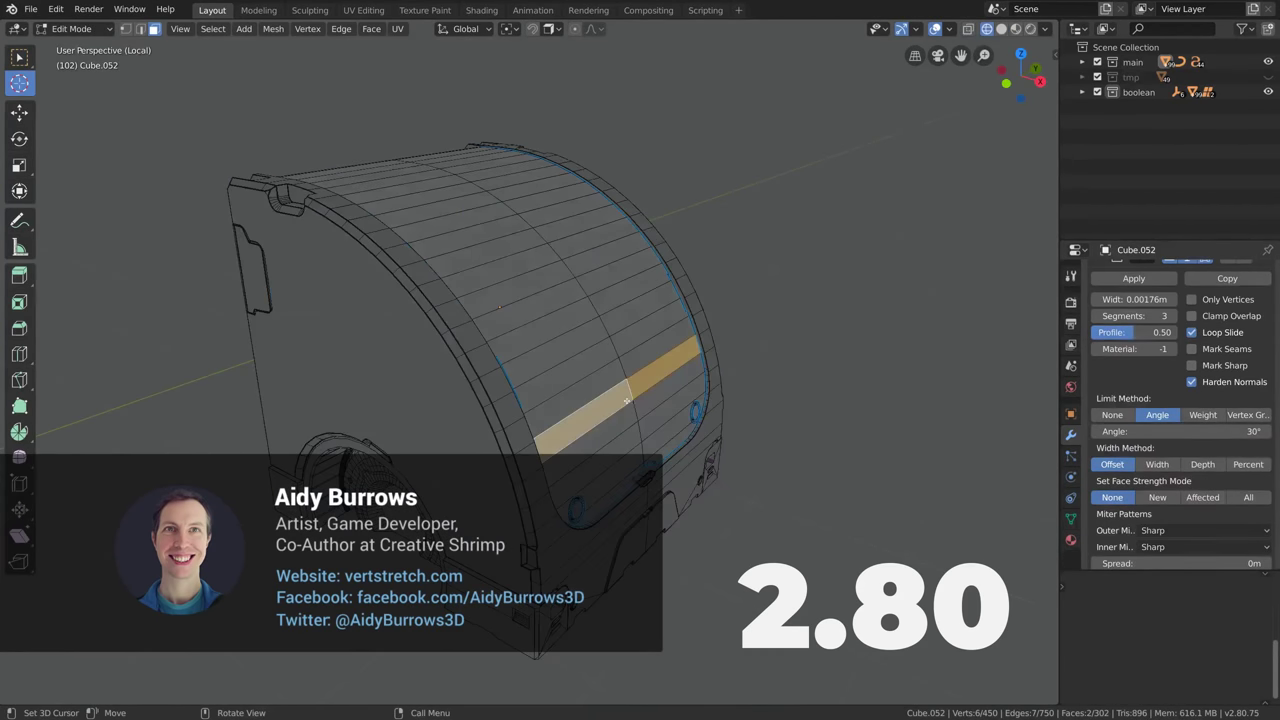
Grow the face selection across the curved hull panel and extrude the selected region outward along its normals
key("shift+space")
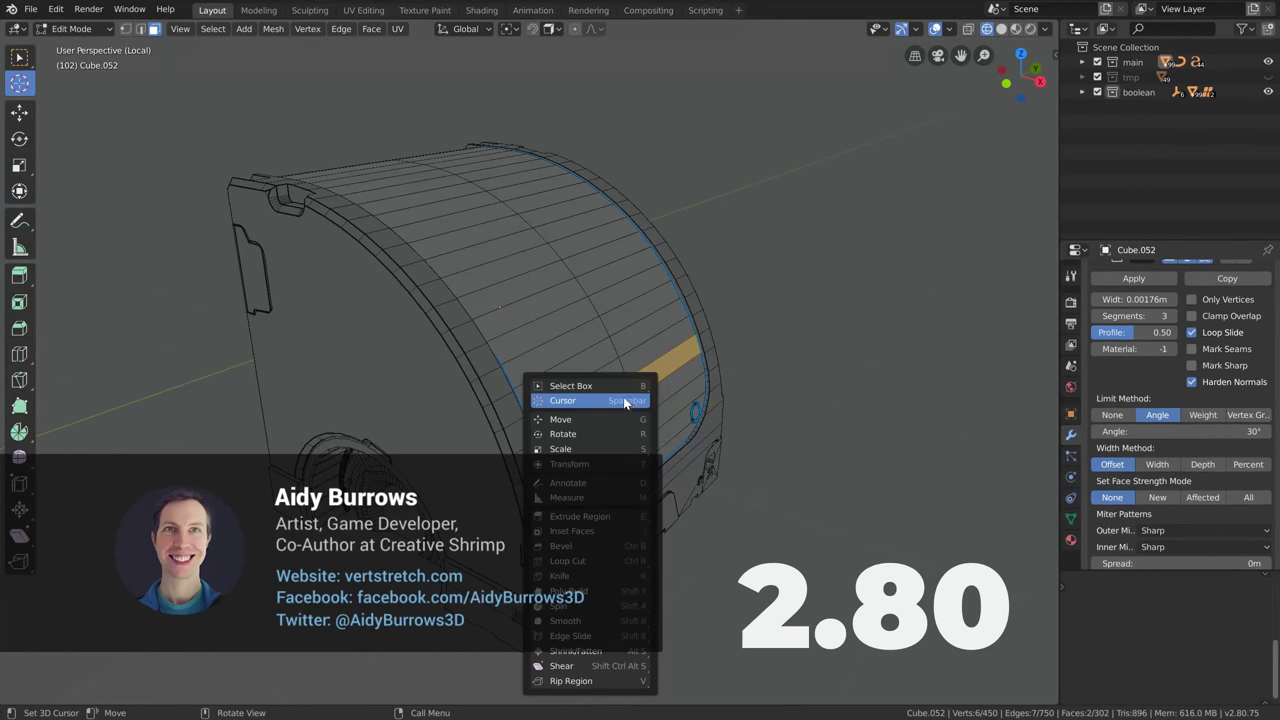
left_click(586, 443)
key("ctrl+KP_Add")
key("ctrl+KP_Add")
key("ctrl+KP_Add")
key("ctrl+KP_Add")
key("ctrl+KP_Add")
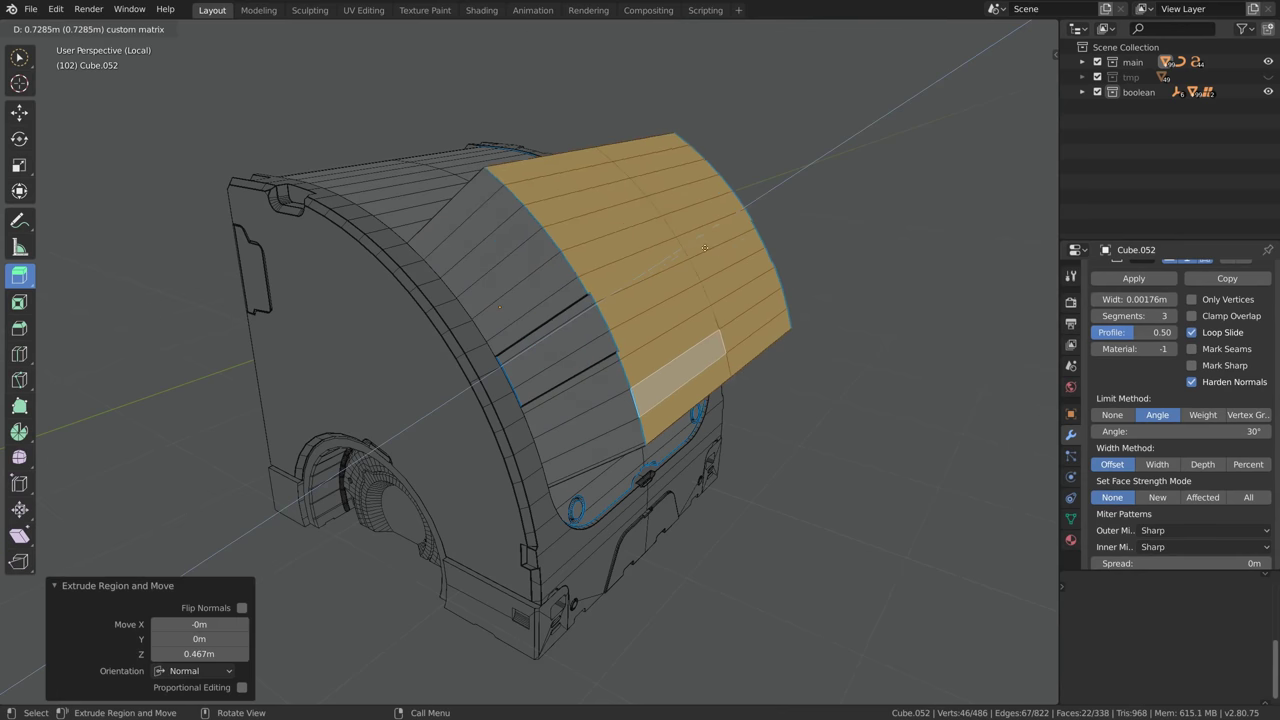
right_click(669, 266)
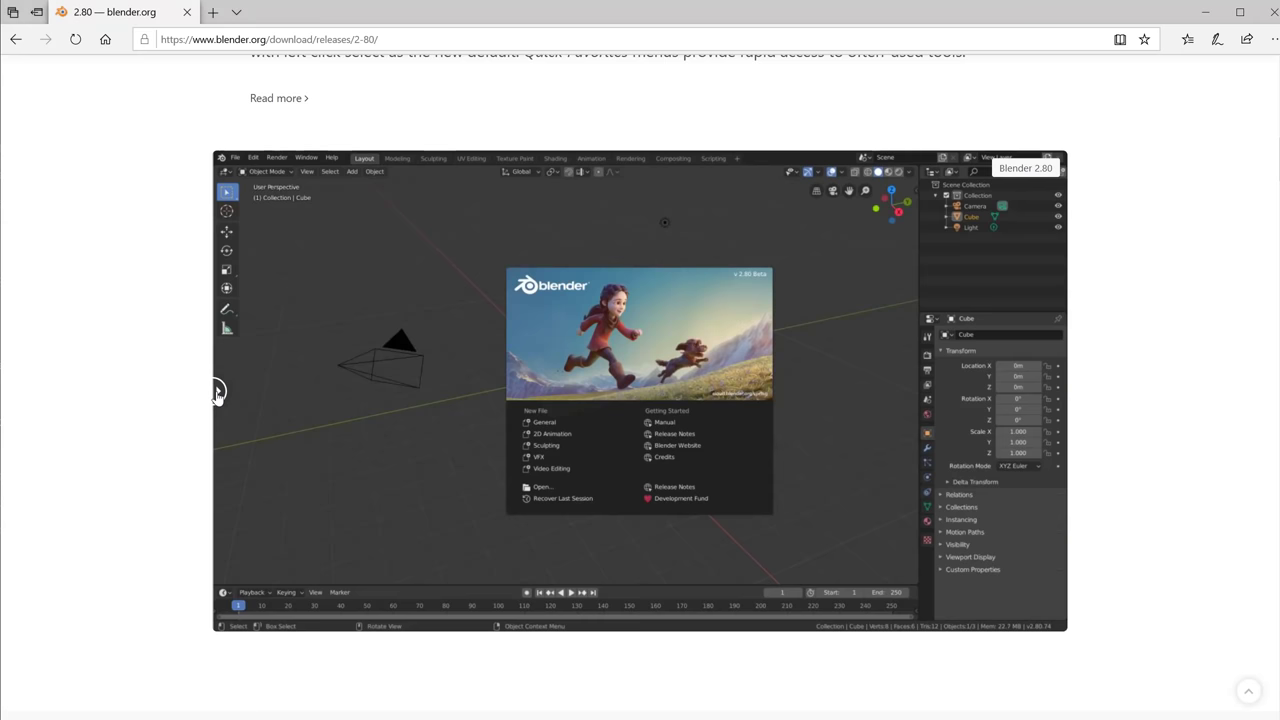
Compare the before and after interface images on the Blender 2.80 release page
left_click_drag(217, 392, 160, 390)
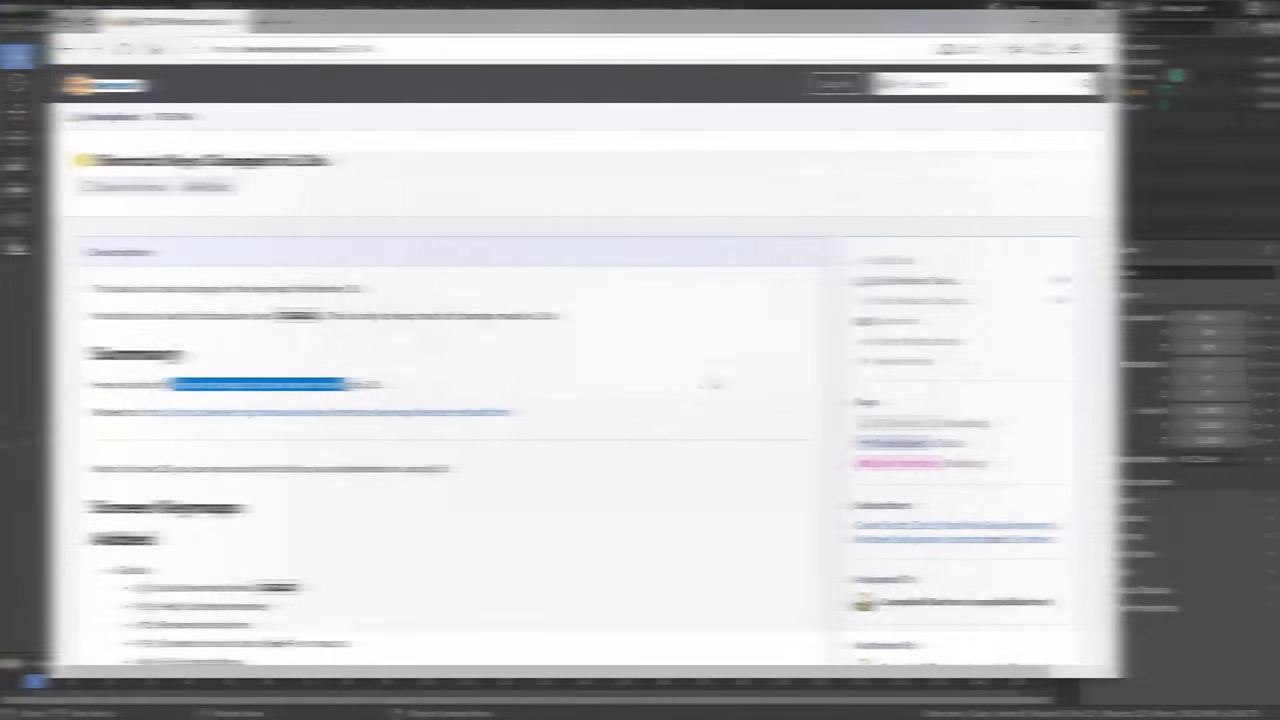
middle_click(712, 376)
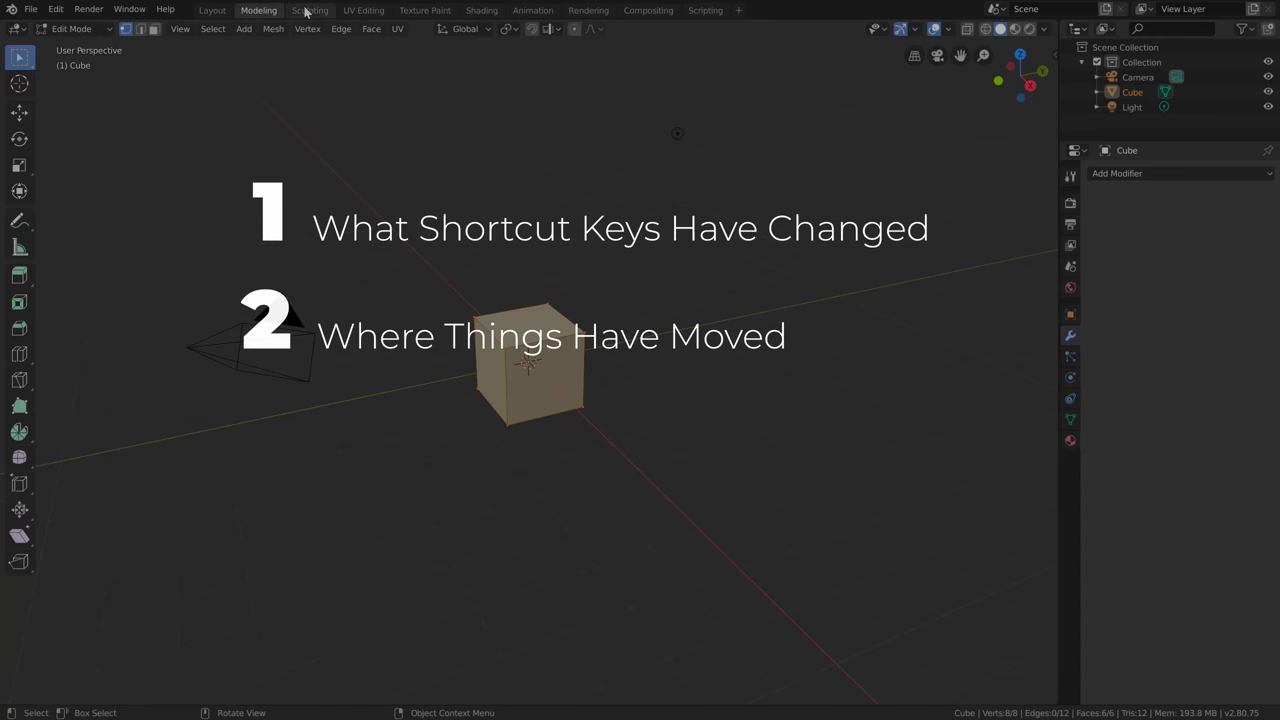
Look through the workspaces from Sculpting to Scripting, and view the robot model from another angle
left_click(310, 10)
left_click(364, 10)
left_click(426, 10)
left_click(481, 10)
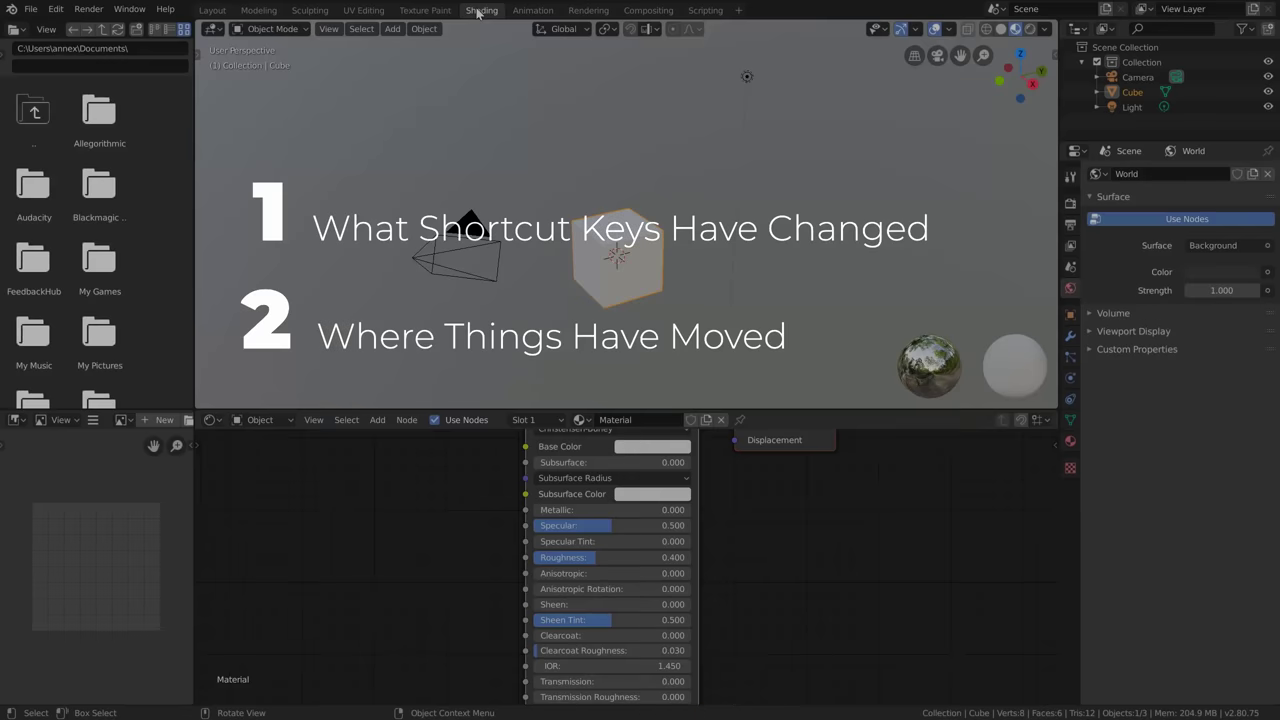
left_click(533, 10)
left_click(588, 10)
left_click(648, 10)
left_click(704, 10)
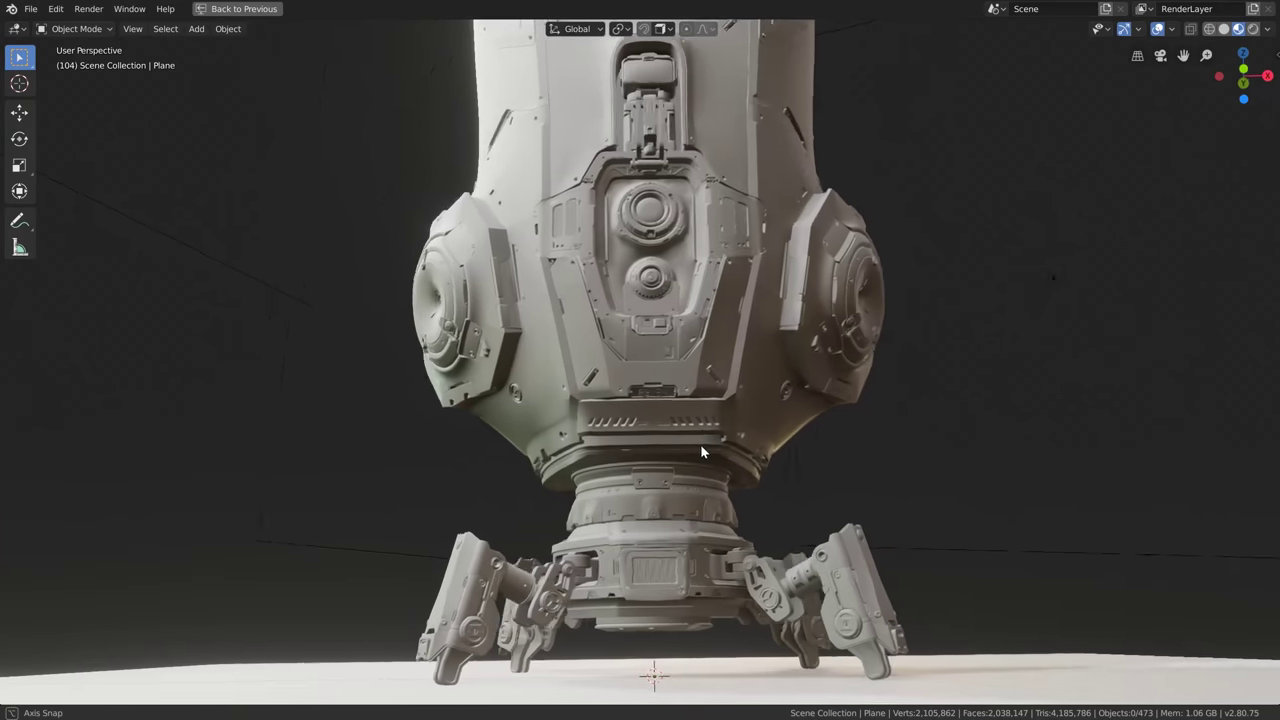
mouse_move(700, 444)
middle_mouse_down()
mouse_move(505, 437)
mouse_move(626, 422)
mouse_move(980, 440)
middle_mouse_up()
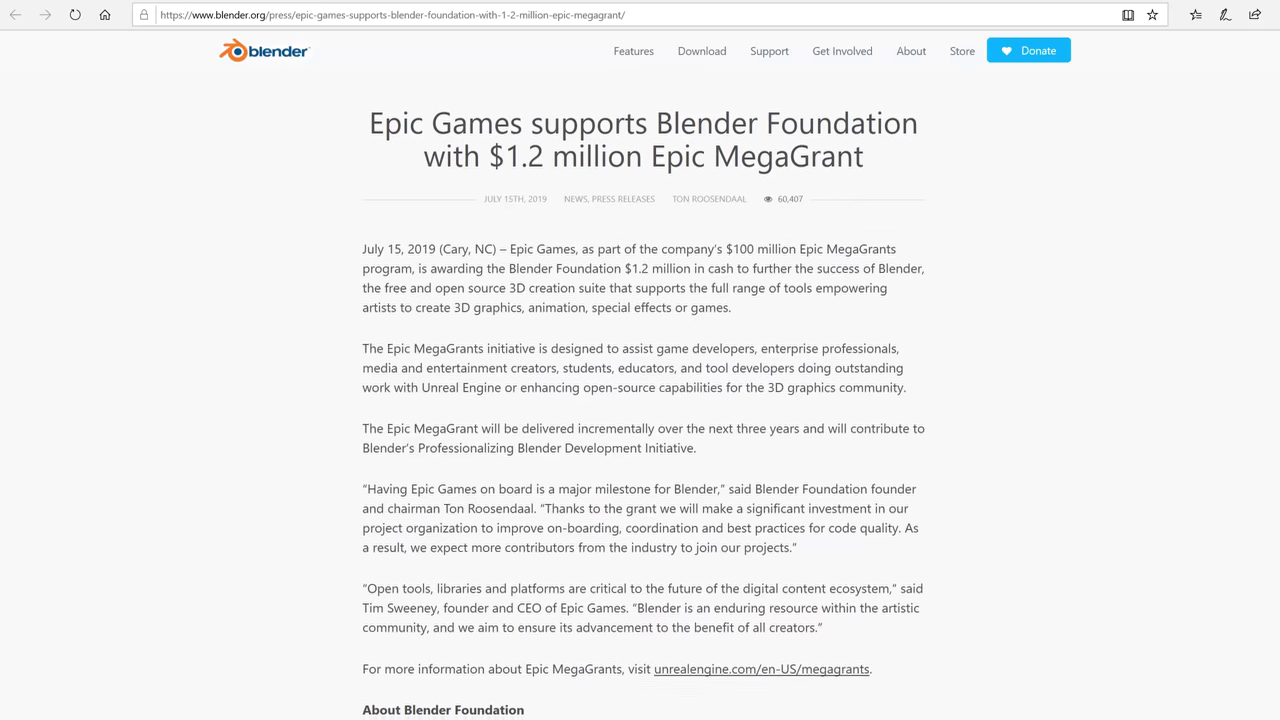
Read the Epic MegaGrant and Ubisoft Development Fund announcements on blender.org
scroll(640, 400, "down", 3)
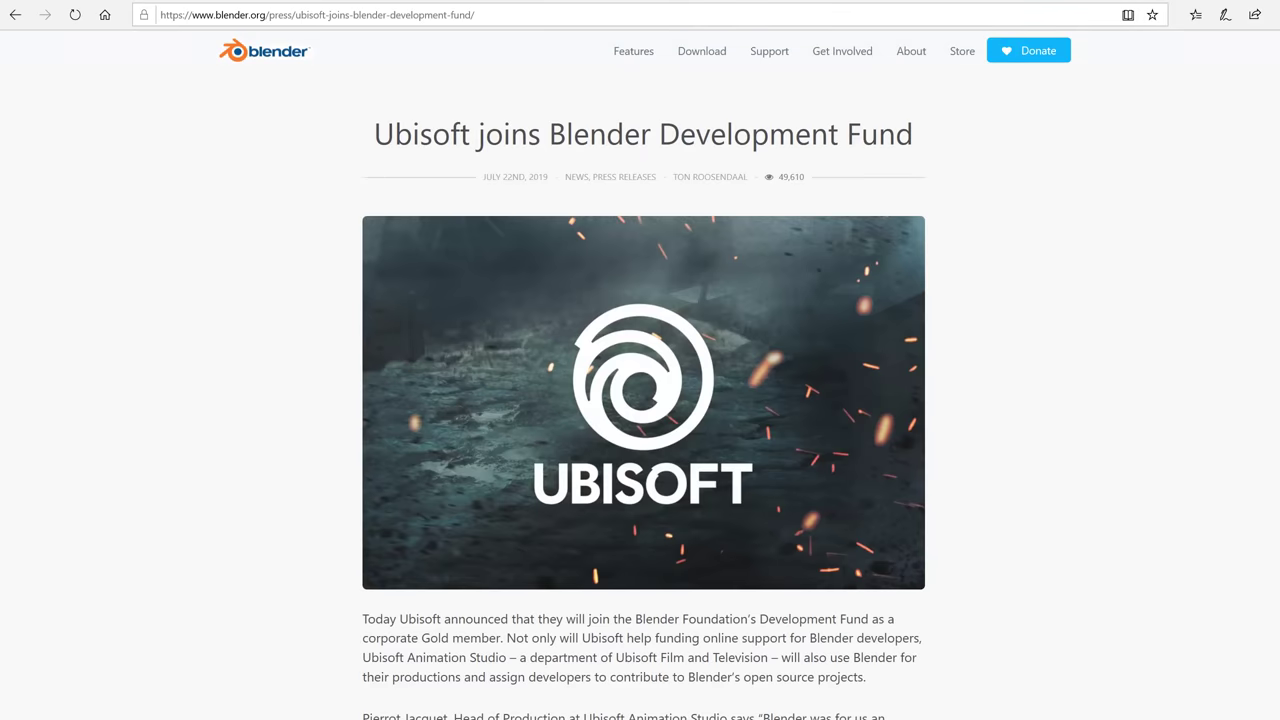
scroll(640, 400, "down", 2)
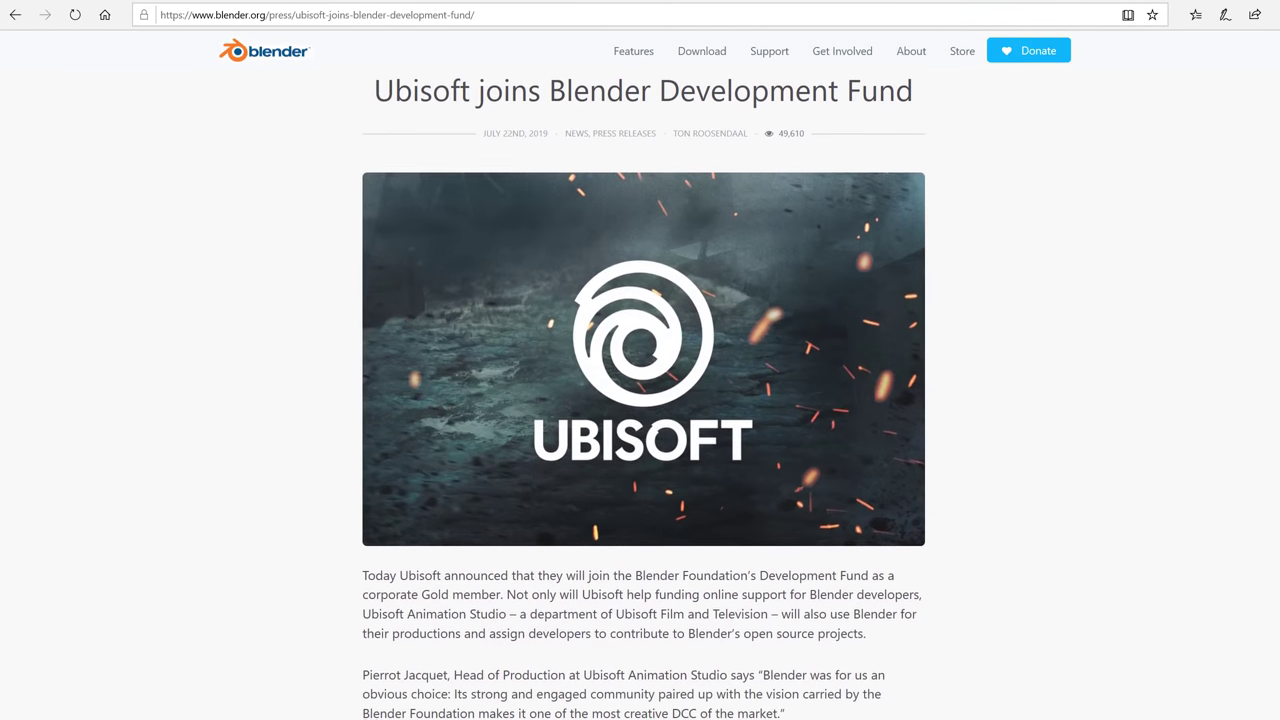
scroll(640, 400, "down", 4)
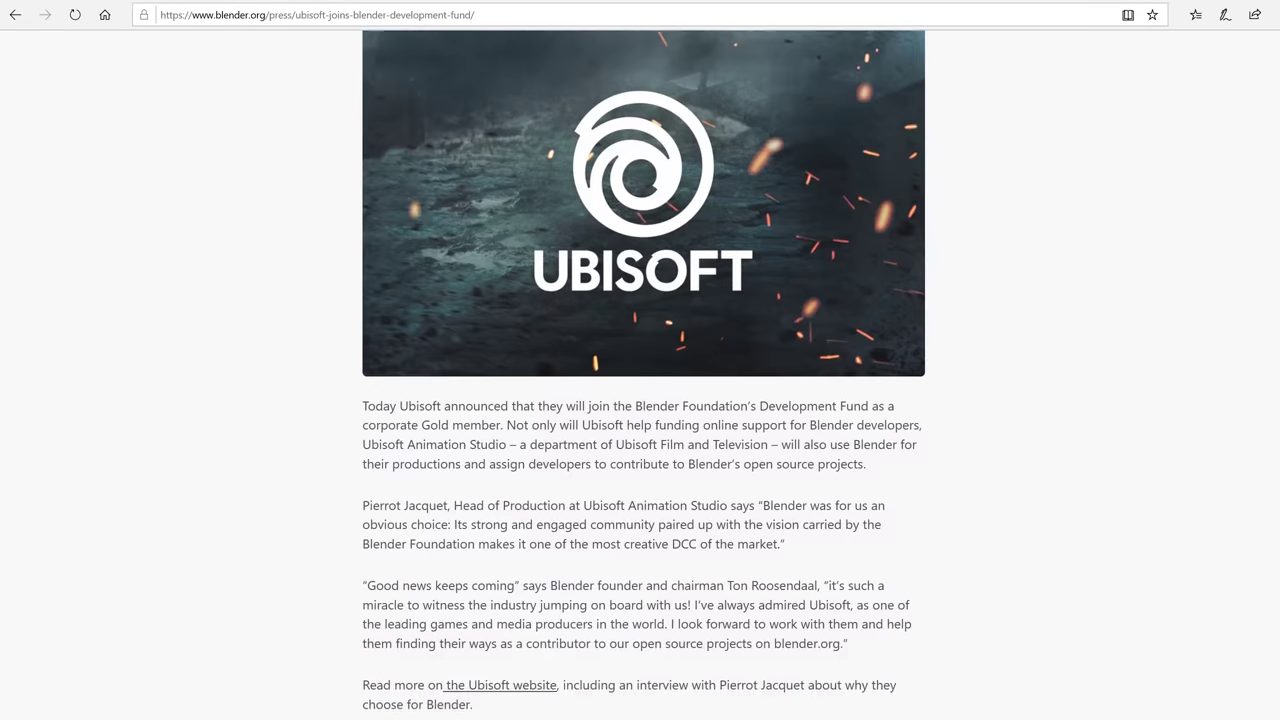
scroll(640, 400, "down", 7)
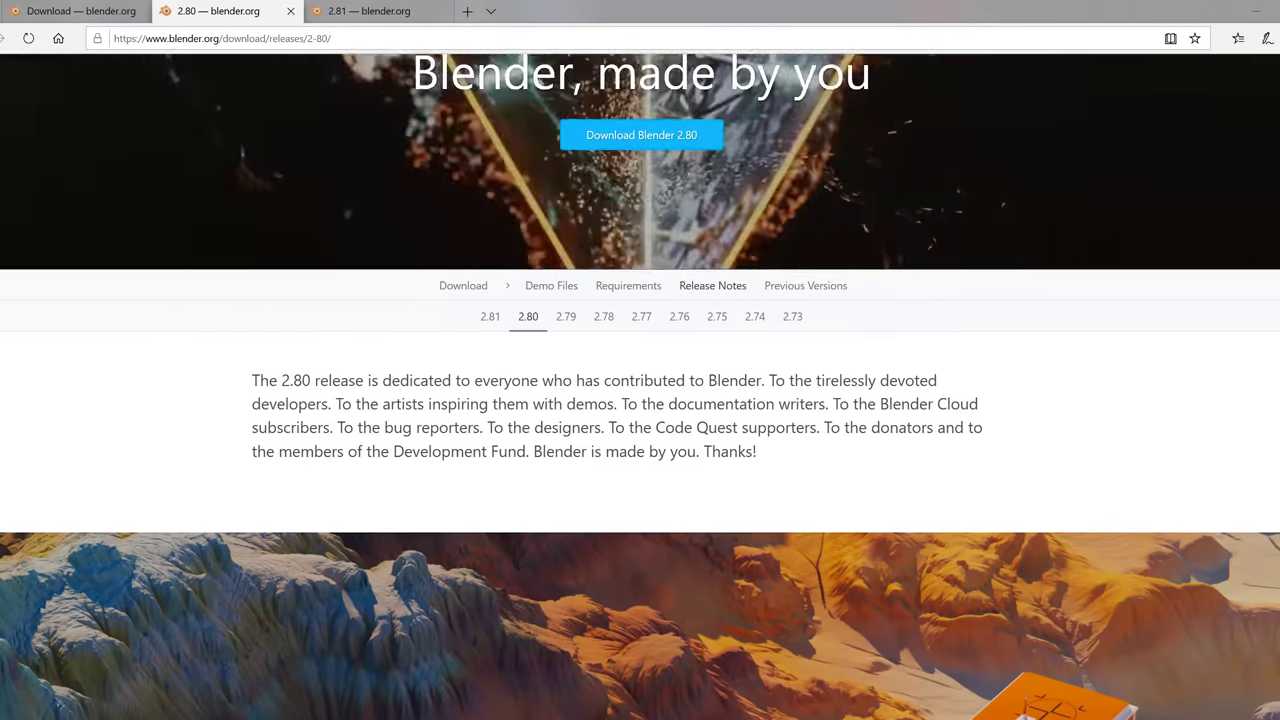
Read through the Blender 2.80 release notes from the introduction to the Tools & Gizmos section
scroll(640, 400, "down", 7)
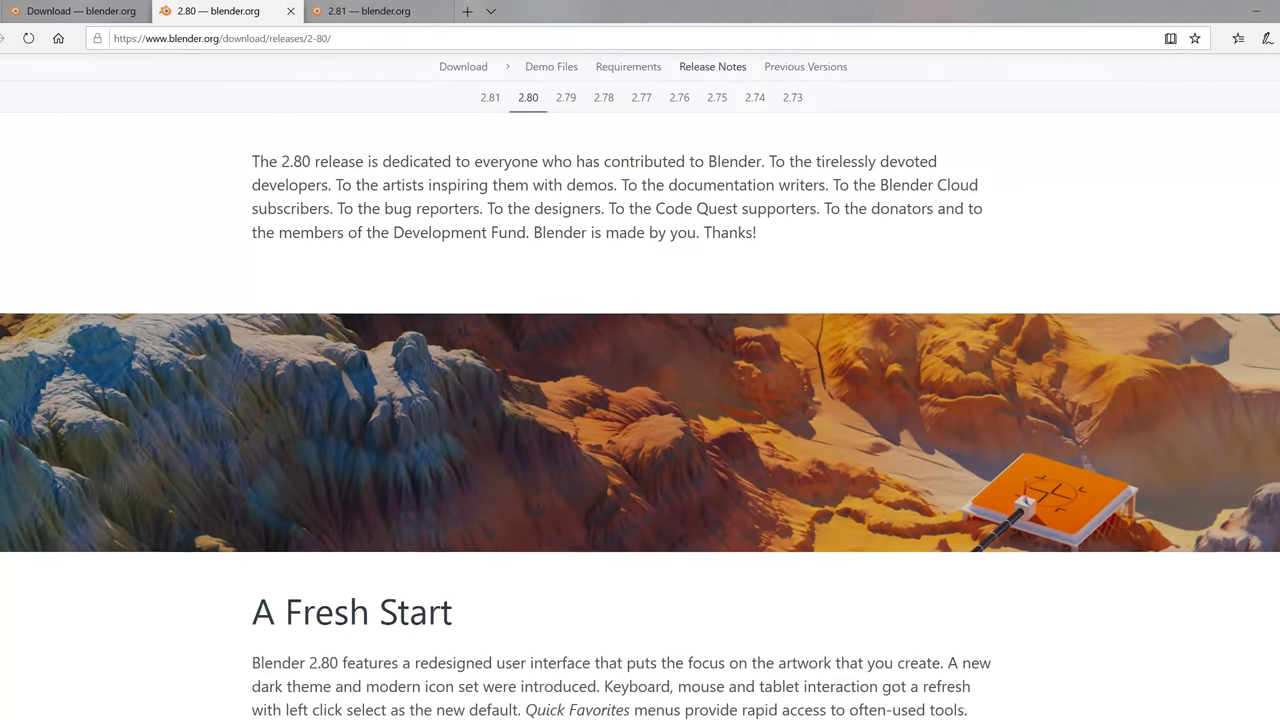
scroll(632, 493, "down", 9)
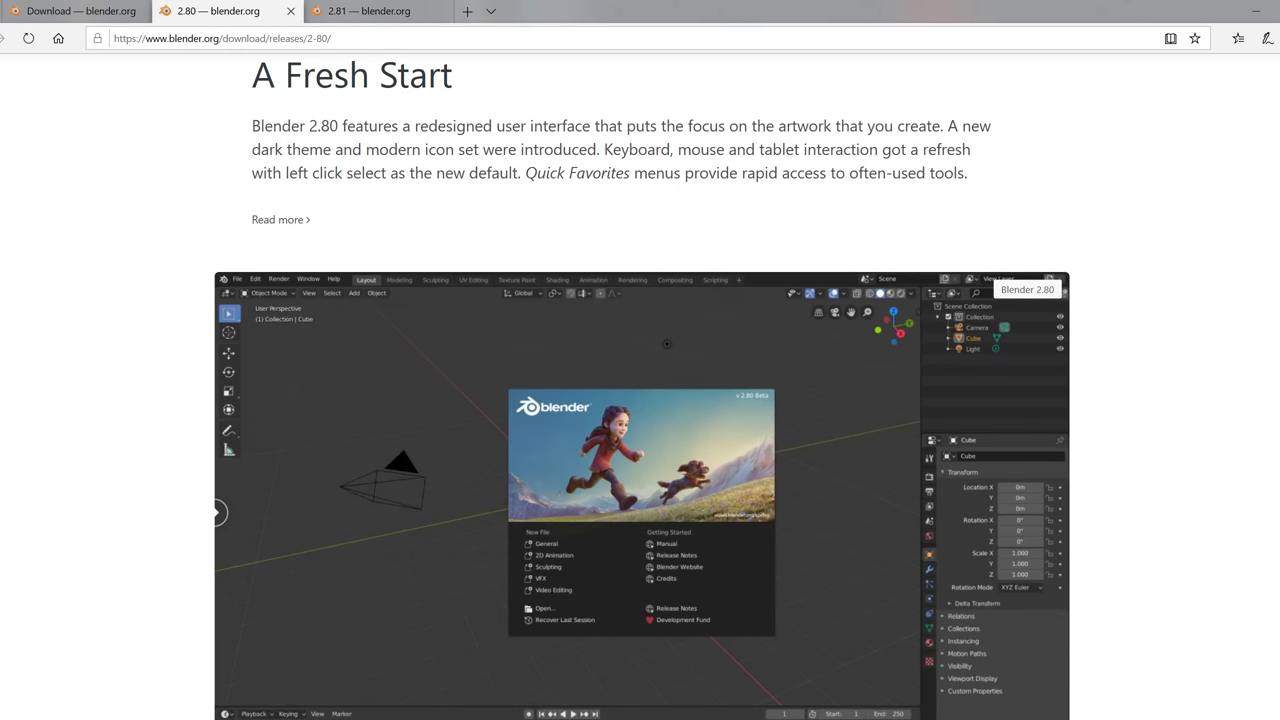
scroll(9, 366, "down", 4)
scroll(640, 400, "down", 11)
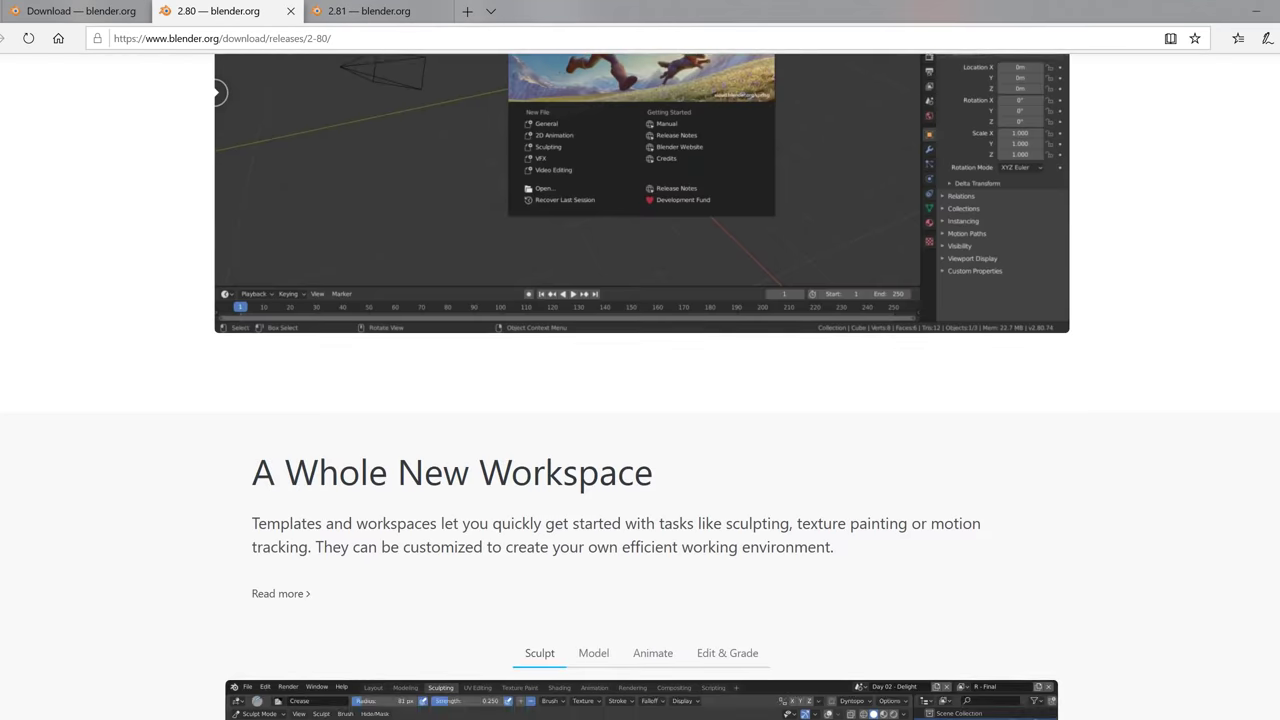
scroll(640, 400, "down", 11)
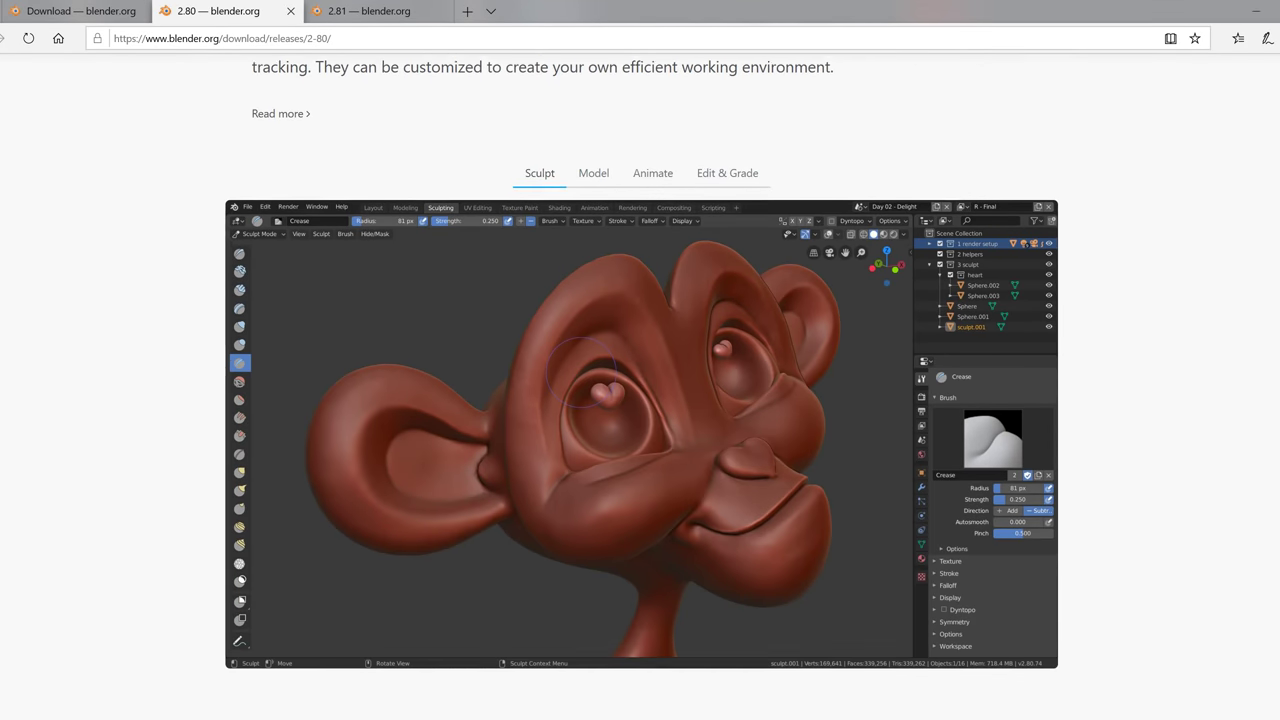
scroll(640, 400, "down", 11)
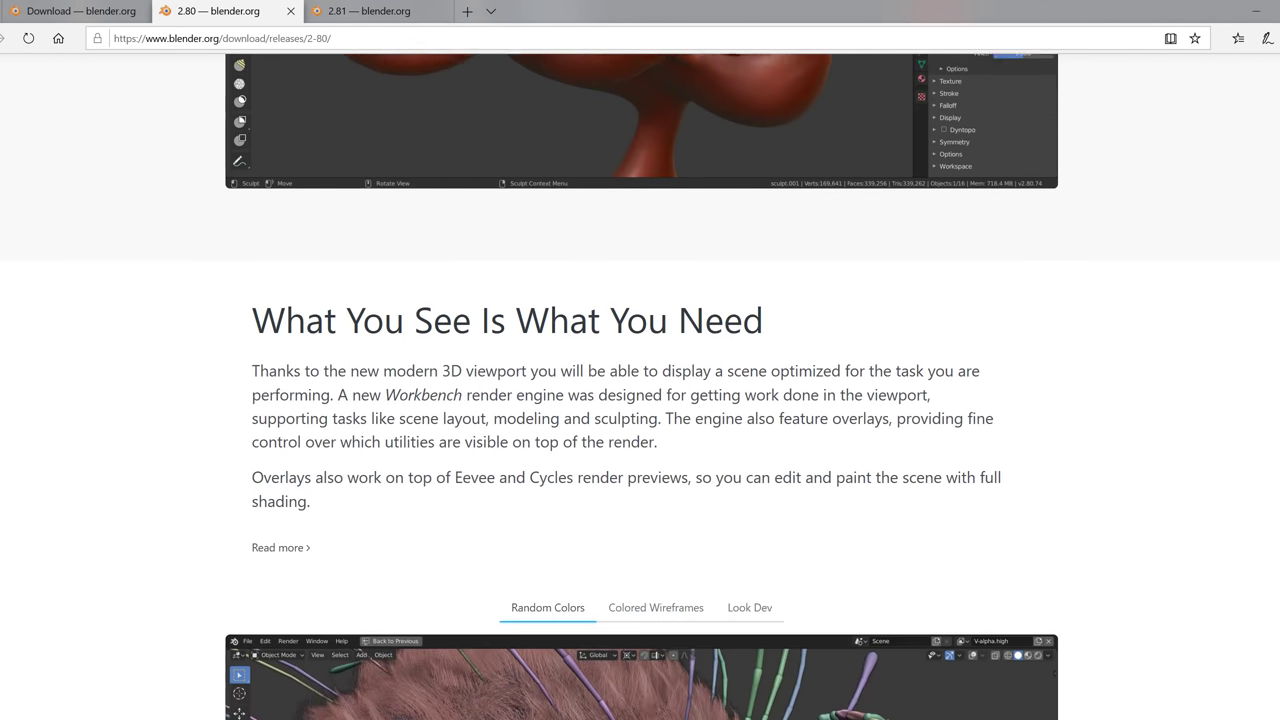
scroll(640, 400, "down", 11)
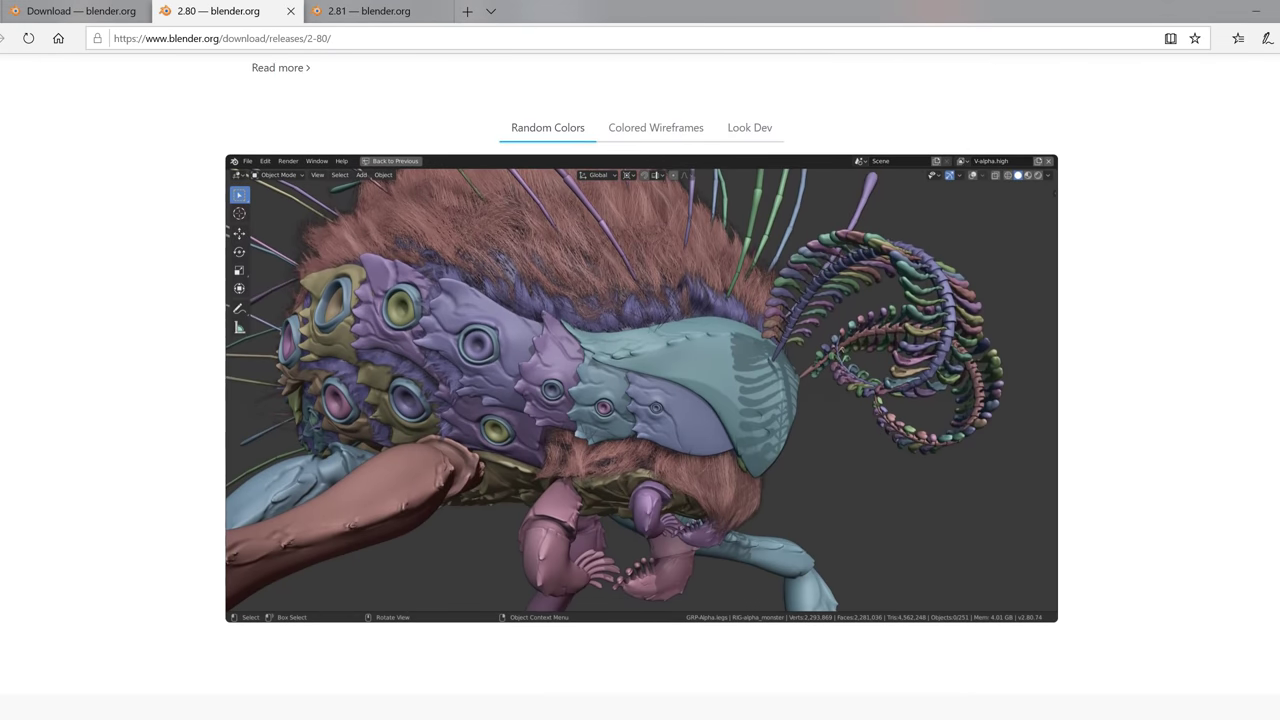
scroll(640, 400, "down", 11)
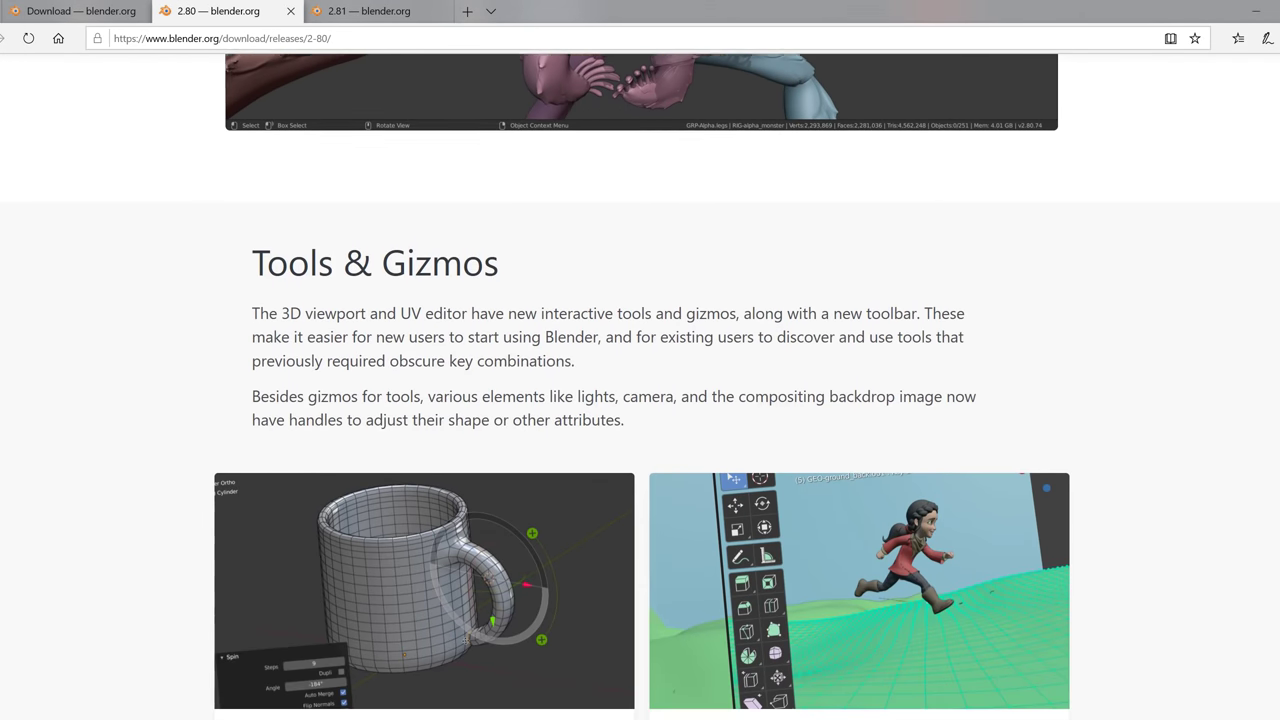
scroll(640, 400, "down", 11)
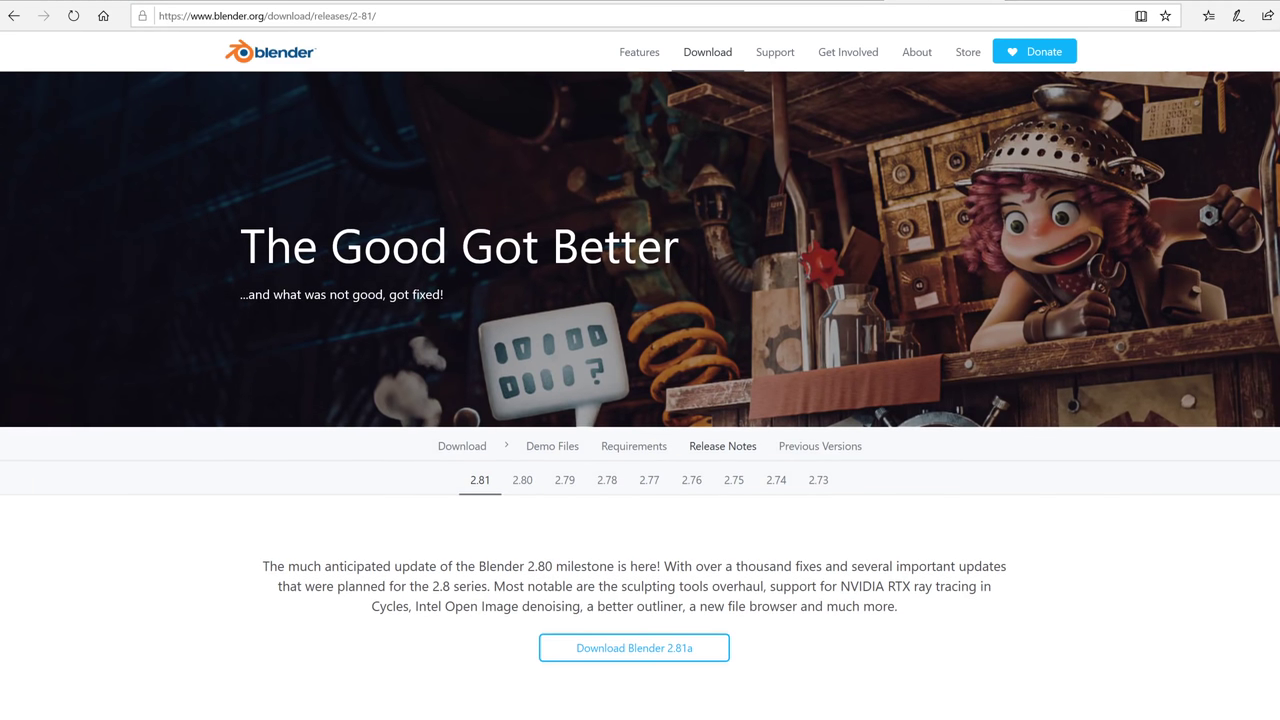
Read through the Blender 2.81 release notes, covering the sculpting, masking and new tools sections
scroll(640, 400, "down", 2)
scroll(640, 400, "down", 6)
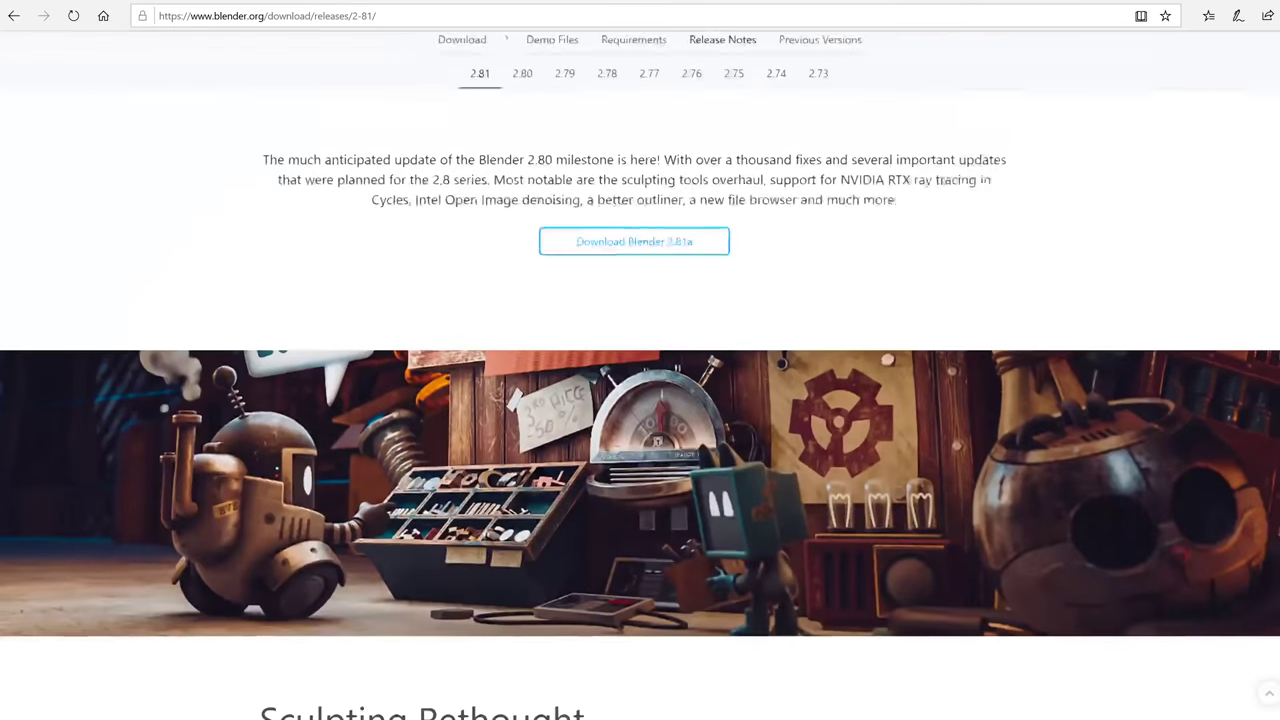
scroll(640, 400, "down", 6)
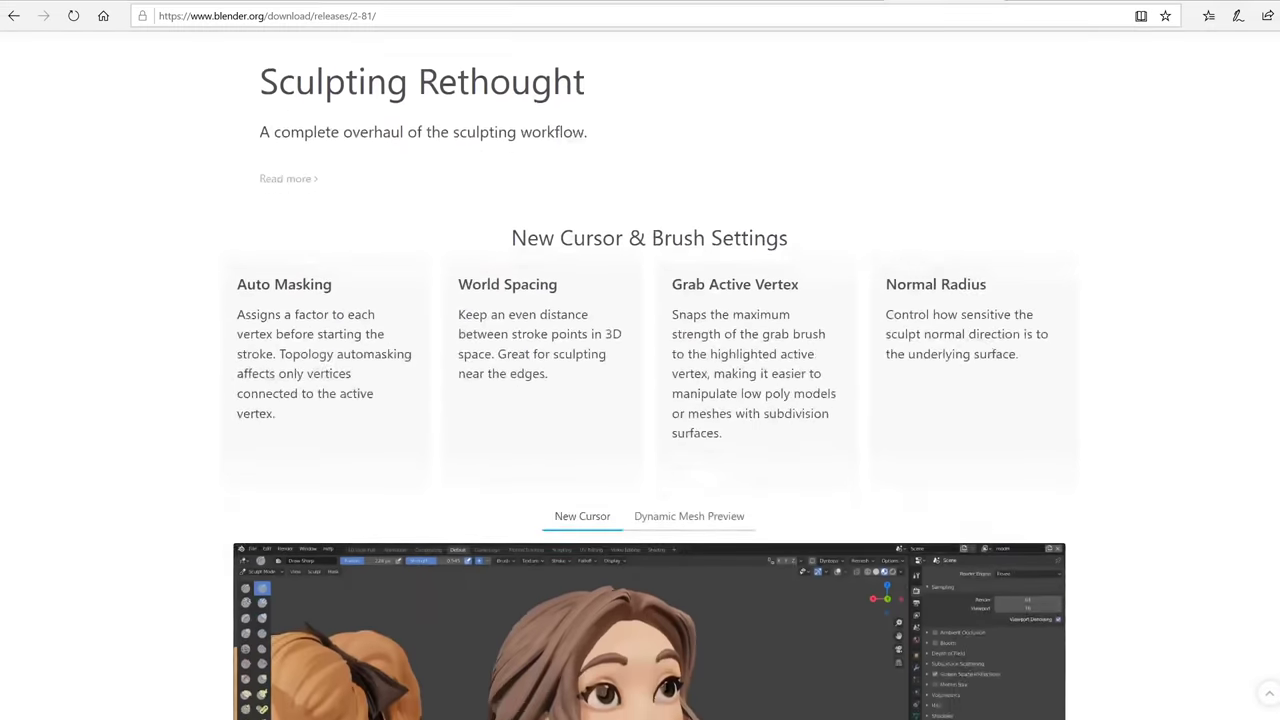
scroll(640, 400, "down", 6)
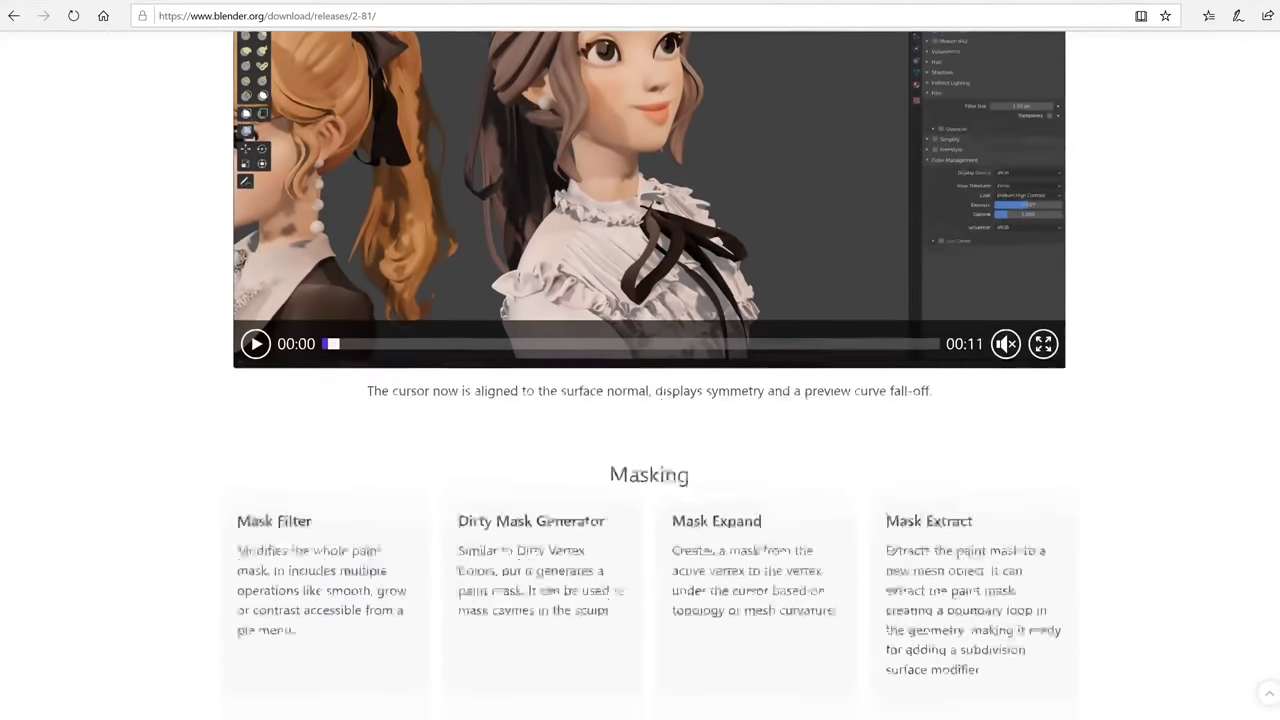
scroll(640, 400, "down", 6)
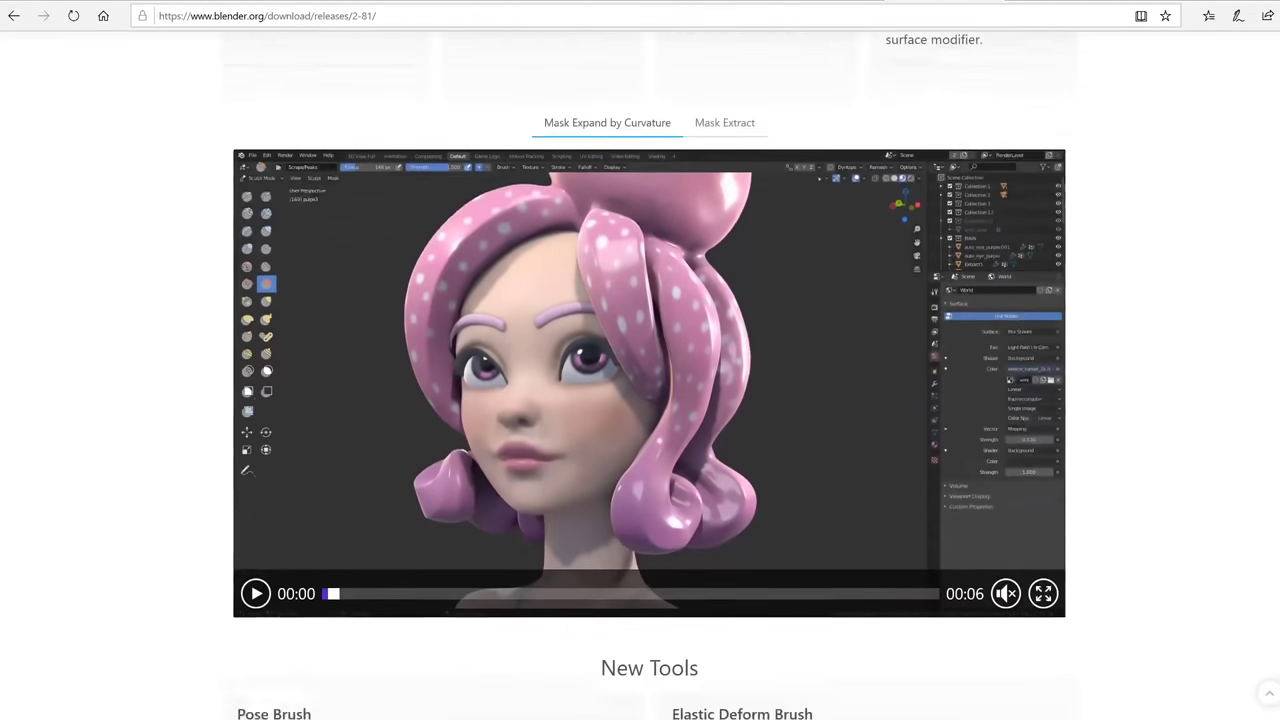
scroll(640, 400, "down", 2)
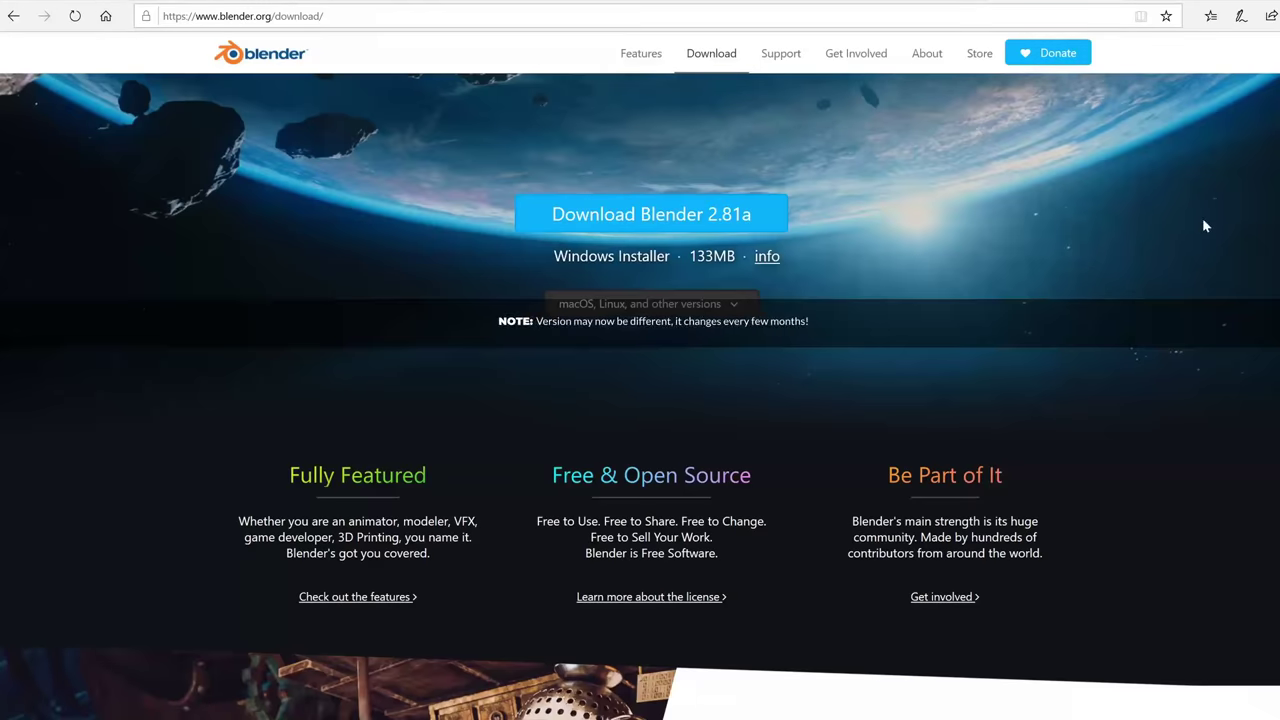
Review the Blender download page and open the experimental builds from its Go Experimental section
scroll(640, 400, "down", 5)
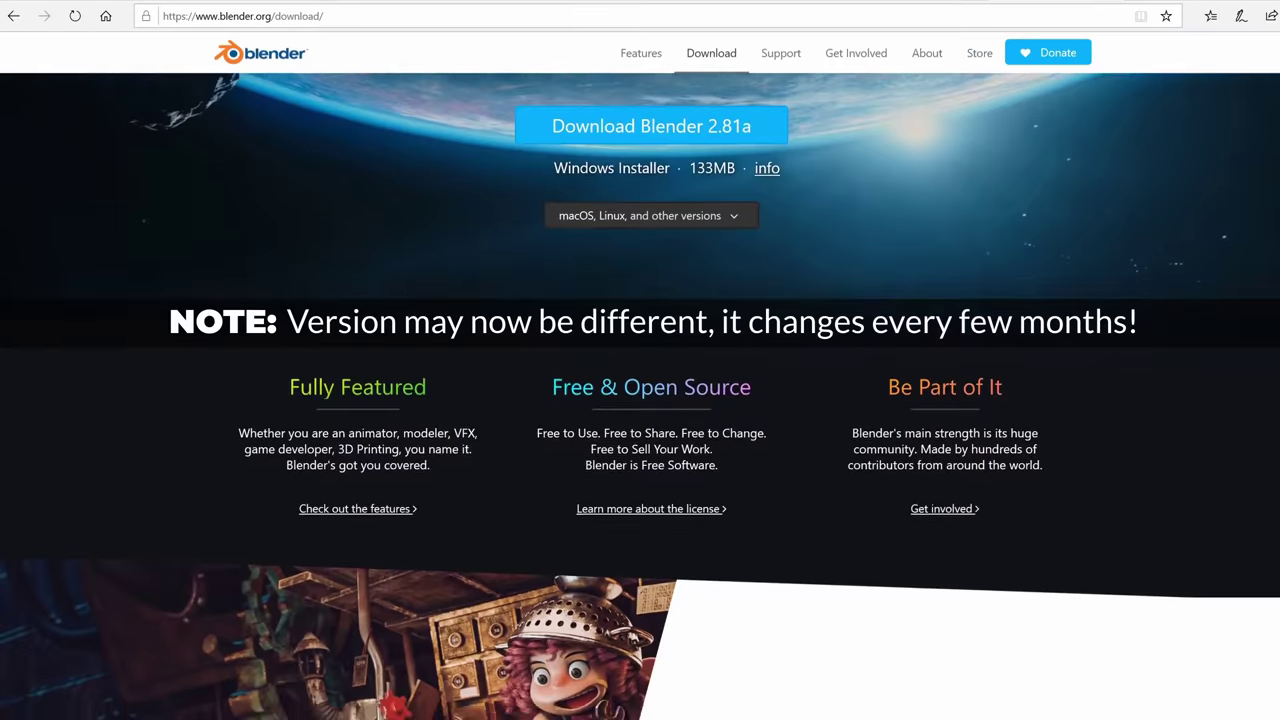
scroll(640, 400, "down", 3)
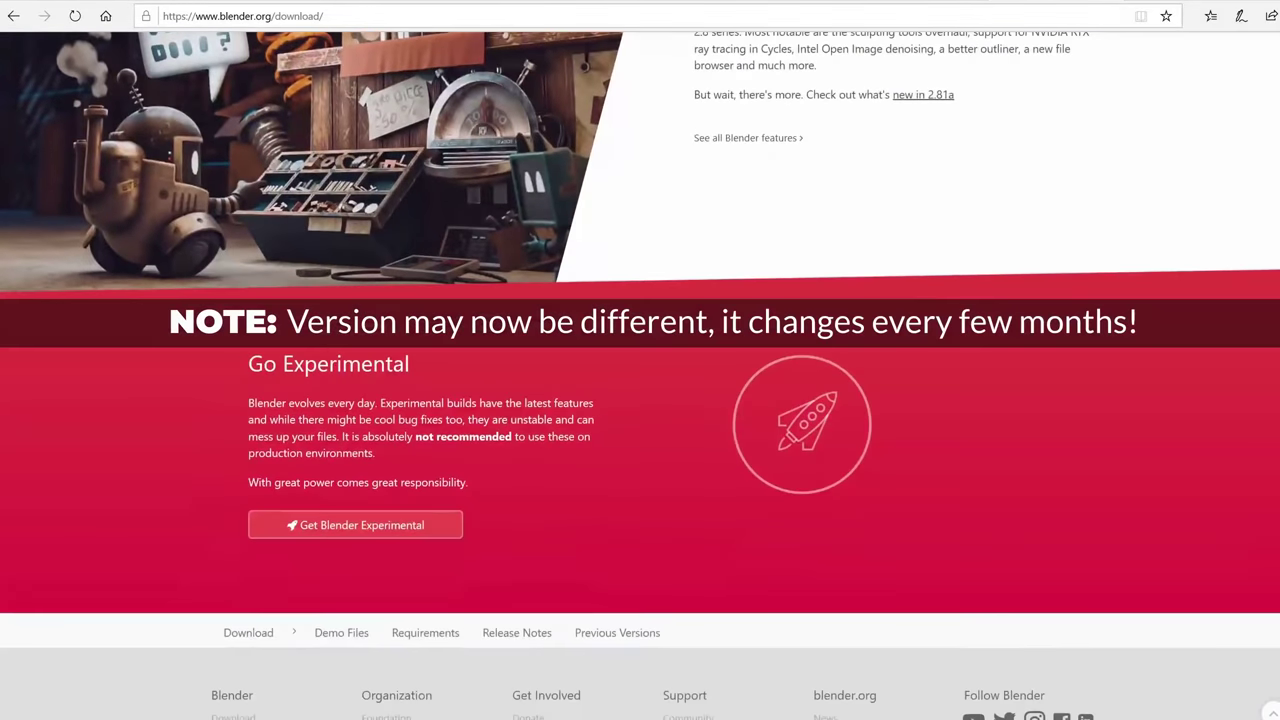
left_click(323, 527)
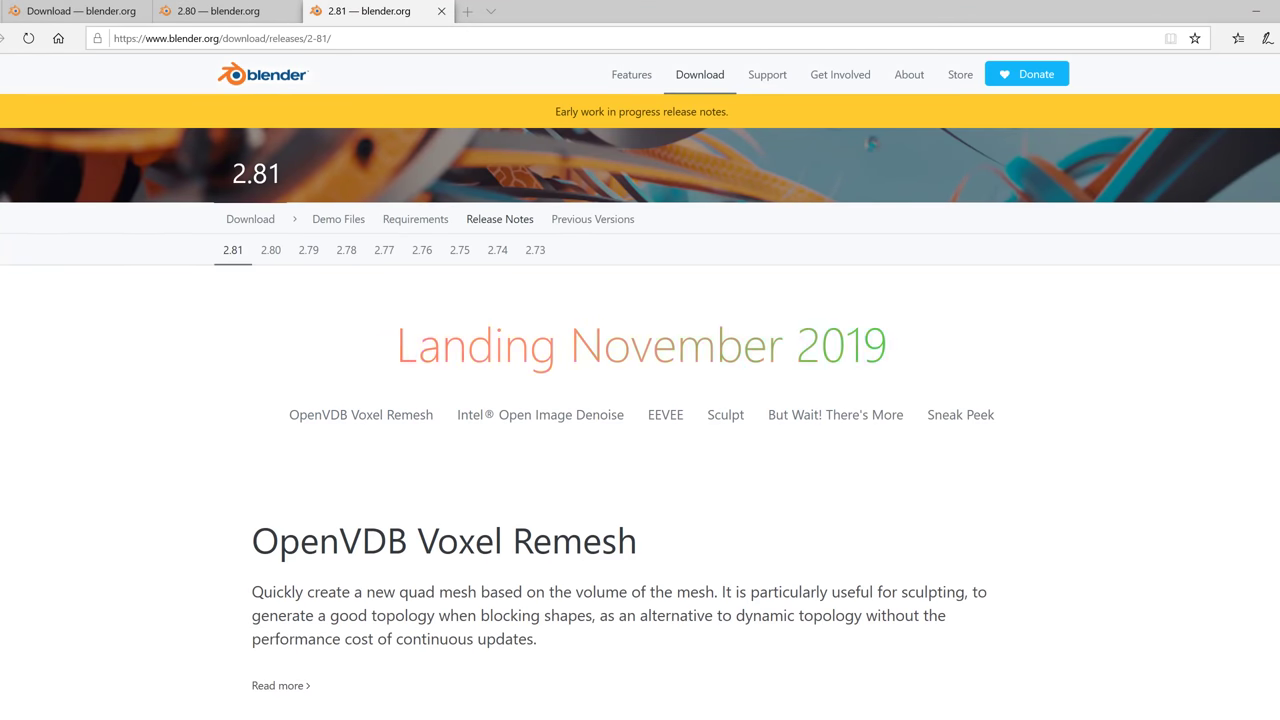
Review the early 2.81 release notes and open the release notes linked from the experimental builds page
scroll(640, 400, "down", 3)
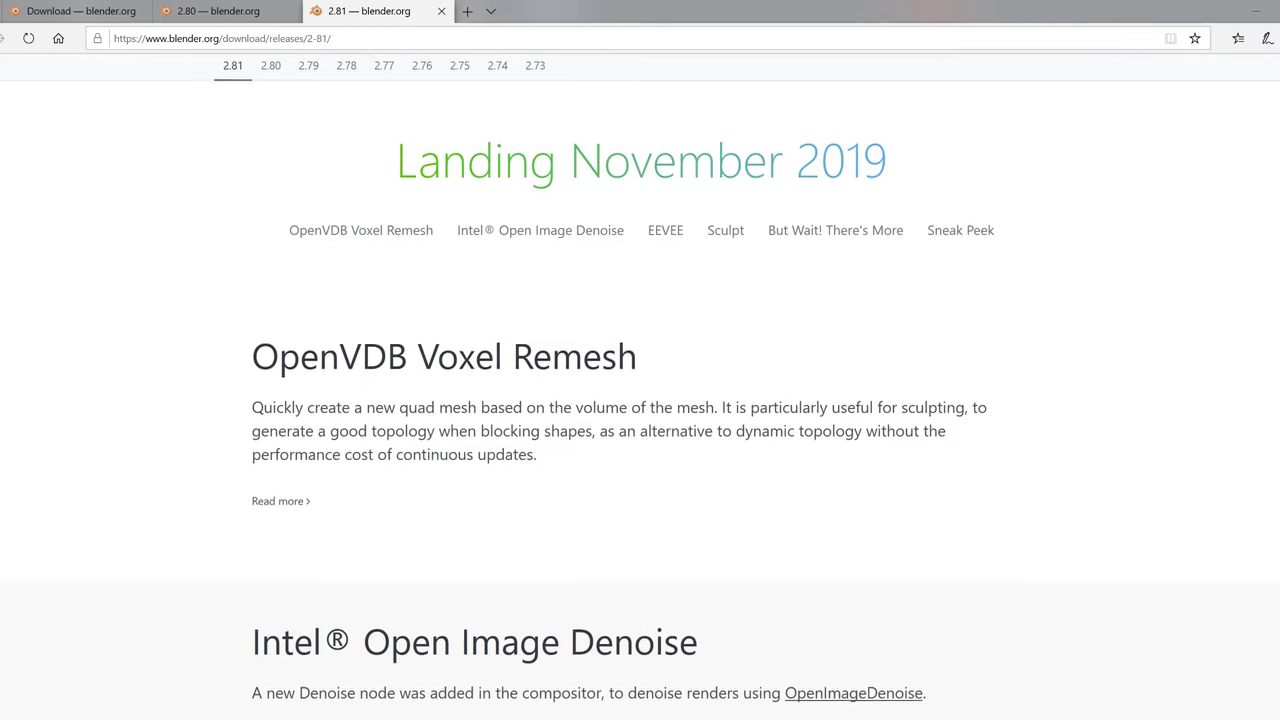
scroll(640, 400, "down", 4)
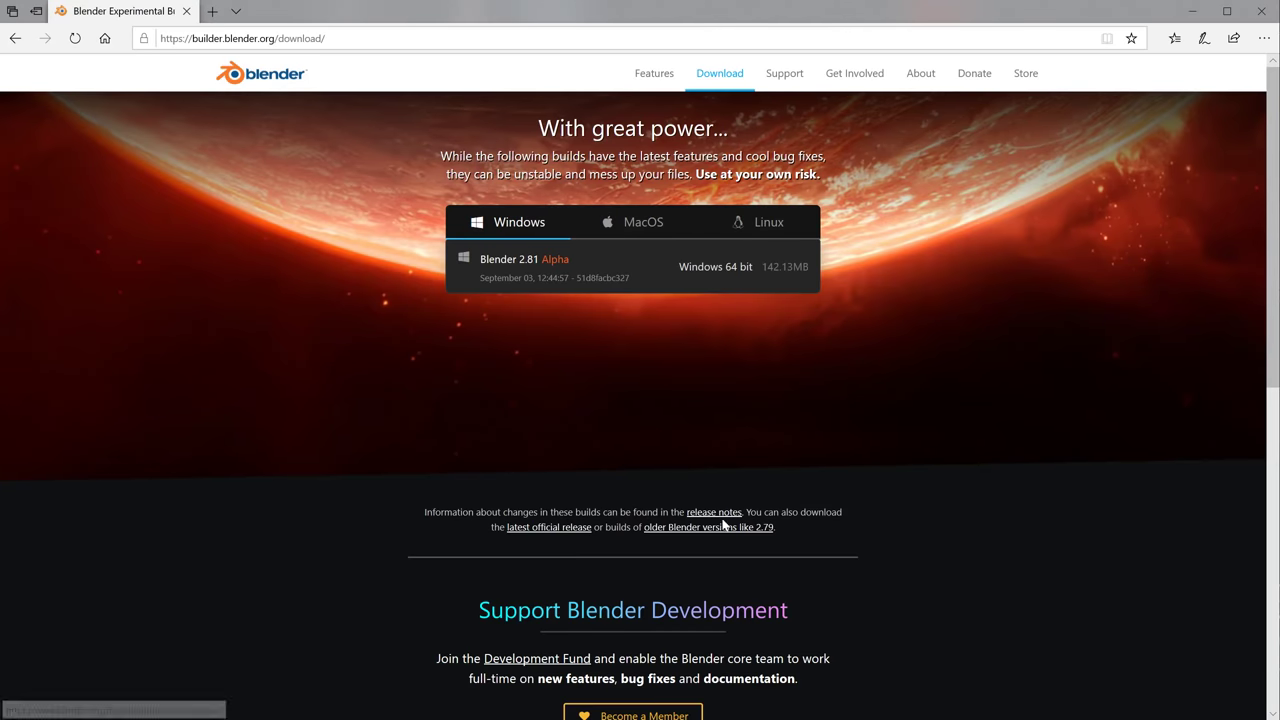
left_click(727, 516)
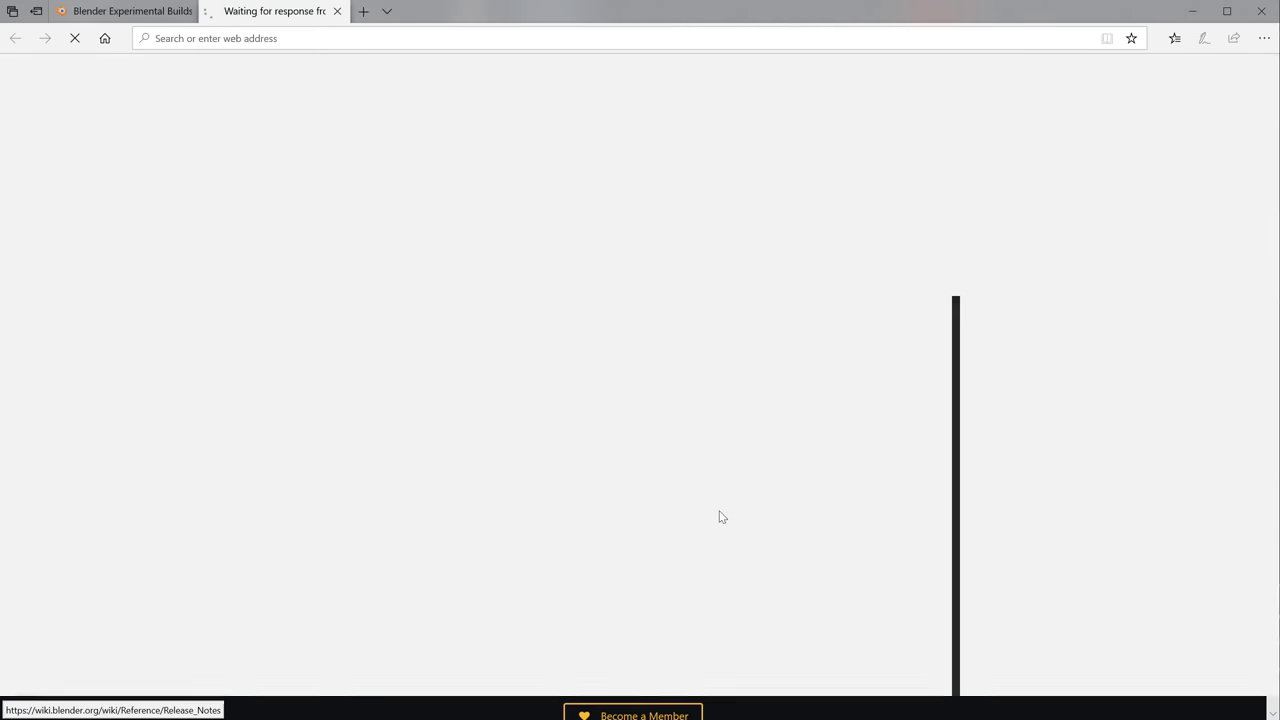
left_click(318, 228)
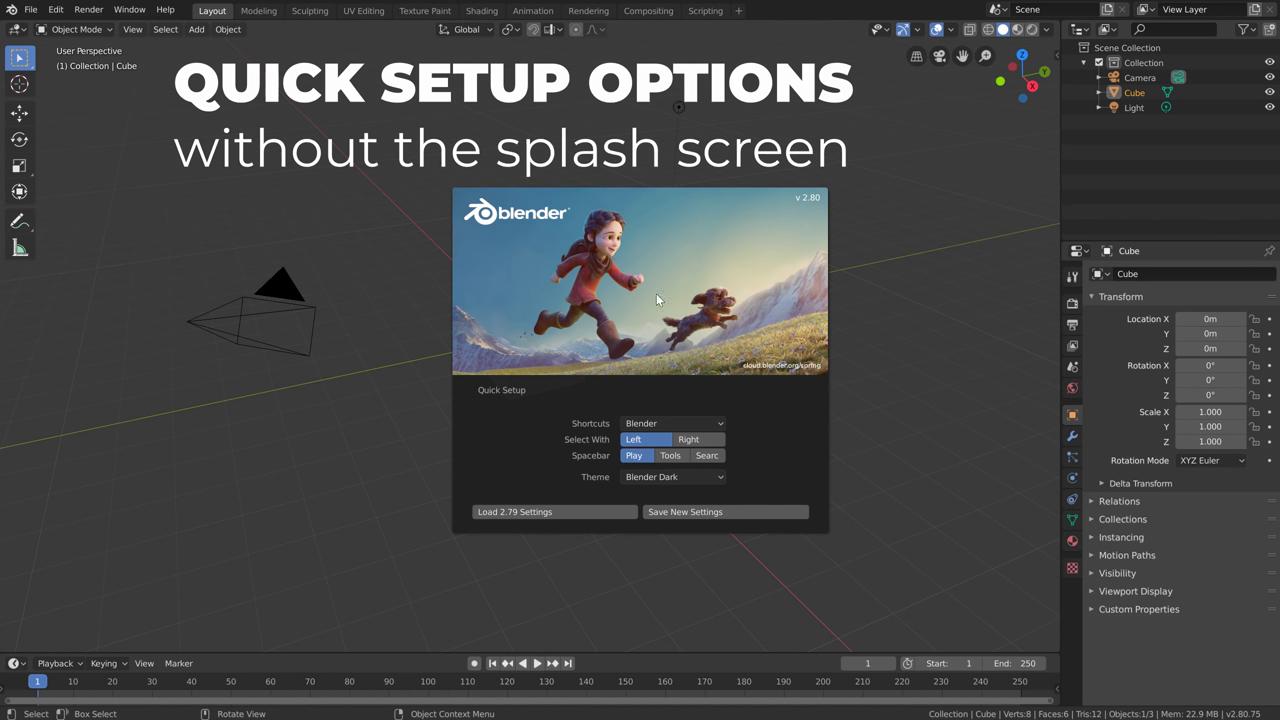
Dismiss the splash screen and reopen it to reach the Quick Setup options
left_click(209, 145)
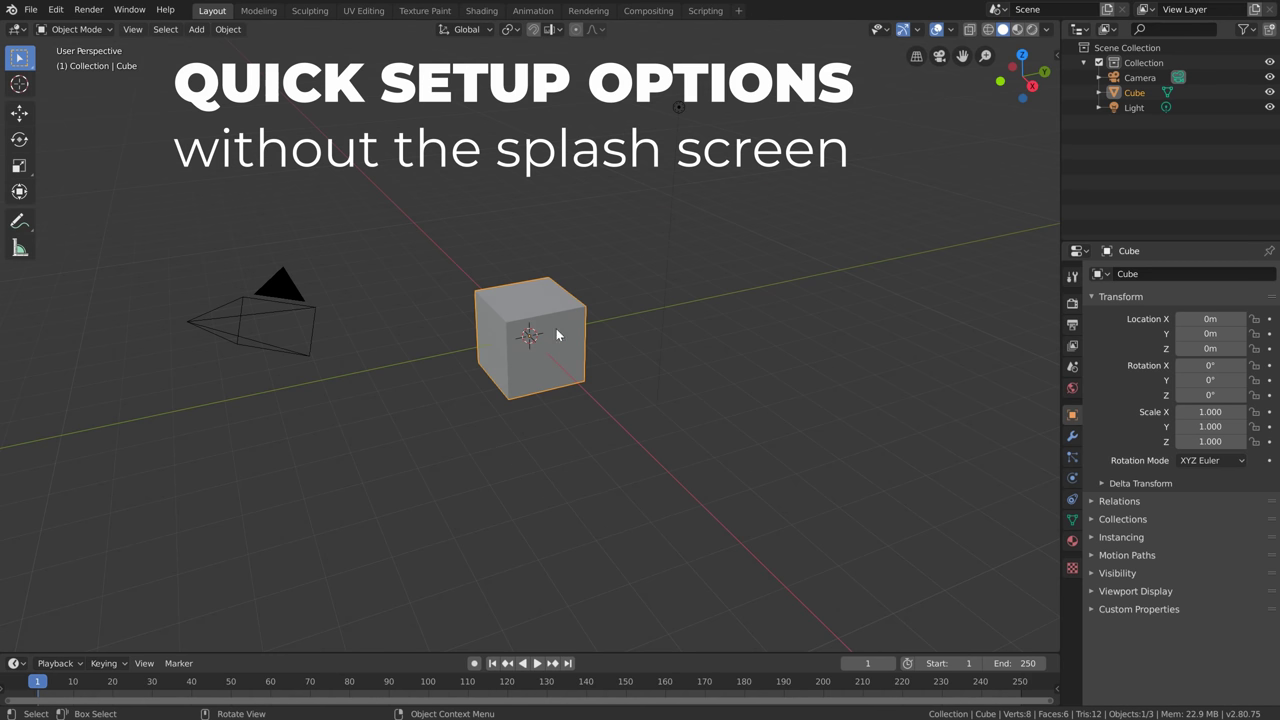
left_click(12, 10)
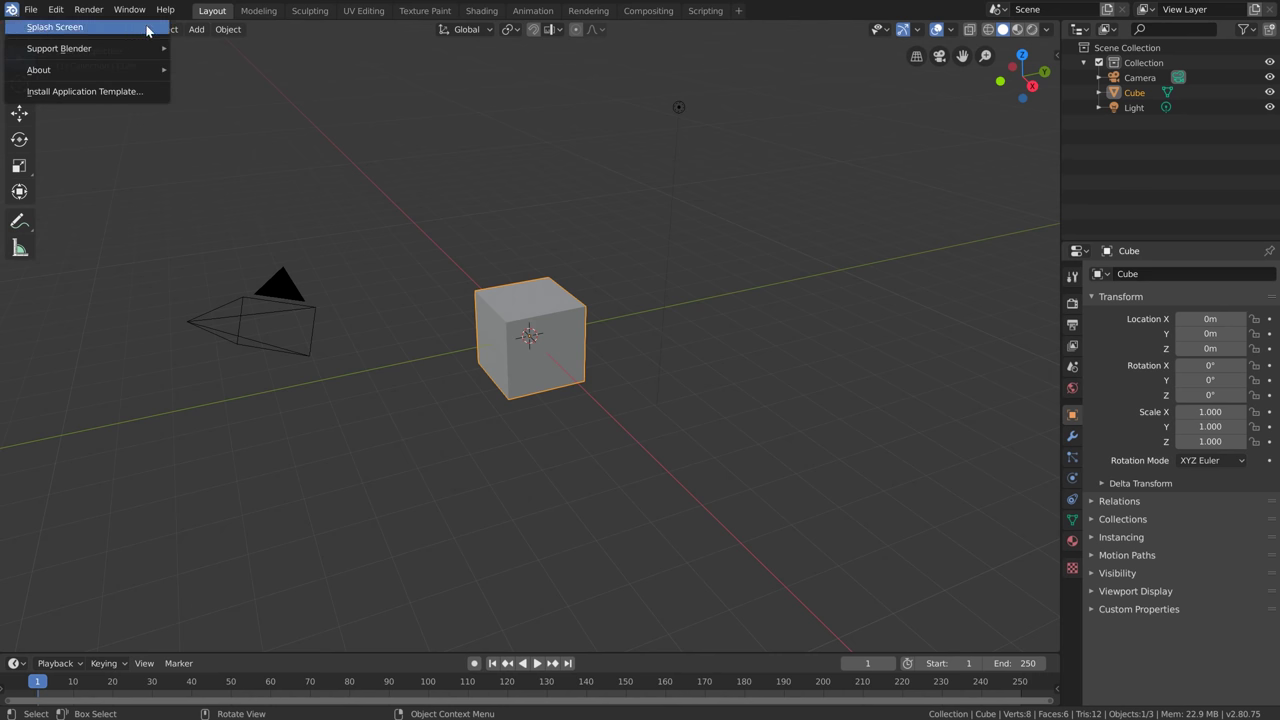
left_click(113, 28)
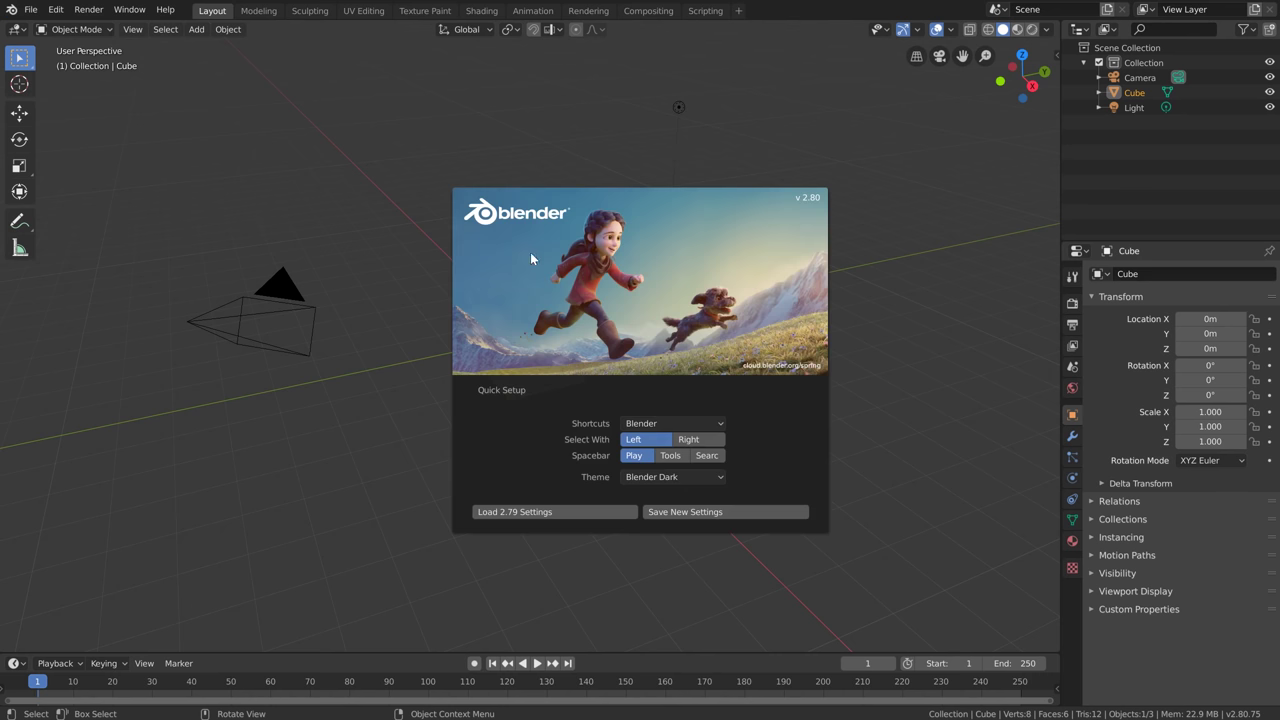
Close the splash screen, open the Blender Preferences and show the available keymap presets
left_click(381, 299)
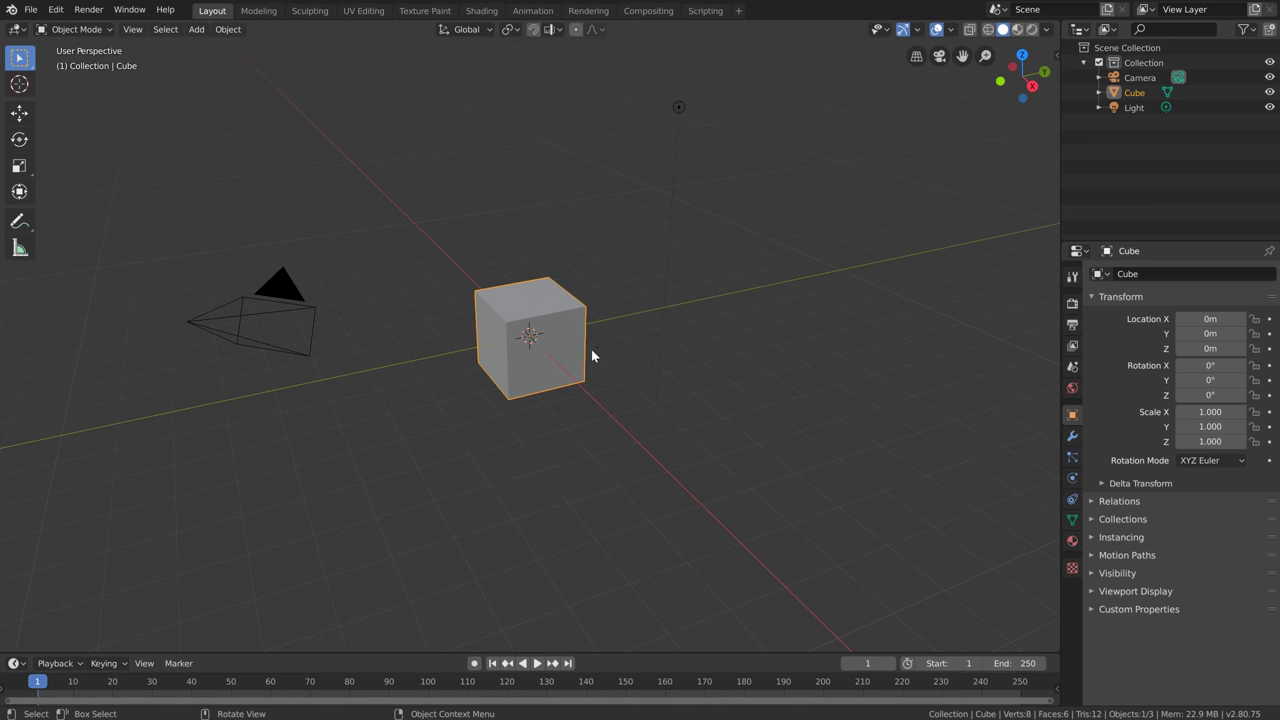
left_click(60, 12)
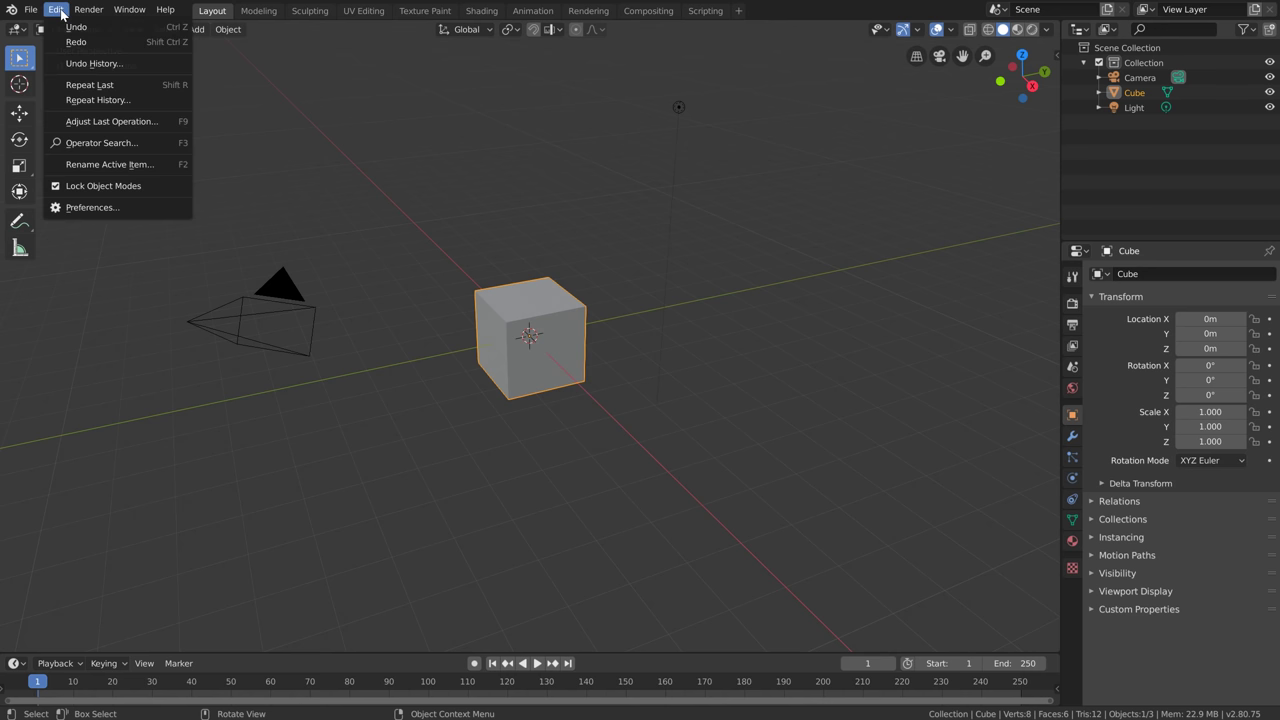
left_click(136, 208)
left_click_drag(190, 22, 574, 163)
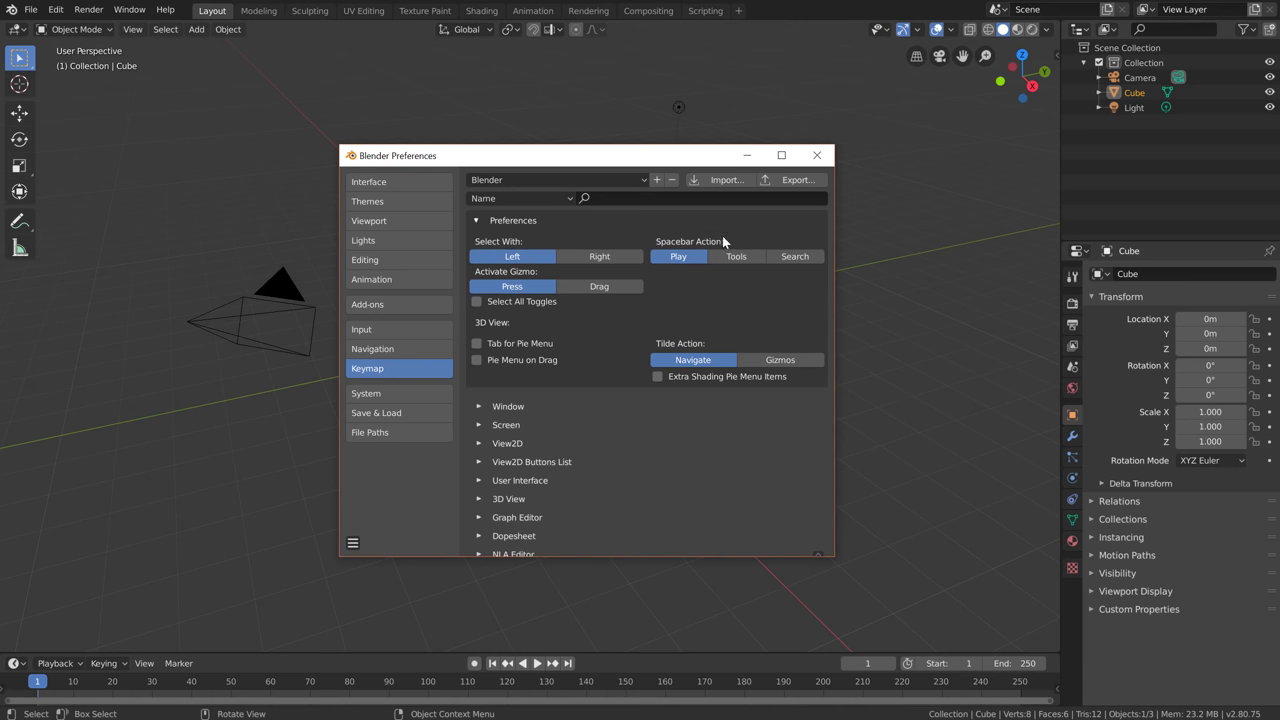
left_click(560, 180)
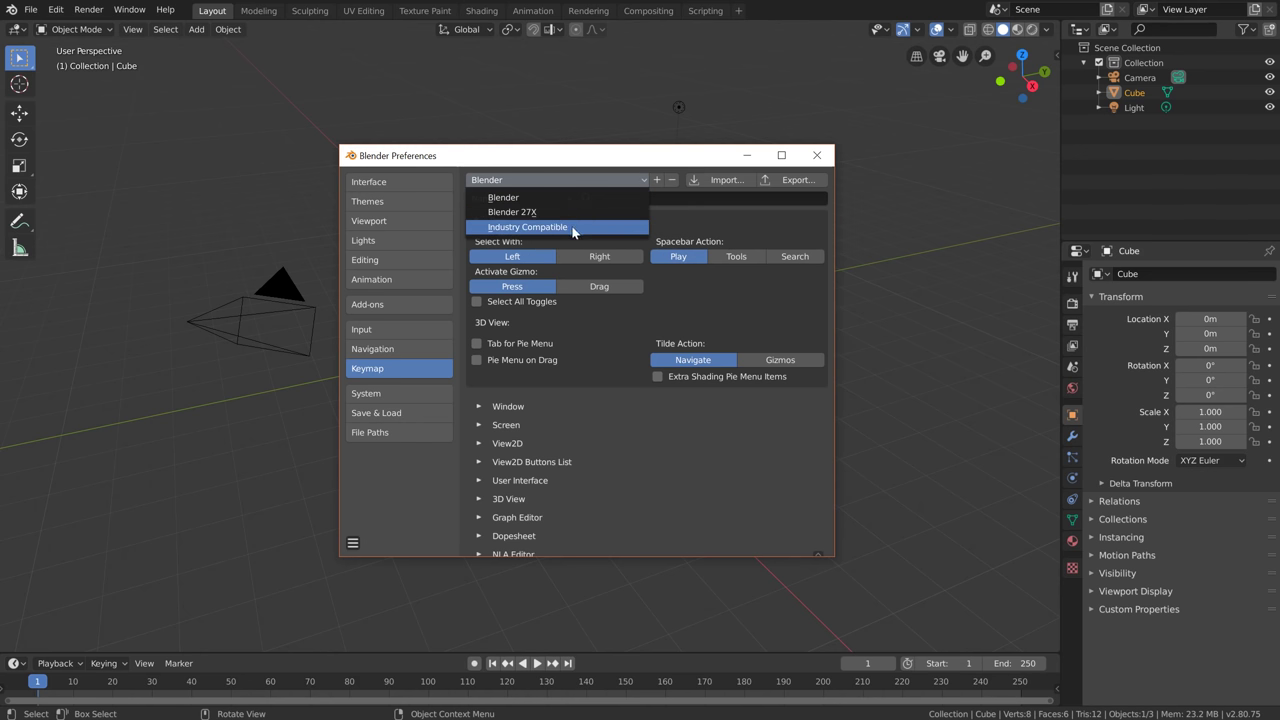
Switch to the browser and review the Industry Compatible Keymap task's DCC App Research Chart, covering viewport navigation and selection
key("alt+Tab")
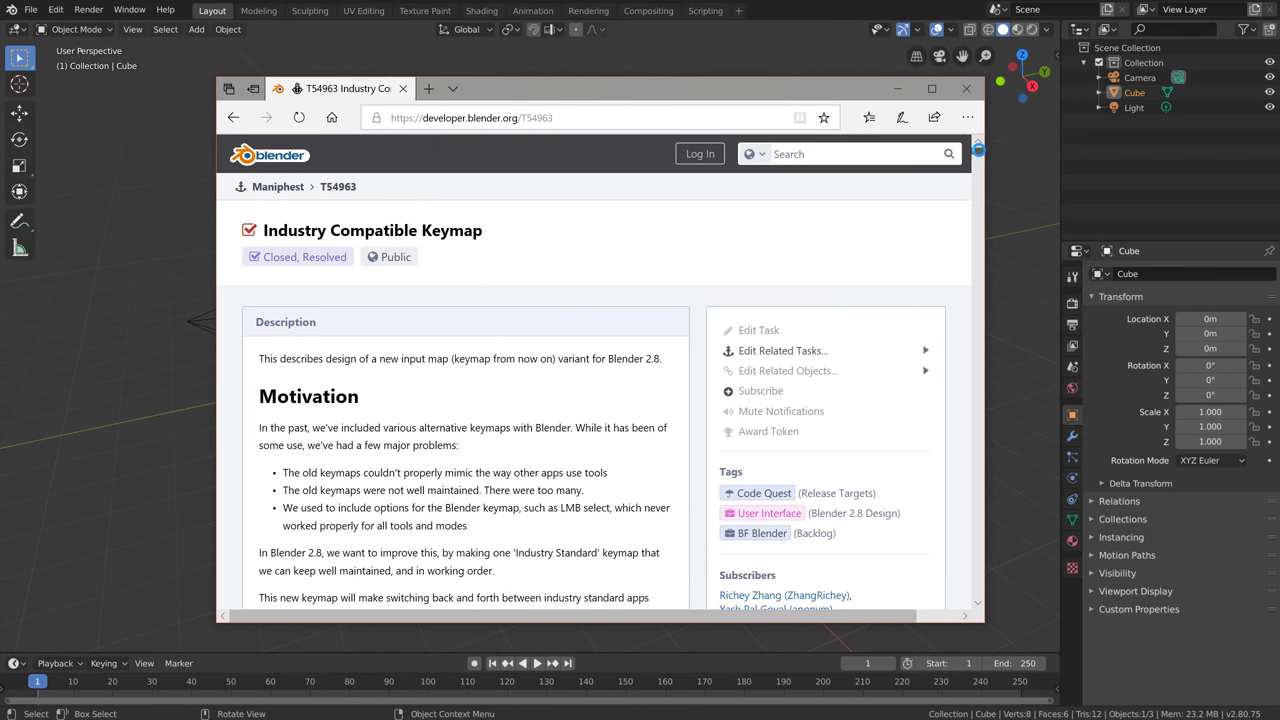
left_click_drag(978, 149, 982, 176)
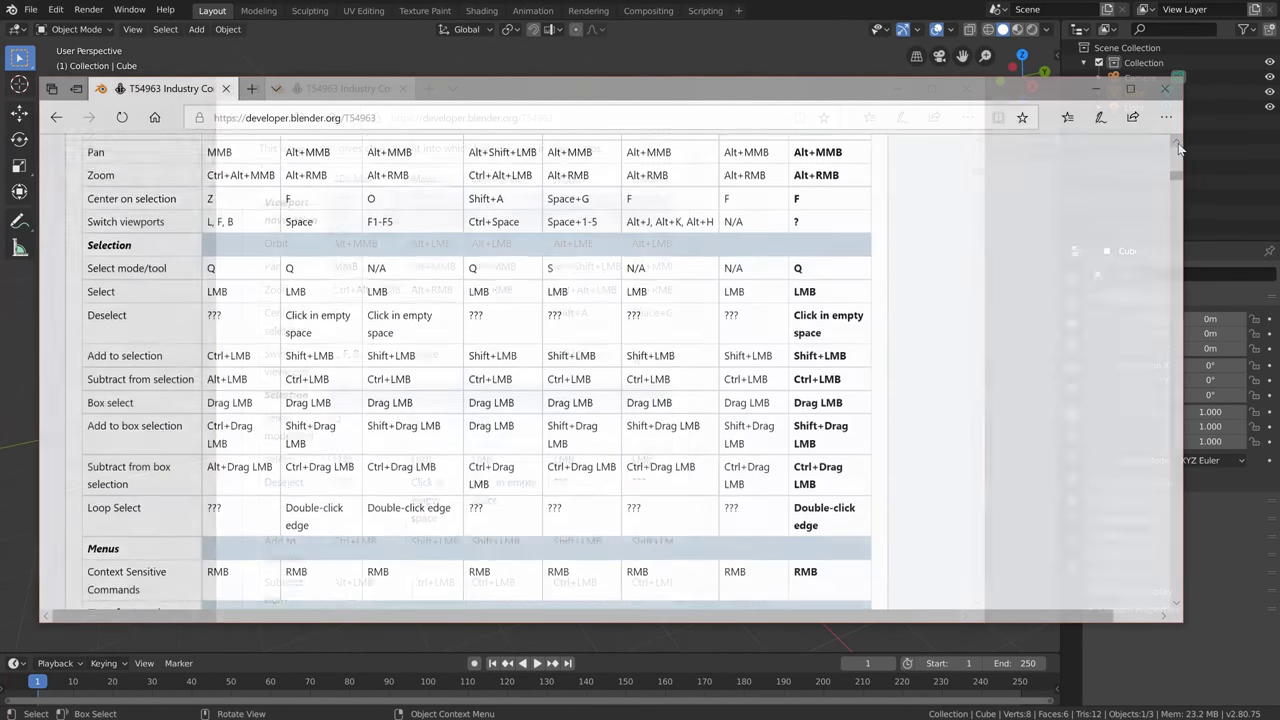
scroll(990, 204, "up", 2)
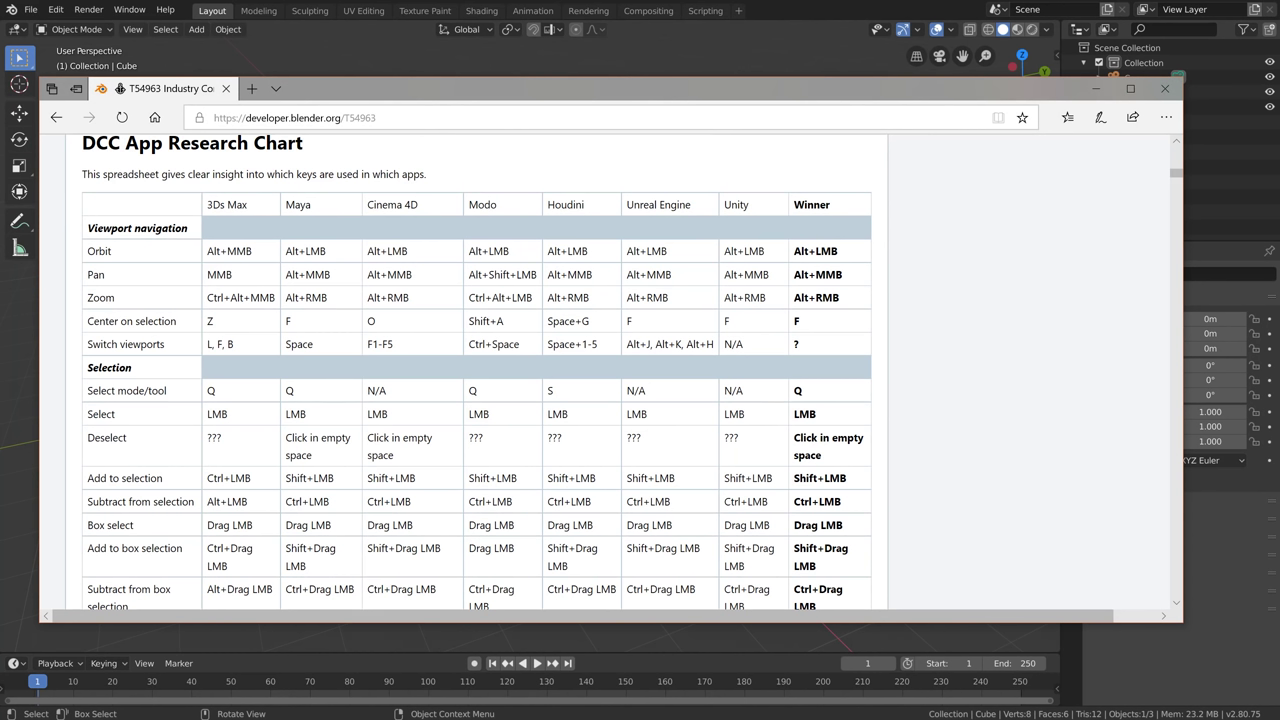
left_click(1095, 88)
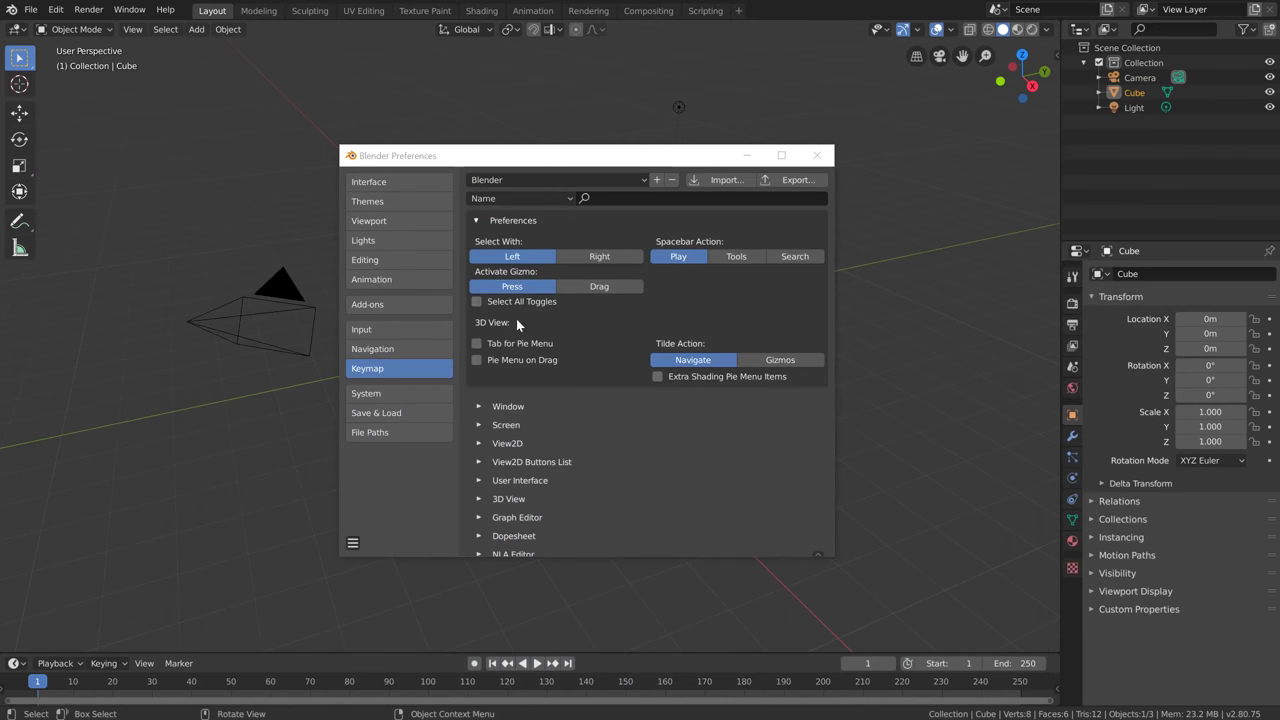
Show the theme presets in the preferences and reopen the splash screen with its Quick Setup options
left_click(398, 202)
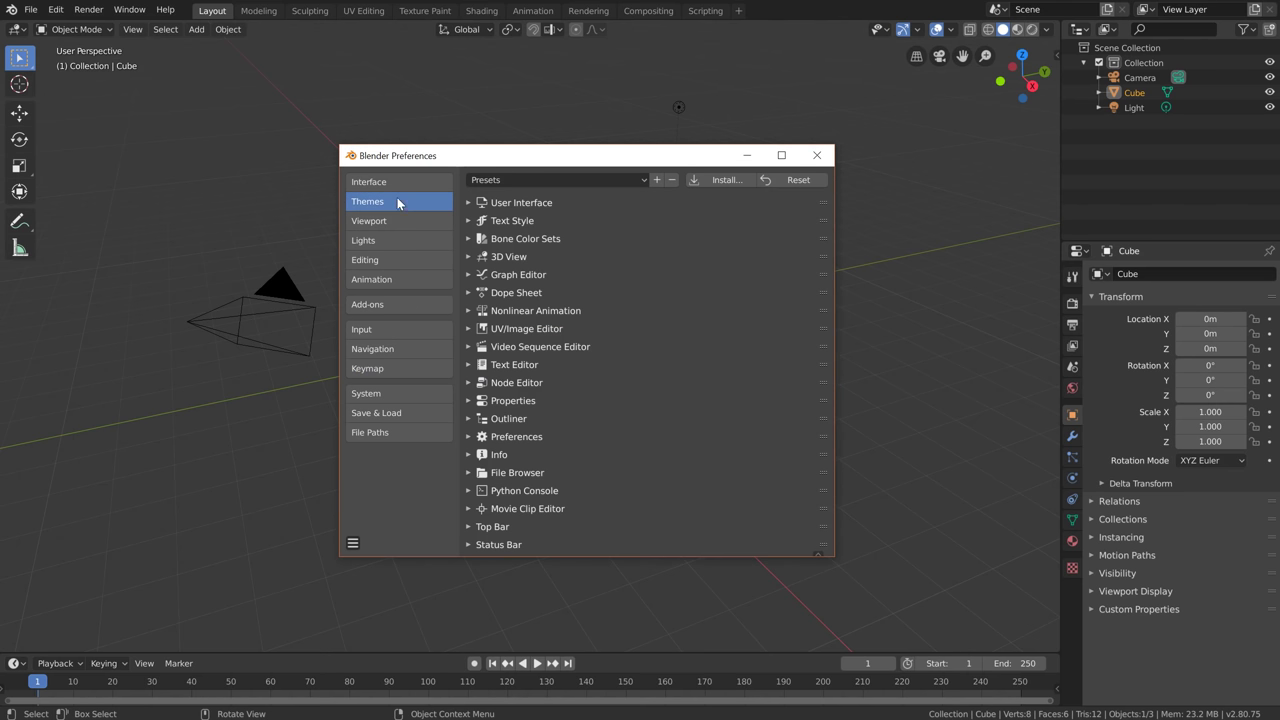
left_click(535, 180)
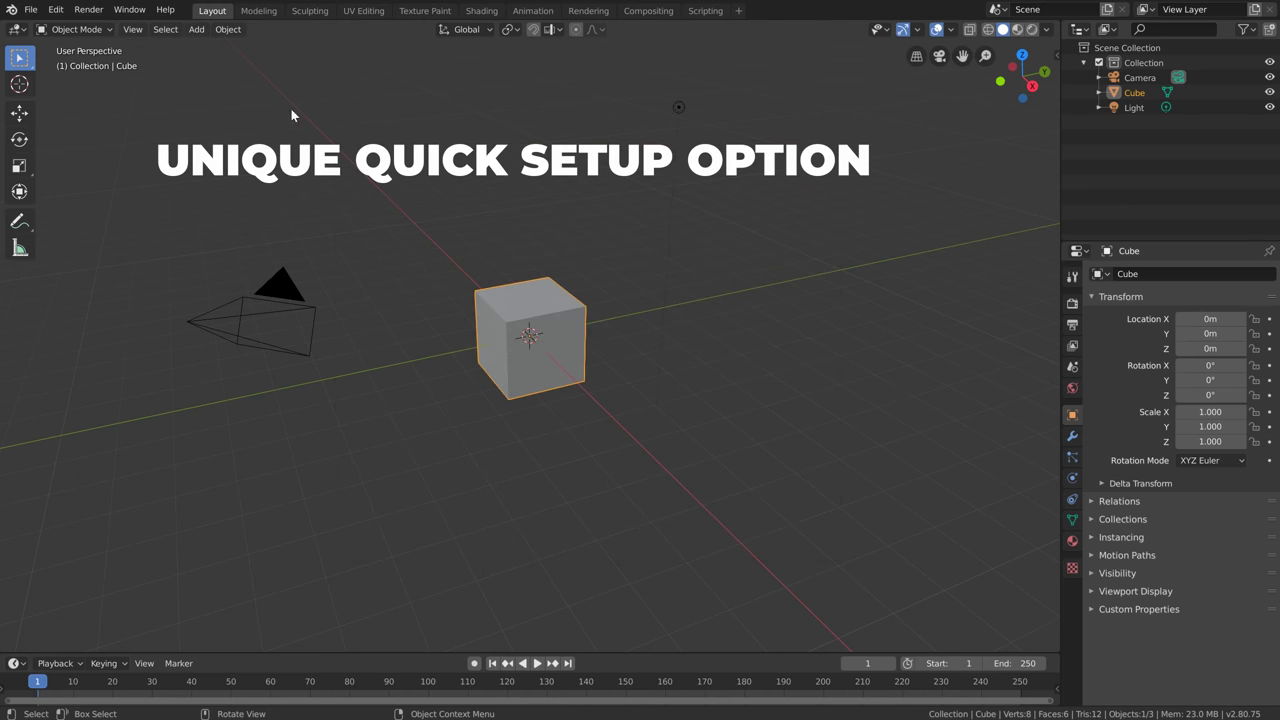
left_click(11, 9)
left_click(40, 27)
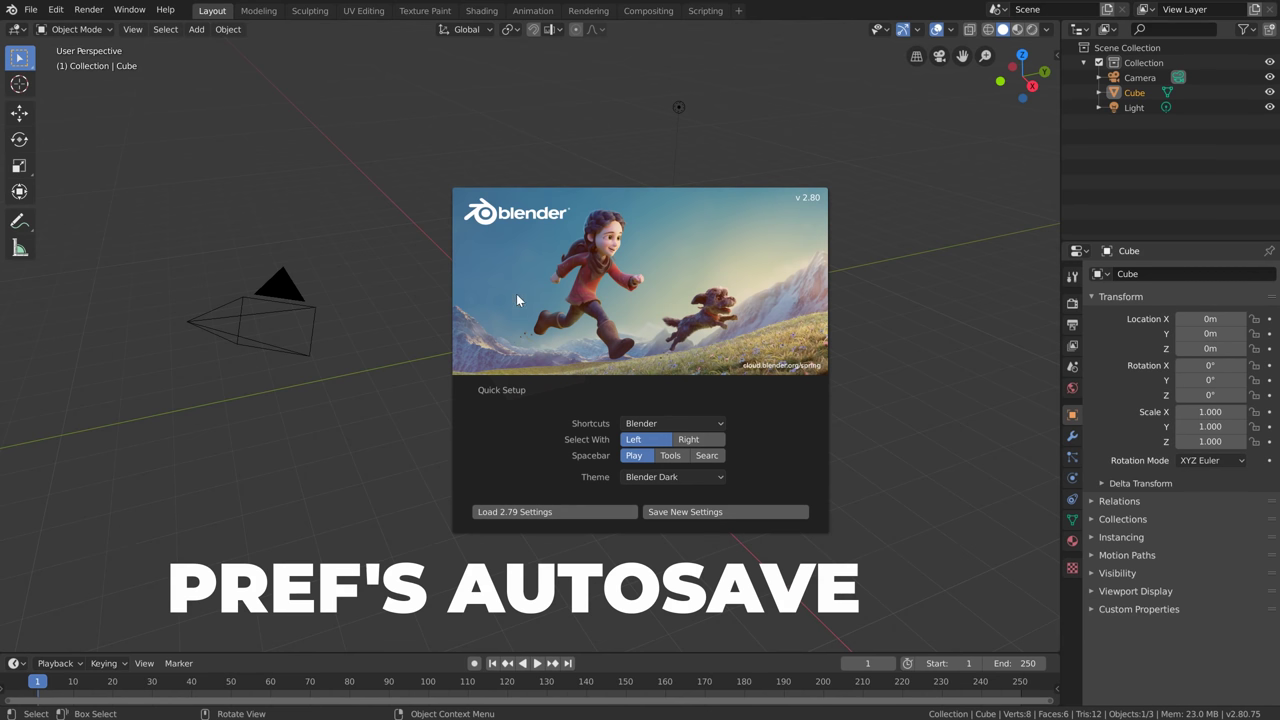
Dismiss the splash screen and reopen the Preferences to show the save options, including Auto-Save Preferences
left_click(516, 293)
left_click(56, 9)
mouse_move(88, 9)
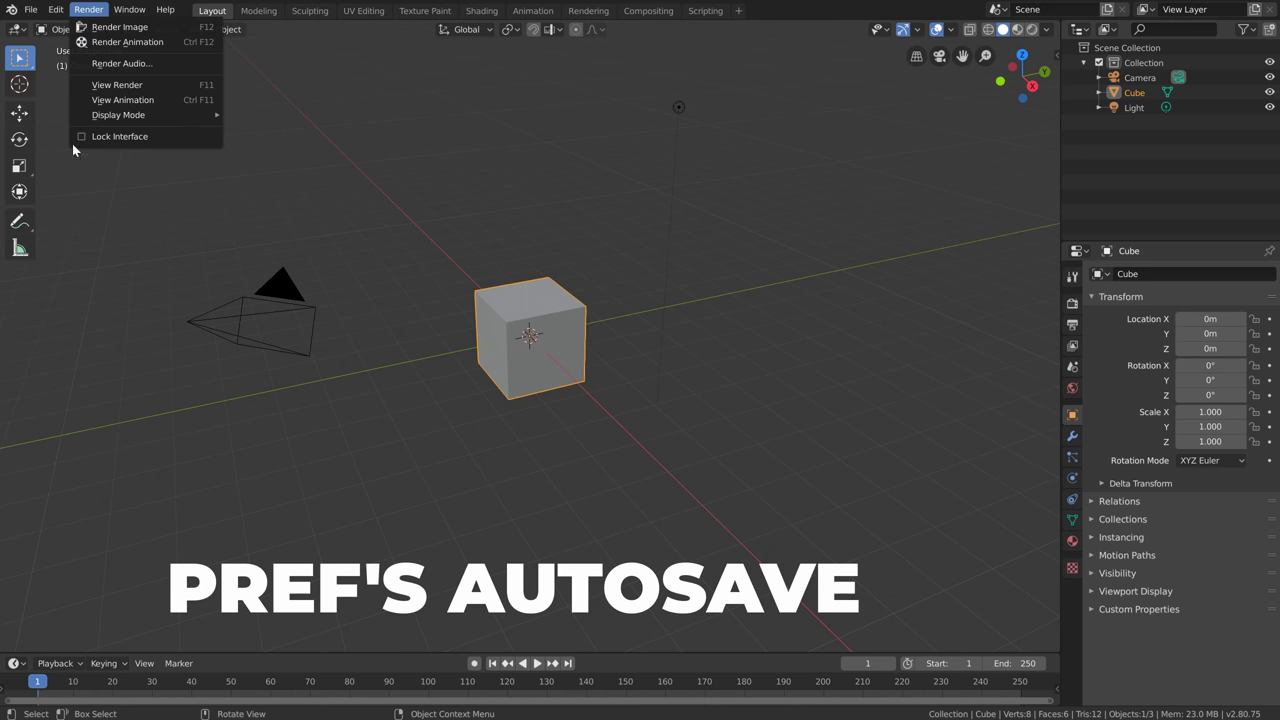
left_click(110, 207)
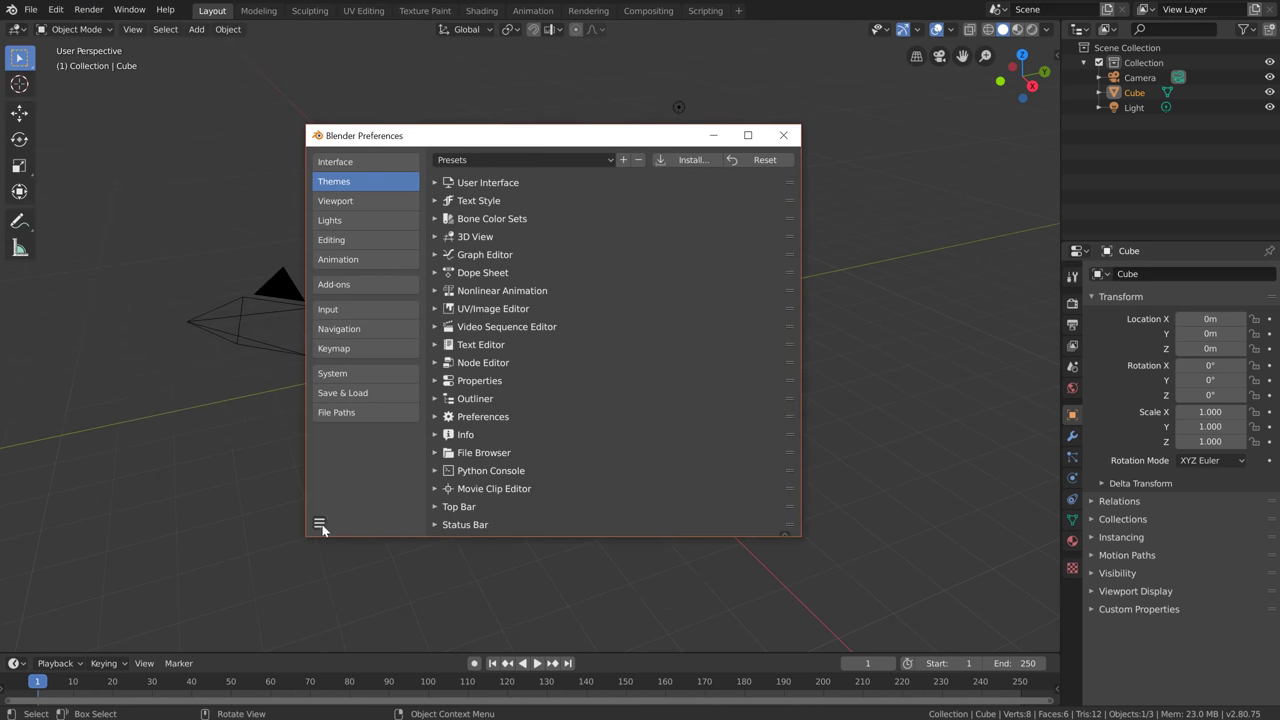
left_click(320, 522)
left_click(321, 522)
left_click(321, 523)
left_click(322, 526)
left_click(322, 523)
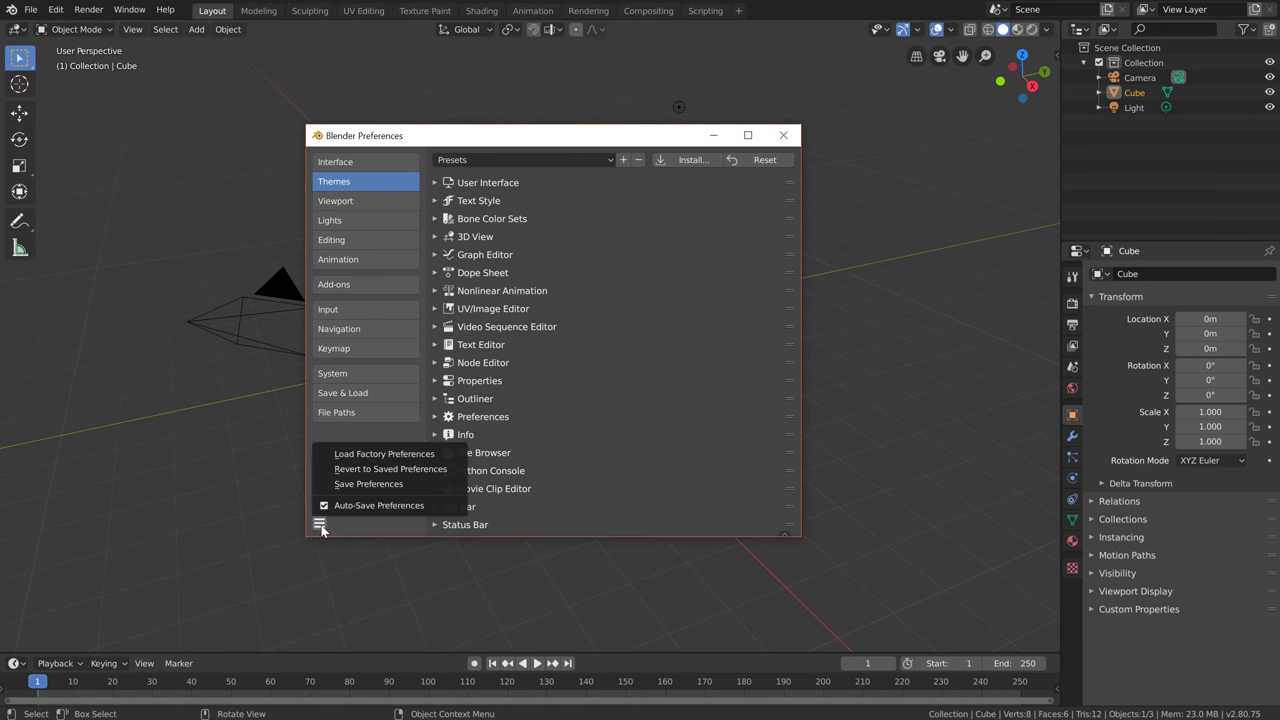
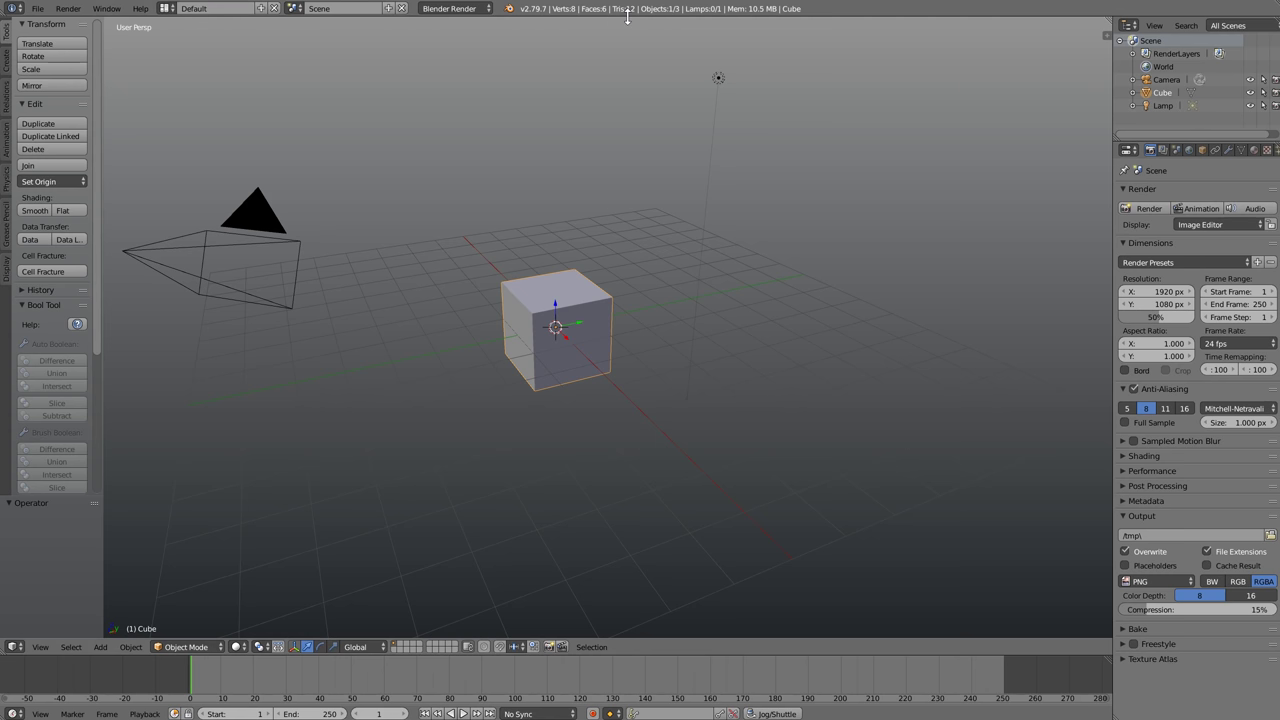
In Blender 2.79, change the Info editor to a 3D View and enlarge that area
left_click_drag(626, 17, 596, 20)
left_click(15, 9)
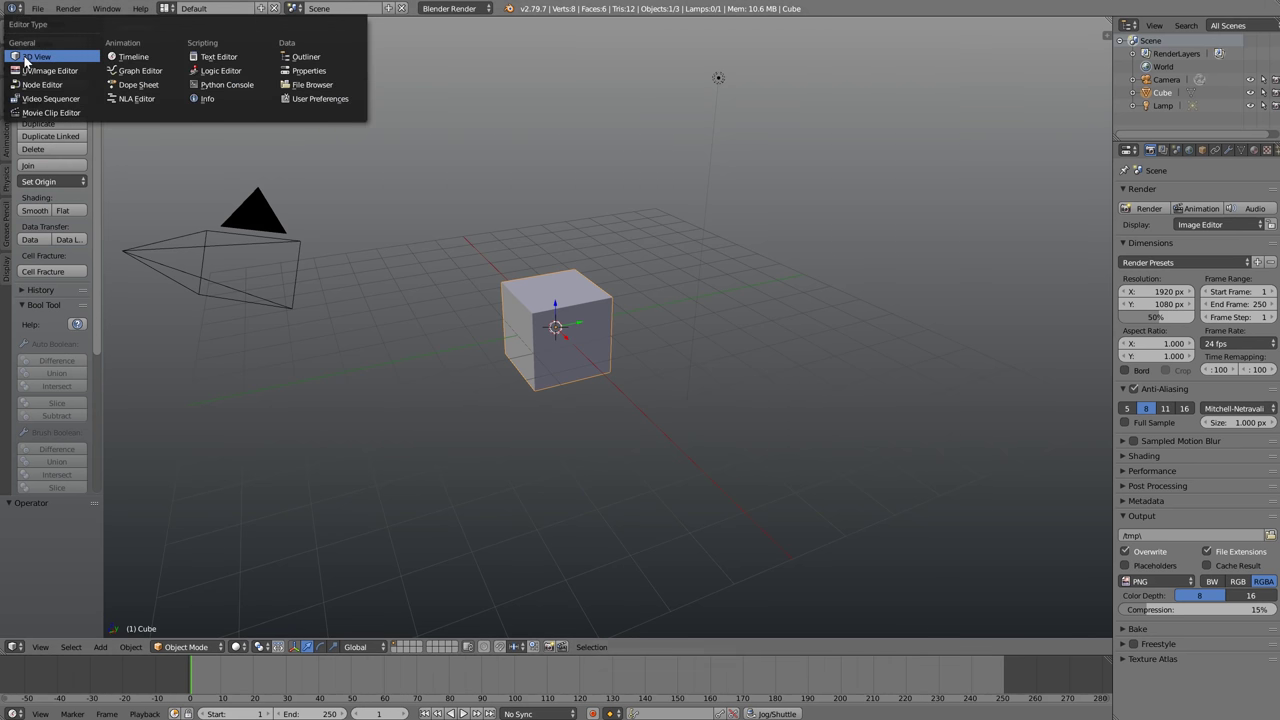
left_click(30, 57)
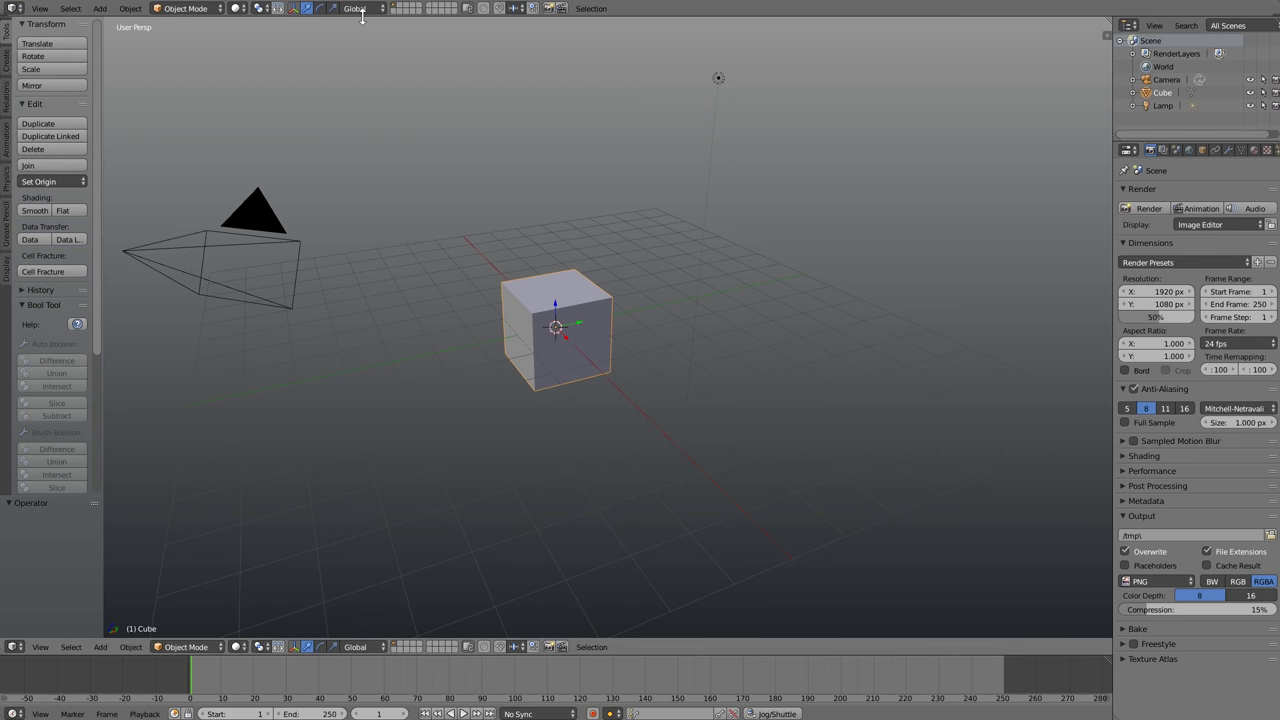
left_click_drag(362, 14, 560, 104)
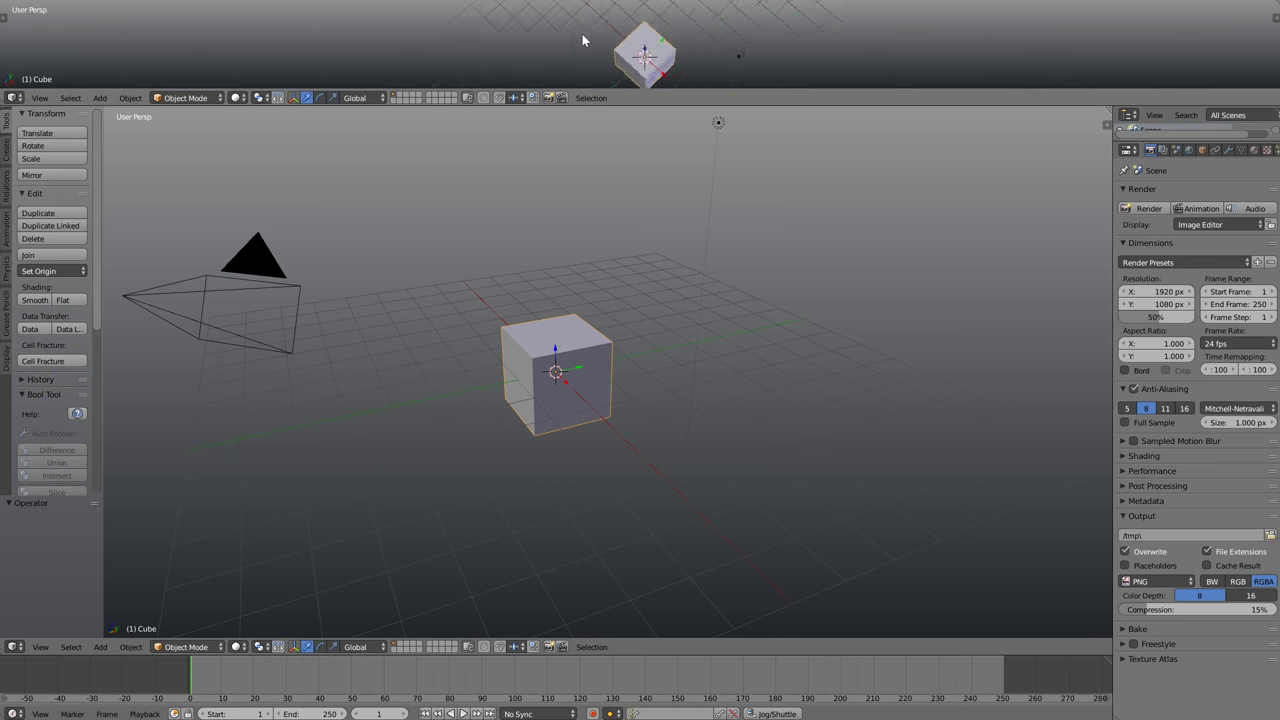
middle_click_drag(583, 40, 274, 69)
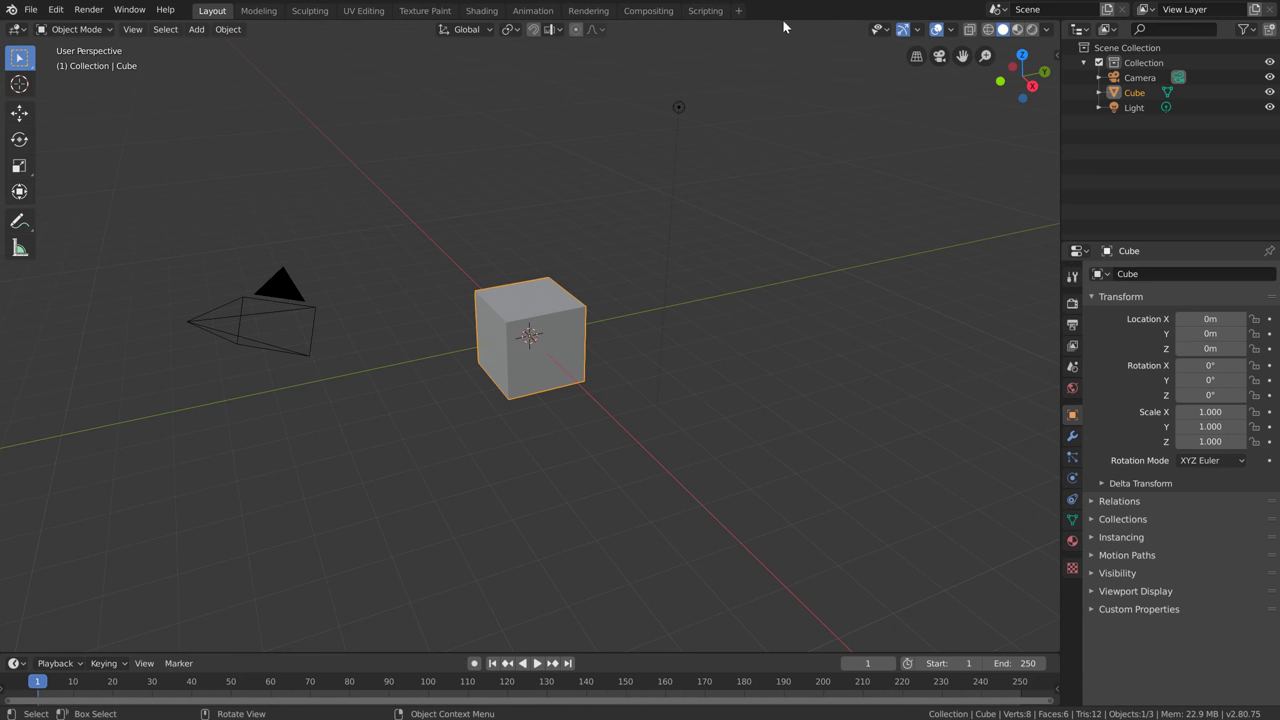
In Blender 2.80, try to resize the top bar and make the timeline area taller
left_click_drag(783, 19, 773, 126)
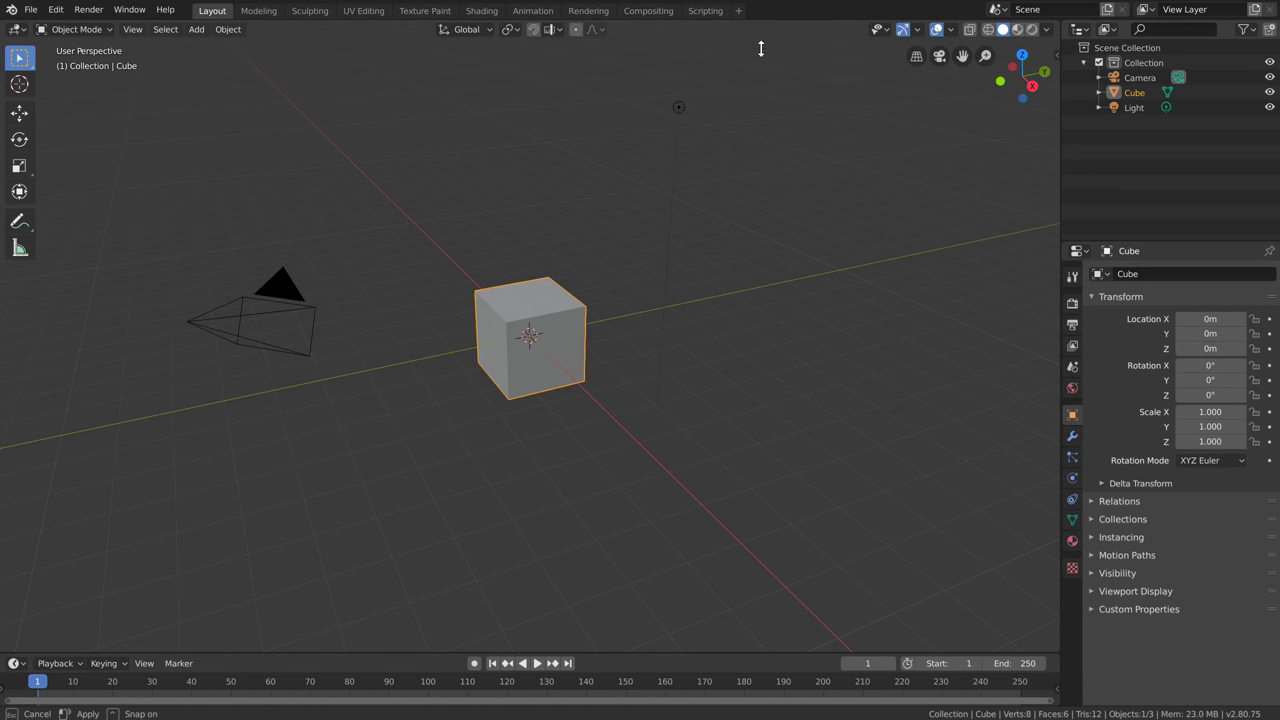
left_click_drag(760, 48, 735, 32)
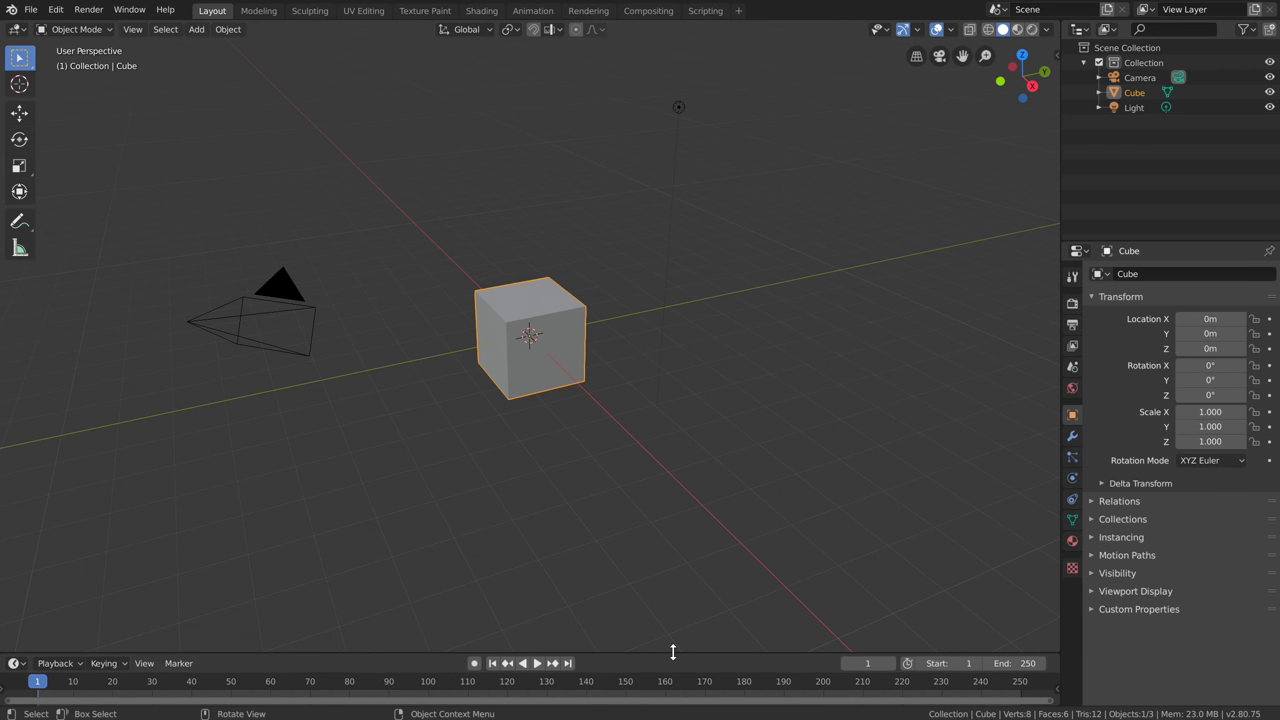
left_click_drag(671, 652, 680, 560)
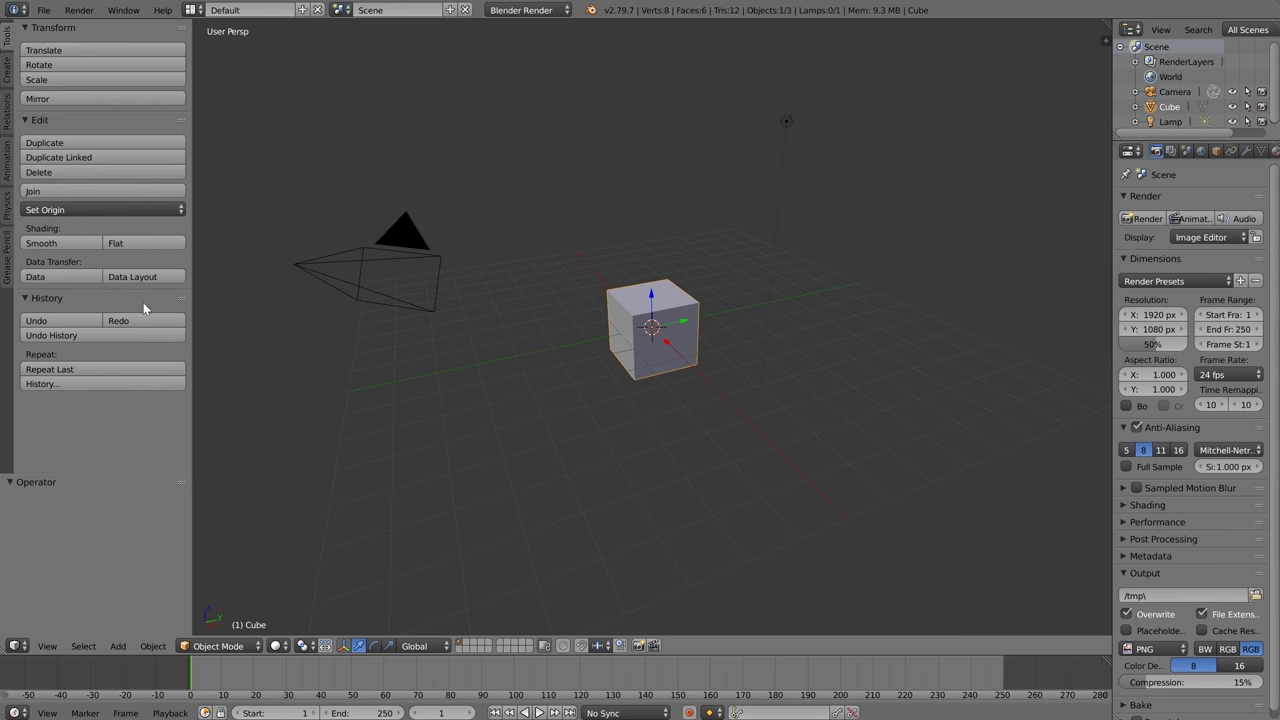
Toggle the tool shelf in Blender 2.79, and toggle and widen the 2.80 toolbar to show tool names
key("t")
key("t")
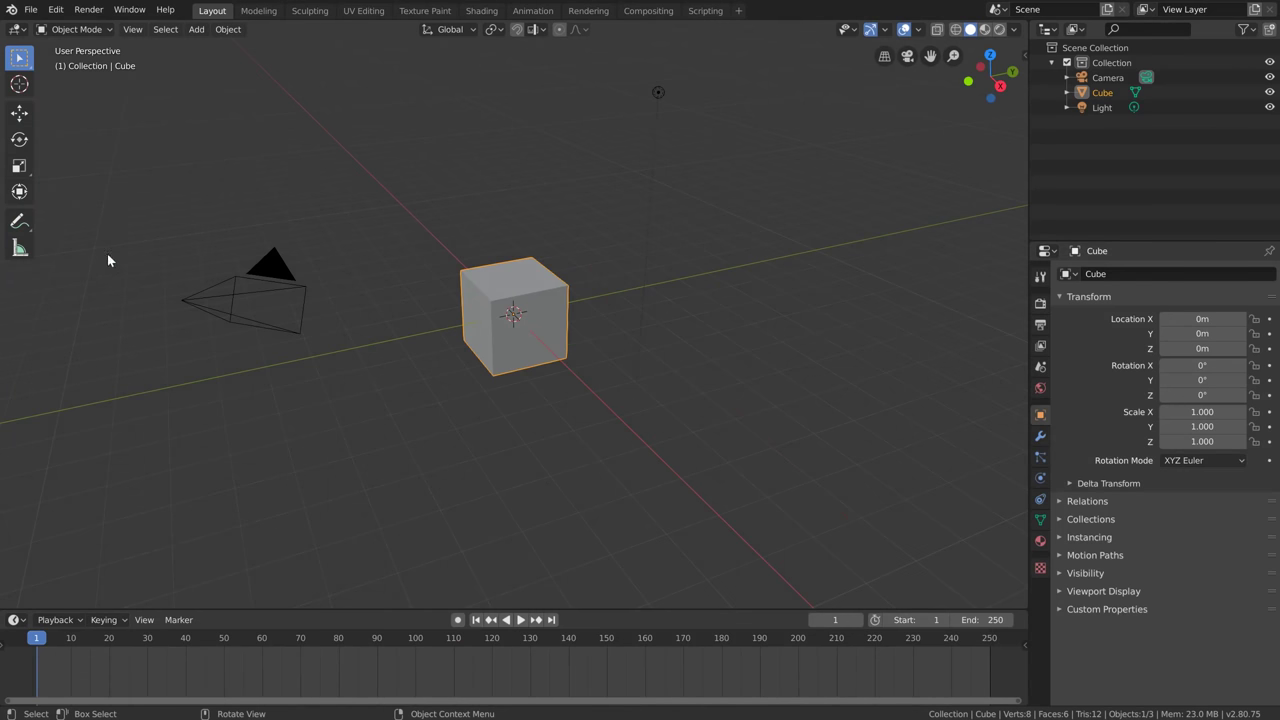
key("t")
key("t")
left_click_drag(35, 152, 134, 157)
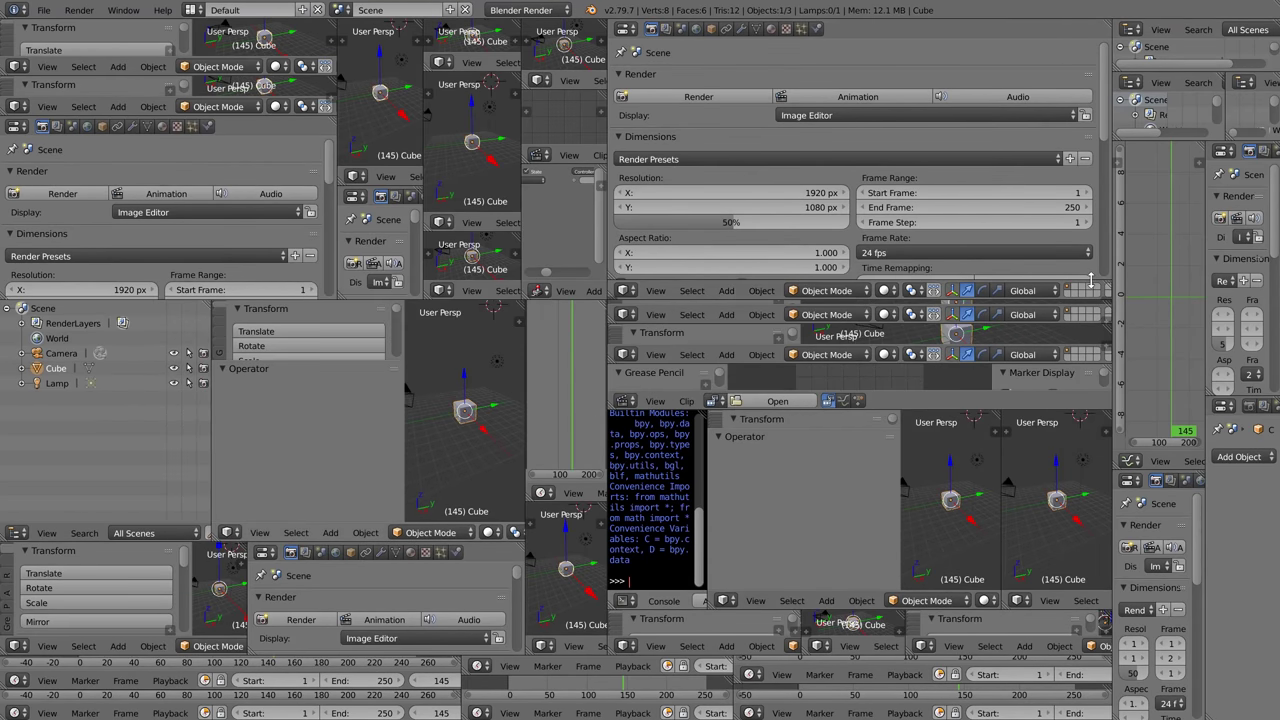
In Blender 2.79, split the 3D view into two side-by-side areas and divide the second one horizontally
left_click_drag(1091, 281, 1091, 117)
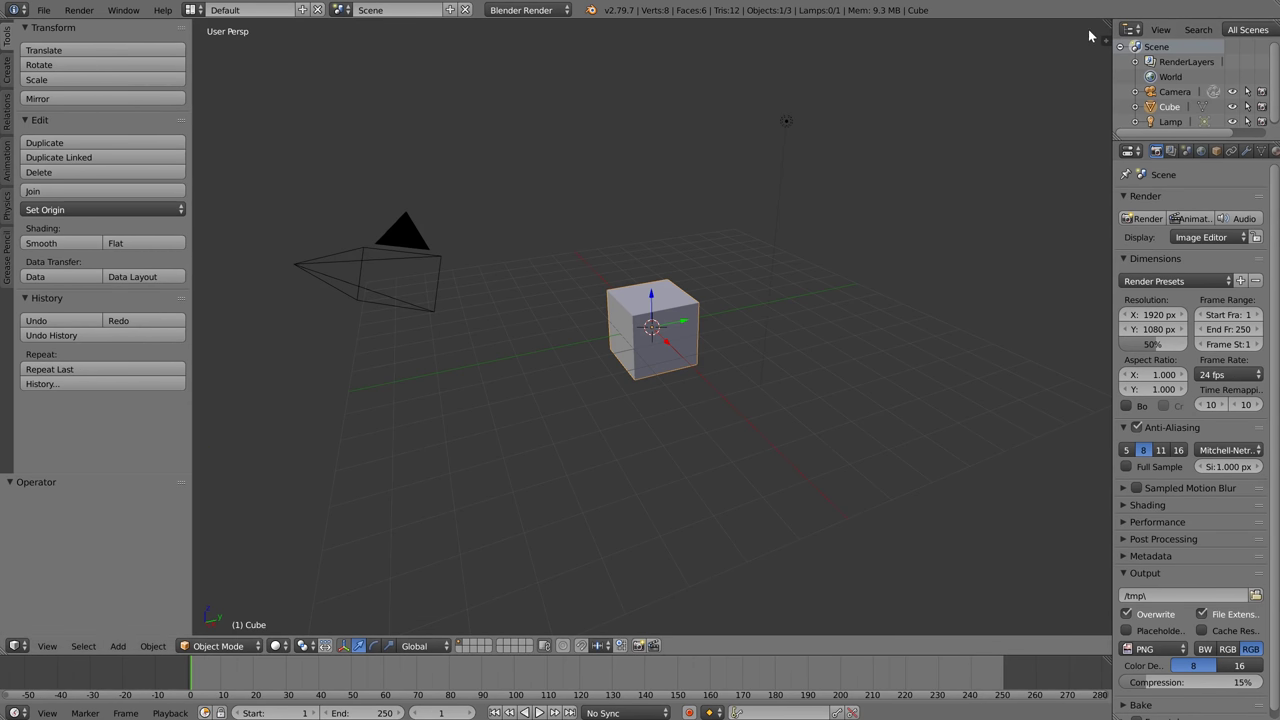
left_click_drag(1103, 30, 587, 40)
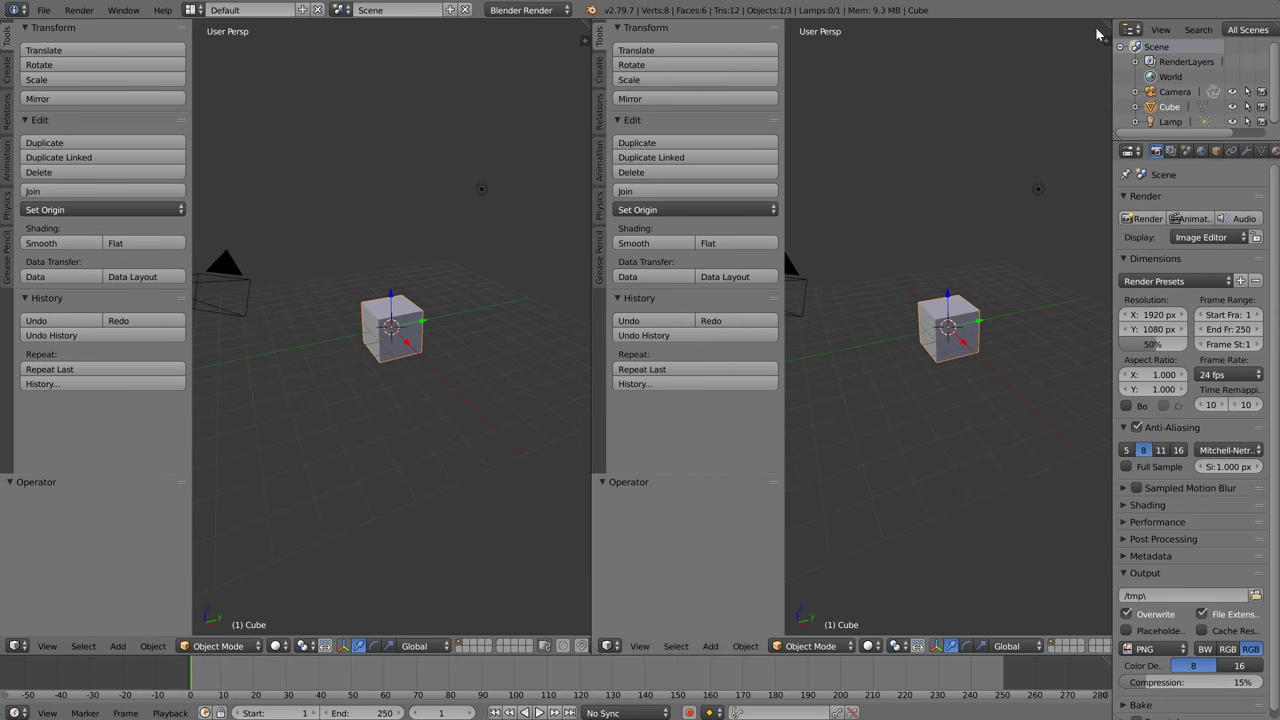
left_click_drag(1101, 37, 1105, 410)
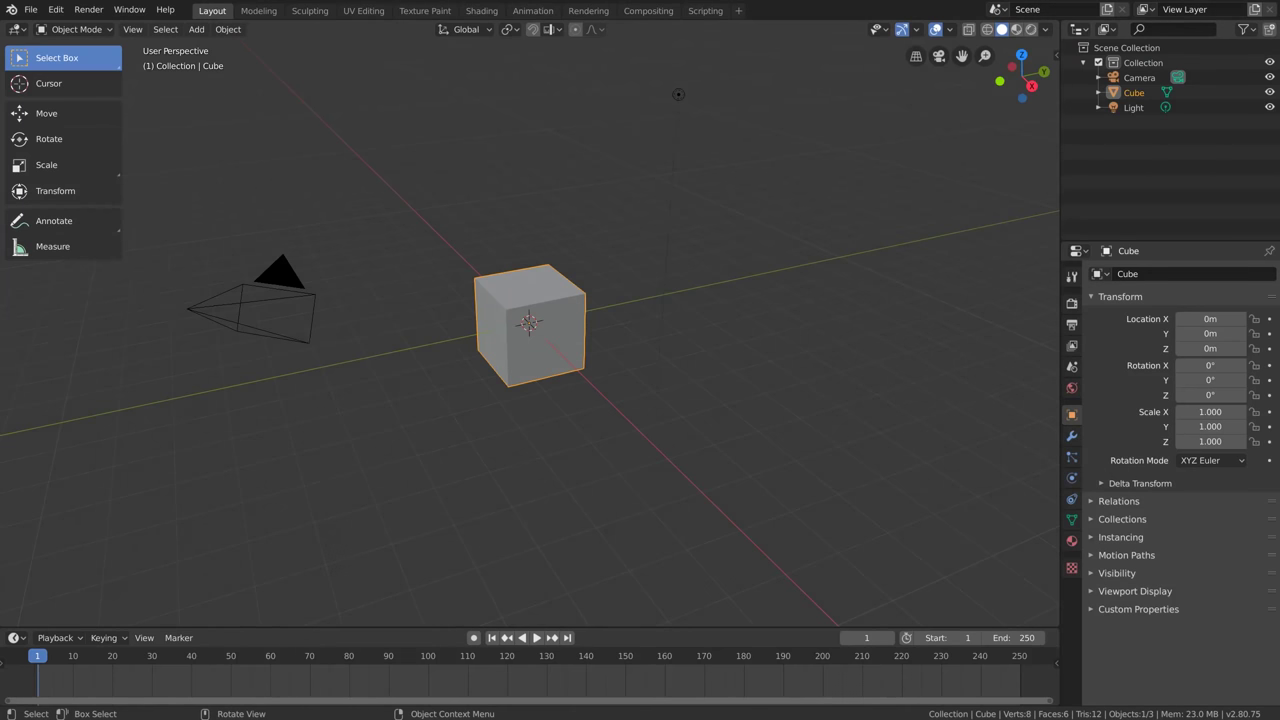
In Blender 2.80, split the 3D viewport in two and subdivide the first half into several smaller viewports
left_click_drag(1056, 24, 605, 340)
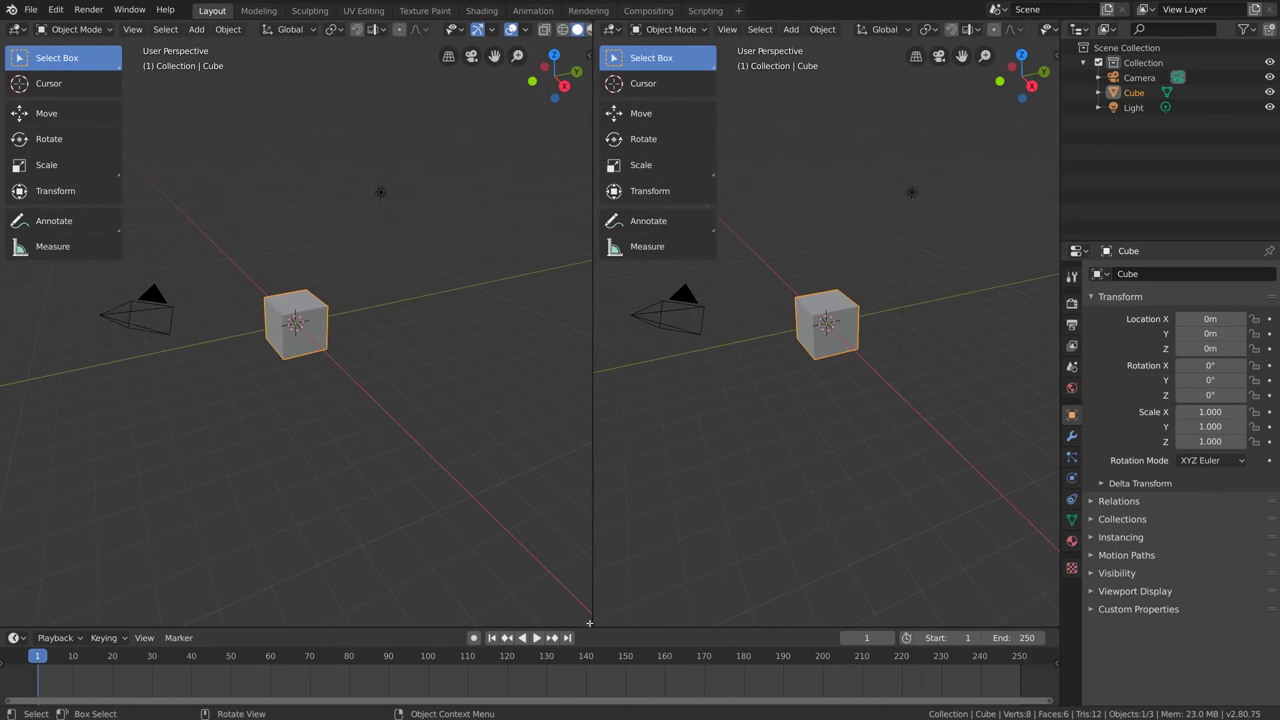
left_click_drag(586, 620, 308, 420)
left_click_drag(14, 624, 5, 483)
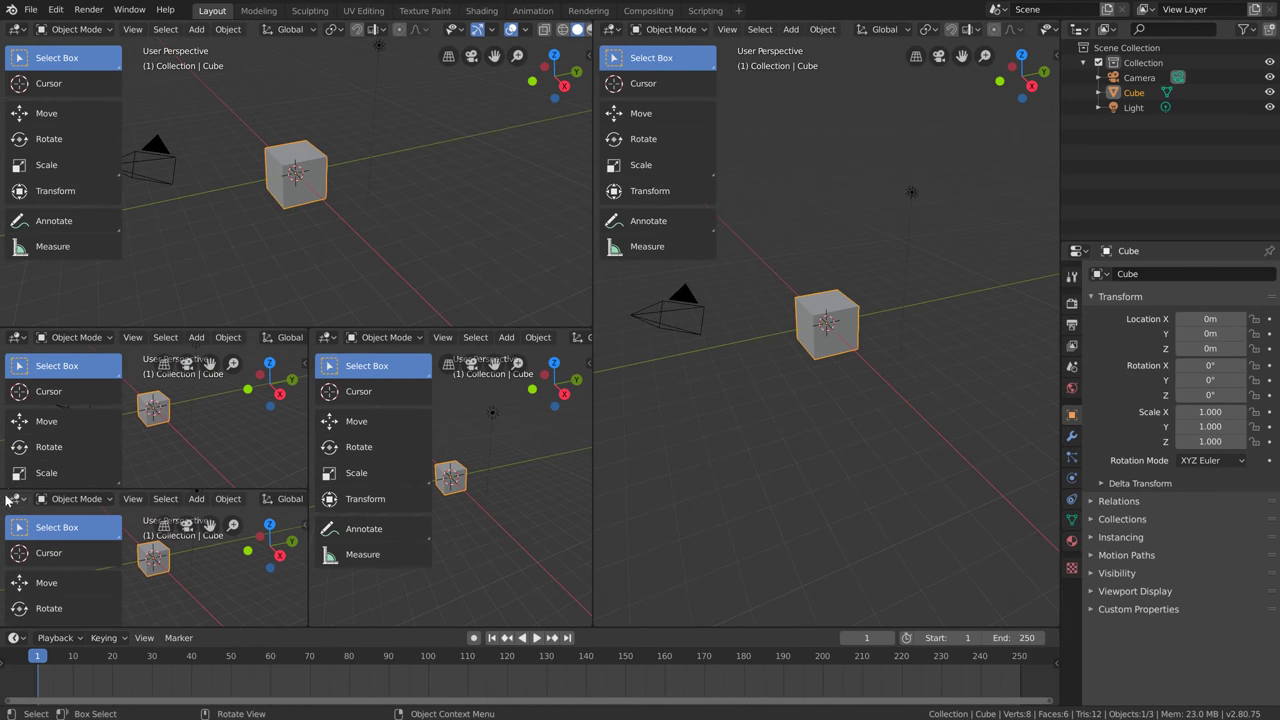
left_click_drag(305, 624, 178, 600)
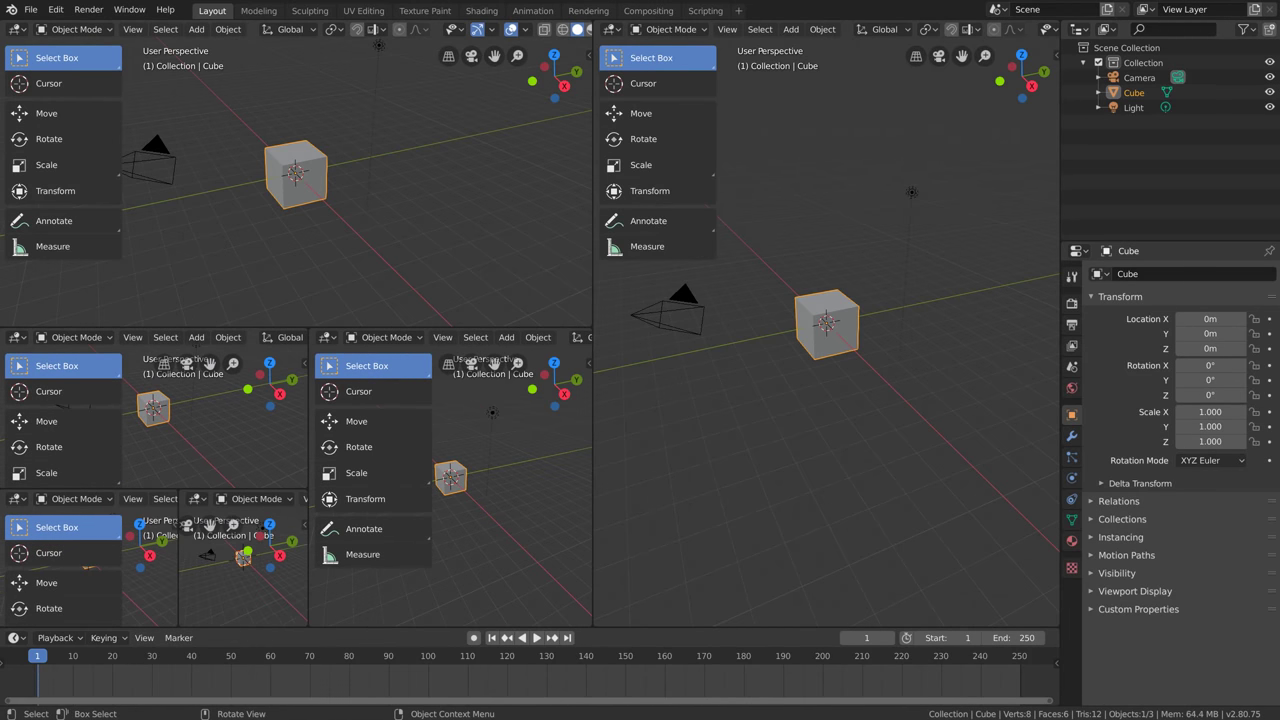
Join the split viewports back into a single 3D viewport
left_click(166, 499)
left_click_drag(174, 493, 588, 430)
left_click_drag(590, 24, 864, 47)
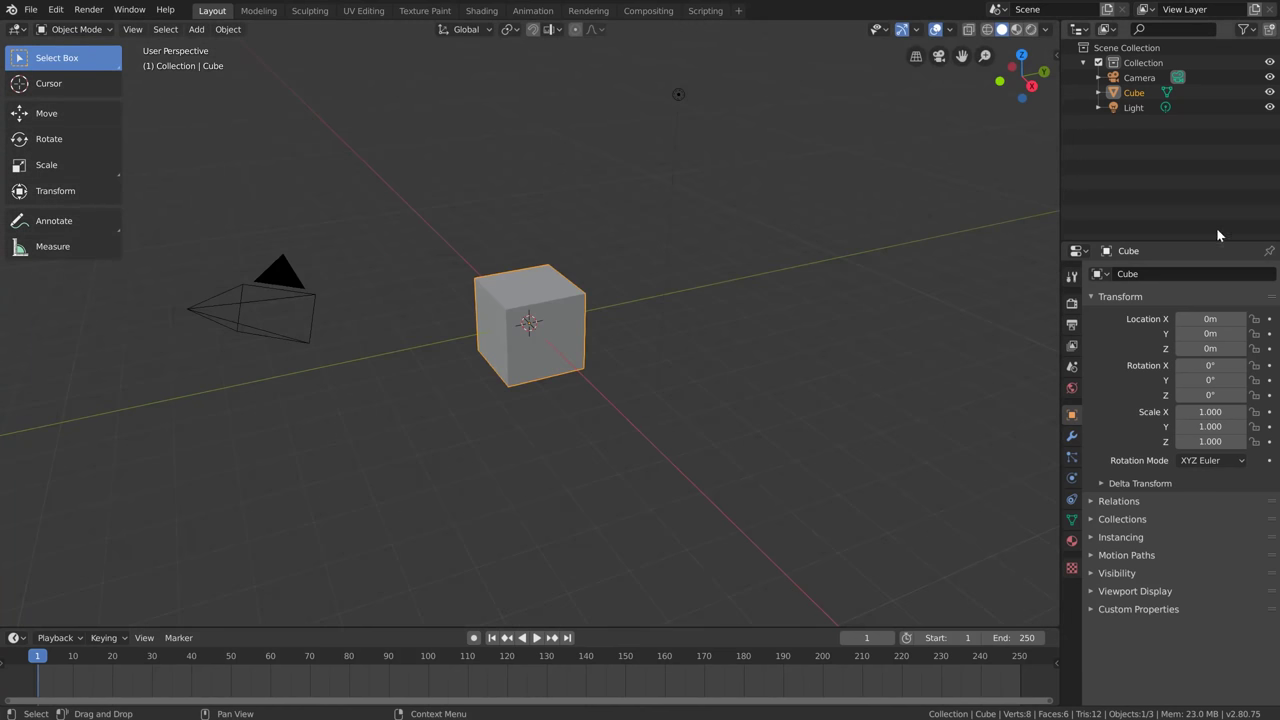
Merge the remaining editor areas until one fills the window, and switch that area to the 3D Viewport
left_click_drag(1272, 242, 1163, 38)
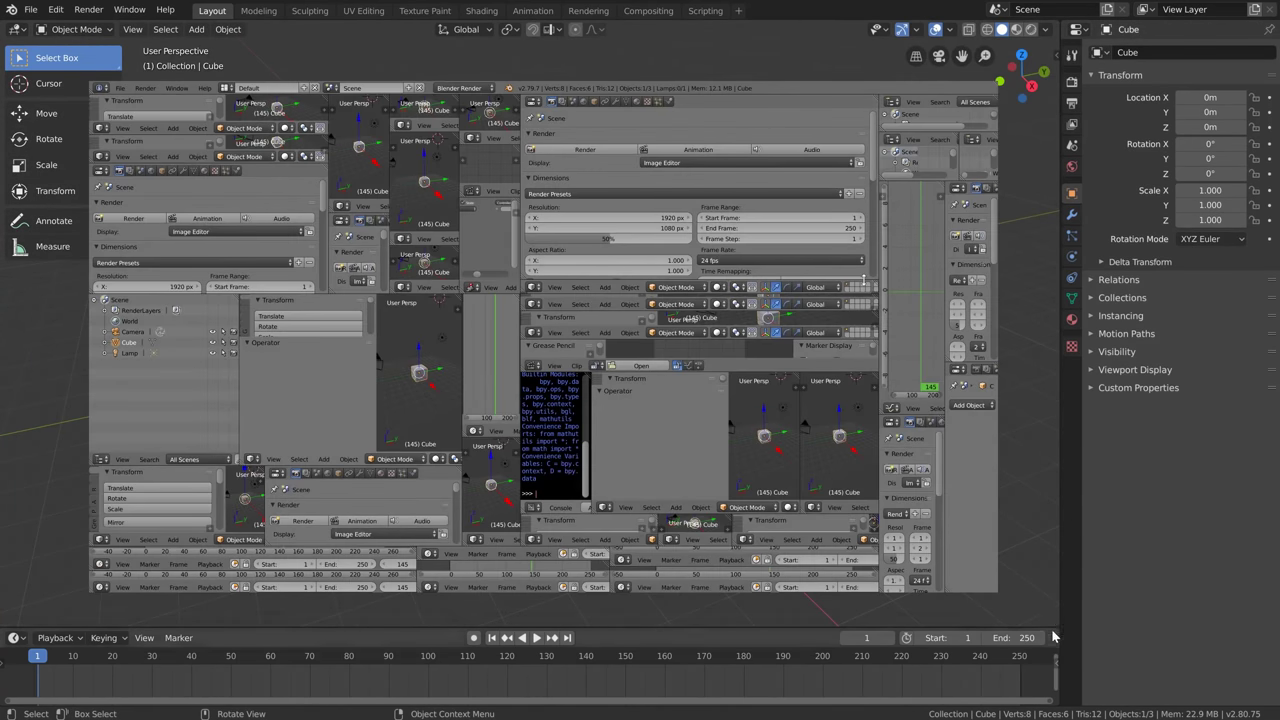
left_click_drag(1056, 631, 1050, 591)
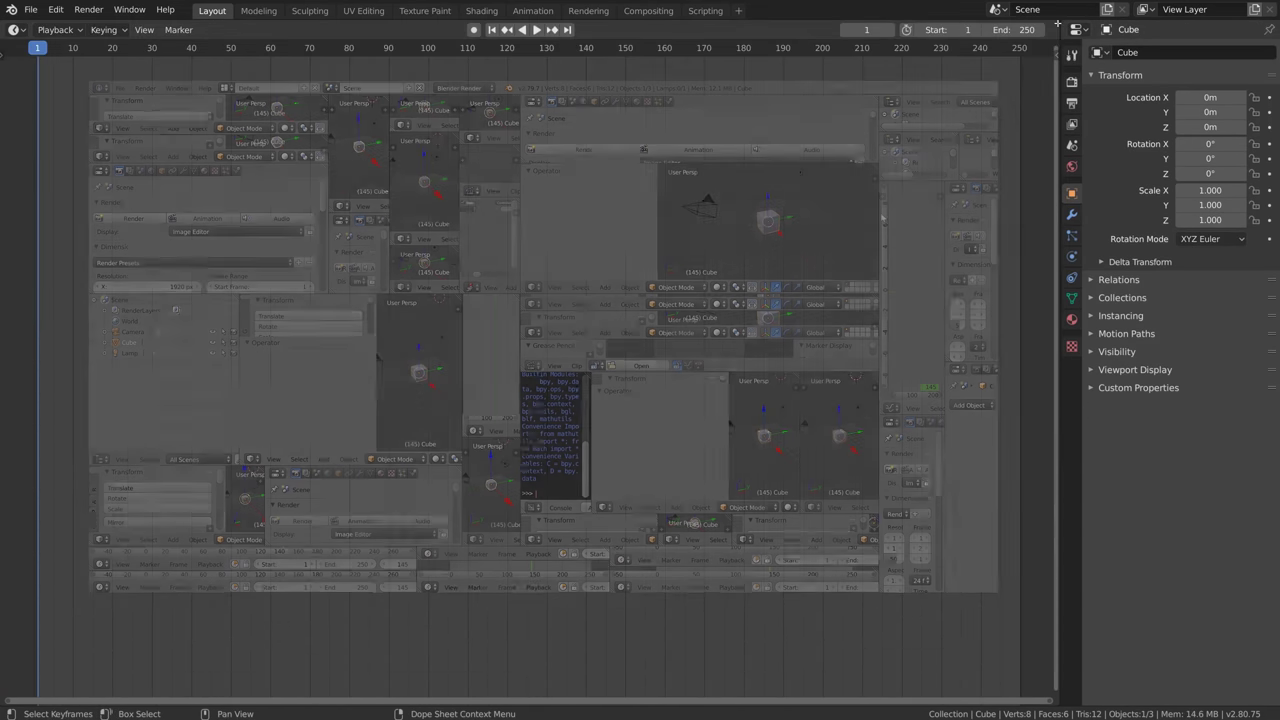
key("ctrl+space")
left_click(13, 29)
left_click(50, 85)
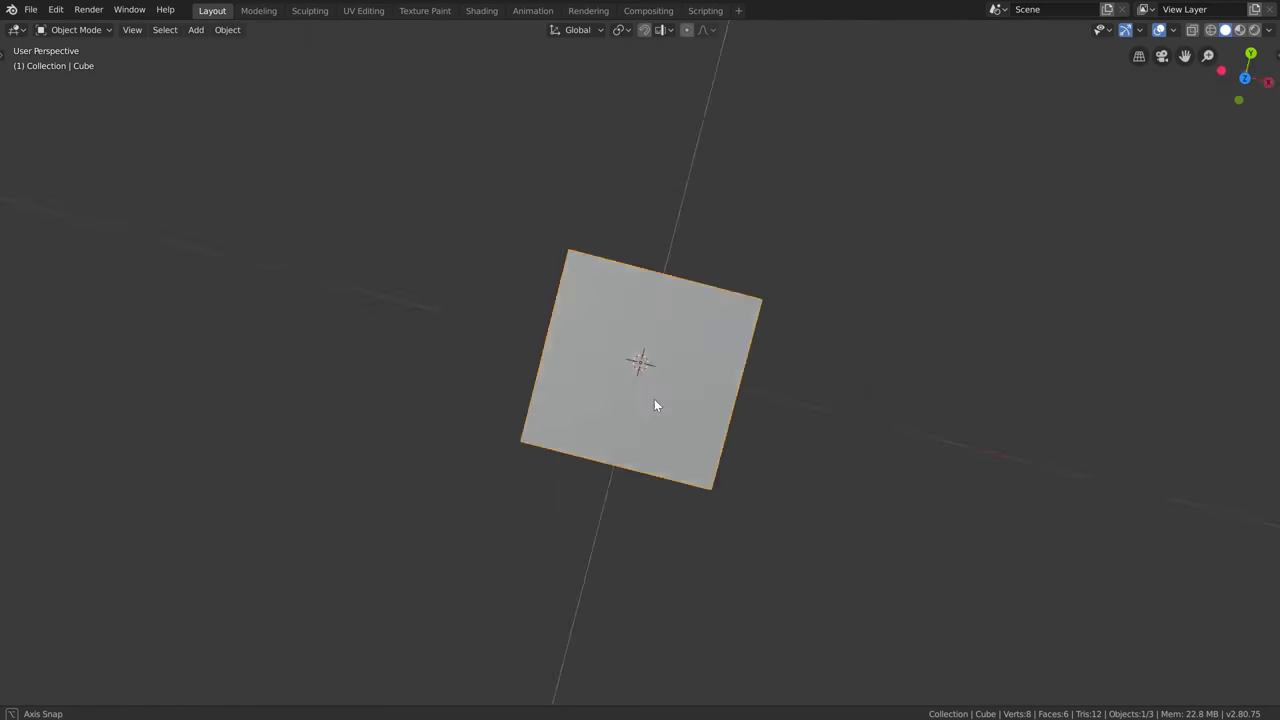
middle_click_drag(654, 399, 521, 292)
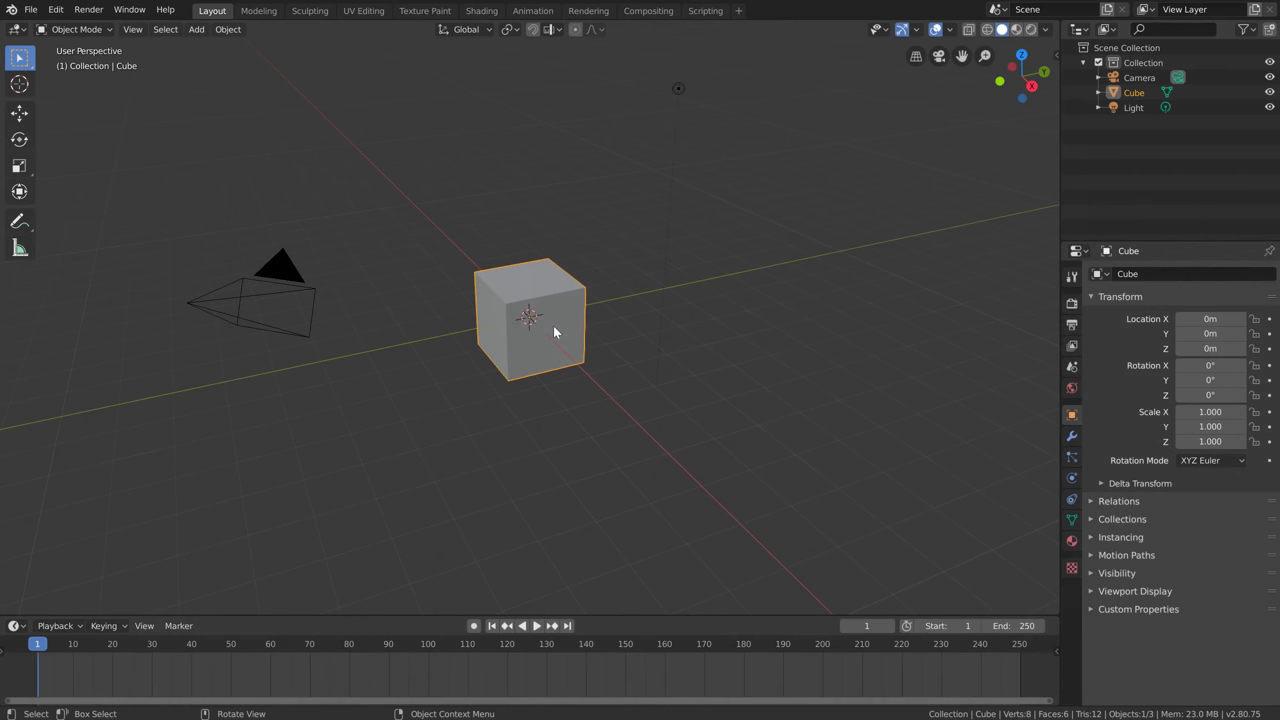
Show the 3D viewport fullscreen, orbit around the cube, and restore the normal layout
key("ctrl+alt+space")
middle_click_drag(564, 345, 760, 394)
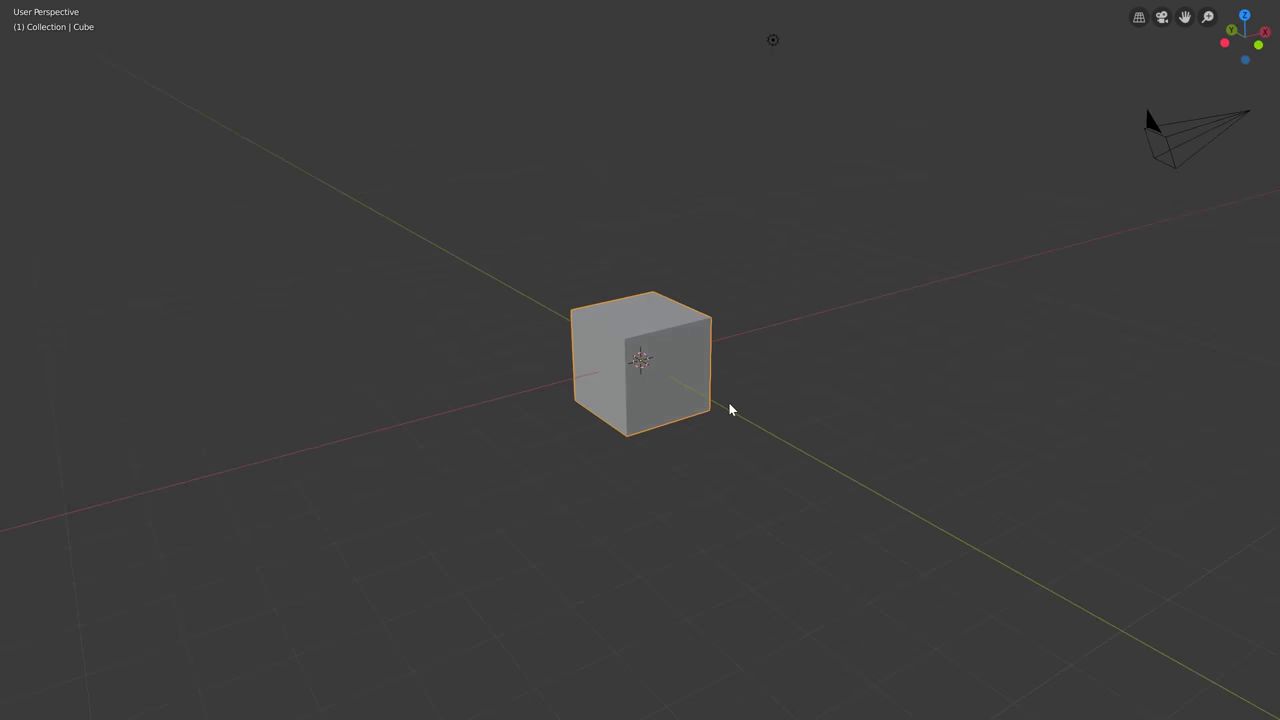
key("ctrl+alt+space")
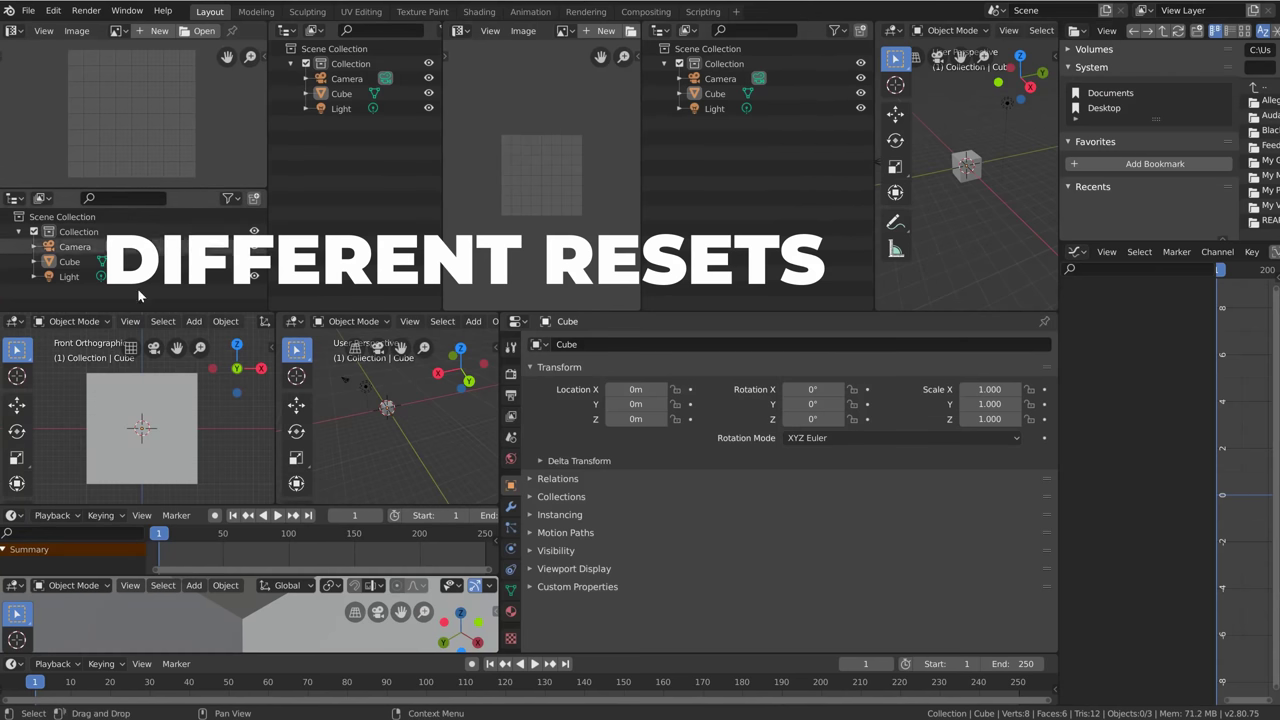
Start a new General file, discarding the changes to the heavily split layout
left_click(28, 10)
mouse_move(47, 30)
left_click(203, 34)
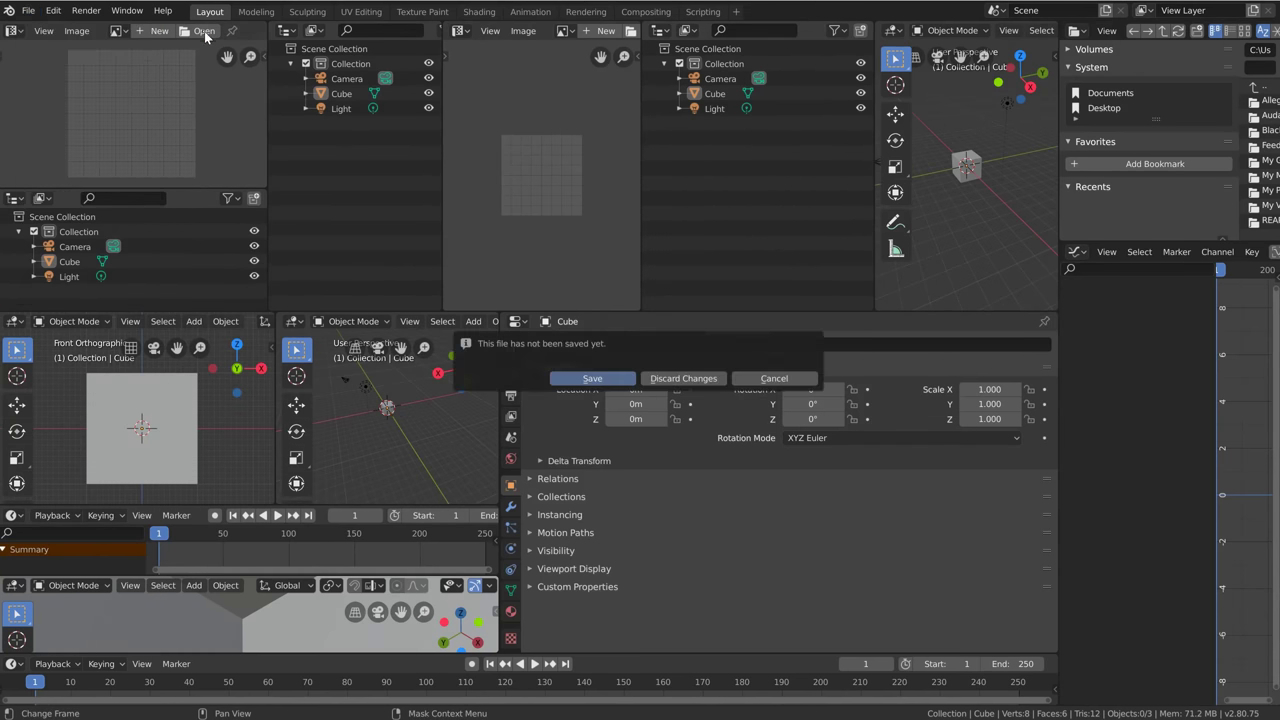
left_click(667, 380)
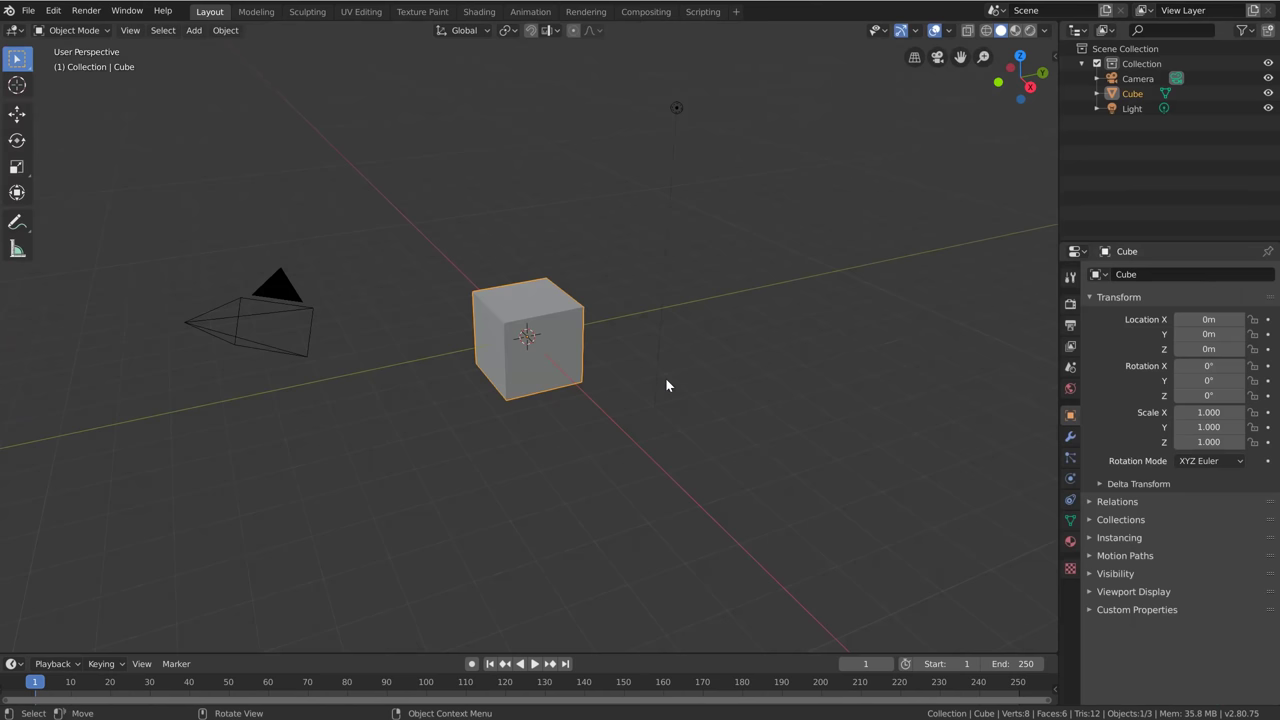
Check the Load UI option for opening Blender files, and leave the file browser without opening anything
left_click(28, 10)
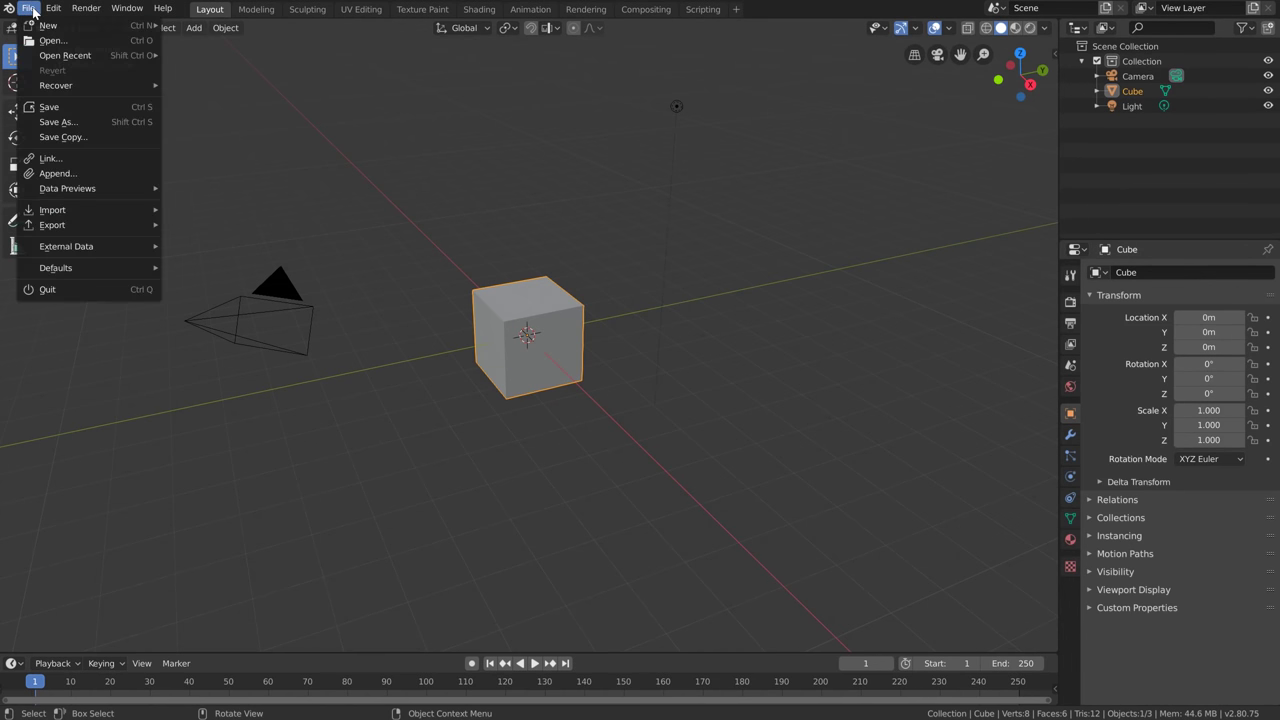
left_click(88, 41)
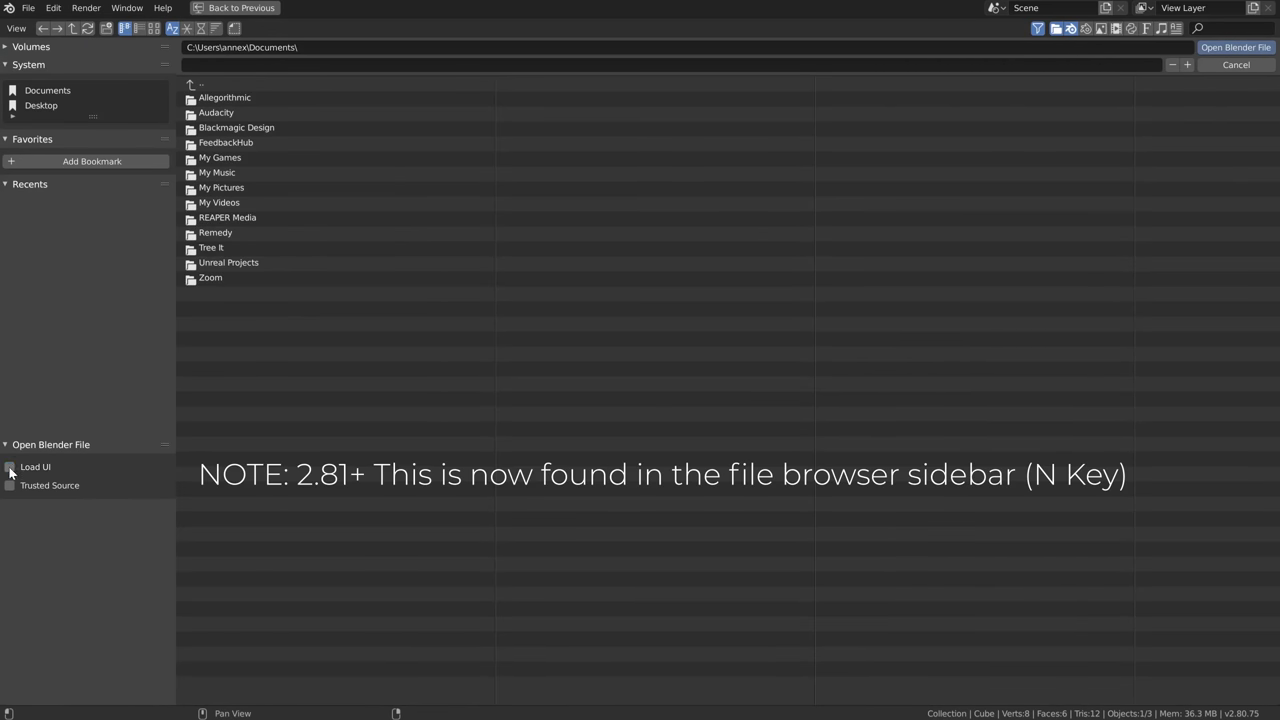
left_click(1236, 64)
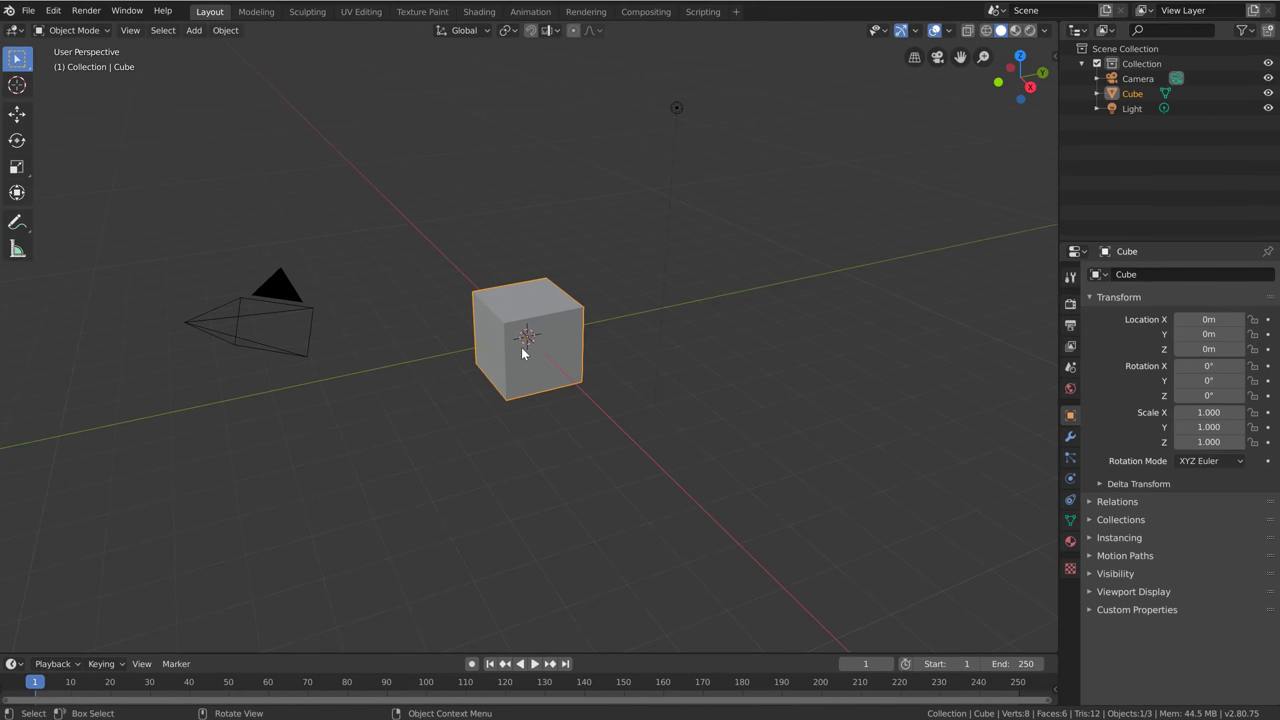
In the add-on preferences, enable the 3D View add-ons from 3D Navigation through Modifier Tools
left_click(53, 10)
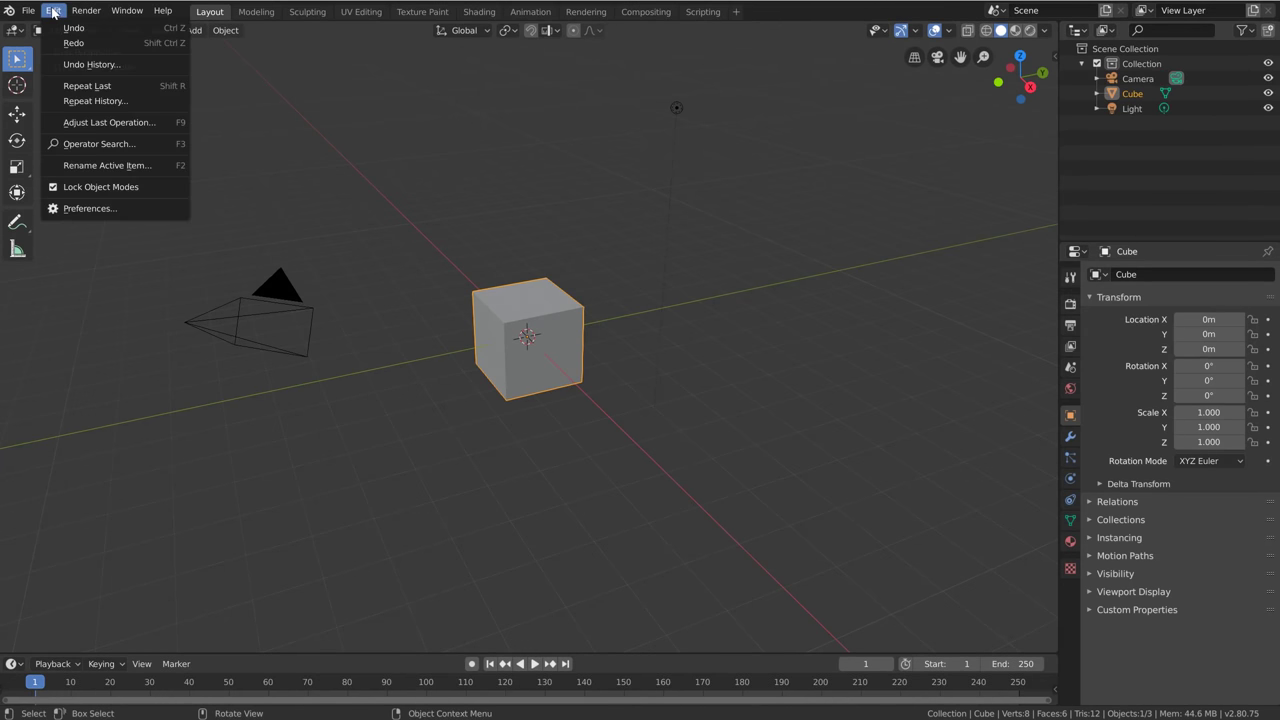
left_click(94, 209)
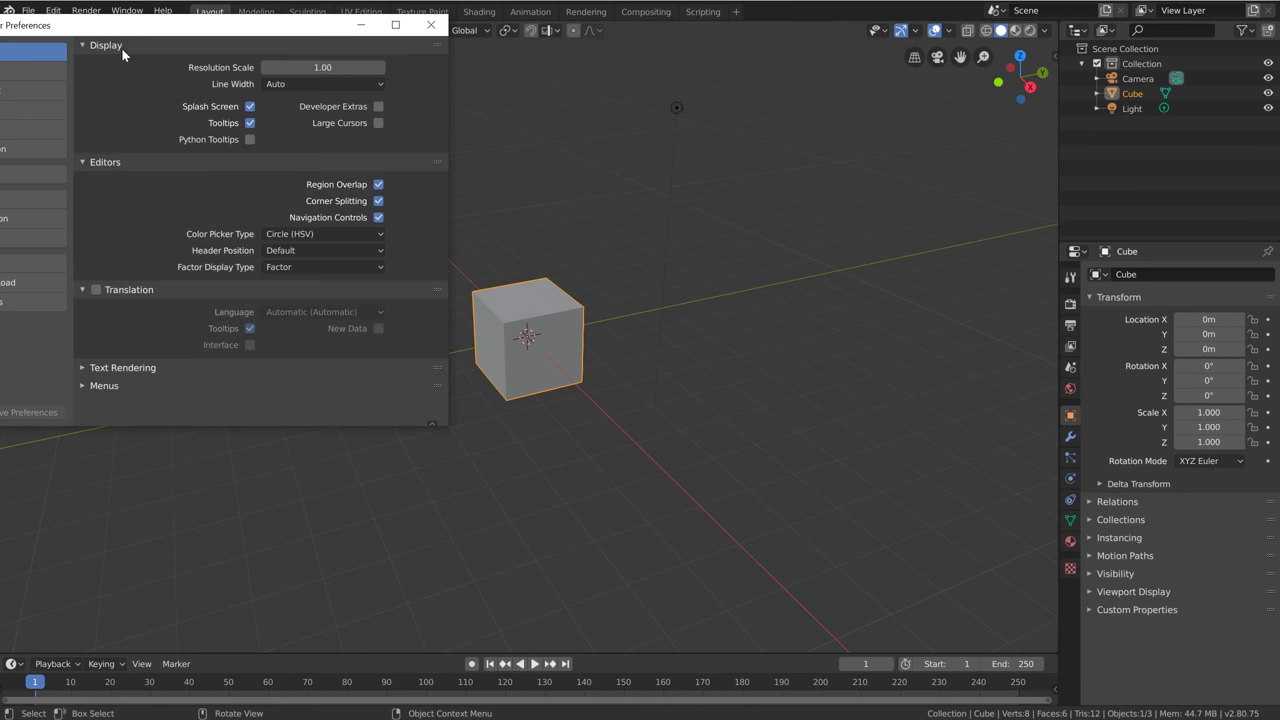
left_click_drag(135, 37, 307, 69)
left_click(190, 208)
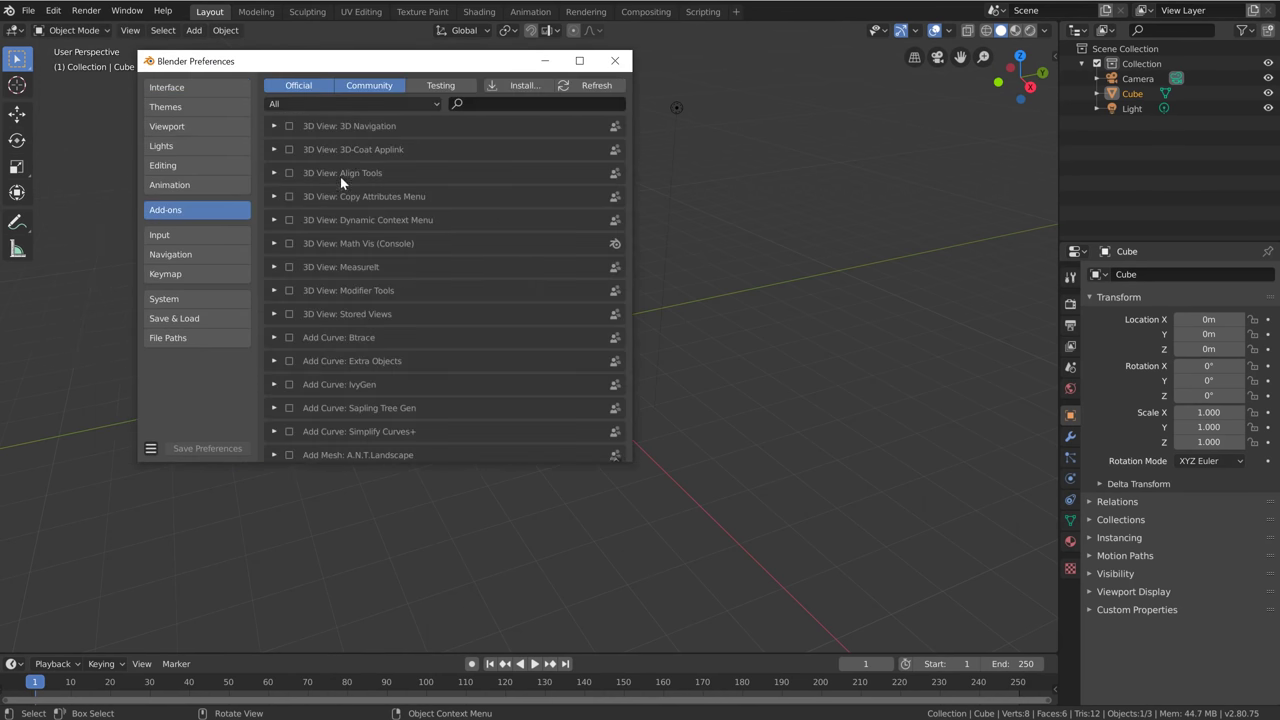
left_click_drag(289, 126, 318, 303)
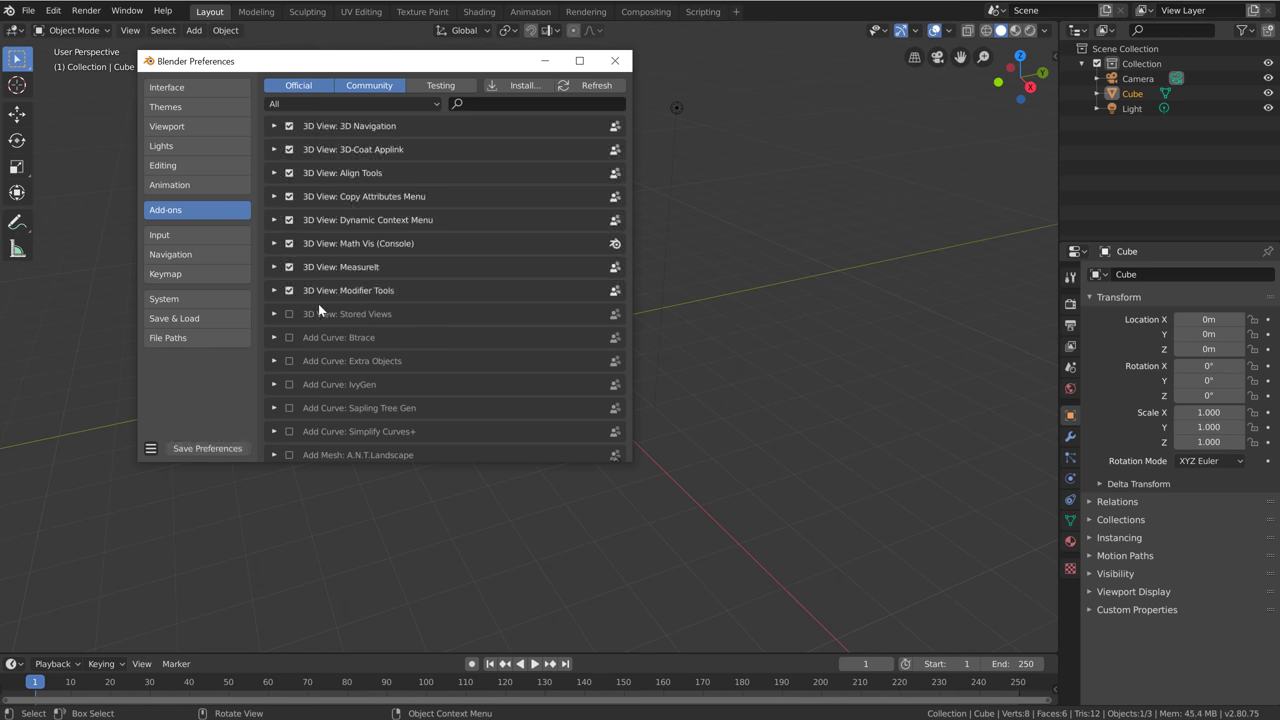
Set the interface Resolution Scale to 3 and close the preferences
left_click(193, 88)
left_click_drag(525, 104, 578, 124)
left_click(578, 124)
type("3")
key("Return")
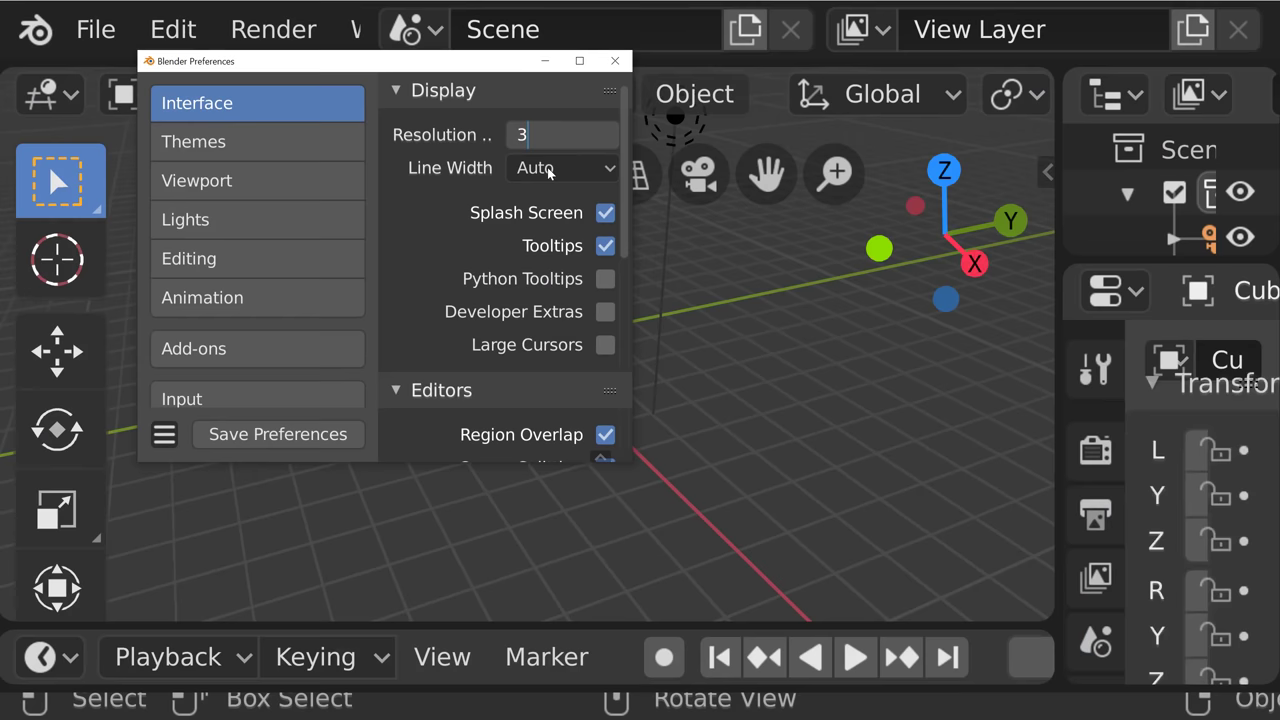
left_click(606, 62)
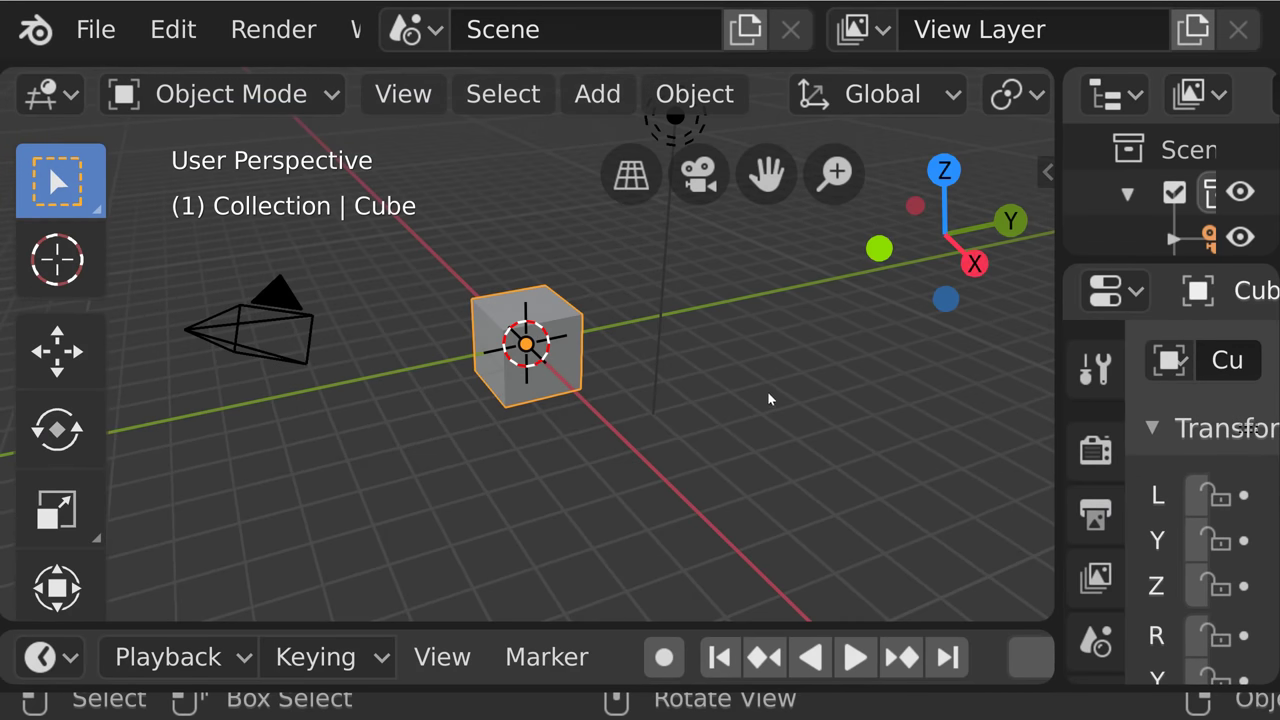
Create a new file from the General template with the enlarged interface
left_click(95, 32)
mouse_move(413, 85)
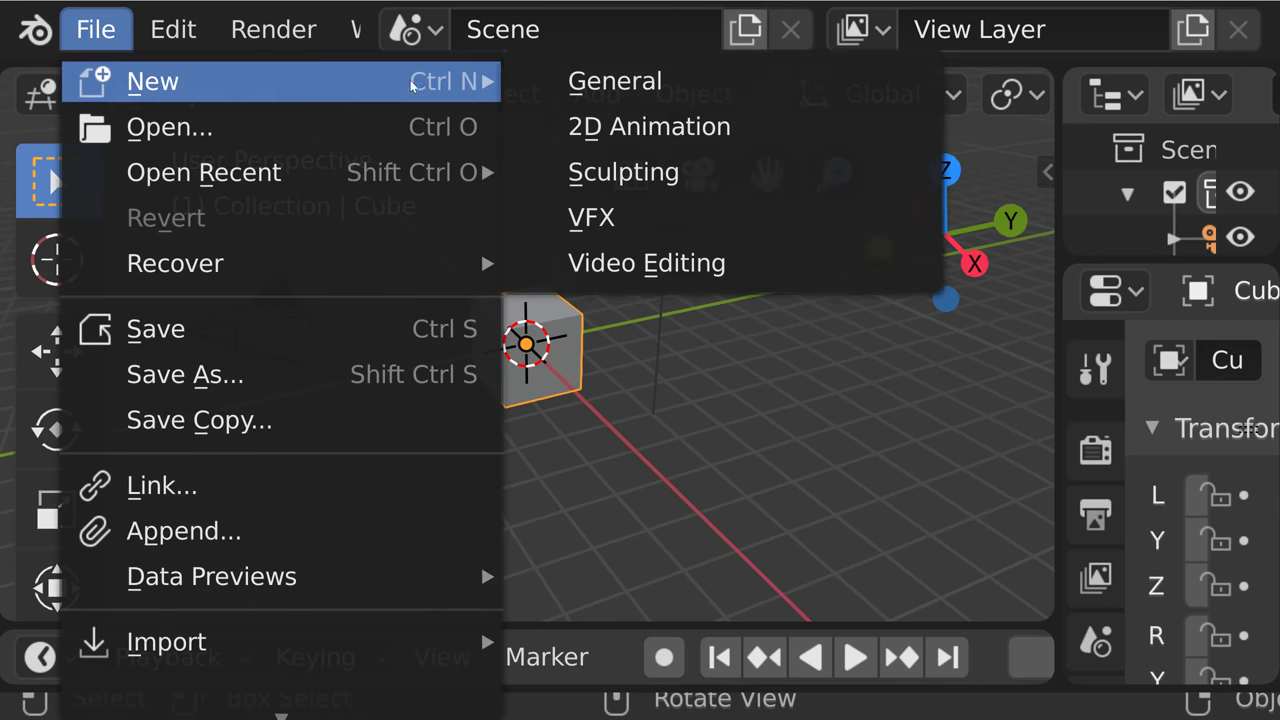
left_click(620, 84)
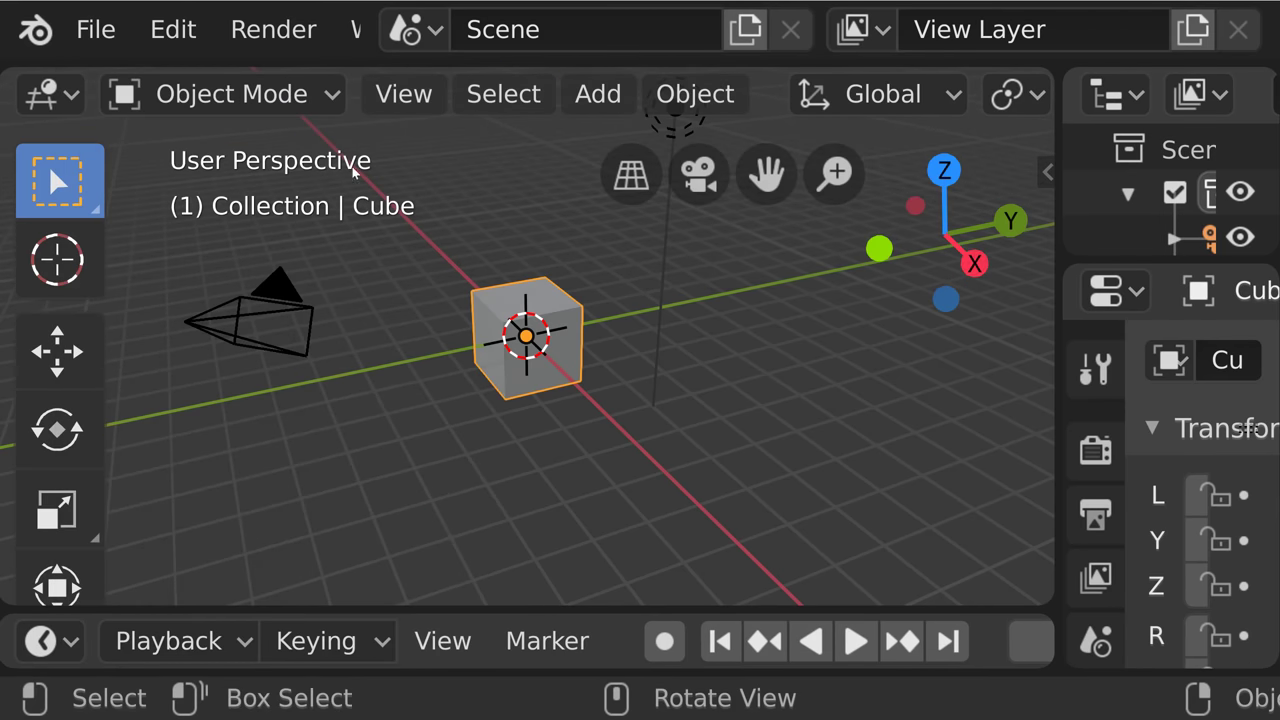
Load the factory settings to reset all preferences and the startup scene
left_click(95, 30)
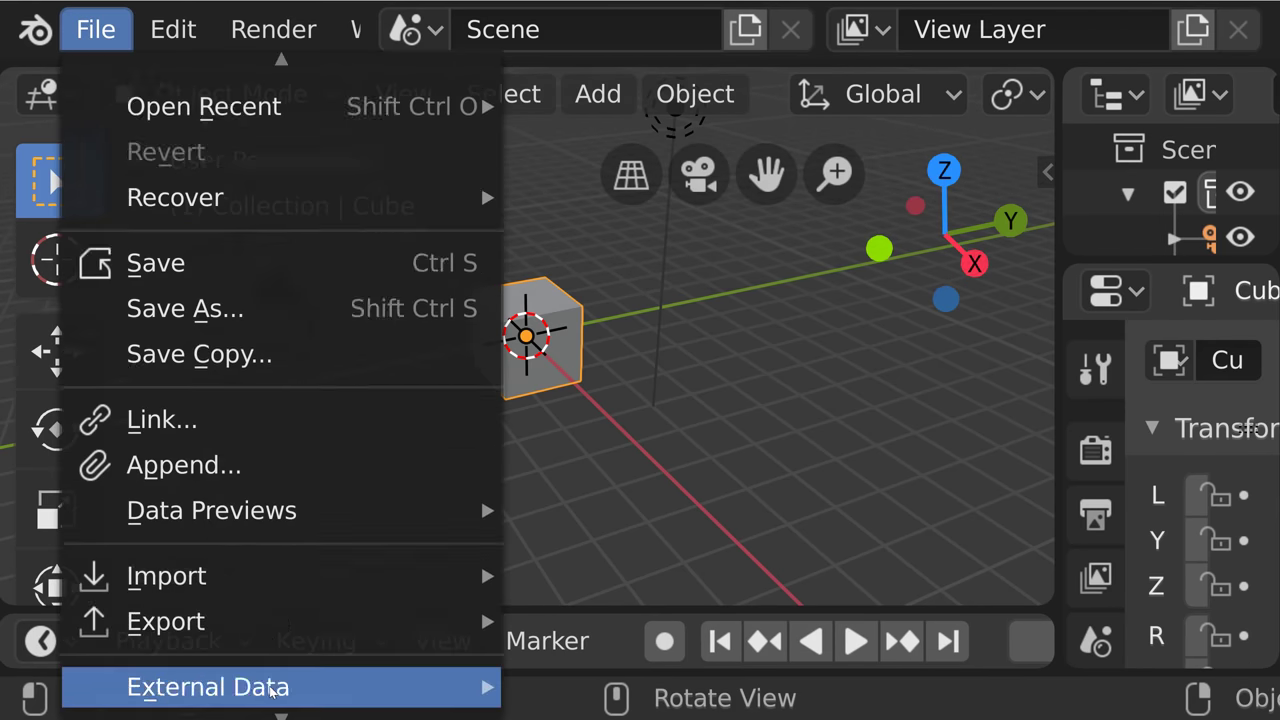
mouse_move(282, 685)
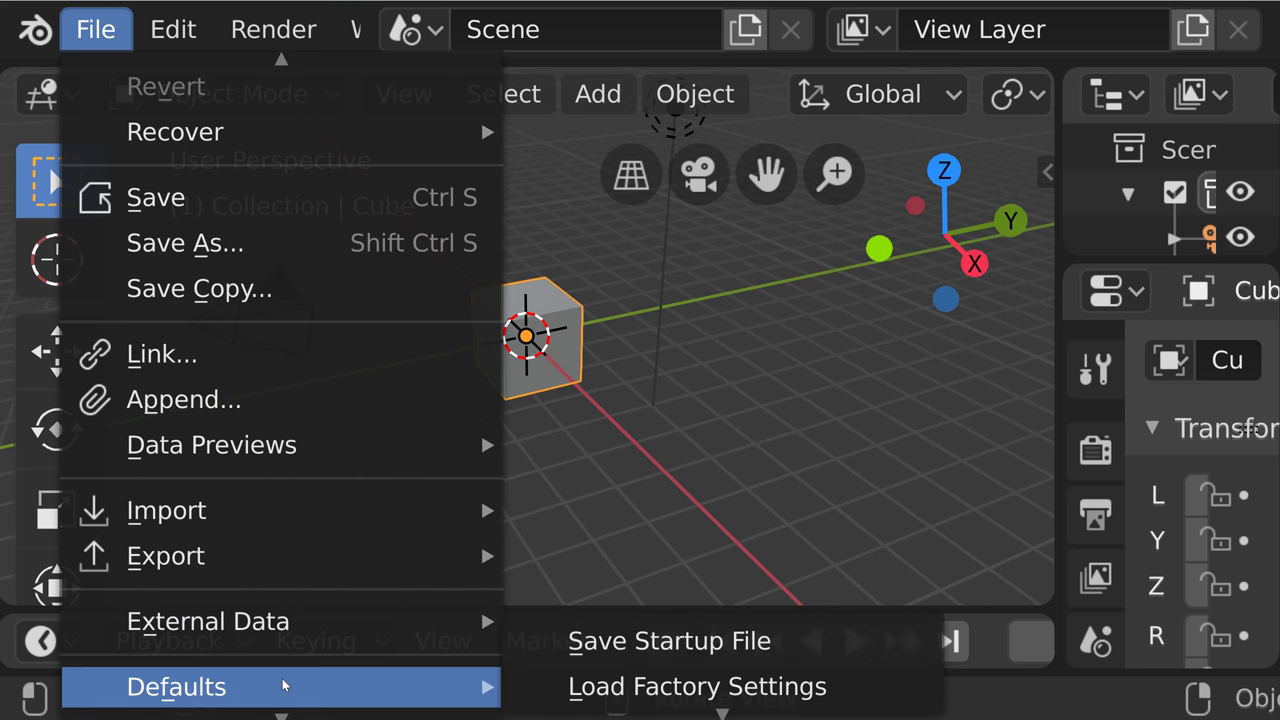
left_click(666, 688)
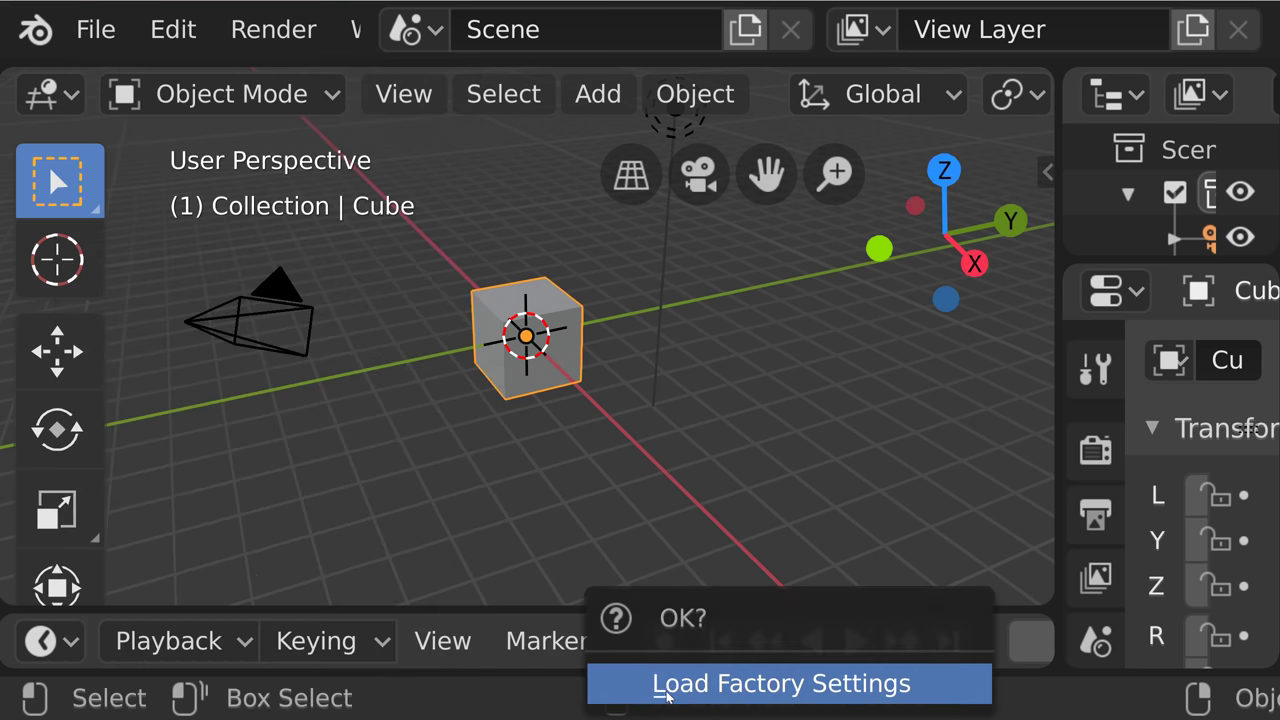
left_click(748, 693)
Check the Interface and Add-ons preferences after the factory reset, and close the preferences window
left_click(53, 10)
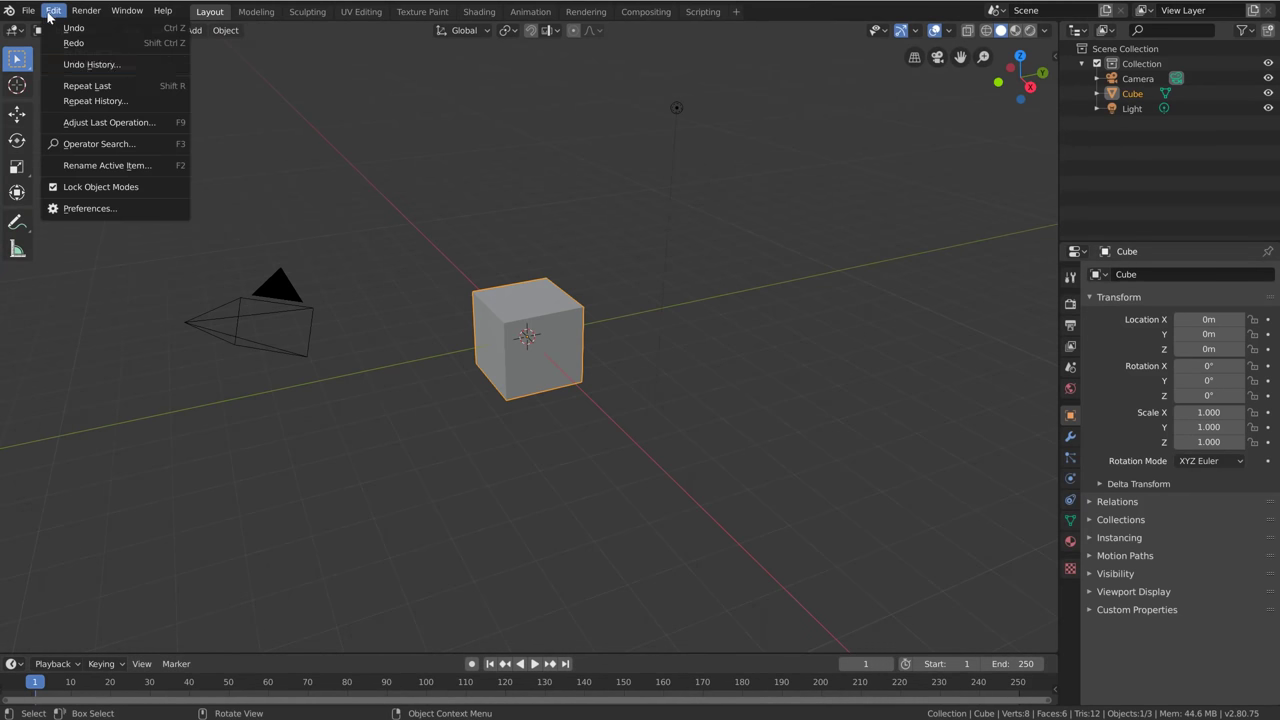
left_click(126, 205)
left_click_drag(388, 117, 556, 156)
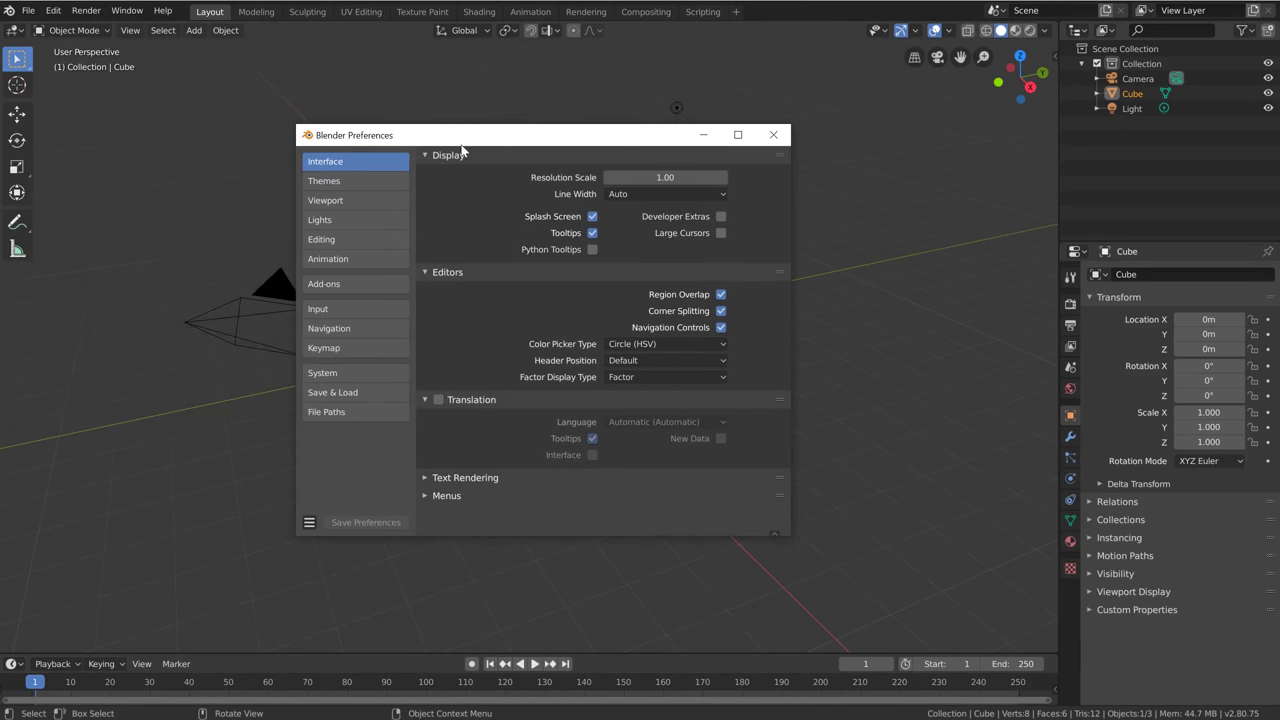
left_click(336, 259)
left_click(340, 284)
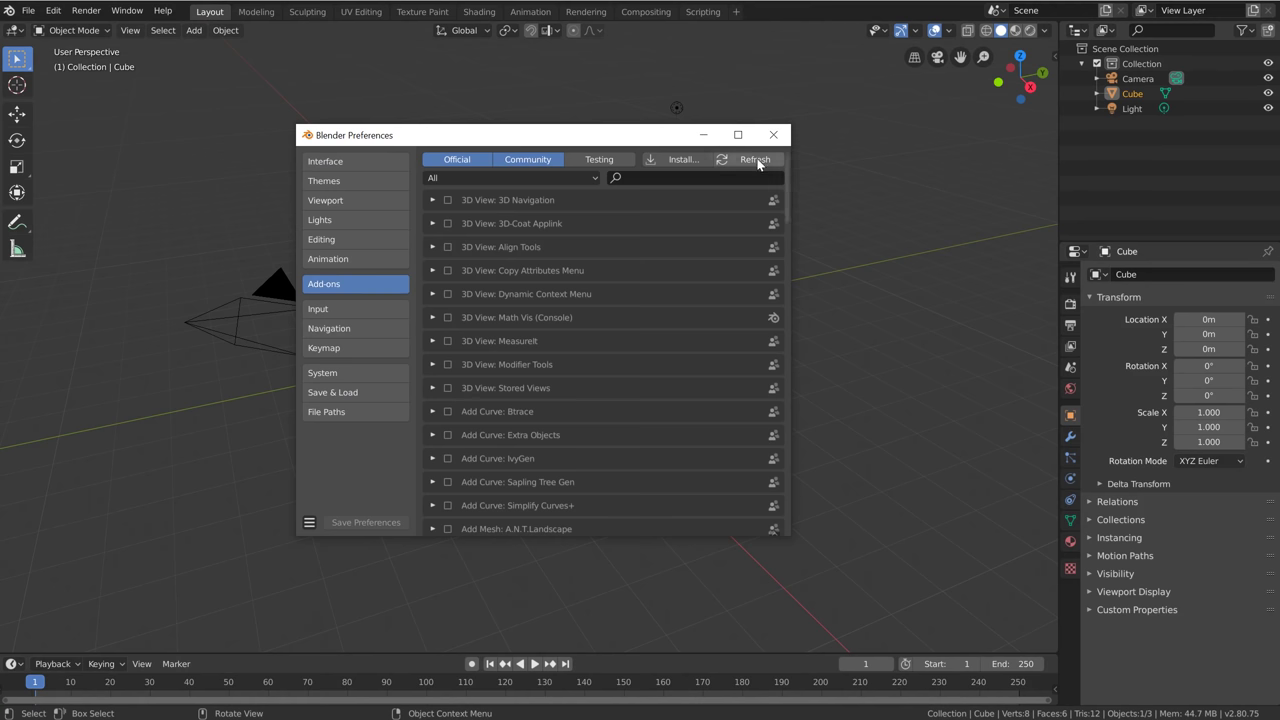
left_click(773, 134)
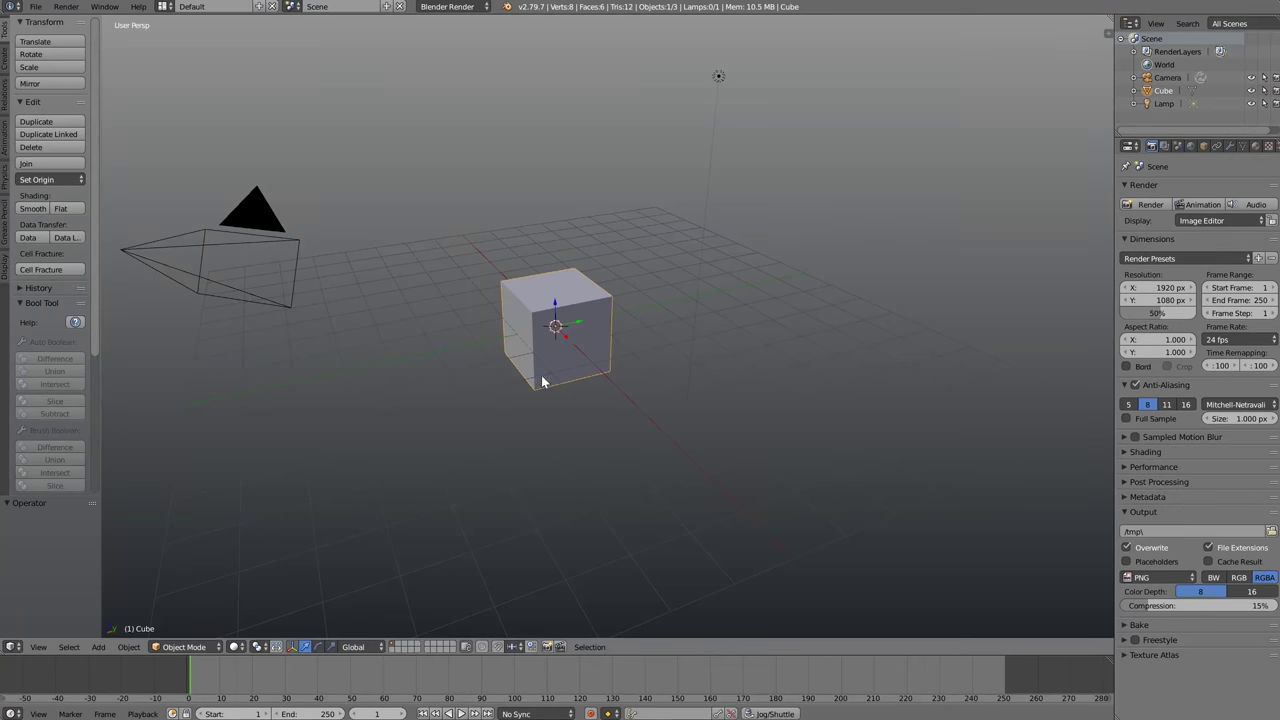
In Blender 2.79, show the 3D view's Properties sidebar with its display and cursor settings
middle_click_drag(543, 371, 573, 368)
left_click(40, 647)
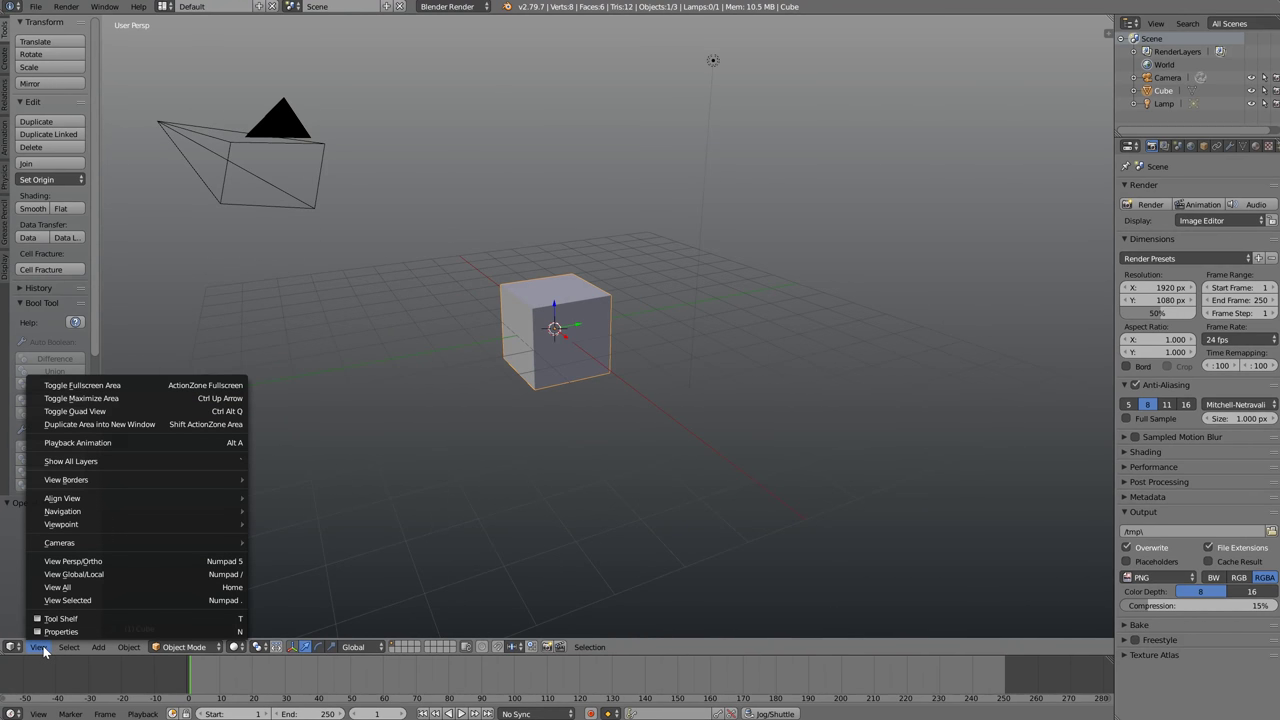
mouse_move(70, 641)
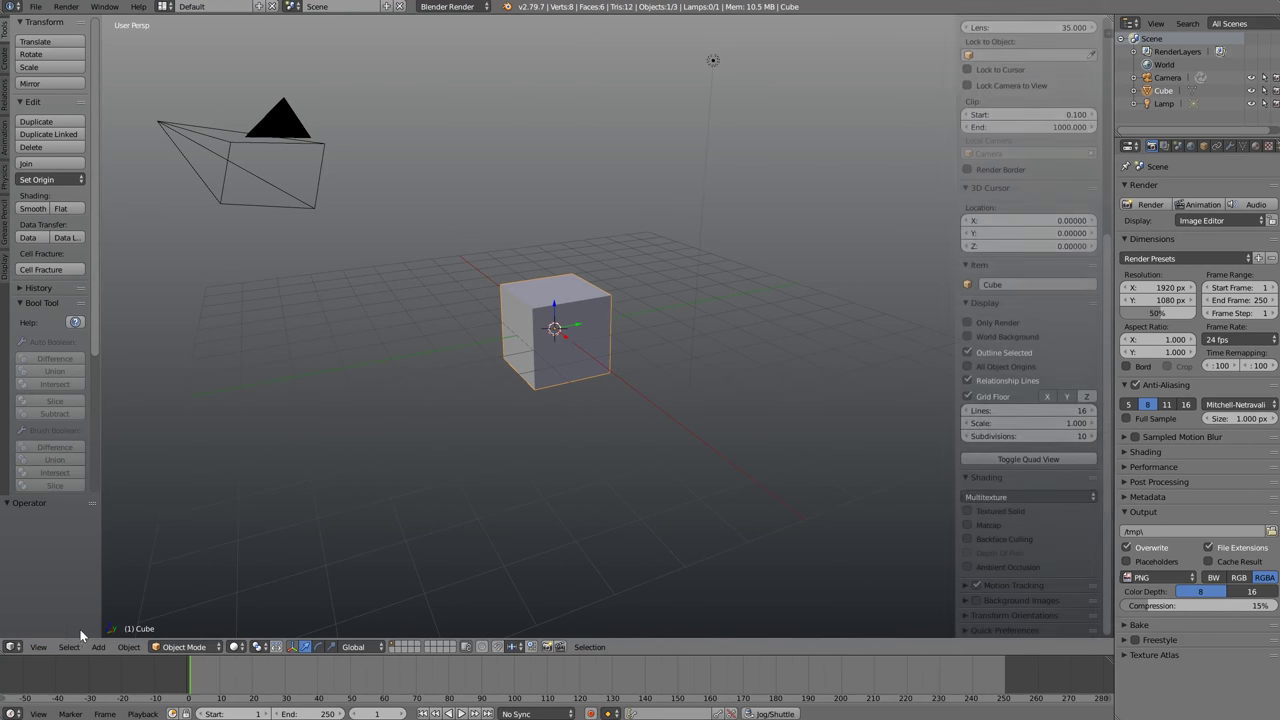
left_click(78, 632)
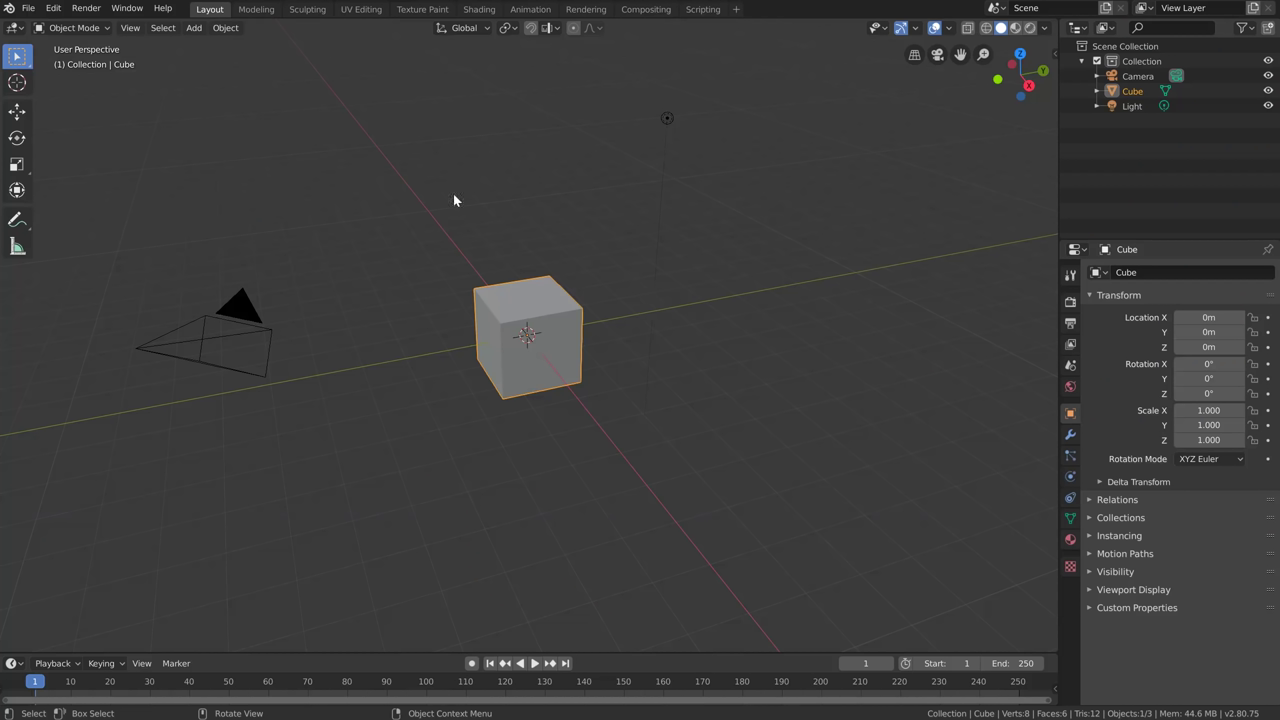
In Blender 2.80, show the viewport sidebar, look through its View, Tool and Item sections, and hide it
left_click(131, 28)
key("n")
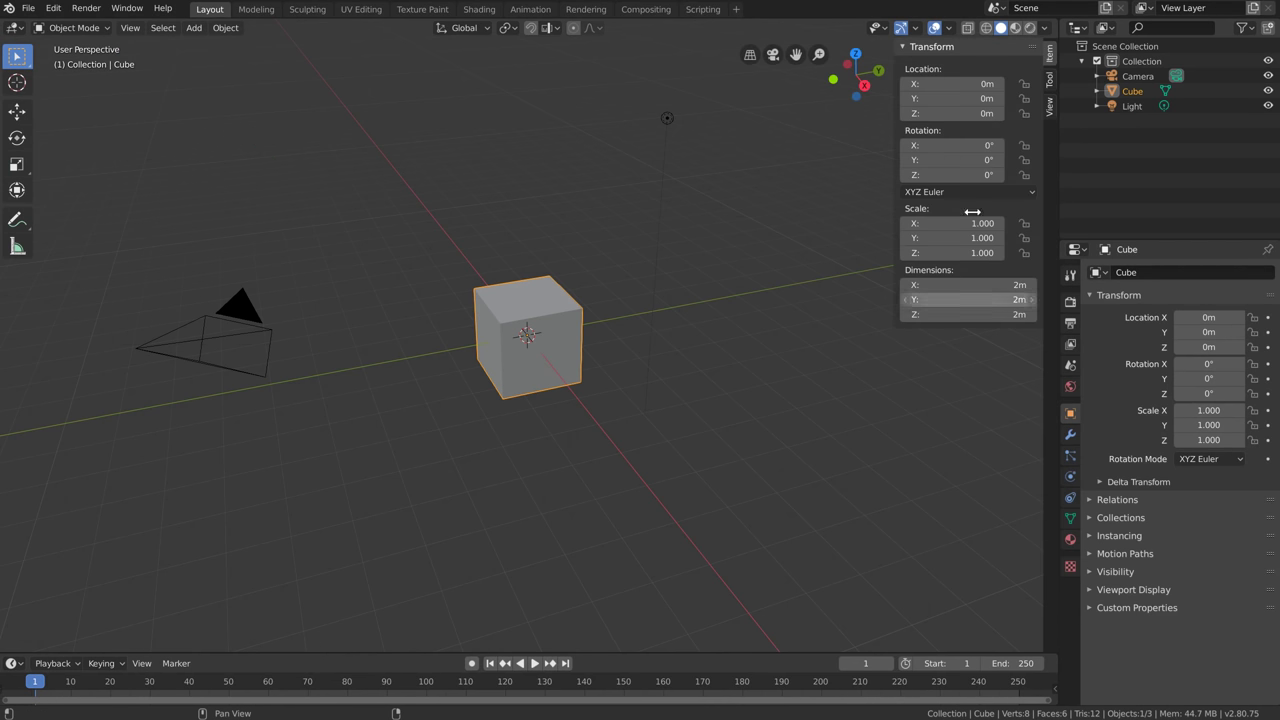
left_click(1050, 106)
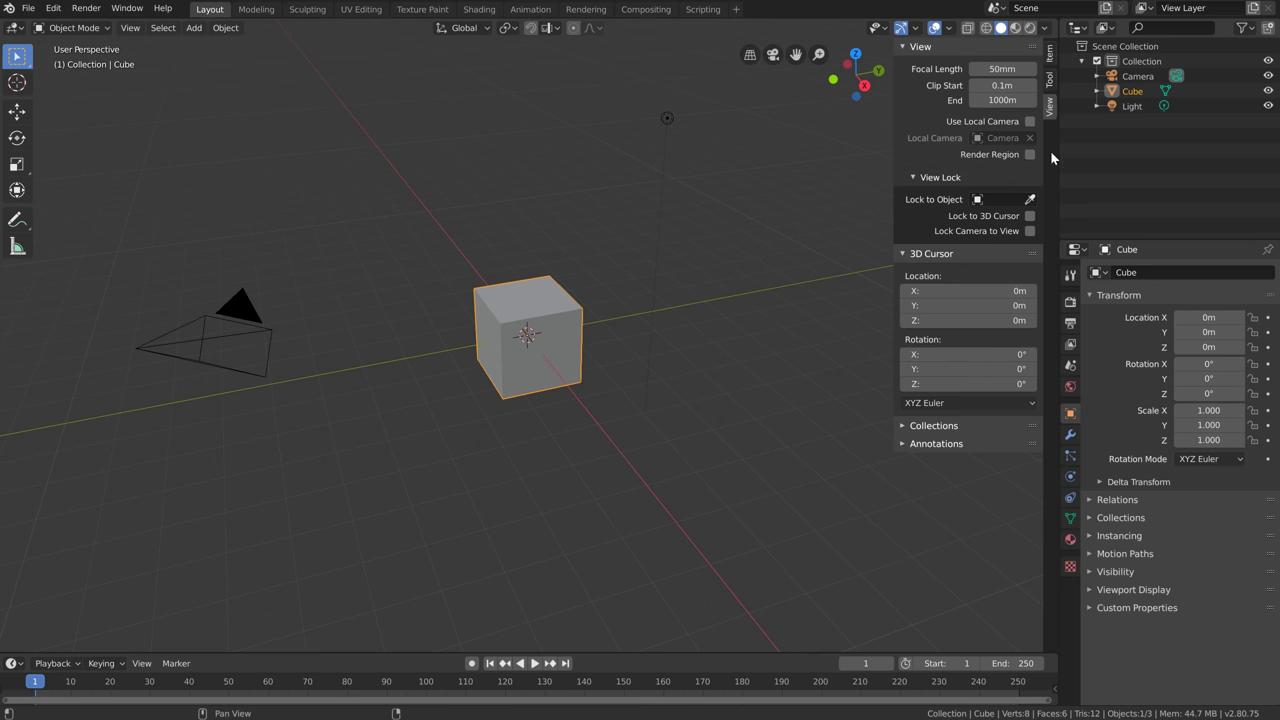
left_click(1050, 79)
left_click(1050, 106)
left_click(1050, 79)
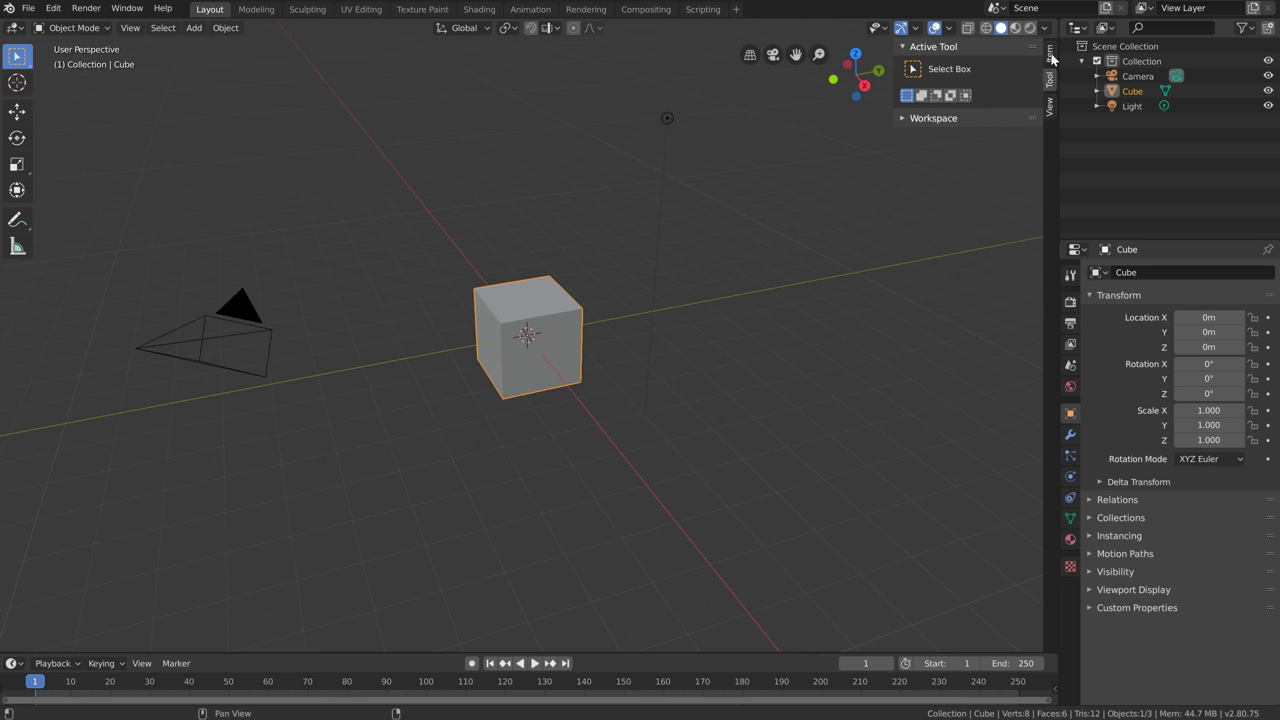
left_click(1050, 55)
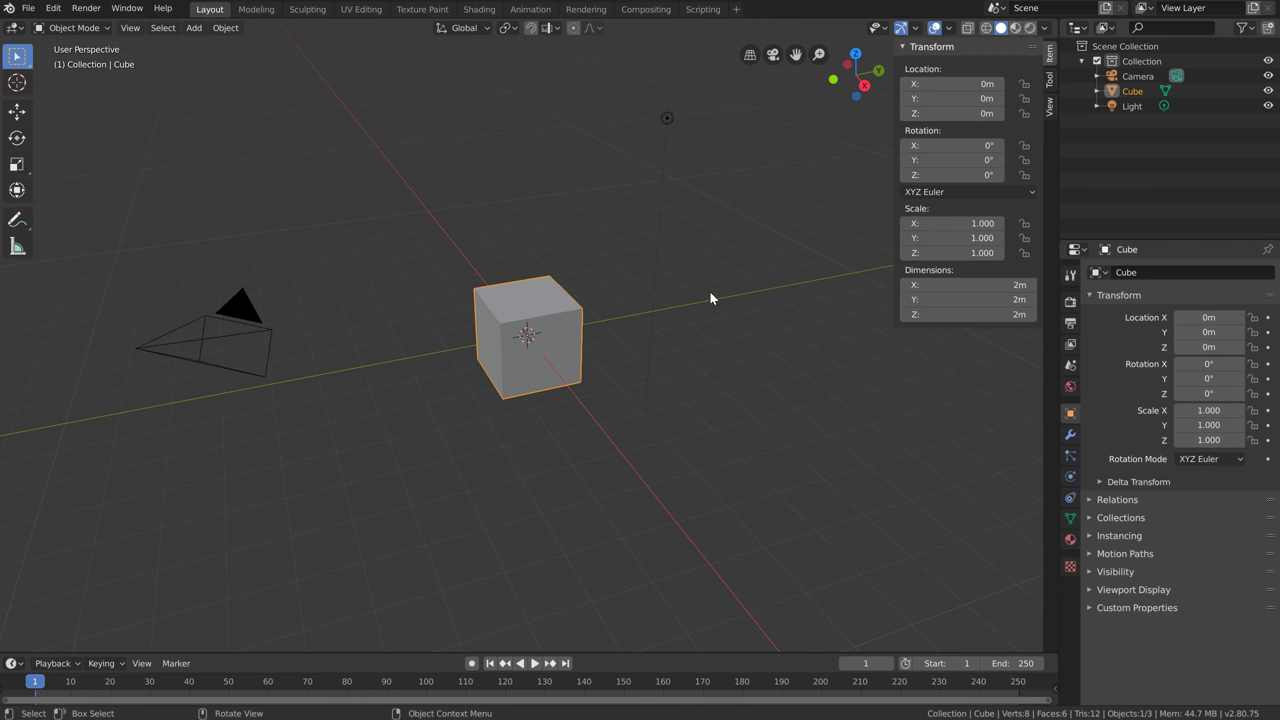
key("n")
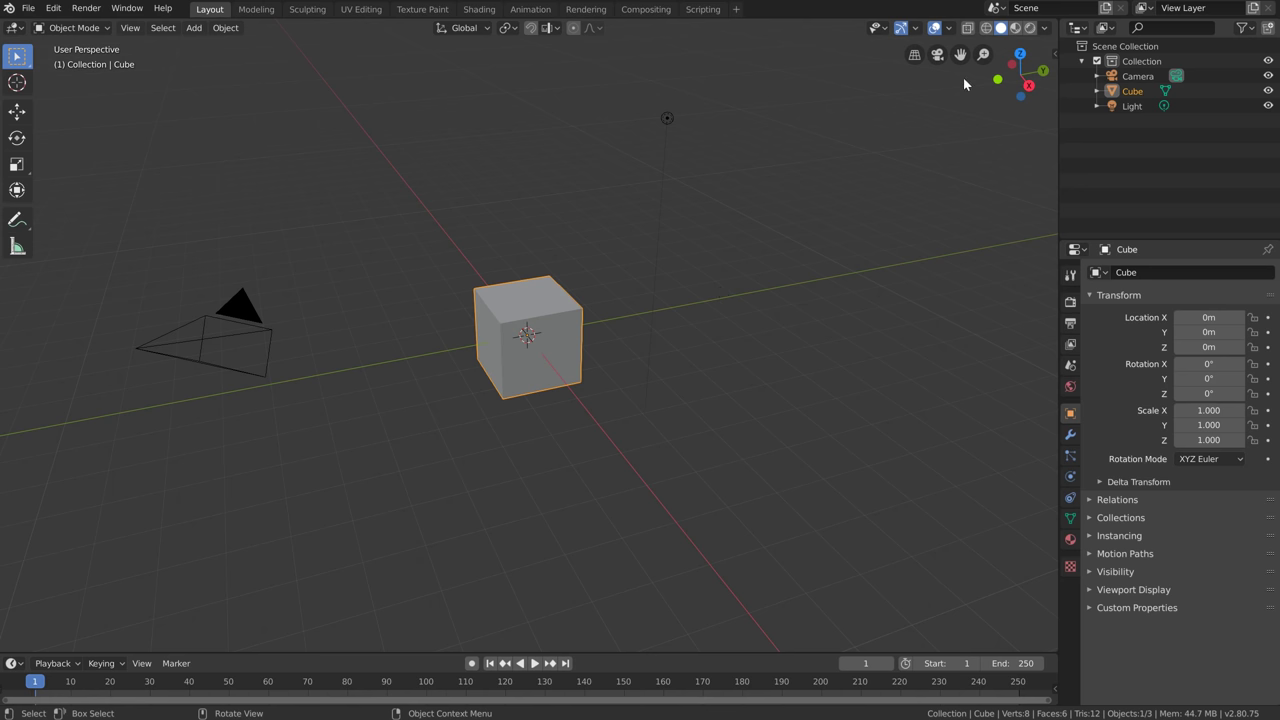
Examine the grid scale and other guide and object options in the Viewport Overlays
left_click(951, 27)
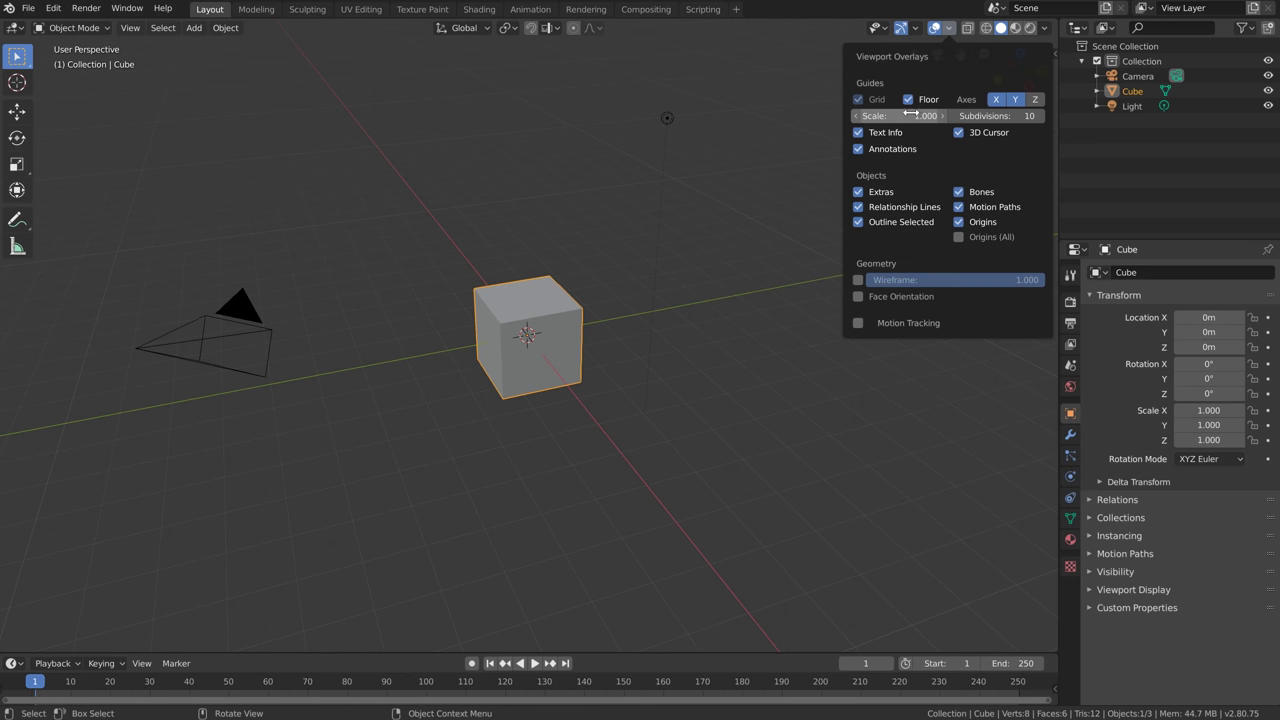
left_click_drag(911, 116, 918, 116)
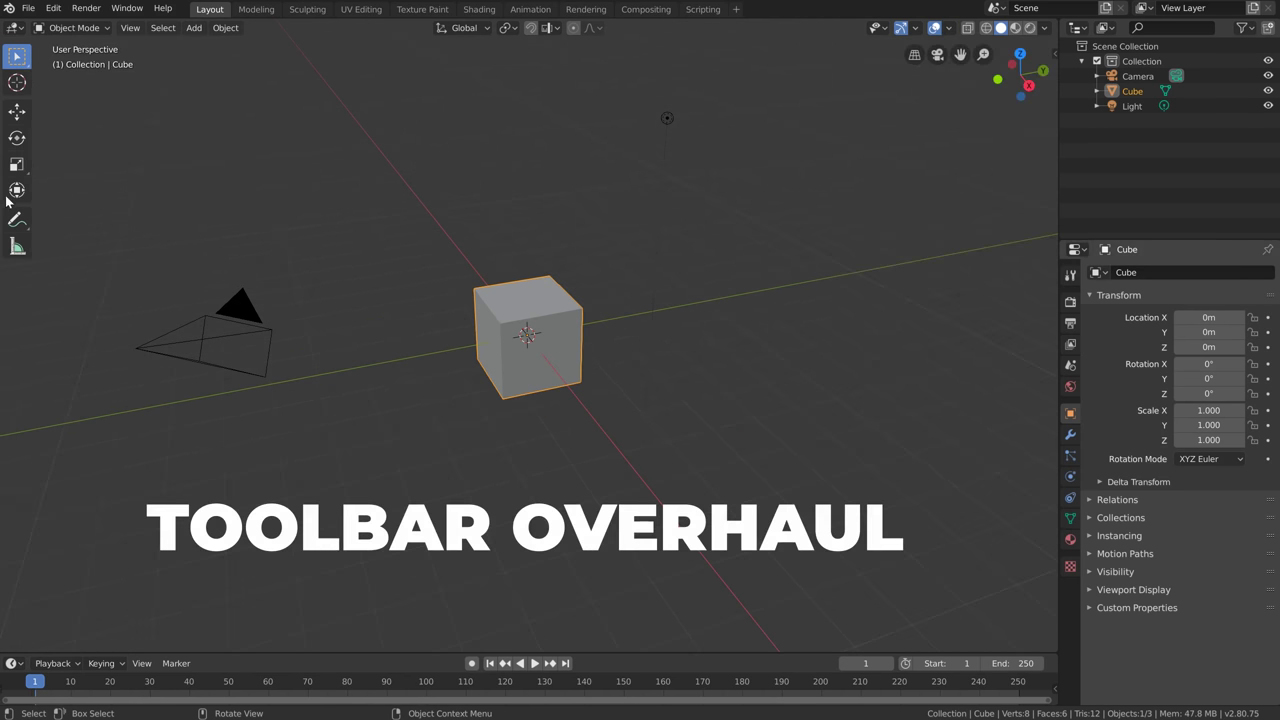
left_click(130, 27)
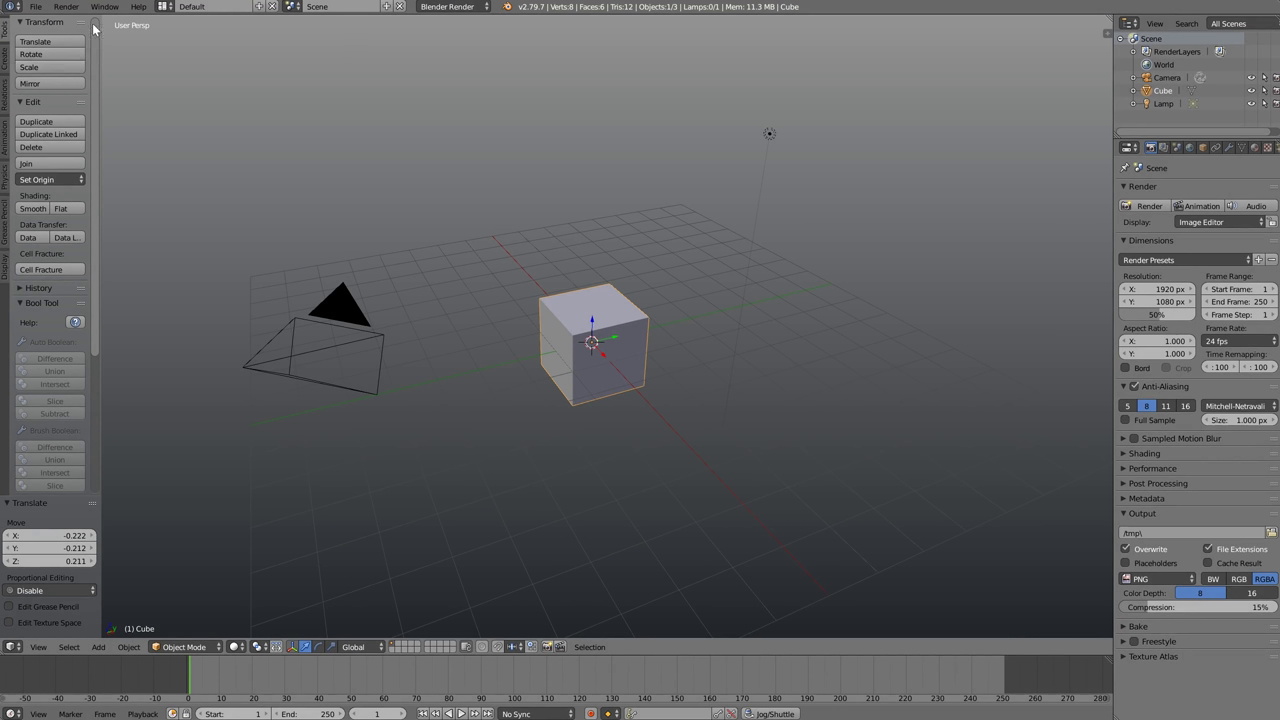
In Blender 2.79, try scaling the cube with the Scale tool and cancel the operation
left_click(53, 67)
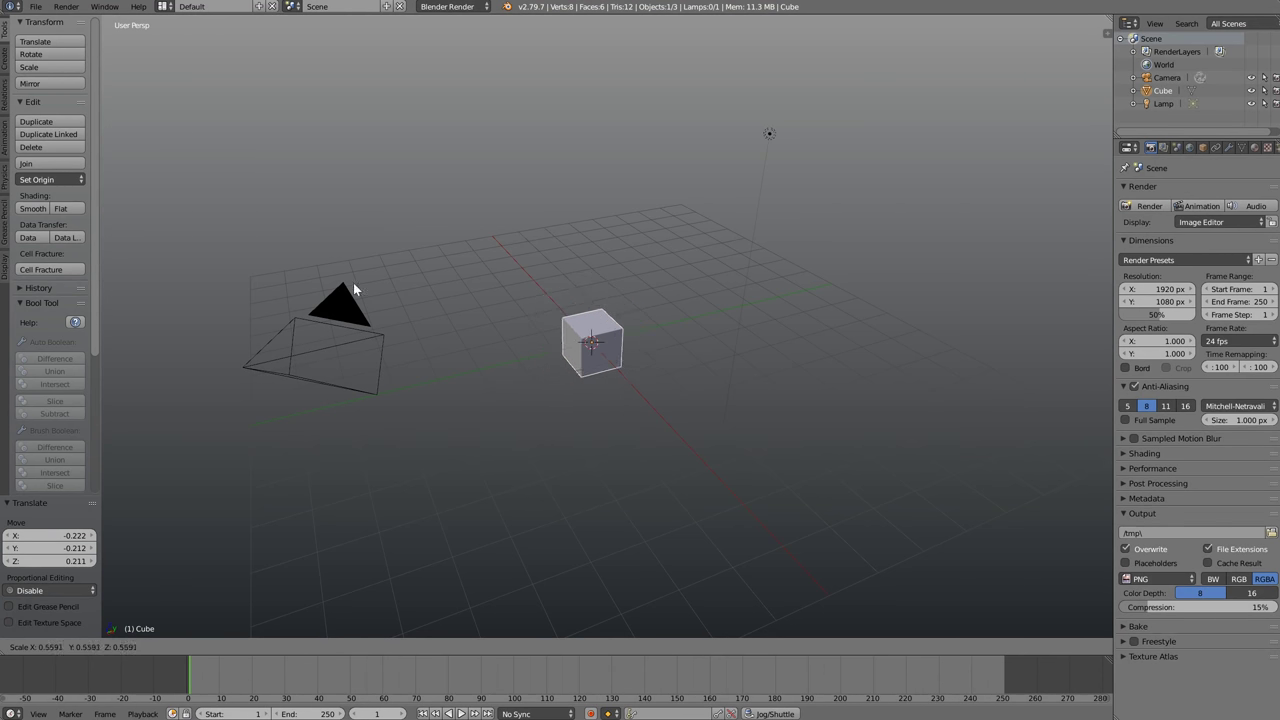
key("Escape")
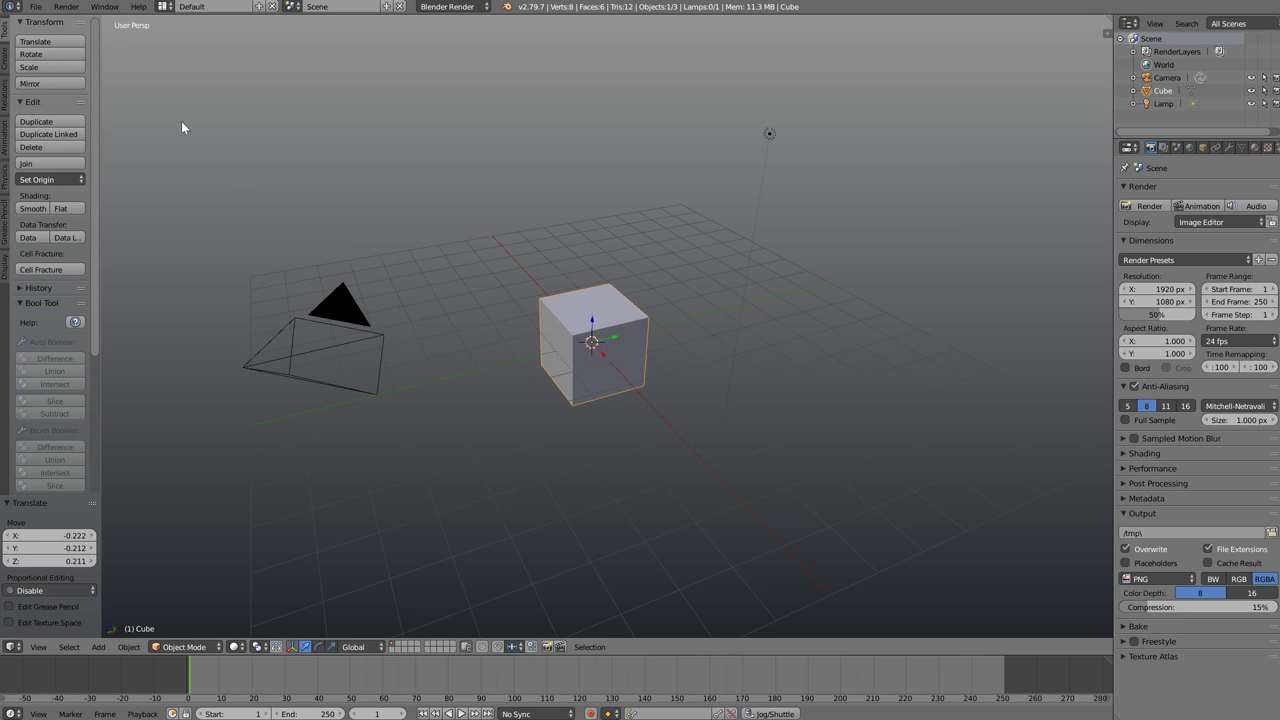
In Blender 2.79, switch the transform manipulator to scale; in Blender 2.80, widen the toolbar to show the tool names
left_click(331, 646)
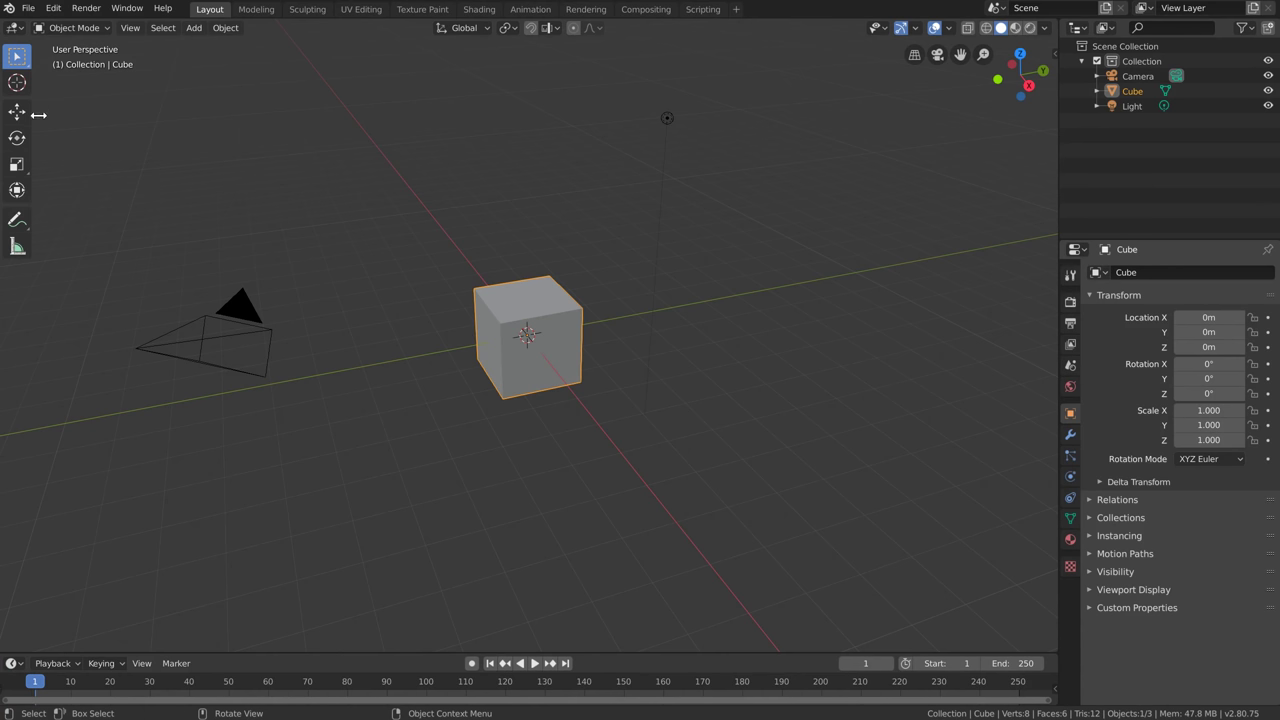
left_click_drag(38, 124, 132, 128)
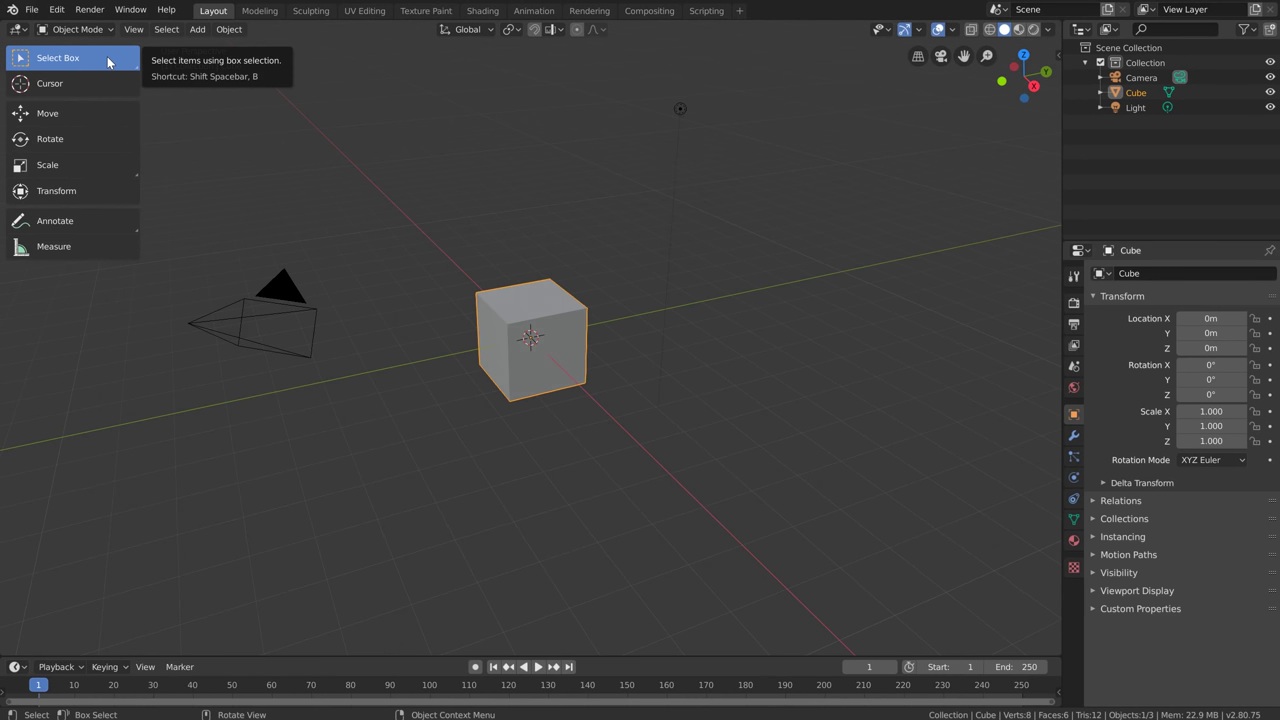
Try the Cursor, Move, Rotate, Scale and Transform tools to compare their gizmos on the cube, and return to Select Box
left_click(76, 82)
left_click(77, 119)
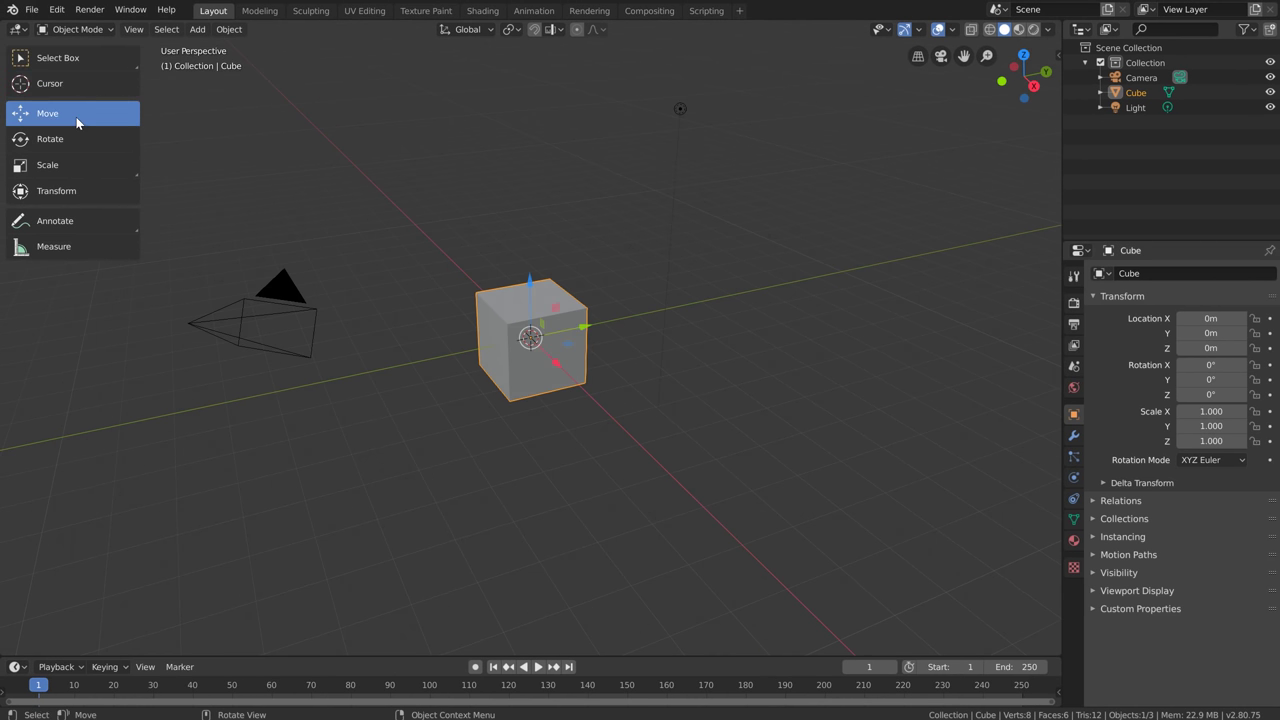
left_click(84, 141)
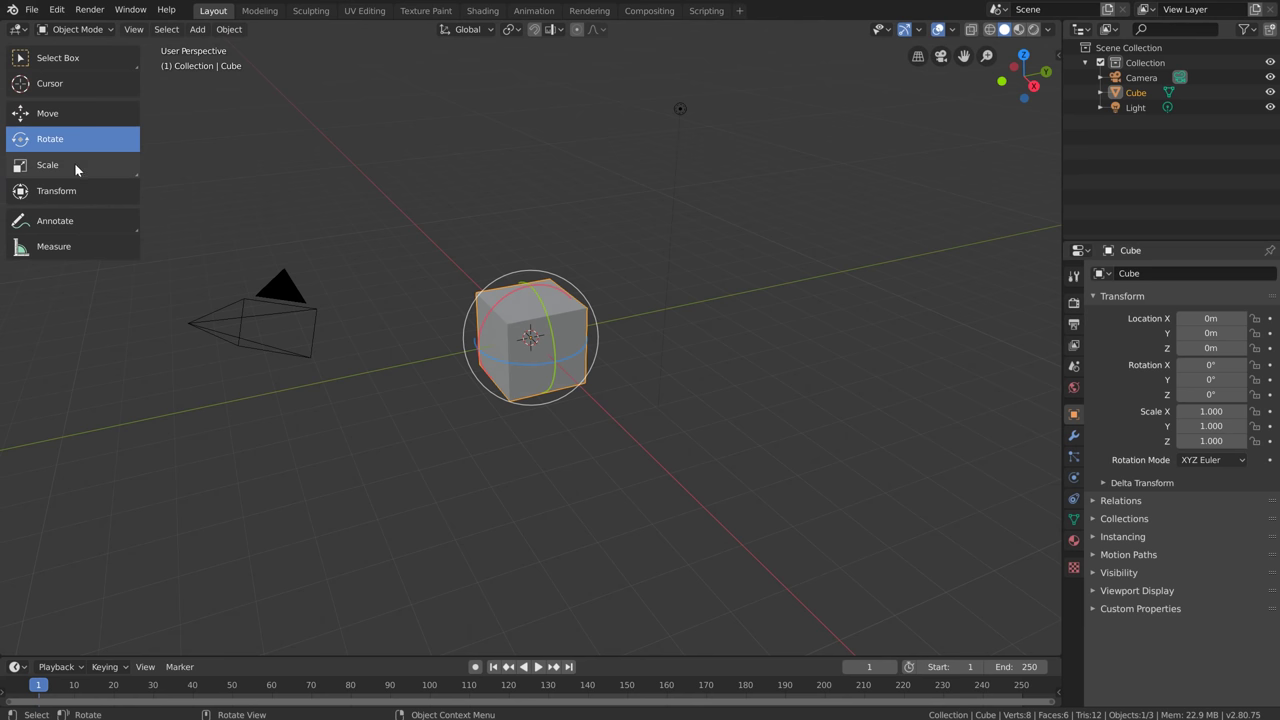
left_click(75, 164)
left_click(79, 190)
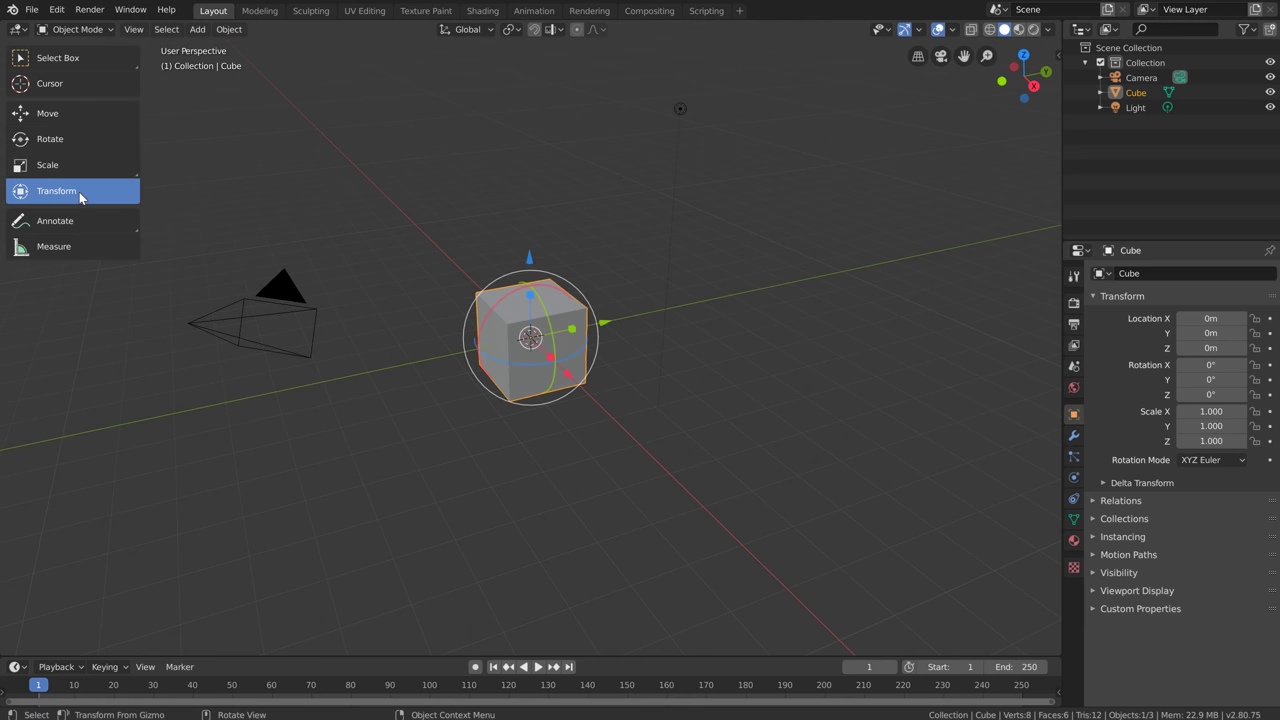
left_click(95, 166)
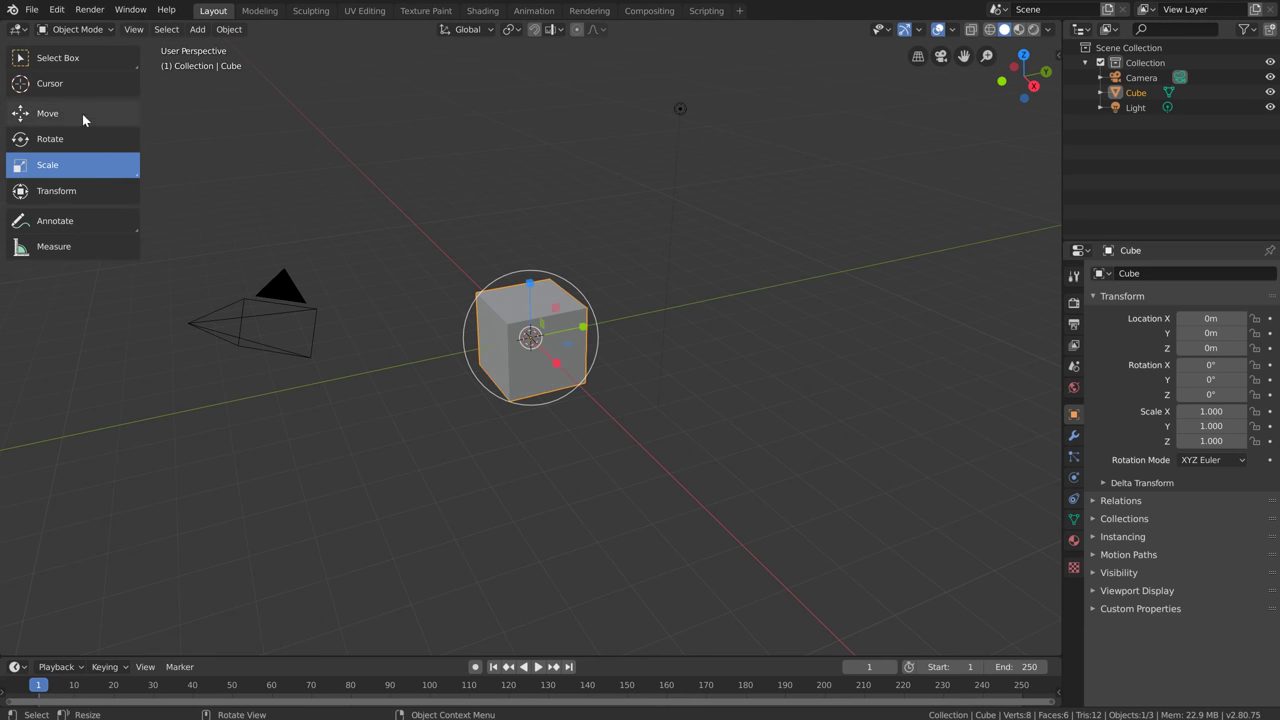
left_click(82, 113)
key("w")
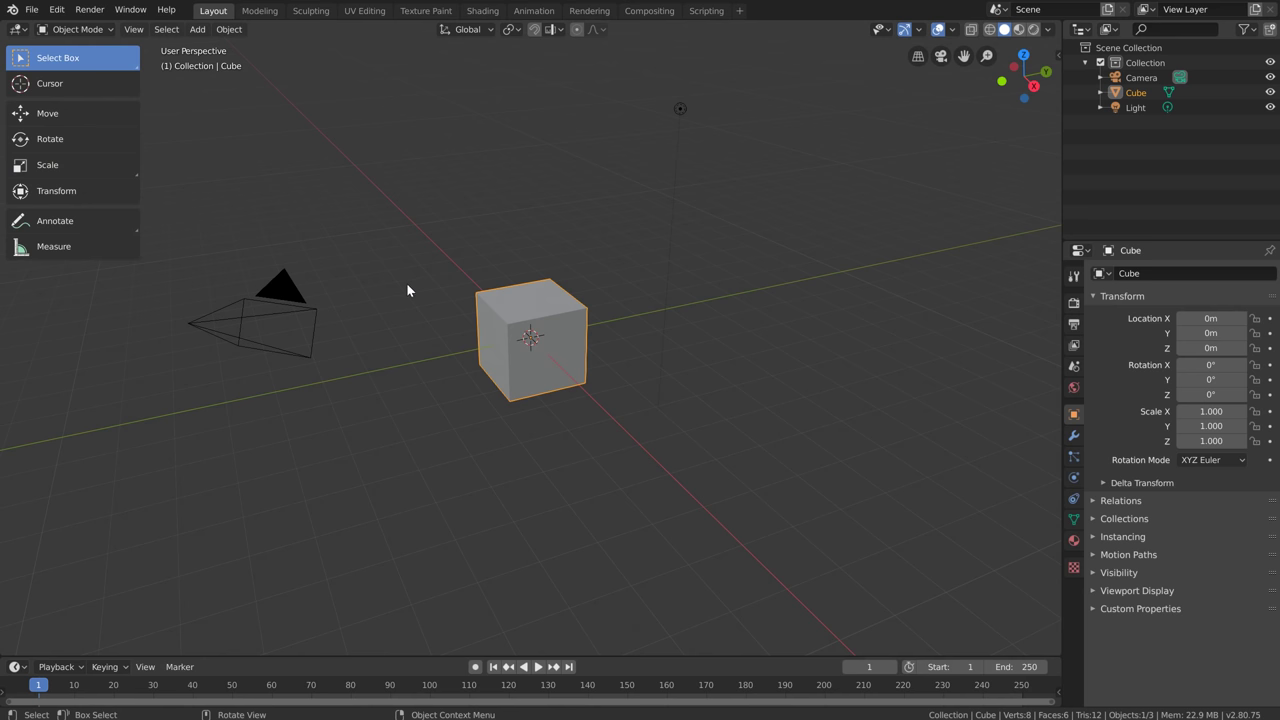
middle_click_drag(260, 163, 230, 150)
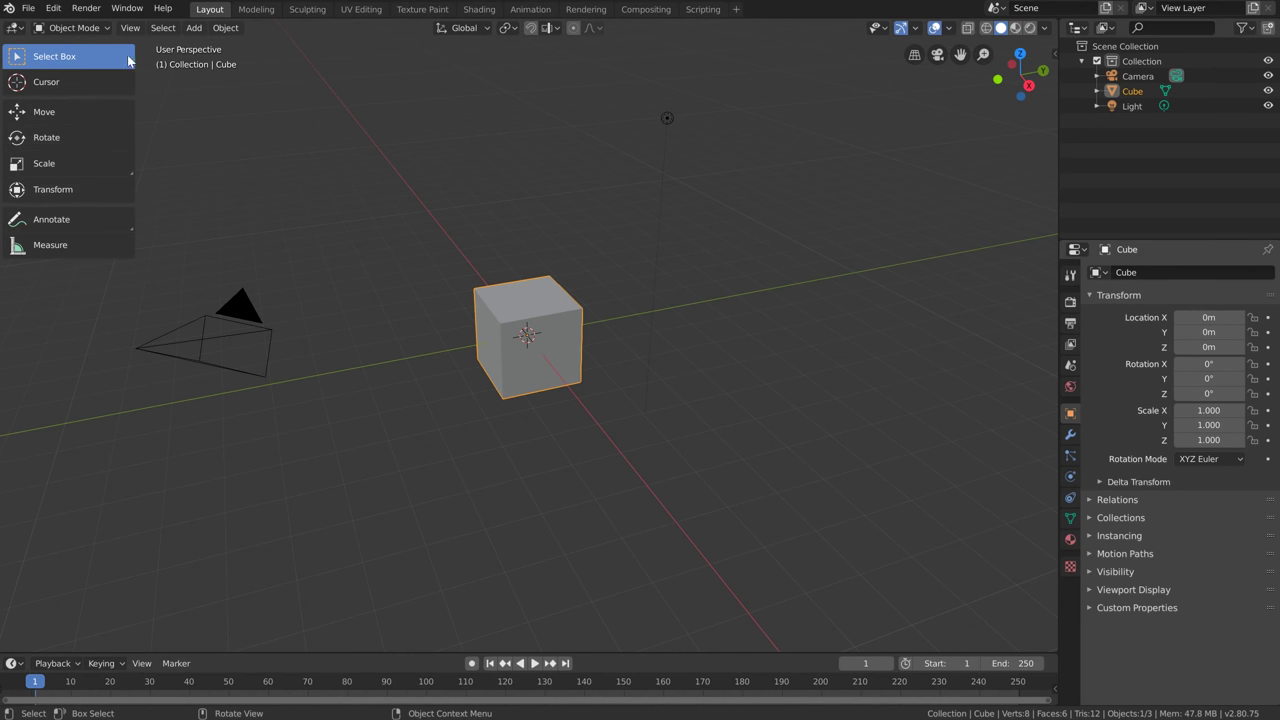
Pick Select Box from the selection tool variants and box-select the cube in the viewport
left_click(94, 55)
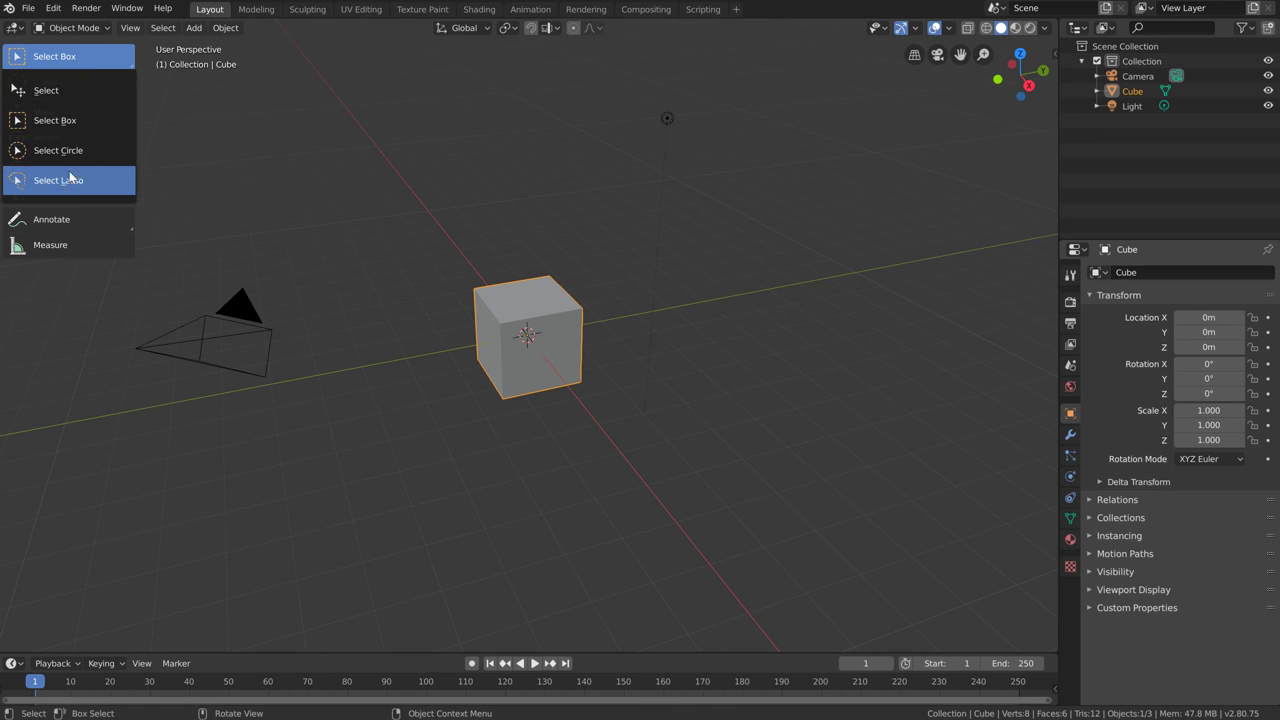
left_click(88, 120)
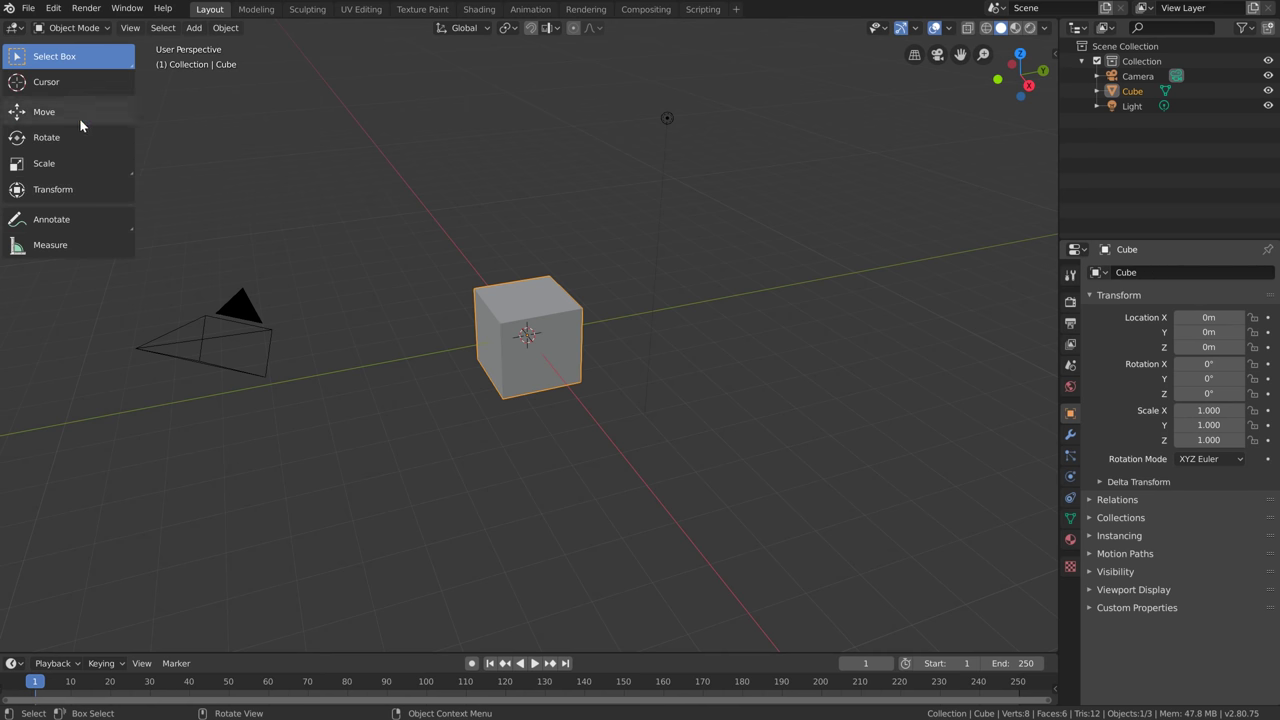
left_click_drag(310, 176, 685, 396)
left_click_drag(694, 483, 576, 108)
left_click_drag(320, 204, 493, 364)
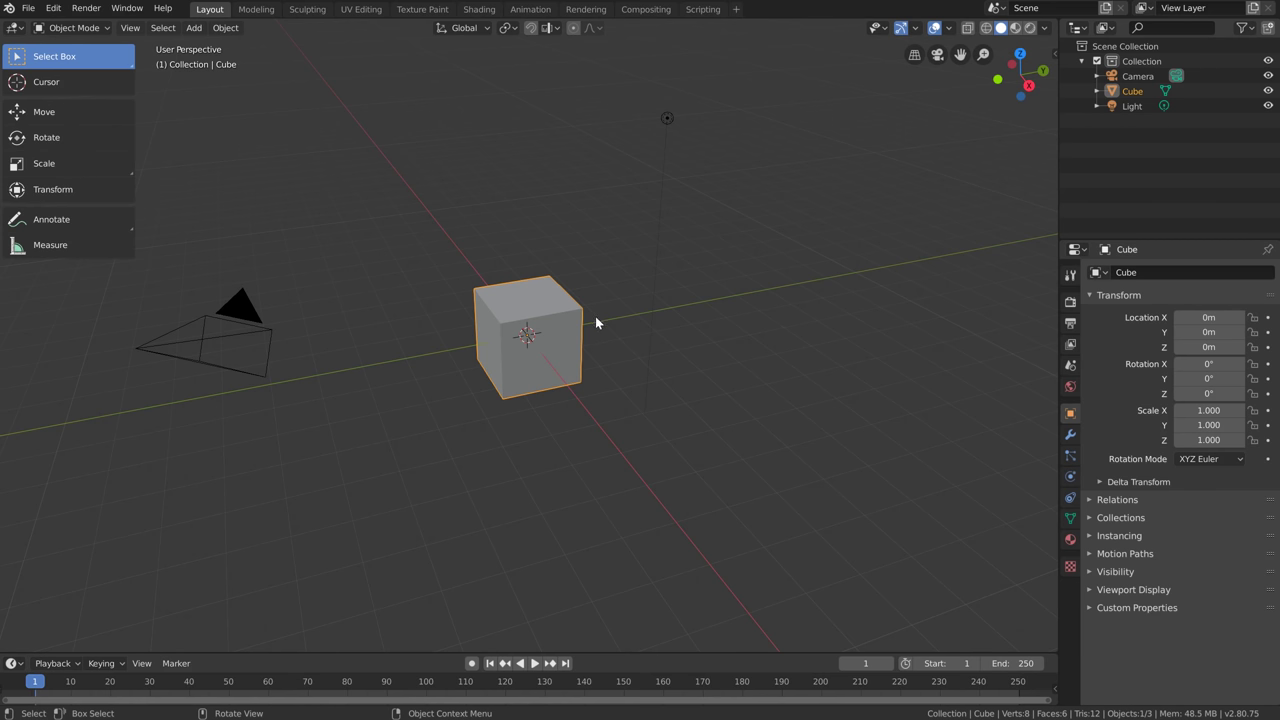
key("b")
left_click_drag(491, 256, 690, 398)
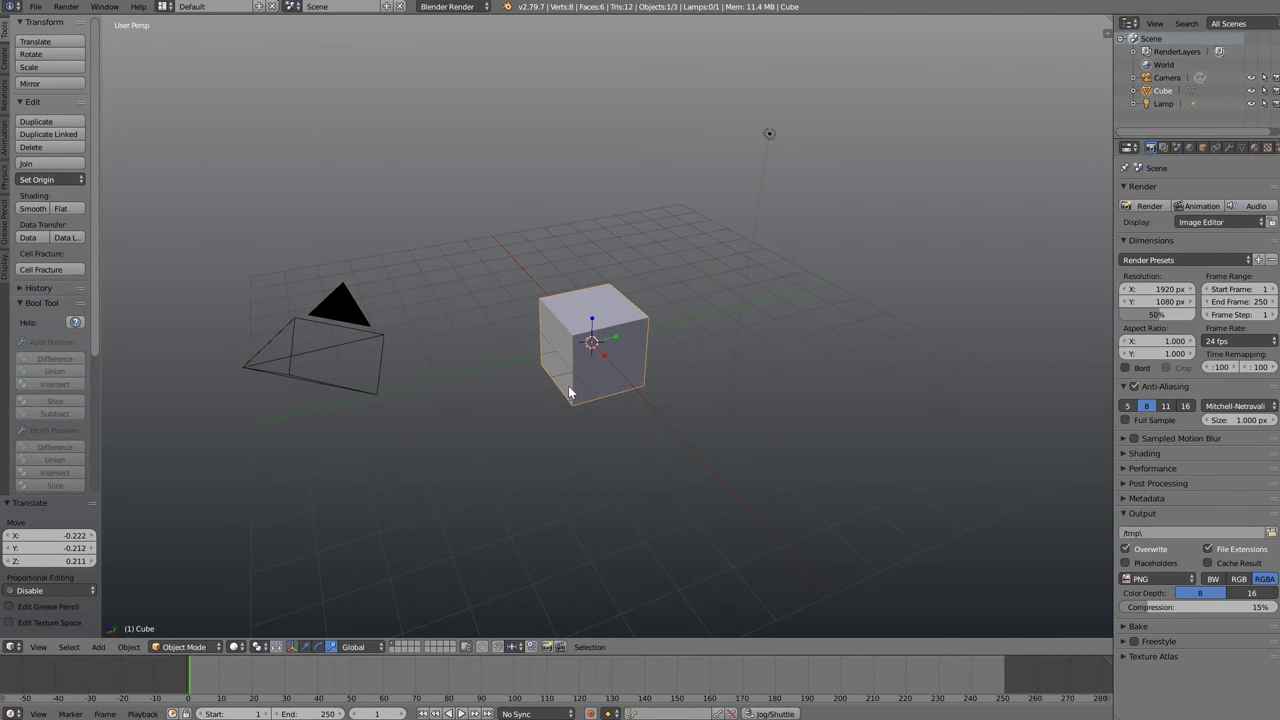
In Blender 2.79, grab the cube and move it away from the 3D cursor towards the camera
key("g")
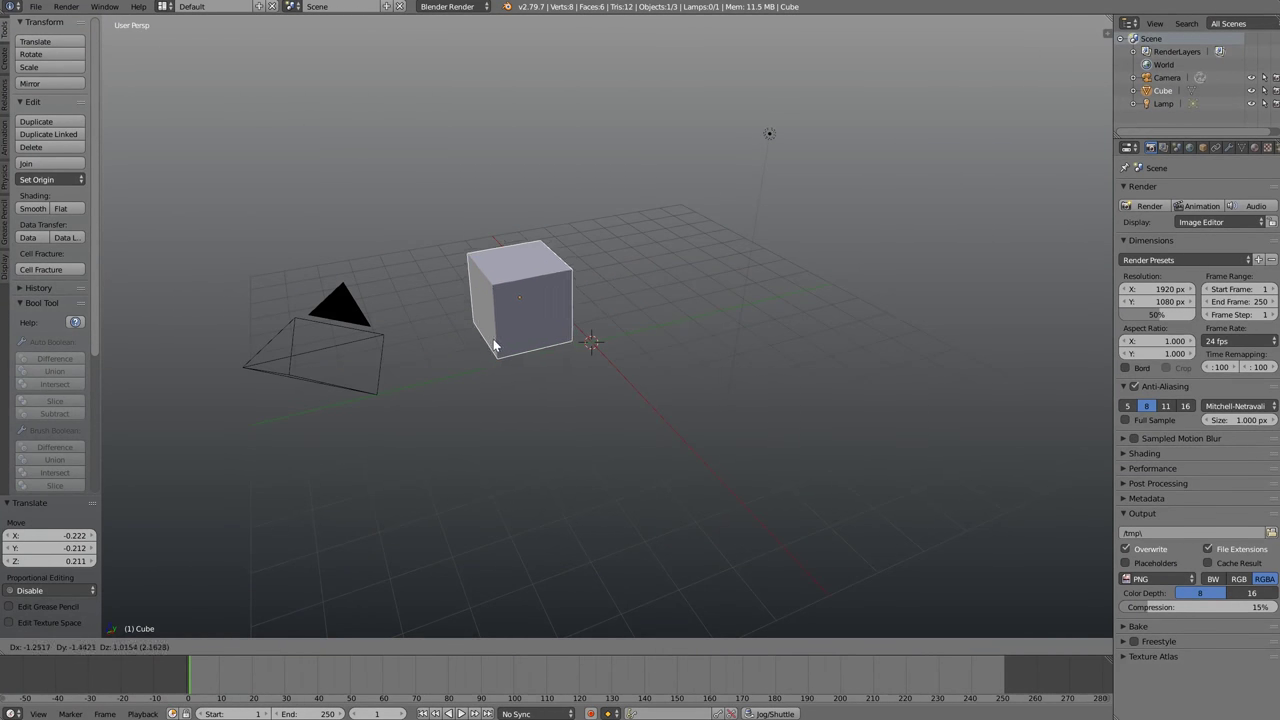
left_click(500, 355)
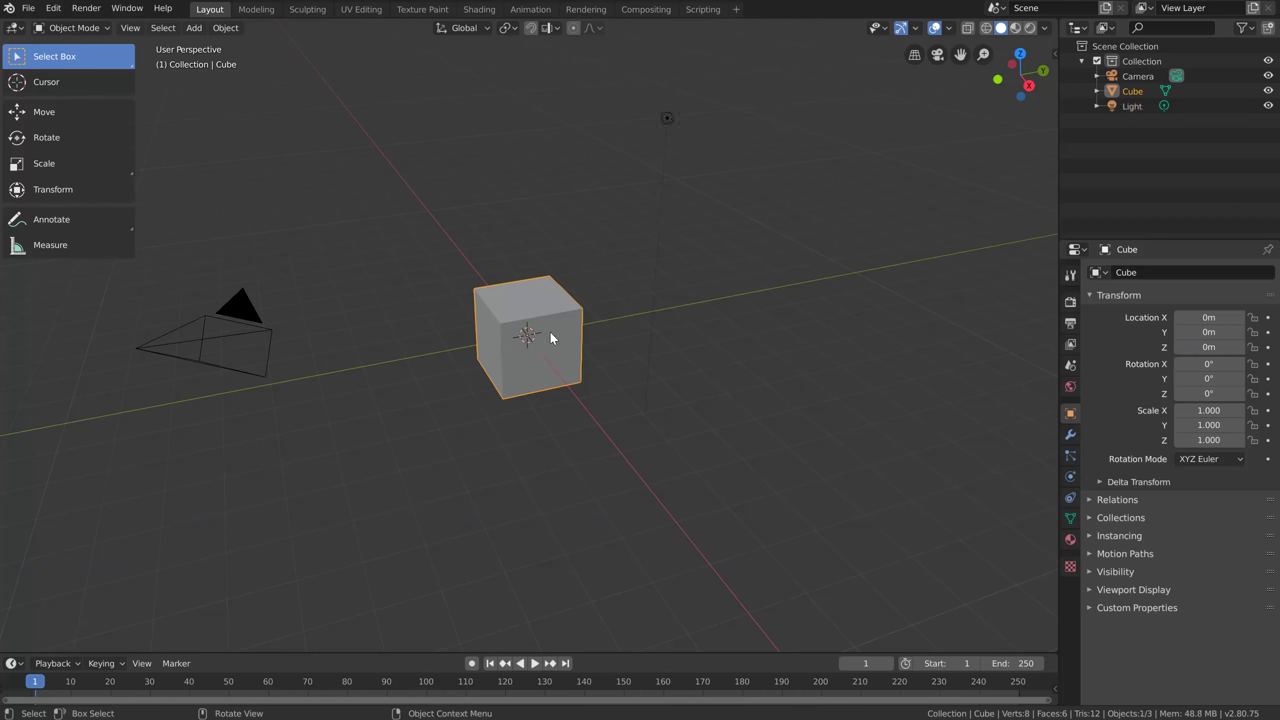
In Blender 2.80, enter Edit Mode on the cube and use the Cursor tool to reposition the 3D cursor, ending near the green Y axis
key("Tab")
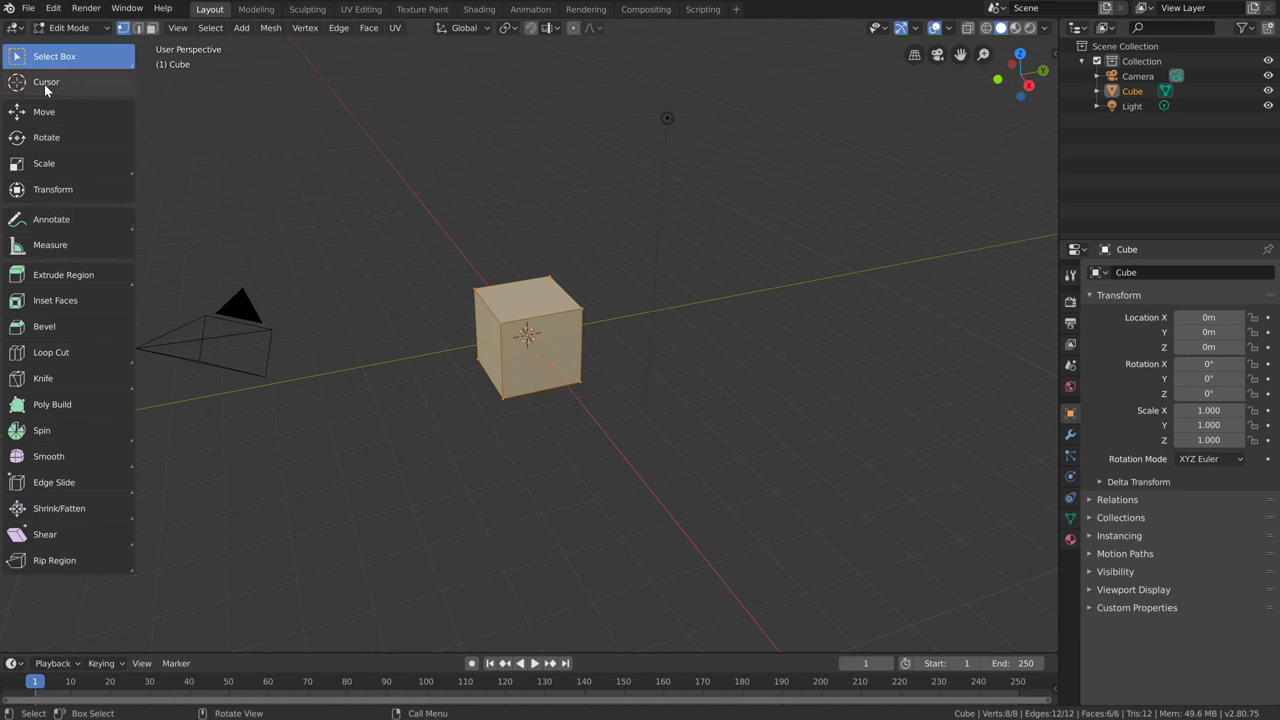
left_click(79, 85)
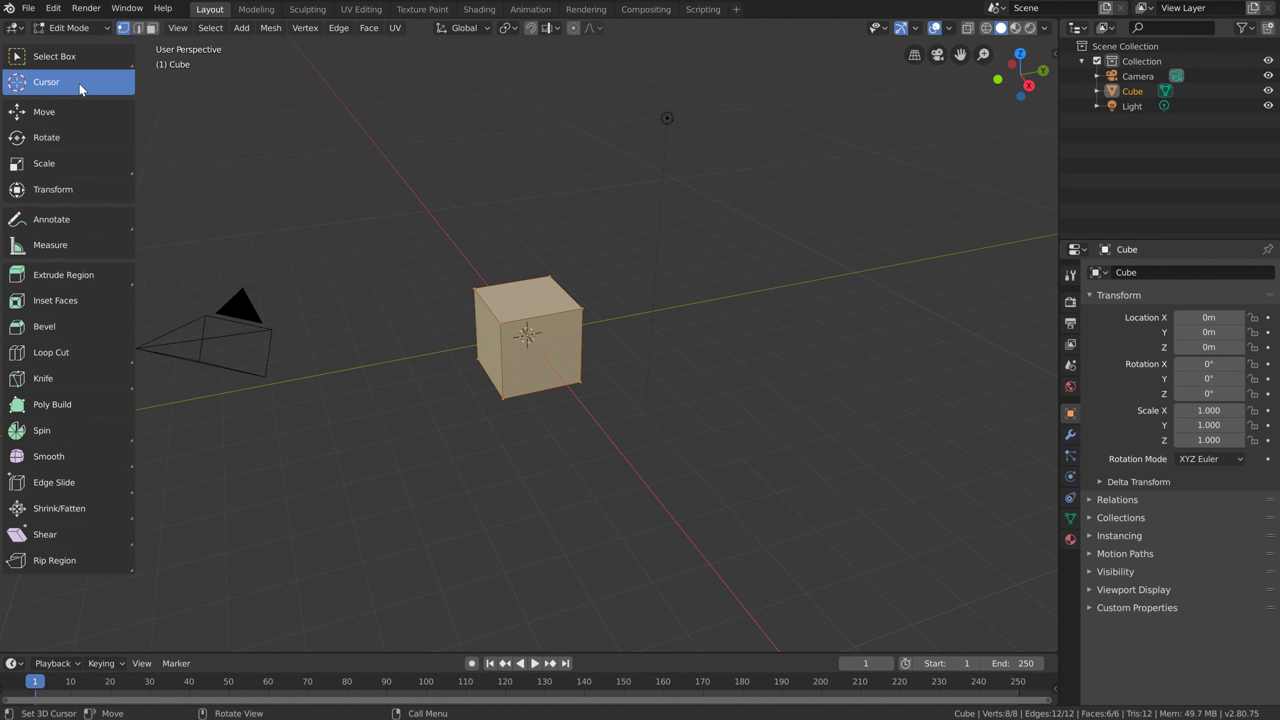
left_click(356, 142)
left_click(366, 431)
left_click(334, 246)
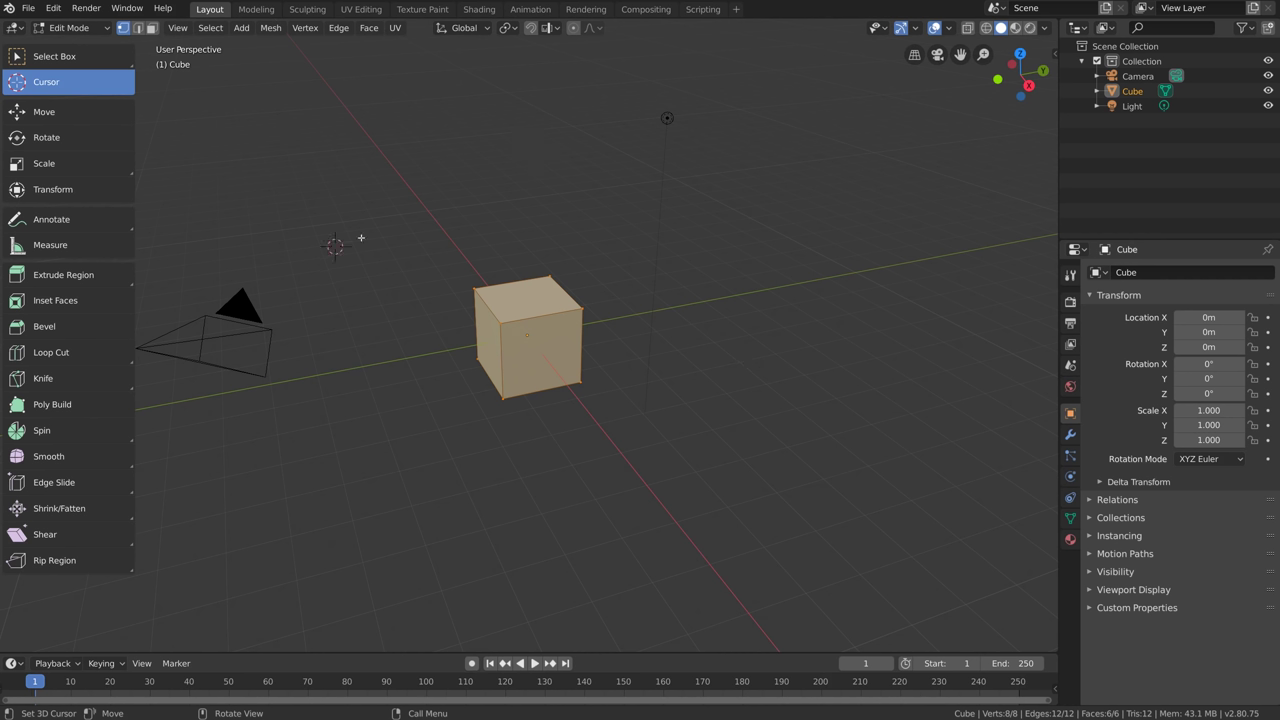
left_click(556, 170)
left_click(805, 273)
Return to Object Mode to compare its active tool with the one in Edit Mode, and re-enter Edit Mode
key("Tab")
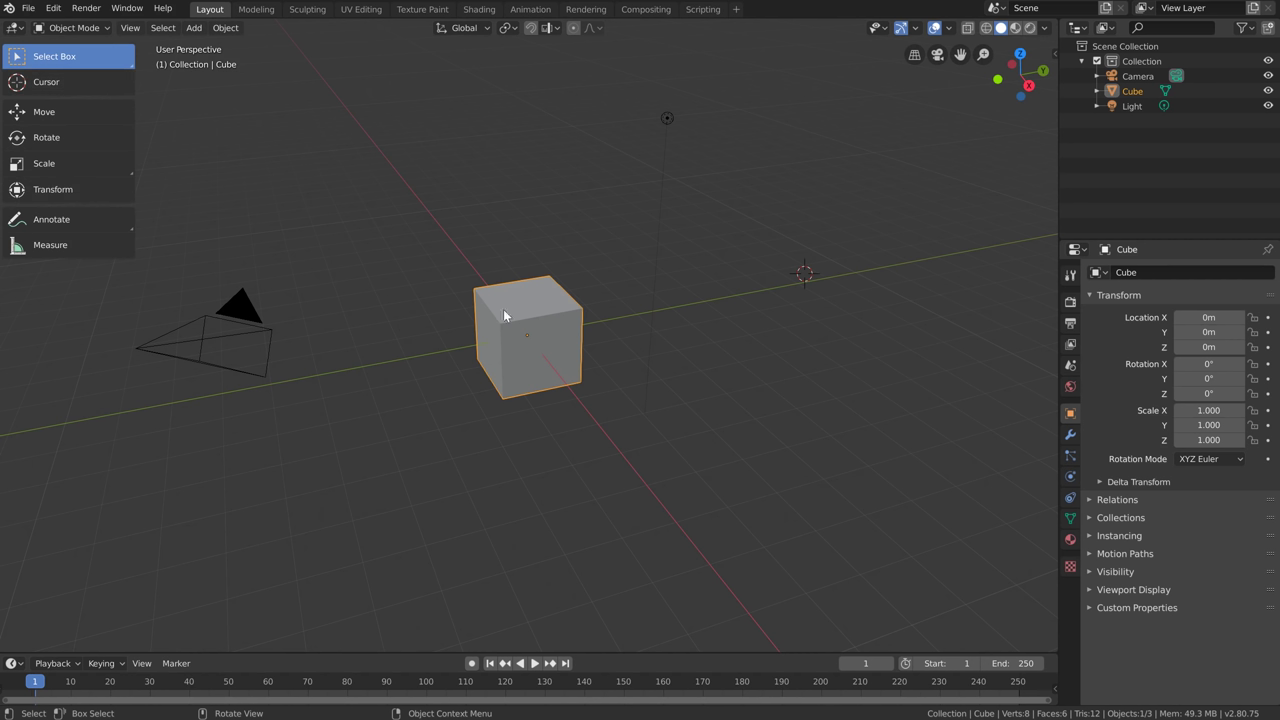
key("Tab")
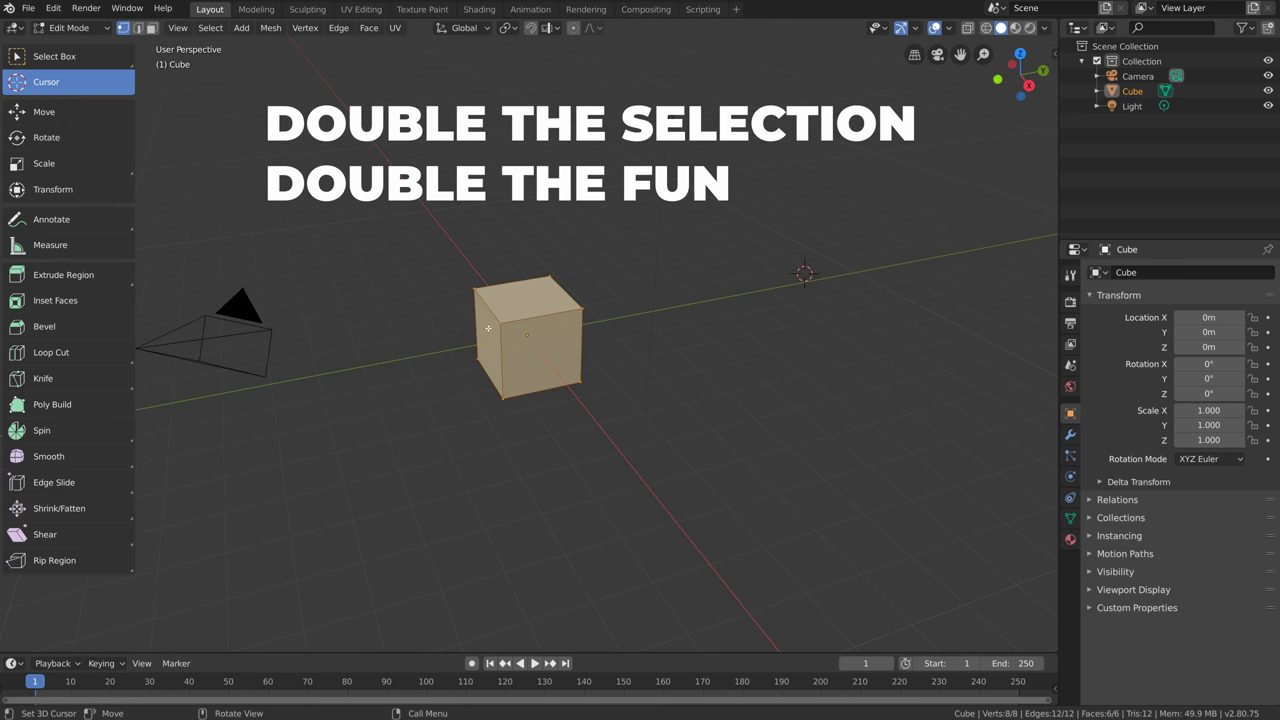
Choose the Select Circle tool, deselect the whole mesh and paint a selection over the cube's vertices
left_click(63, 59)
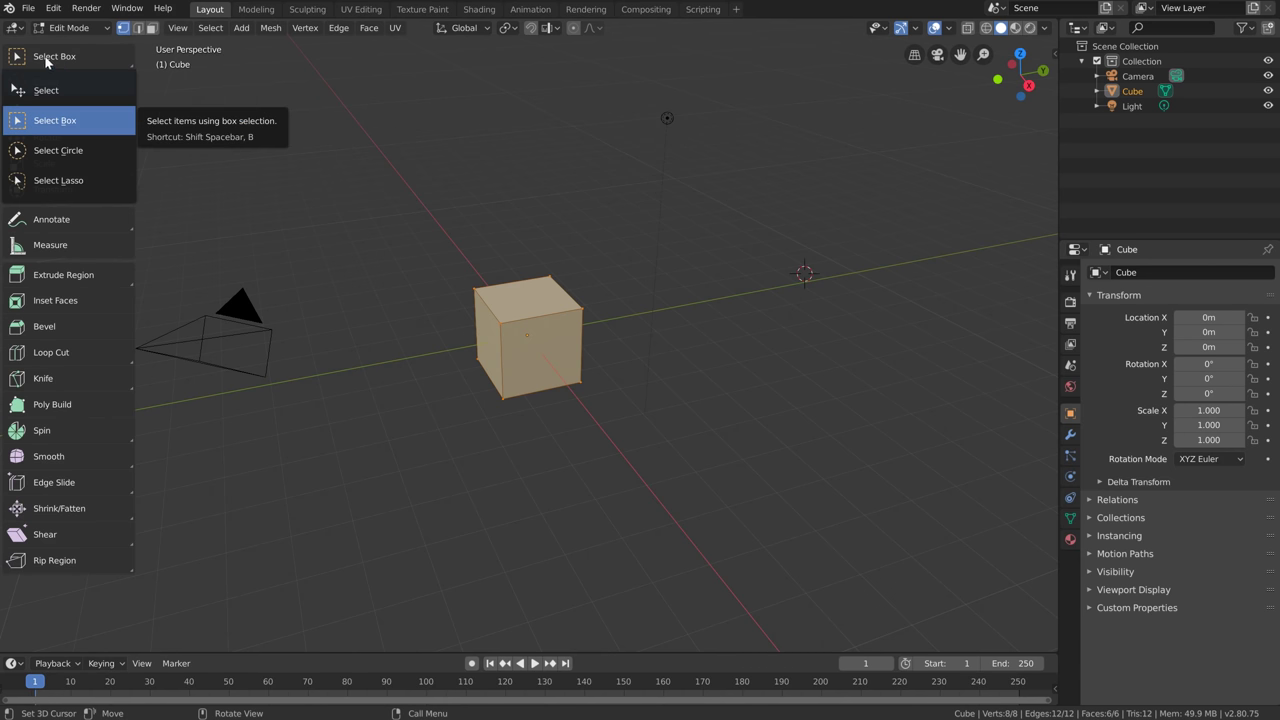
left_click(94, 150)
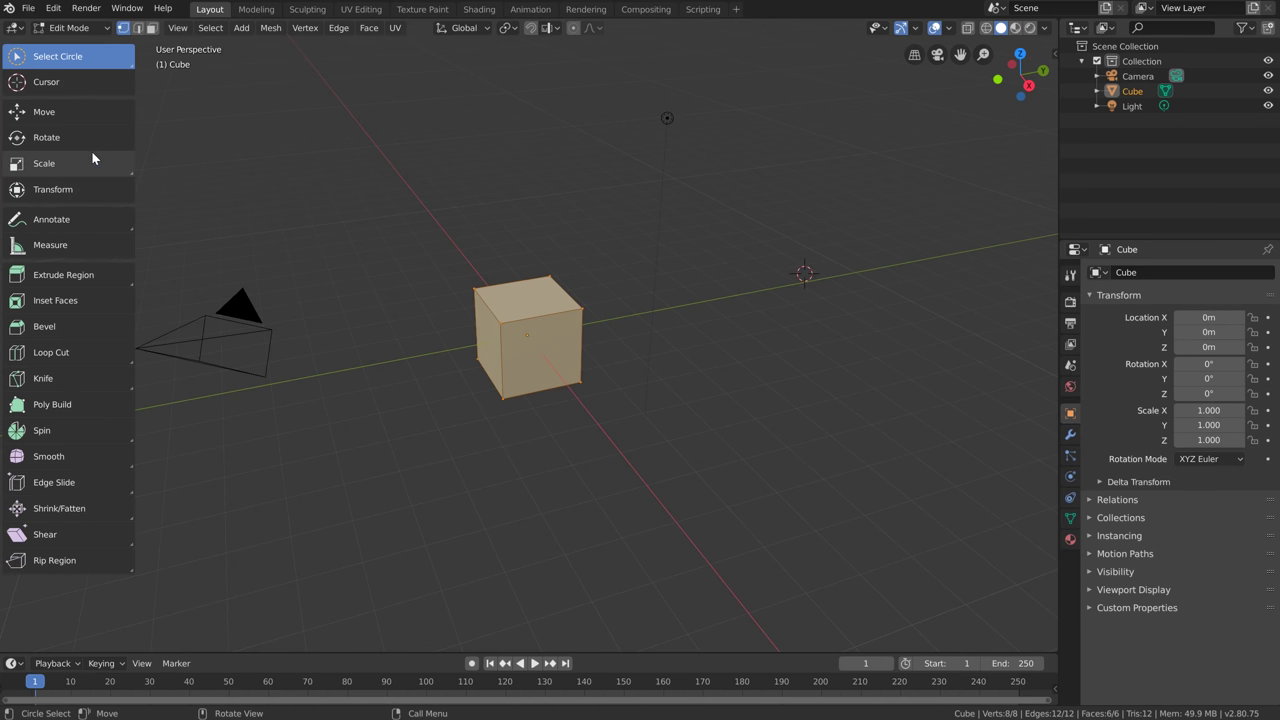
key("alt+a")
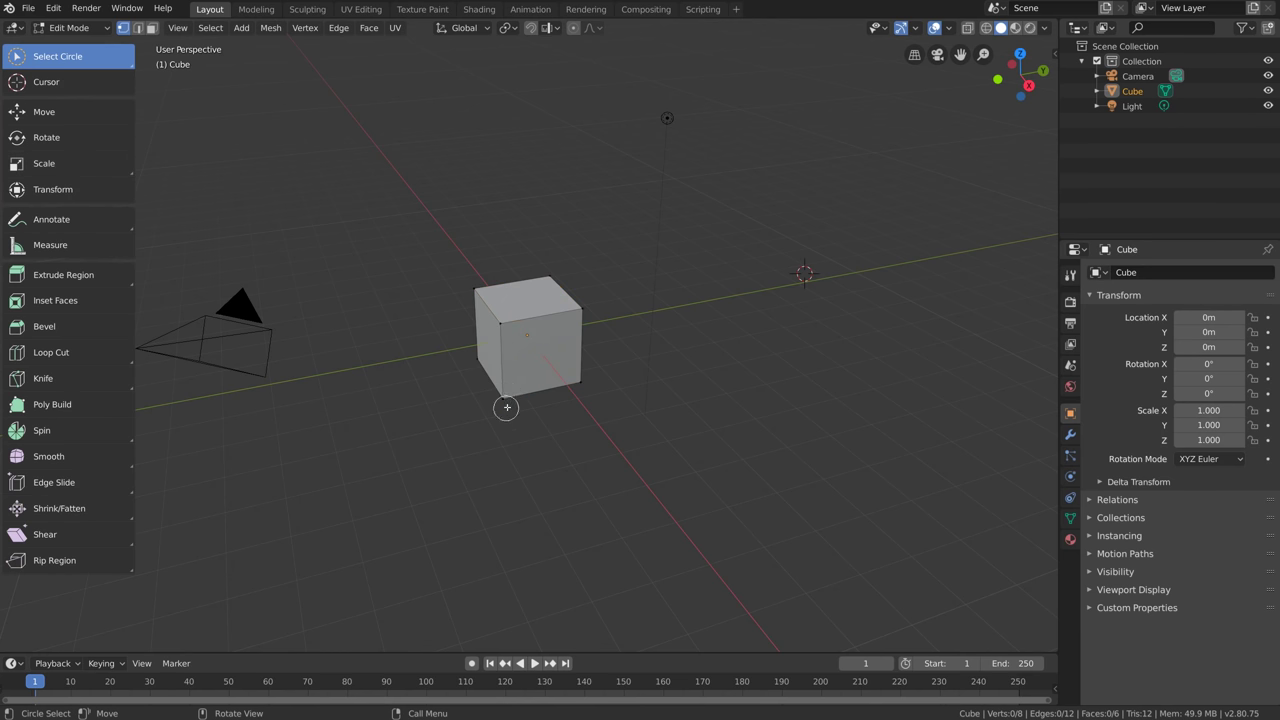
mouse_move(490, 421)
left_mouse_down()
mouse_move(505, 314)
mouse_move(478, 290)
mouse_move(516, 266)
mouse_move(553, 267)
mouse_move(548, 305)
mouse_move(583, 311)
mouse_move(535, 277)
mouse_move(479, 319)
mouse_move(494, 393)
left_mouse_up()
Start Circle Select, enlarge its brush and add the cube's lower front corner vertex to the selection
mouse_move(526, 409)
middle_mouse_down()
mouse_move(435, 420)
mouse_move(474, 443)
mouse_move(536, 405)
middle_mouse_up()
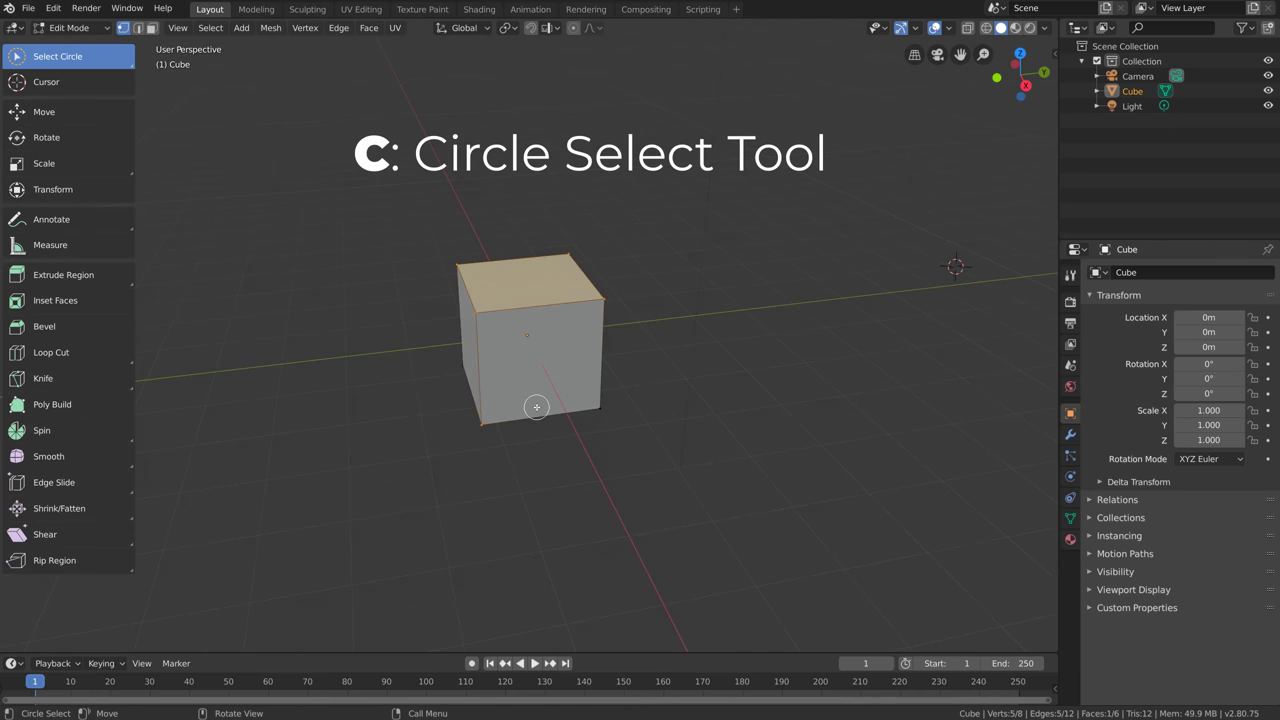
key("c")
scroll(526, 371, "down", 5)
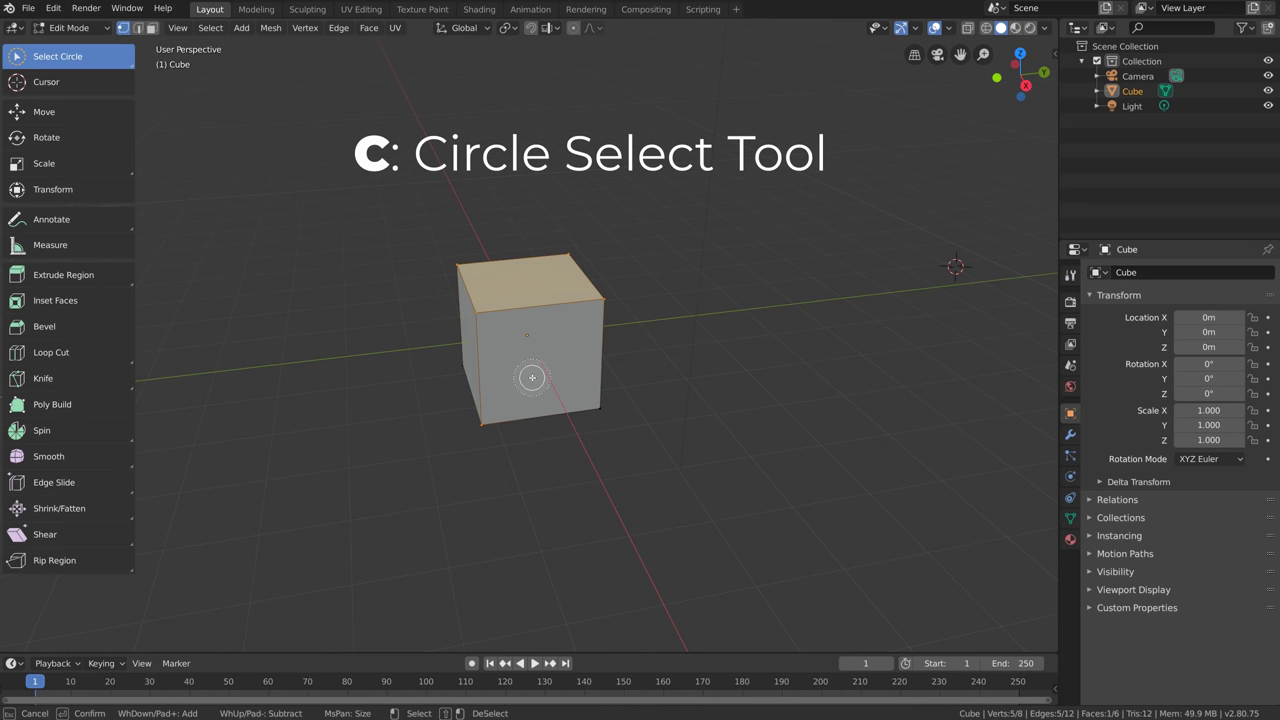
scroll(530, 376, "down", 5)
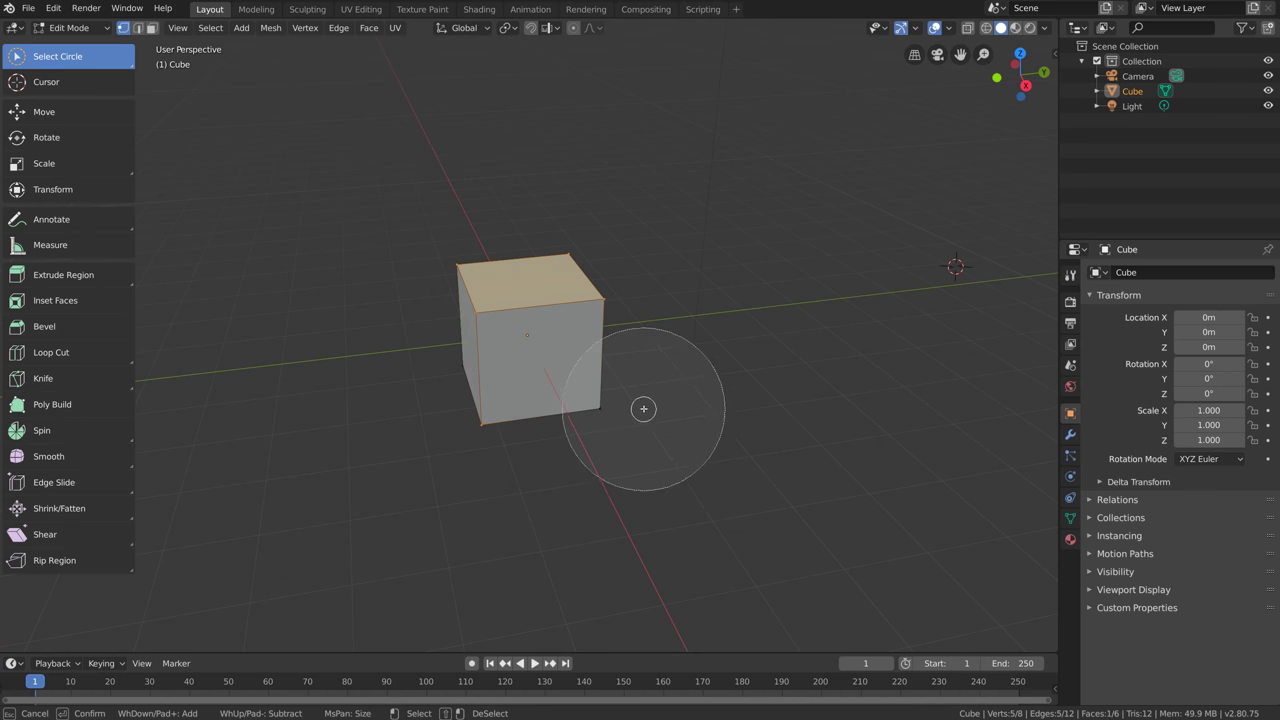
left_click(594, 429)
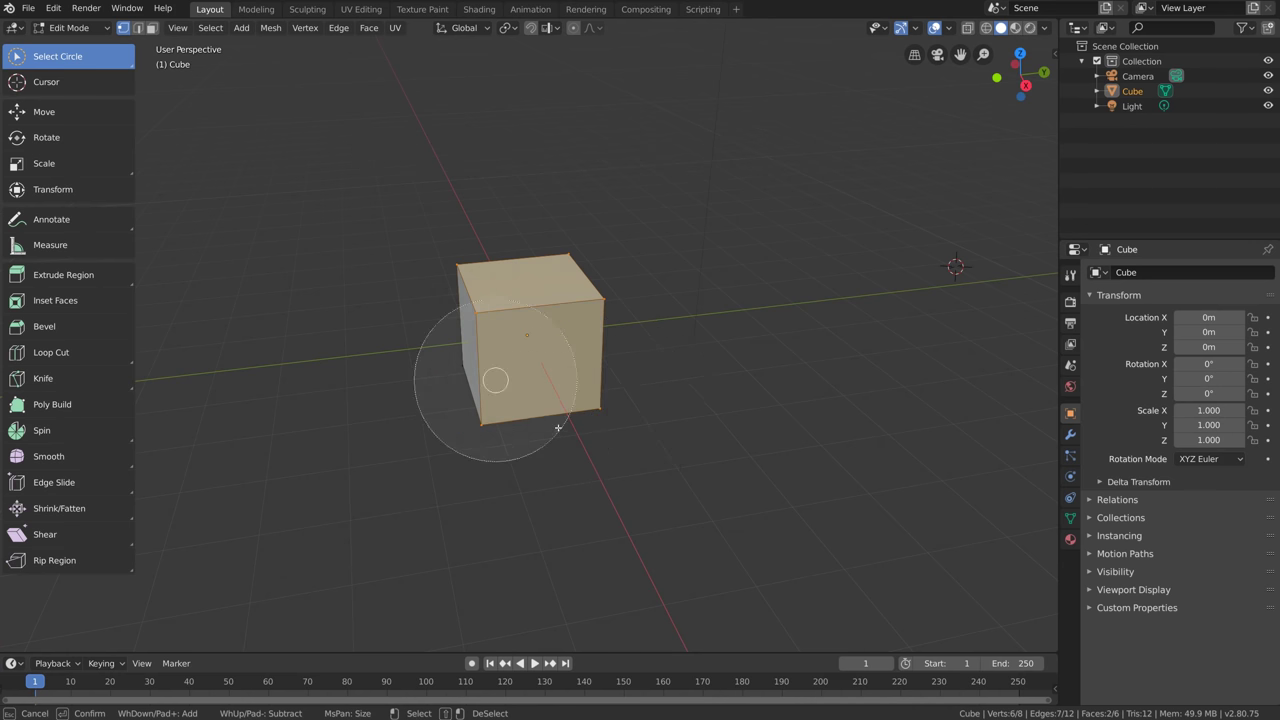
Deselect some of the cube's vertices with the circle brush, shrink the brush and leave Circle Select
mouse_move(500, 371)
middle_mouse_down()
mouse_move(600, 414)
mouse_move(608, 225)
mouse_move(604, 442)
middle_mouse_up()
scroll(604, 446, "up", 5)
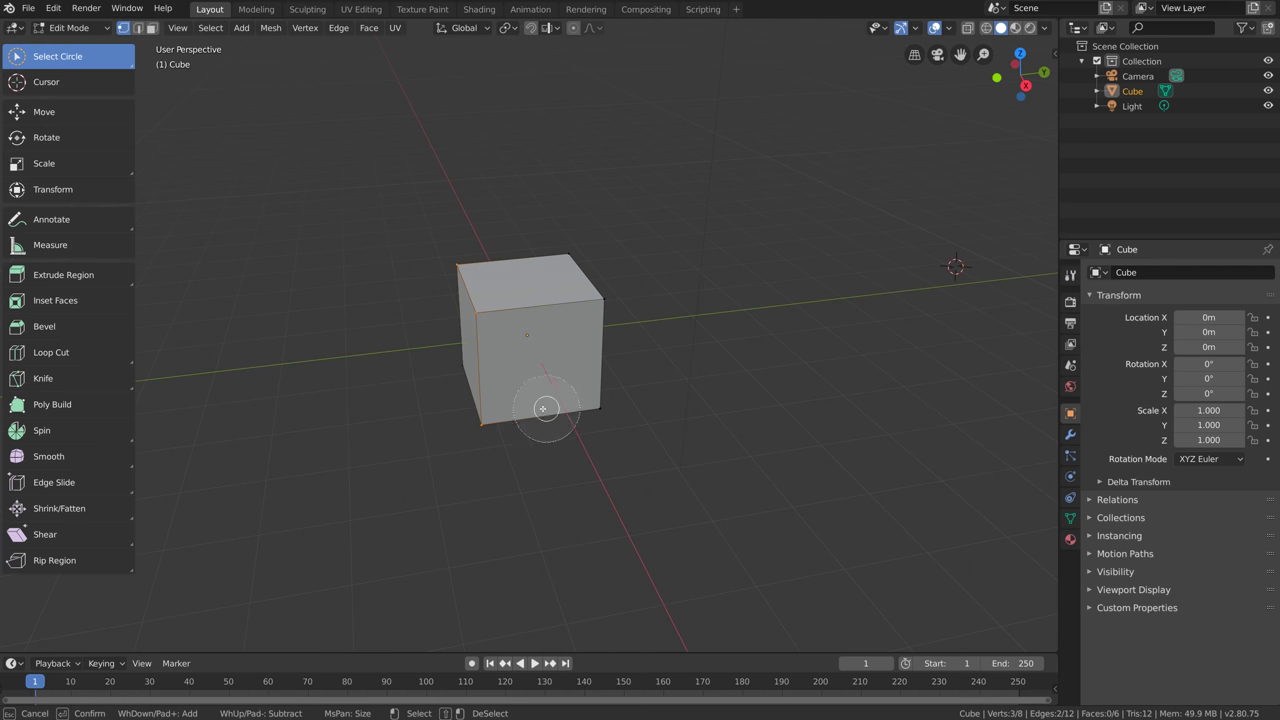
right_click(522, 413)
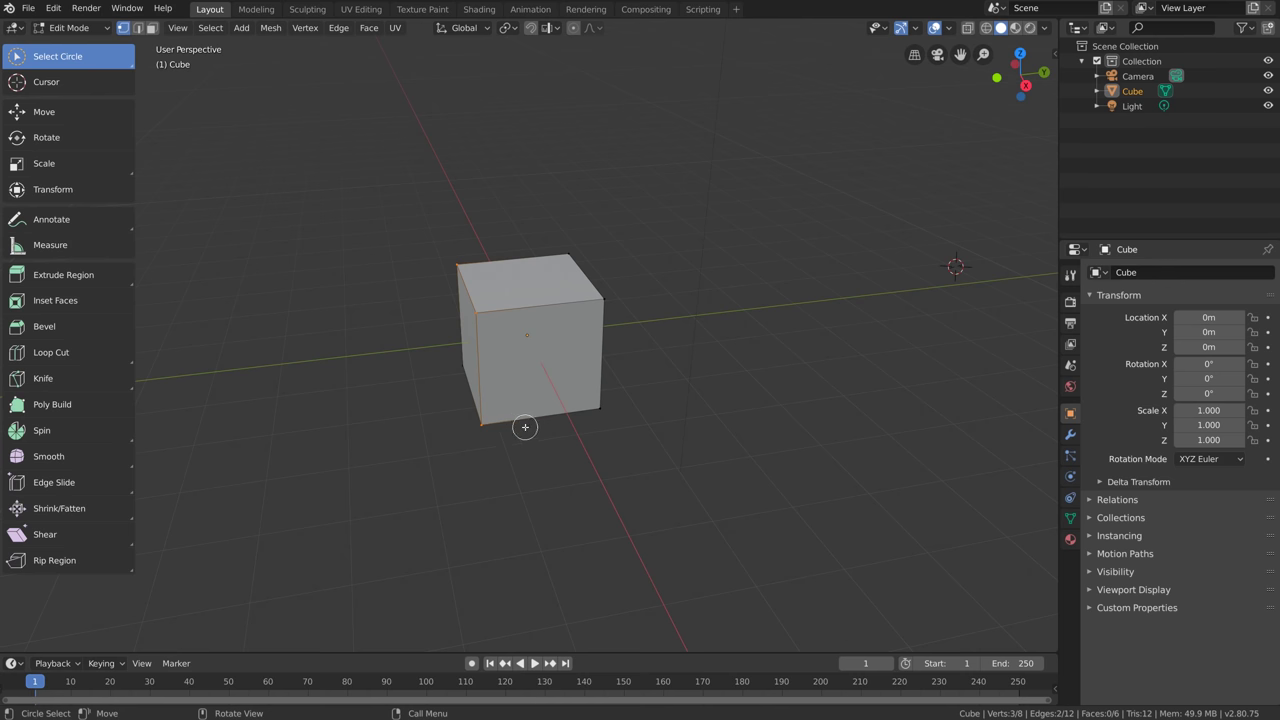
Restart Circle Select and deselect the bottom vertex of the cube's front vertical edge
mouse_move(525, 427)
middle_mouse_down()
mouse_move(511, 443)
mouse_move(523, 443)
middle_mouse_up()
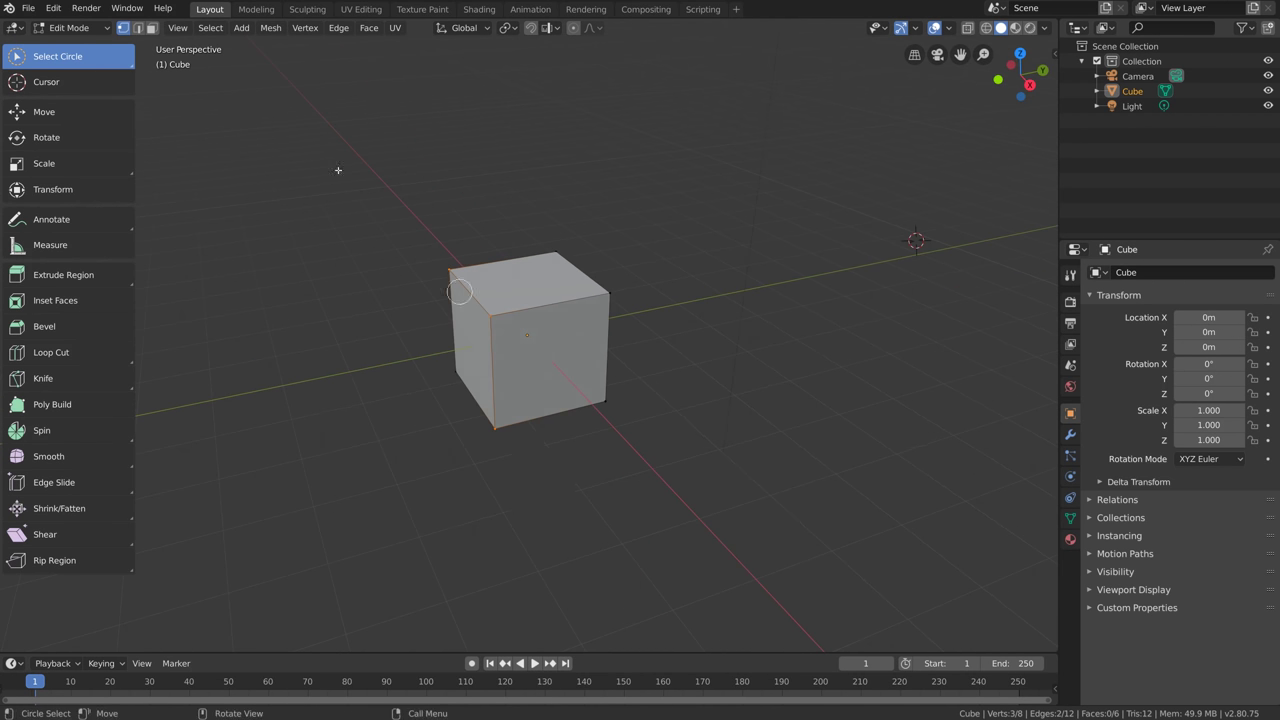
middle_click_drag(528, 343, 504, 410)
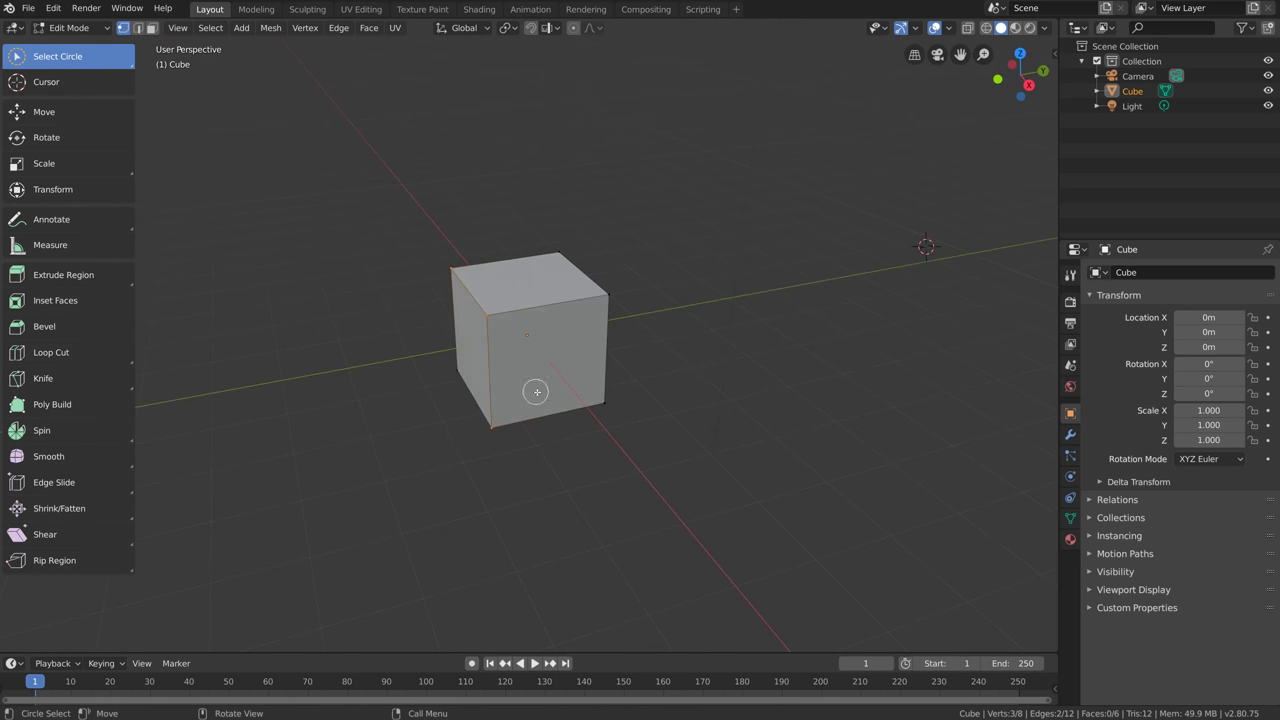
key("c")
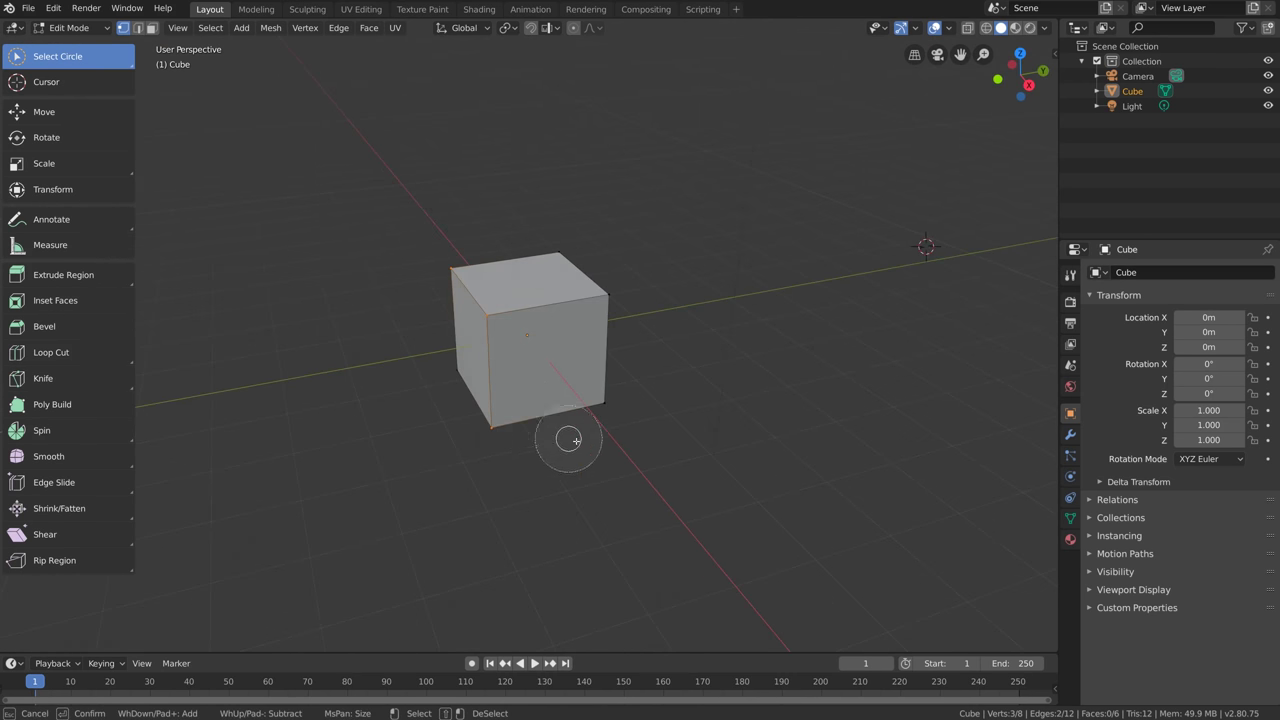
middle_click_drag(460, 280, 525, 340)
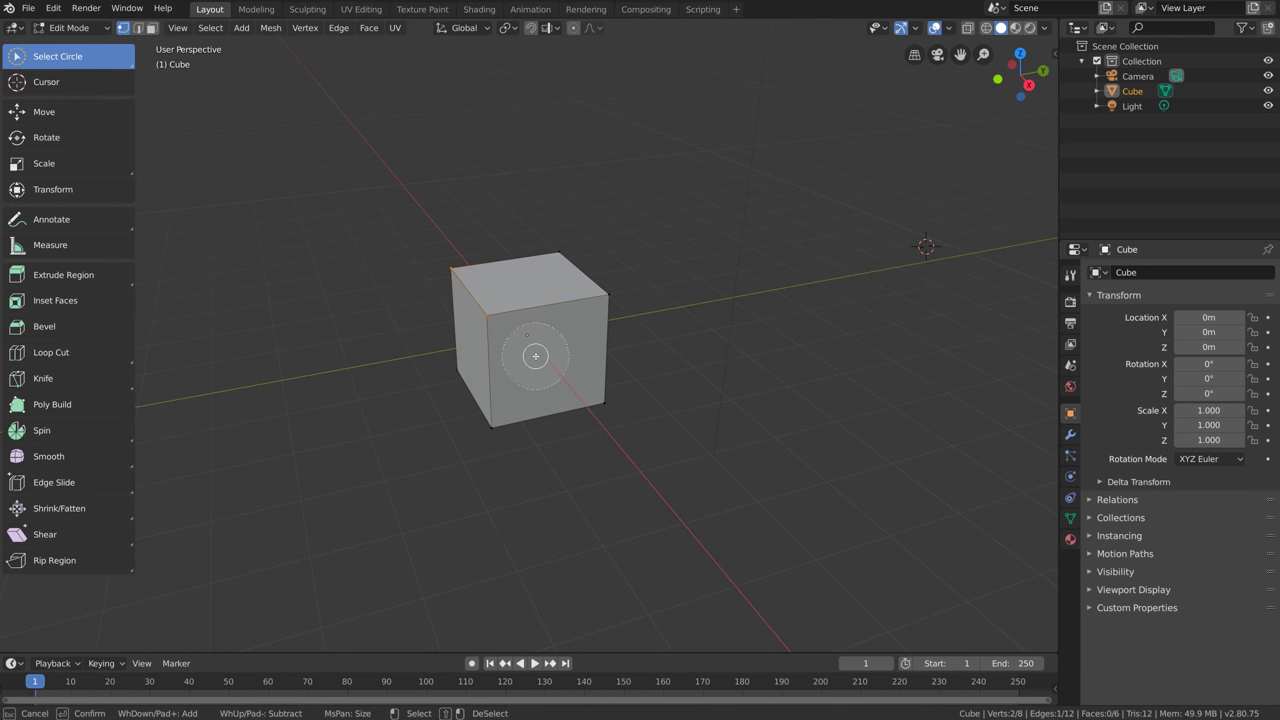
Cycle repeatedly through the selection tool modes, ending on Select Lasso
key("w")
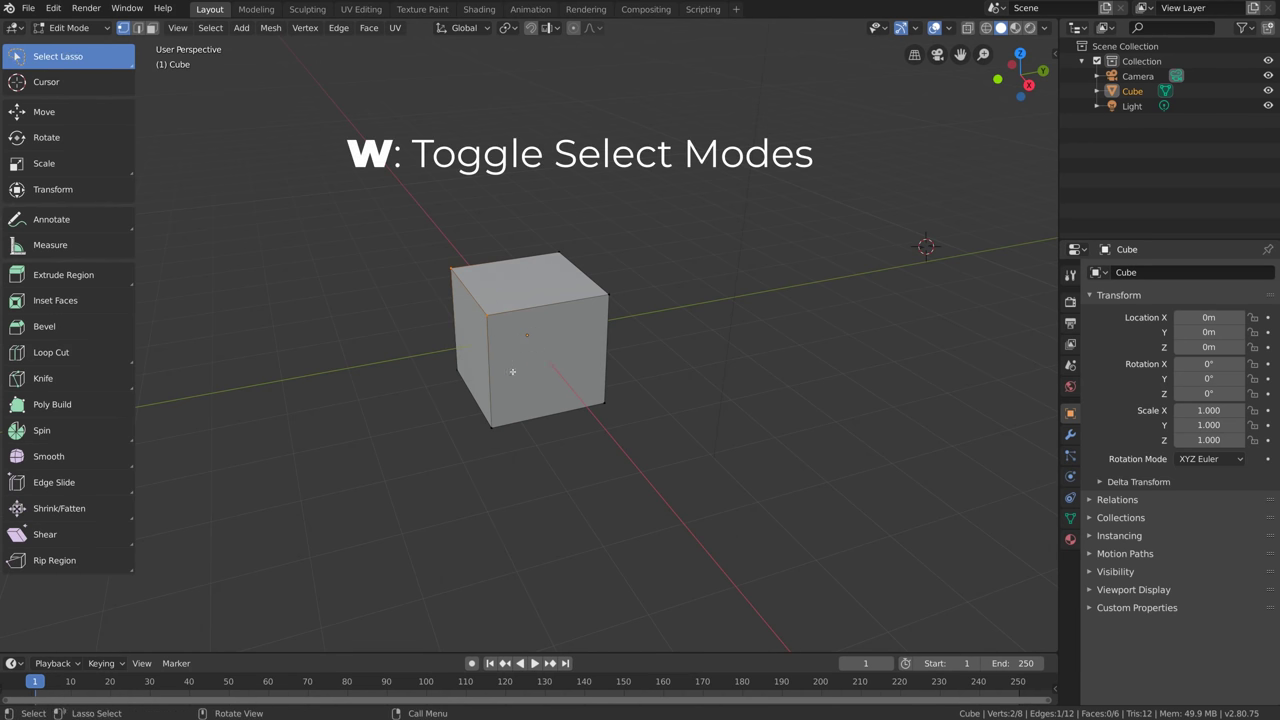
key("w")
key("w")
key("w")
key("w")
key("w")
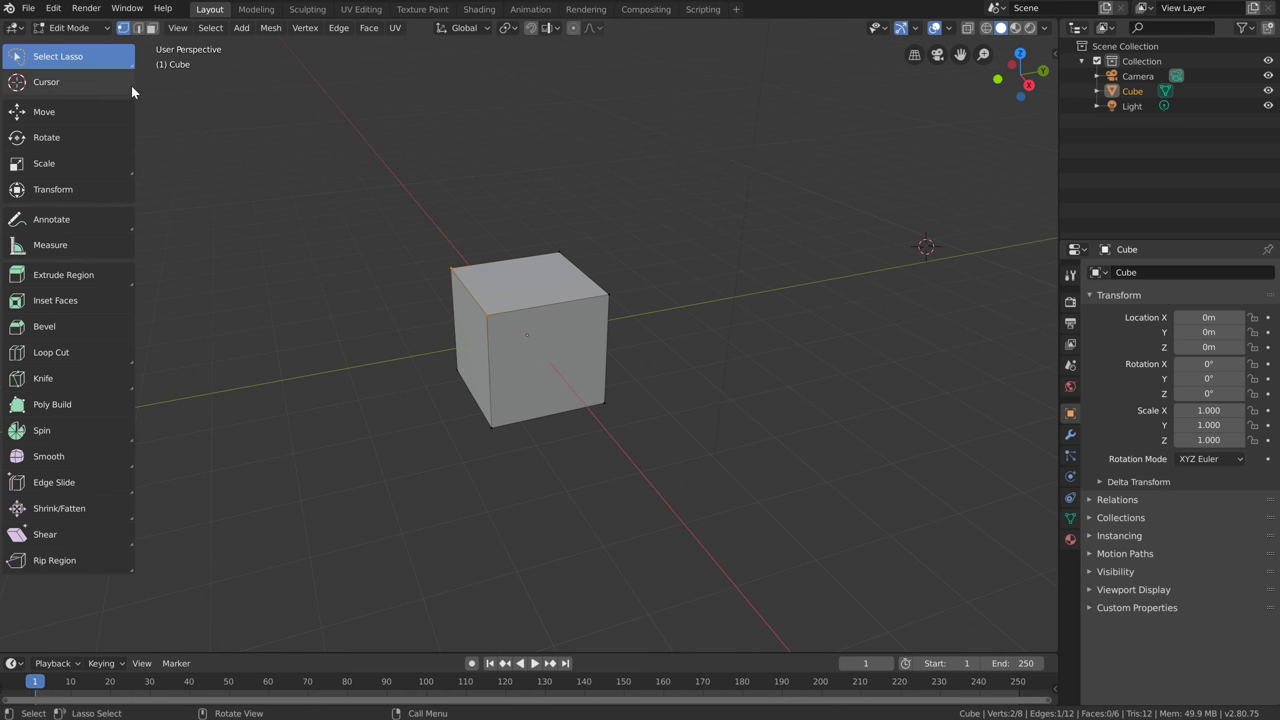
Move the cube's upper left corner vertex outward by about 0.07 m with the plain Select tool, and switch to Select Box
mouse_move(449, 268)
left_mouse_down()
mouse_move(357, 223)
mouse_move(459, 284)
mouse_move(449, 269)
left_mouse_up()
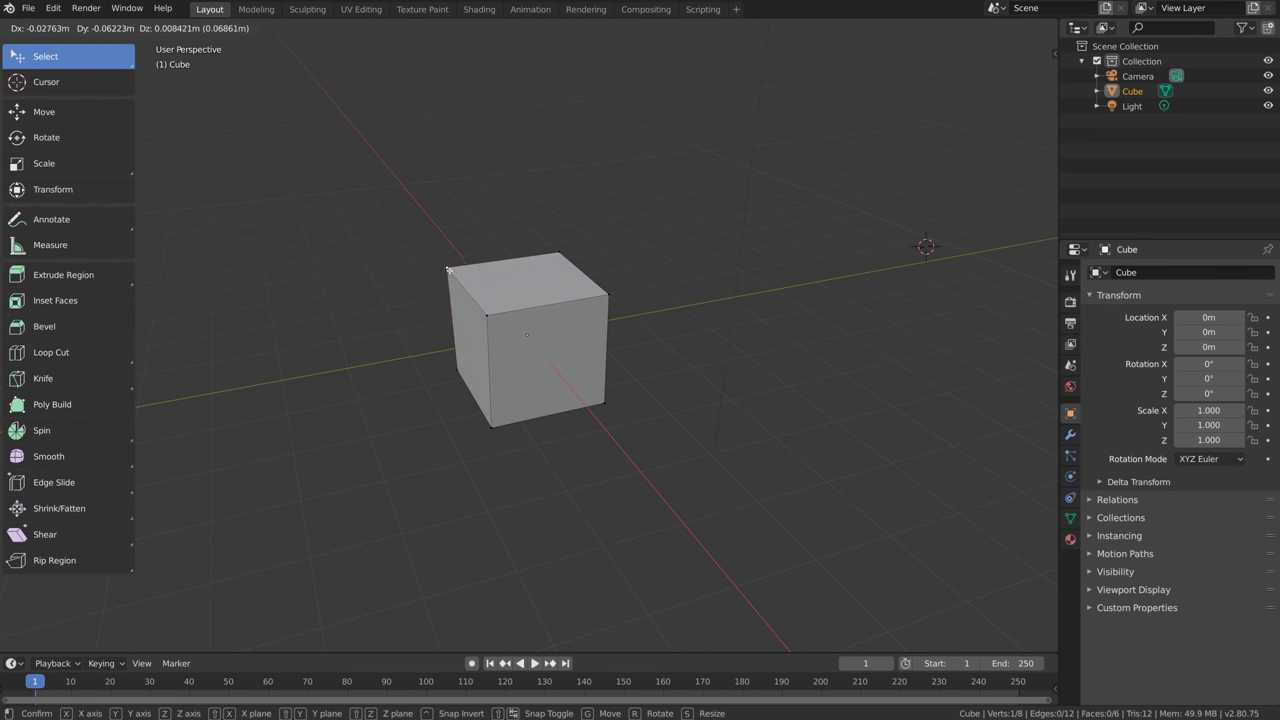
right_click(491, 321)
key("Escape")
key("w")
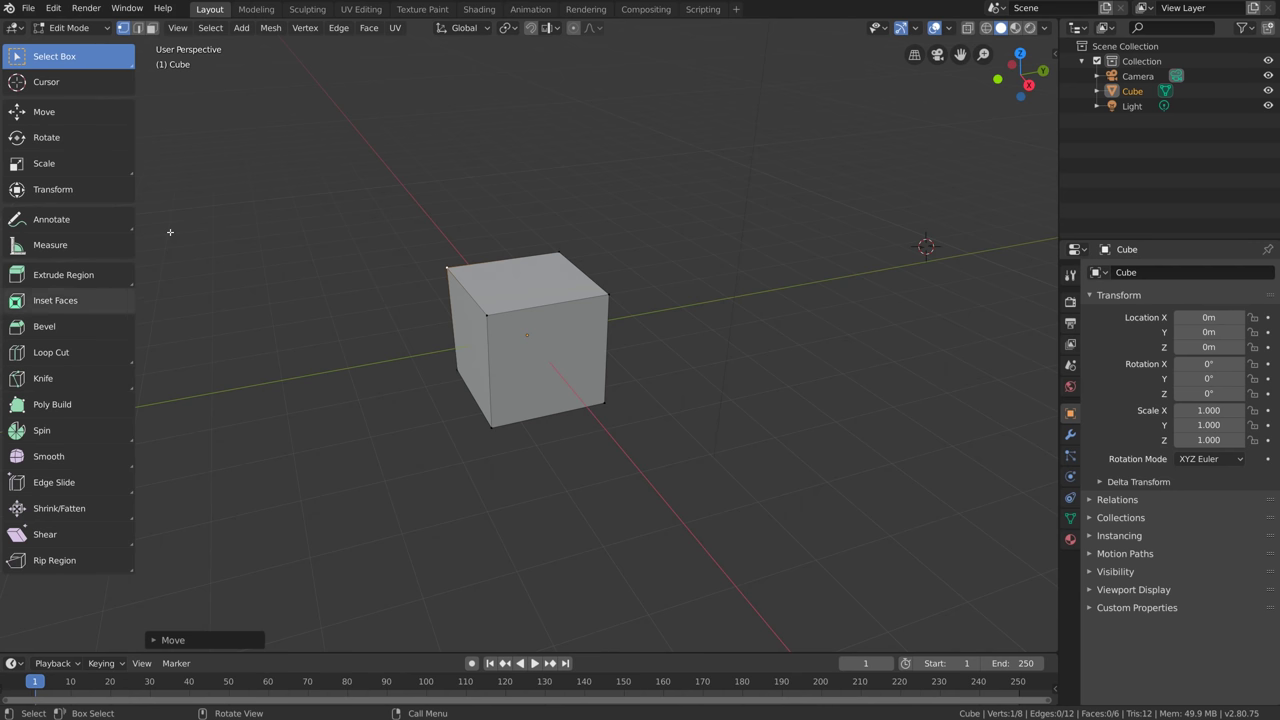
Hide the toolbar and bring up the floating tool list at the pointer
key("t")
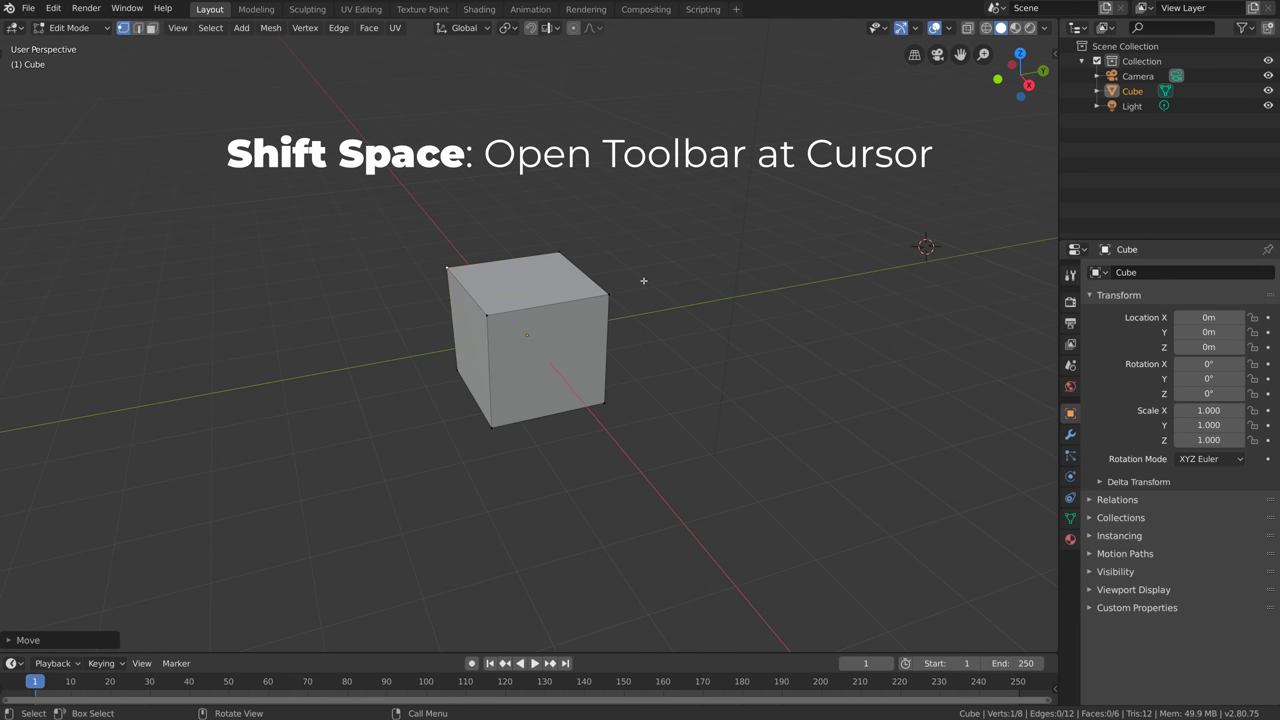
key("shift+space")
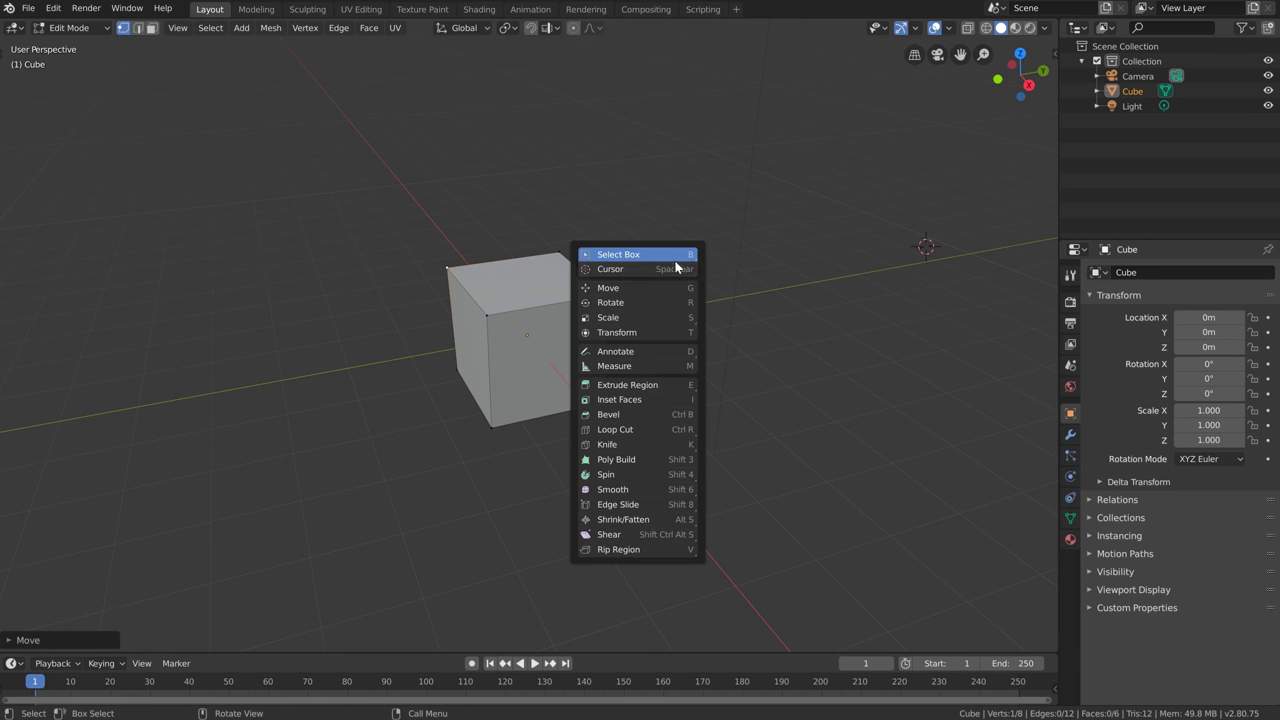
key("space")
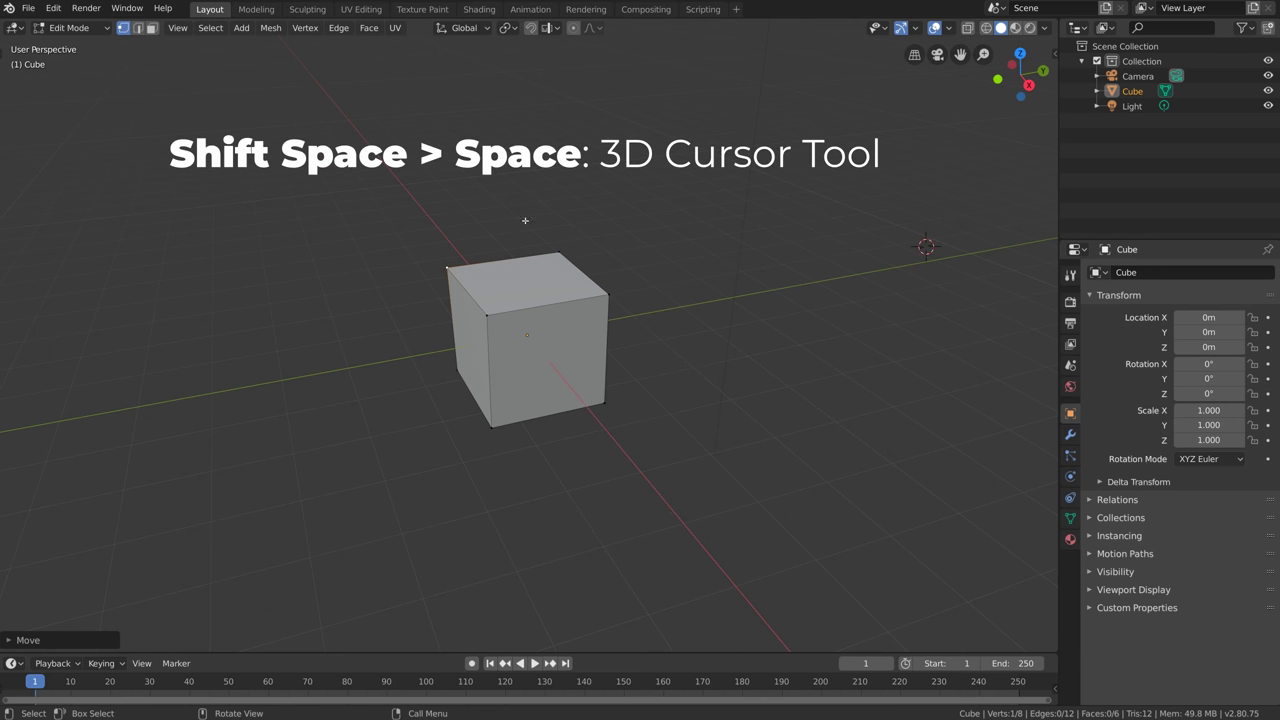
Switch to the Cursor tool and place the 3D cursor at several spots around the cube, ending just beyond its upper right corner
key("shift+space")
key("space")
left_click(245, 257)
left_click(337, 357)
left_click(666, 509)
left_click(731, 354)
left_click(663, 299)
Switch to box selection and select the cube's top face, ending with only its lower right vertex selected
key("shift+space")
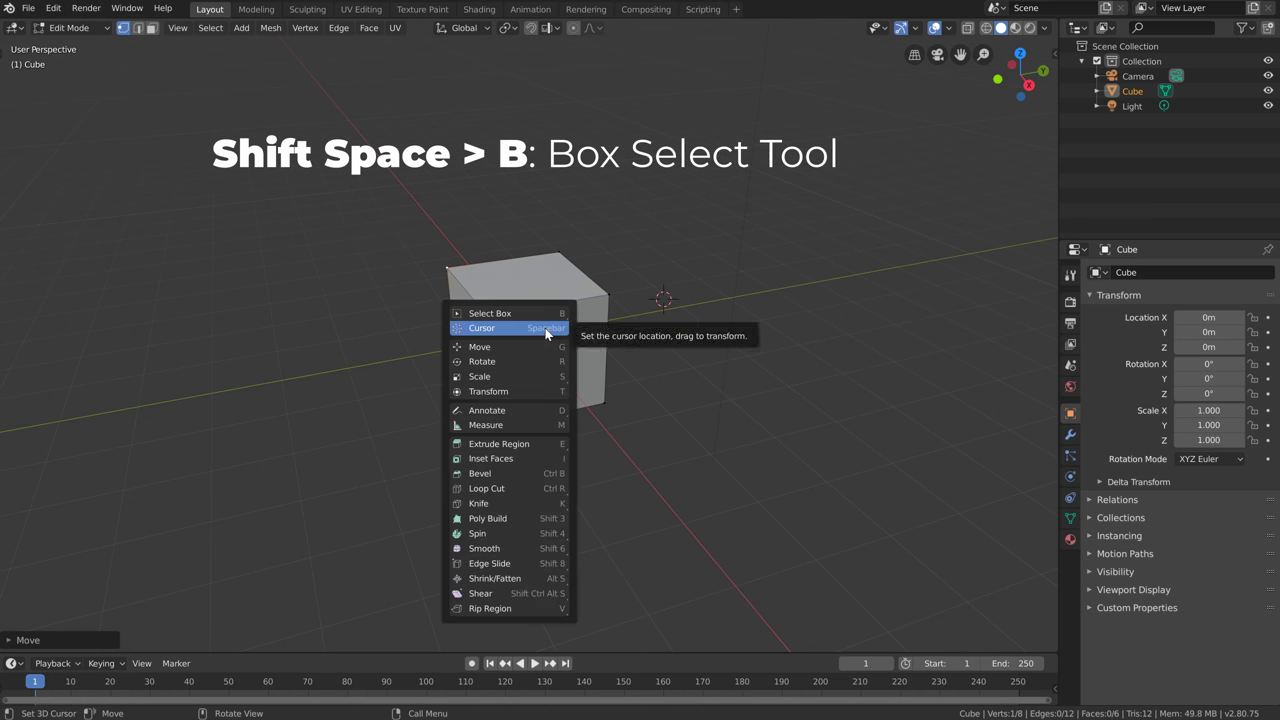
key("b")
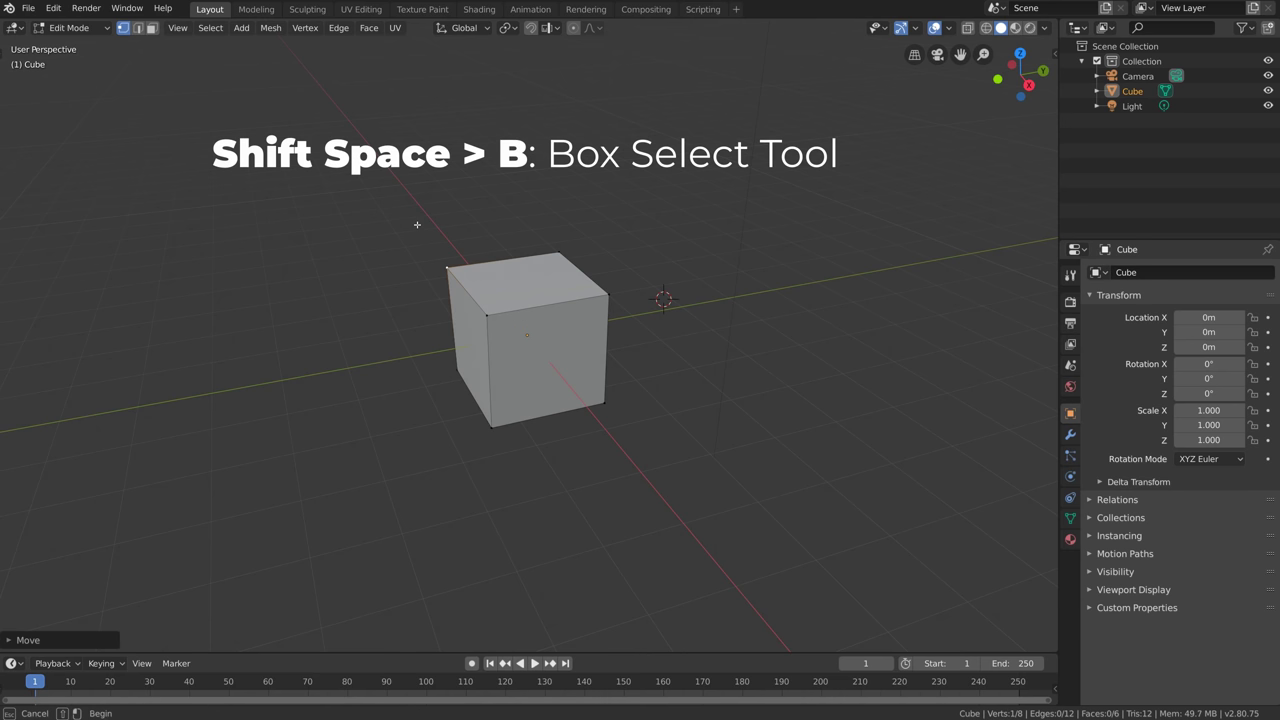
left_click_drag(380, 204, 702, 376)
left_click_drag(646, 496, 549, 388)
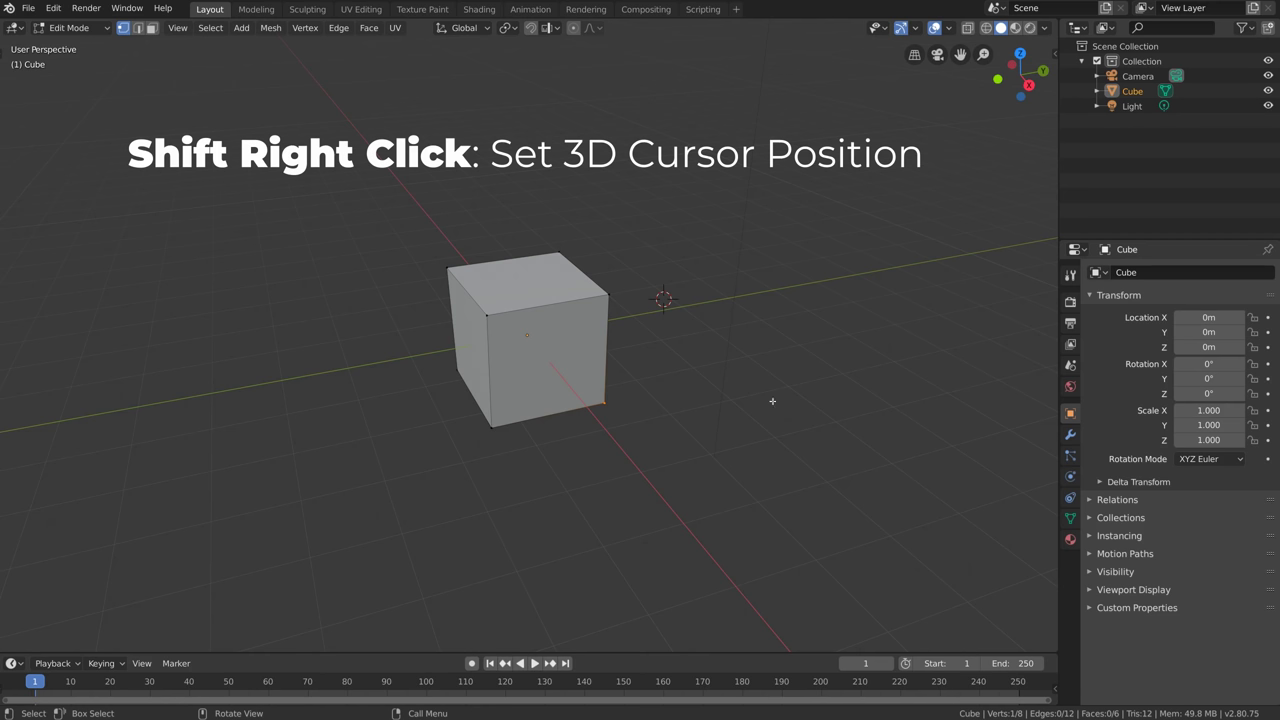
Reposition the 3D cursor without changing tools, ending in the empty space to the cube's lower left, and show the toolbar again
right_click(804, 410, "shift")
right_click(302, 449, "shift")
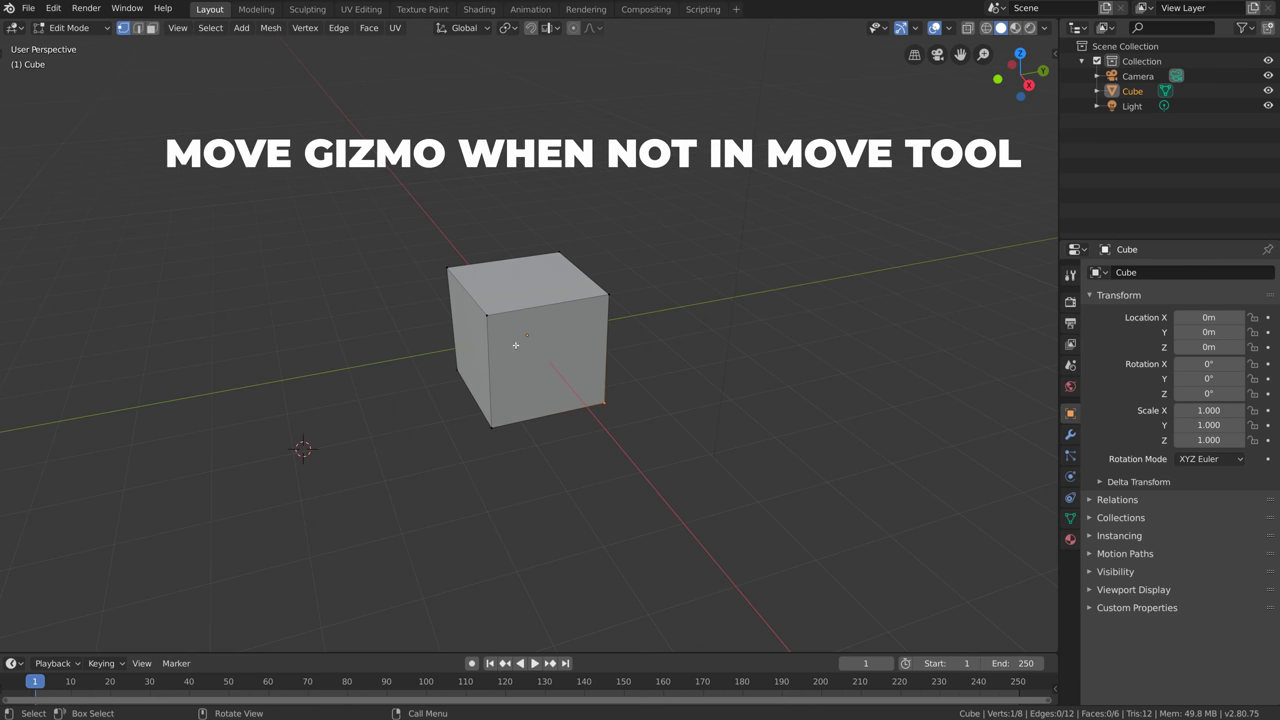
key("t")
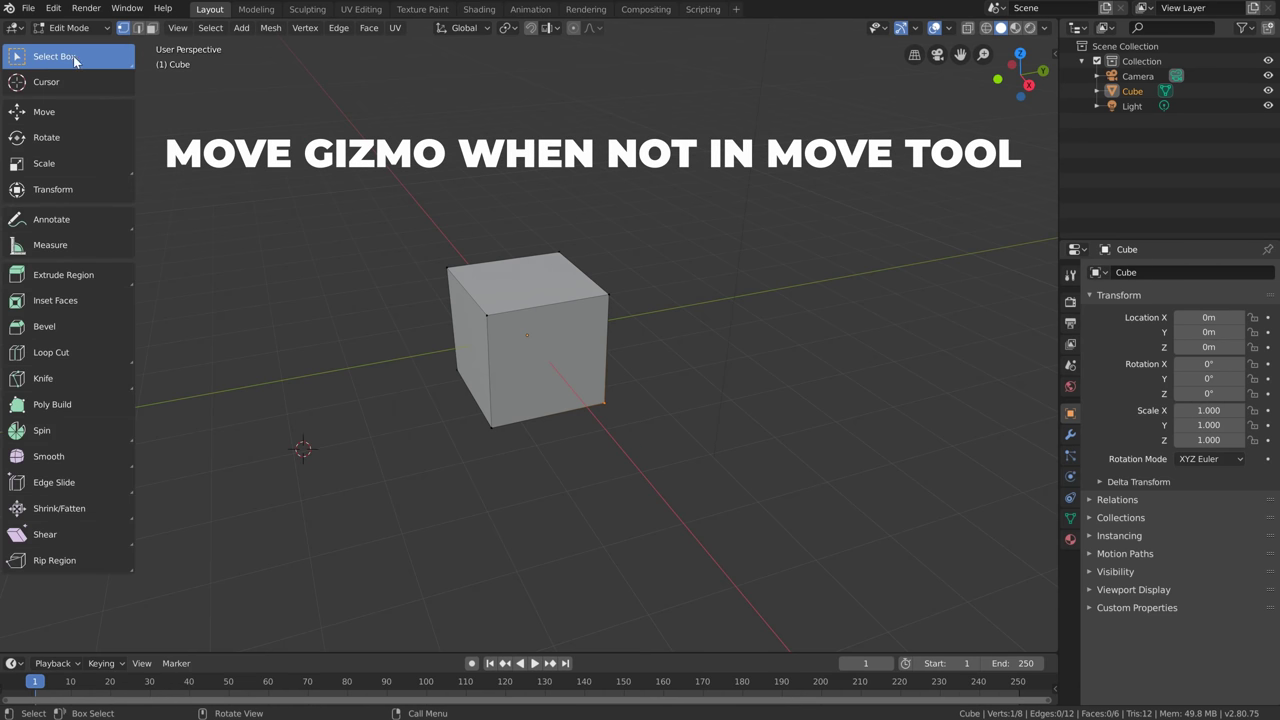
Box-select the cube's lower right vertex and try moving it, first freely and then with the Move tool
left_click_drag(424, 224, 640, 373)
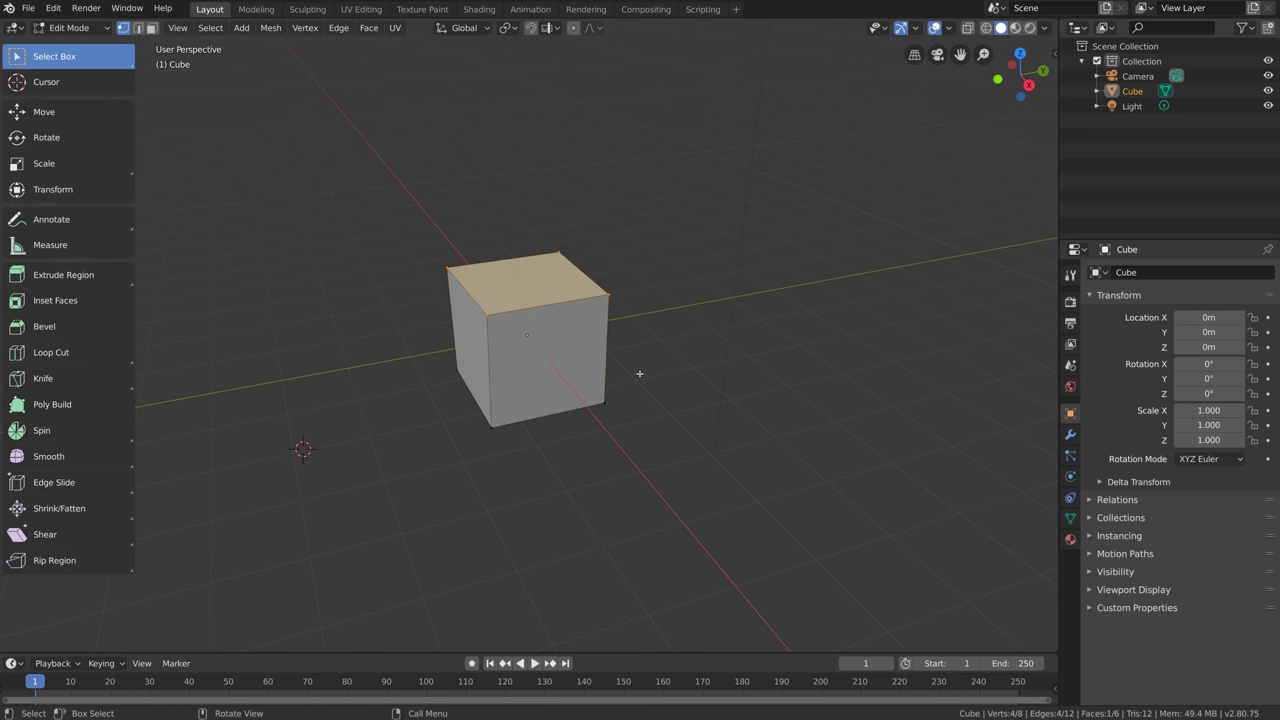
left_click_drag(686, 506, 594, 383)
key("g")
key("Escape")
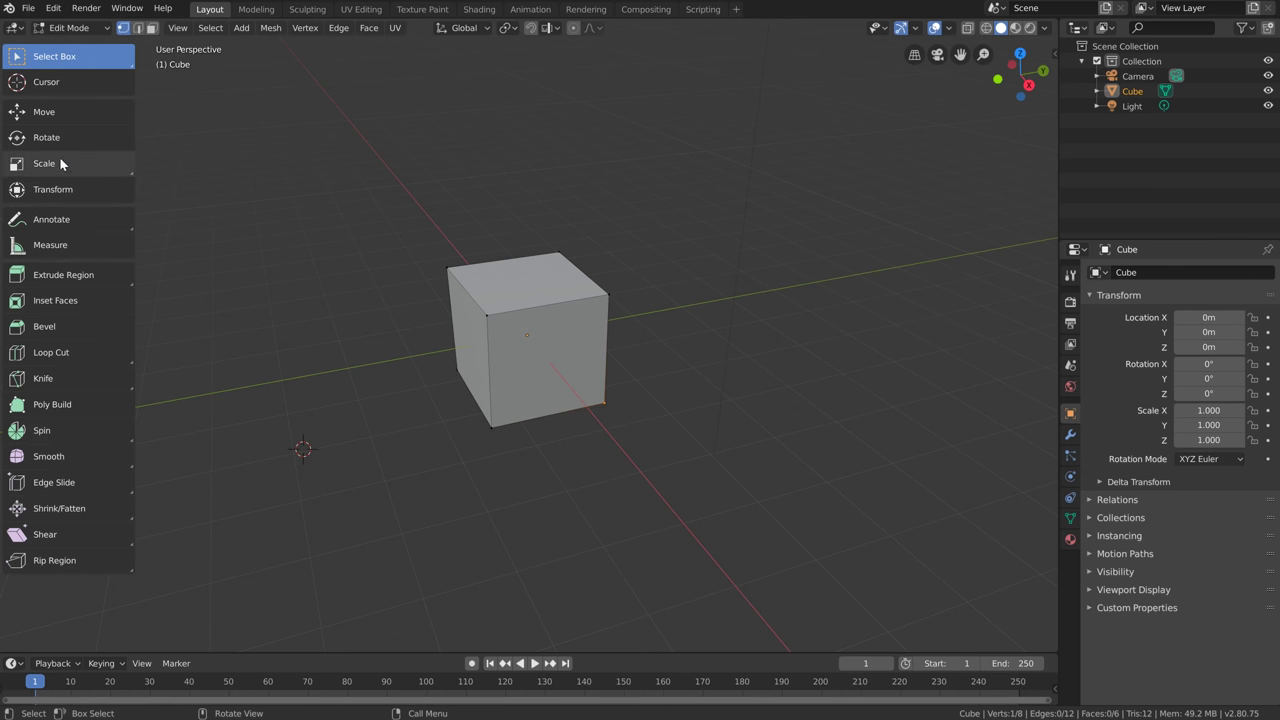
left_click(55, 113)
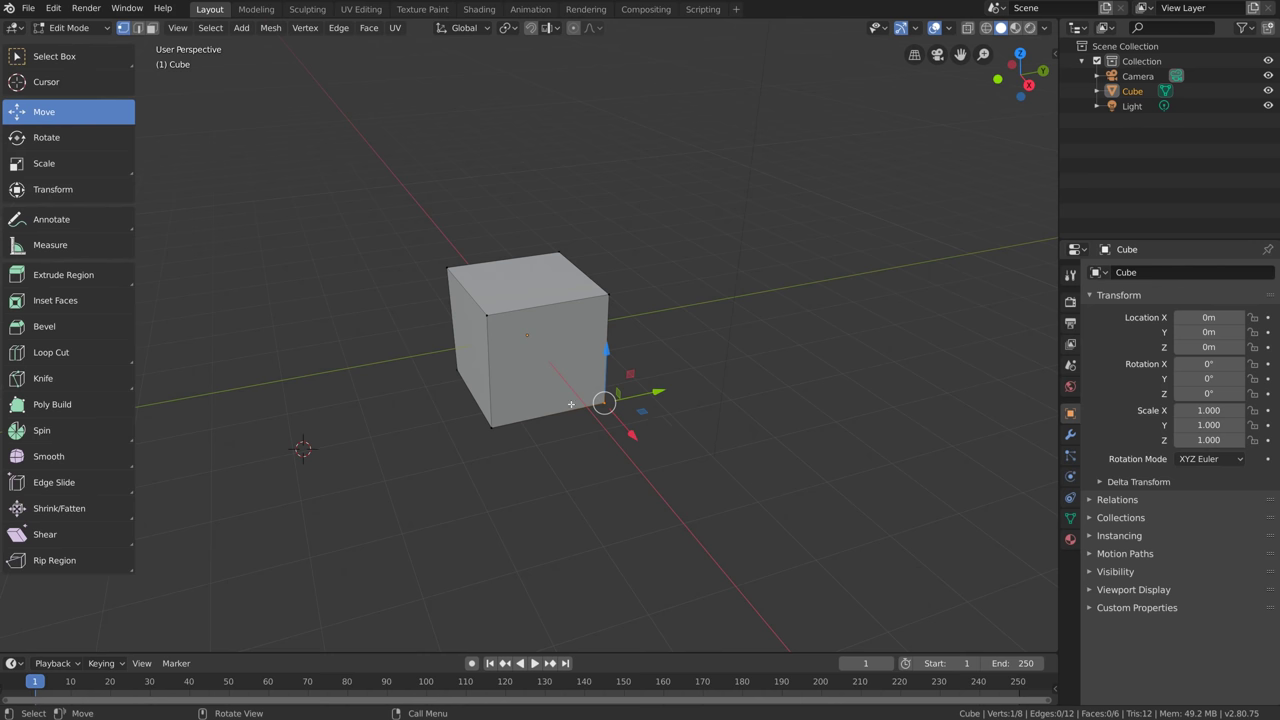
left_click(57, 59)
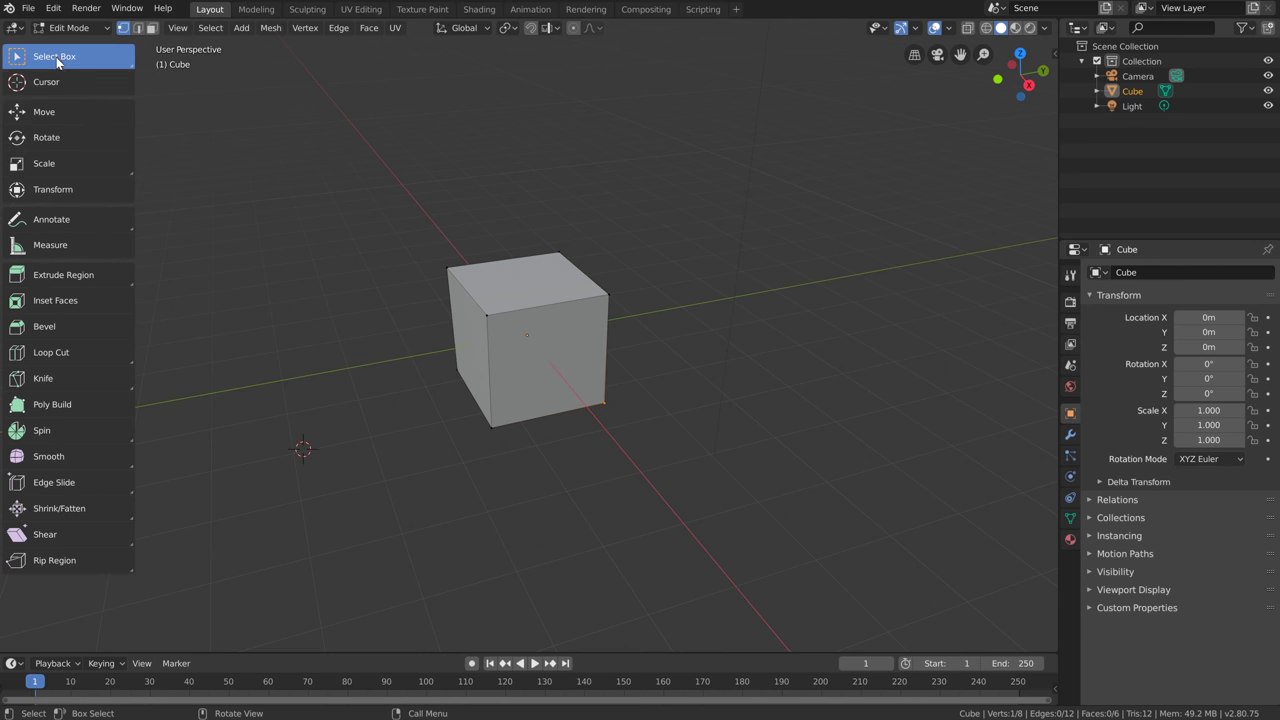
Enable the Move object gizmo and box-select the two vertices of the cube's lower left edge
left_click(915, 29)
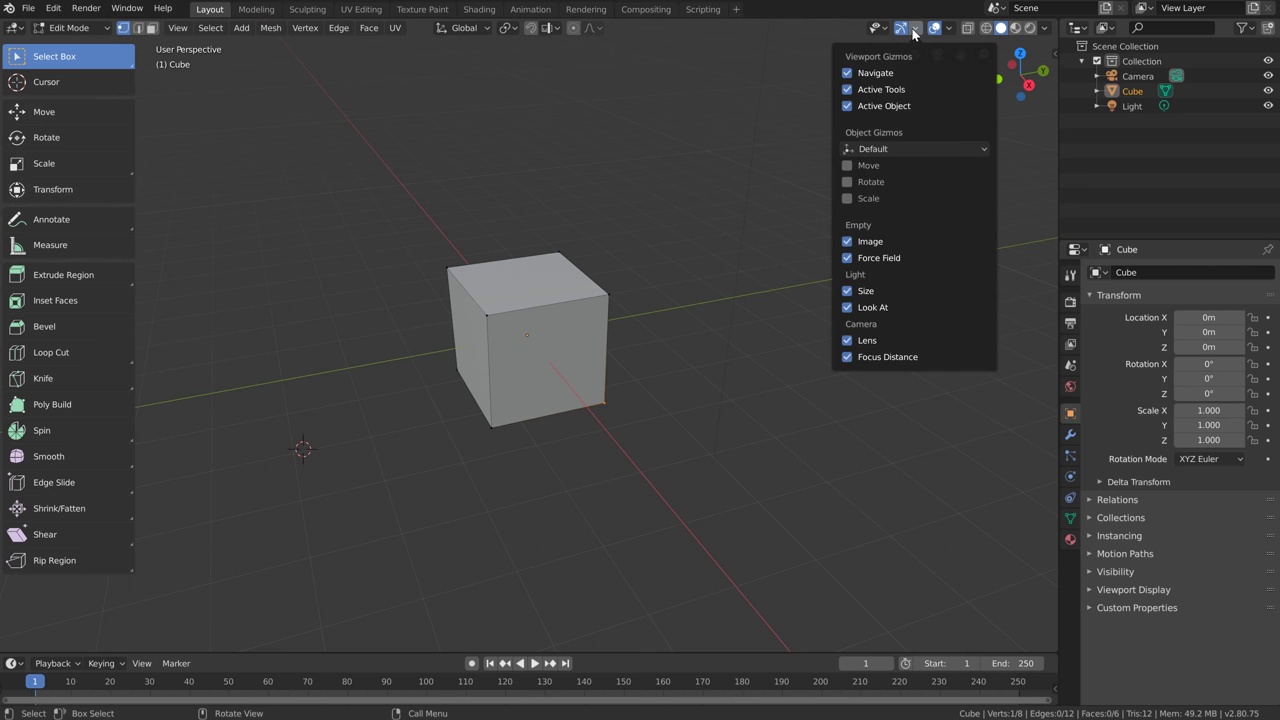
left_click(847, 166)
left_click_drag(512, 352, 440, 260)
left_click_drag(620, 445, 480, 285, "shift")
left_click_drag(515, 491, 399, 324)
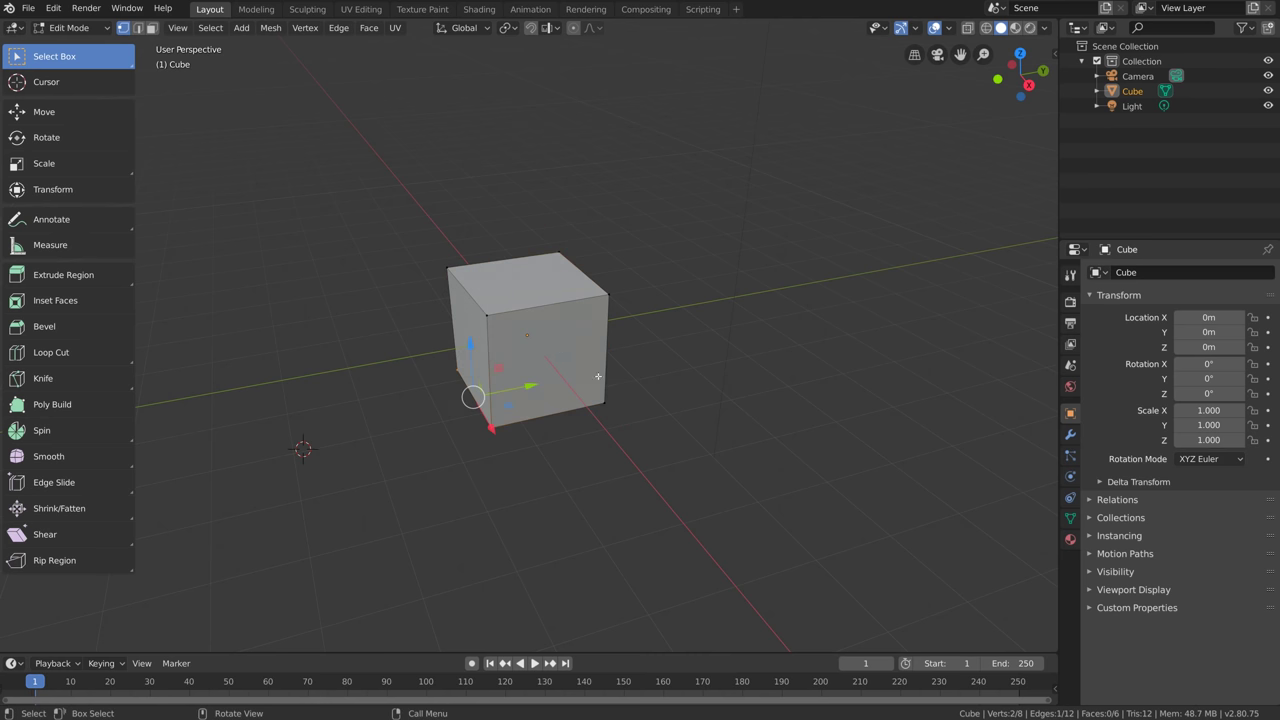
Check the Move object gizmo option and switch to the Rotate tool to view its gizmo on the selected edge
left_click(915, 28)
left_click(846, 166)
left_click(60, 138)
middle_click_drag(480, 380, 510, 395)
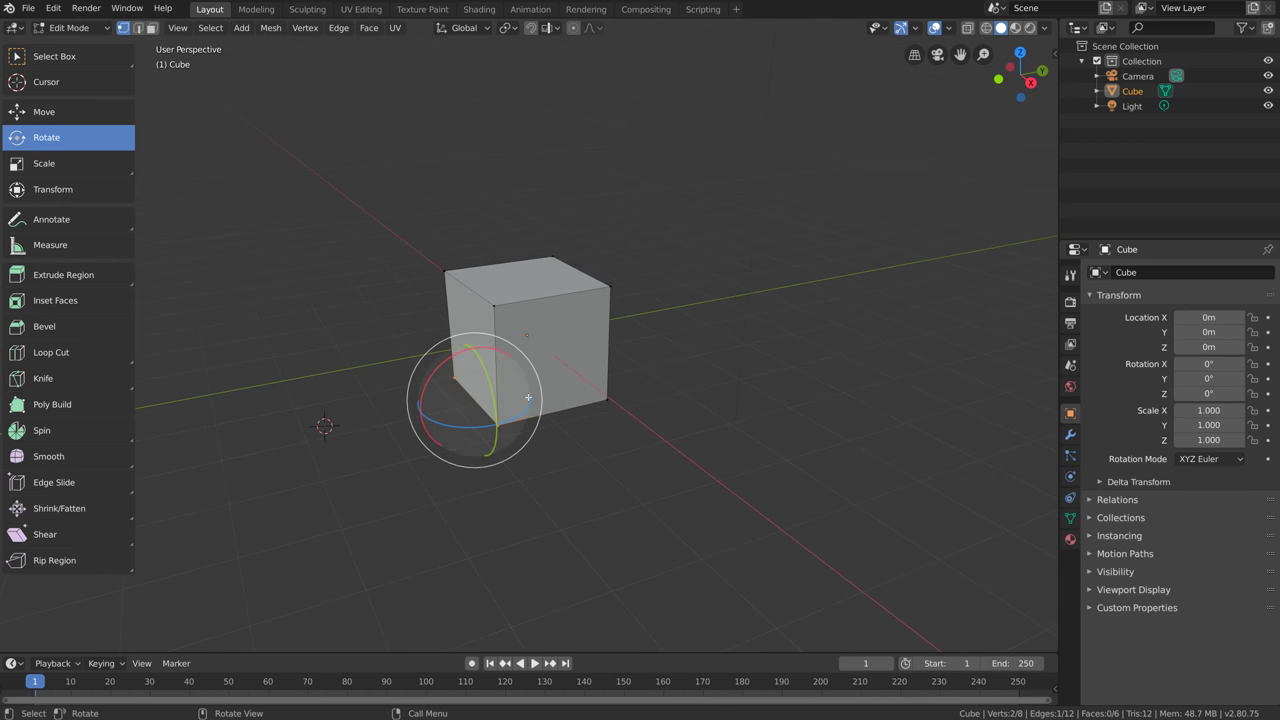
Return to the Select Box tool and turn off the Move object gizmo
left_click(916, 28)
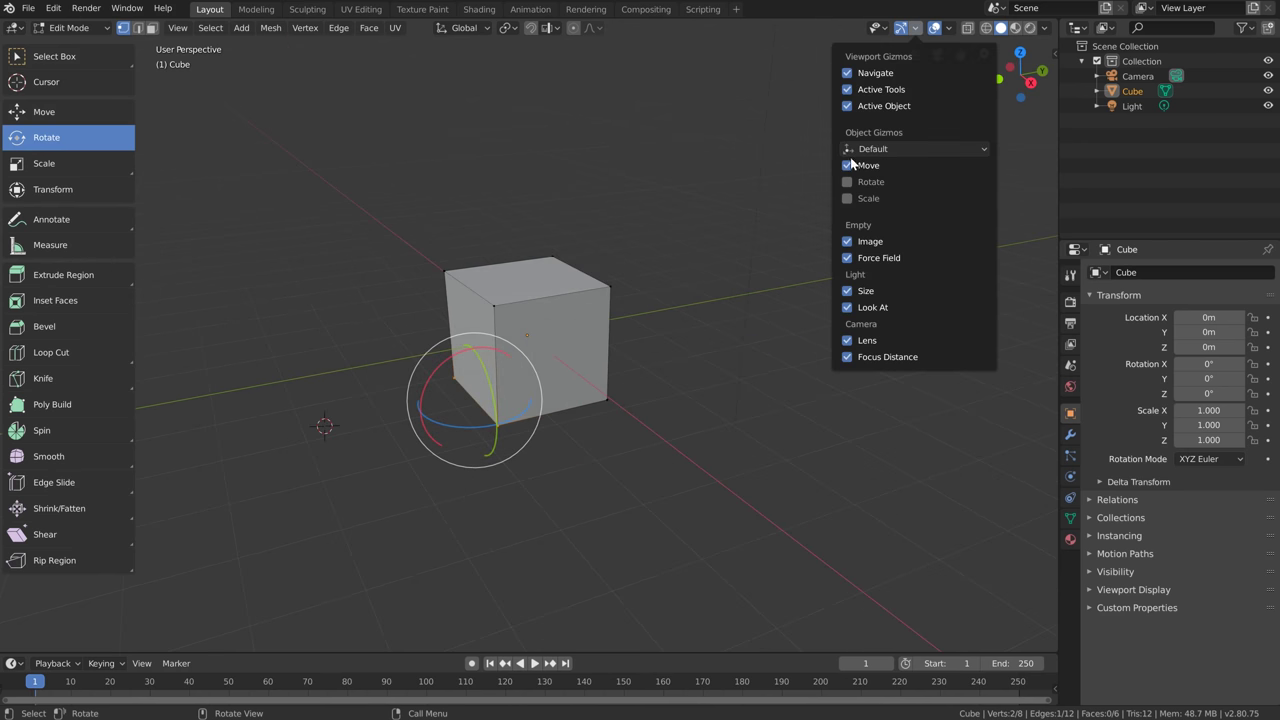
left_click(62, 58)
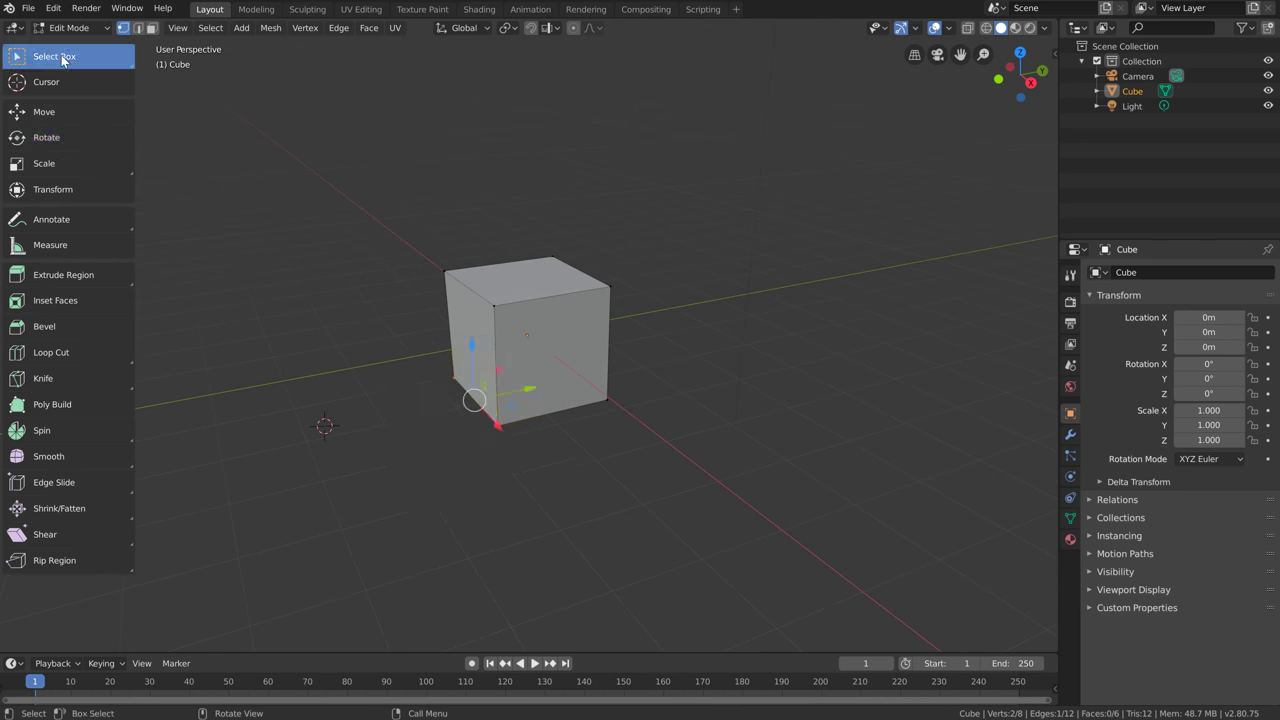
left_click(917, 30)
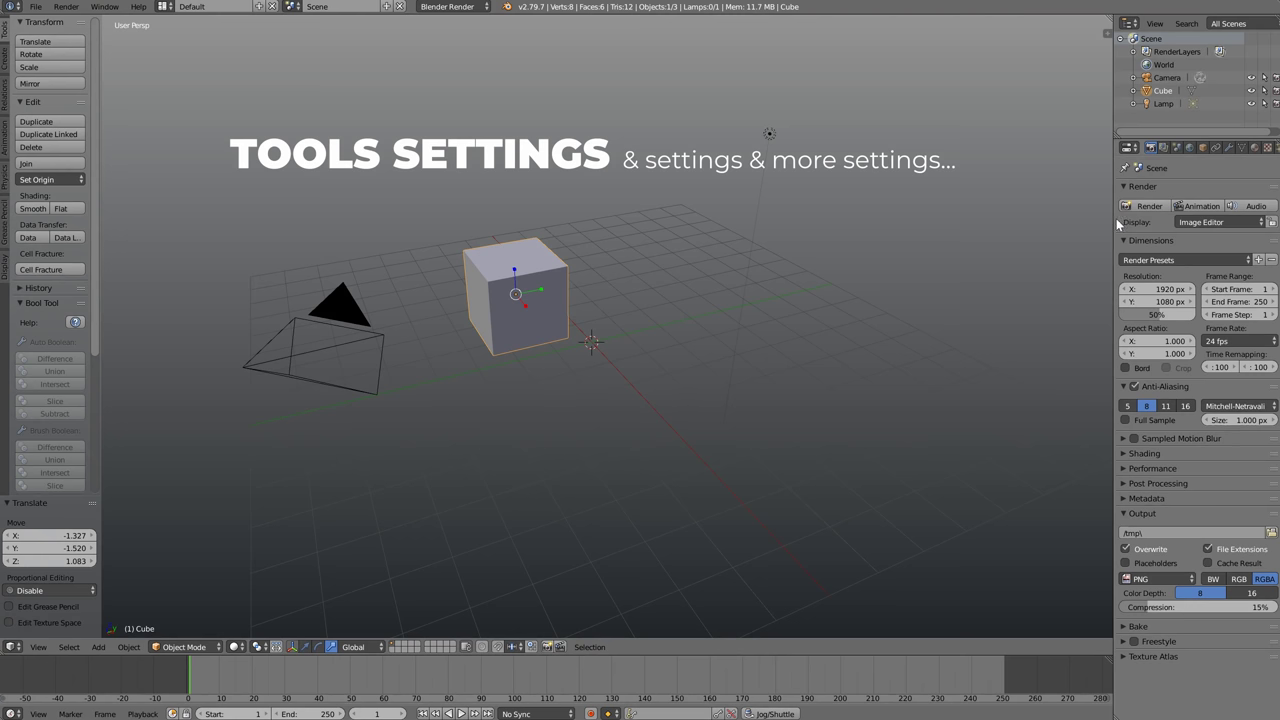
Switch to Blender 2.79, widen the Properties editor, and examine the 3D view's sidebar settings and the Object properties
left_click_drag(1114, 218, 1041, 218)
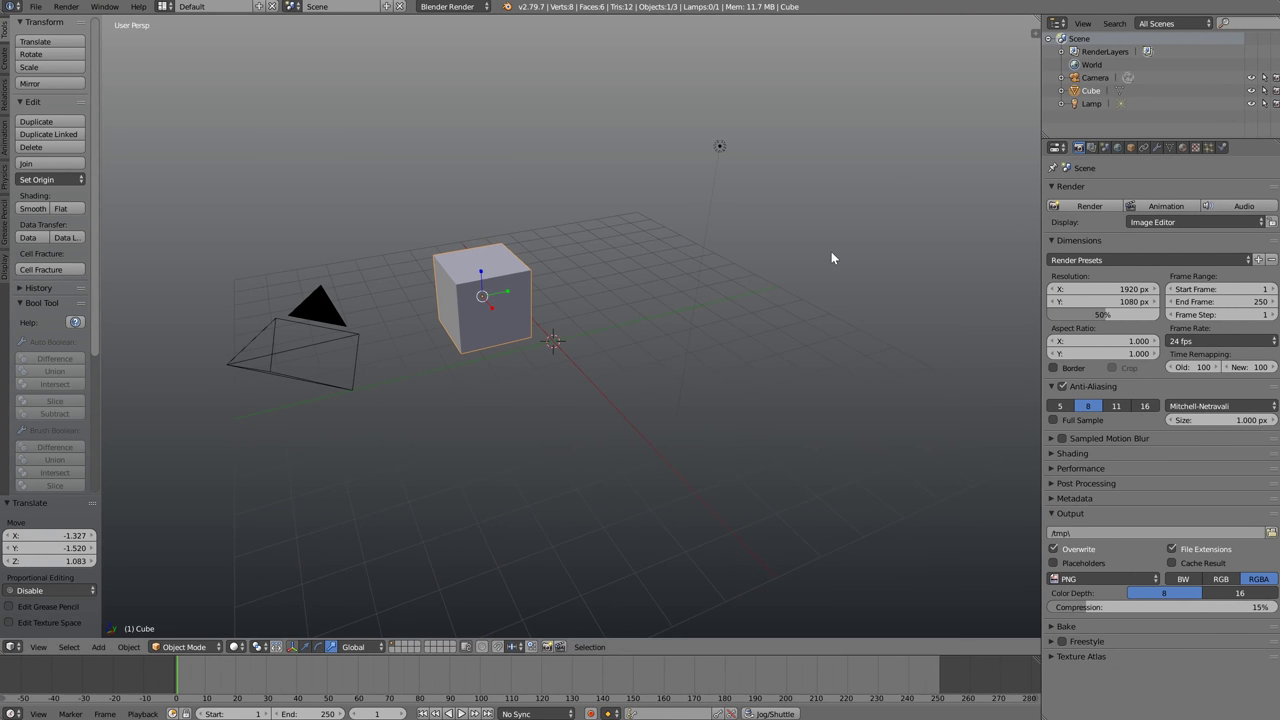
key("n")
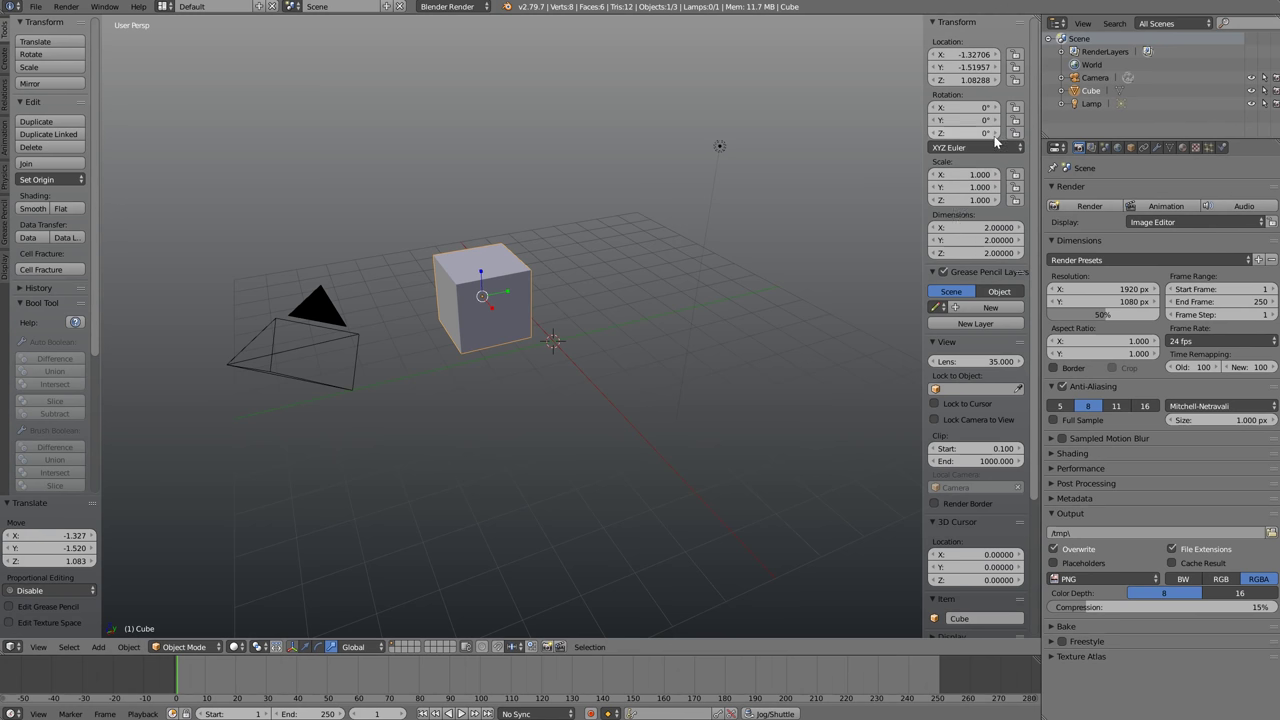
scroll(984, 276, "down", 3)
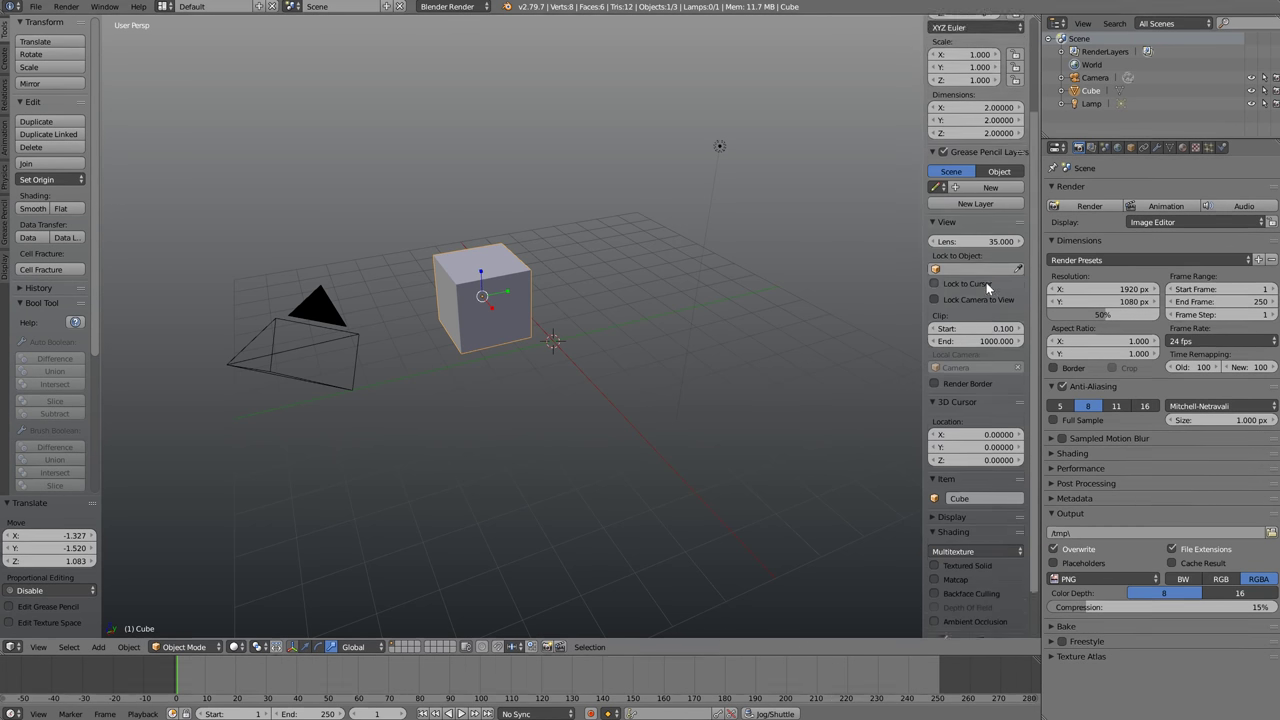
scroll(986, 282, "down", 2)
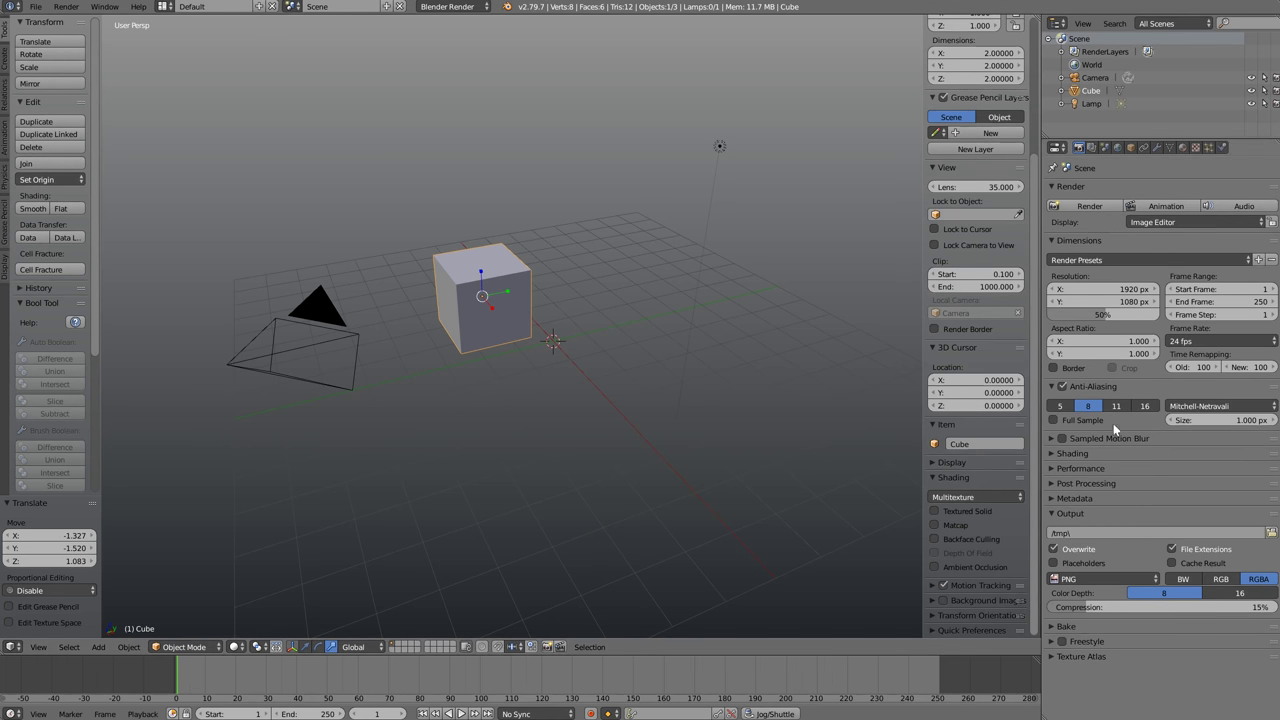
left_click(1131, 147)
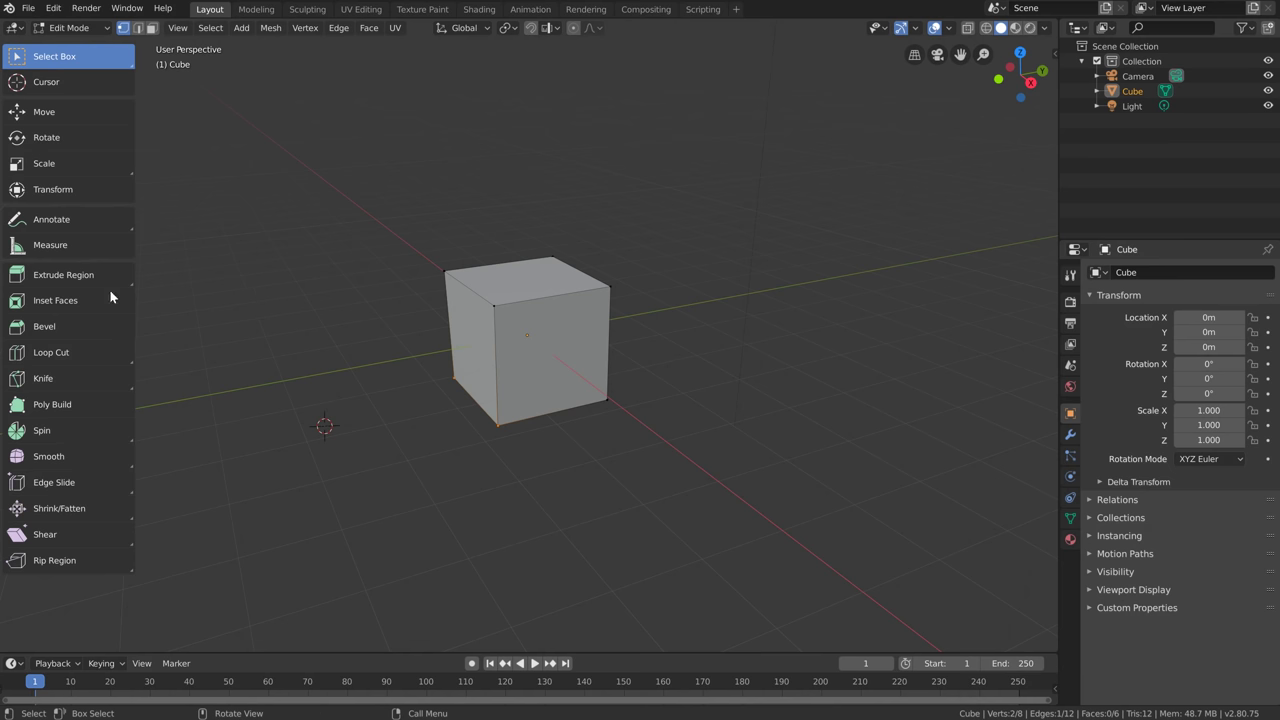
Switch back to Blender 2.80, show the viewport sidebar and look at its View and Item settings
key("n")
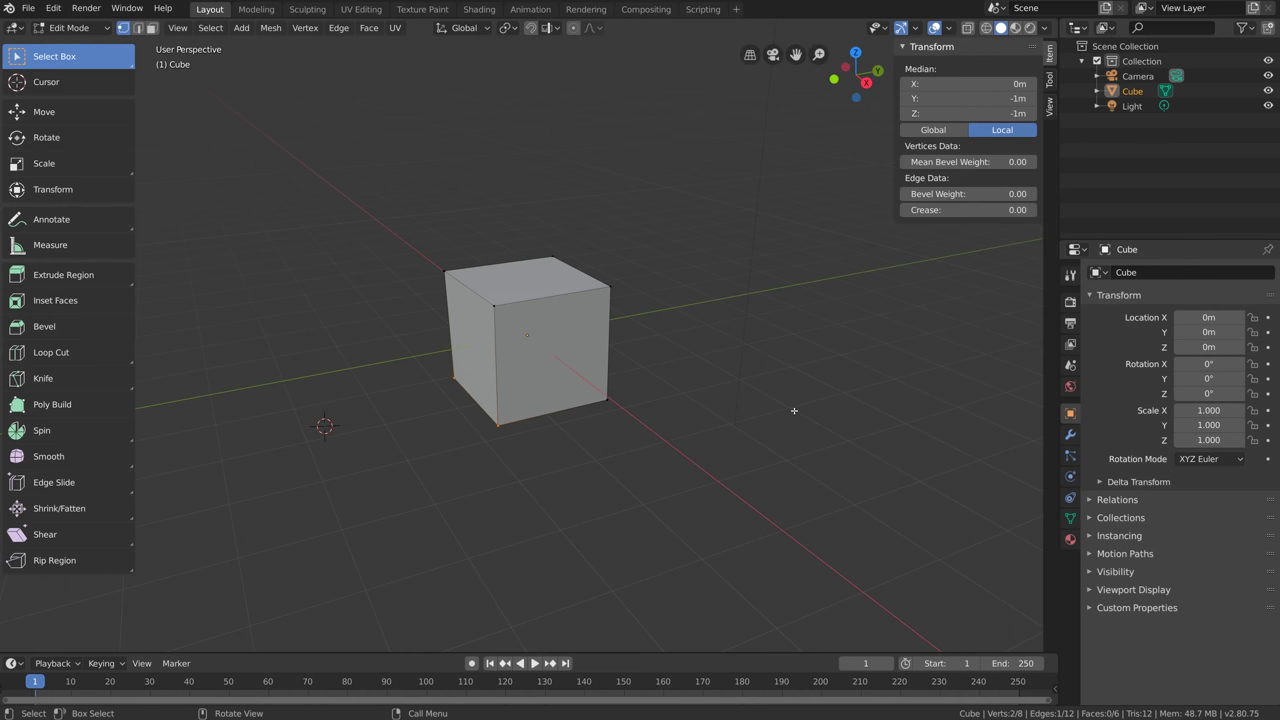
left_click(1050, 106)
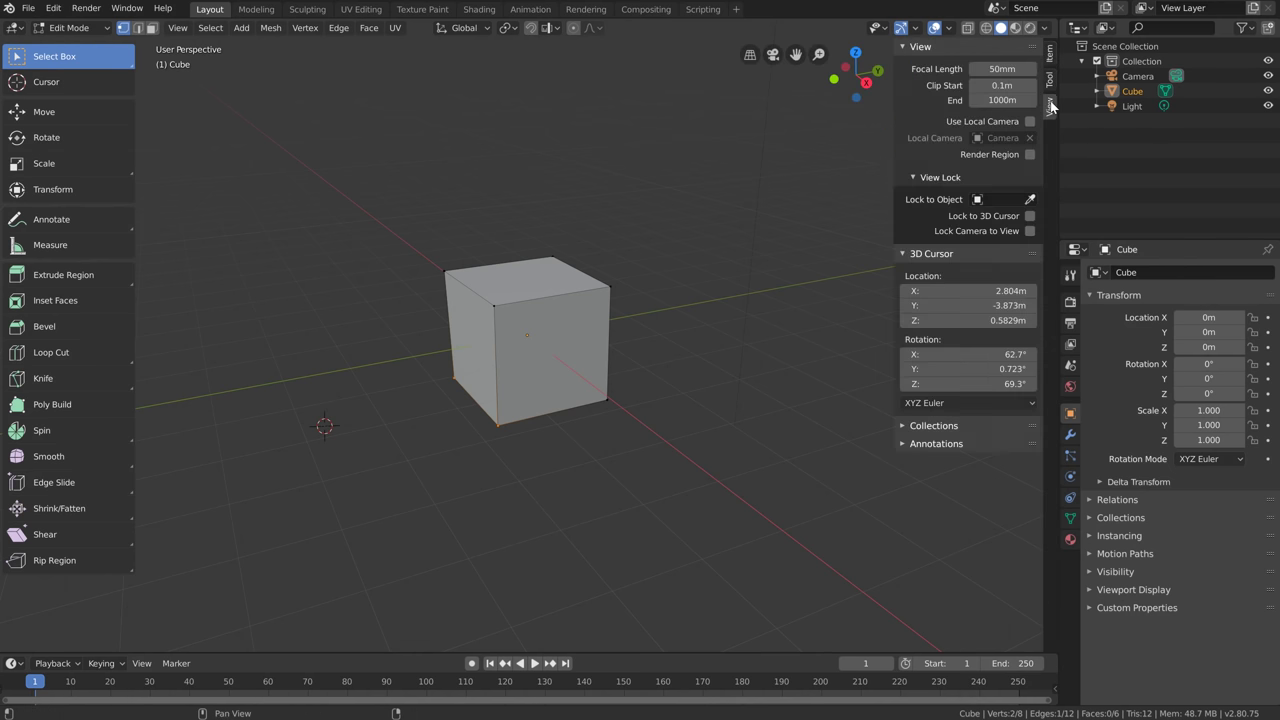
left_click(1050, 54)
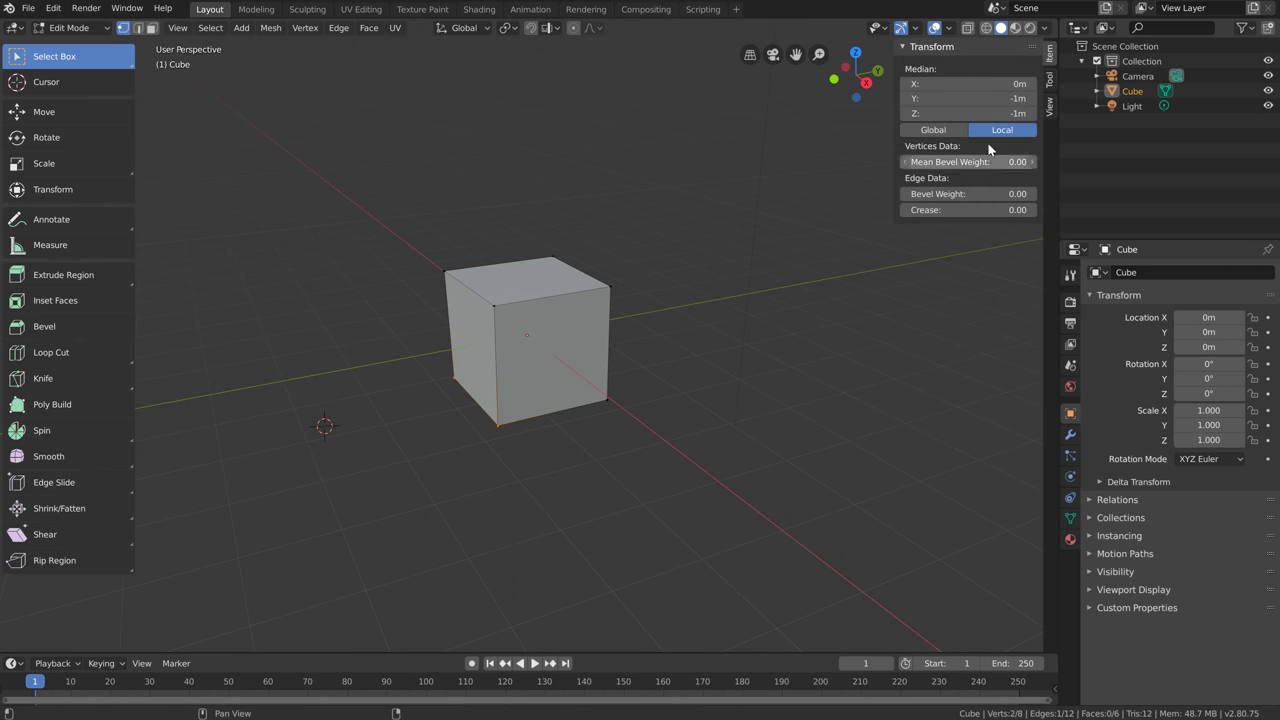
Activate the Bevel tool and show its settings in both the Properties editor, with Options expanded, and the viewport sidebar
left_click(1071, 277)
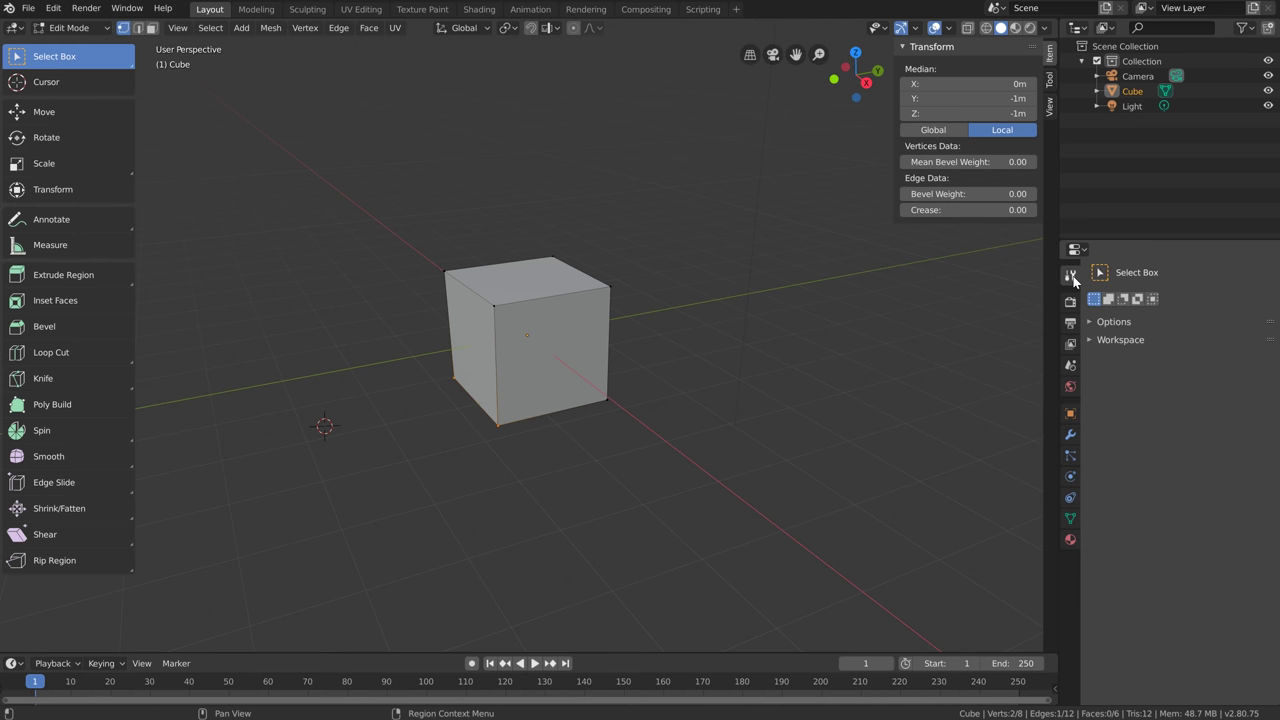
left_click(1118, 322)
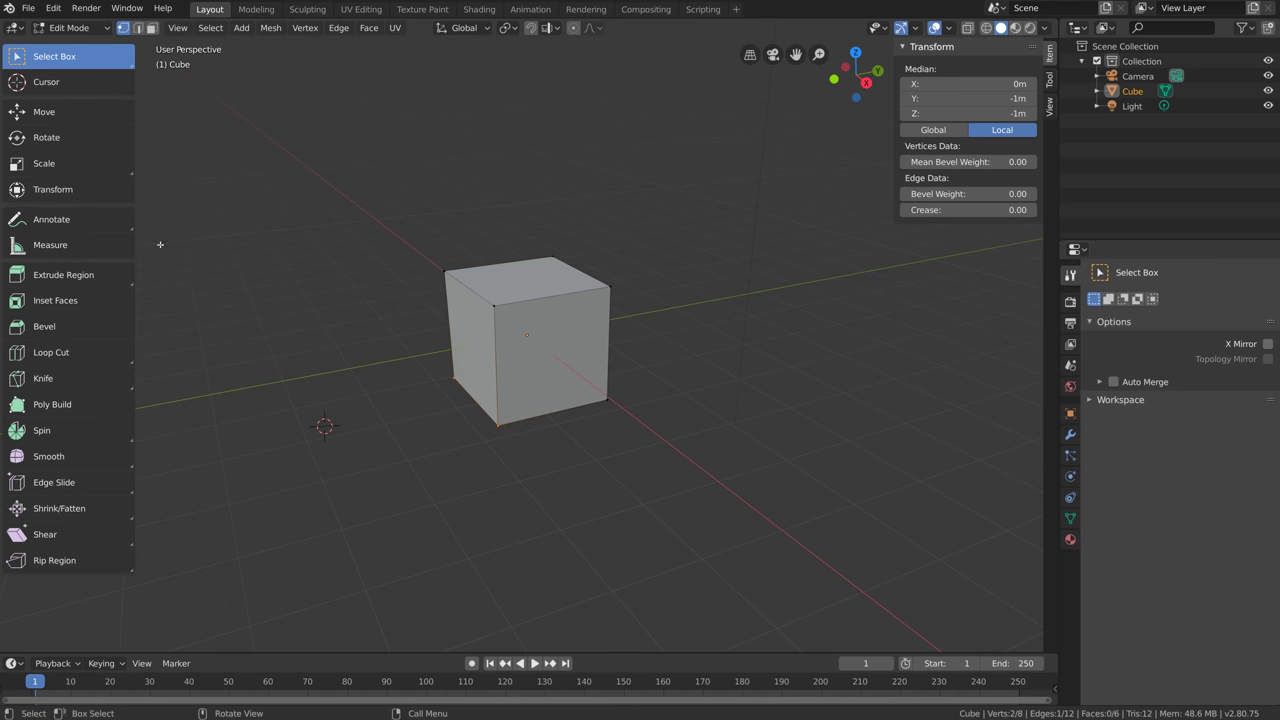
left_click(51, 329)
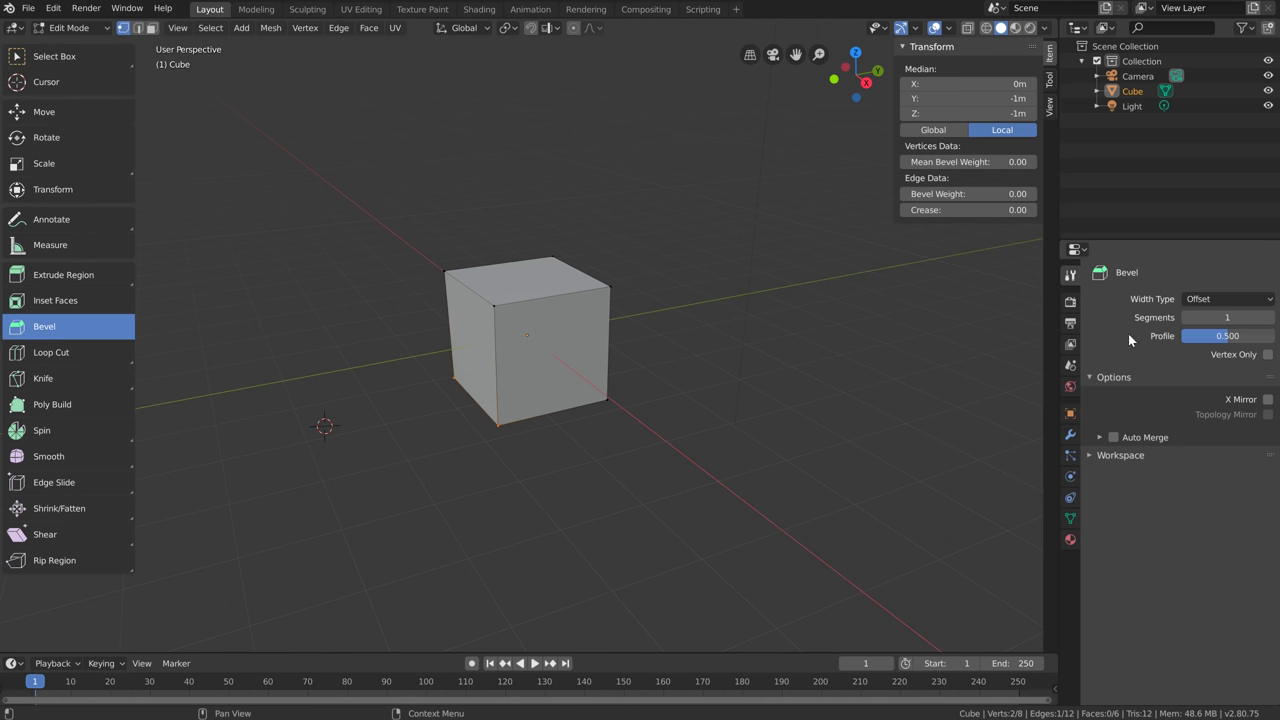
left_click(1050, 84)
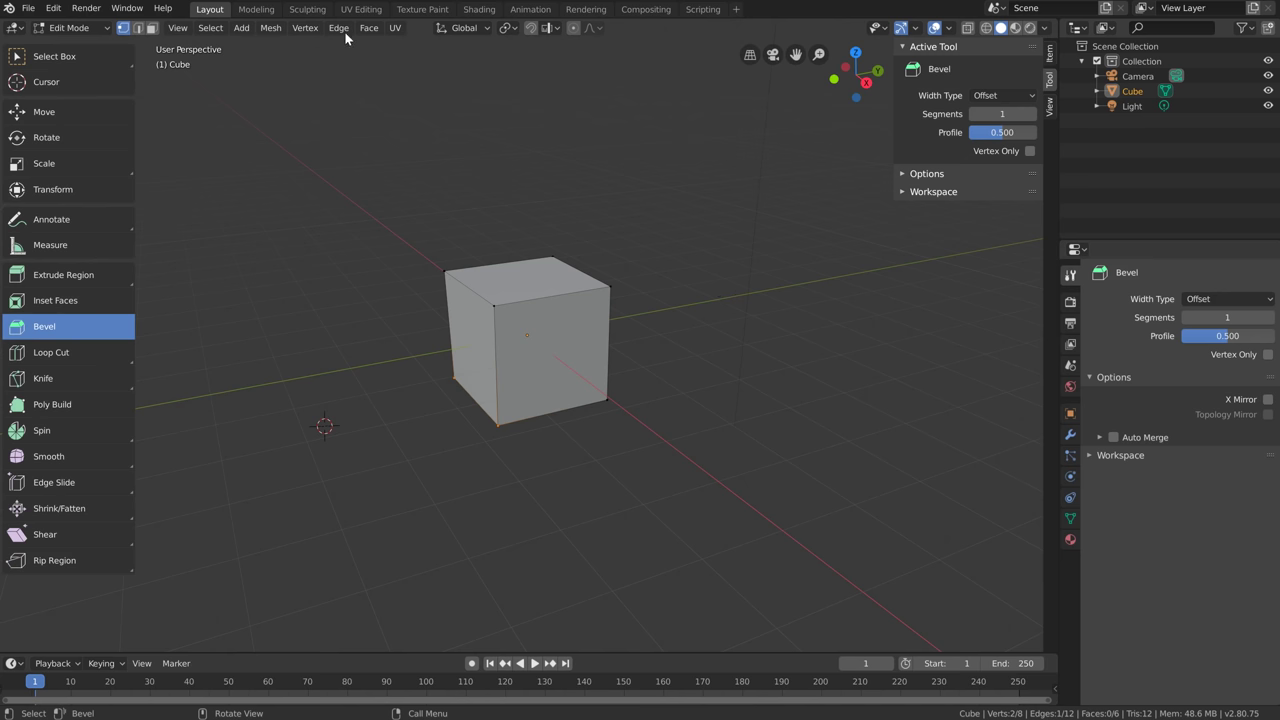
Show the tool settings in the 3D viewport's header
right_click(307, 29)
mouse_move(272, 58)
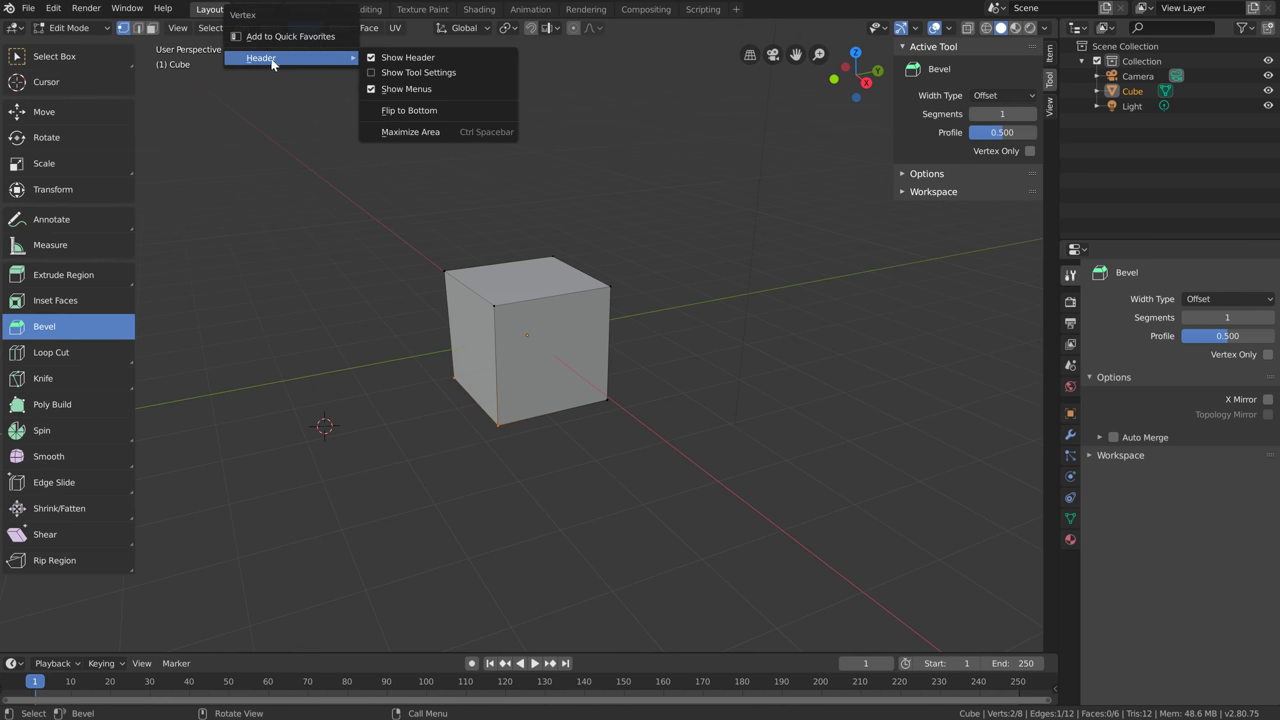
left_click(416, 73)
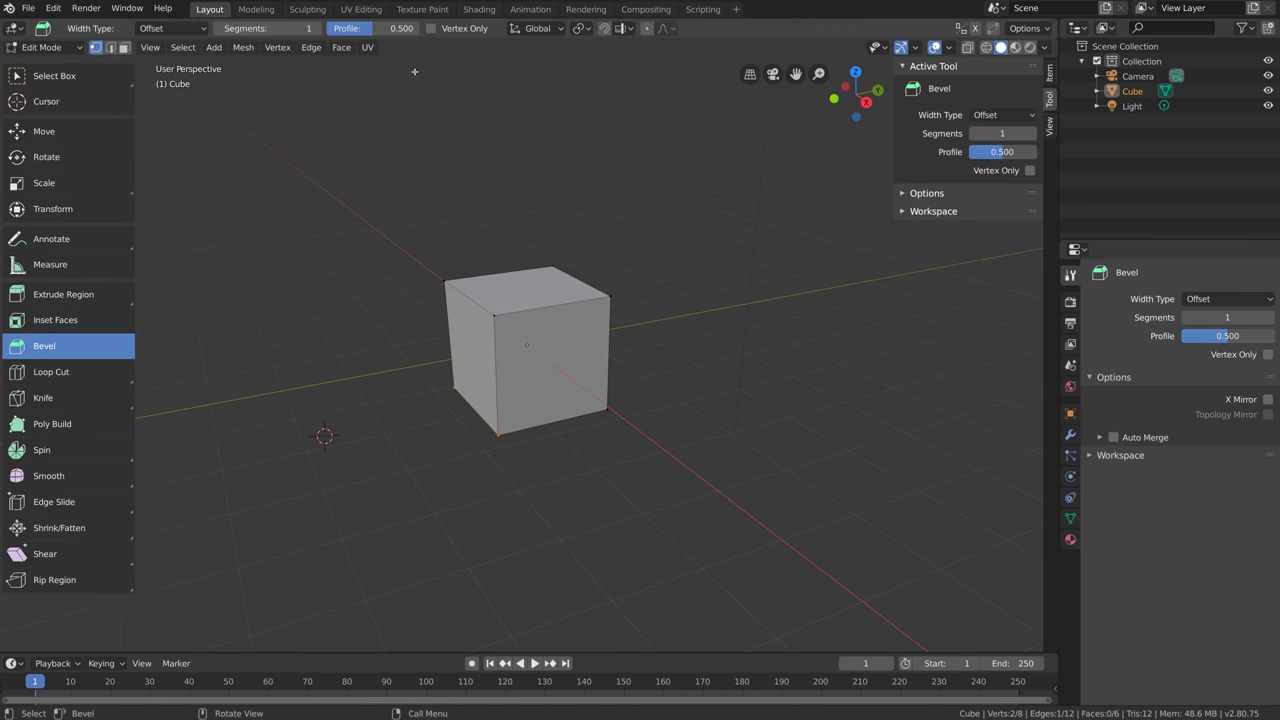
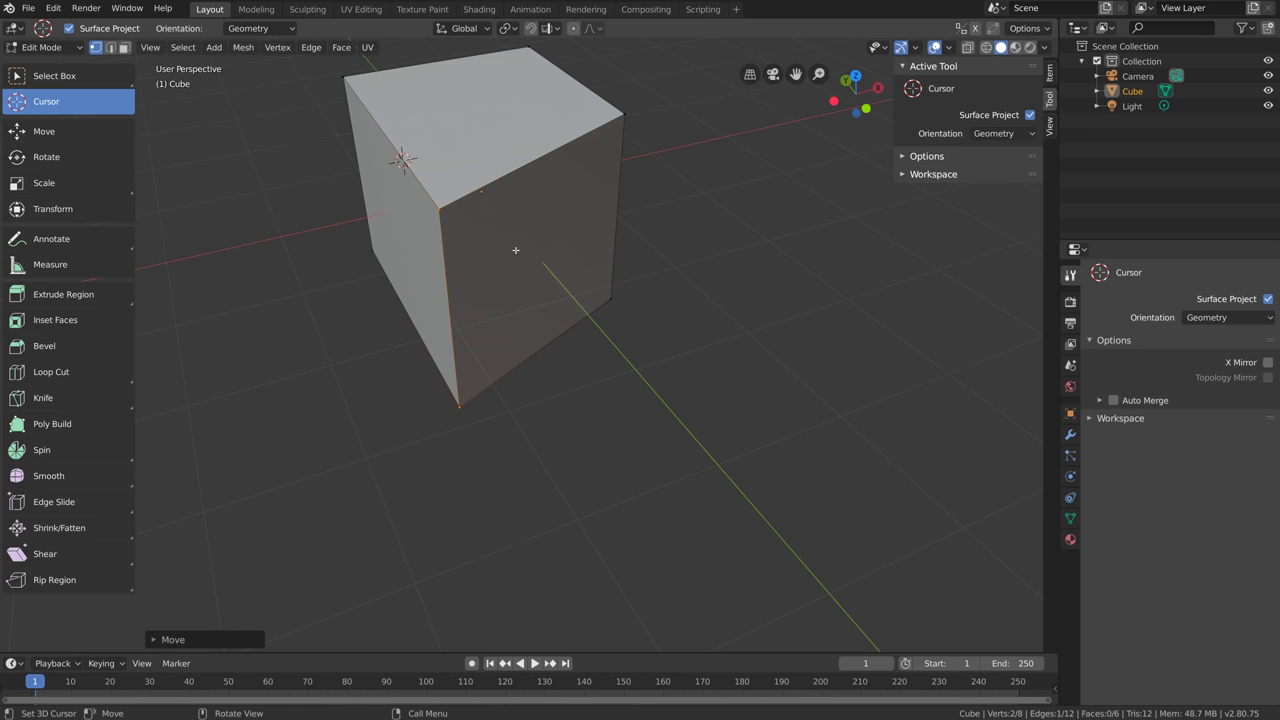
Place the 3D cursor on the cube's side face and activate the Move tool with the transform orientation set to Cursor
left_click(534, 244)
middle_click_drag(560, 290, 470, 290)
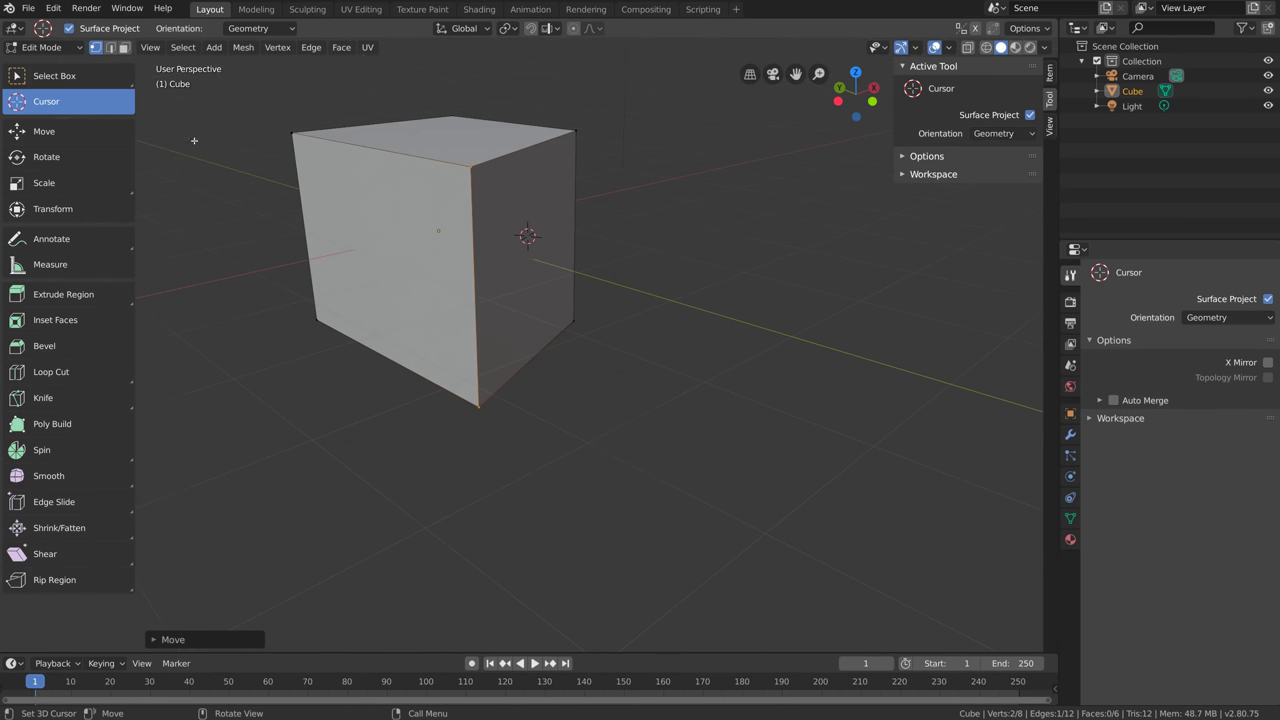
left_click(91, 128)
left_click(477, 28)
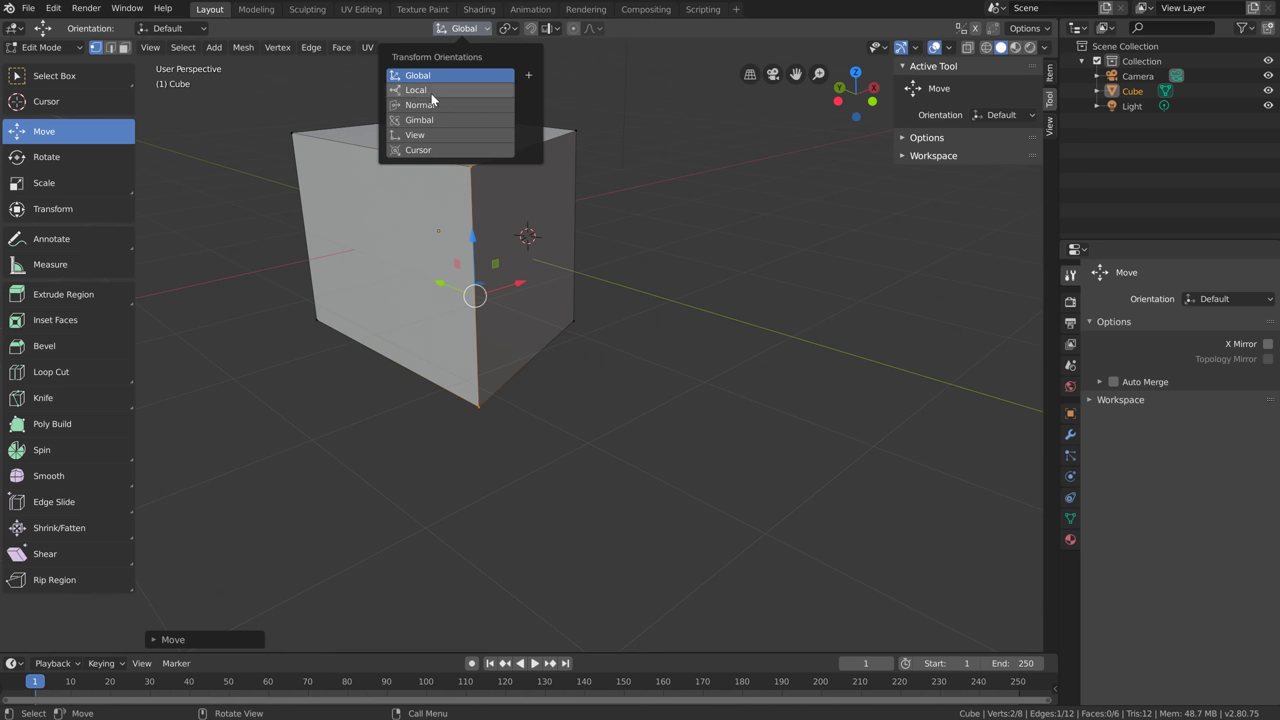
left_click(436, 150)
middle_click_drag(540, 270, 546, 413)
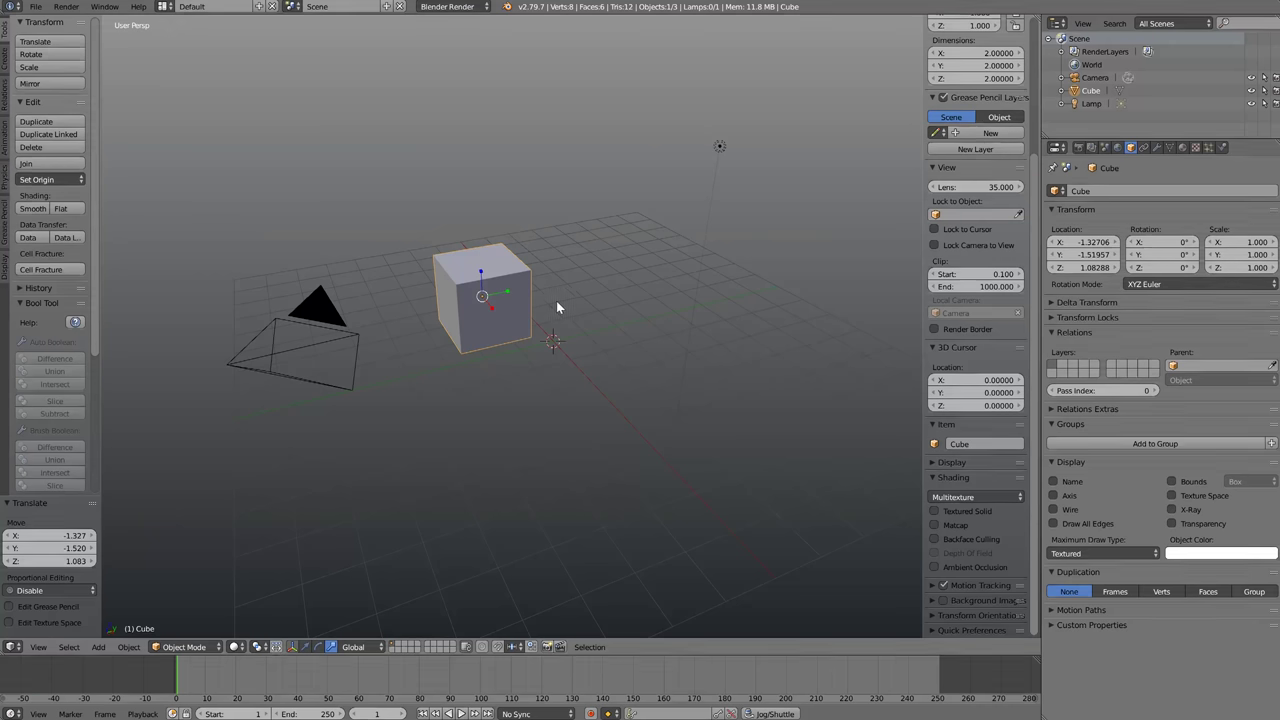
Switch to Blender 2.79 and reposition the 3D cursor near the cube
left_click(605, 327)
left_click(574, 323)
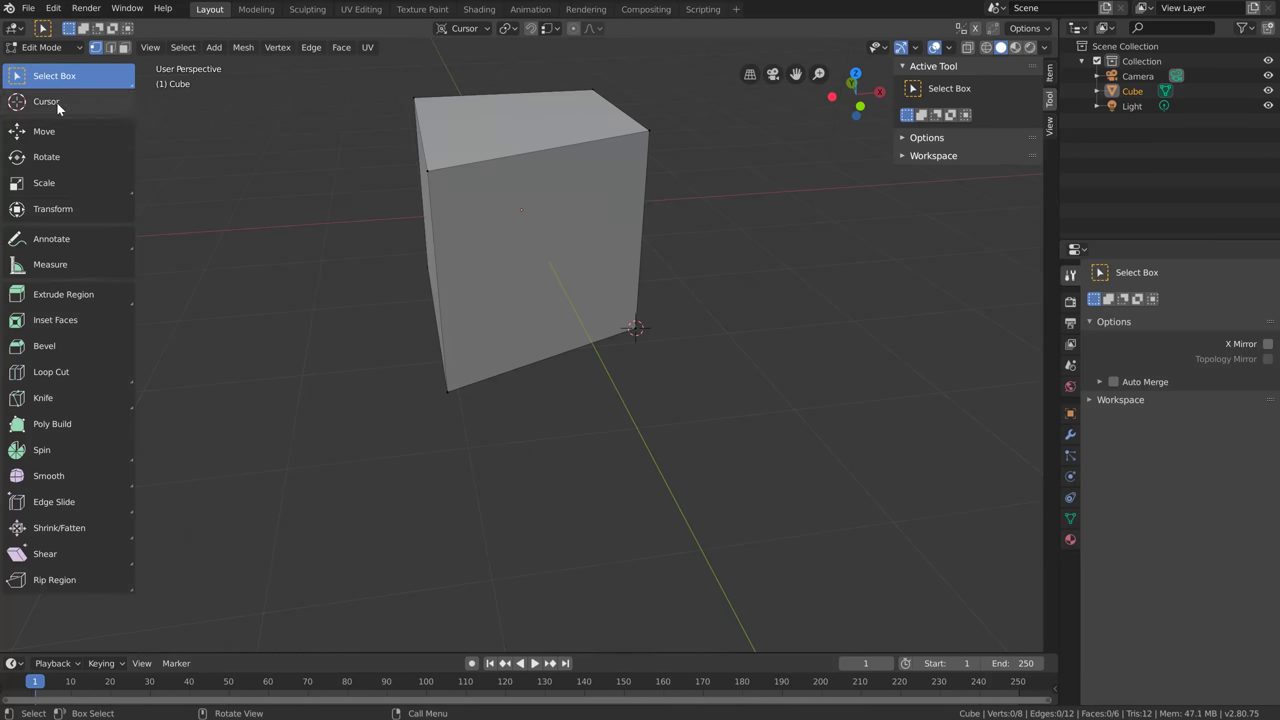
Switch back to Blender 2.80, move the 3D cursor off the cube with the Cursor tool, and return it to the front face using Select Box
left_click(50, 103)
left_click_drag(573, 278, 699, 254)
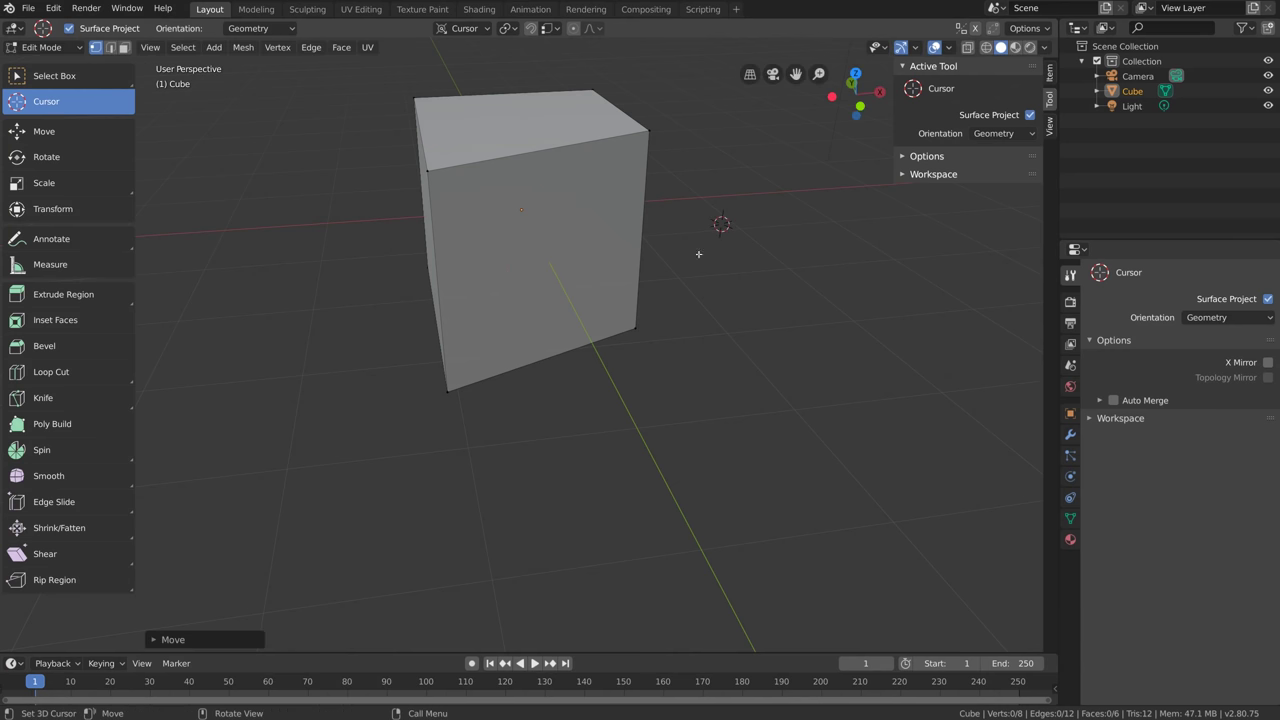
left_click(73, 84)
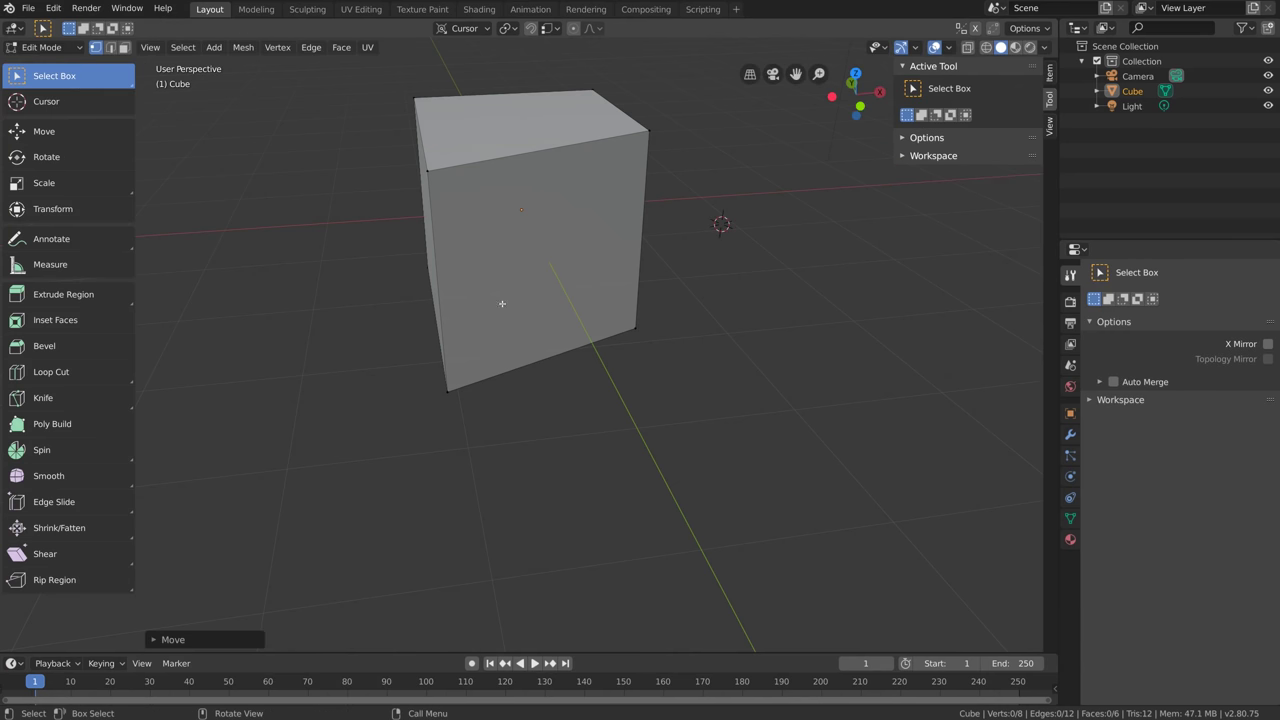
right_click_drag(486, 286, 568, 258, "shift")
Show the snapping options with Vertex as the snap element and snap the 3D cursor to the front face's lower right corner
left_click(554, 29)
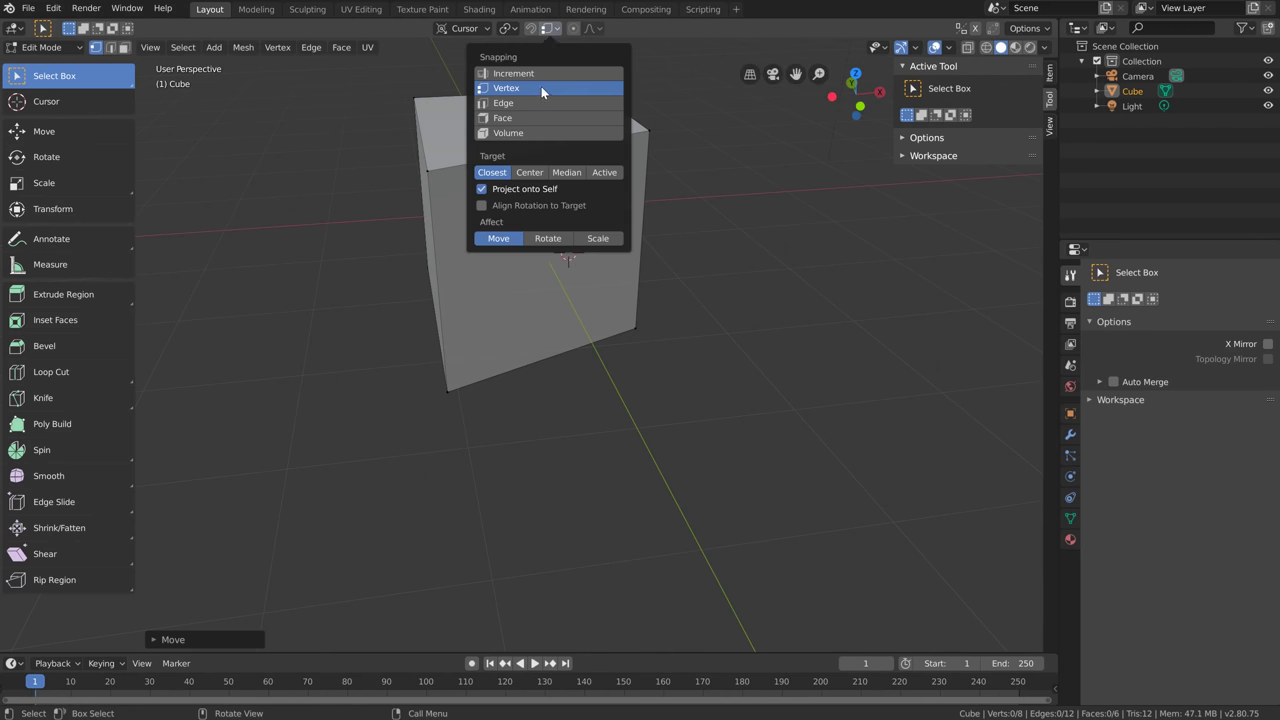
key("shift+Tab")
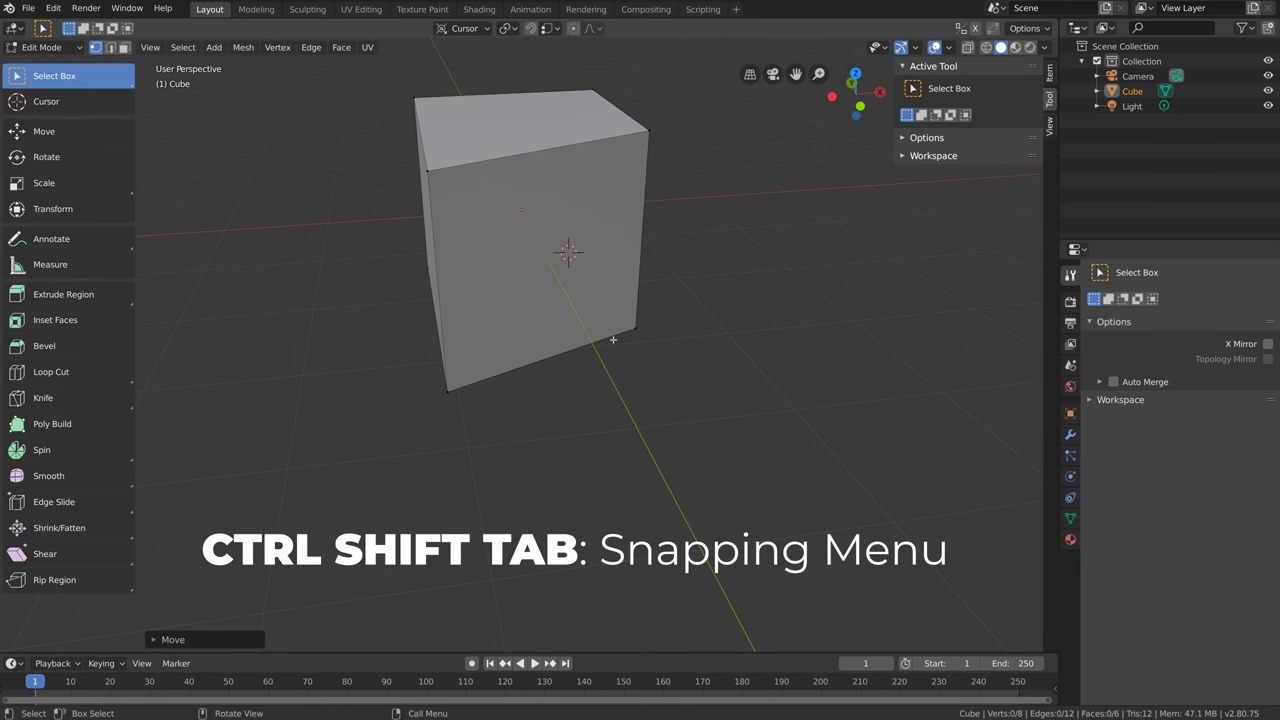
key("ctrl+shift+Tab")
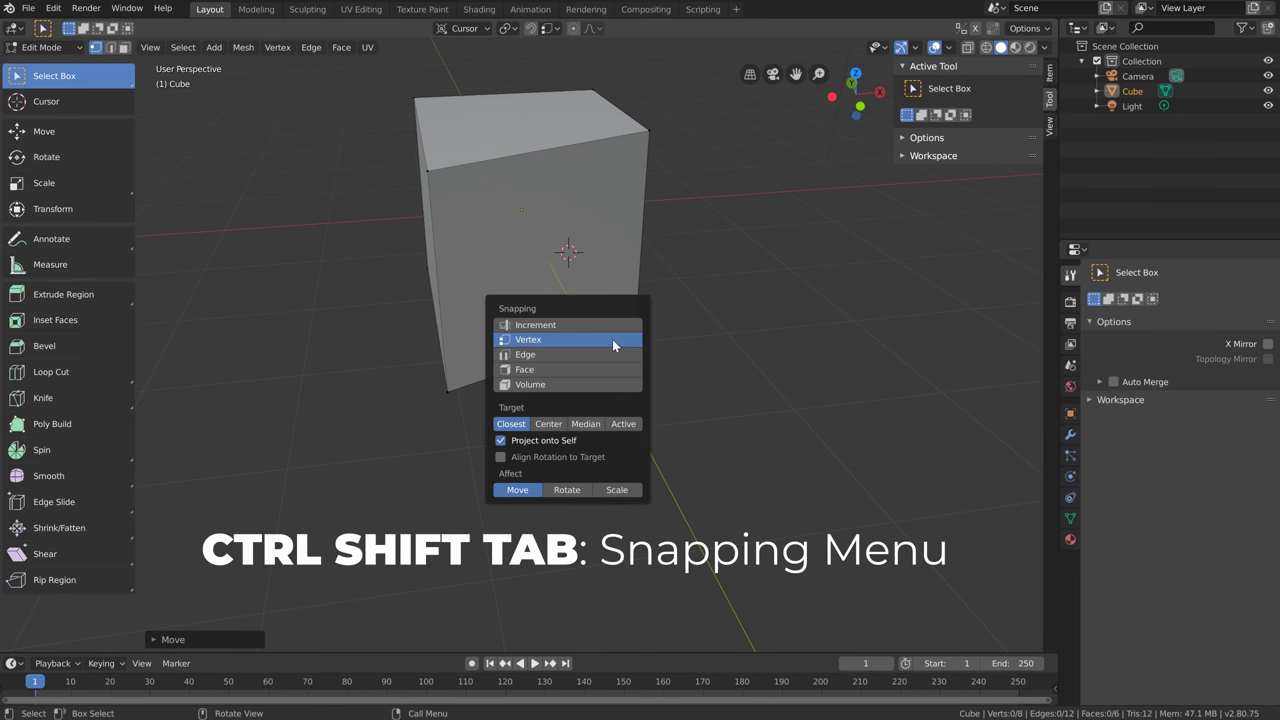
left_click(552, 354)
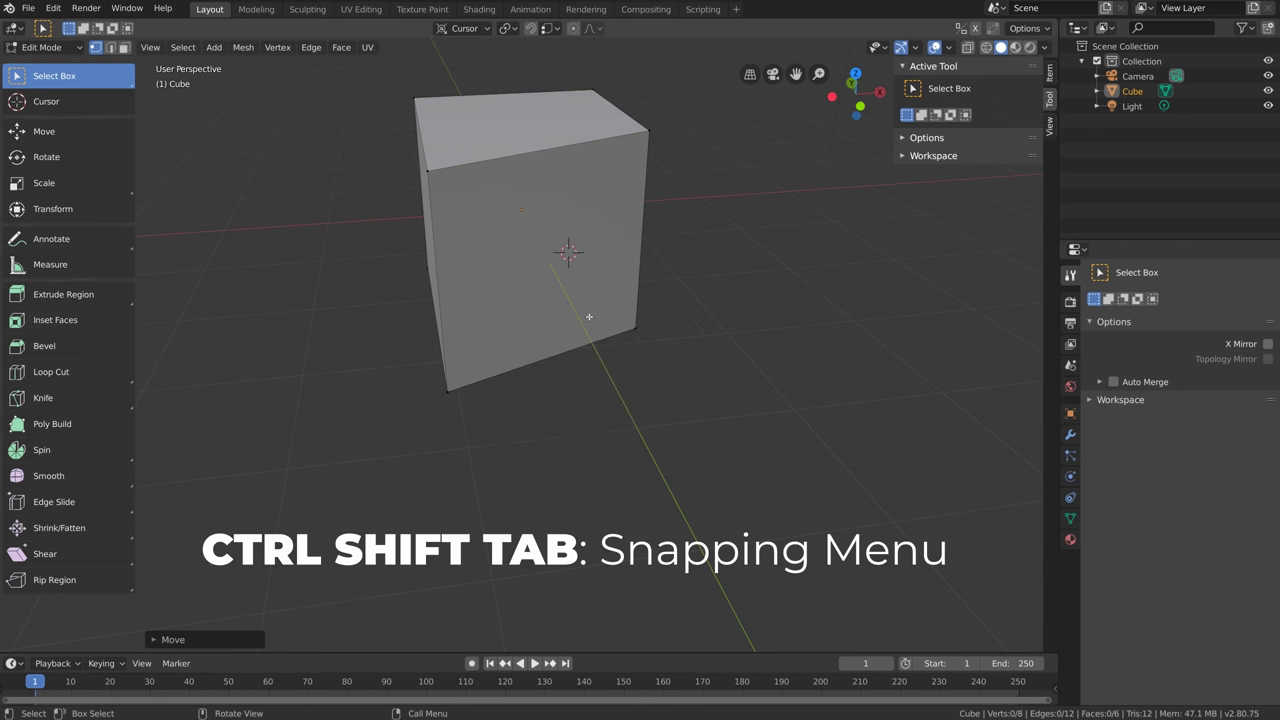
right_click_drag(493, 302, 636, 328, "shift")
In Object Mode, snap the 3D cursor to the cube's nearest bottom corner and set the cube's origin to the 3D cursor
key("Tab")
middle_click_drag(580, 268, 593, 274)
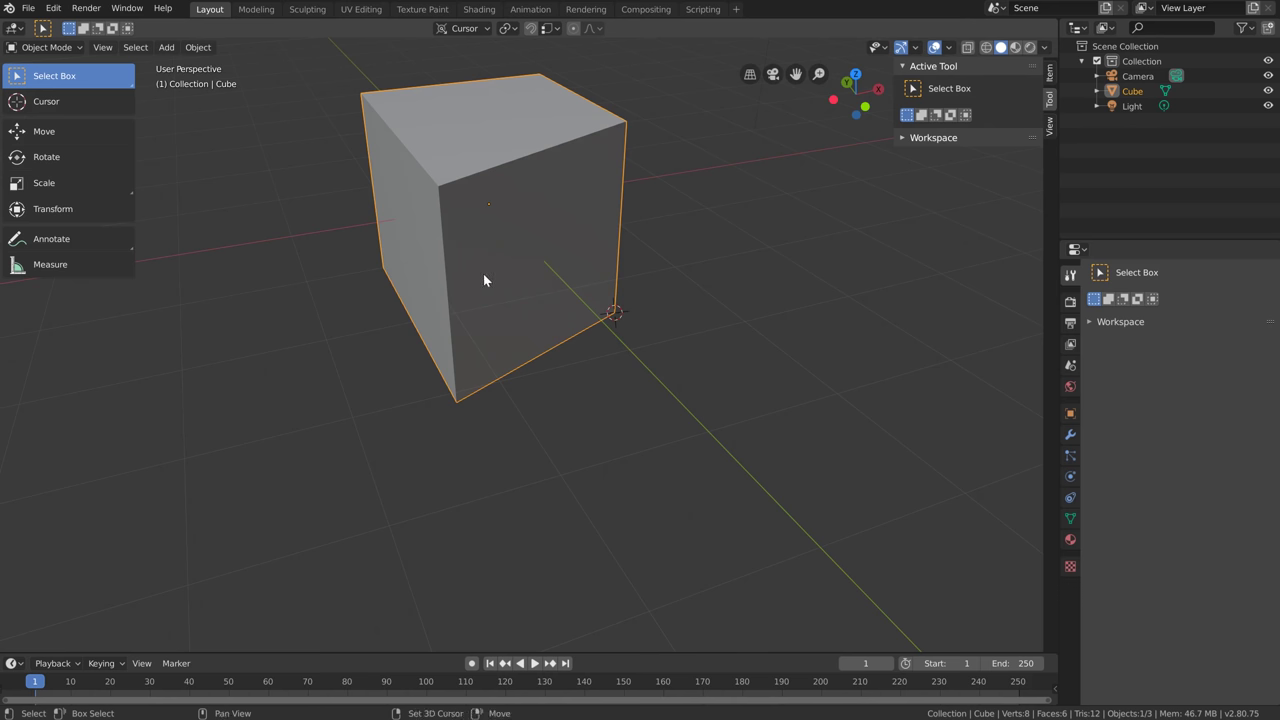
right_click_drag(483, 273, 458, 403, "shift")
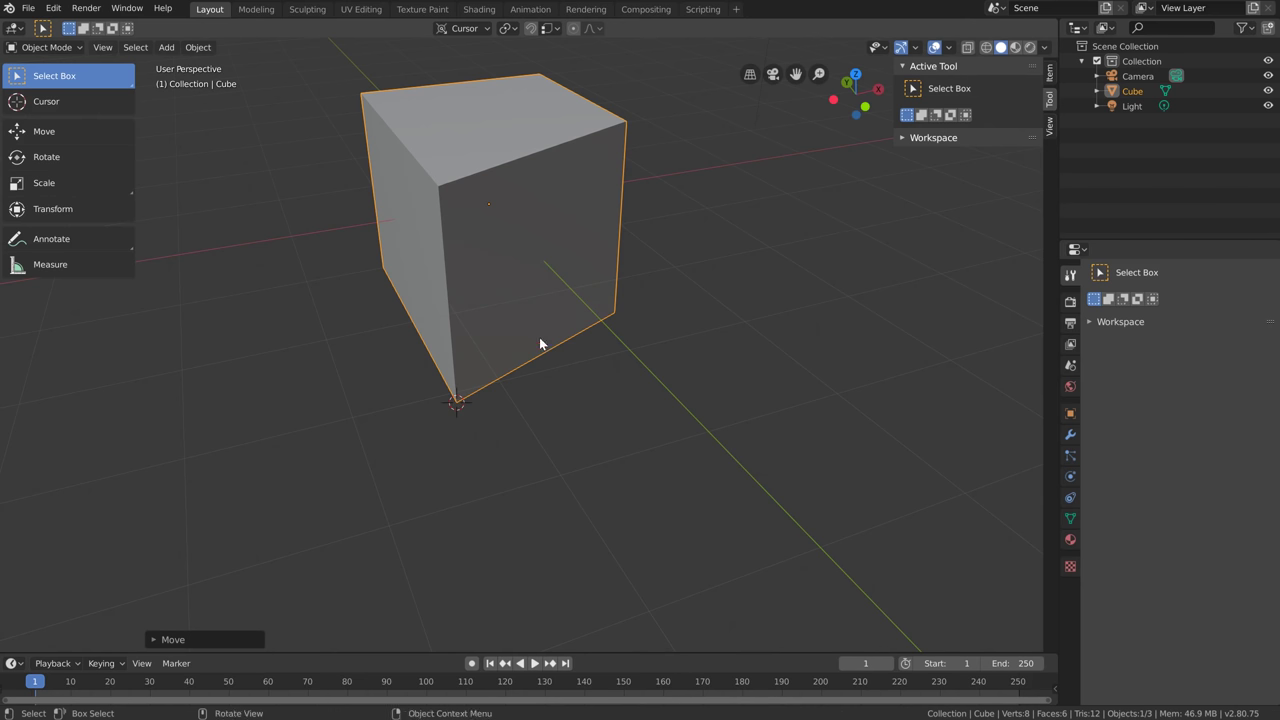
right_click(494, 343)
mouse_move(466, 380)
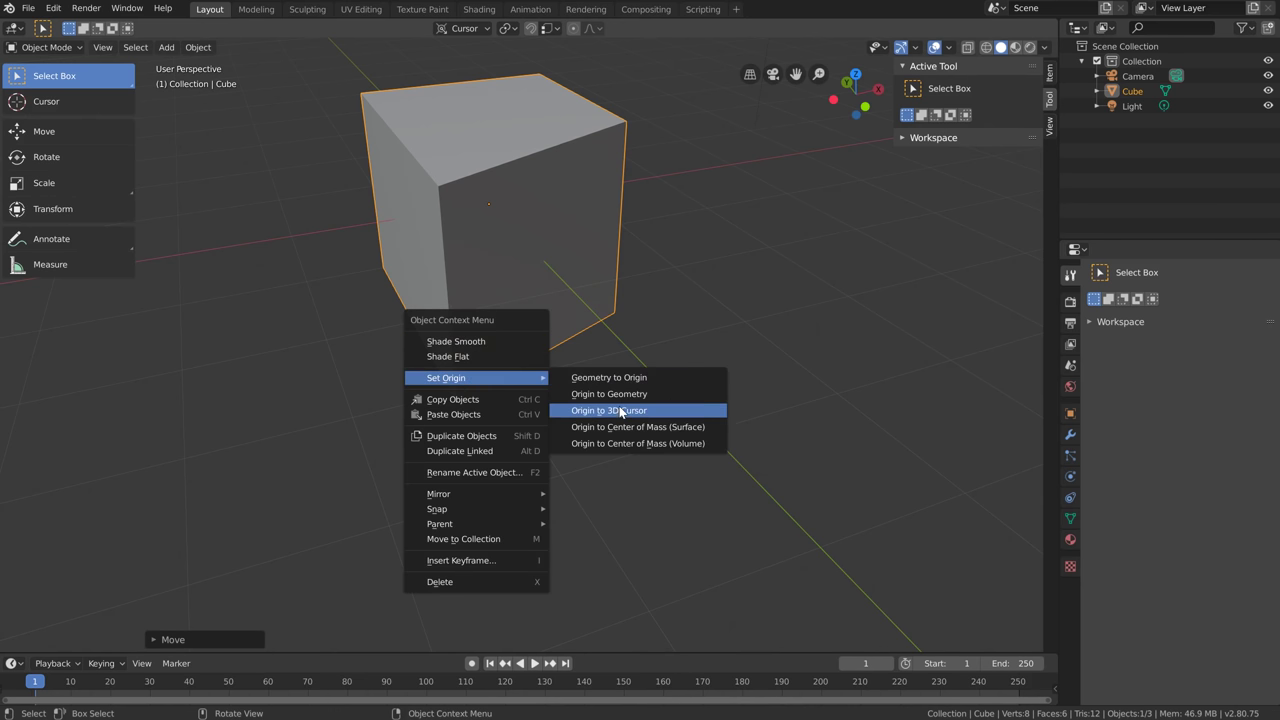
left_click(657, 409)
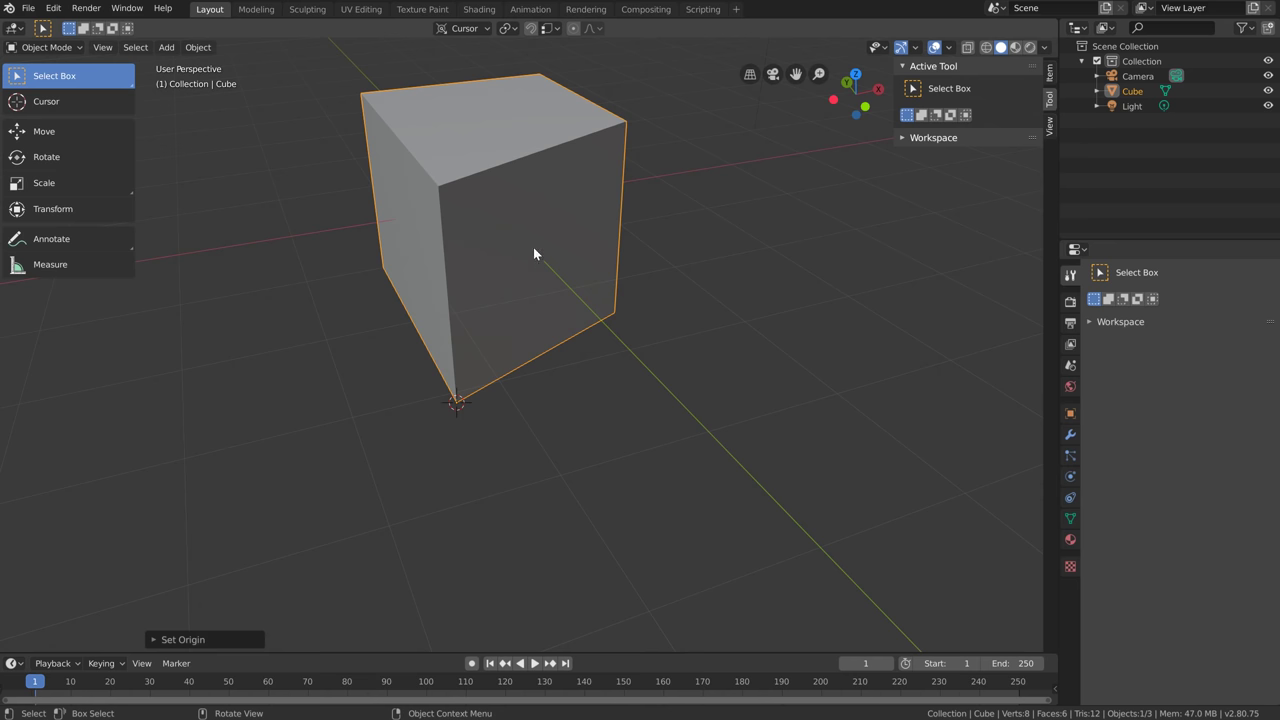
middle_click_drag(533, 250, 525, 366, "shift")
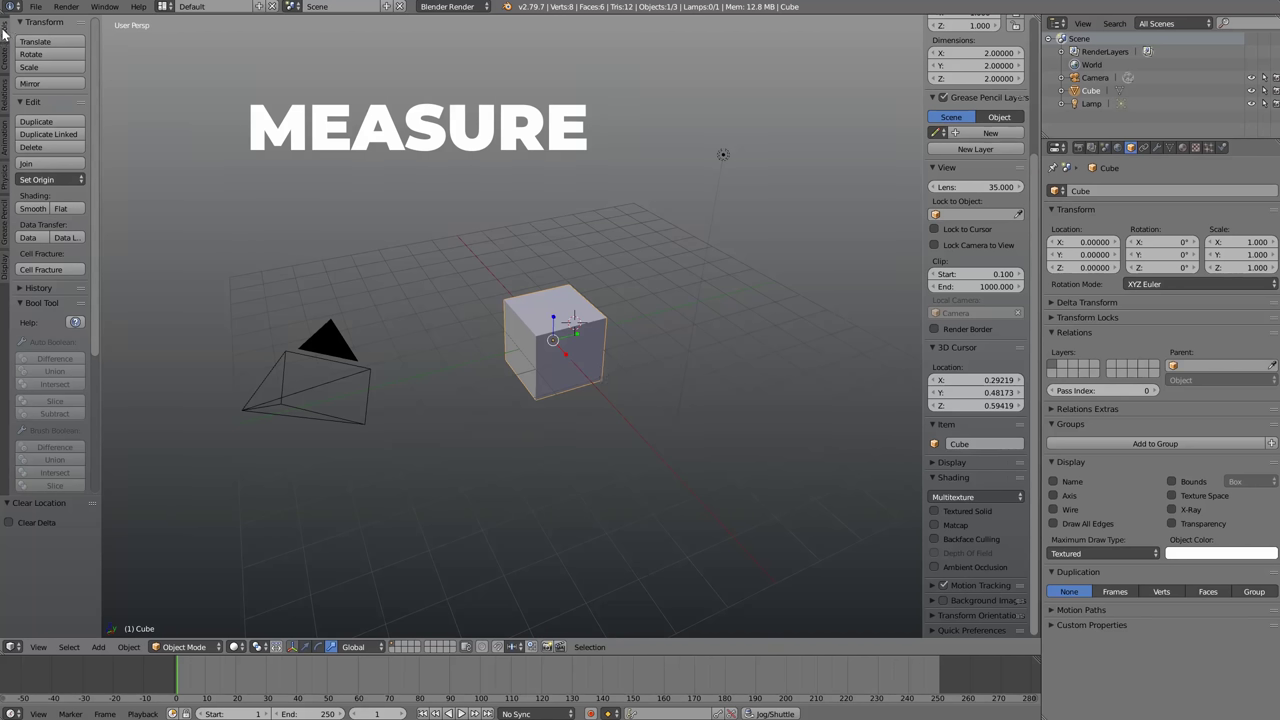
Switch to Blender 2.79 and draw a trial measurement beside the cube with the Grease Pencil Ruler/Protractor, leaving the tool without storing it
left_click(8, 220)
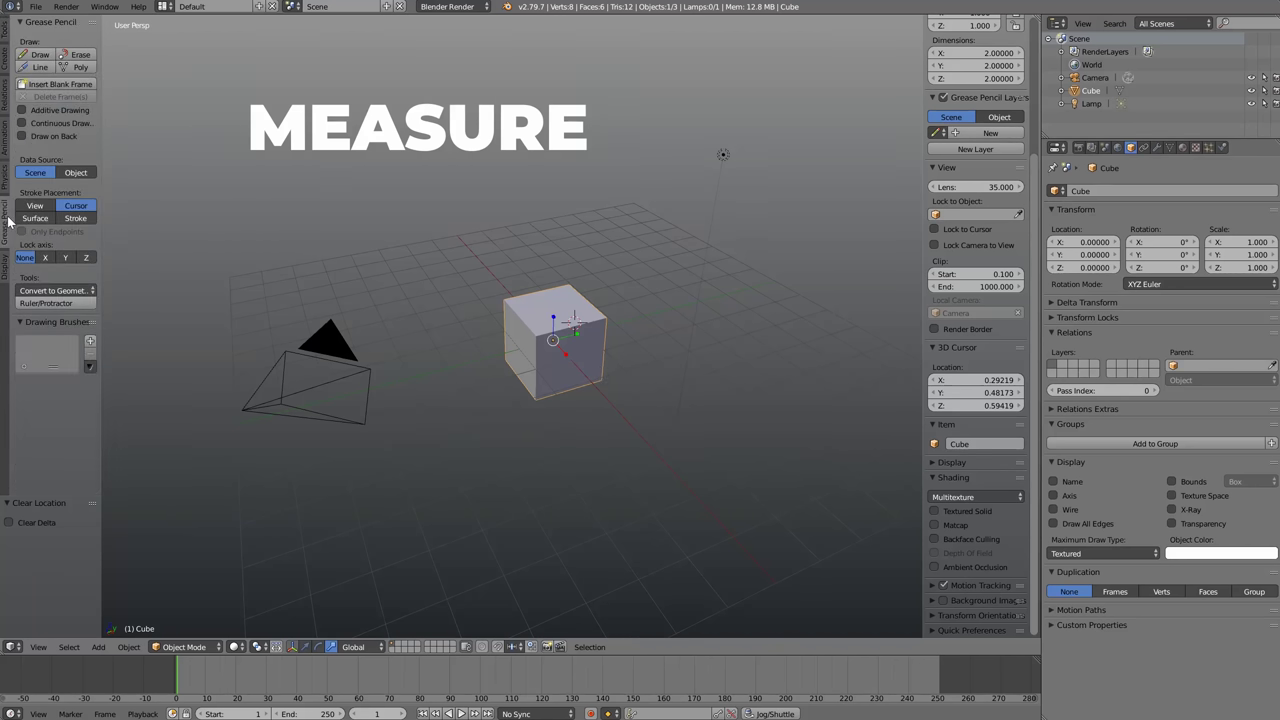
left_click(53, 302)
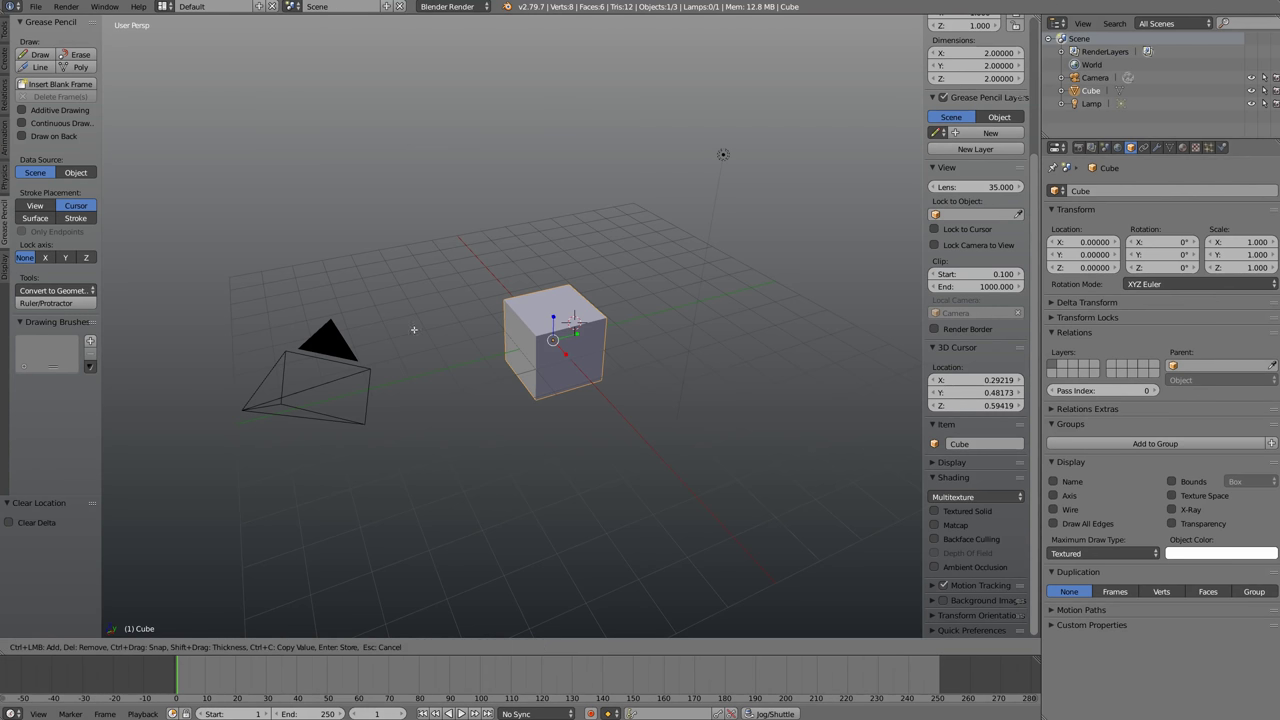
left_click_drag(401, 317, 567, 539)
key("Escape")
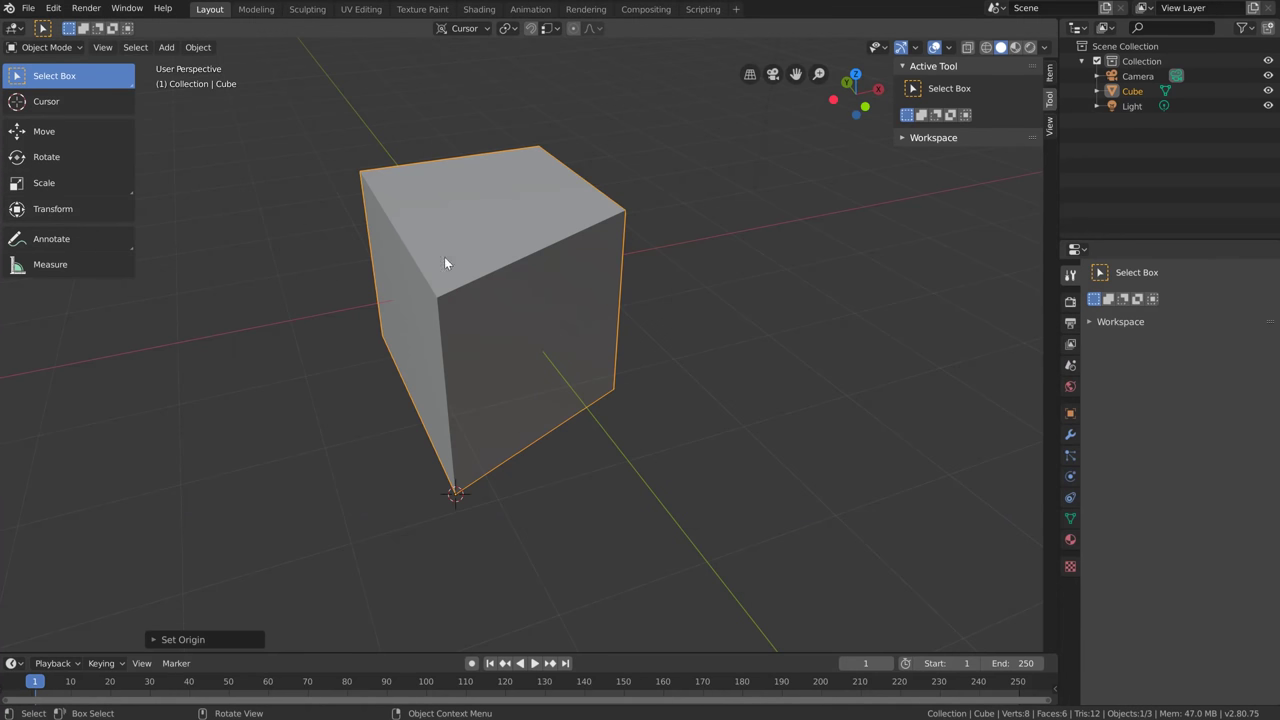
Switch to Blender 2.80, draw a ruler beside the cube with the Measure tool, and bend its middle into an angle measurement
left_click(66, 266)
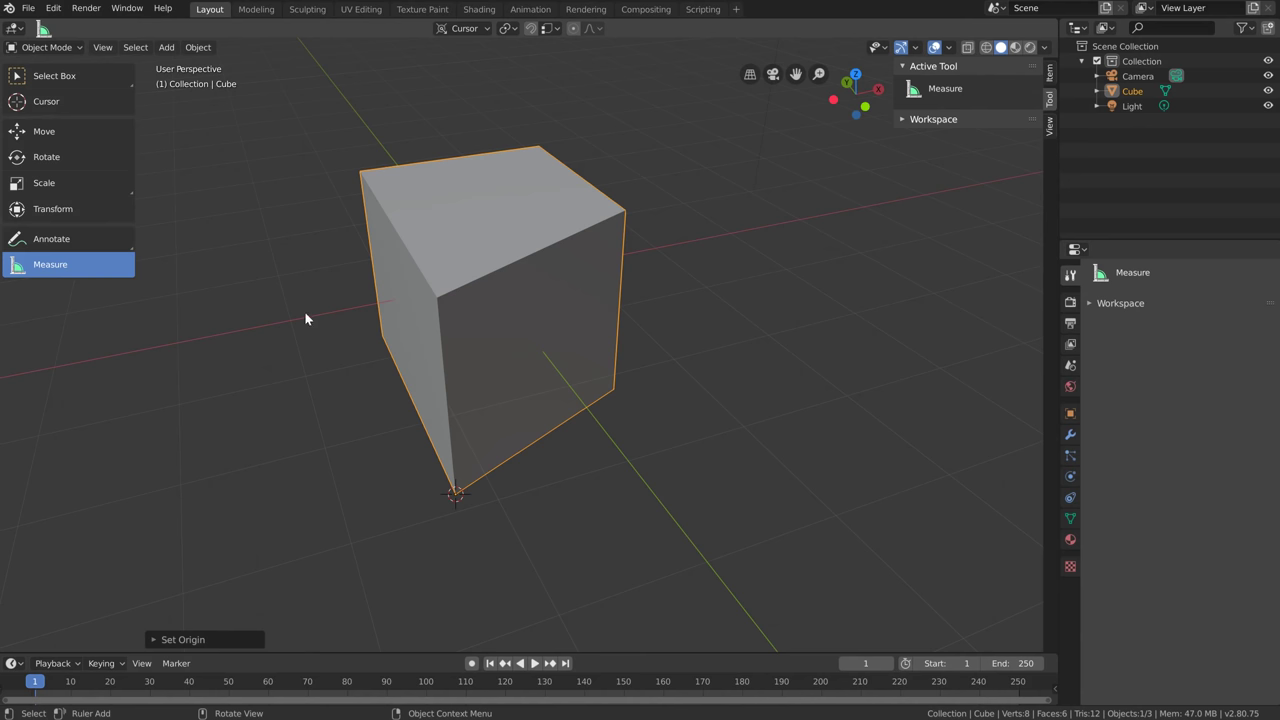
mouse_move(267, 315)
left_mouse_down()
mouse_move(517, 495)
mouse_move(313, 489)
mouse_move(342, 496)
left_mouse_up()
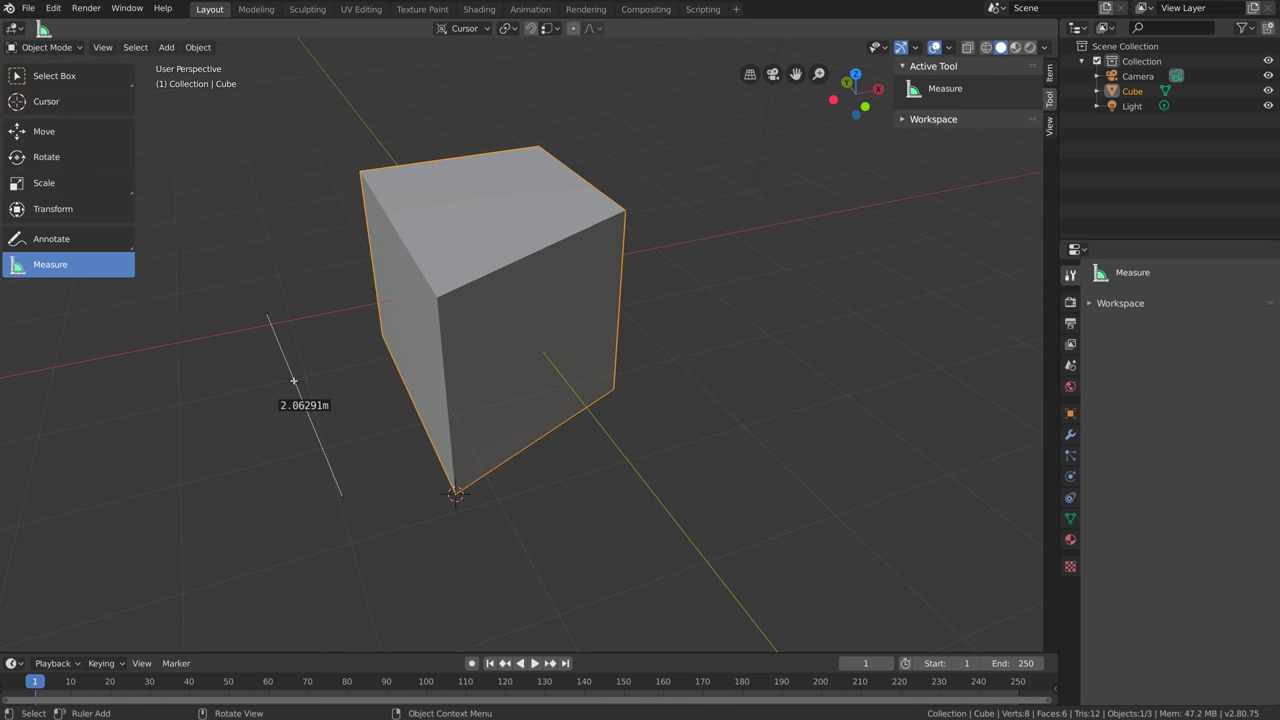
left_click_drag(294, 381, 220, 443)
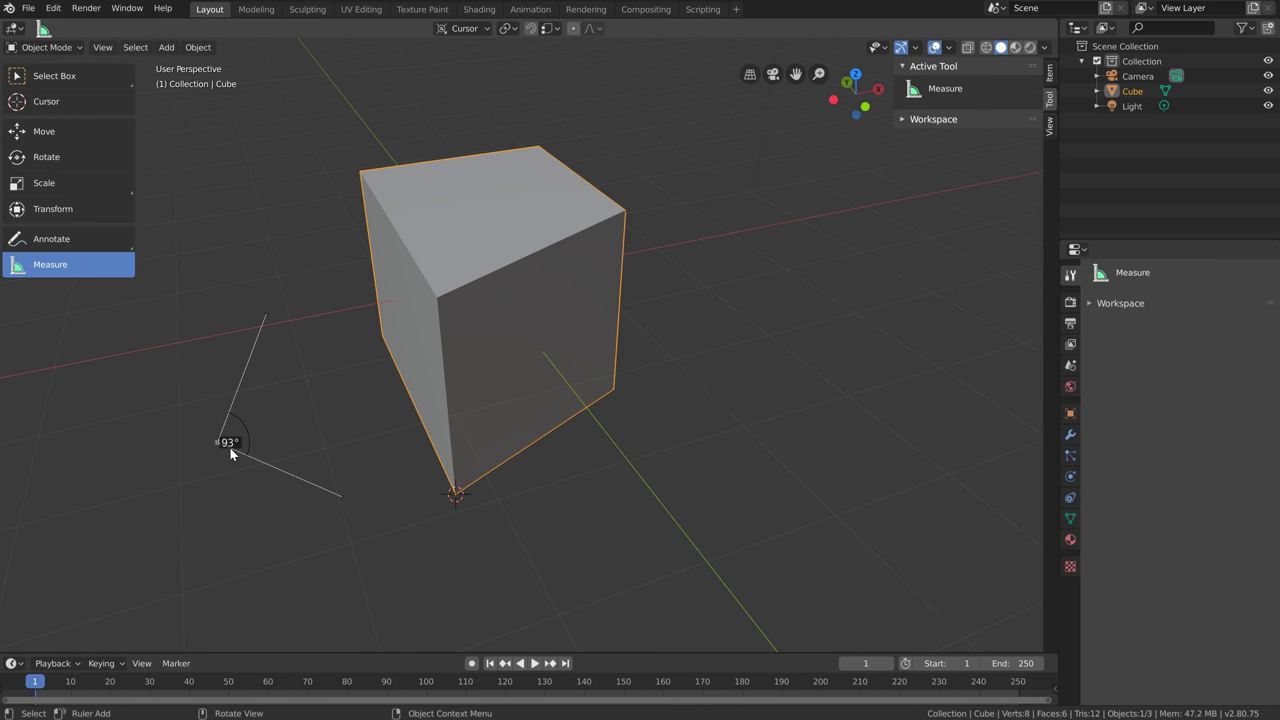
Reposition the angle ruler's points, straighten it by deleting its middle point, and delete the ruler
left_click_drag(265, 315, 222, 277)
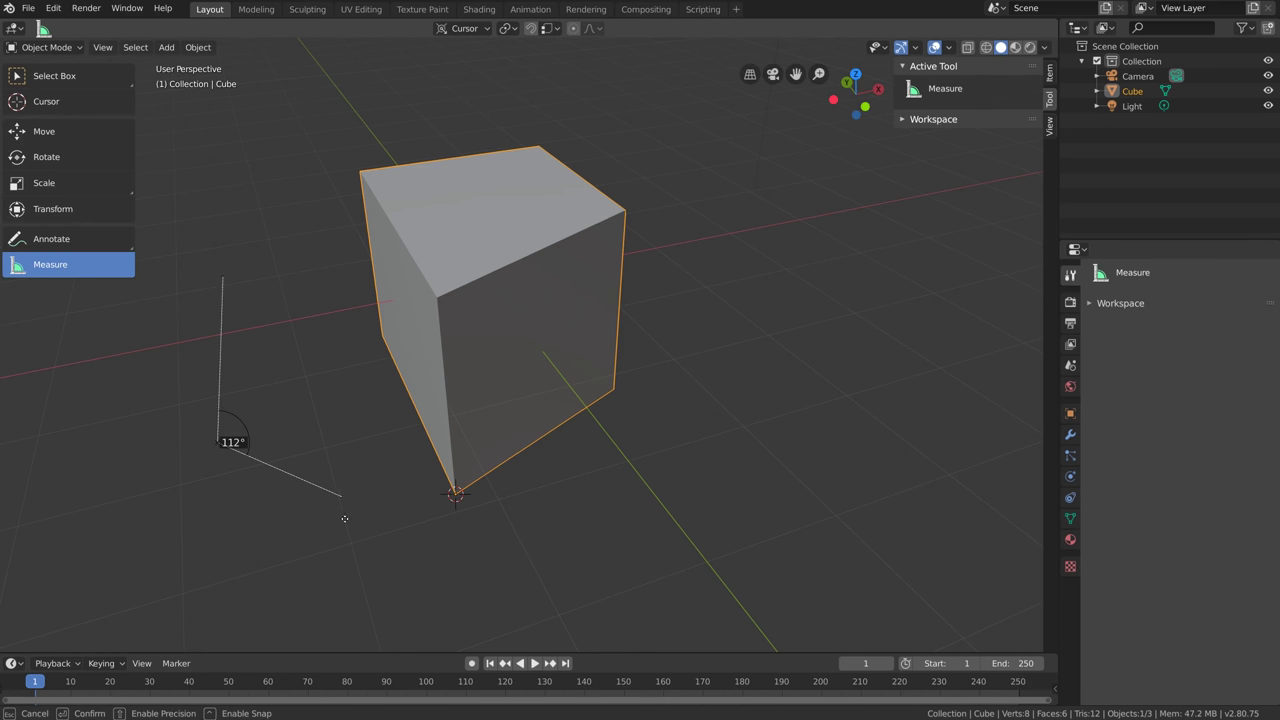
left_click_drag(344, 518, 362, 551)
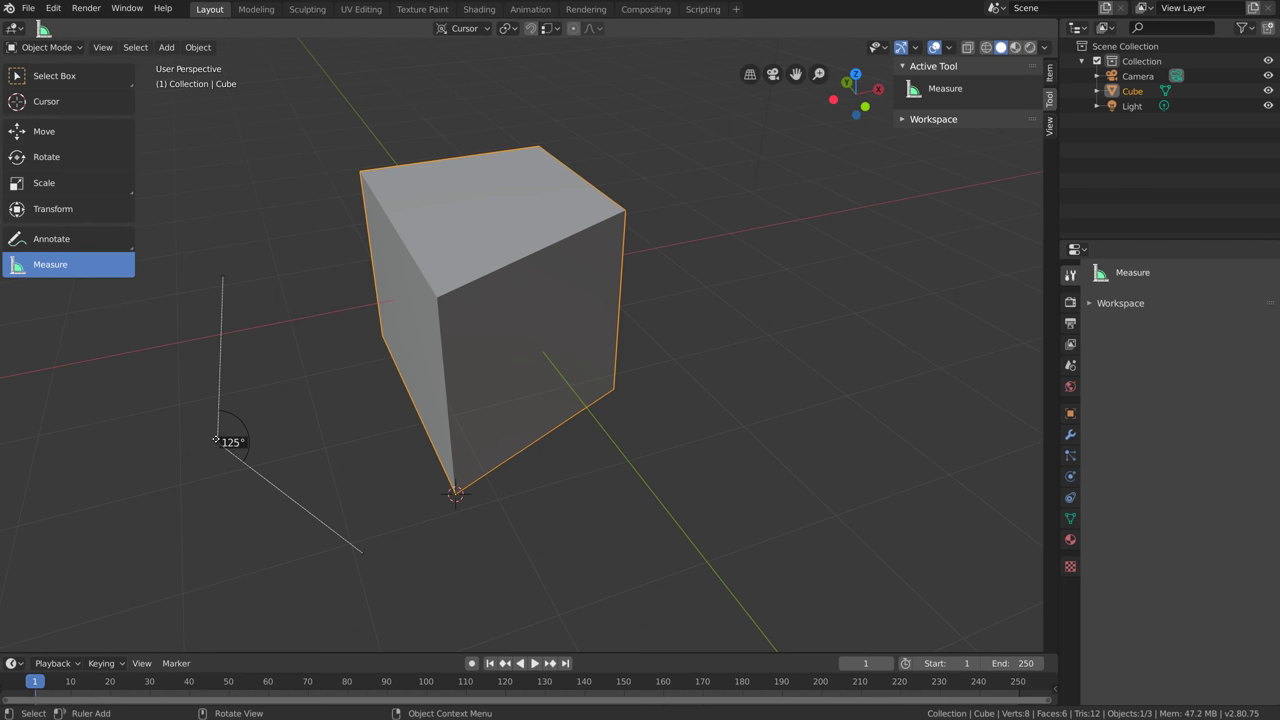
left_click_drag(216, 440, 206, 450)
key("Delete")
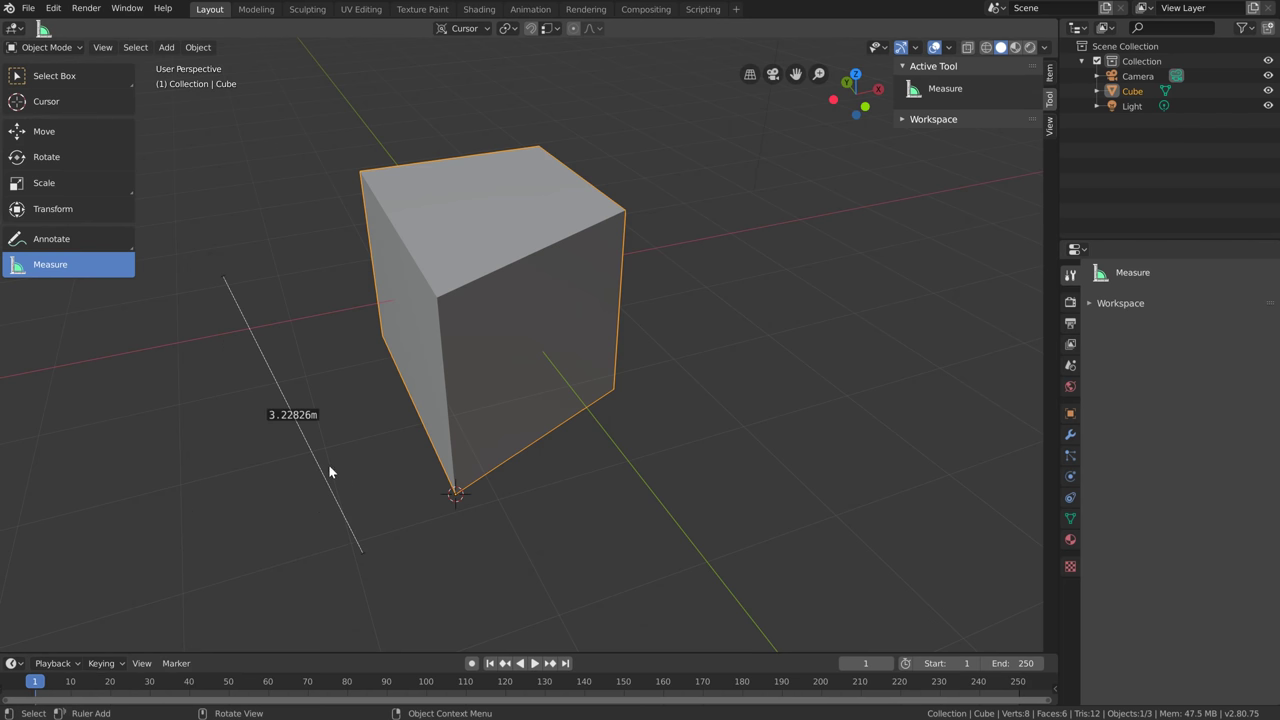
key("Delete")
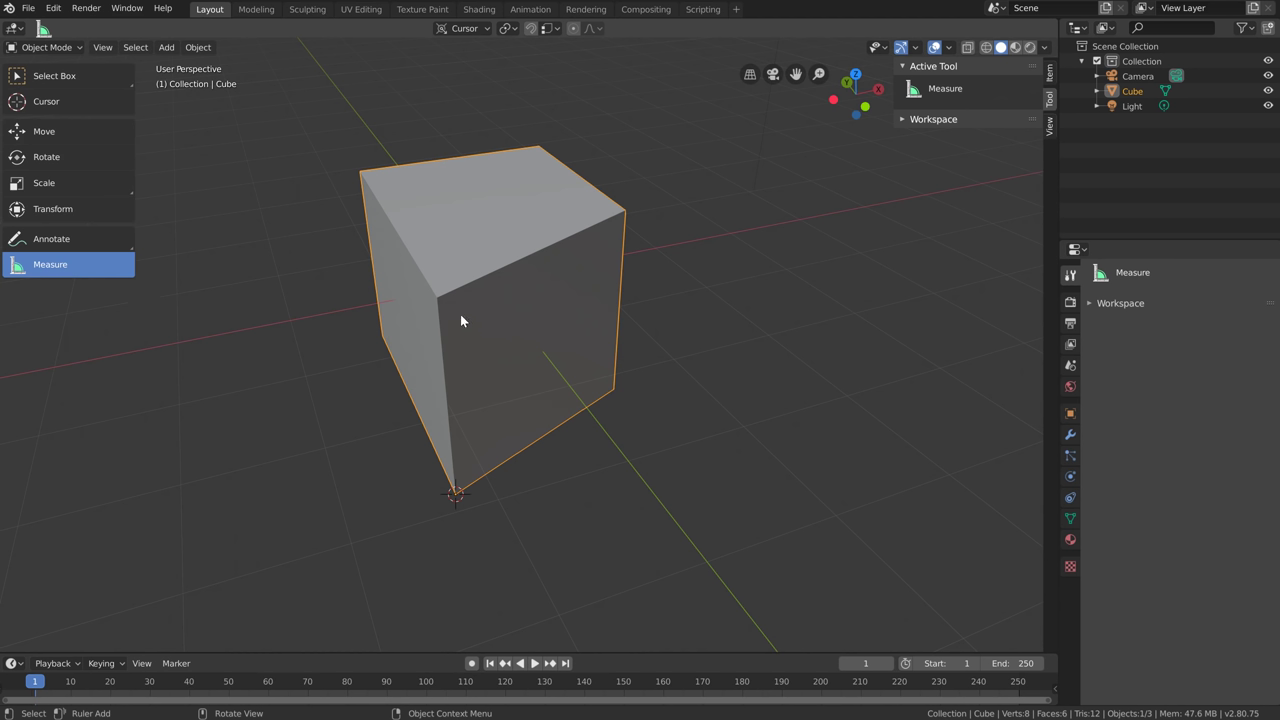
Measure the angle at the cube's nearest bottom corner by snapping a ruler to its vertices, inspect it, and undo the measurement
left_click_drag(472, 314, 626, 211)
left_click_drag(626, 211, 614, 389)
left_click_drag(528, 349, 455, 493)
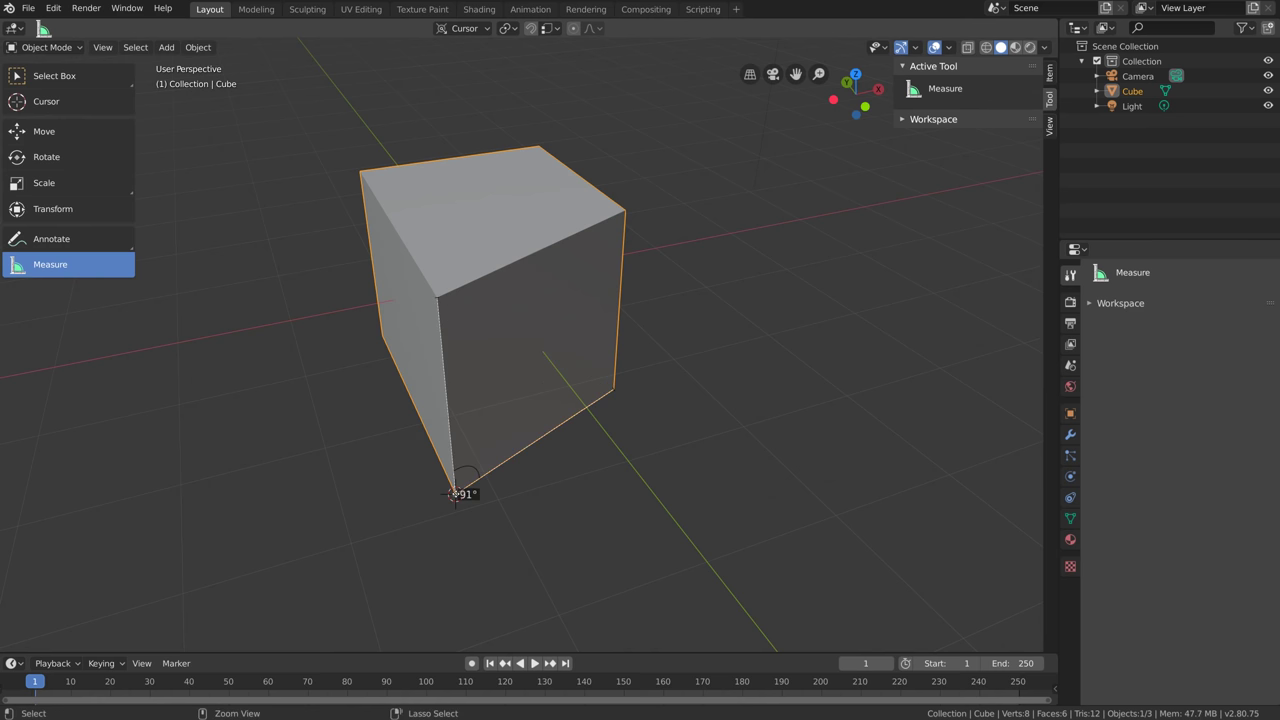
middle_click_drag(455, 493, 539, 420)
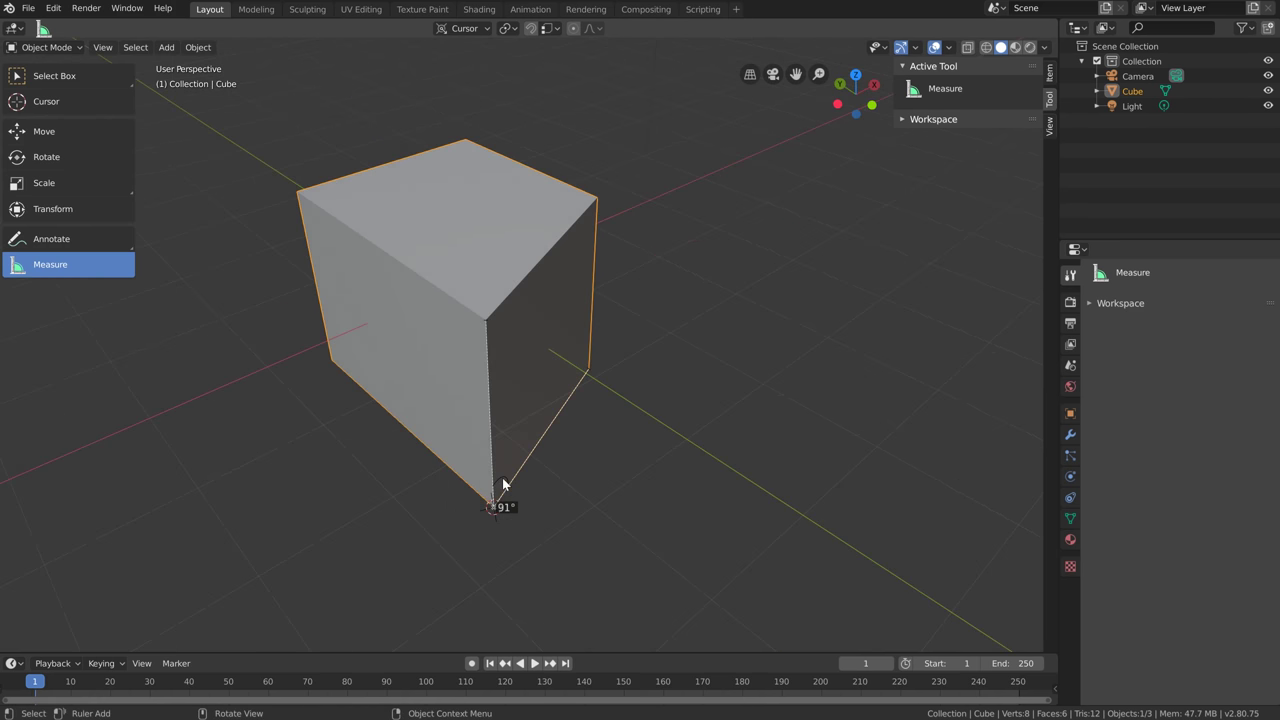
middle_click_drag(502, 484, 500, 466)
key("ctrl+z")
key("ctrl+z")
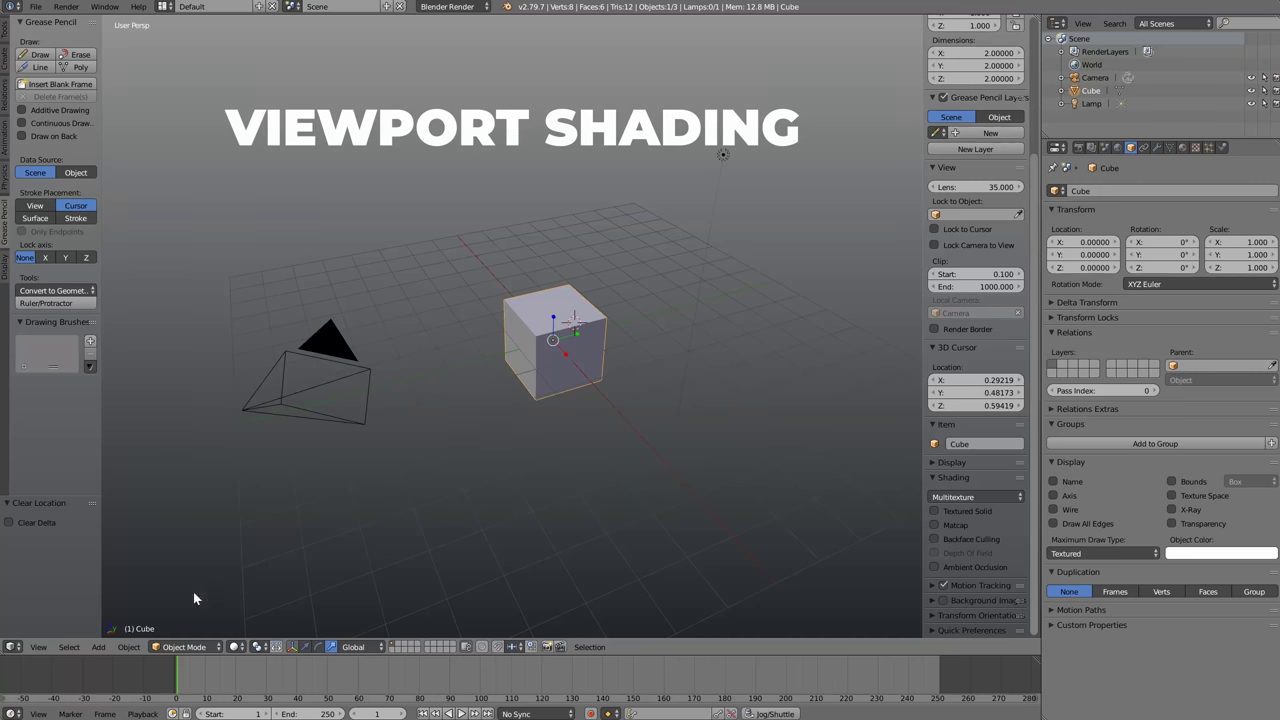
Switch to Blender 2.79 and change the viewport shading to Wireframe, back to Solid, and to Rendered
left_click(236, 647)
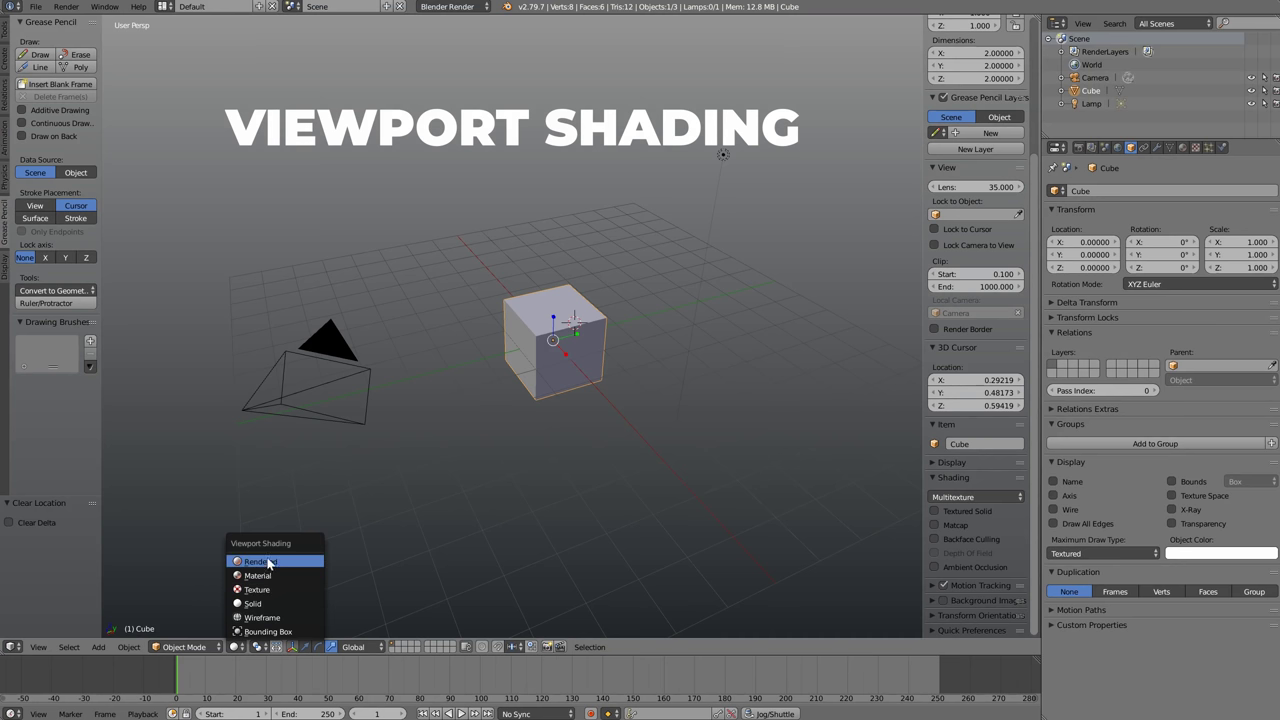
left_click(258, 618)
left_click(236, 647)
left_click(253, 603)
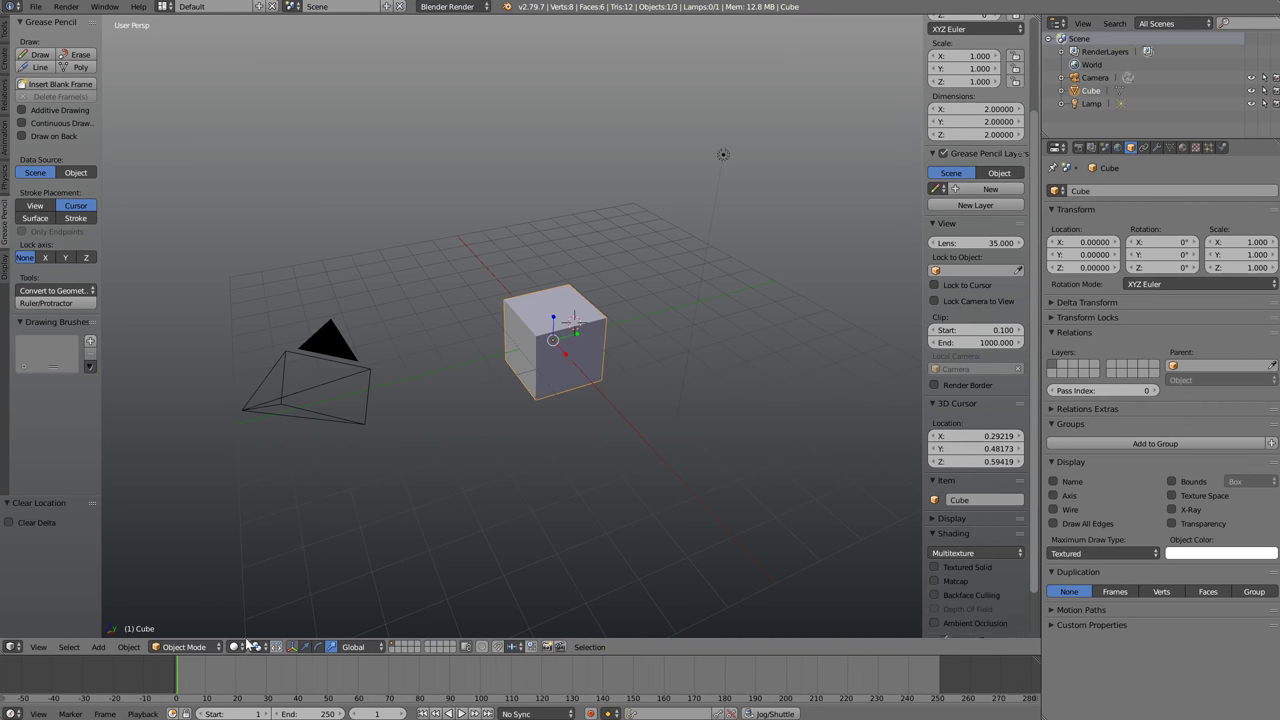
left_click(236, 647)
left_click(254, 562)
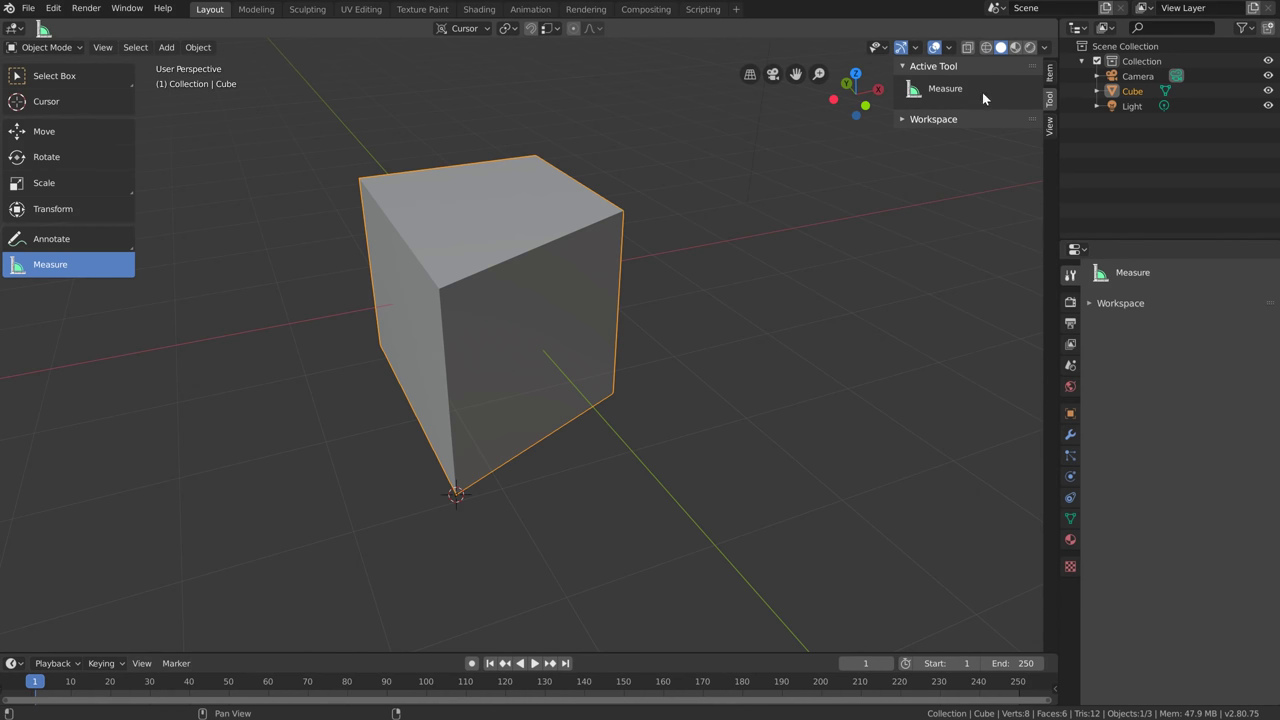
Switch back to Blender 2.80, hide the viewport sidebar and activate the Select Box tool
key("n")
left_click(60, 76)
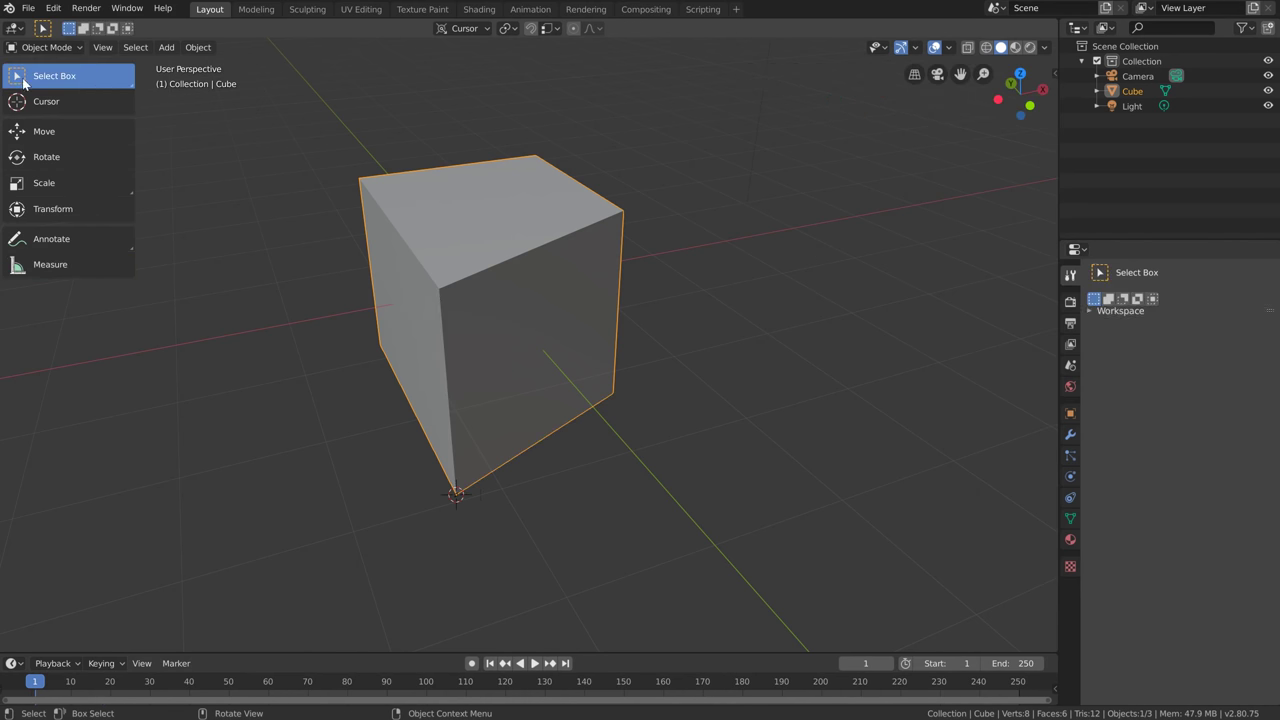
Check the header's display options and hide the Tool Settings bar of the 3D viewport
right_click(474, 31)
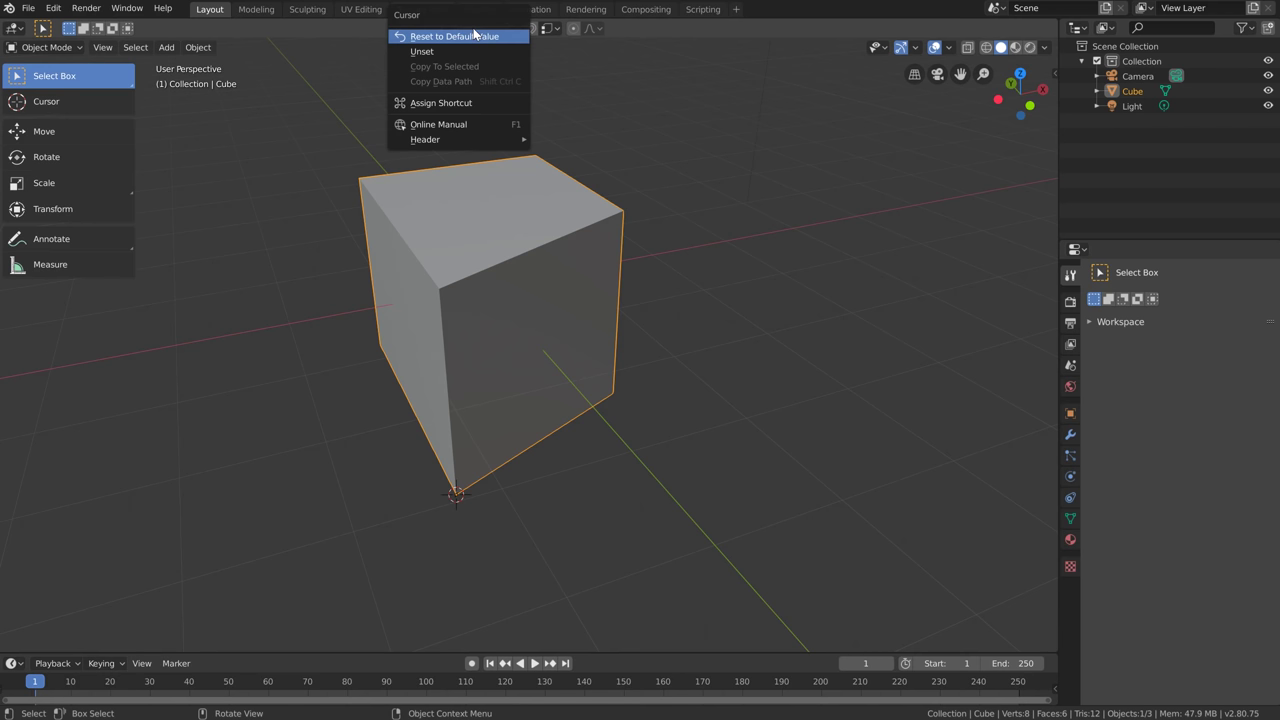
mouse_move(516, 140)
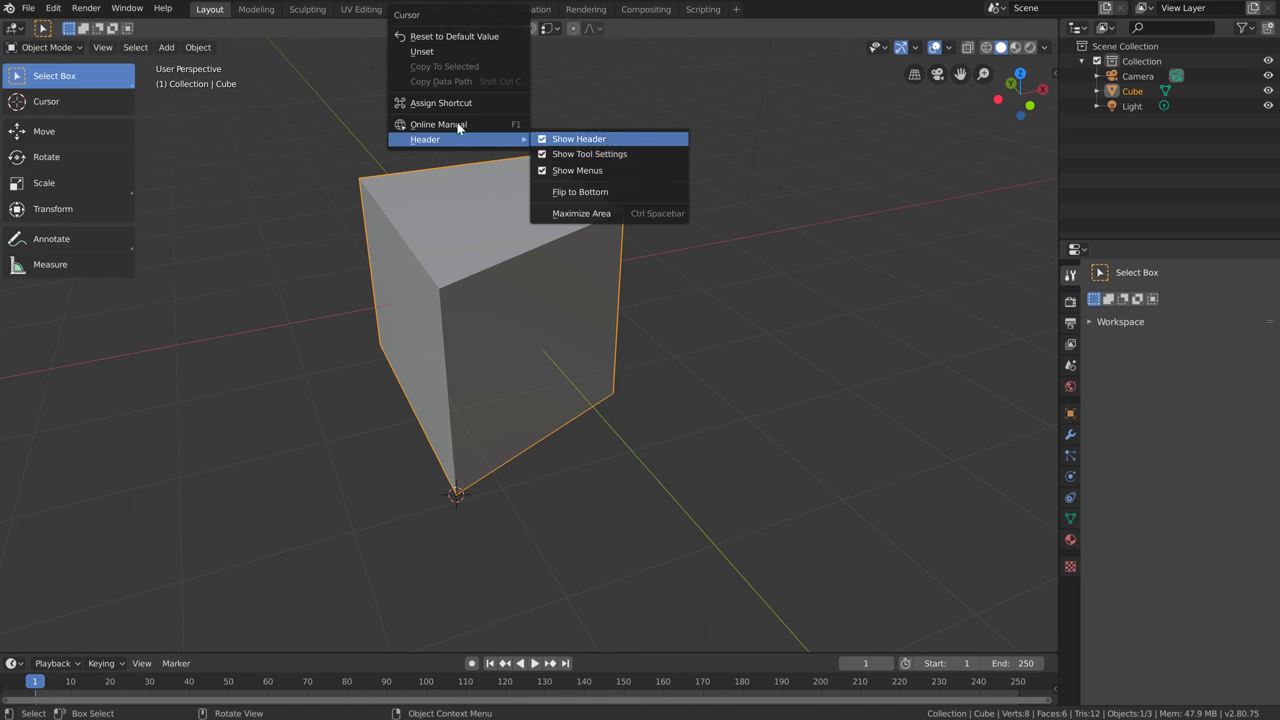
left_click(103, 47)
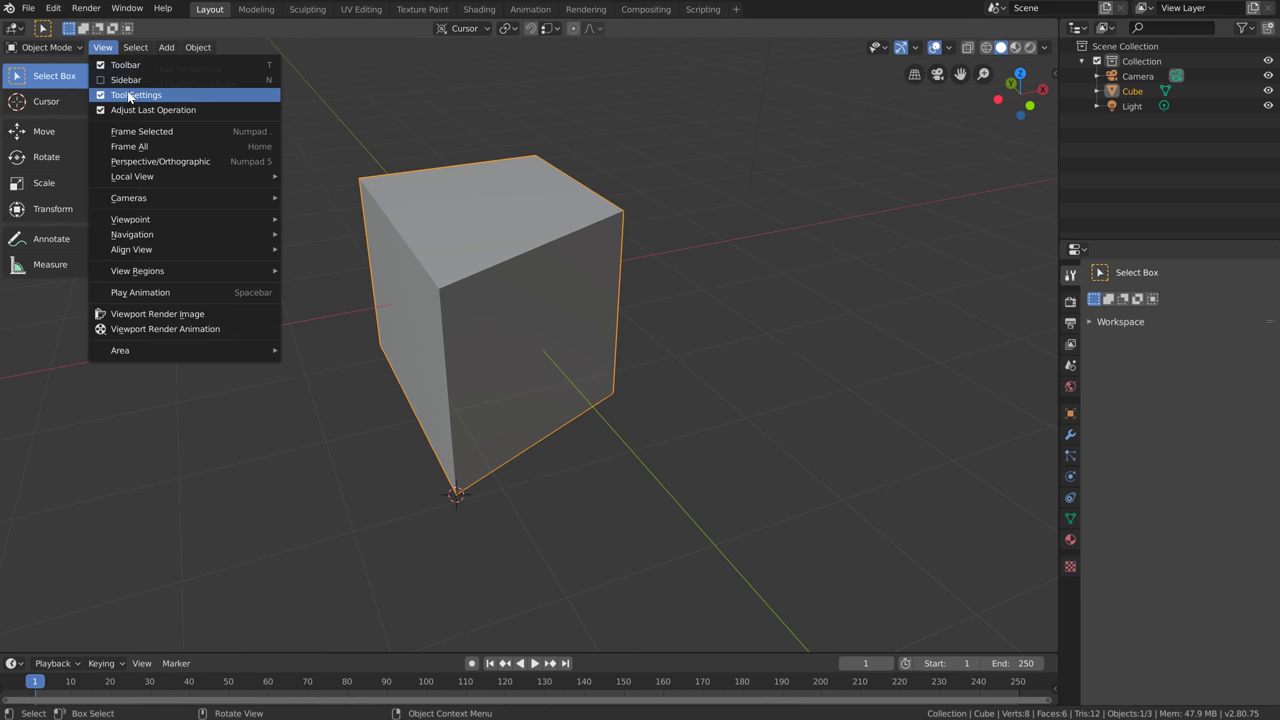
left_click(113, 92)
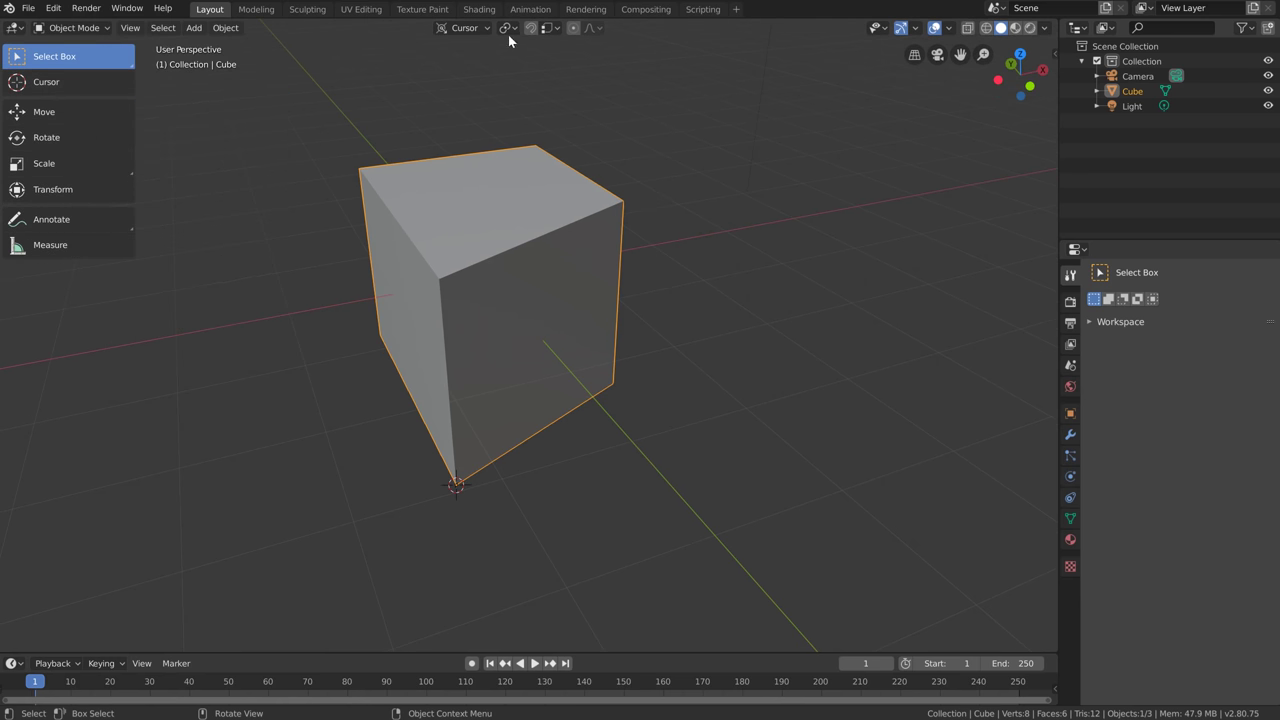
Preview the cube in Wireframe, Solid, LookDev and Rendered viewport shading, comparing LookDev with Rendered once more
left_click(986, 28)
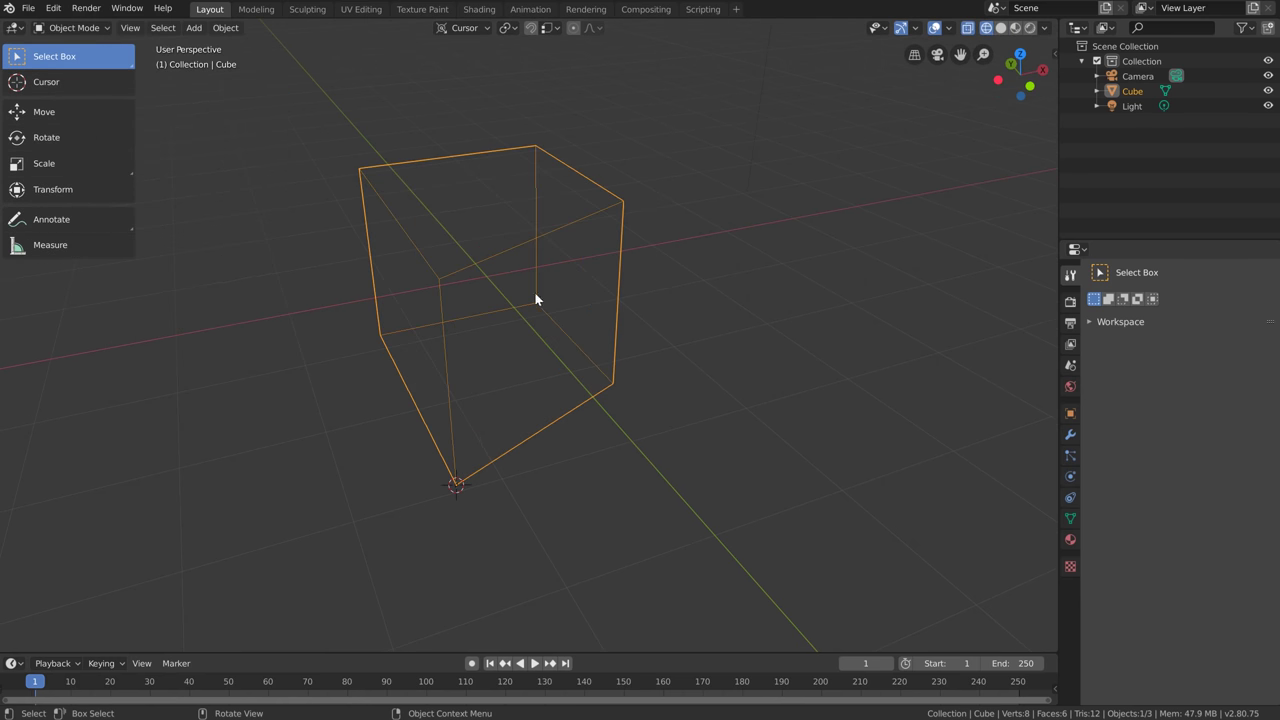
mouse_move(535, 298)
middle_mouse_down()
mouse_move(522, 293)
mouse_move(560, 280)
mouse_move(549, 320)
middle_mouse_up()
left_click(1001, 28)
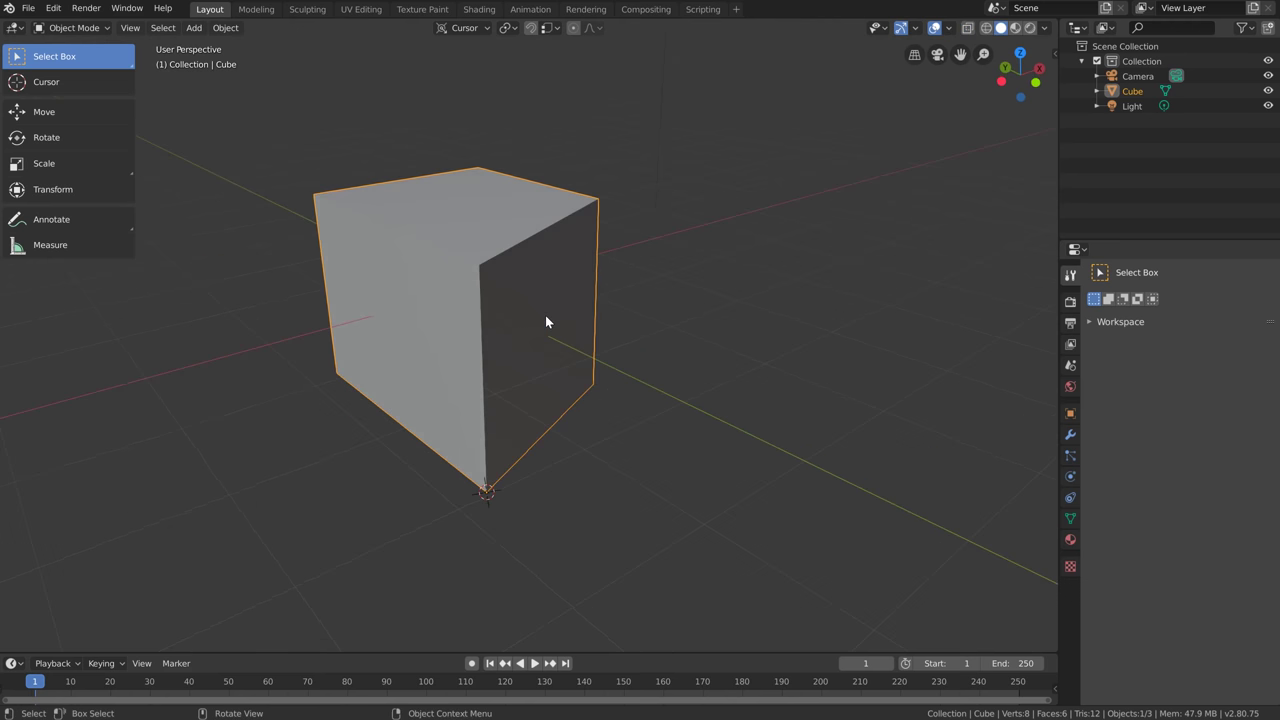
left_click(1015, 28)
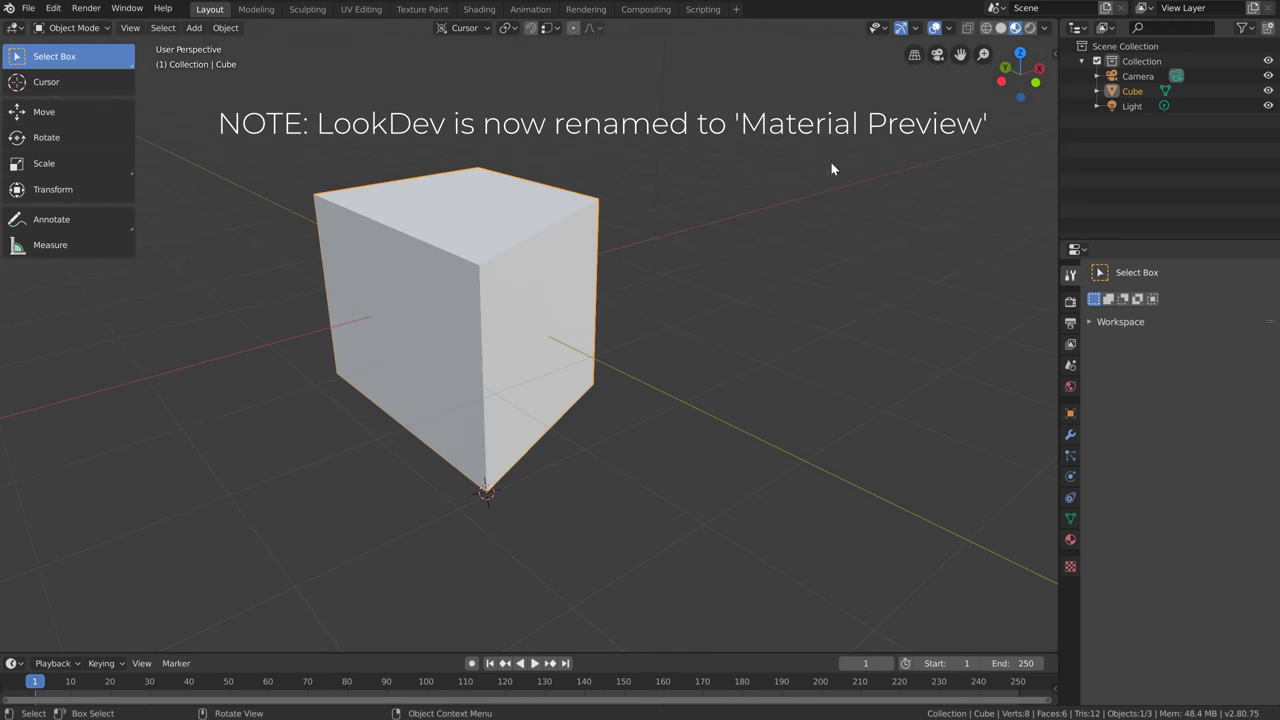
left_click(1030, 28)
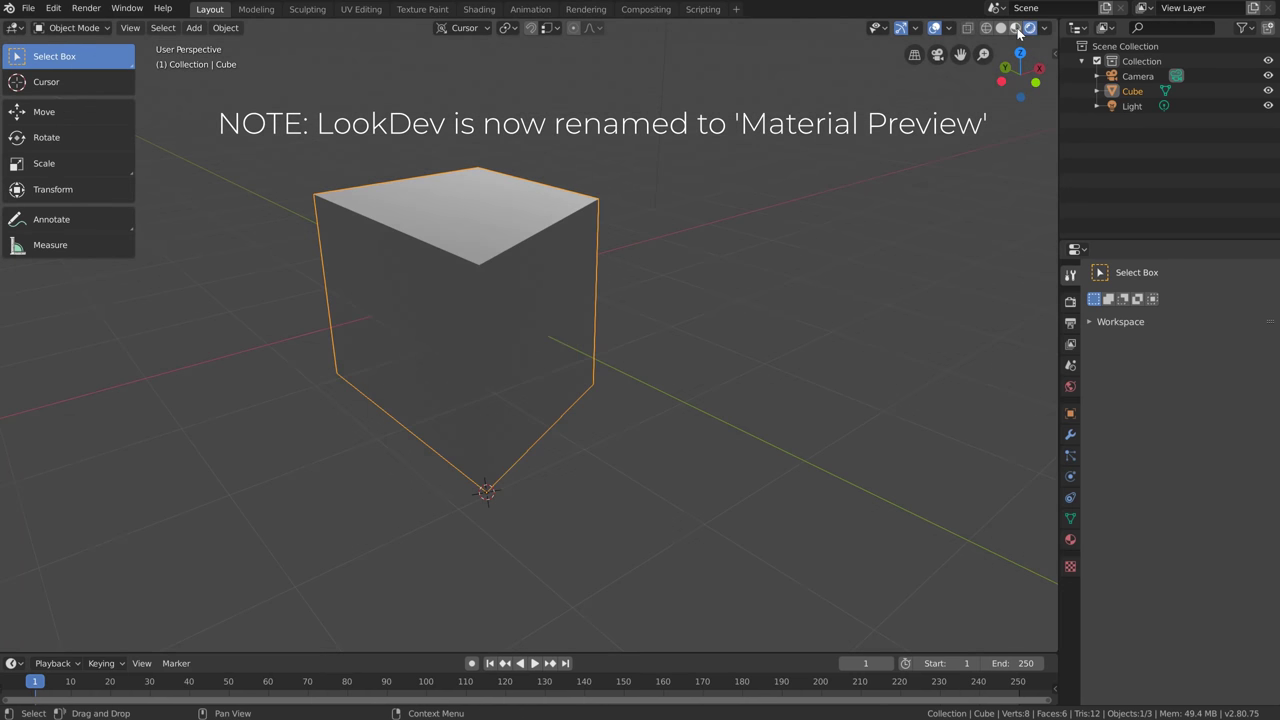
left_click(1016, 28)
left_click(1030, 28)
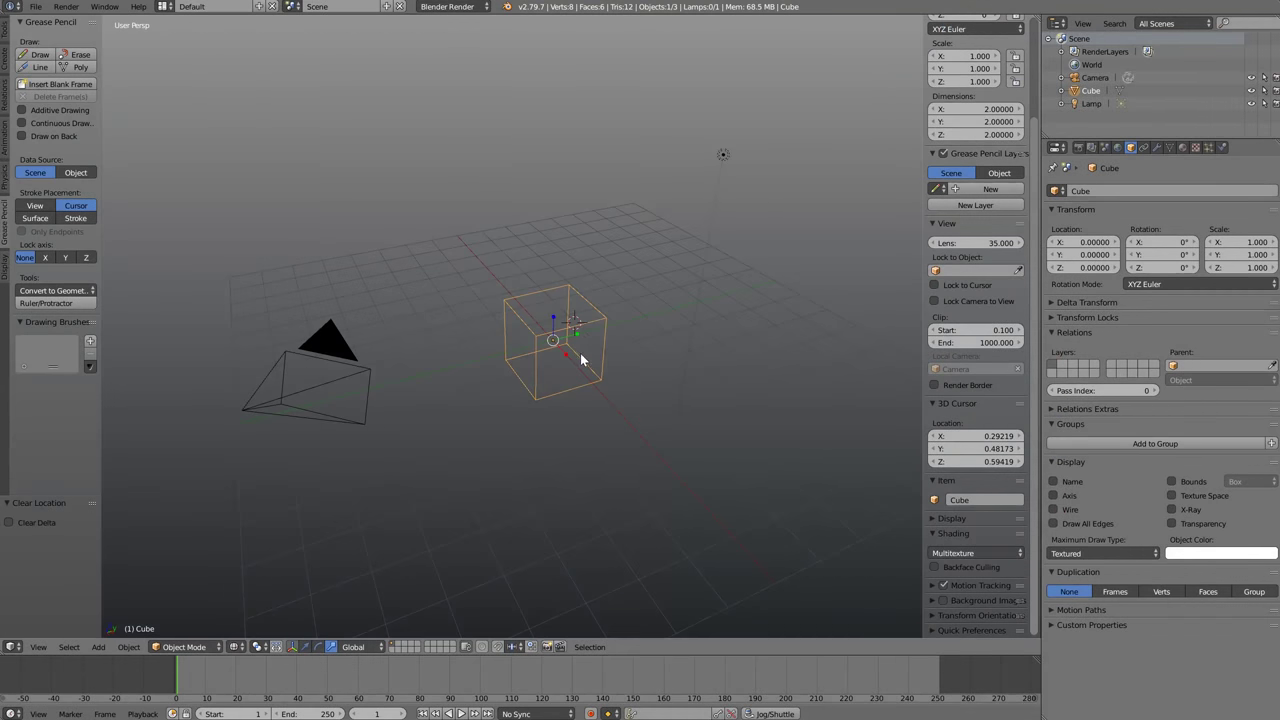
Switch to Blender 2.79 and toggle the viewport repeatedly between wireframe and solid shading
key("z")
key("z")
key("z")
key("z")
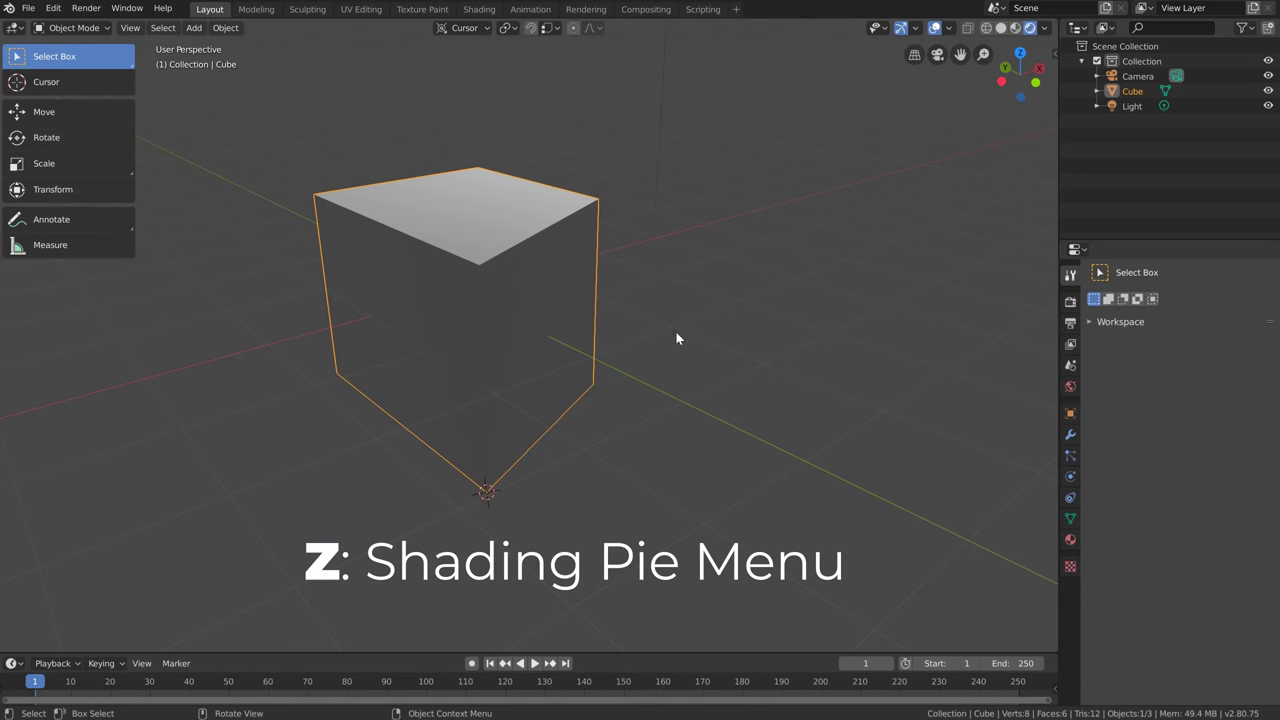
Switch back to Blender 2.80 and cycle the viewport shading through Wireframe, Solid, Rendered and Look Dev
key("z")
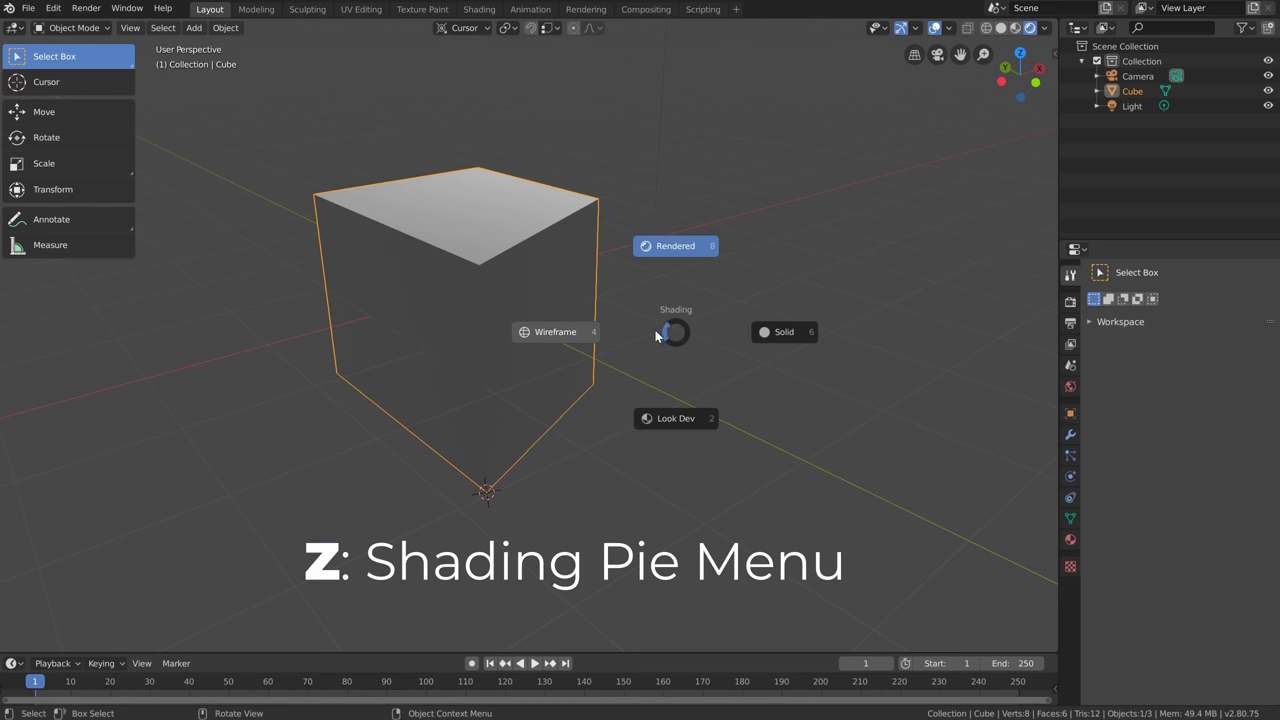
left_click(546, 331)
key("z")
left_click(683, 340)
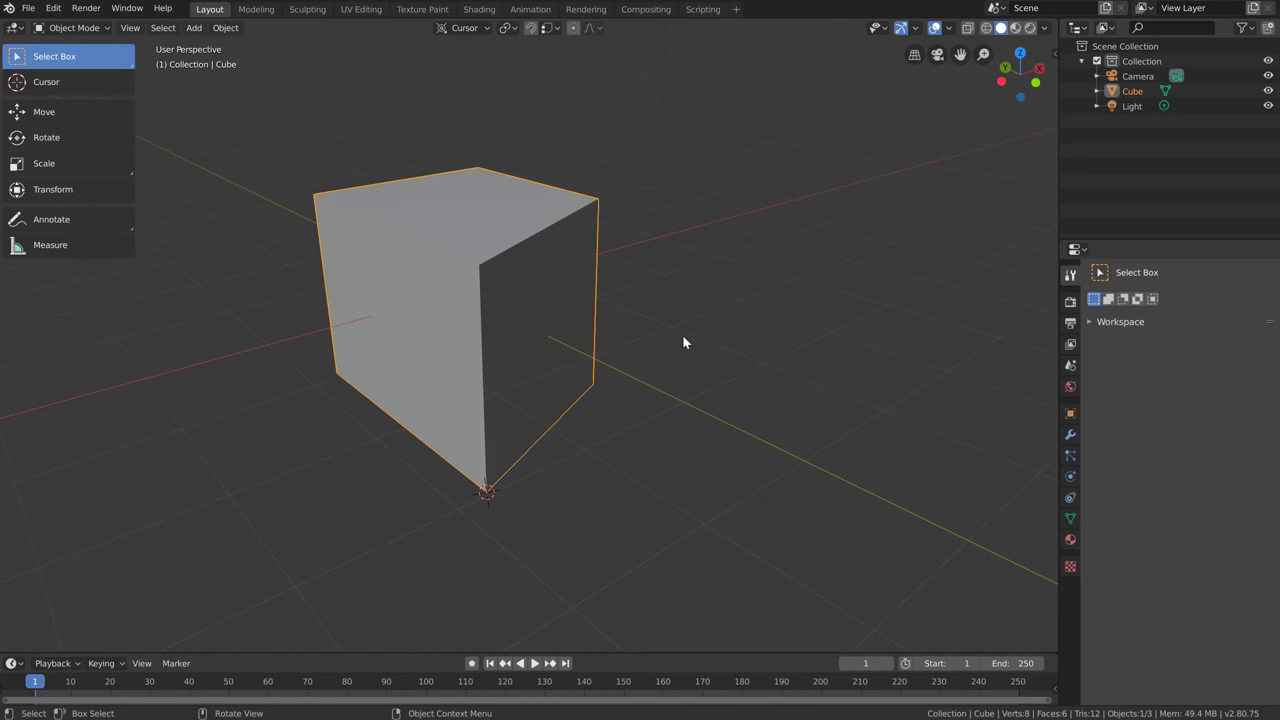
key("z")
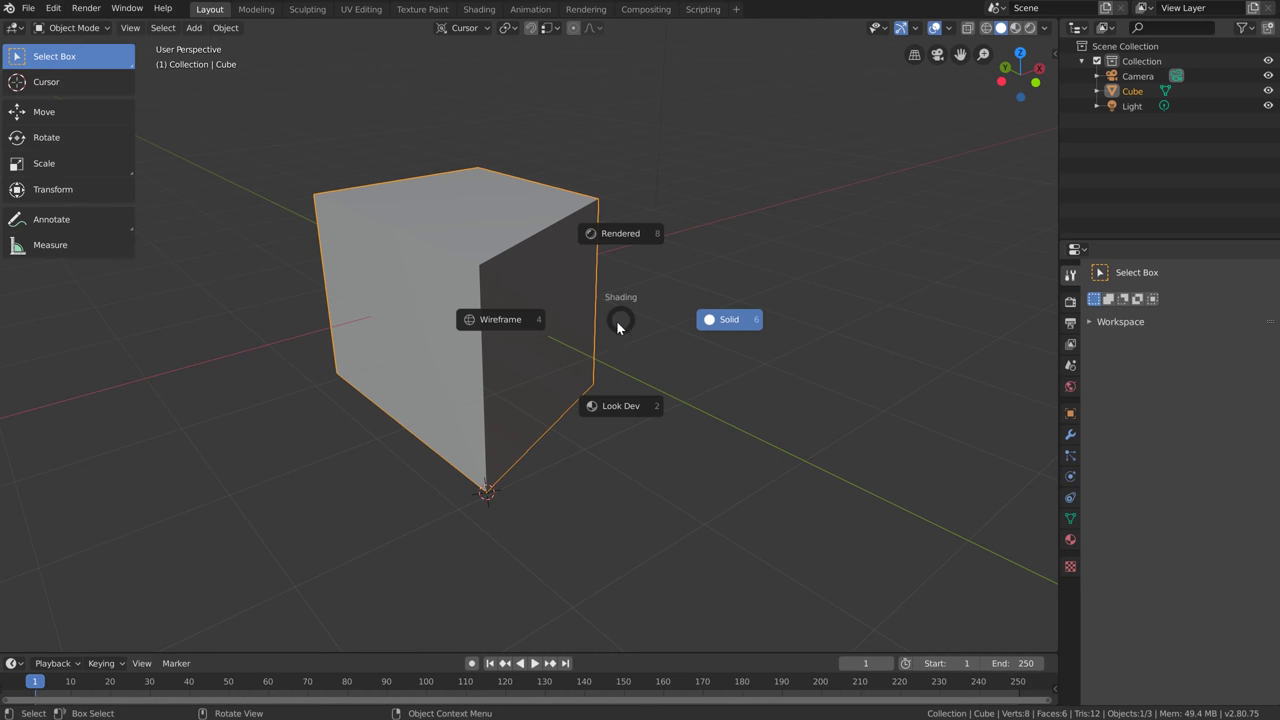
left_click(626, 233)
key("z")
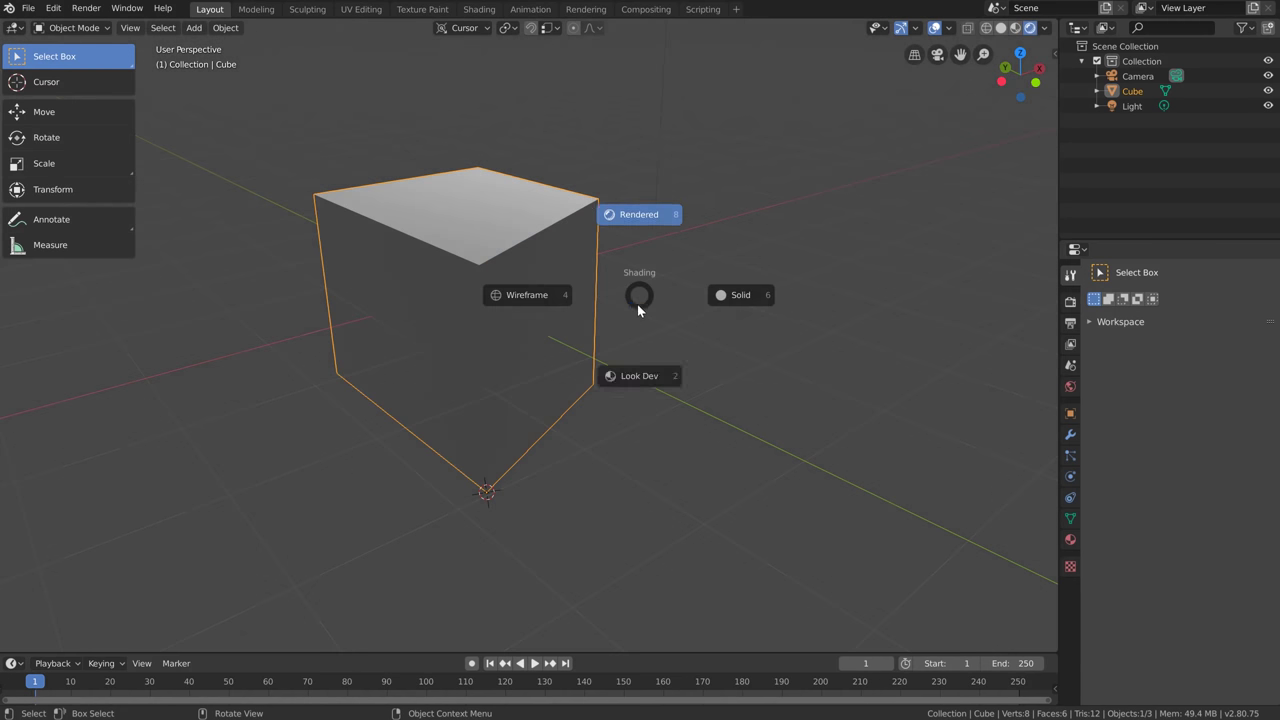
left_click(632, 392)
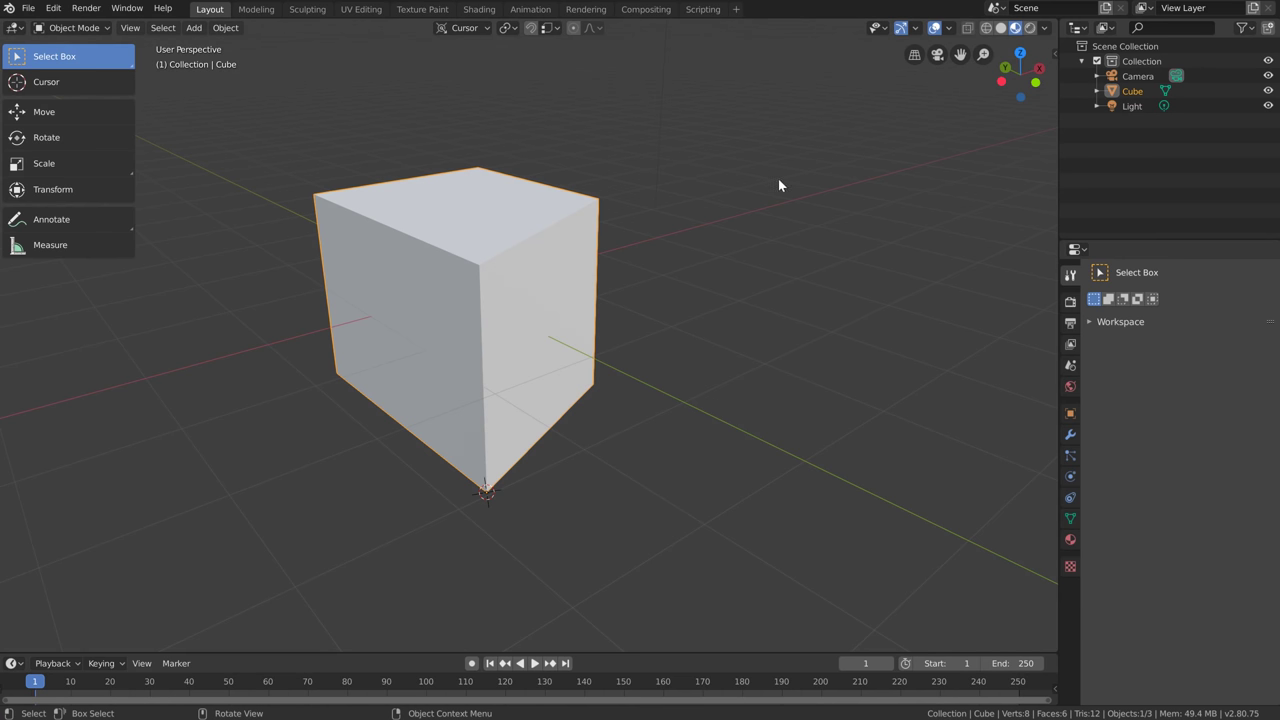
Inspect the LookDev shading options, switch the viewport to Solid shading and enable Backface Culling
left_click(1045, 28)
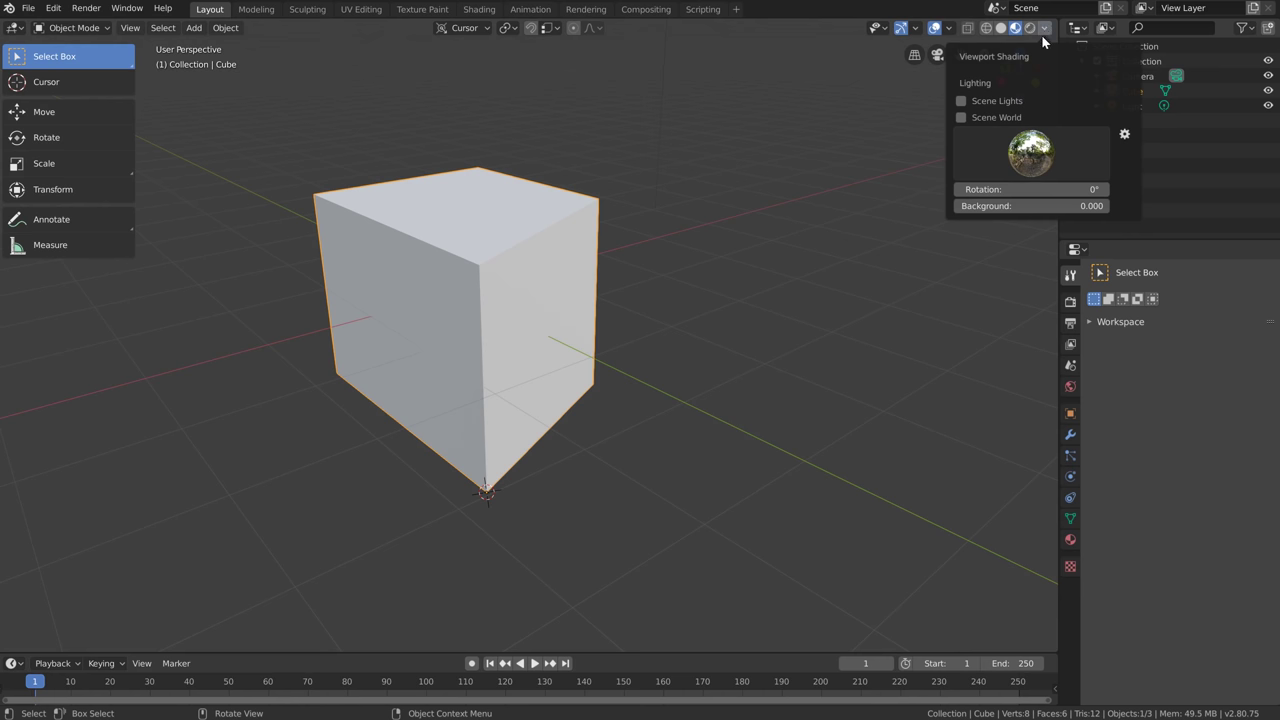
left_click(1046, 34)
left_click(1045, 30)
left_click(1001, 28)
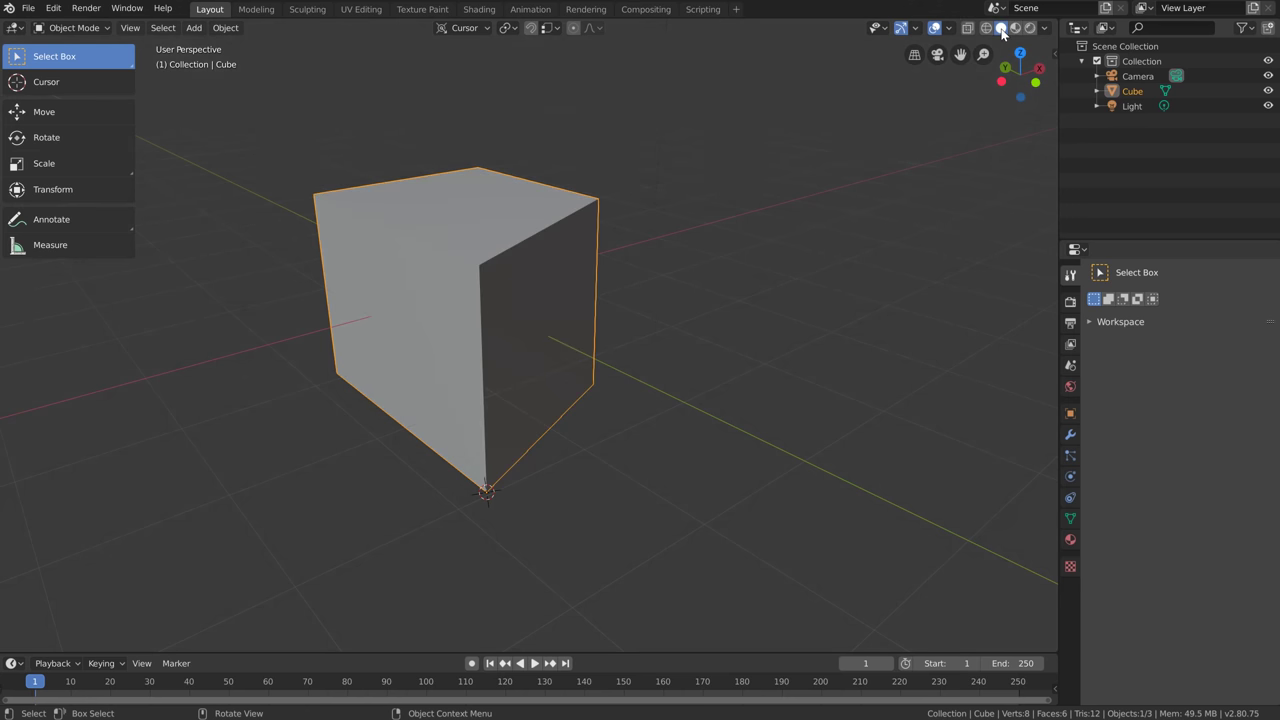
left_click(1045, 28)
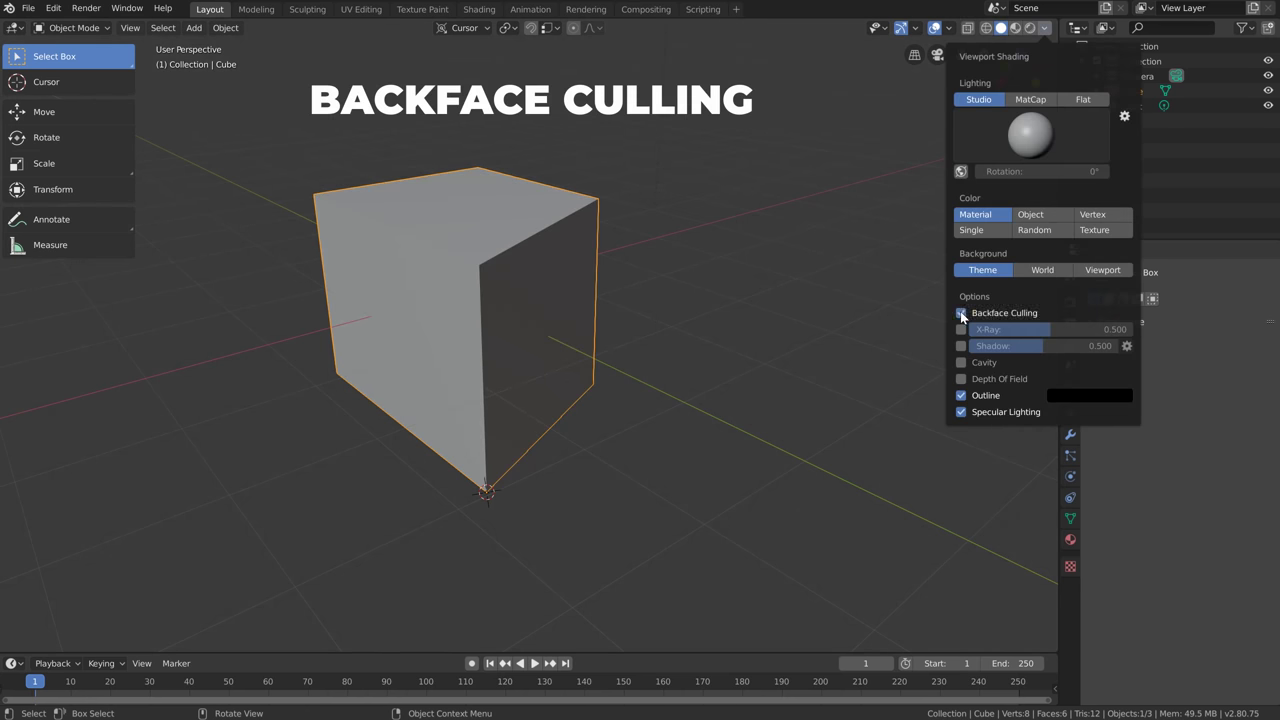
Examine the viewport overlay options and the viewport gizmo options
left_click(948, 29)
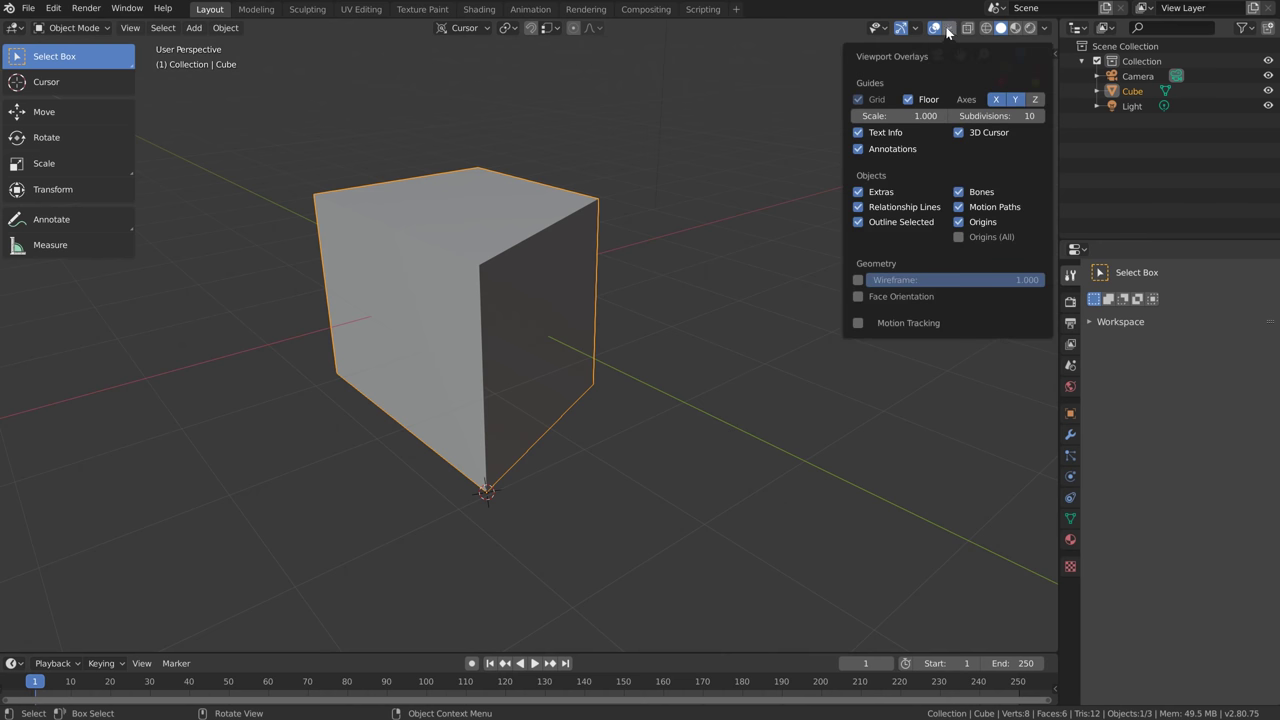
left_click(914, 29)
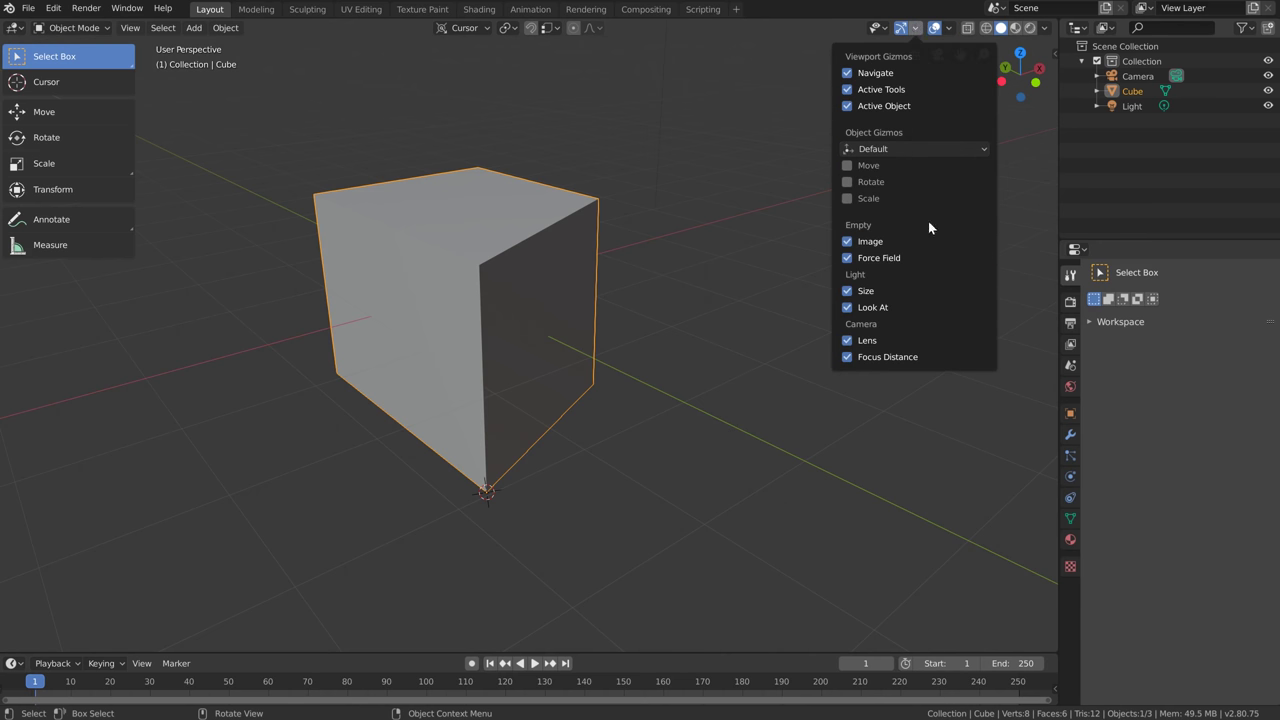
left_click(948, 29)
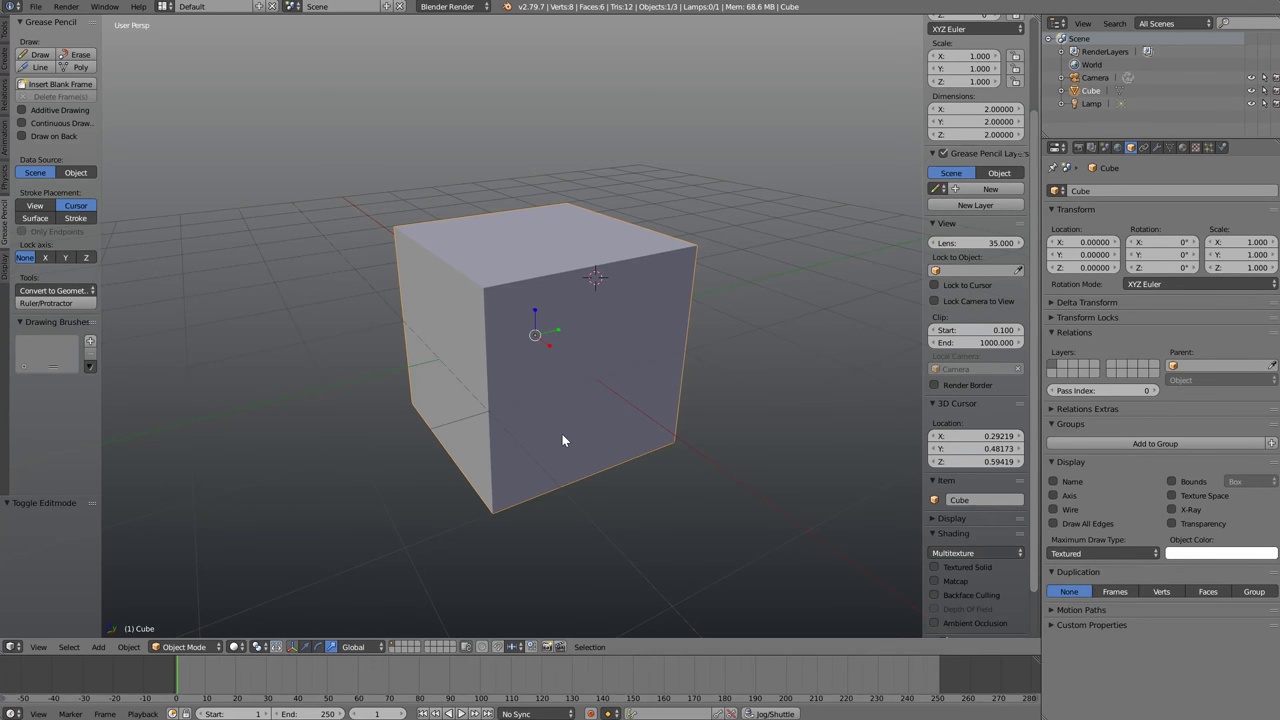
Switch to Blender 2.79 and enter Edit Mode on the cube
key("Tab")
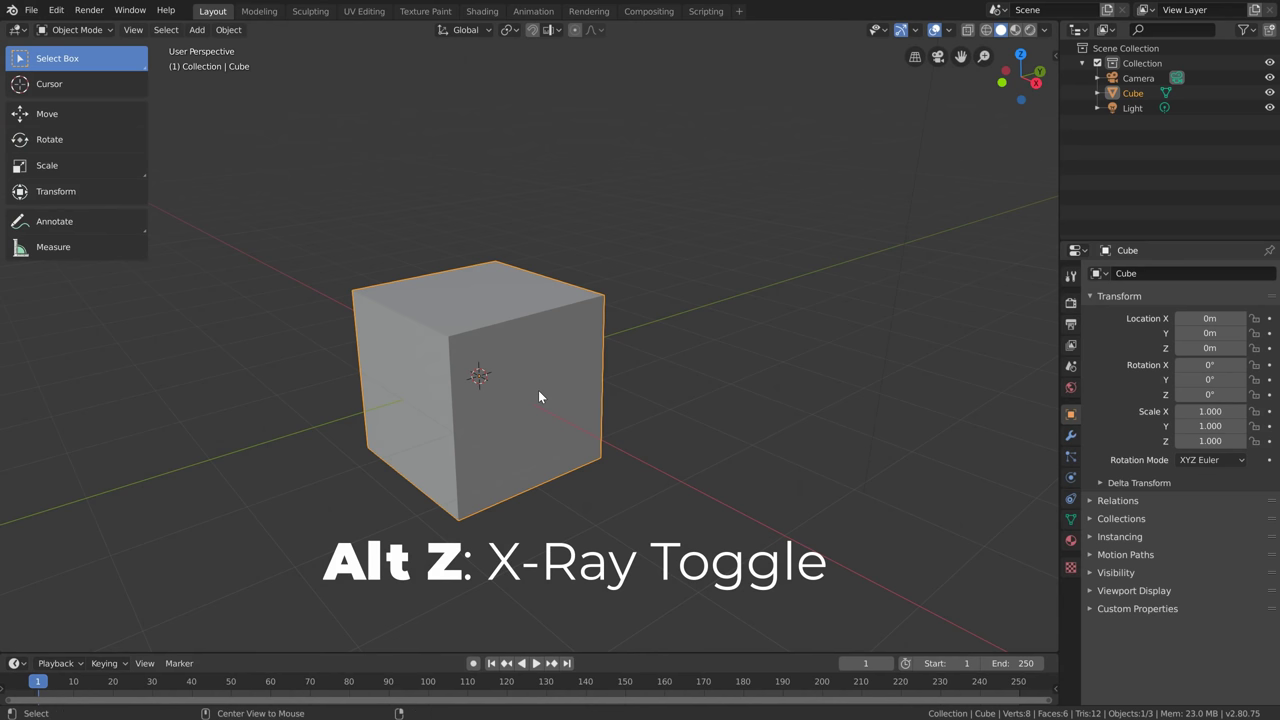
Switch to Blender 2.80, toggle X-Ray for the viewport, leave it enabled and adjust its strength in the shading options
key("alt+z")
key("alt+z")
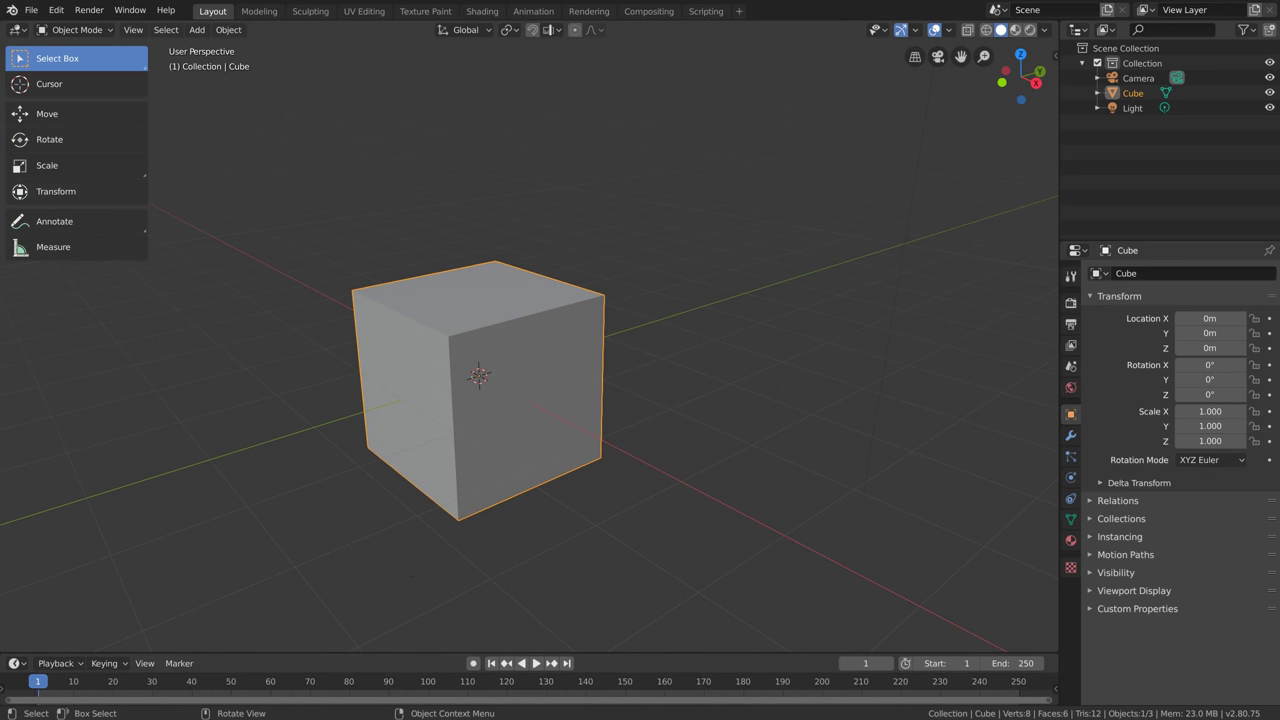
middle_click_drag(513, 374, 513, 374)
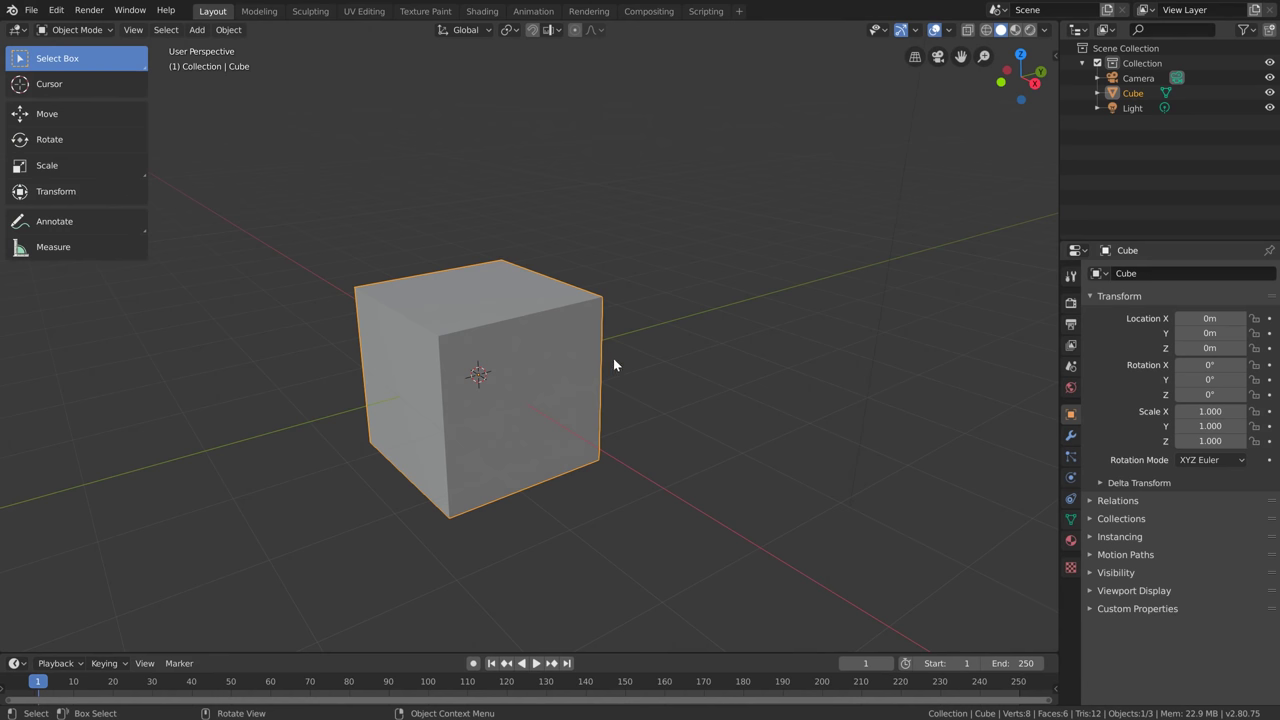
left_click(968, 30)
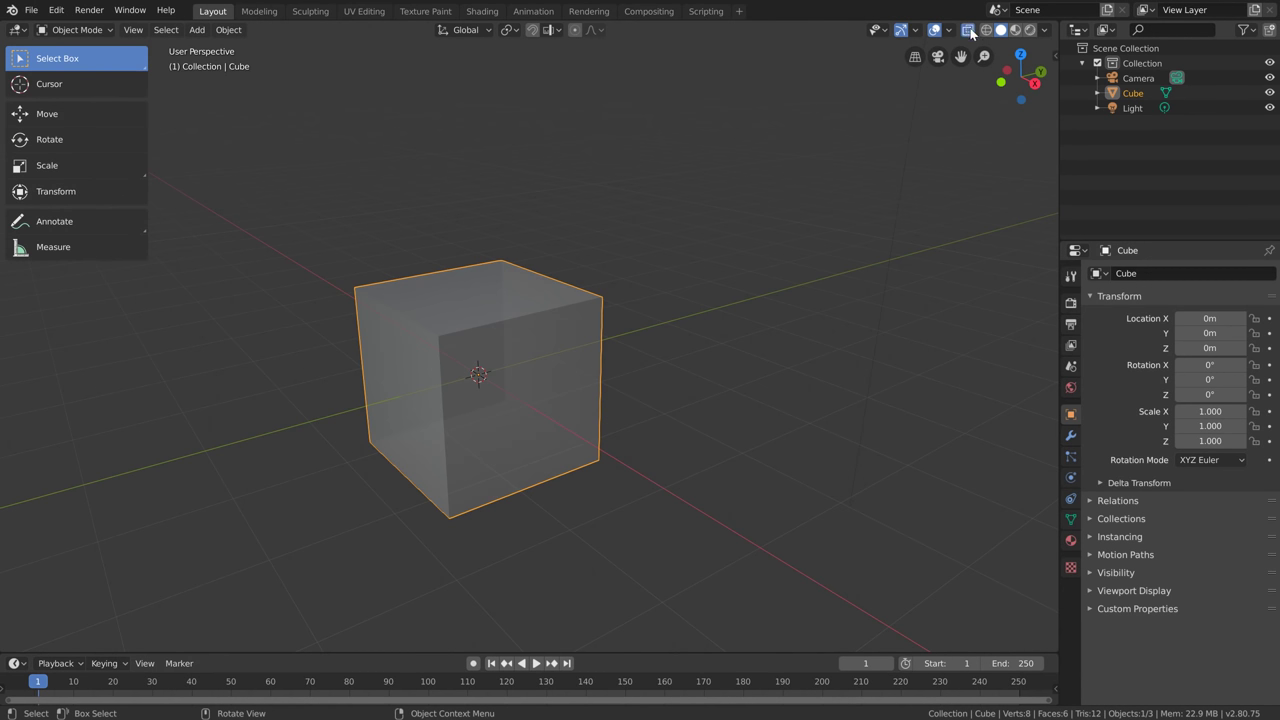
left_click(1044, 30)
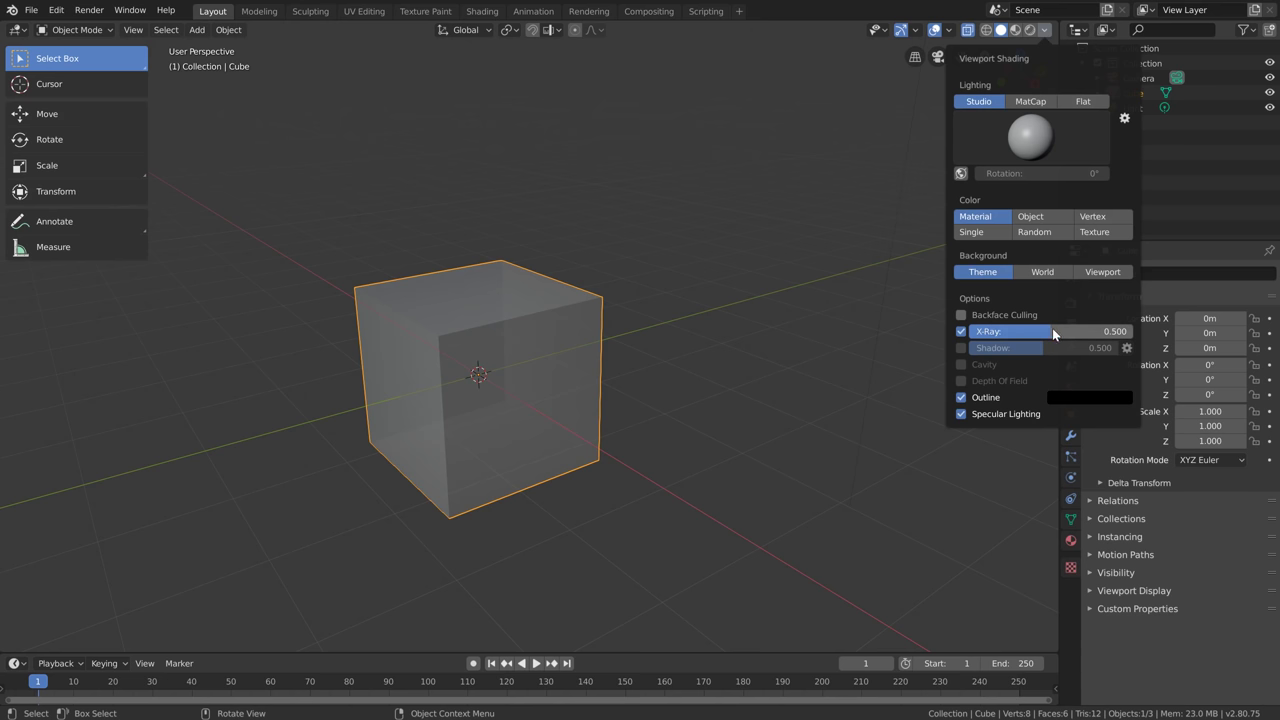
left_click_drag(1052, 331, 1082, 331)
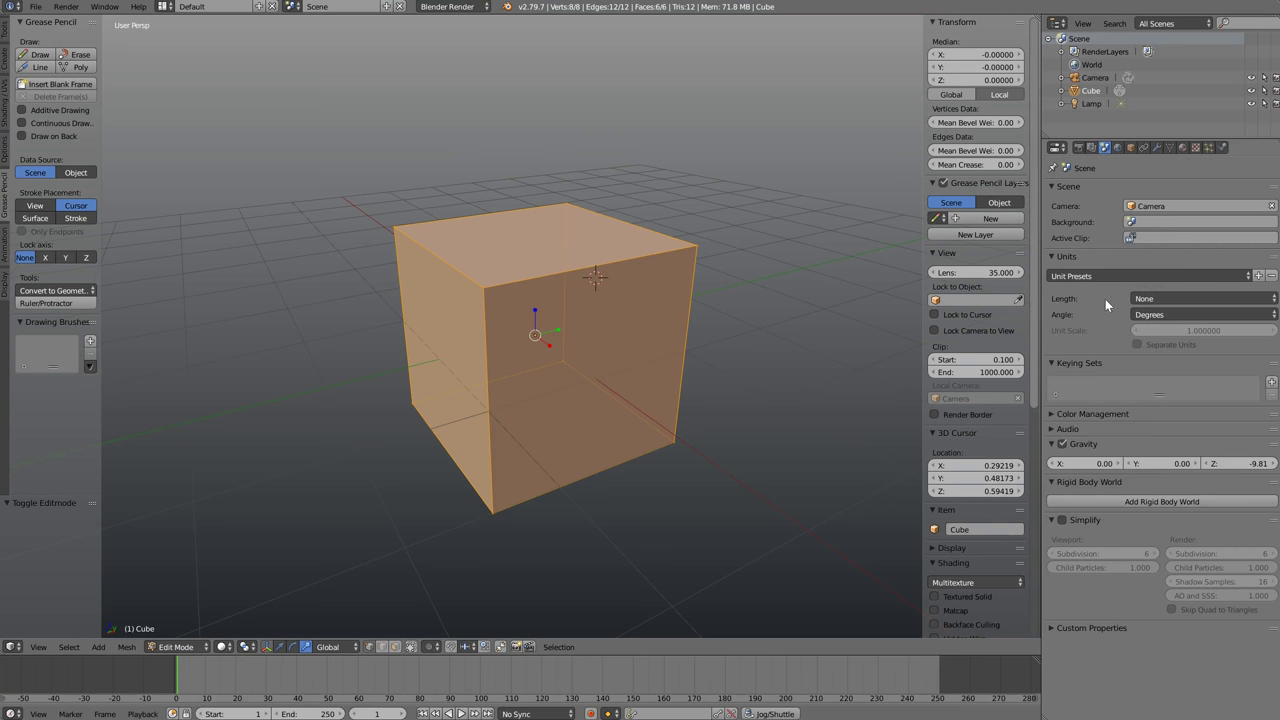
Switch to Blender 2.79 and choose a length unit system in the scene's unit settings
left_click(1143, 298)
left_click(1160, 278)
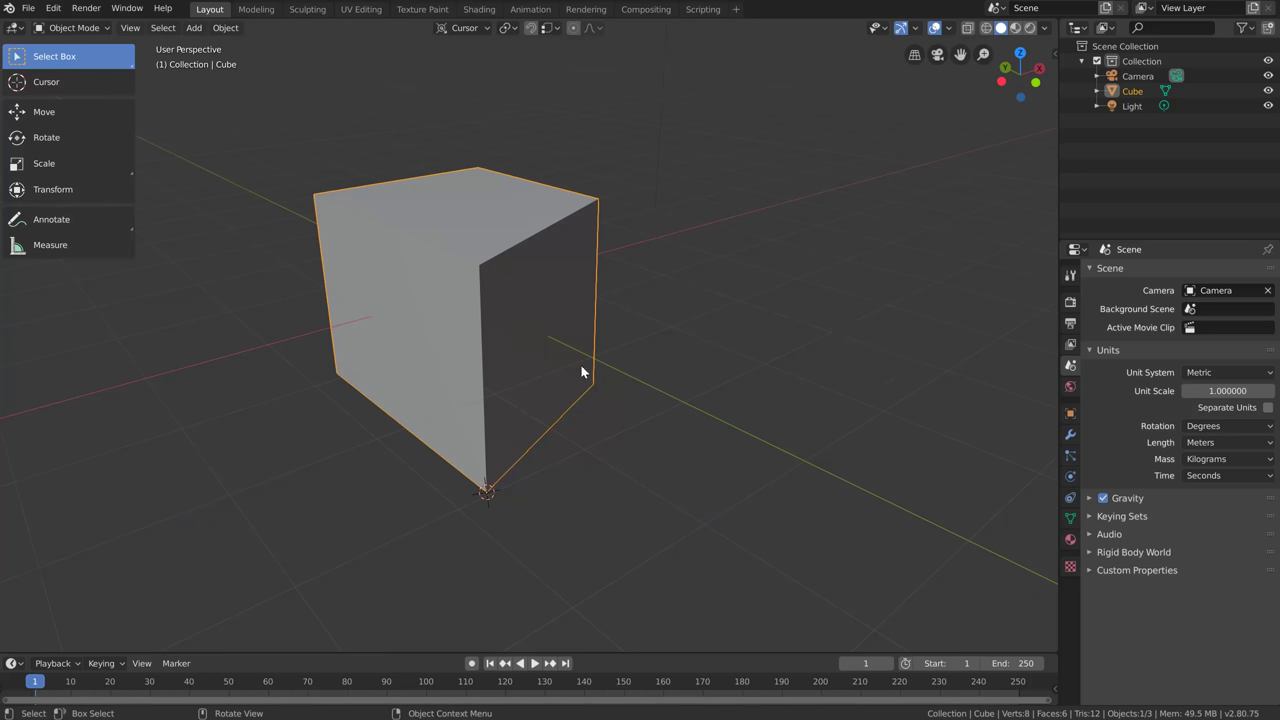
Switch to Blender 2.80, show the cube's transform values in the sidebar and choose a Unit System for the scene
key("n")
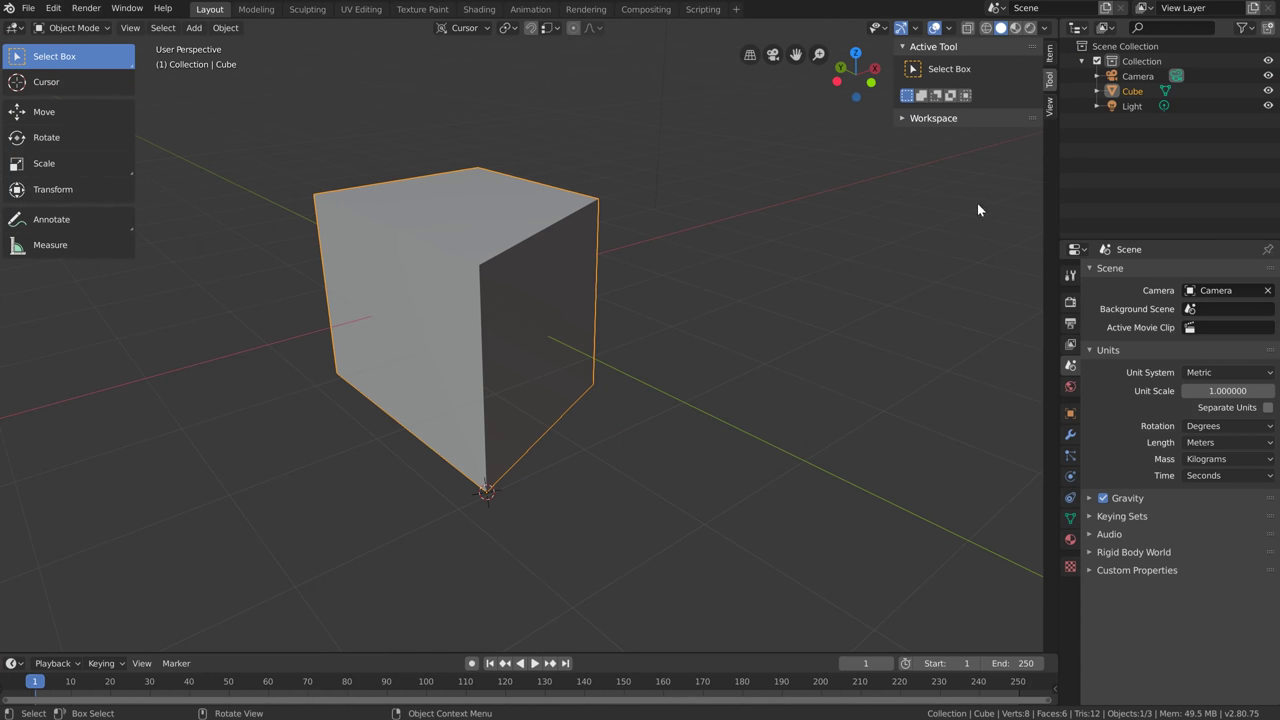
left_click(1052, 56)
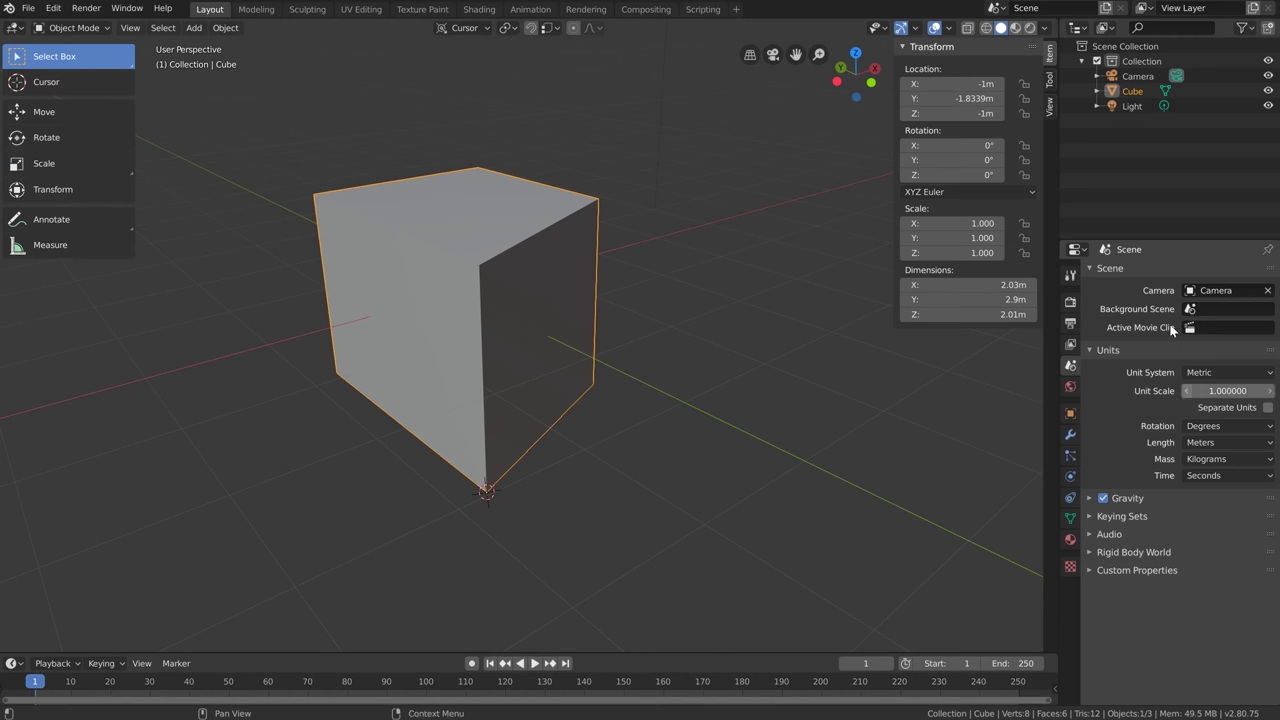
left_click(1229, 373)
left_click(1204, 409)
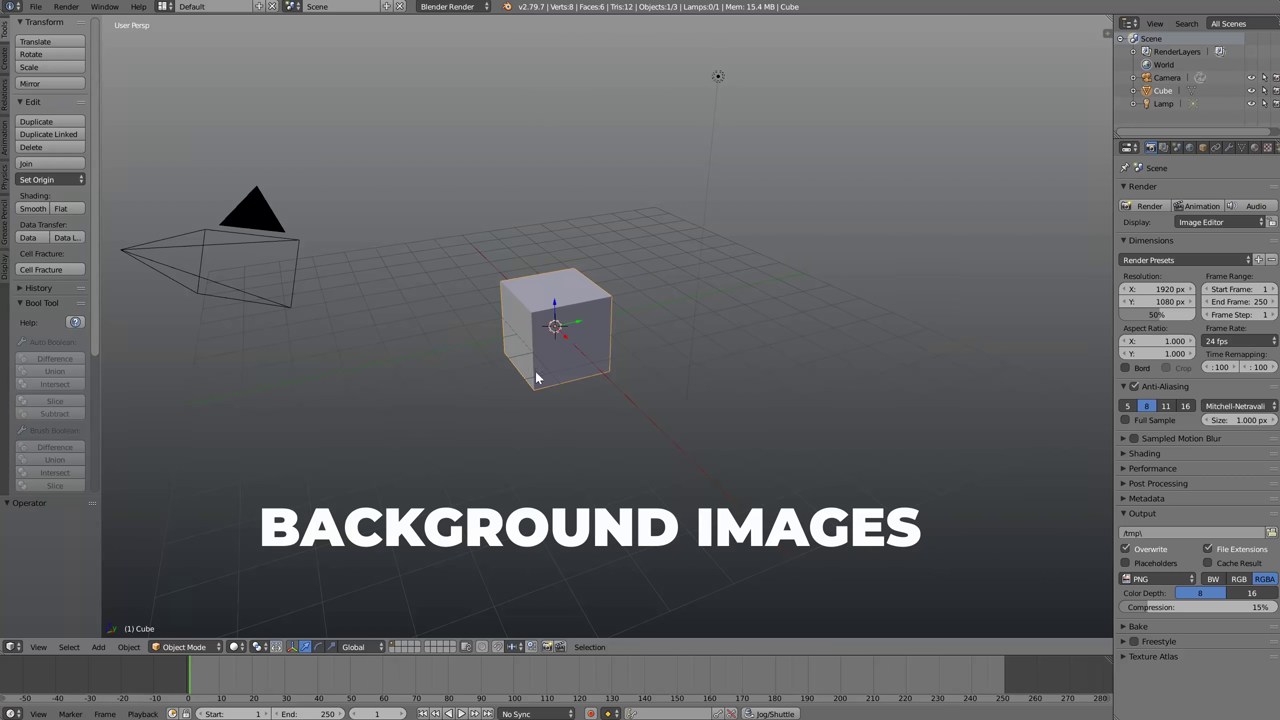
Switch to Blender 2.79, change the screen layout to UV Editing and narrow the image editor to enlarge the 3D view
left_click(163, 6)
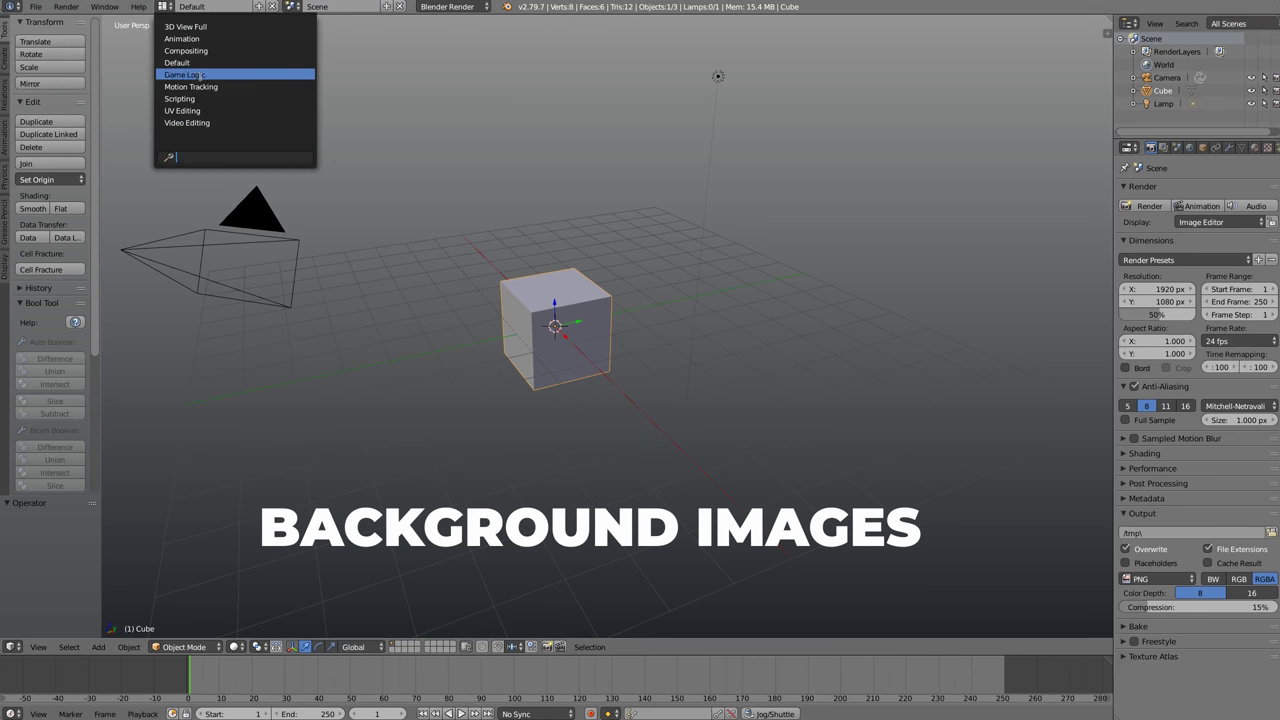
left_click(186, 111)
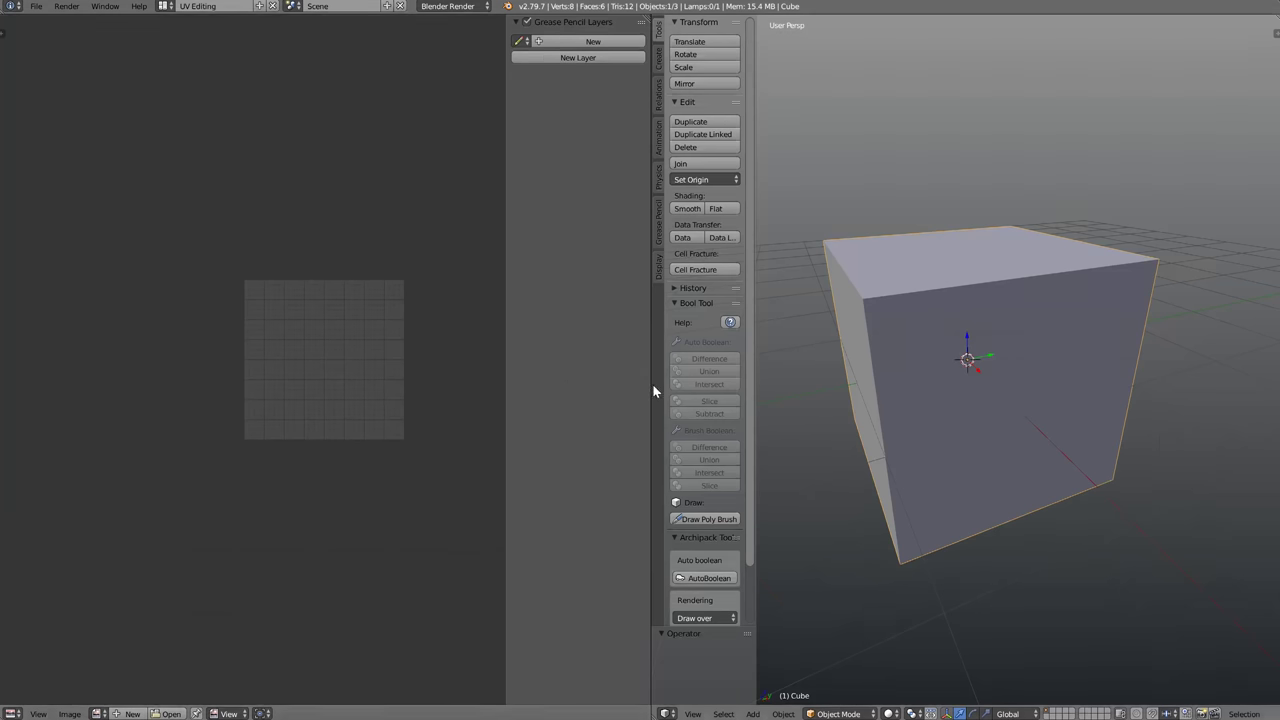
left_click_drag(651, 377, 342, 366)
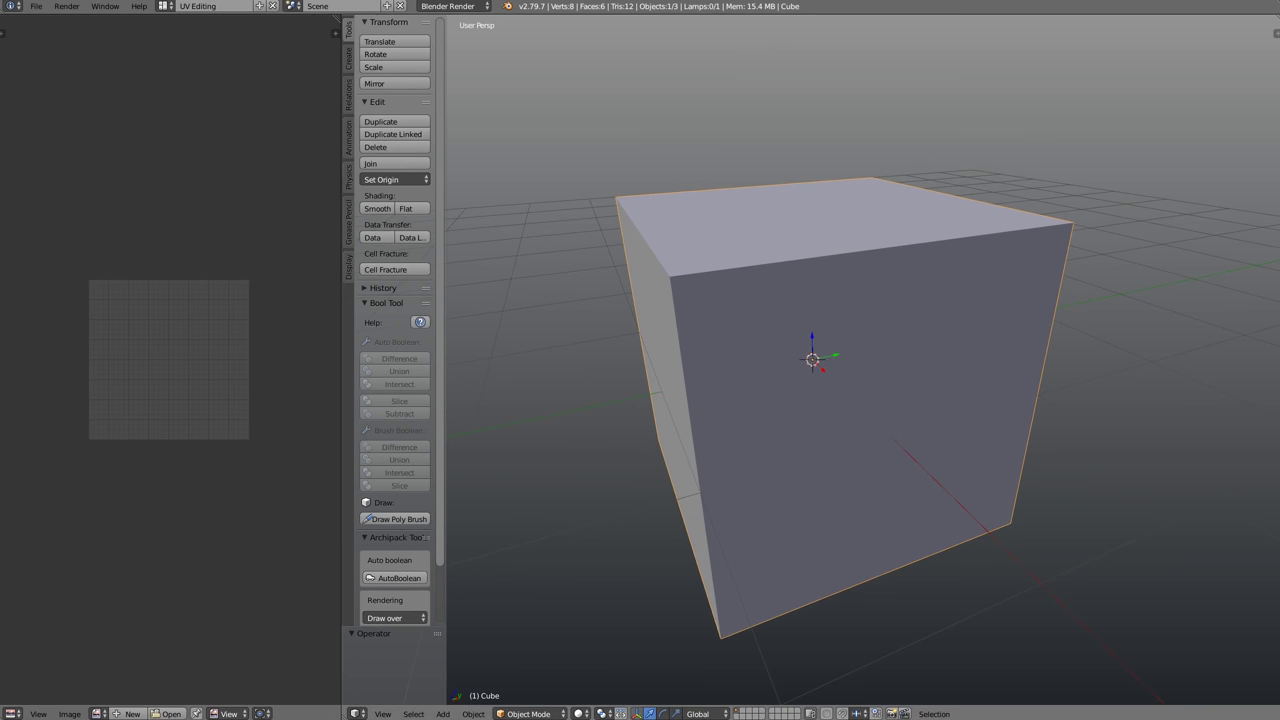
Load concept_art_02.jpg into the image editor and fit the image to the view
left_click_drag(134, 373, 134, 373)
key("Home")
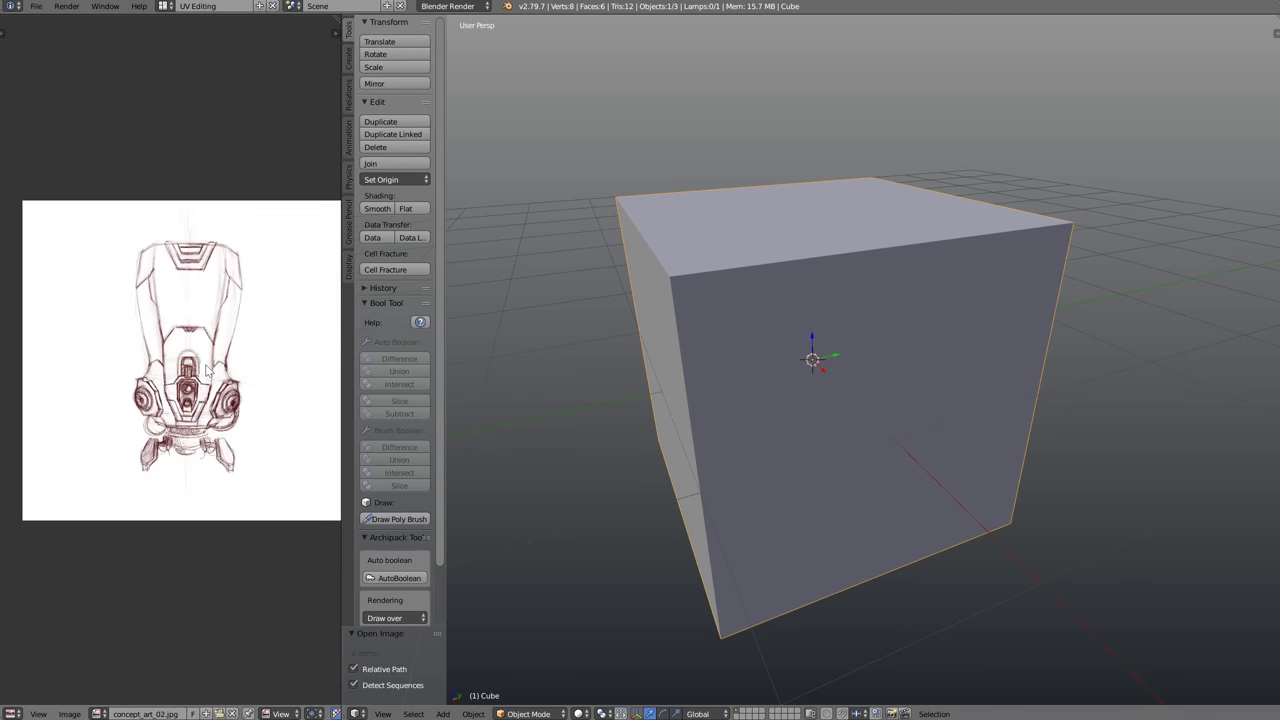
Show and widen the 3D view's sidebar, expand the Background Images settings and enable them
middle_click_drag(206, 386, 178, 386)
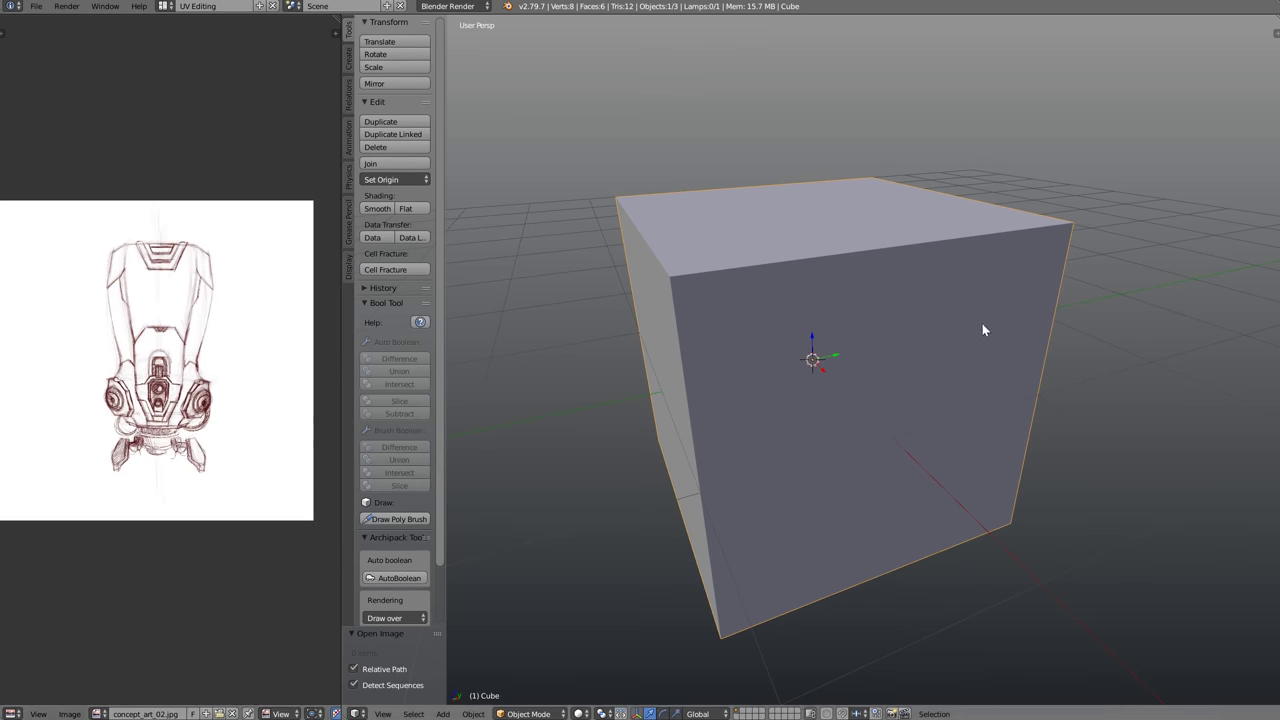
key("n")
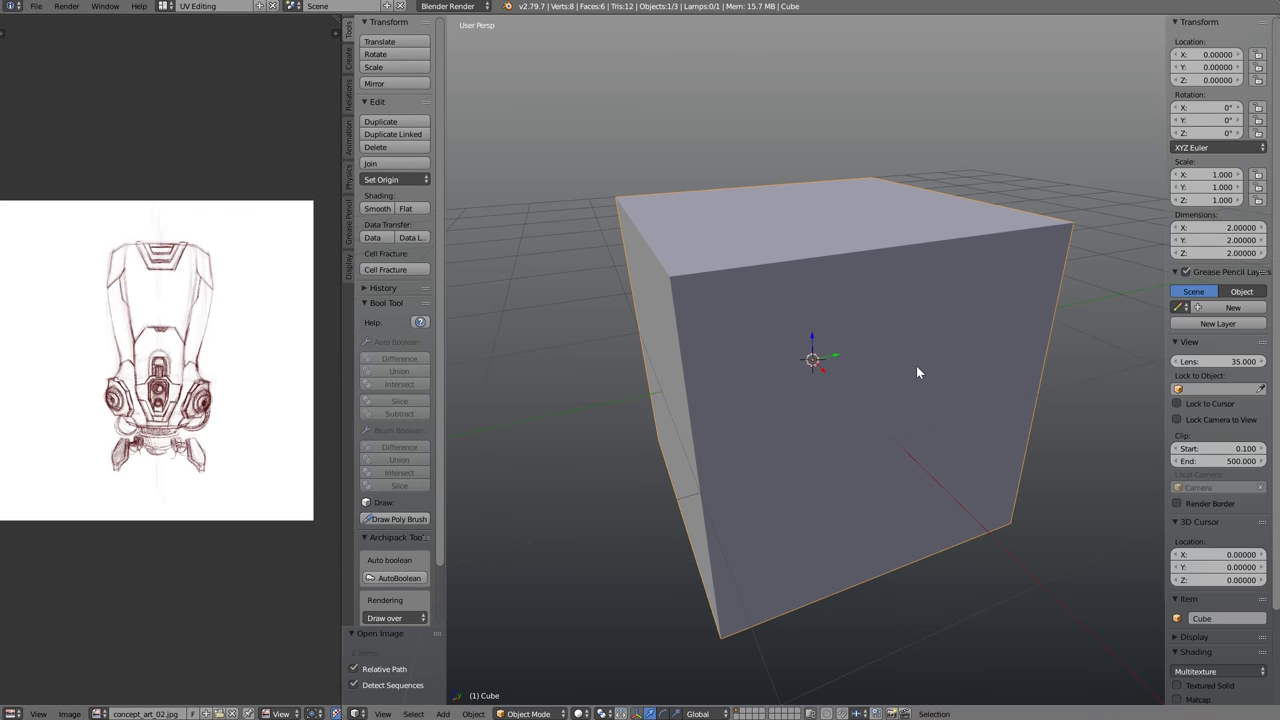
scroll(1202, 340, "down", 3)
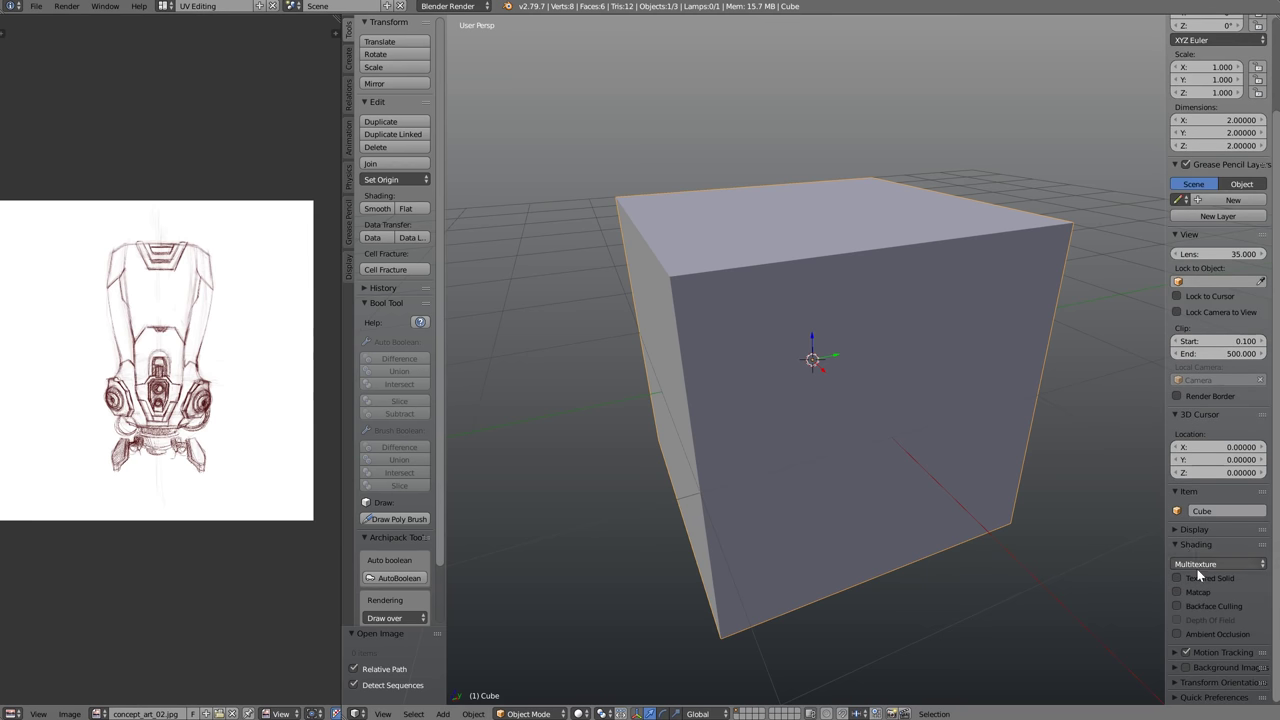
left_click_drag(1168, 660, 1021, 648)
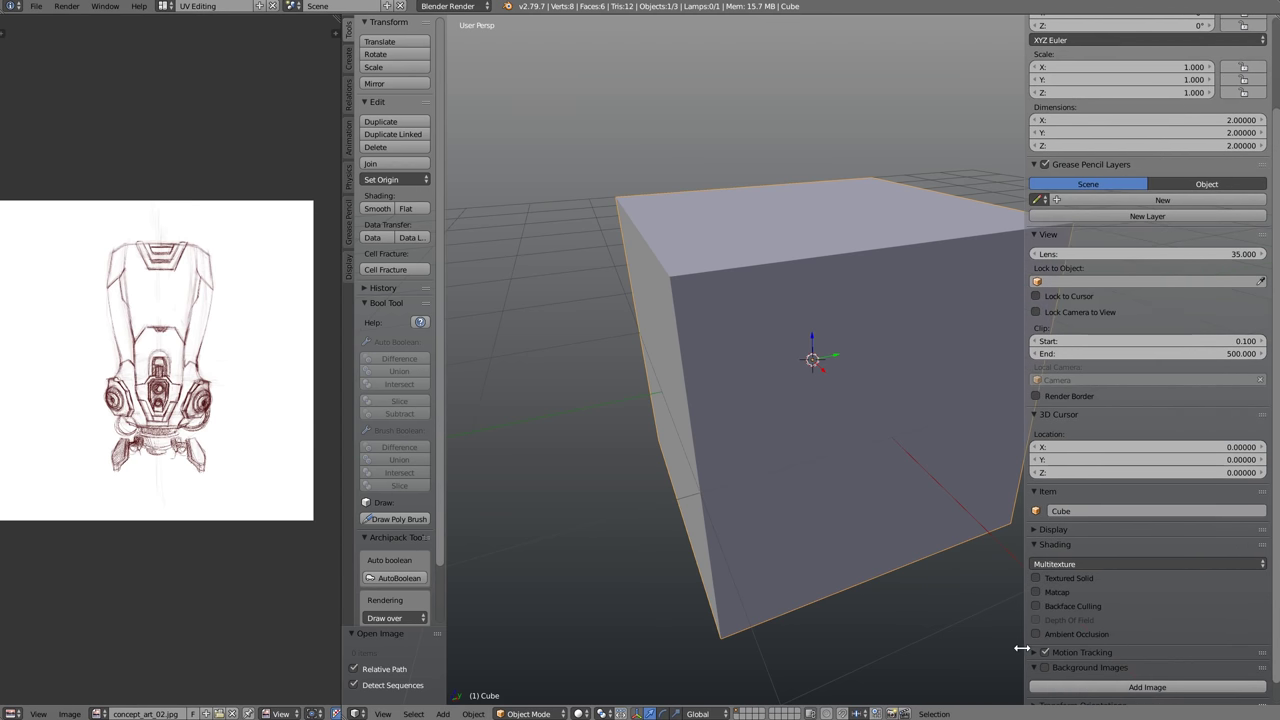
scroll(1110, 667, "down", 1)
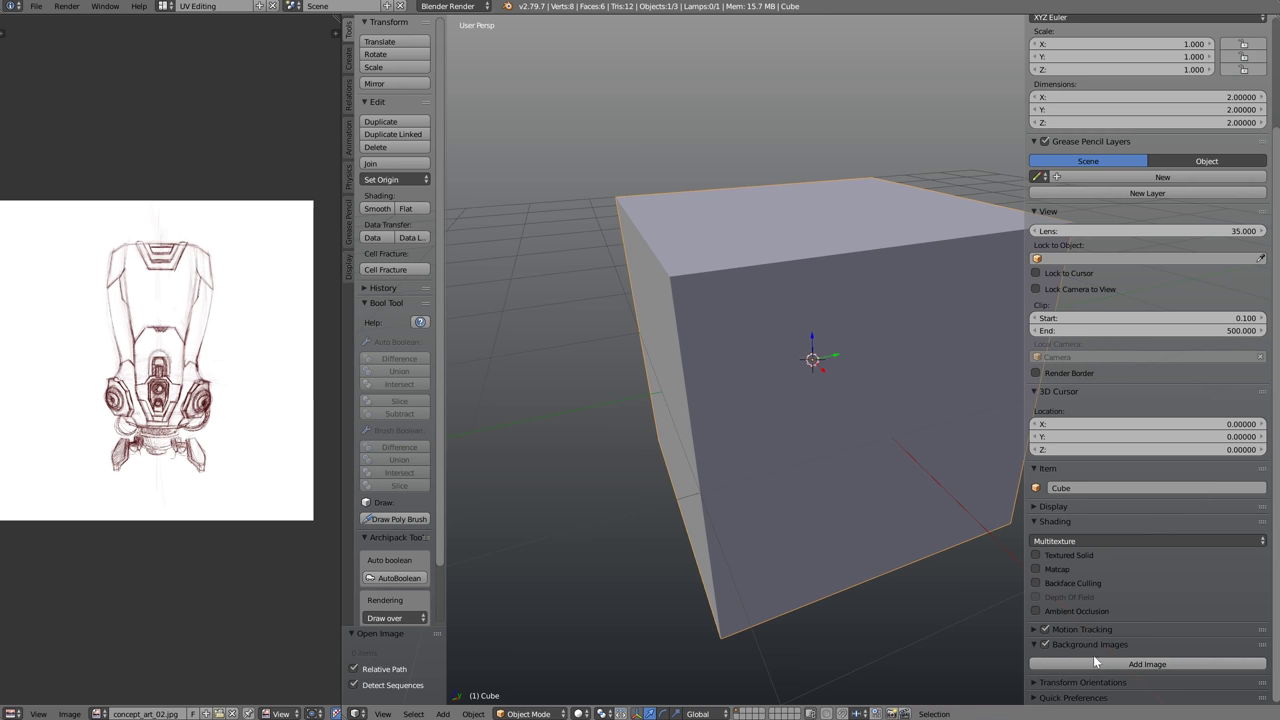
Add concept_art_02.jpg as a background image for all views and remove the empty image entry
left_click(1132, 662)
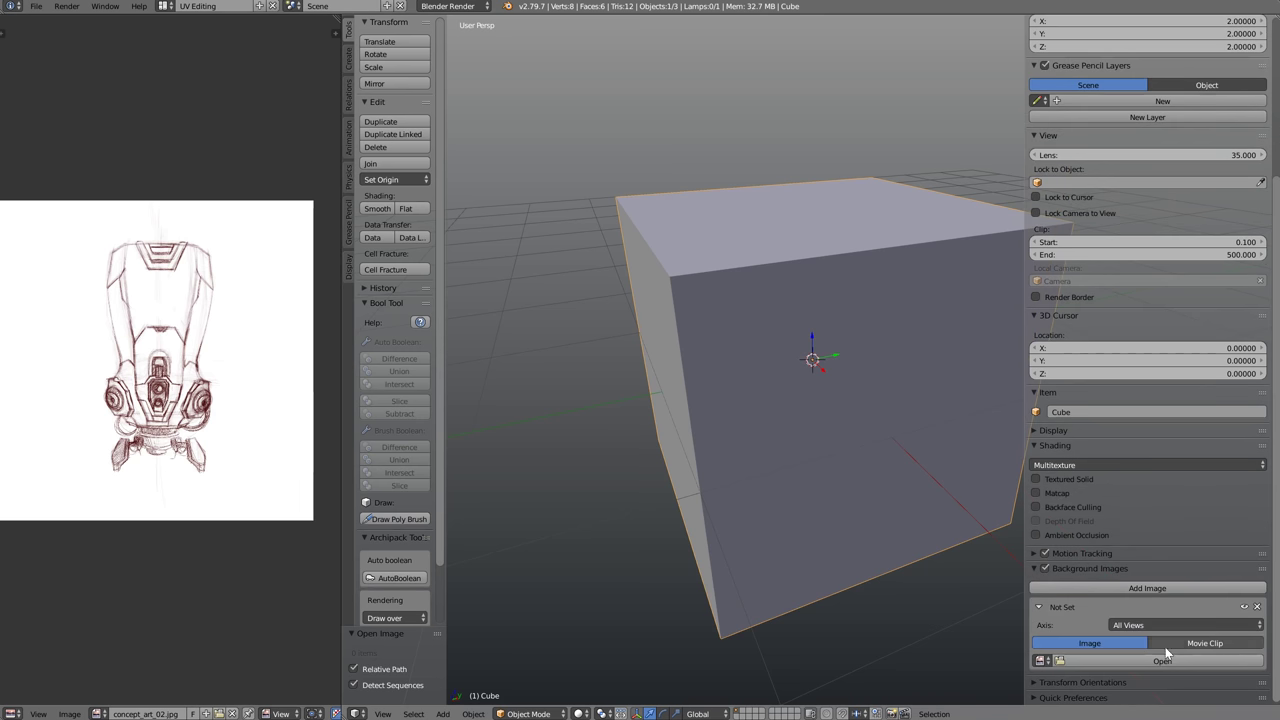
left_click(1040, 662)
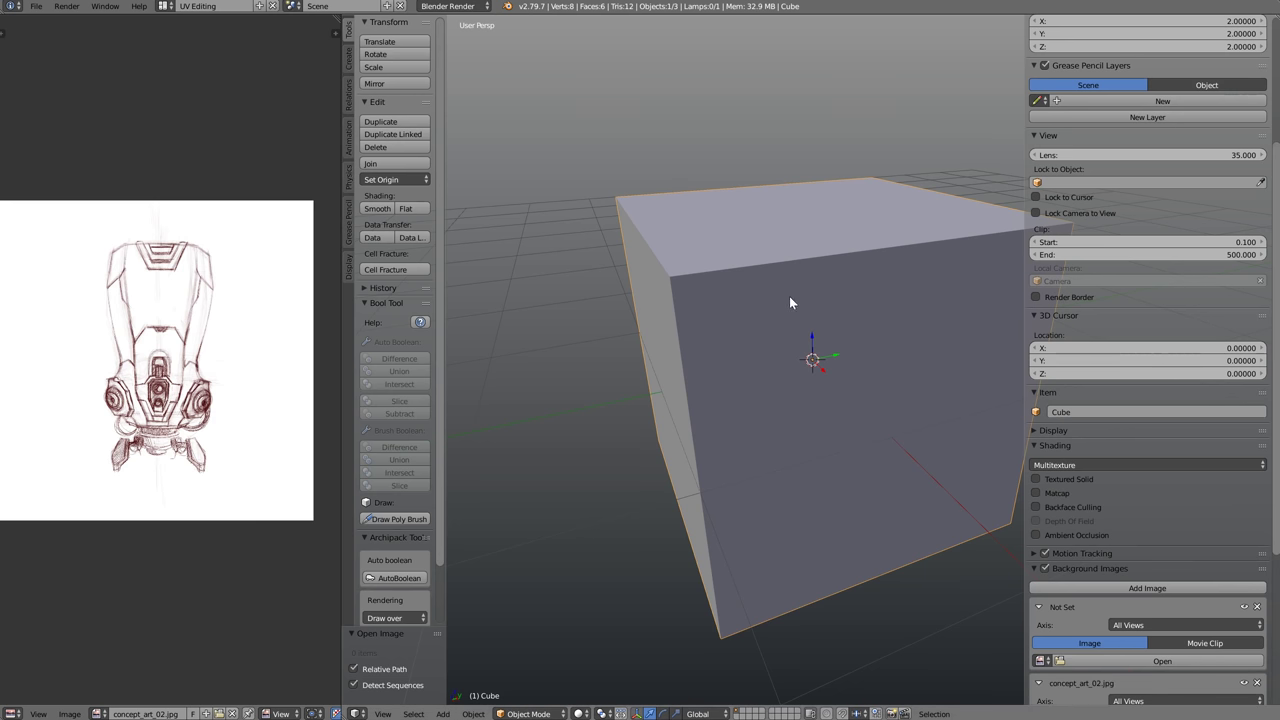
scroll(1148, 582, "down", 6)
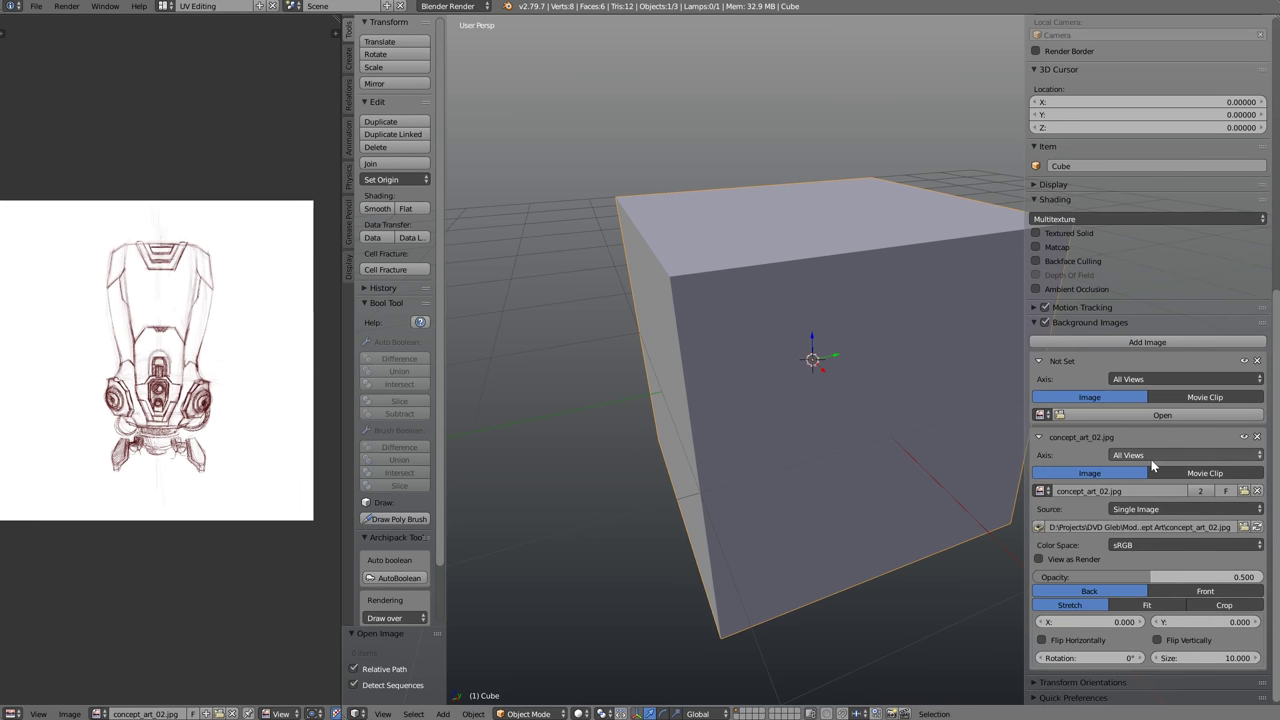
left_click(1257, 360)
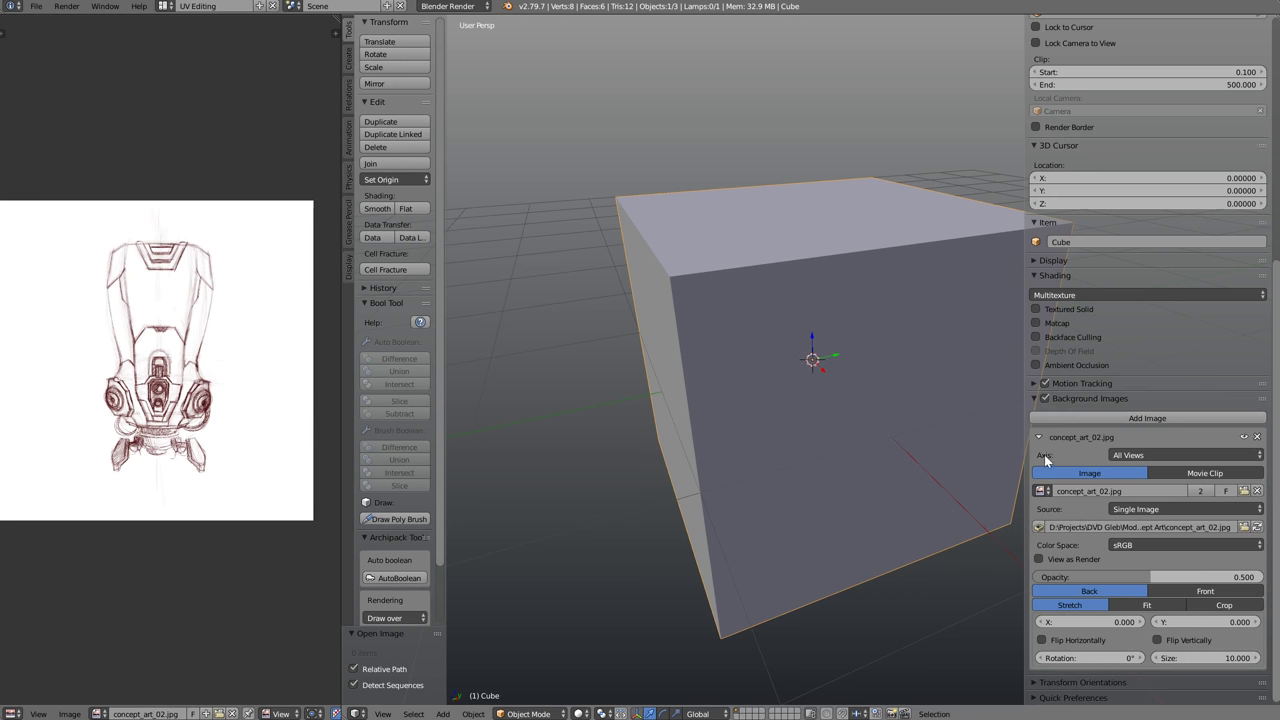
Frame the cube and examine the background image in the camera view and the front orthographic view
key("KP_Decimal")
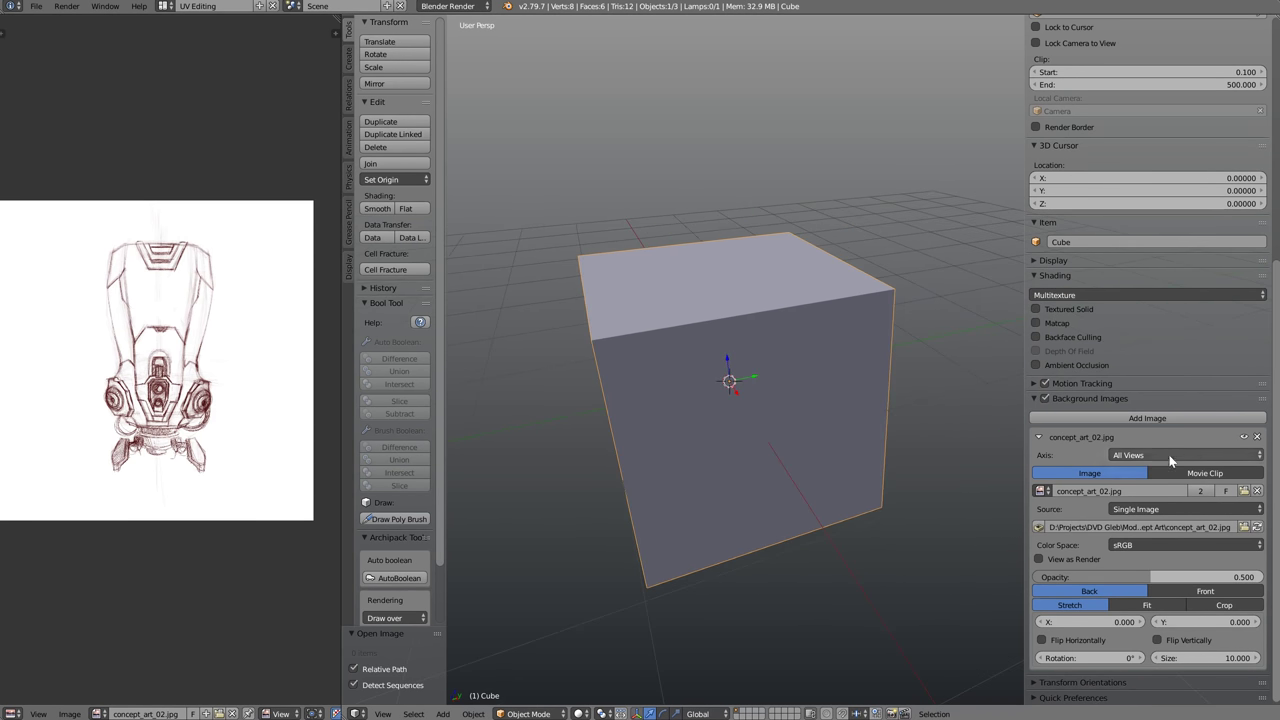
key("KP_0")
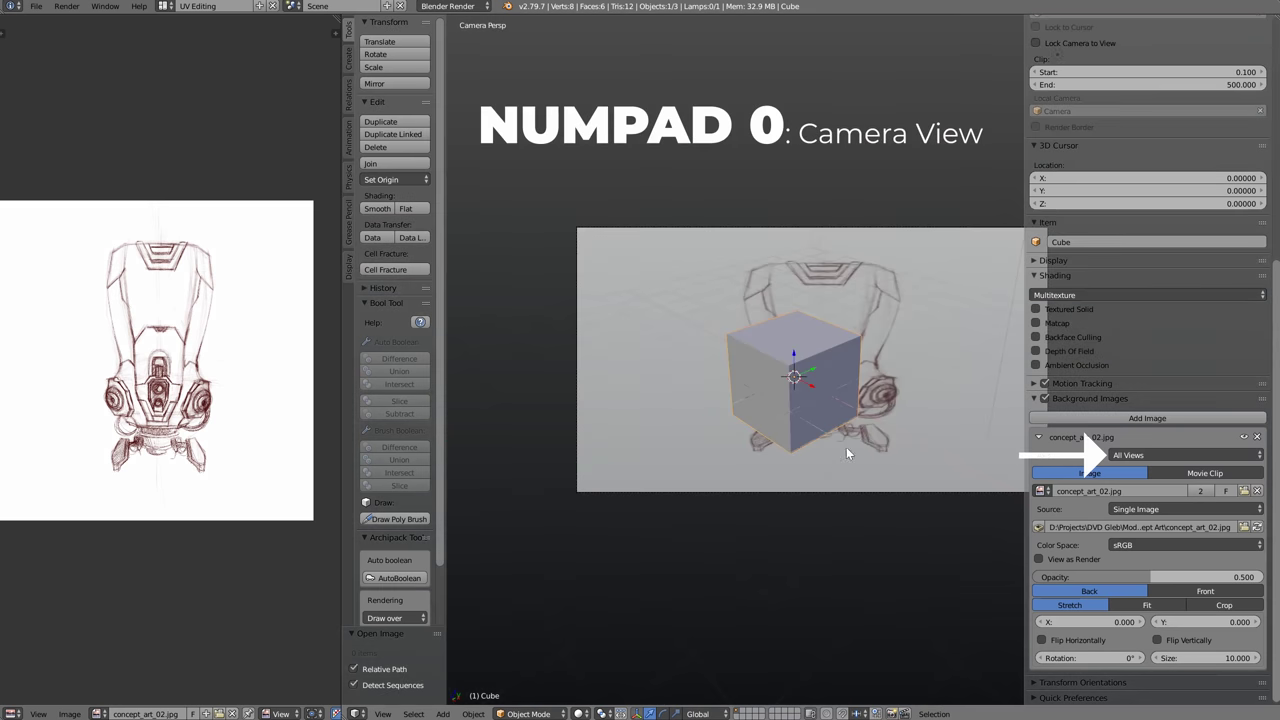
key("KP_1")
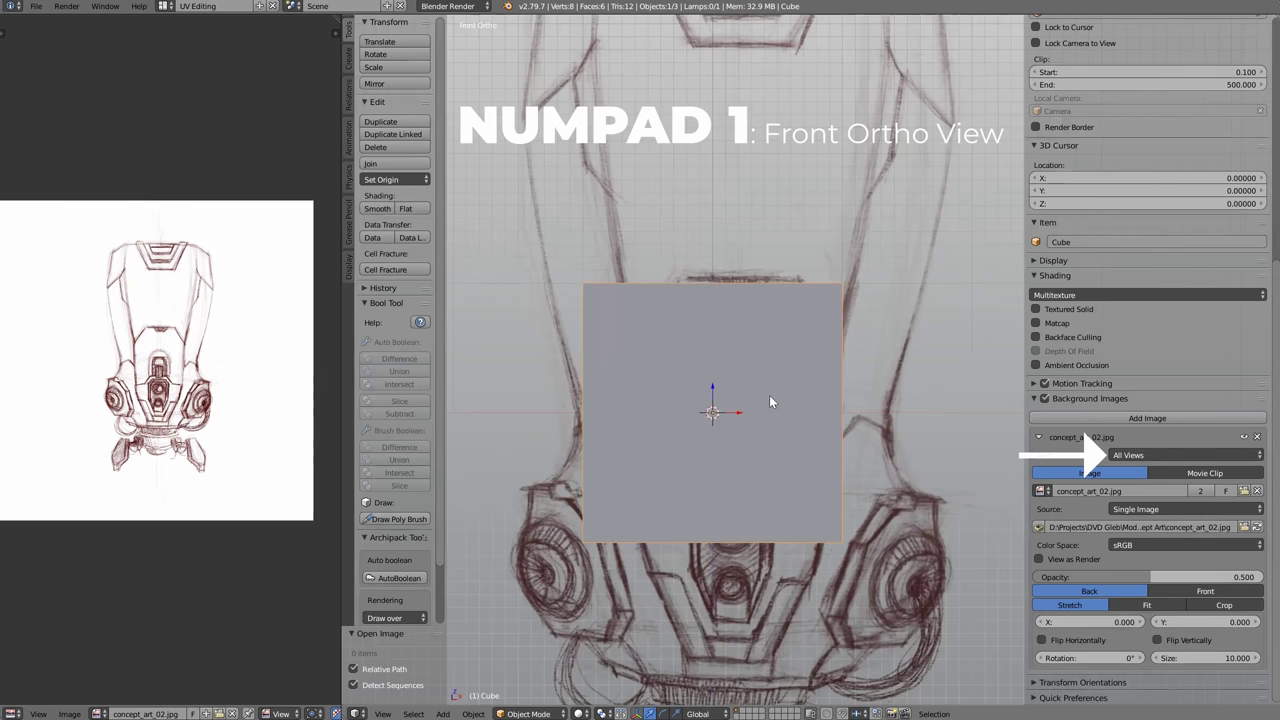
scroll(769, 395, "down", 5)
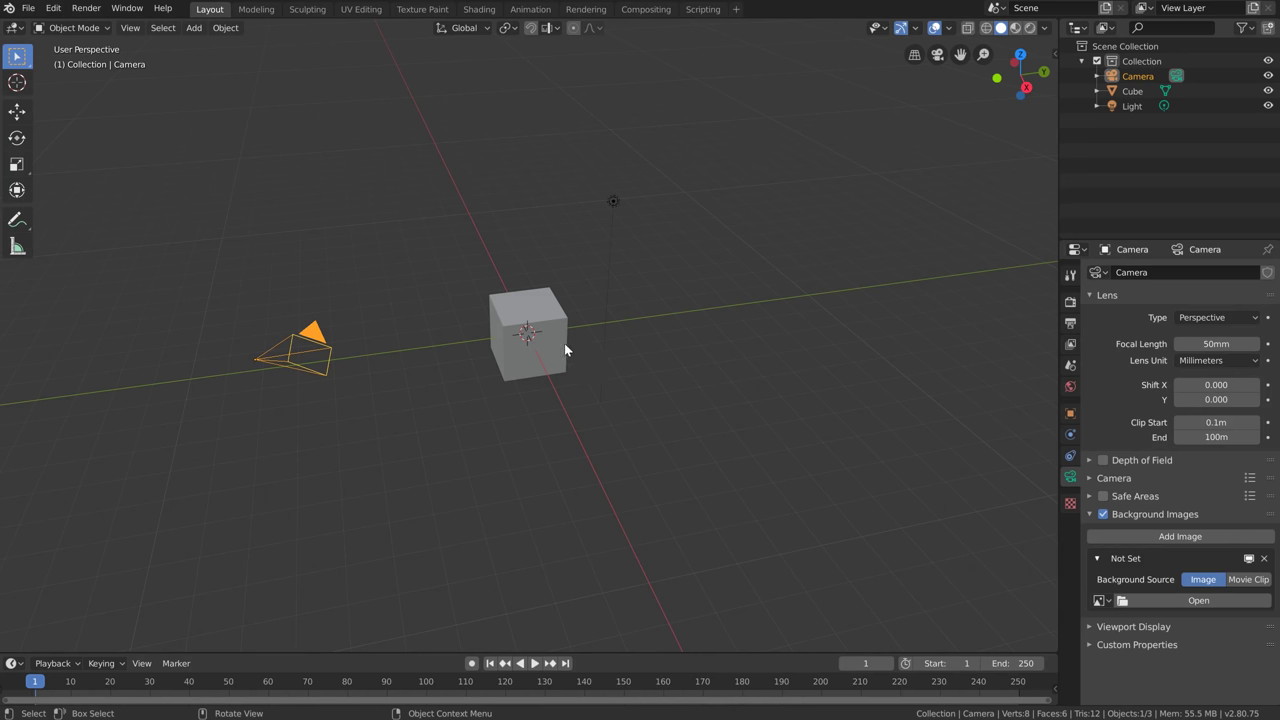
Switch to Blender 2.80 and look through the sidebar's item, tool and view settings for background image options
key("n")
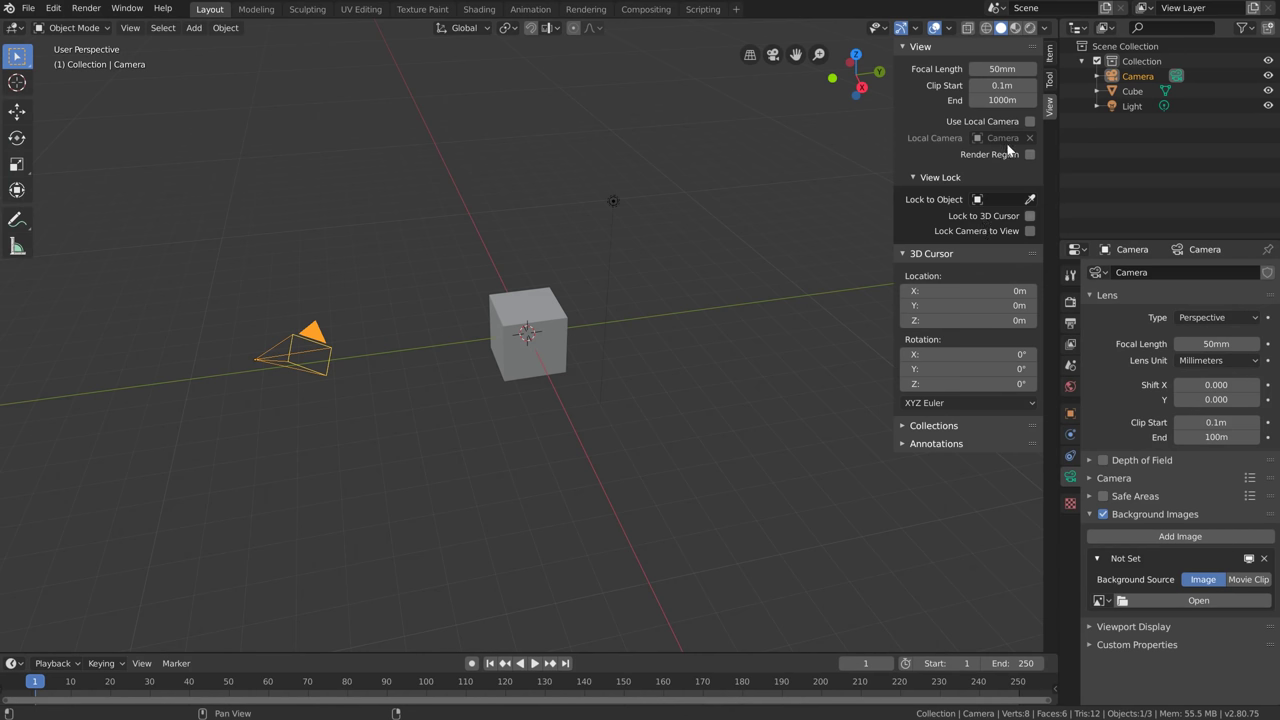
left_click(1049, 80)
left_click(1049, 54)
left_click(1050, 82)
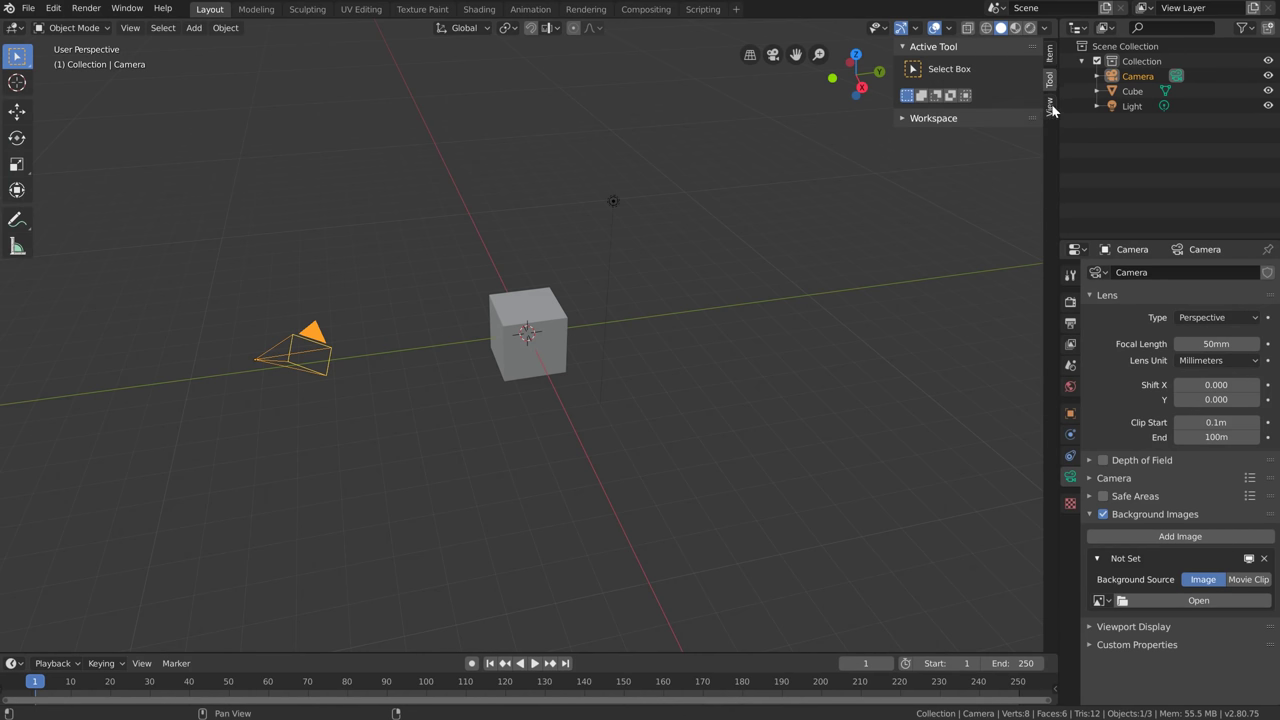
left_click(1050, 106)
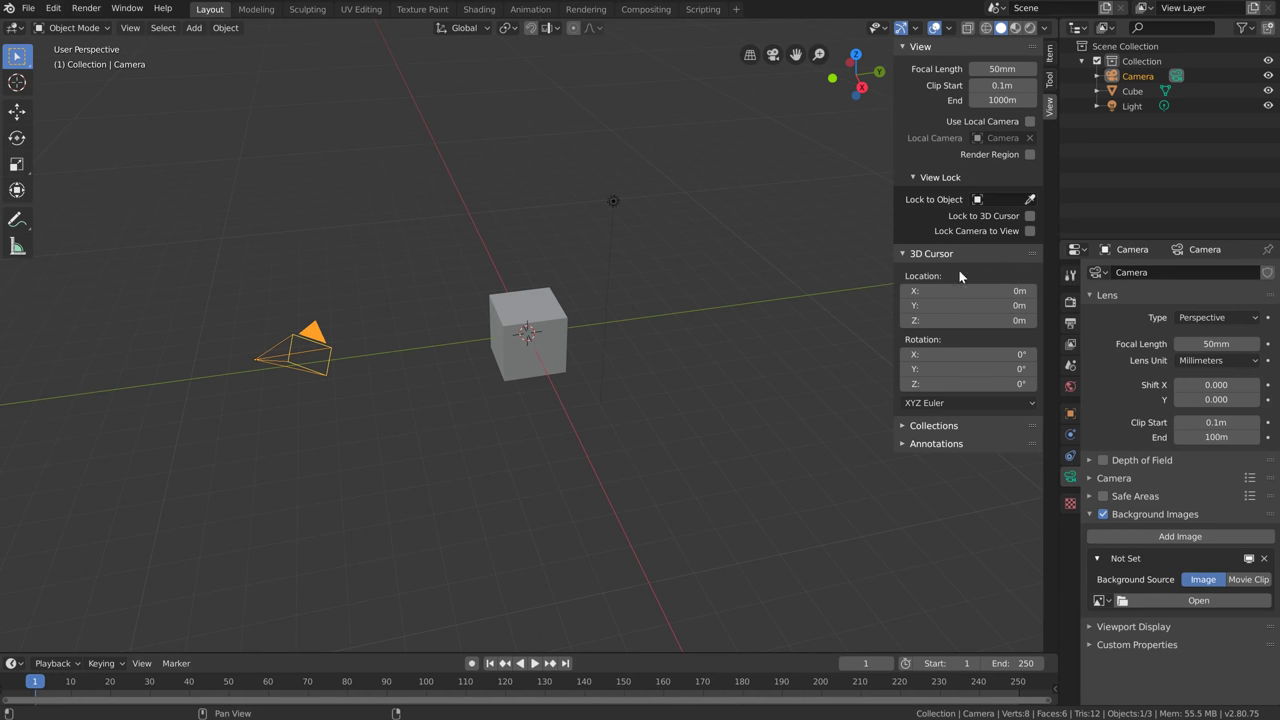
key("n")
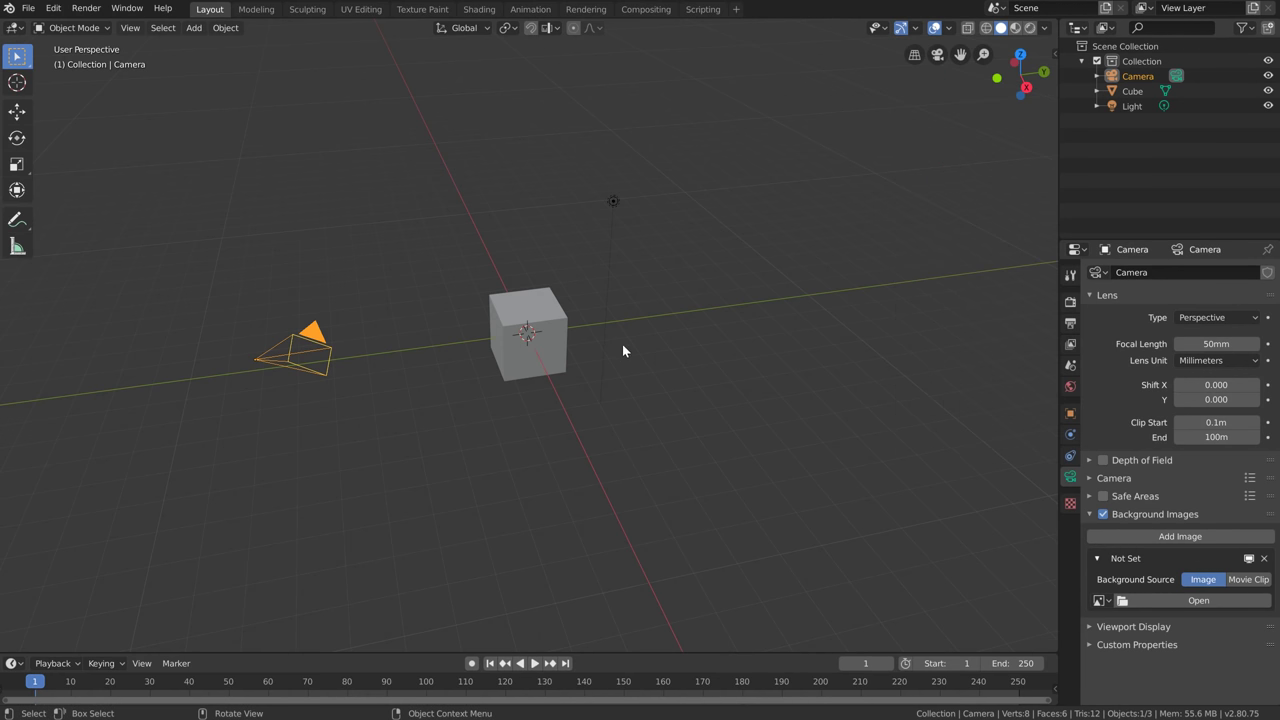
Change to the UV Editing workspace, load concept_art_02.jpg in the image editor, narrow that editor and fit the image to it
left_click(357, 10)
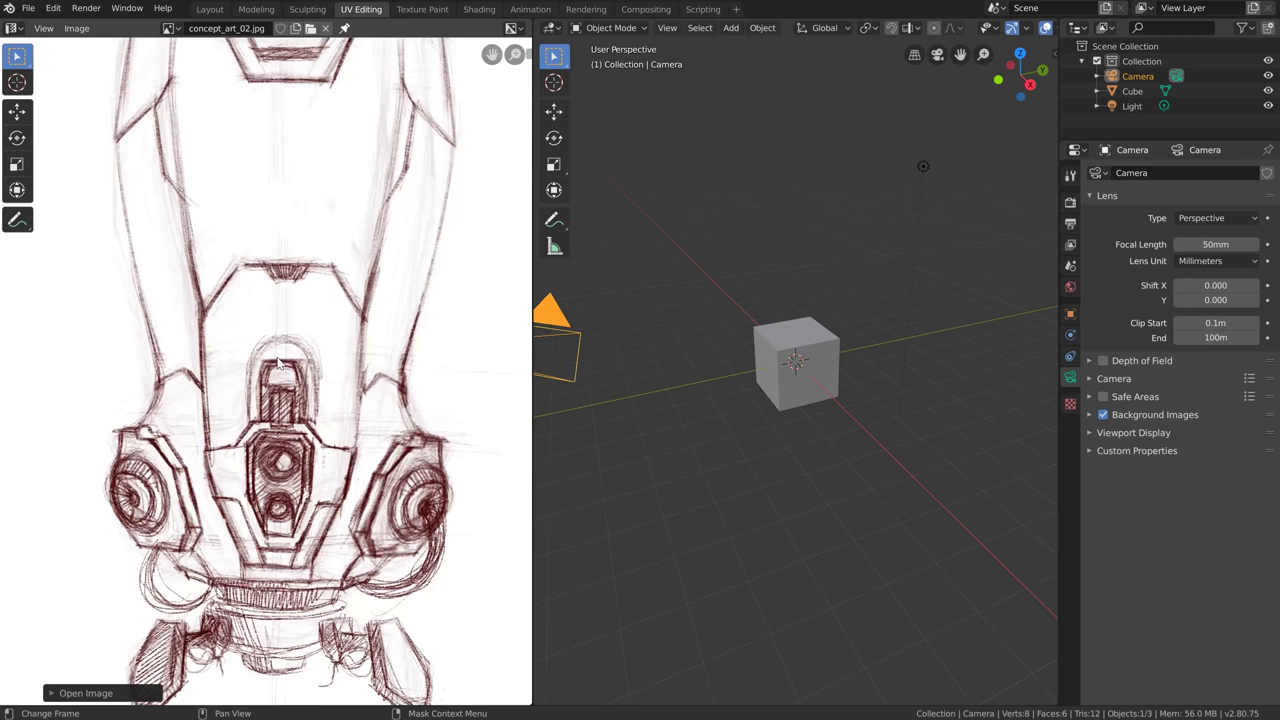
key("Home")
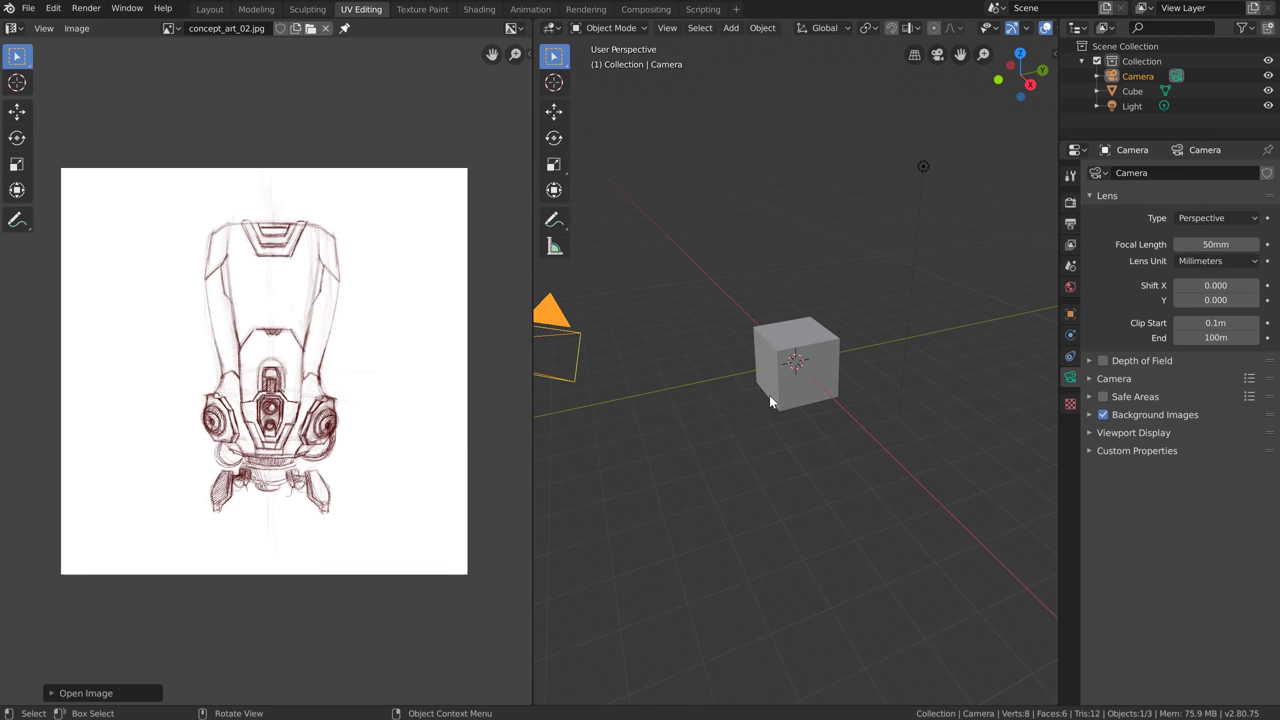
left_click_drag(531, 412, 280, 410)
key("Home")
Look at the Reference and Background options for adding an image object to the scene
key("shift+a")
mouse_move(680, 391)
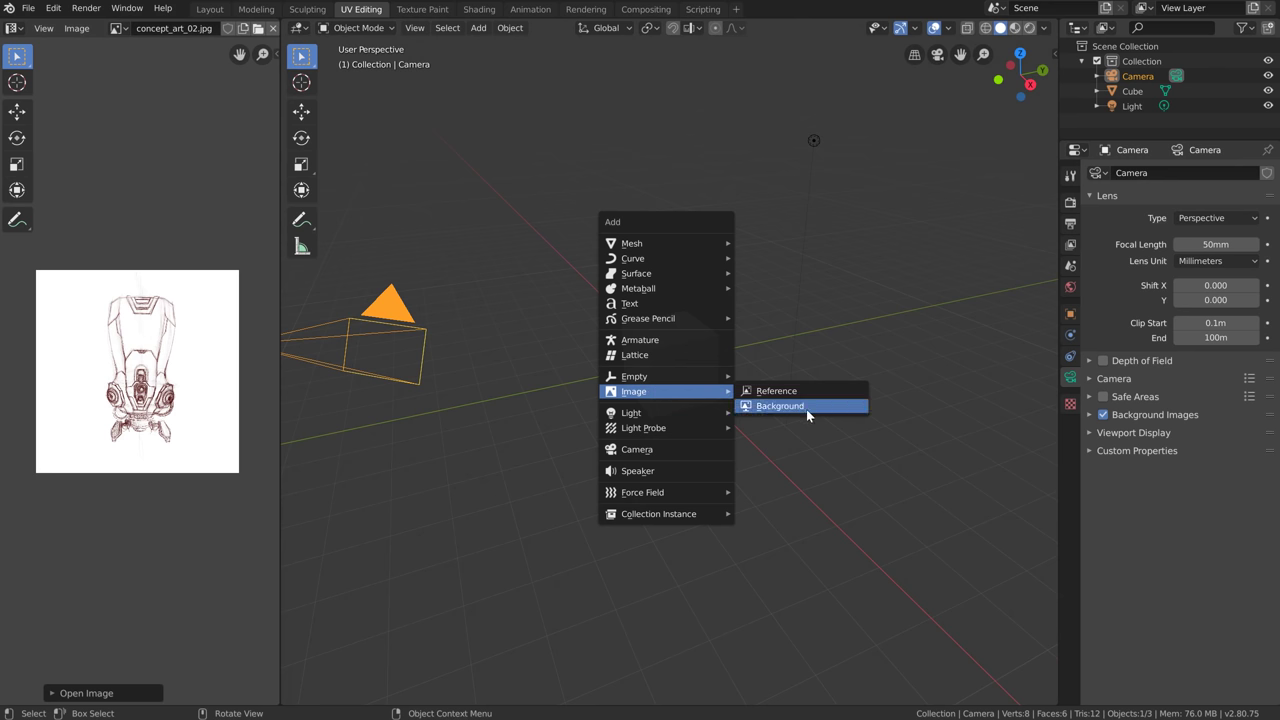
mouse_move(645, 379)
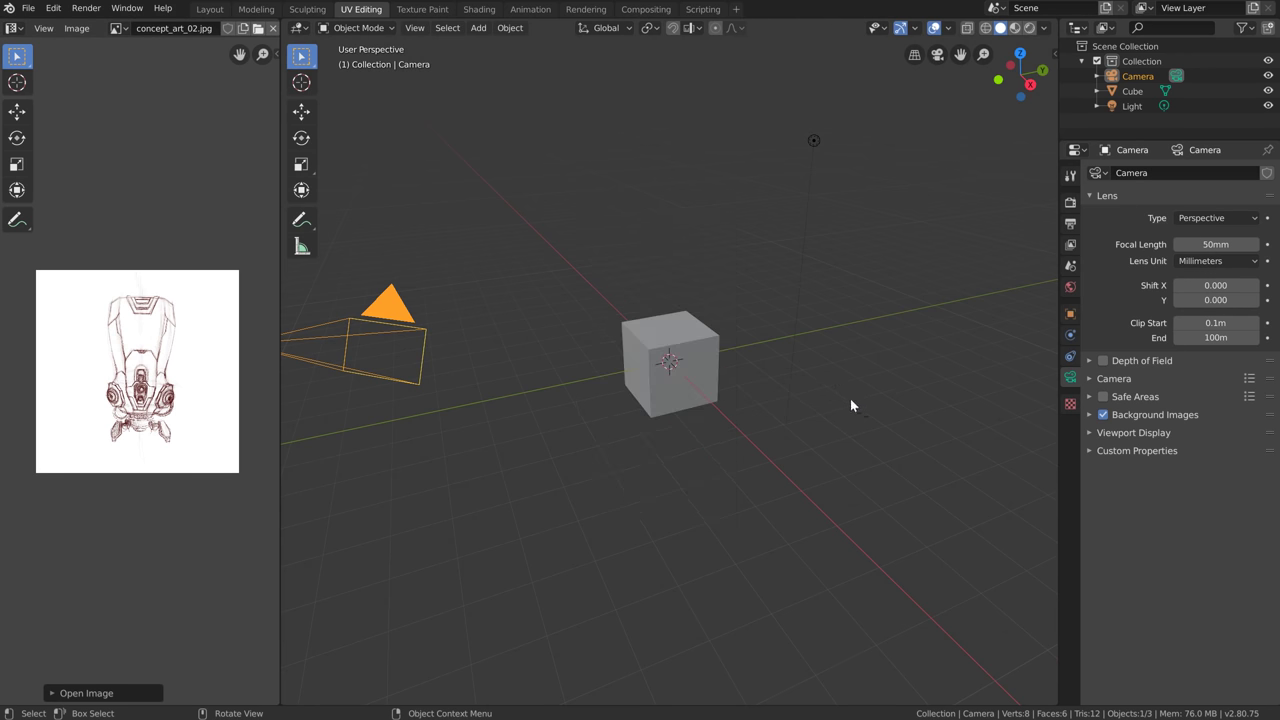
Select the camera, expand its Background Images settings and assign concept_art_02.jpg to the empty image entry
left_click(395, 300)
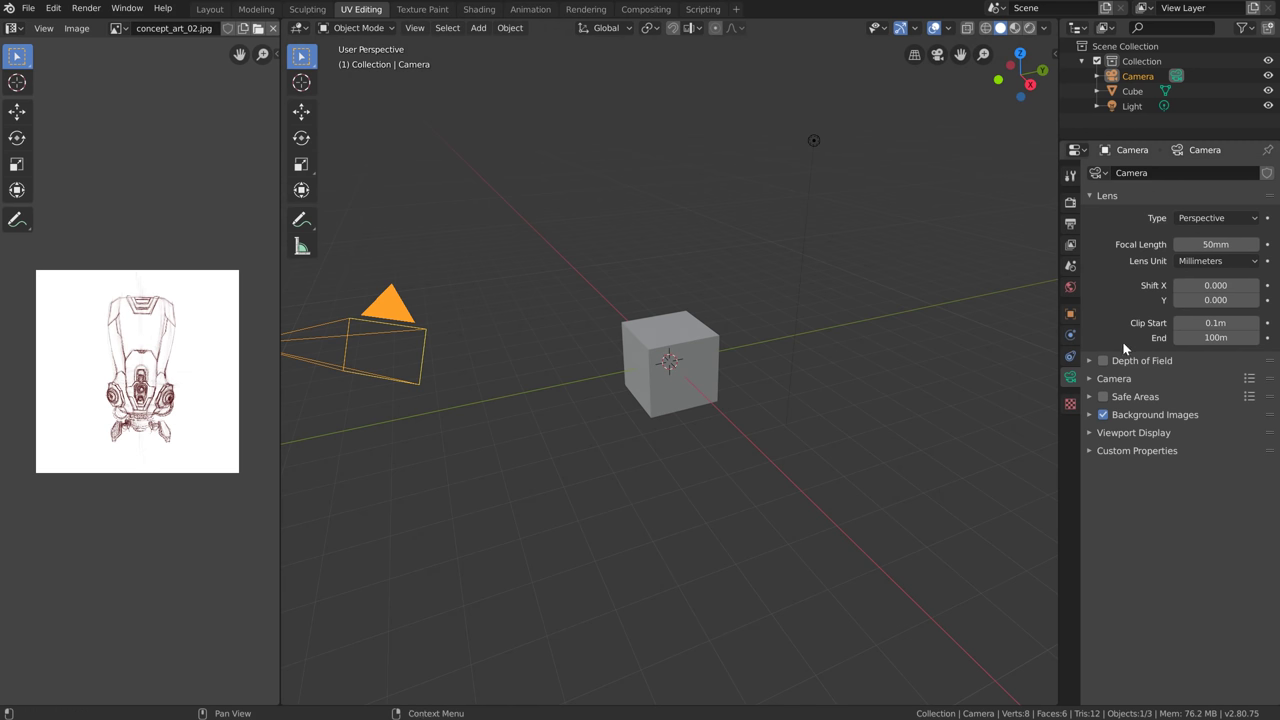
left_click(1148, 414)
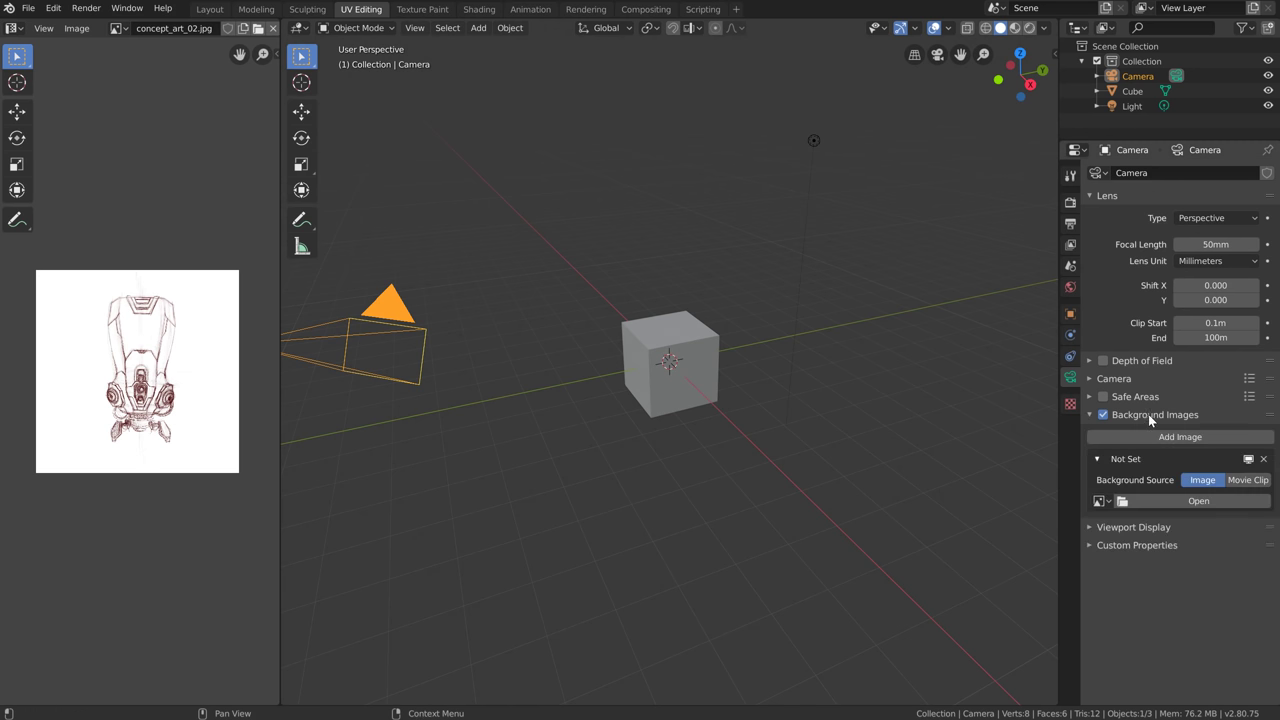
left_click(1104, 415)
left_click(1104, 416)
left_click(1100, 501)
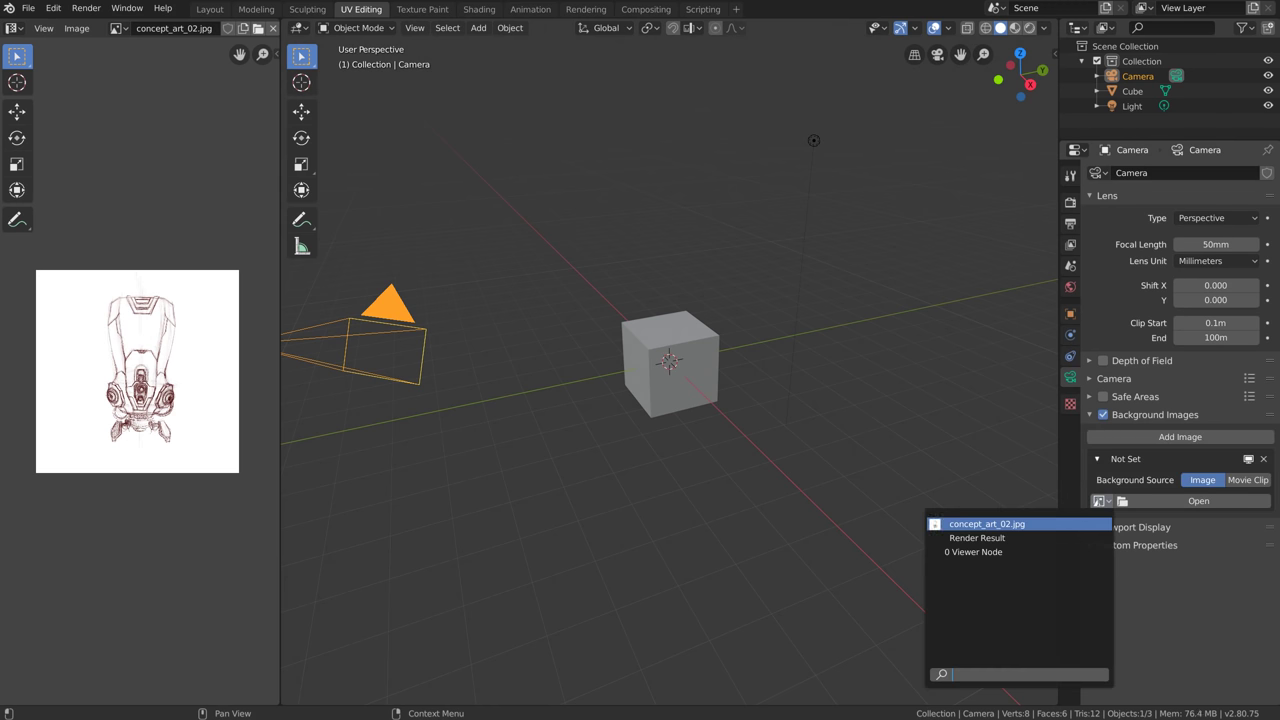
left_click(1010, 524)
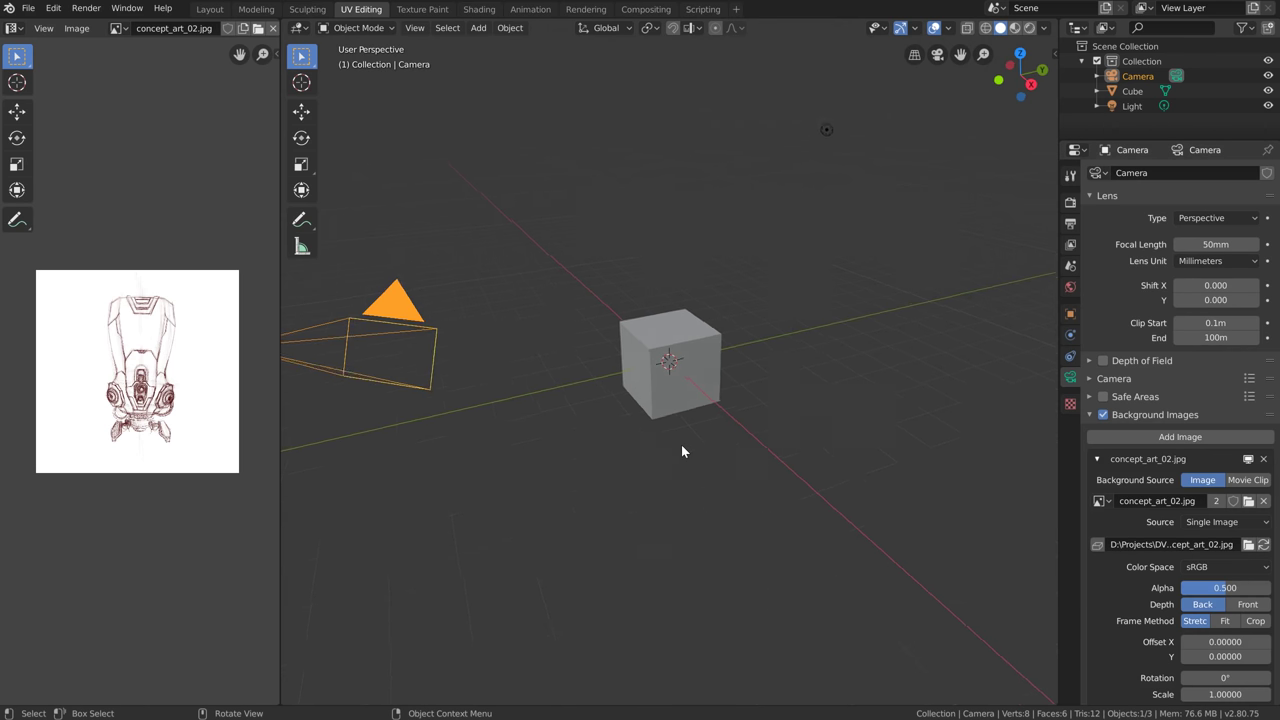
In the camera view, set the background image's depth to Front, its alpha to 0.522 and its frame method to Fit
key("KP_0")
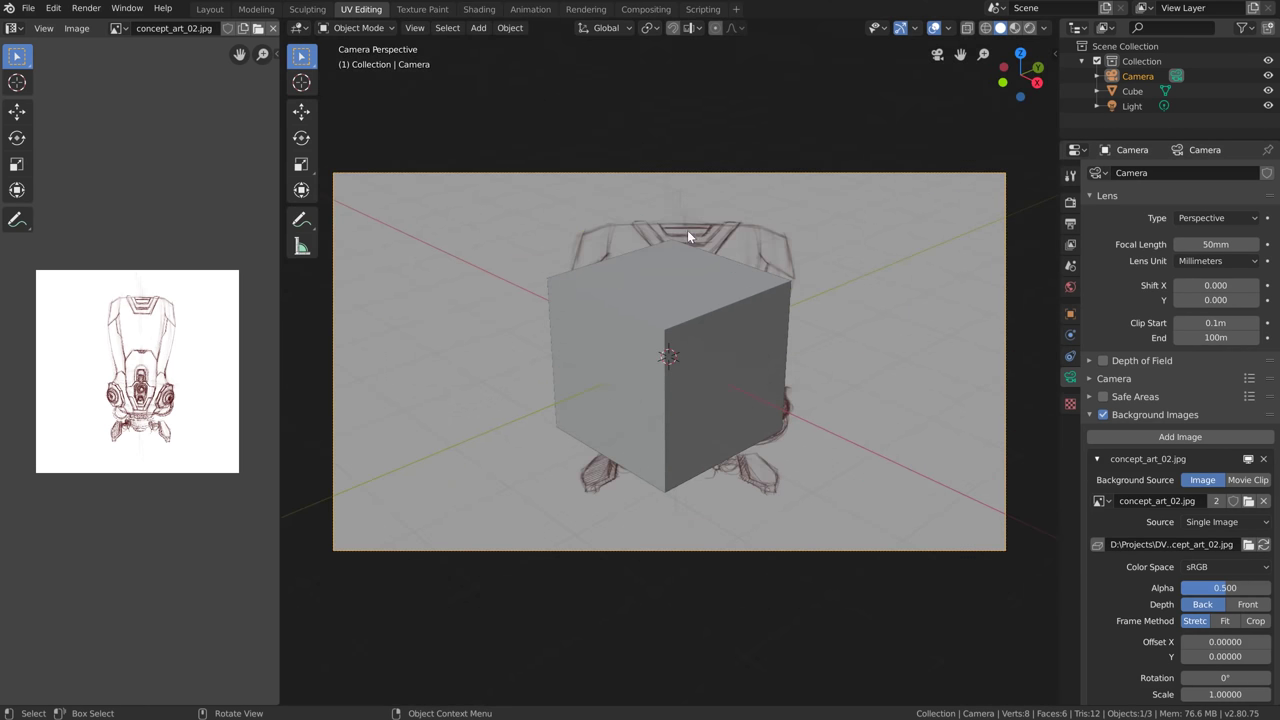
scroll(1150, 560, "down", 3)
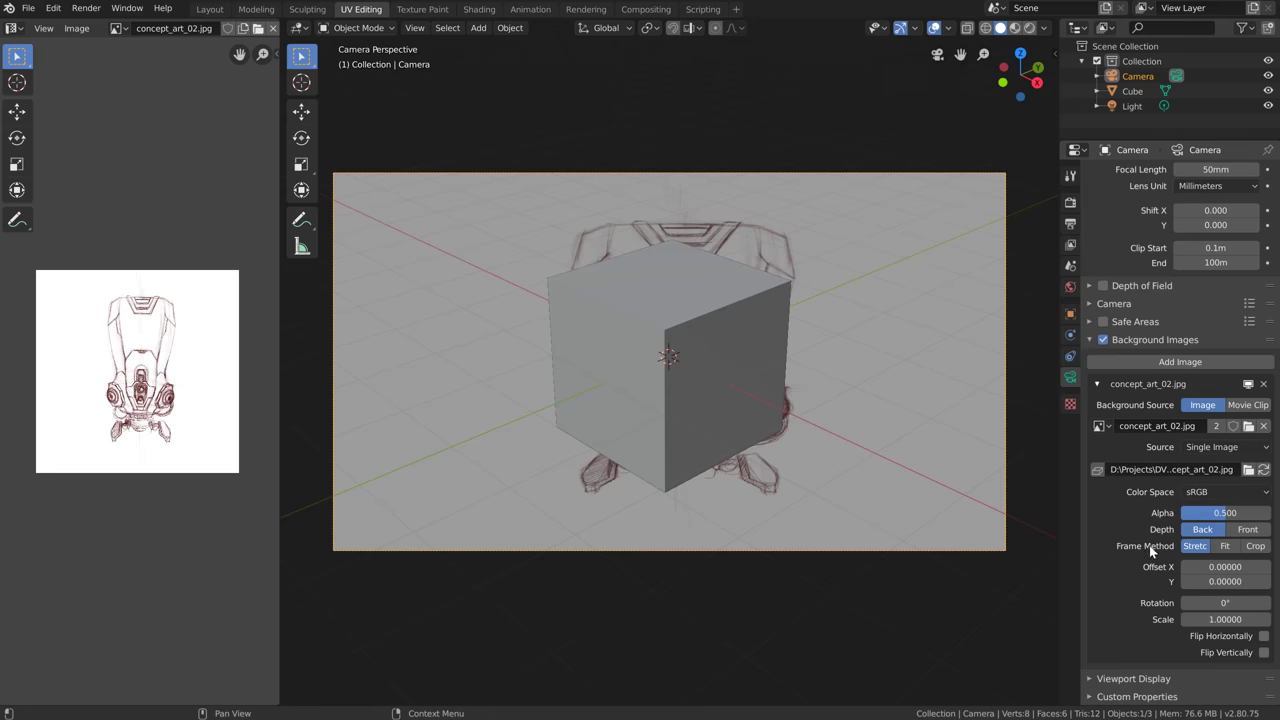
left_click(1247, 529)
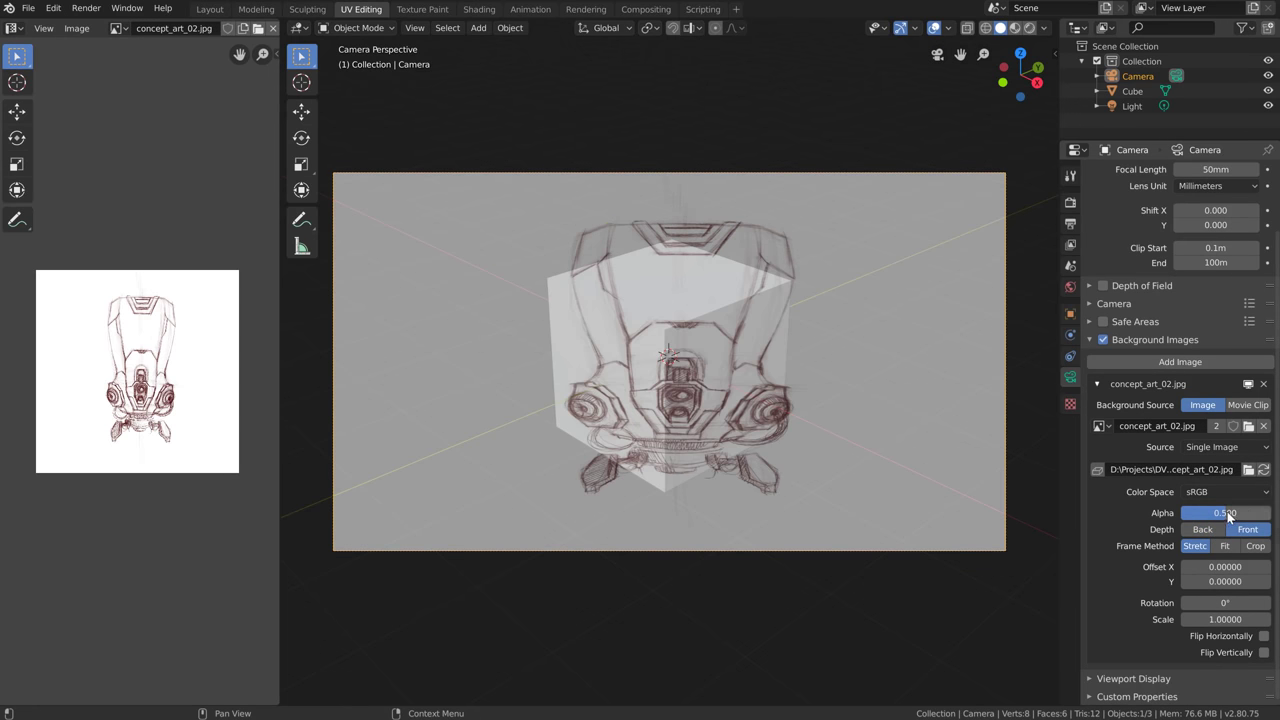
left_click_drag(1224, 513, 1228, 513)
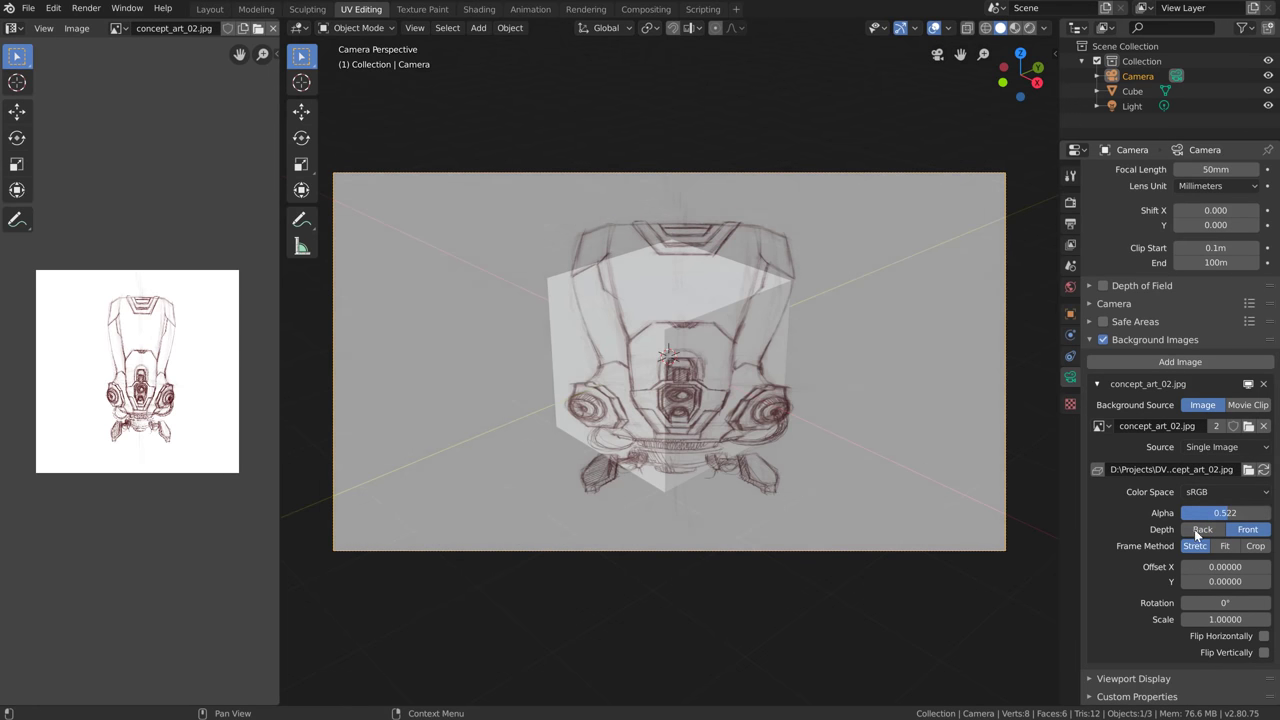
left_click(1223, 546)
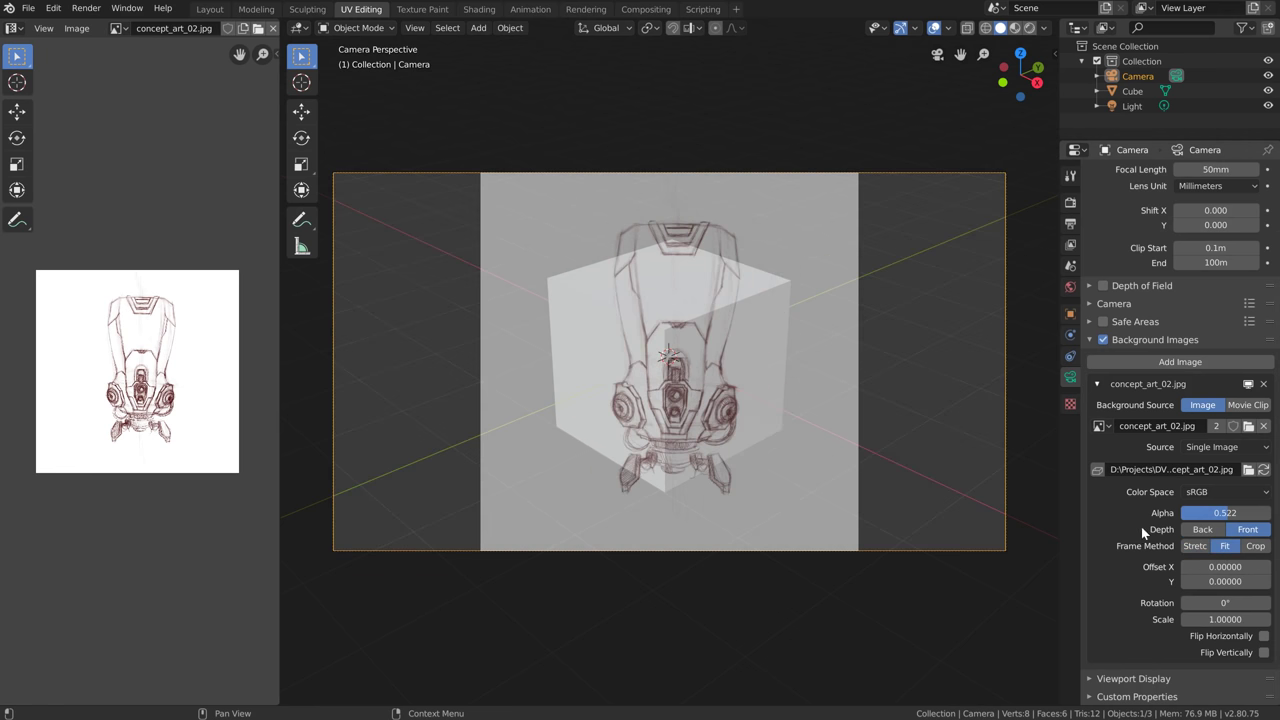
Leave the camera view and check for the background image in the perspective, front and right orthographic views
key("KP_0")
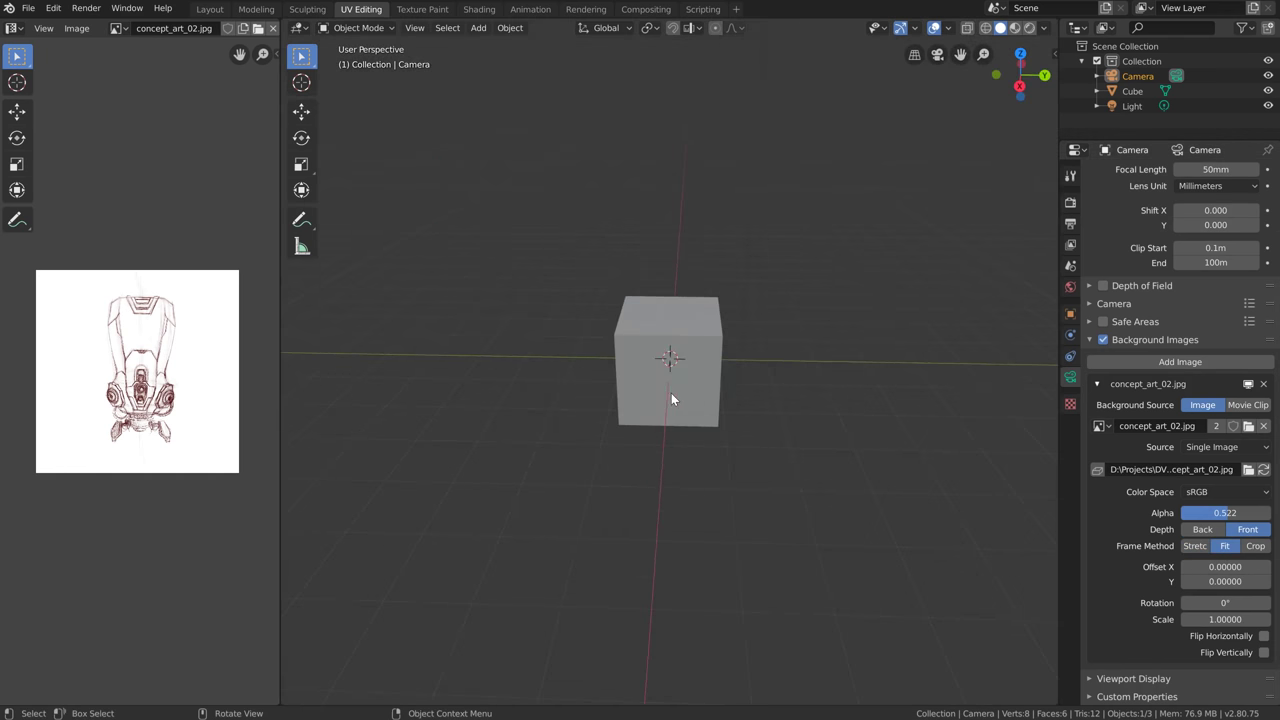
middle_click_drag(671, 393, 701, 394)
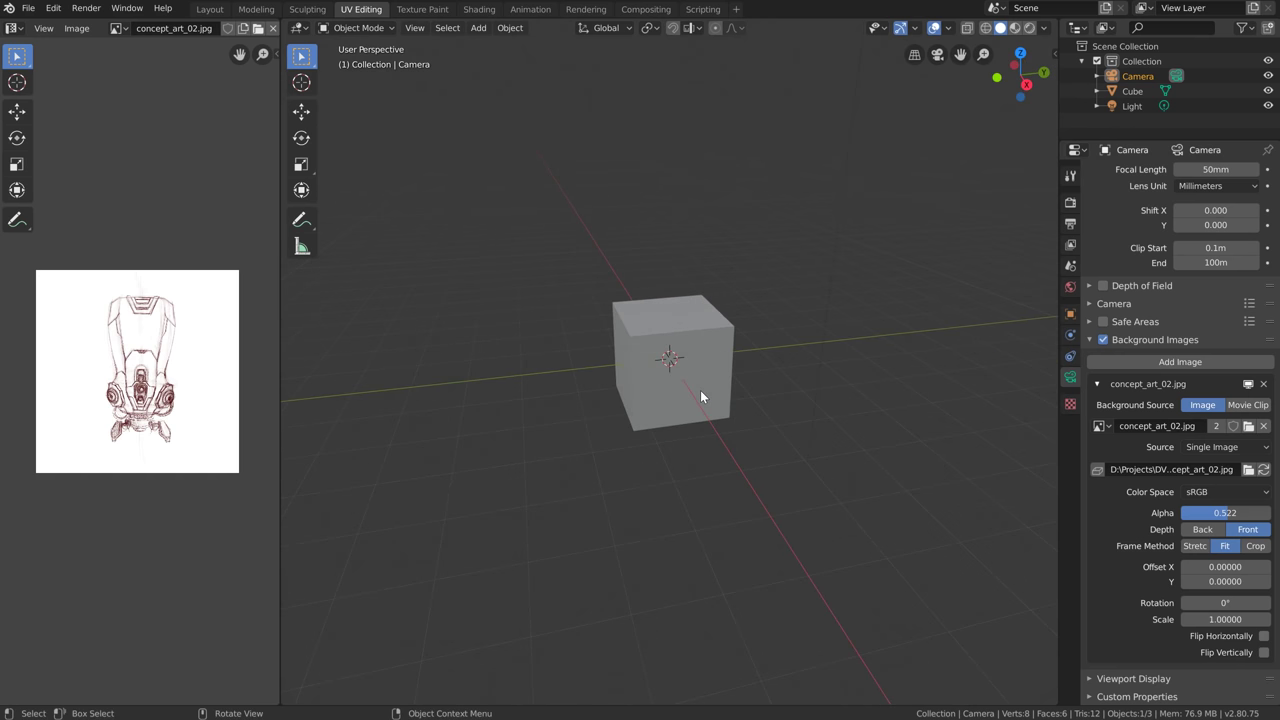
key("KP_1")
key("KP_3")
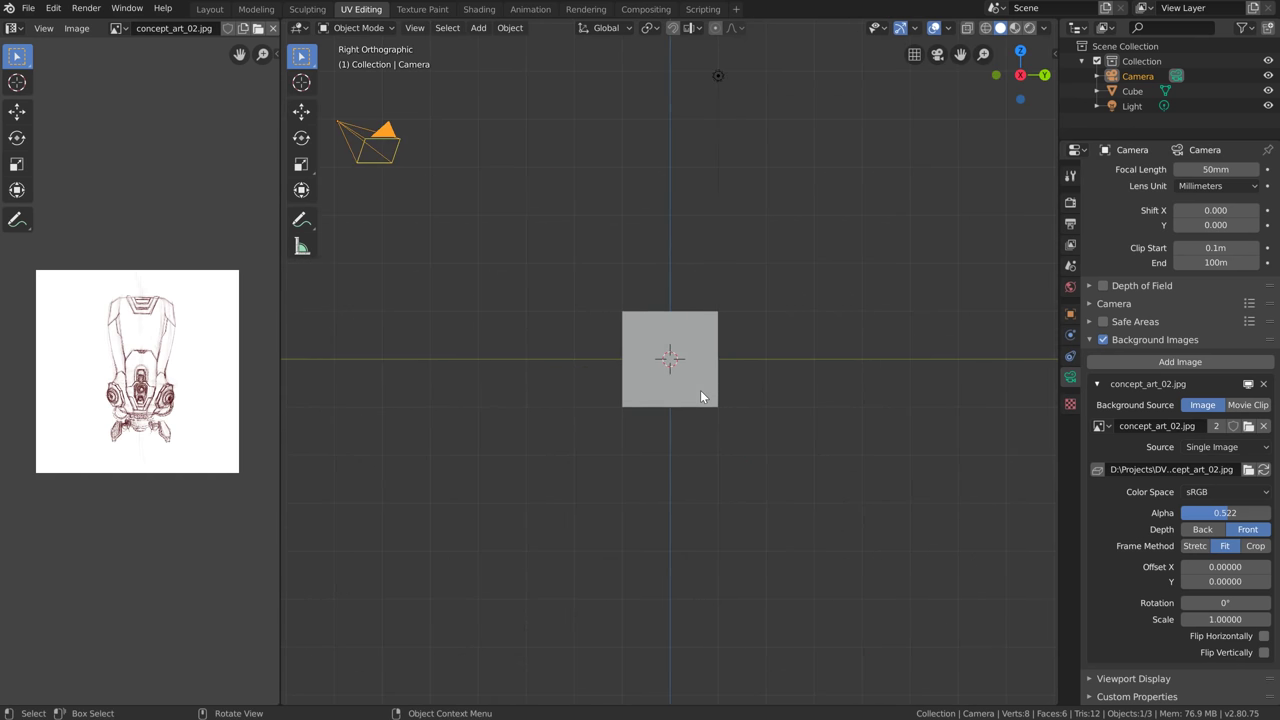
Add concept_art_02.jpg as a reference image object in the top orthographic view and centre it on the cube at the origin
key("KP_7")
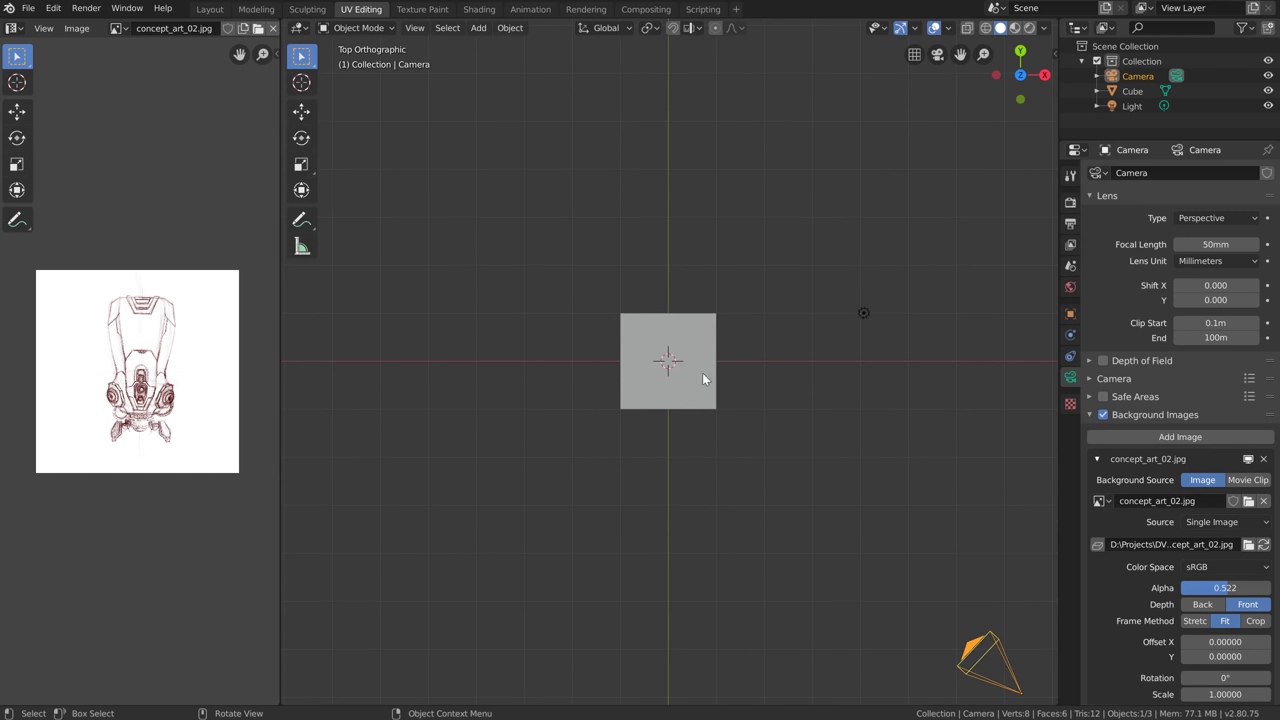
key("shift+a")
mouse_move(648, 366)
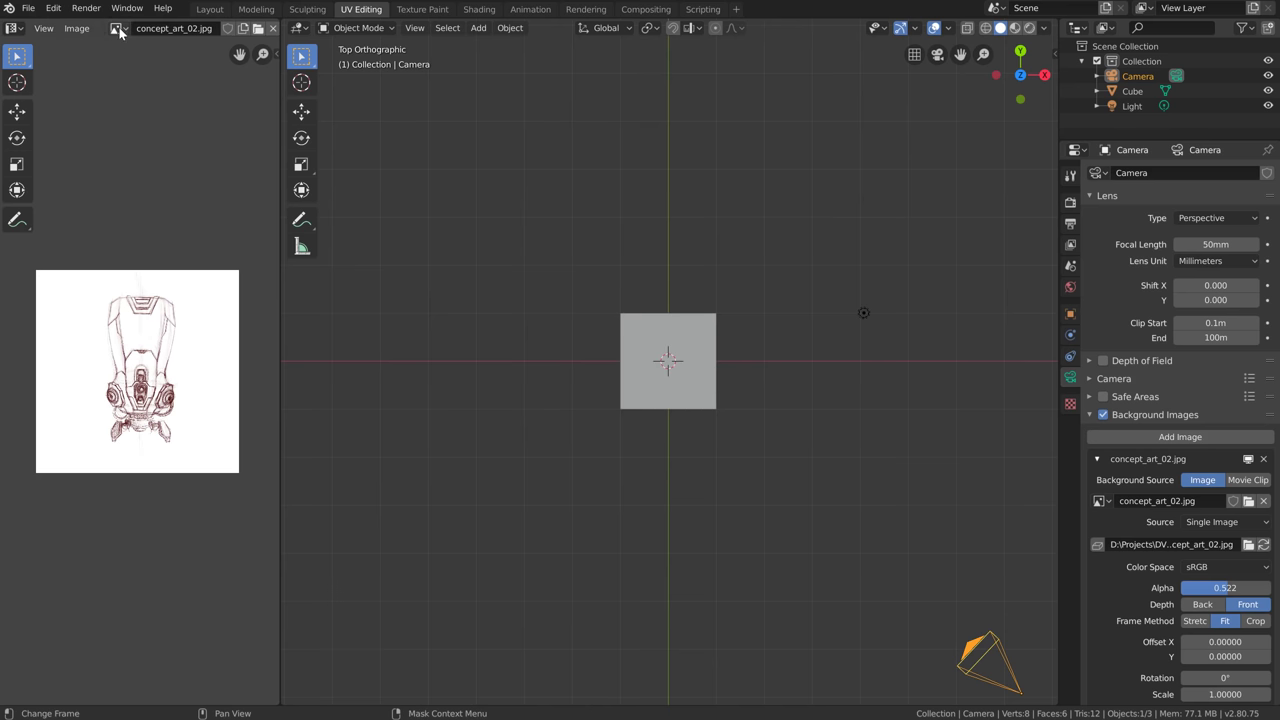
left_click_drag(118, 30, 580, 242)
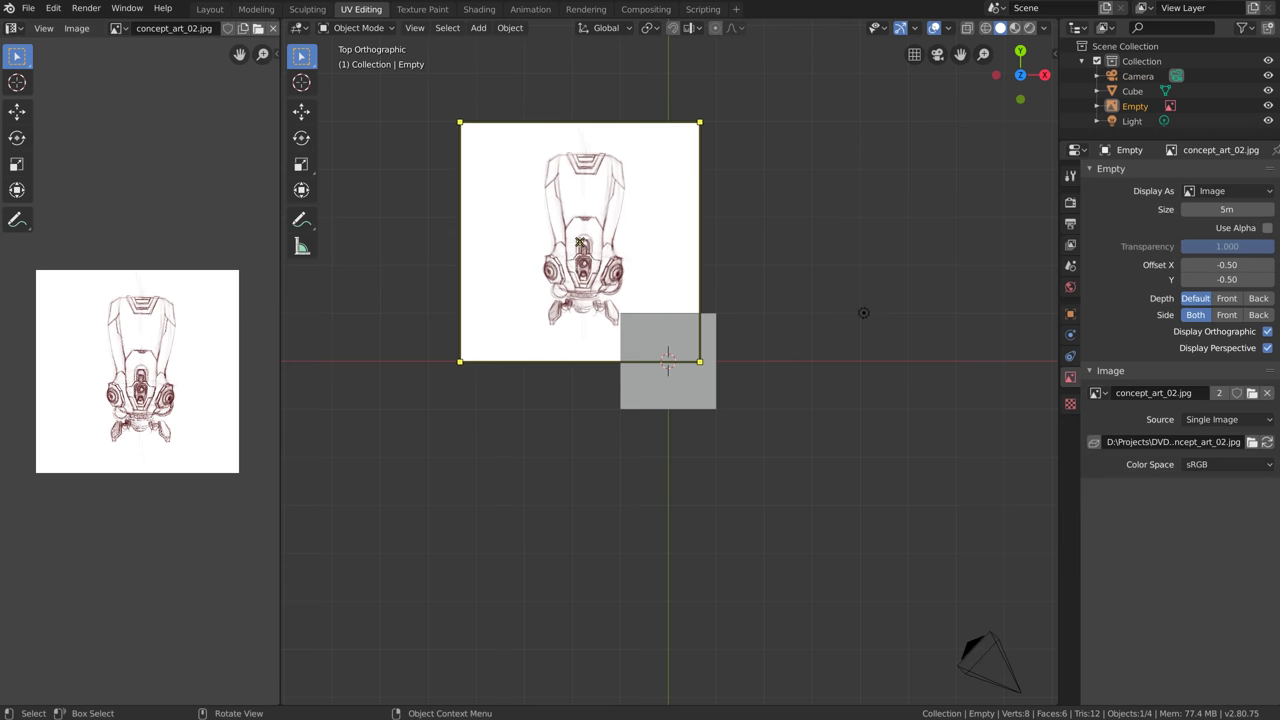
key("g")
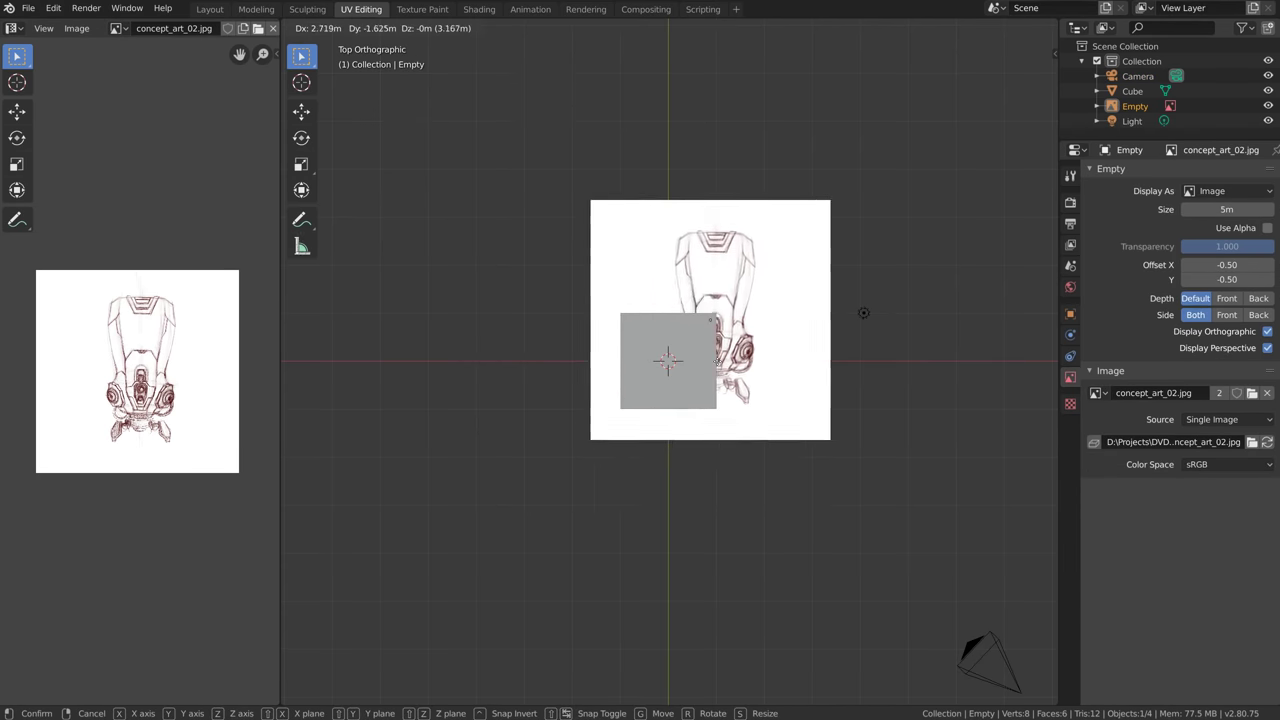
left_click(737, 509)
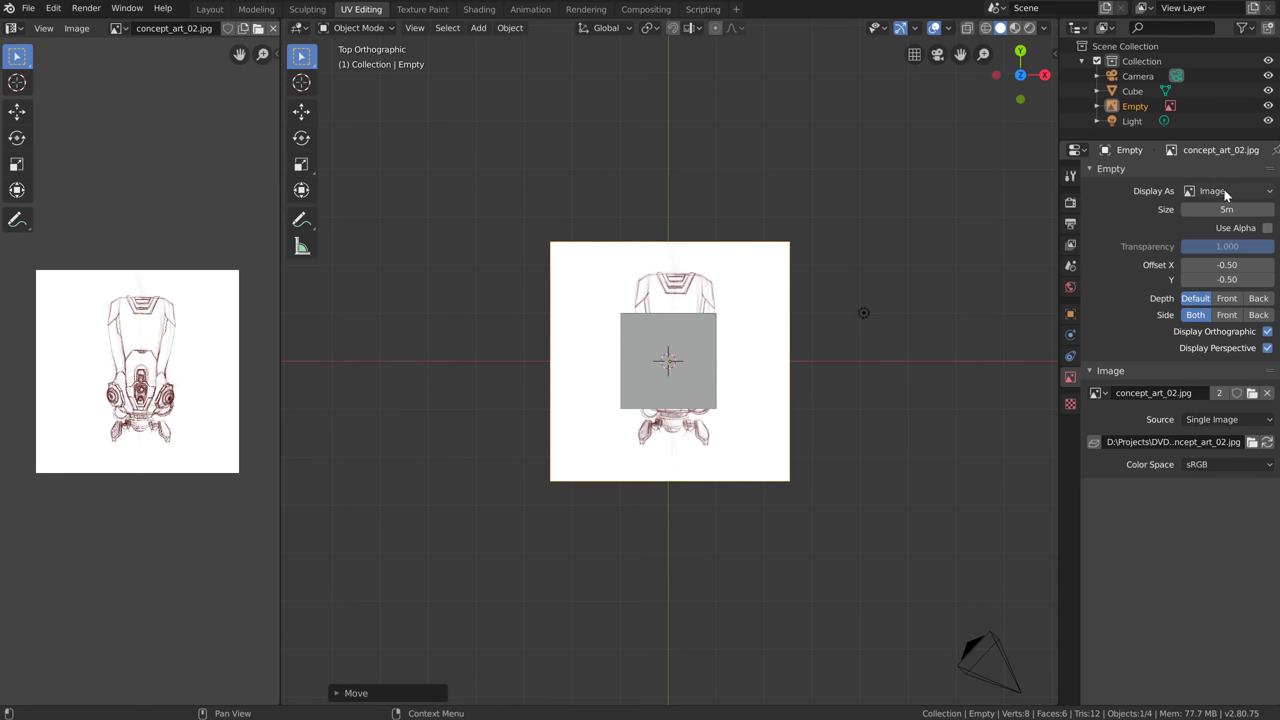
Set the reference image's size to 5.4 m, enable alpha with transparency 0.772, and set its depth to Back
left_click_drag(1205, 209, 1215, 250)
left_click(1267, 228)
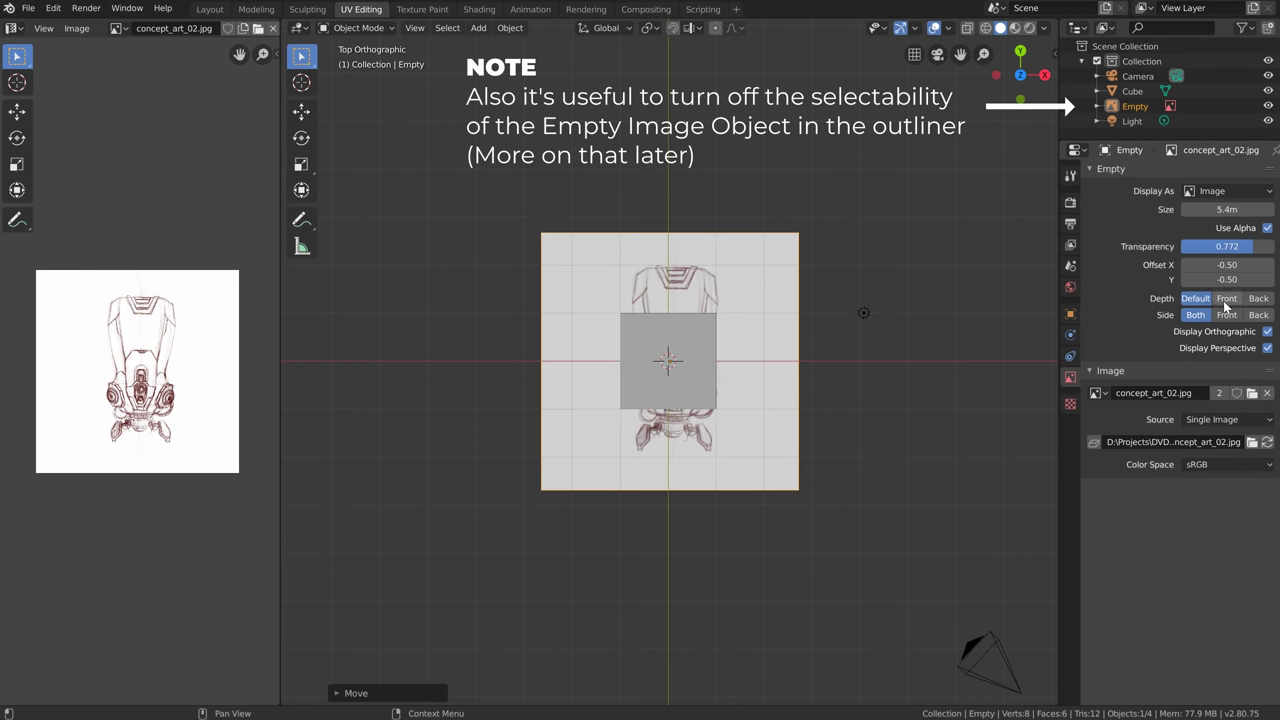
left_click(1258, 299)
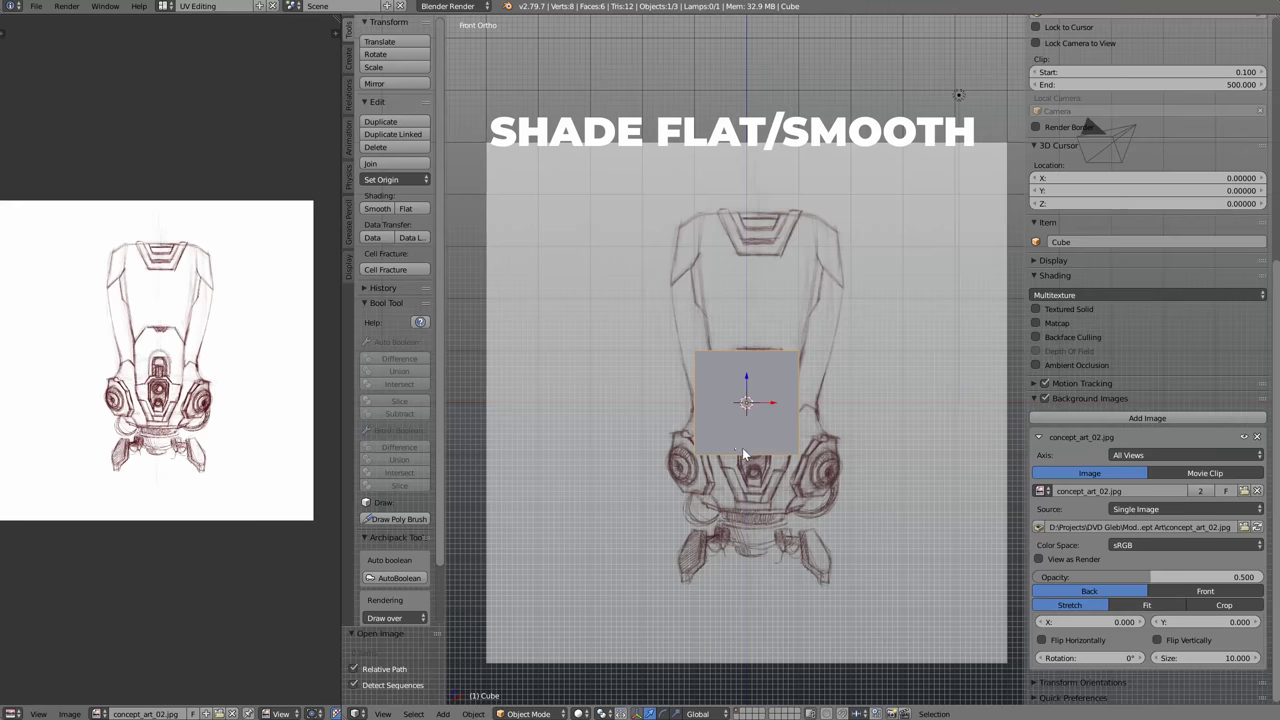
Switch to Blender 2.79, shade the cube smooth in Object Mode, and return it to flat shading
middle_click_drag(742, 447, 754, 408)
scroll(760, 420, "up", 4)
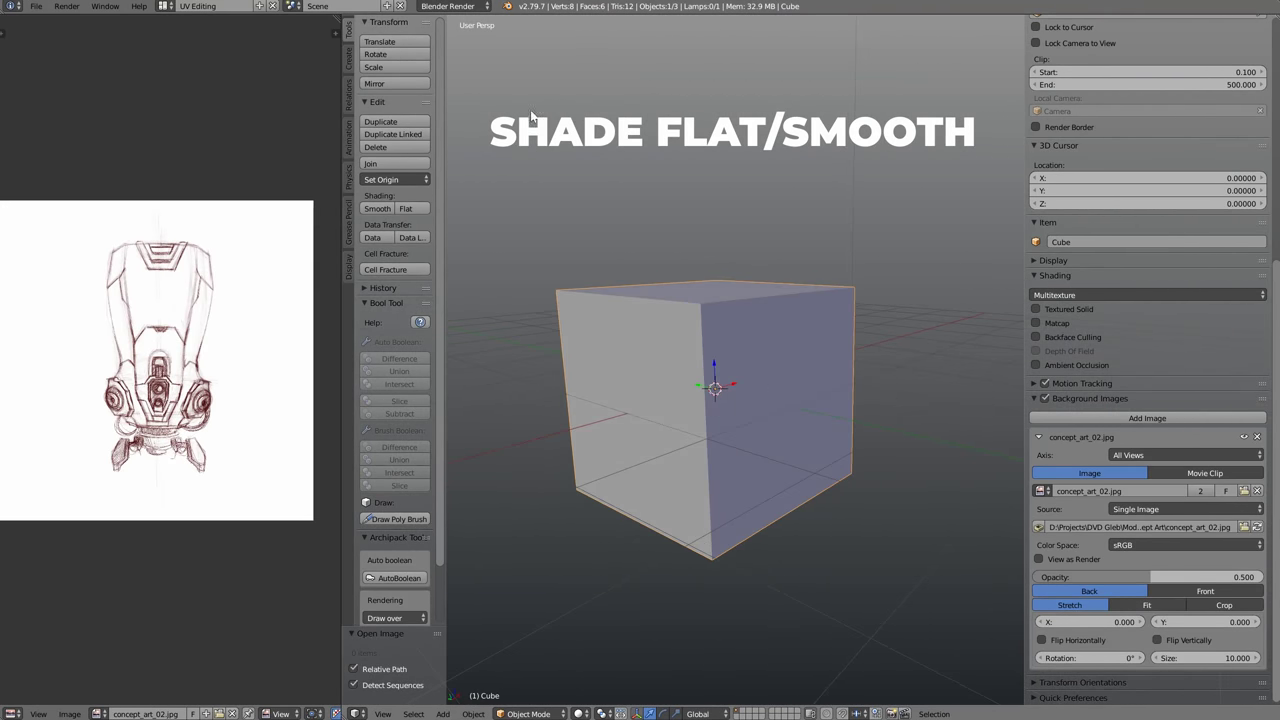
left_click(386, 211)
left_click(409, 209)
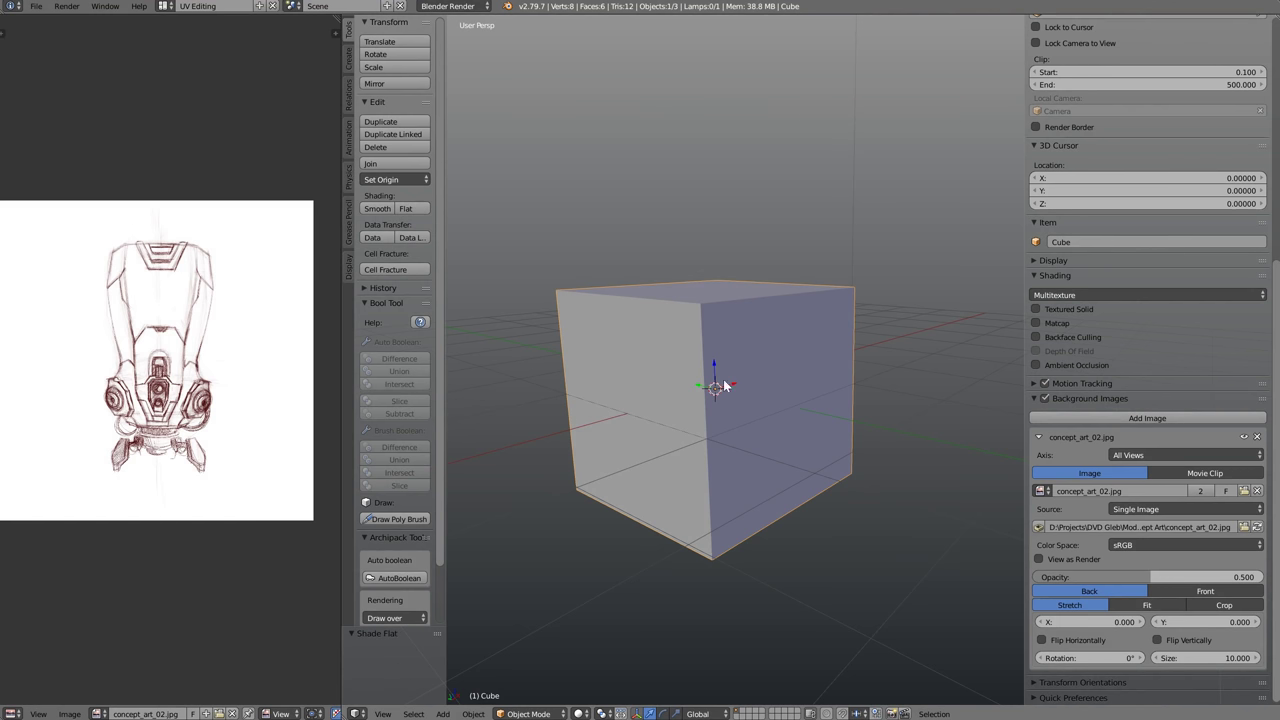
Apply flat shading to all of the cube's faces in Edit Mode
key("Tab")
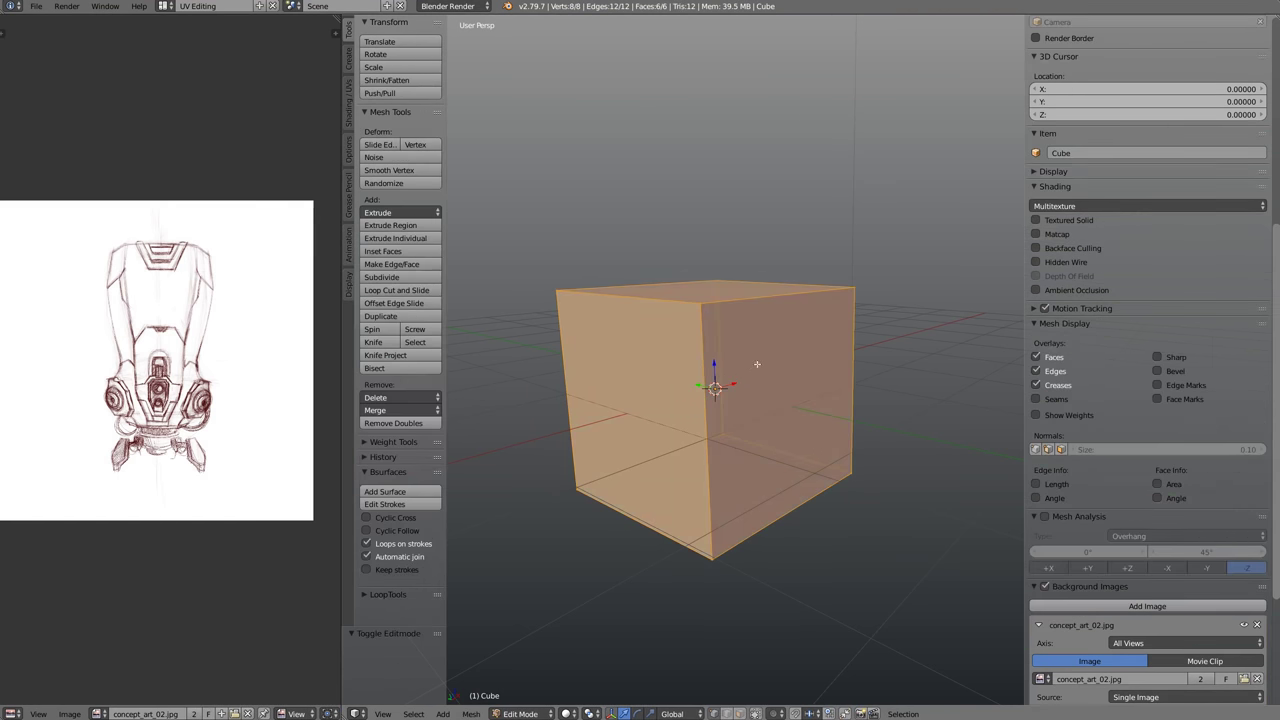
key("ctrl+f")
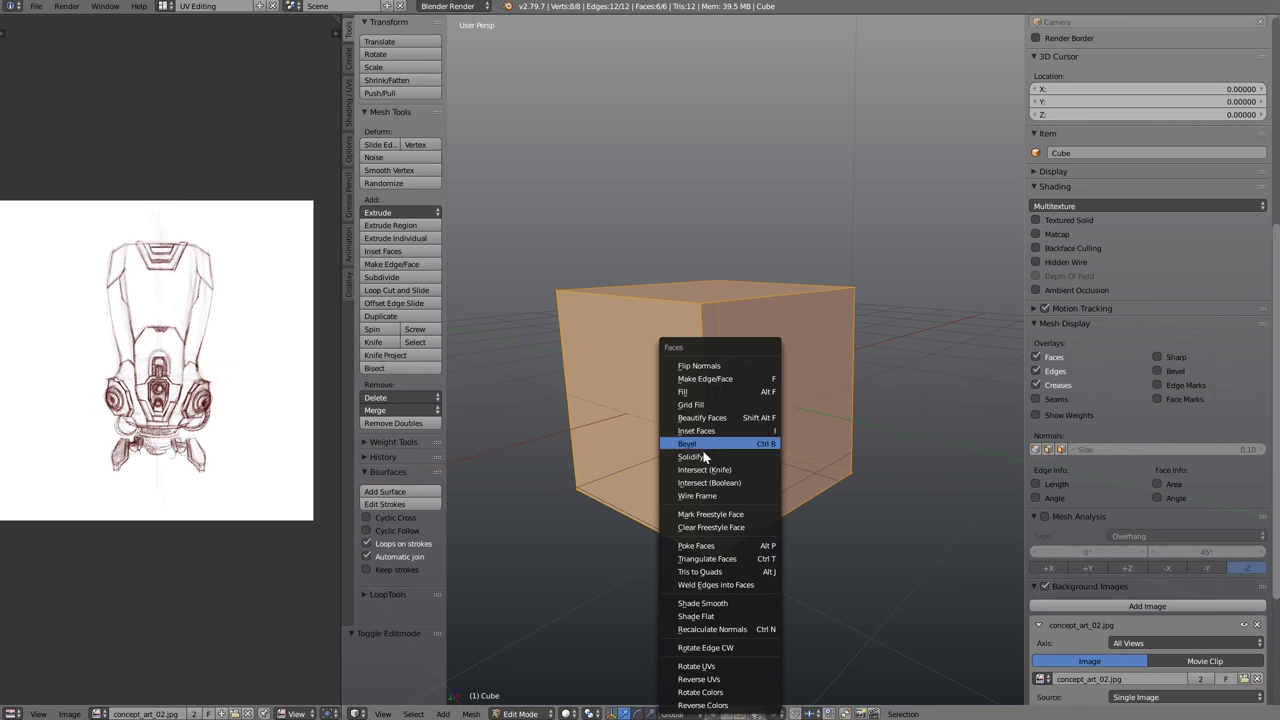
left_click(723, 616)
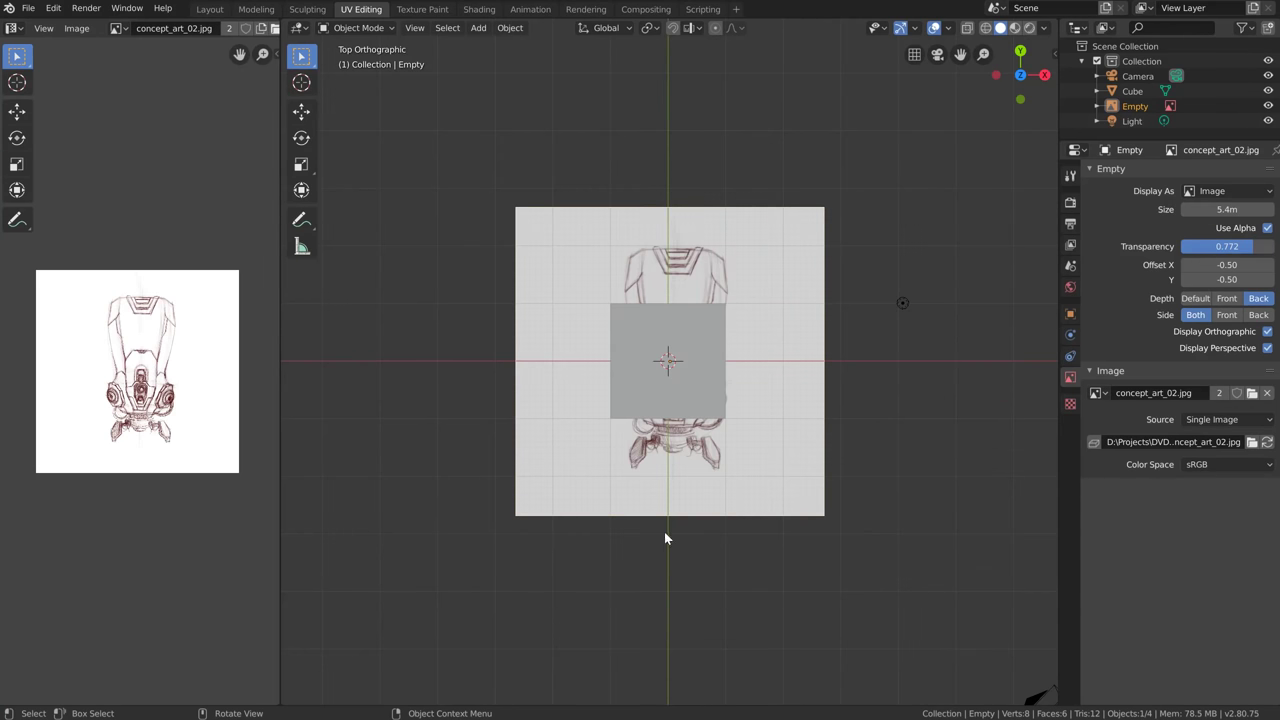
Switch to Blender 2.80 and disable perspective display for the concept_art_02.jpg reference image
middle_click_drag(664, 538, 669, 314)
scroll(691, 362, "up", 4)
left_click(694, 304)
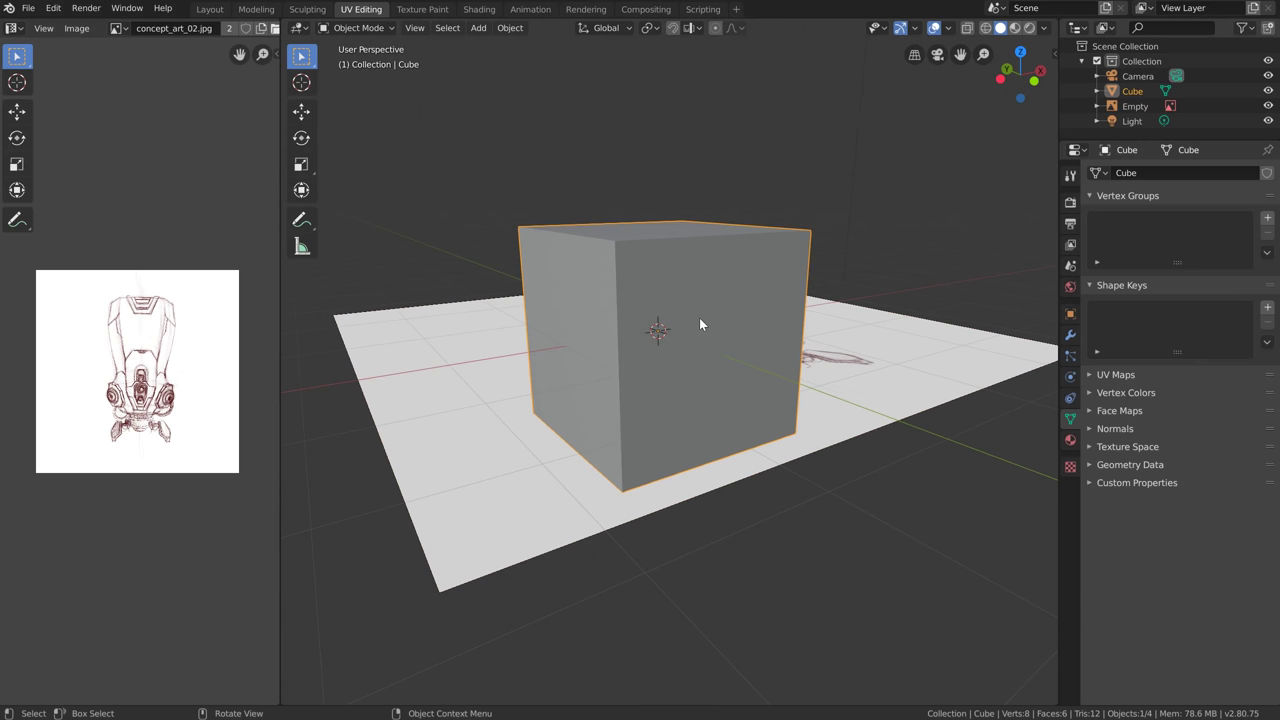
left_click(924, 376)
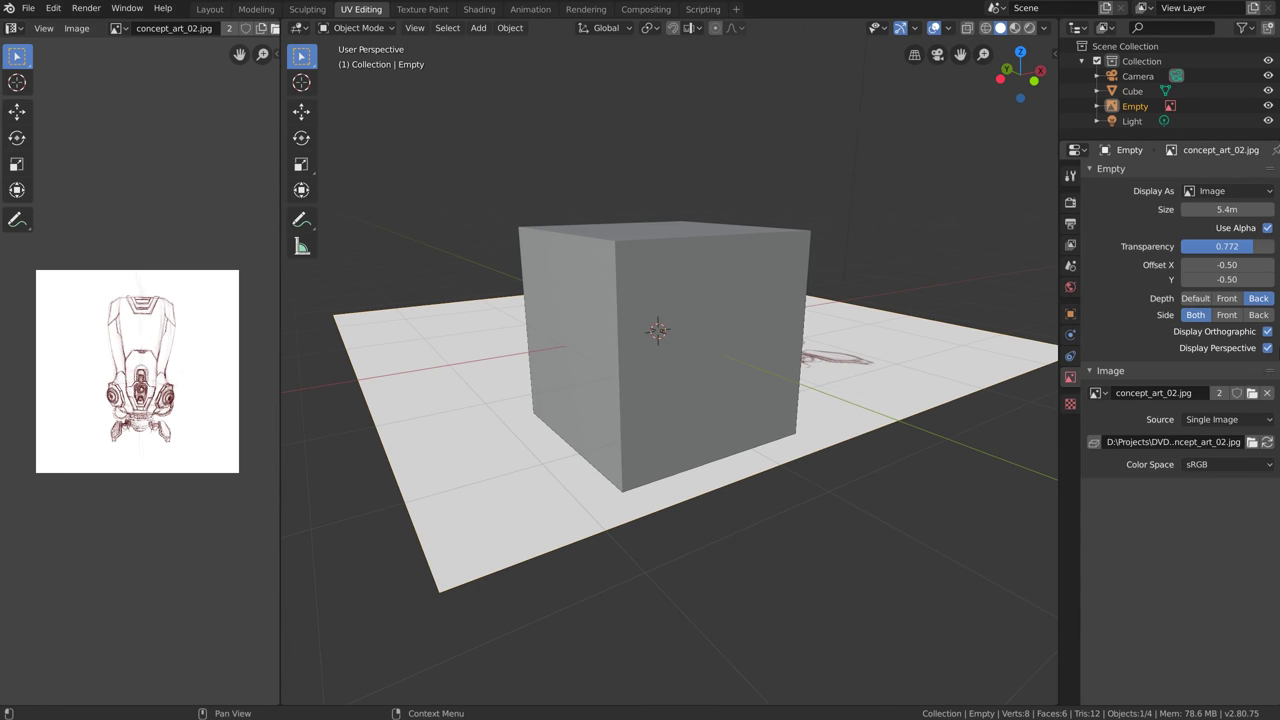
left_click(1267, 350)
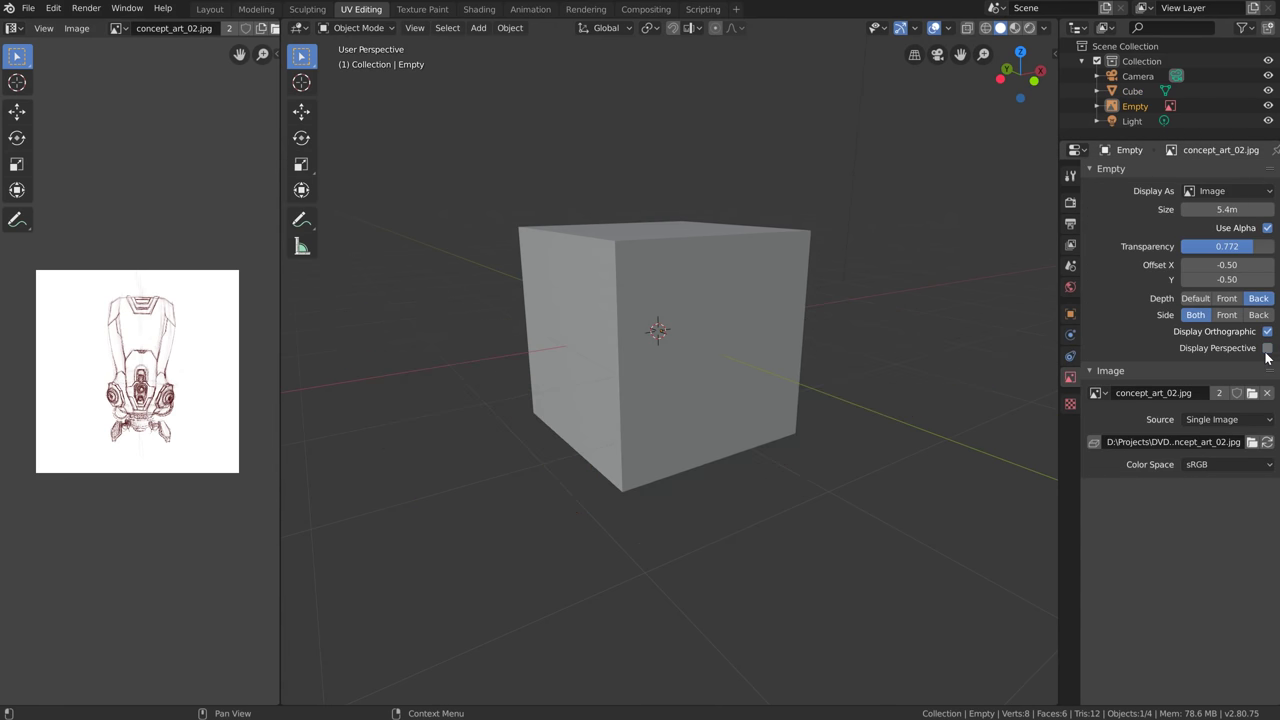
Shade the cube smooth in Object Mode and return it to flat shading
left_click(640, 393)
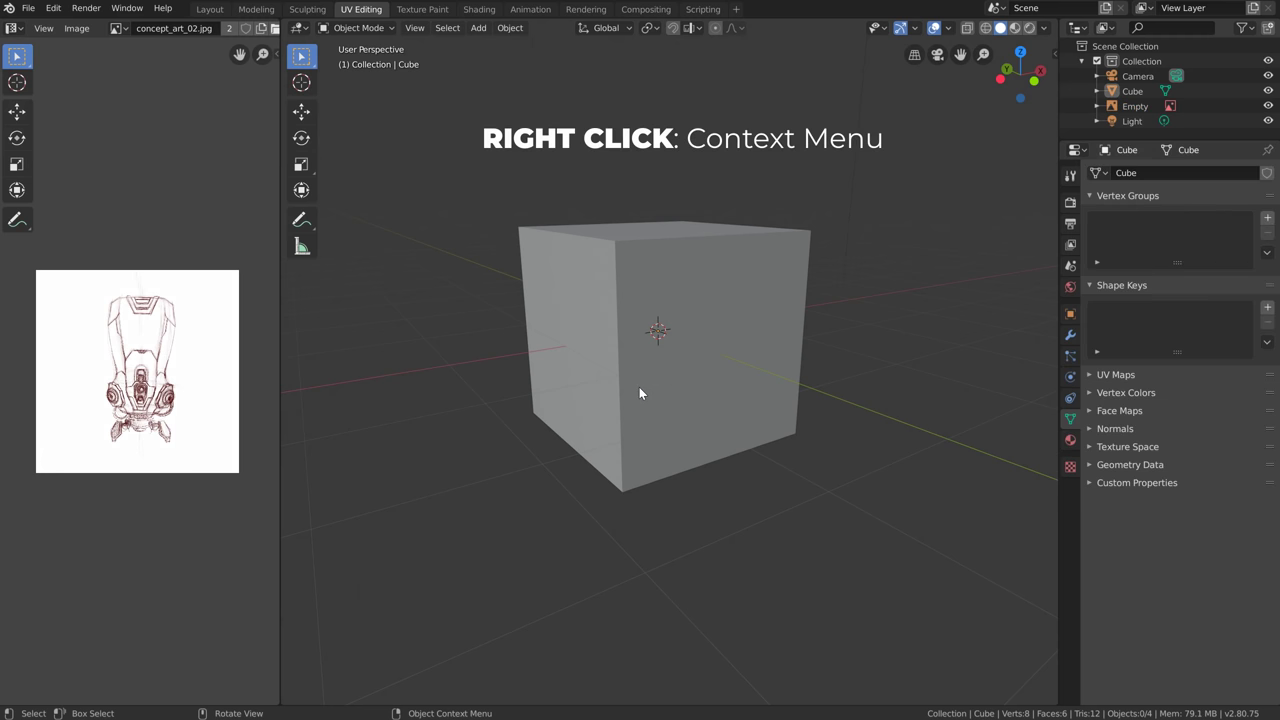
left_click(734, 303)
right_click(669, 278)
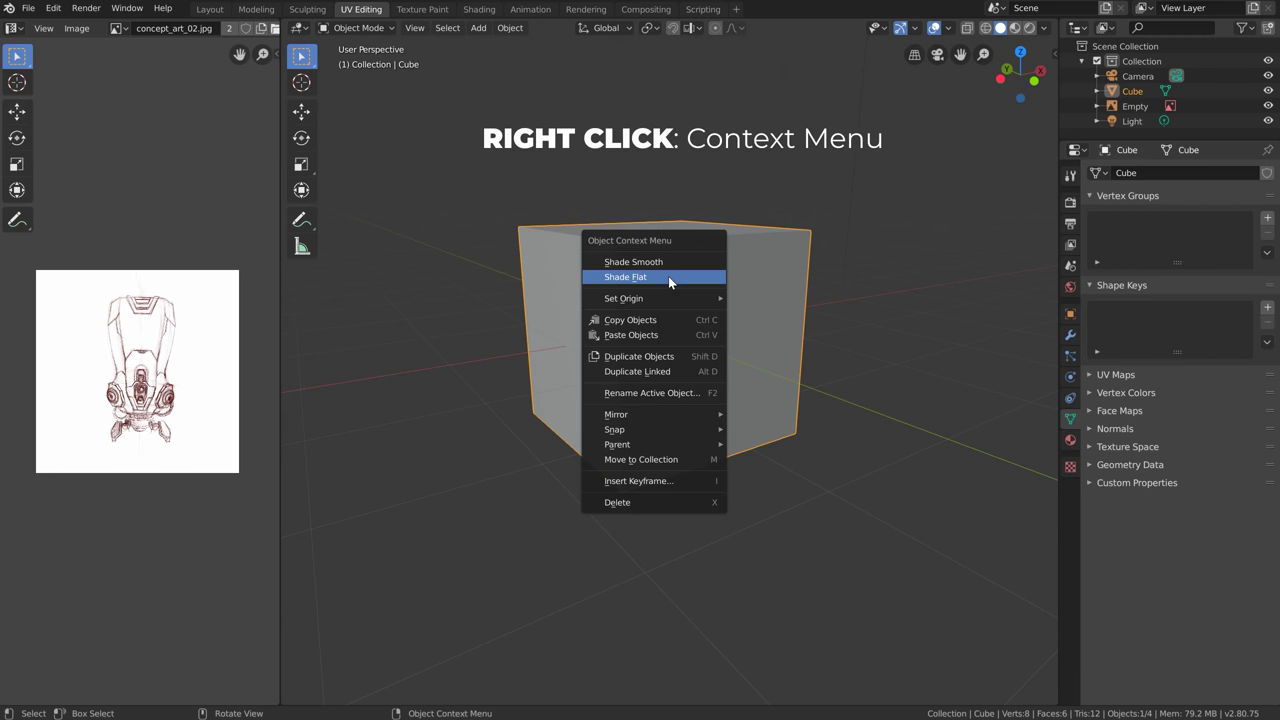
left_click(703, 262)
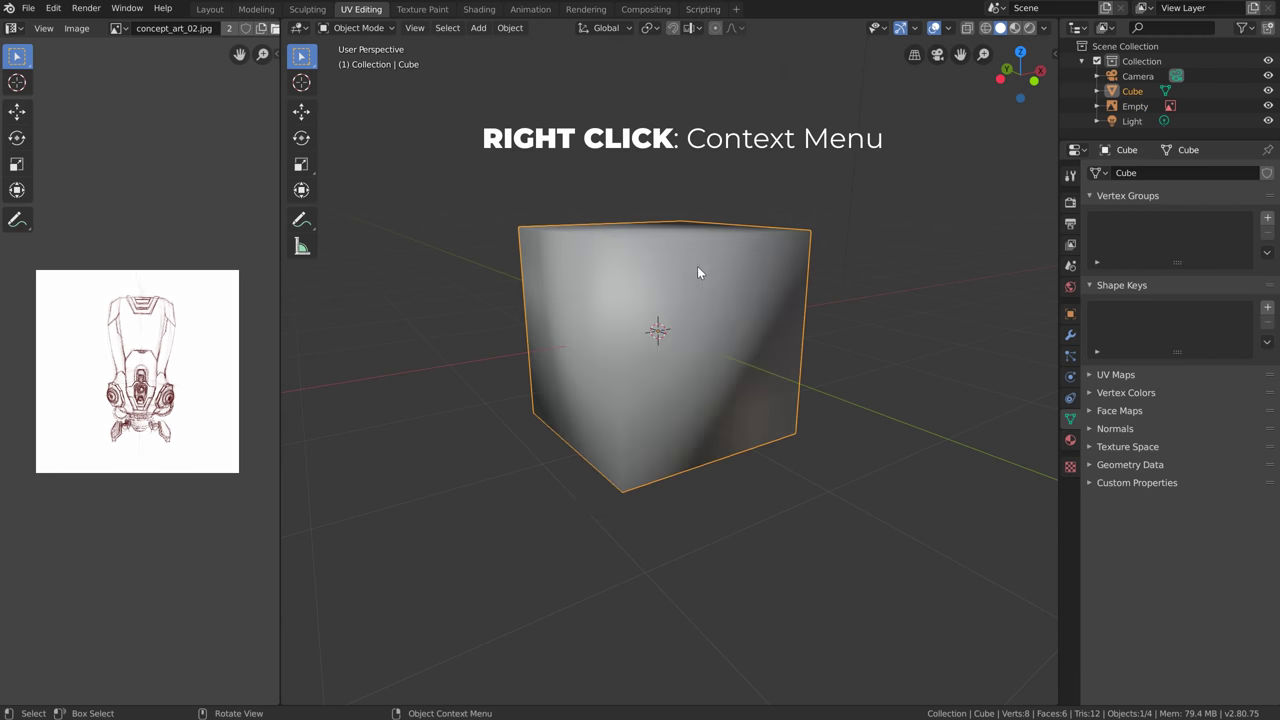
right_click(687, 280)
left_click(667, 297)
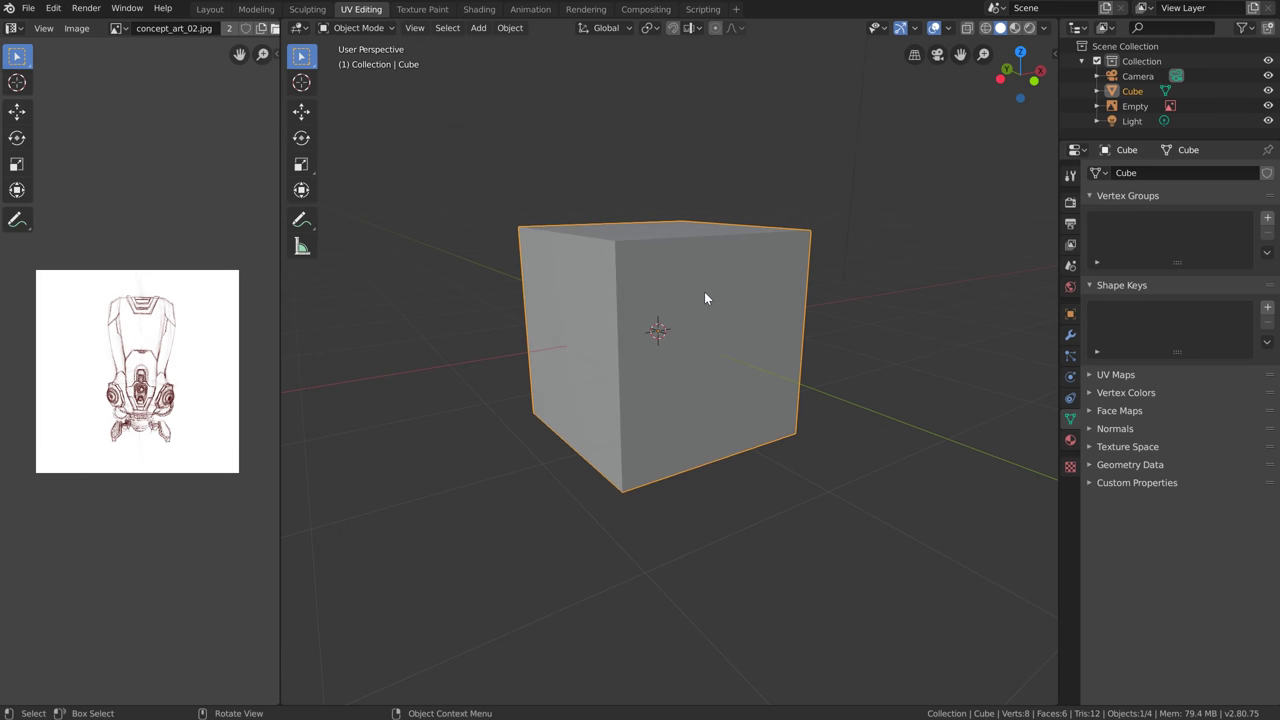
Shade all of the cube's faces smooth in Edit Mode, and return them to flat shading
key("Tab")
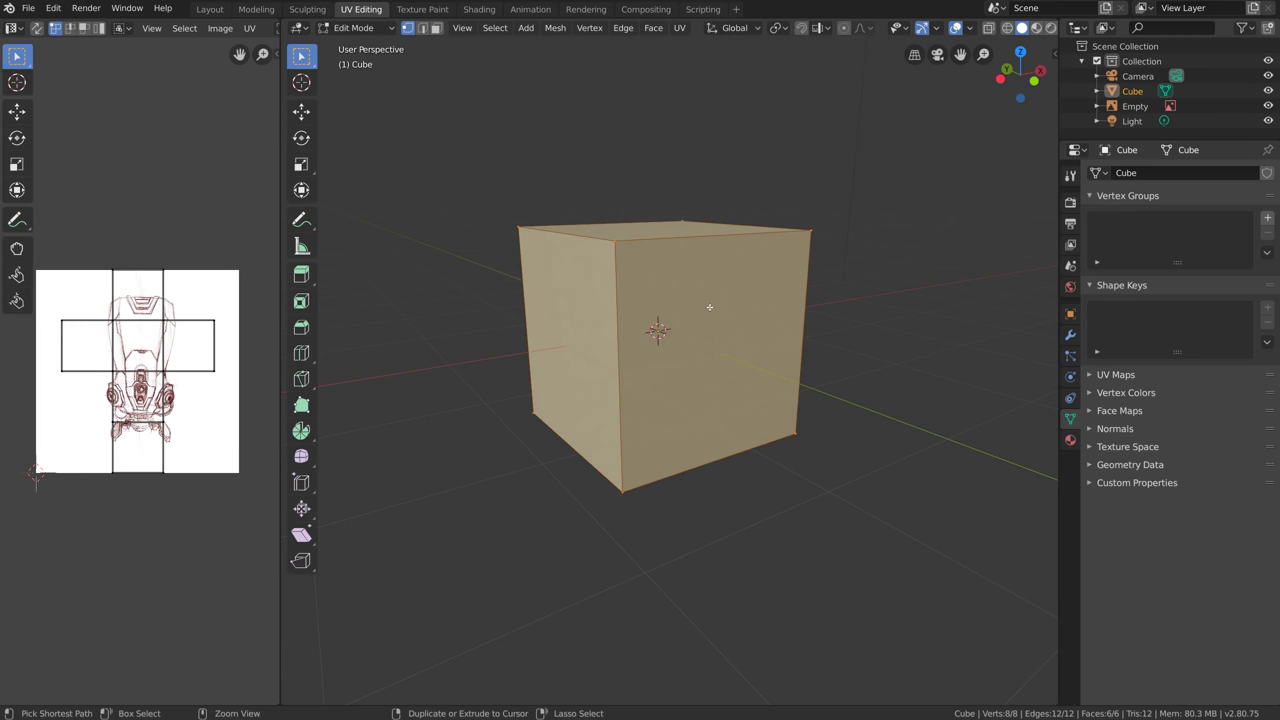
key("ctrl+f")
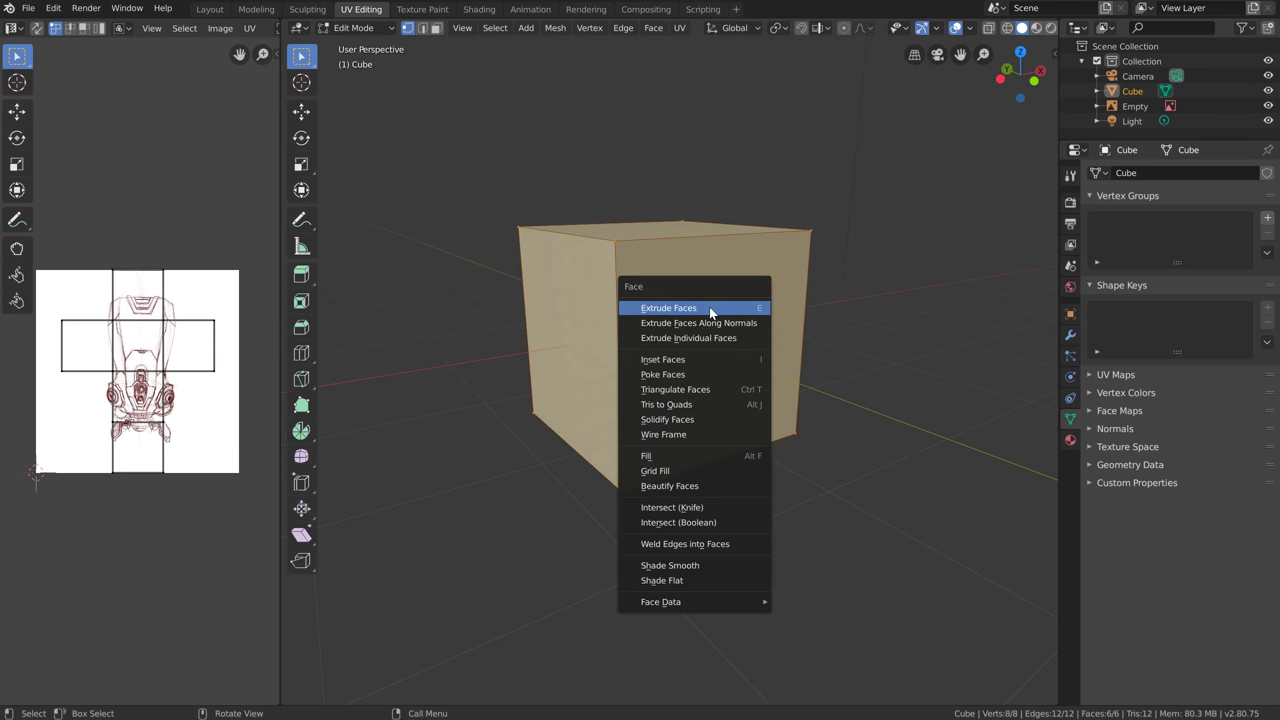
left_click(680, 566)
key("ctrl+f")
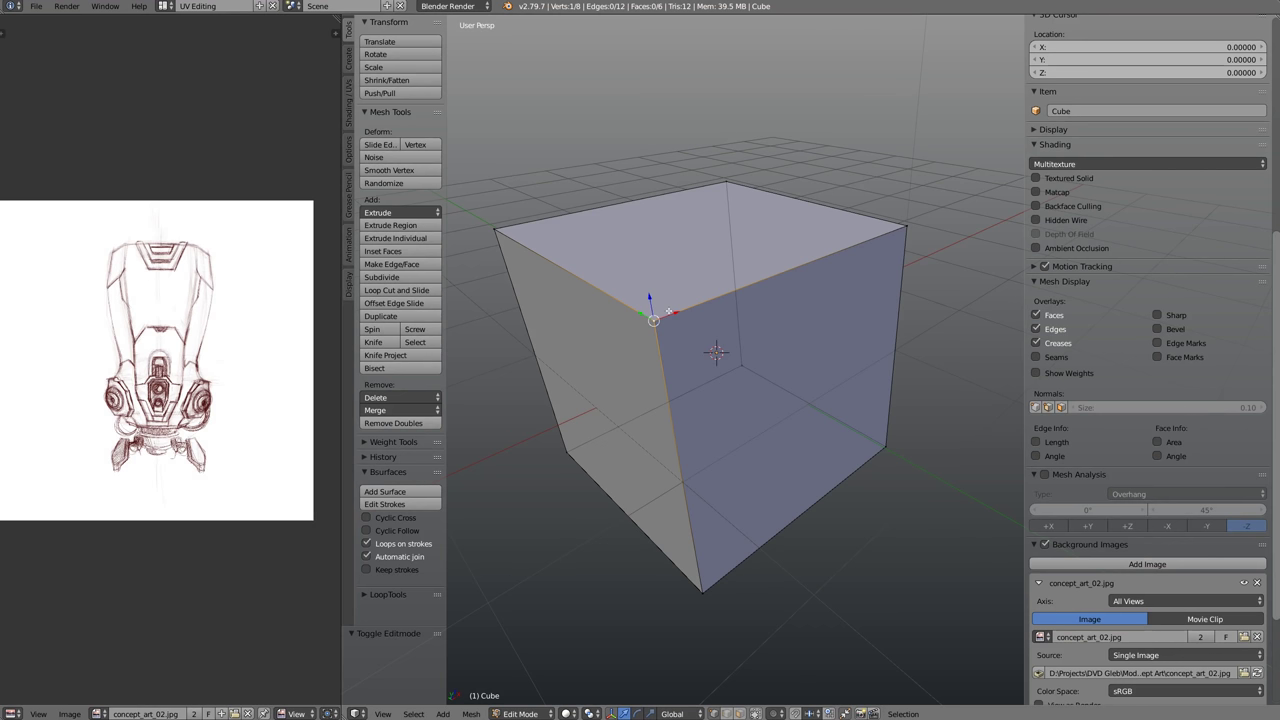
In Blender 2.79, slide the cube's nearest upper corner vertex along its edge by factor 1.000 to merge it with the adjacent corner
key("shift+v")
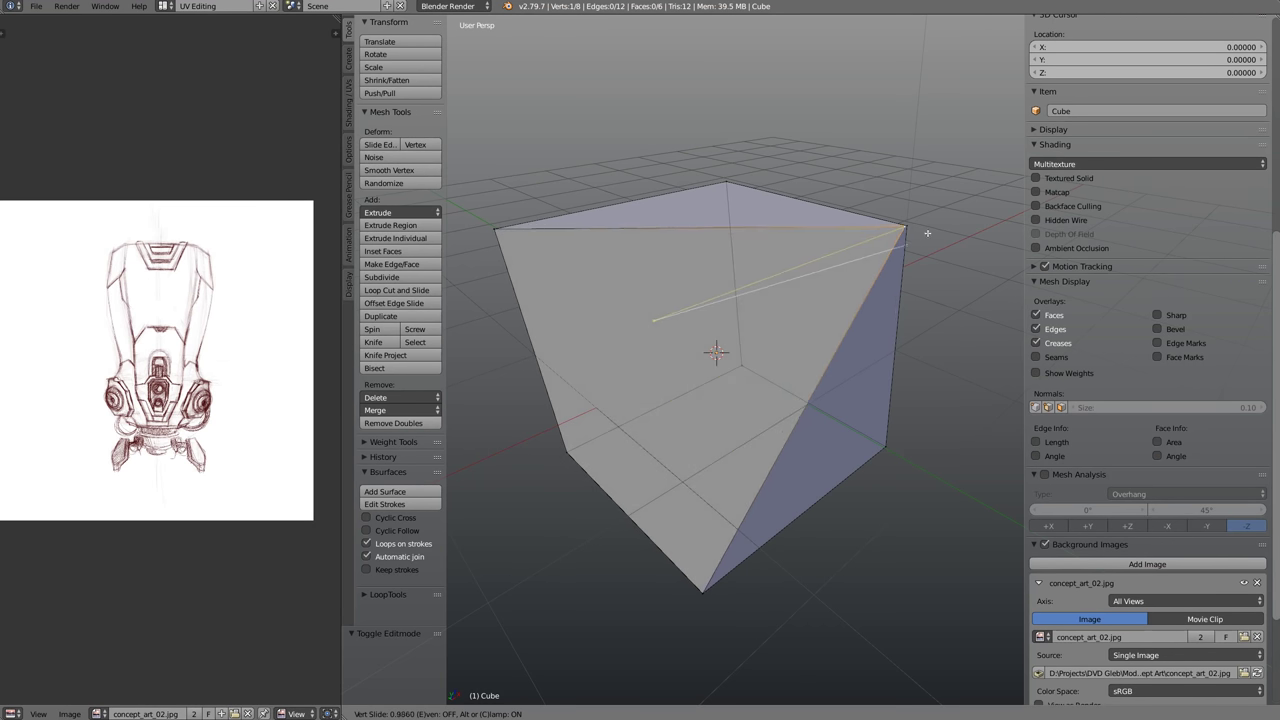
left_click(938, 228)
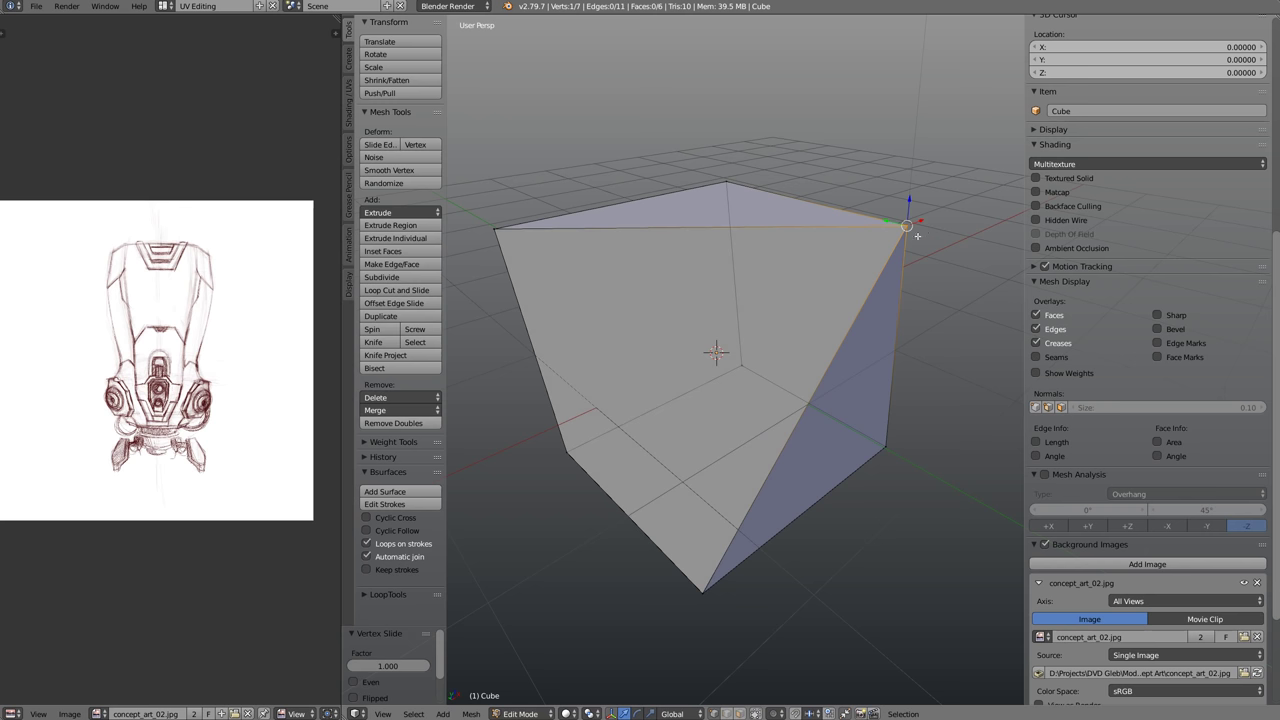
scroll(905, 279, "up", 5)
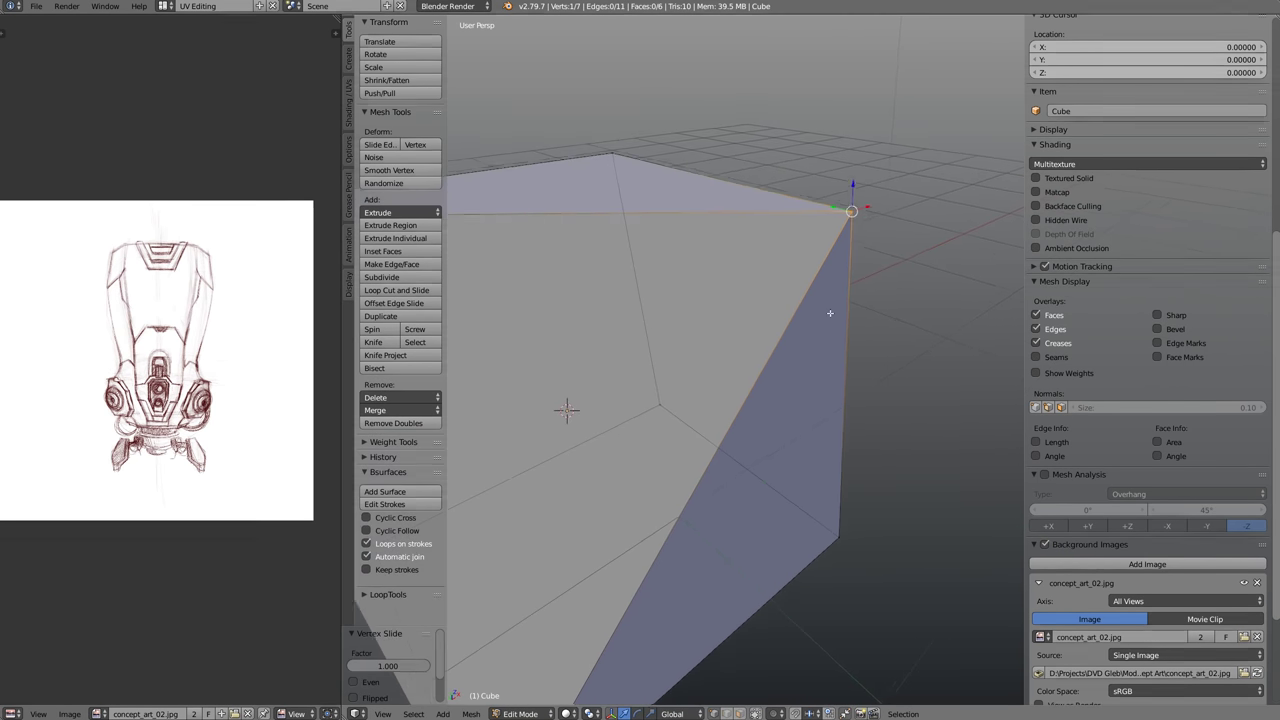
key("shift+v")
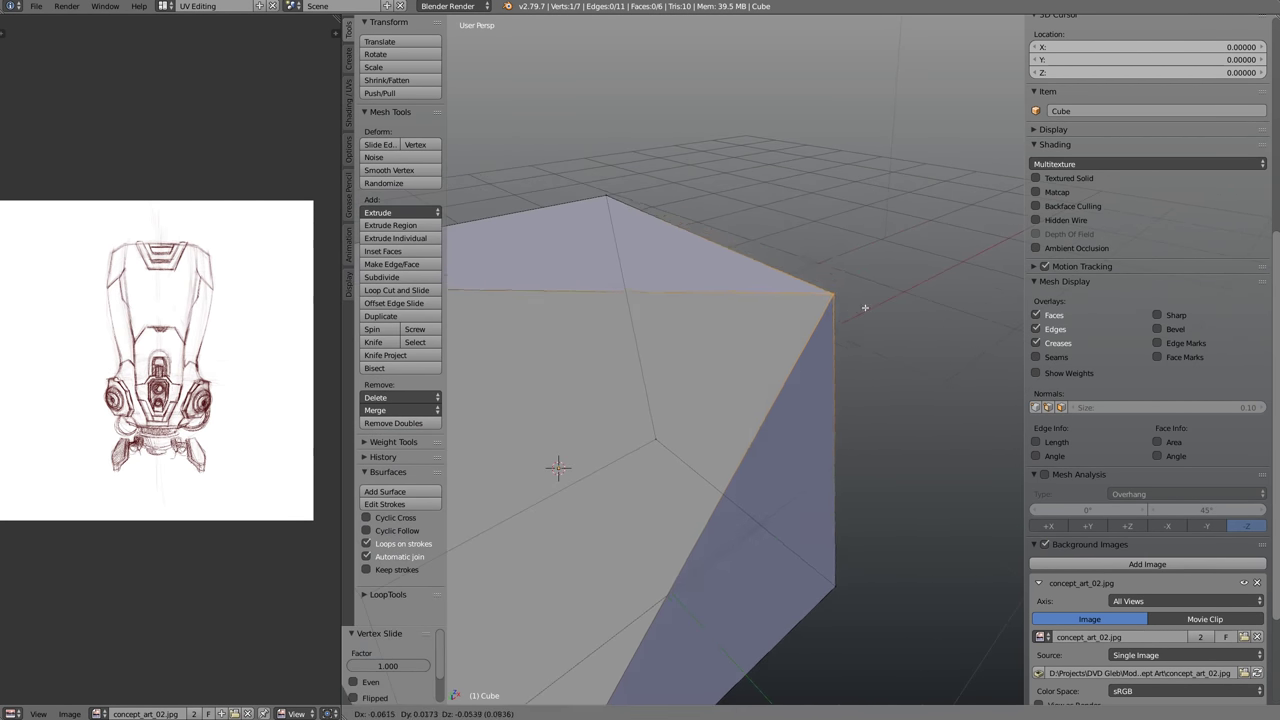
right_click(864, 293)
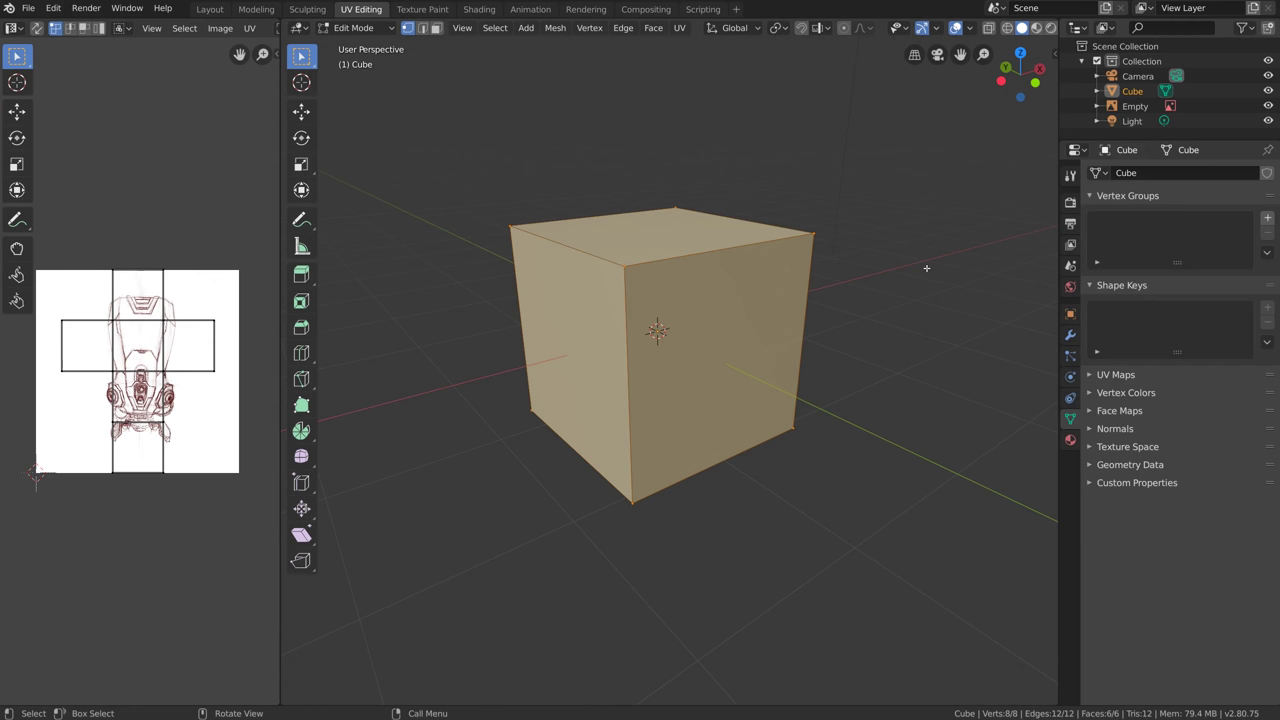
In Blender 2.80, enable Auto Merge in the 3D viewport's mesh editing options, and disable it again
key("n")
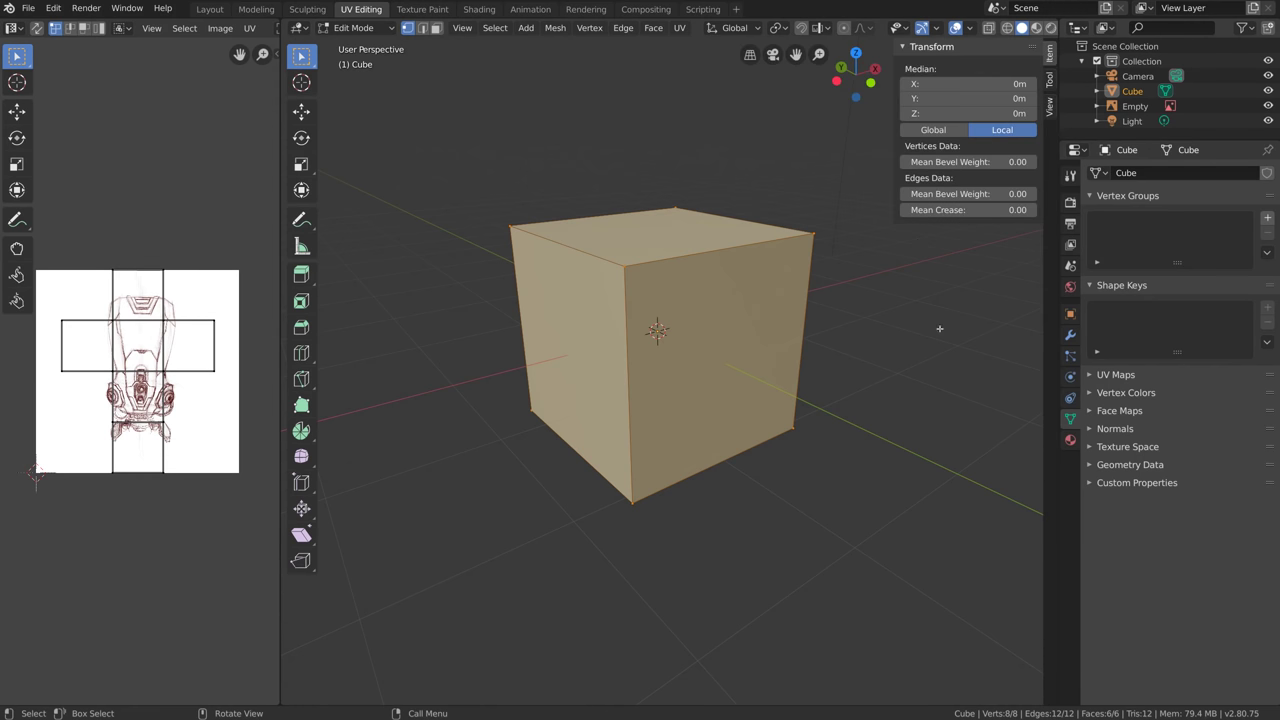
left_click(1050, 80)
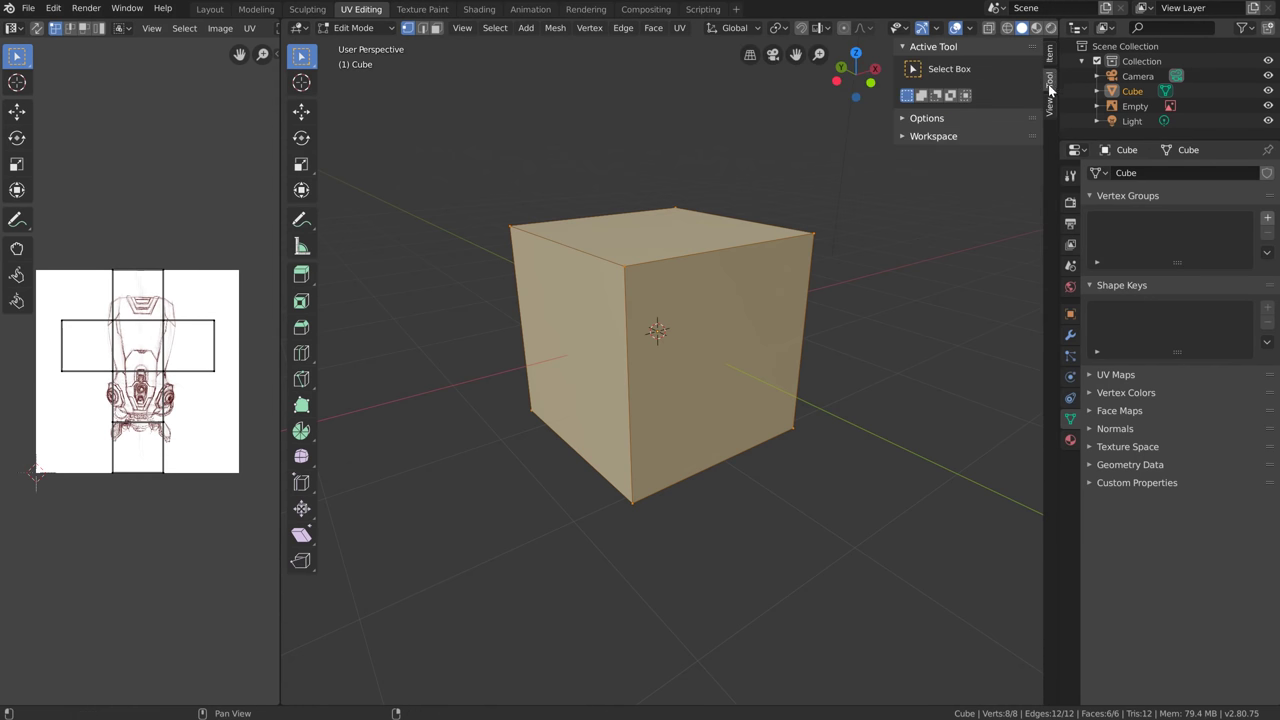
left_click(927, 120)
left_click(927, 179)
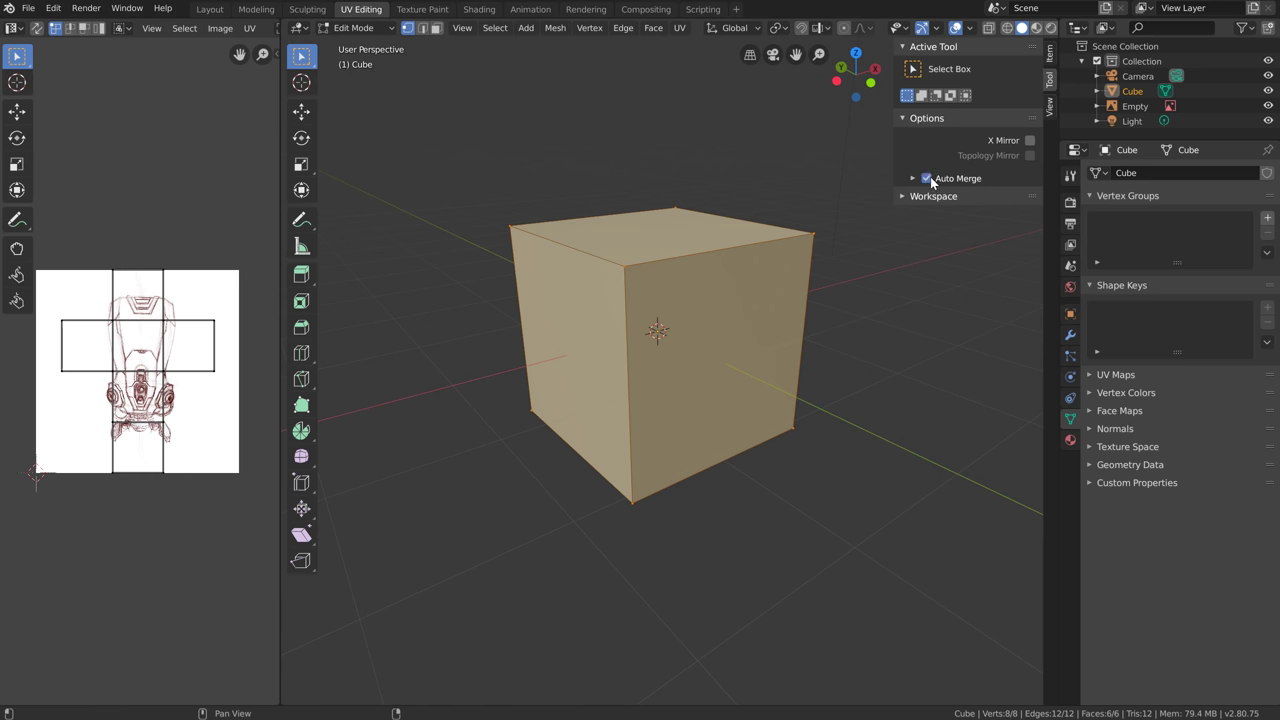
left_click(926, 178)
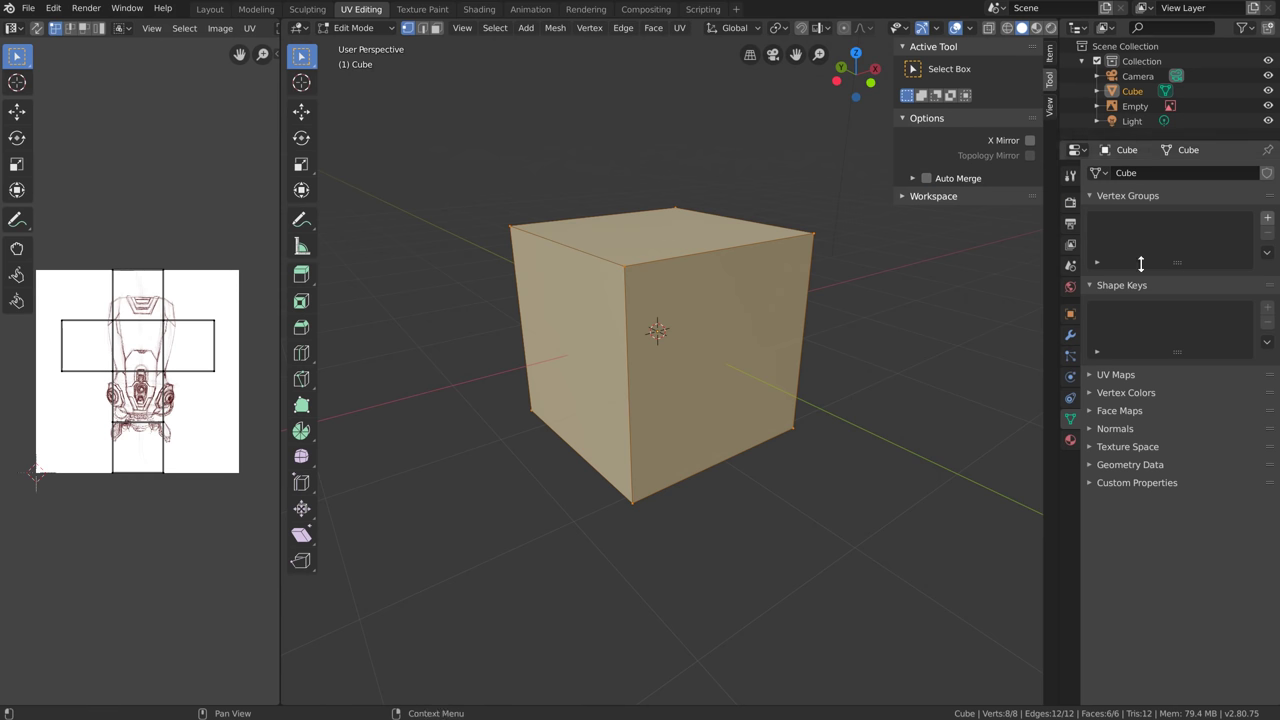
Reveal the Auto Merge threshold in the Properties editor's active tool options and enable Auto Merge
left_click(1071, 177)
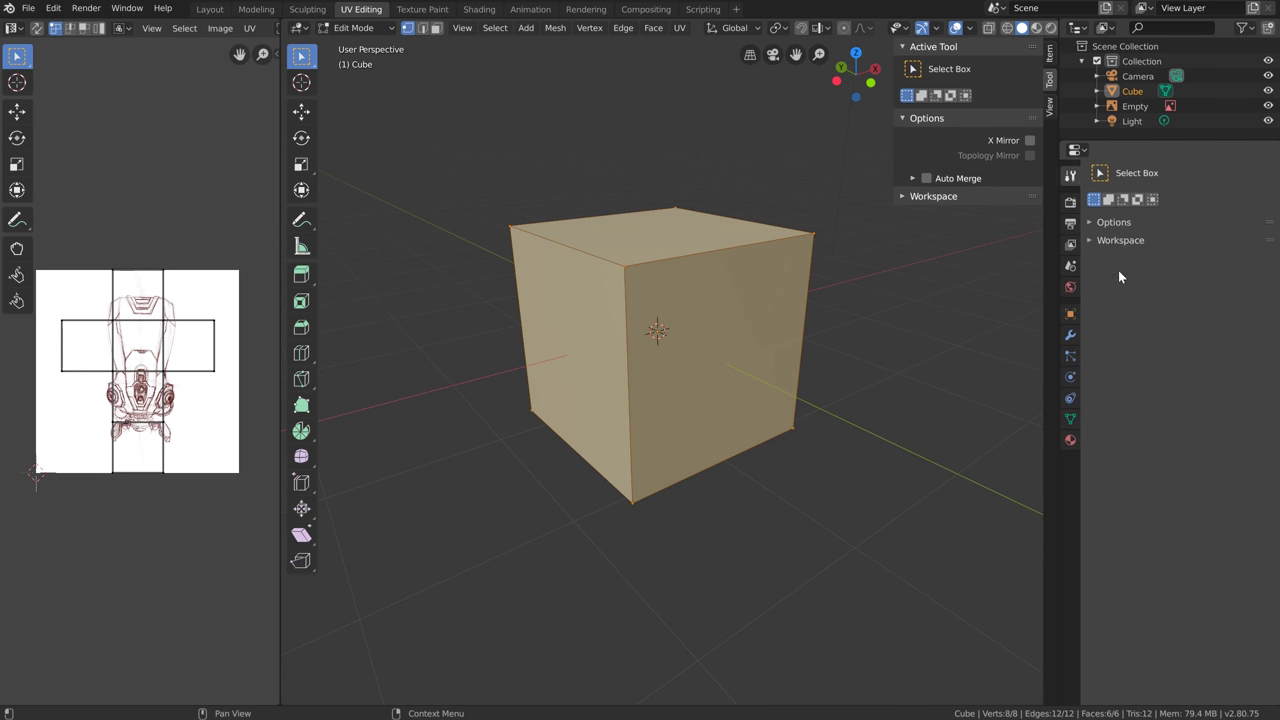
left_click(1112, 222)
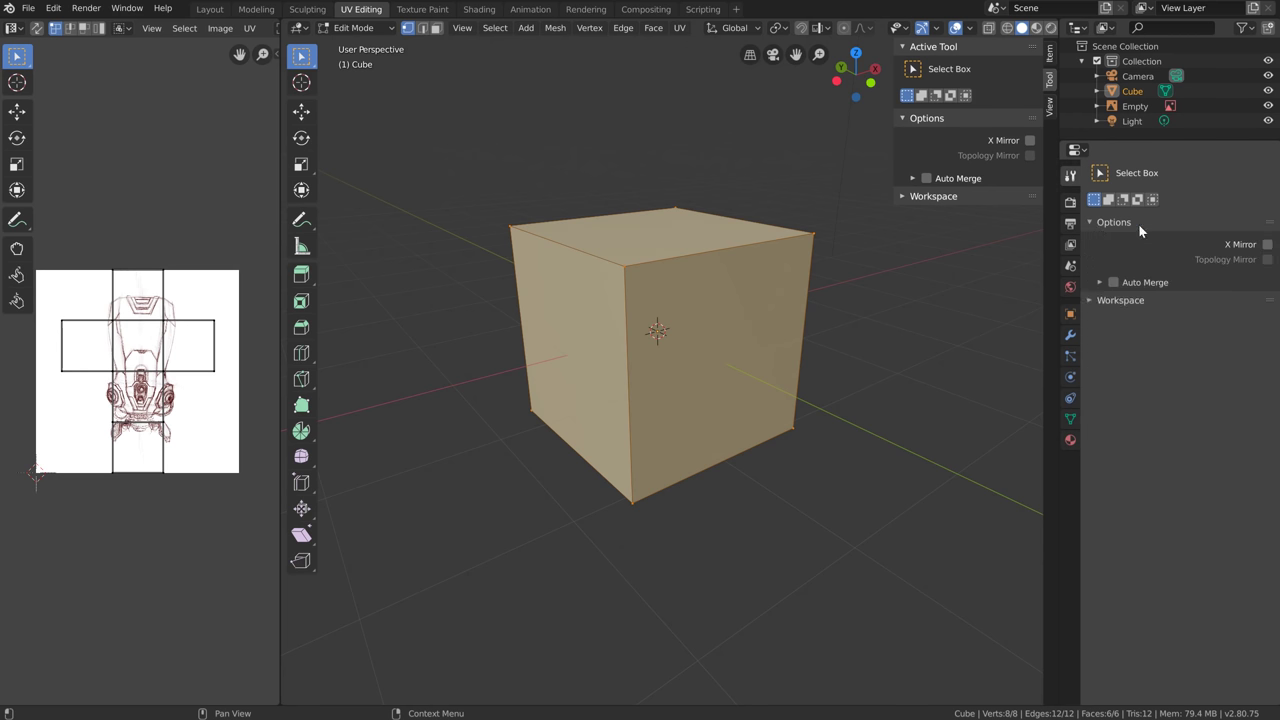
left_click(1102, 281)
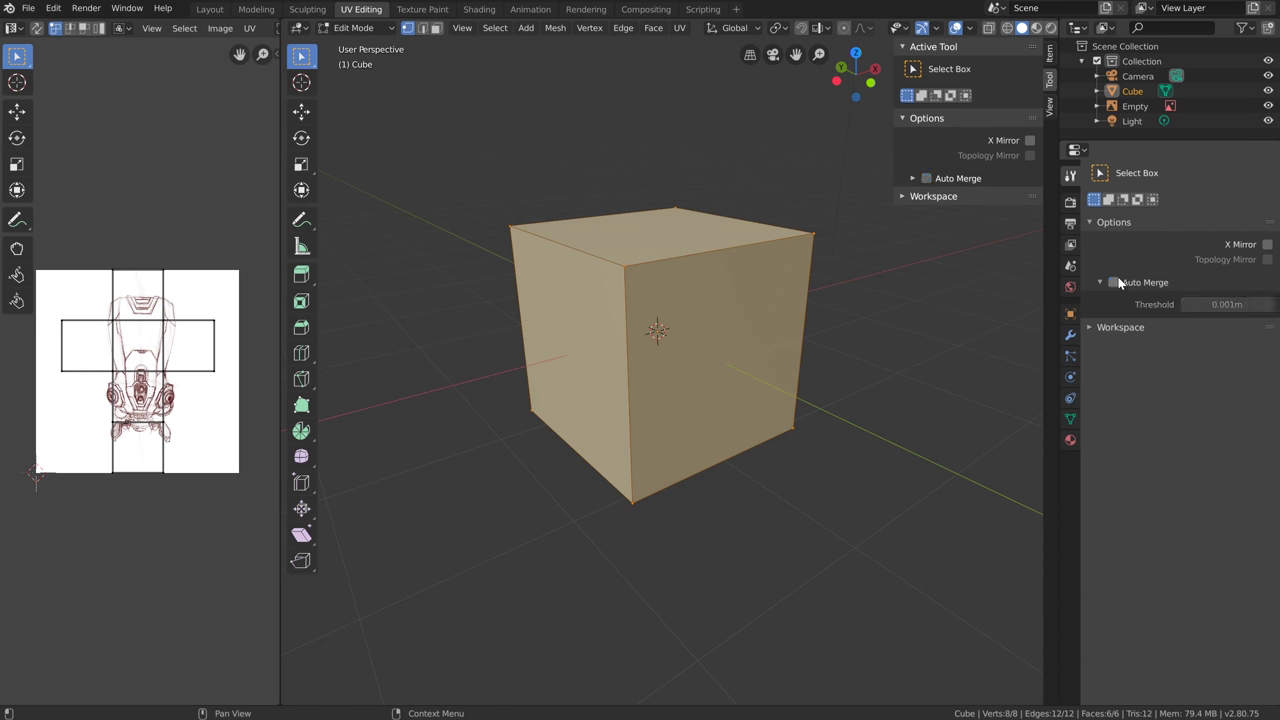
left_click(1113, 280)
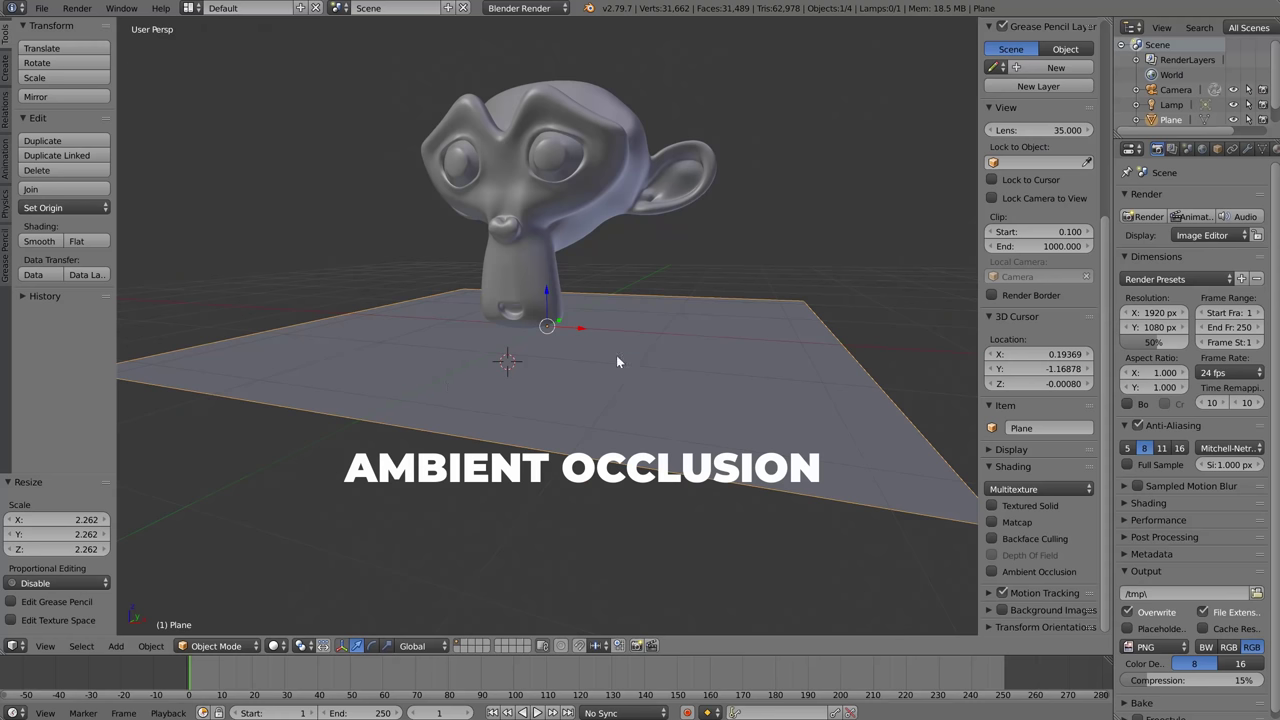
In Blender 2.79, enable Ambient Occlusion for the viewport shading and set its strength to 6.400
middle_click_drag(625, 400, 529, 348)
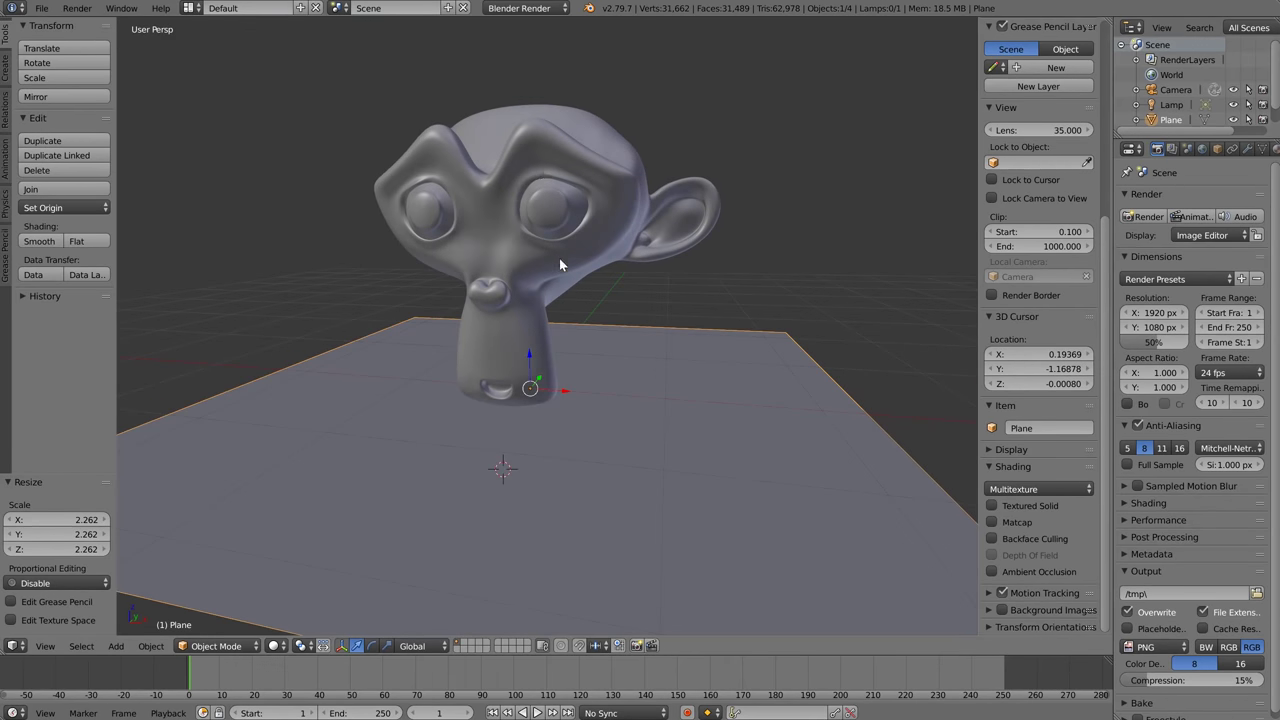
left_click(1016, 571)
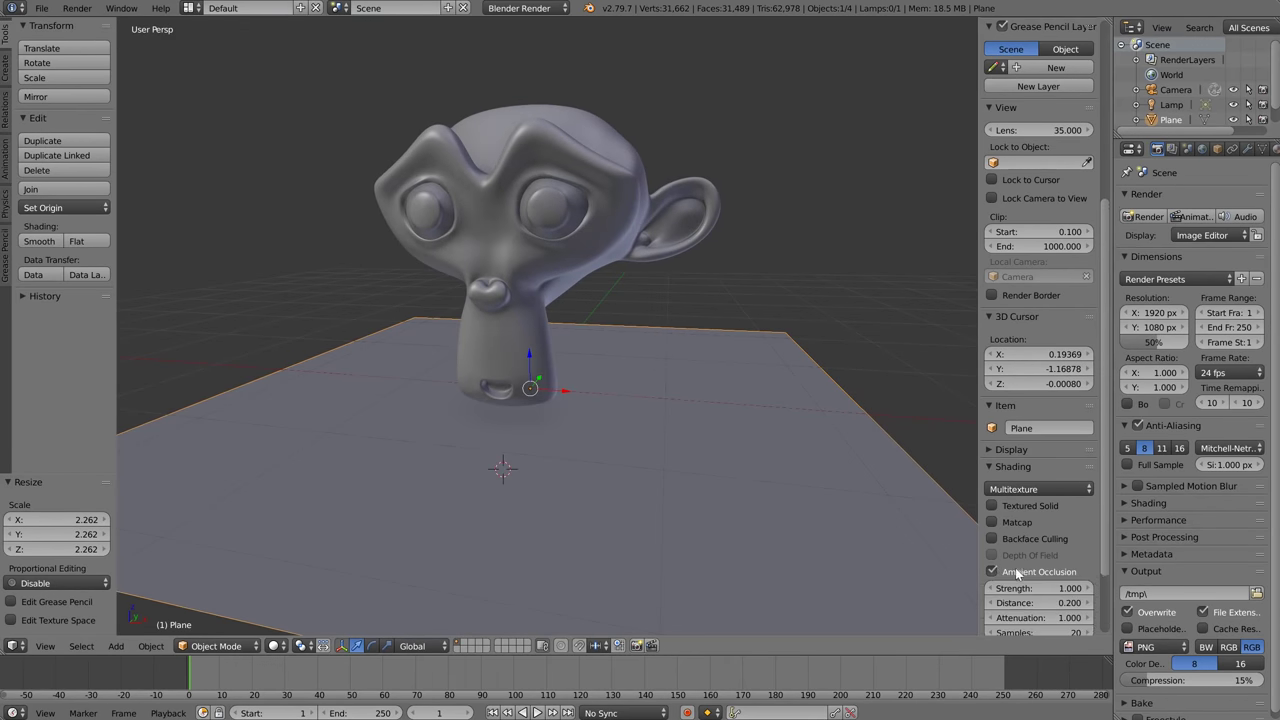
left_click_drag(1030, 588, 1088, 588)
middle_click_drag(639, 456, 563, 297)
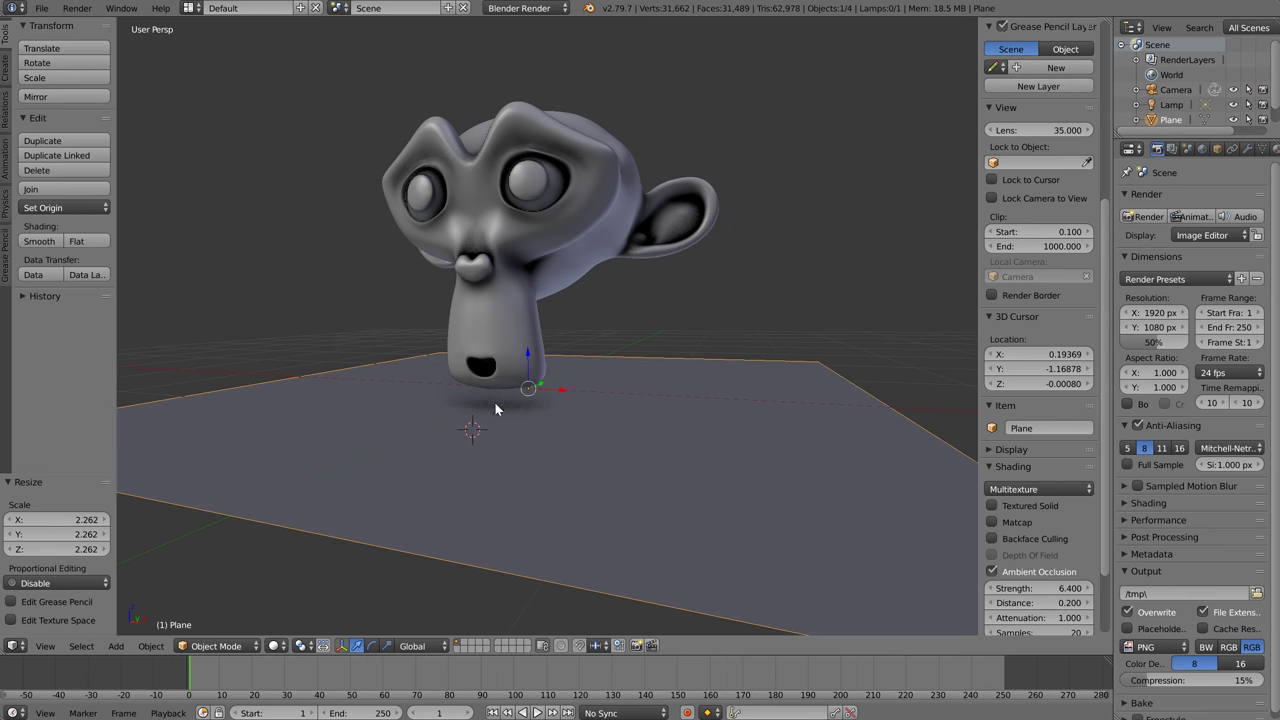
Copy the monkey head and plane from Blender 2.79 into the Blender 2.80 scene in place of the default cube
right_click(504, 236, "shift")
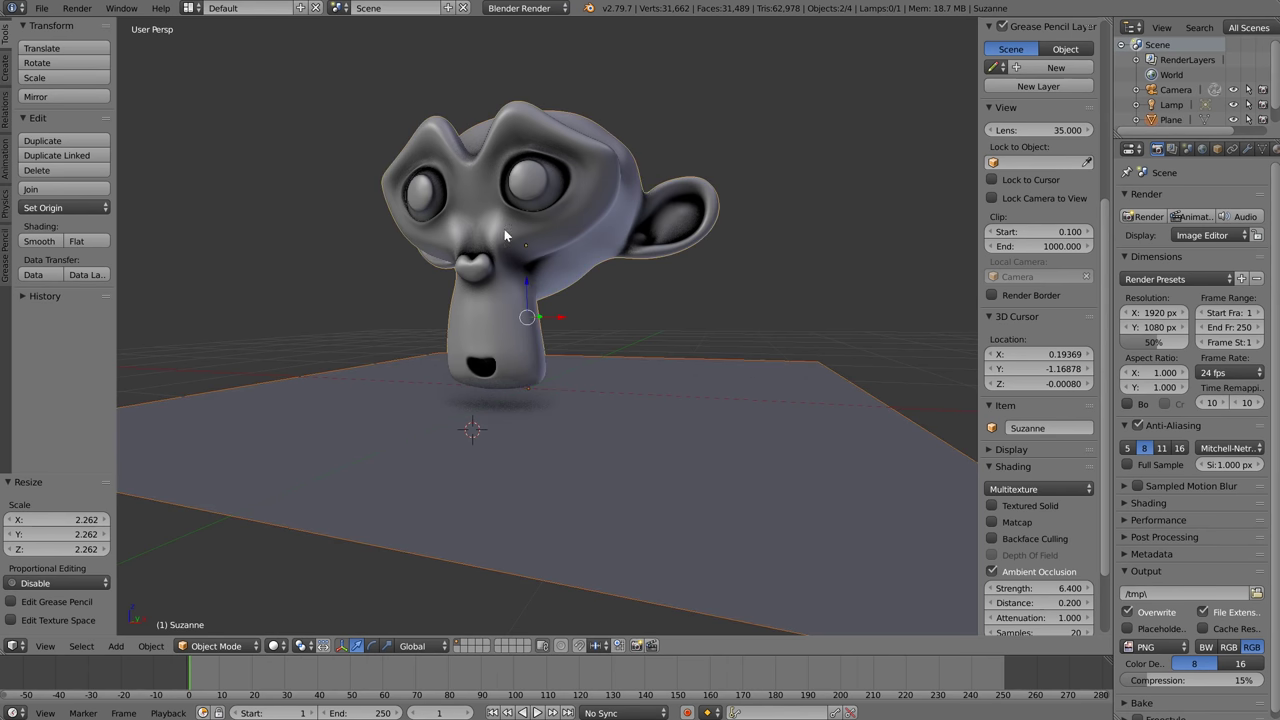
key("ctrl+c")
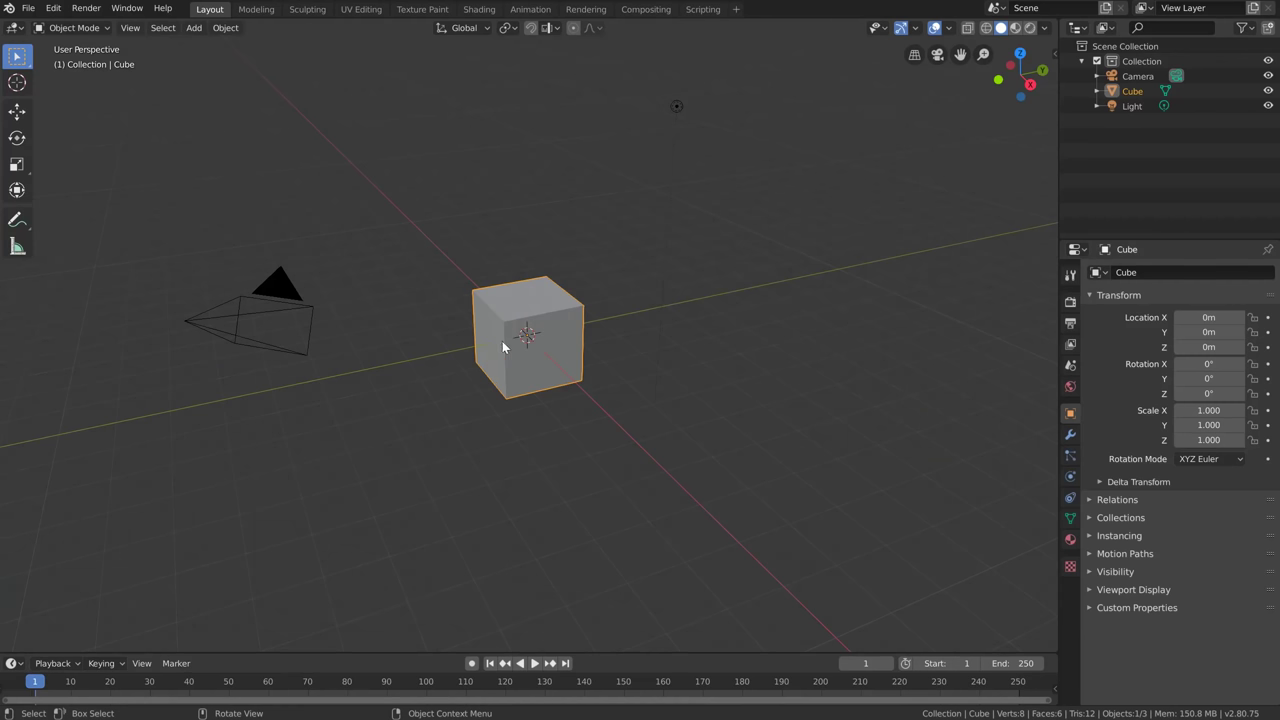
key("x")
left_click(510, 336)
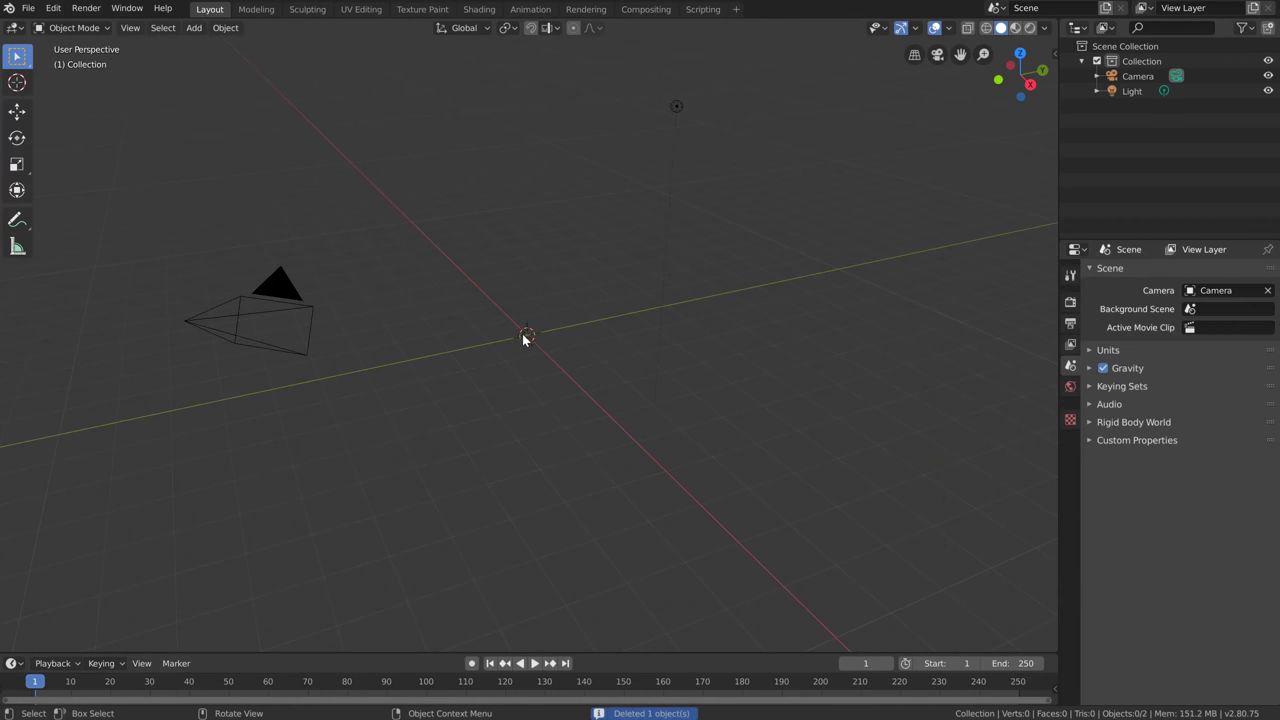
key("ctrl+v")
scroll(475, 352, "up", 6)
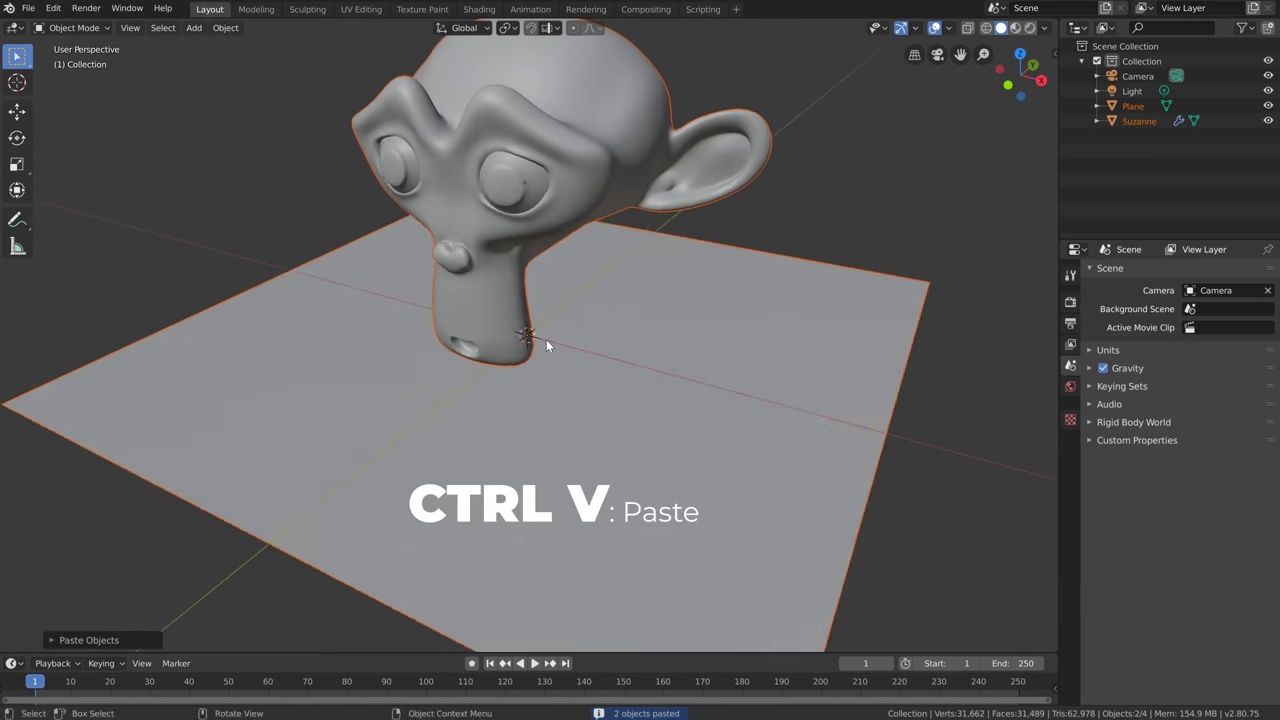
mouse_move(546, 339)
middle_mouse_down()
mouse_move(567, 315)
mouse_move(531, 337)
middle_mouse_up()
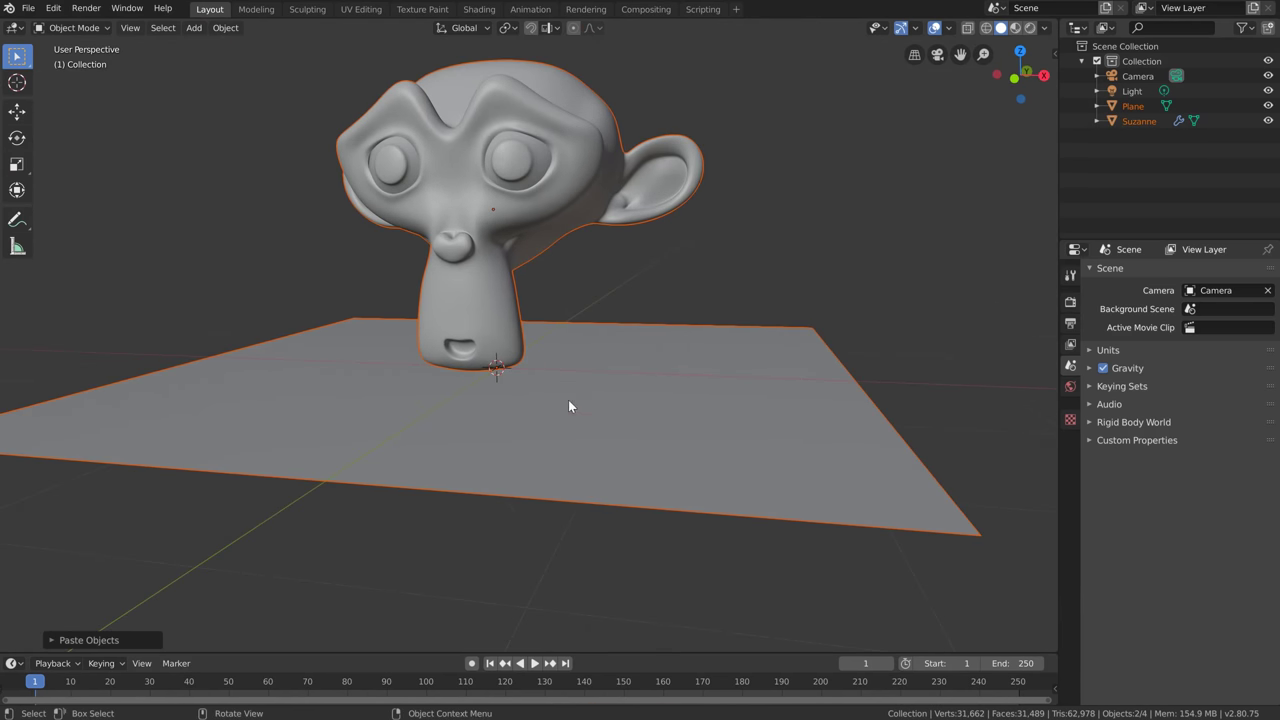
left_click(755, 252)
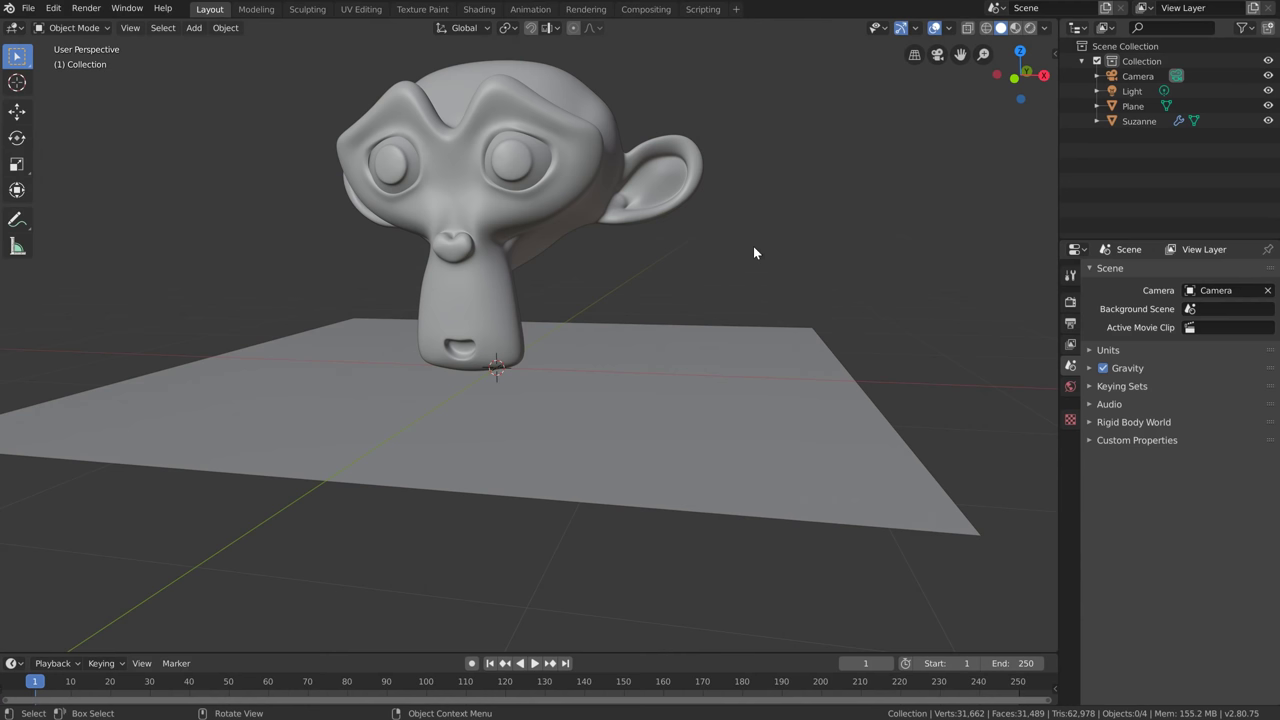
Enable Cavity in the Blender 2.80 viewport shading options and set its type to World
key("n")
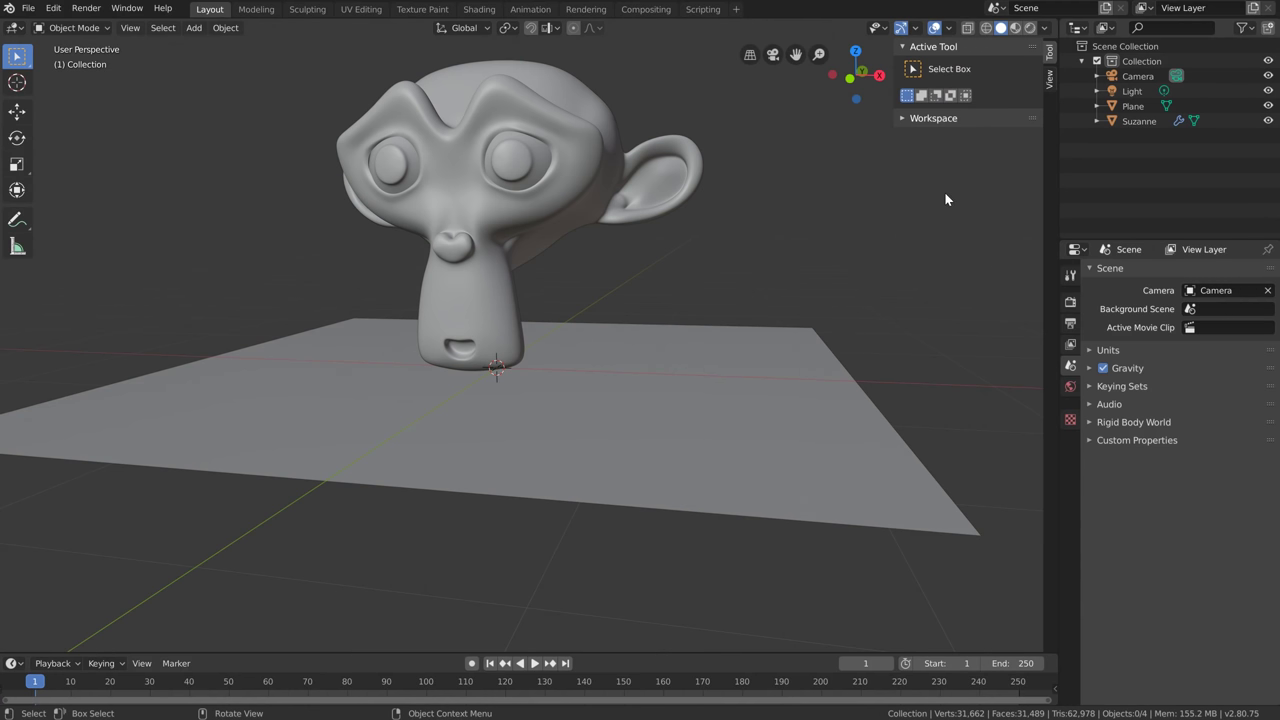
key("n")
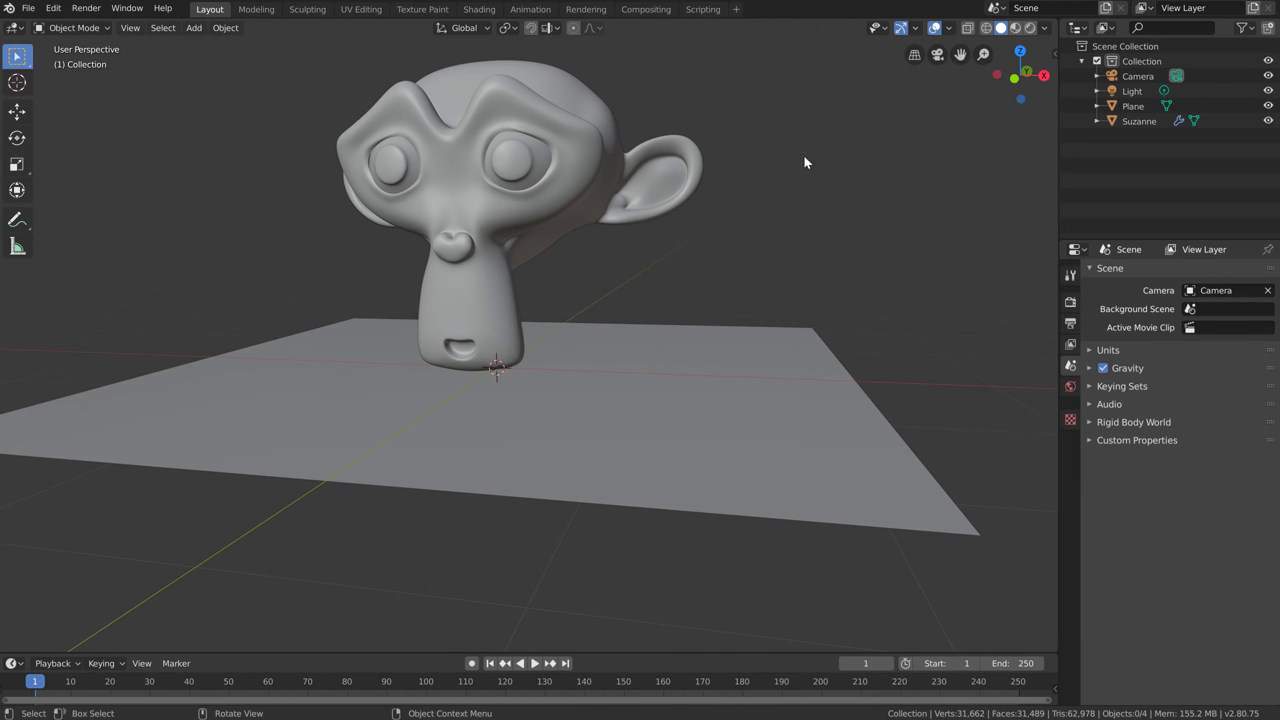
left_click(1045, 28)
left_click(961, 362)
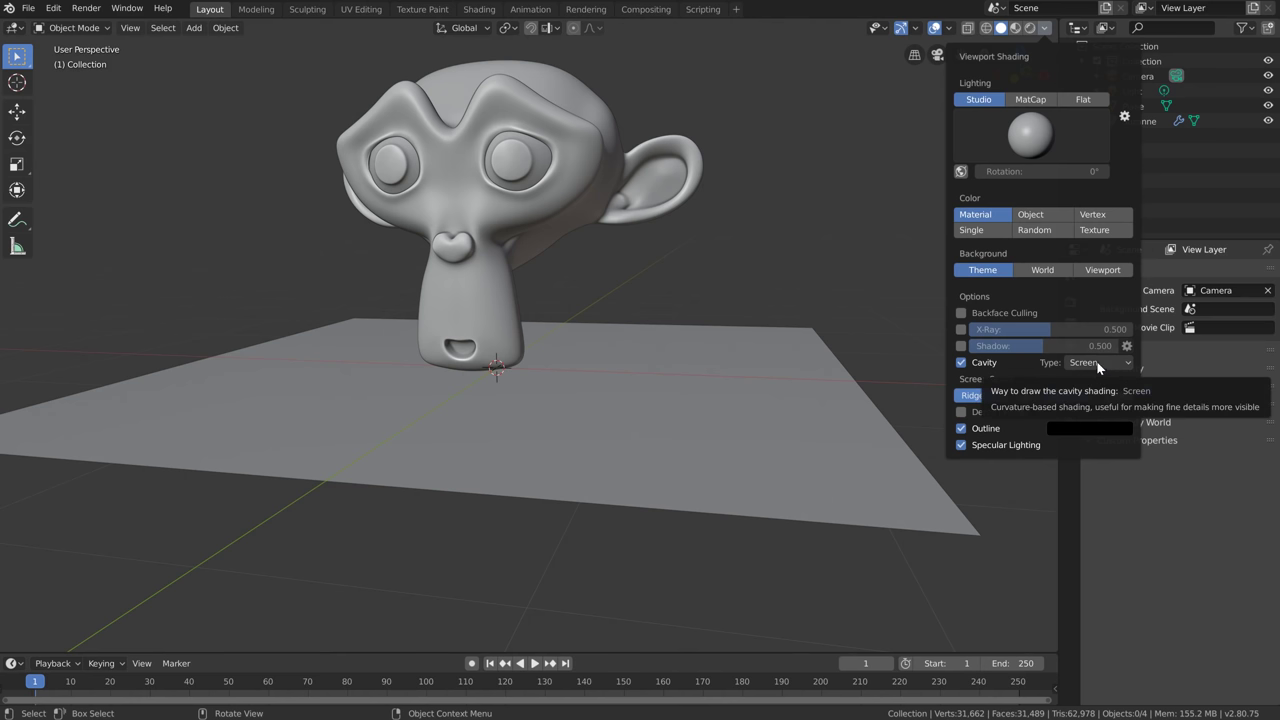
left_click(1105, 362)
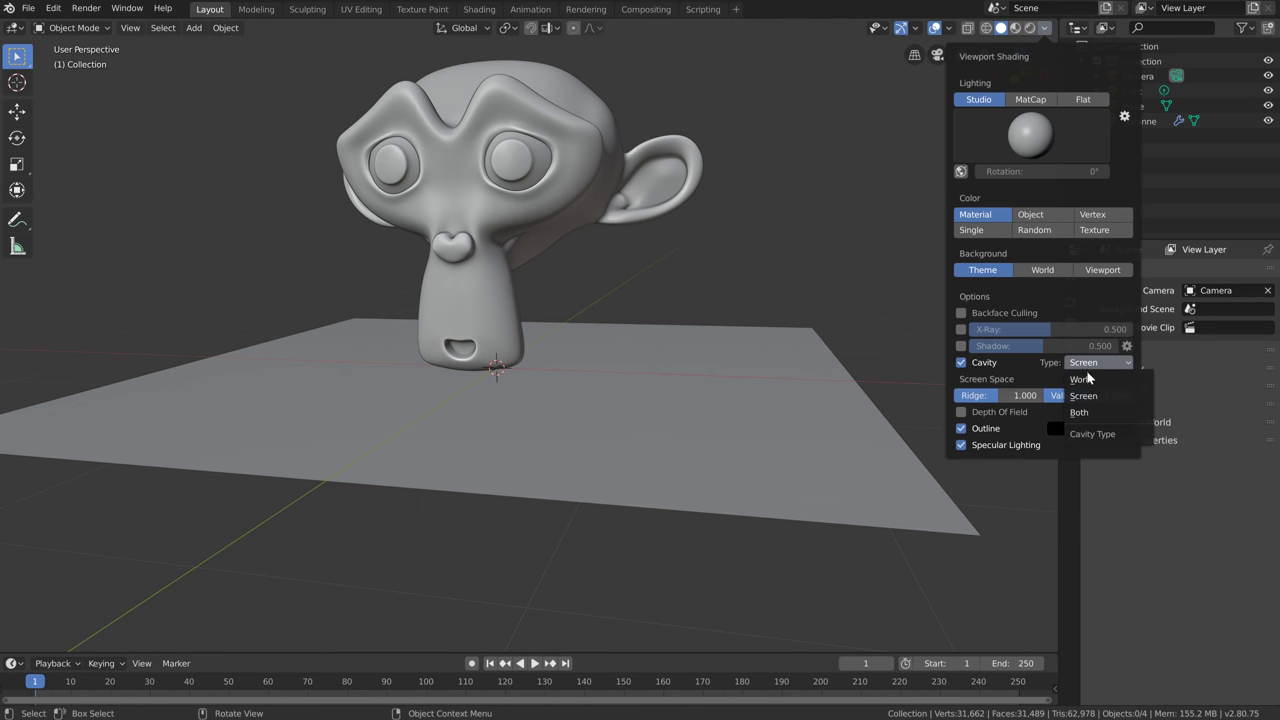
left_click(1082, 378)
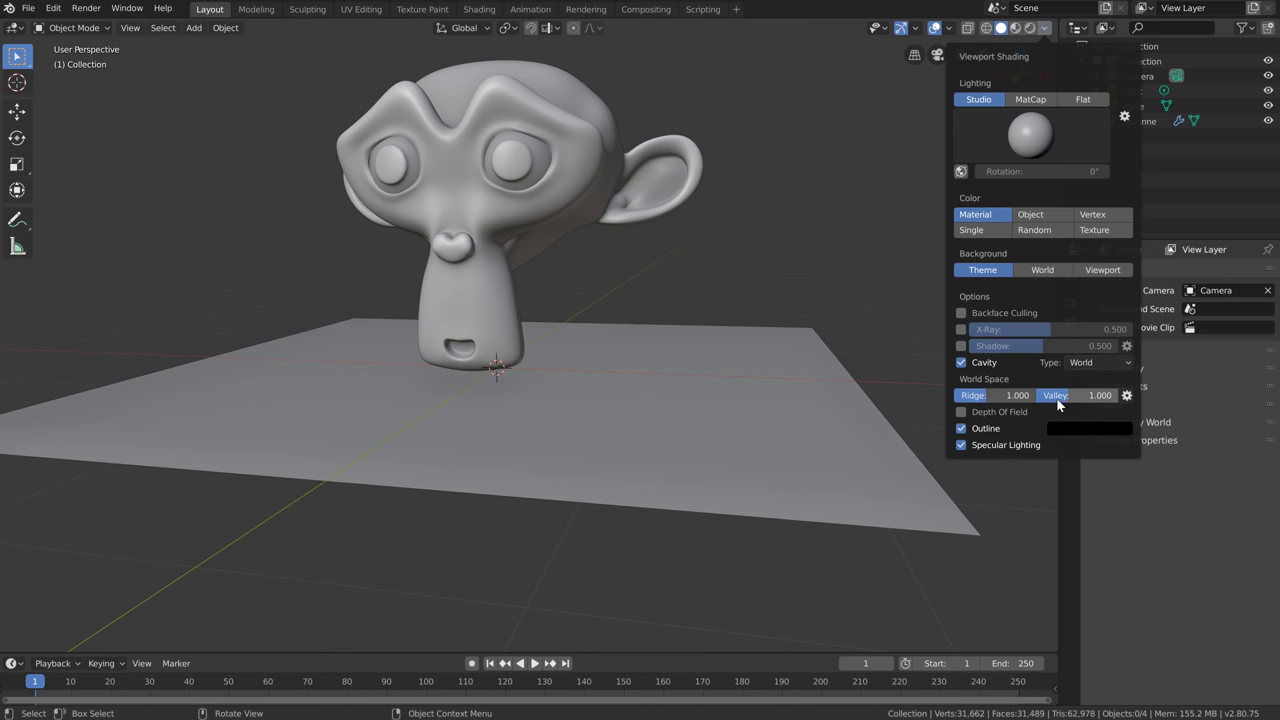
Set the world-space cavity Valley to 5.000 and Ridge to 2.500
left_click_drag(1057, 398, 1135, 398)
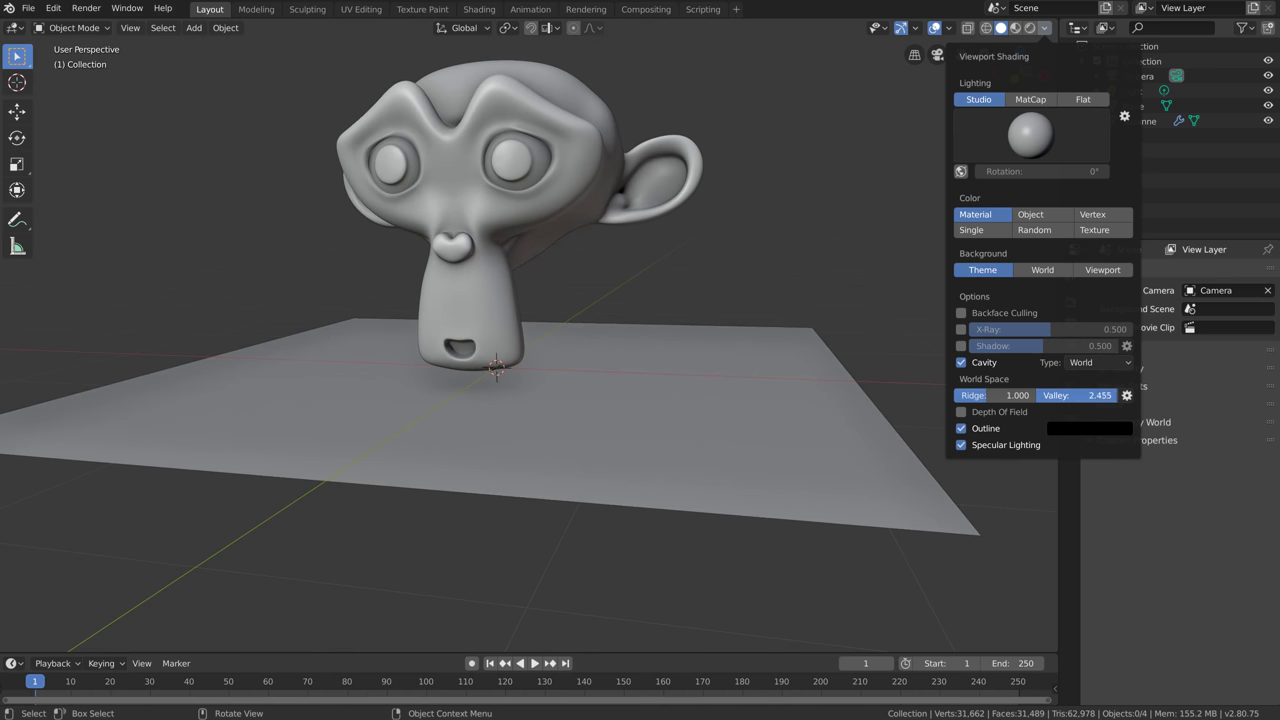
left_click(1106, 398)
type("5")
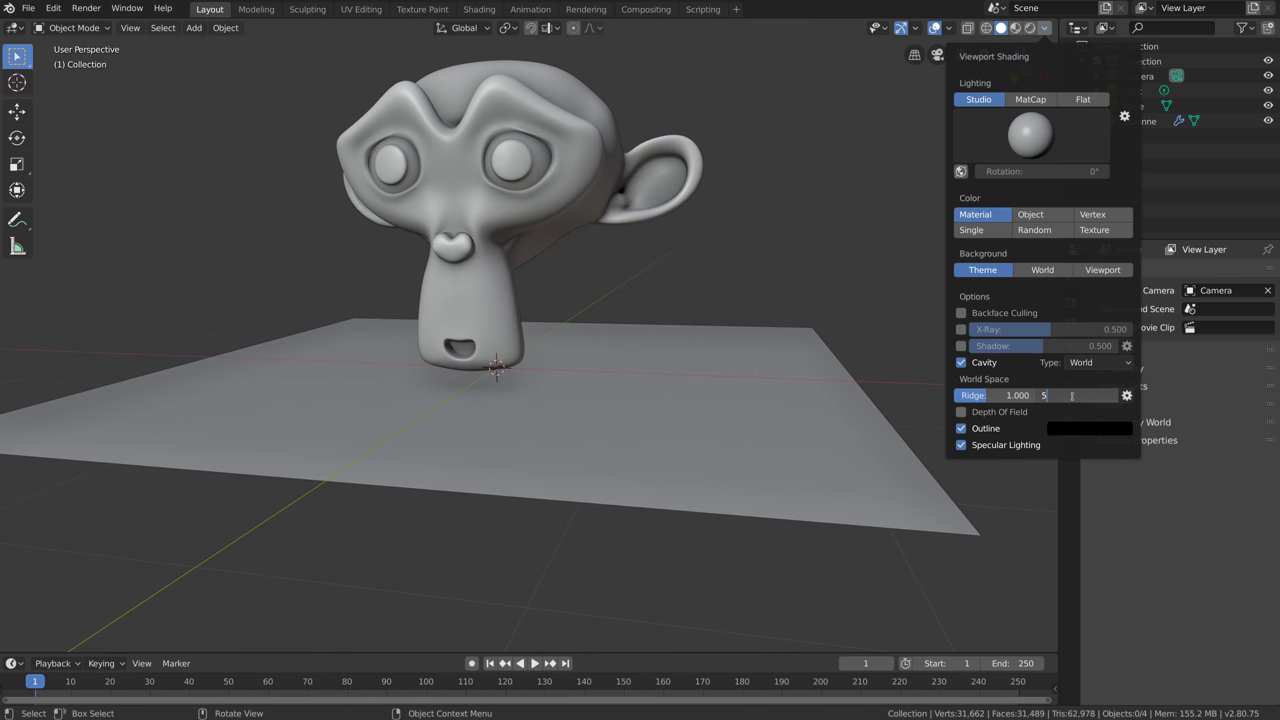
key("Return")
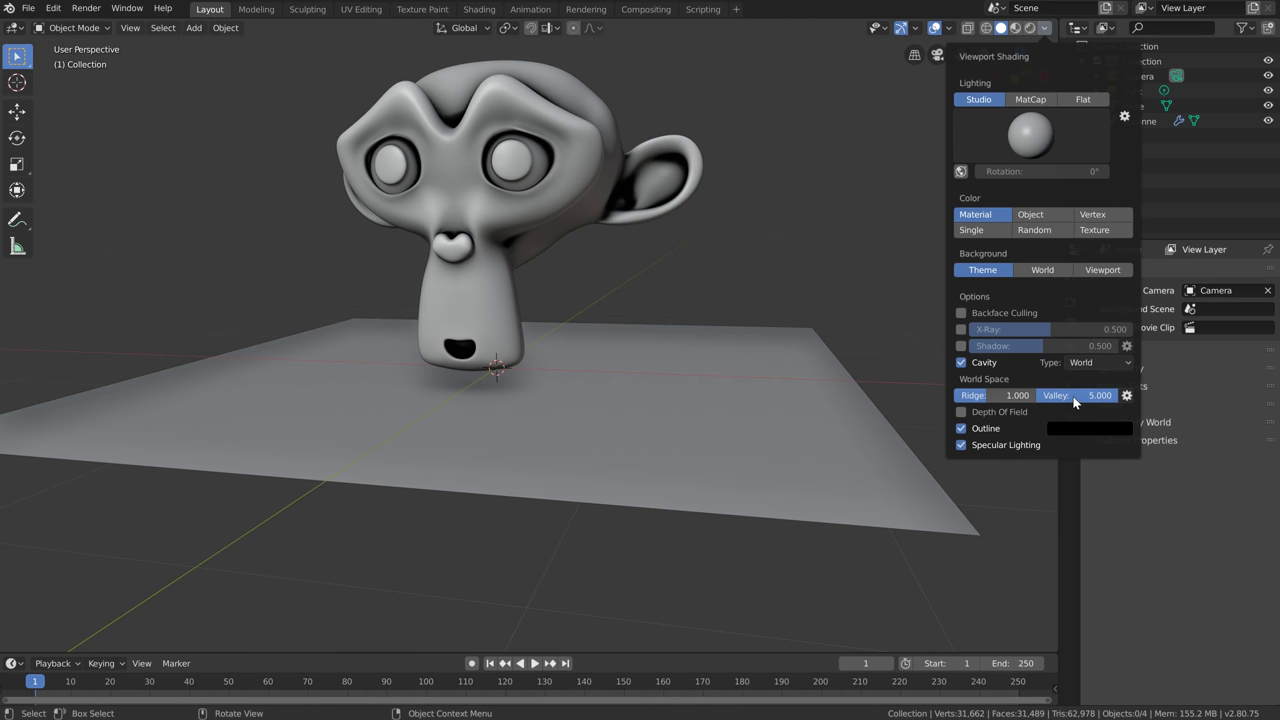
mouse_move(990, 396)
left_mouse_down()
mouse_move(970, 400)
mouse_move(1030, 400)
left_mouse_up()
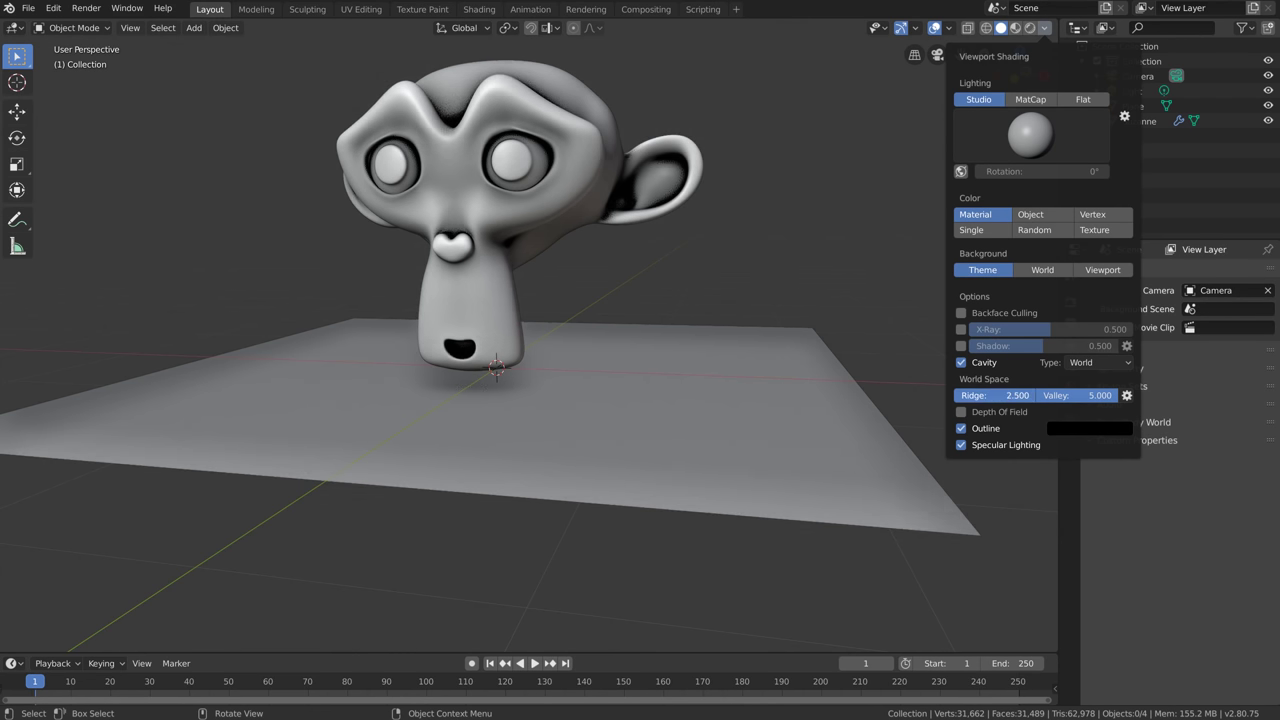
Set the cavity type to Both and open the additional world-space cavity settings
left_click(1099, 362)
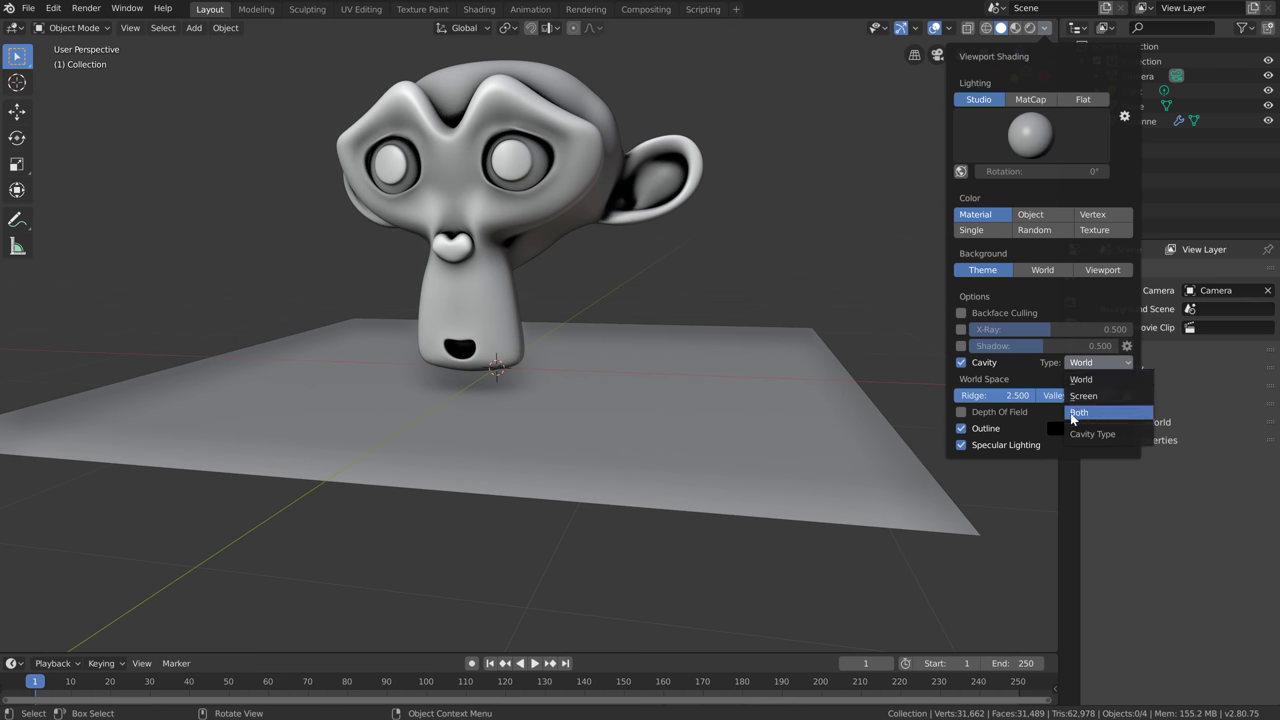
left_click(1111, 418)
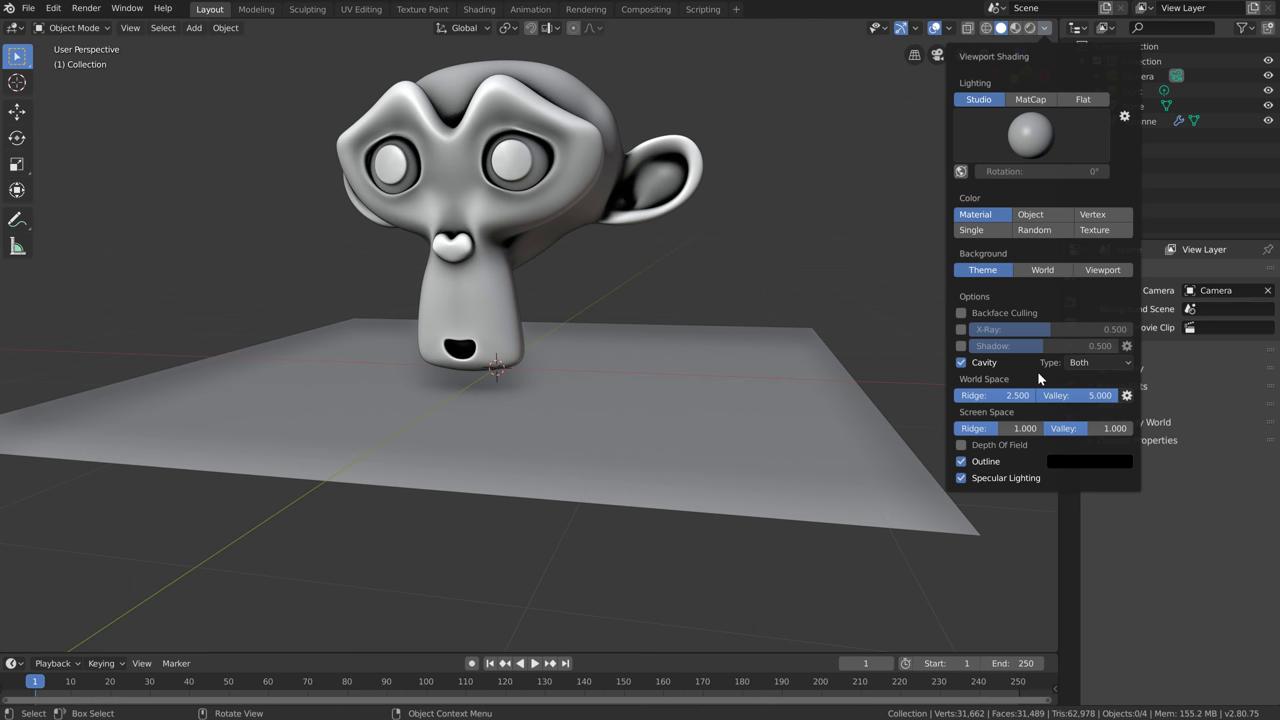
left_click(1127, 396)
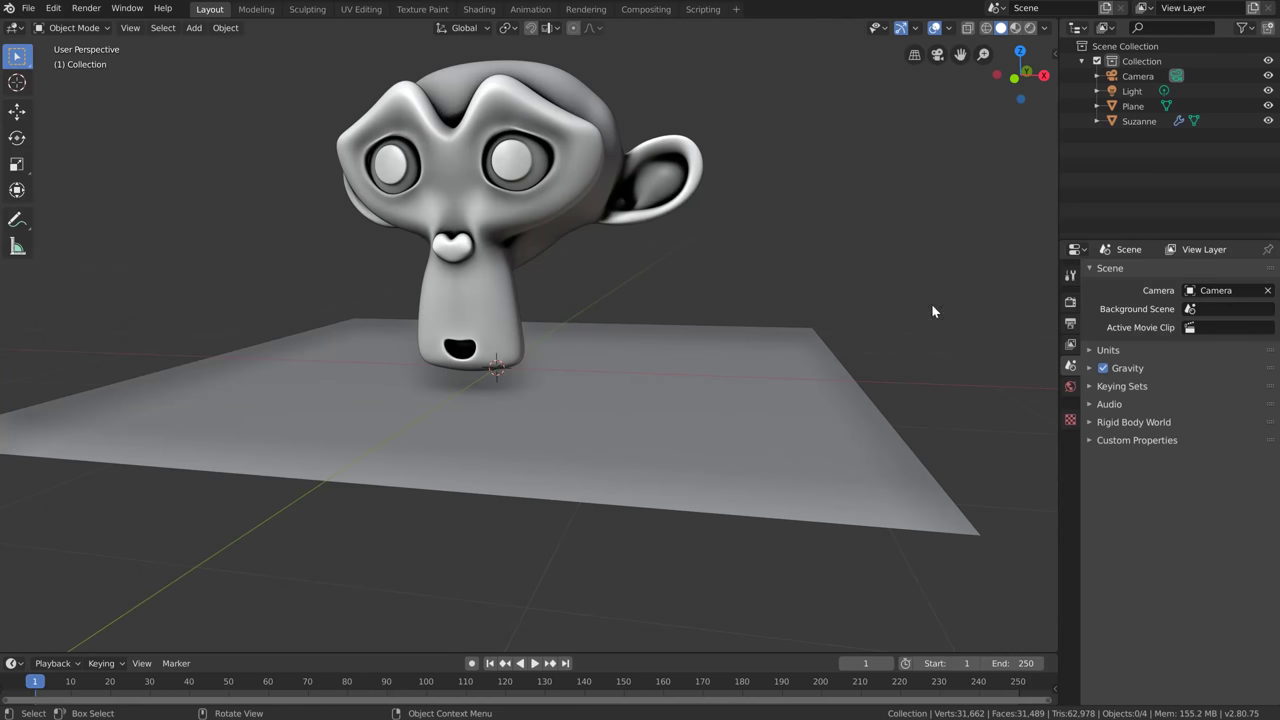
Show the scene's render and output properties, and render the current frame from the camera
left_click(1070, 301)
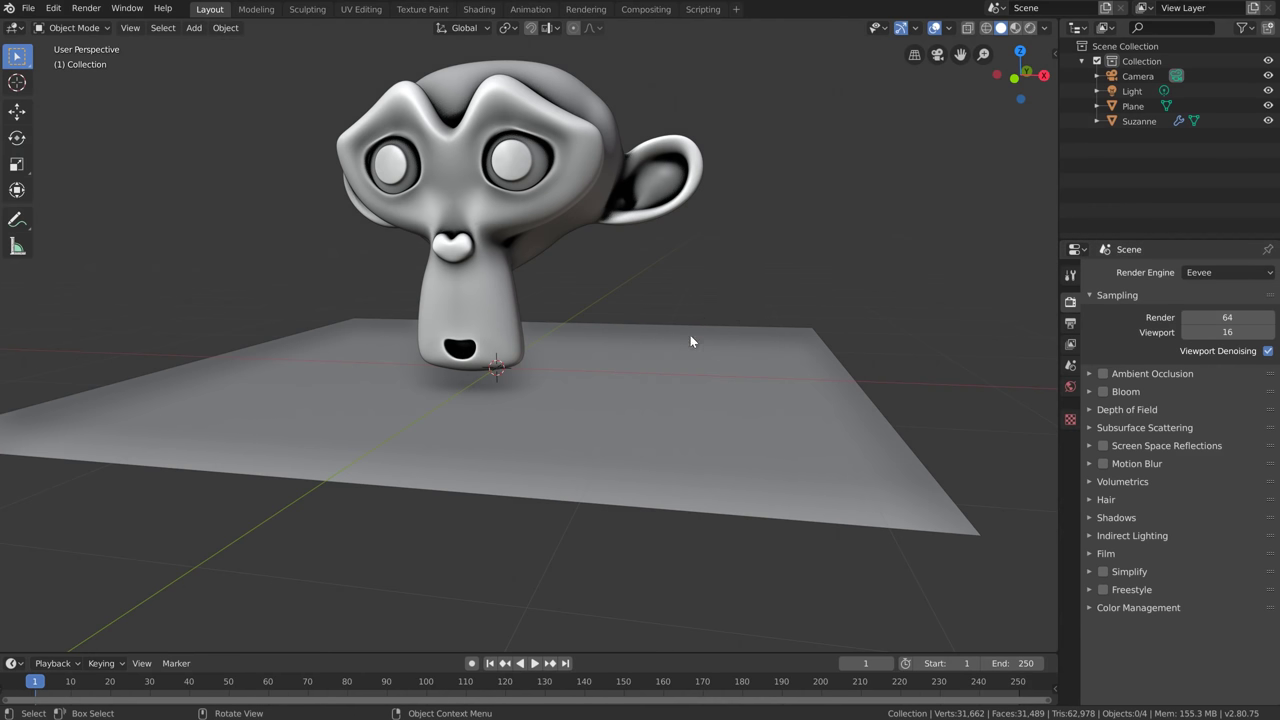
left_click(1071, 322)
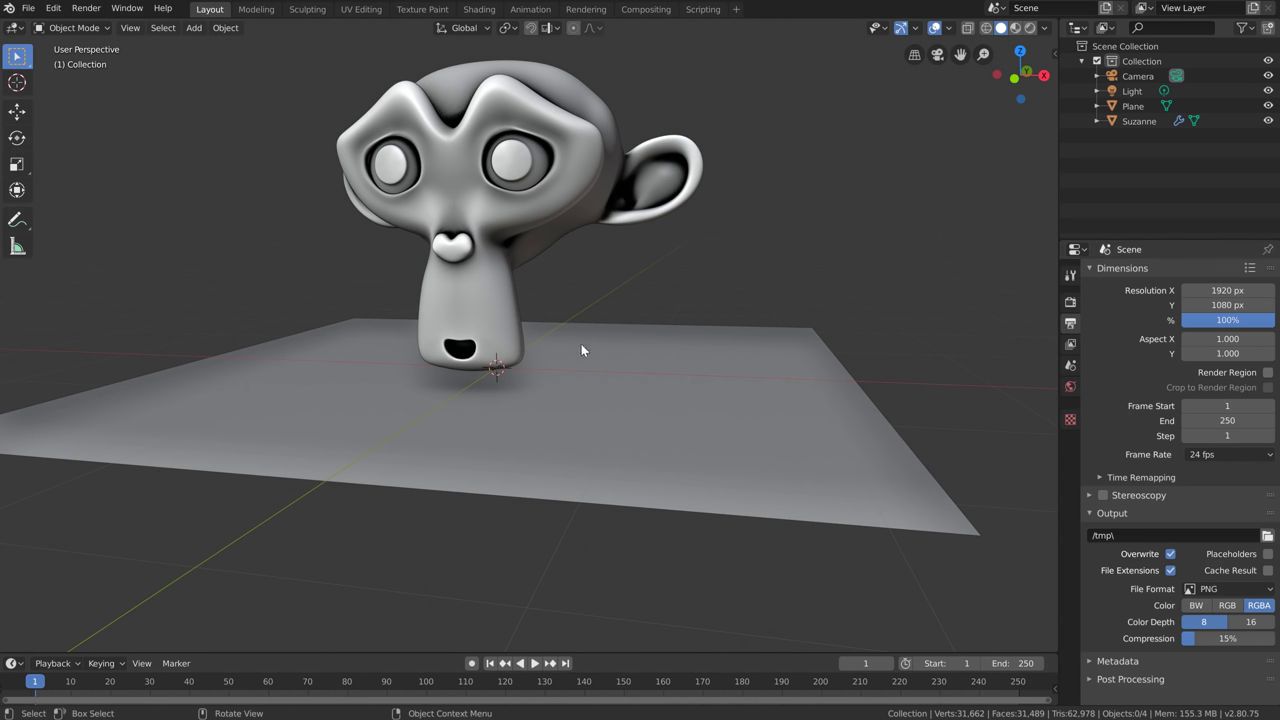
key("F12")
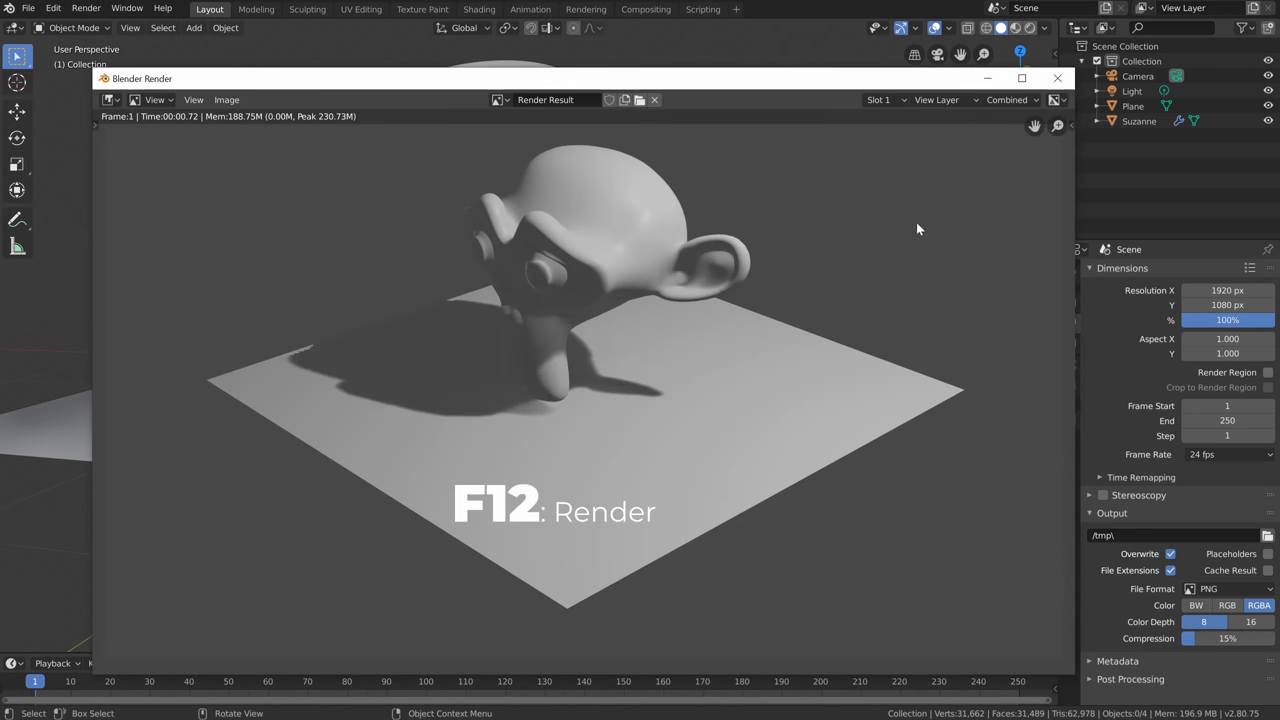
left_click(1057, 78)
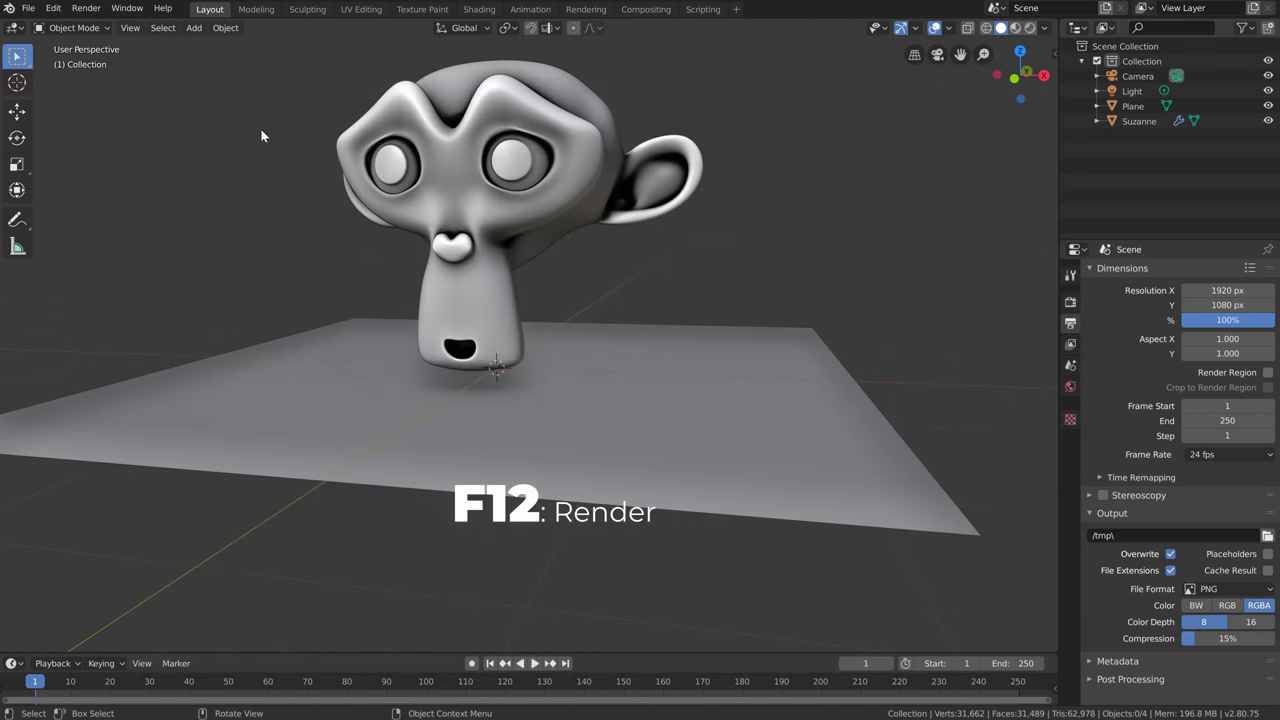
left_click(86, 9)
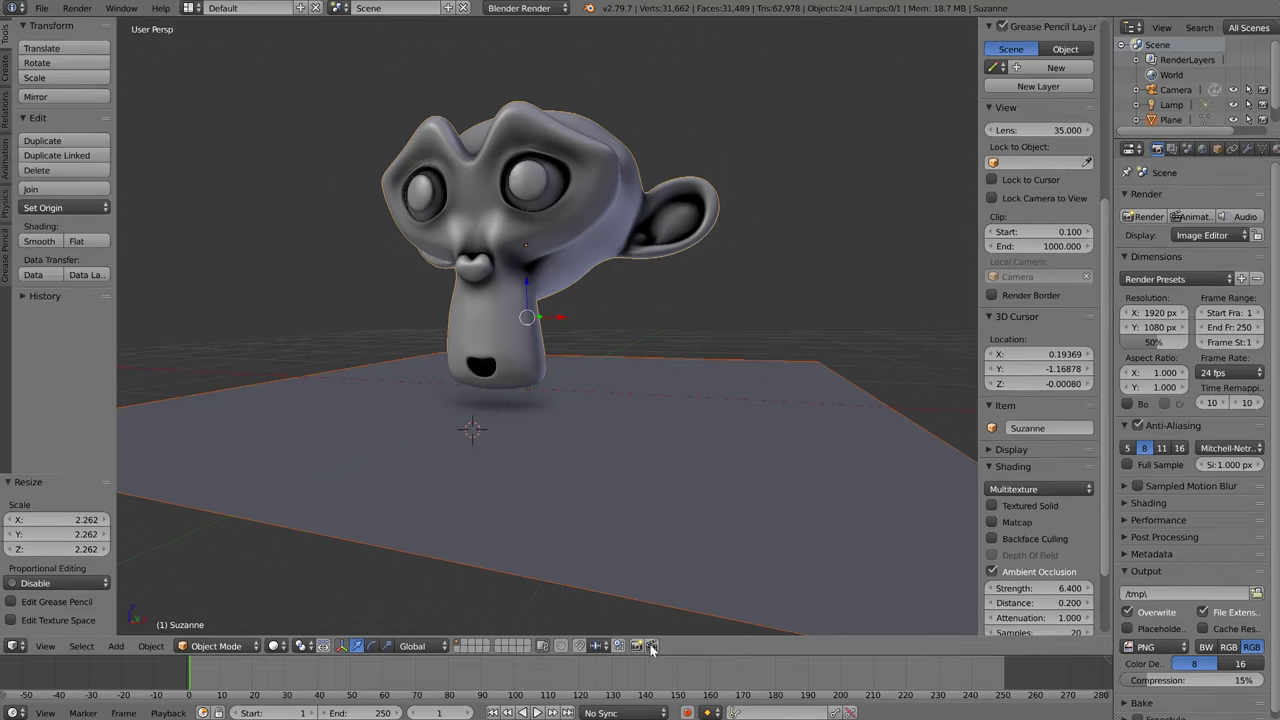
Locate the OpenGL render option in Blender 2.79 and produce a Viewport Render Image of the current view in Blender 2.80
left_click(635, 646)
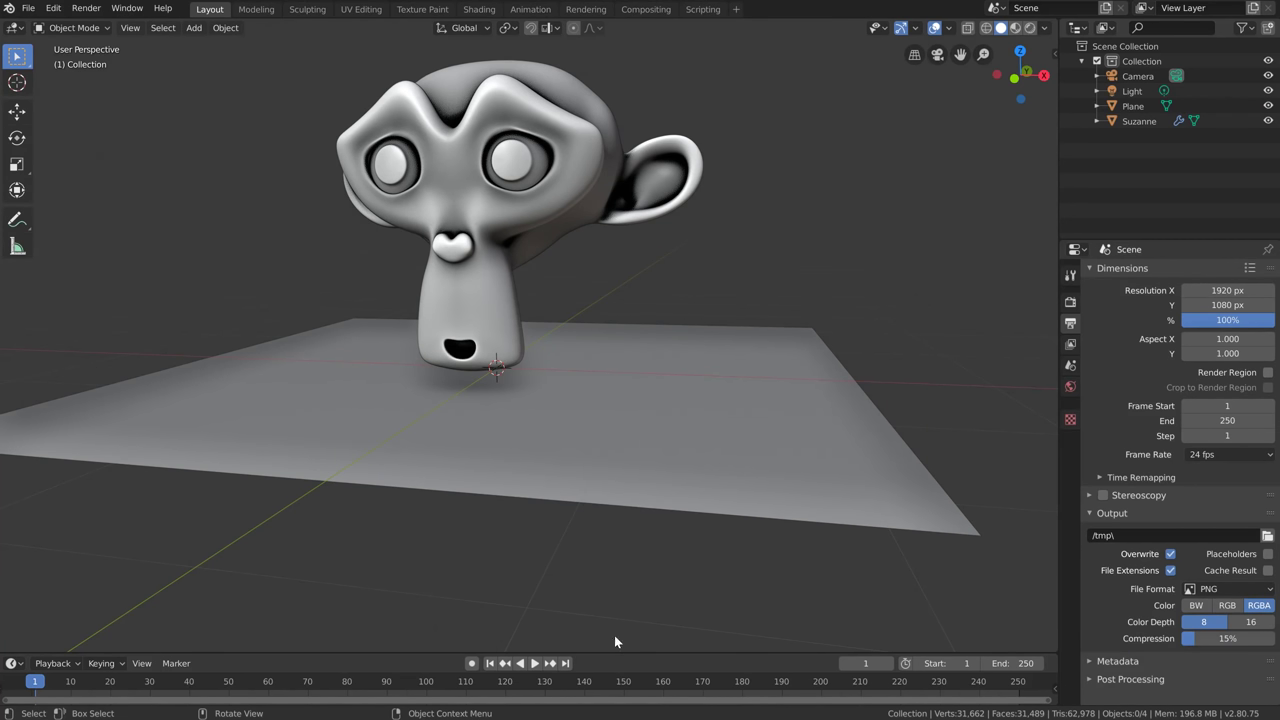
left_click(131, 28)
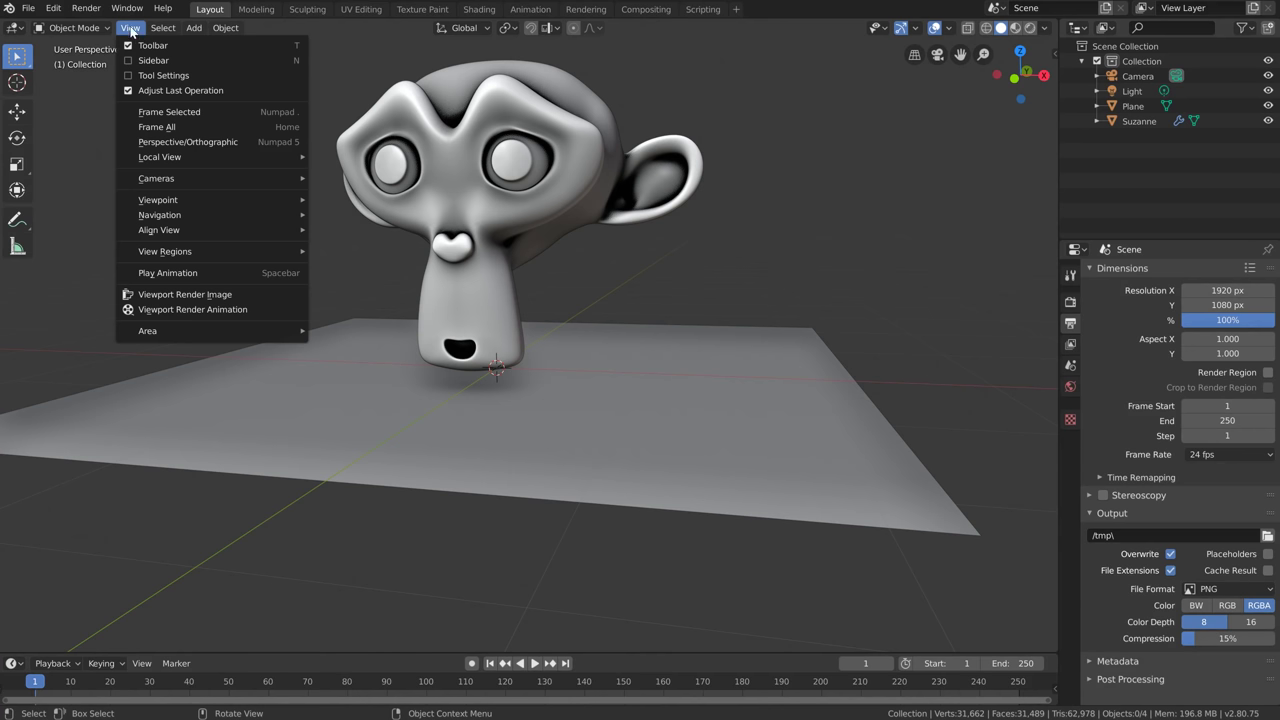
left_click(238, 295)
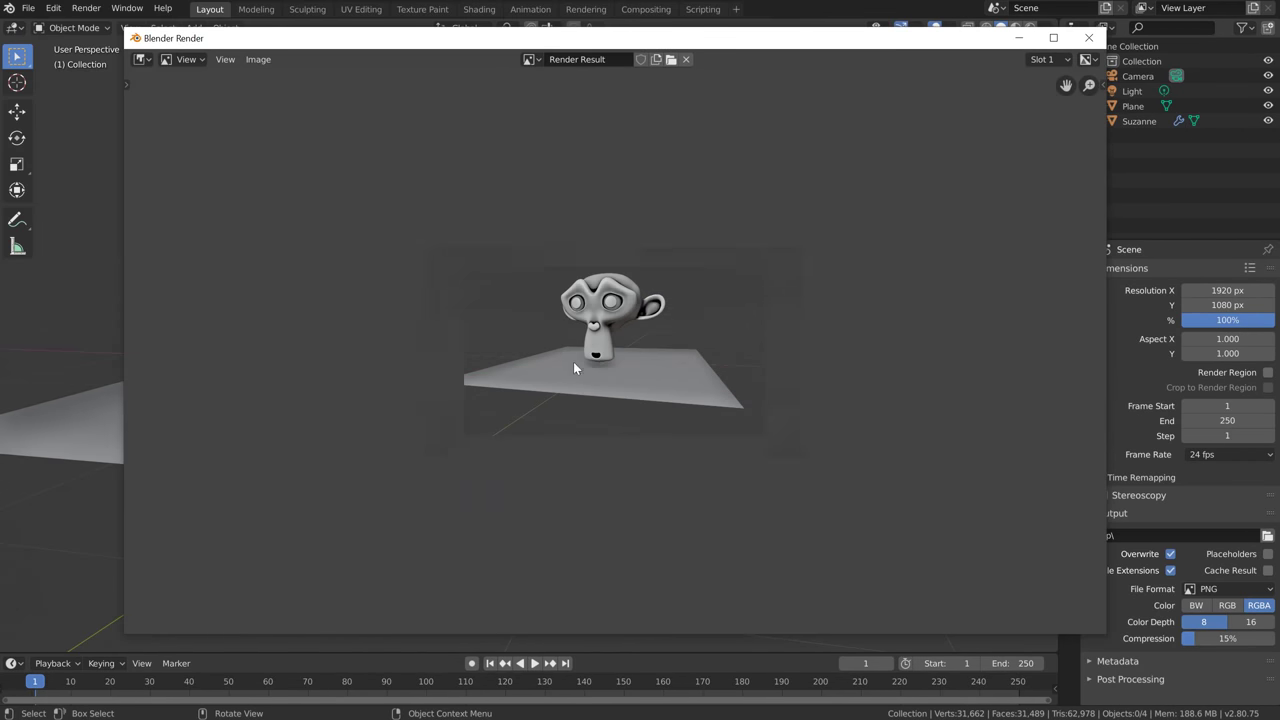
left_click(257, 60)
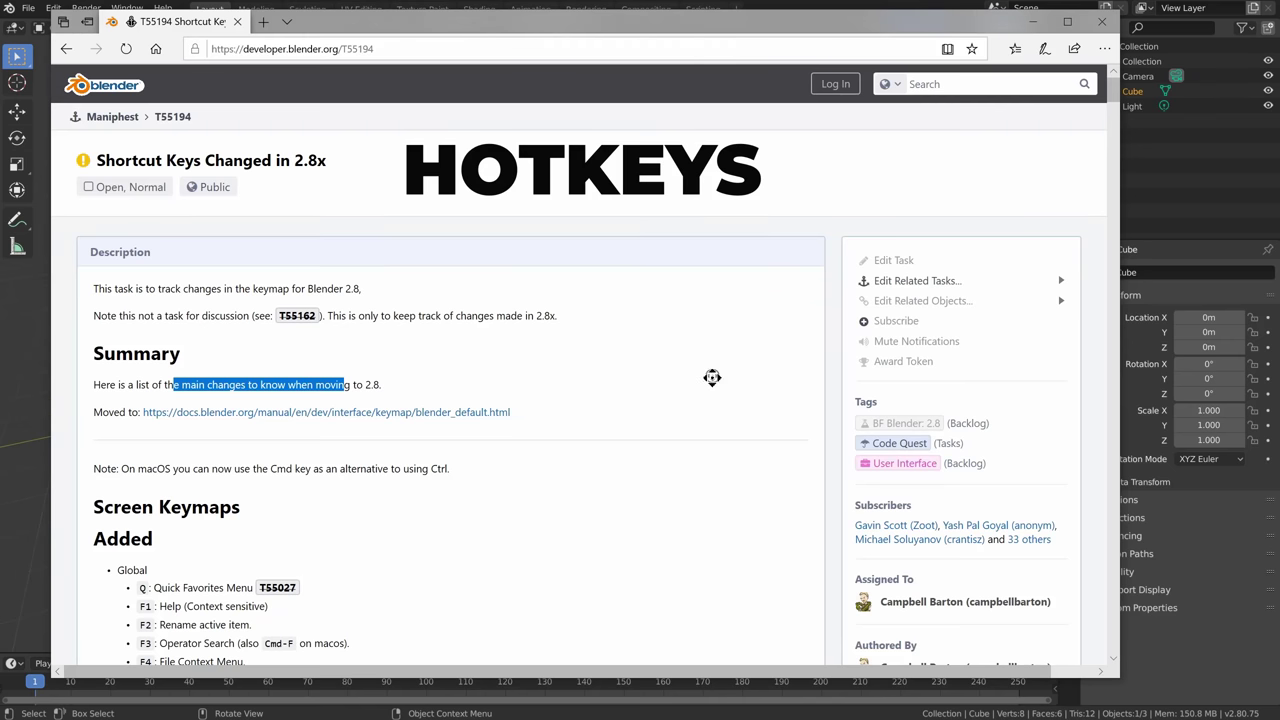
Read the Shortcut Keys Changed in 2.8x task page in the web browser
scroll(711, 390, "down", 2)
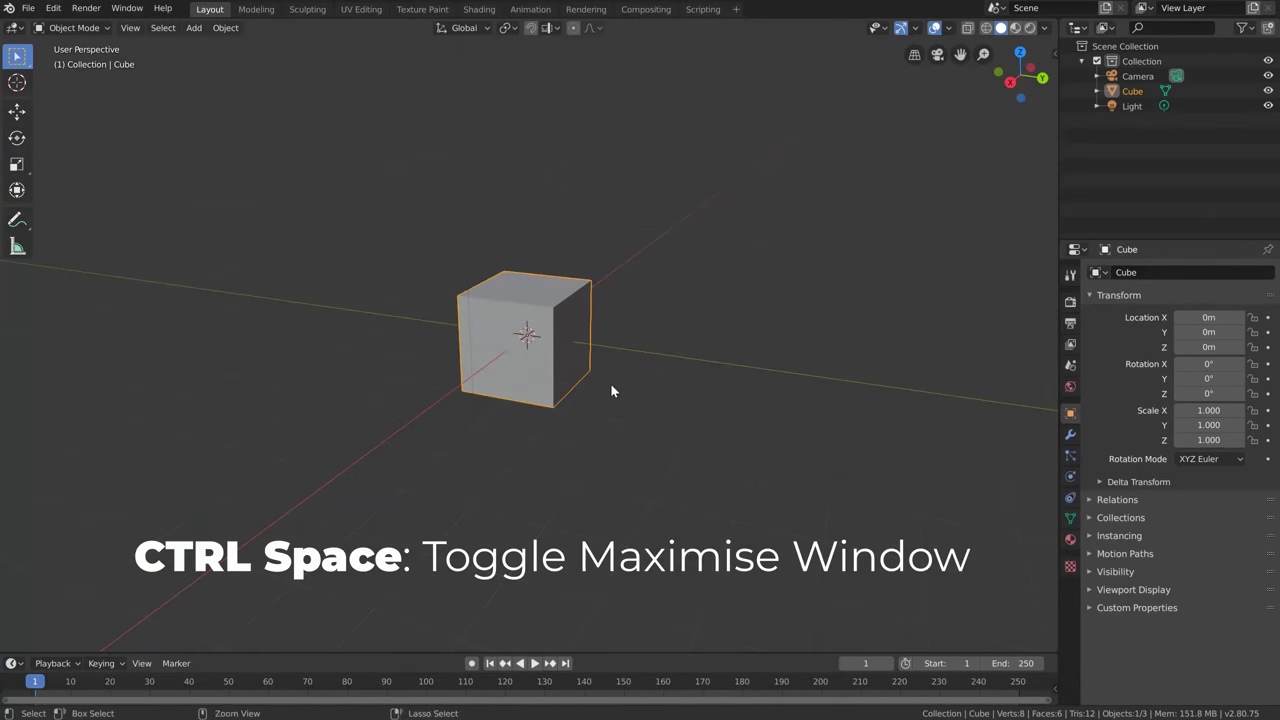
In Blender 2.80, maximize the 3D viewport and the Outliner in turn, restoring the layout after each
key("ctrl+space")
key("ctrl+space")
key("ctrl+space")
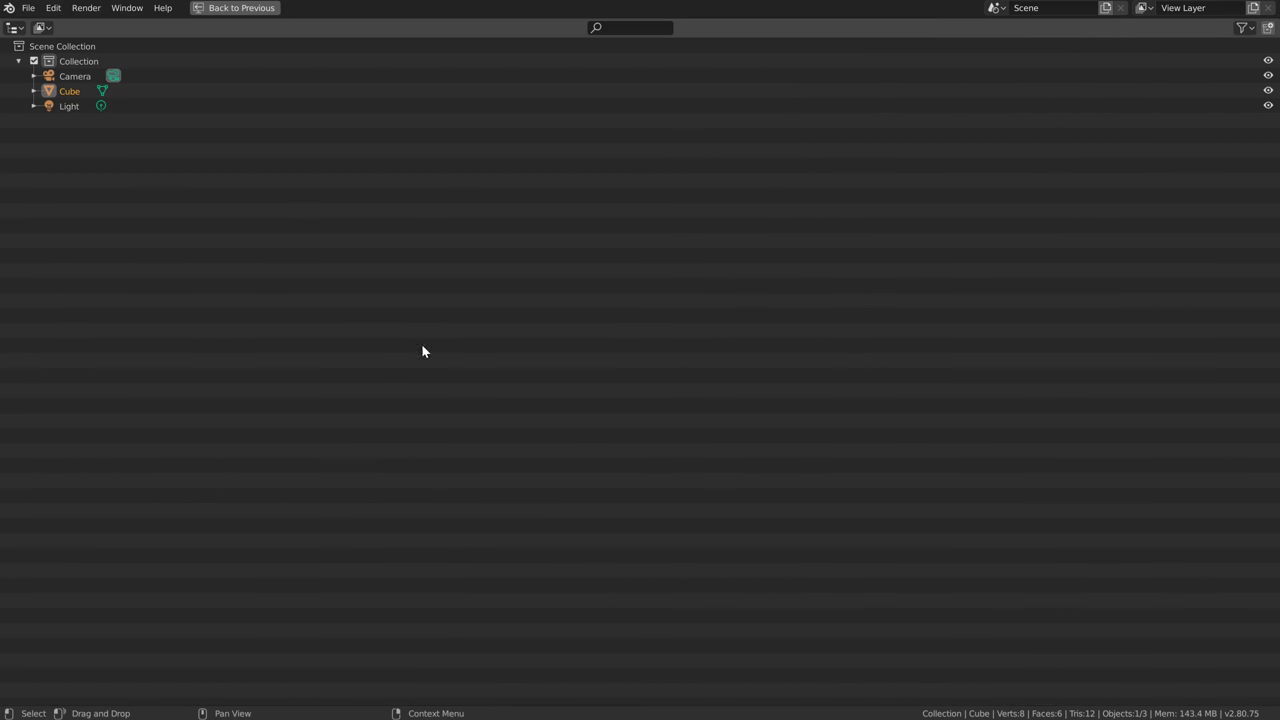
key("ctrl+space")
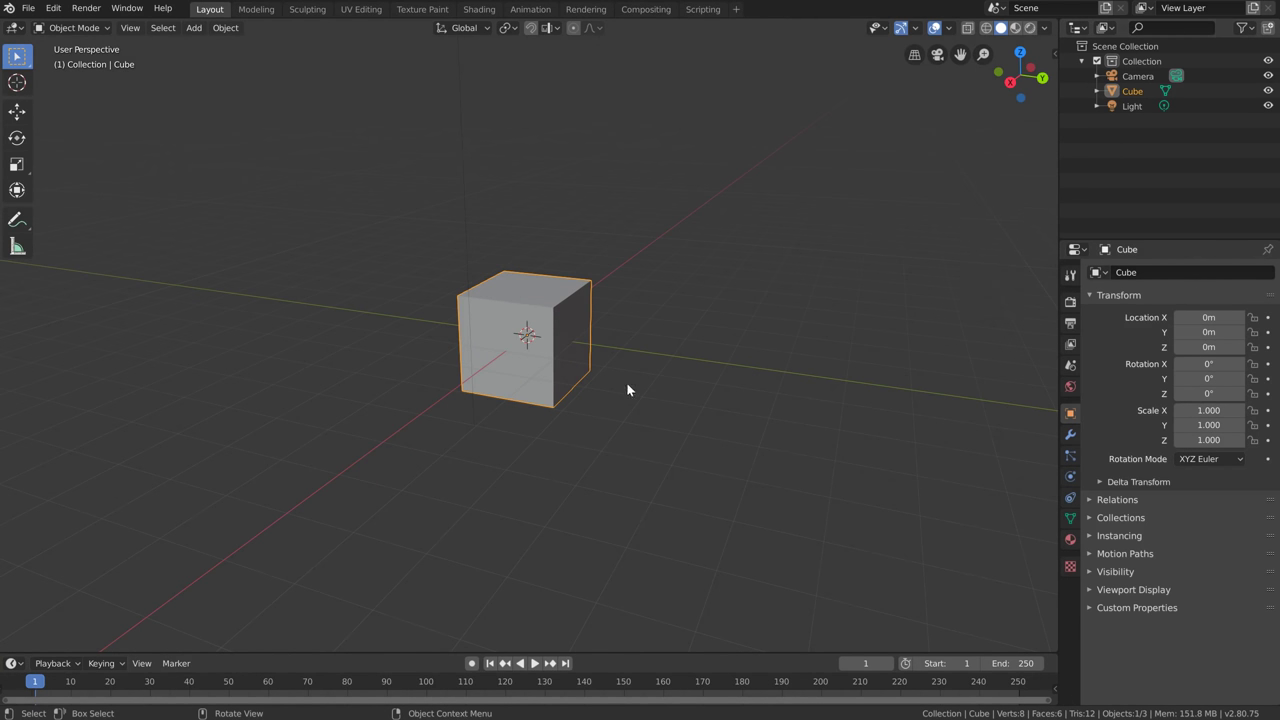
Use the View pie menu to switch the 3D viewport to the Left, Top and again the Left orthographic view
key("grave")
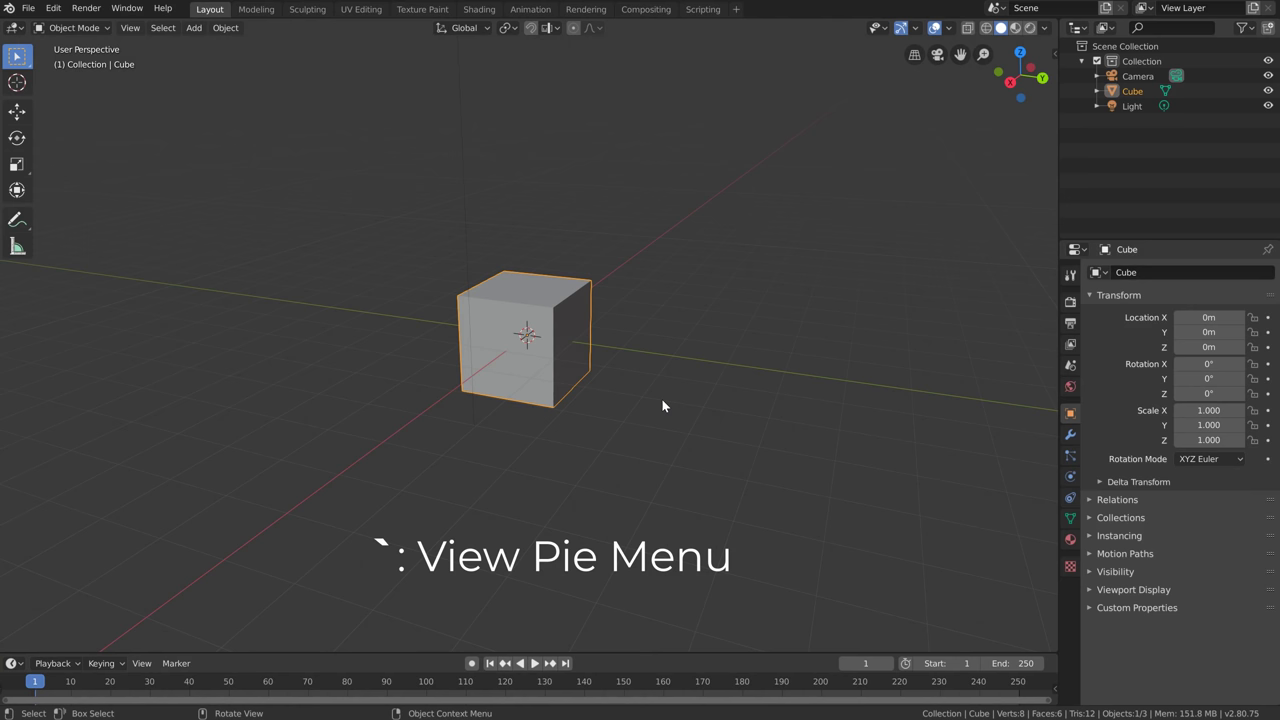
key("grave")
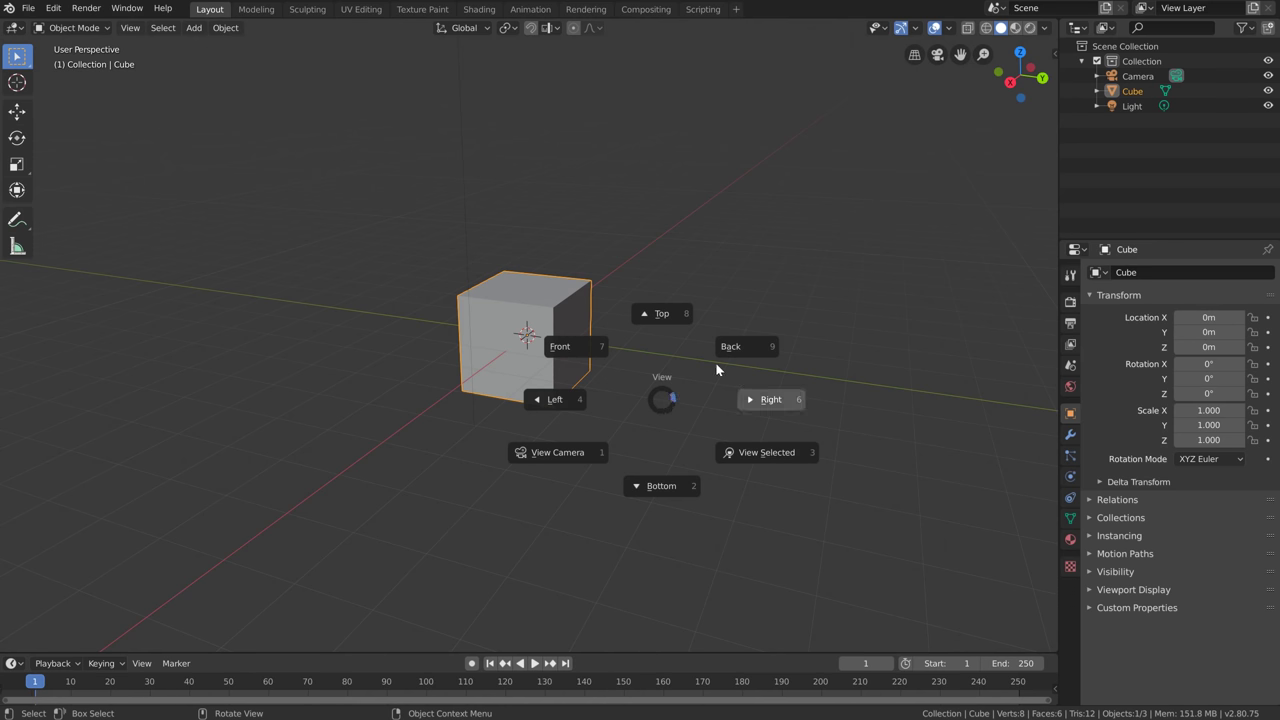
left_click(552, 402)
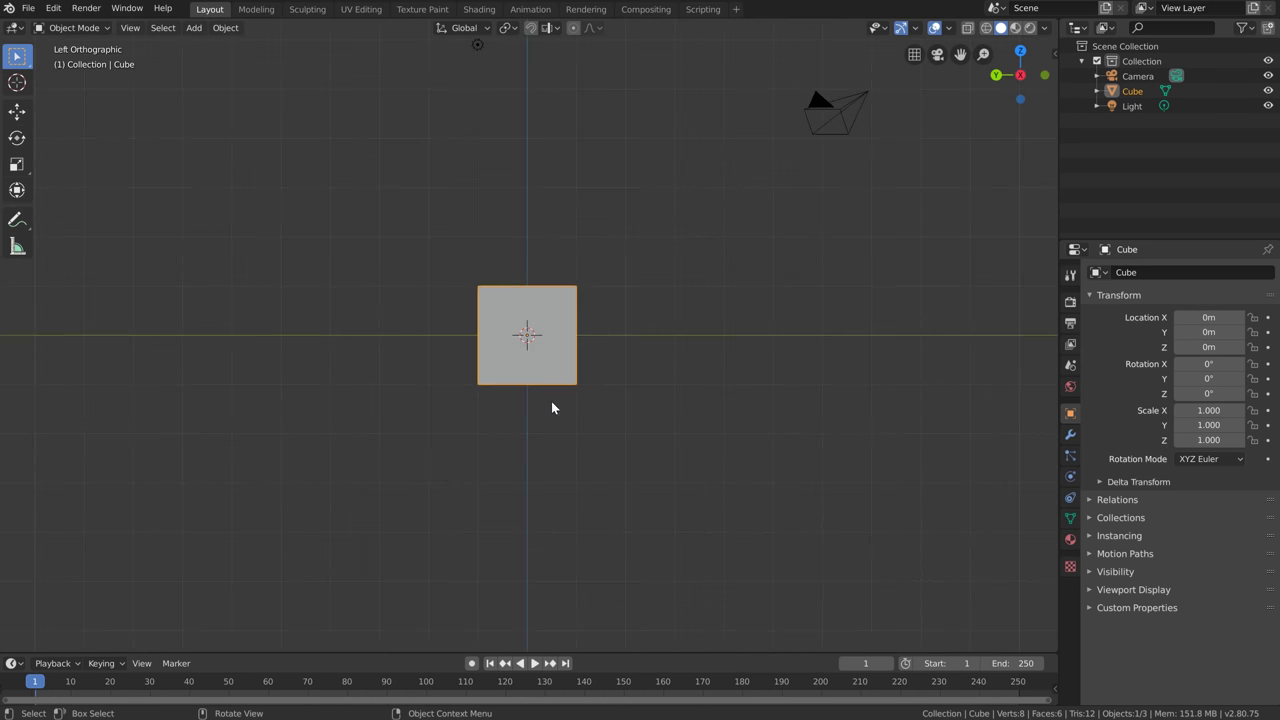
key("grave")
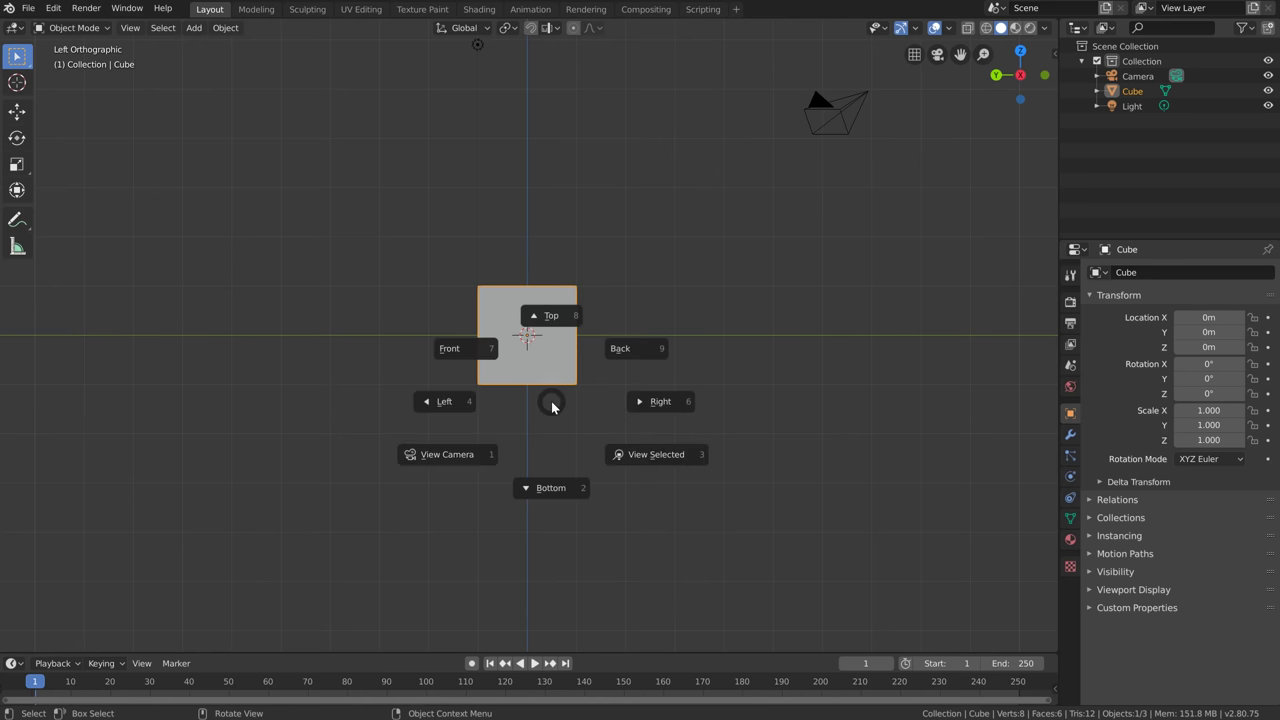
left_click(559, 316)
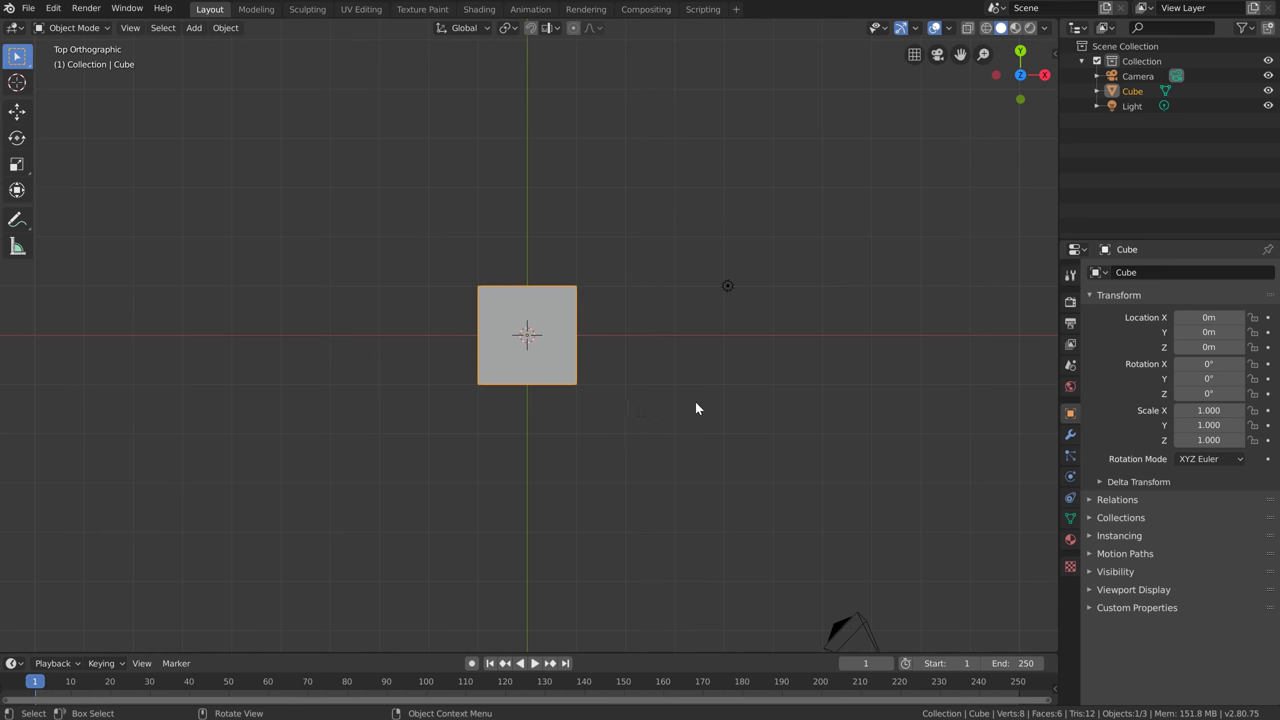
key("grave")
left_click(300, 400)
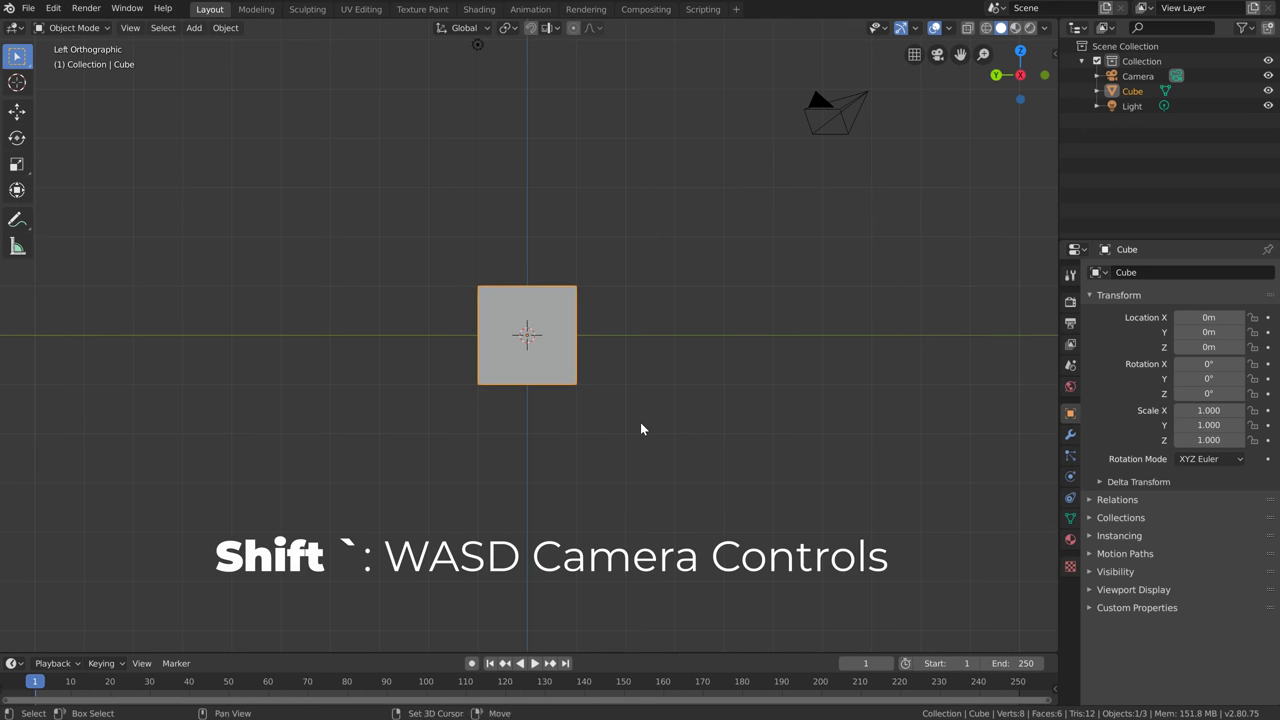
Start walk navigation and fly the view forward, sideways, up and down around the cube, confirming the final viewpoint
key("shift+grave")
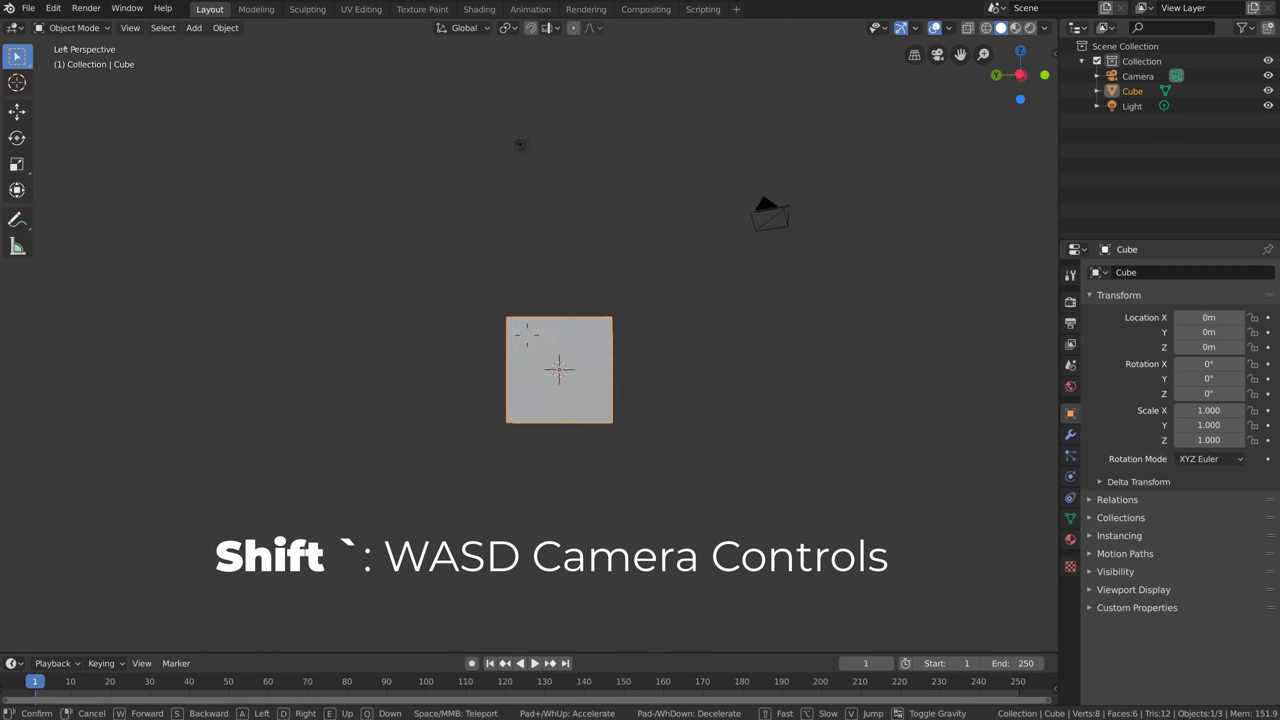
key("e")
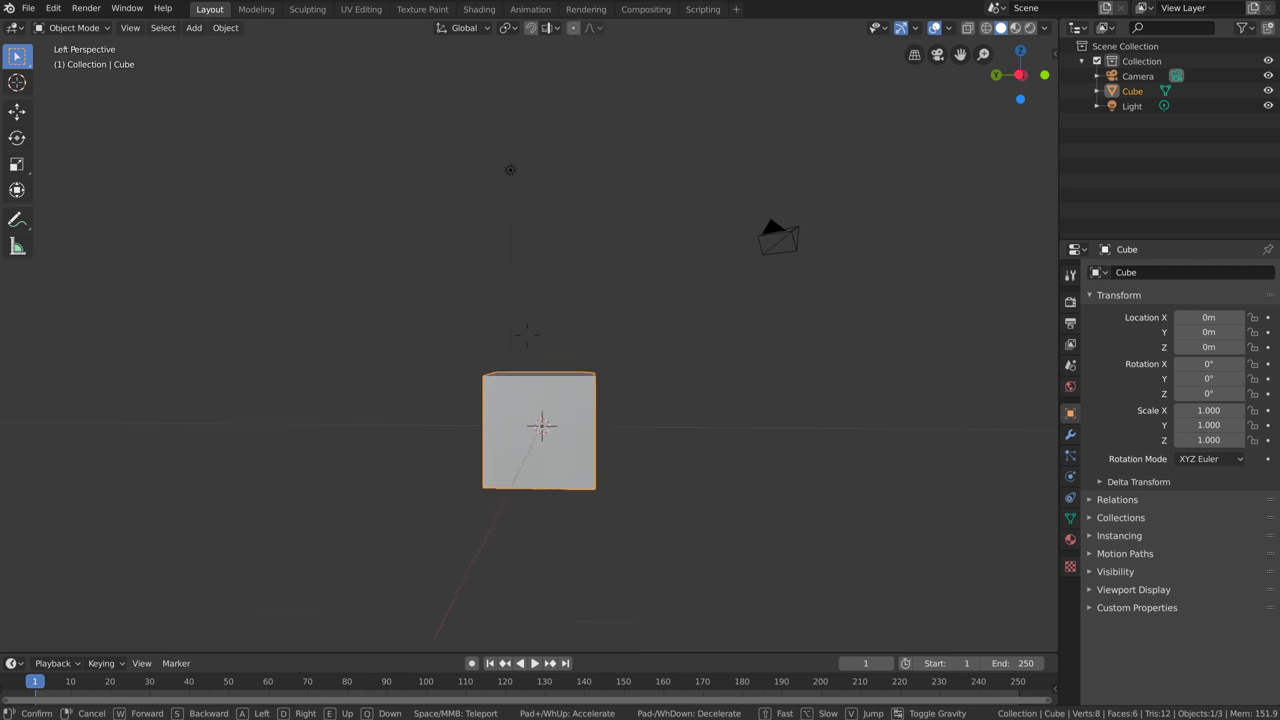
key("w")
key("d")
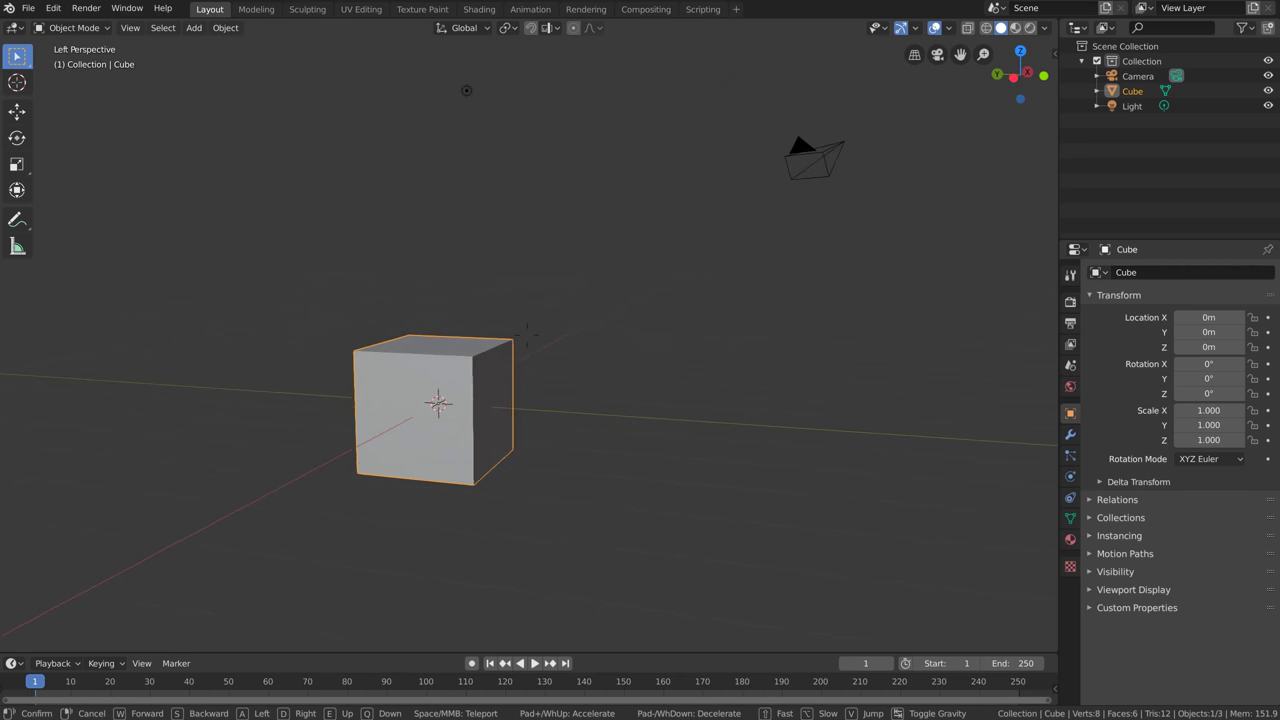
key("a")
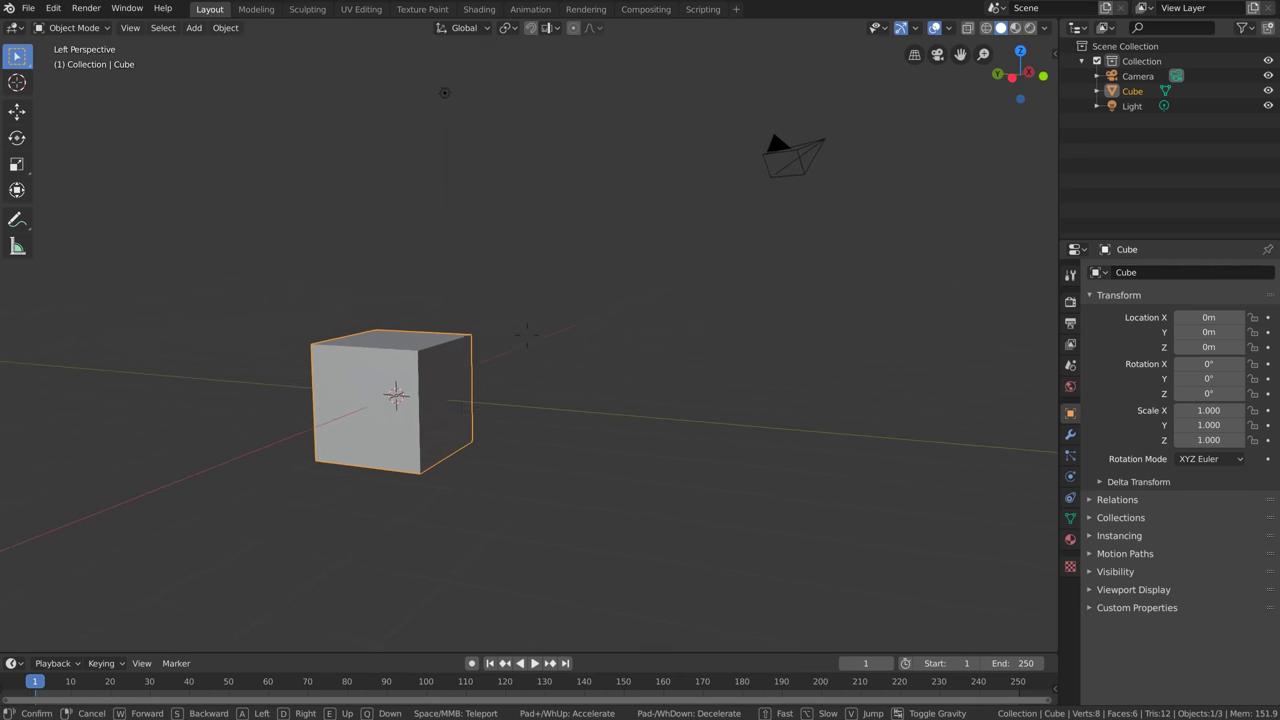
key("q")
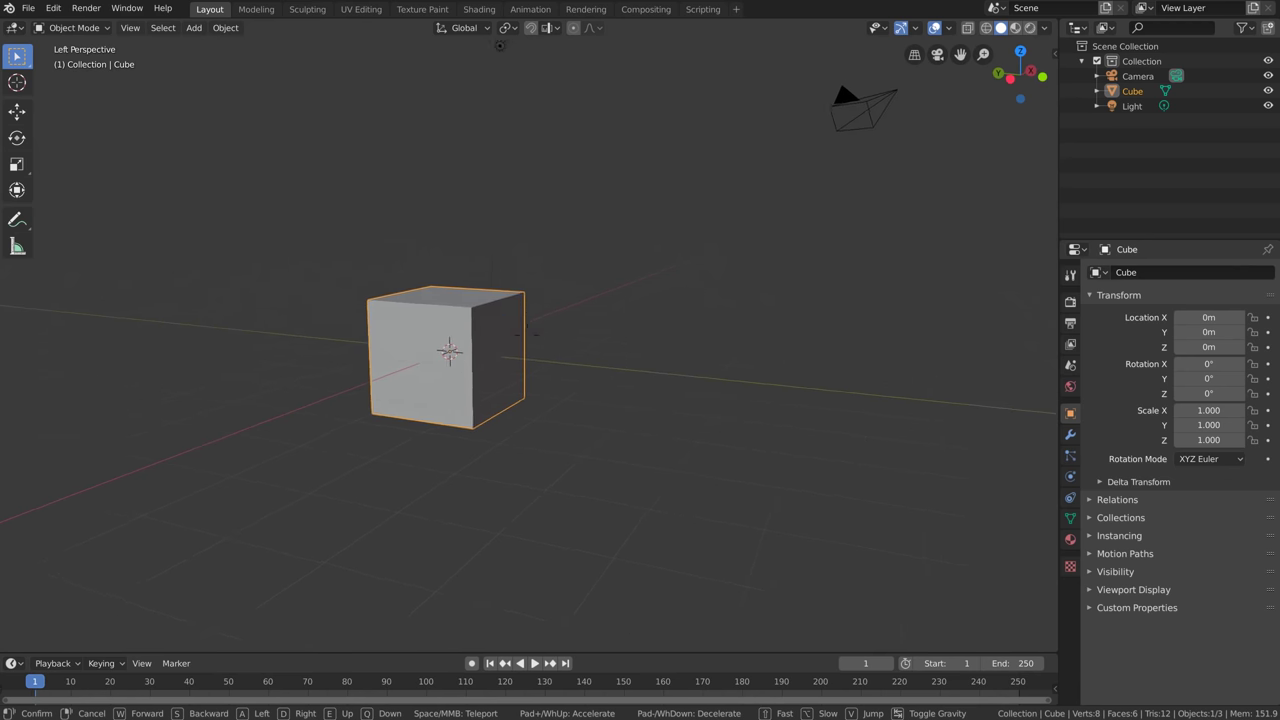
key("a")
key("q")
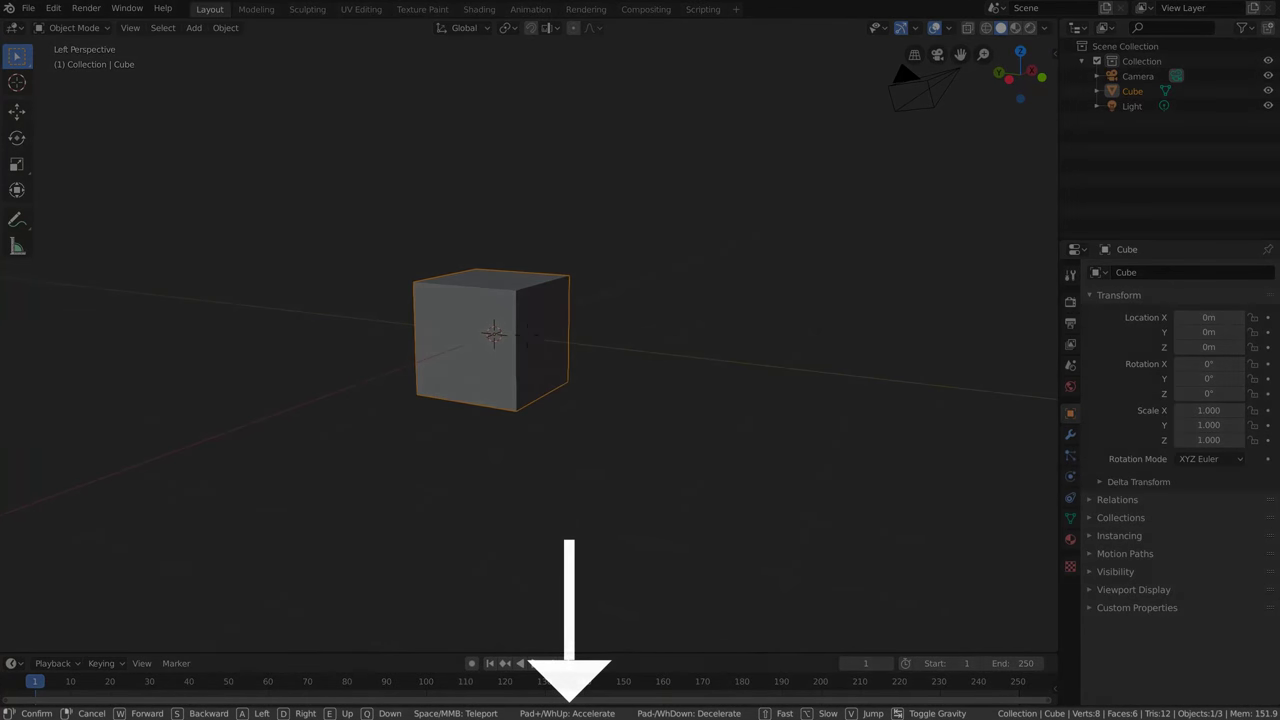
key("d")
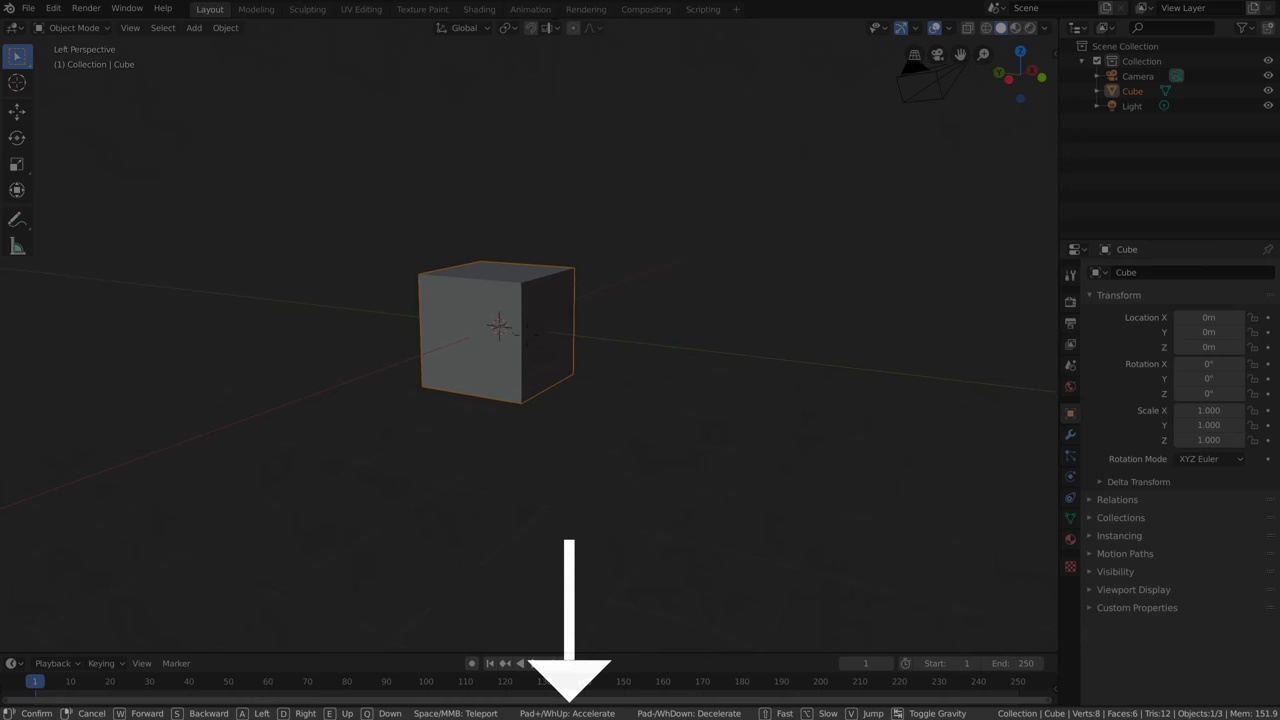
key("w")
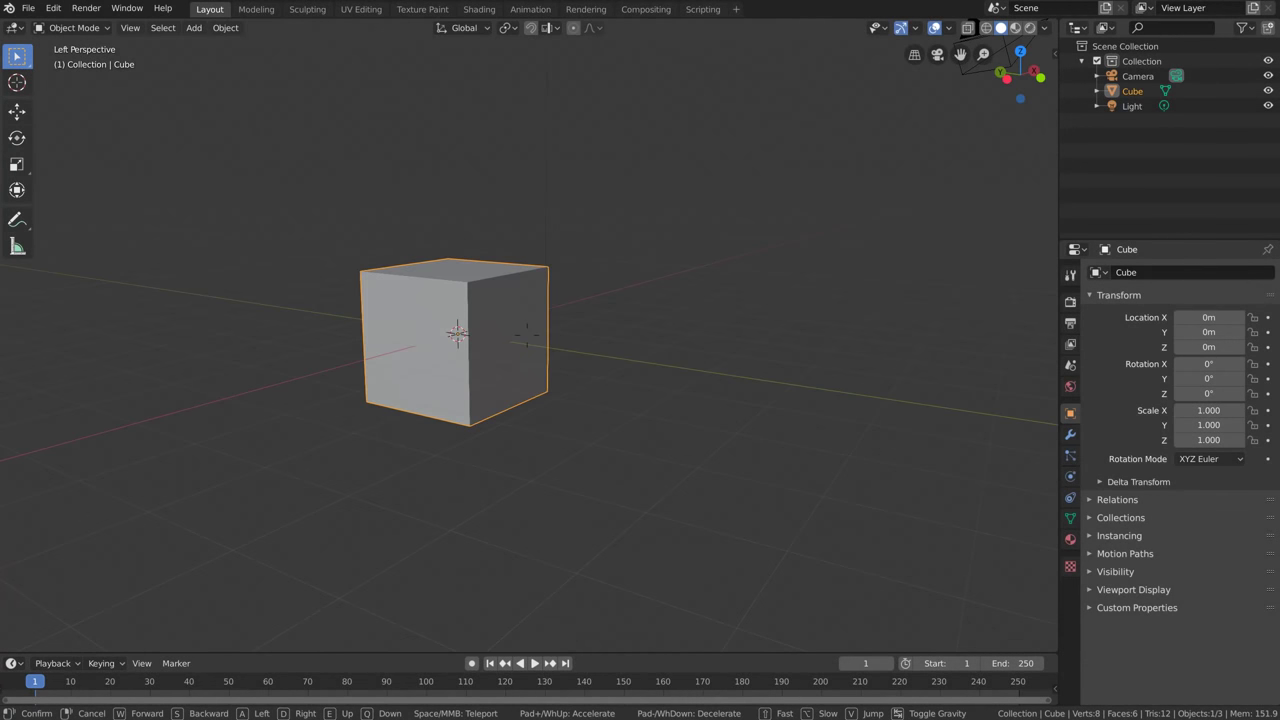
key("a")
left_click(554, 338)
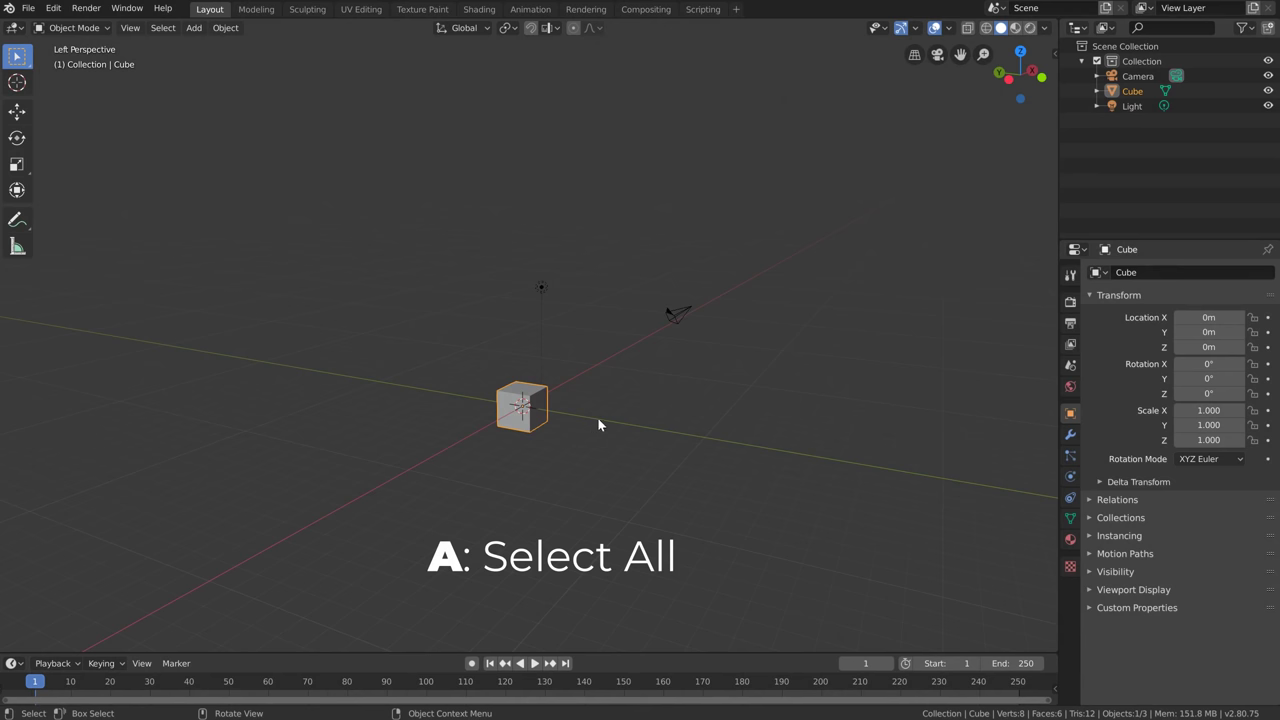
Select all objects in the scene and deselect them all, repeating the pair once more
key("a")
scroll(628, 414, "up", 2)
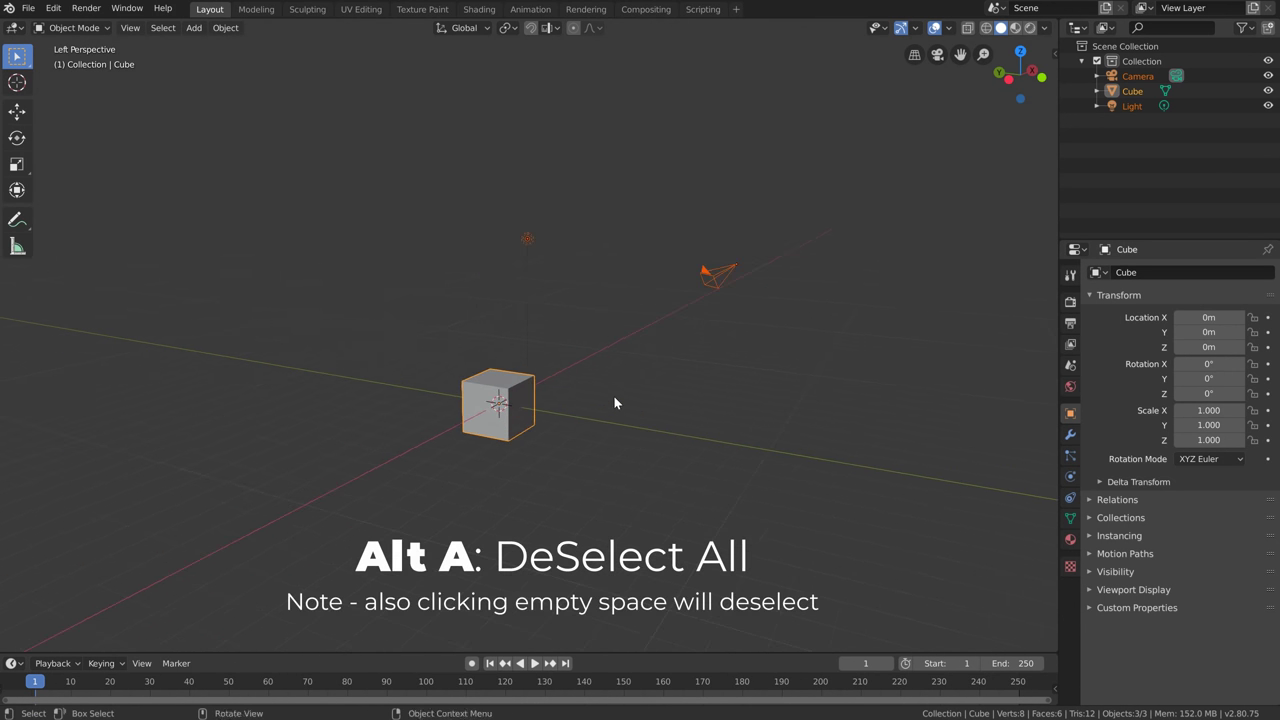
key("alt+a")
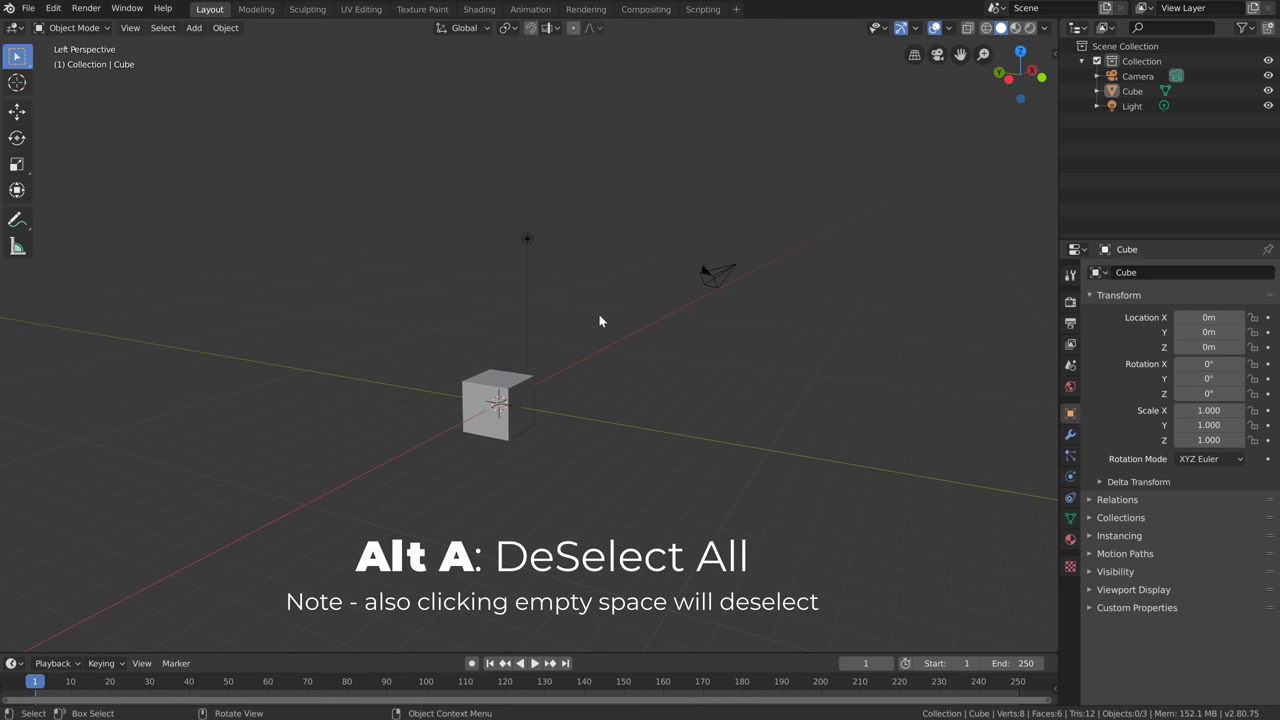
key("a")
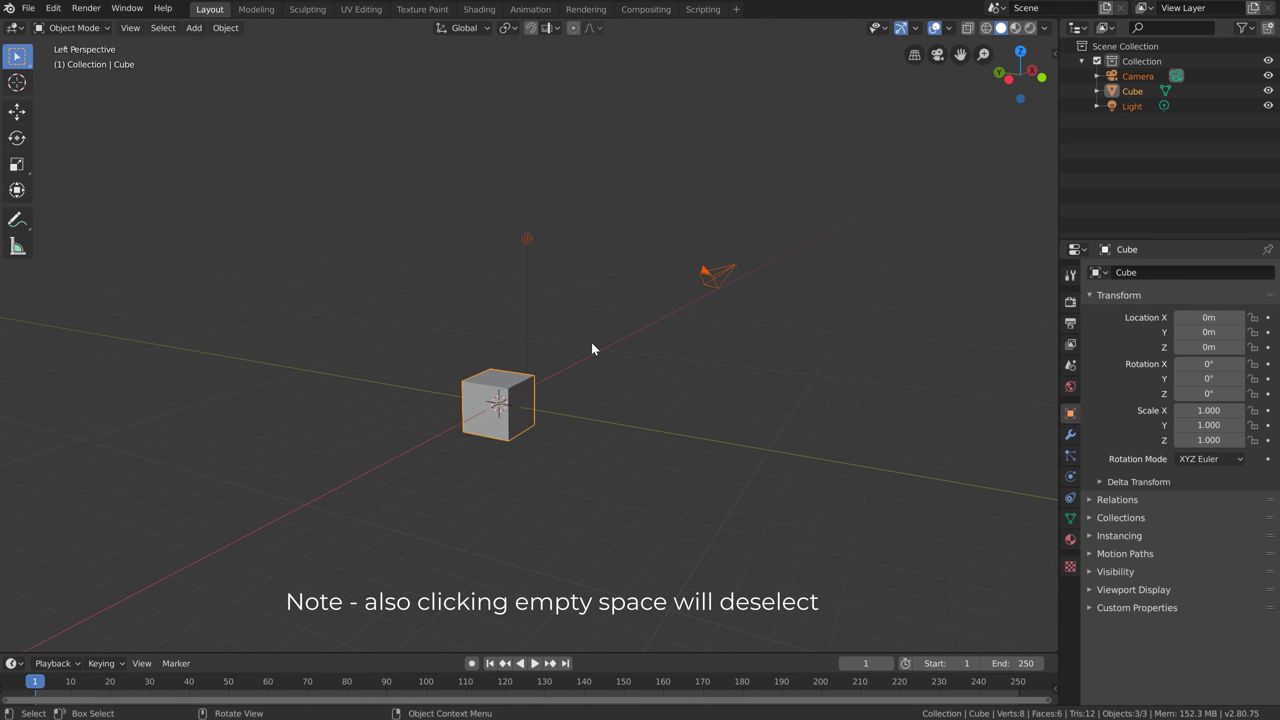
key("a")
key("a")
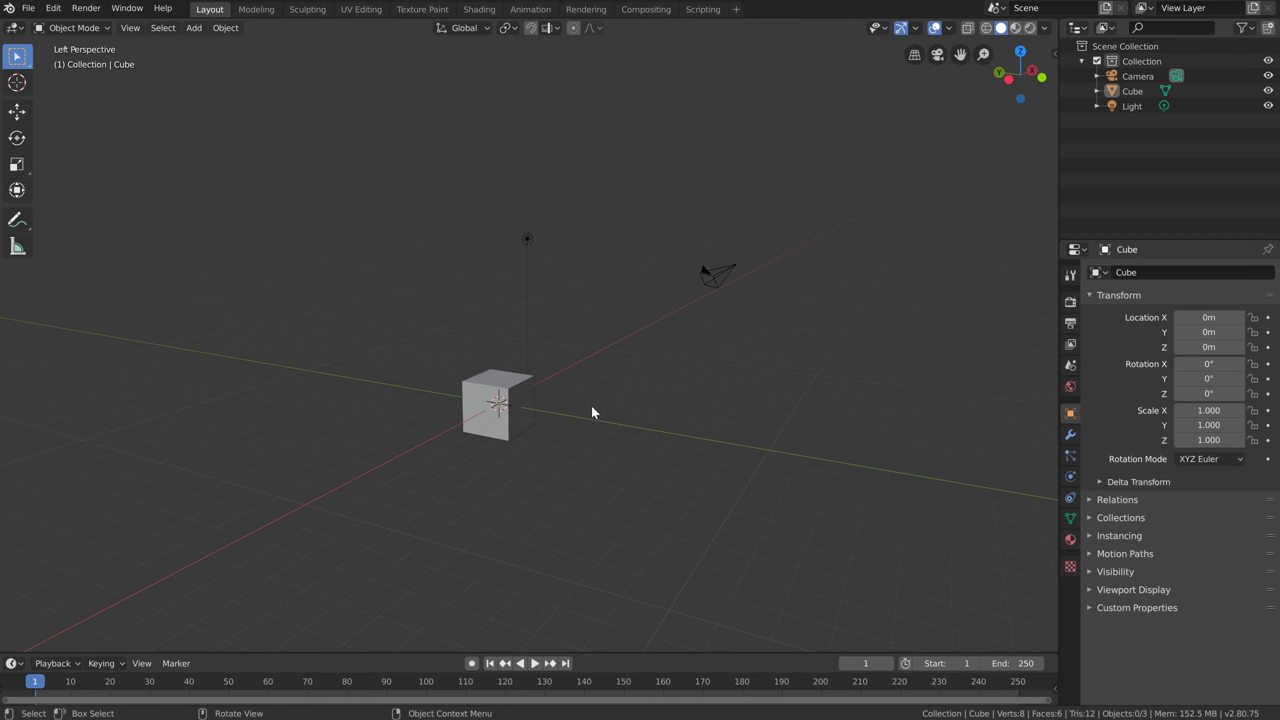
Enable Select All Toggles in the Keymap preferences and close the Preferences window
scroll(590, 392, "up", 2)
middle_click_drag(594, 389, 577, 390, "shift")
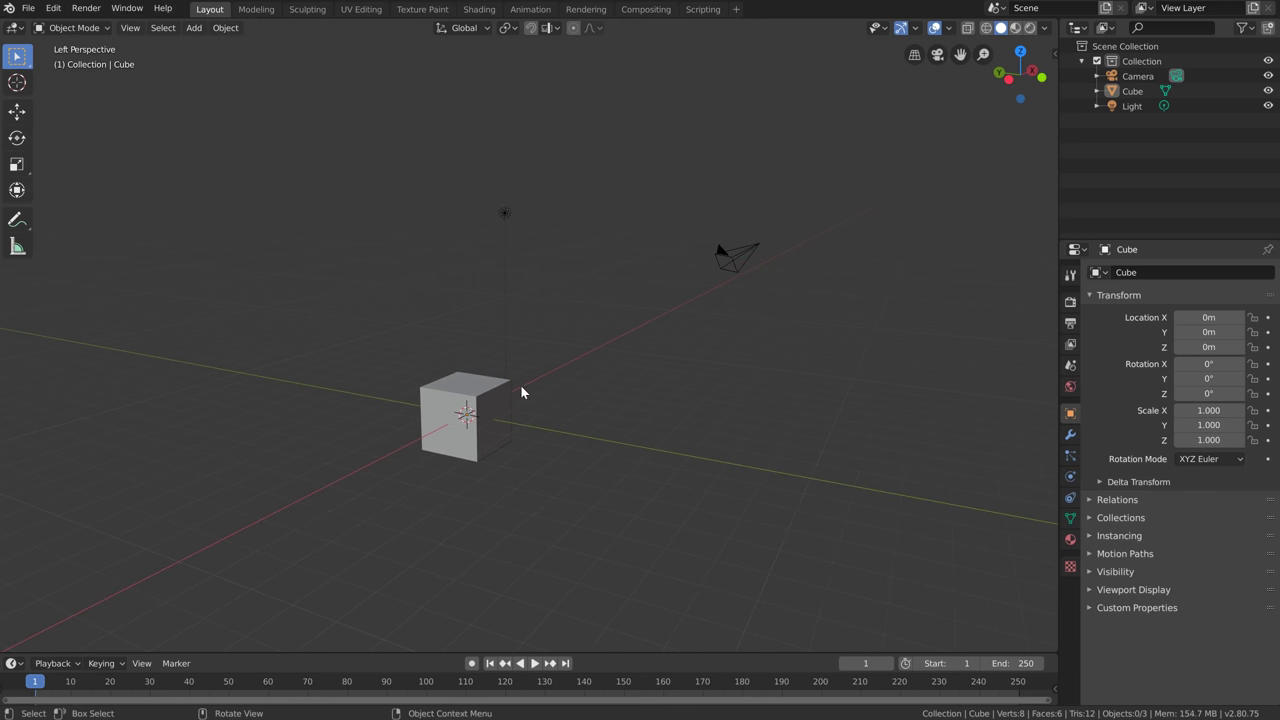
left_click(53, 8)
left_click(89, 205)
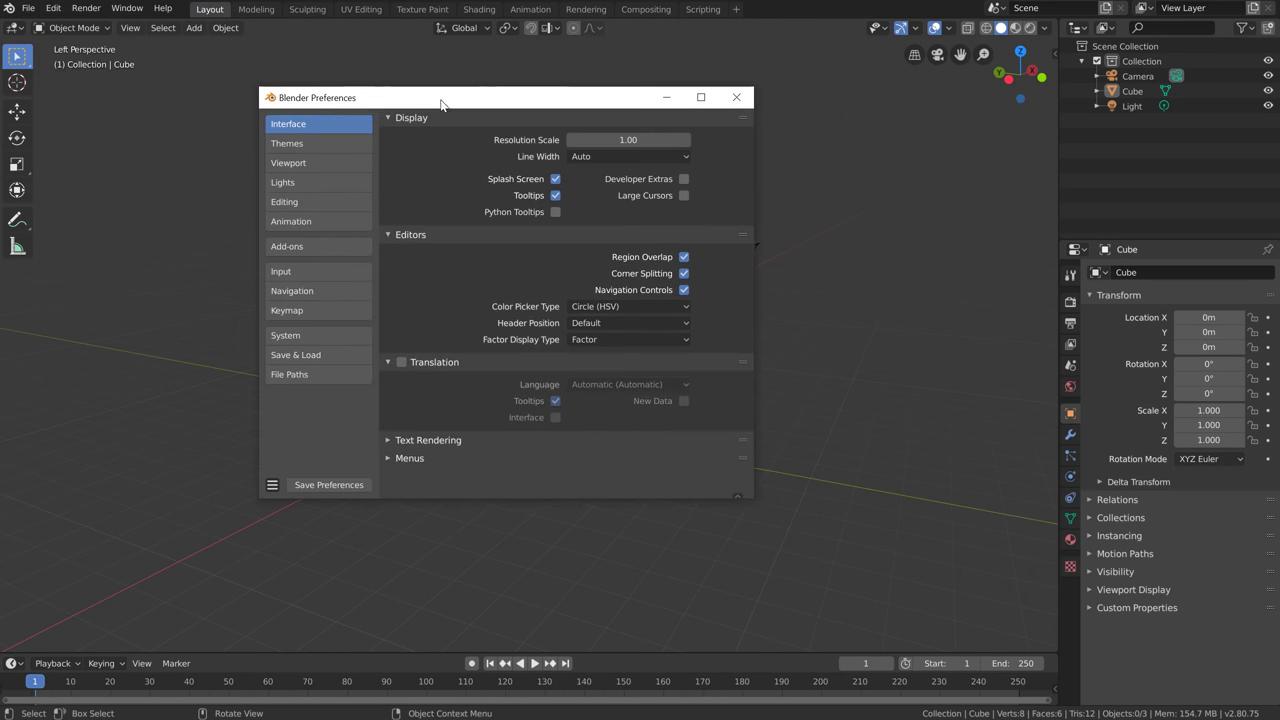
left_click(314, 311)
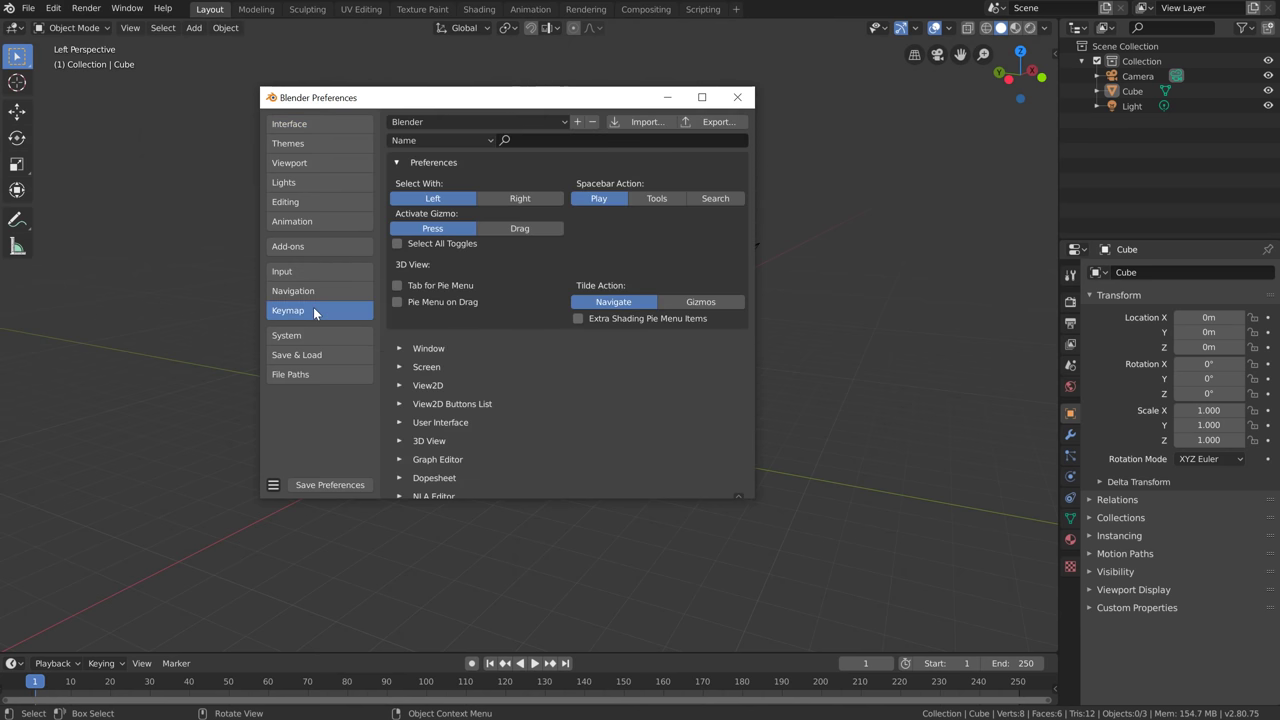
left_click(398, 246)
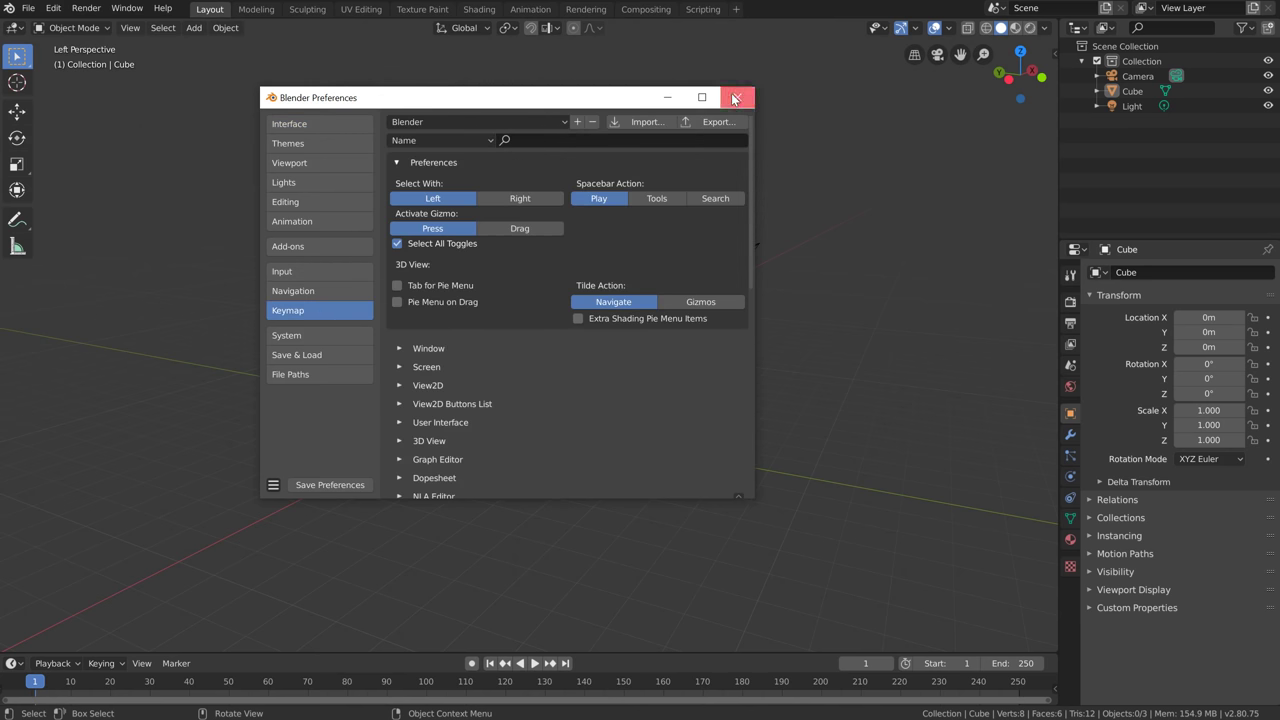
left_click(735, 98)
Toggle the selection of all scene objects on and off several times, ending with everything selected
key("a")
key("a")
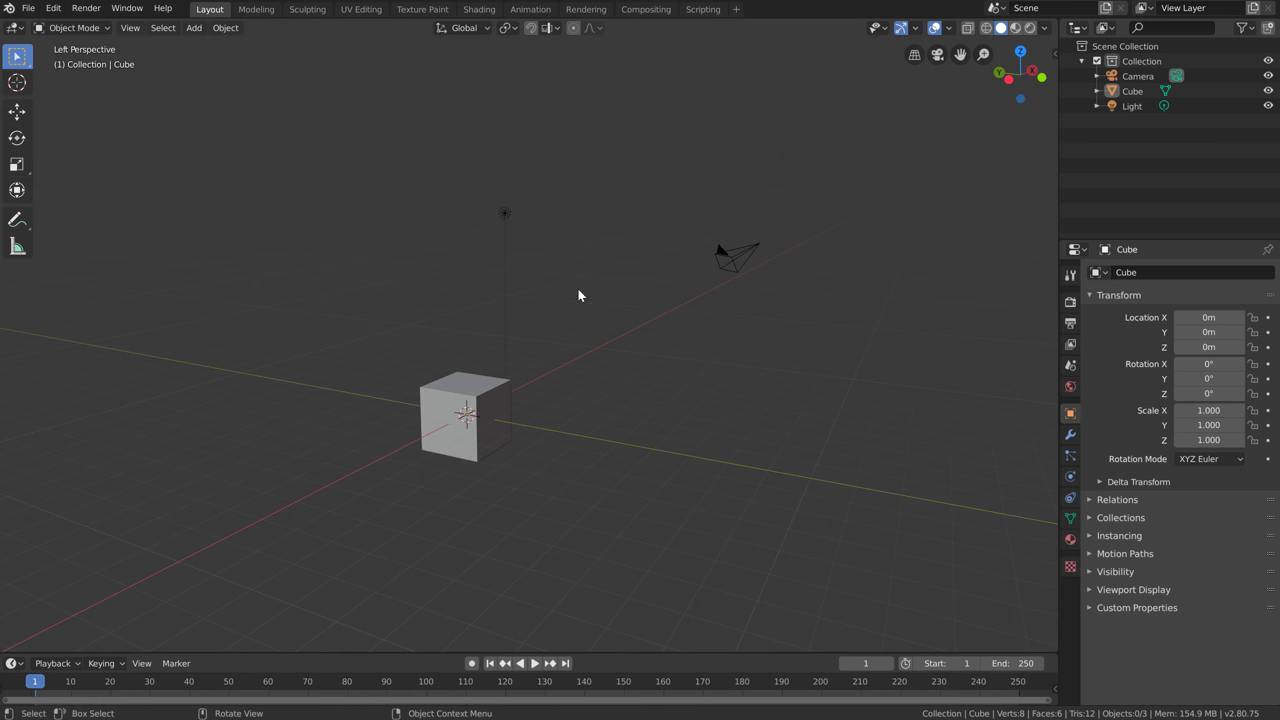
key("a")
key("a")
key("a")
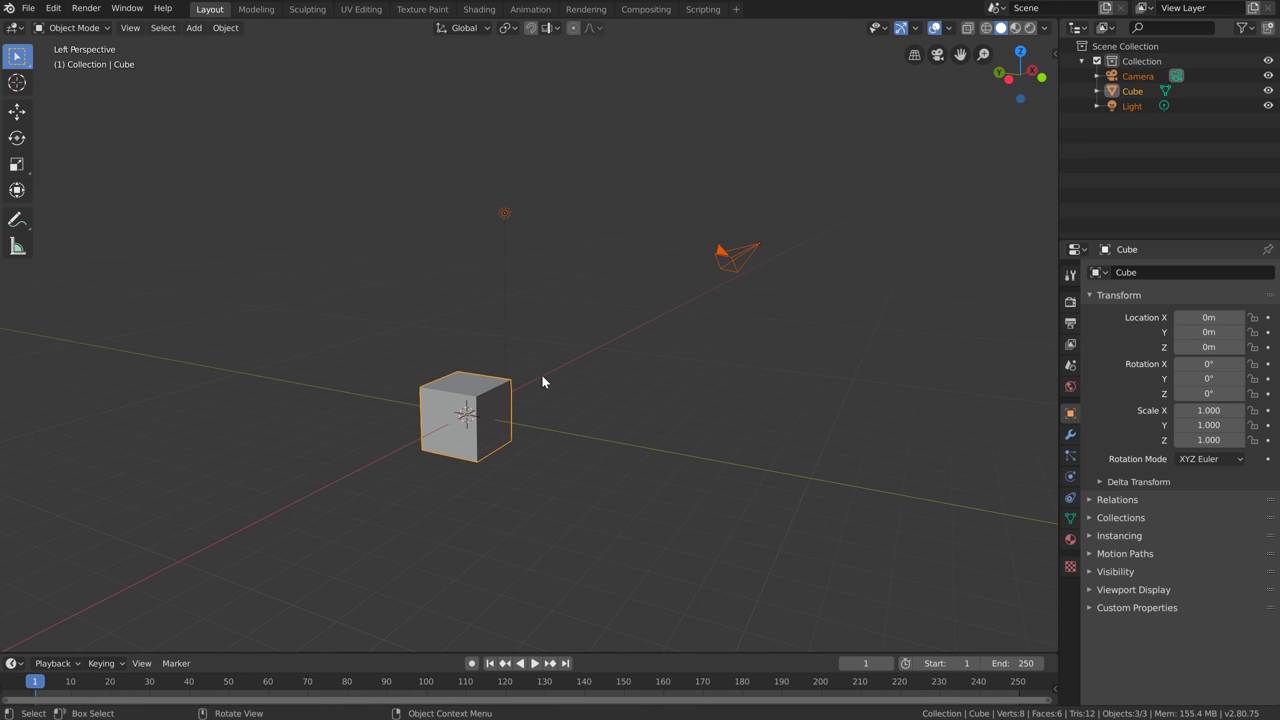
Reopen the Keymap preferences and disable Select All Toggles
left_click(53, 8)
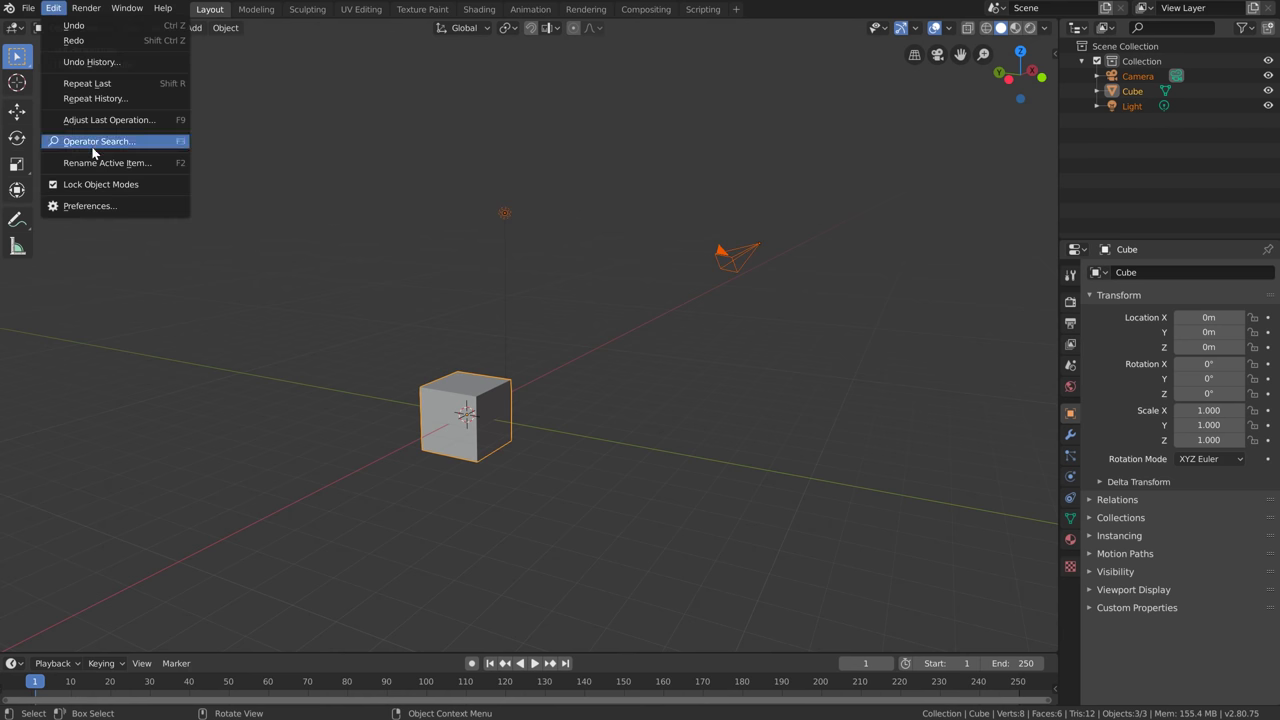
left_click(100, 207)
left_click_drag(327, 87, 470, 144)
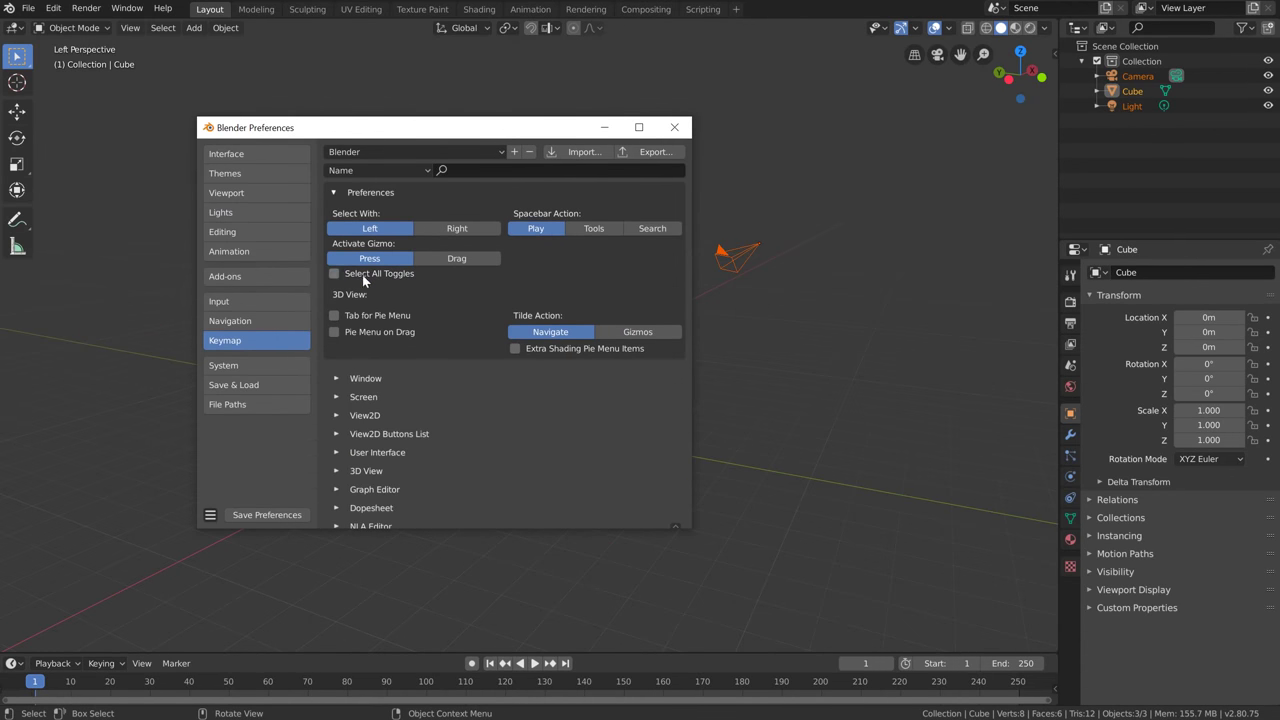
Select only the cube and try moving, rotating and scaling it, cancelling each transform
left_click(477, 437)
key("g")
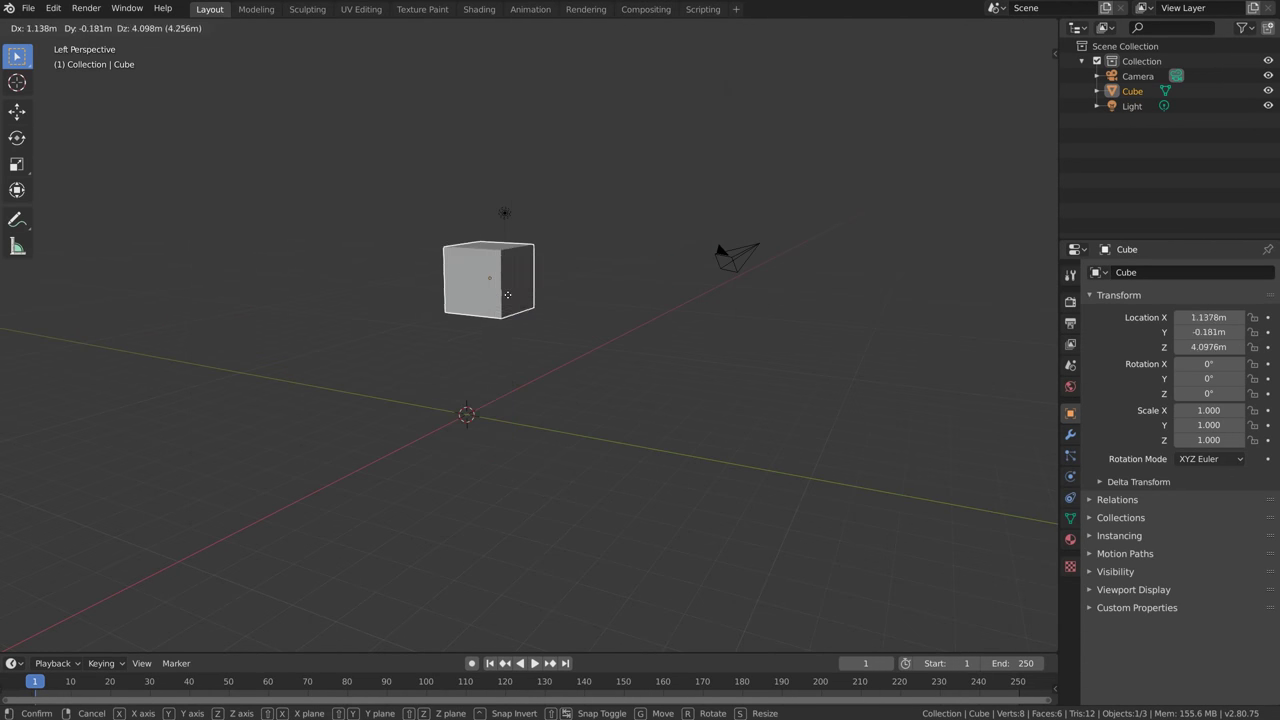
key("Escape")
key("r")
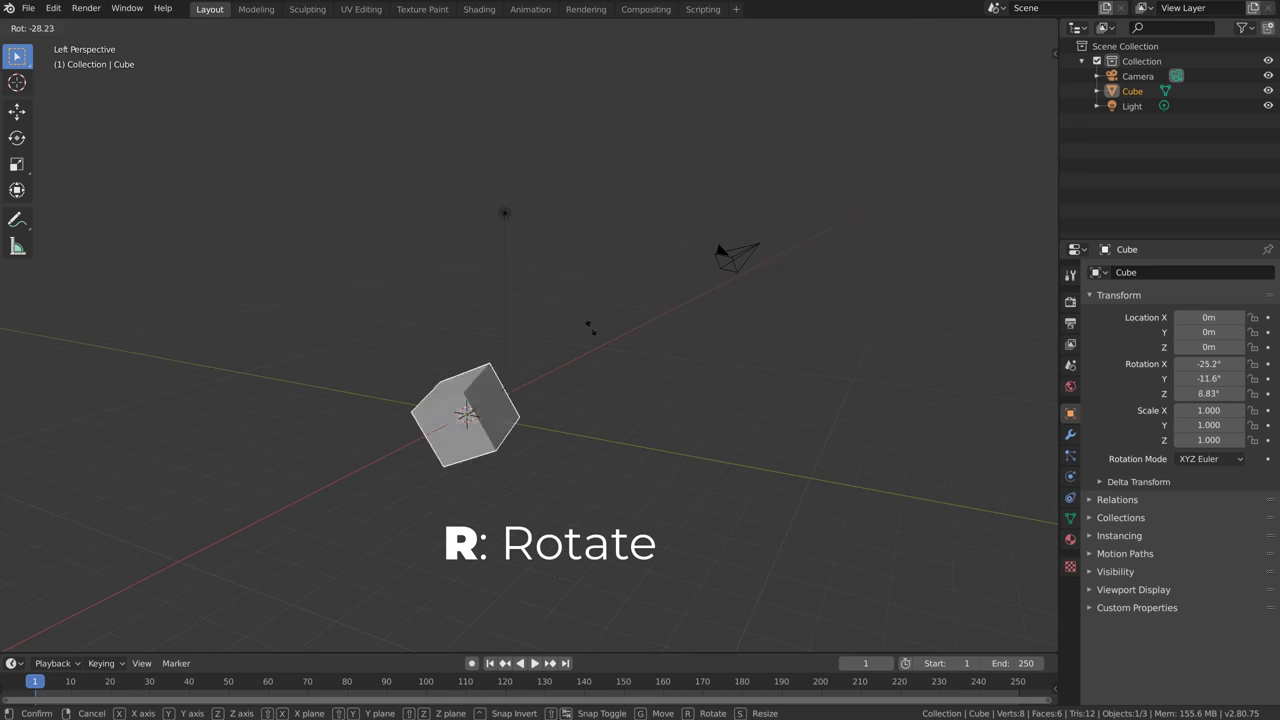
key("Escape")
key("s")
key("Escape")
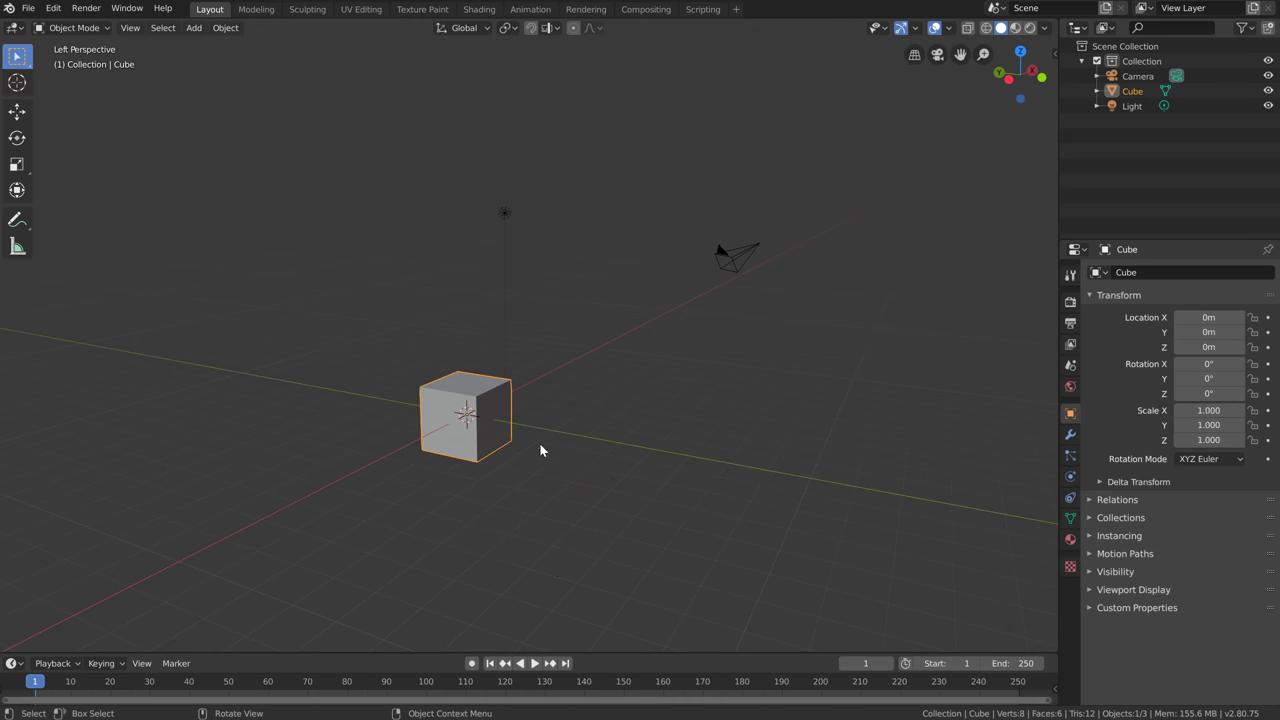
Switch the cube into Edit Mode and back, and choose Object Mode from the Mode pie menu
key("Tab")
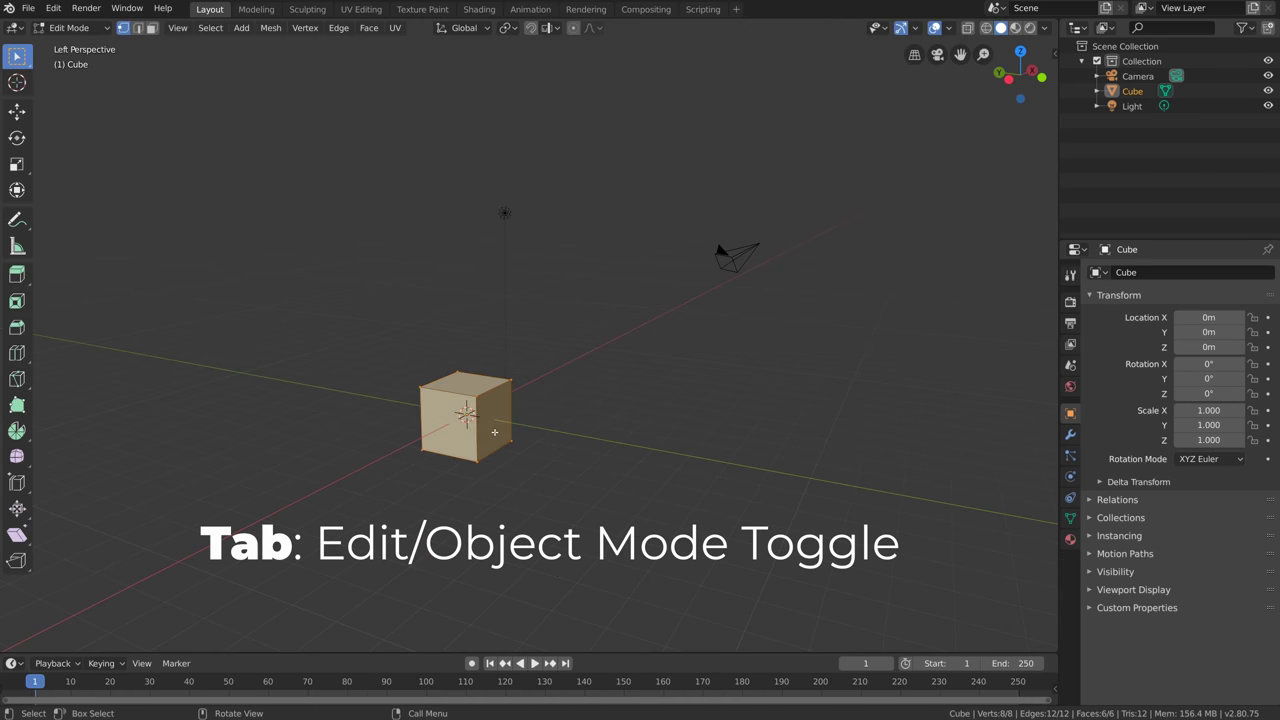
scroll(485, 440, "up", 5)
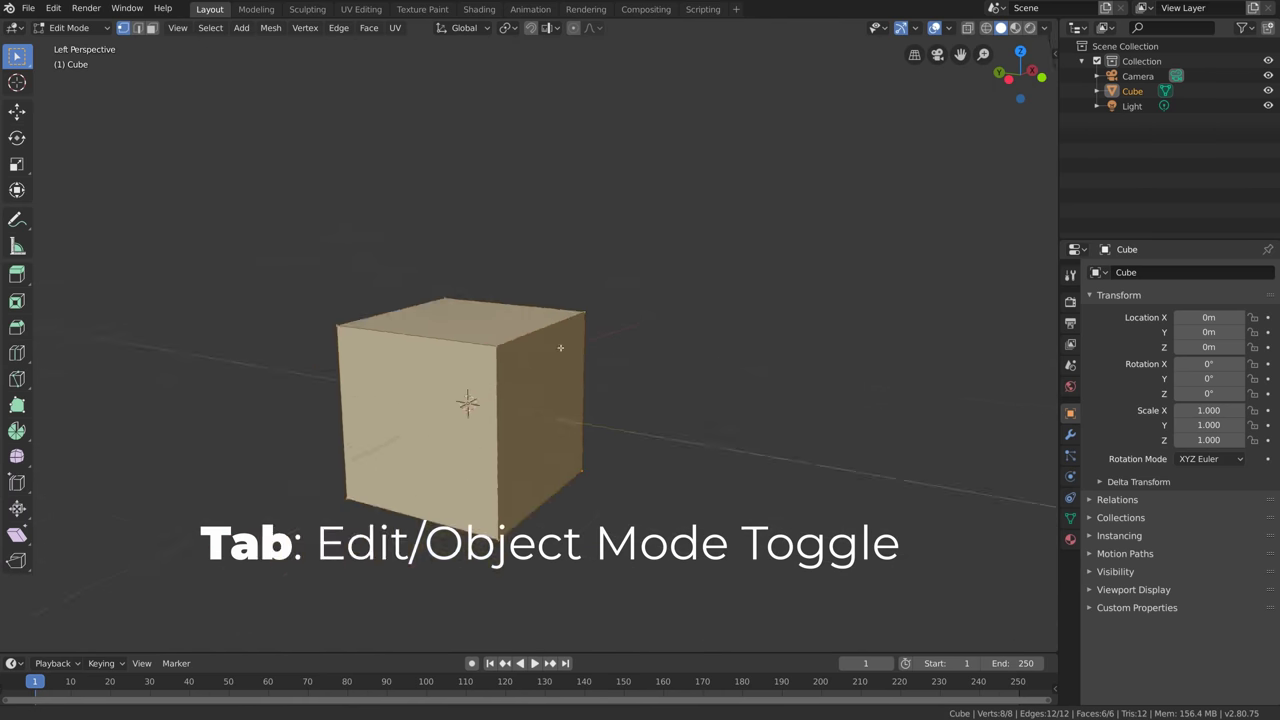
middle_click_drag(512, 418, 569, 332, "shift")
key("Tab")
key("ctrl+Tab")
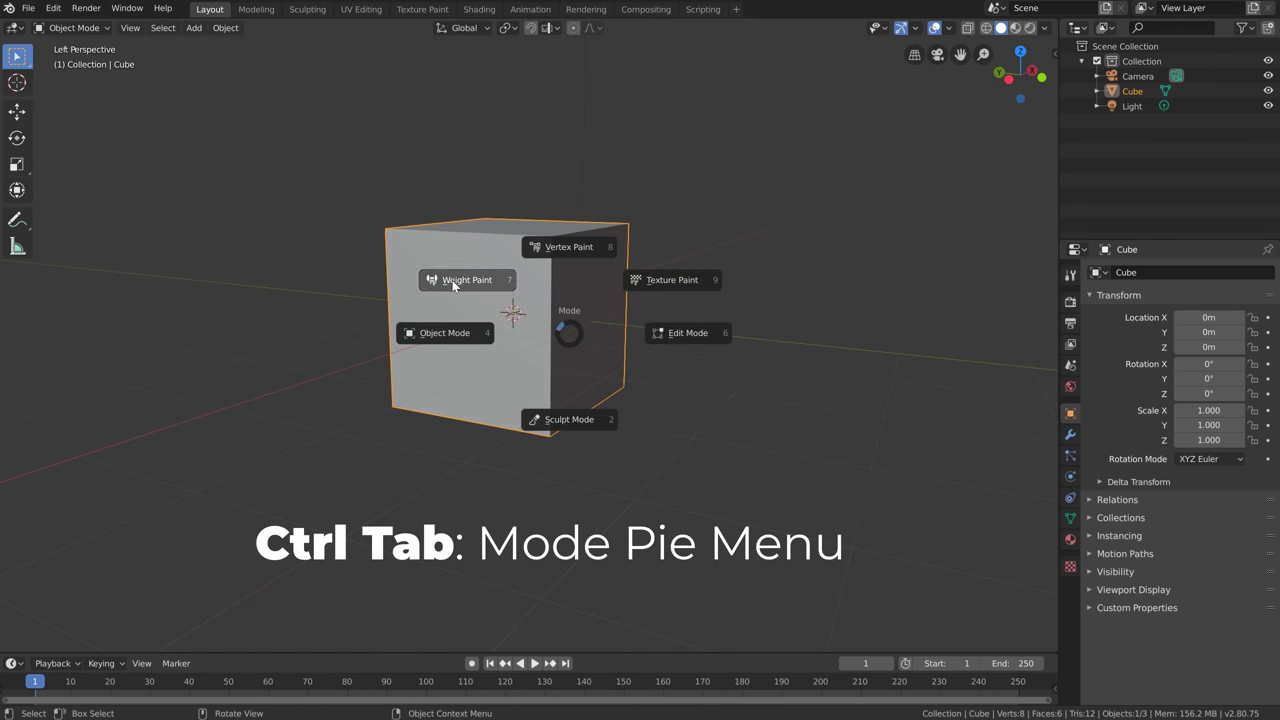
left_click(444, 333)
Render the current frame of the cube scene from the camera
scroll(575, 350, "down", 2)
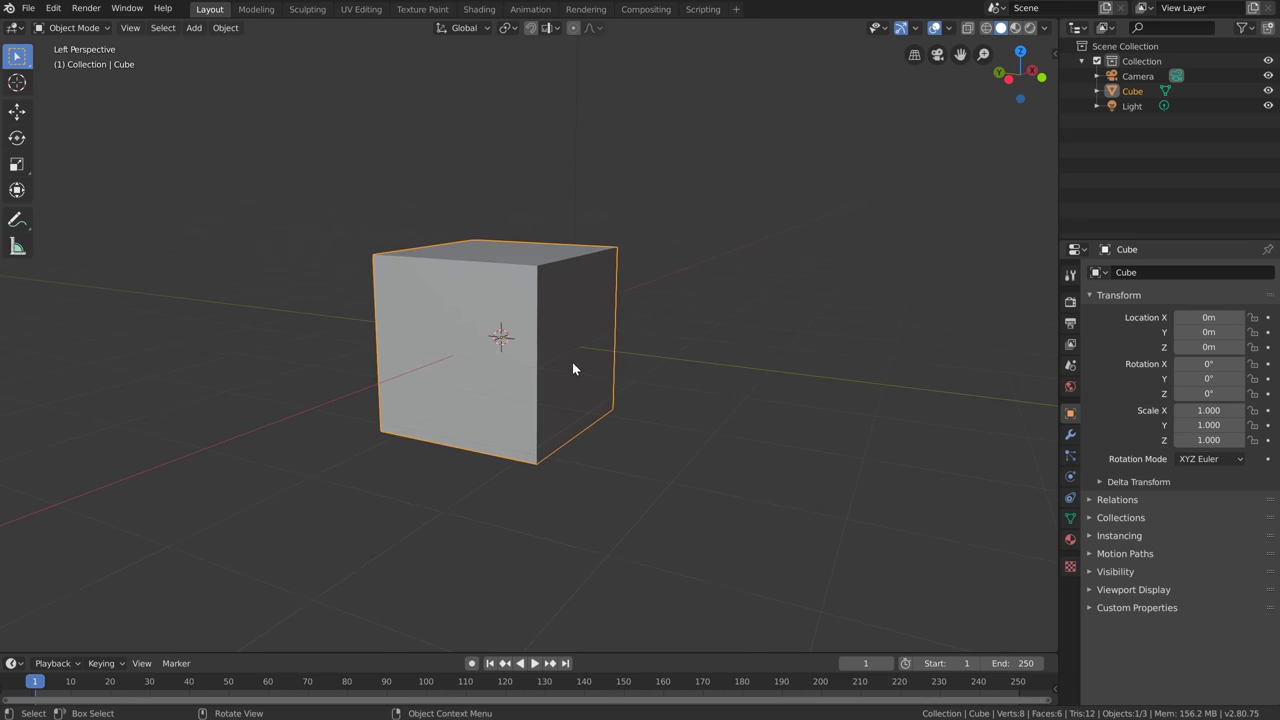
key("F12")
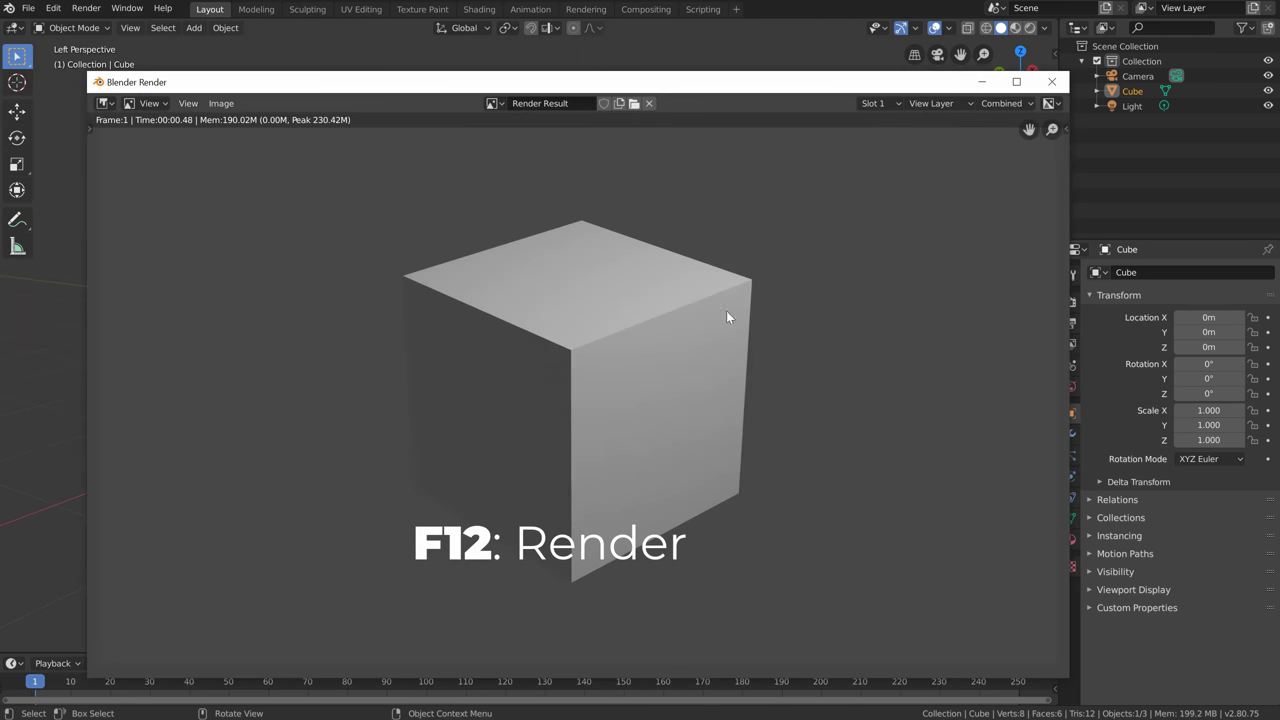
Close the render result and review the Render properties, Output properties and viewport render commands
left_click(1057, 84)
left_click(1070, 302)
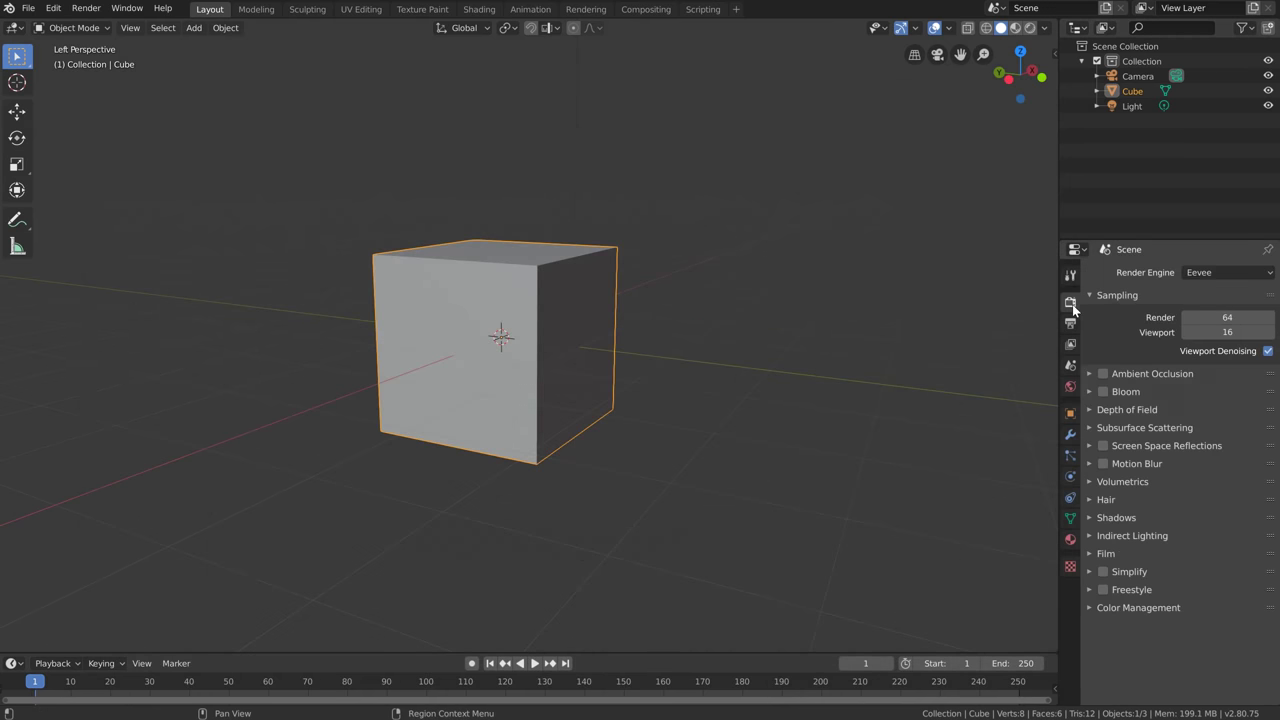
left_click(1070, 323)
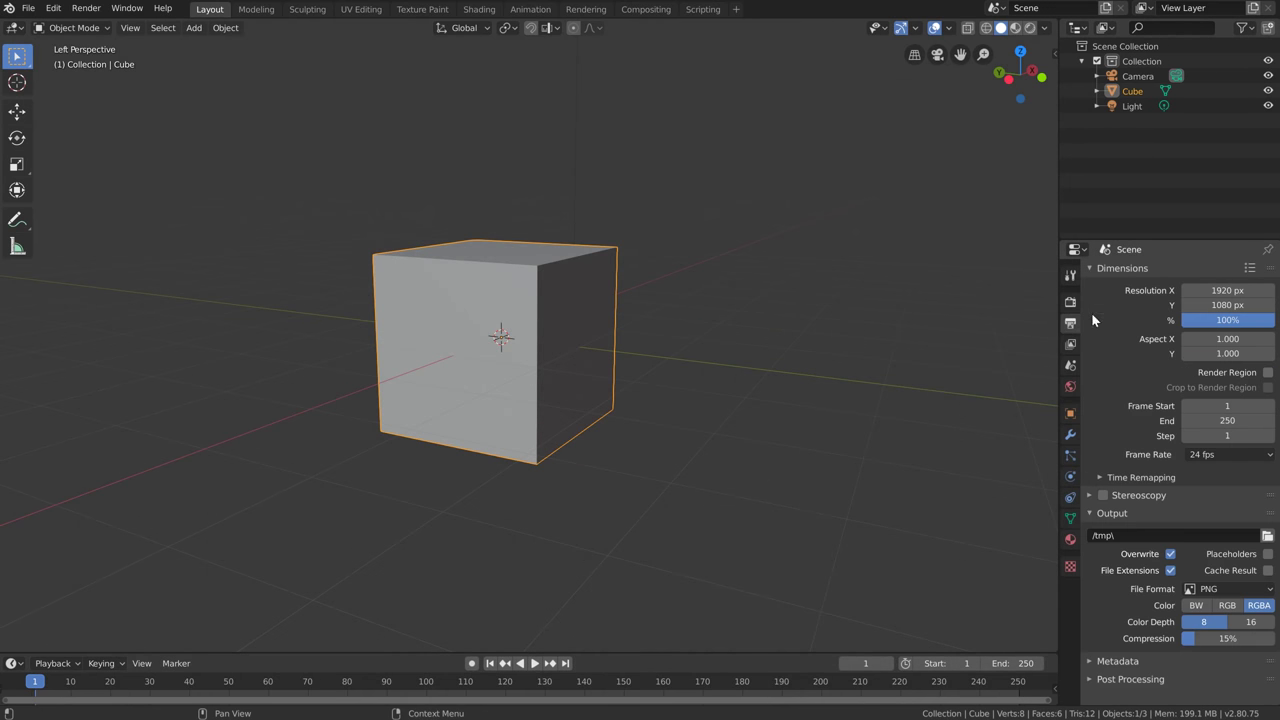
left_click(128, 28)
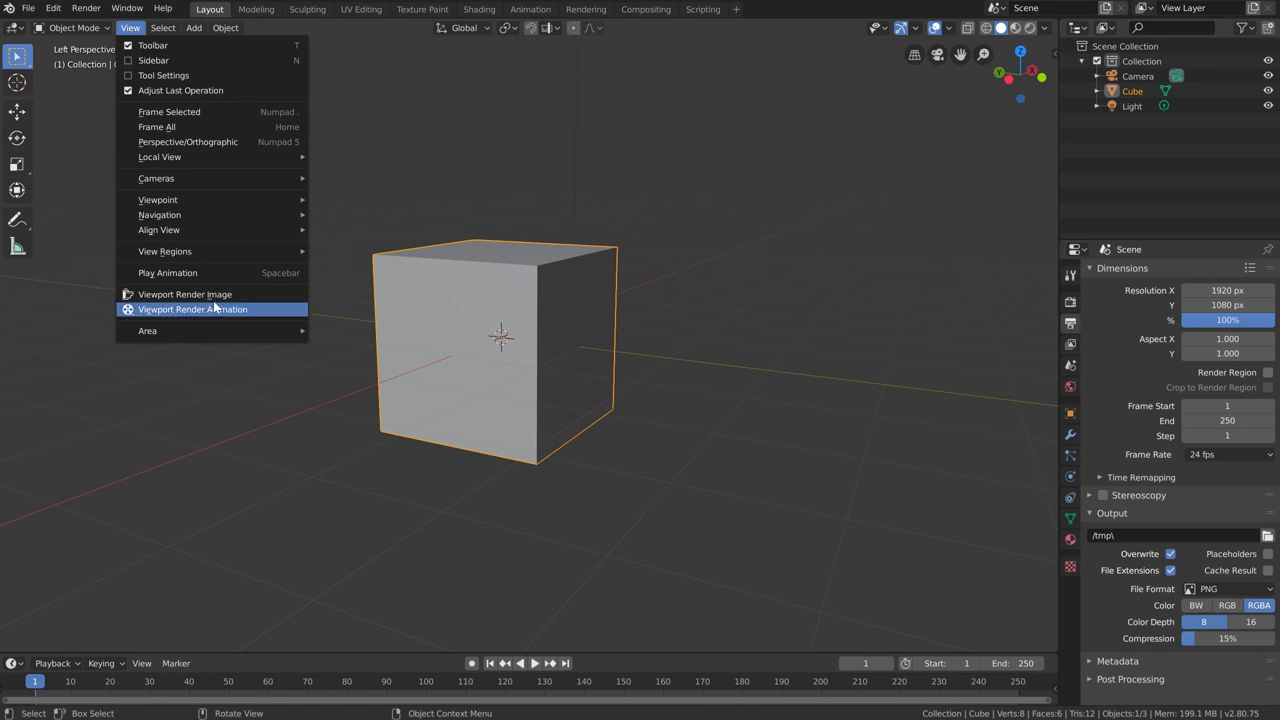
Play the timeline animation, pause it at frame 59 and bring up the search menu
key("space")
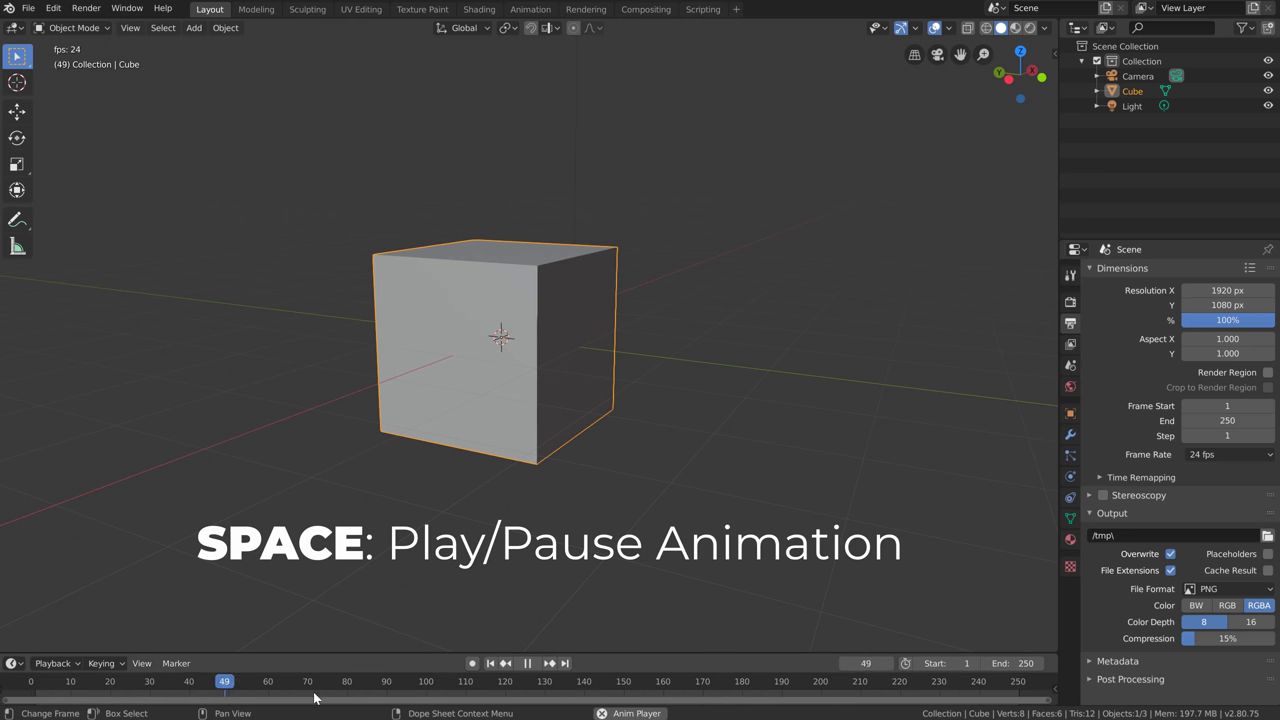
key("space")
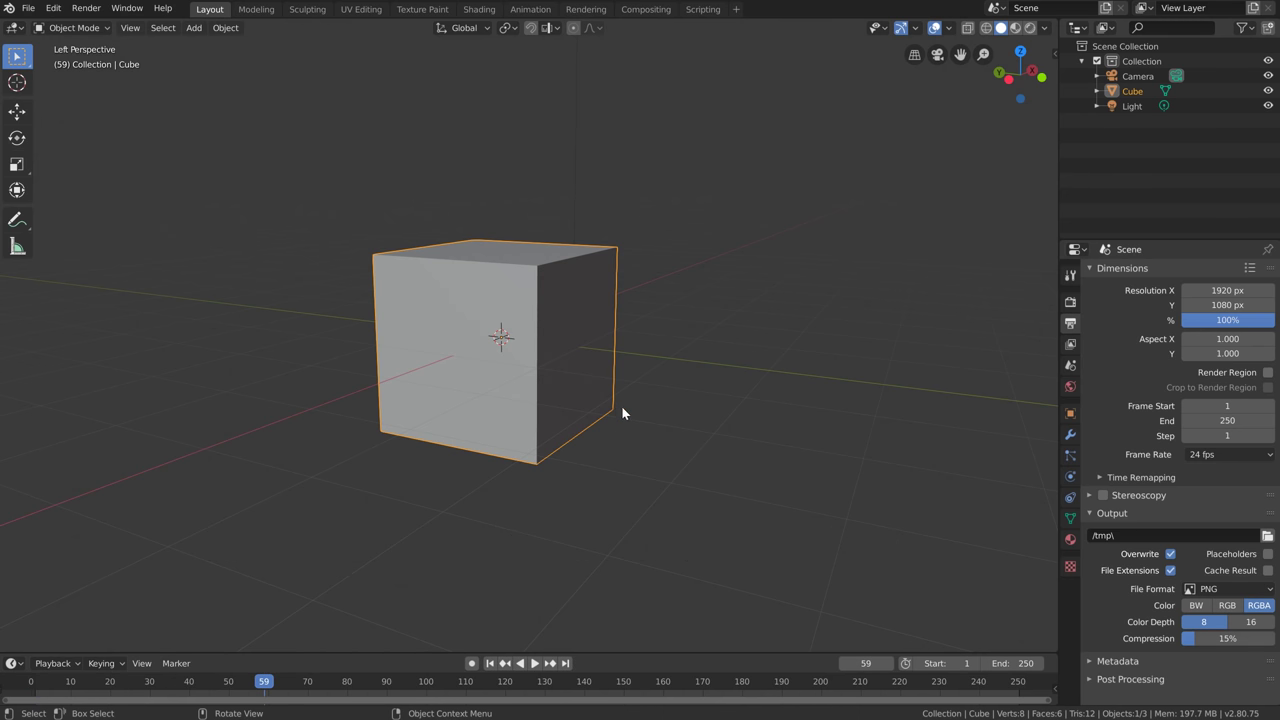
key("F3")
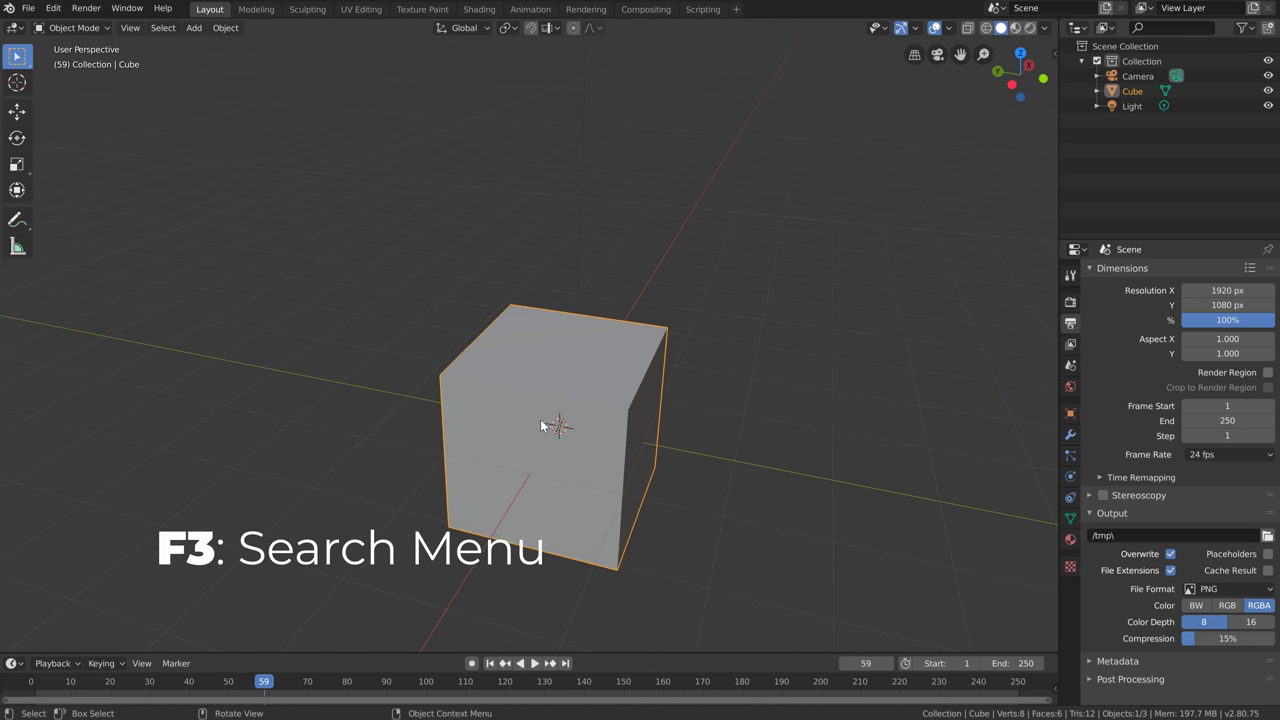
Move the cube freehand up and away from the 3D cursor, and expand and collapse the Move operation's settings
middle_click_drag(551, 423, 483, 355)
key("g")
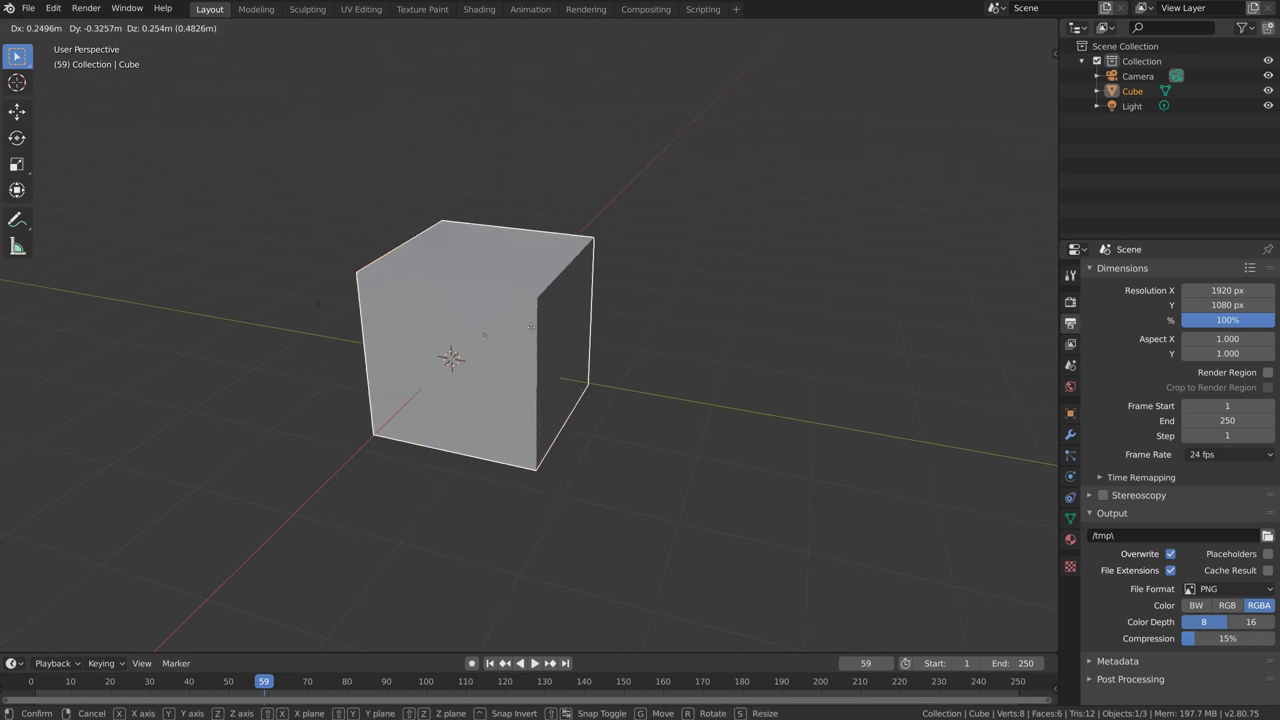
left_click(728, 207)
middle_click_drag(751, 248, 653, 293)
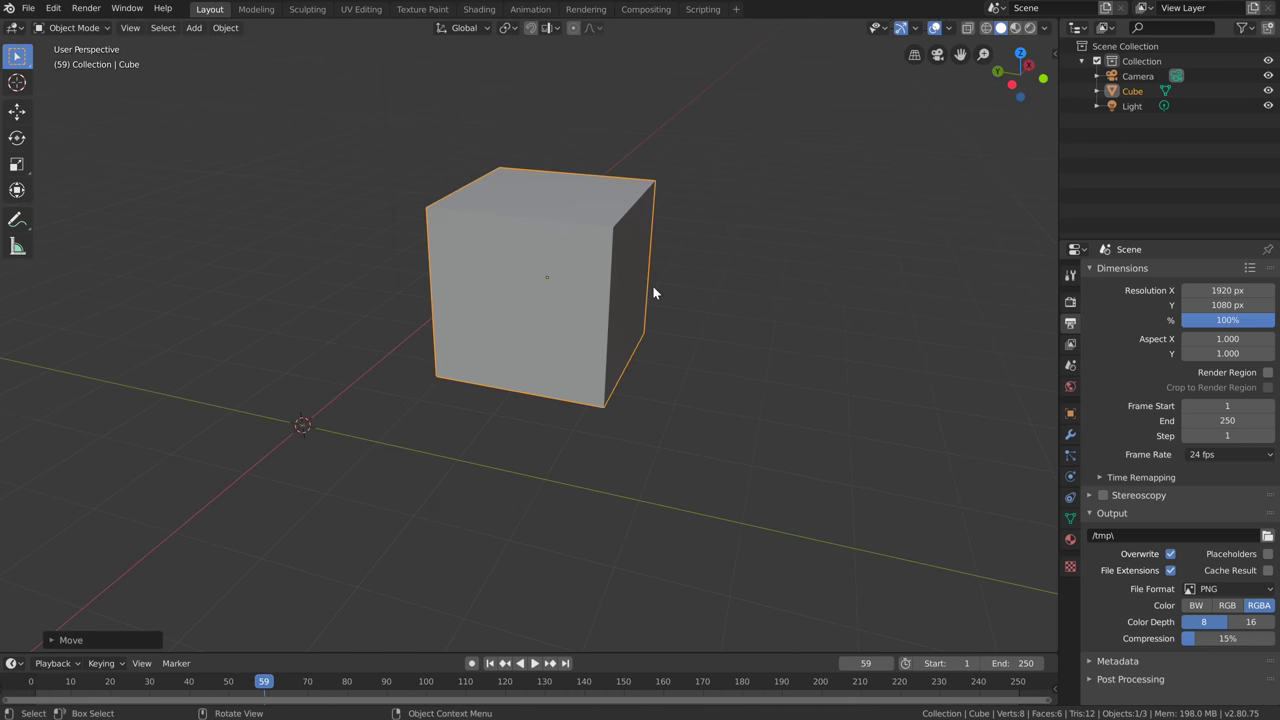
left_click(80, 640)
left_click(100, 550)
Bring up the File Context Menu, look at the New file templates, and open and close the Preferences
key("F4")
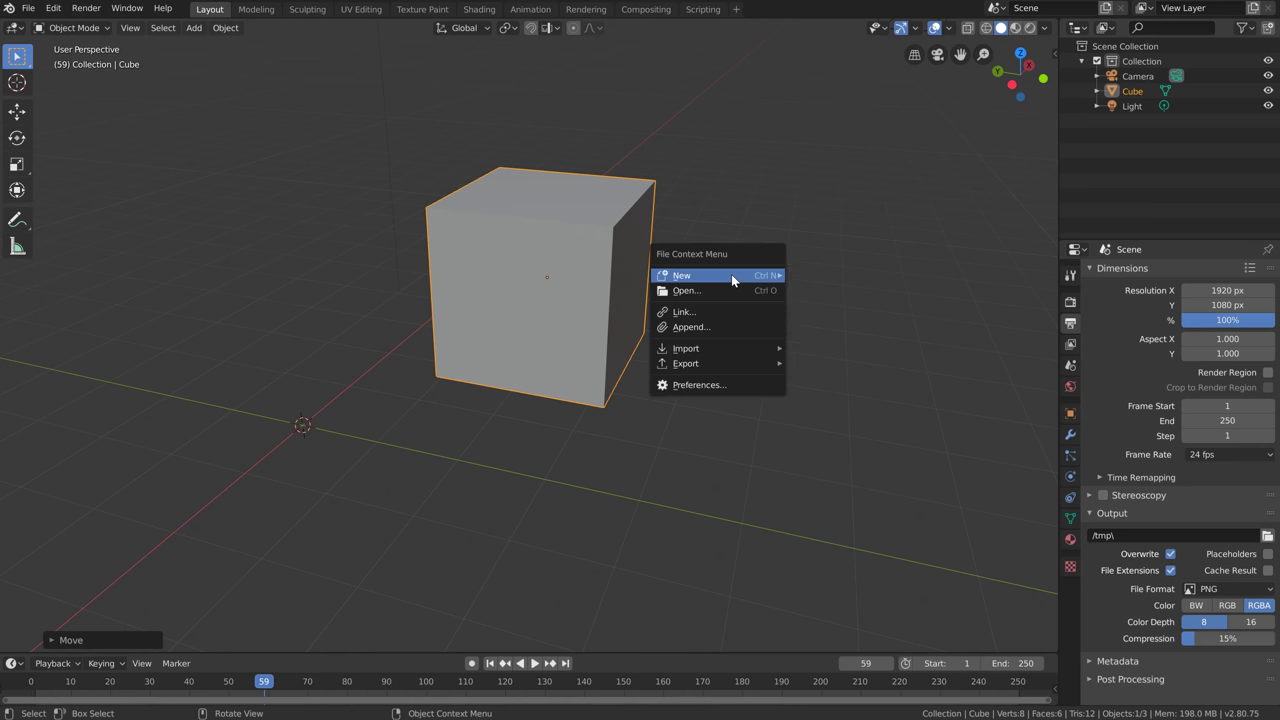
mouse_move(731, 277)
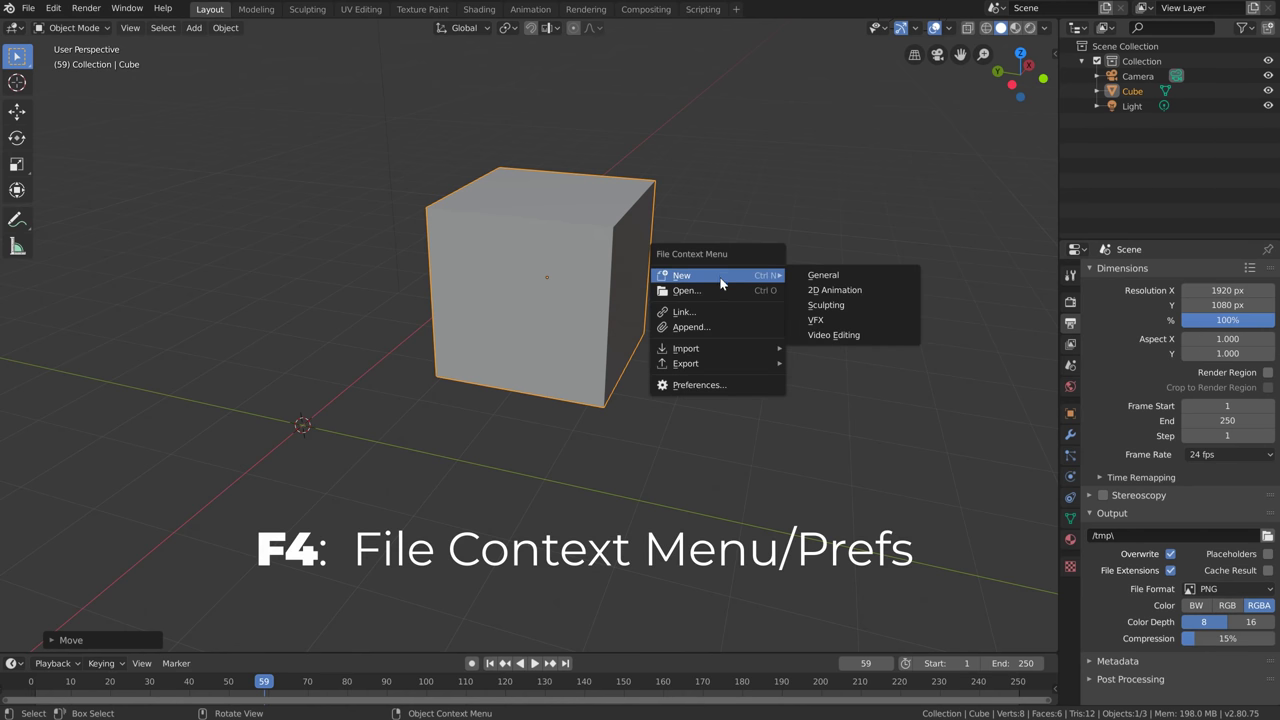
left_click(726, 386)
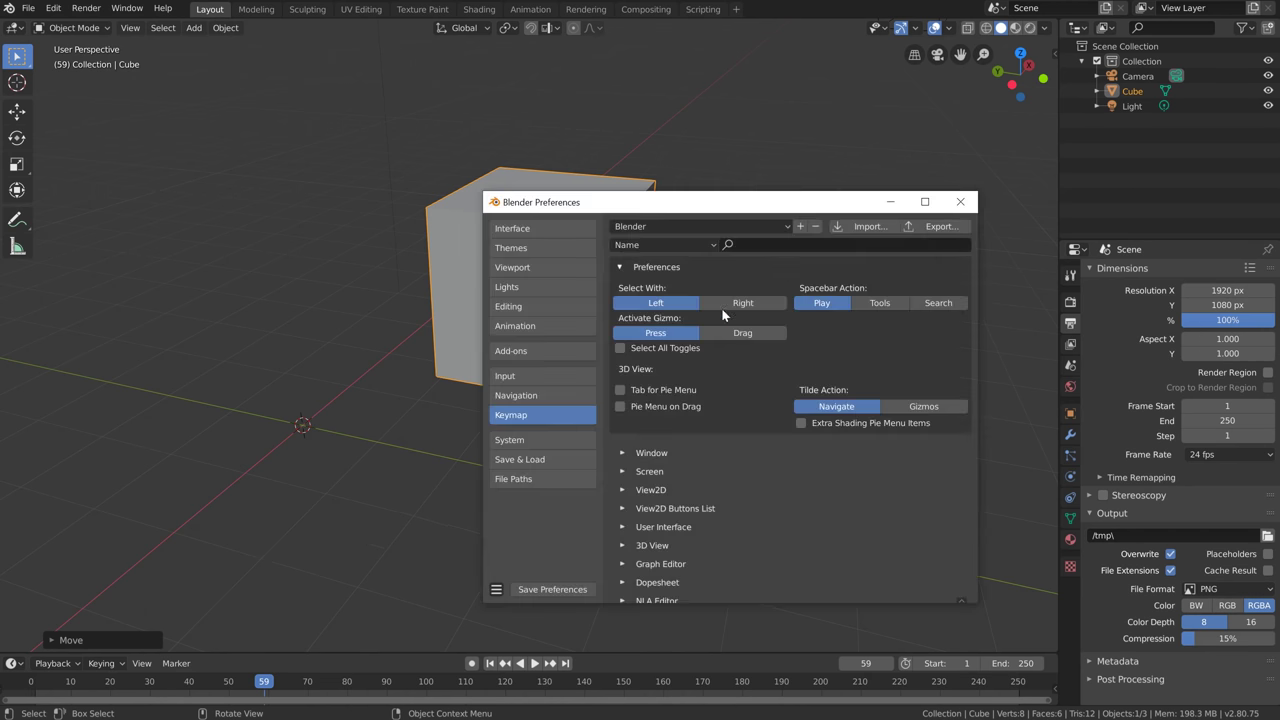
left_click(958, 203)
Toggle the viewport from Solid shading to Wireframe and back
key("z")
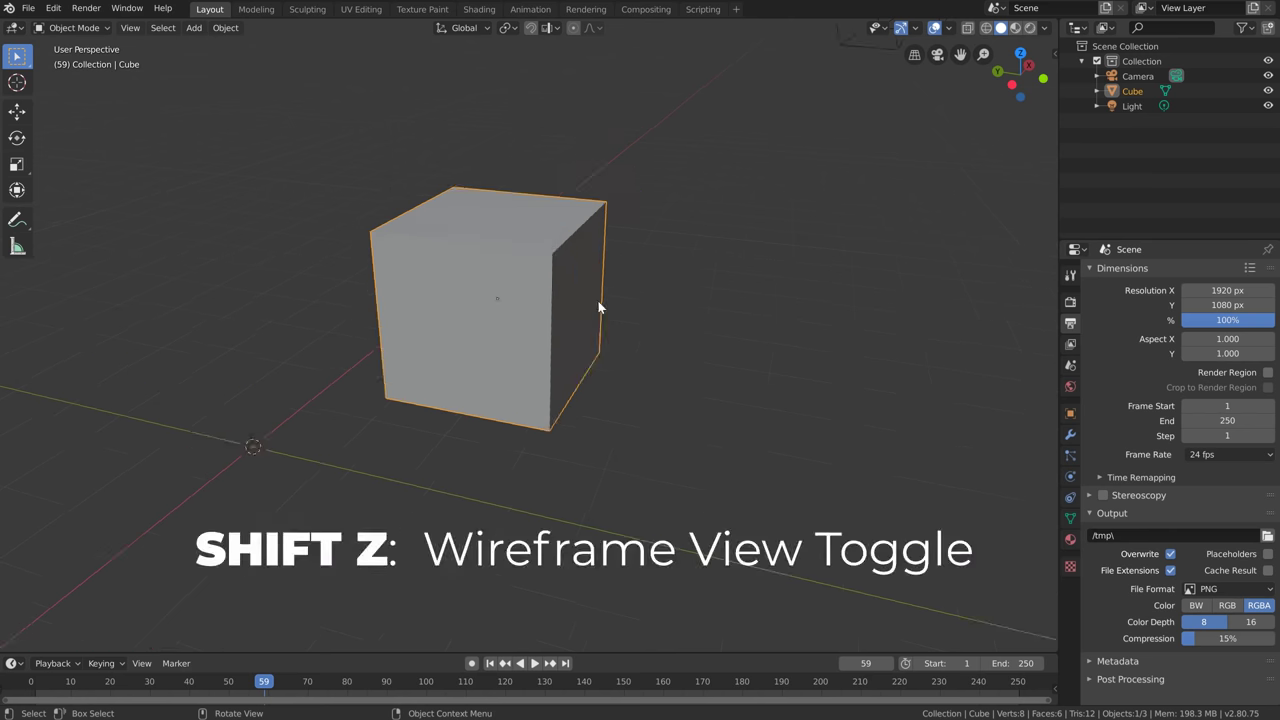
key("shift+z")
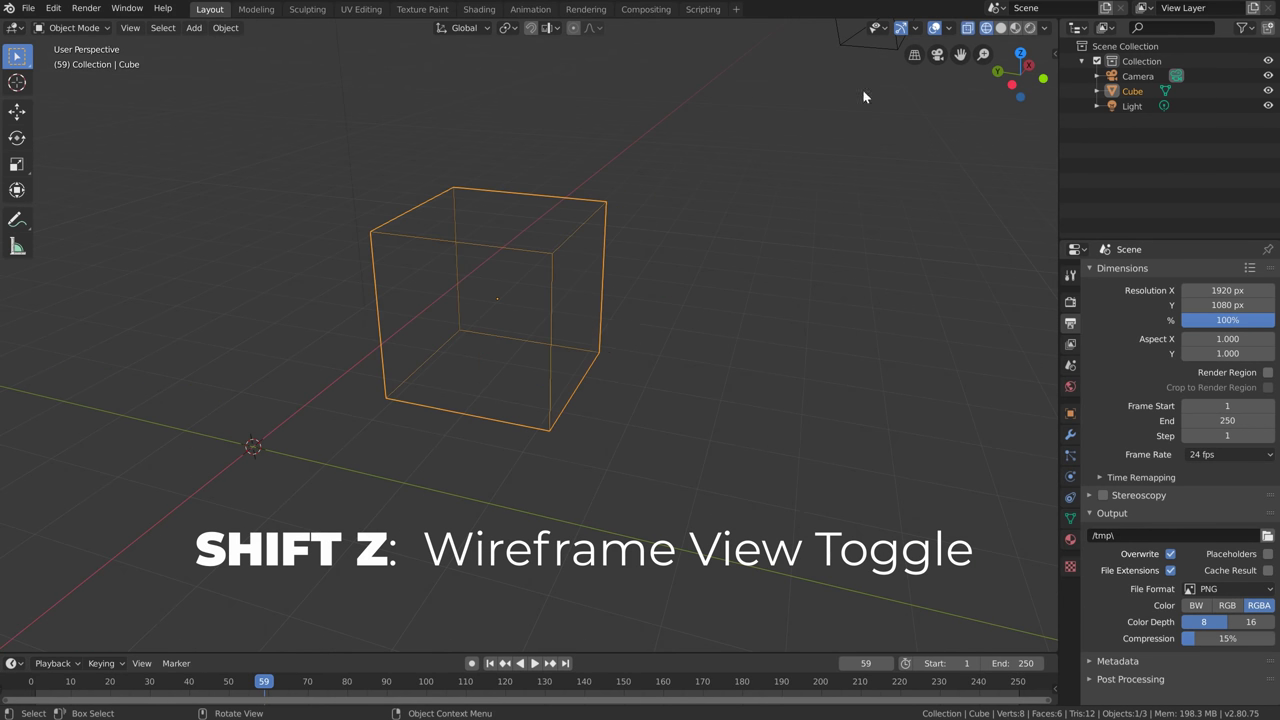
key("shift+z")
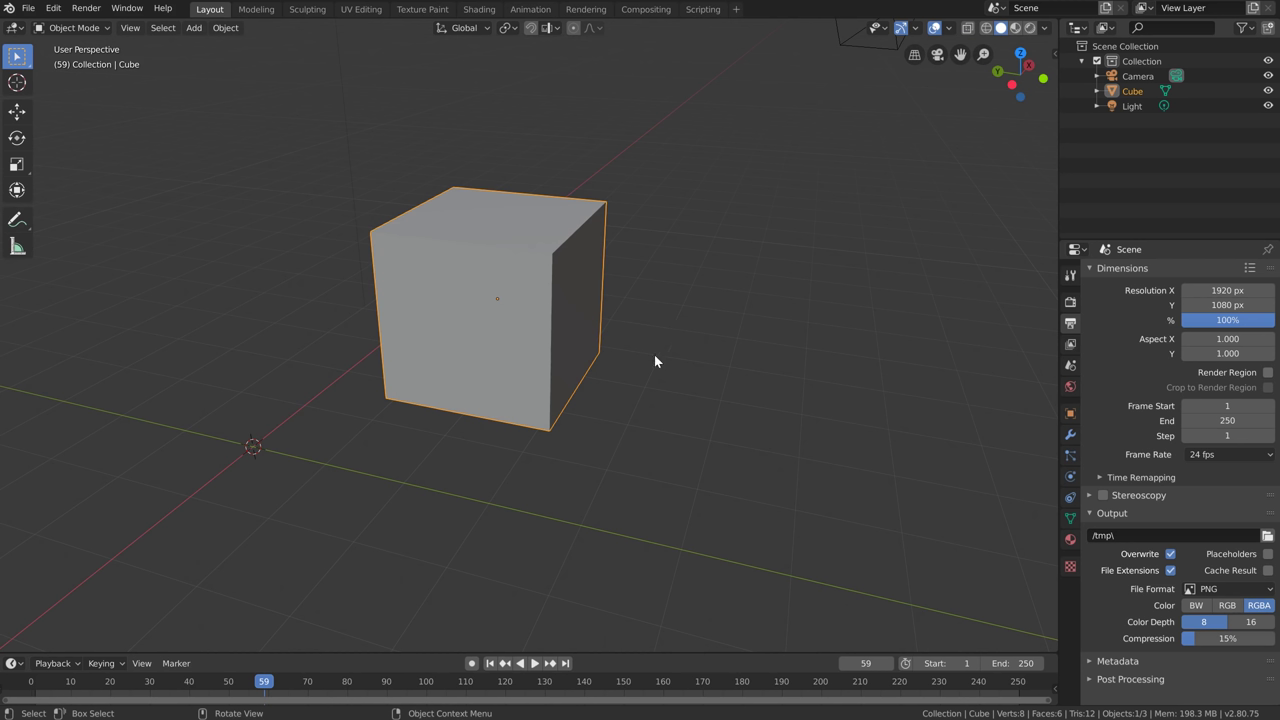
Switch to Rendered shading, toggle Wireframe on and off from there, and return to Solid shading
left_click(1030, 28)
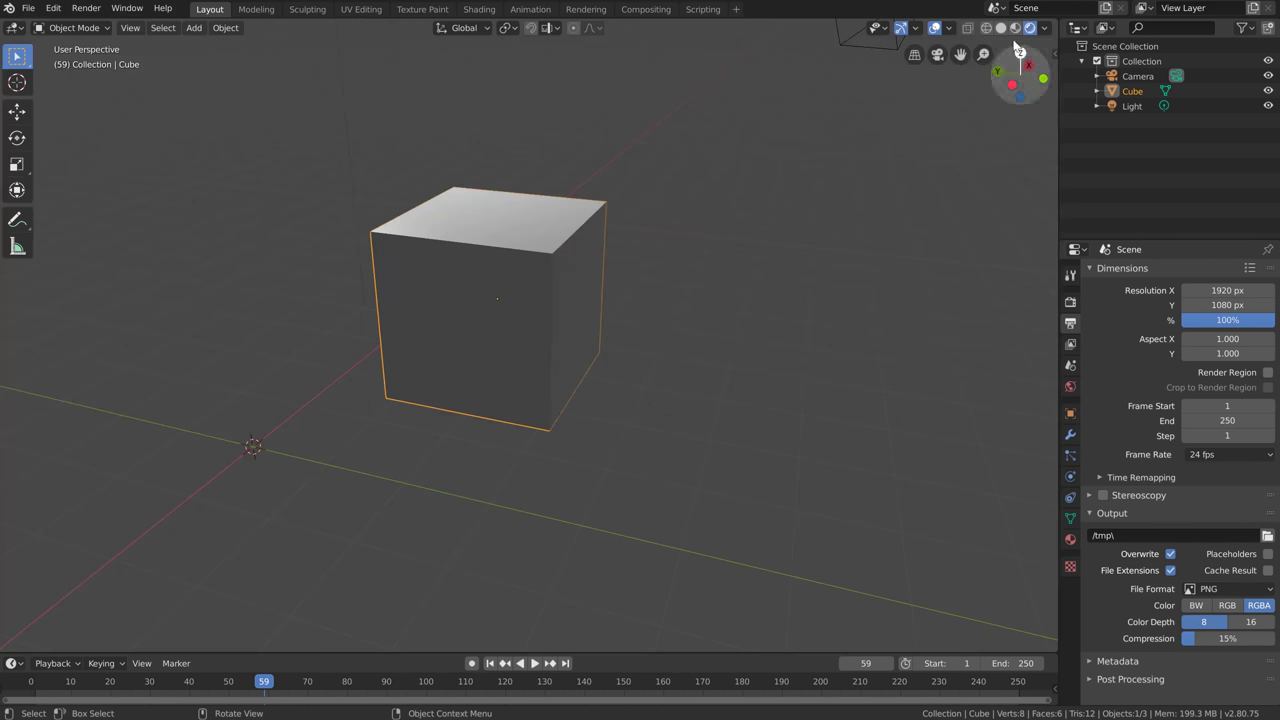
key("shift+z")
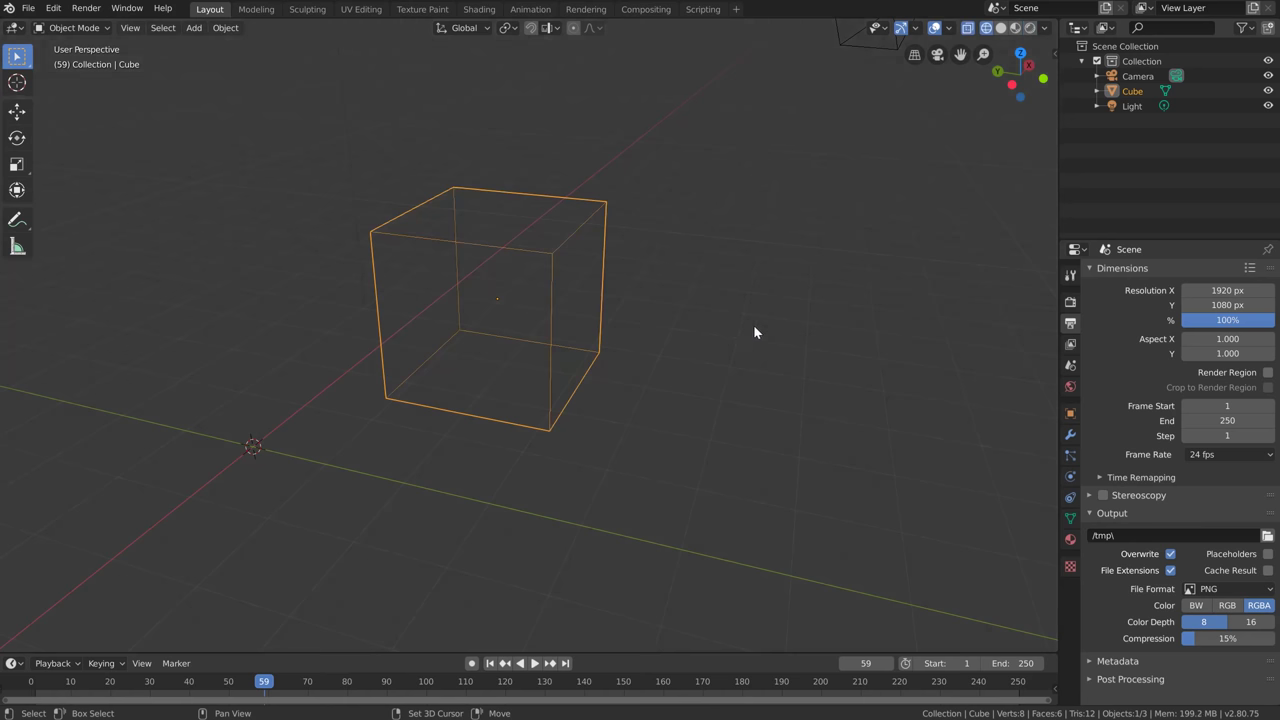
key("shift+z")
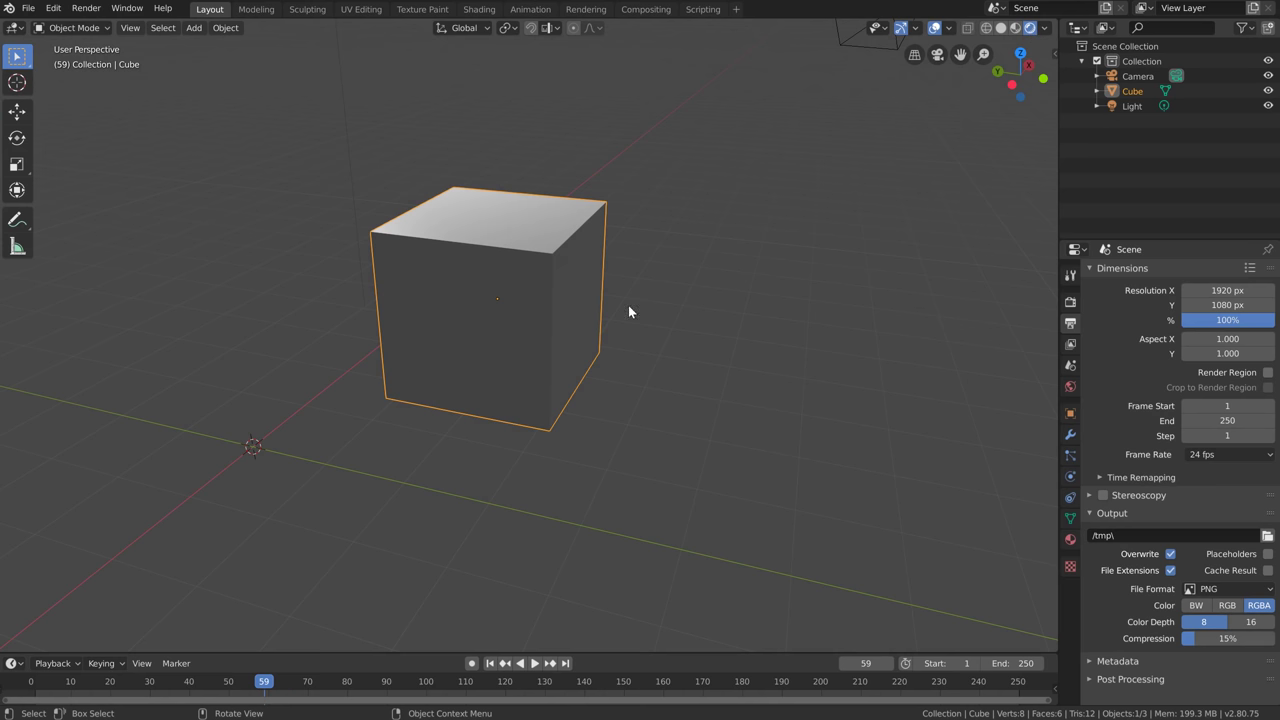
key("z")
left_click(948, 321)
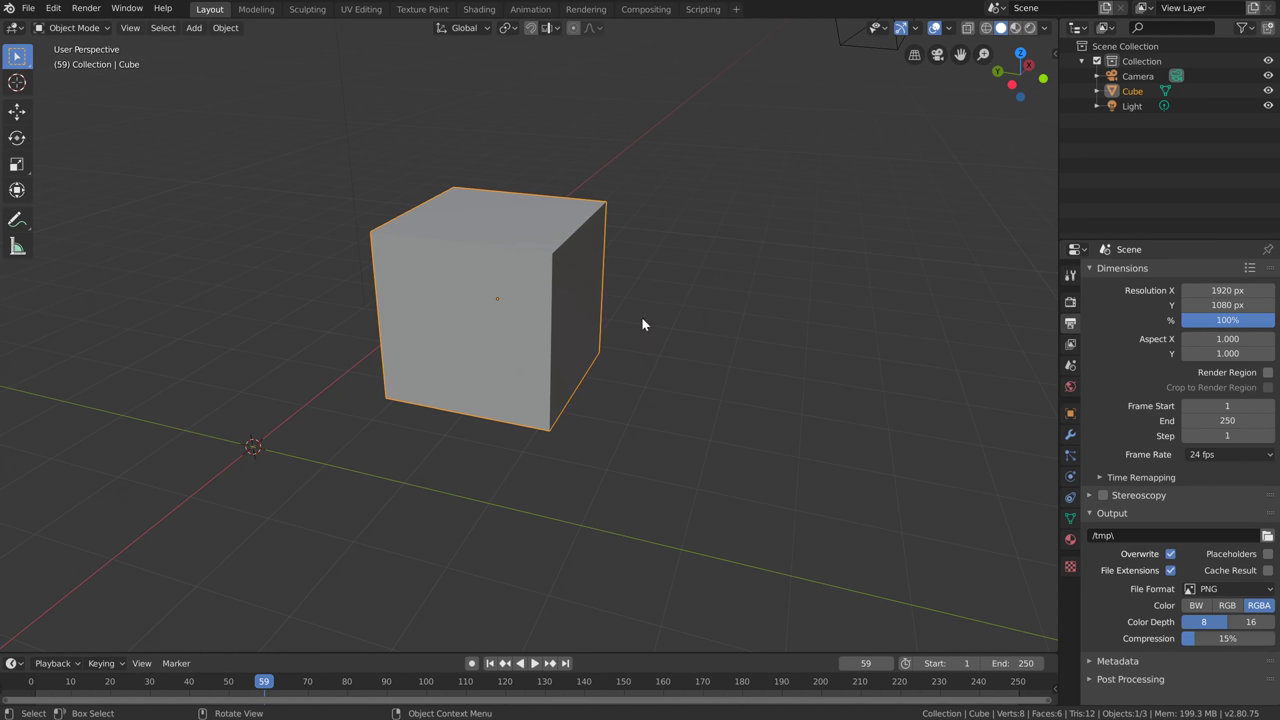
Toggle the viewport's X-Ray display on and off twice
key("alt+z")
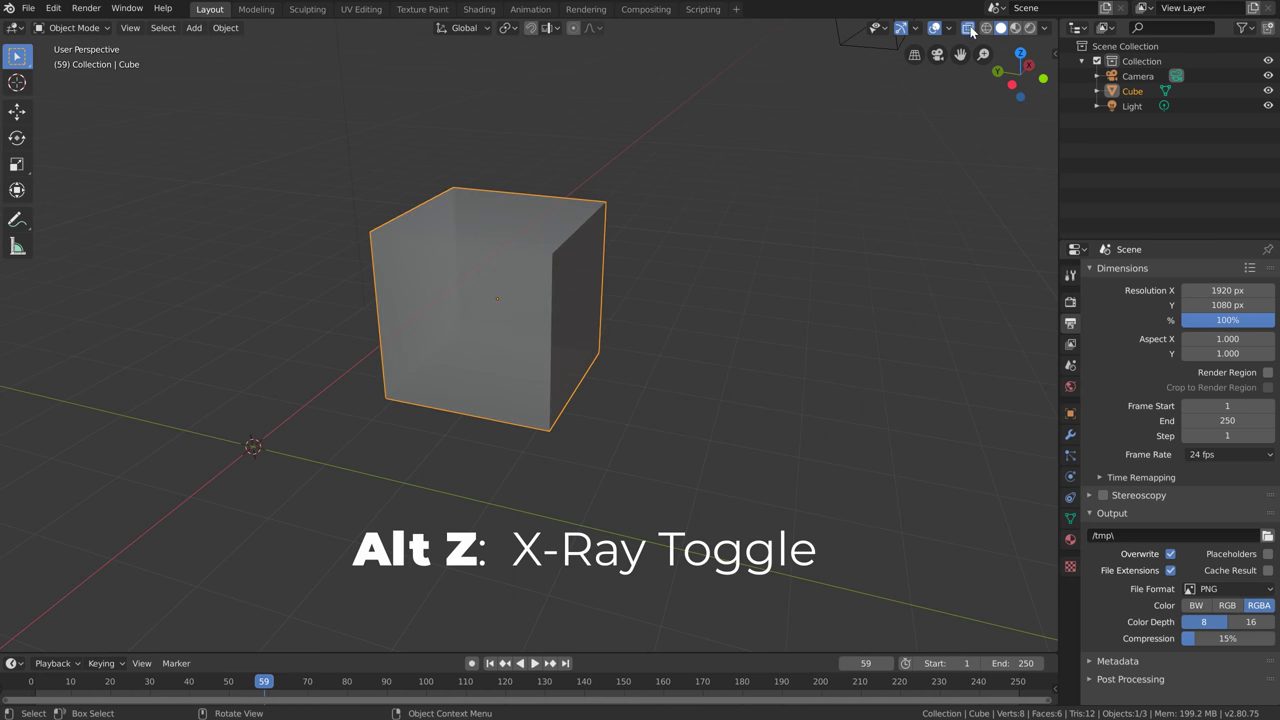
key("alt+z")
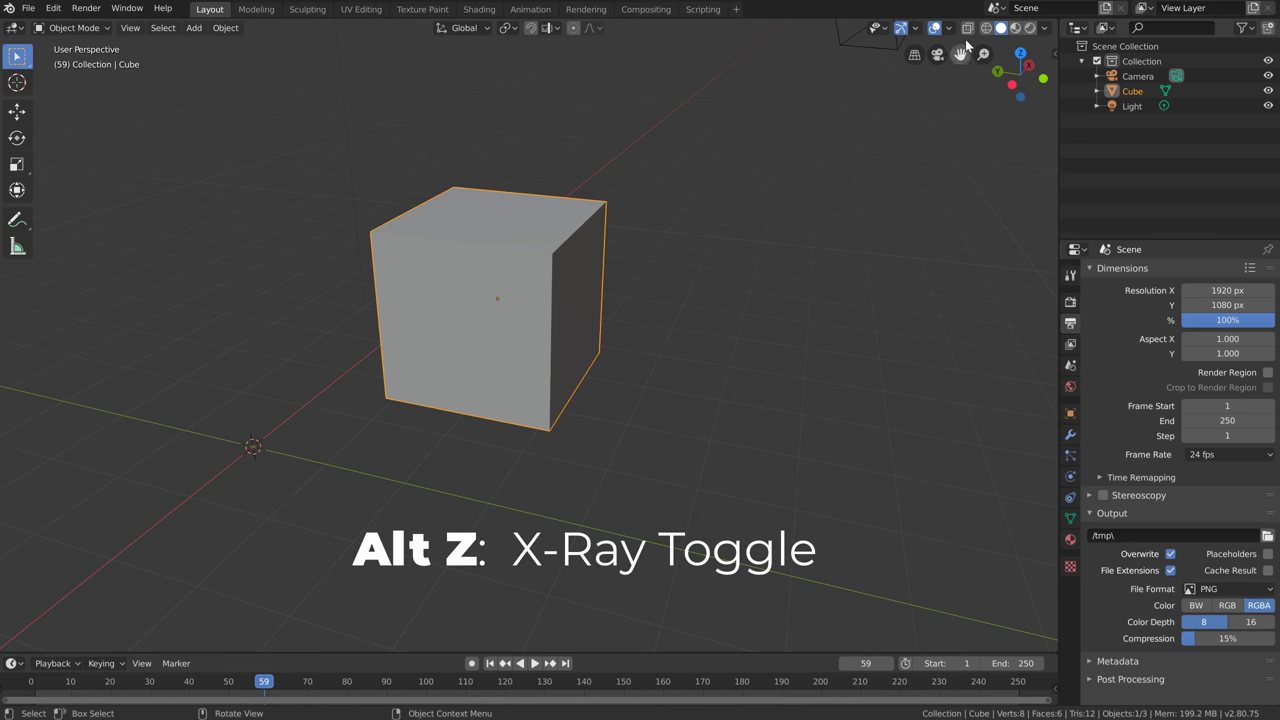
key("alt+z")
key("alt+z")
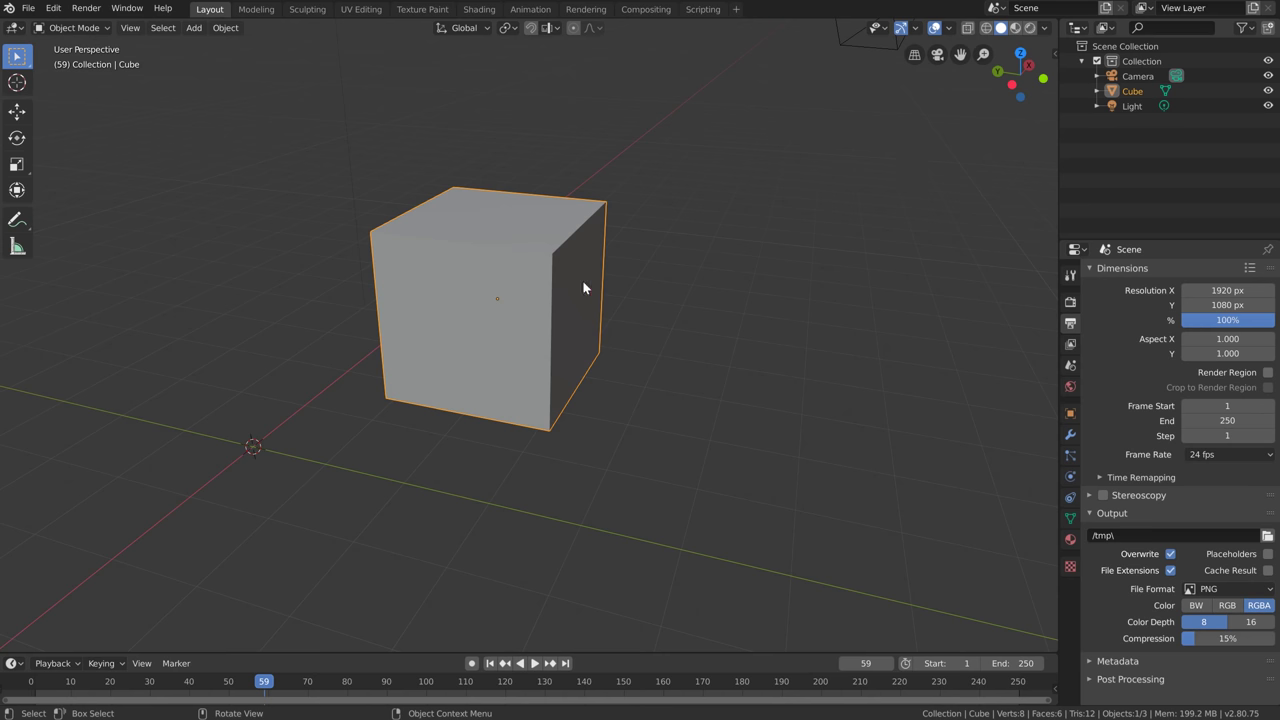
Enter Edit Mode on the cube, deselect everything, and box-select the whole cube with X-Ray off
key("Tab")
middle_click_drag(555, 294, 532, 325)
key("alt+a")
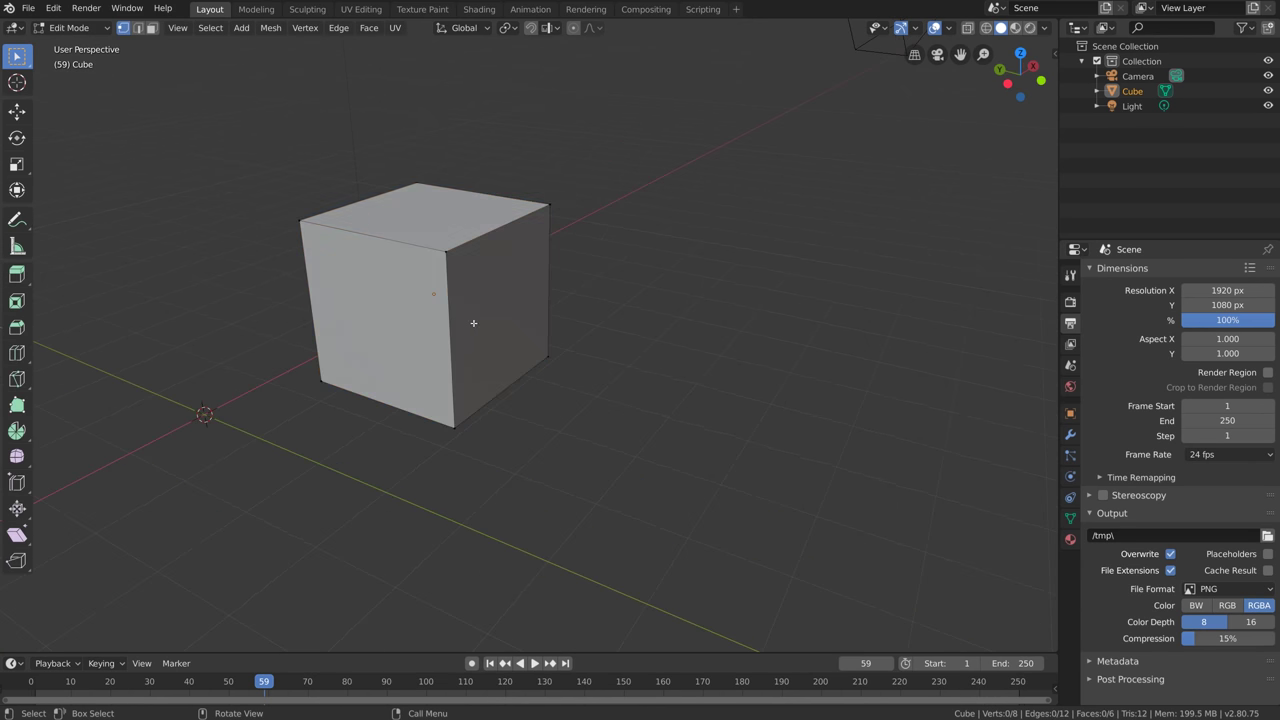
left_click_drag(260, 131, 594, 427)
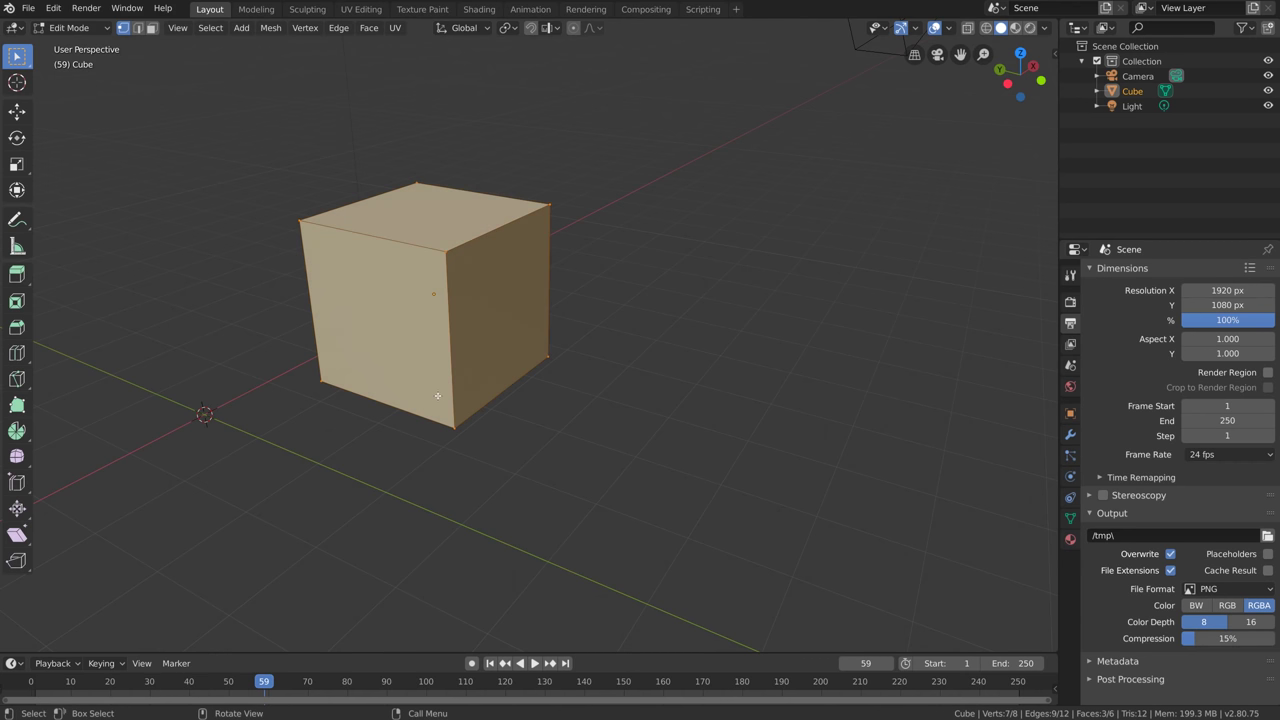
mouse_move(361, 372)
middle_mouse_down()
mouse_move(537, 360)
mouse_move(572, 325)
mouse_move(560, 345)
mouse_move(434, 340)
mouse_move(371, 371)
middle_mouse_up()
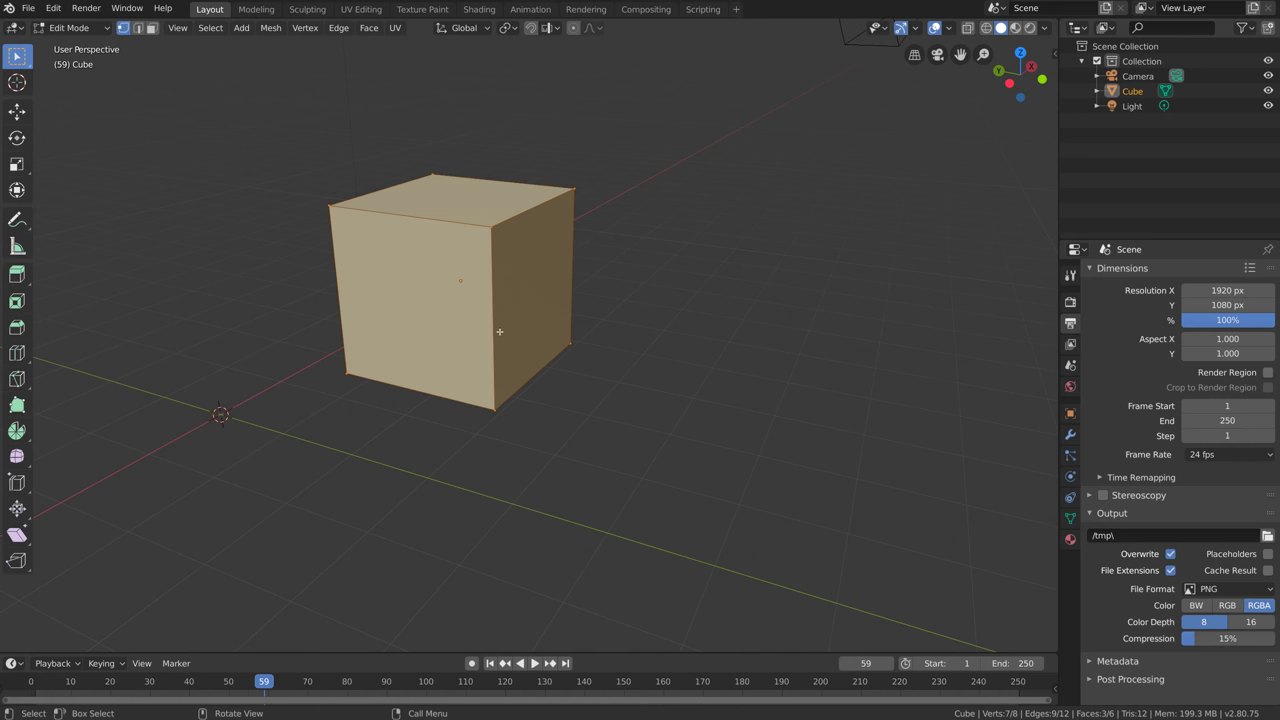
Enable X-Ray, box-select all the cube's vertices including the hidden one, and disable X-Ray
key("alt+z")
left_click_drag(280, 143, 643, 466)
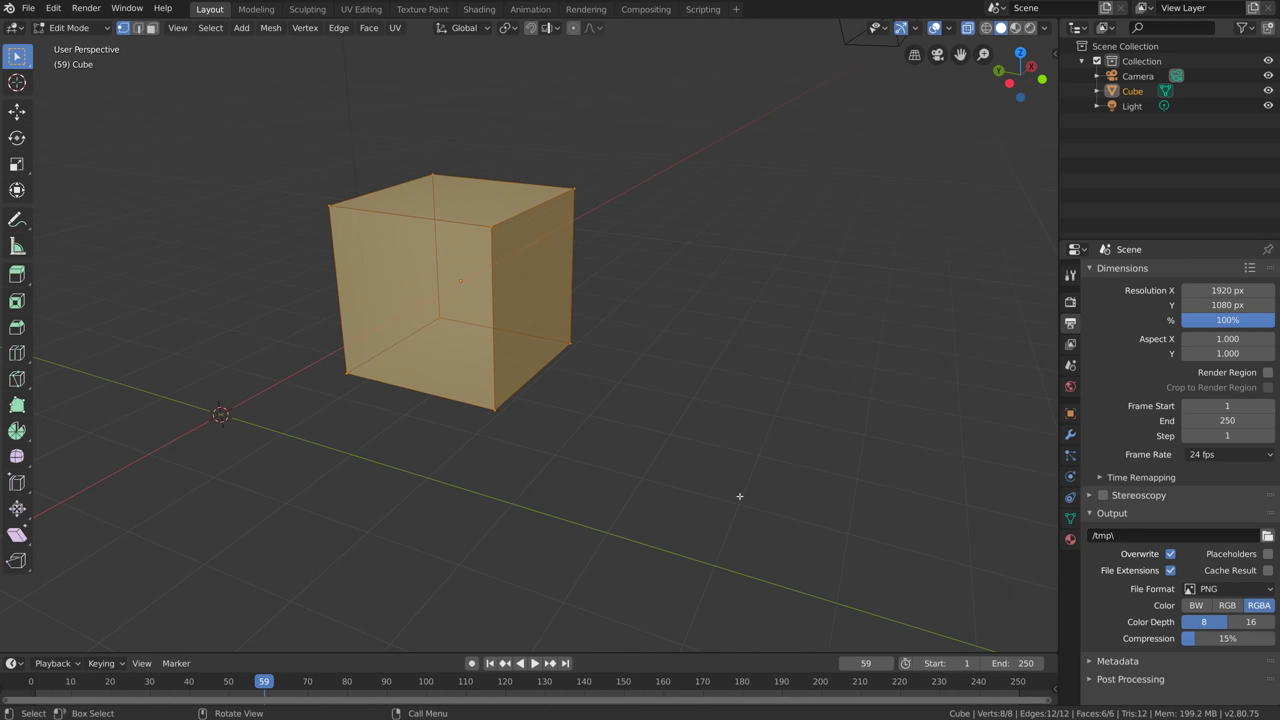
key("alt+z")
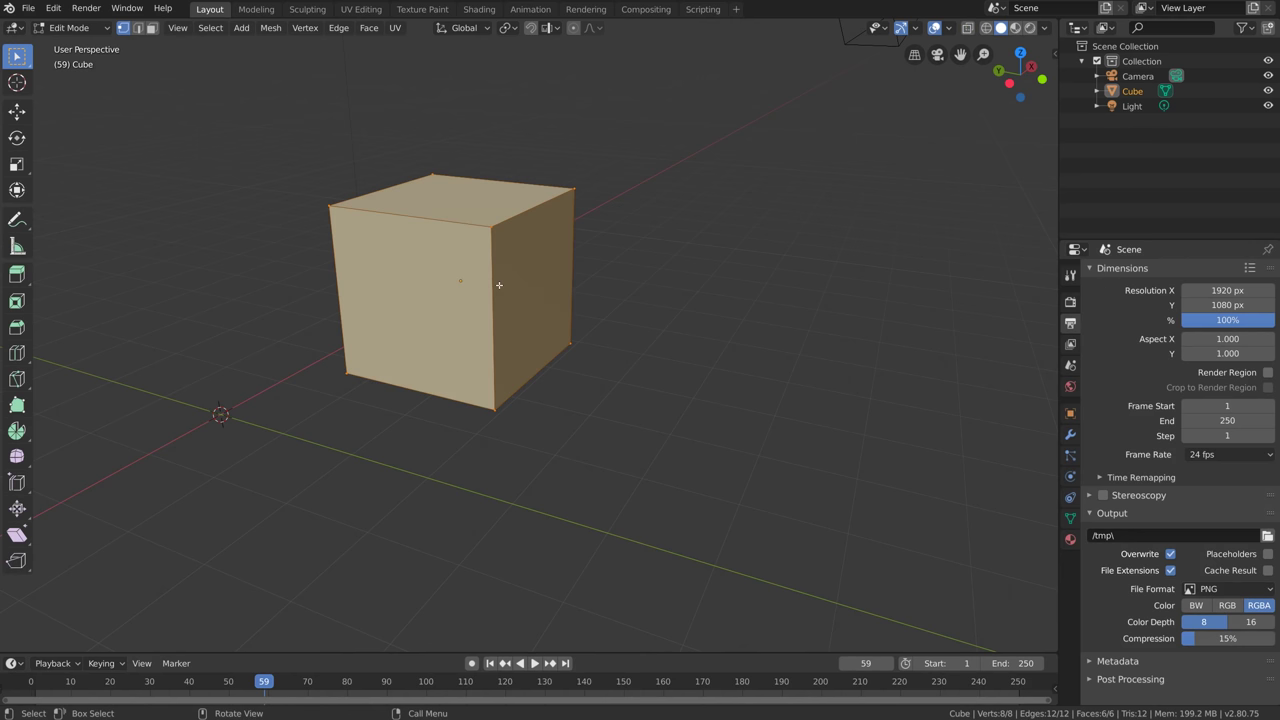
Turn the viewport gizmos off and on, and toggle the viewport overlays off and on twice
left_click(901, 27)
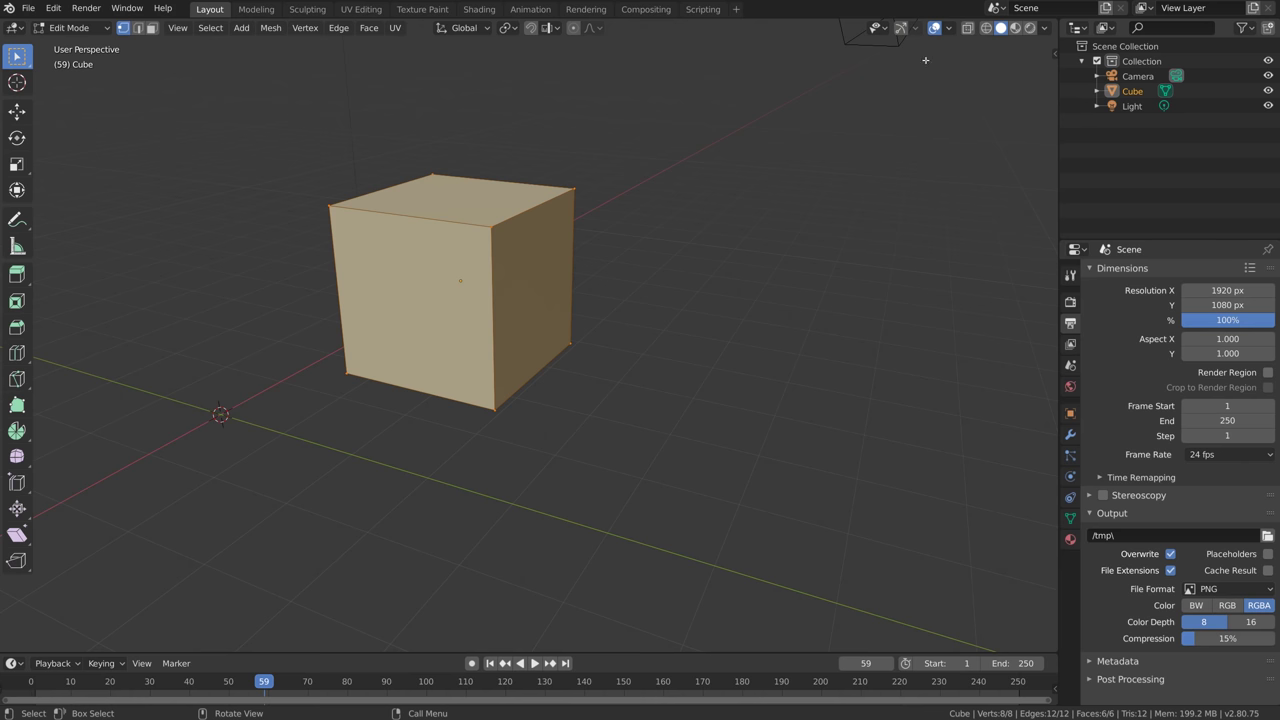
left_click(901, 27)
left_click(935, 28)
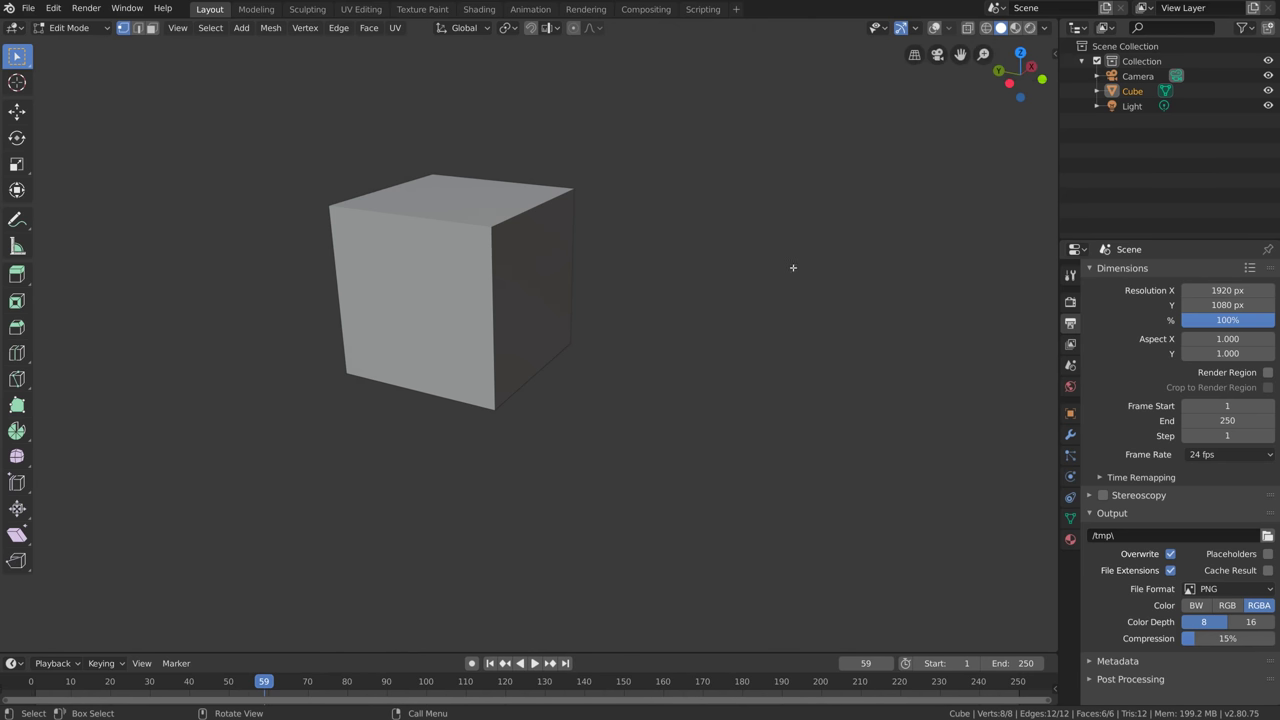
key("shift+alt+z")
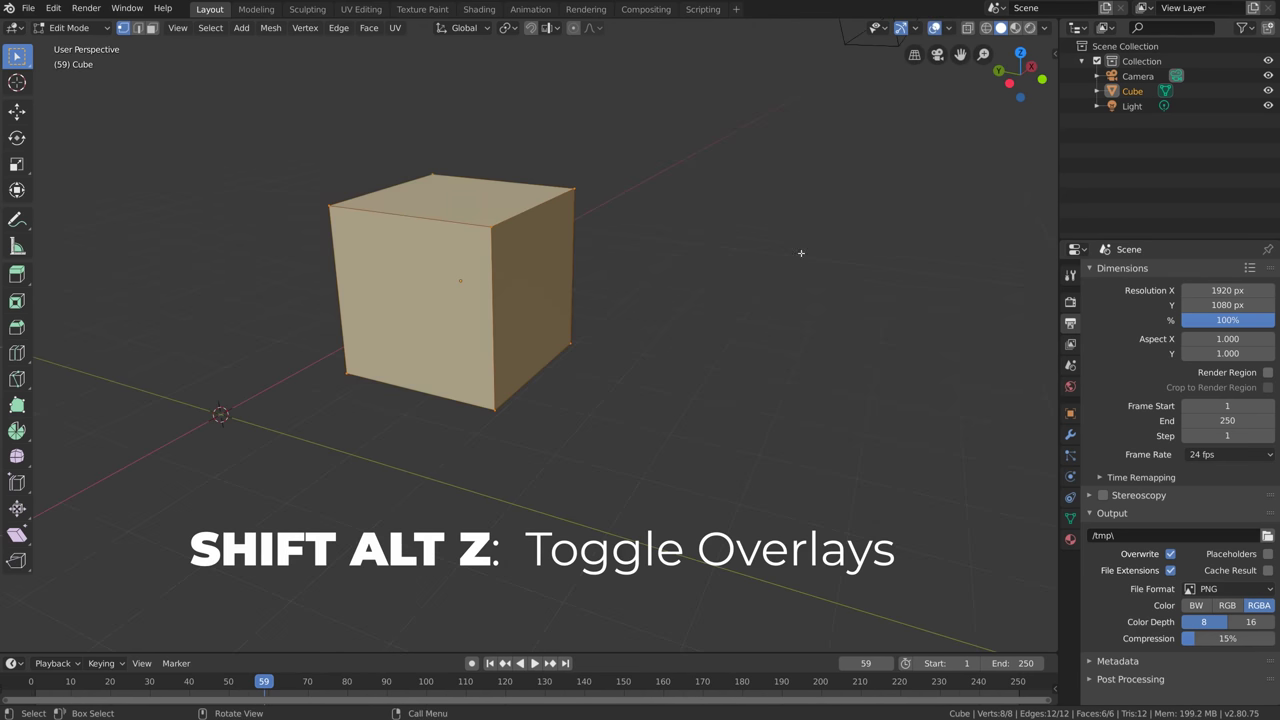
key("shift+alt+z")
key("shift+alt+z")
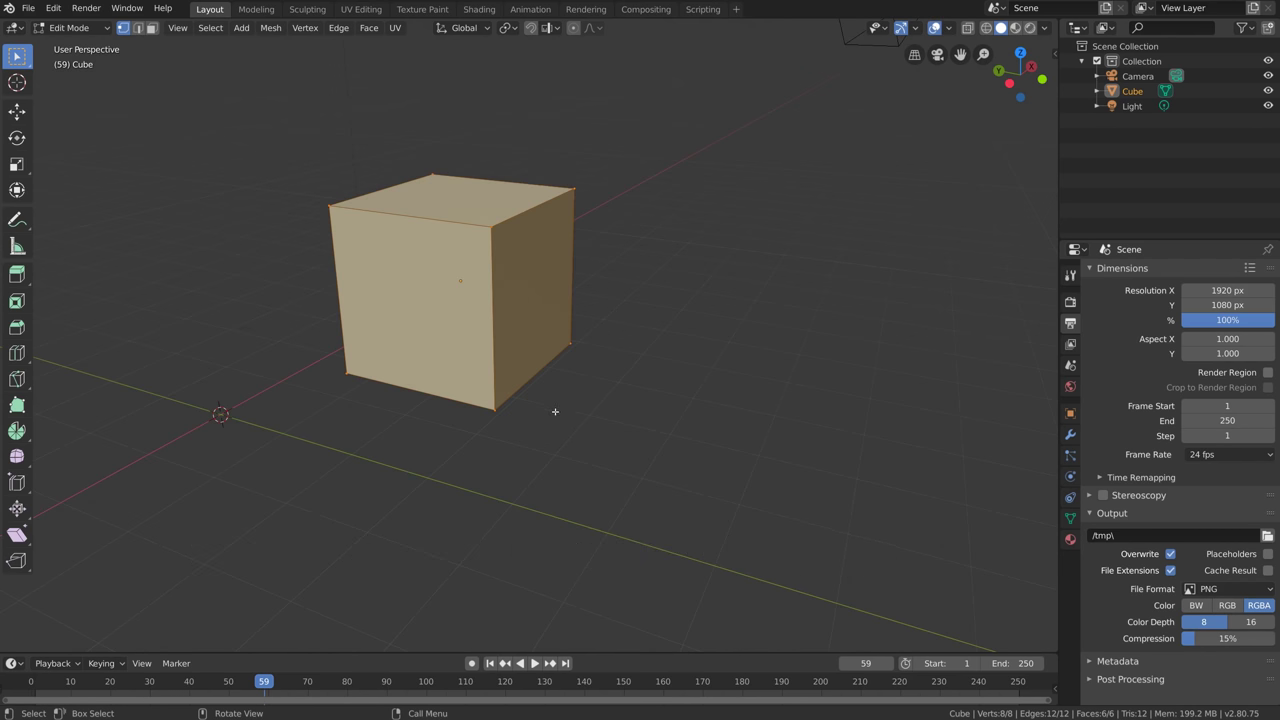
Switch to edge and finally face select mode, and open the Mode pie menu and cancel it
left_click(137, 28)
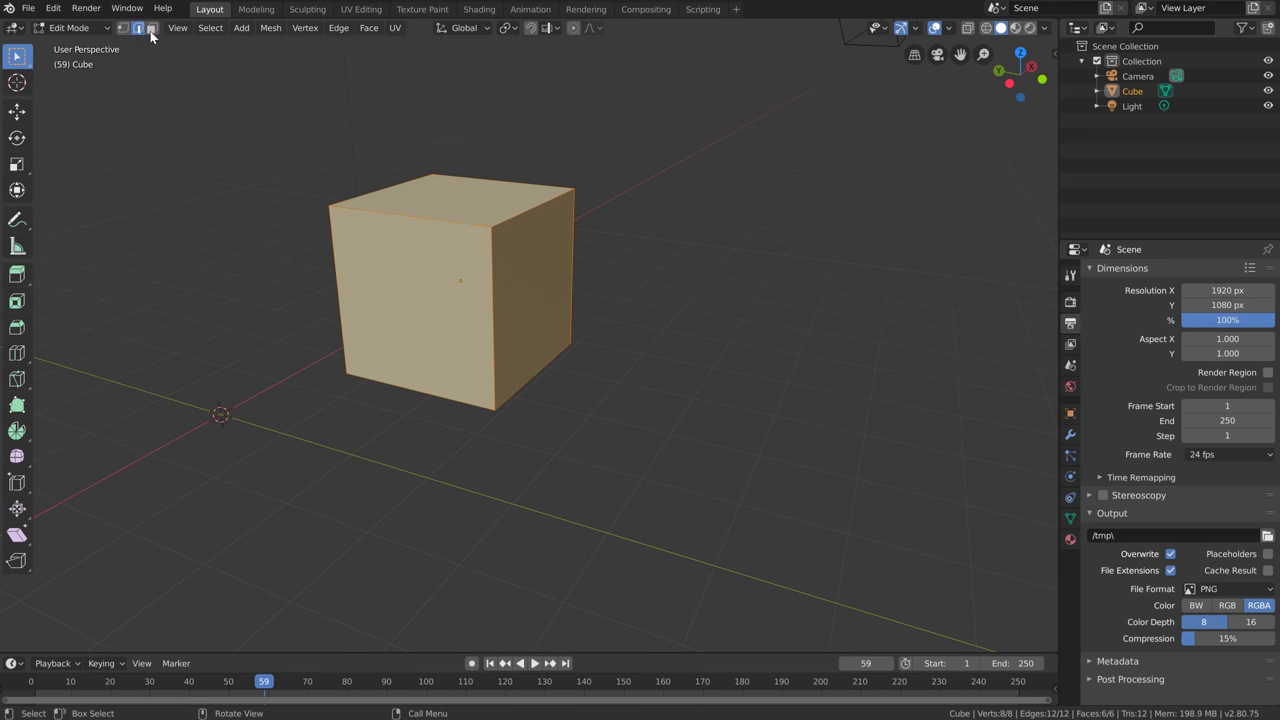
left_click(152, 28)
middle_click_drag(393, 206, 423, 252, "shift")
key("ctrl+Tab")
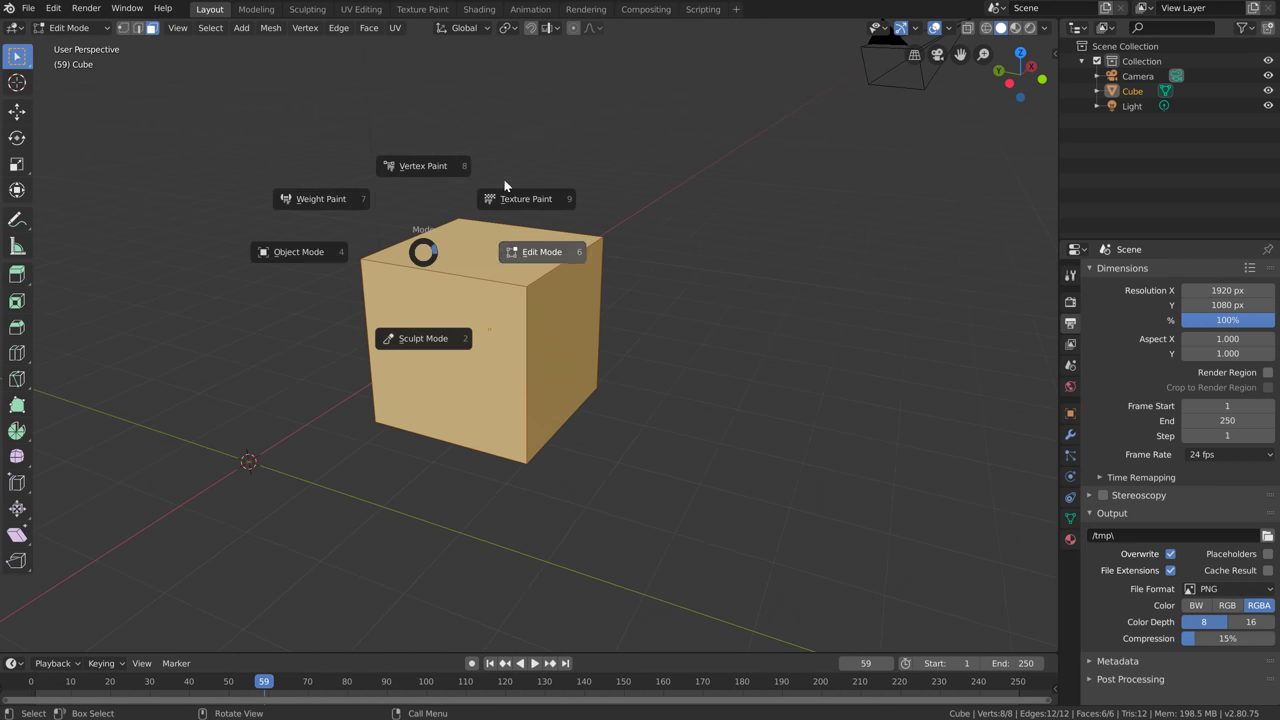
key("Escape")
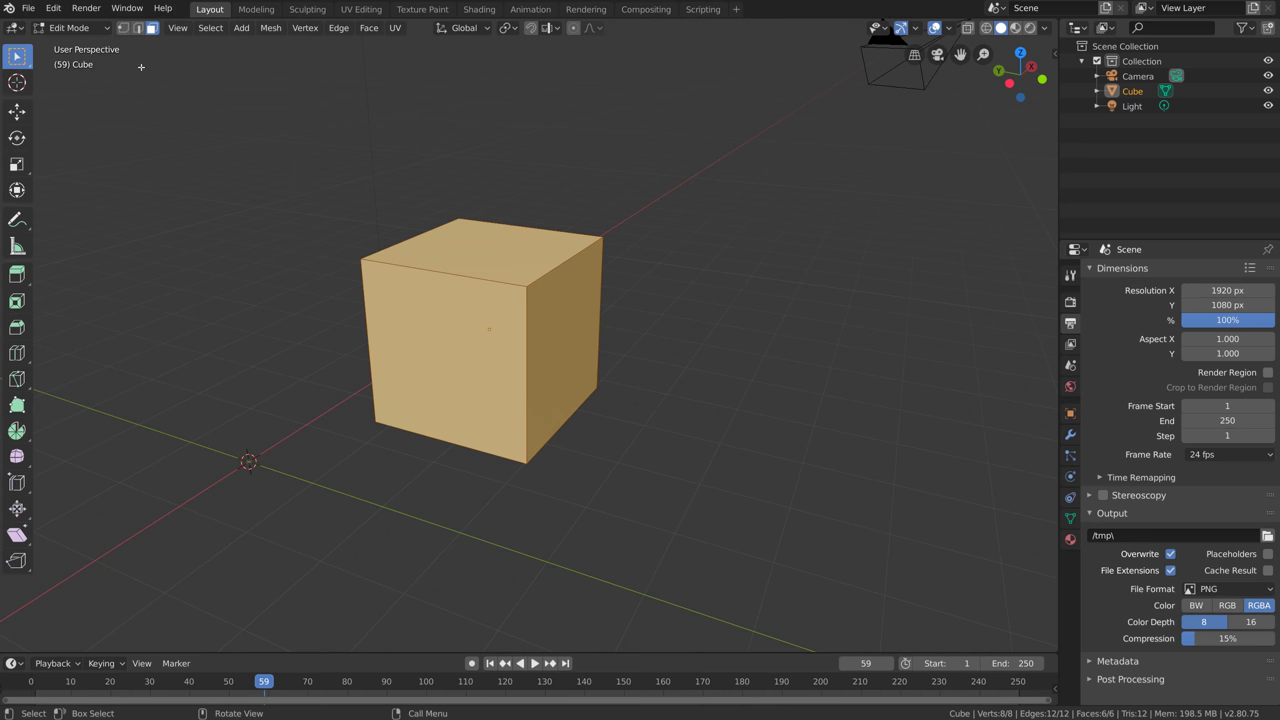
Cycle twice through vertex, edge and face select modes, and add vertex selection to face selection
key("1")
key("2")
key("3")
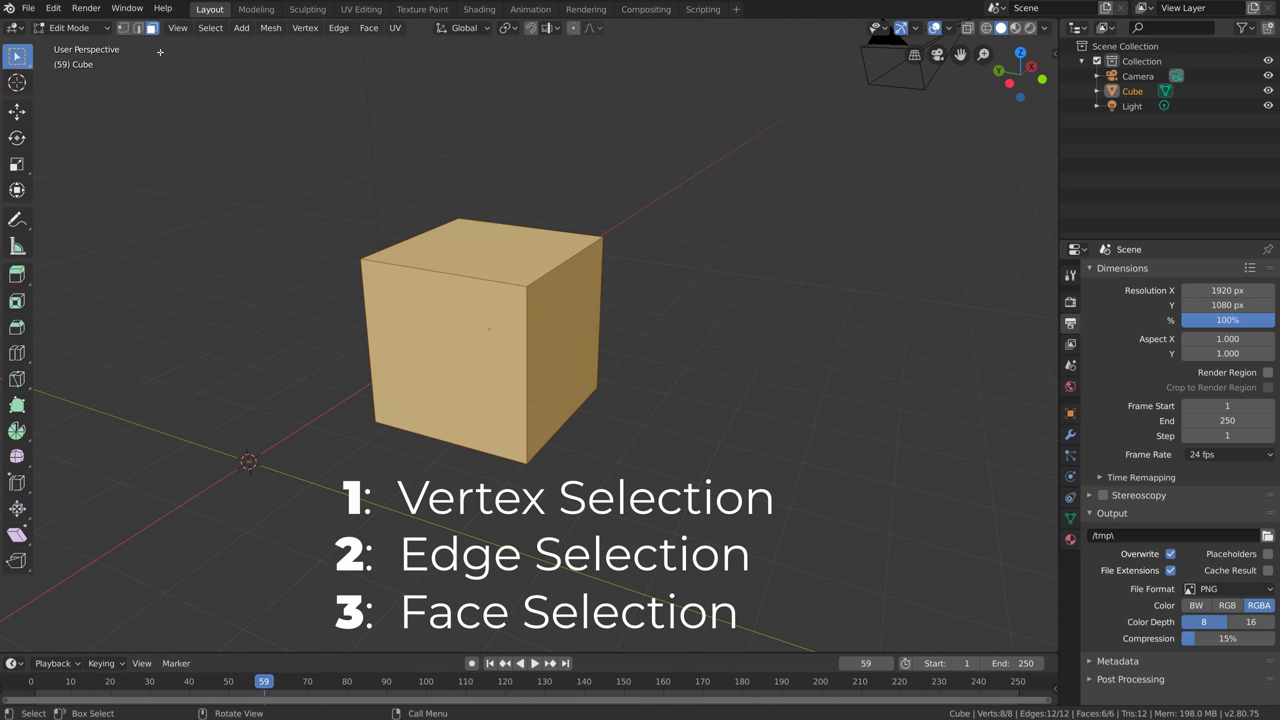
key("1")
key("2")
key("3")
key("1")
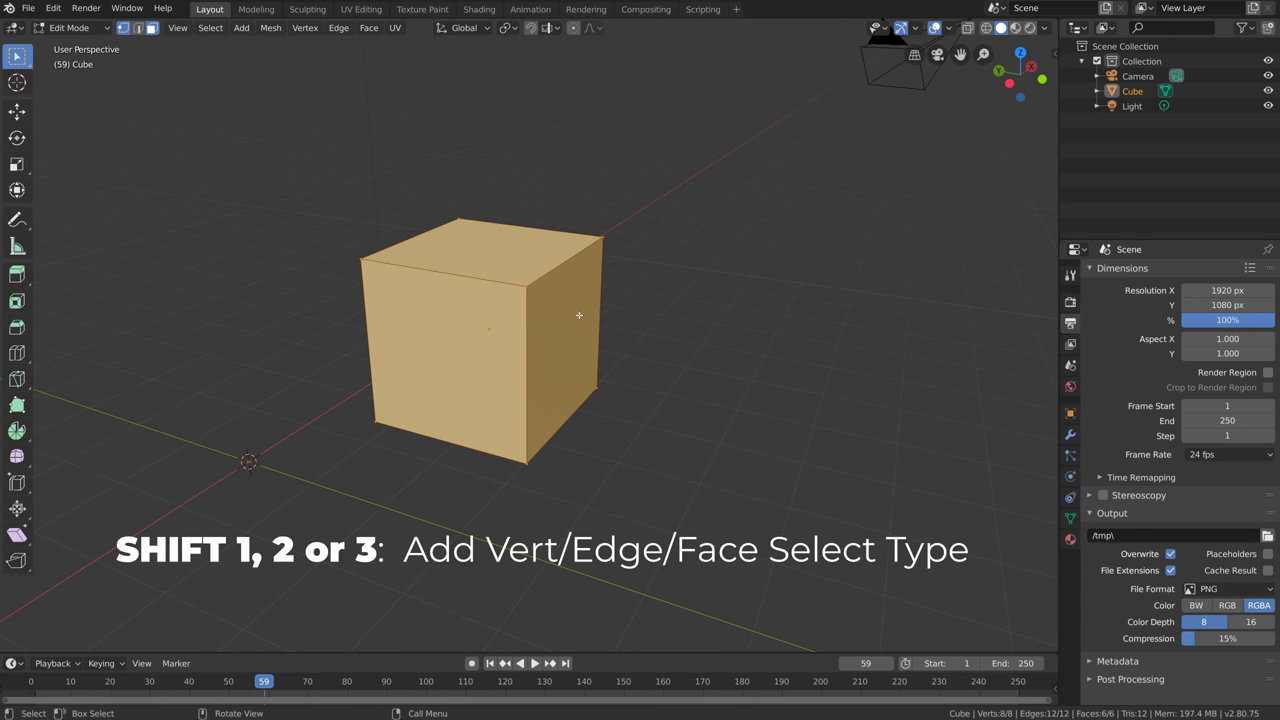
Combine vertex, edge and face selection, and select the cube's front face and finally only its upper back corner vertex
key("shift+2")
key("shift+3")
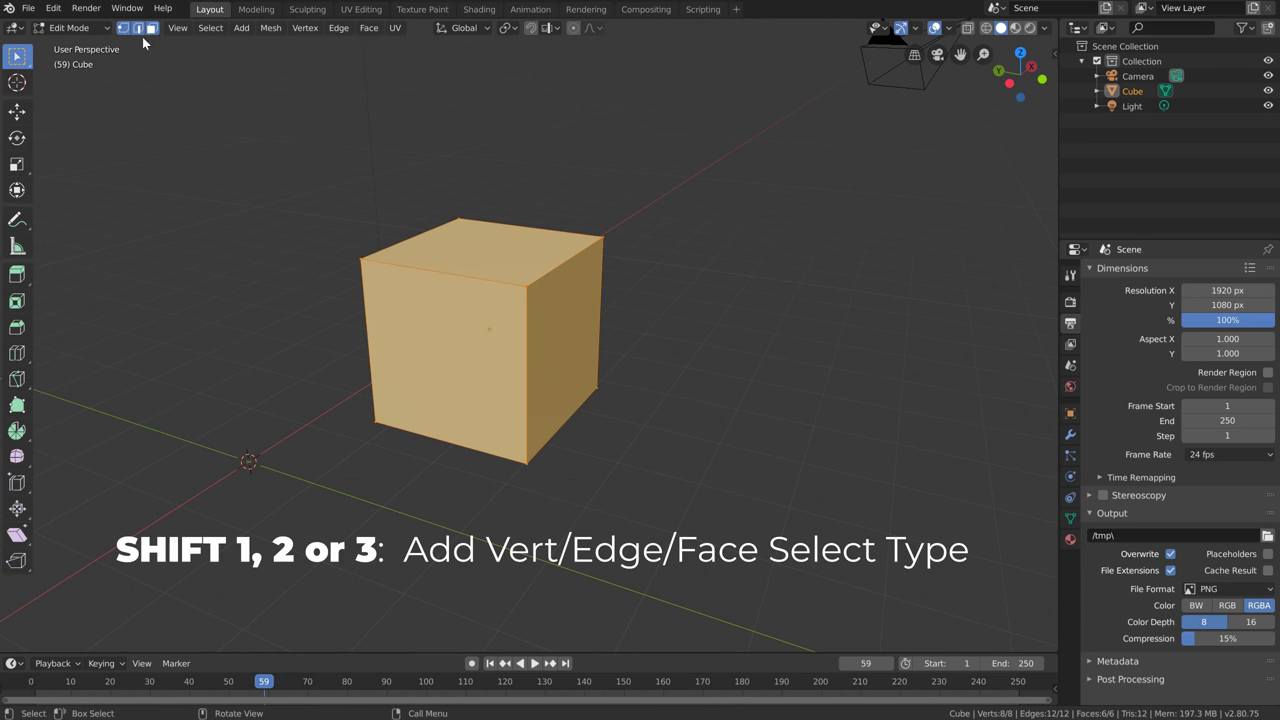
left_click(425, 324)
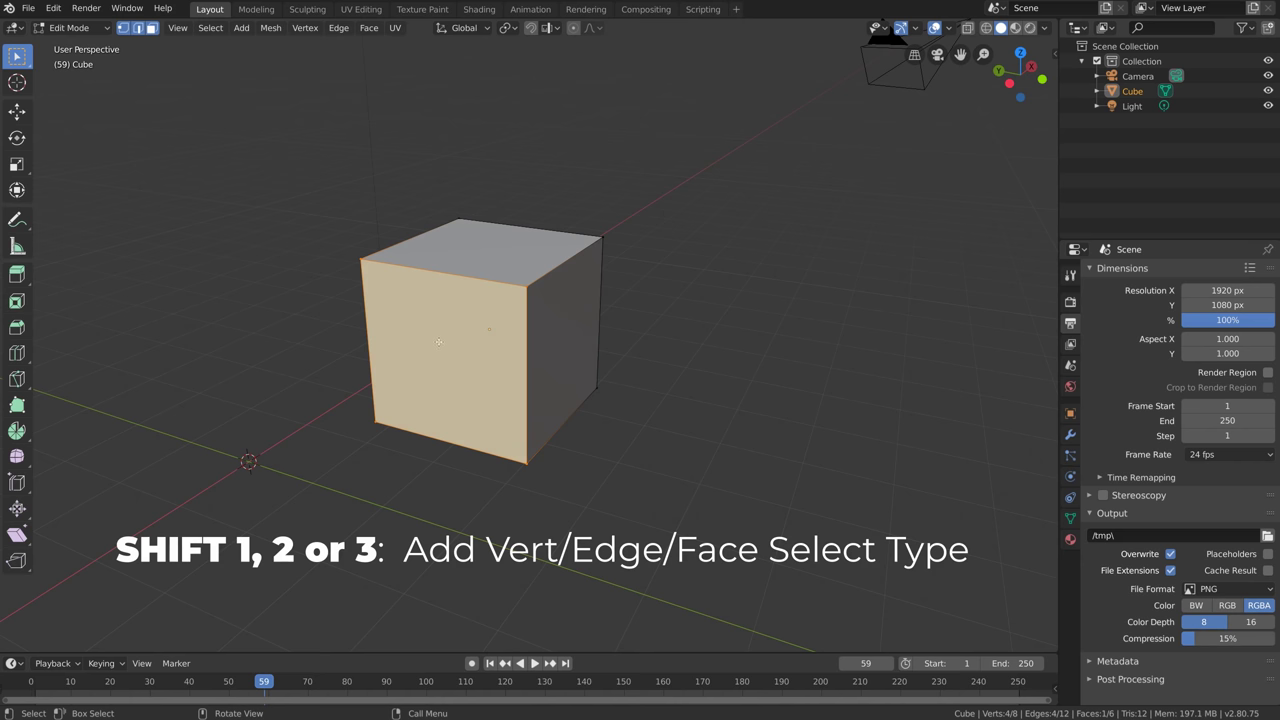
left_click(603, 239)
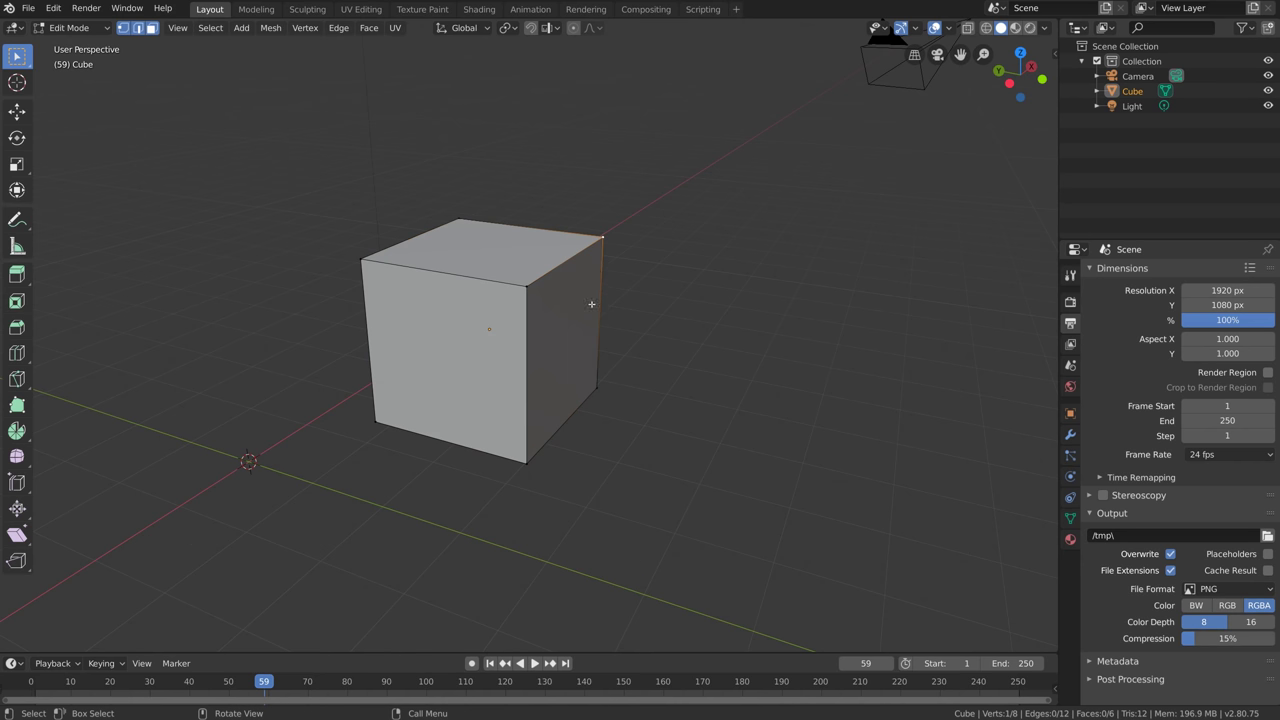
middle_click_drag(591, 303, 427, 239)
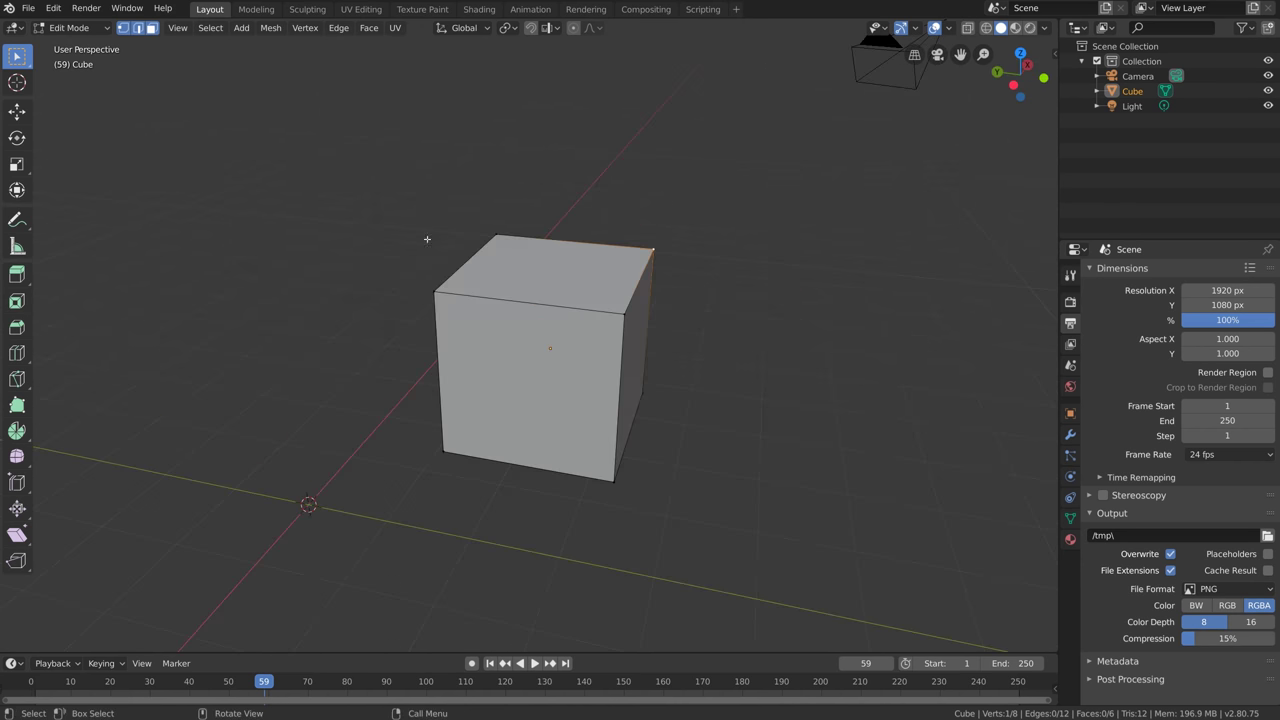
Use vertex select mode alone and slide the selected vertex along its top edge onto the neighbouring front corner
key("1")
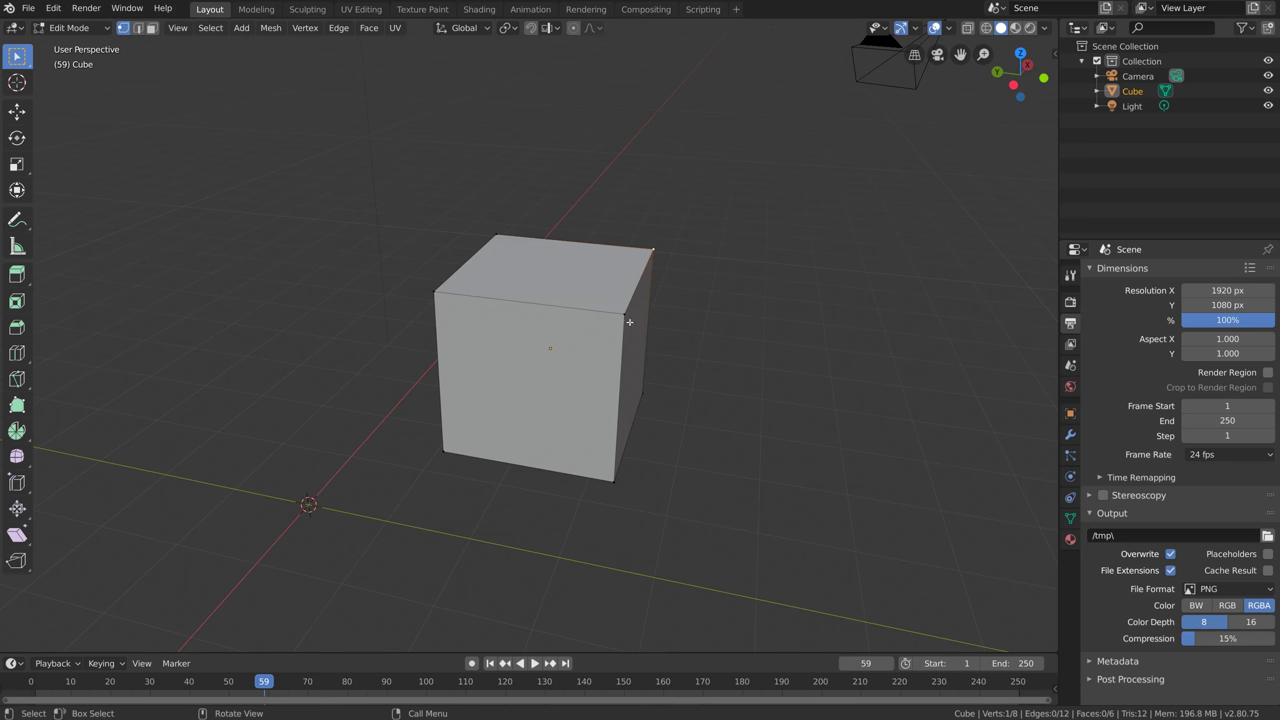
middle_click_drag(629, 321, 606, 251)
key("shift+v")
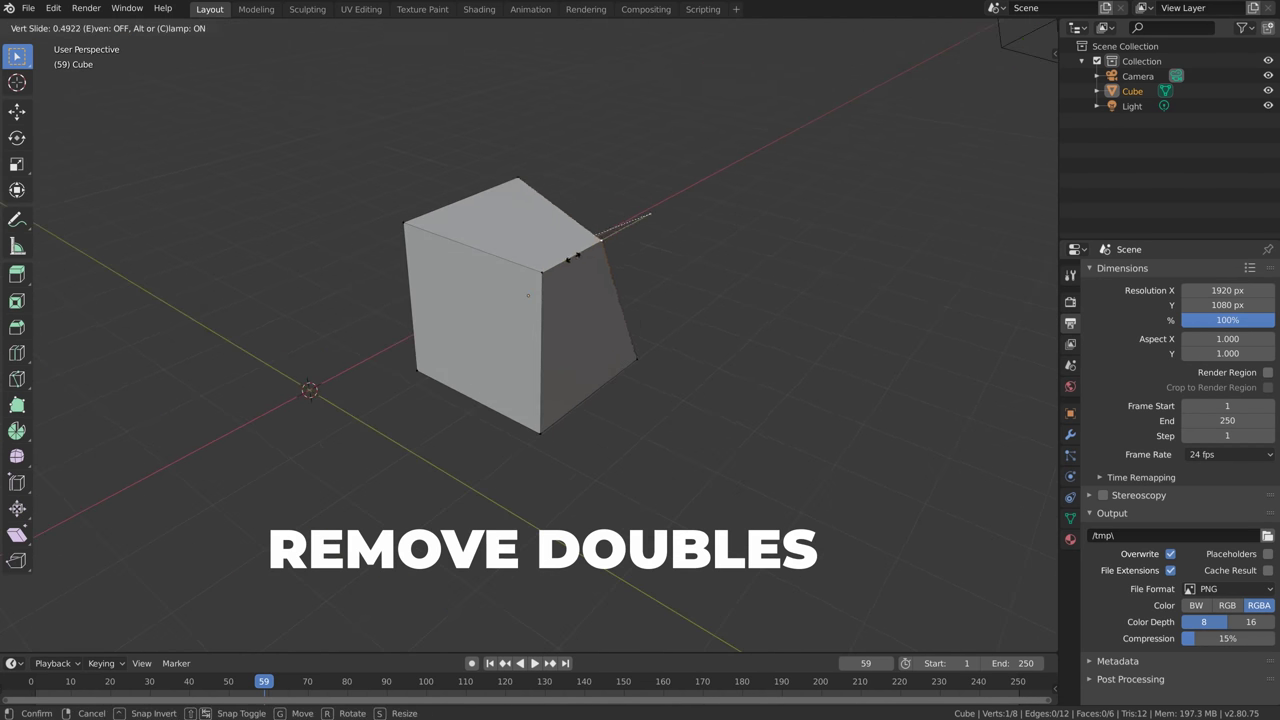
left_click(523, 286)
middle_click_drag(534, 286, 553, 267)
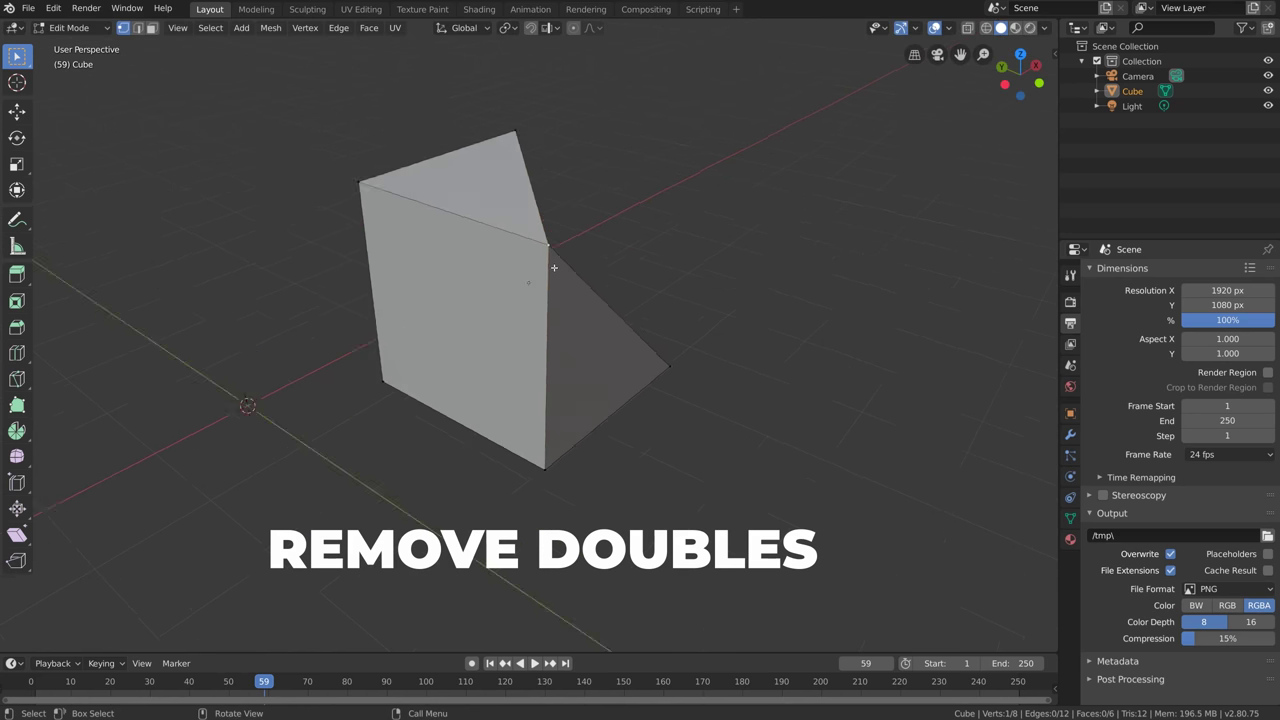
scroll(553, 267, "up", 2)
key("g")
left_click(560, 203)
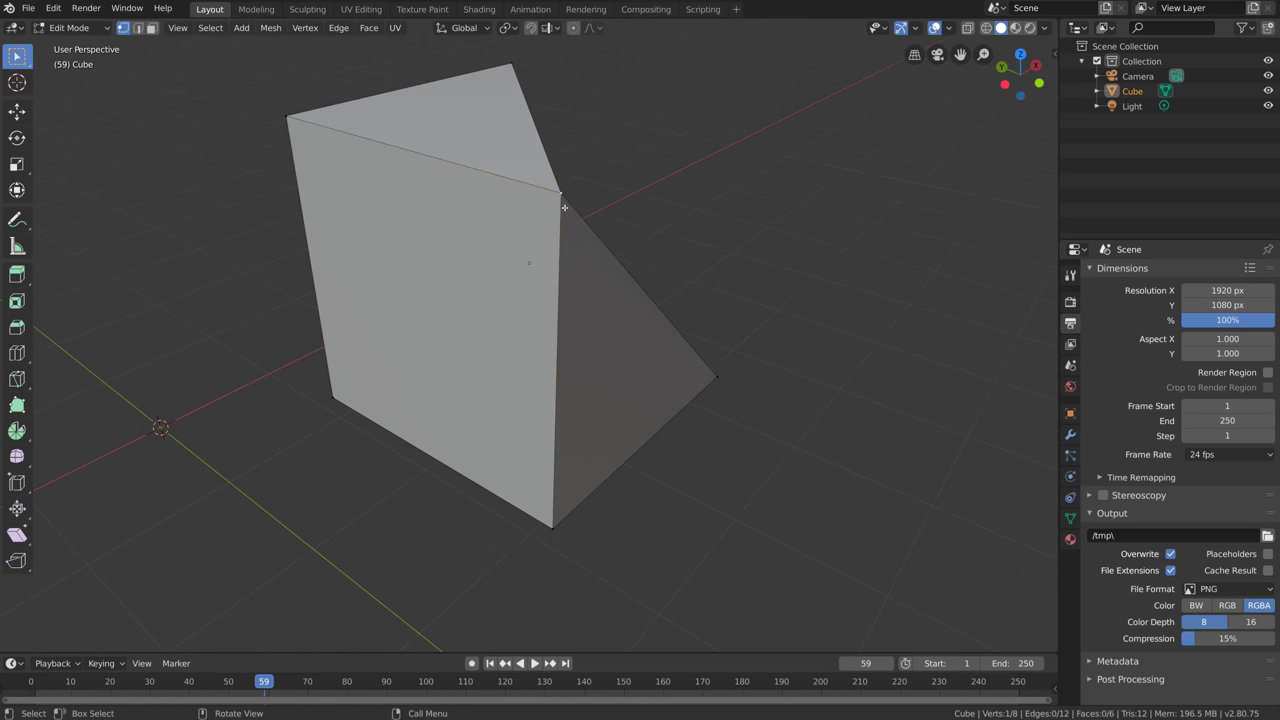
Show the cube in wireframe, box-select the two overlapping corner vertices, and view the Merge Vertices entry in the vertex context menu
key("alt+z")
mouse_move(694, 243)
middle_mouse_down()
mouse_move(611, 291)
mouse_move(720, 303)
mouse_move(769, 286)
mouse_move(817, 314)
middle_mouse_up()
left_click_drag(823, 320, 678, 183)
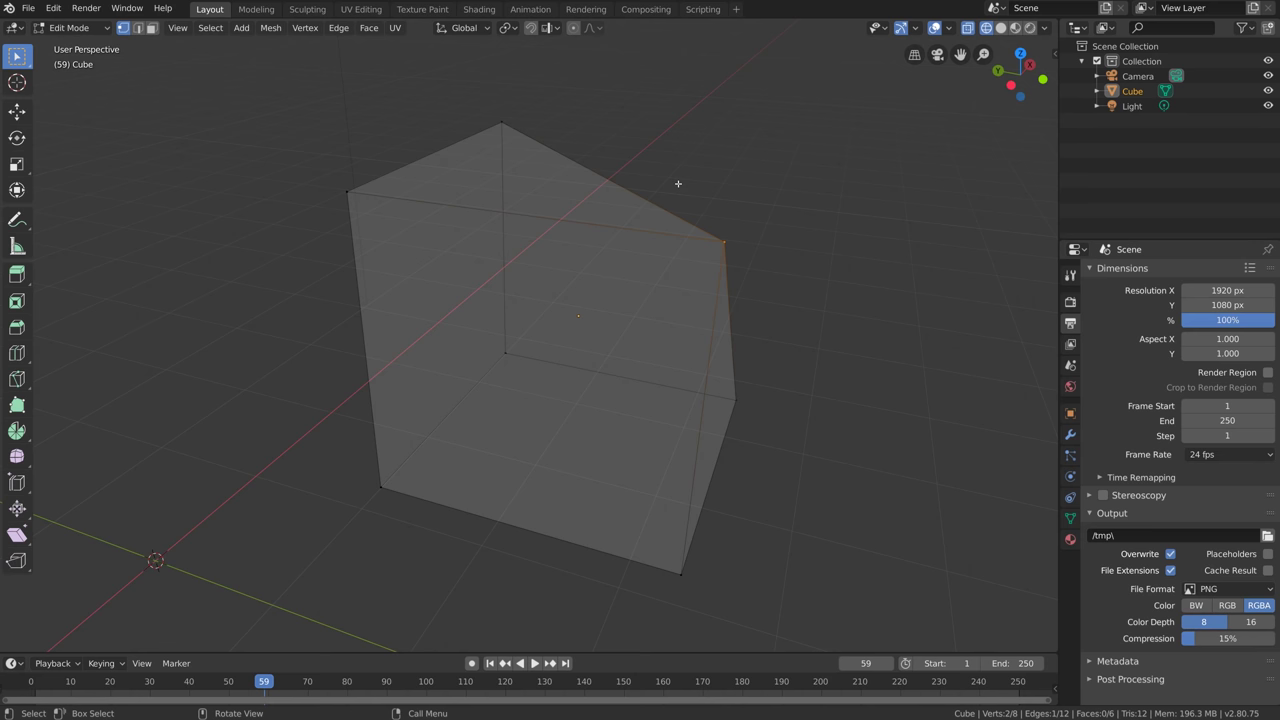
right_click(725, 242)
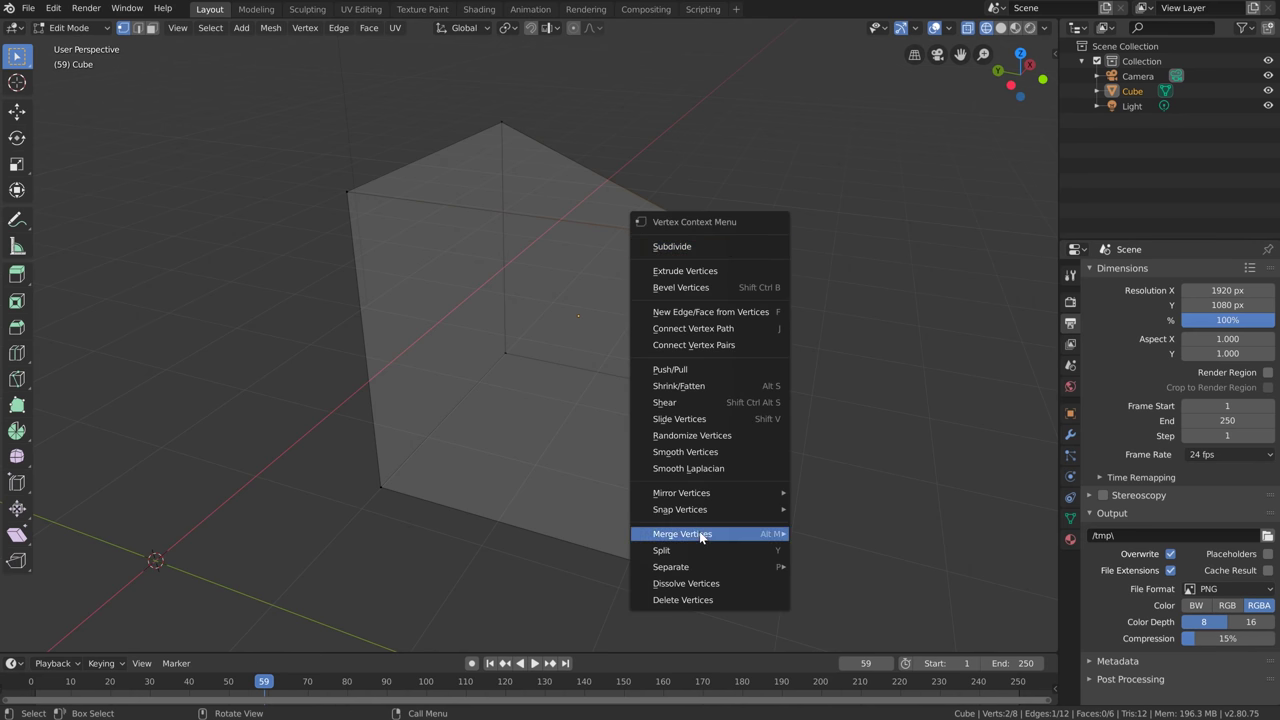
mouse_move(700, 534)
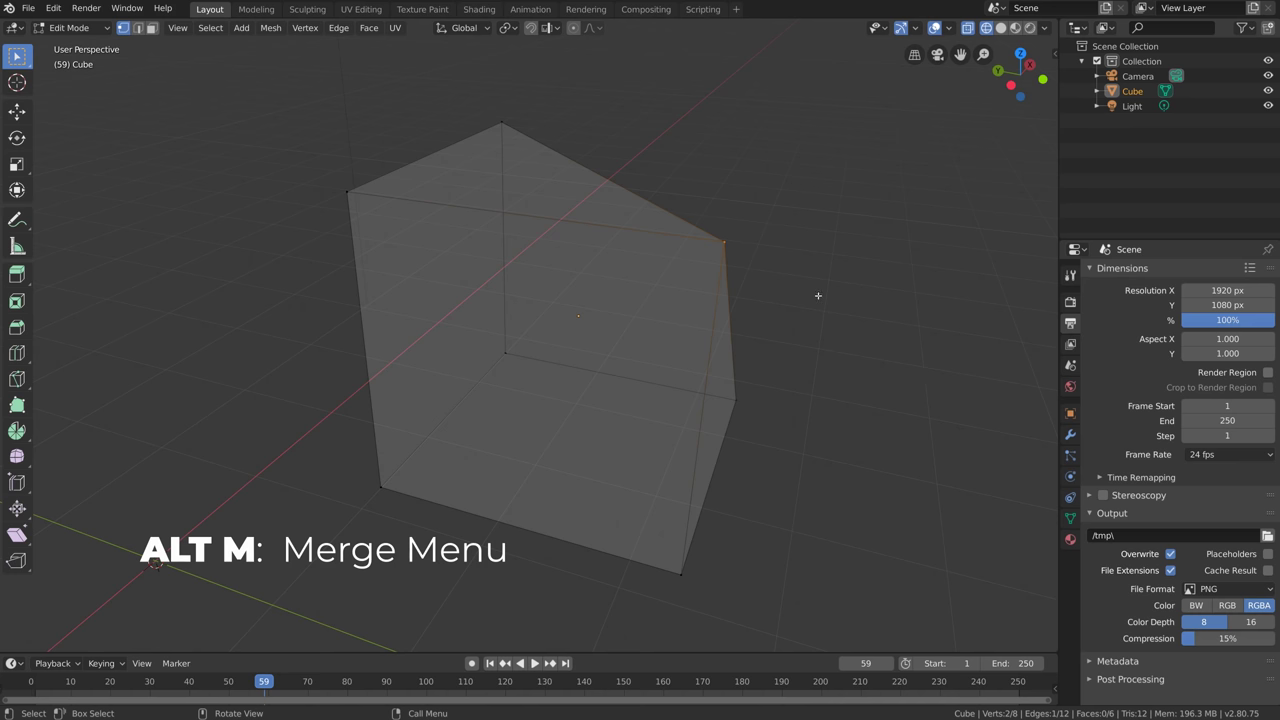
Merge the two overlapping corner vertices by distance, and return the viewport to solid shading with the merged vertex selected
middle_click_drag(758, 285, 743, 314)
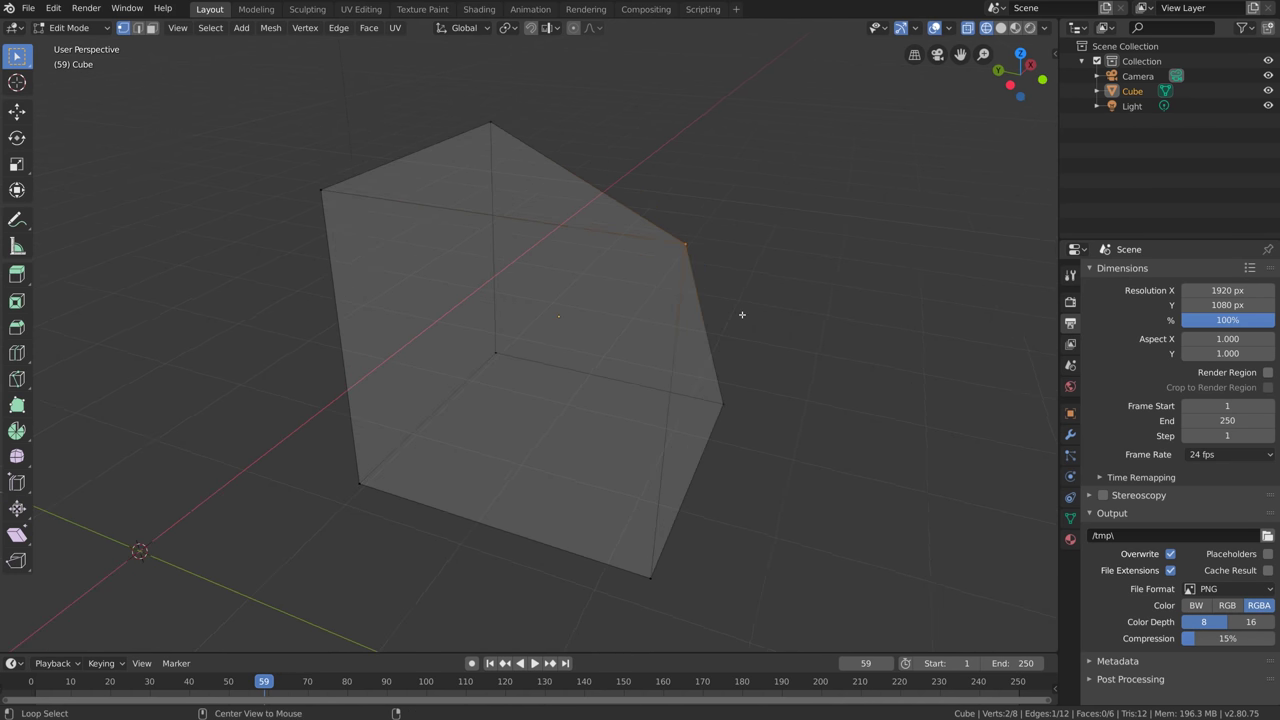
key("alt+m")
left_click(724, 371)
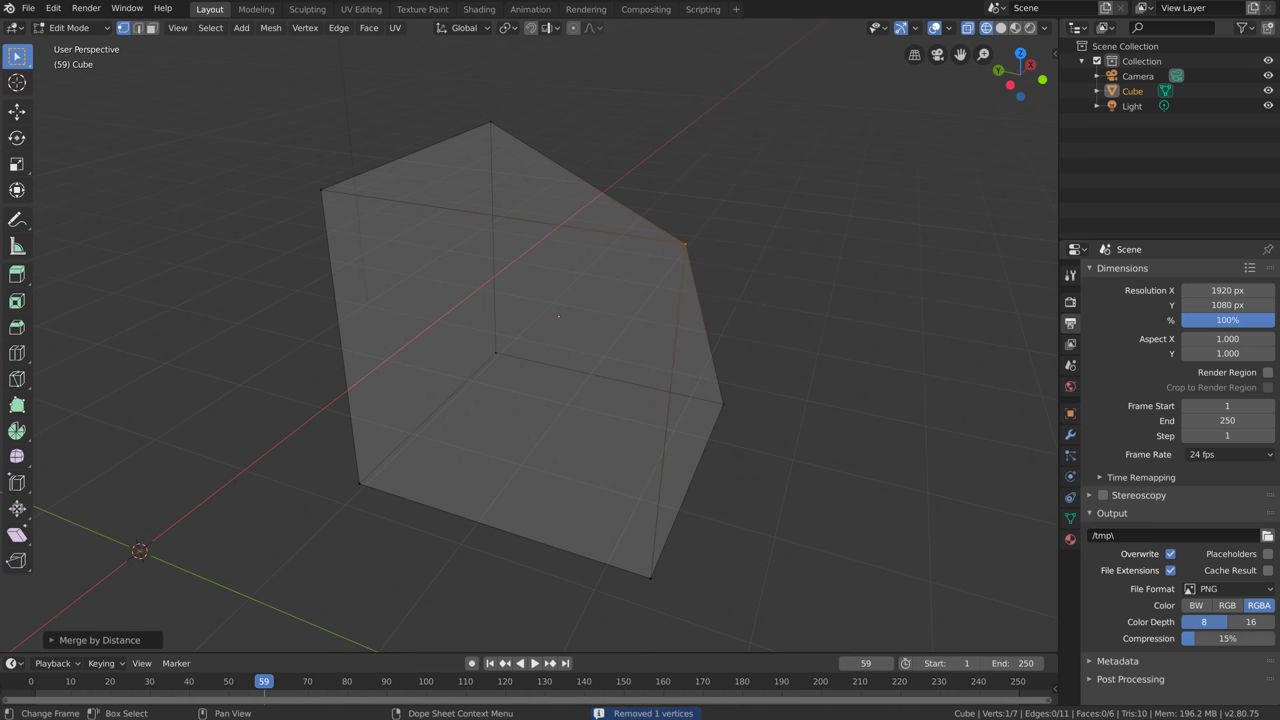
left_click(686, 245)
key("shift+z")
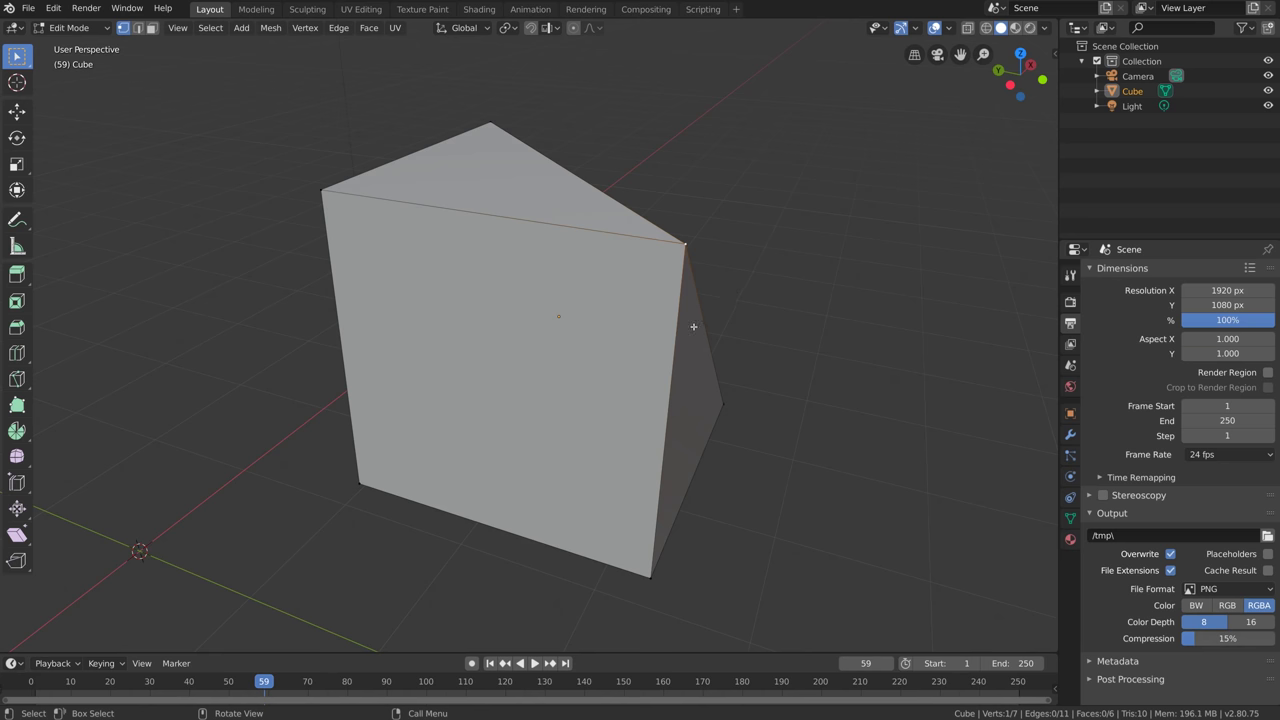
Select the large front face in face select mode, and open the Face menu and cancel it
key("3")
left_click(540, 367)
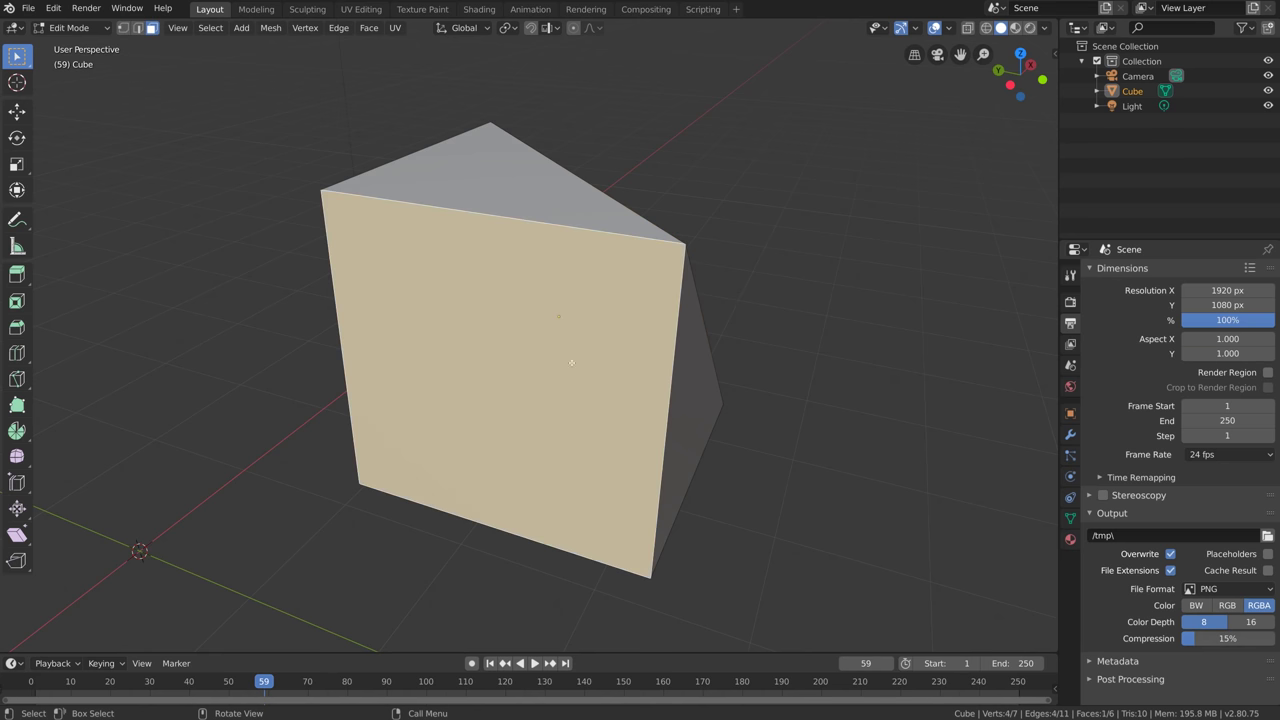
key("ctrl")
key("ctrl+f")
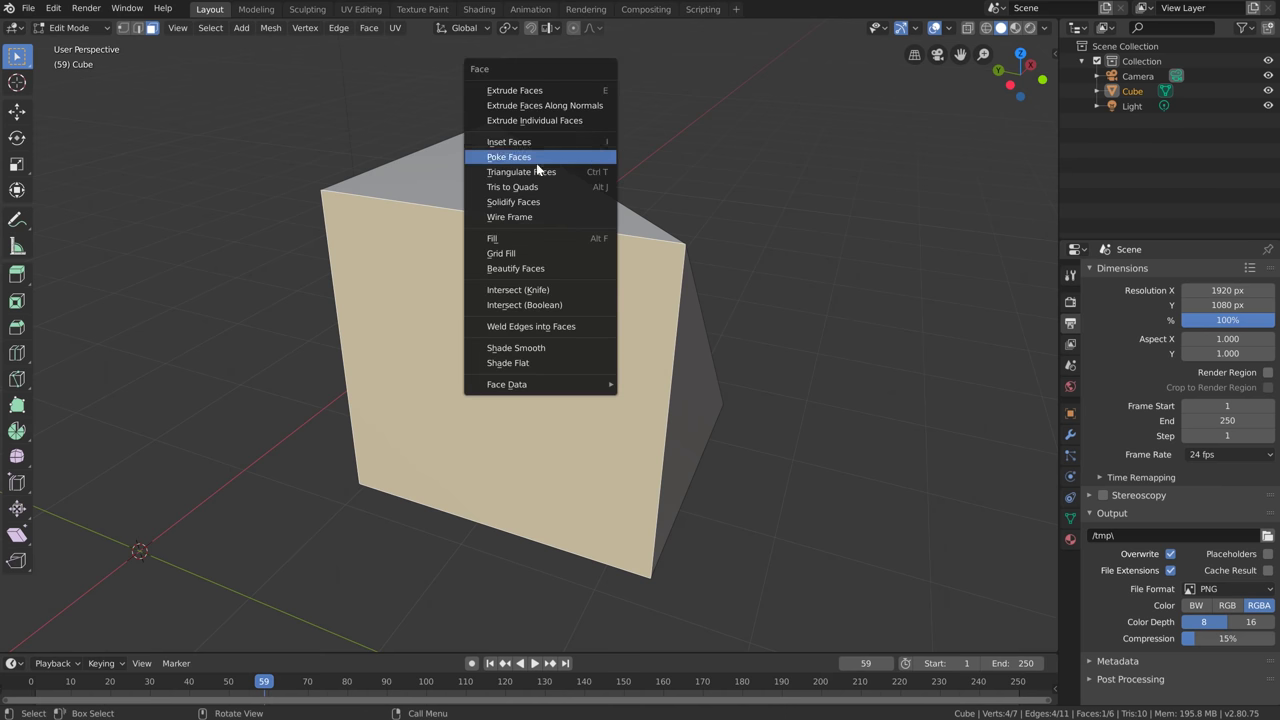
key("Escape")
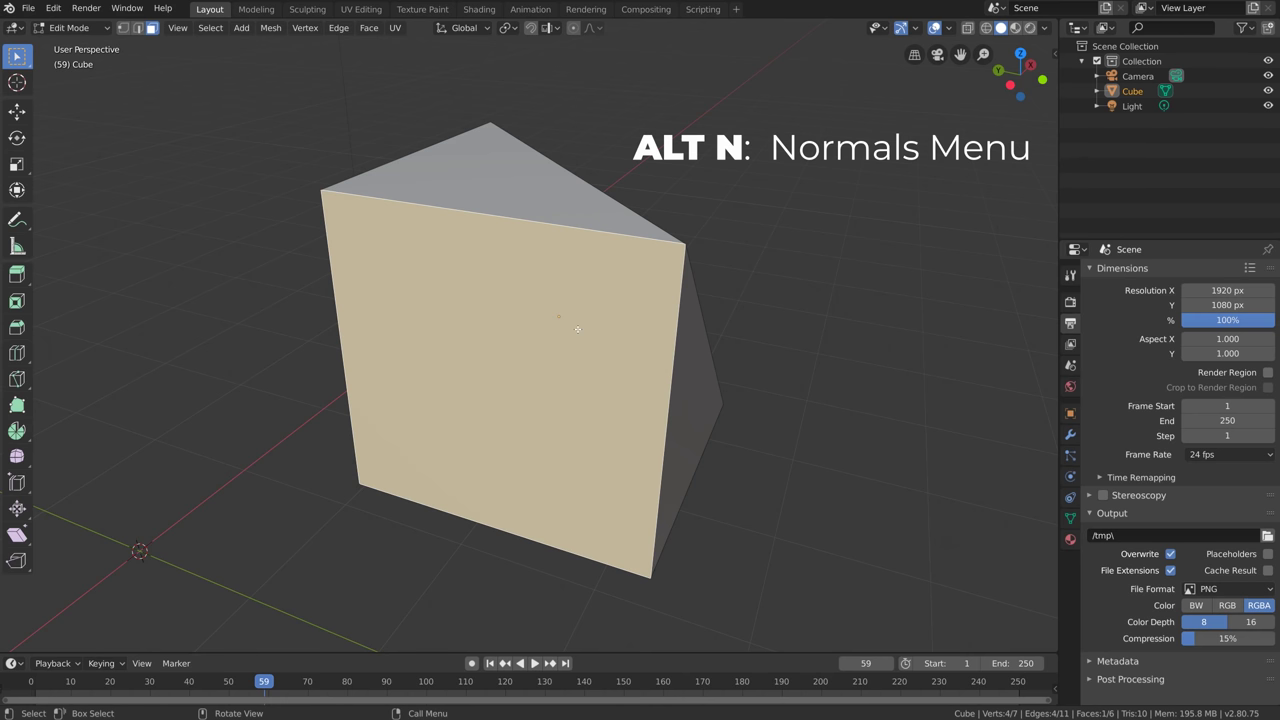
Flip the normals of the selected front face, and enable Backface Culling in the viewport with nothing selected
key("alt+n")
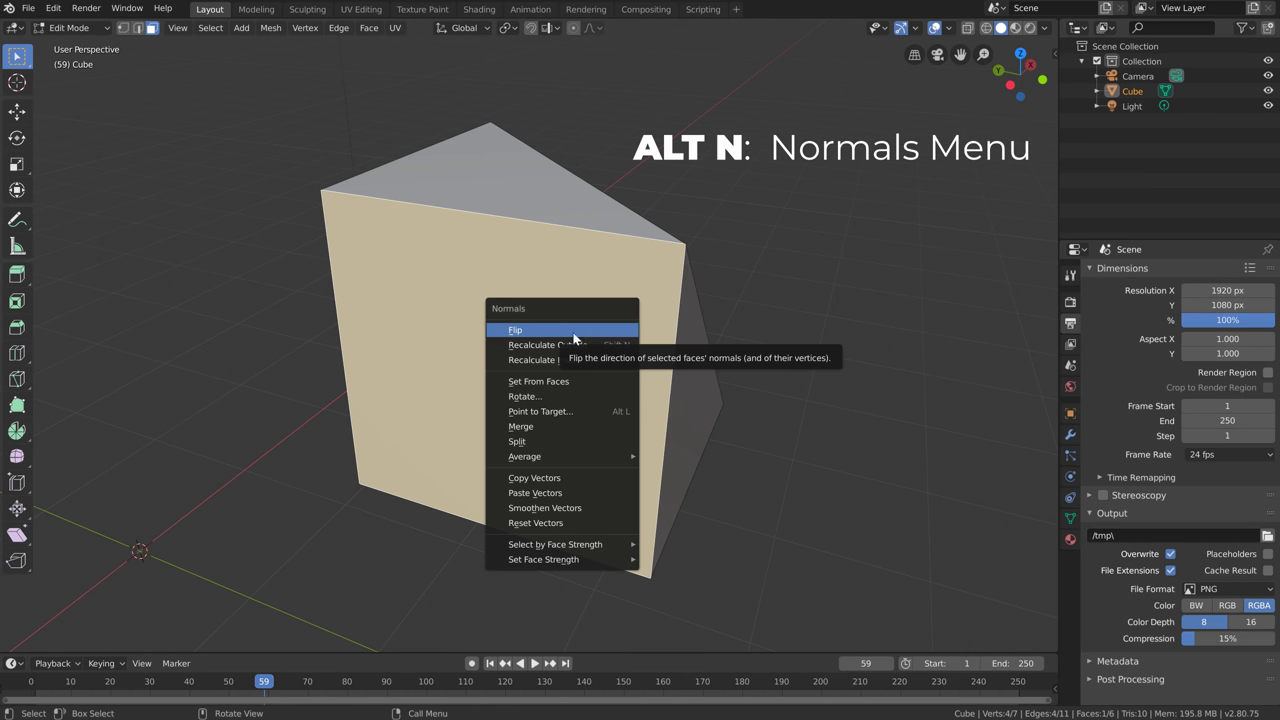
left_click(596, 331)
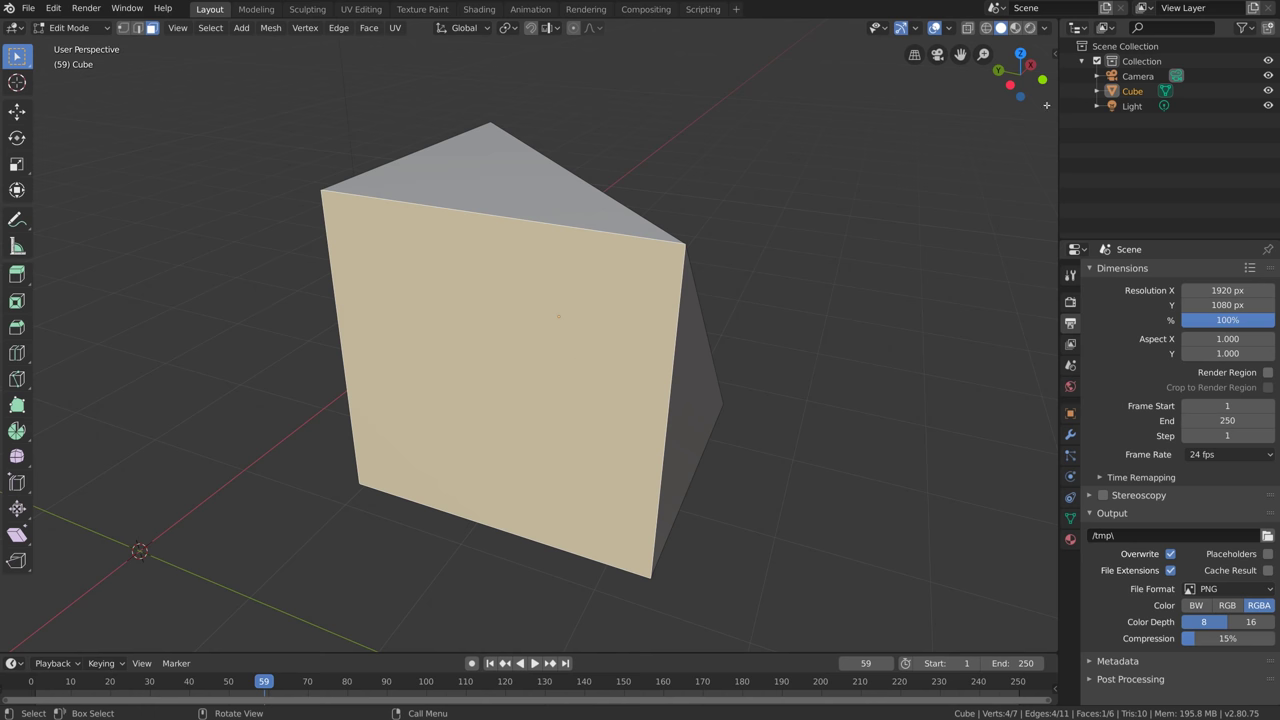
left_click(1046, 28)
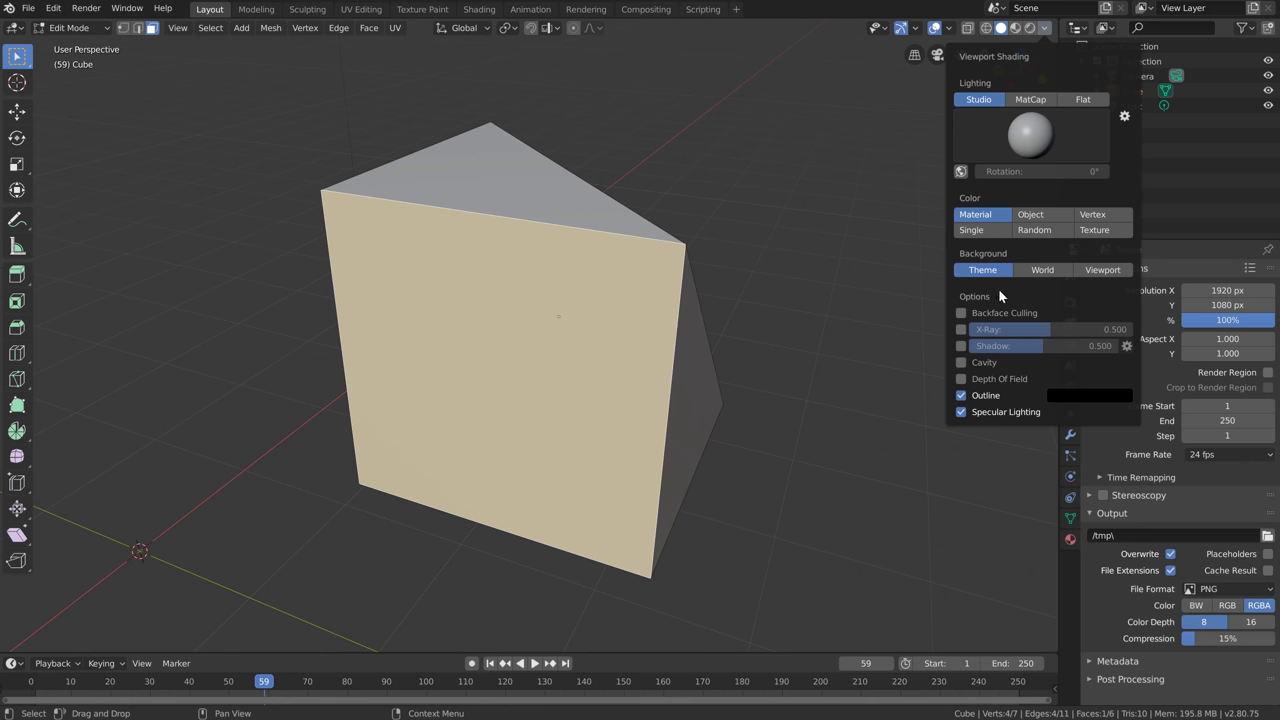
left_click(961, 328)
key("alt+a")
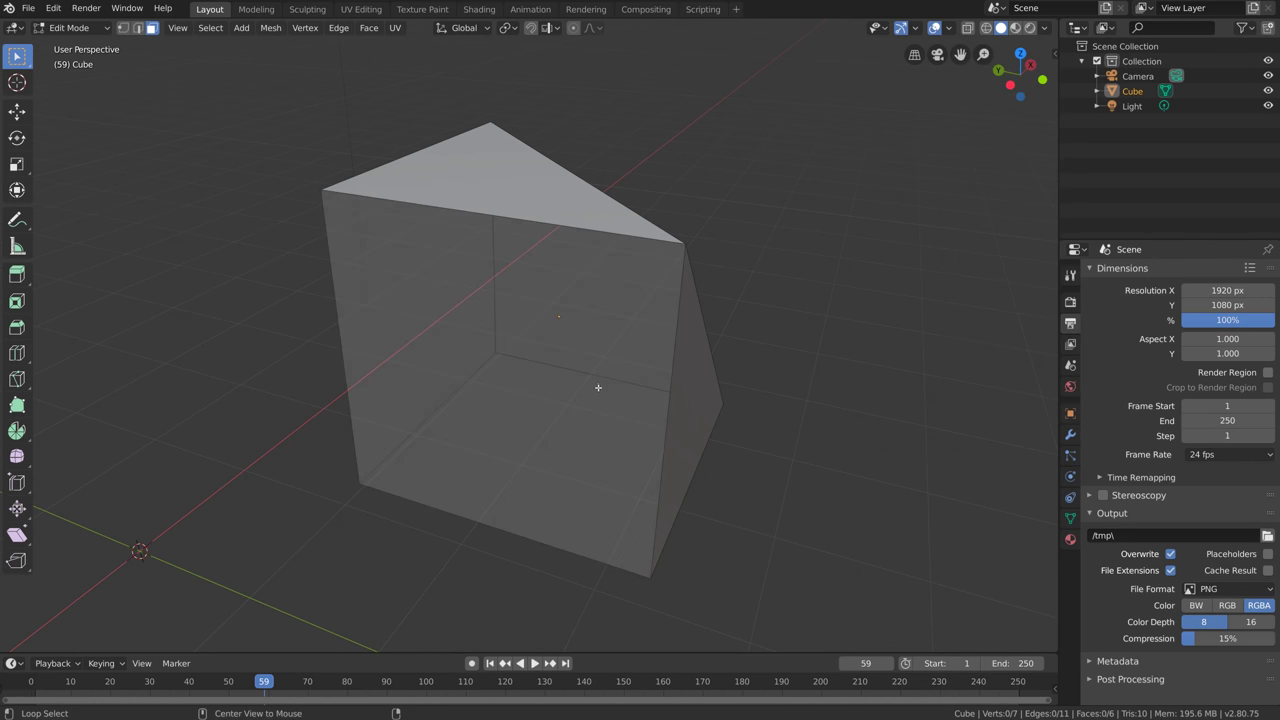
middle_click_drag(594, 380, 554, 386)
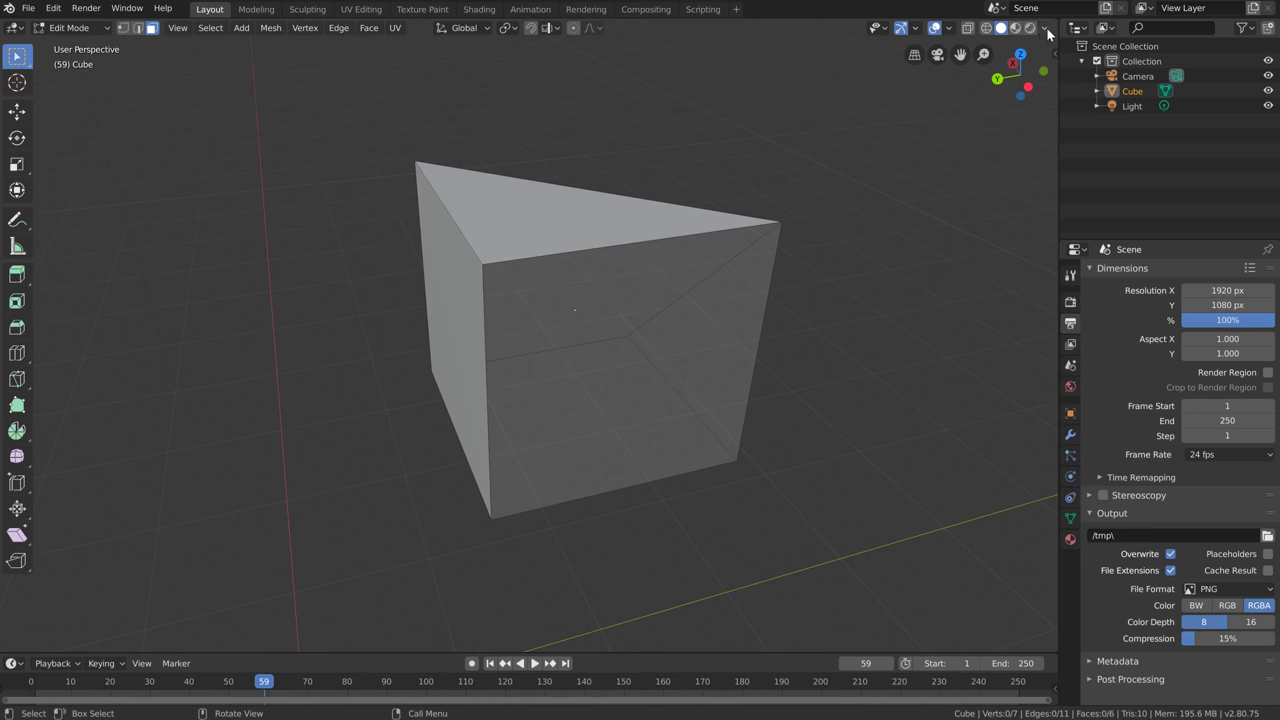
Turn the Face Orientation overlay on and Backface Culling off, and set both back
left_click(951, 29)
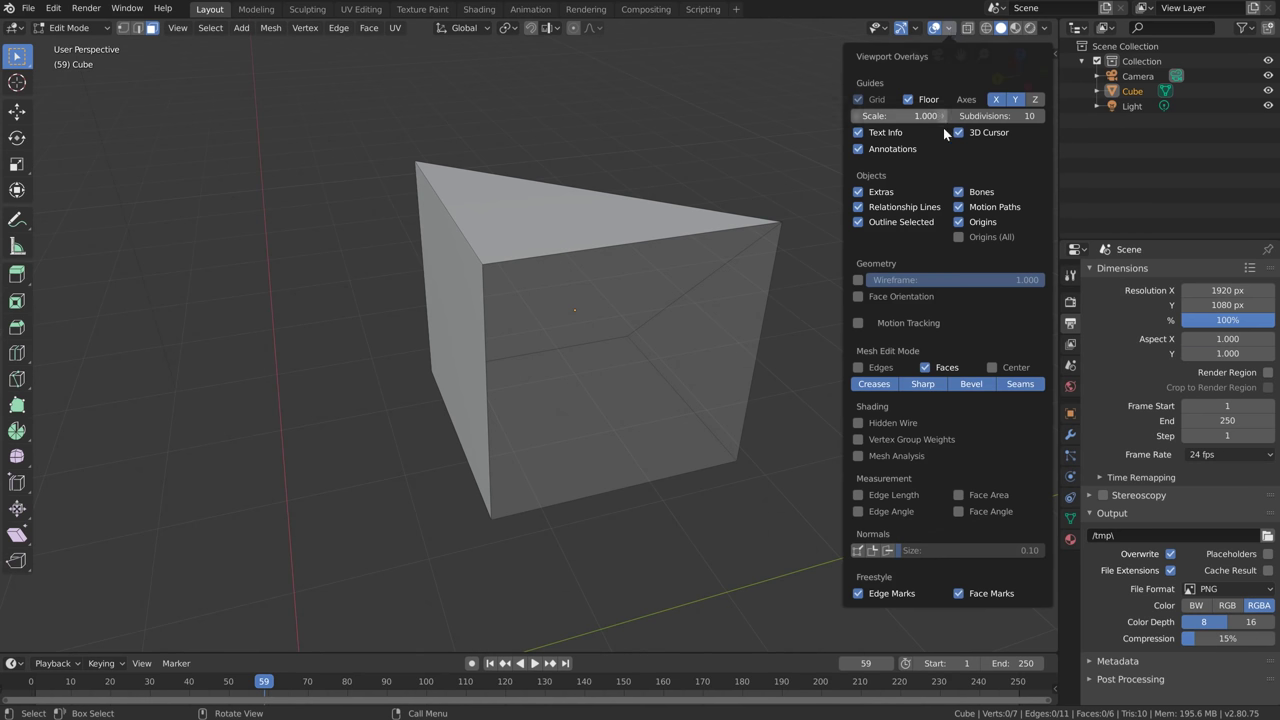
left_click(858, 297)
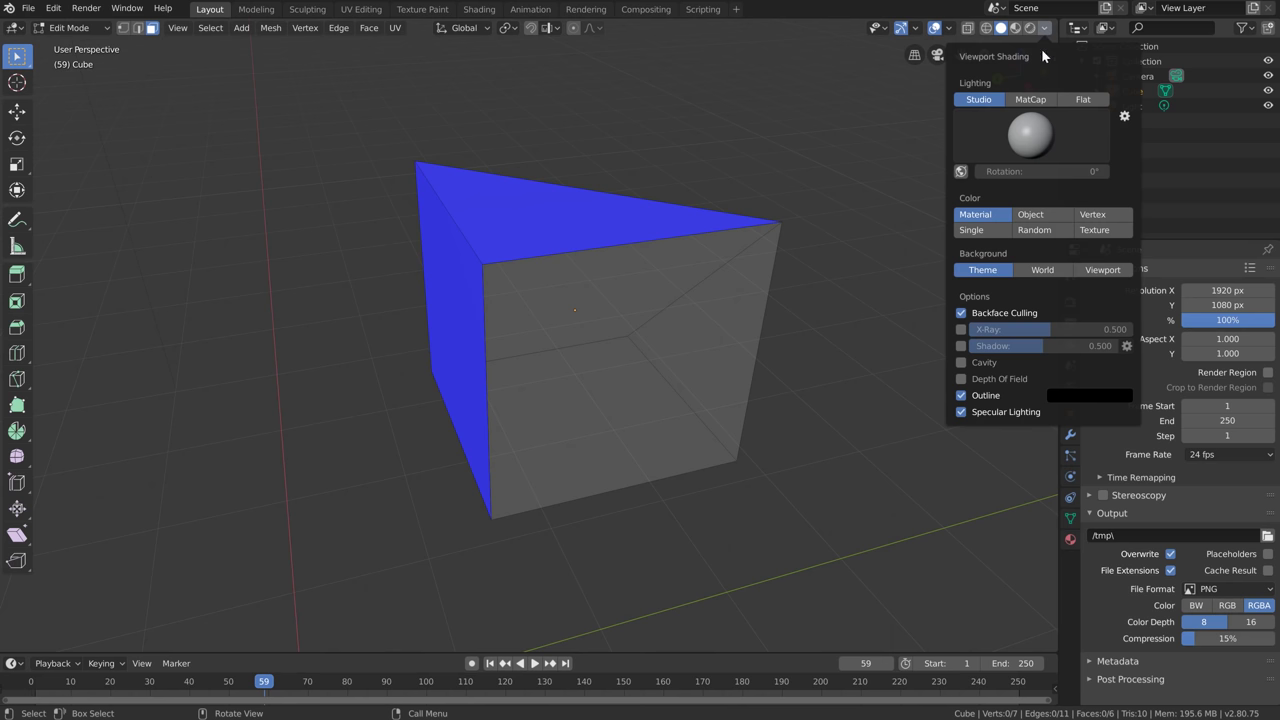
left_click(961, 313)
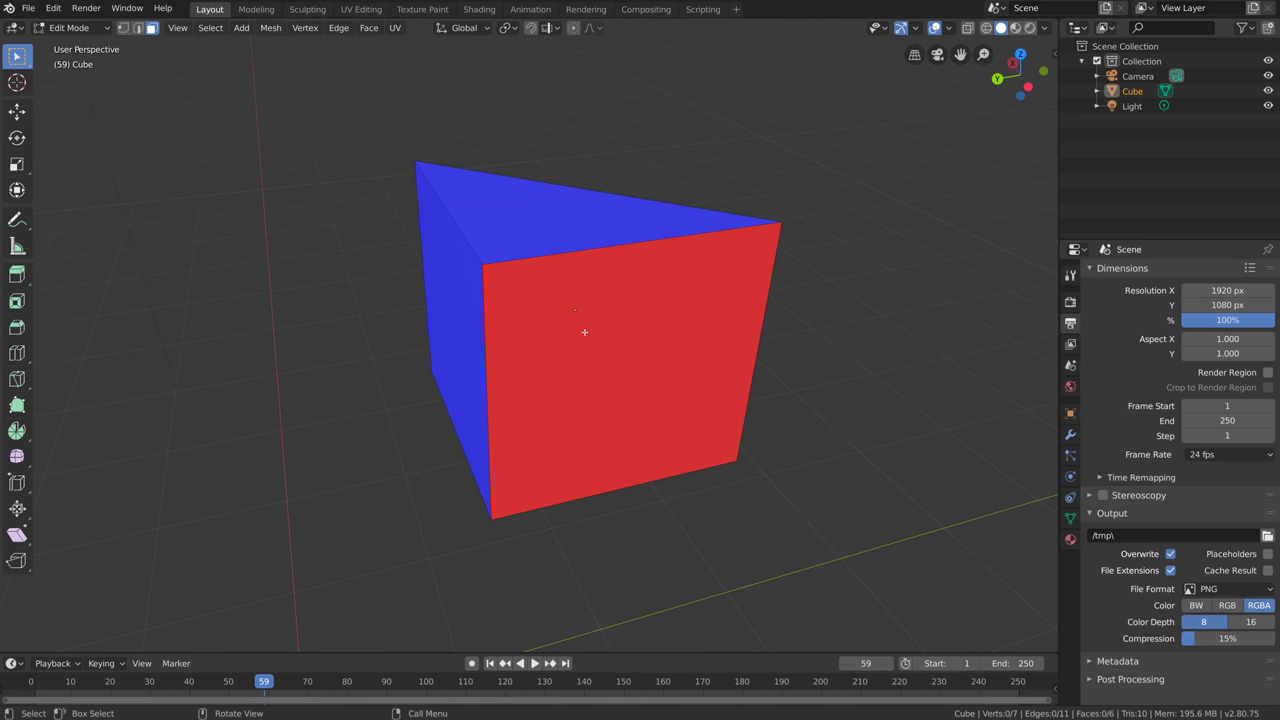
left_click(949, 28)
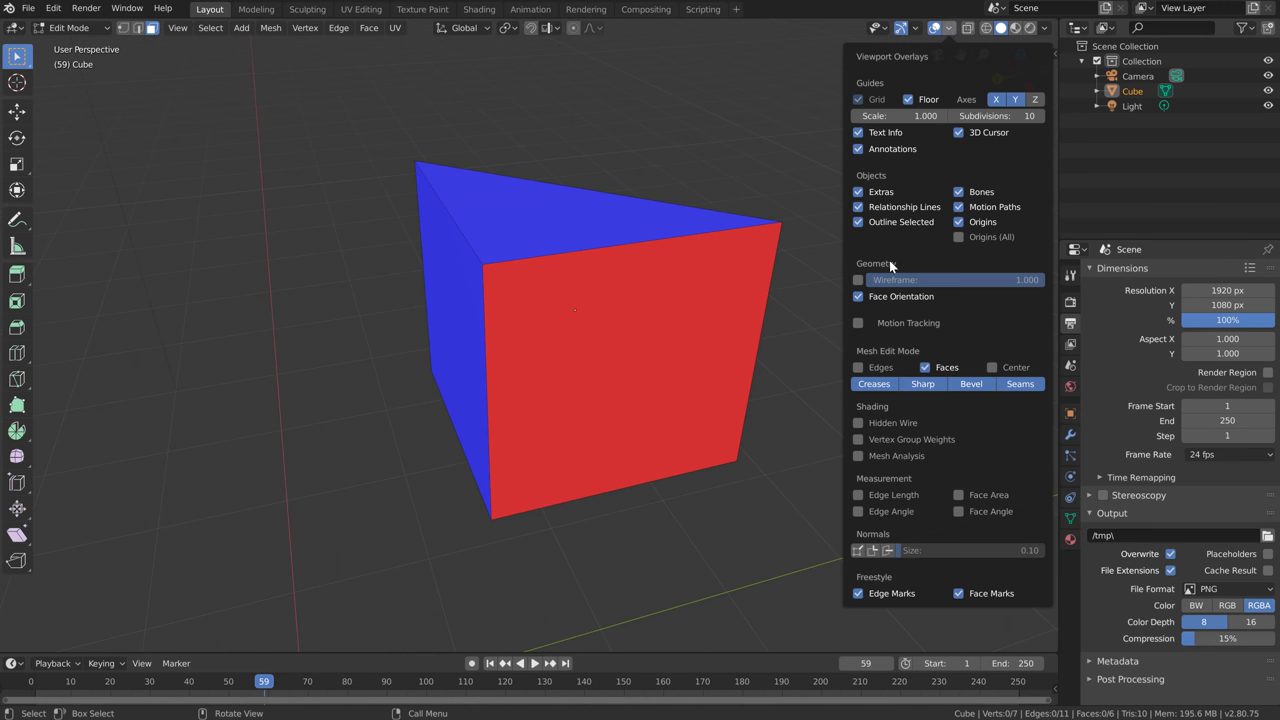
left_click(857, 296)
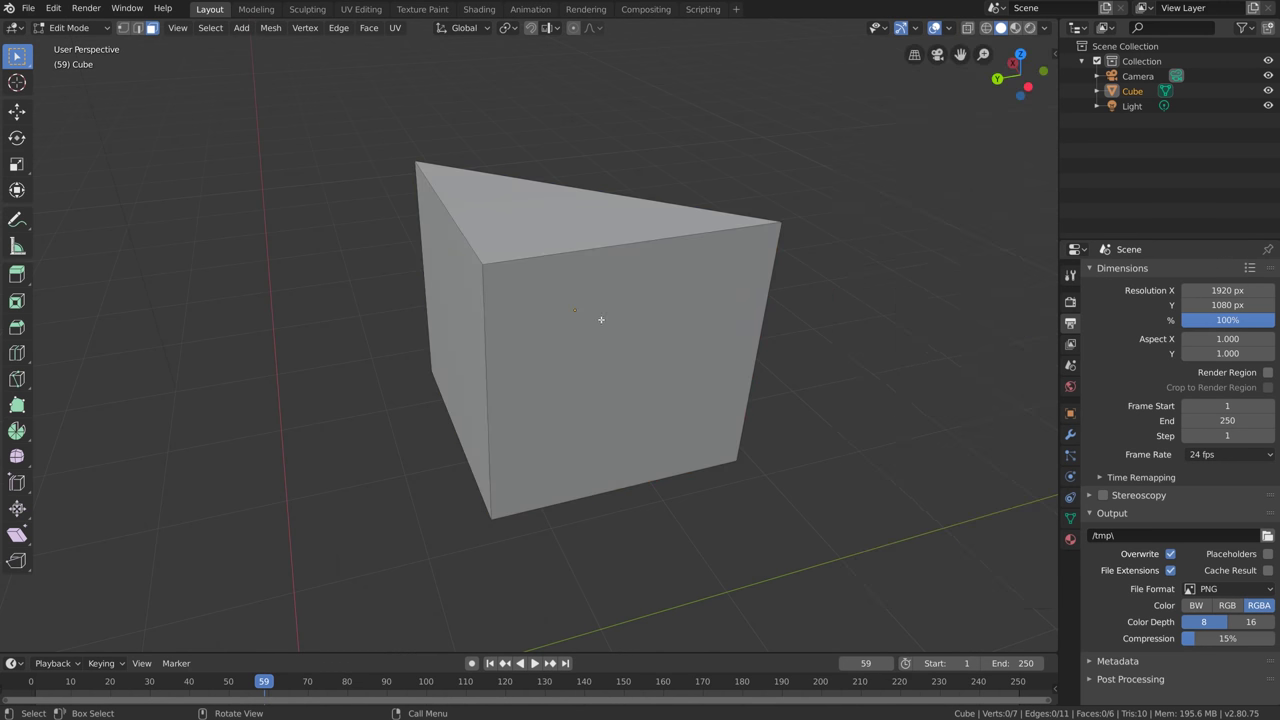
left_click(1044, 28)
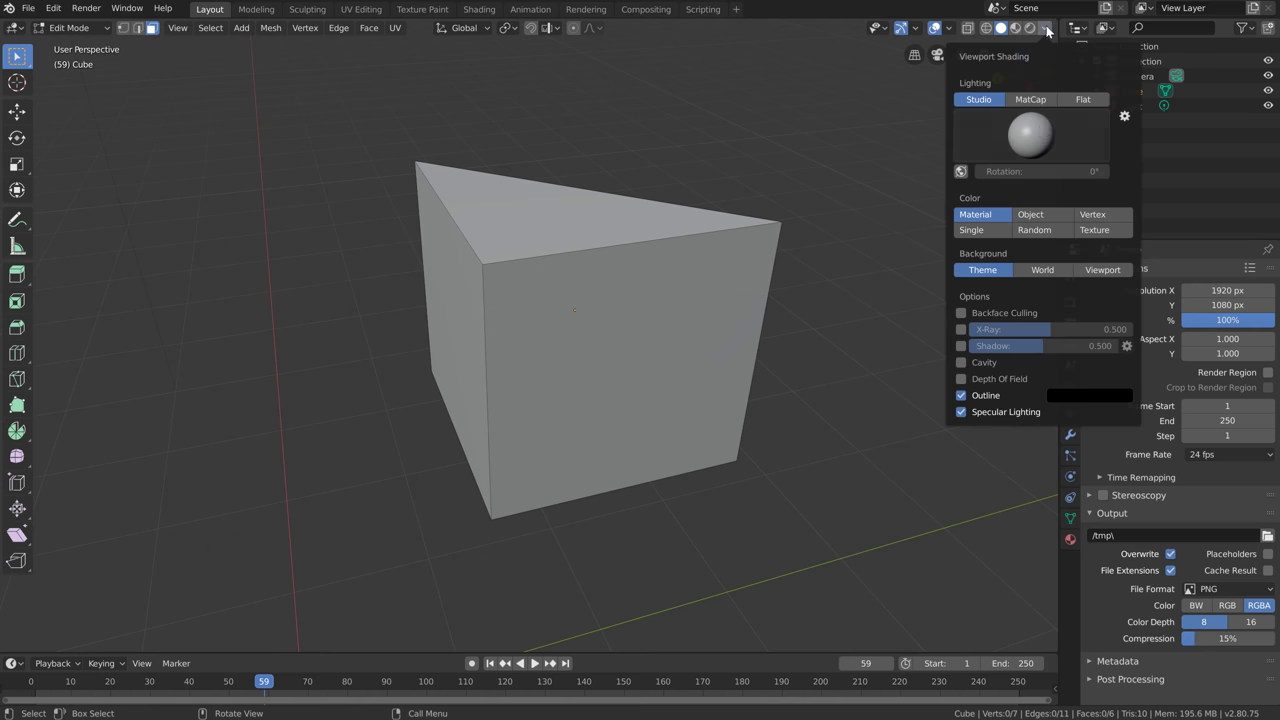
left_click(964, 317)
Select all of the mesh, open the New File menu and cancel it, and recalculate the normals to the outside
key("a")
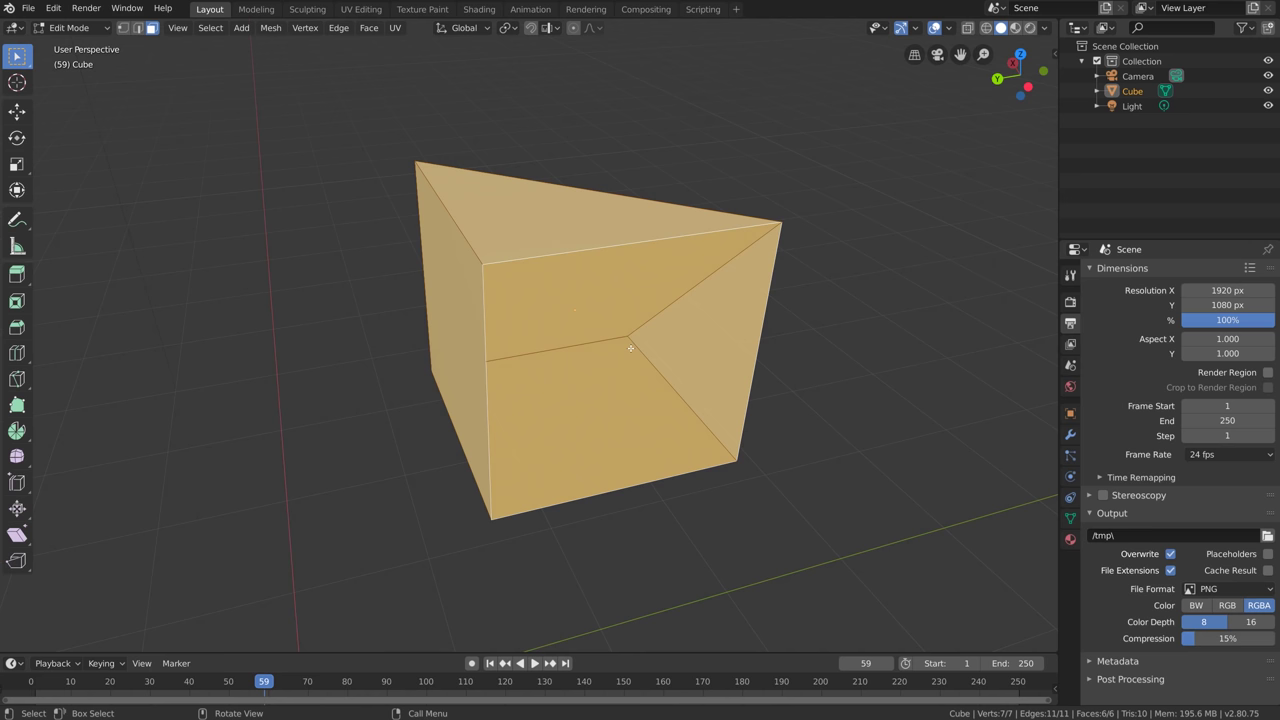
key("ctrl+n")
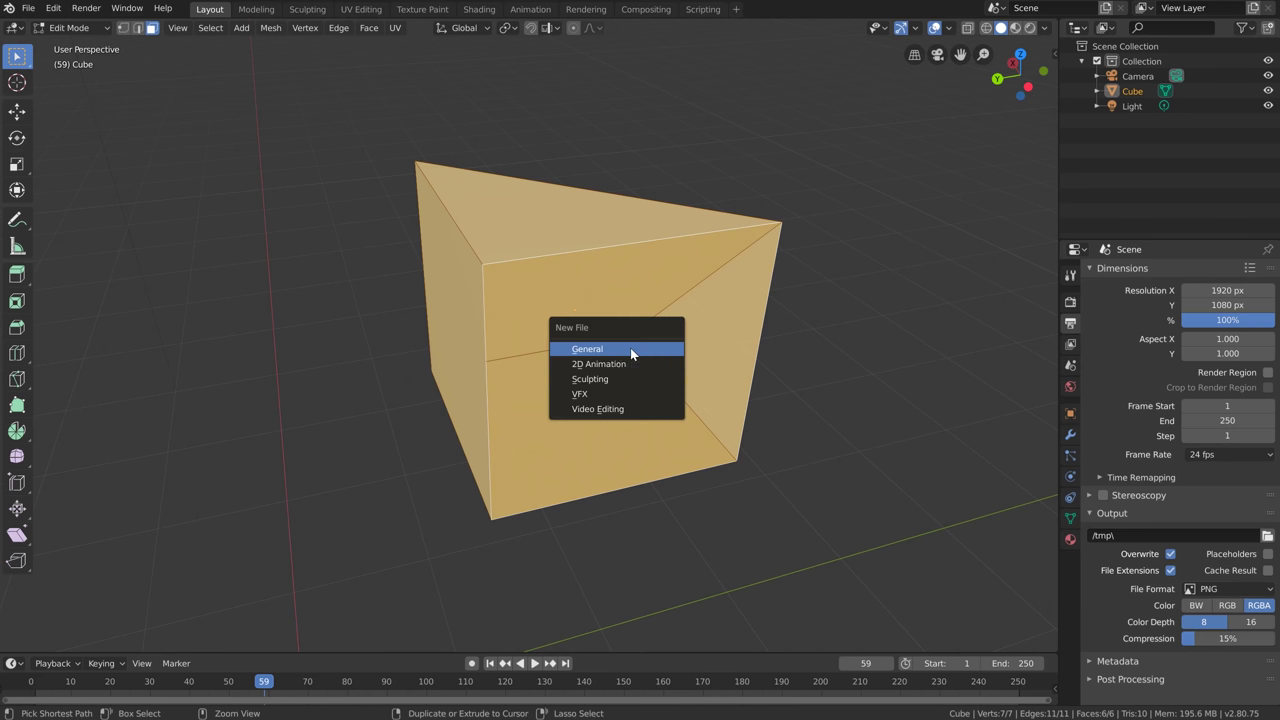
key("Escape")
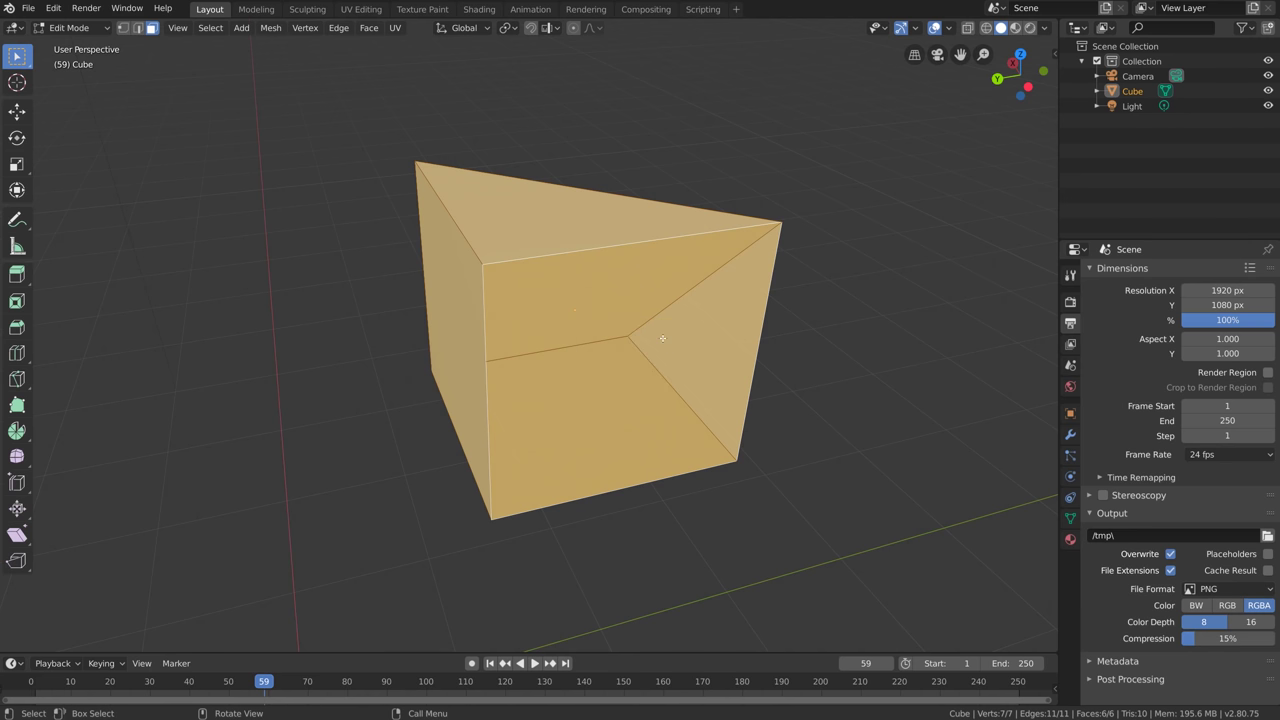
key("shift+n")
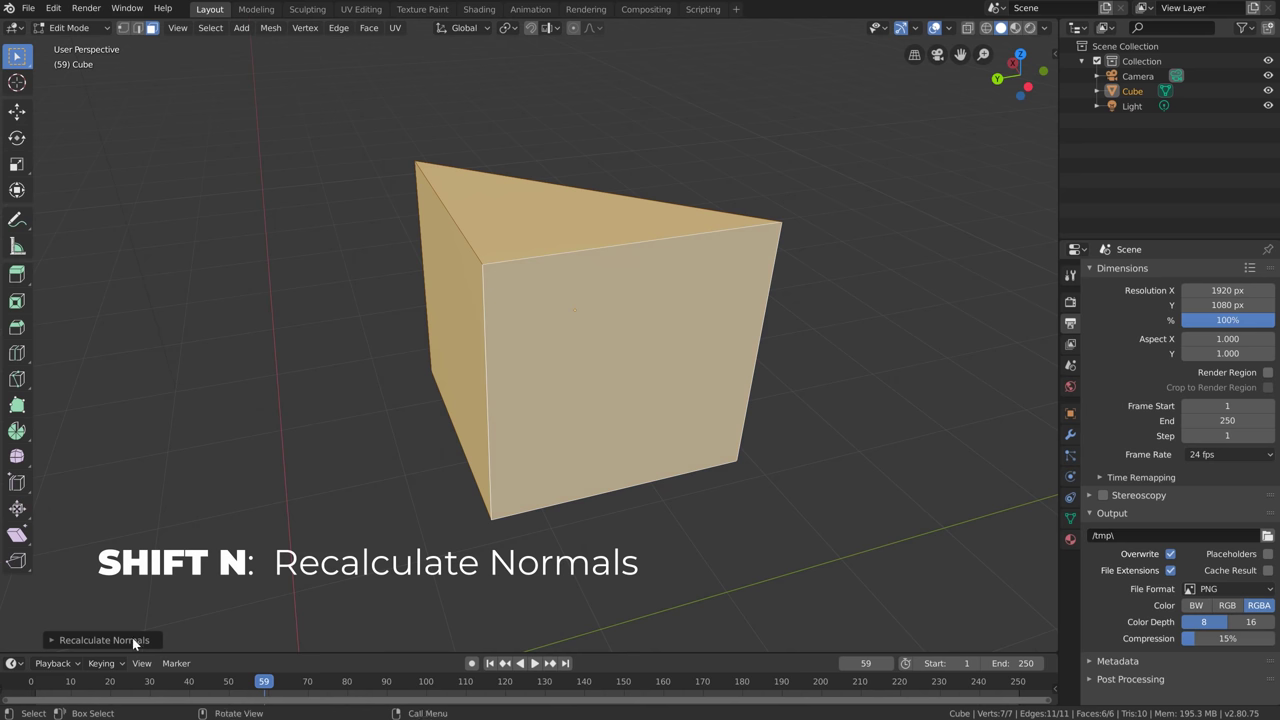
Return to Object Mode, move the current frame to 0, and jump to the end frame 250
key("Tab")
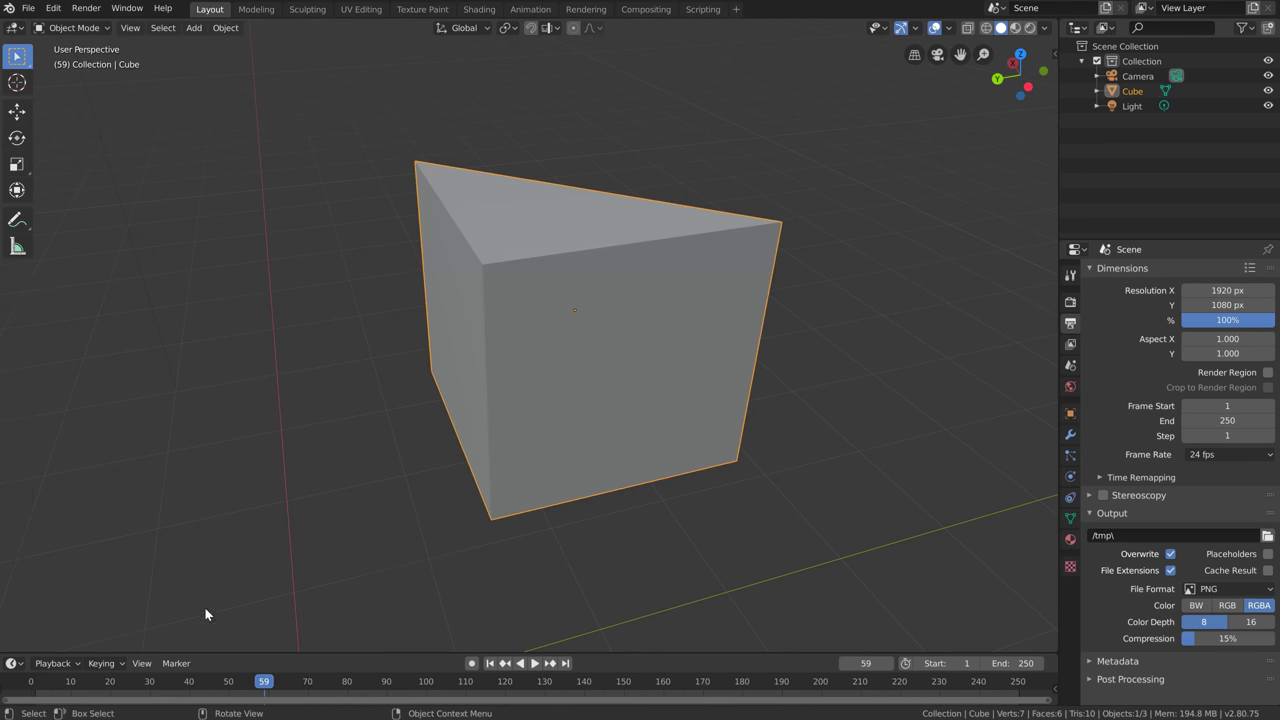
left_click_drag(266, 686, 31, 684)
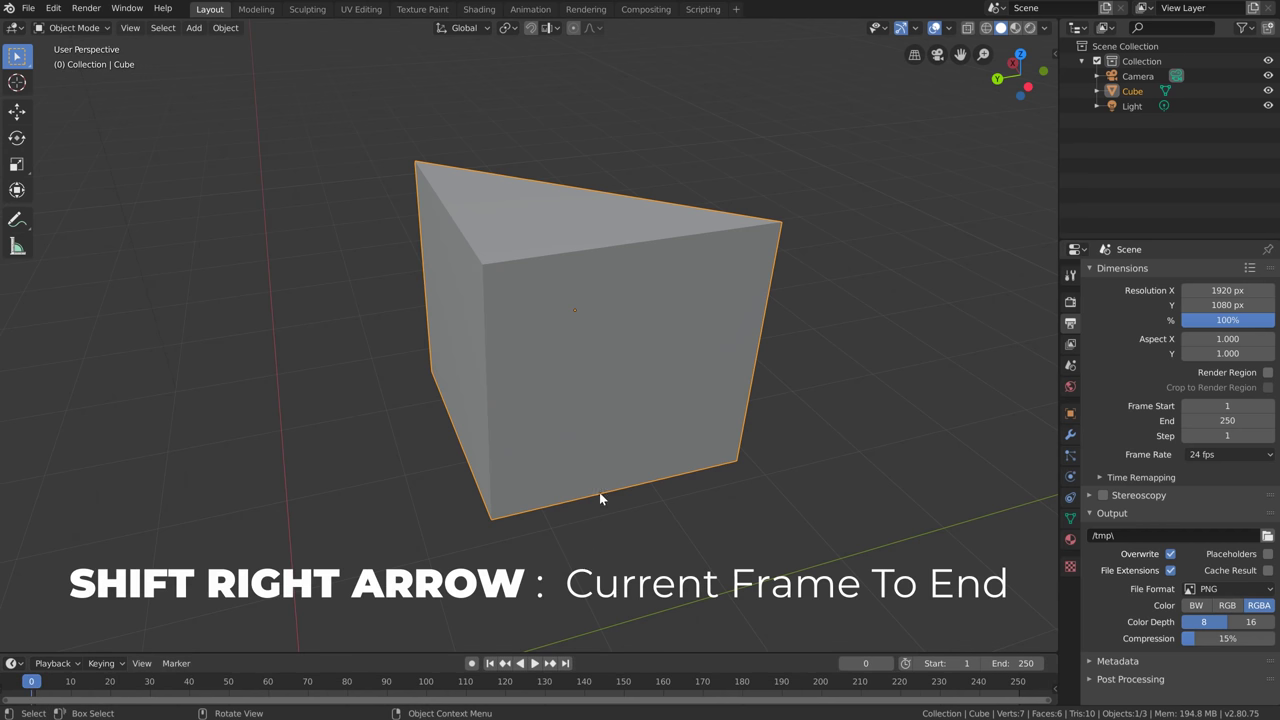
key("shift+Right")
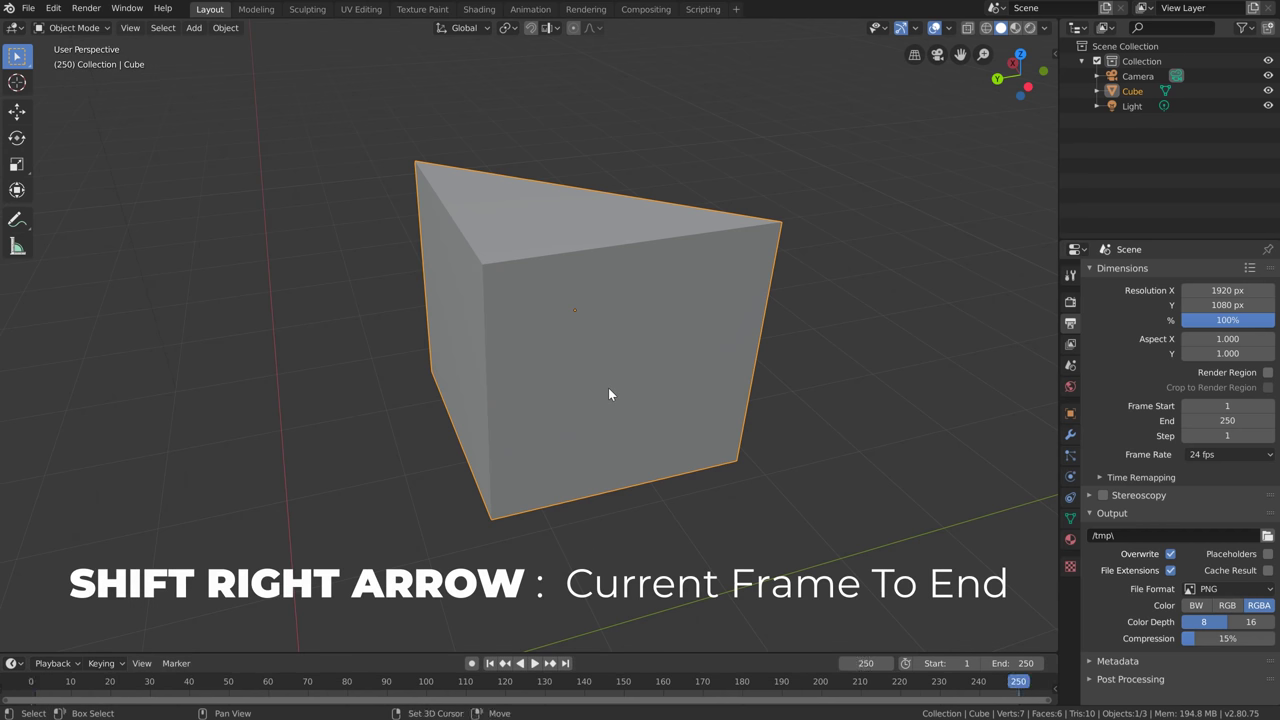
Jump to the start frame and insert a Scaling keyframe for the cube
key("shift+Left")
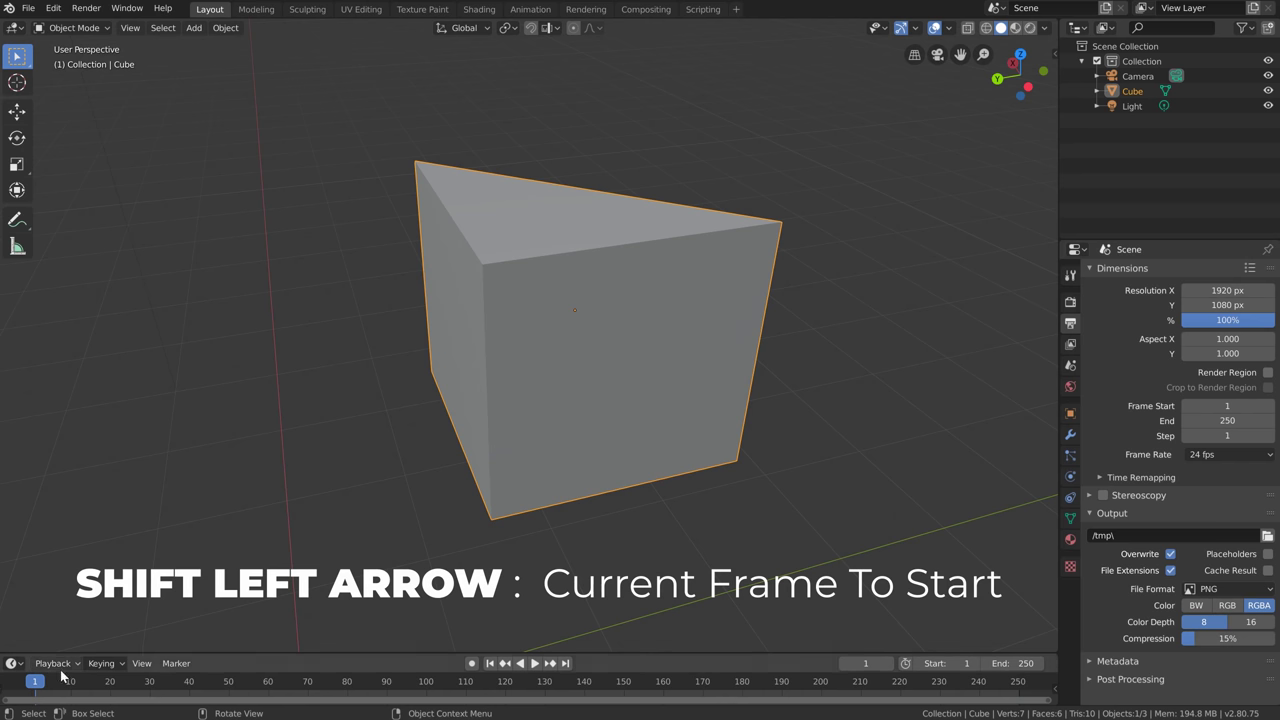
key("i")
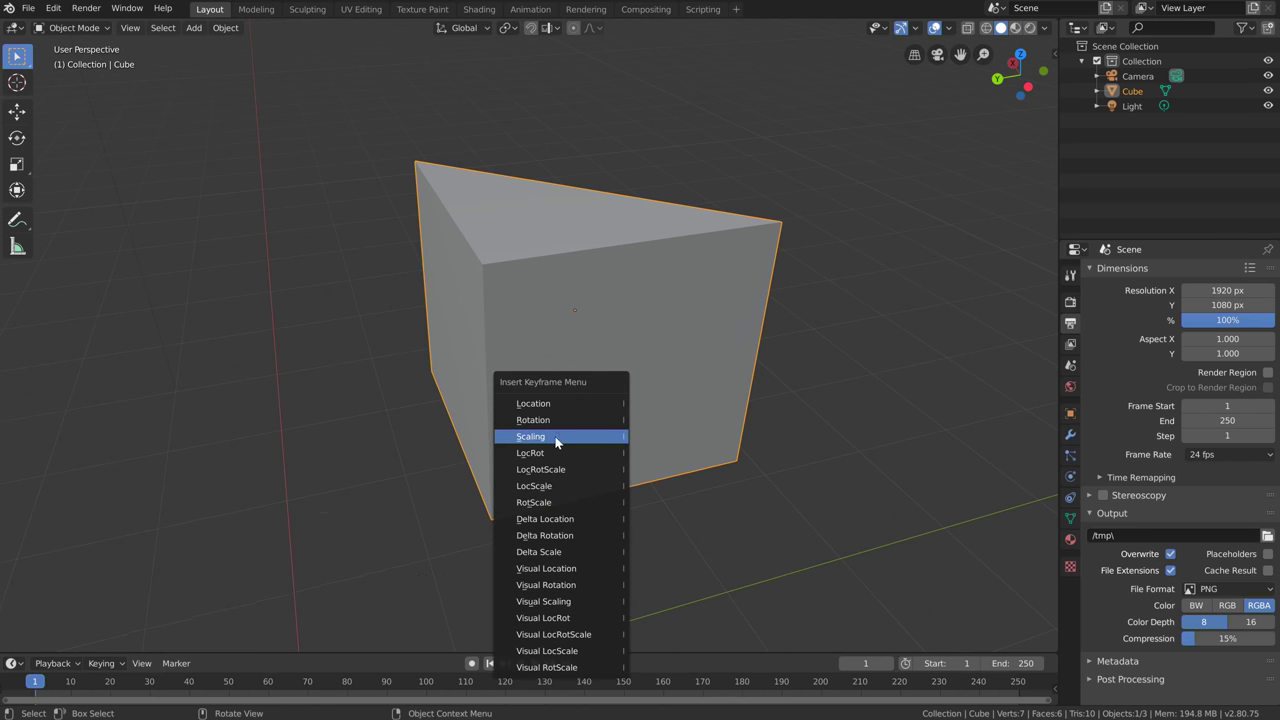
left_click(582, 437)
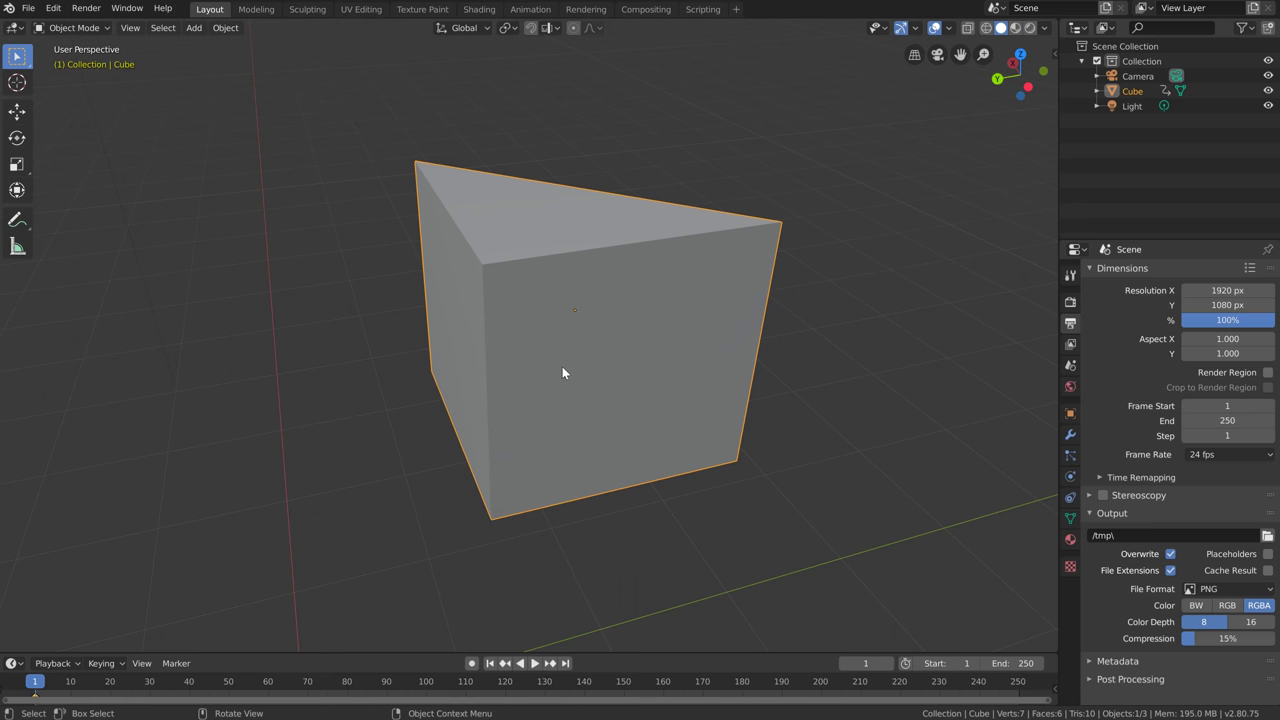
Show the cube's object properties, then enlarge the timeline and move the scaling keyframe to about frame 21
left_click(1069, 415)
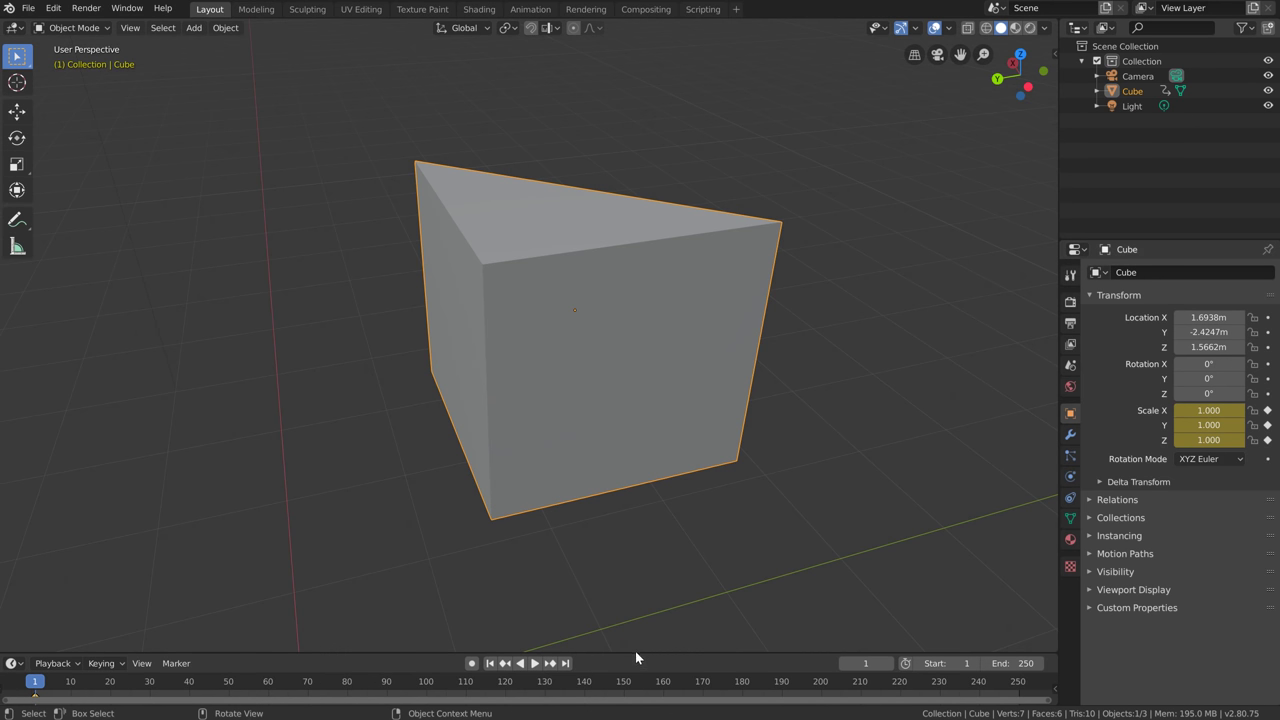
left_click_drag(634, 651, 645, 572)
left_click_drag(35, 615, 115, 617)
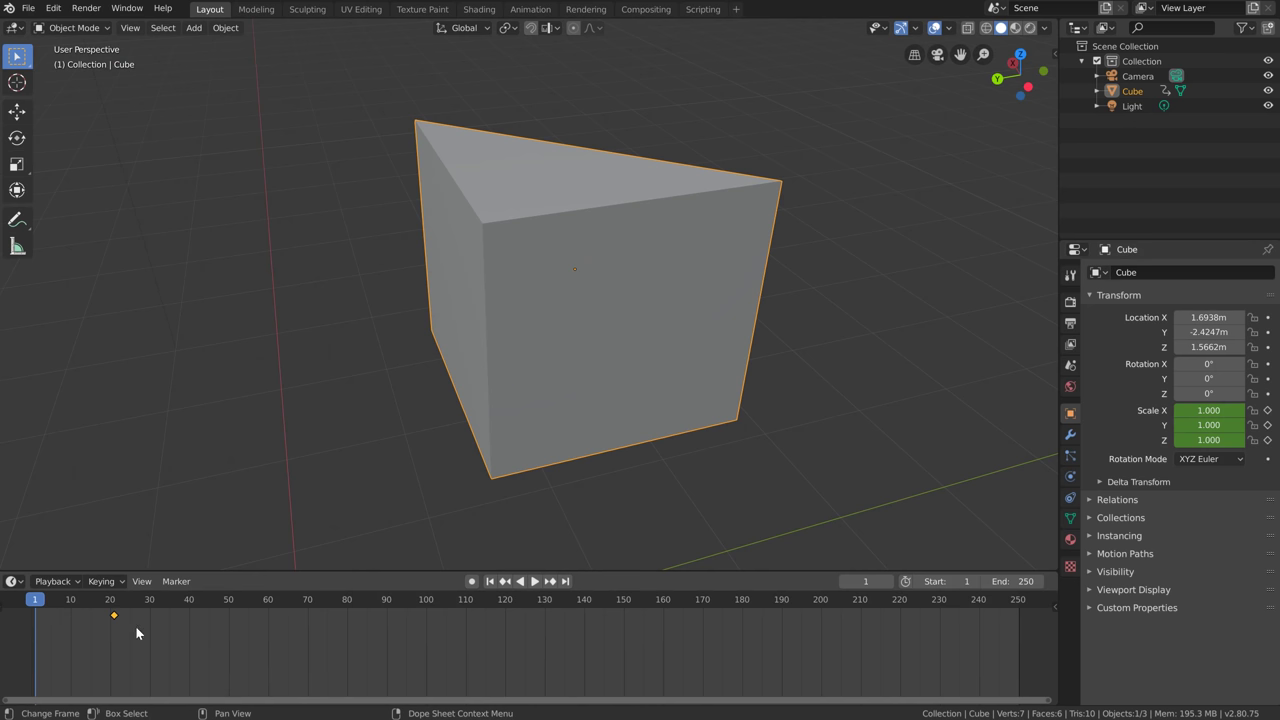
Deselect the keyframe and scrub the current frame back and forth along the timeline, between about frames 45 and 75
left_click_drag(260, 658, 399, 652)
right_click_drag(194, 635, 343, 657, "shift")
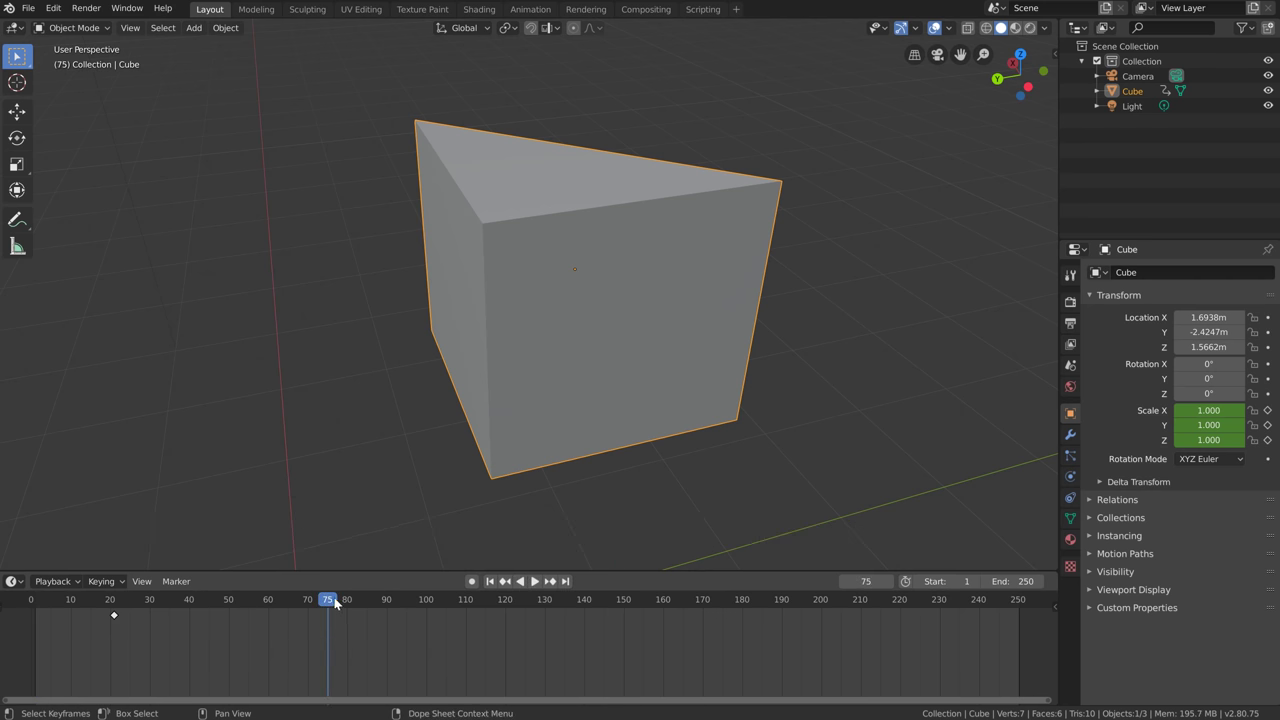
right_click_drag(335, 600, 291, 606, "shift")
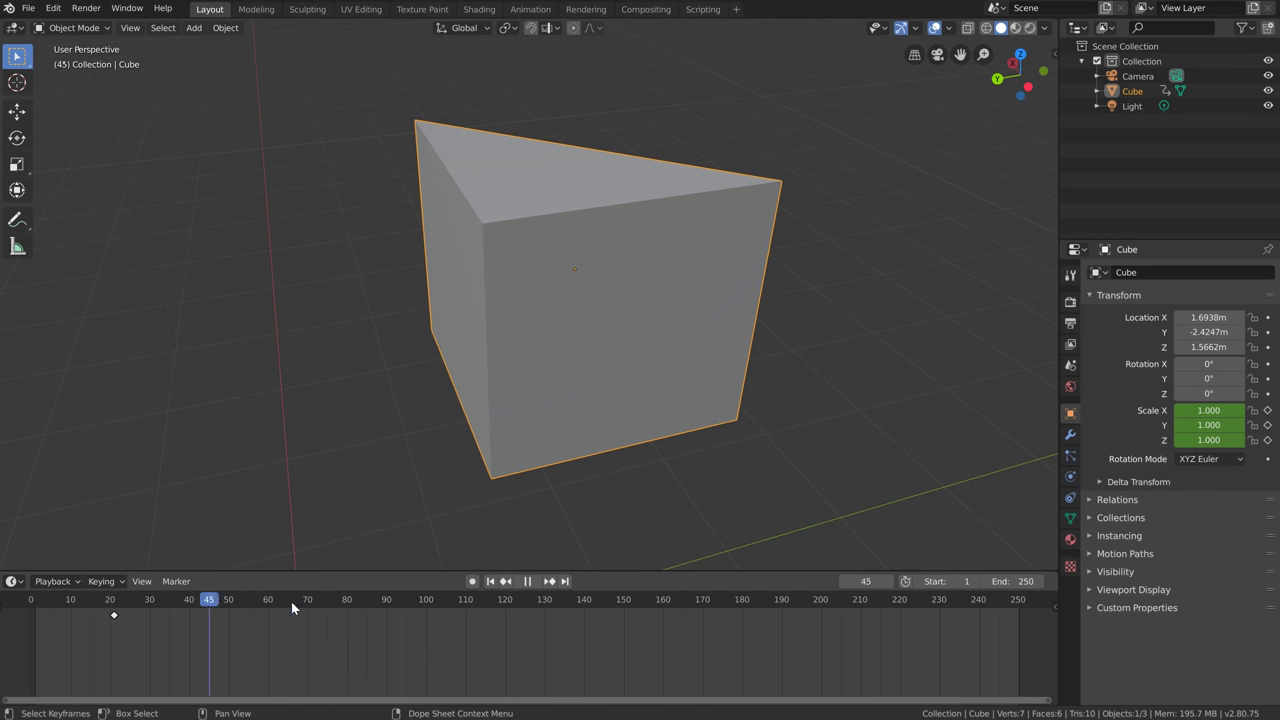
key("Escape")
Offset the current frame back and forth to frame 99, and play the animation until frame 150
scroll(409, 667, "up", 4, "alt")
scroll(421, 663, "down", 6, "alt")
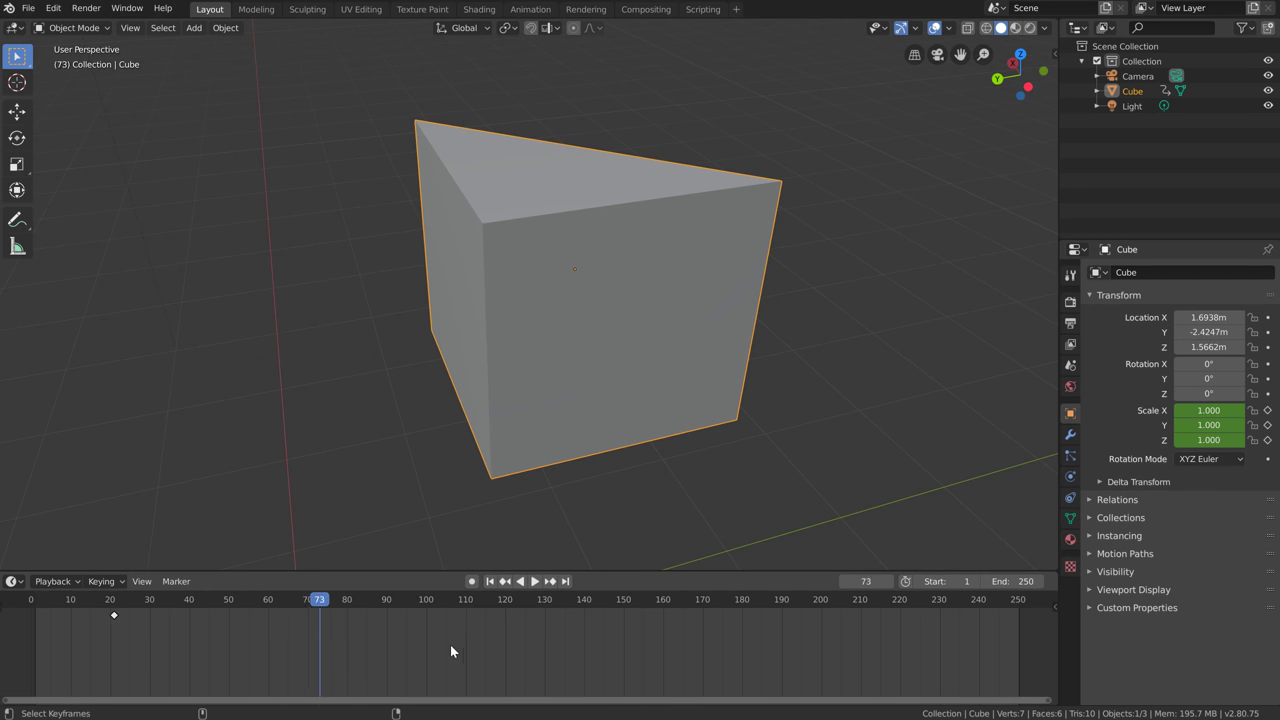
scroll(451, 645, "down", 8, "alt")
scroll(452, 642, "up", 5, "alt")
scroll(454, 637, "down", 5, "alt")
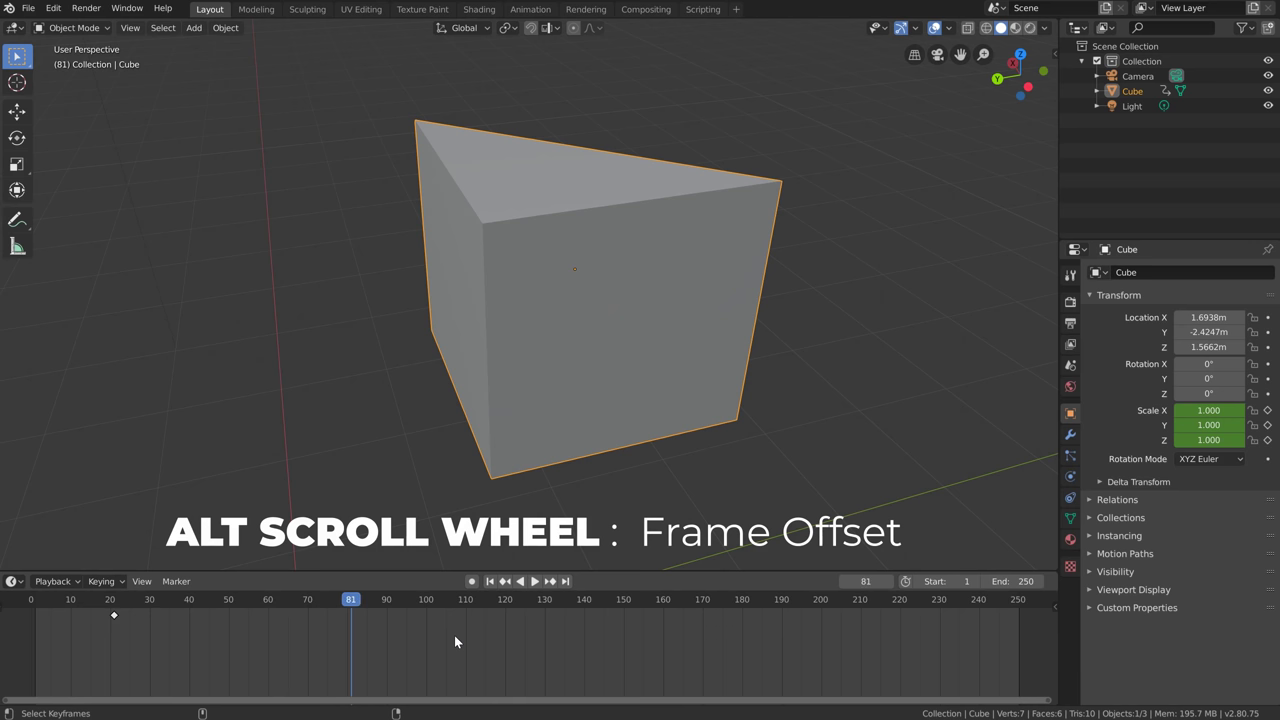
scroll(456, 636, "down", 18, "alt")
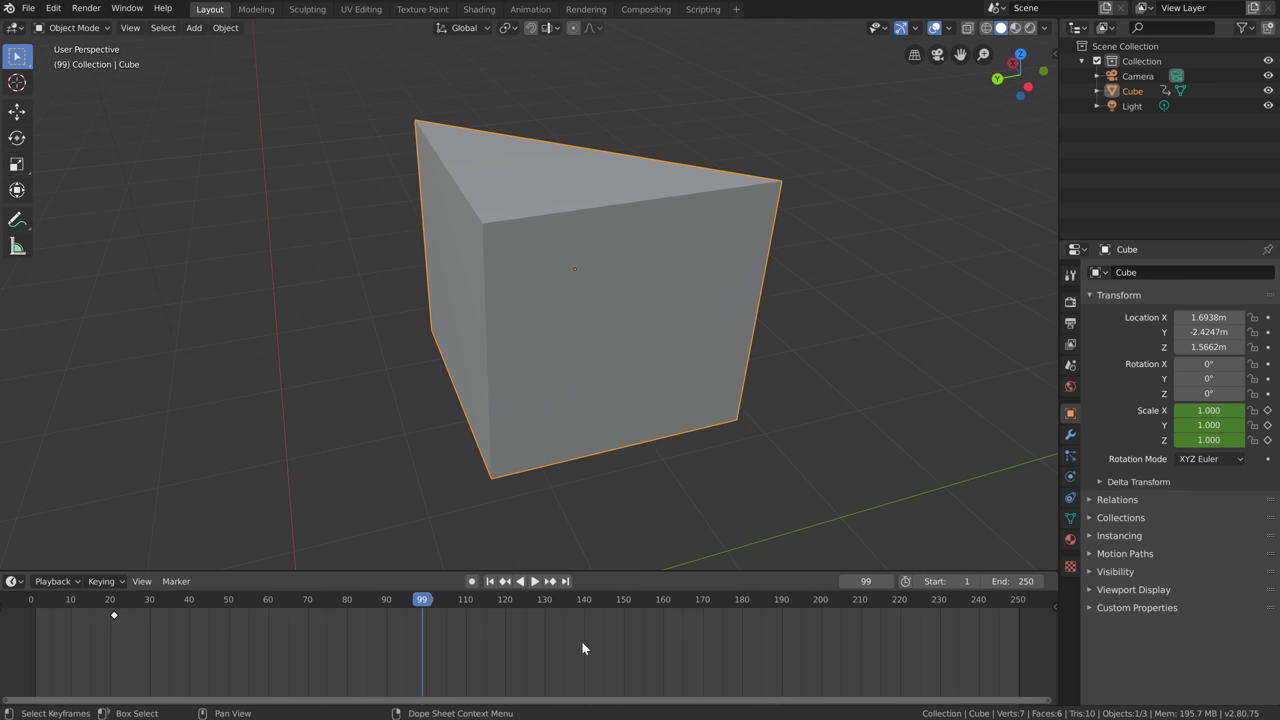
key("space")
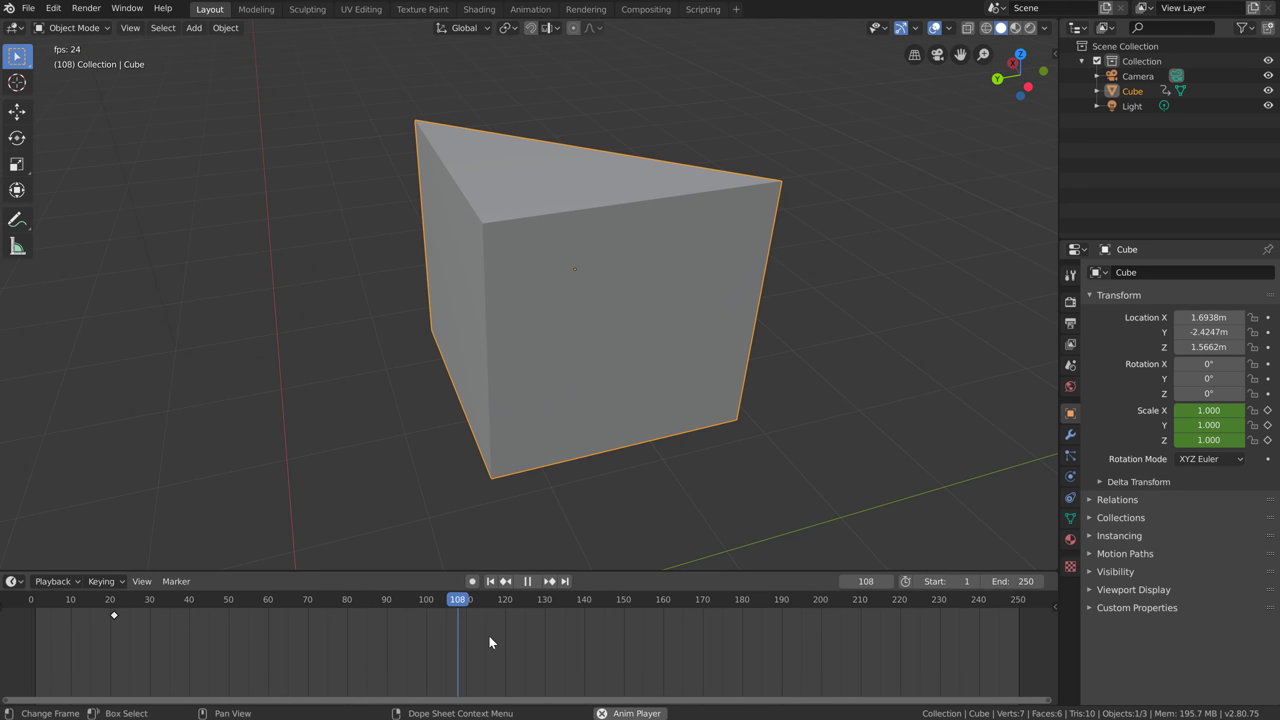
key("space")
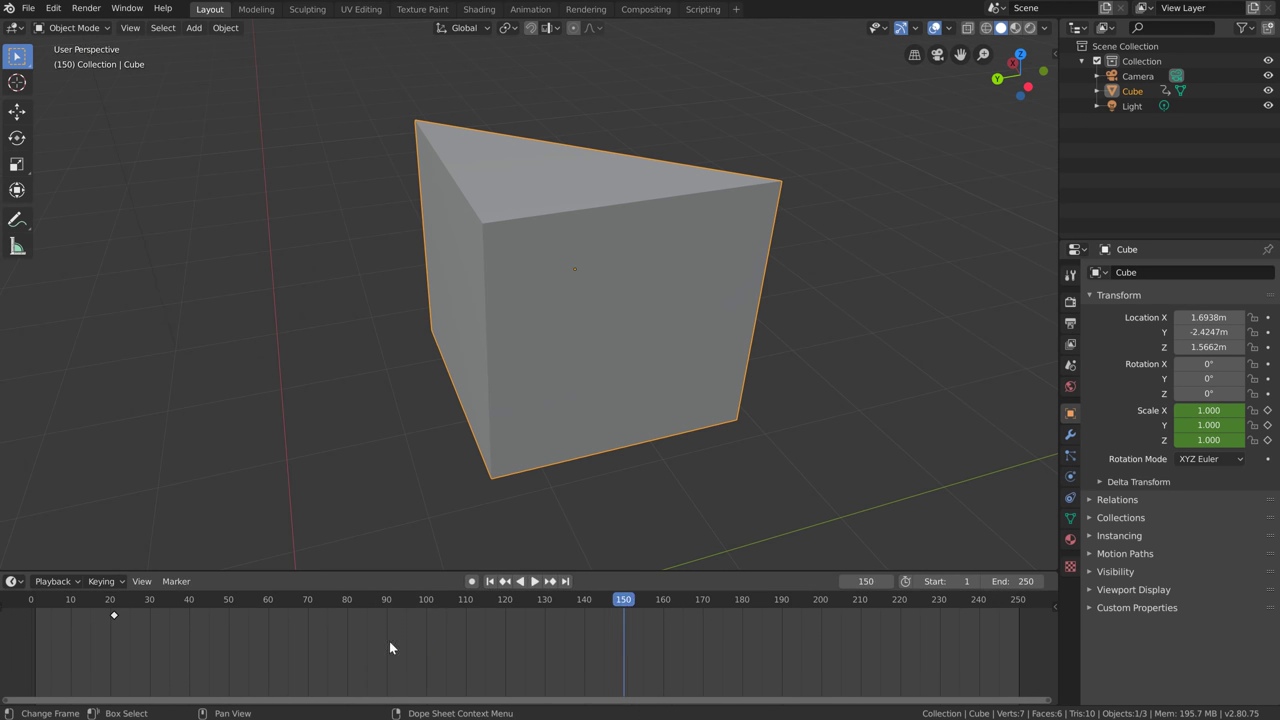
Open the Keymap preferences to examine the Spacebar Action options, and close the preferences
key("F4")
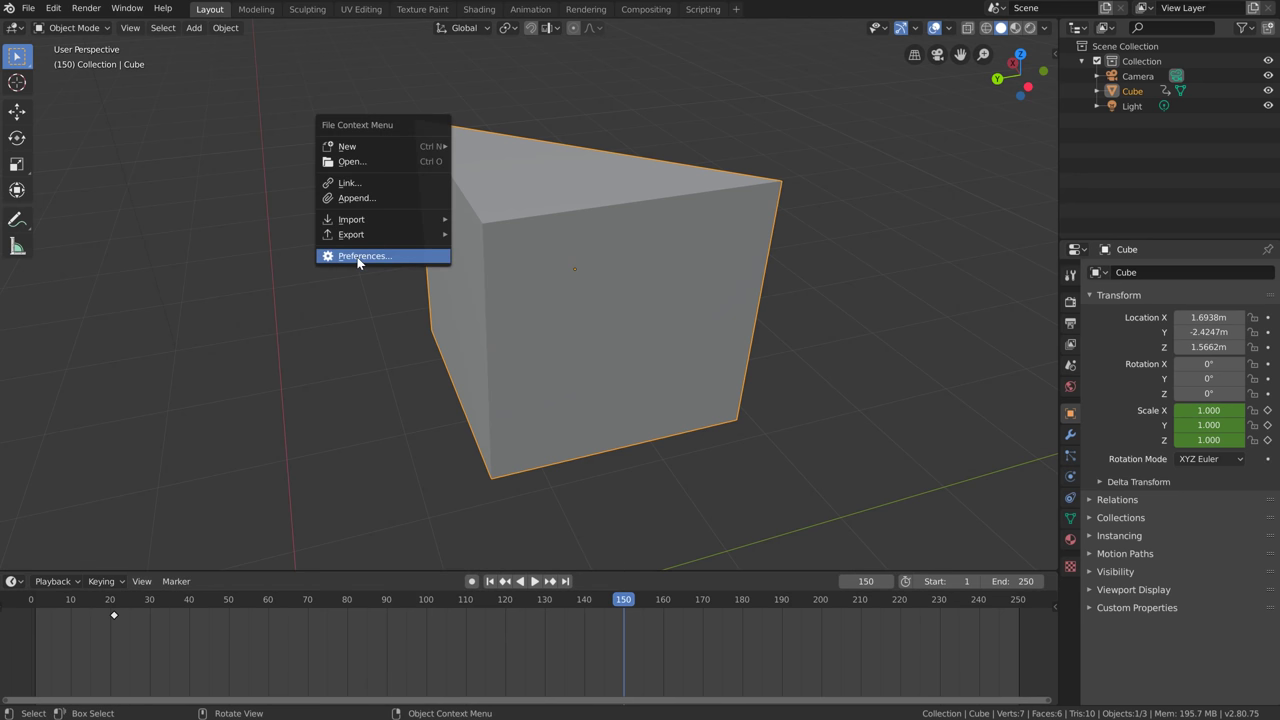
left_click(358, 257)
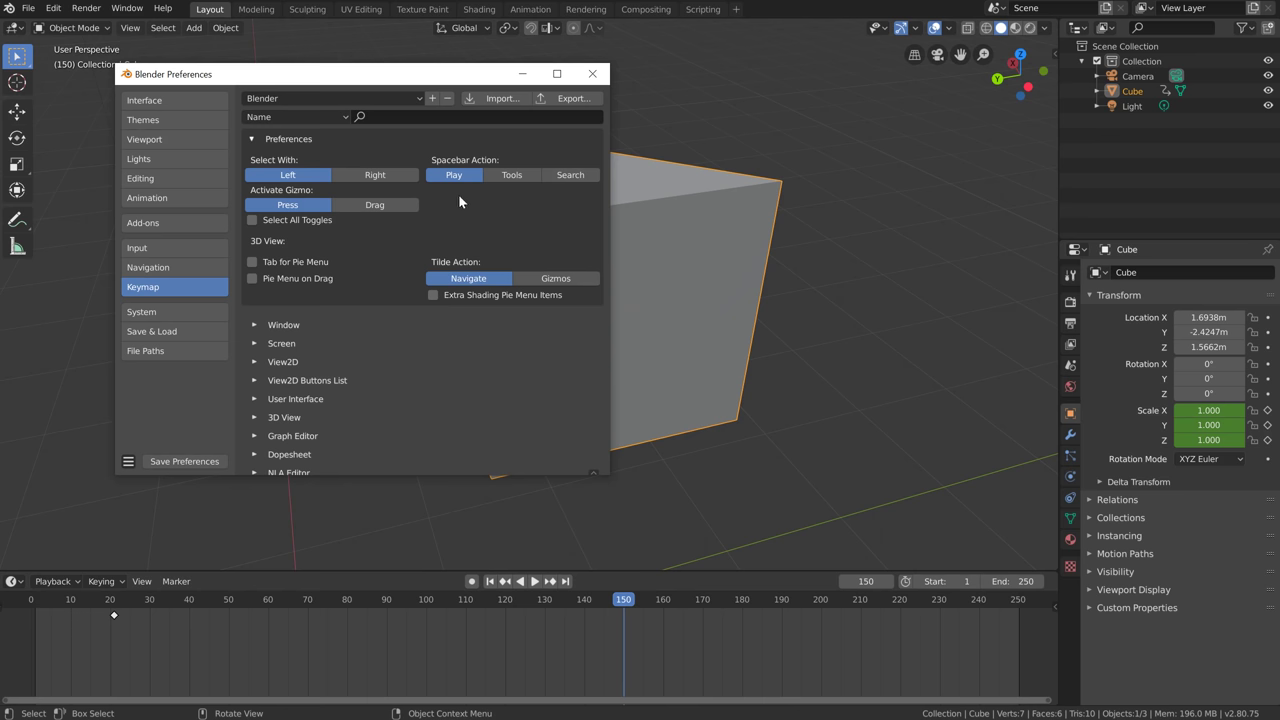
left_click(592, 73)
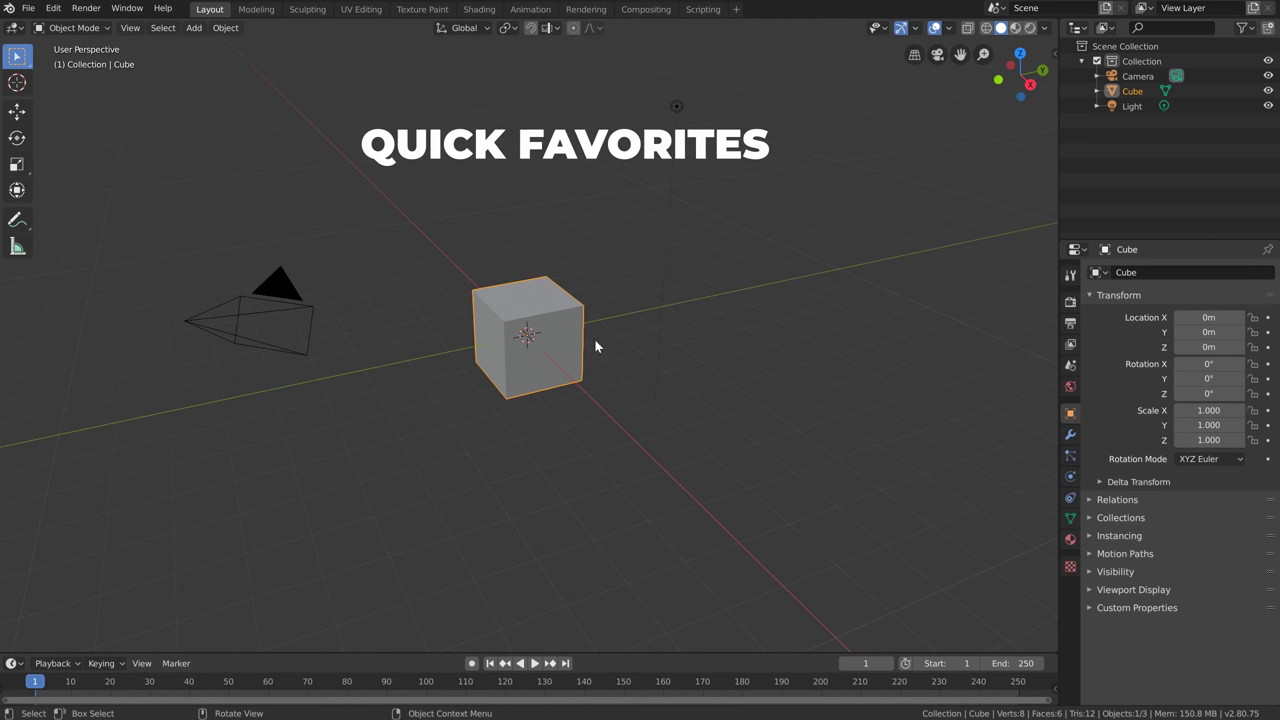
Check the Quick Favorites in Object Mode and add the object Randomize Transform command to them
key("q")
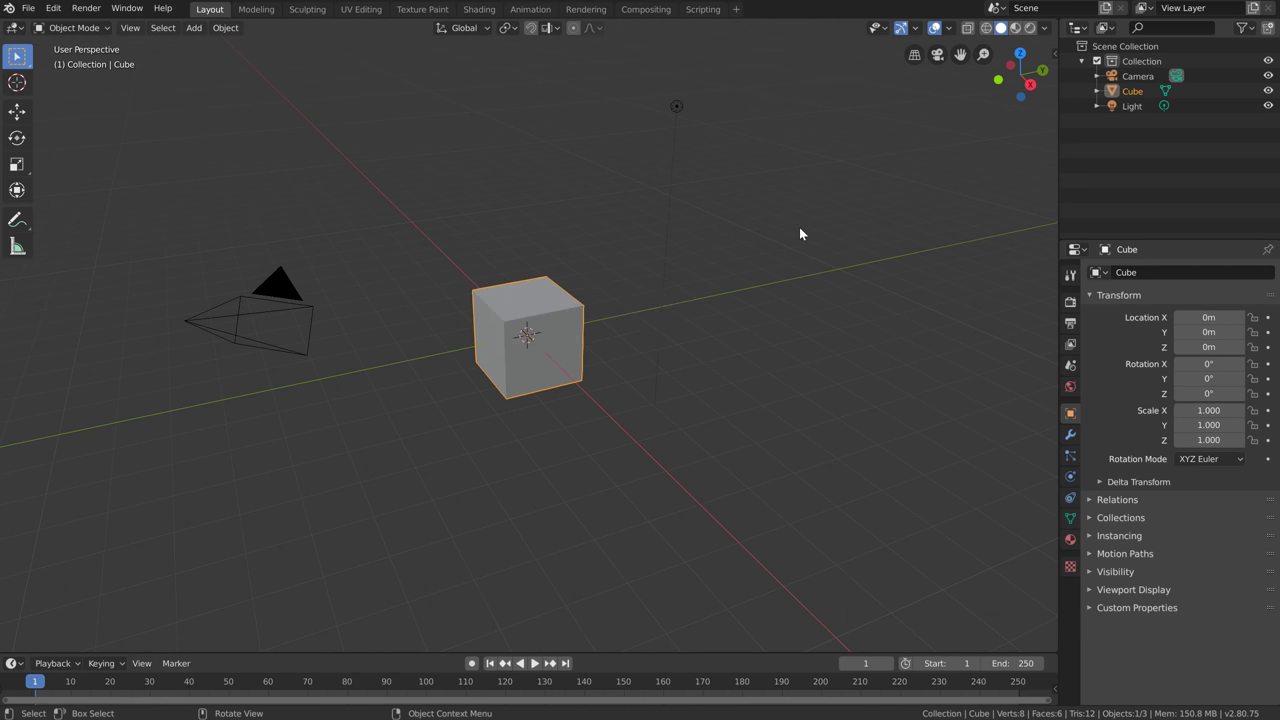
left_click(228, 28)
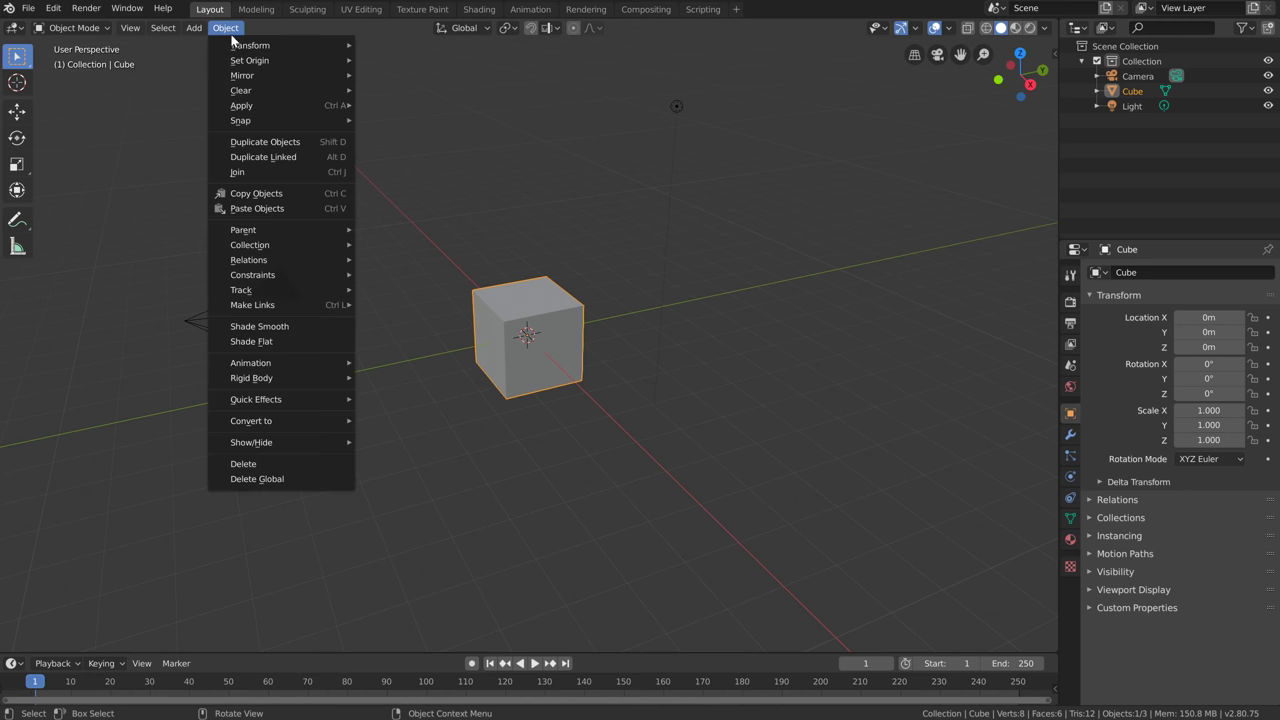
mouse_move(248, 49)
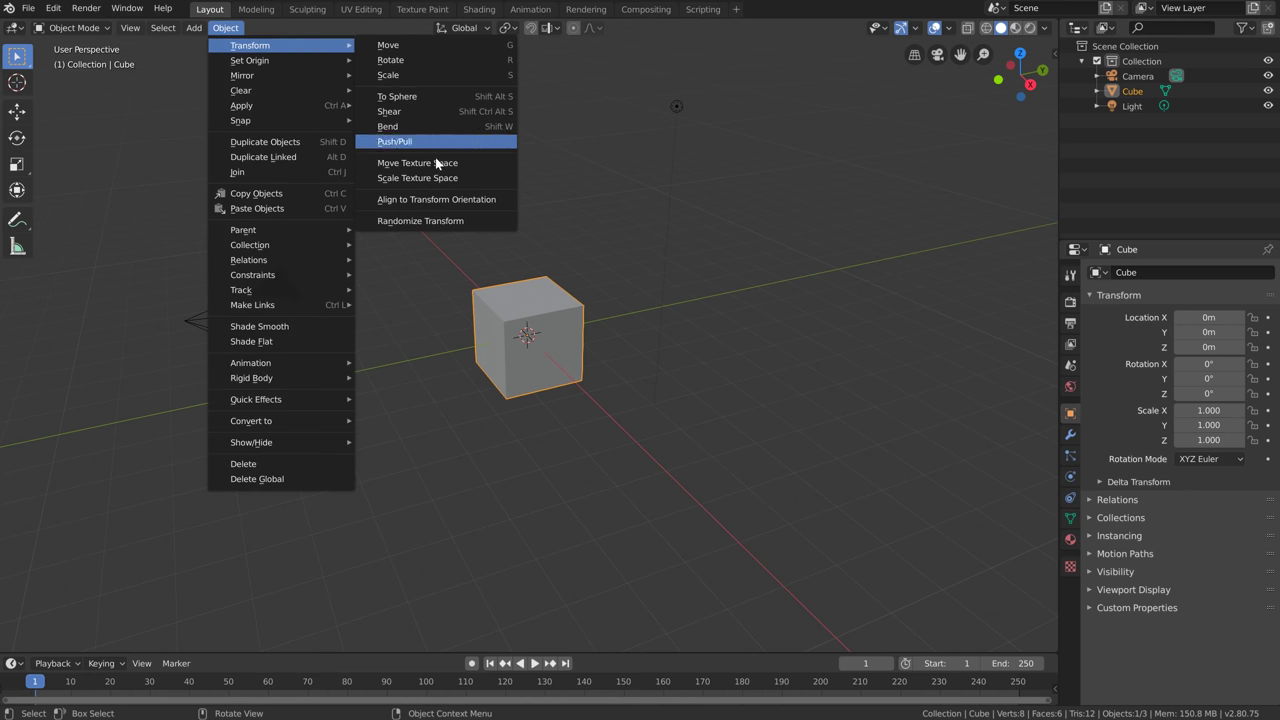
right_click(477, 222)
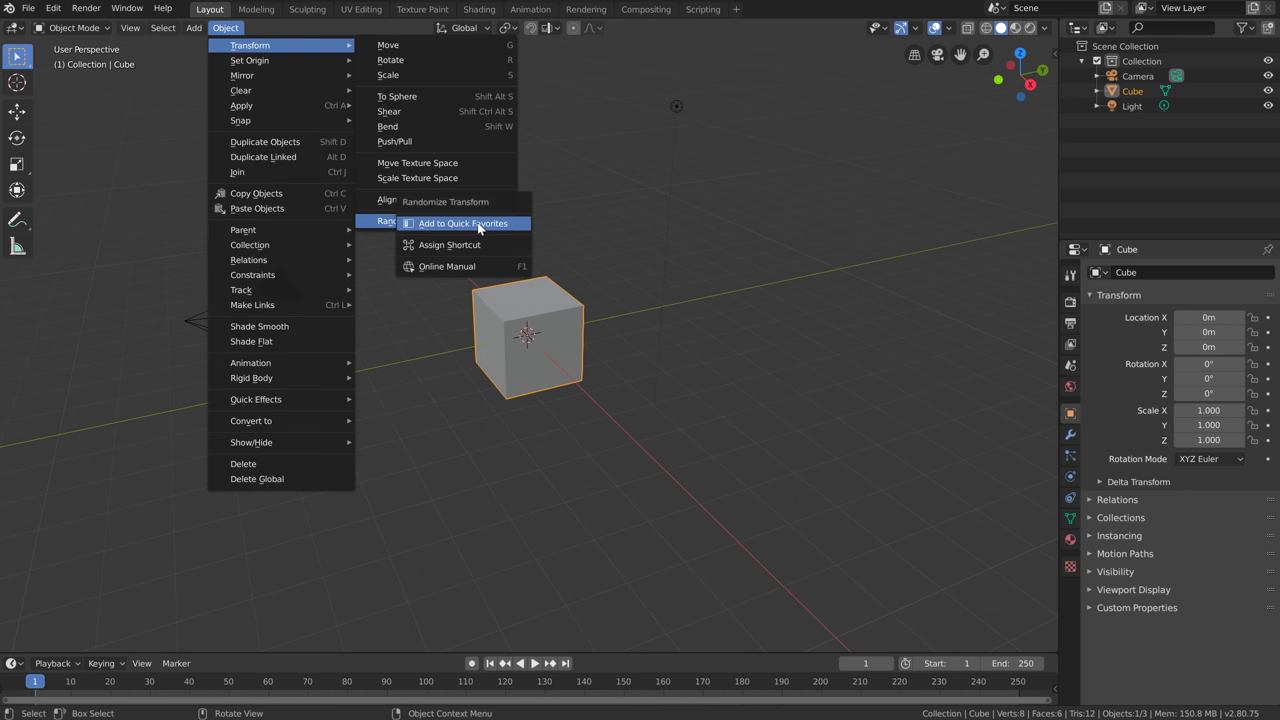
left_click(509, 227)
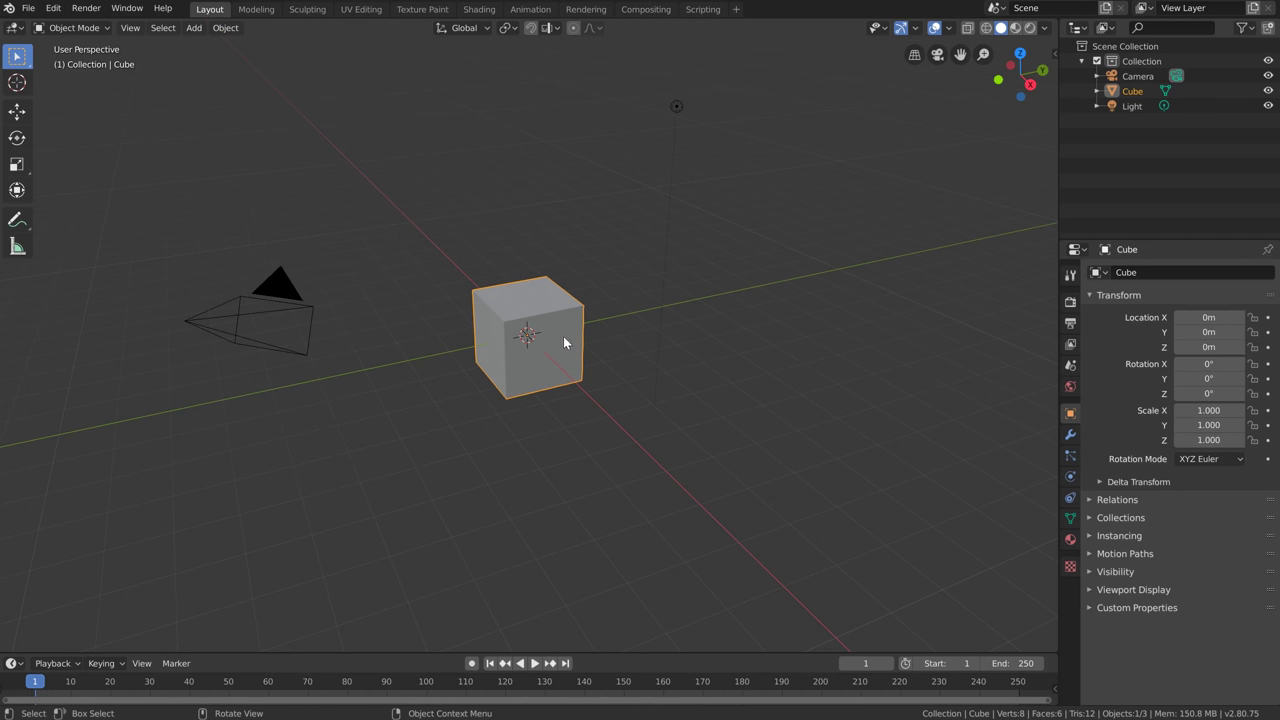
Run Randomize Transform on the cube from Quick Favorites with location X 3.2 m, Y 2.1 m and Z 3.1 m
key("q")
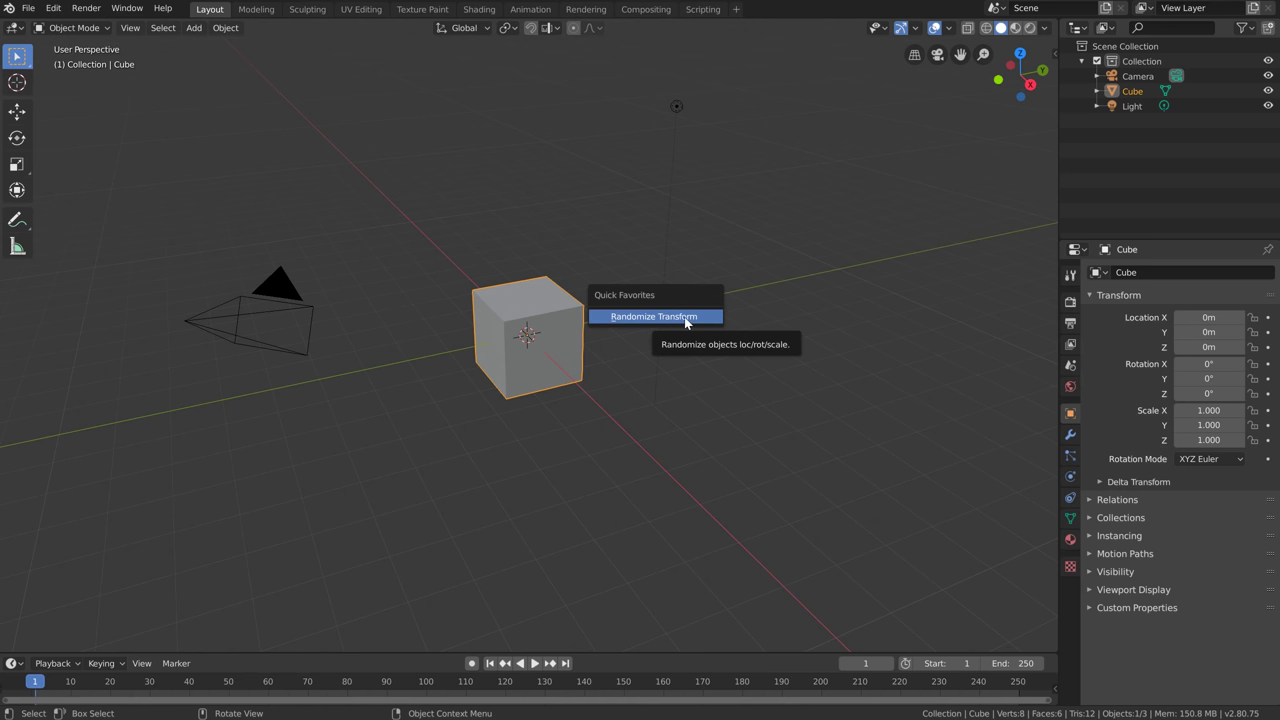
left_click(685, 321)
left_click(83, 645)
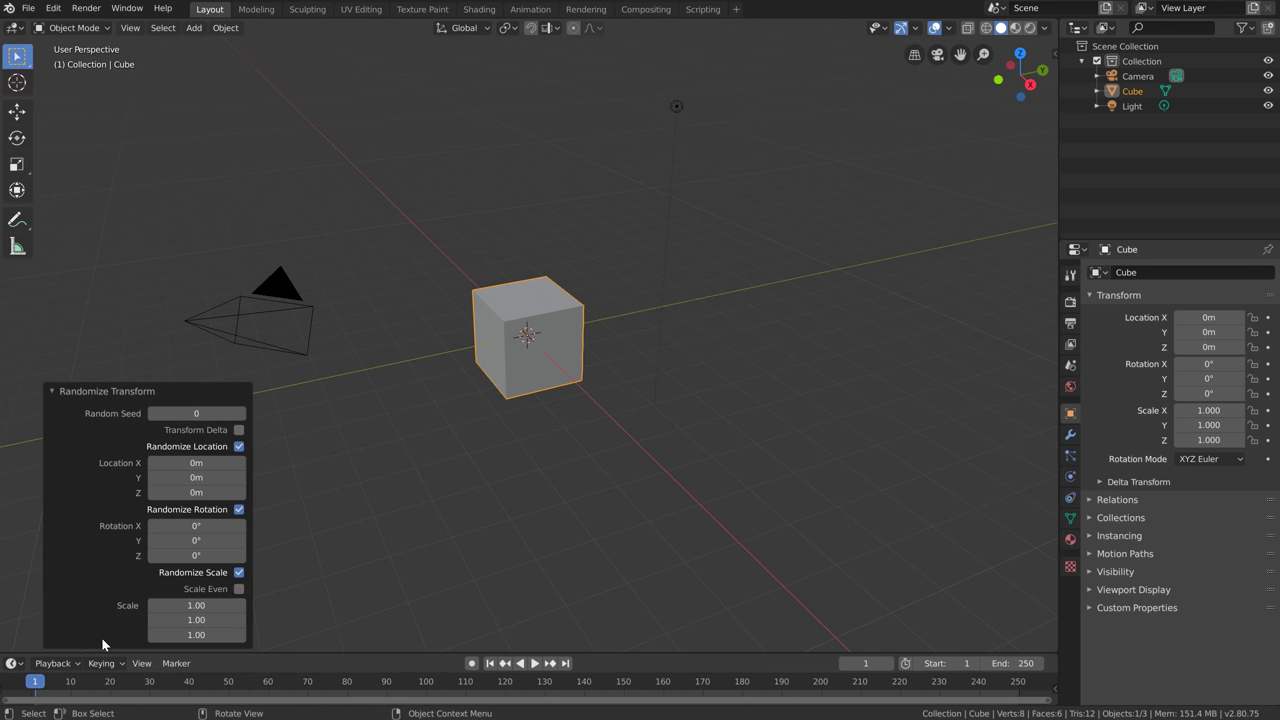
left_click_drag(184, 463, 240, 463)
left_click_drag(170, 478, 215, 493)
Raise the Randomize Transform random seed to 6
left_click(242, 414)
left_click(242, 414)
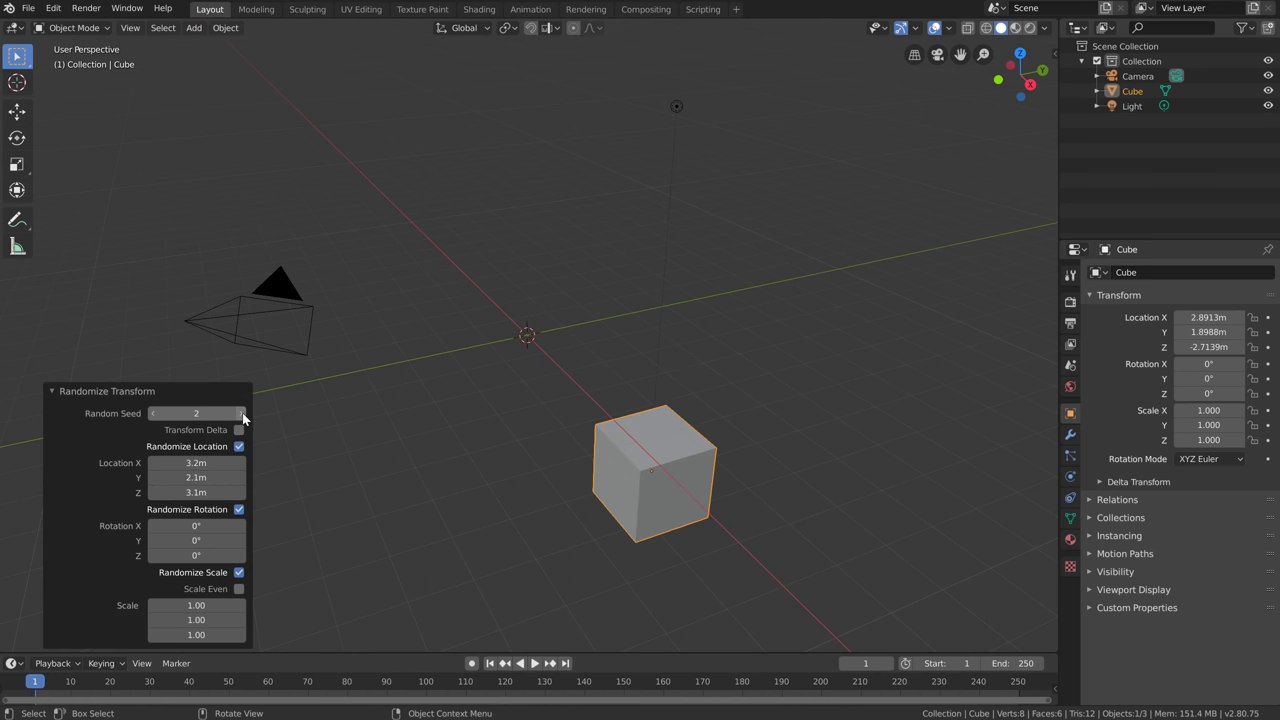
left_click(242, 414)
left_click(242, 414)
left_click(242, 414)
left_click(242, 414)
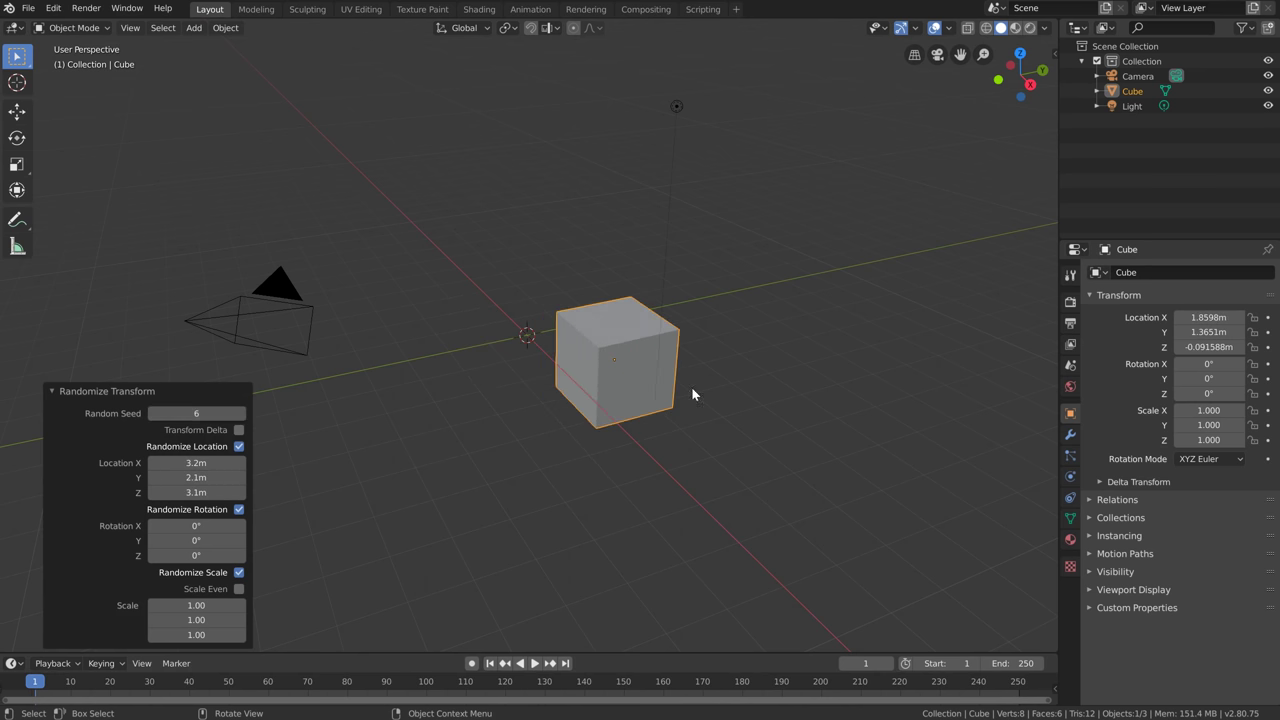
Enter Edit Mode on the cube, and open and dismiss the Quick Favorites there
key("Tab")
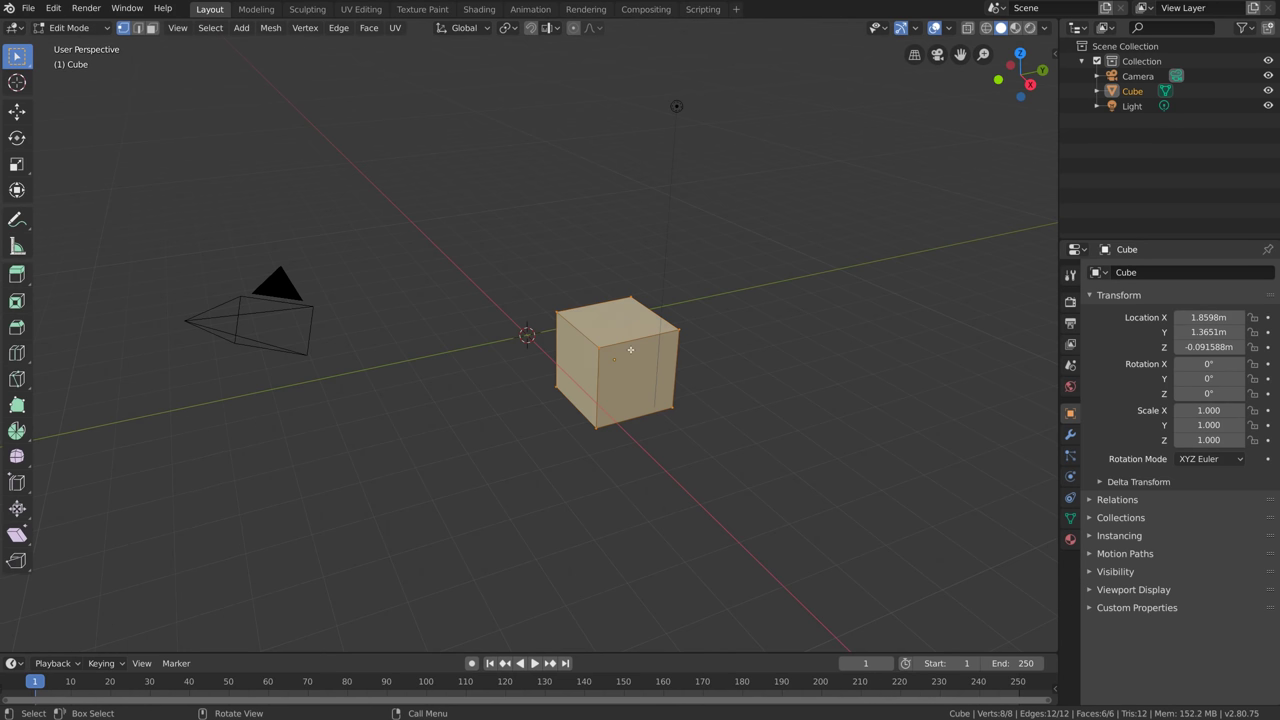
middle_click_drag(631, 350, 591, 323)
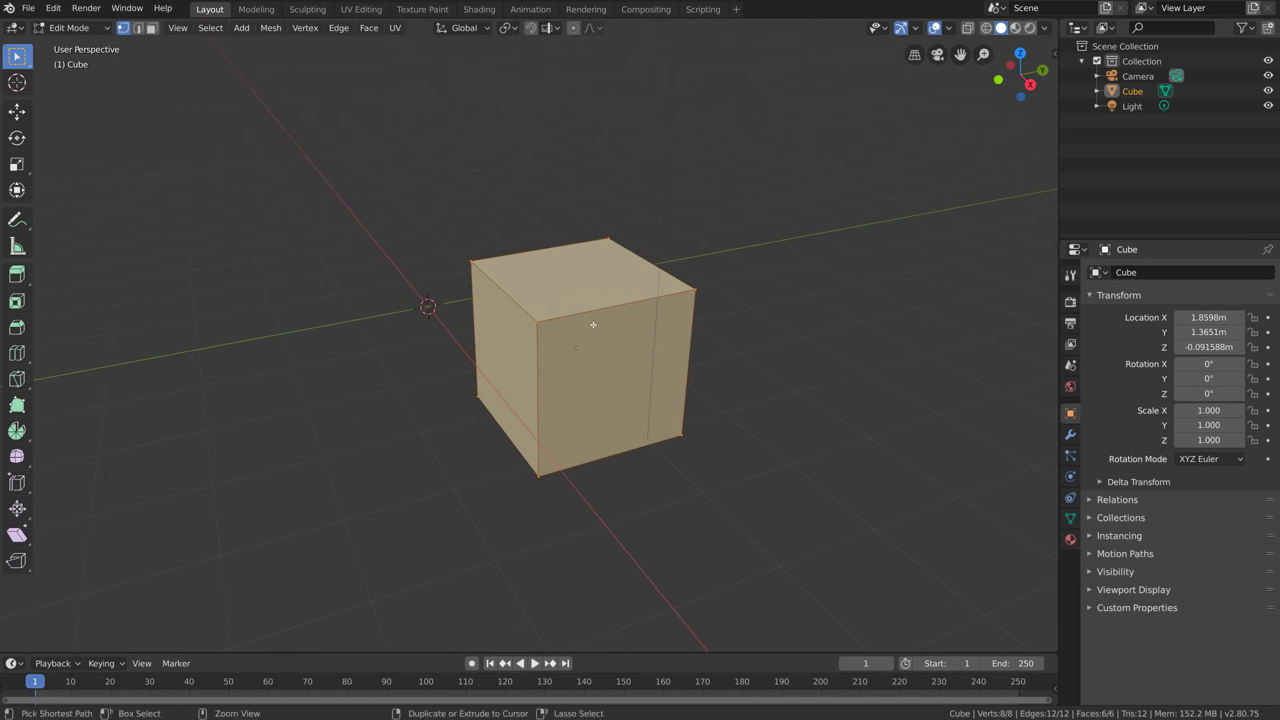
key("q")
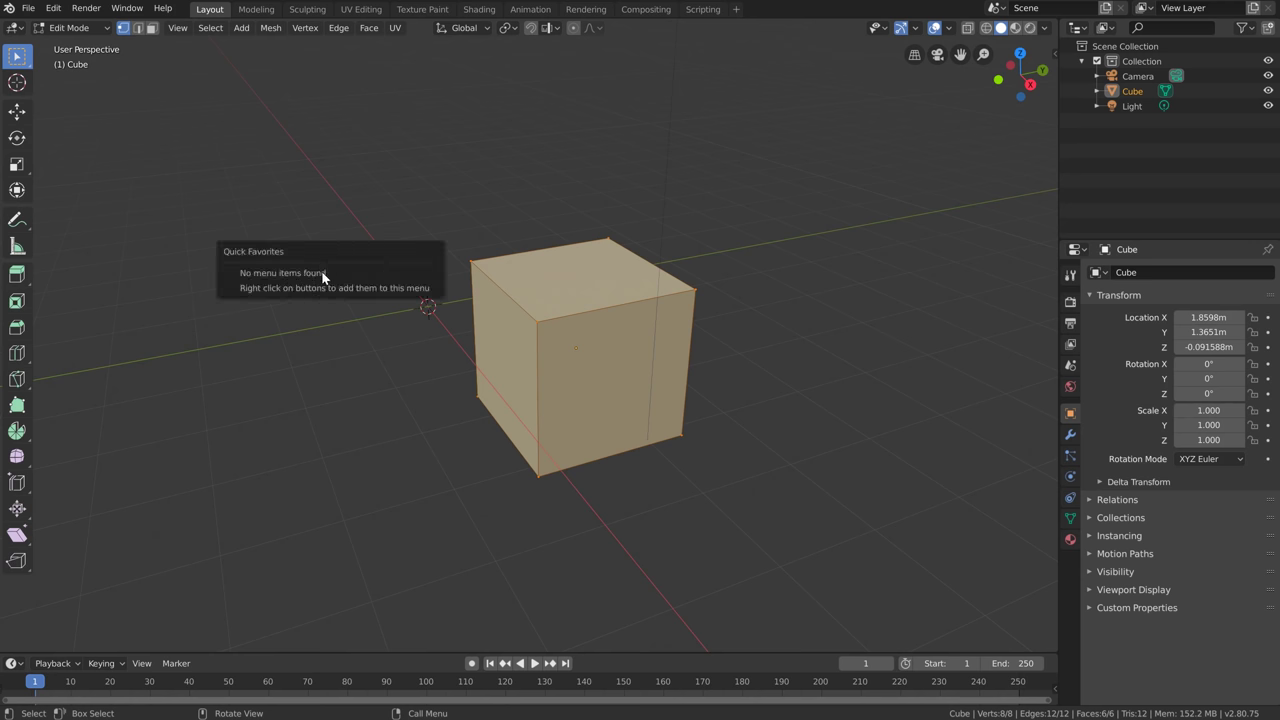
left_click(451, 284)
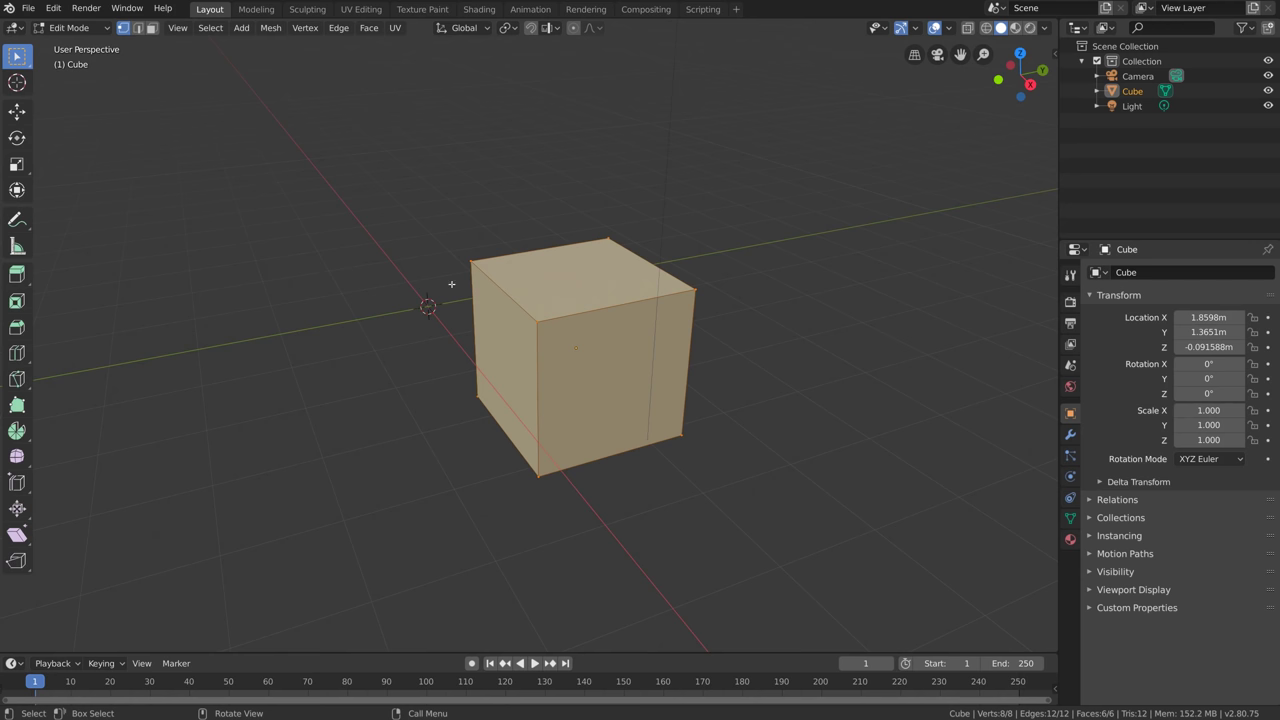
Add the mesh transform command Randomize to the Edit Mode Quick Favorites
left_click(270, 27)
mouse_move(292, 46)
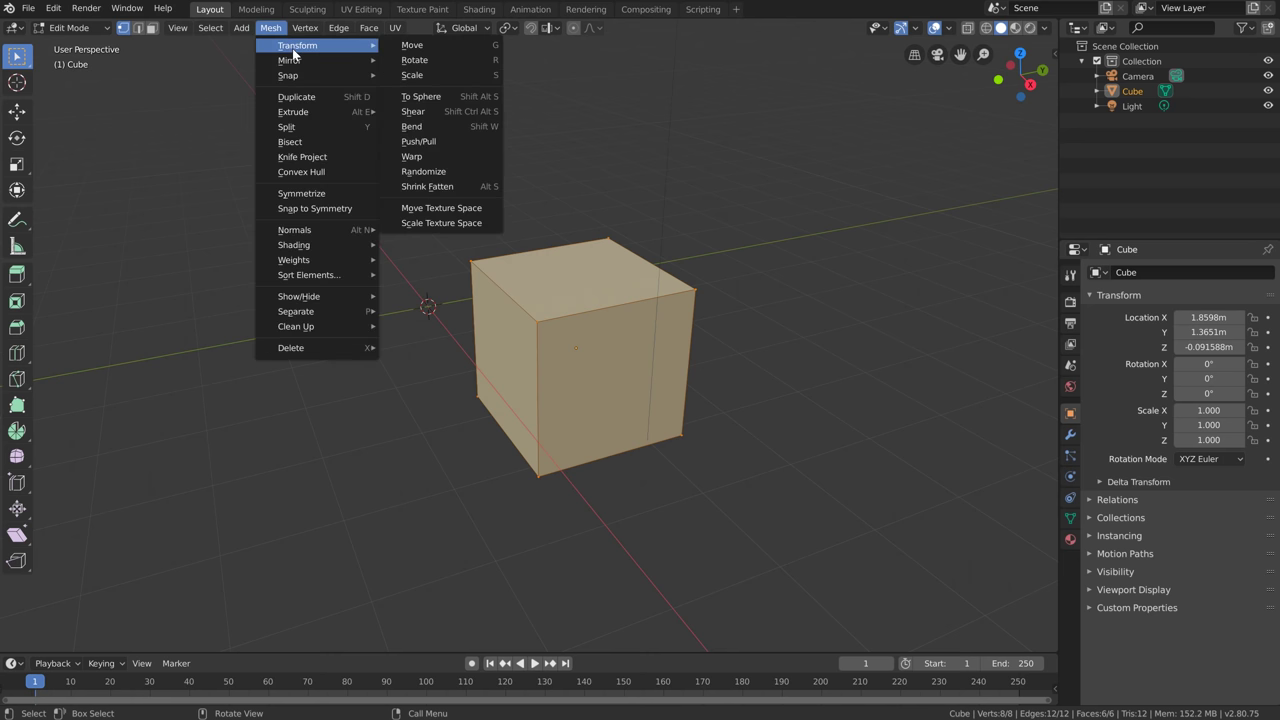
right_click(444, 170)
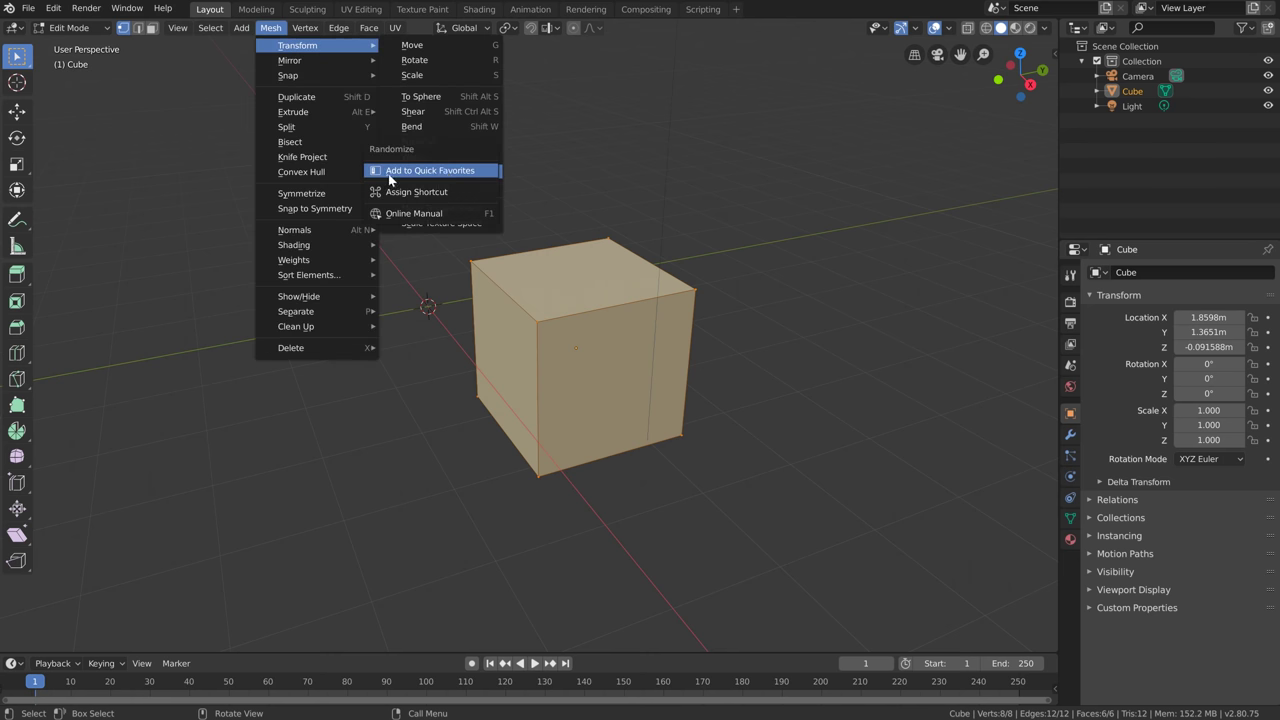
key("Escape")
left_click(456, 326)
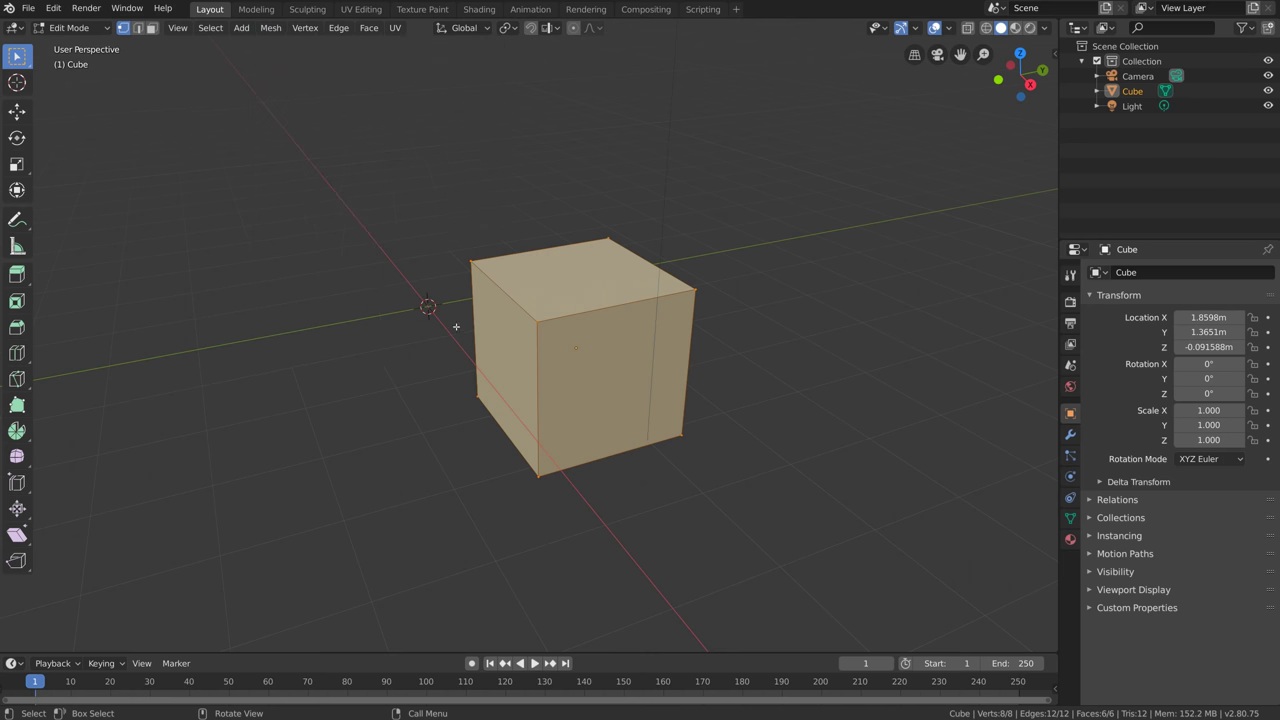
Run Randomize on the cube's mesh from Quick Favorites, and return to Object Mode to open its Quick Favorites
key("q")
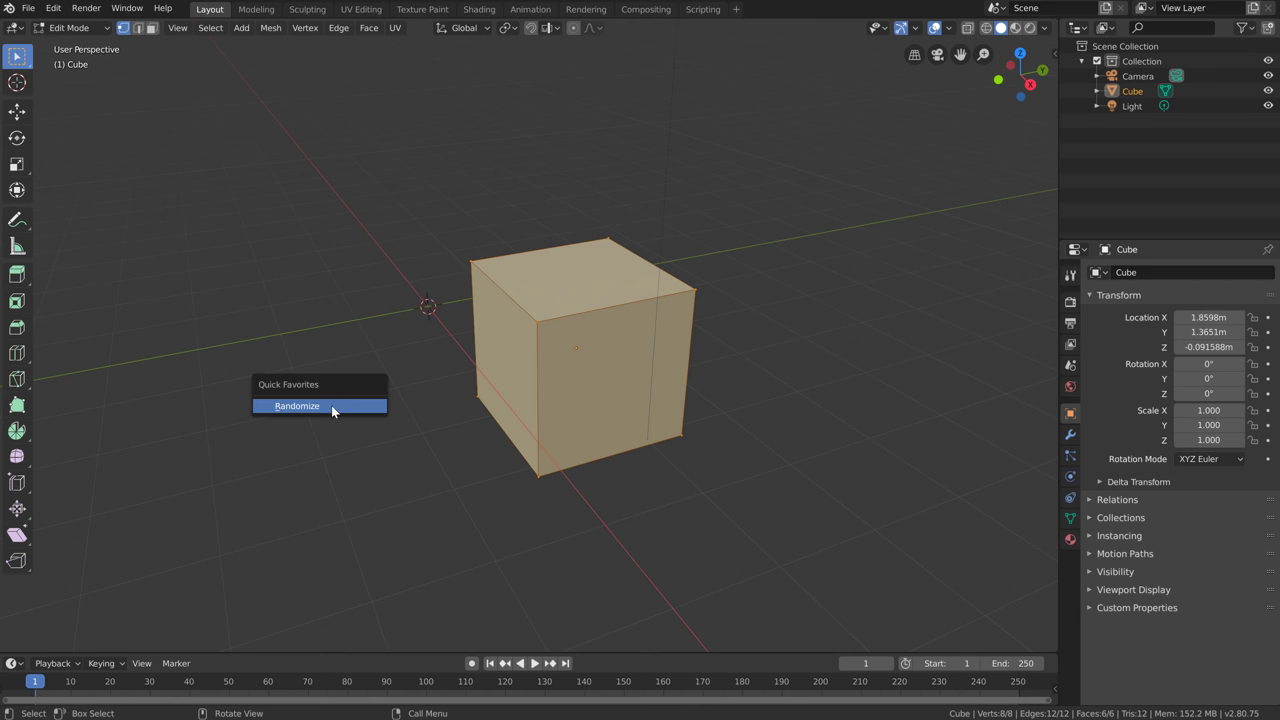
left_click(332, 405)
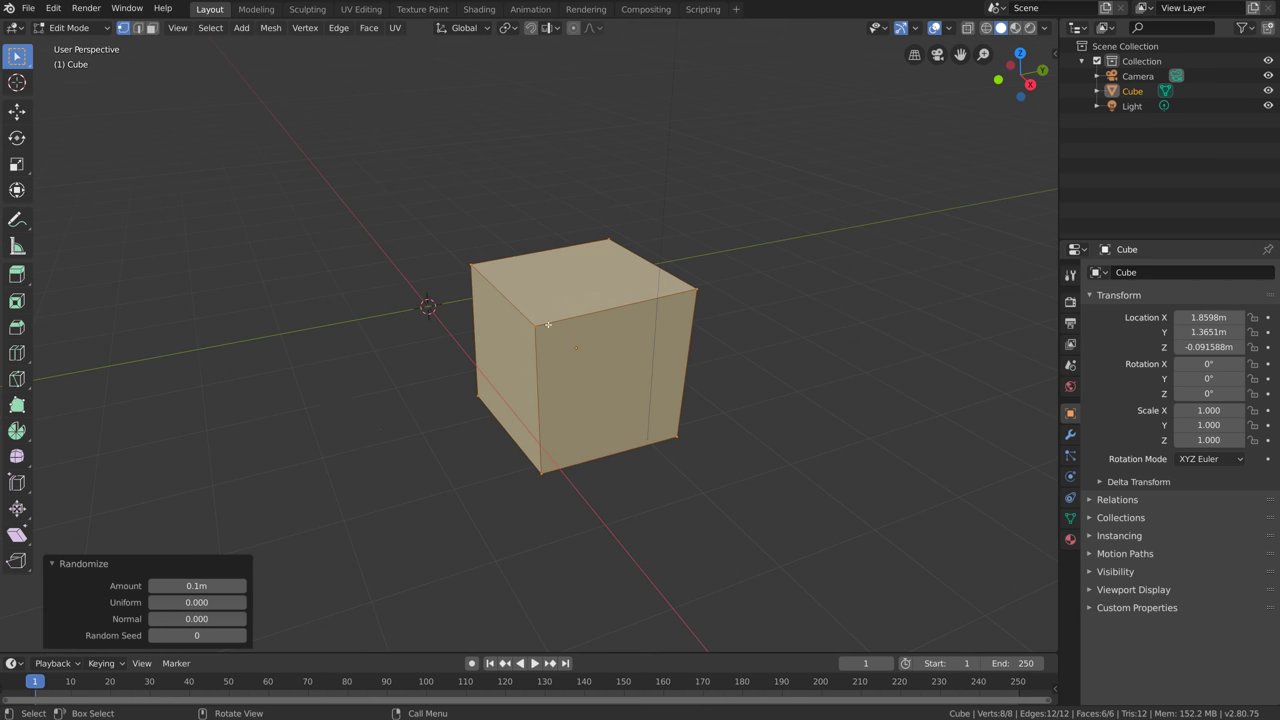
key("Tab")
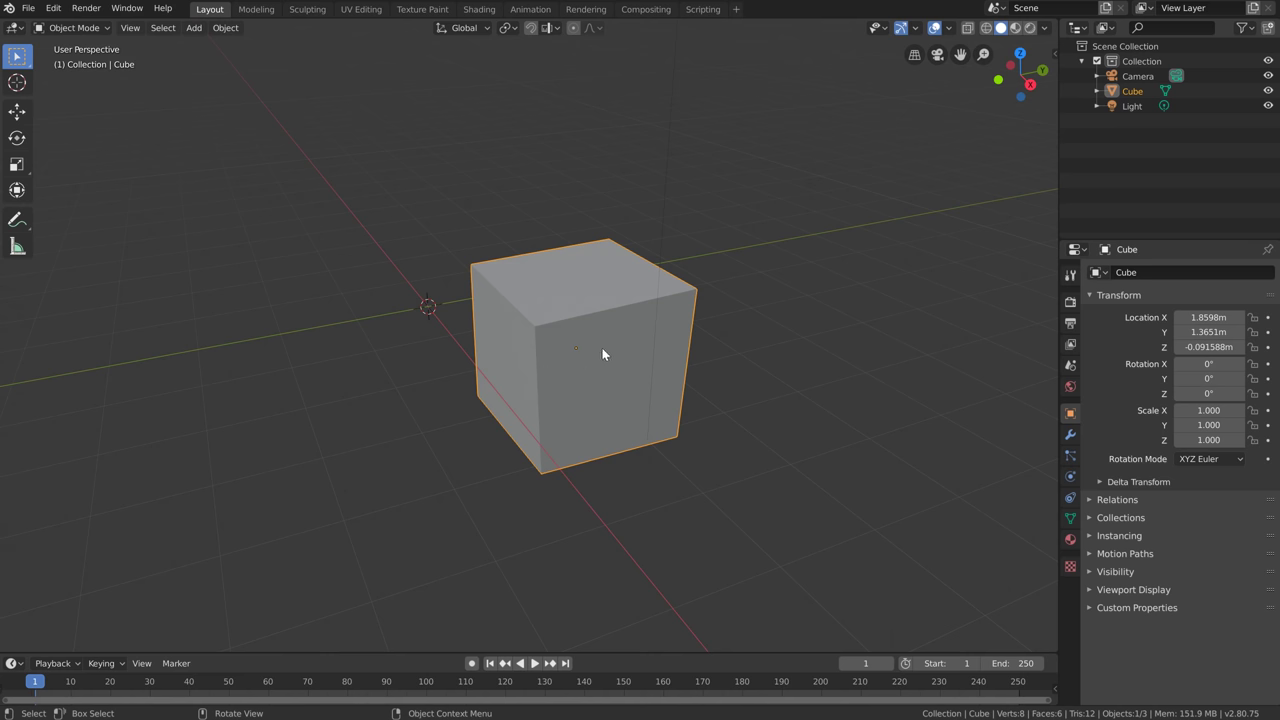
key("q")
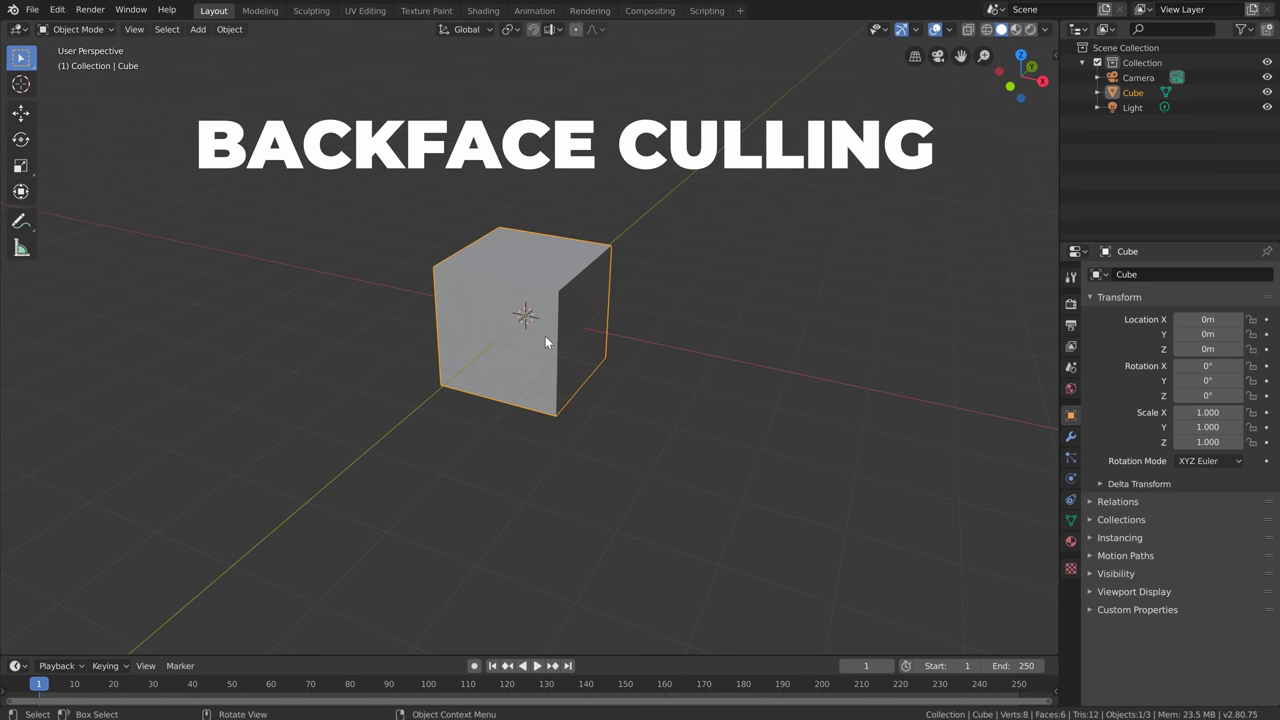
Delete the default cube and add a mesh plane in its place
key("x")
left_click(545, 340)
key("shift+a")
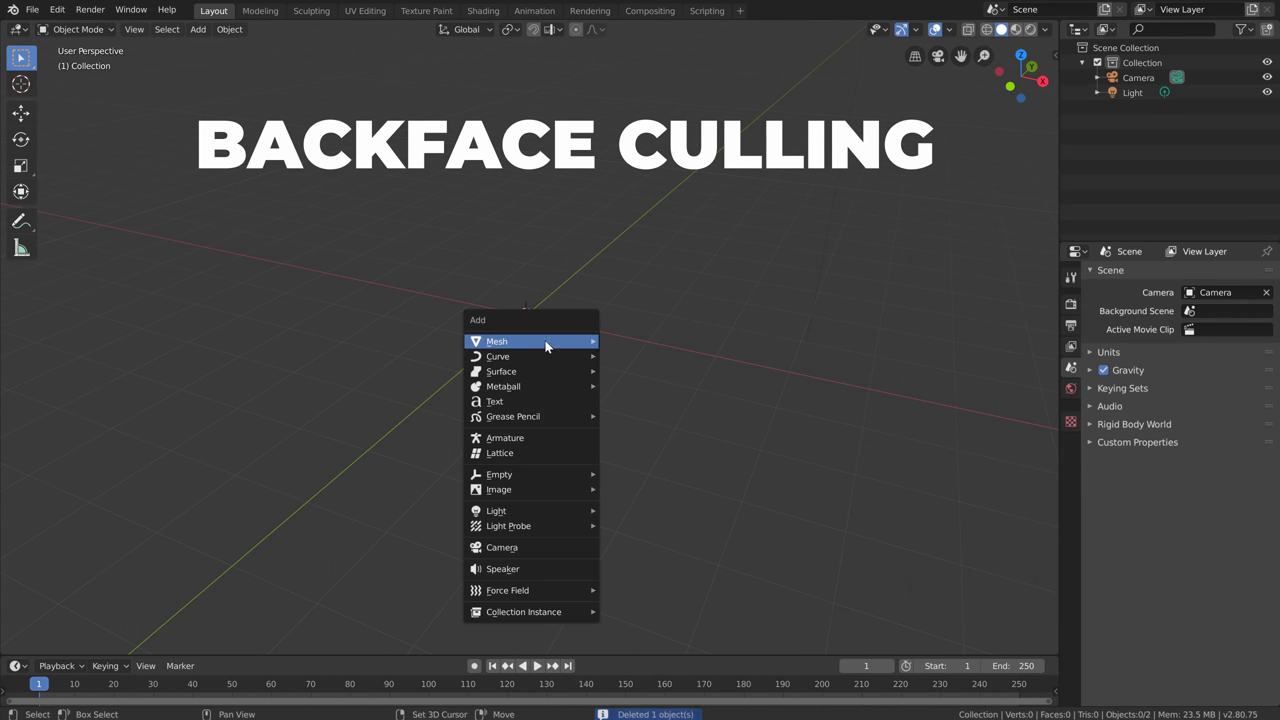
mouse_move(569, 347)
left_click(640, 341)
scroll(549, 400, "up", 5)
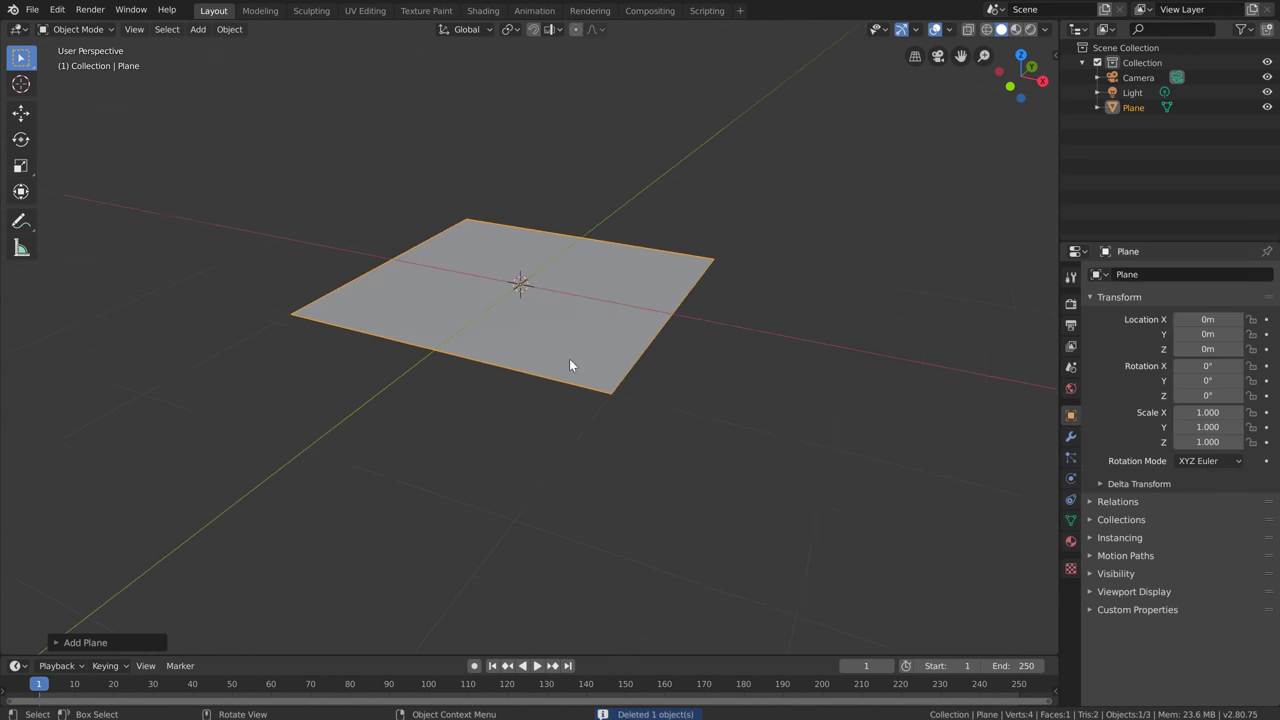
Enable Backface Culling in the solid viewport shading options and inspect the plane from below and above
middle_click_drag(574, 366, 573, 260)
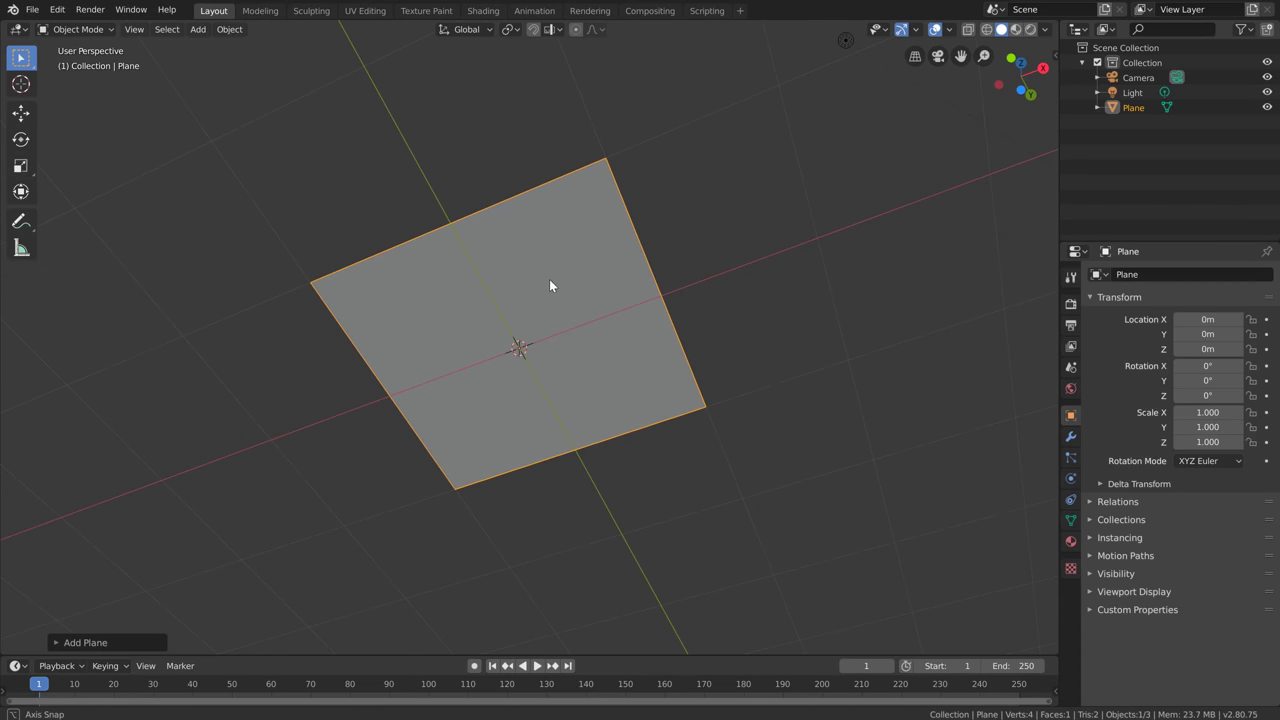
middle_click_drag(551, 283, 527, 320)
middle_click_drag(443, 358, 445, 322)
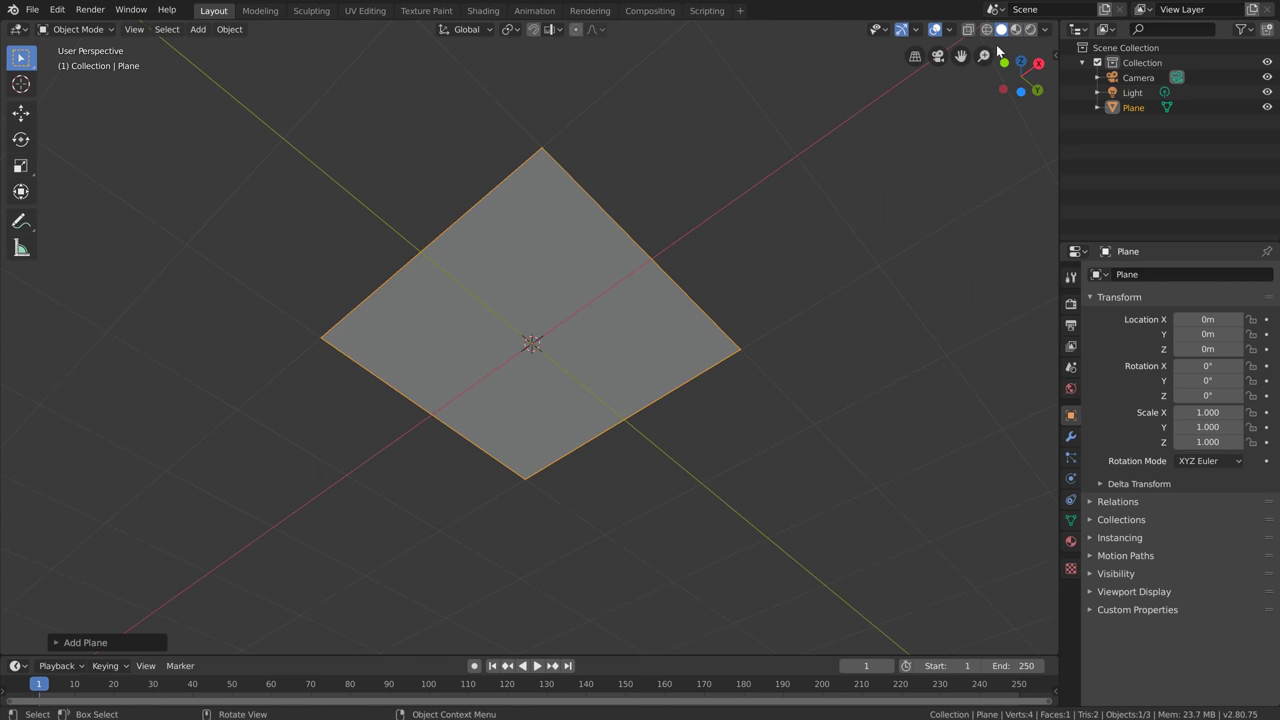
left_click(1046, 34)
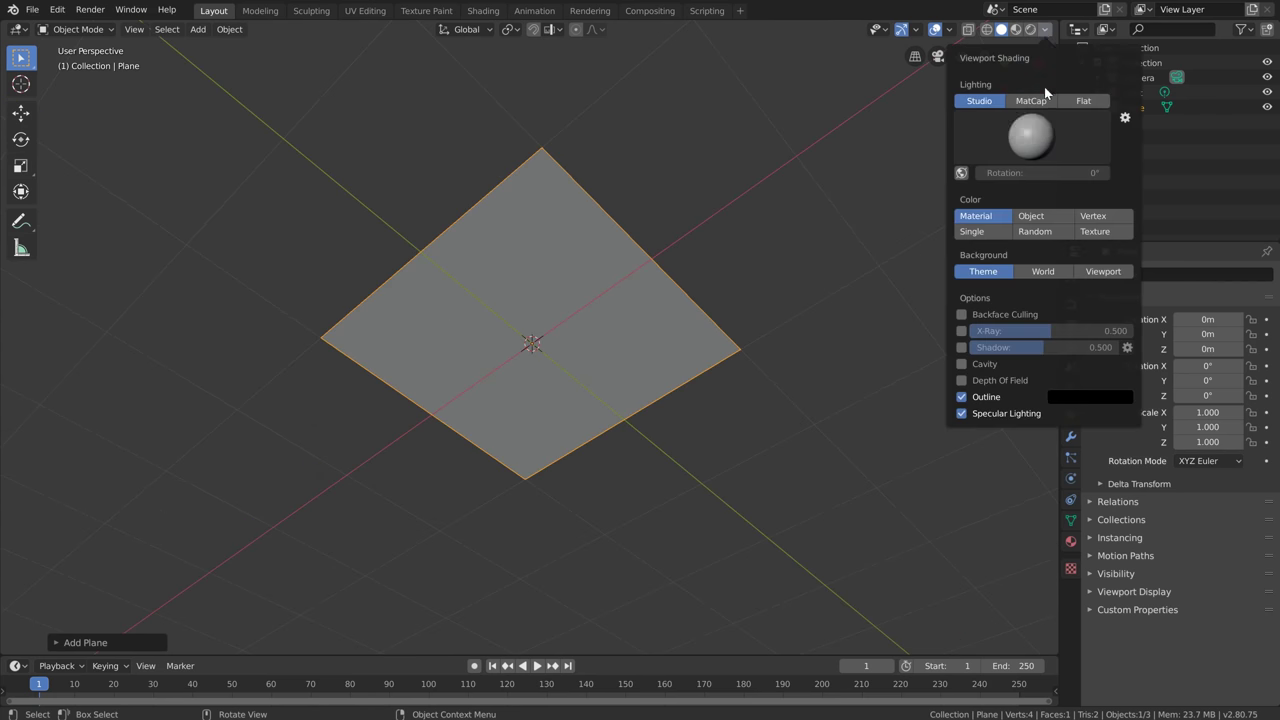
left_click(962, 315)
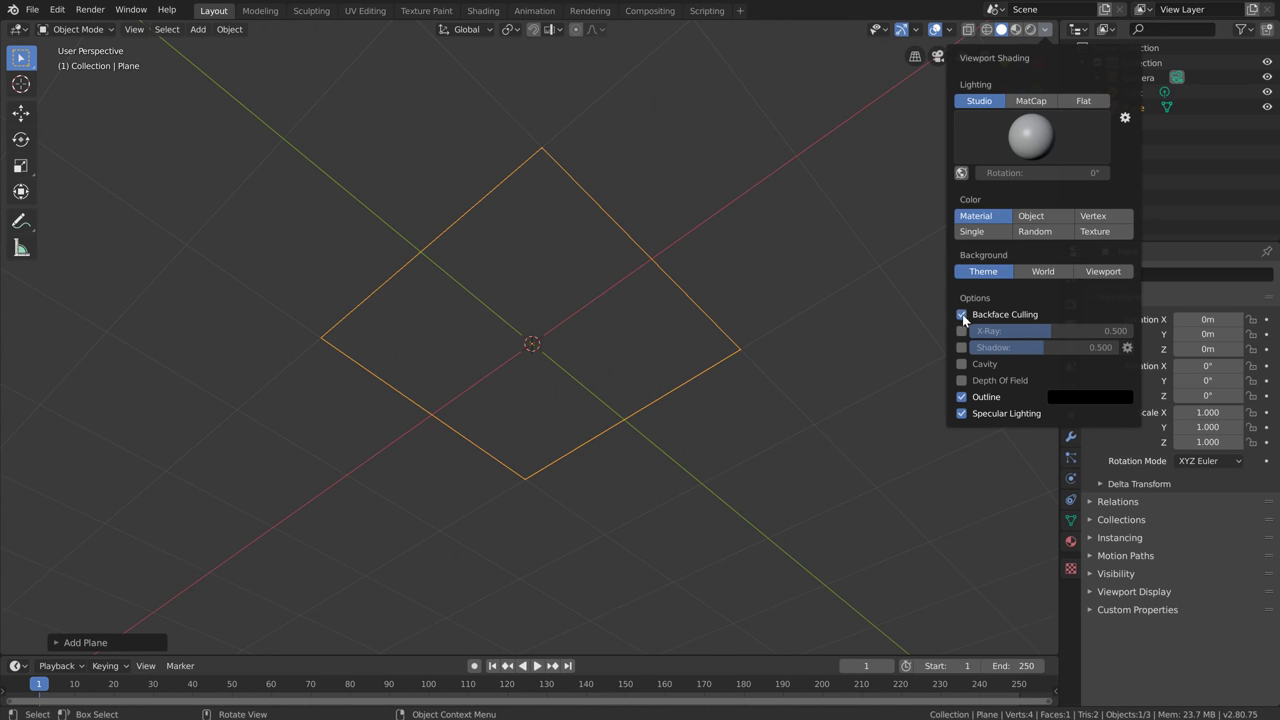
middle_click_drag(560, 297, 543, 400)
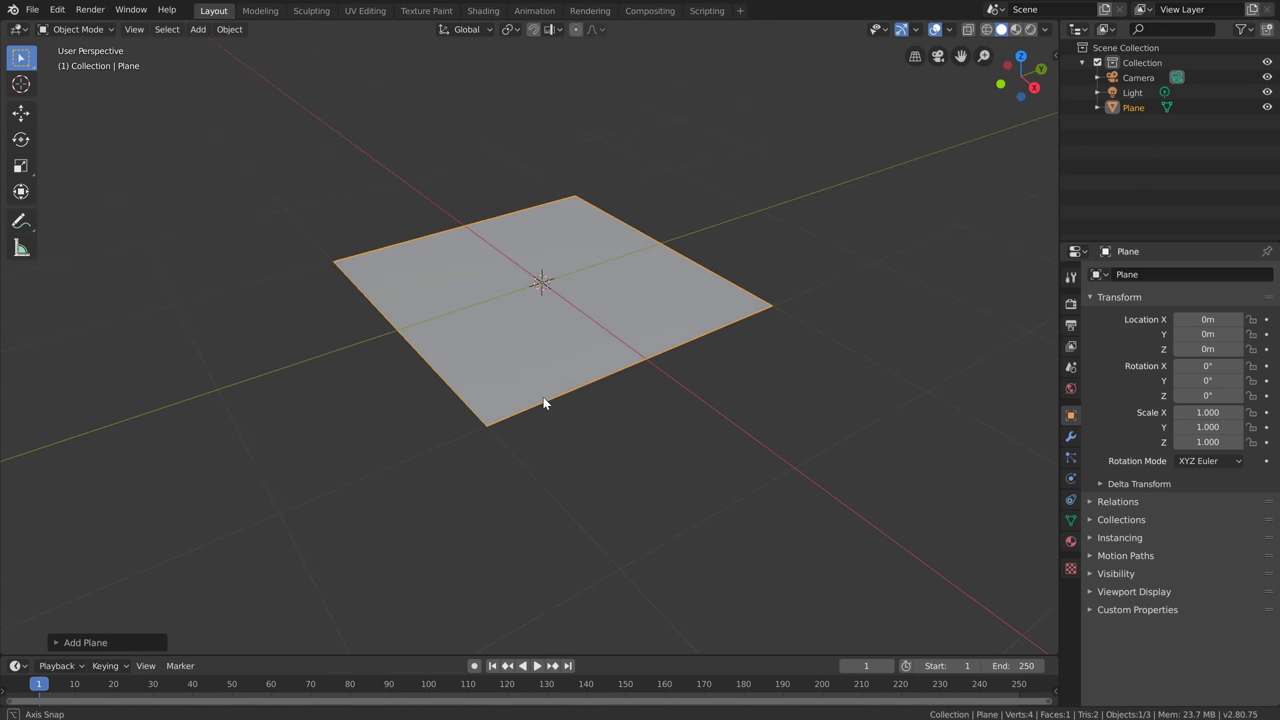
Switch the viewport shading to LookDev, then to Rendered, and inspect the plane's underside
left_click(1015, 29)
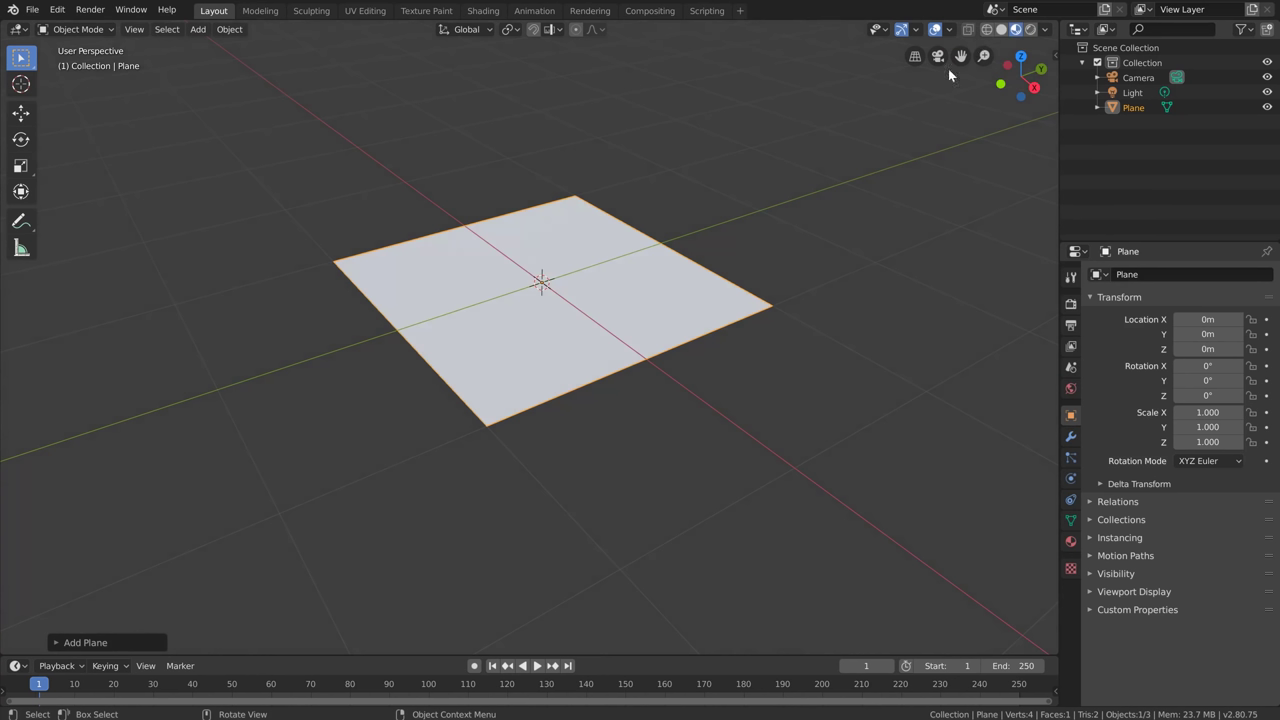
left_click(1031, 29)
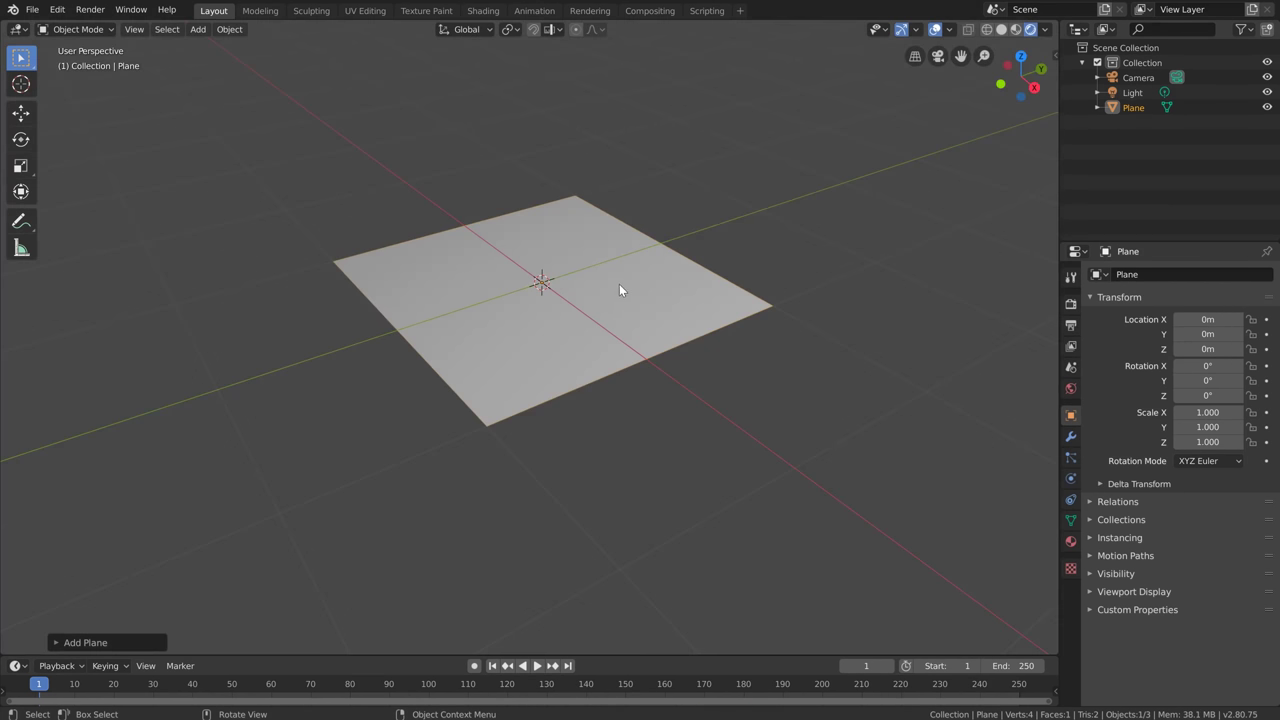
middle_click_drag(576, 368, 580, 340)
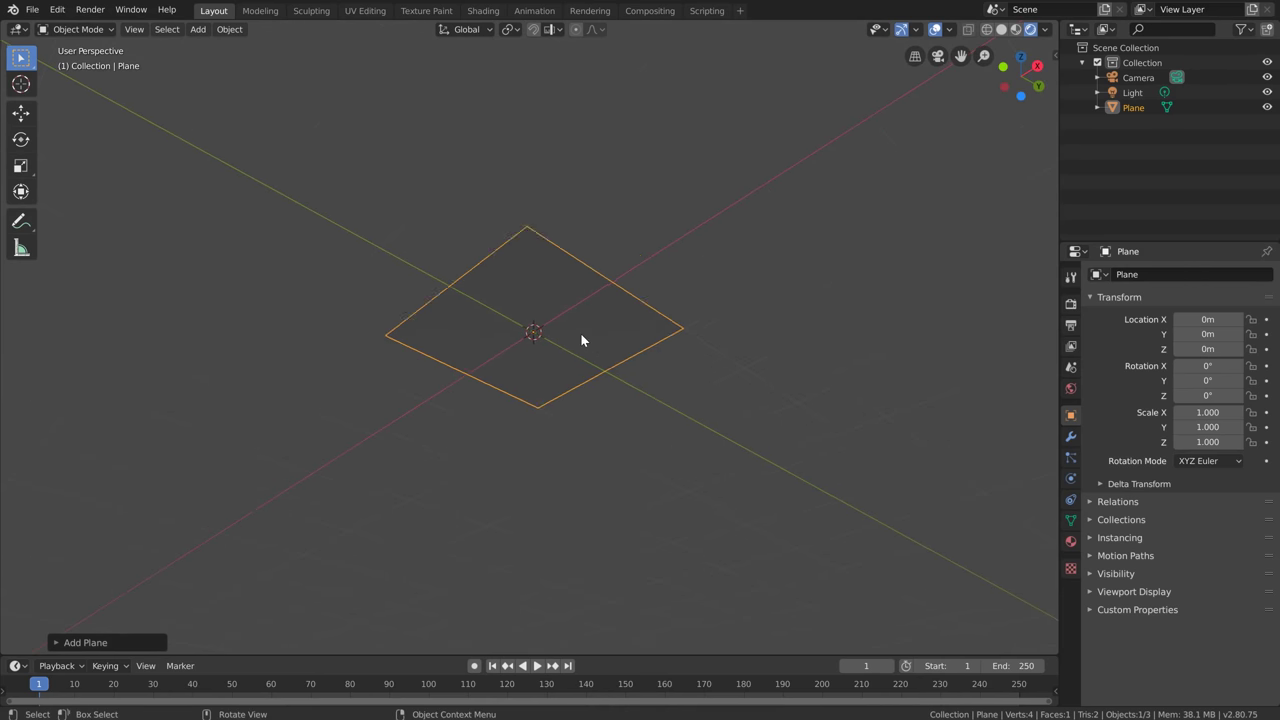
Move the light down along the Z axis to about -2.83 m, below the plane
scroll(580, 340, "down", 3)
middle_click_drag(602, 145, 574, 279)
scroll(574, 279, "down", 3)
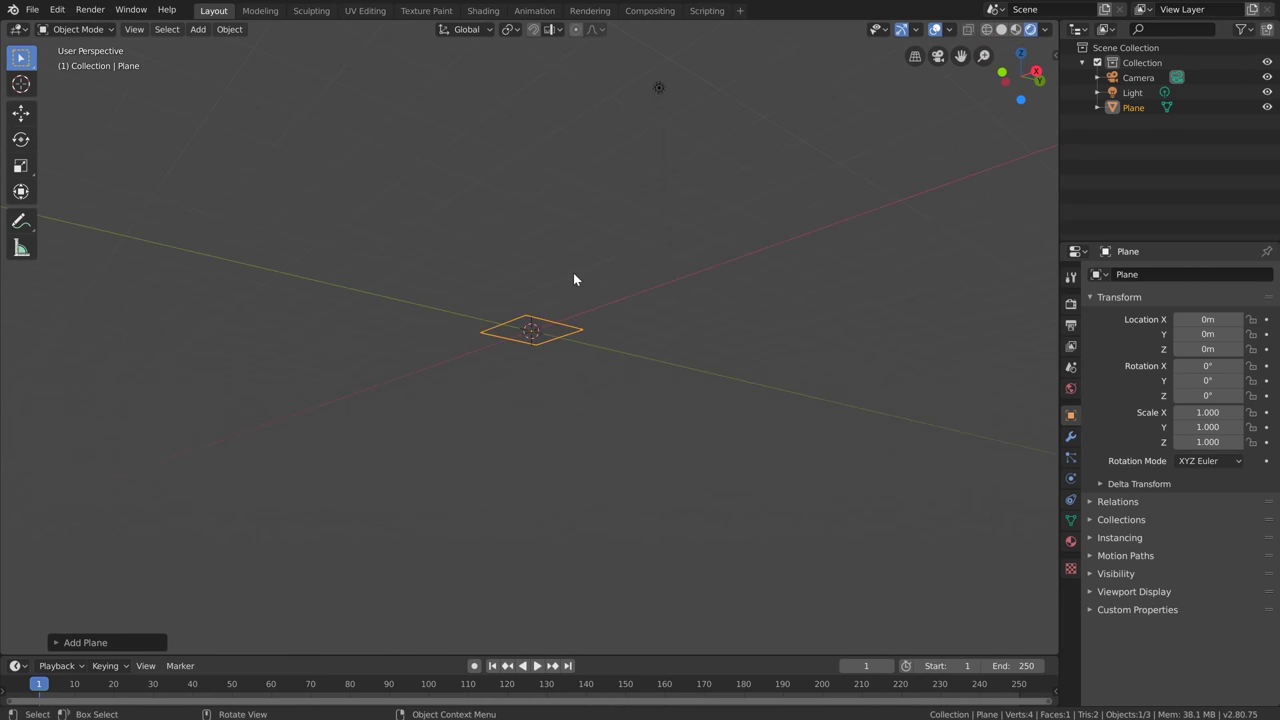
left_click(637, 128)
key("g")
key("z")
left_click(629, 406)
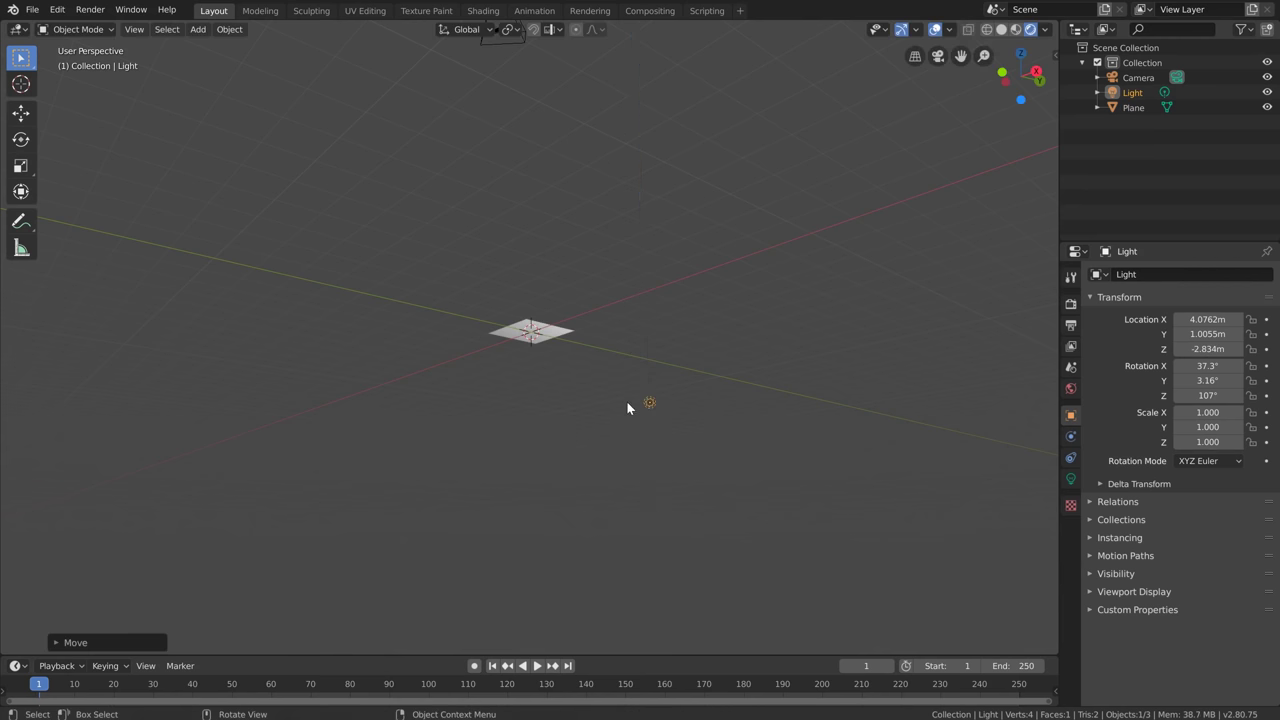
Assign the existing material "Material" to the plane and enable Backface Culling in its settings
scroll(629, 406, "up", 5)
mouse_move(538, 340)
middle_mouse_down()
mouse_move(545, 428)
mouse_move(549, 318)
middle_mouse_up()
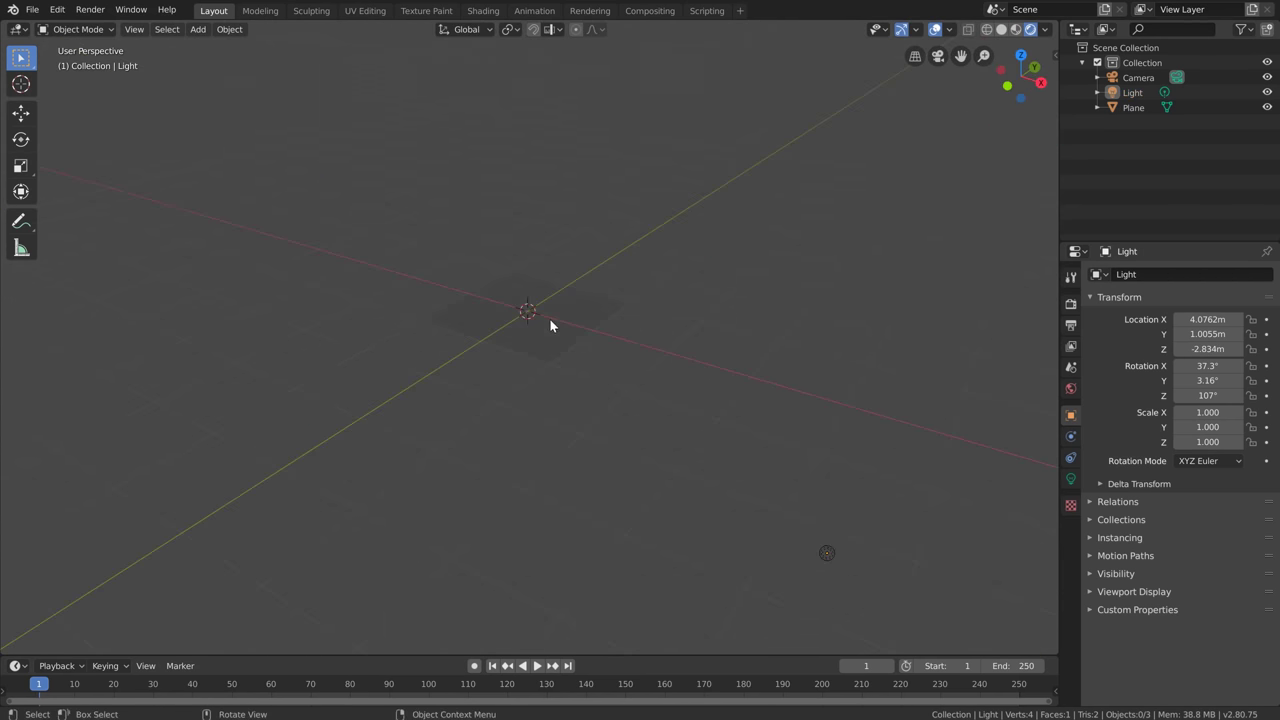
left_click(549, 317)
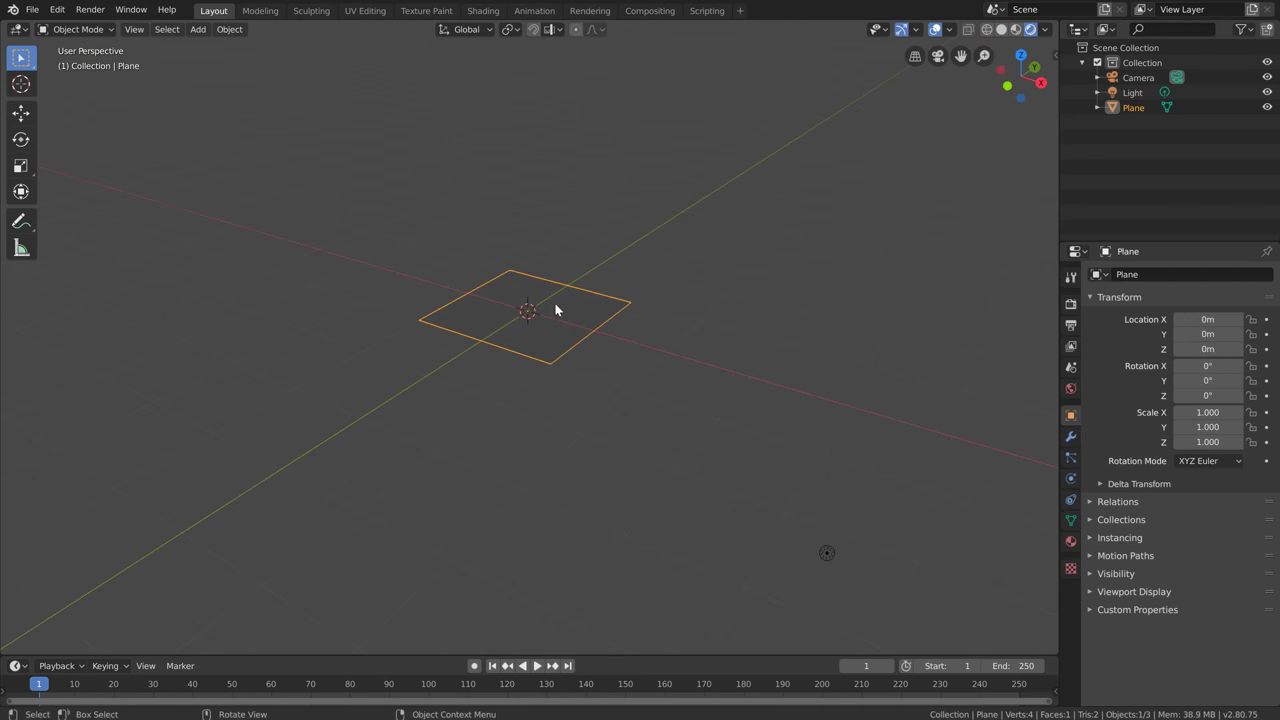
left_click(1070, 541)
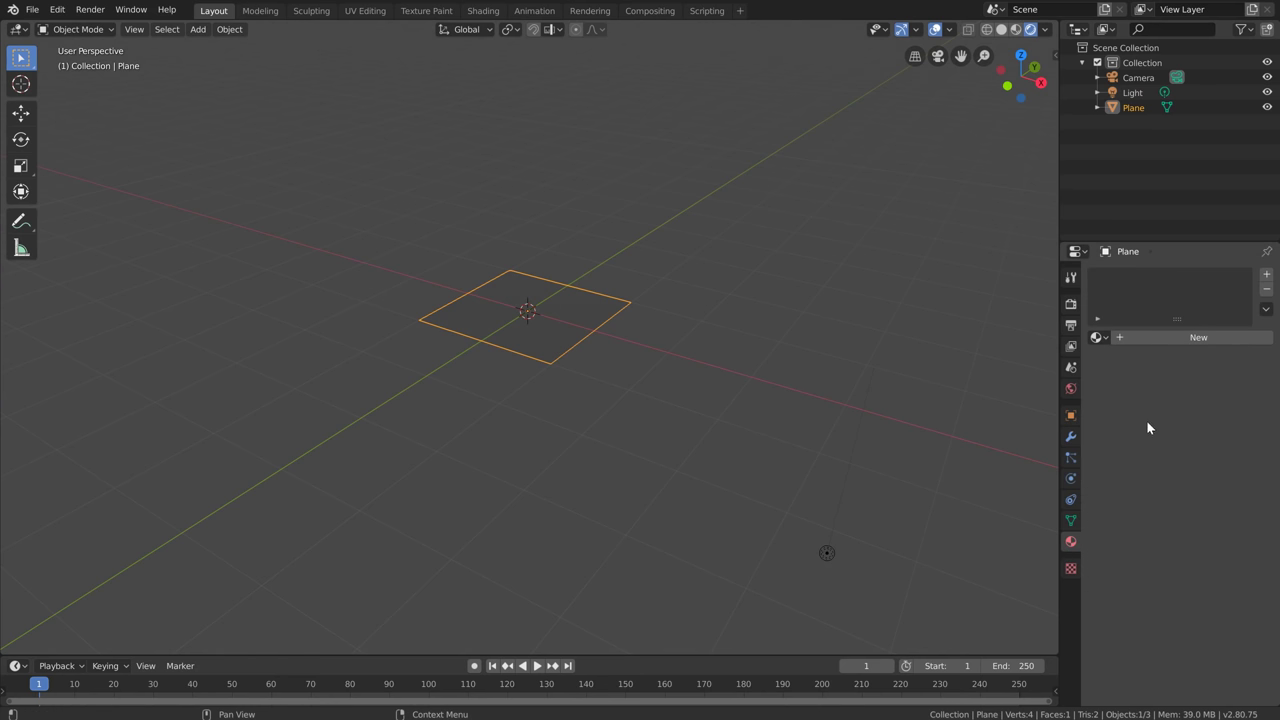
left_click(1097, 337)
left_click(1020, 360)
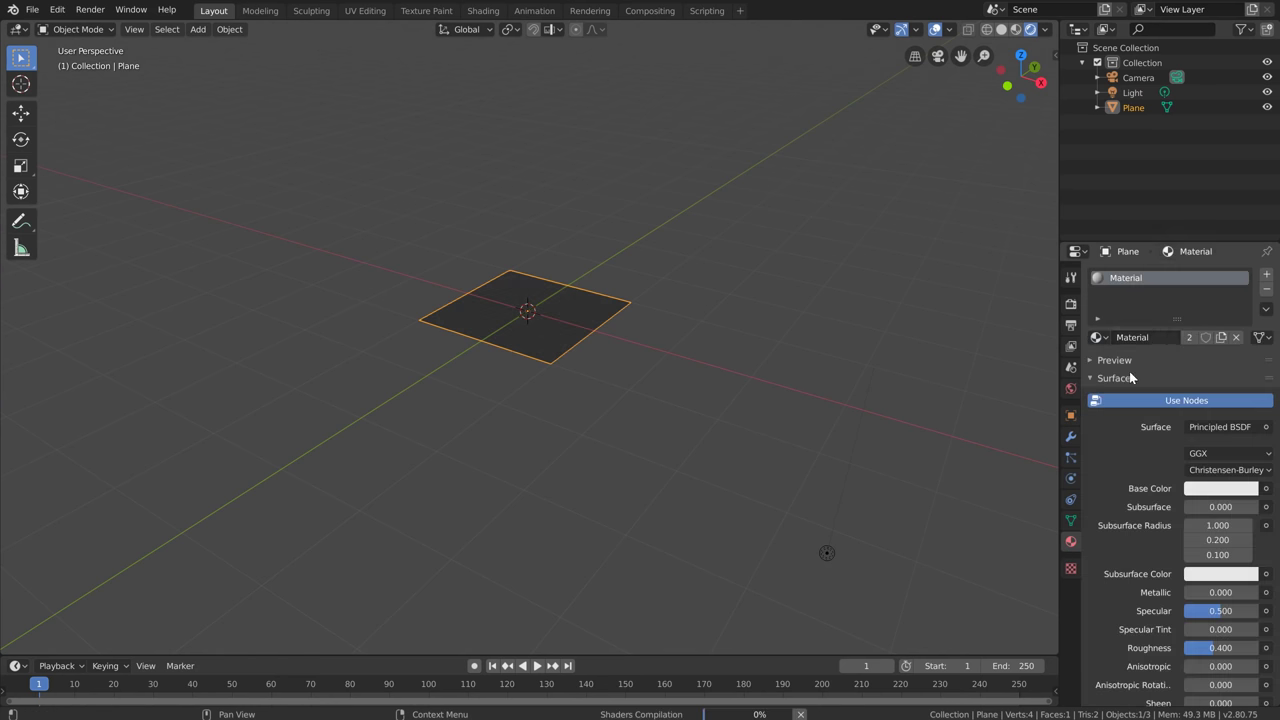
scroll(1121, 549, "down", 5)
scroll(1135, 367, "down", 5)
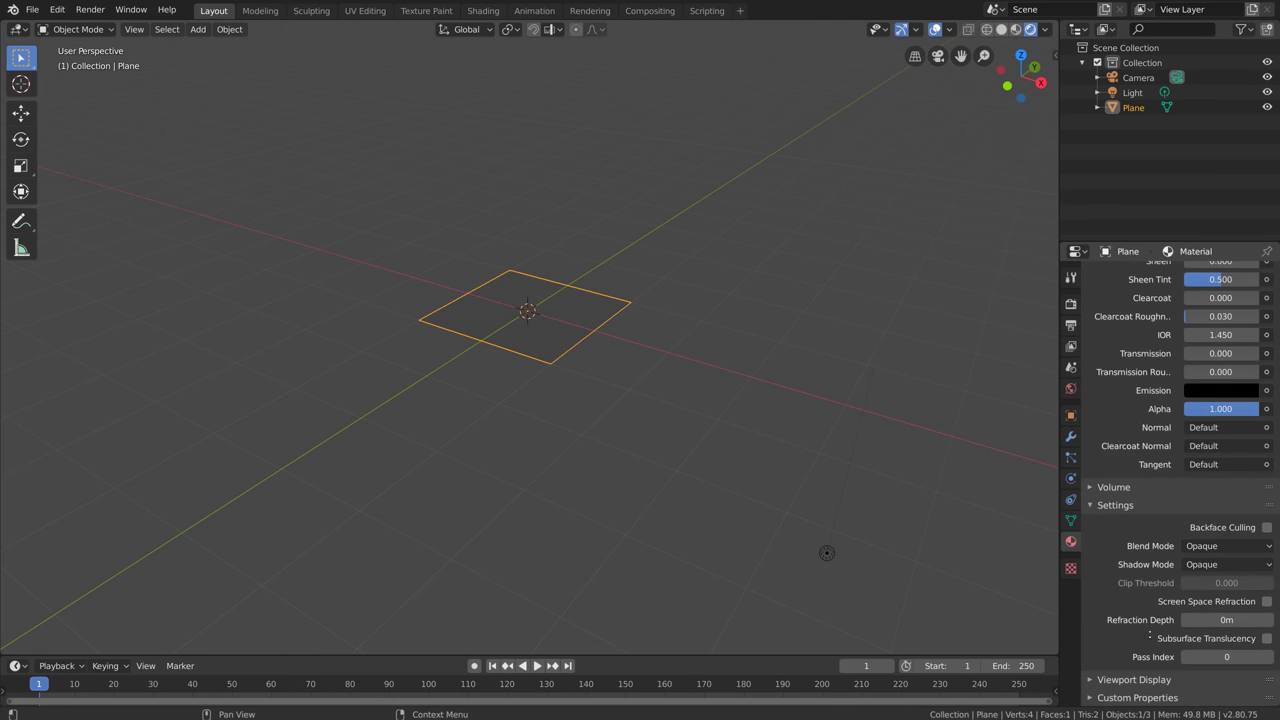
left_click(1266, 527)
Move the light beneath the plane closer to the plane
middle_click_drag(665, 464, 829, 520)
left_click(811, 496)
key("g")
left_click(669, 442)
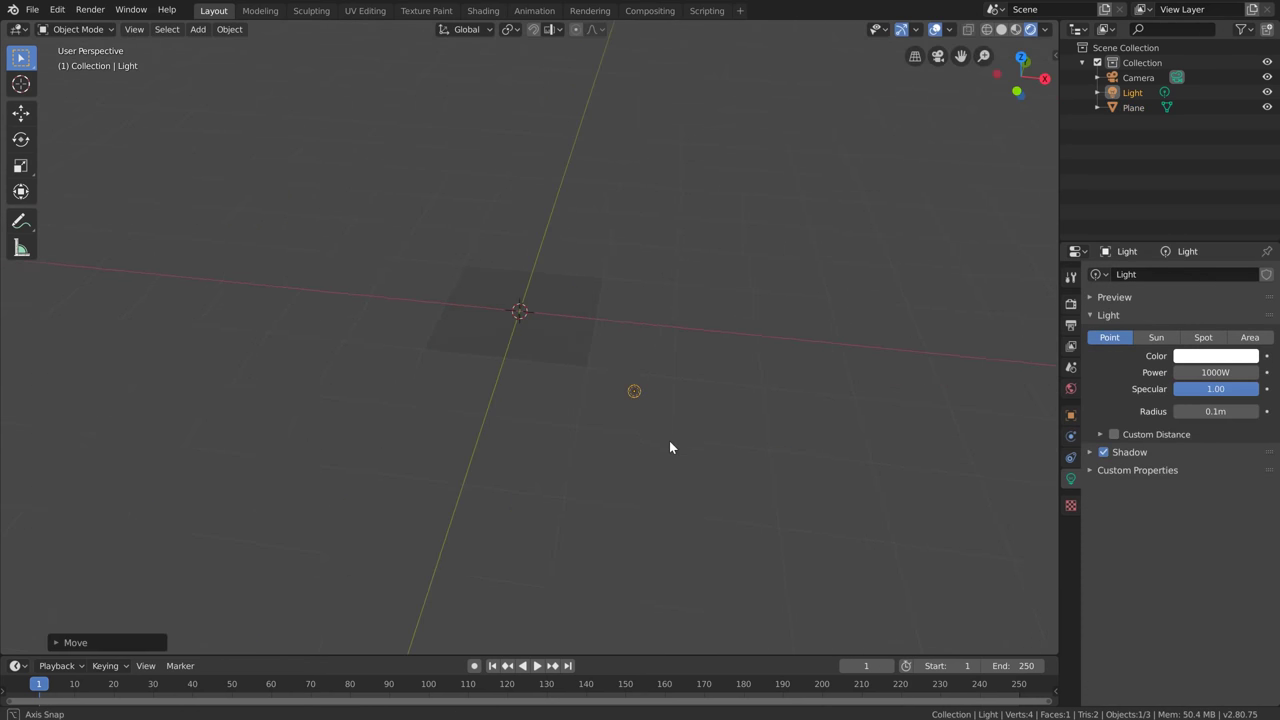
Duplicate the light and place the copy above the plane
middle_click_drag(669, 442, 654, 413)
key("shift+d")
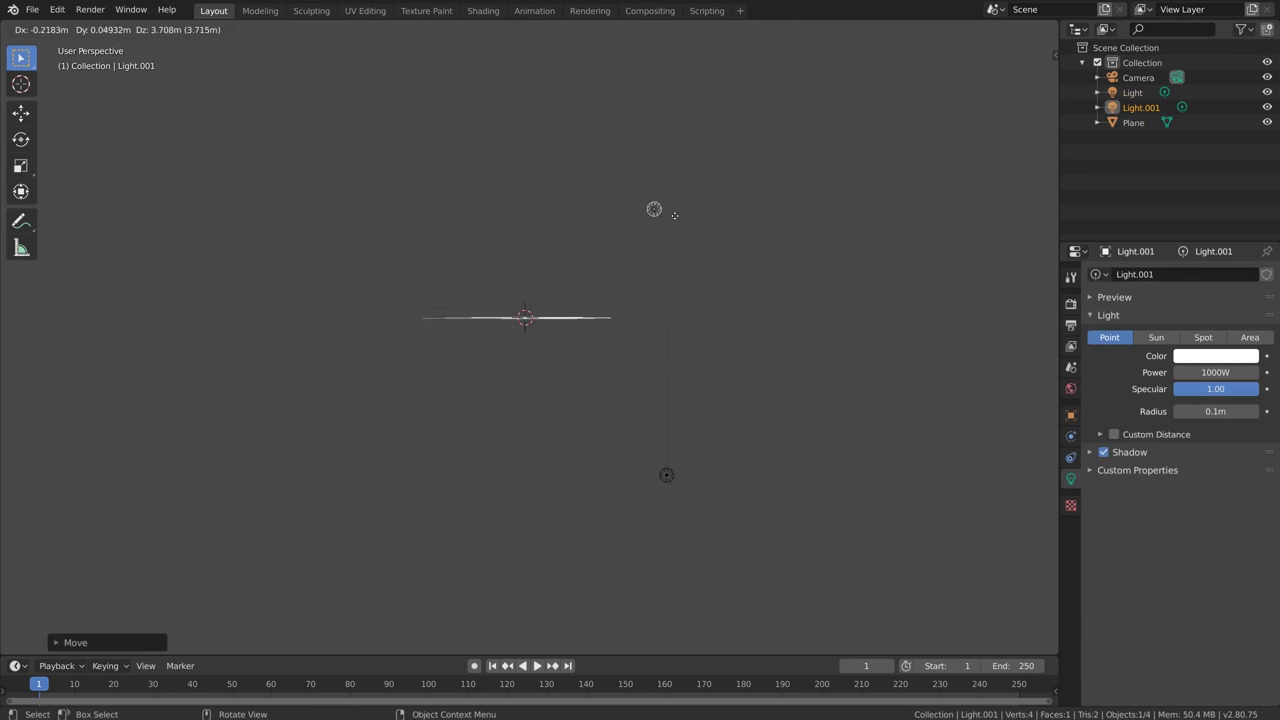
left_click(603, 323)
middle_click_drag(603, 323, 590, 380)
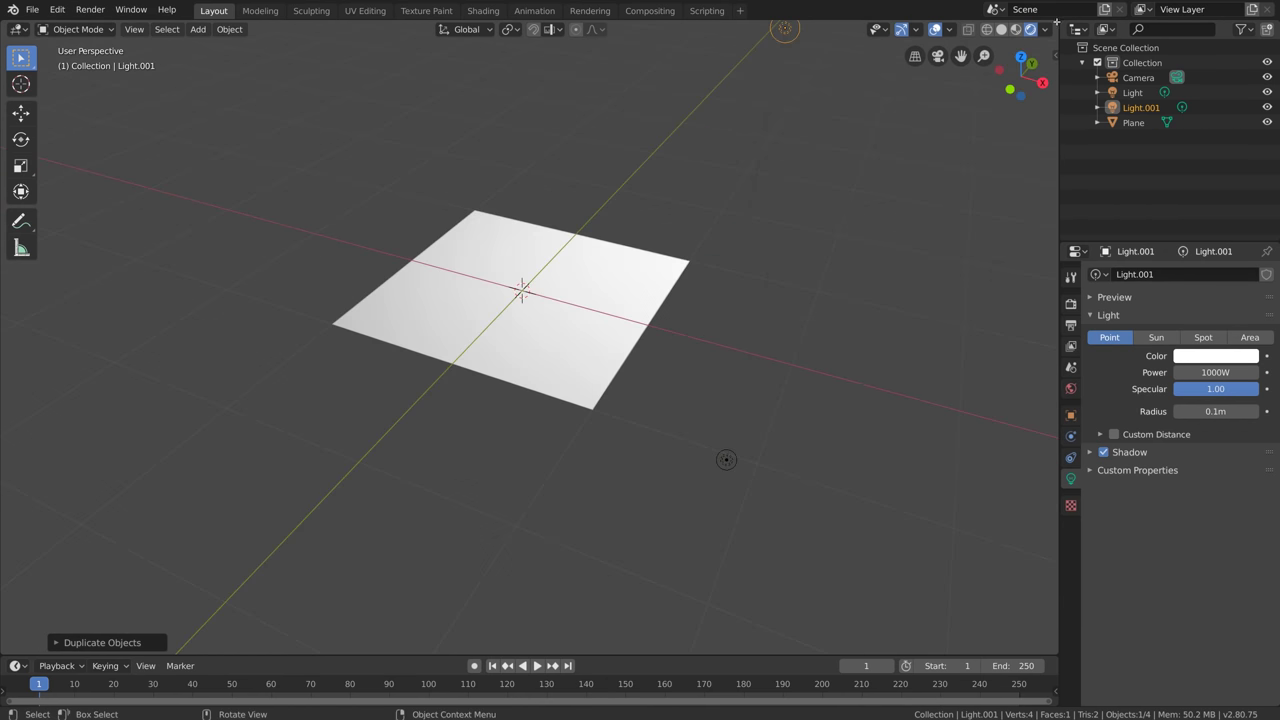
Open a Shader Editor in a new area below the viewport and show the sidebar options for the plane's material
left_click_drag(1056, 20, 336, 452)
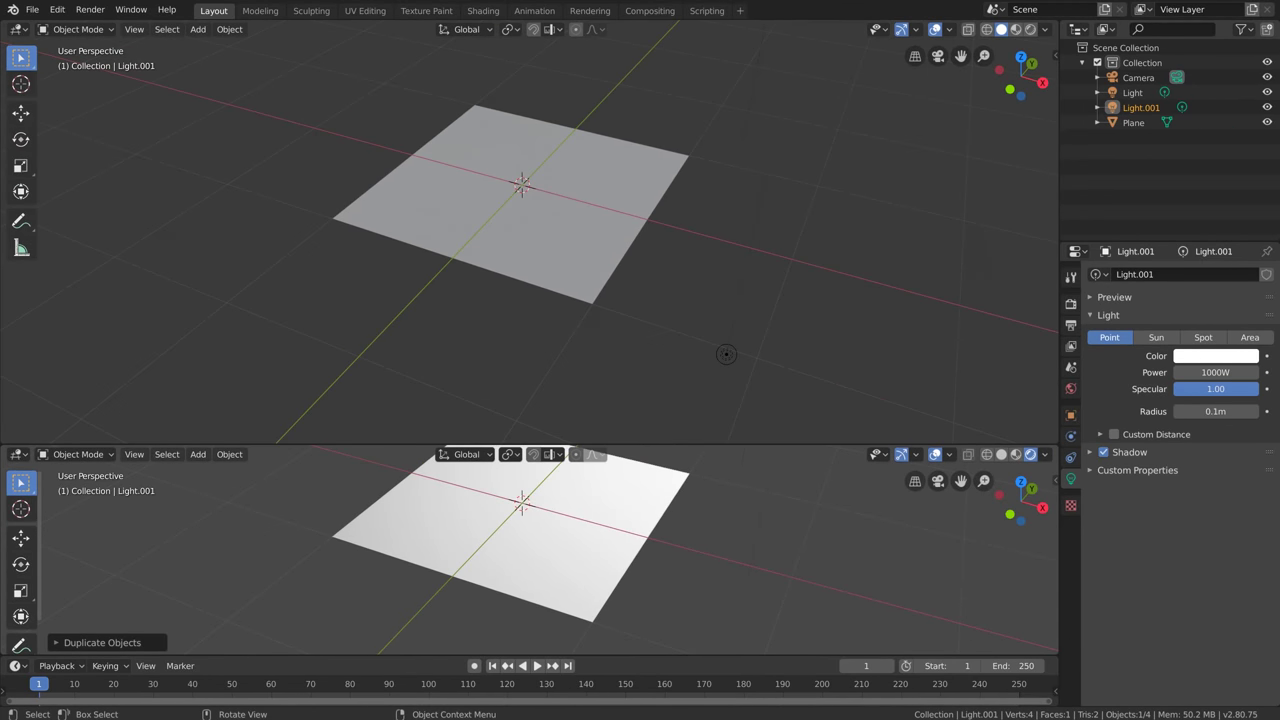
left_click(18, 455)
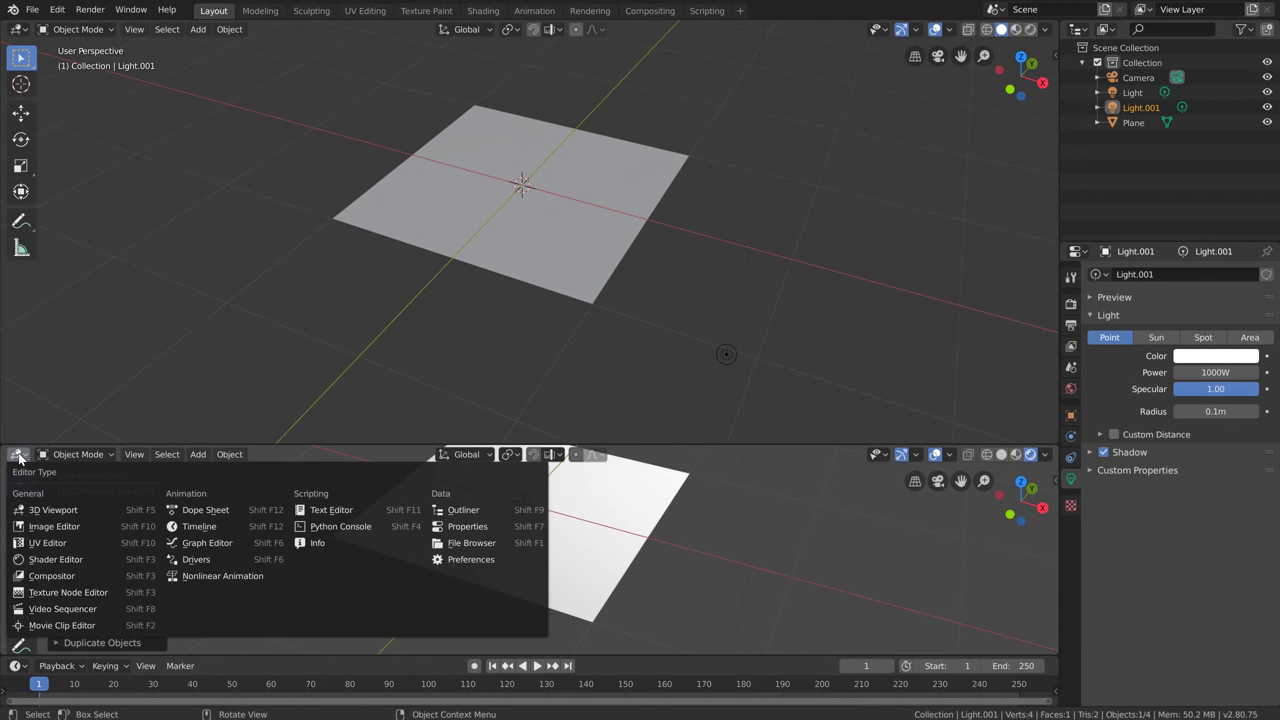
left_click(77, 560)
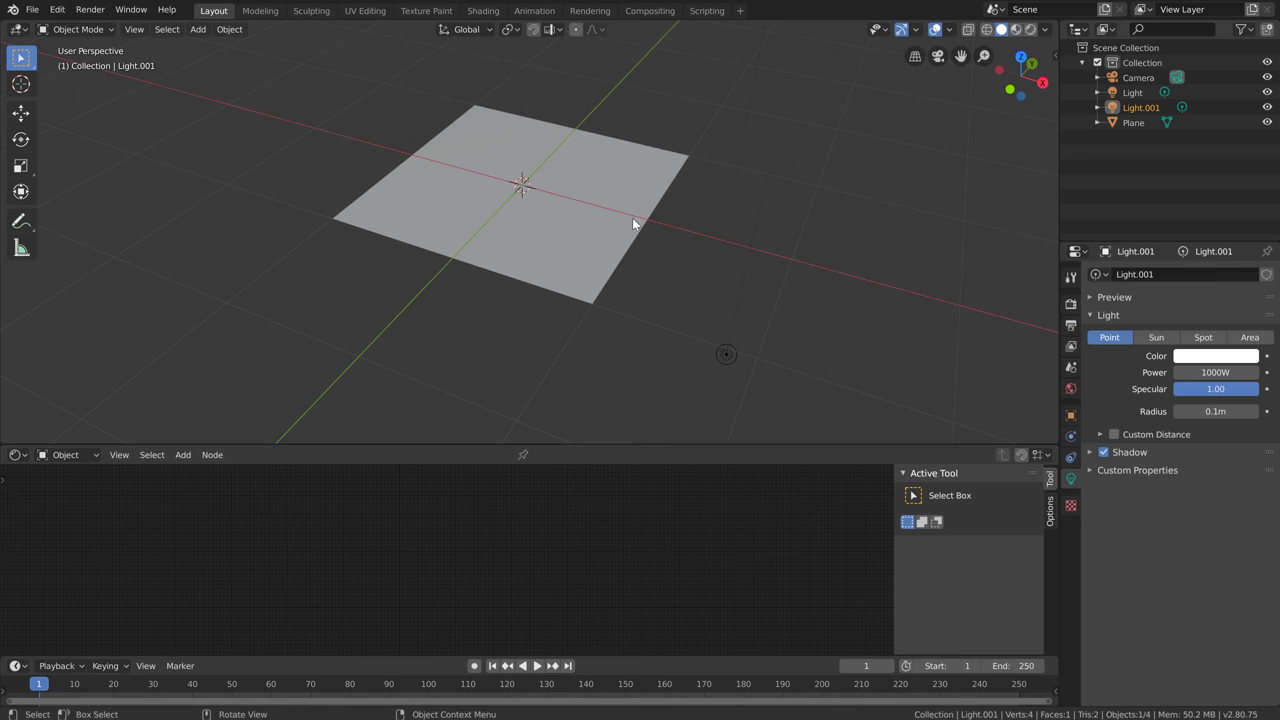
left_click(580, 222)
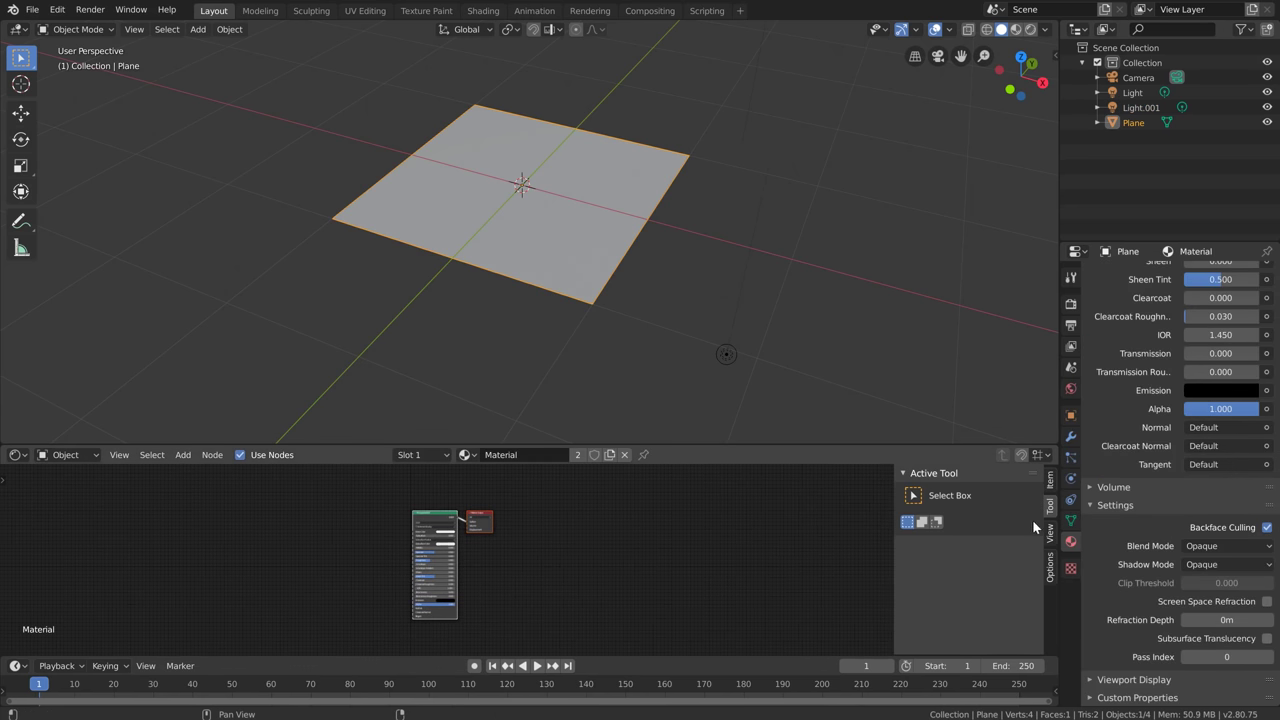
left_click(1054, 567)
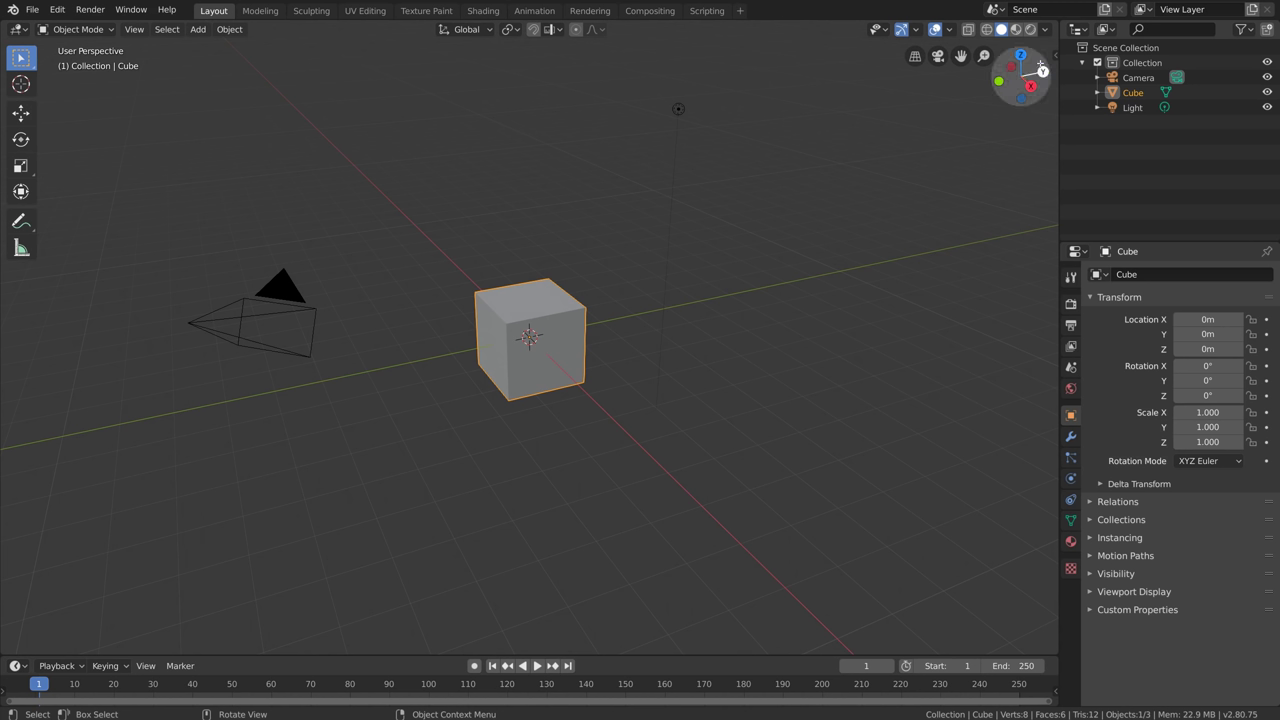
Orbit around the cube with the navigation gizmo, snap to the top view, and orbit back out of it
left_click_drag(1013, 88, 970, 102)
left_click_drag(578, 254, 993, 84)
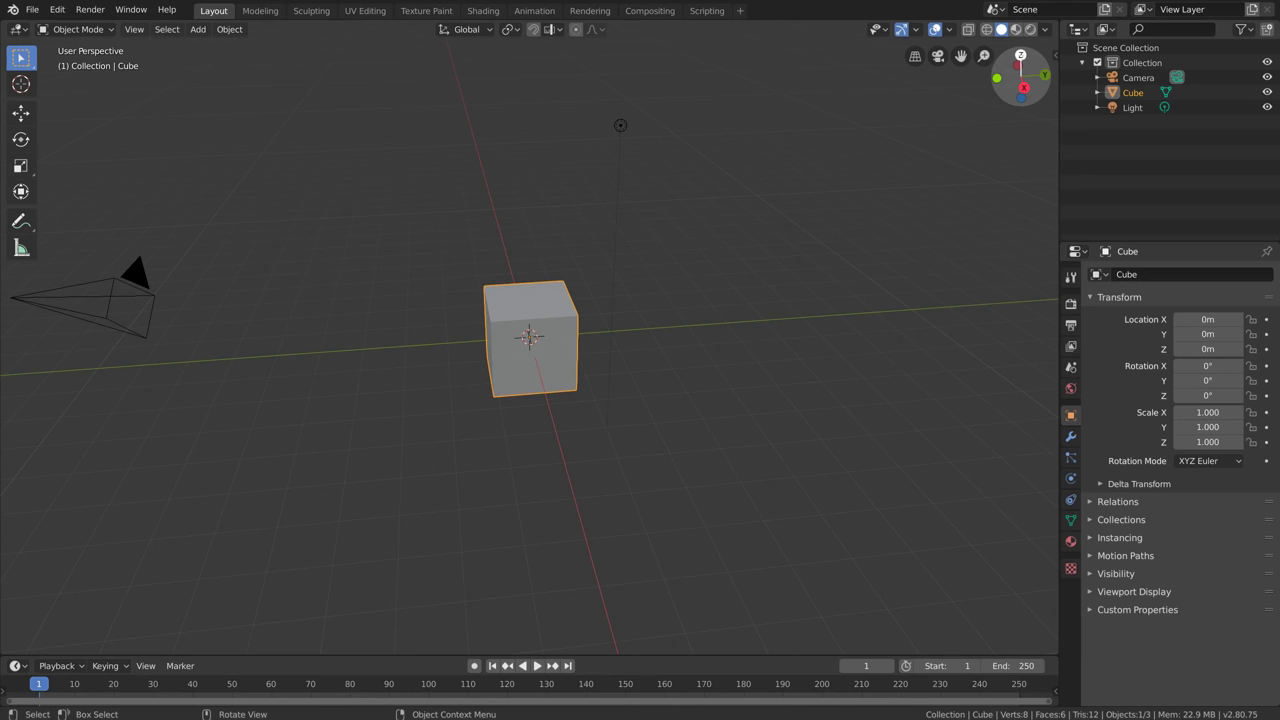
left_click(1020, 55)
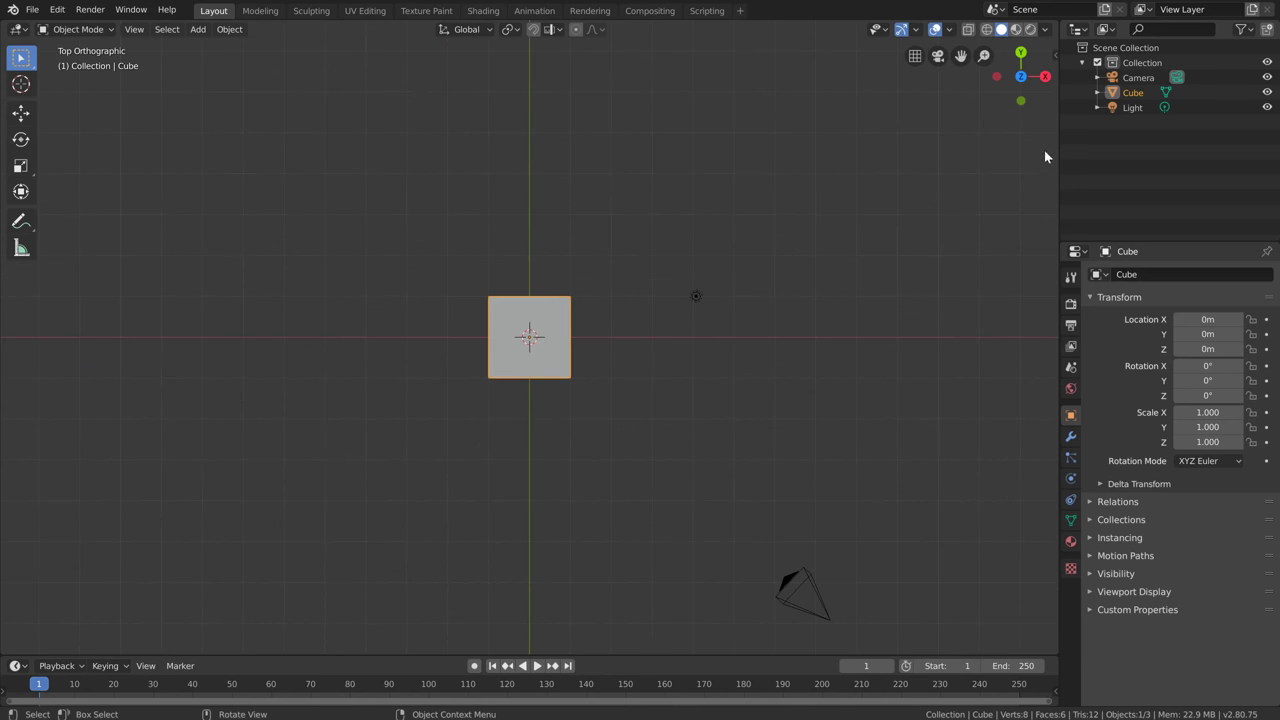
left_click_drag(1020, 76, 937, 80)
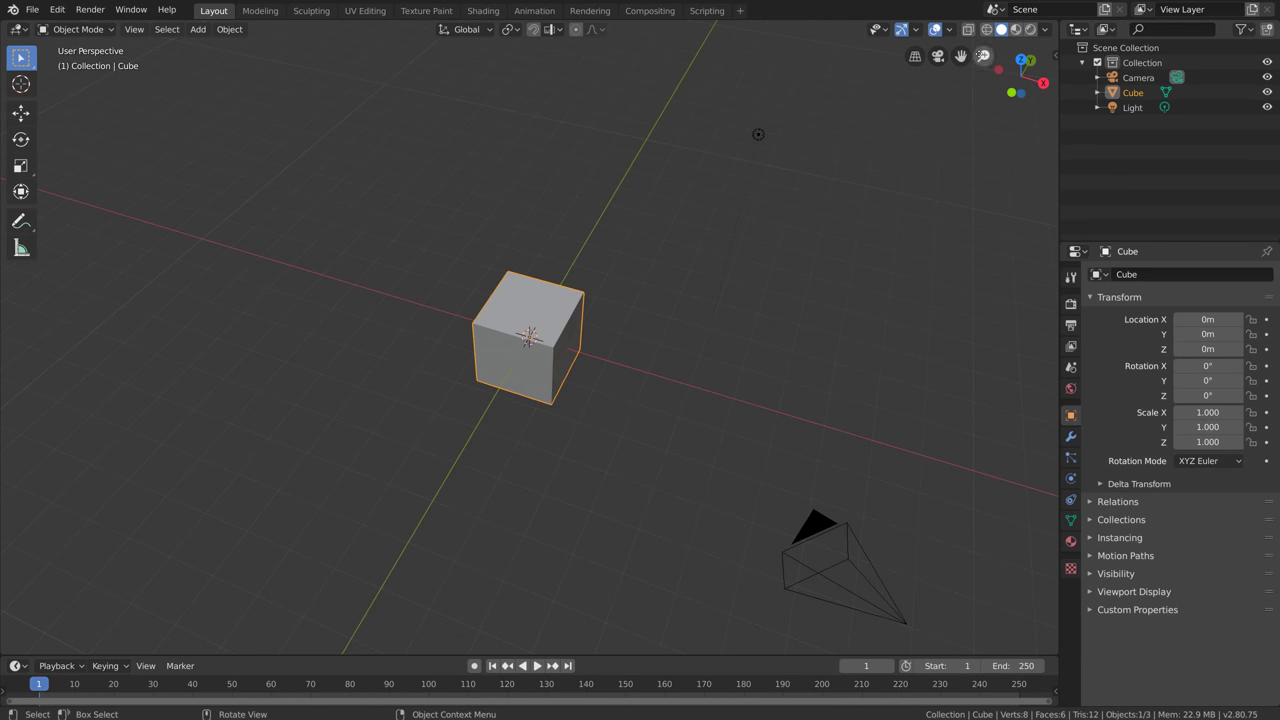
Toggle the viewport between perspective and orthographic, and look through the camera and back
left_click(914, 57)
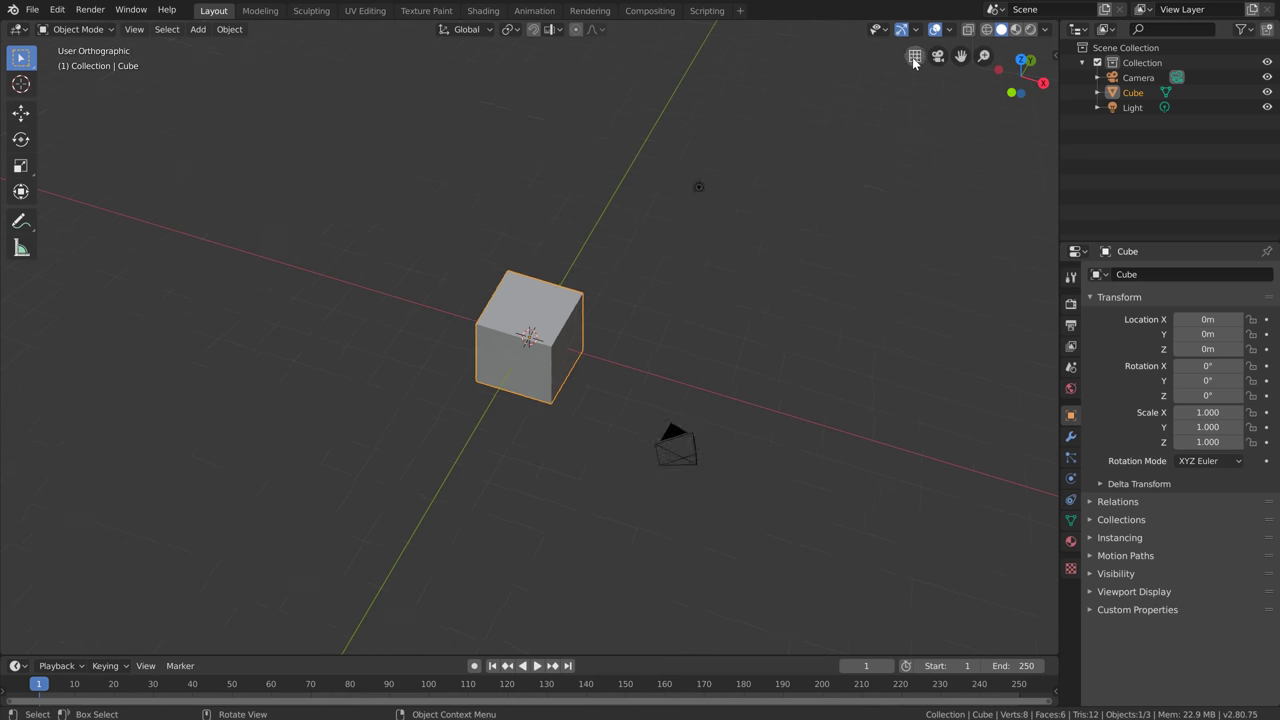
left_click(914, 57)
left_click(914, 57)
left_click(915, 57)
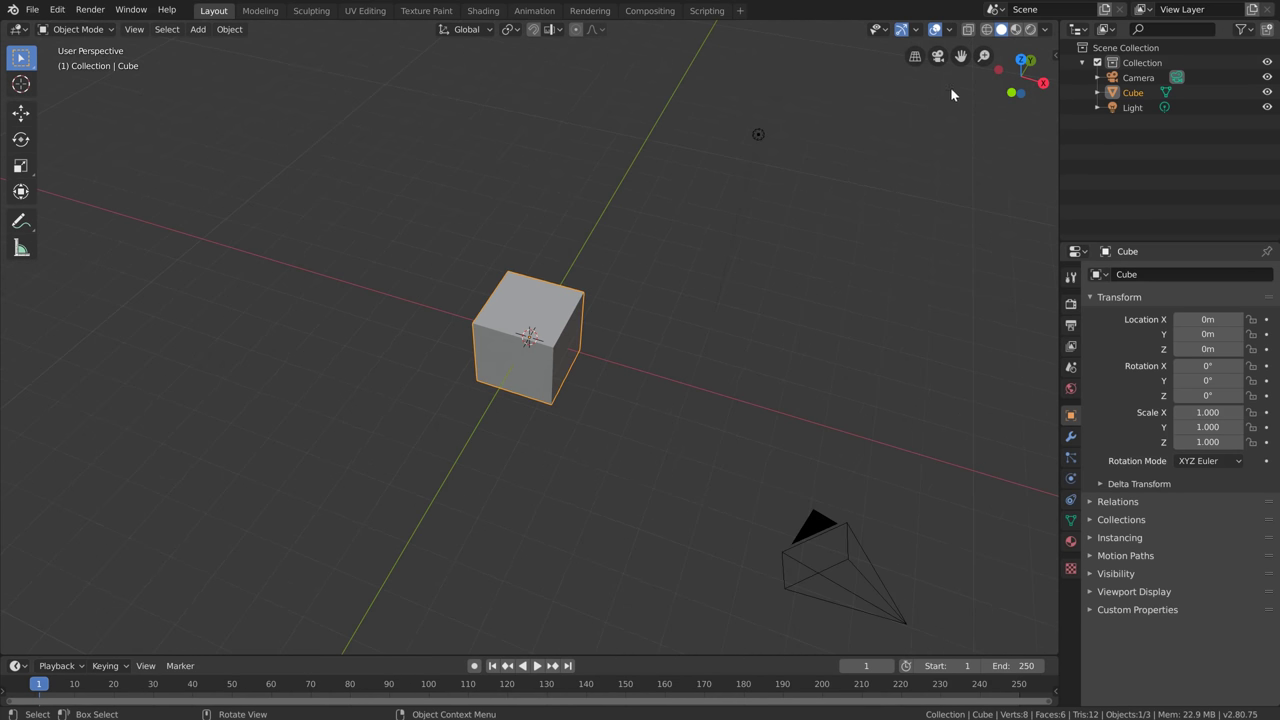
left_click(938, 60)
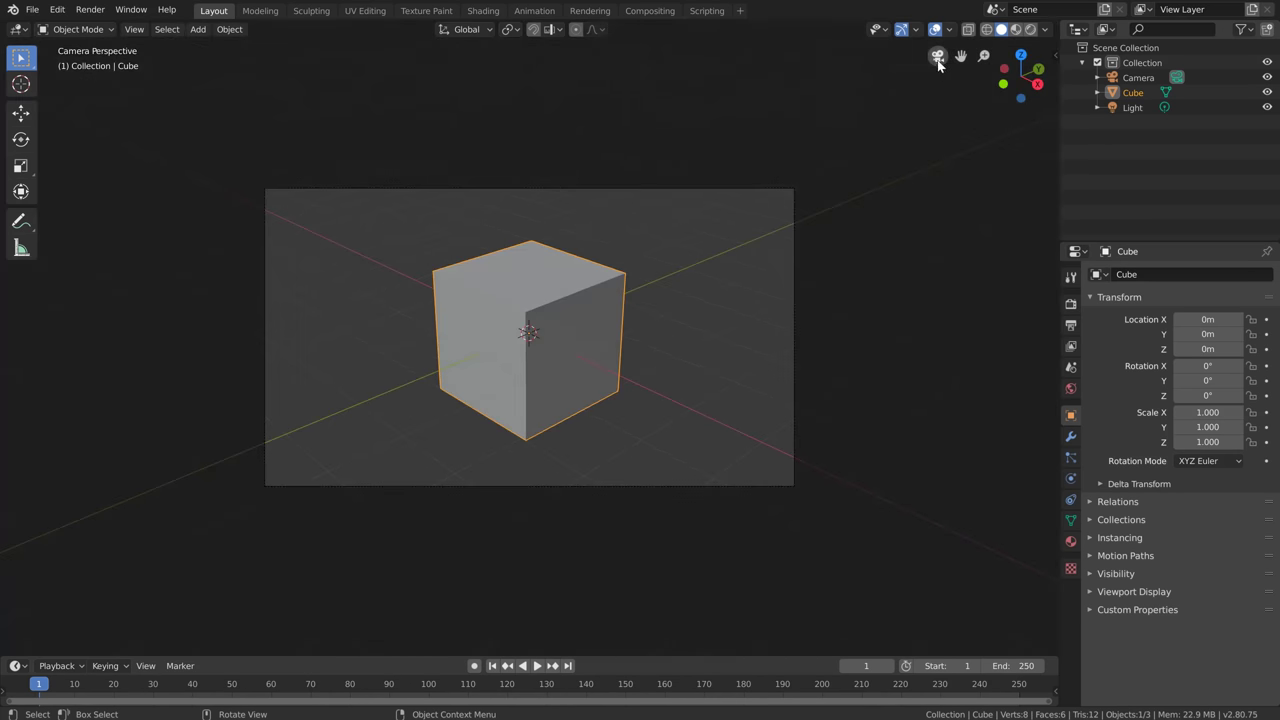
left_click(938, 58)
middle_click_drag(758, 134, 677, 140)
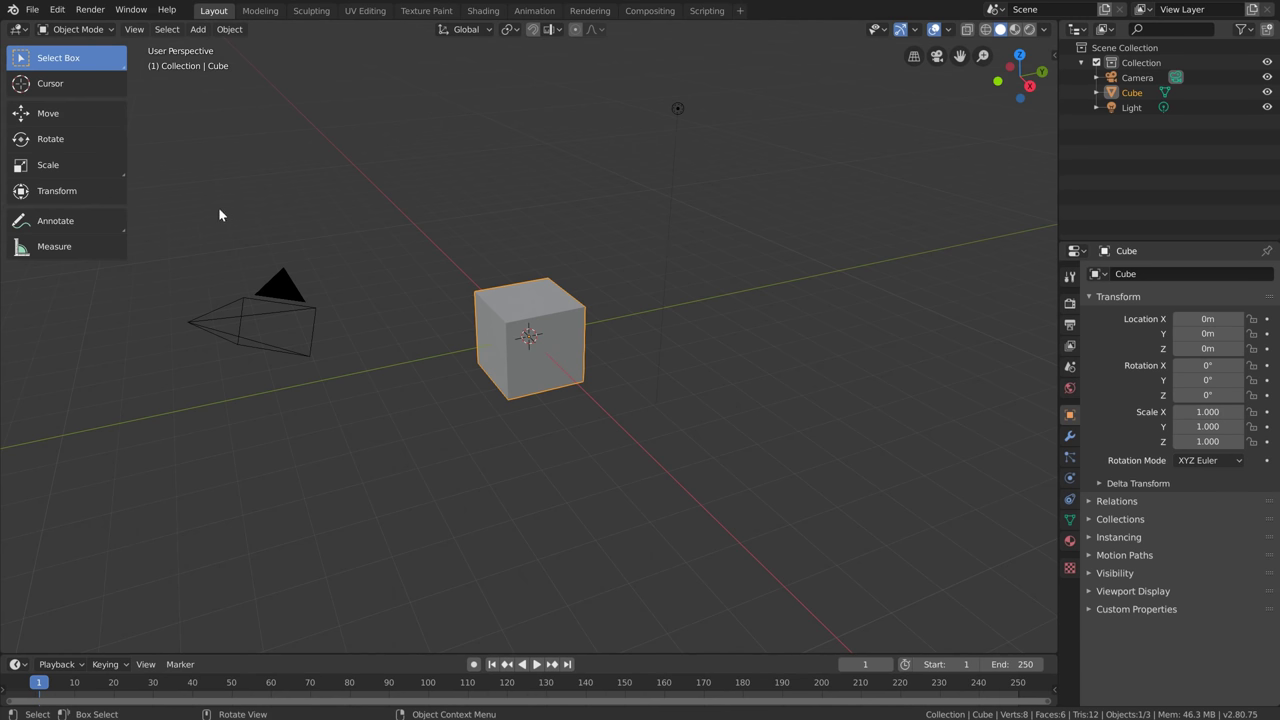
Enter Edit Mode on the cube, switch to face selection, and extrude its +X face outward with the Extrude Region tool
key("Tab")
scroll(538, 373, "up", 1)
scroll(538, 373, "up", 2)
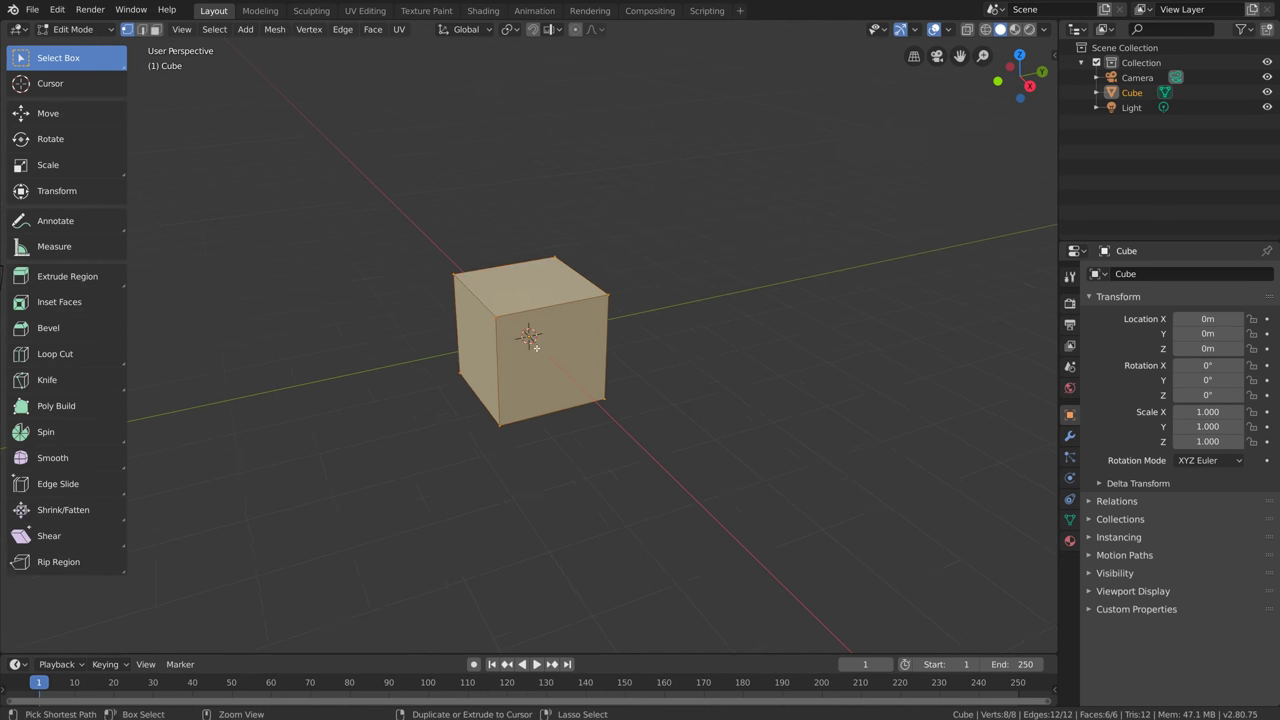
left_click(50, 280)
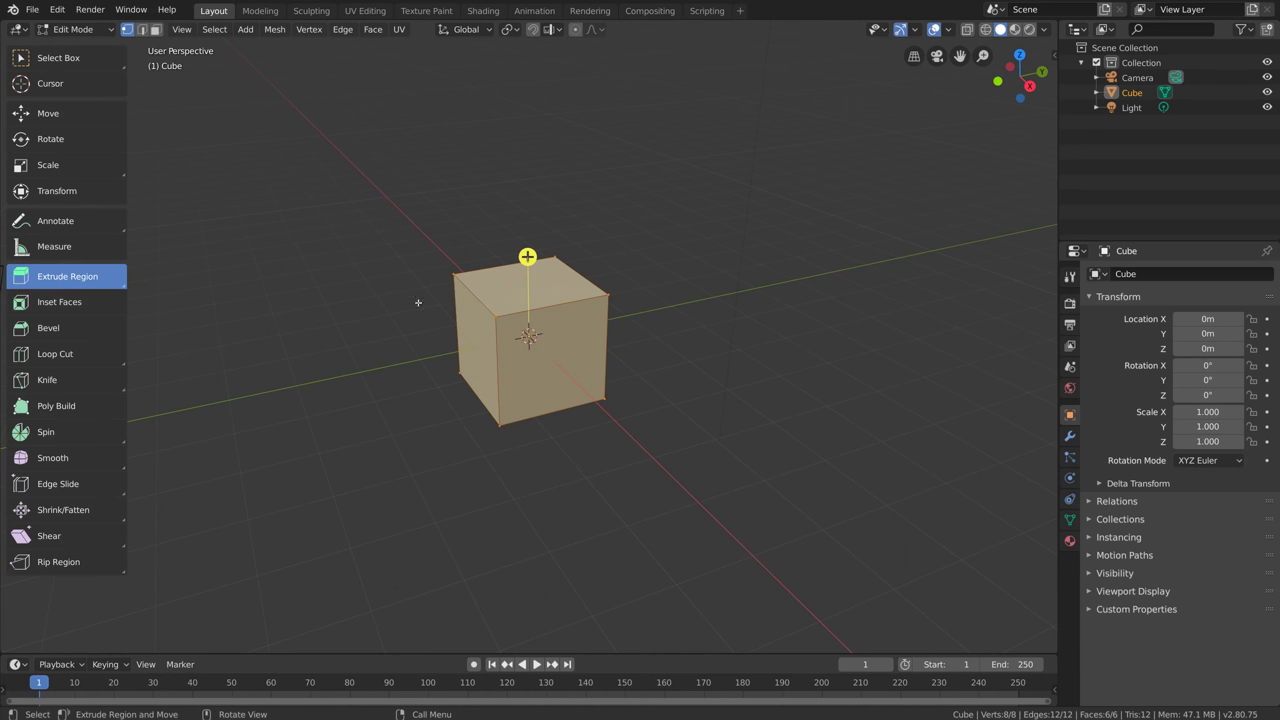
left_click(156, 30)
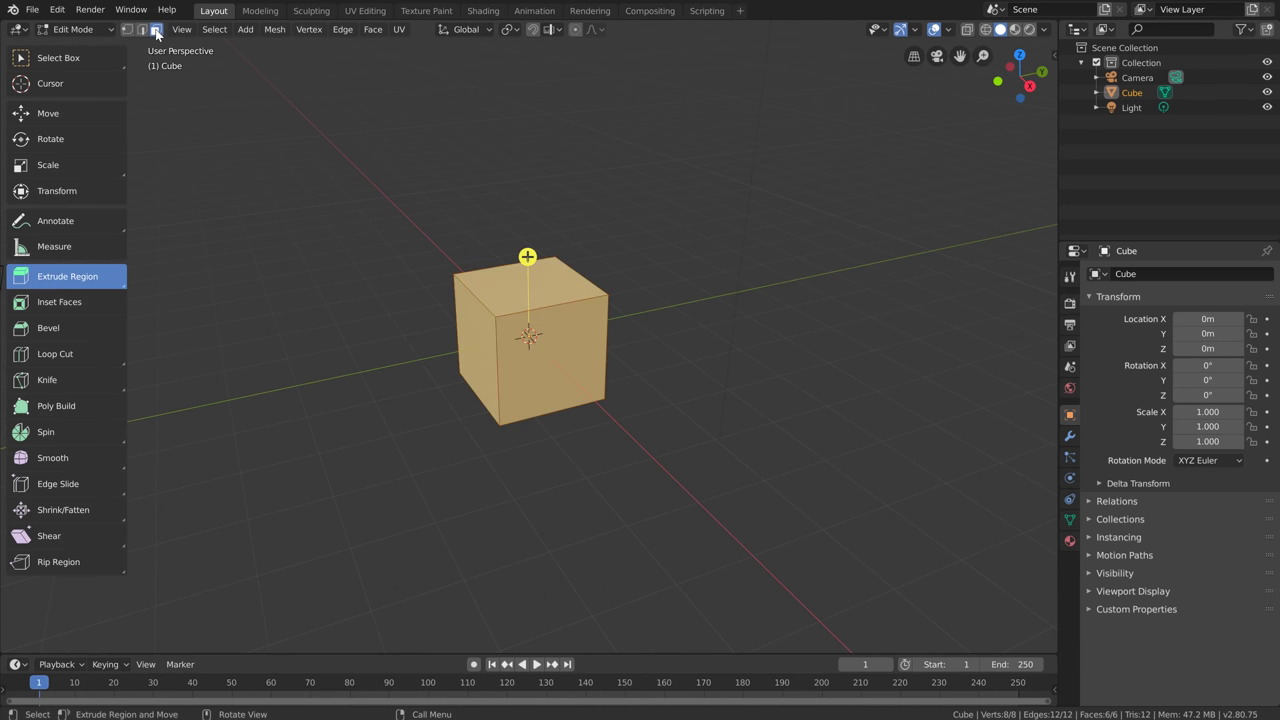
left_click(545, 365)
middle_click_drag(600, 500, 700, 500)
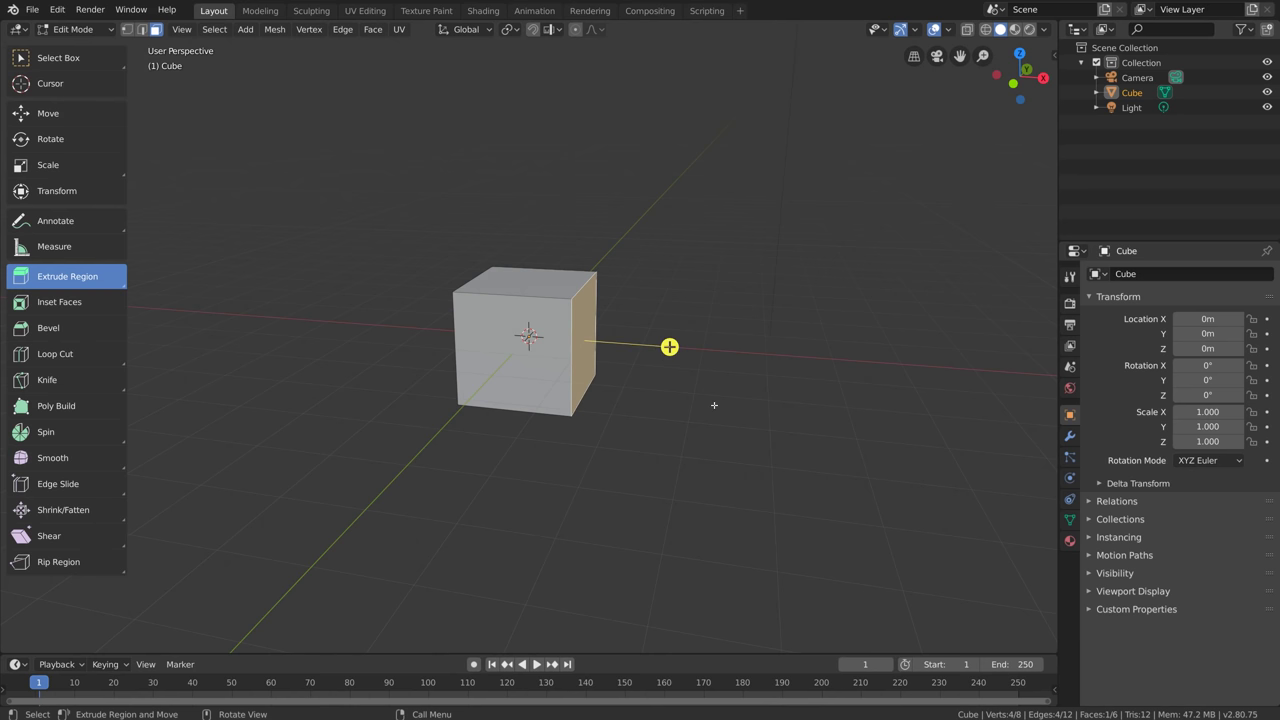
left_click_drag(669, 346, 762, 353)
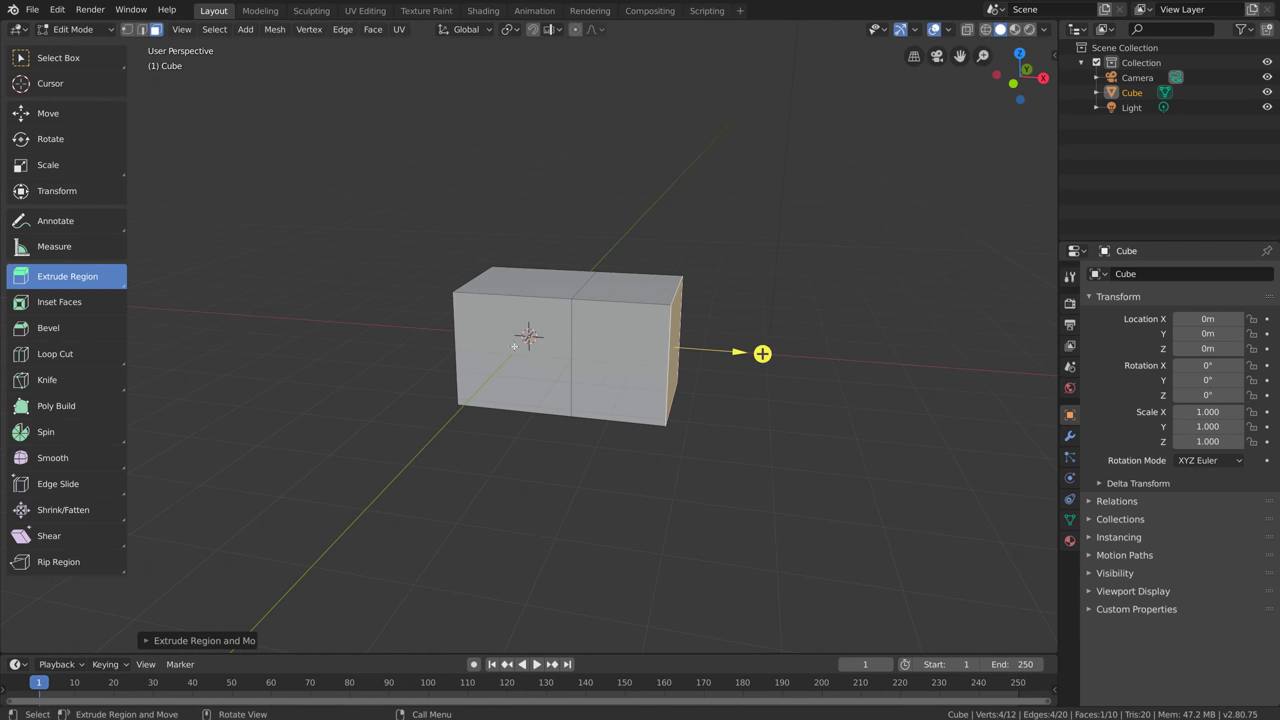
Extrude the original cube's -Y face outward by about one cube width to form an L shape
left_click(483, 384)
left_click_drag(483, 384, 431, 439)
middle_click_drag(516, 411, 300, 400)
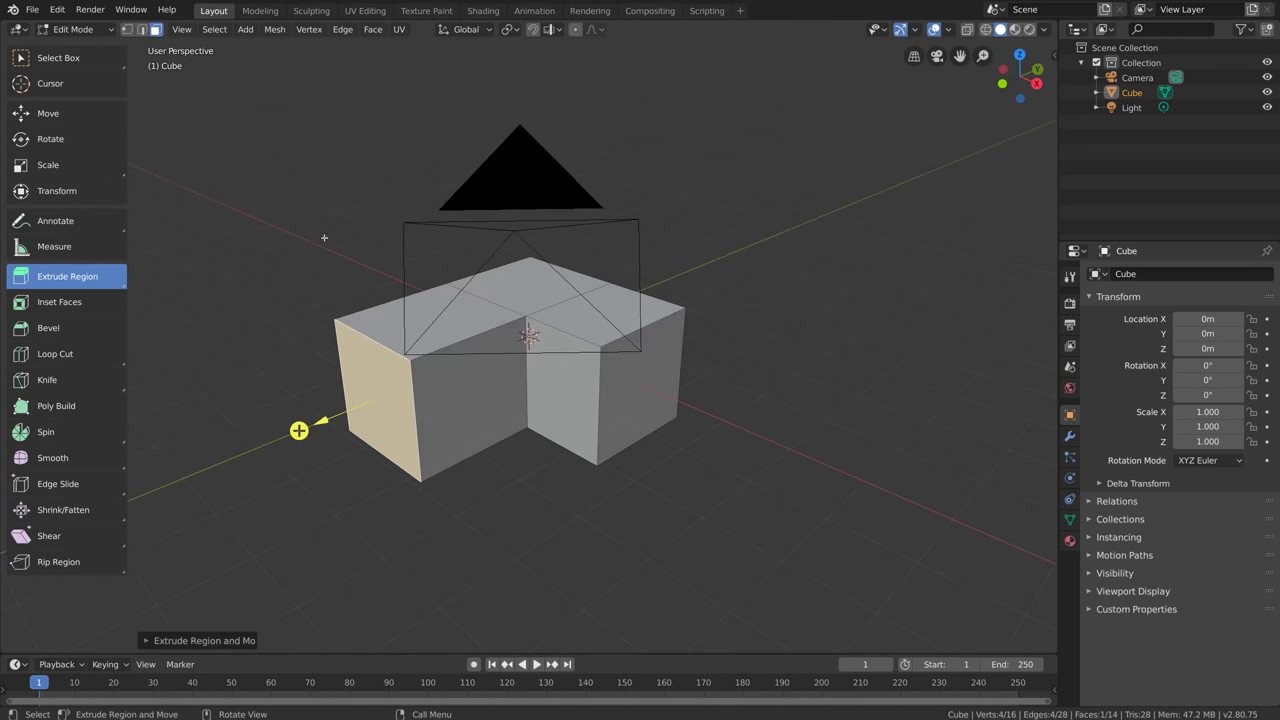
Spin the extruded -Y end face around the Z axis and reposition the spin center to form a smooth curved arm
left_click(58, 431)
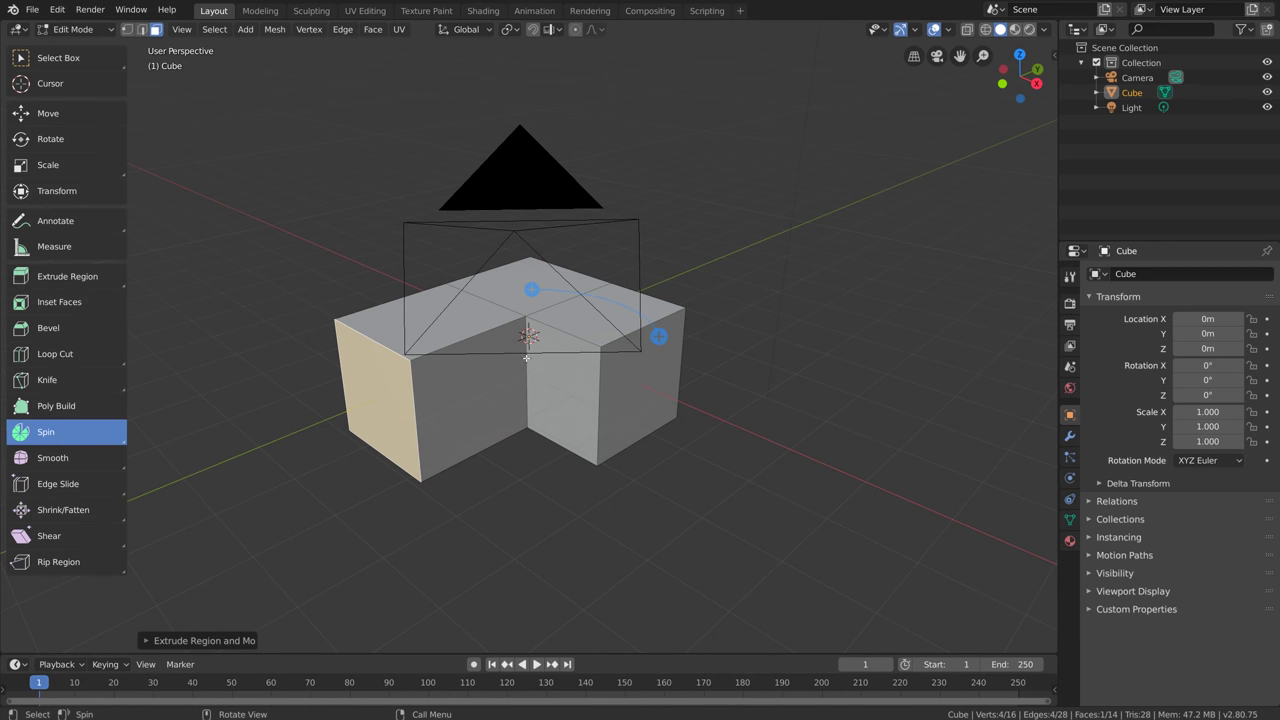
middle_click_drag(526, 357, 487, 448)
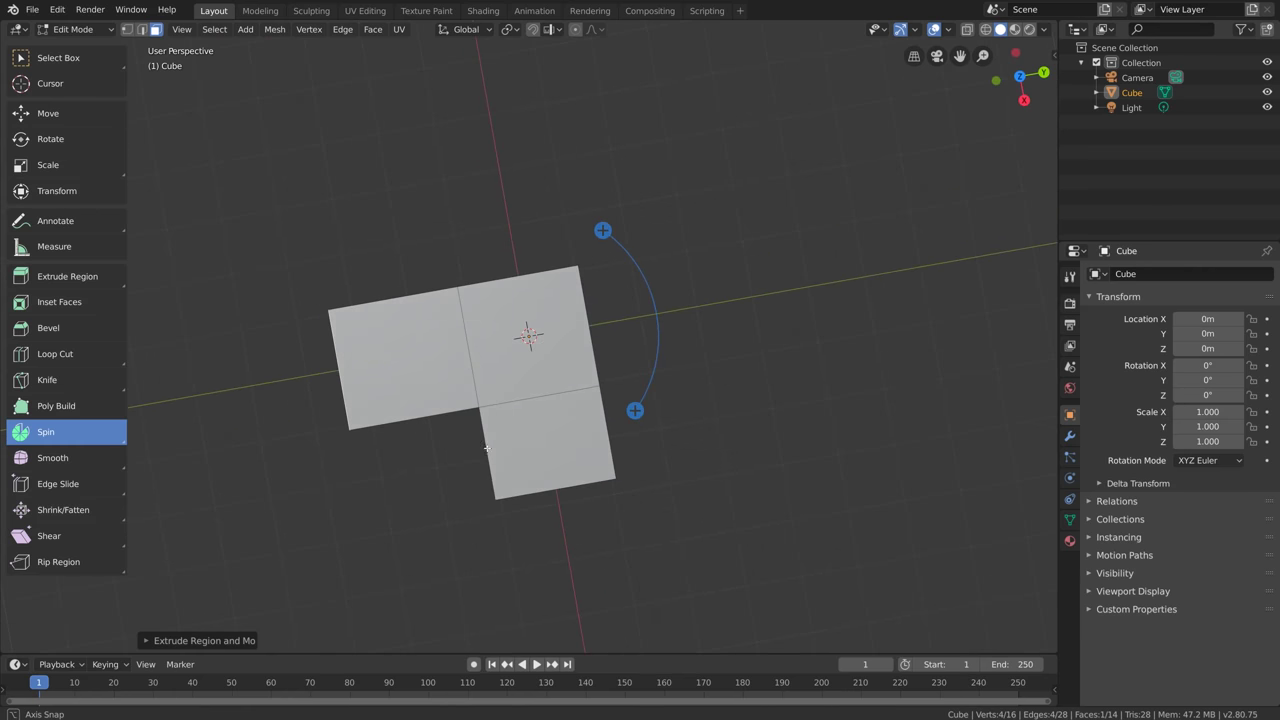
left_click_drag(655, 268, 446, 266)
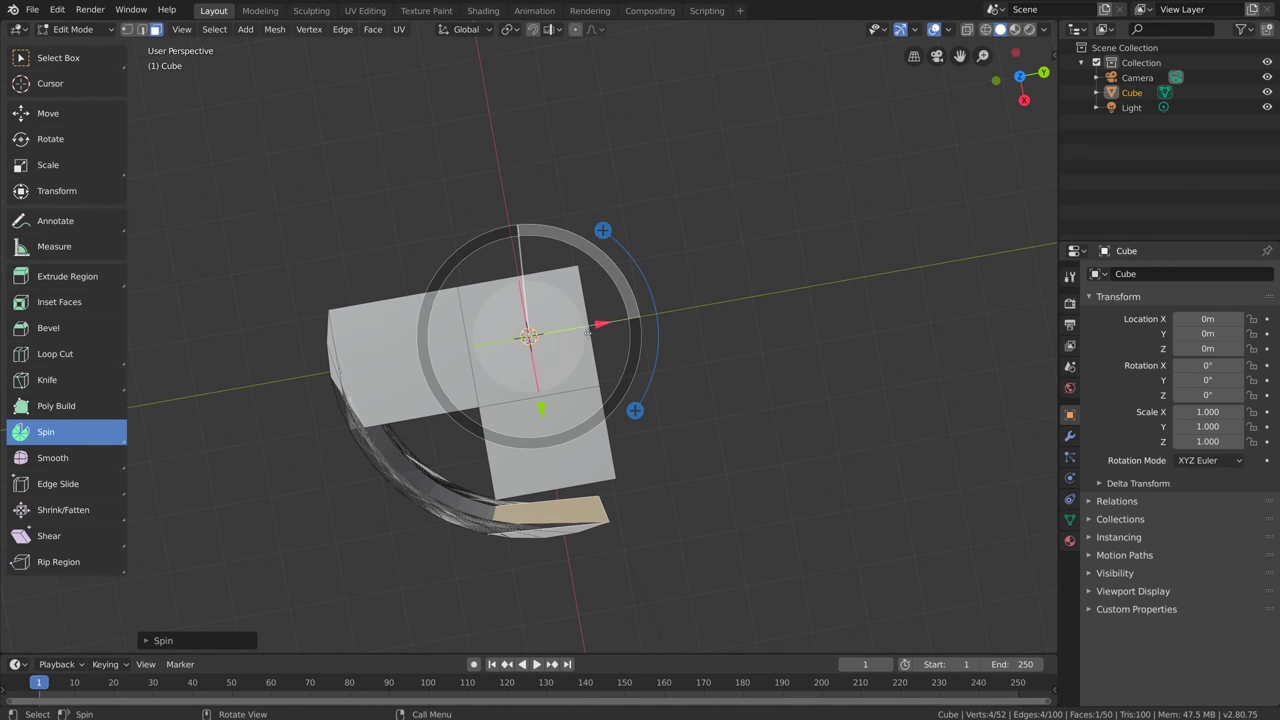
left_click_drag(600, 325, 370, 338)
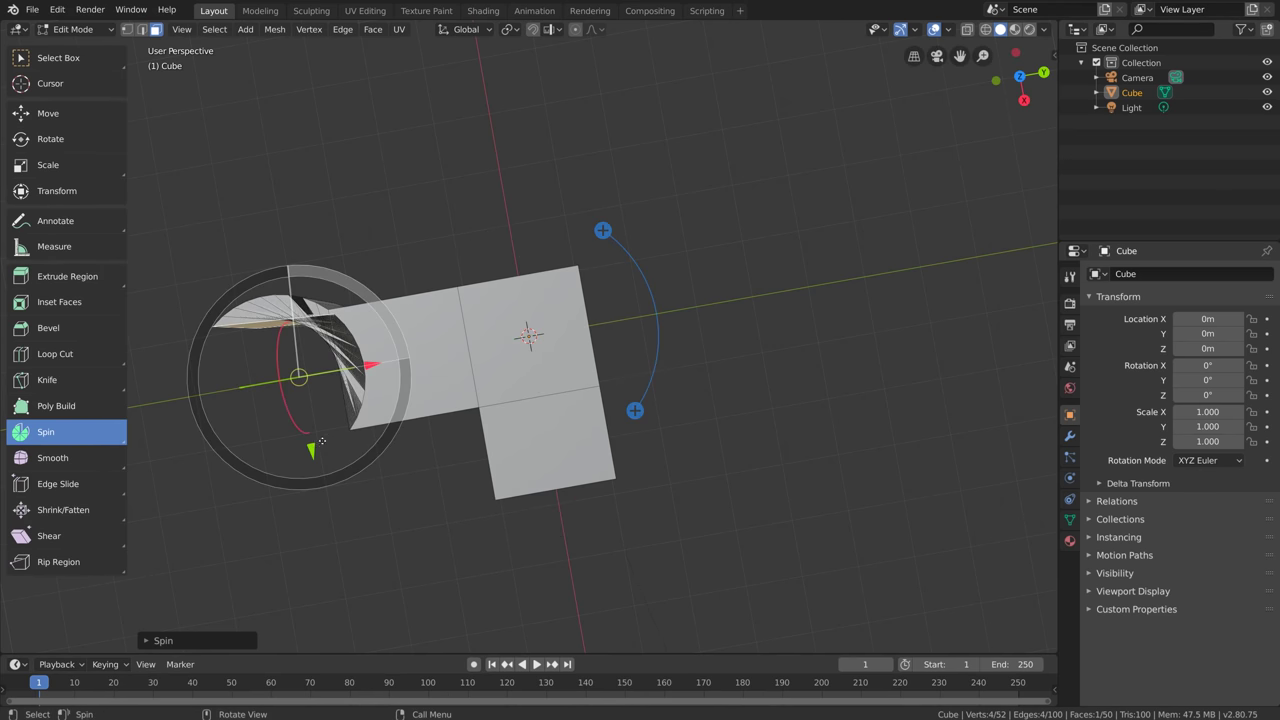
left_click_drag(311, 450, 340, 592)
middle_click_drag(340, 592, 657, 321)
mouse_move(631, 469)
left_mouse_down()
mouse_move(603, 473)
mouse_move(665, 420)
mouse_move(648, 466)
left_mouse_up()
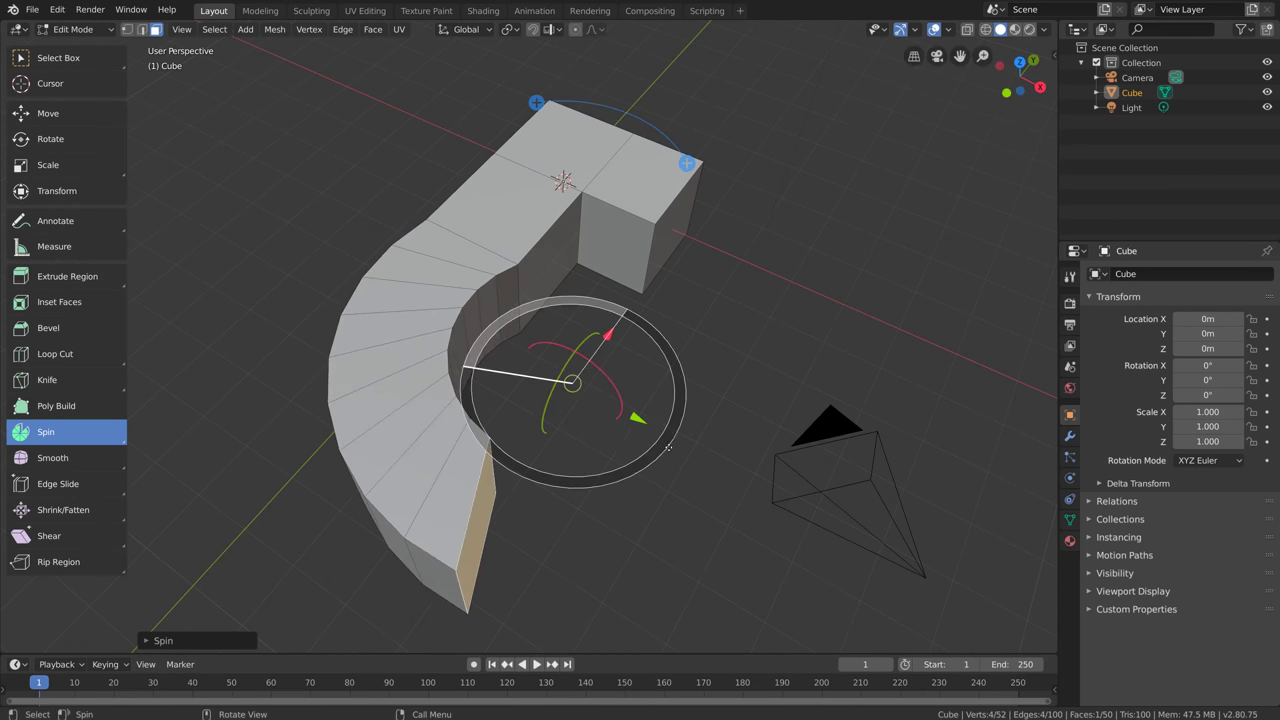
middle_click_drag(623, 500, 563, 459)
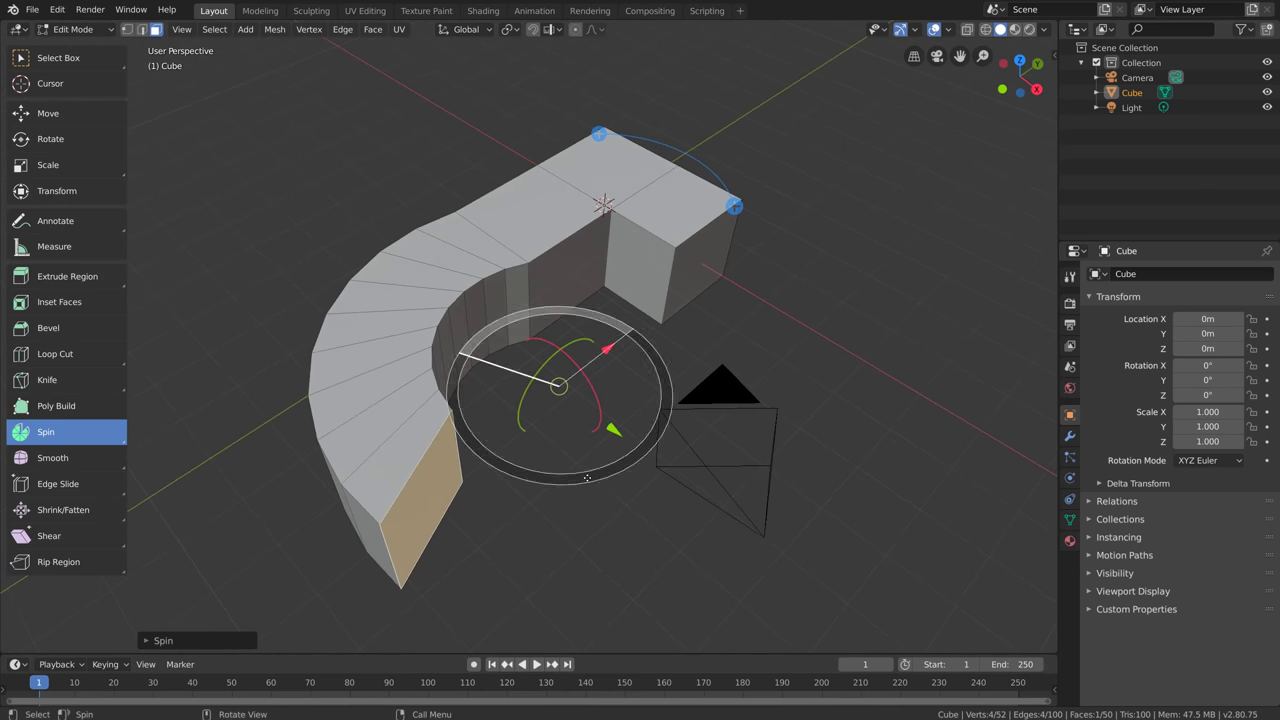
Select the end face of the +X extrusion and shear it slightly with the Shear tool
left_click(695, 270)
left_click(60, 537)
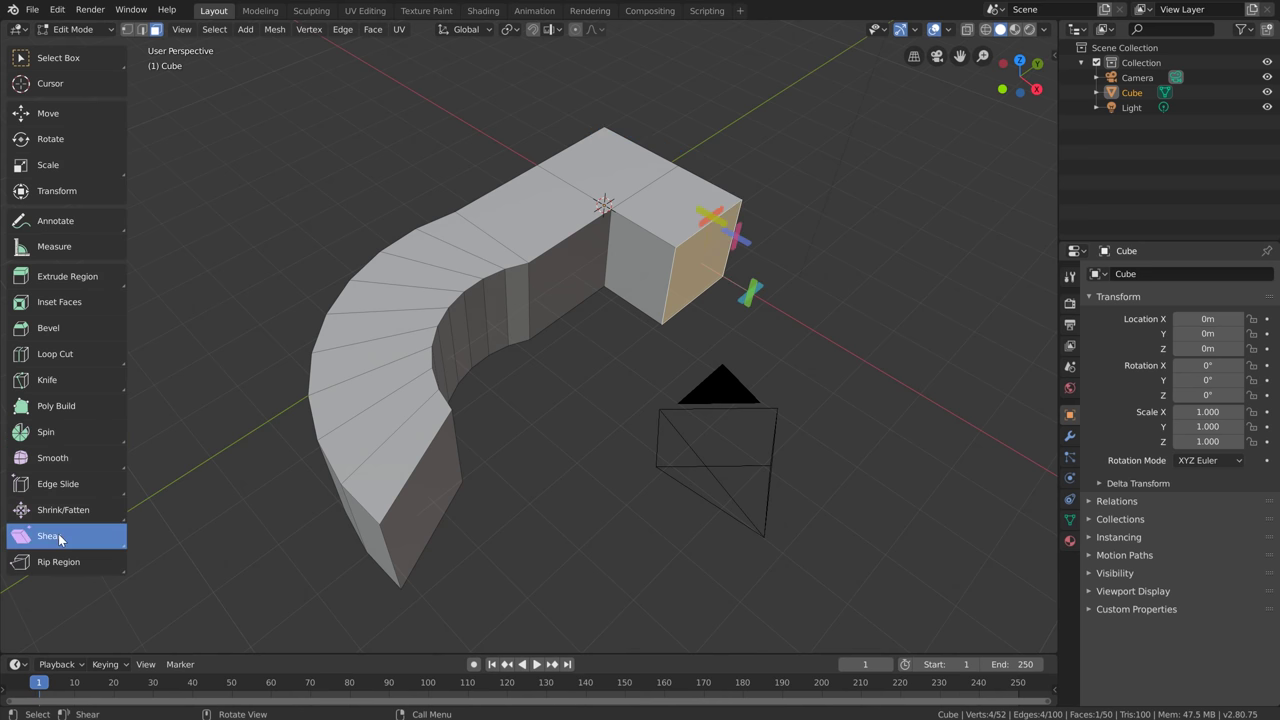
scroll(760, 437, "up", 5)
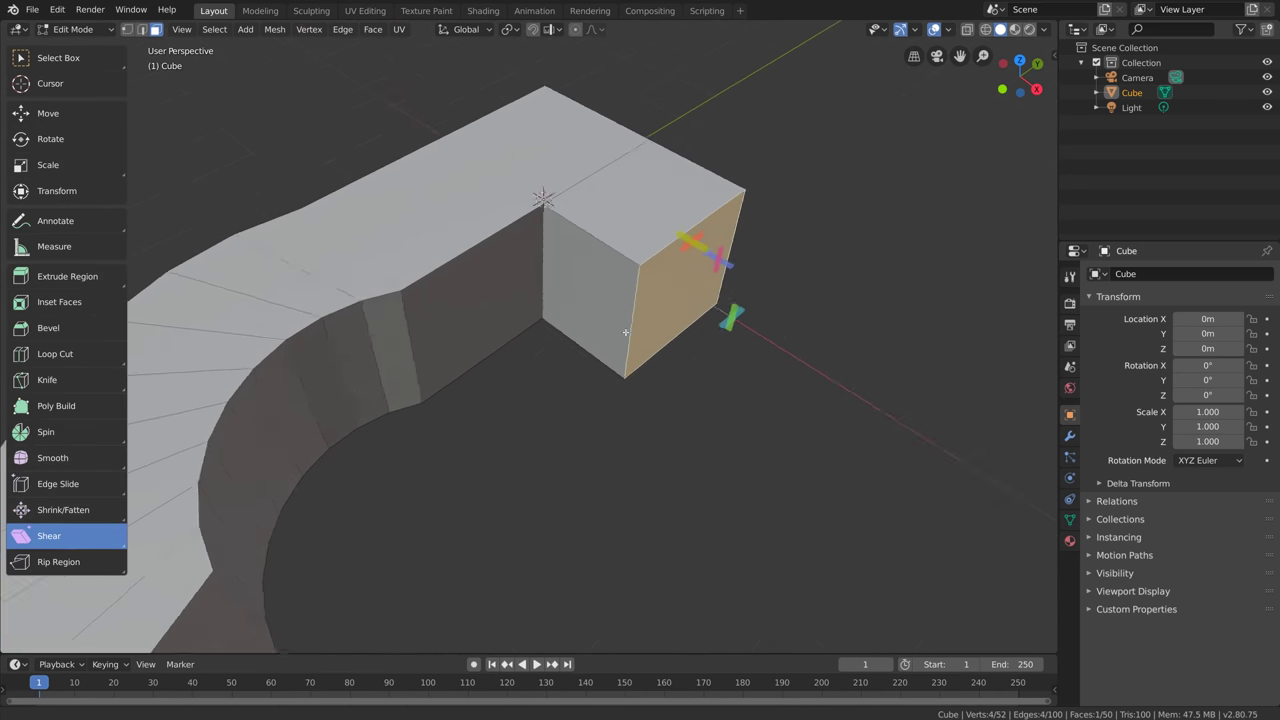
middle_click_drag(697, 397, 766, 371)
left_click_drag(766, 371, 700, 380)
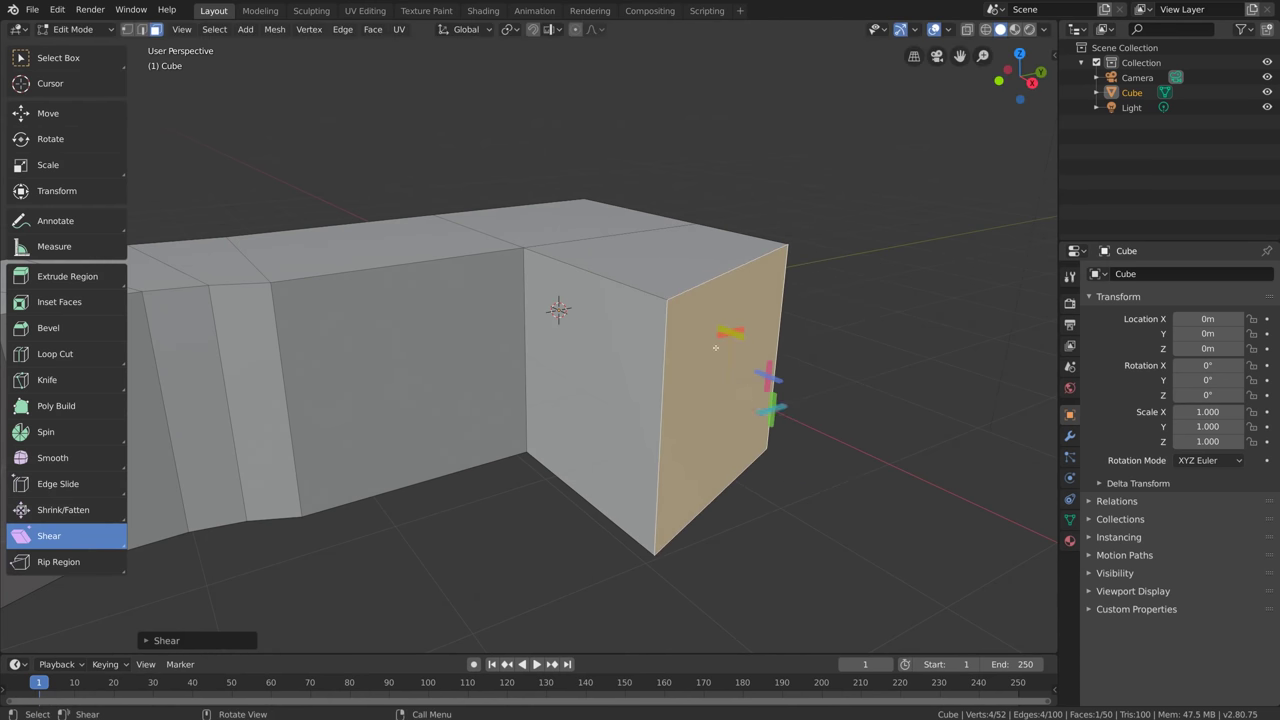
middle_click_drag(766, 400, 629, 455)
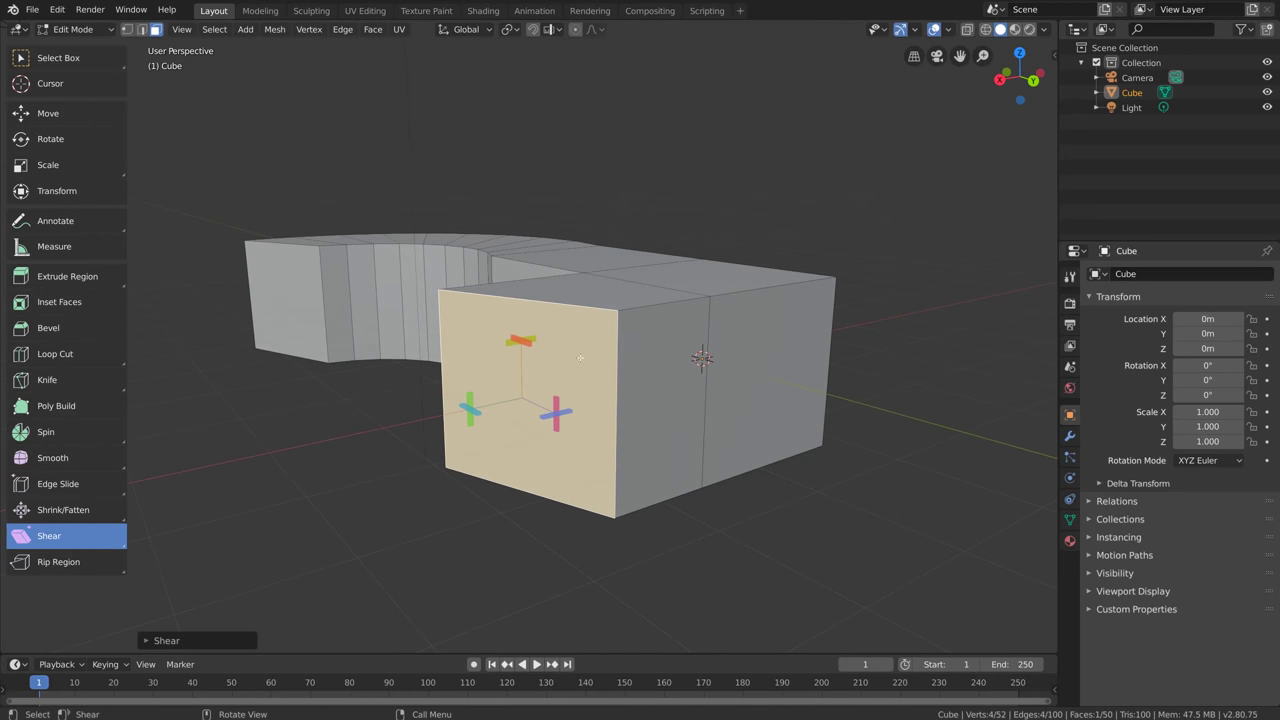
Leave Edit Mode, change the light's type to Spot, and adjust its cone with the viewport gizmo
key("Tab")
scroll(633, 370, "down", 3)
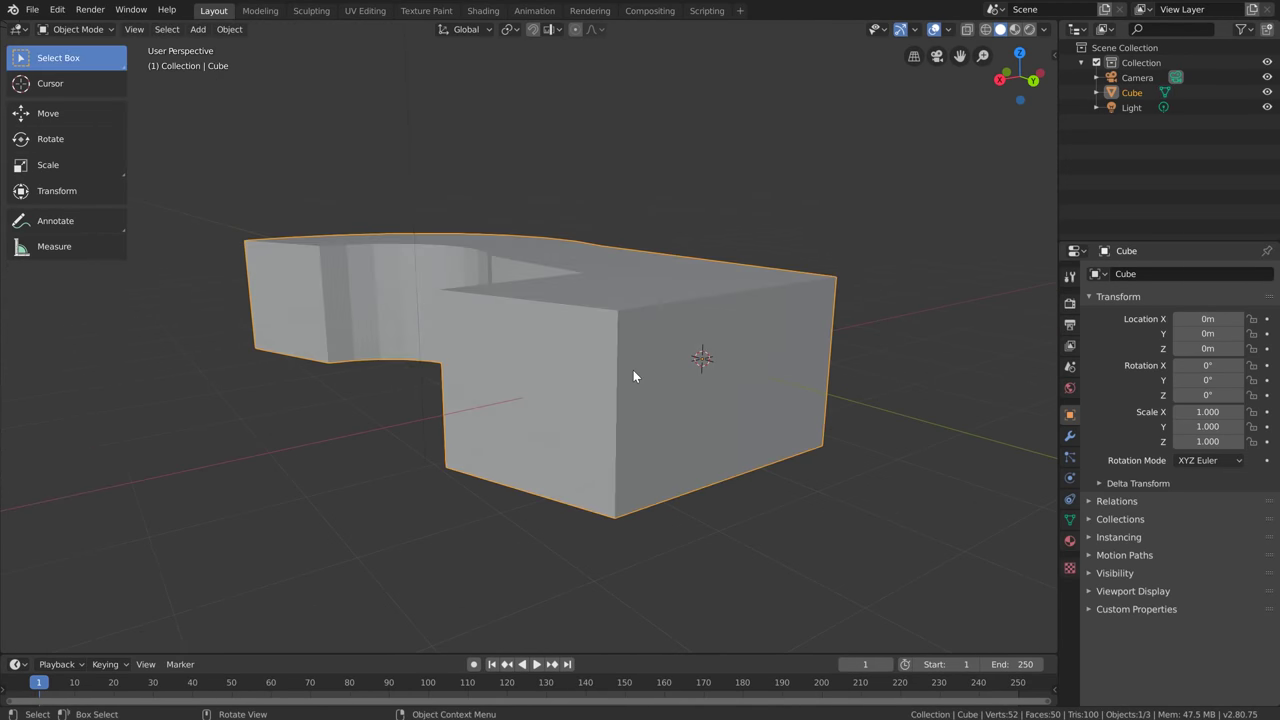
scroll(601, 299, "down", 2)
left_click(480, 82)
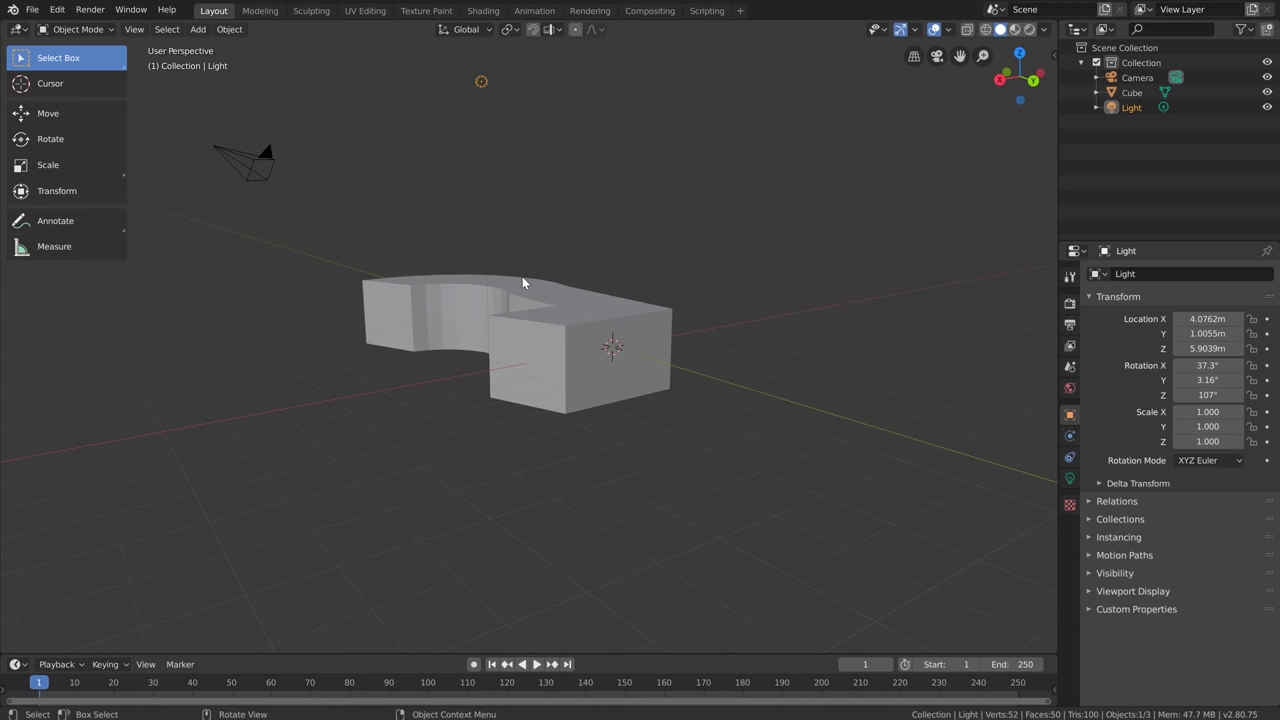
left_click(1070, 478)
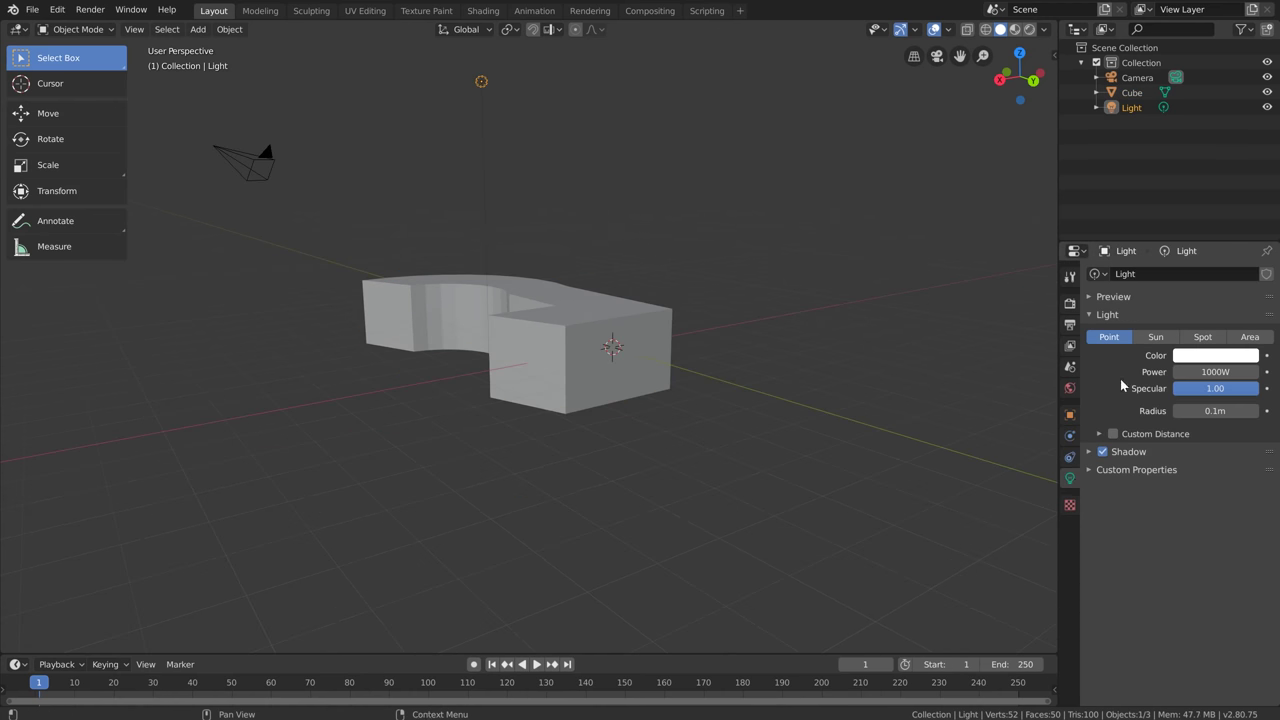
left_click(1202, 337)
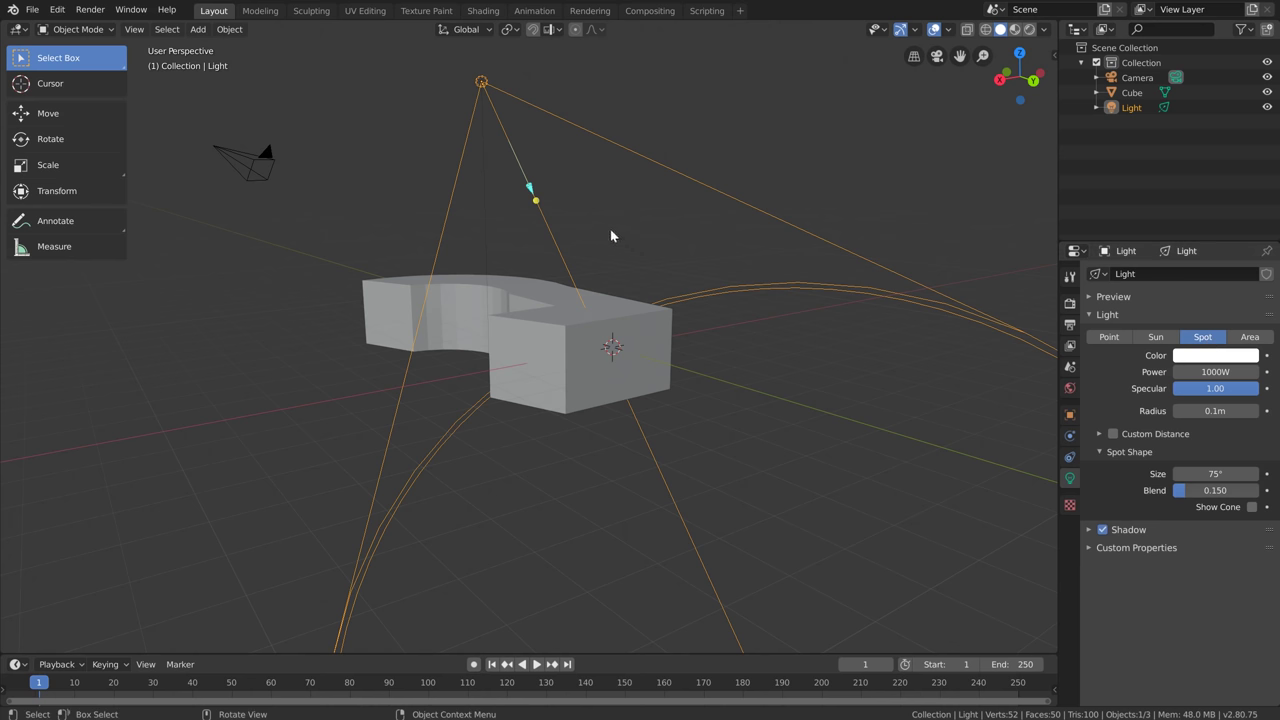
mouse_move(529, 188)
left_mouse_down()
mouse_move(546, 223)
mouse_move(520, 171)
left_mouse_up()
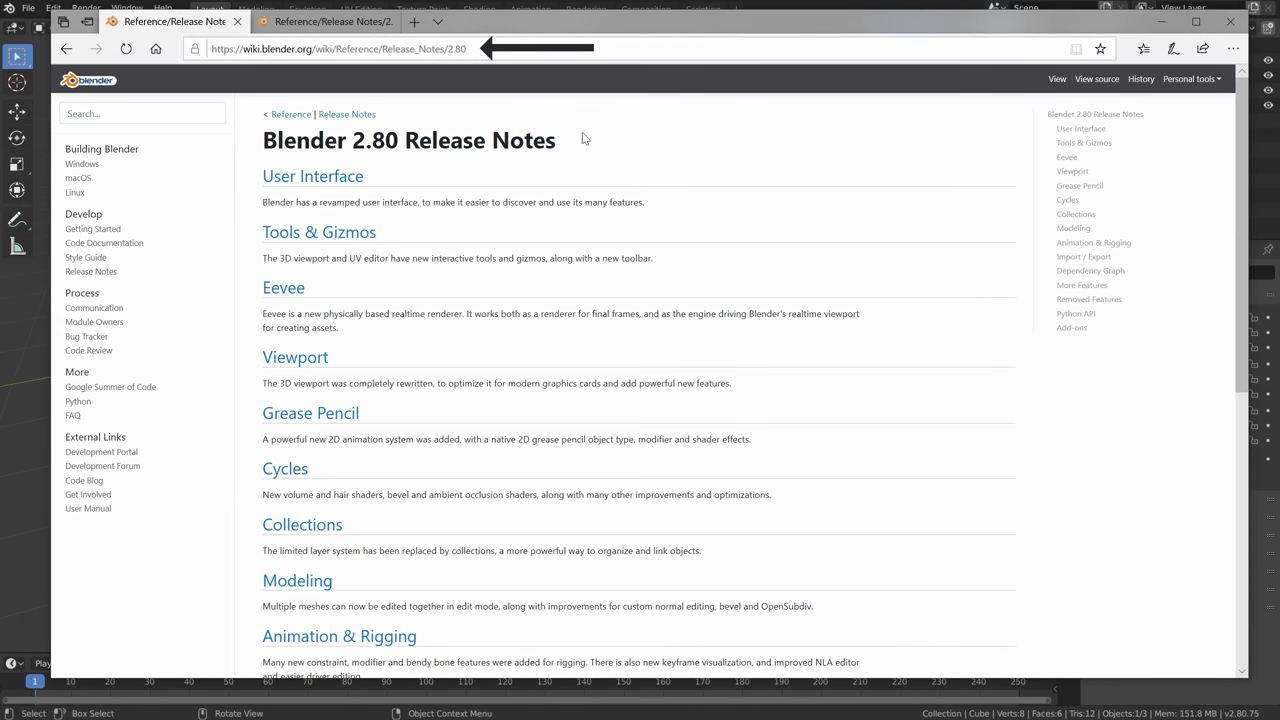
Open the Modeling section of the Blender 2.80 release notes and look over the Multi-Object Editing notes
left_click(306, 583)
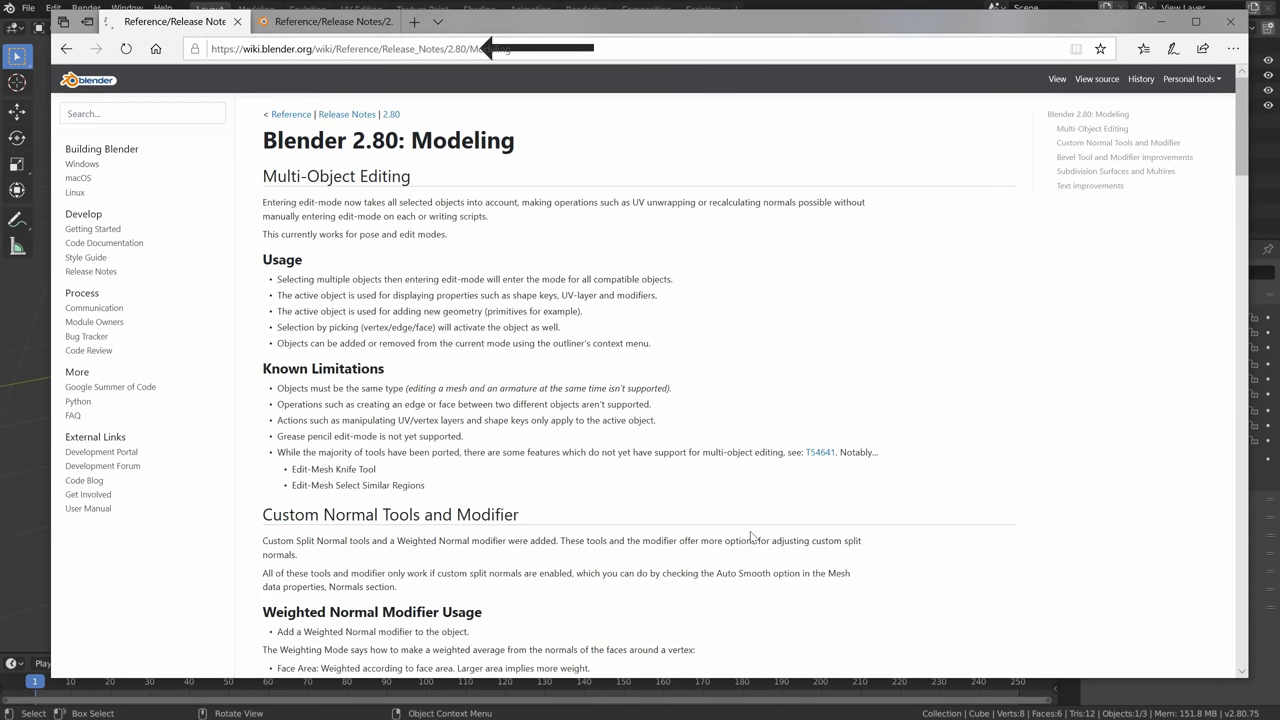
scroll(1236, 165, "down", 4)
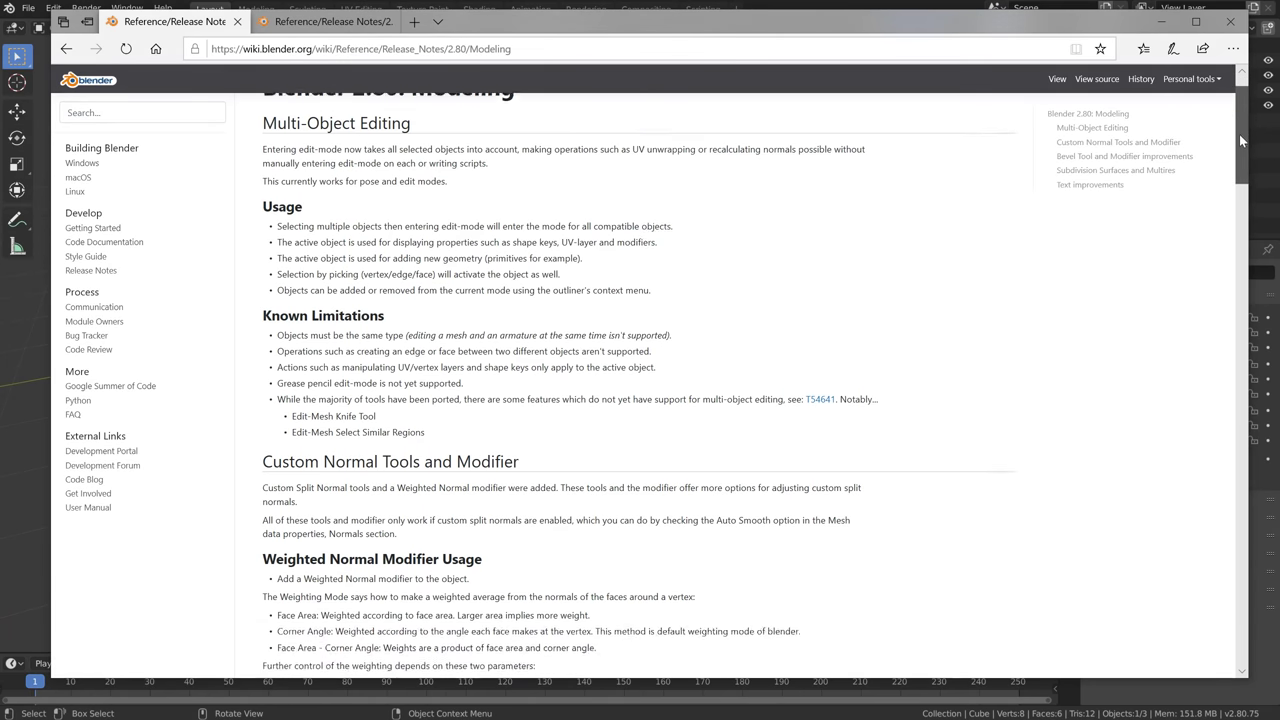
scroll(1238, 192, "up", 4)
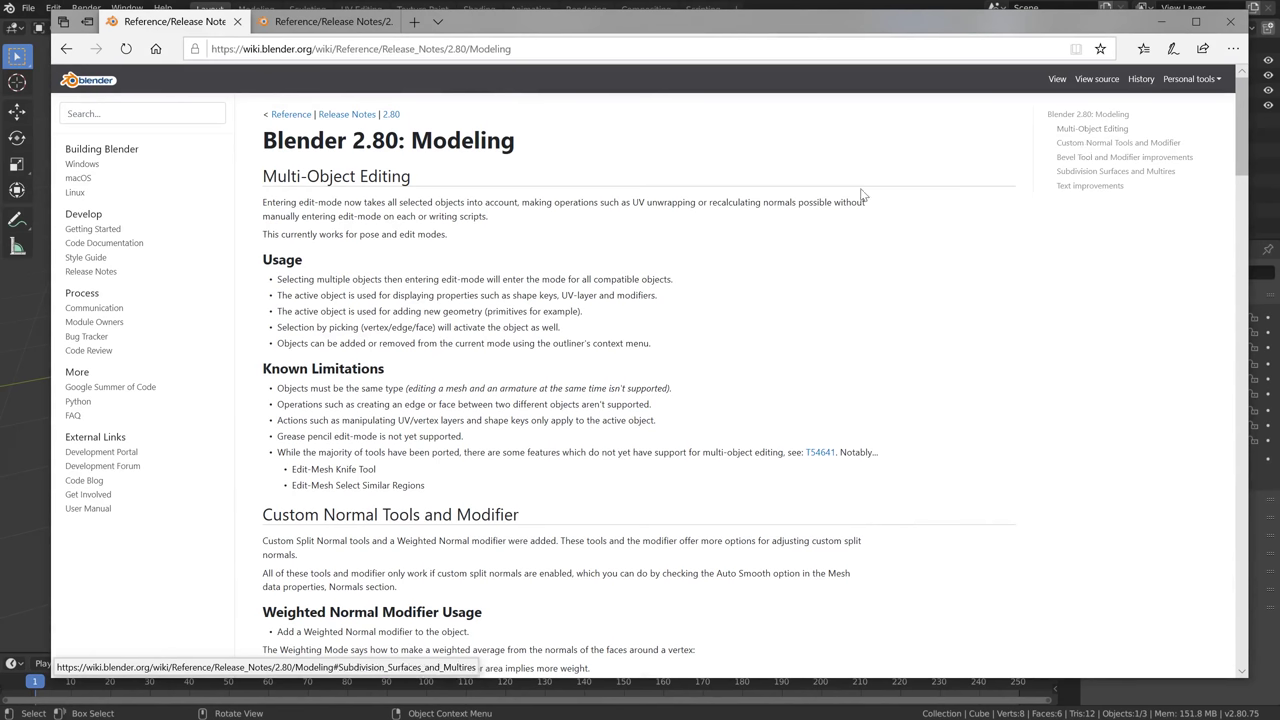
Return to Blender and duplicate the cube twice, offsetting the copies about (-2.24, -3.06, 1.2) m and (2.7, 7.1, 1.5) m
left_click(1160, 21)
scroll(620, 335, "down", 5)
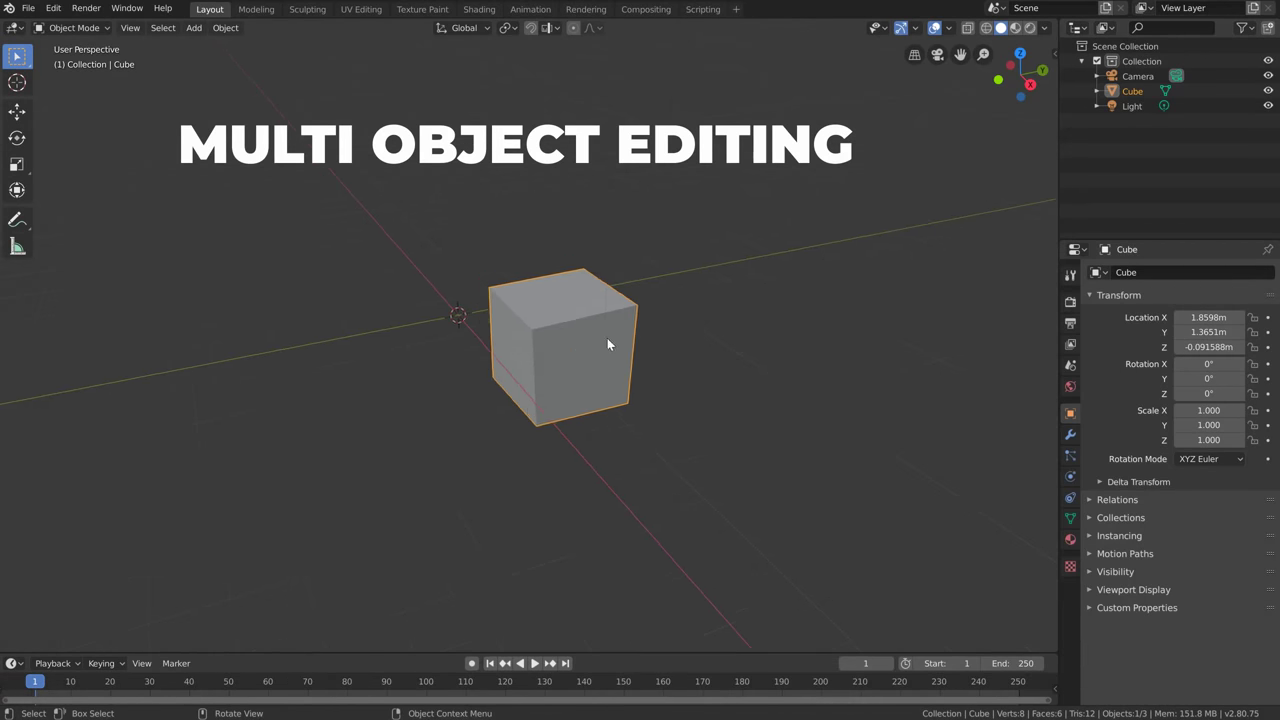
key("shift+d")
left_click(428, 290)
key("shift+d")
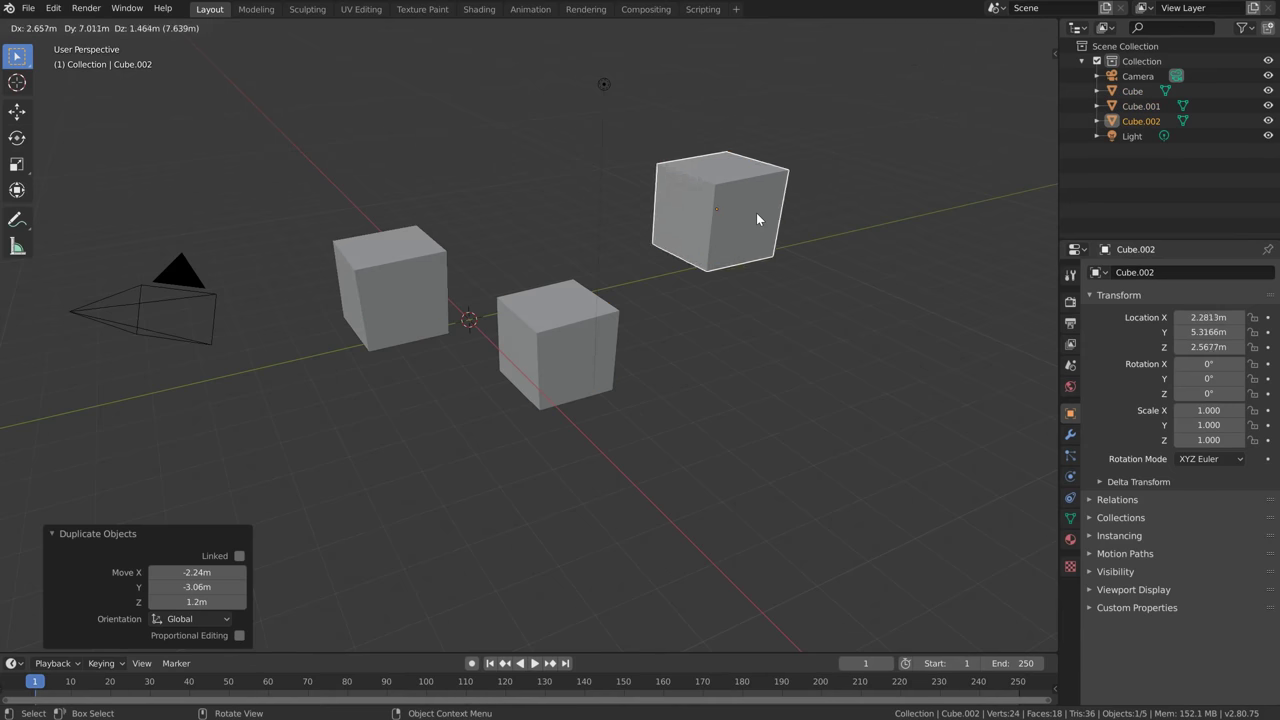
left_click(757, 212)
Select all three cubes and enter Edit Mode on them together
left_click(563, 348, "shift")
left_click(387, 291, "shift")
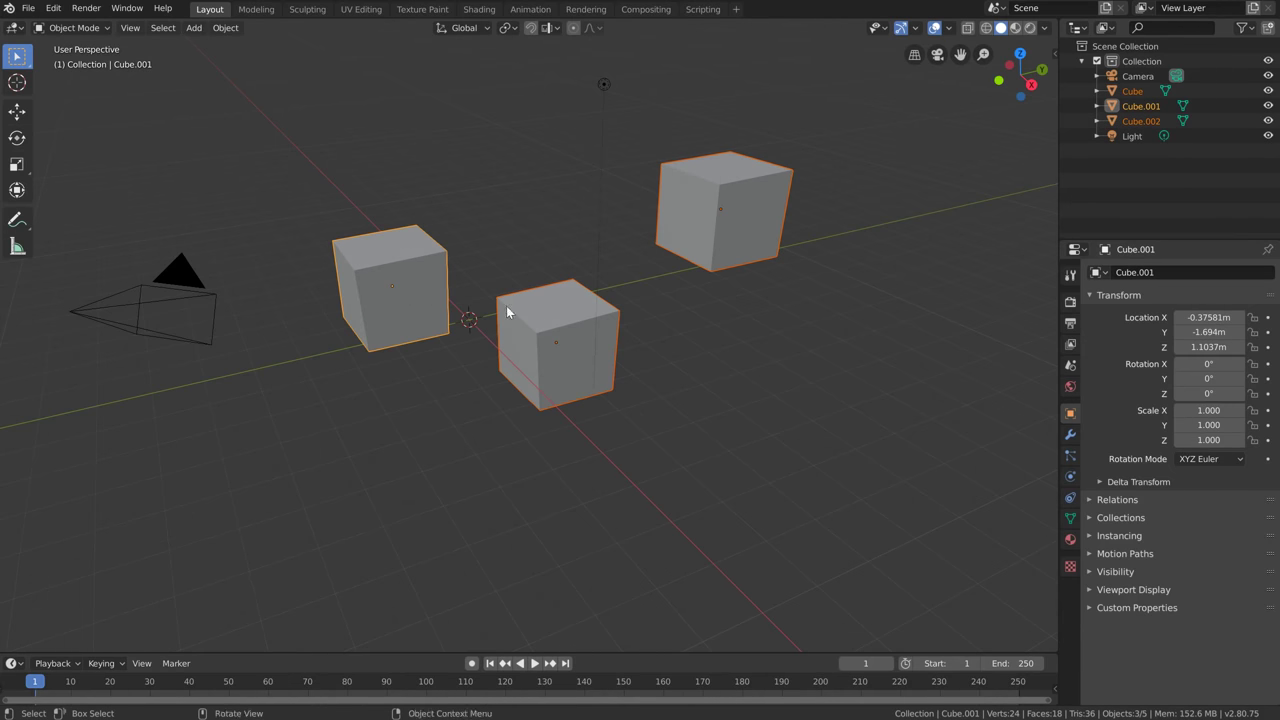
key("Tab")
Pull an upper corner vertex of the middle cube outward, and move a vertex of the far cube about (-0.49, -0.25, 0.62) m
left_click(622, 308)
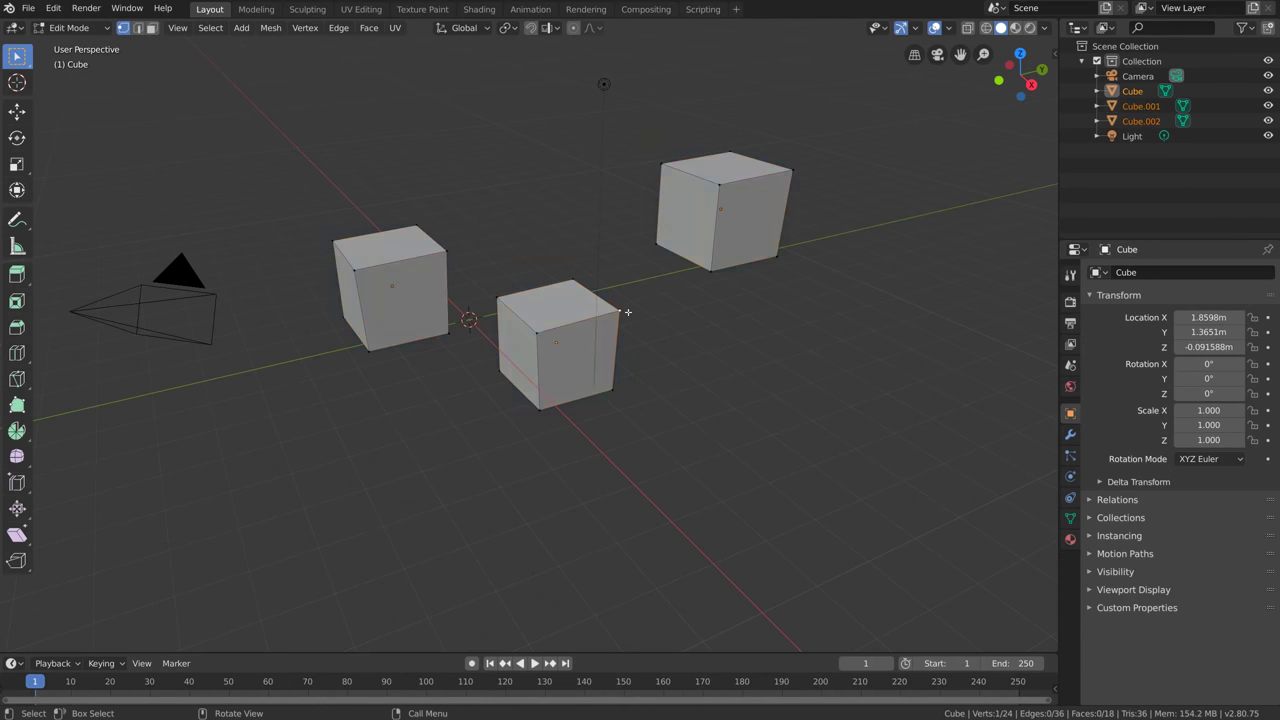
key("g")
left_click(647, 343)
left_click(651, 240)
key("g")
left_click(642, 188)
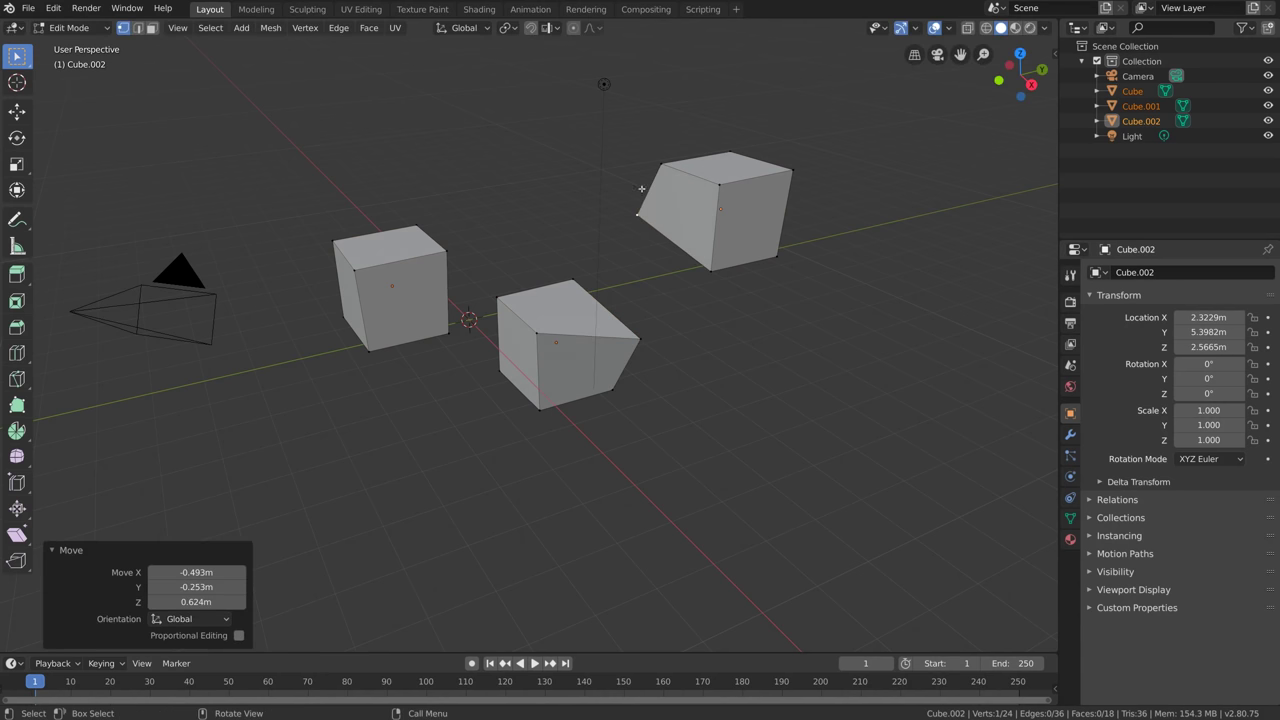
Turn on X-ray, box-select the +X side vertices of the middle and far cubes, and flatten them by scaling to 0 along X
middle_click_drag(603, 136, 674, 310)
mouse_move(697, 296)
middle_mouse_down()
mouse_move(717, 289)
mouse_move(646, 274)
middle_mouse_up()
key("alt+z")
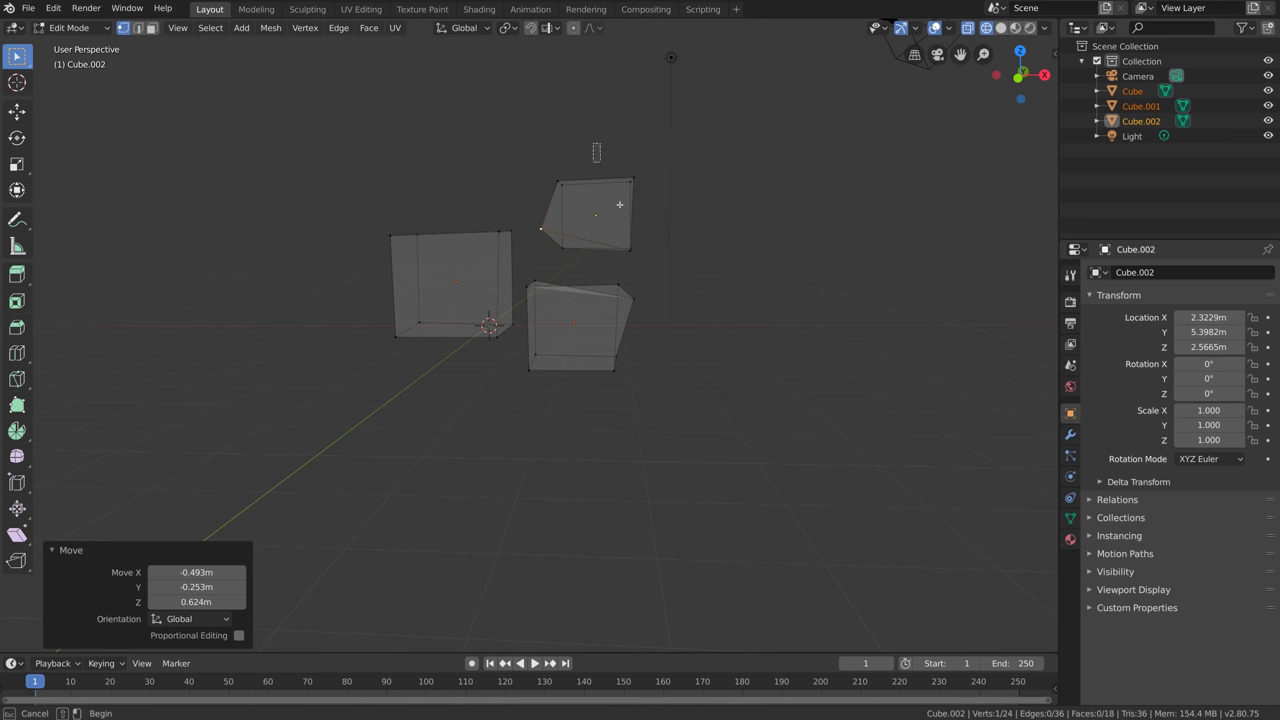
left_click_drag(593, 143, 708, 416)
key("s")
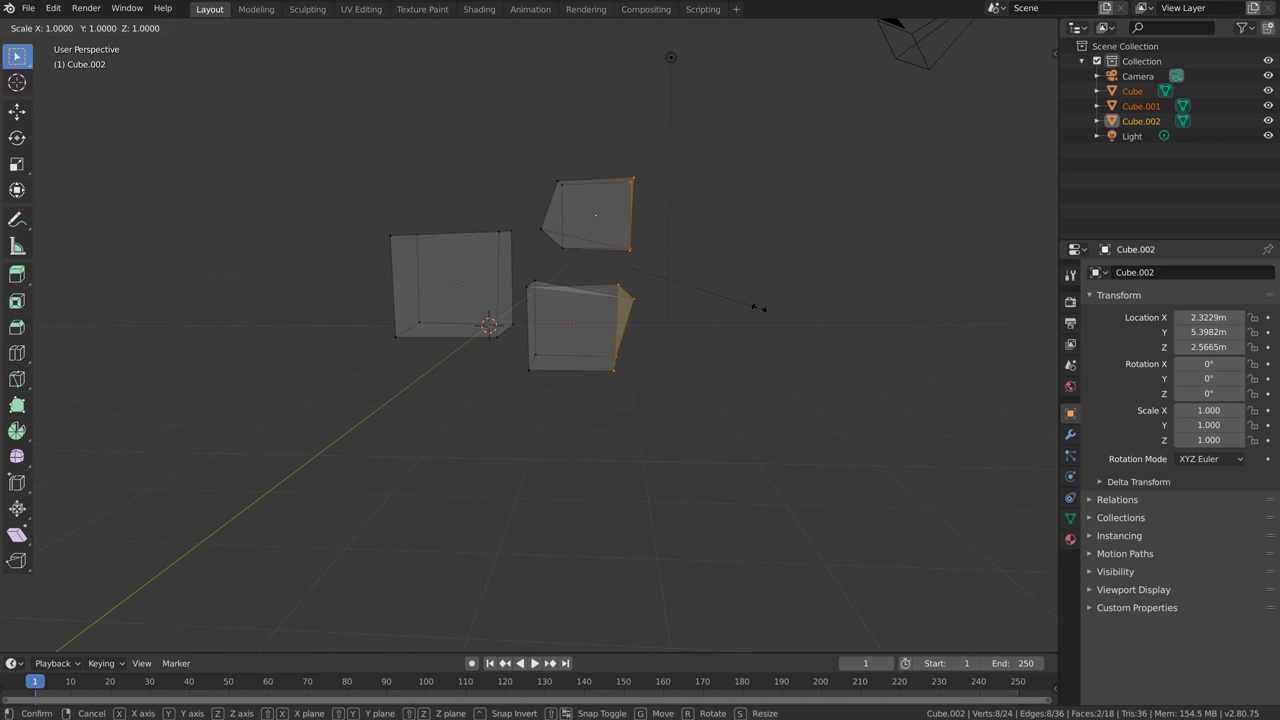
key("x")
key("0")
key("Return")
middle_click_drag(550, 392, 631, 333)
middle_click_drag(573, 378, 615, 344)
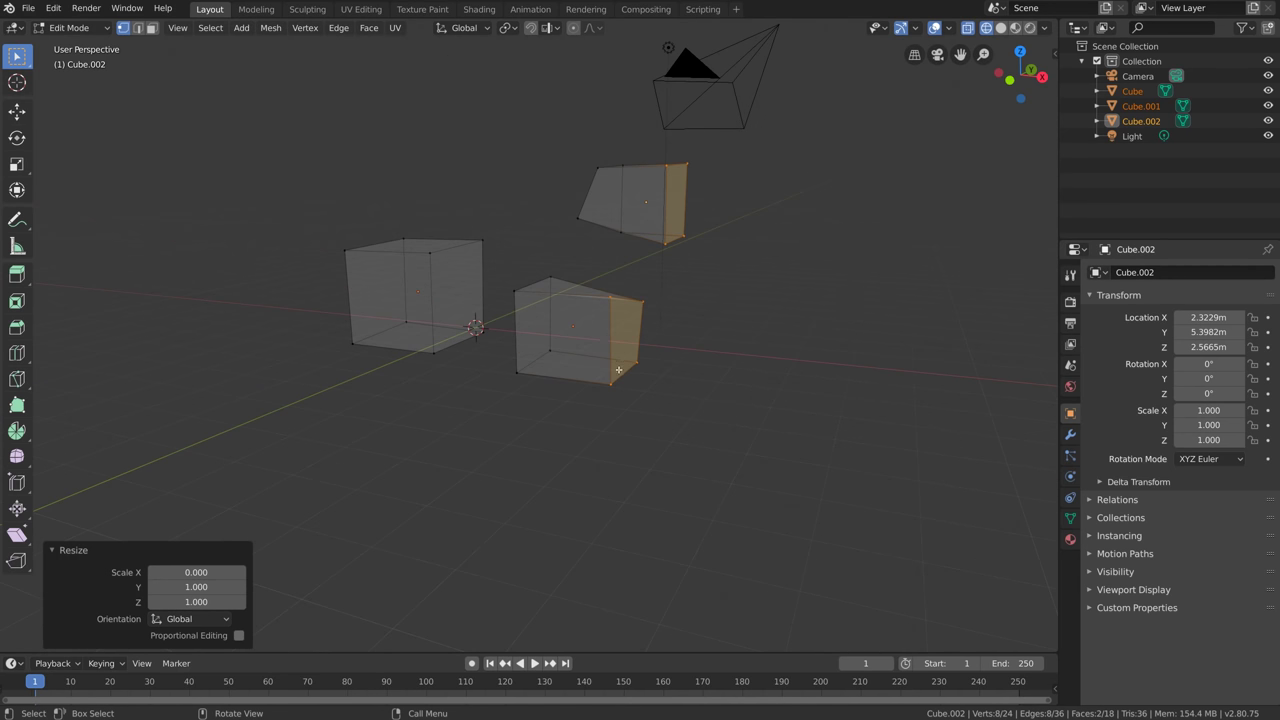
middle_click_drag(651, 362, 637, 357)
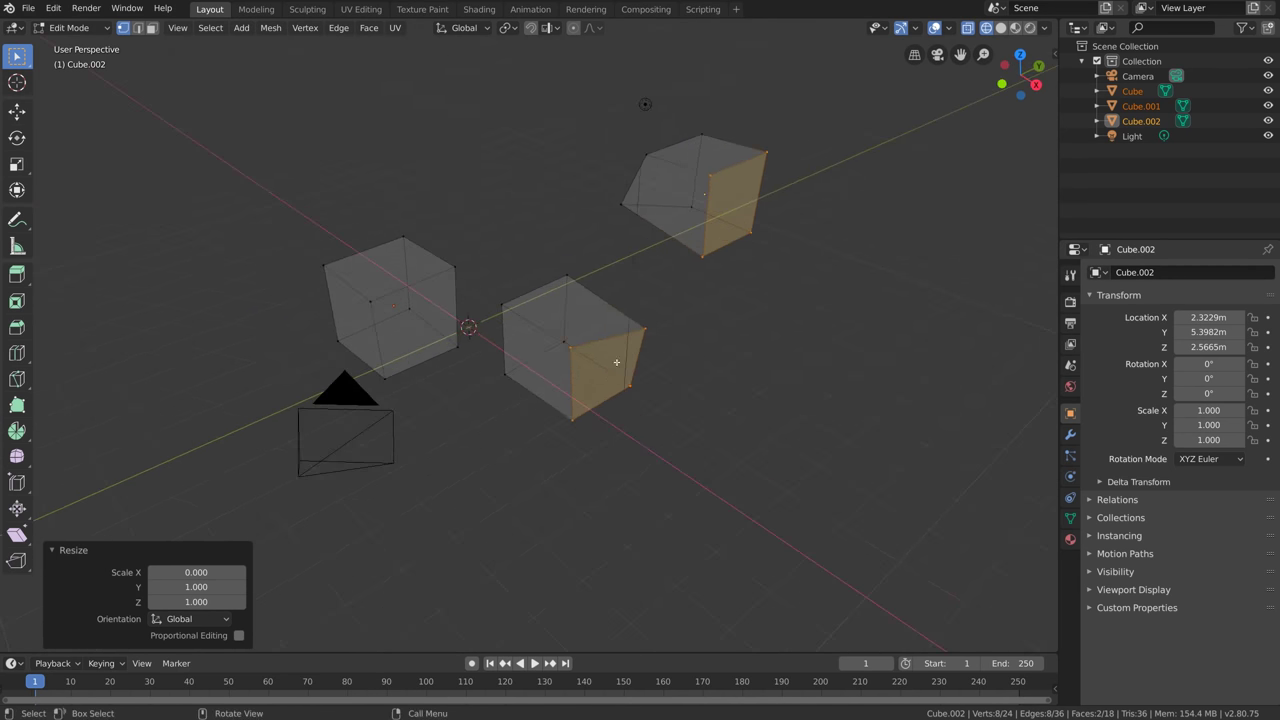
Return the cubes to Object Mode, and read the Multi-Object Editing known limitations in the Blender 2.80 Modeling release notes in the browser
key("Tab")
key("alt+Tab")
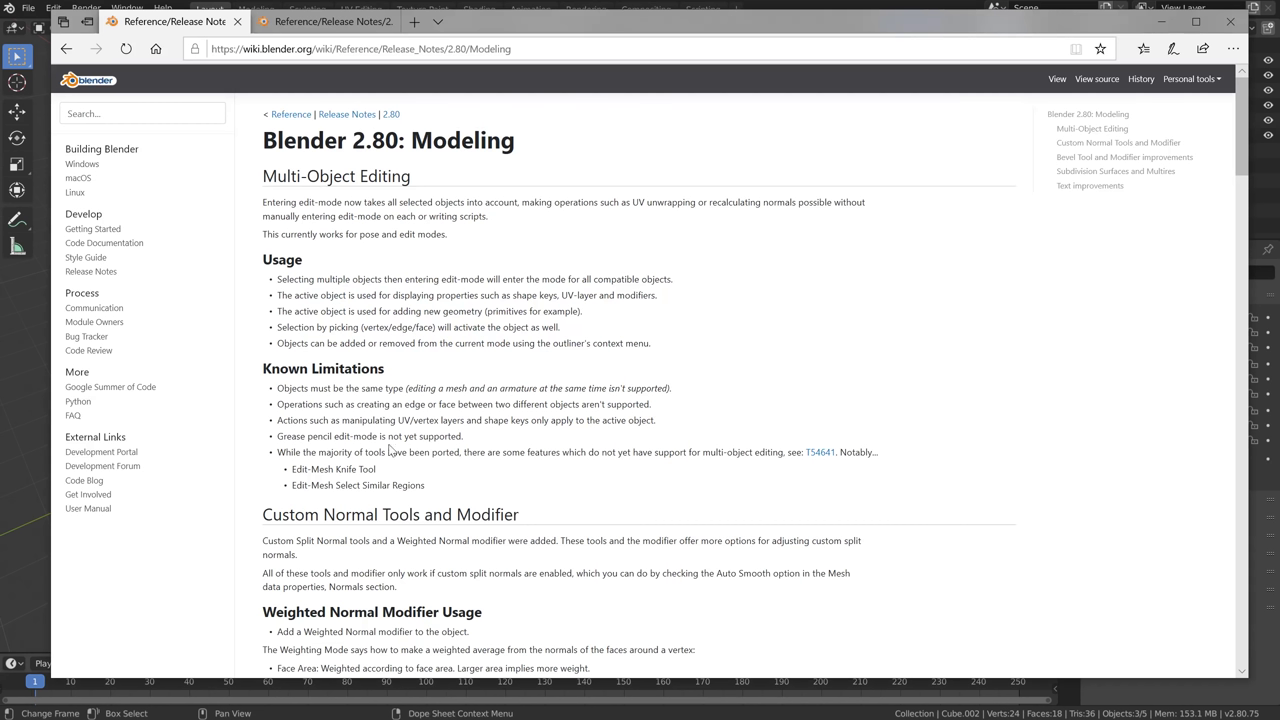
left_click_drag(291, 469, 426, 487)
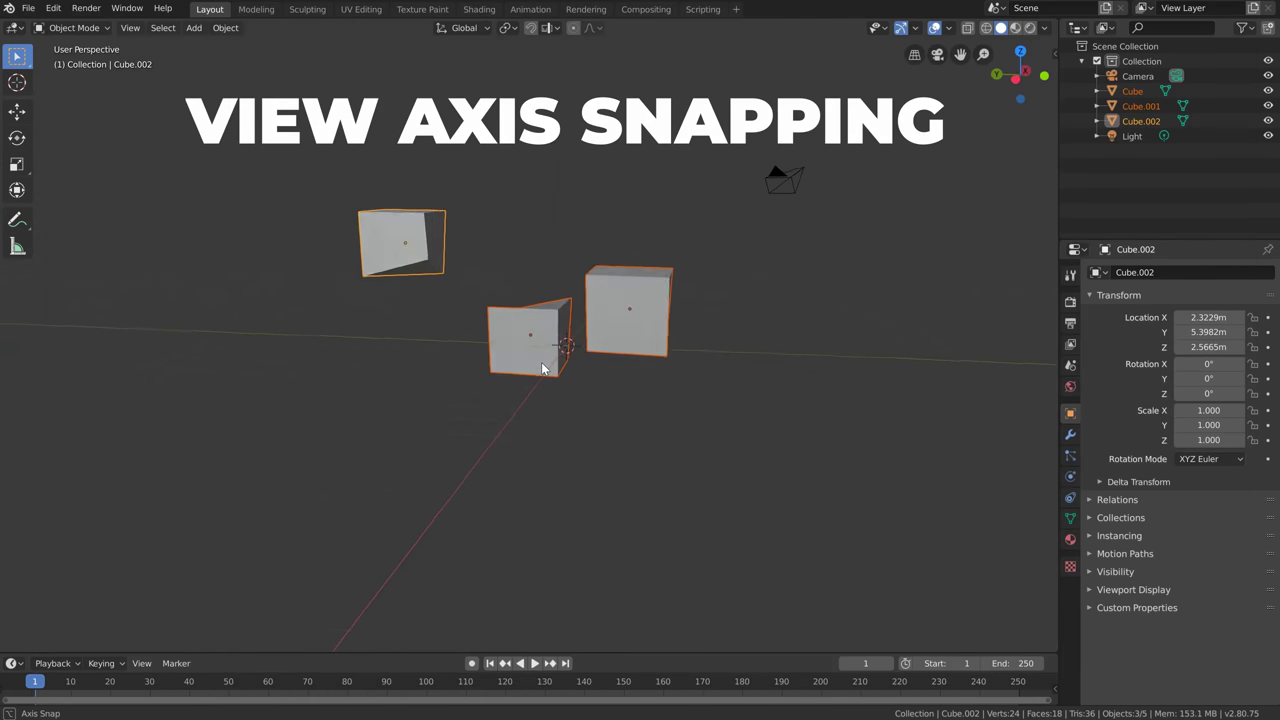
Snap the perspective view to the left and right axes around the three cubes, and return to a free perspective
mouse_move(541, 362)
middle_mouse_down()
mouse_move(462, 368)
mouse_move(477, 391)
mouse_move(540, 351)
mouse_move(563, 368)
mouse_move(586, 357)
mouse_move(549, 353)
mouse_move(571, 369)
mouse_move(564, 359)
middle_mouse_up()
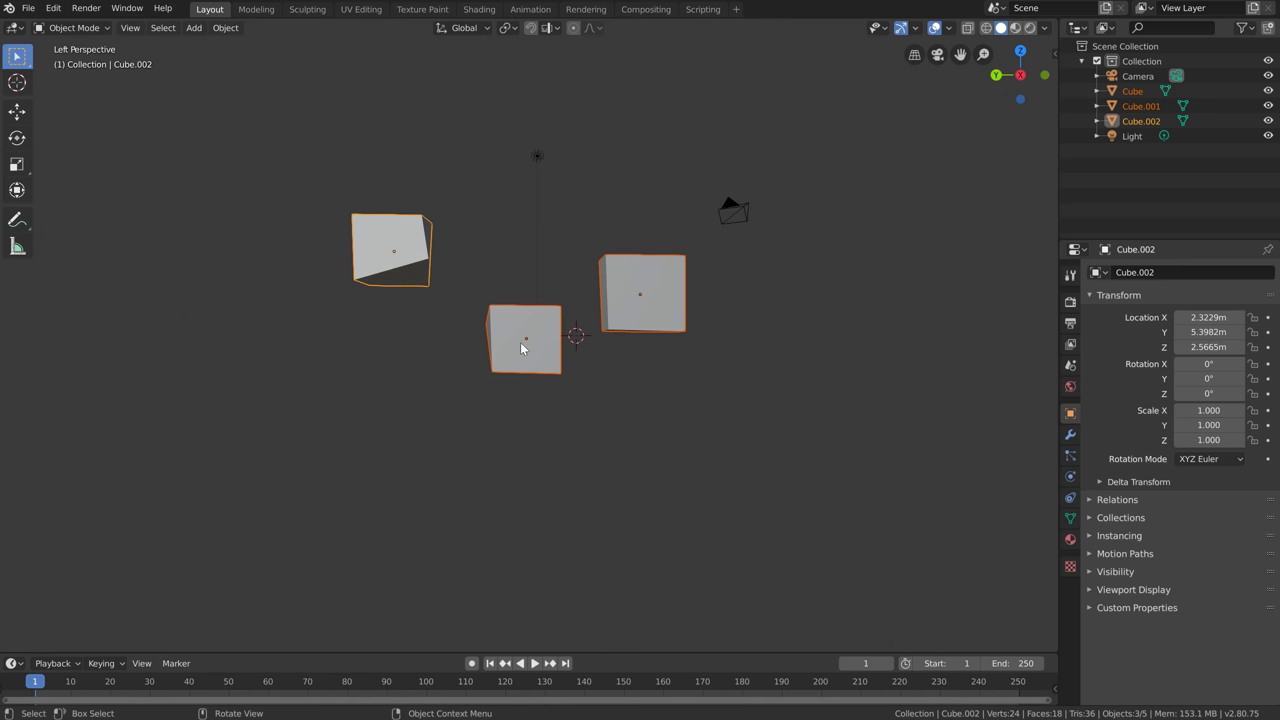
middle_click_drag(564, 289, 348, 312)
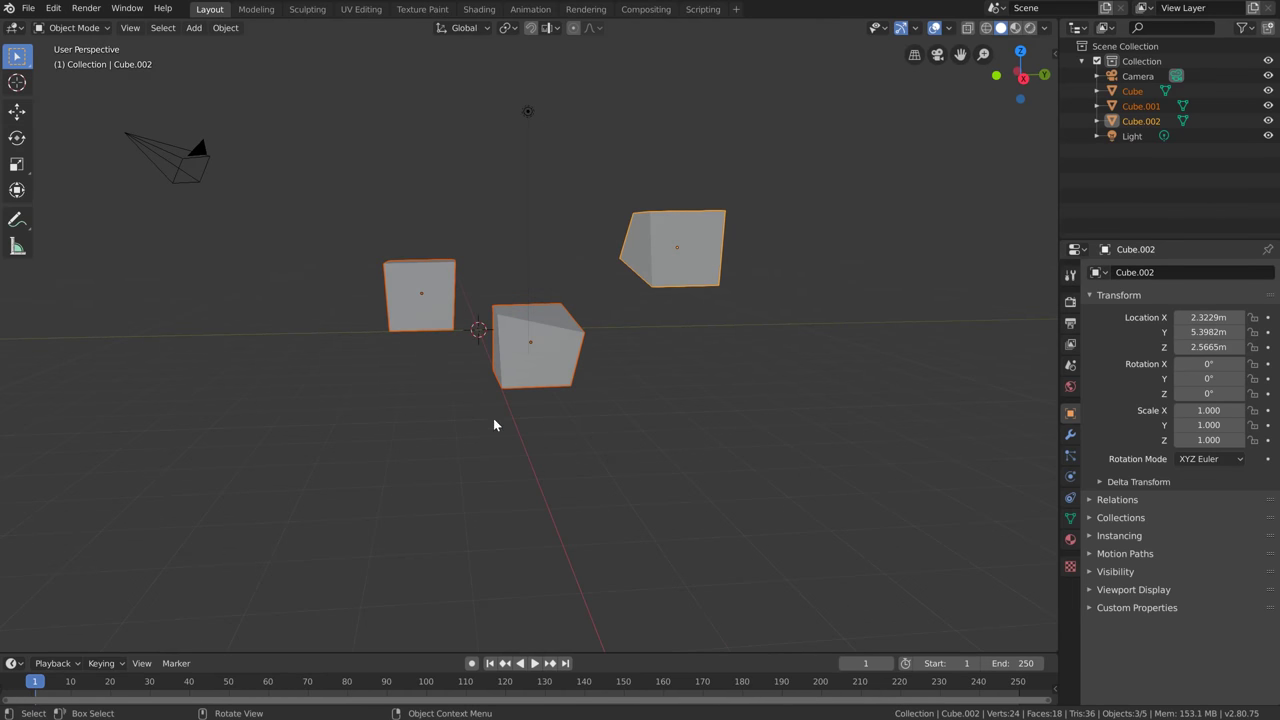
mouse_move(408, 402)
middle_mouse_down()
mouse_move(400, 394)
mouse_move(417, 380)
mouse_move(427, 390)
mouse_move(410, 381)
middle_mouse_up()
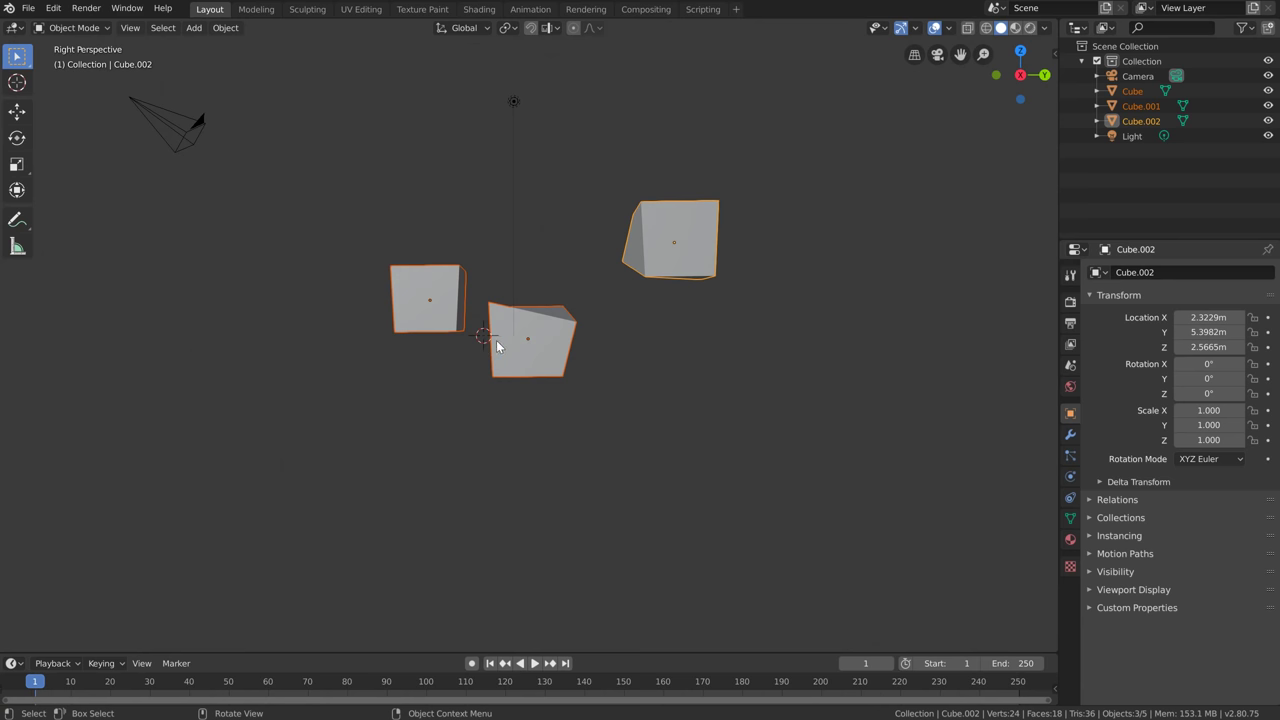
middle_click_drag(497, 346, 531, 363)
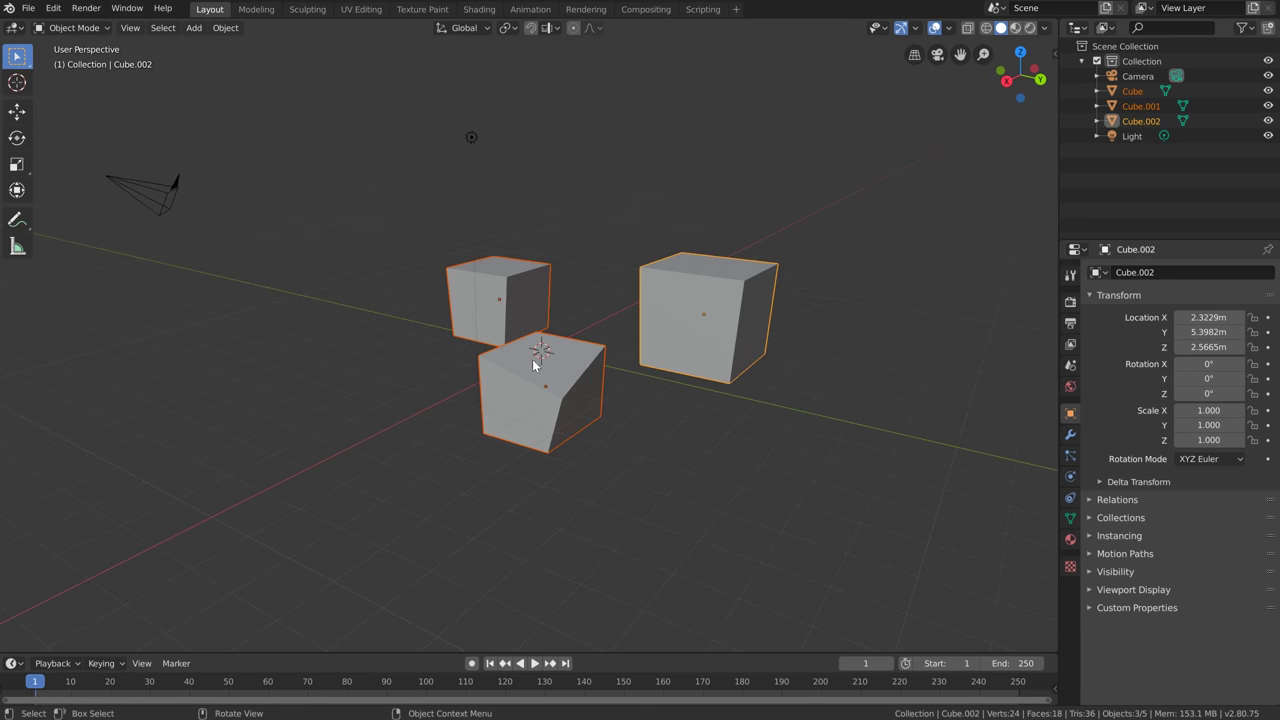
Check the Auto Perspective option in the Navigation preferences and close the preferences
left_click(52, 8)
left_click(101, 206)
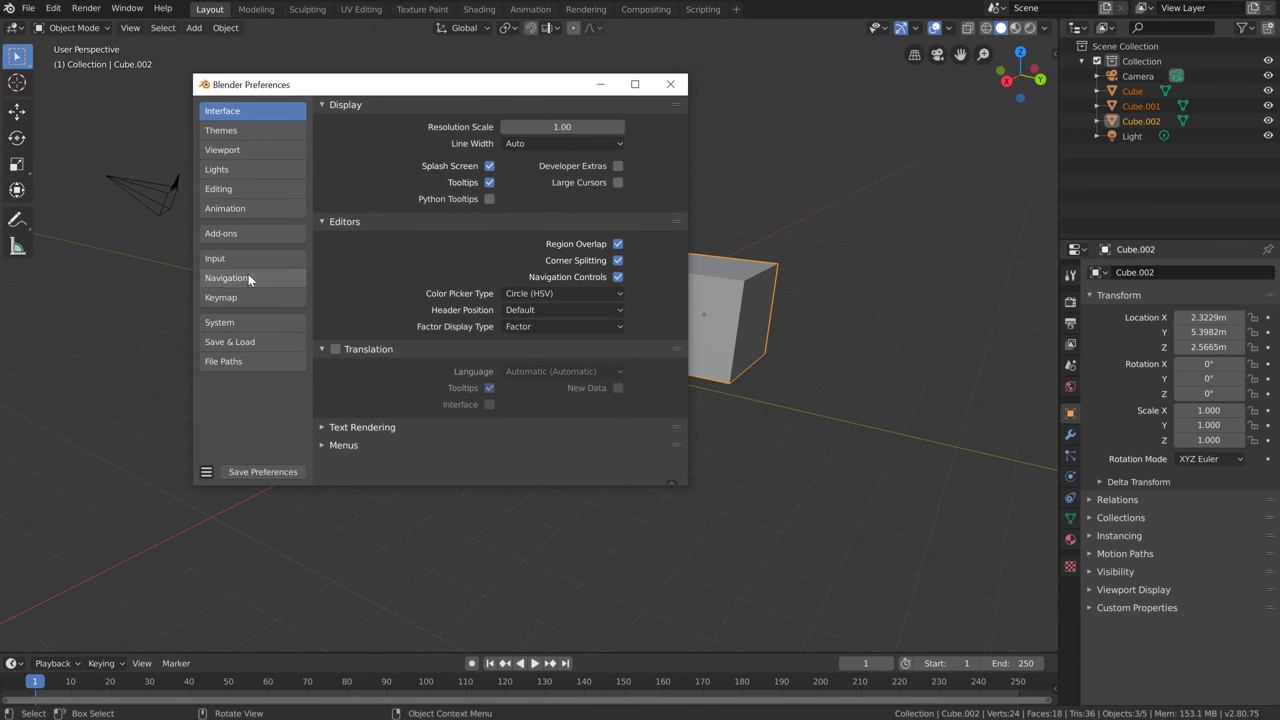
left_click(248, 278)
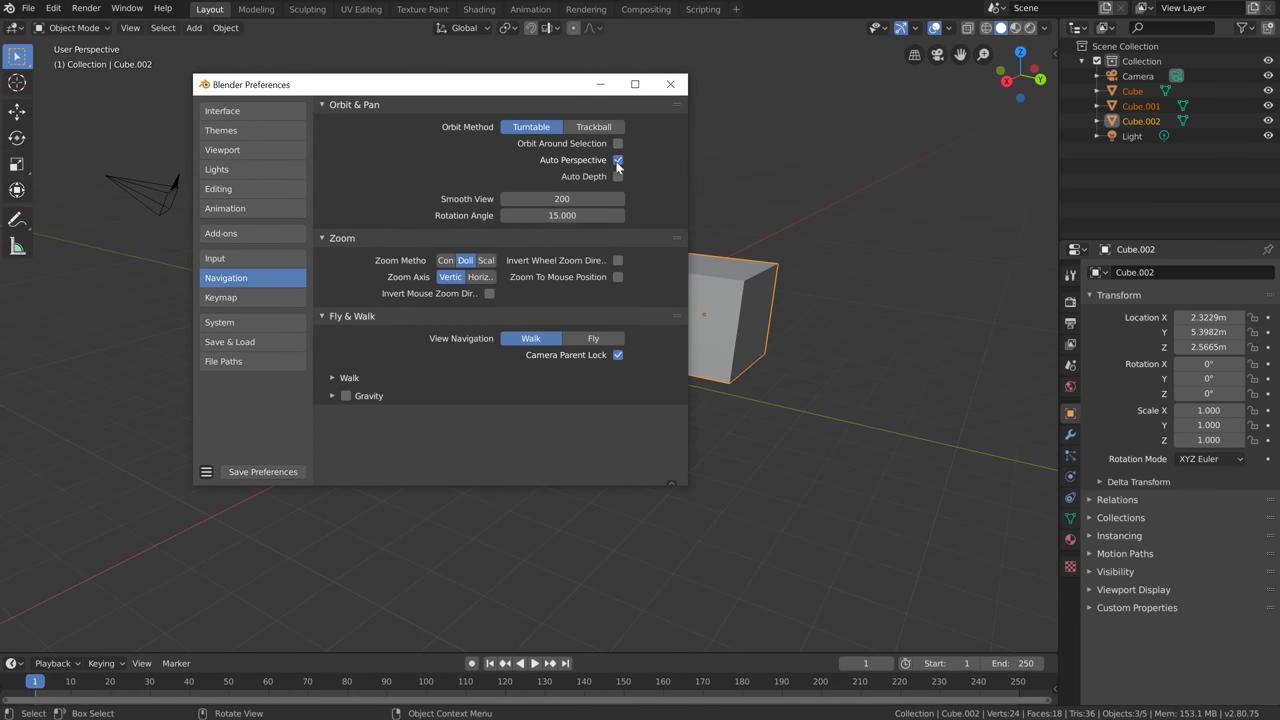
left_click(670, 84)
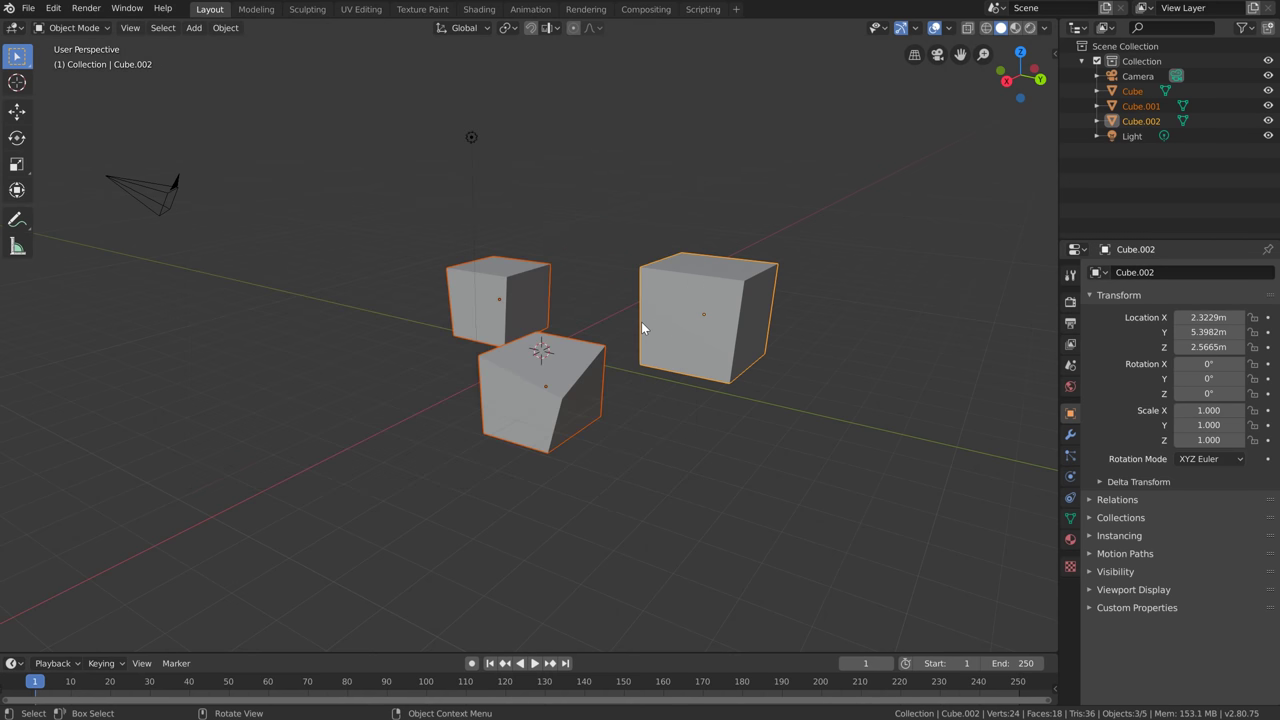
View the cubes from the front and orbit away to an angled user view to demonstrate Auto Perspective
key("KP_1")
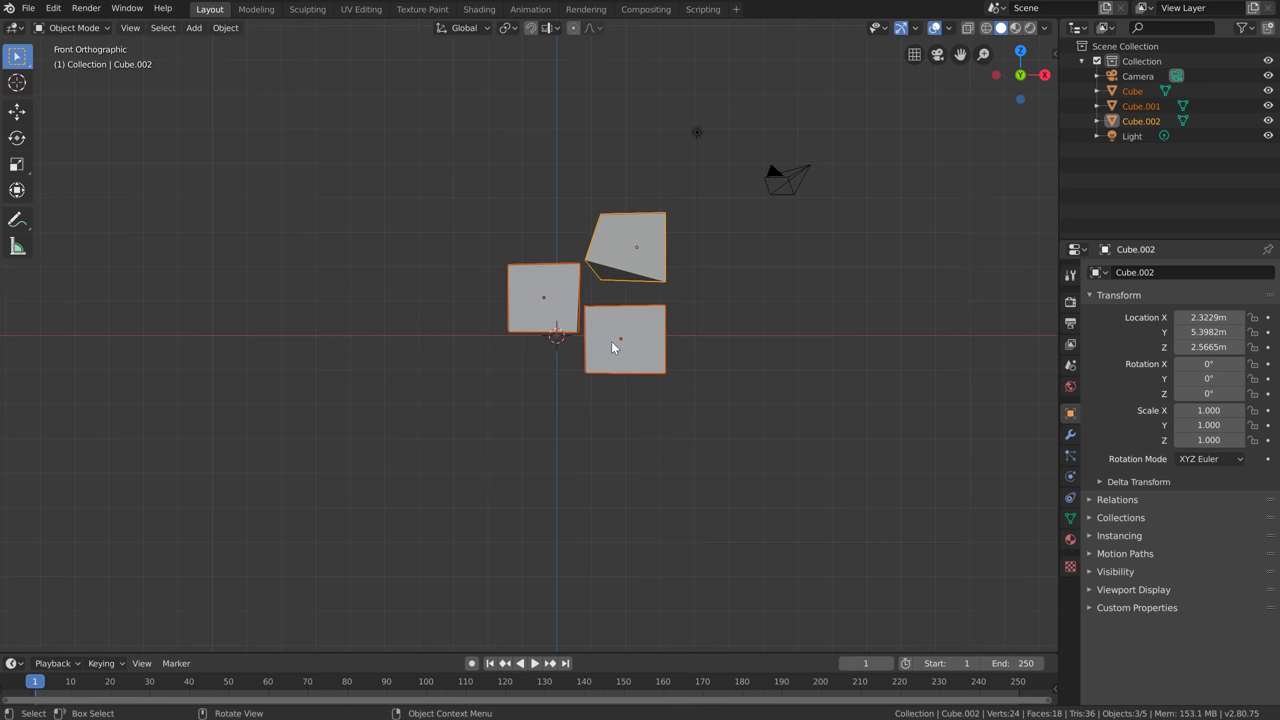
middle_click_drag(612, 346, 517, 382)
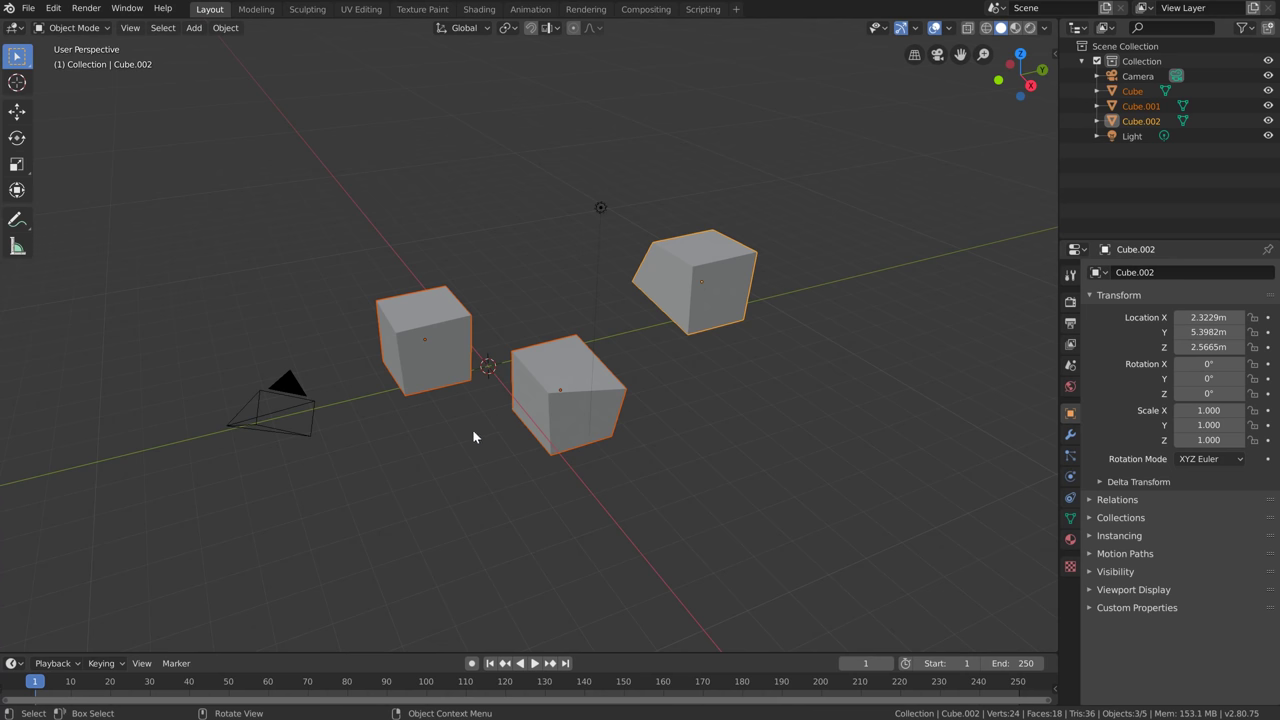
mouse_move(474, 429)
middle_mouse_down("shift")
mouse_move(494, 406)
mouse_move(471, 420)
mouse_move(493, 442)
middle_mouse_up("shift")
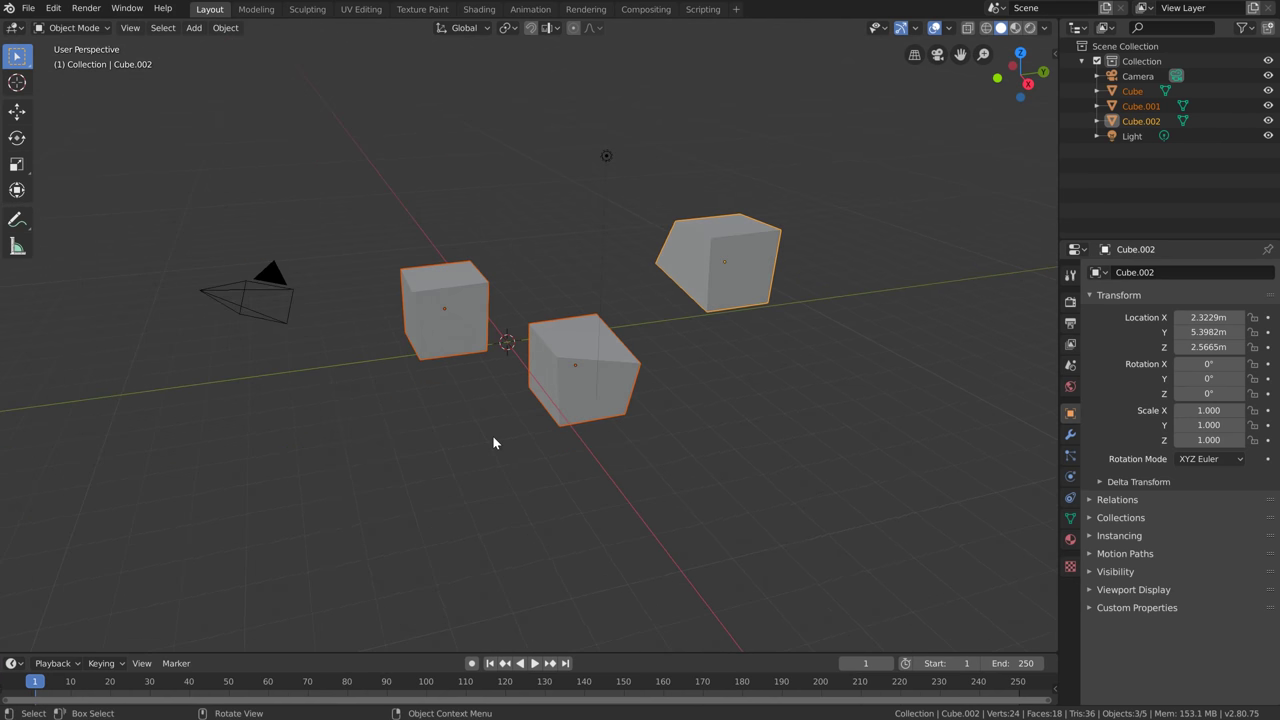
Toggle between perspective and orthographic projection while snapping the view to the right and front axes, ending in front orthographic
key("KP_5")
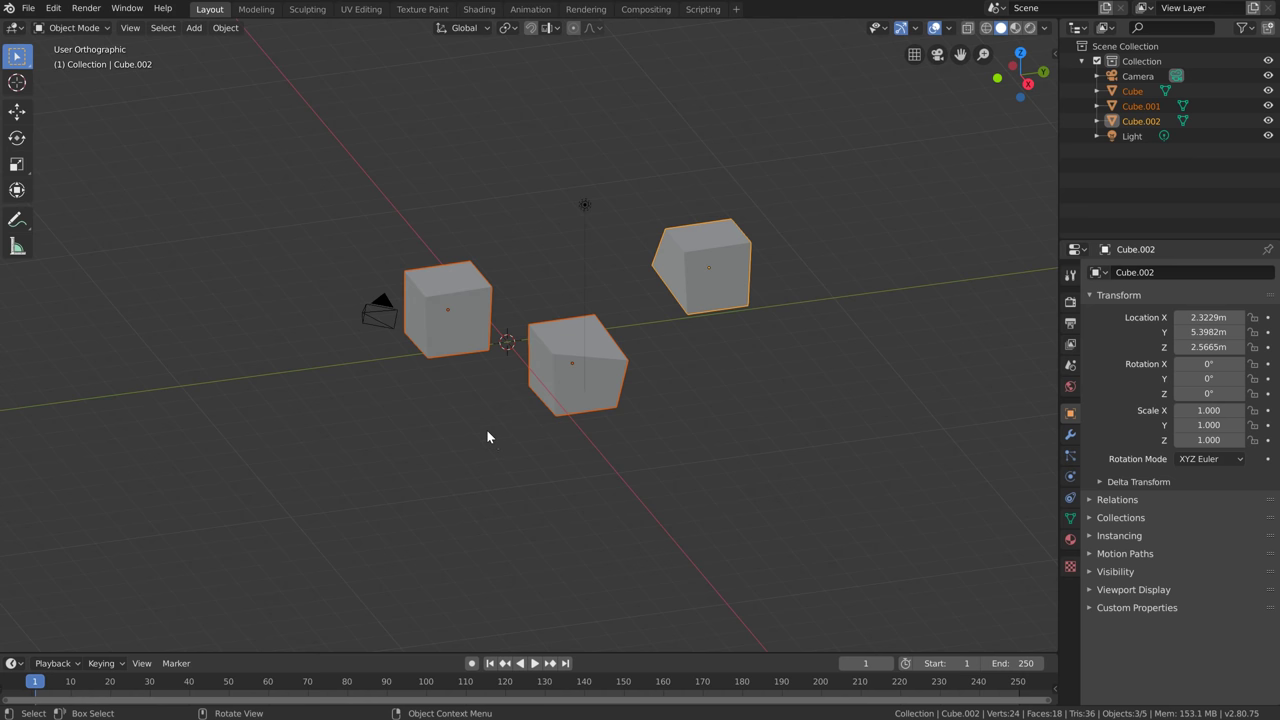
middle_click_drag(487, 436, 460, 396)
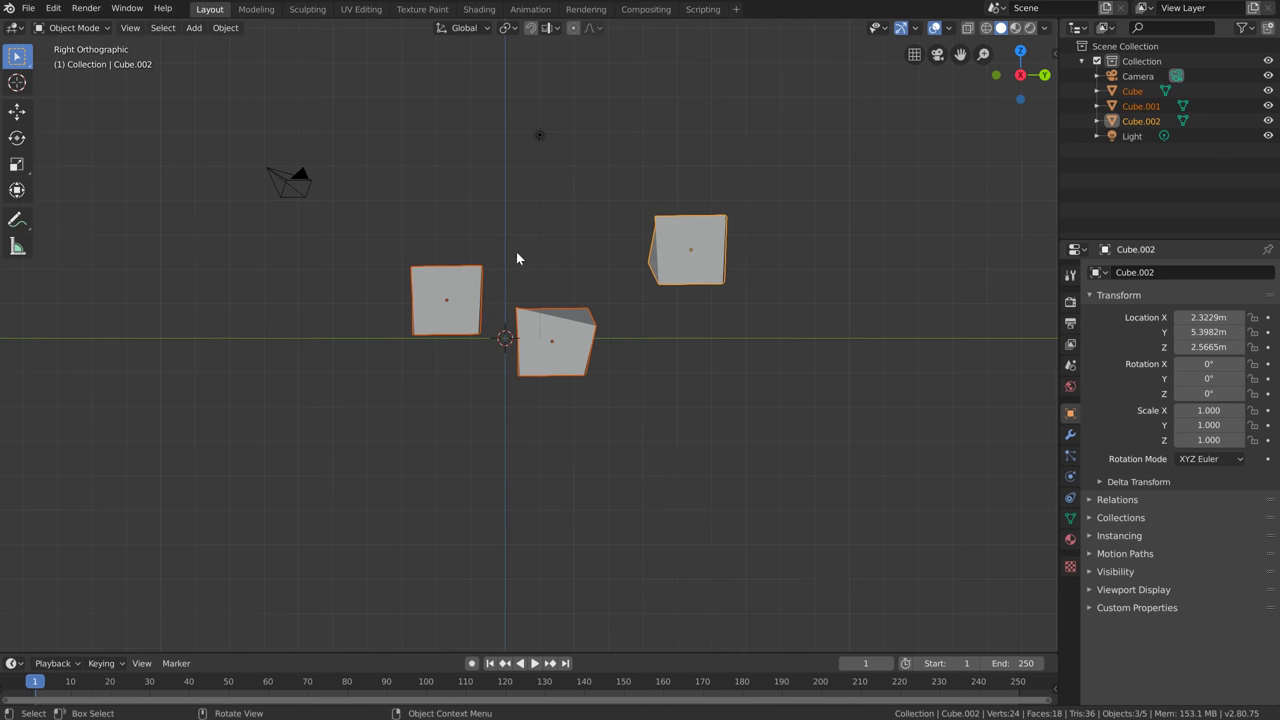
middle_click_drag(513, 185, 493, 329, "alt")
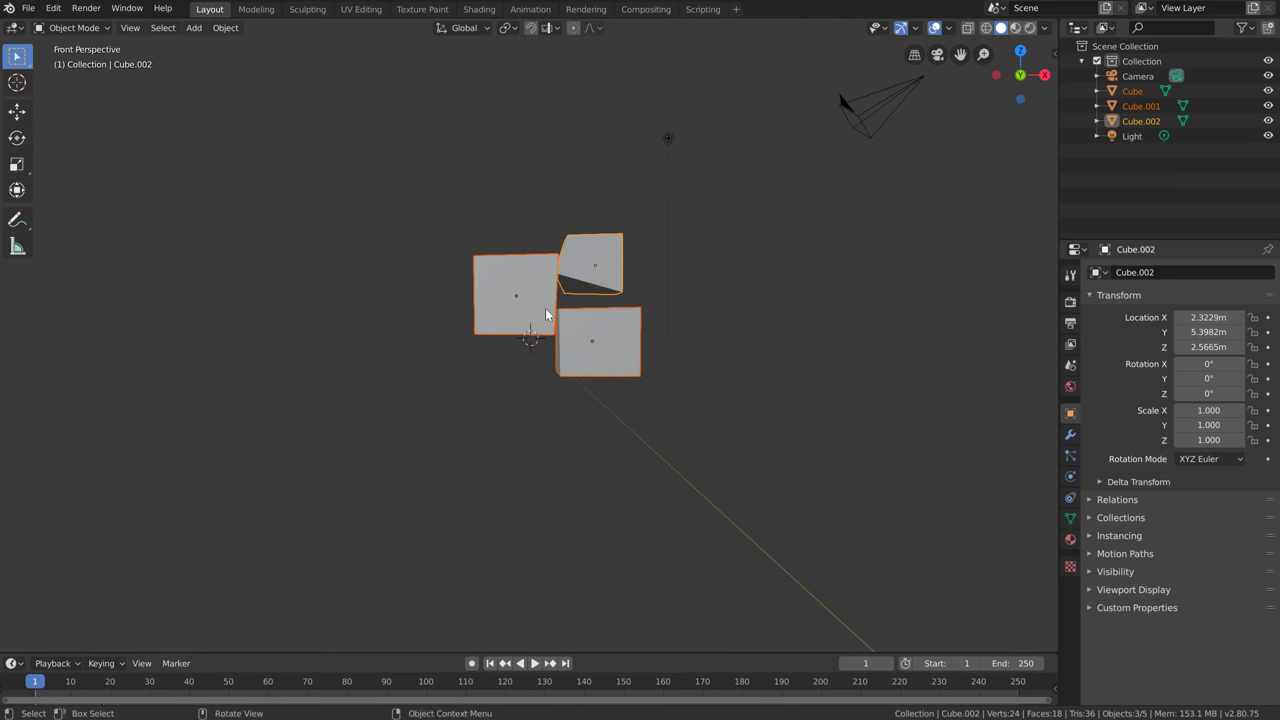
key("KP_5")
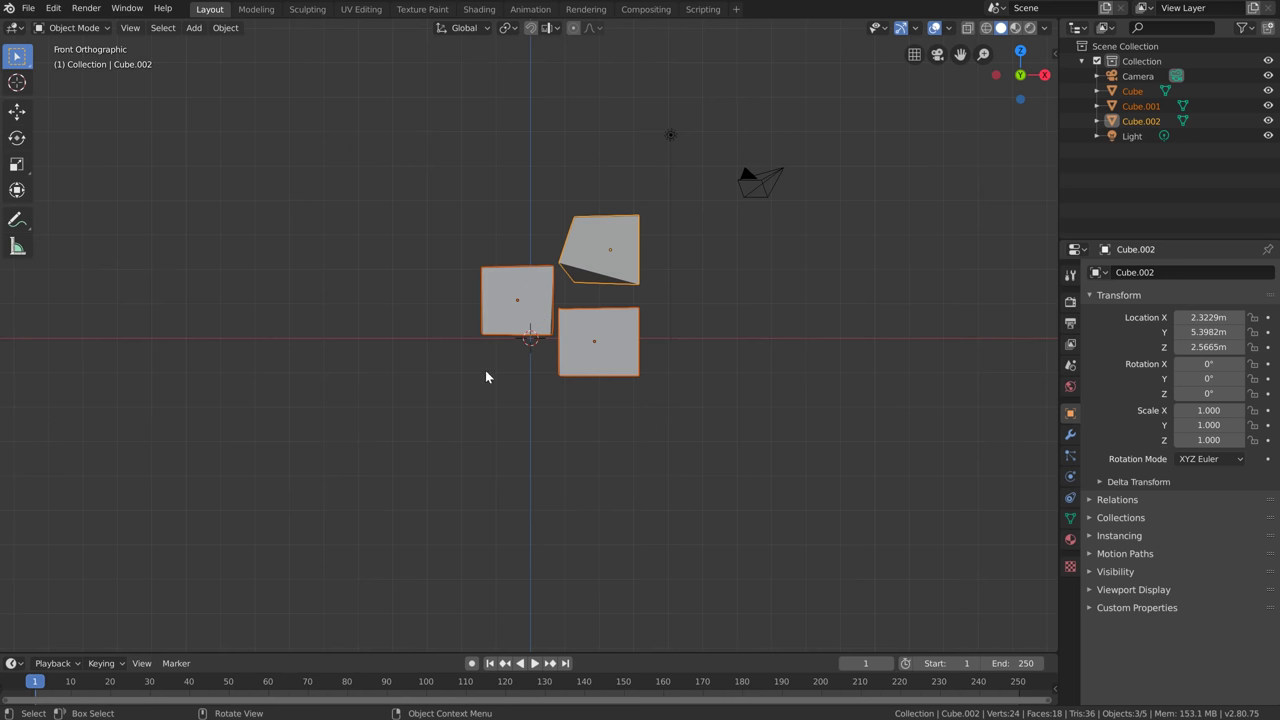
Review the Auto Perspective setting in the preferences again, and orbit from the front view back to a user perspective
key("F4")
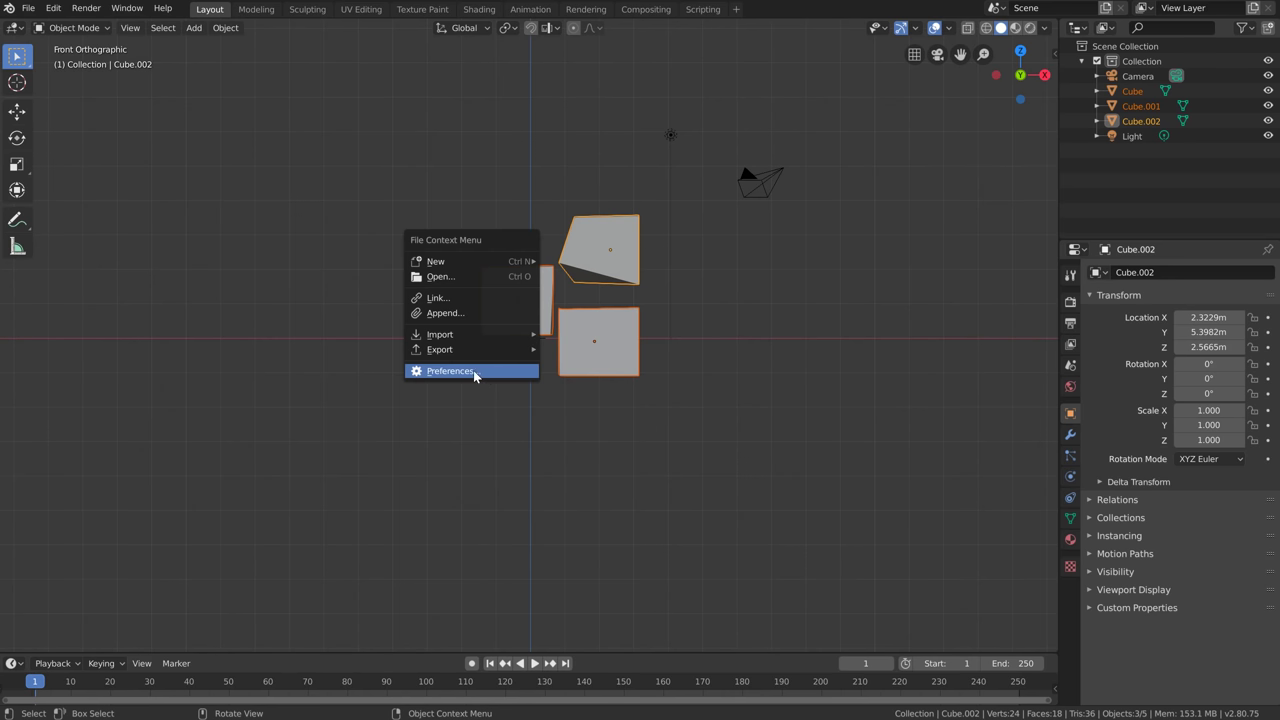
left_click(473, 370)
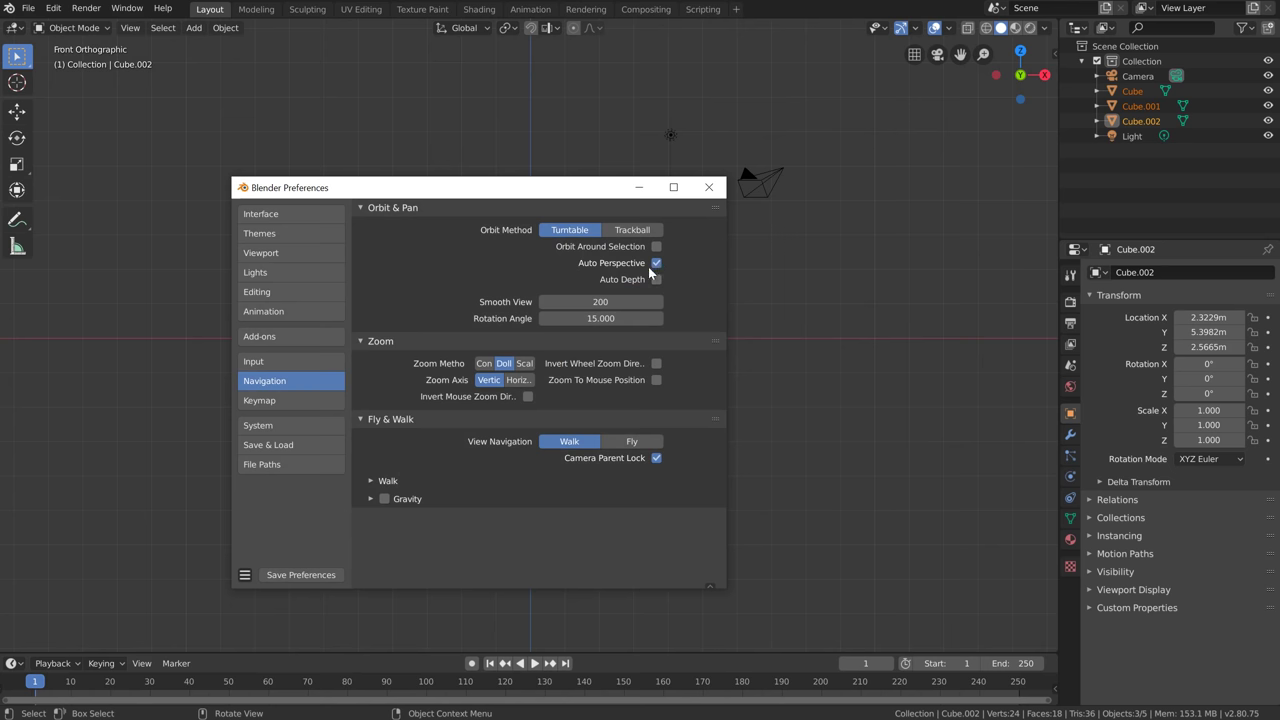
left_click(709, 187)
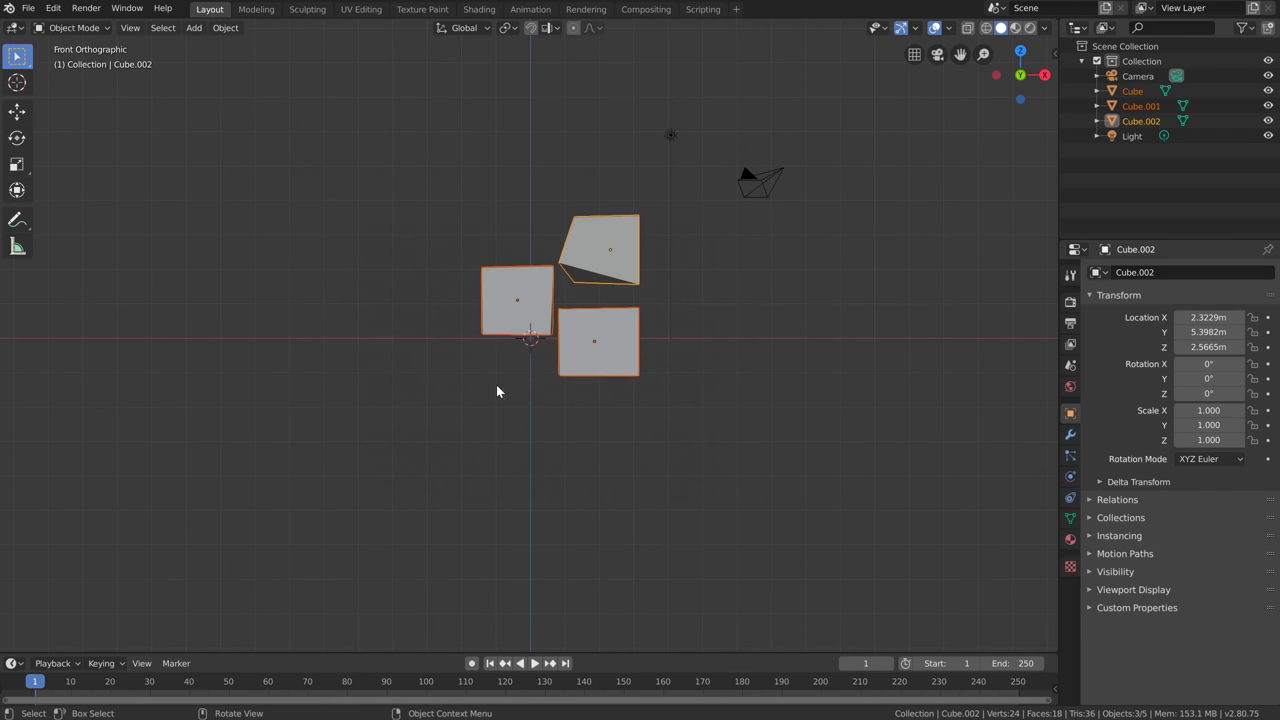
middle_click_drag(512, 384, 499, 421)
key("alt+Tab")
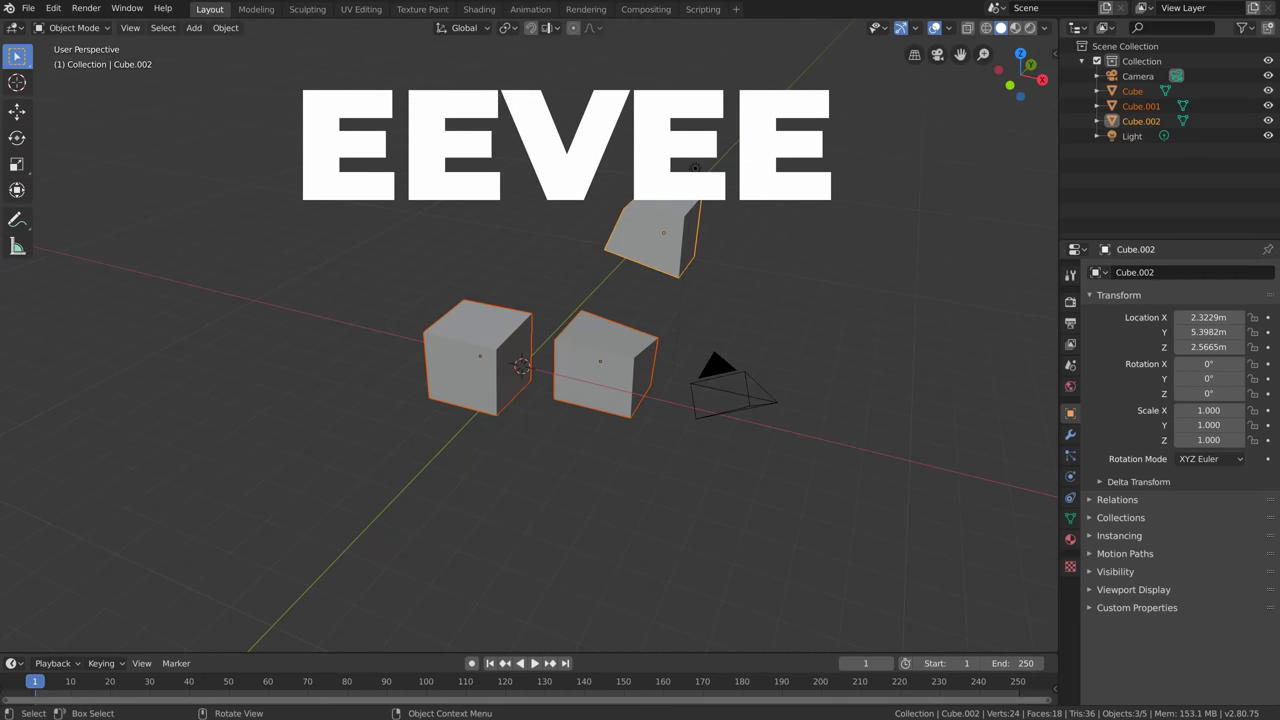
Review the available render engines in the render properties and keep Eevee selected
left_click(1070, 302)
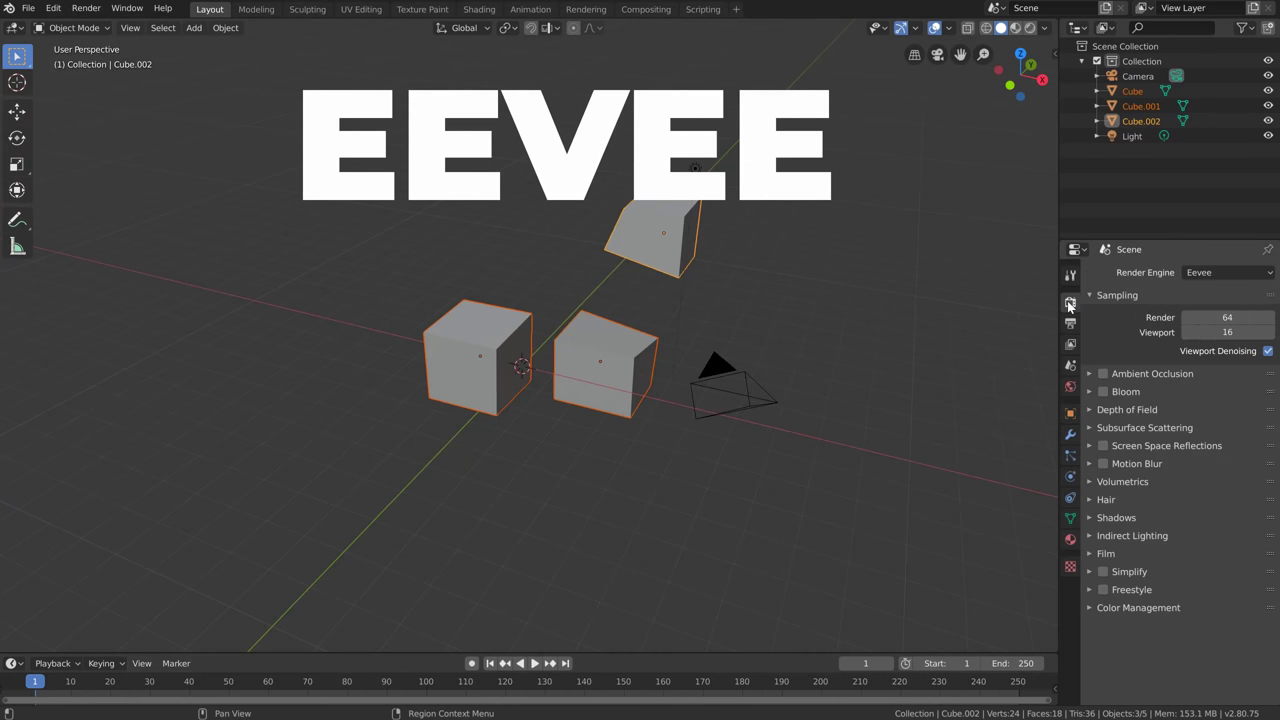
left_click(1230, 272)
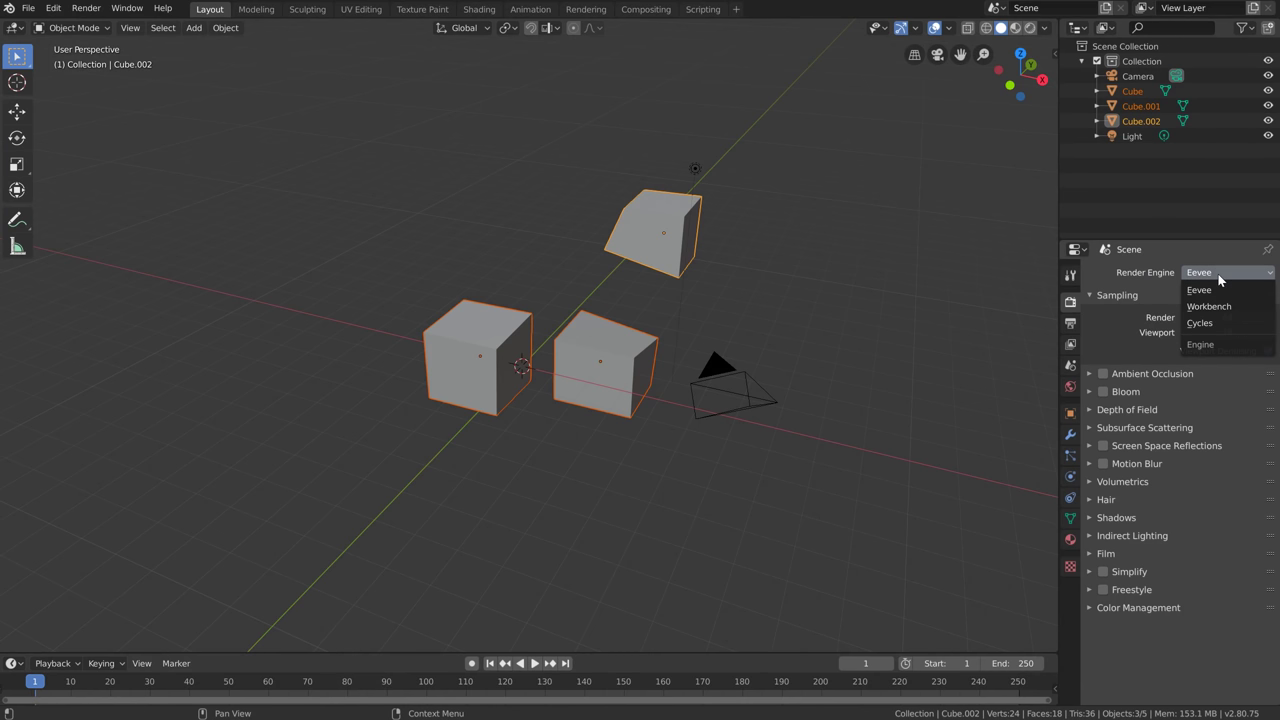
left_click(1218, 290)
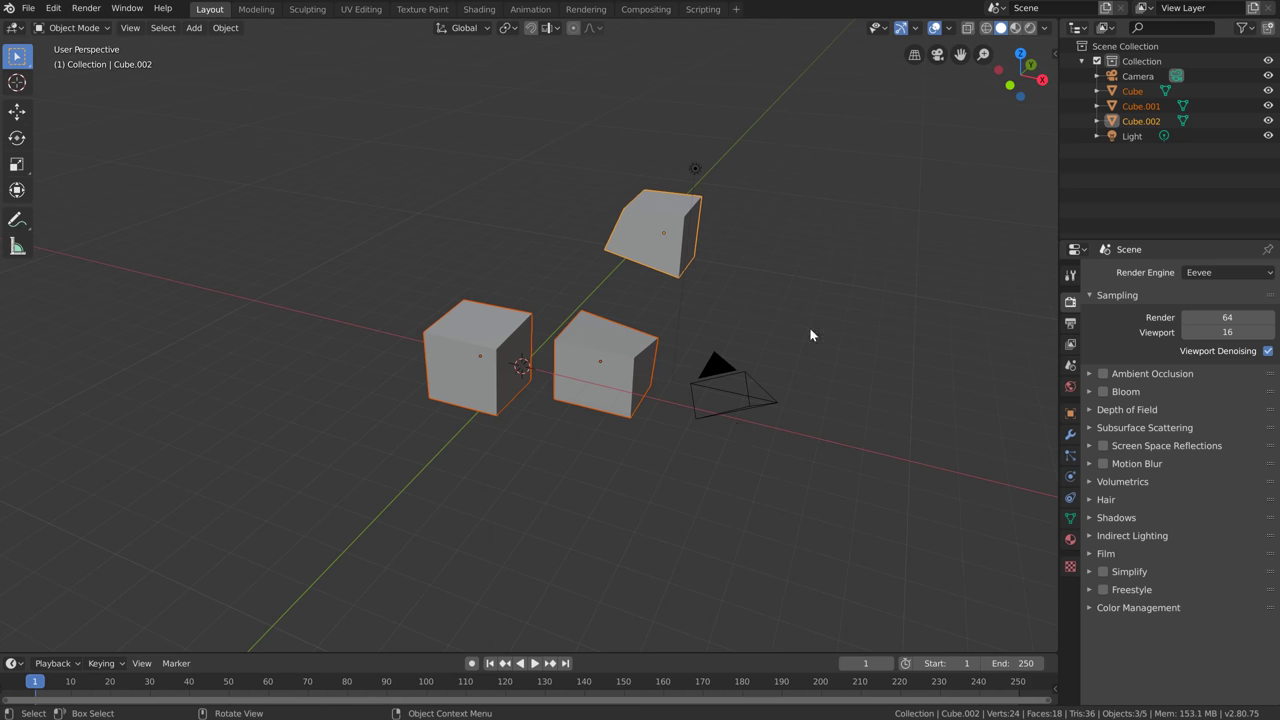
Compare LookDev and rendered shading in the viewport, ending in LookDev shading
left_click(1015, 27)
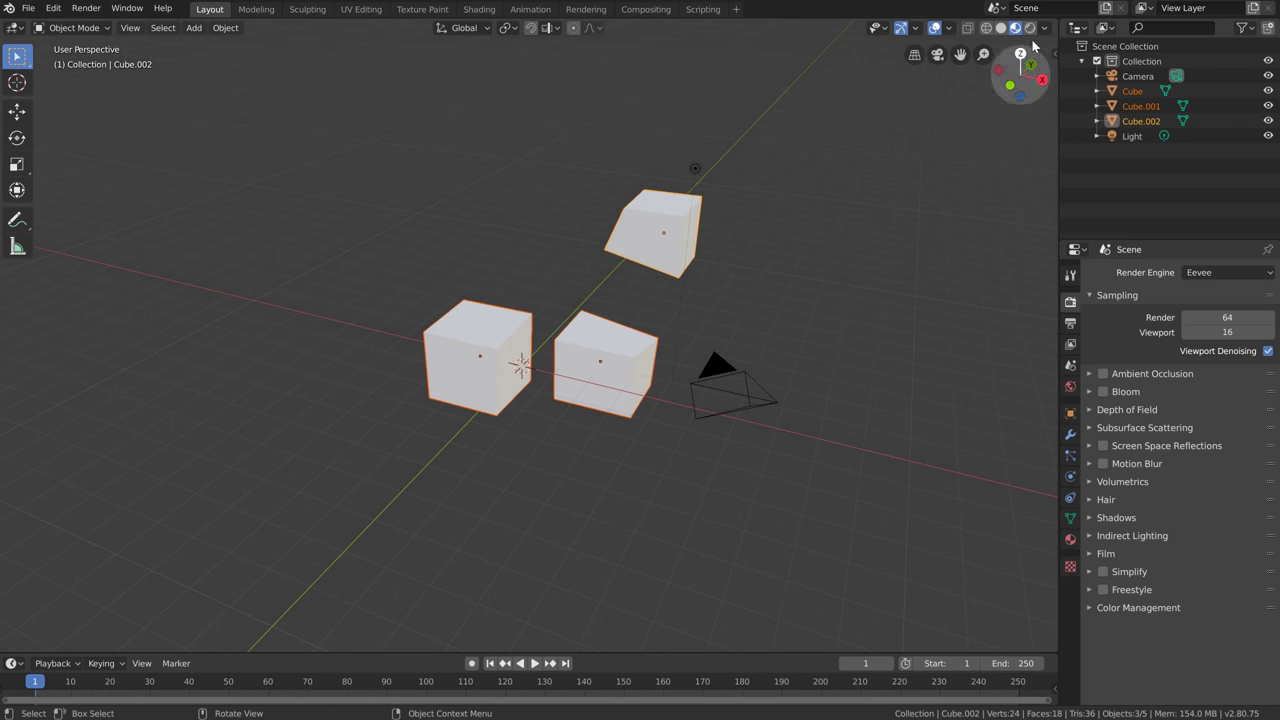
left_click(1031, 28)
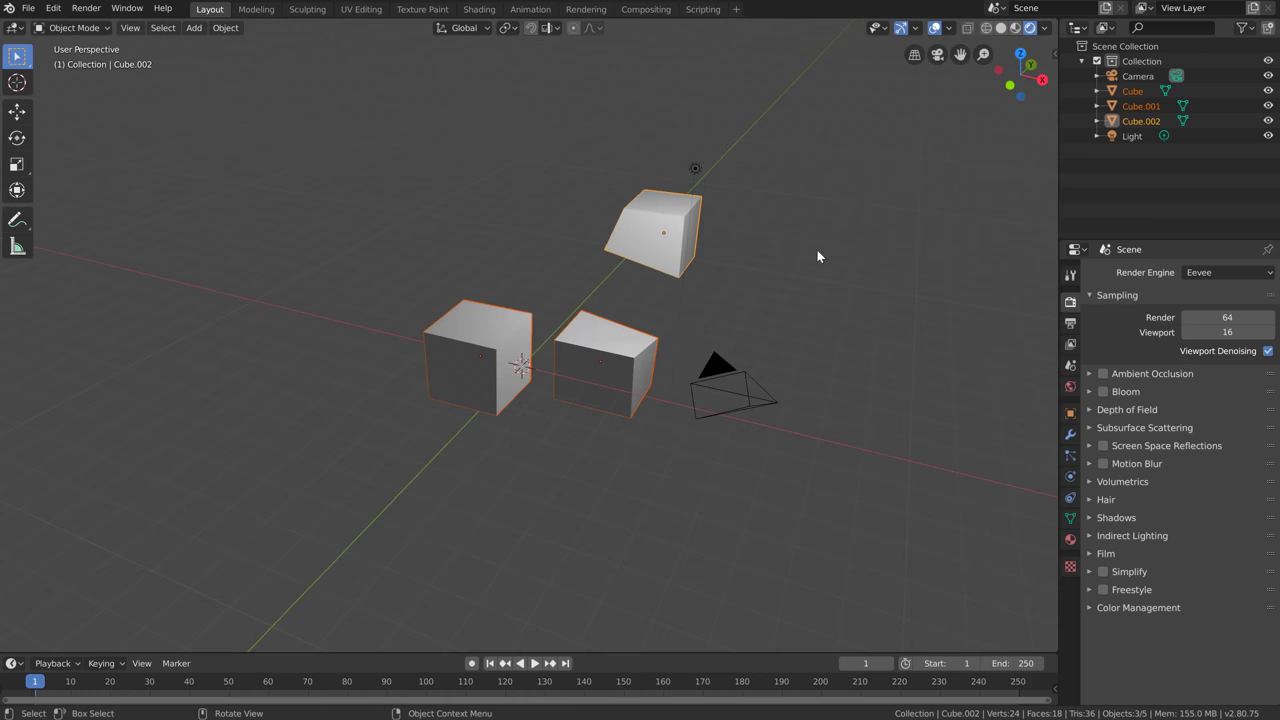
left_click(1015, 27)
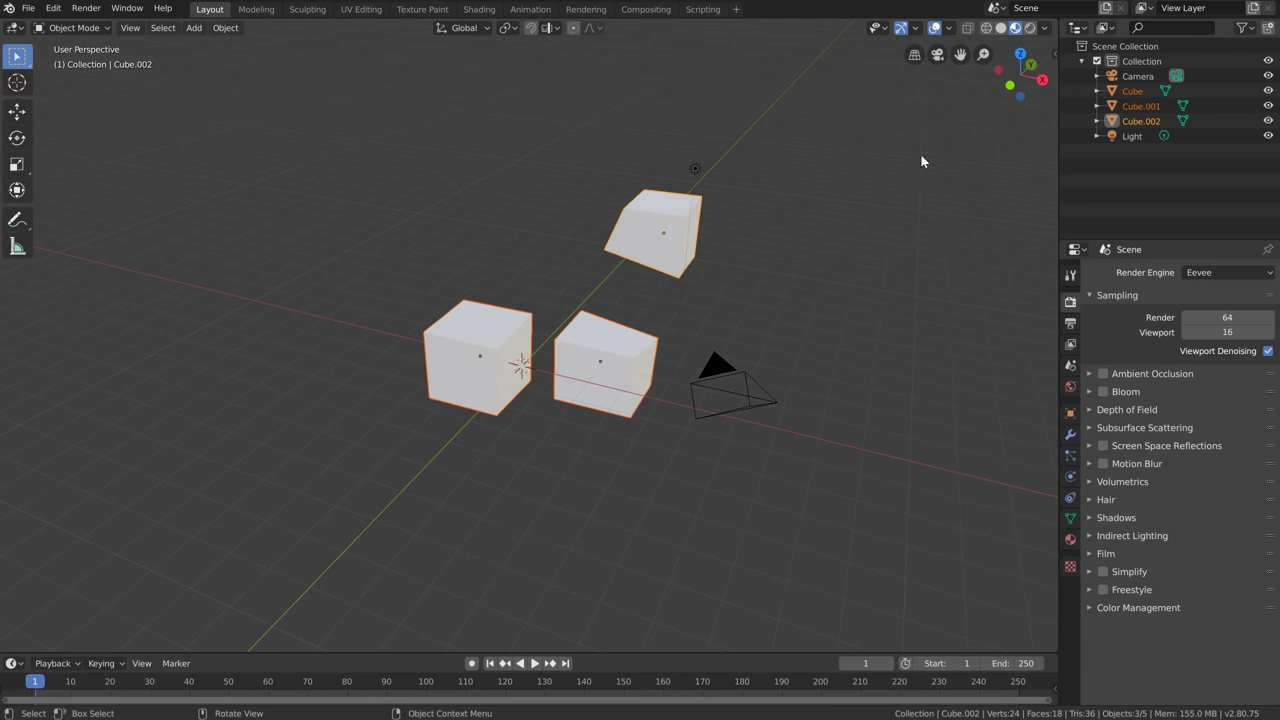
Change the LookDev lighting environment from the forest sphere to the first one, the city scene with golden ground lines
left_click(1045, 28)
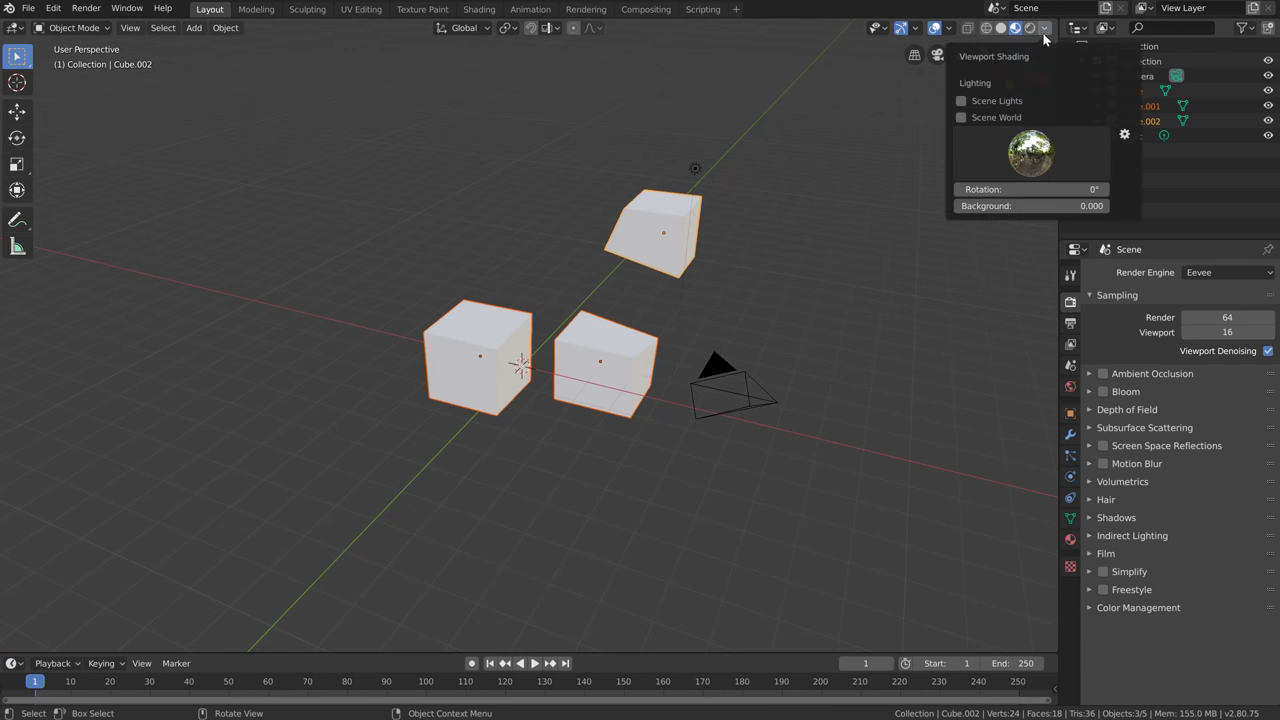
left_click(1030, 152)
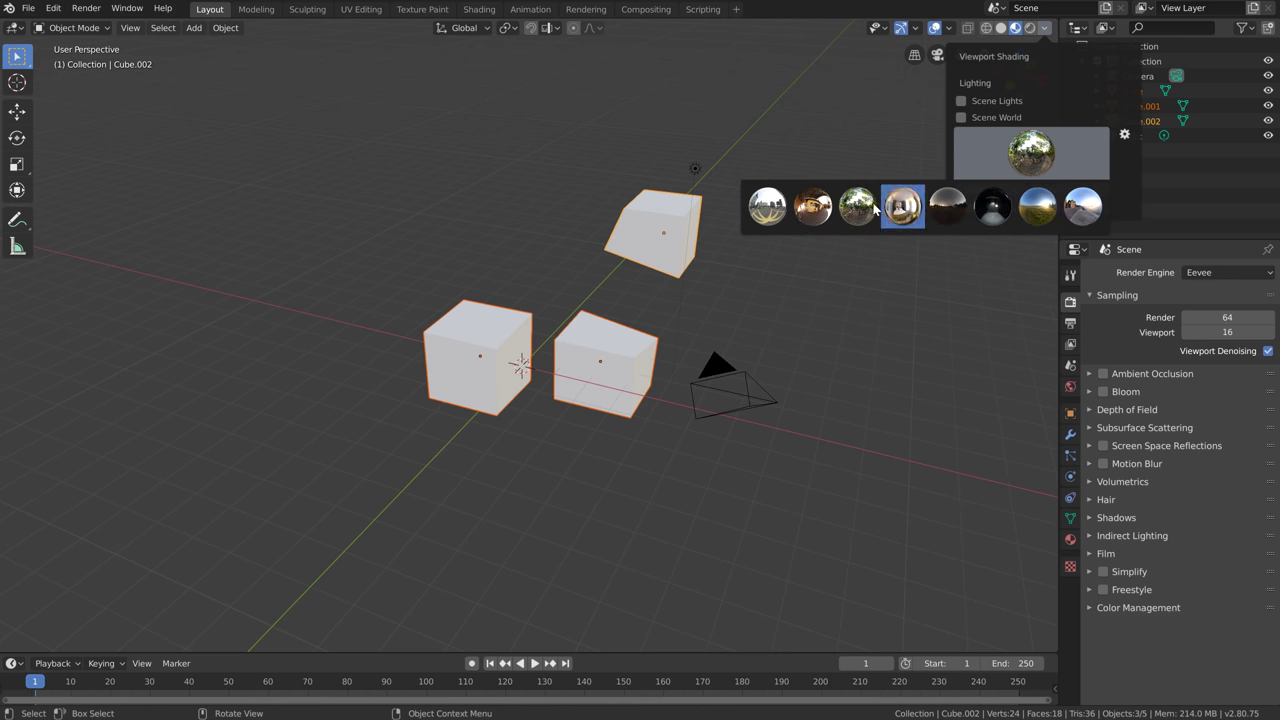
scroll(776, 270, "up", 3)
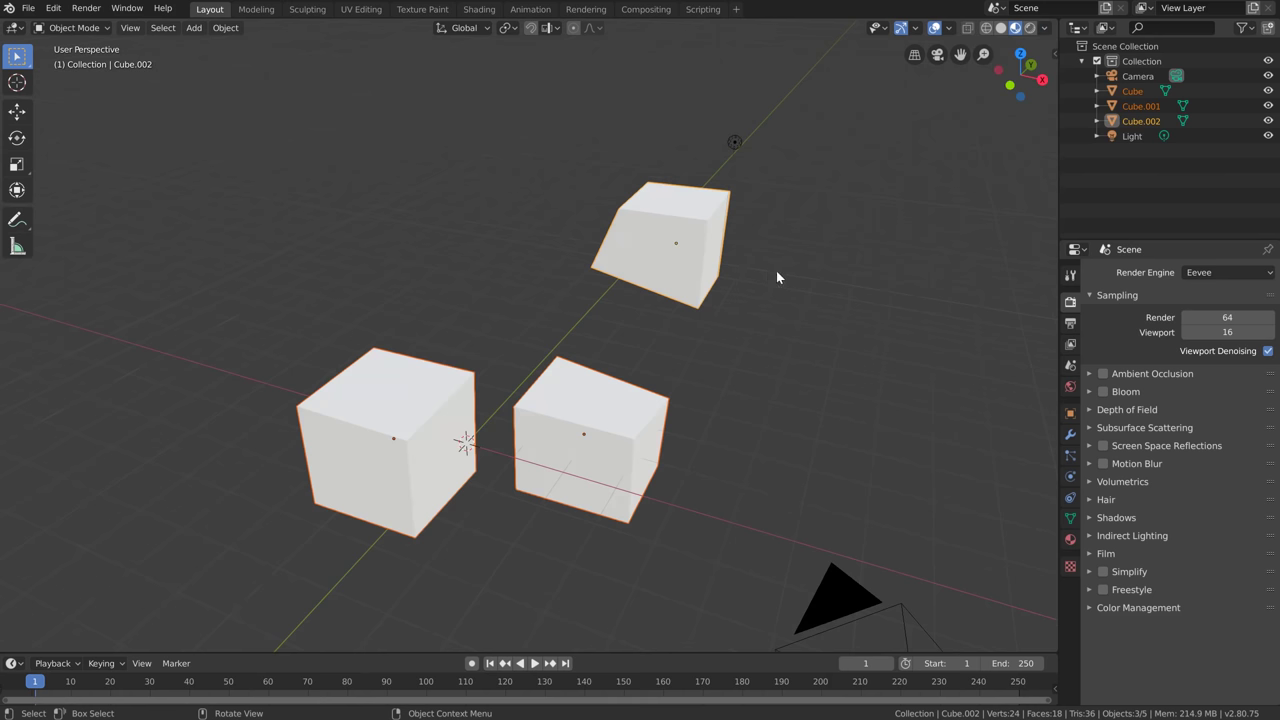
Enable Scene Lights and Scene World for LookDev shading, and switch the viewport to rendered shading
left_click(1046, 29)
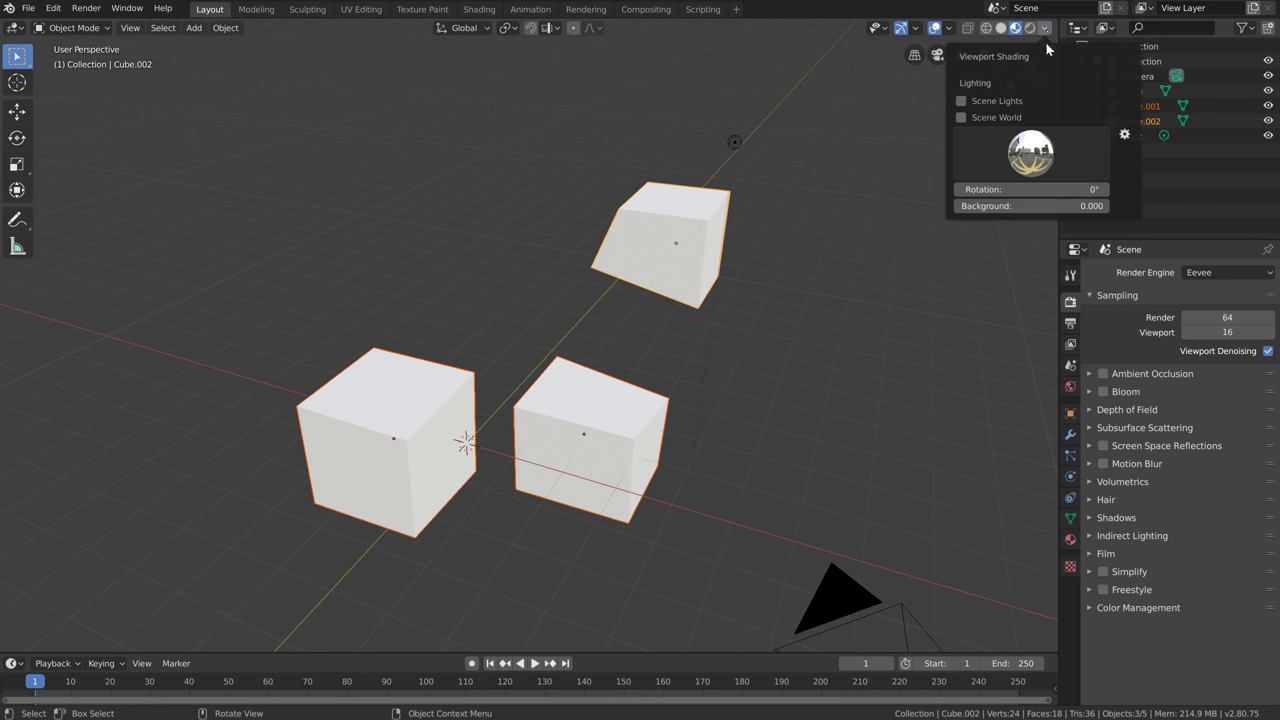
left_click(961, 118)
left_click(961, 118)
left_click(962, 101)
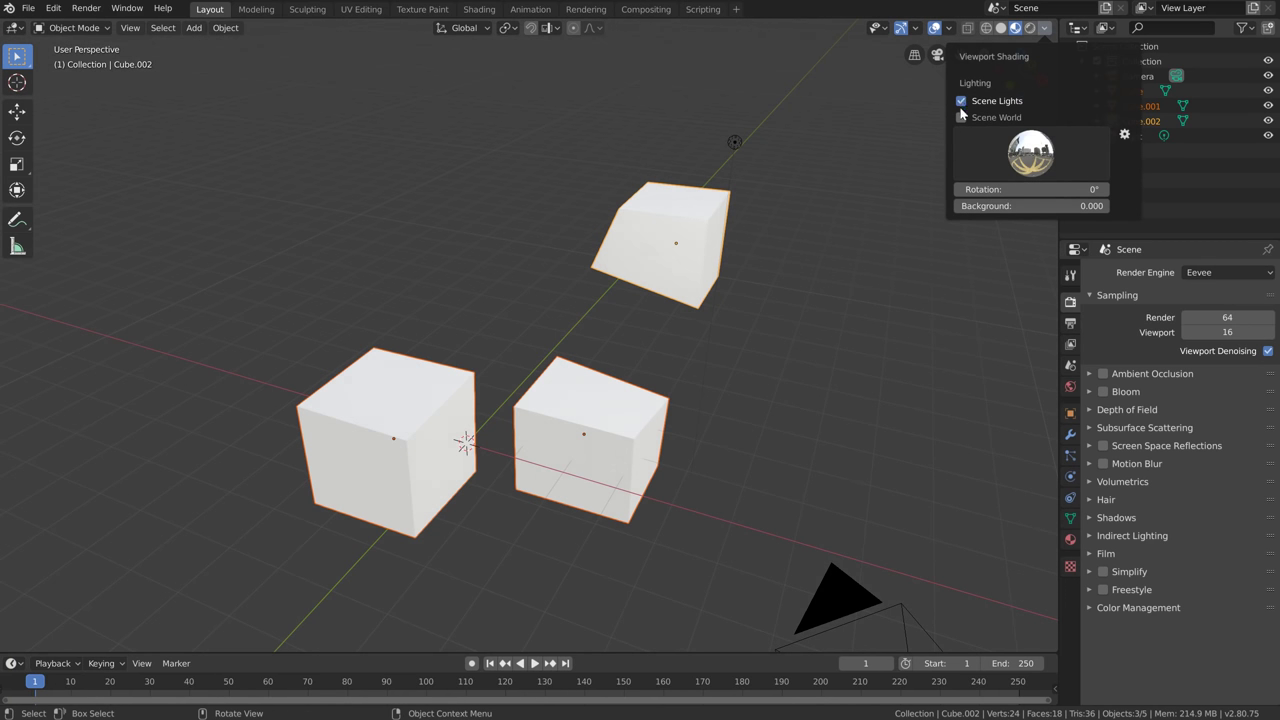
left_click(961, 118)
left_click(961, 118)
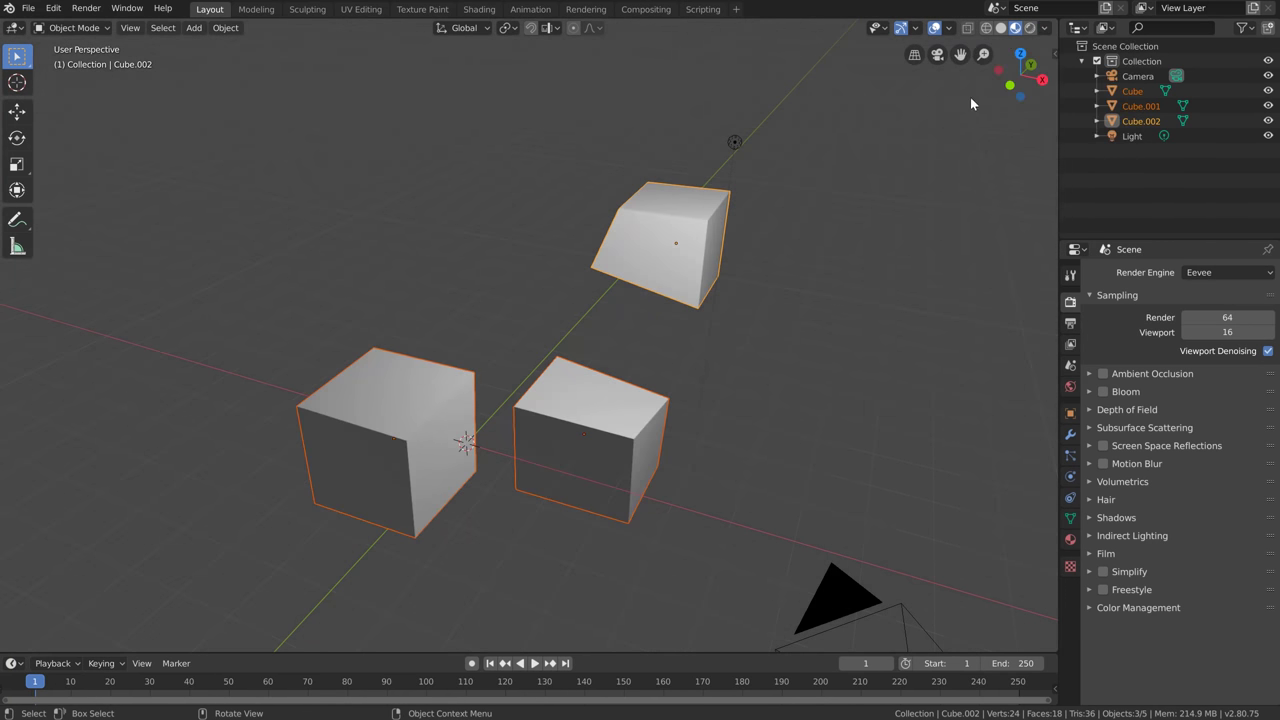
left_click(1030, 28)
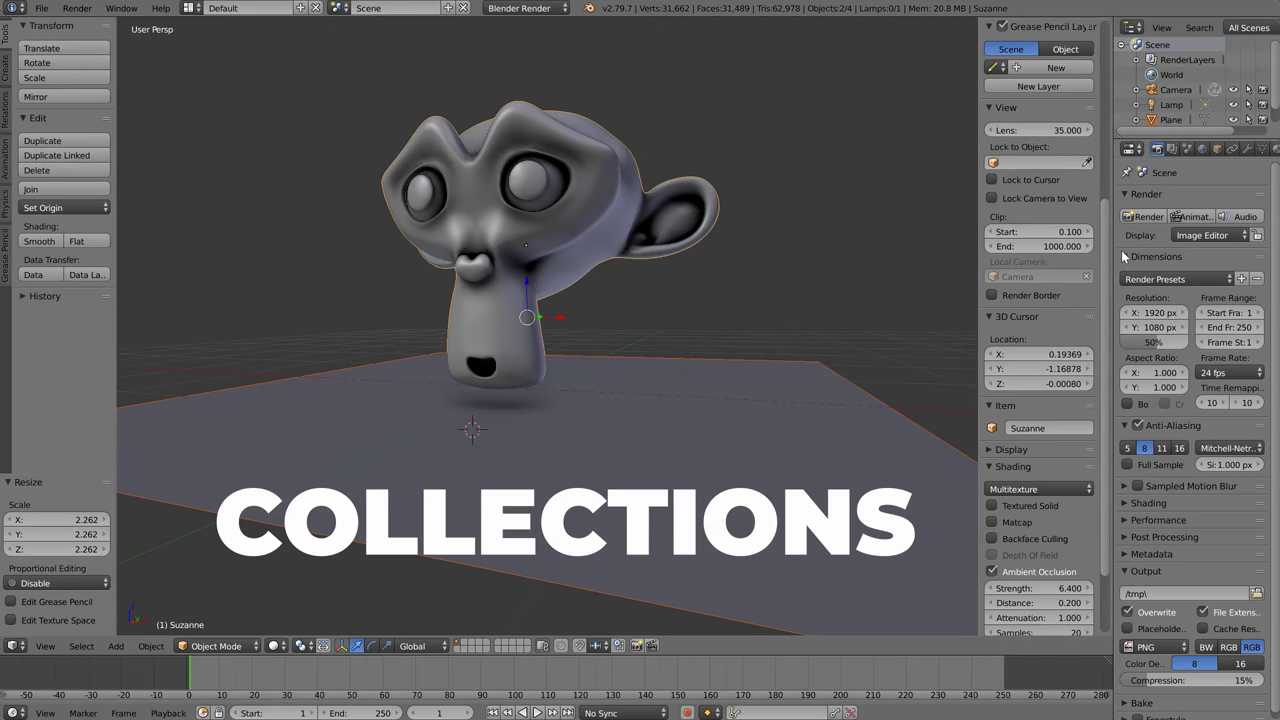
In the Blender 2.79 window with the Suzanne scene, widen the Outliner and Properties column and make the Outliner taller
left_click_drag(1114, 257, 1028, 255)
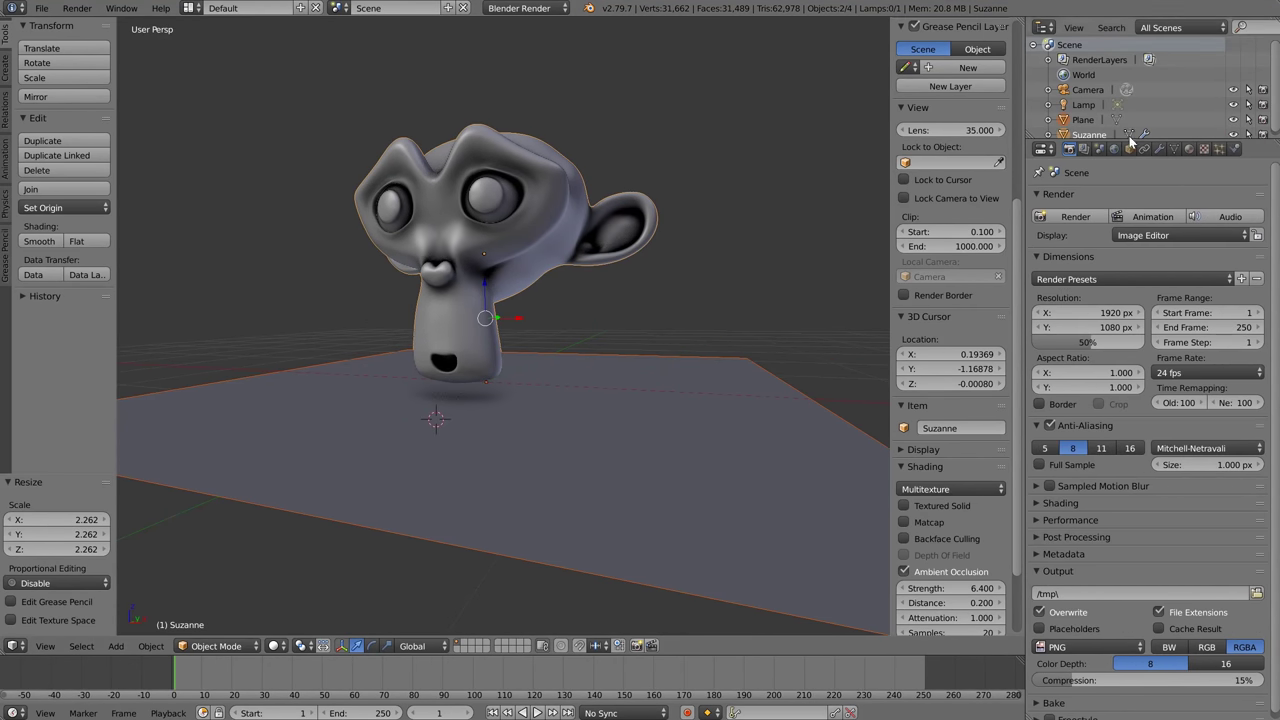
left_click_drag(1132, 141, 1124, 217)
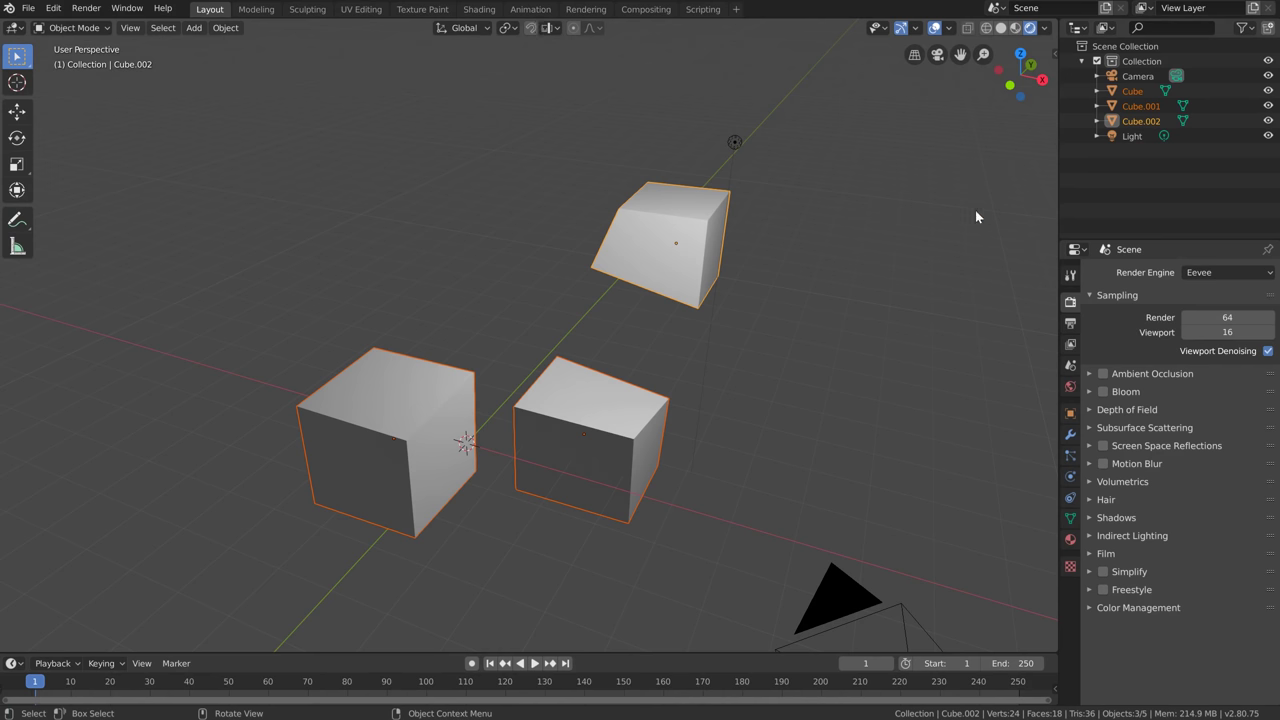
Rename the existing collection in the Outliner as CameraAndLights
double_click(1142, 62)
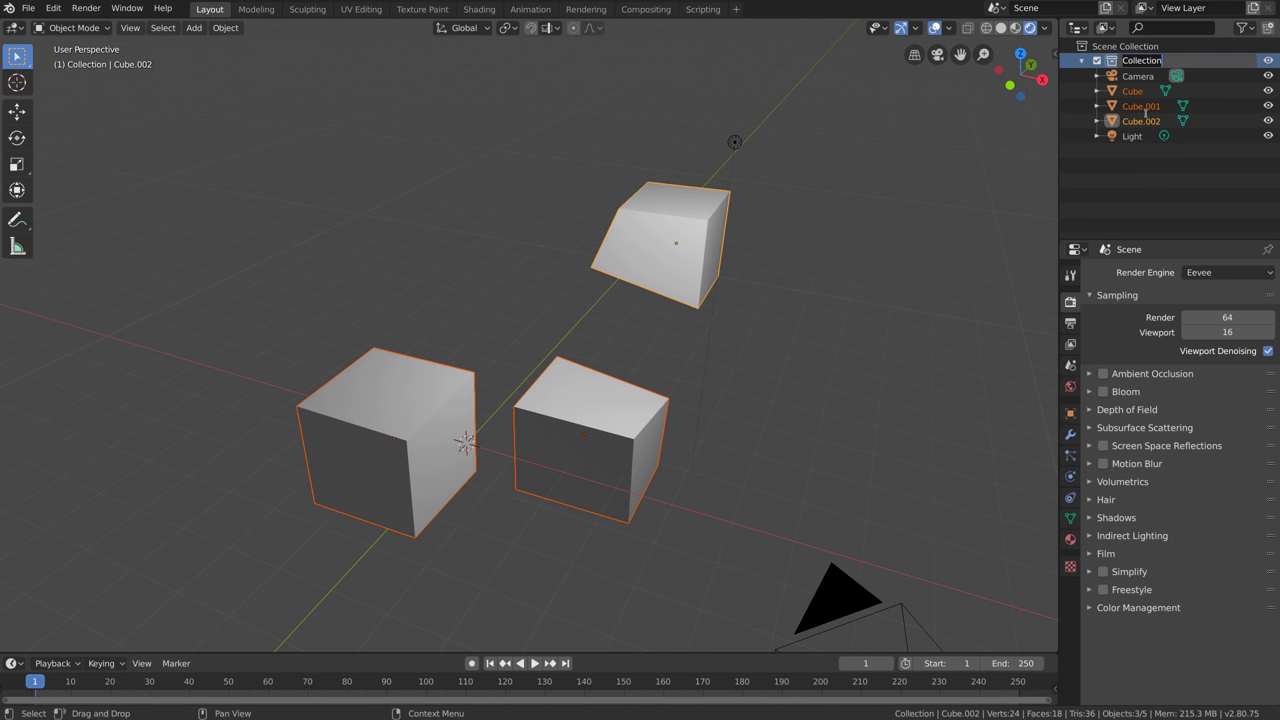
type("CameraAndLights")
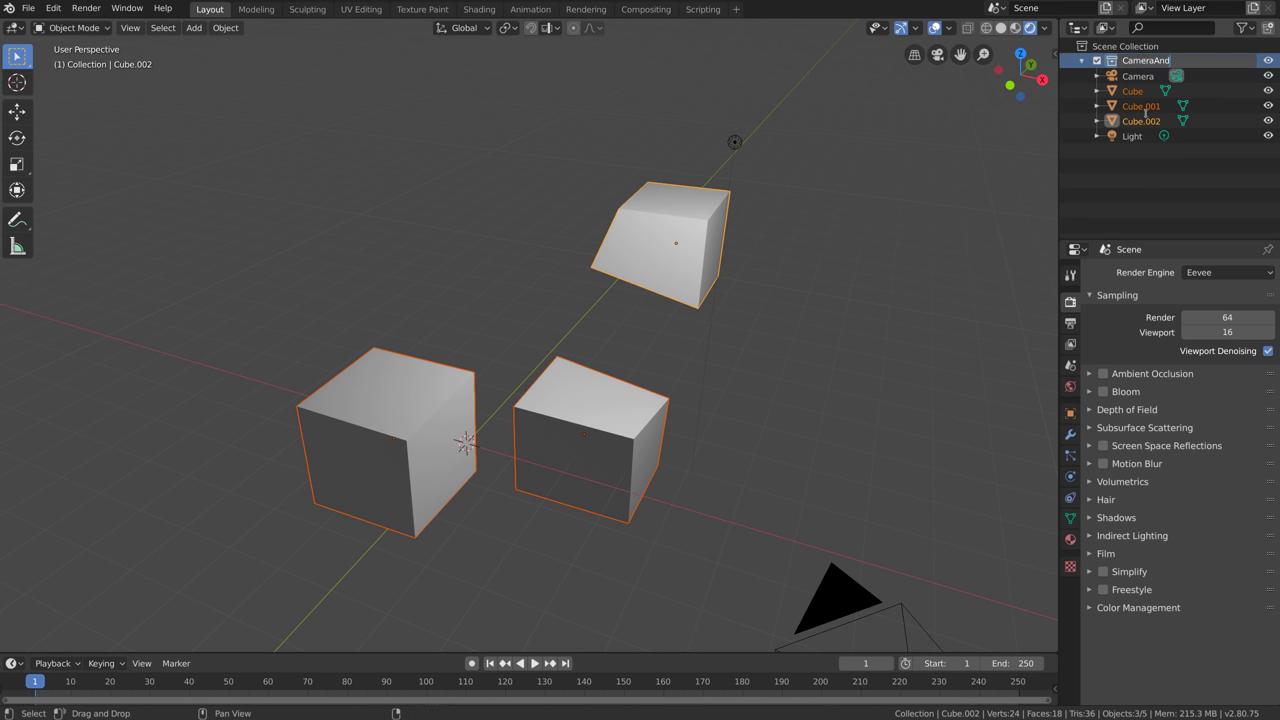
key("Return")
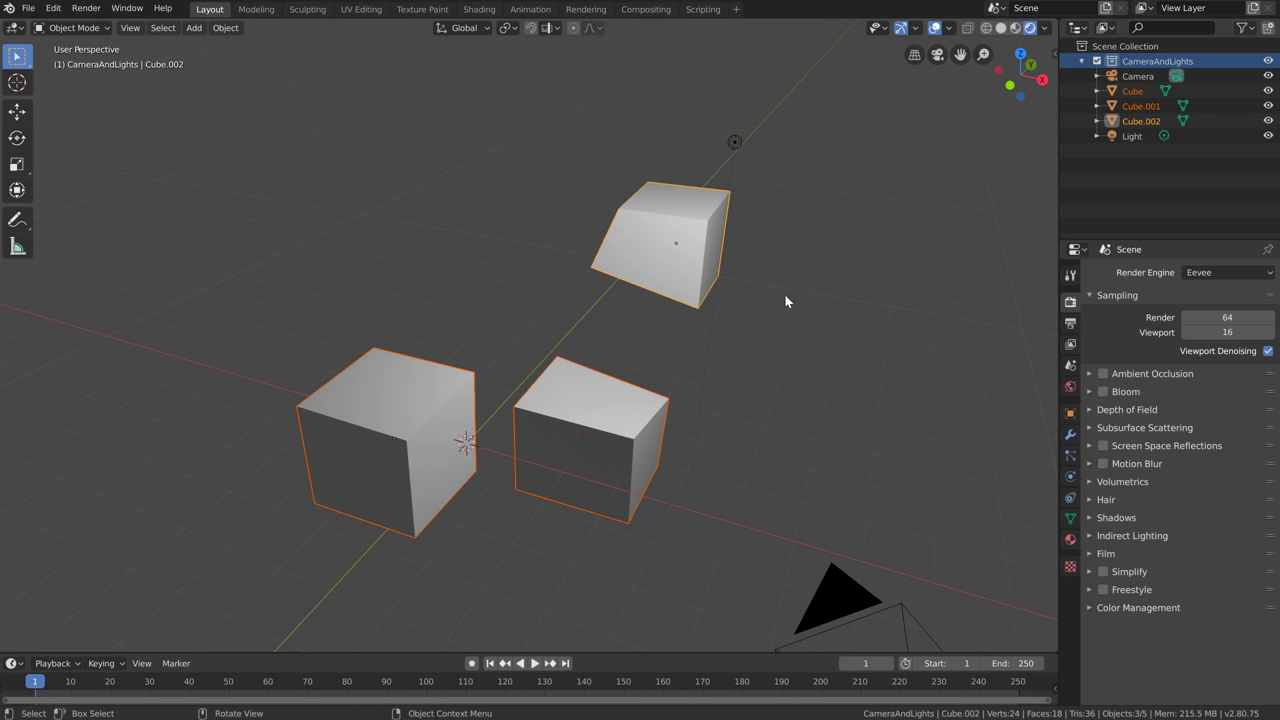
Move the three selected cubes into a new collection named Cubes and highlight all three in the Outliner
key("m")
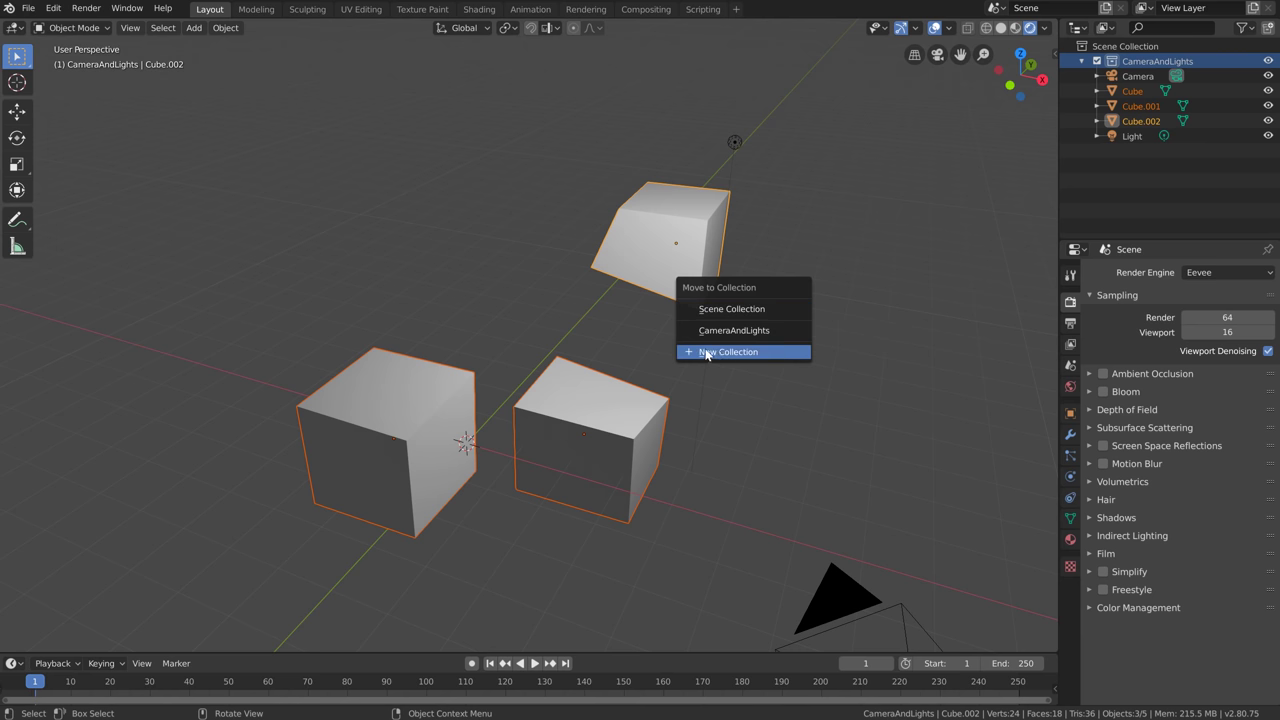
left_click(778, 353)
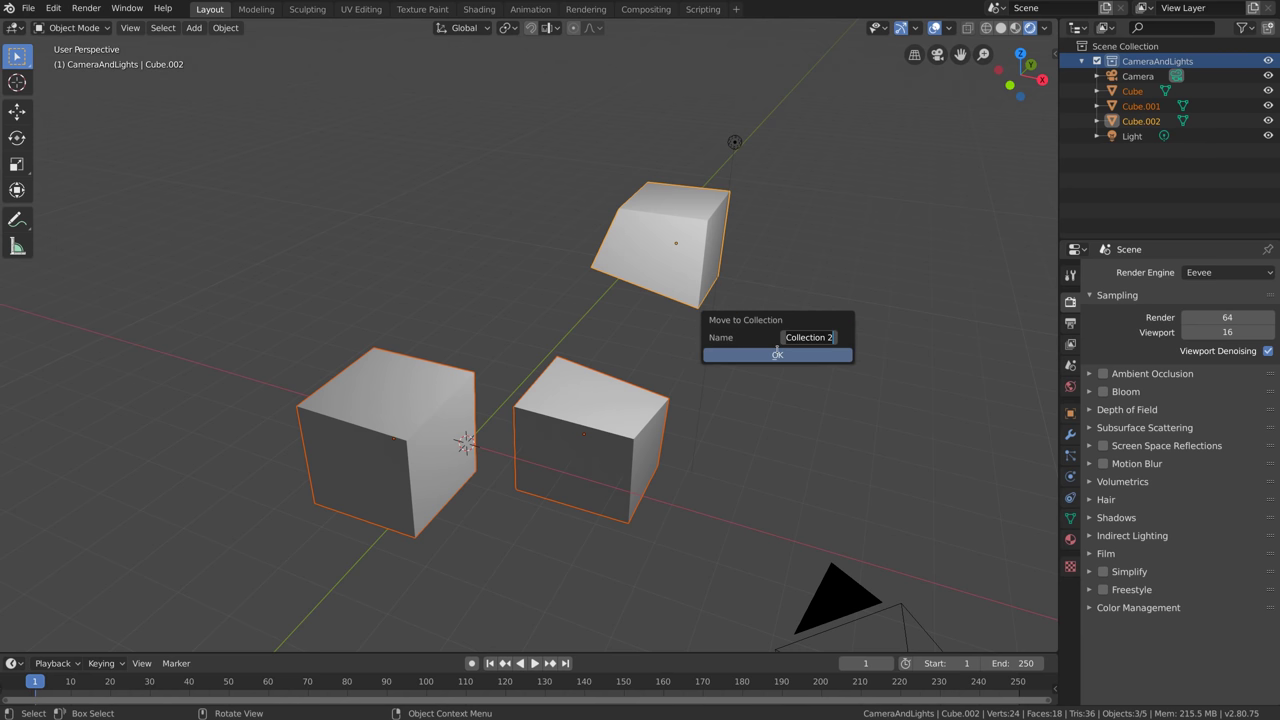
type("Cubes")
left_click(777, 352)
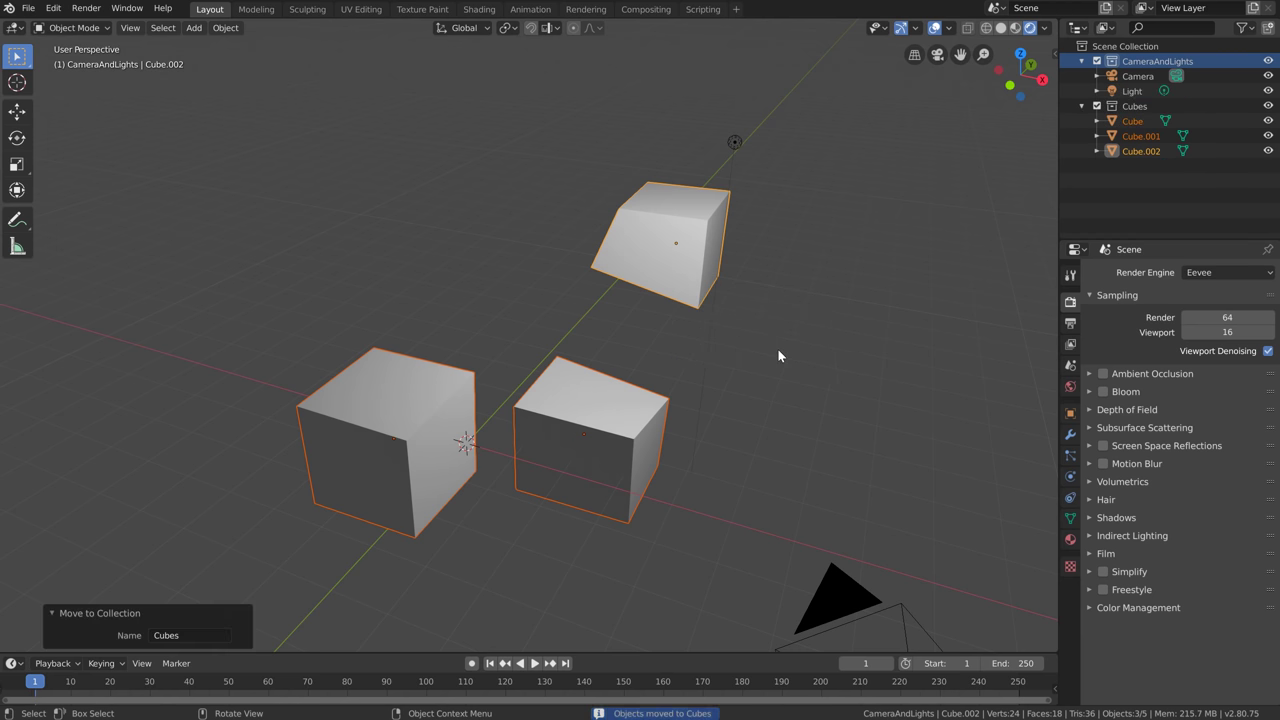
left_click(1135, 123)
left_click(1138, 136, "ctrl")
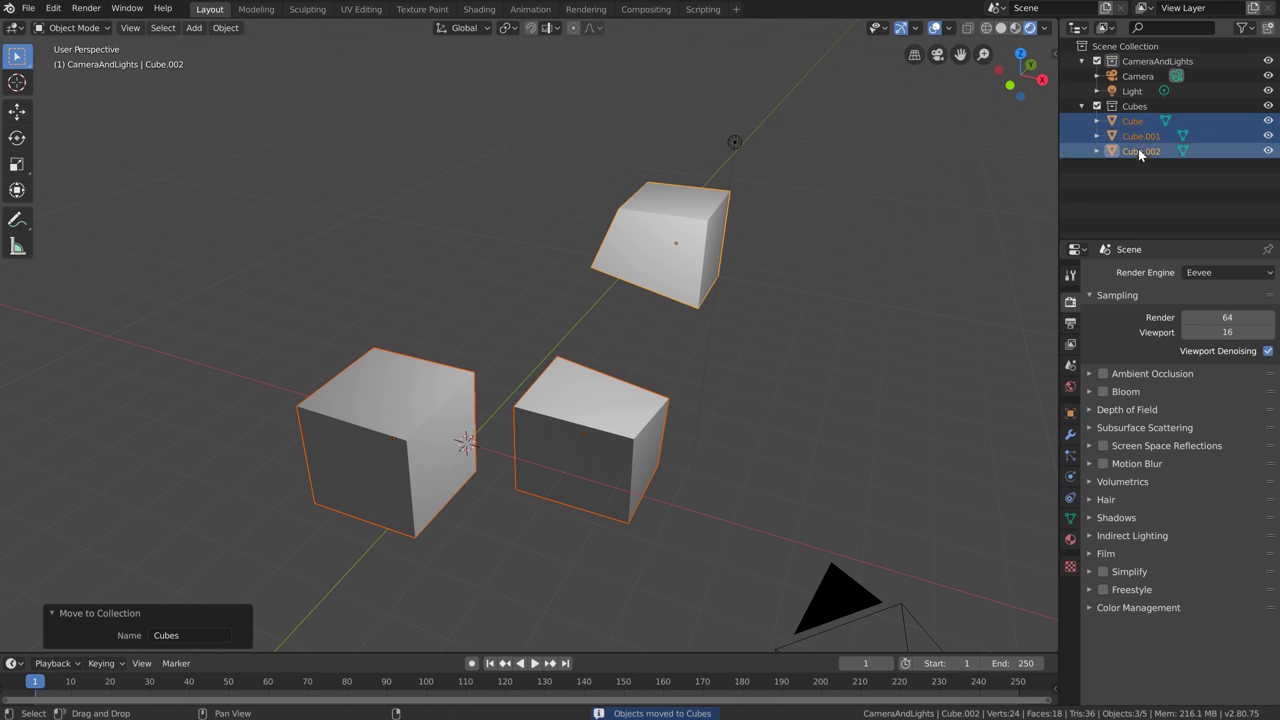
left_click(1130, 151, "ctrl")
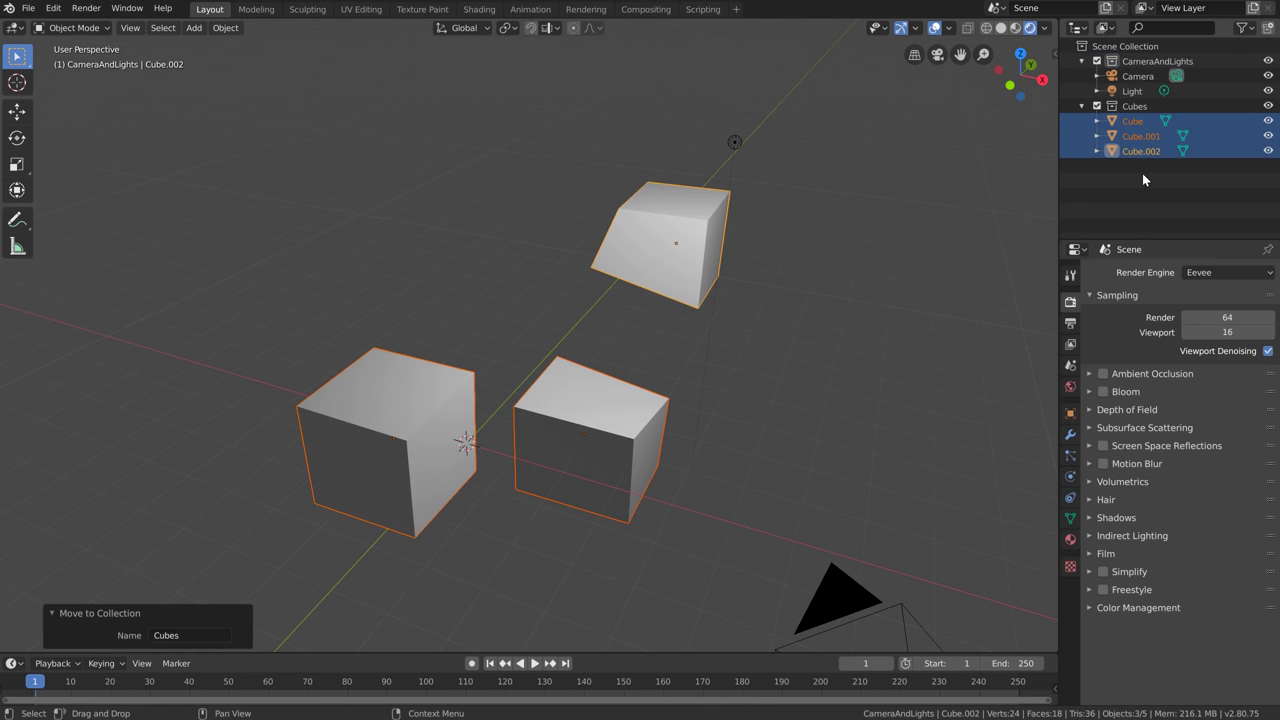
Exclude and re-include the Cubes collection, and do the same with the CameraAndLights collection
left_click(1096, 106)
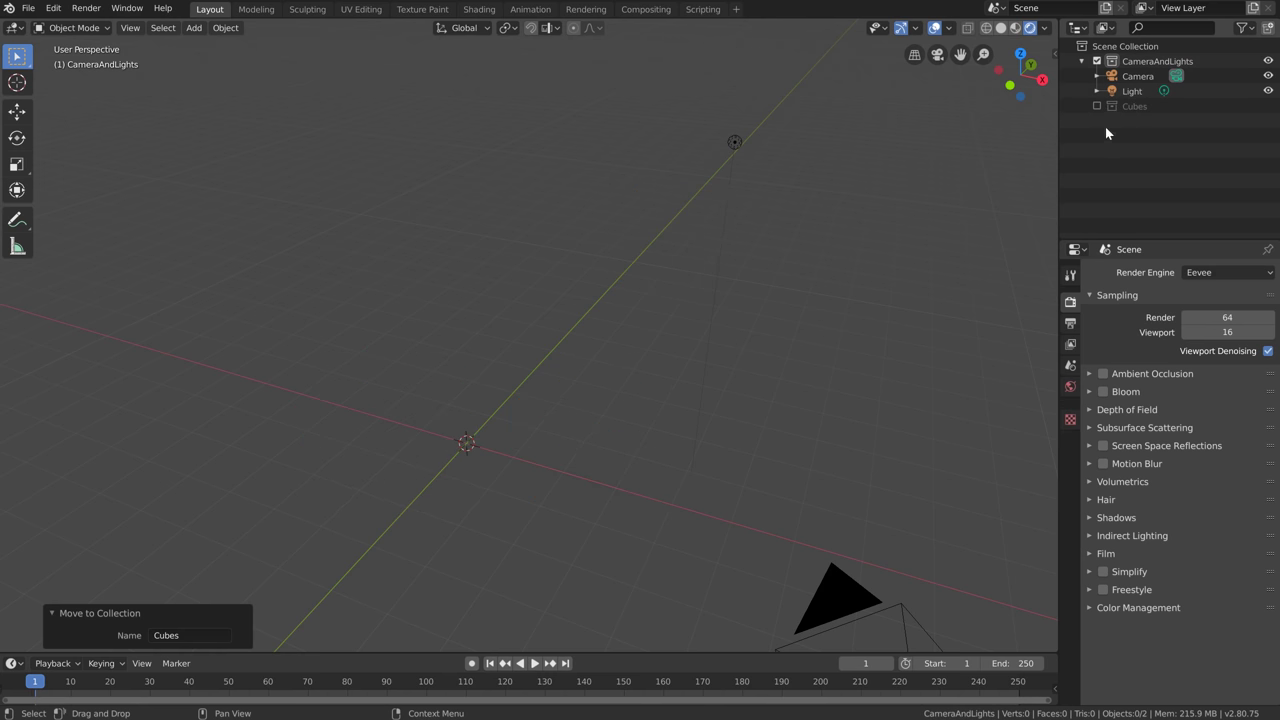
left_click(1096, 106)
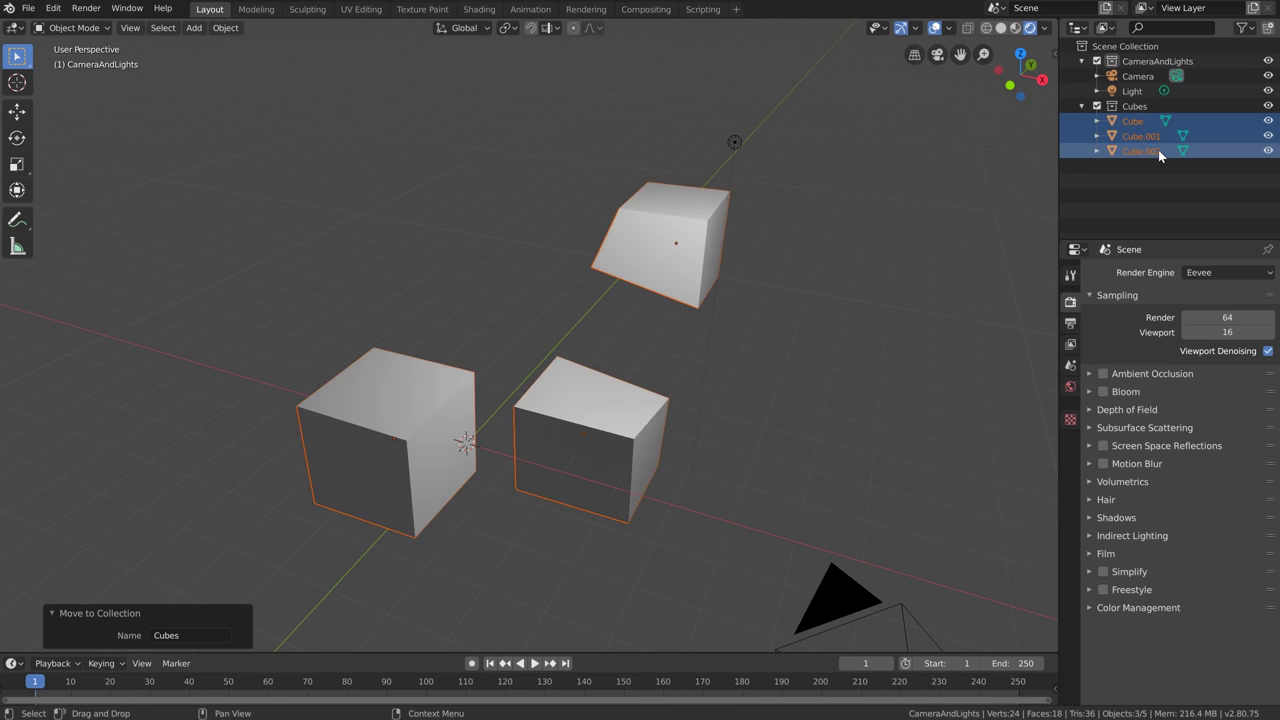
left_click(1096, 61)
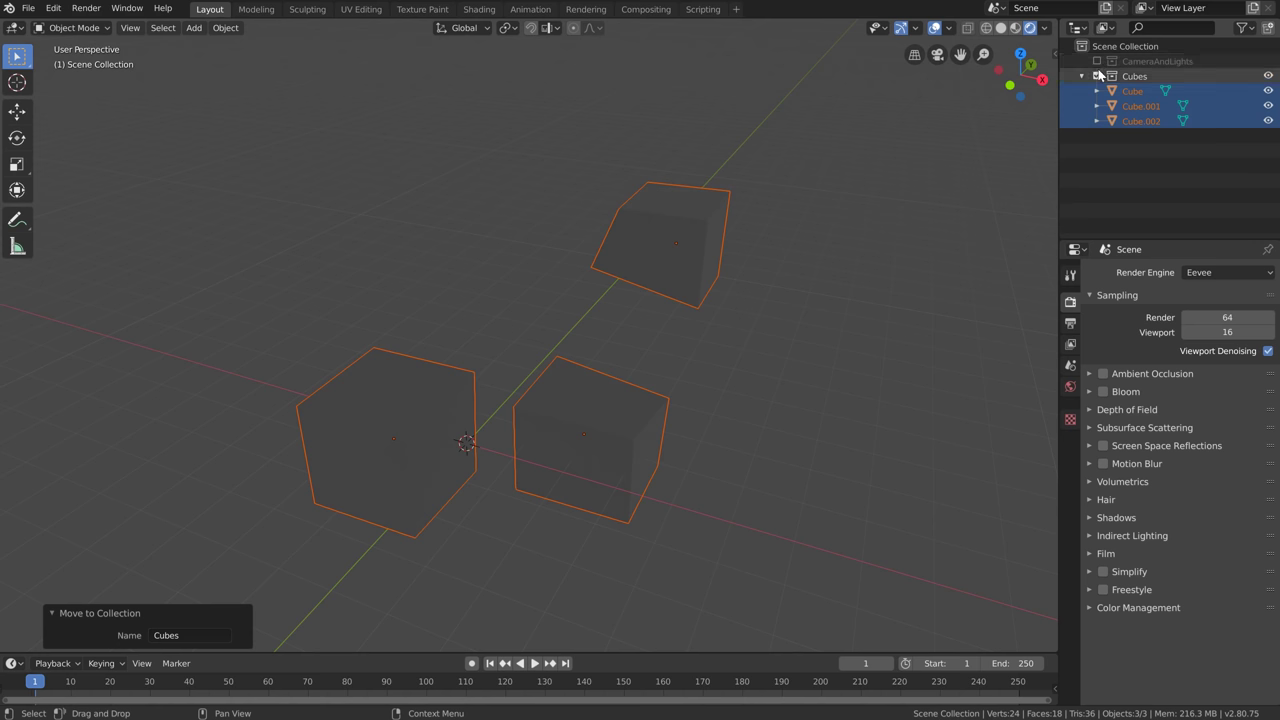
left_click(1096, 61)
Hide and reshow the CameraAndLights collection in the viewport, and do the same with the Cubes collection
left_click(1268, 61)
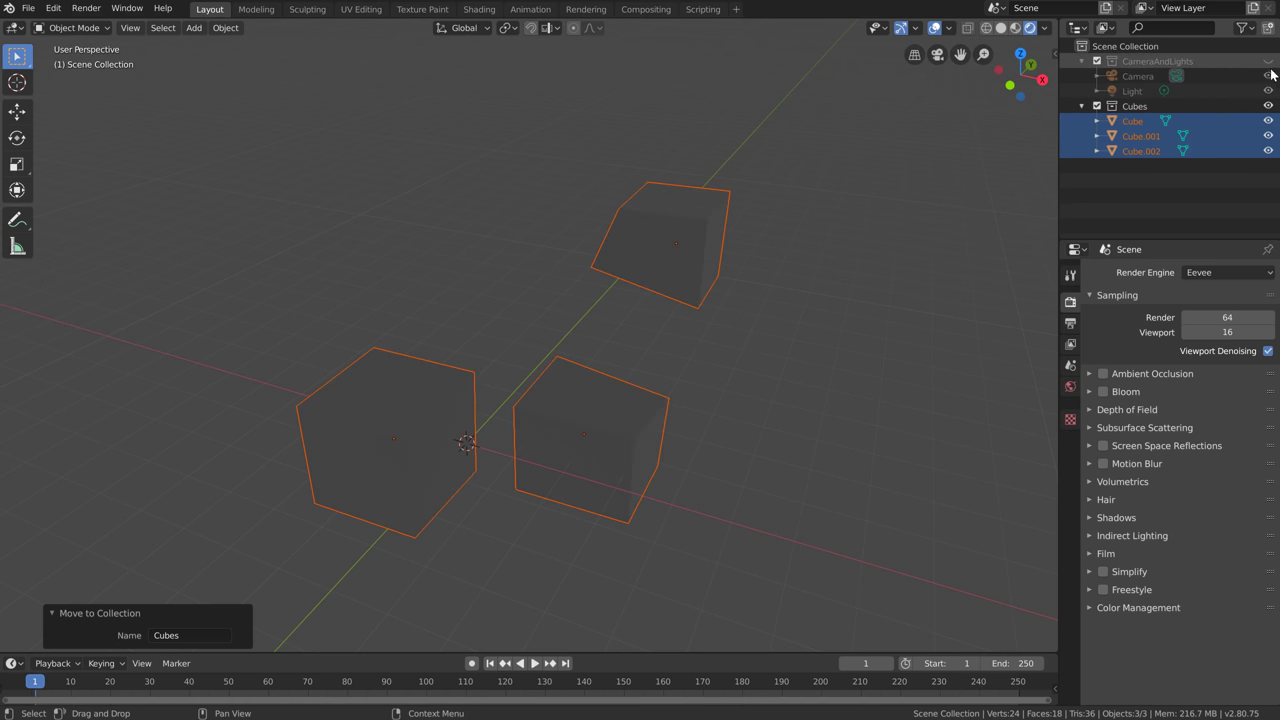
left_click(1268, 61)
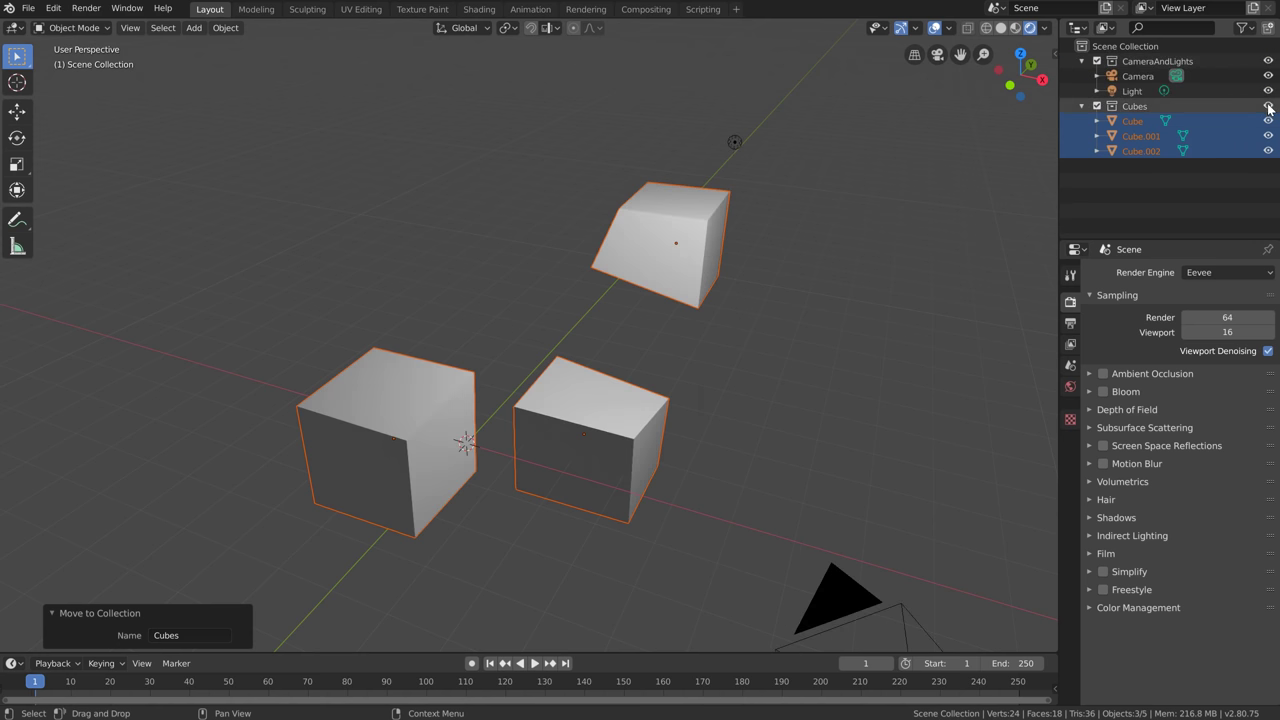
left_click(1268, 106)
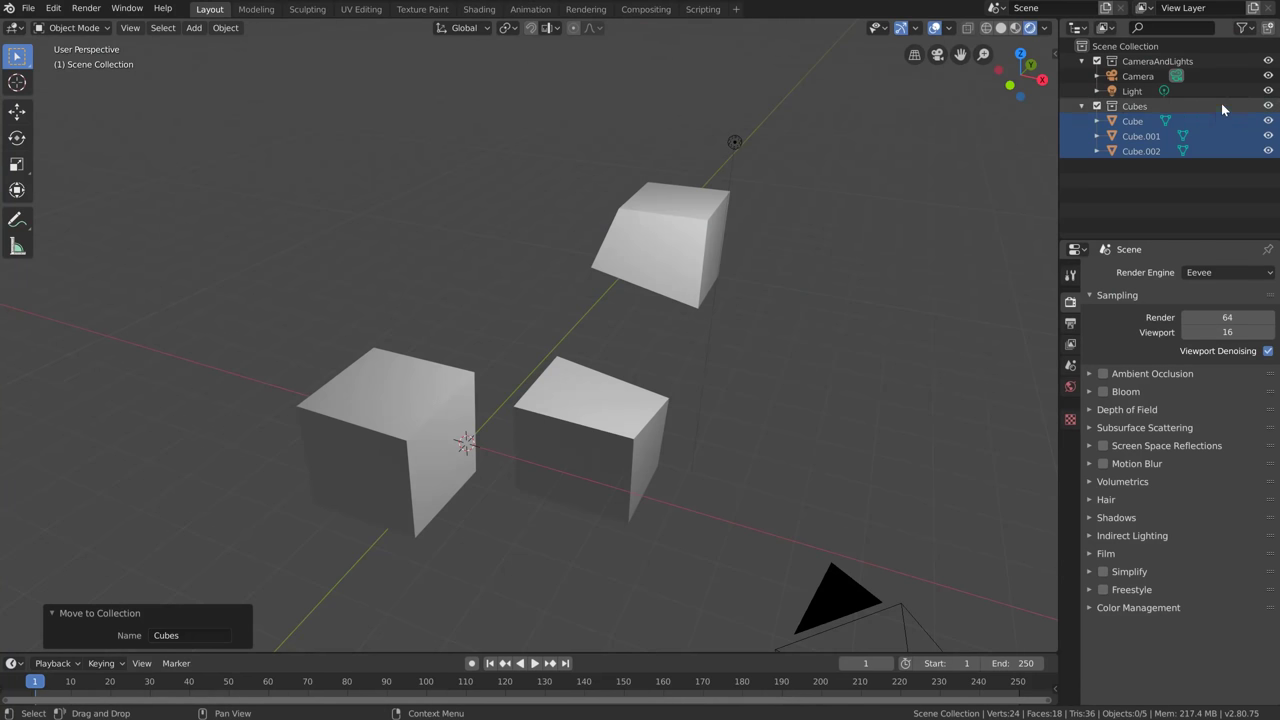
Add the selectable, disable-in-viewports and disable-in-renders restriction toggles to the Outliner's filter display
left_click(1248, 33)
left_click(1246, 33)
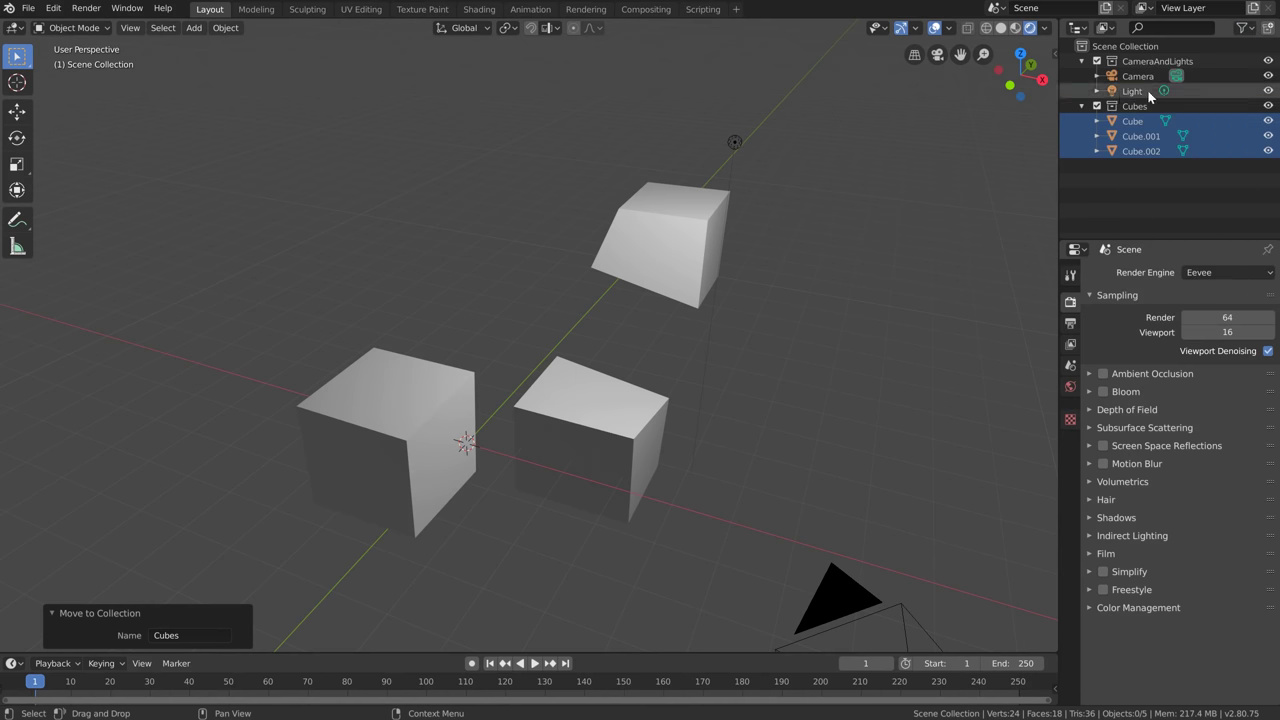
left_click(1244, 28)
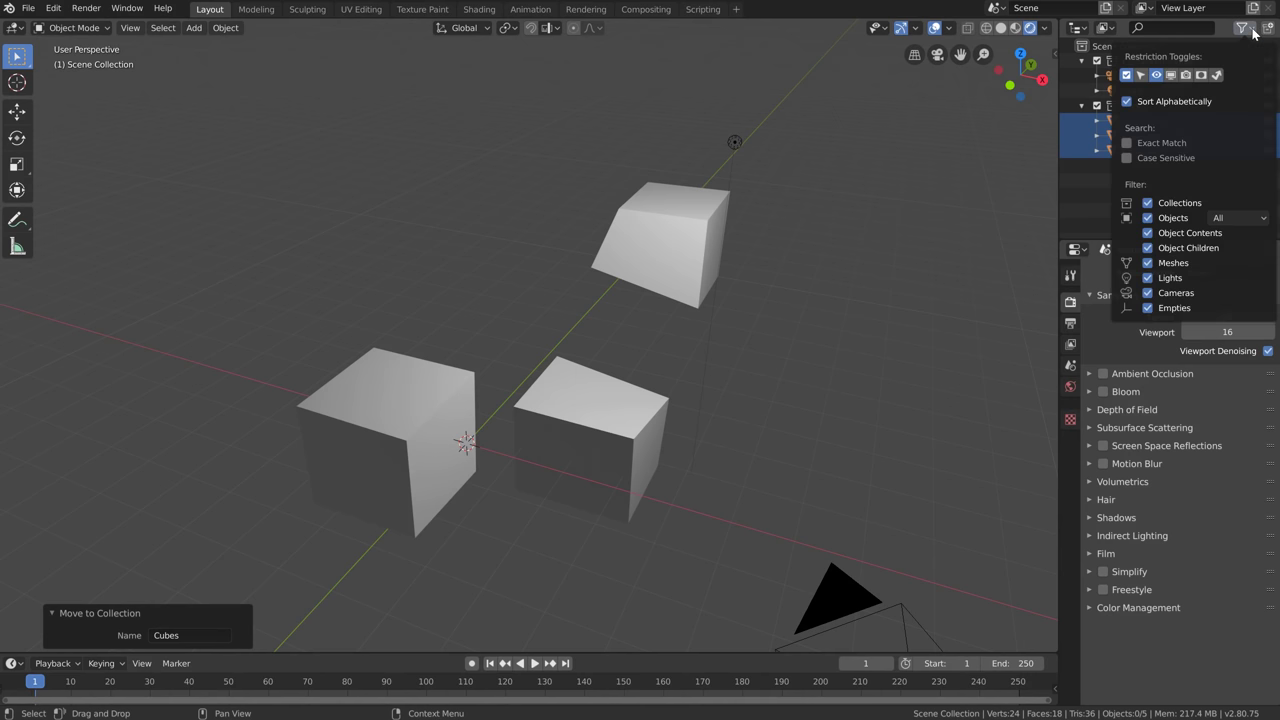
left_click(1141, 75)
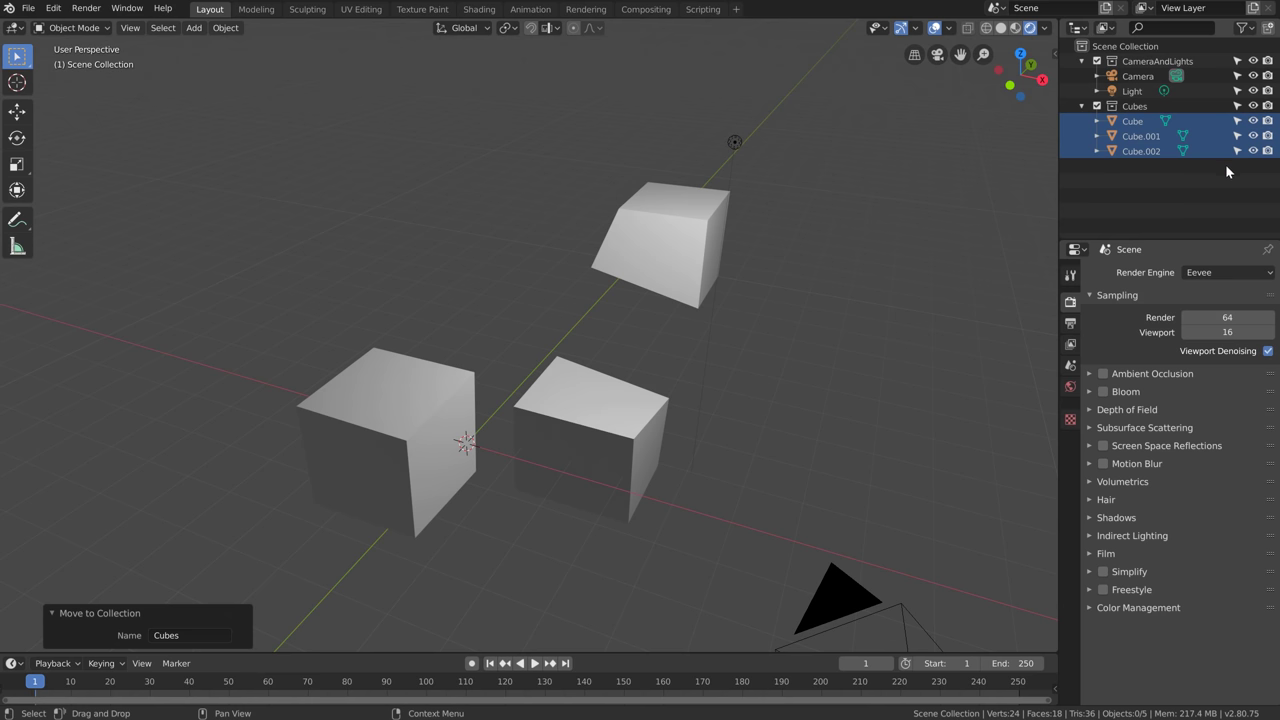
left_click(1245, 28)
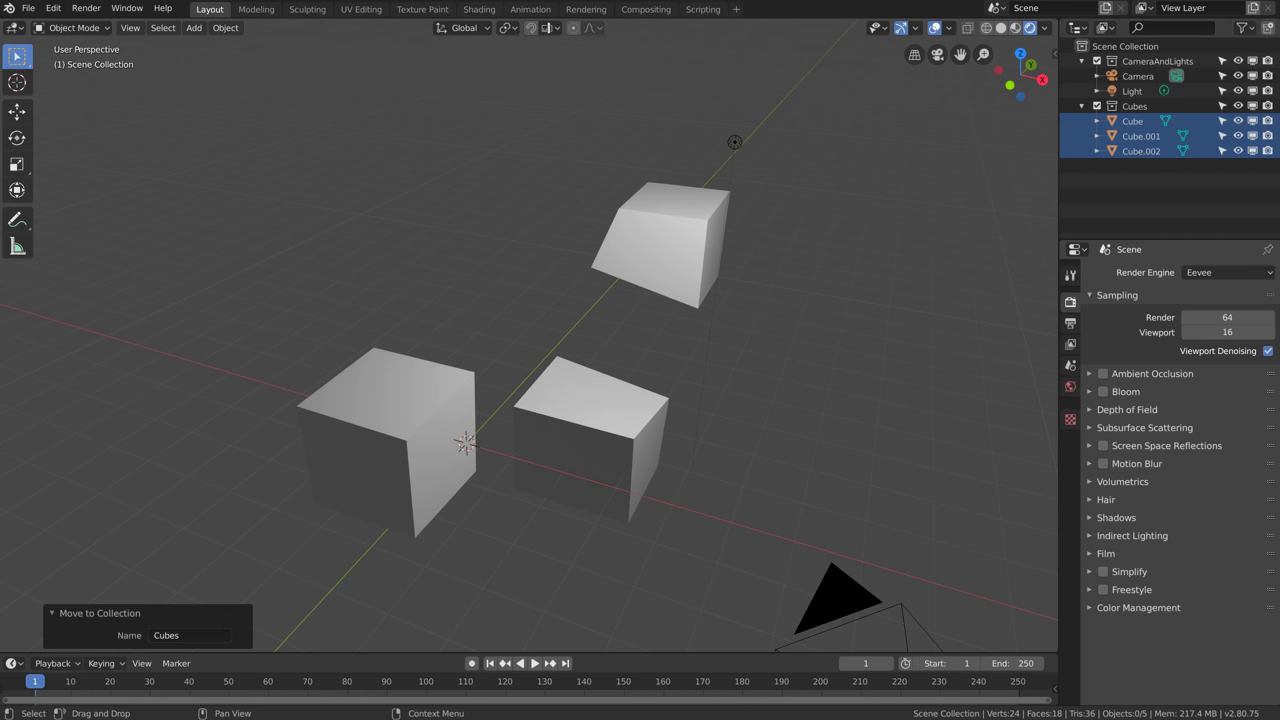
Hide Cube.002 and Cube.001, reveal all hidden objects, and repeat the hiding through the Outliner visibility toggles before revealing them again
left_click(679, 258)
middle_click_drag(674, 286, 626, 303)
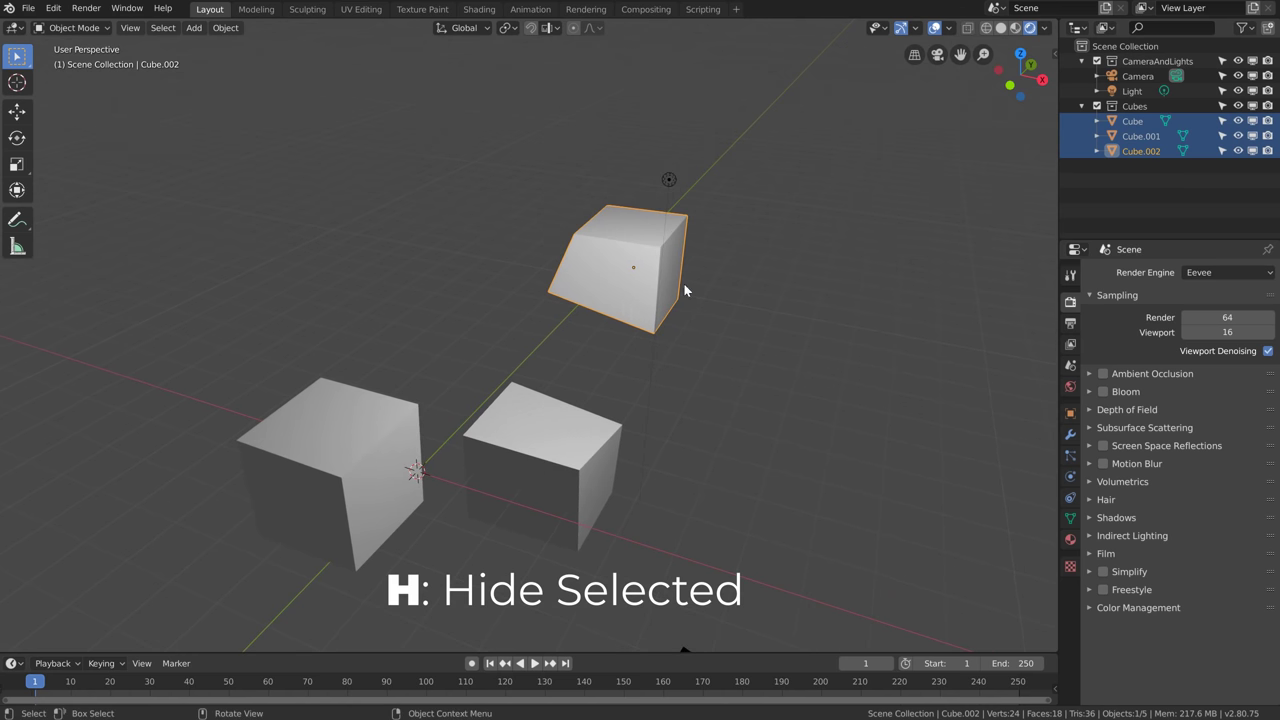
key("h")
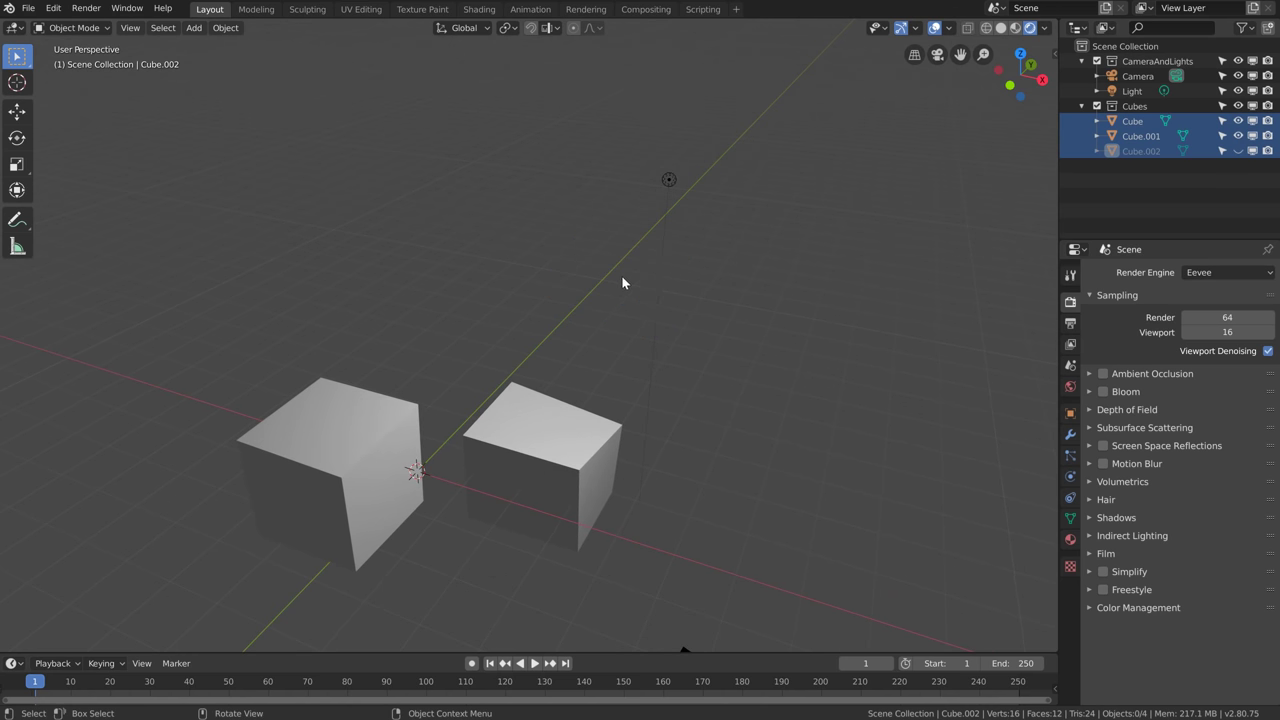
left_click(337, 449)
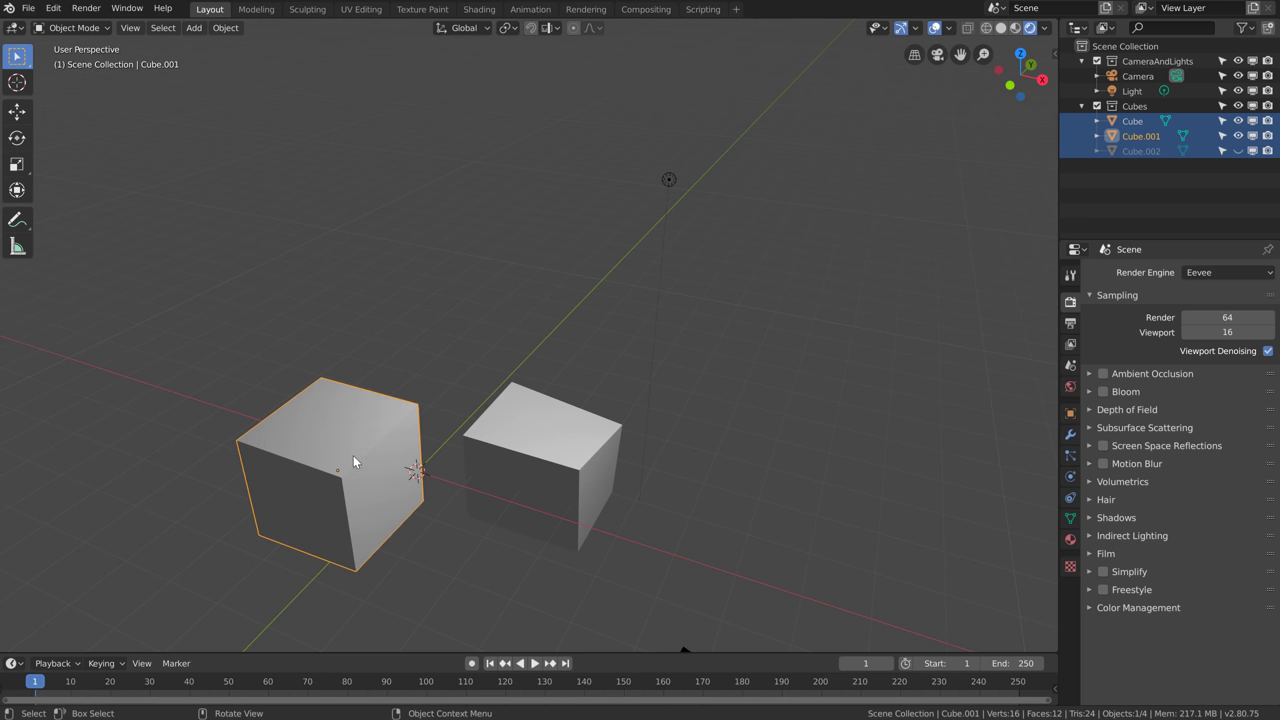
key("h")
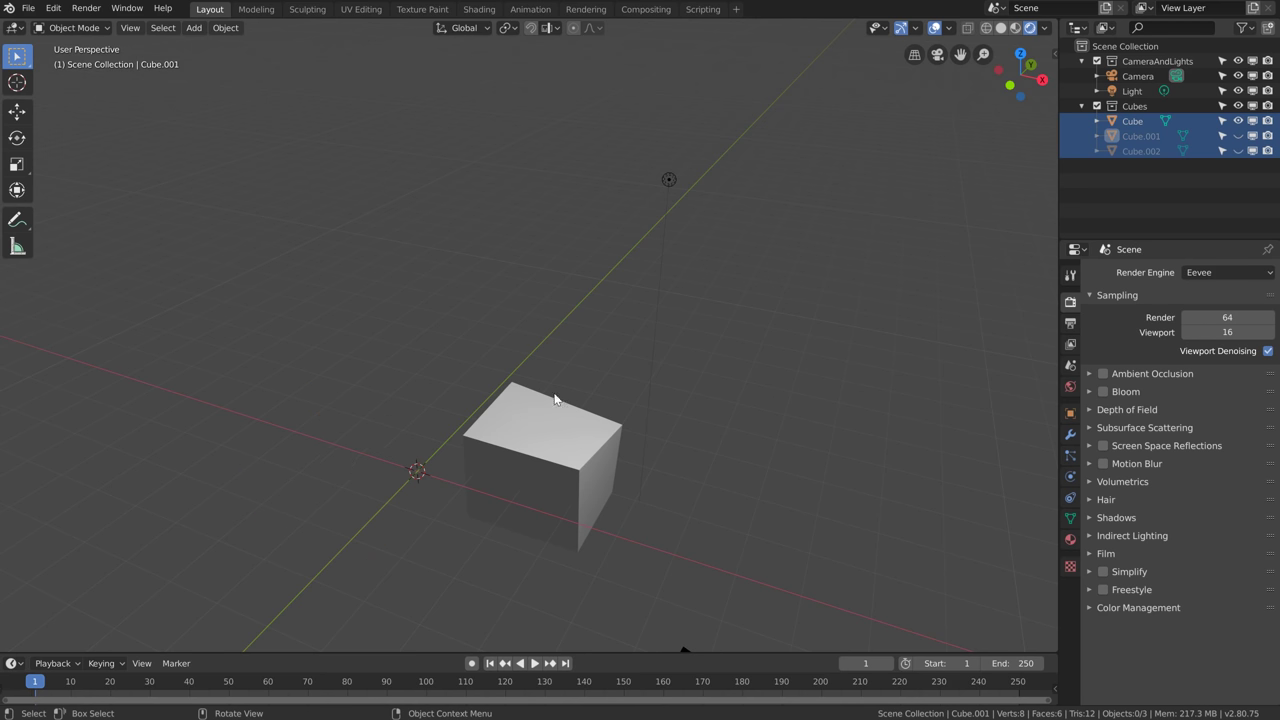
key("alt+h")
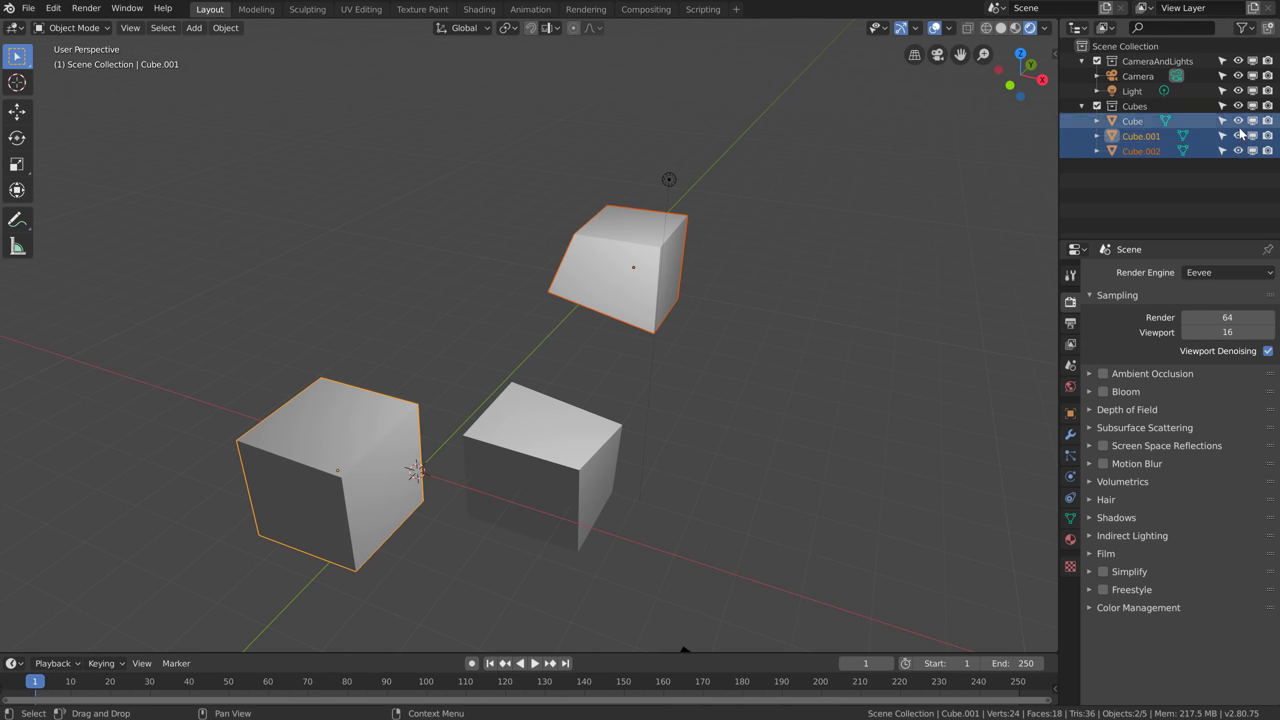
left_click_drag(1239, 140, 1238, 152)
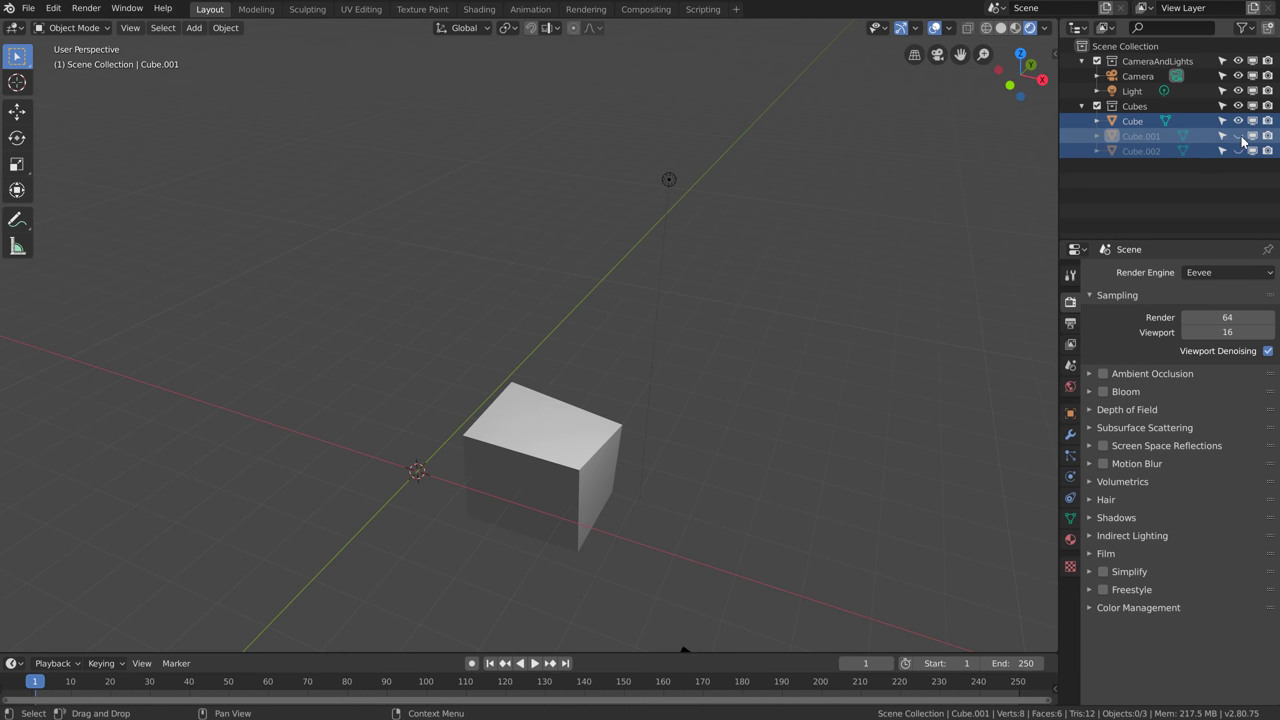
key("alt+h")
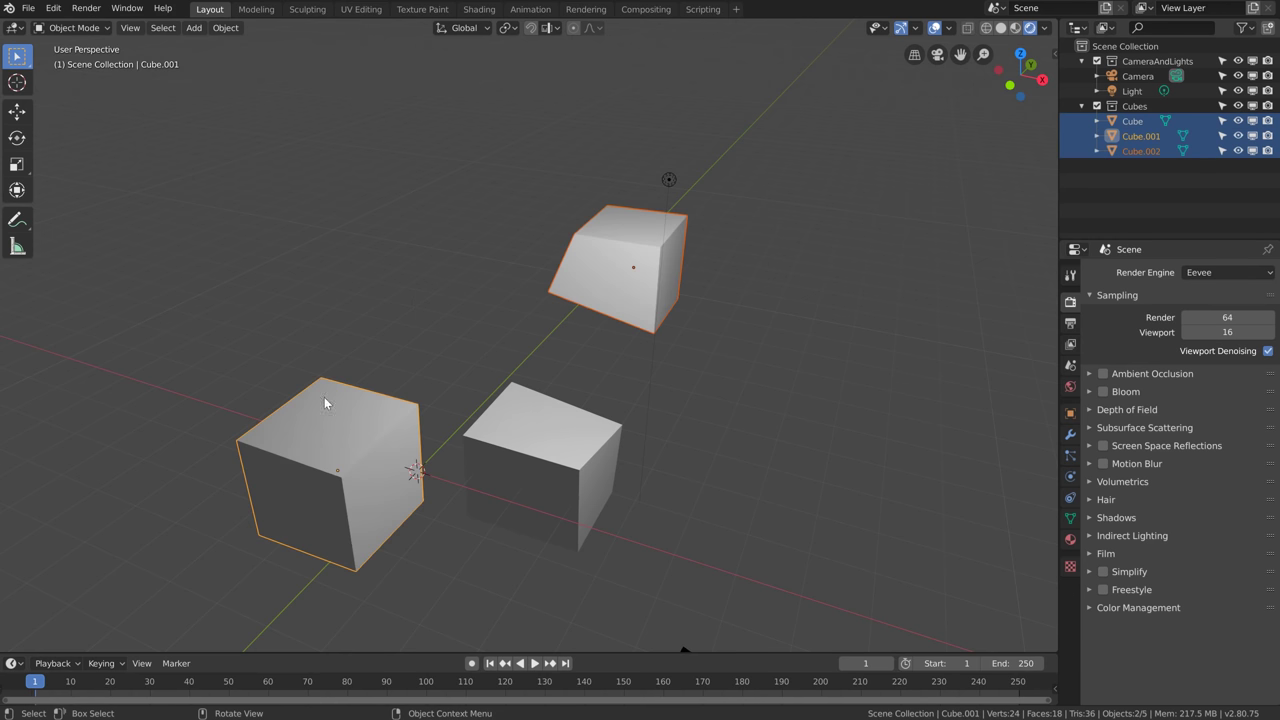
Disable Cube.001 and Cube.002 in viewports from the Outliner, leaving their temporary visibility on
left_click(1252, 135)
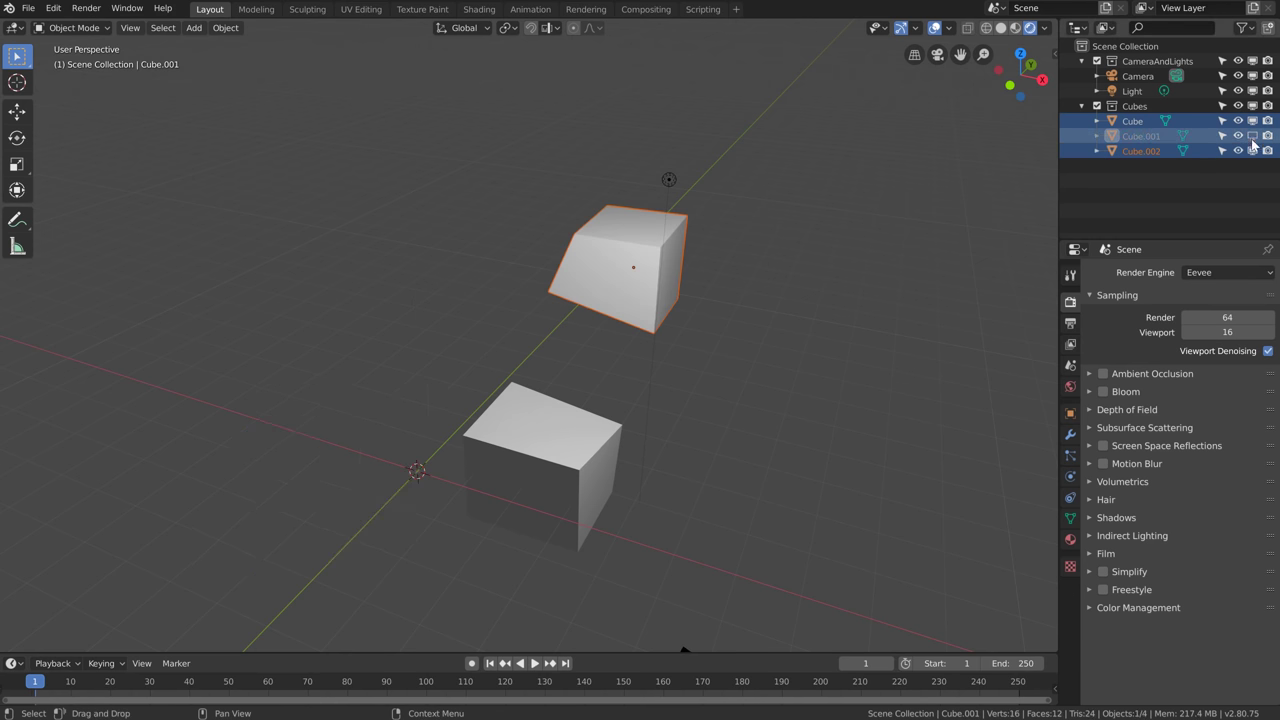
left_click(1252, 150)
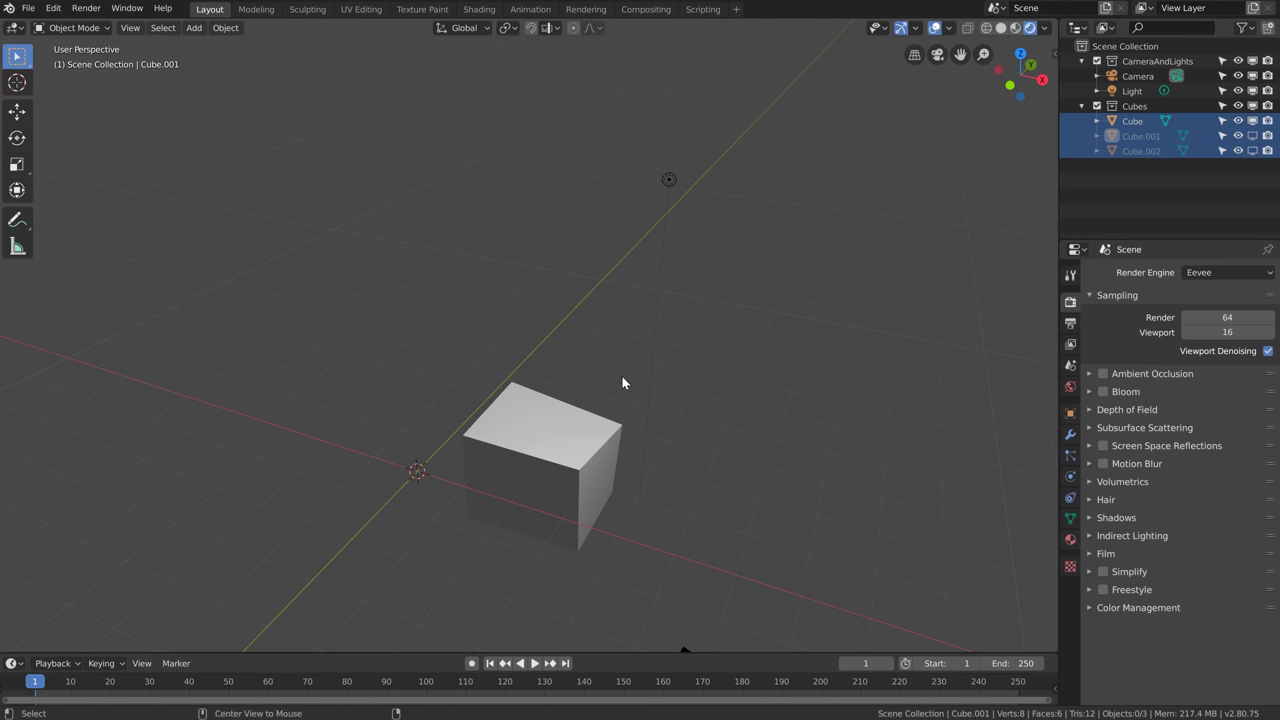
Isolate the remaining Cube by hiding all unselected objects, and reveal the hidden objects again
left_click(544, 469)
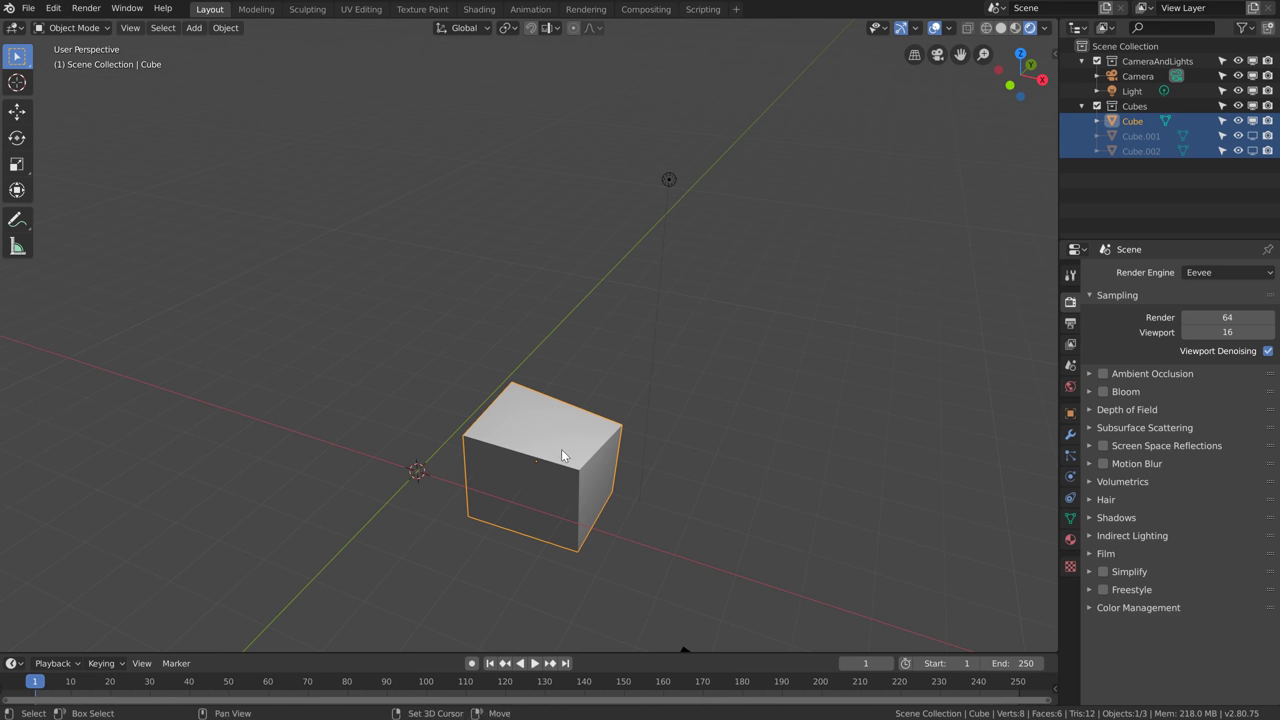
key("shift+h")
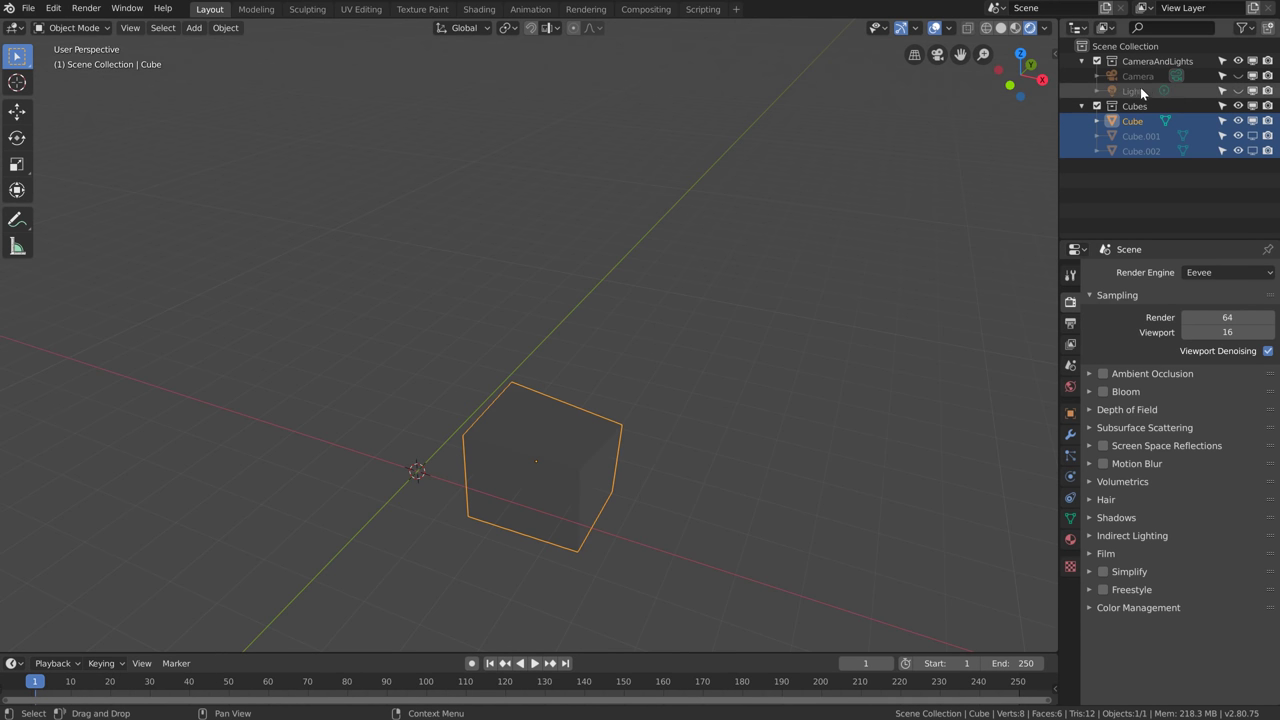
key("alt+h")
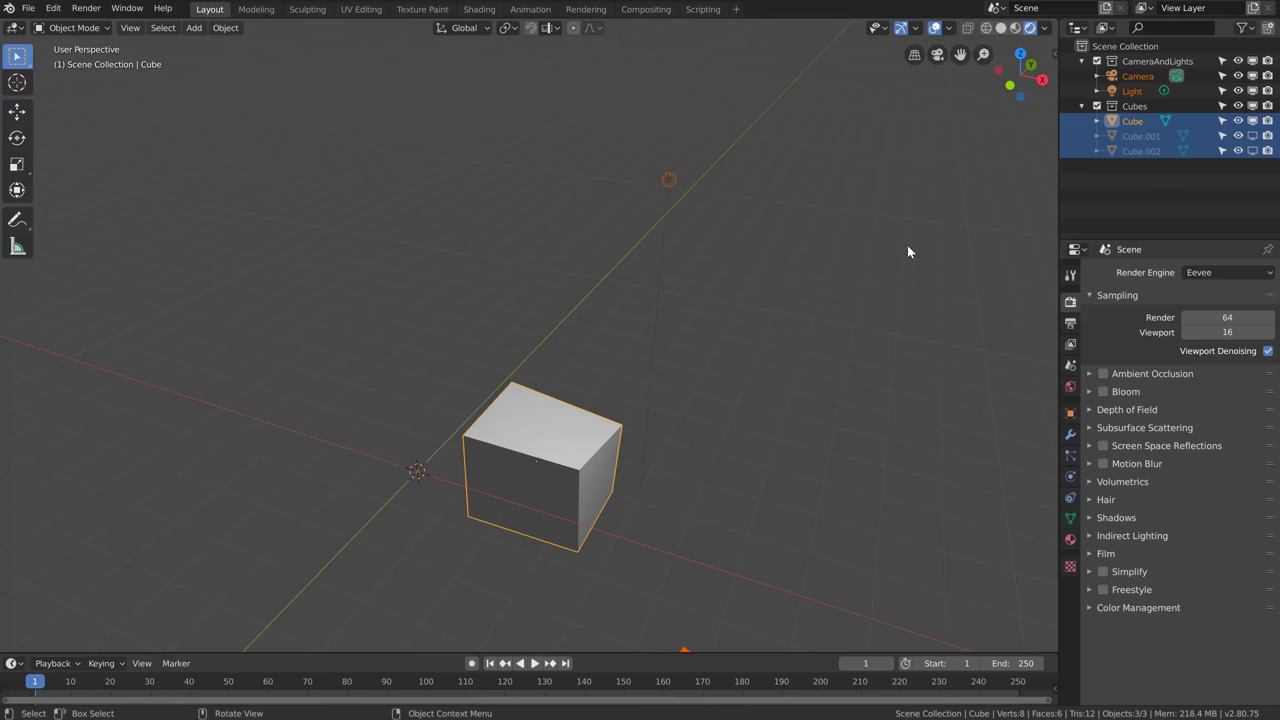
Add a long series of new empty collections to the scene in the Outliner
key("c")
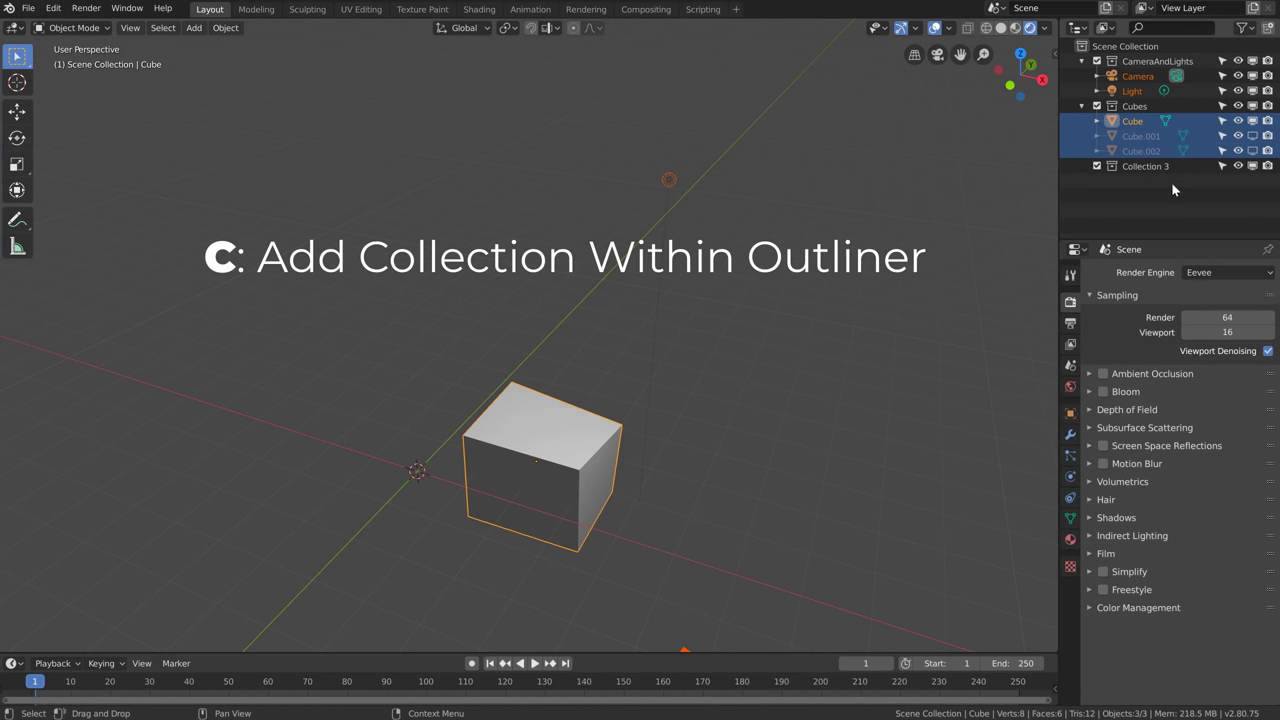
key("c")
key("c")
key("c")
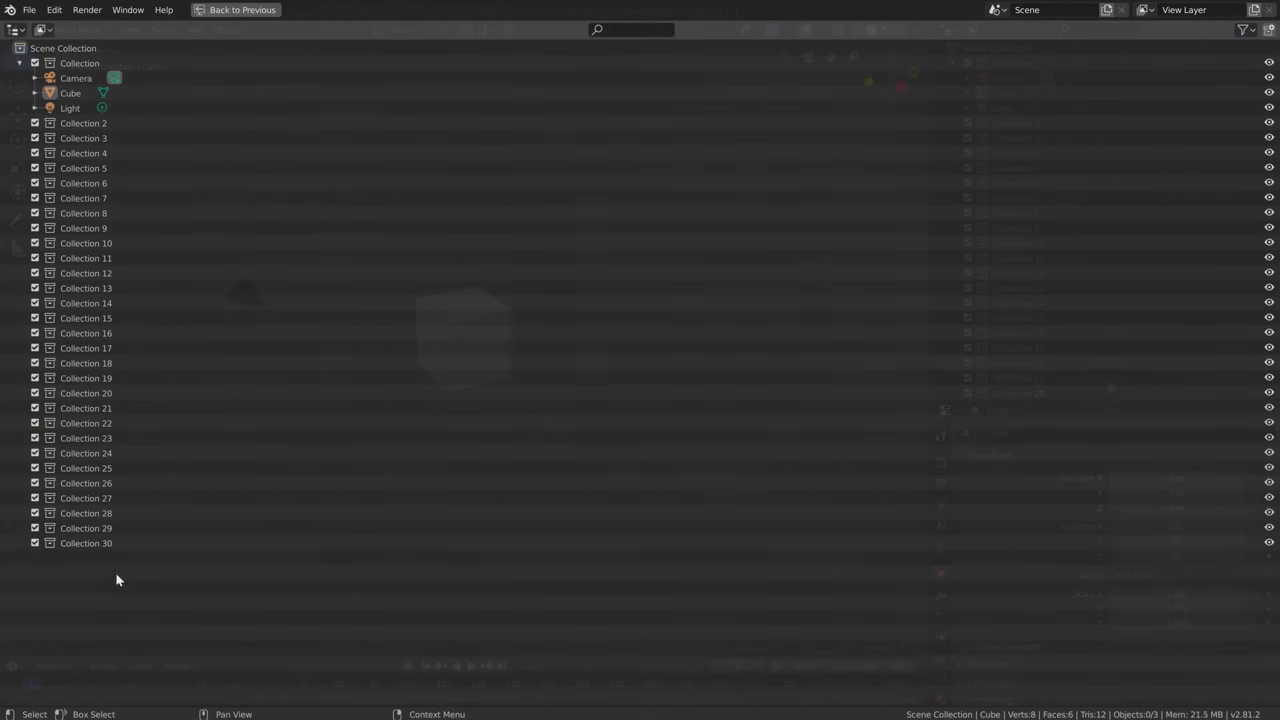
key("c")
key("c")
key("c")
key("c")
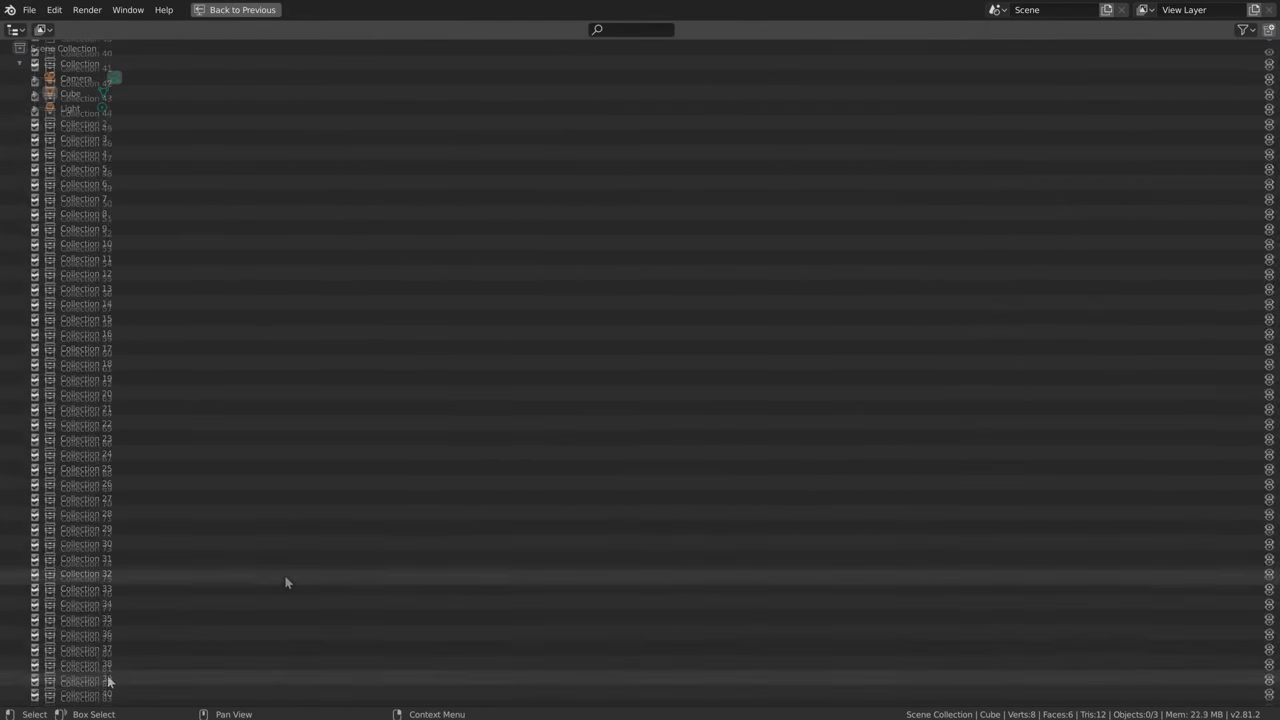
scroll(285, 578, "down", 15)
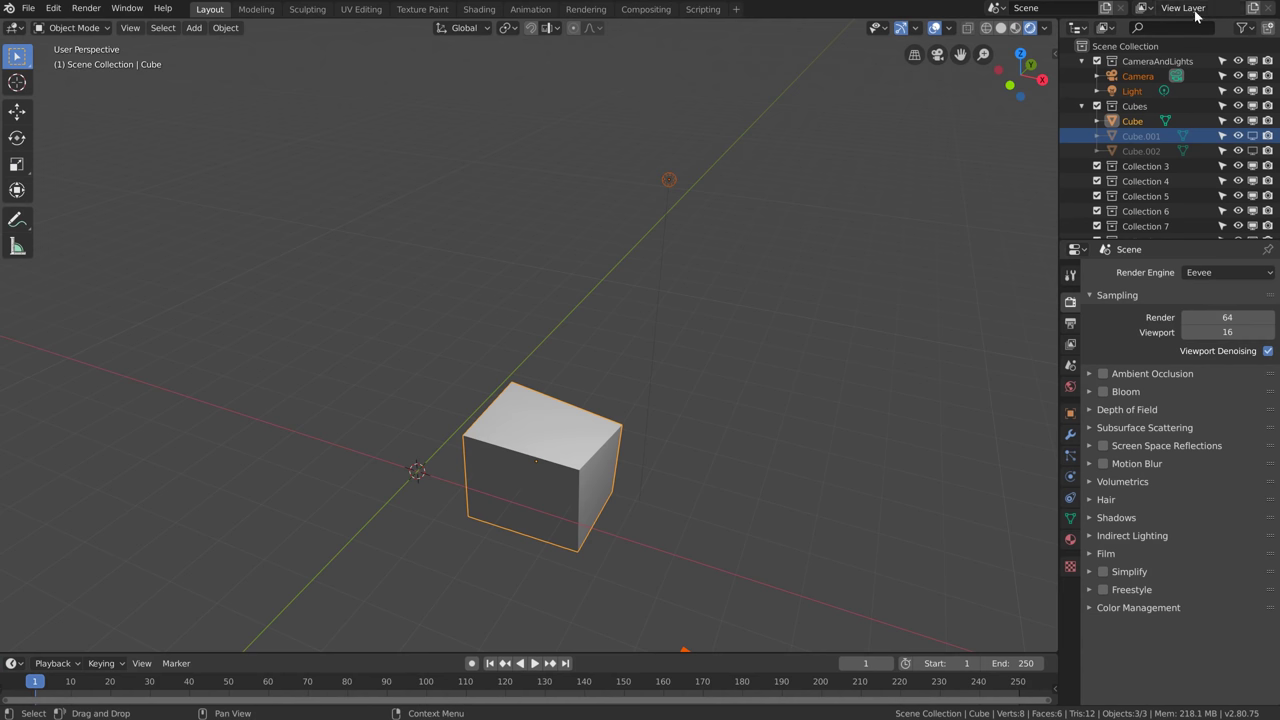
Rename the current view layer as Cubilicious
left_click(1141, 8)
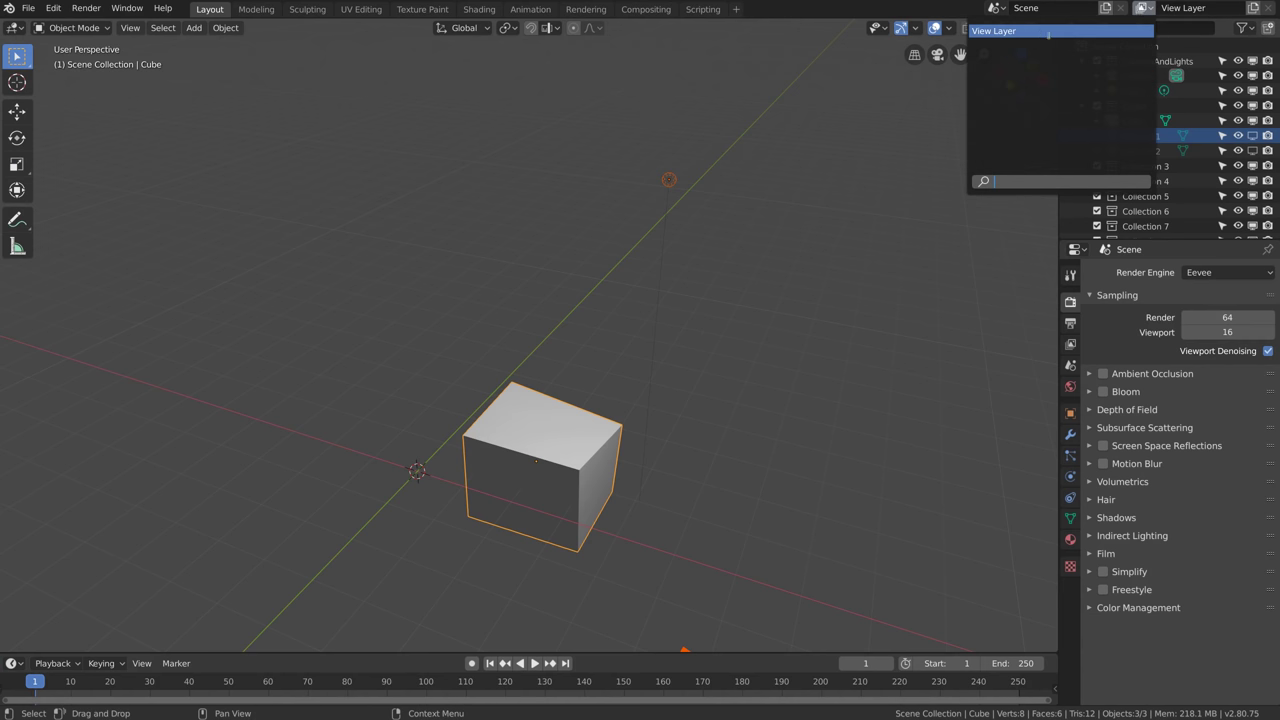
left_click(1199, 12)
double_click(1201, 9)
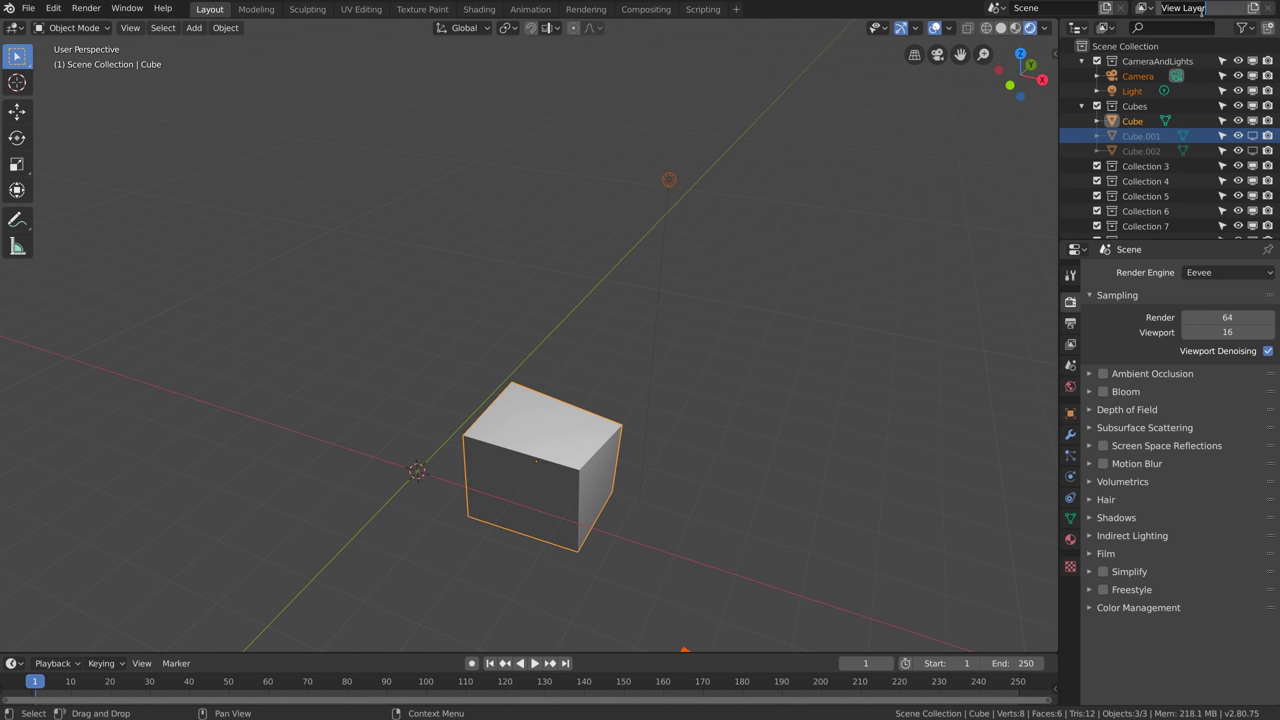
type("Cubilicious")
key("Return")
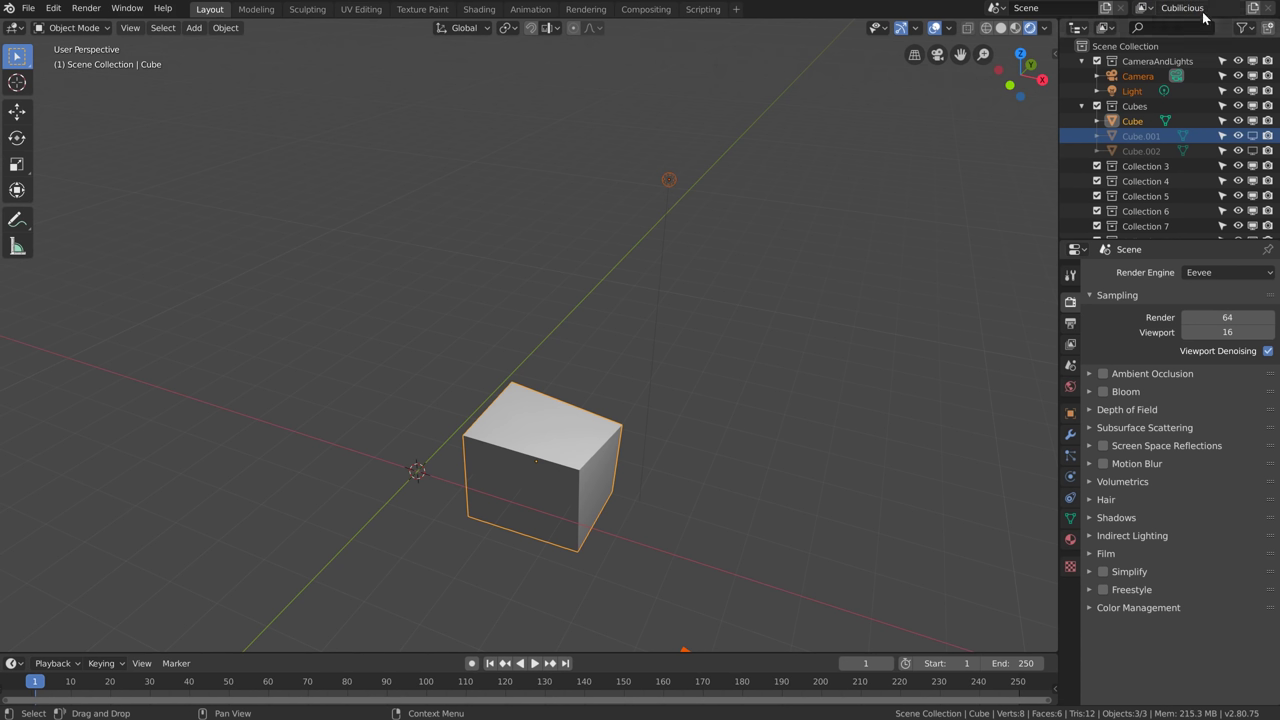
Add a second view layer to the scene and name it Also Cubilicious
left_click(1254, 9)
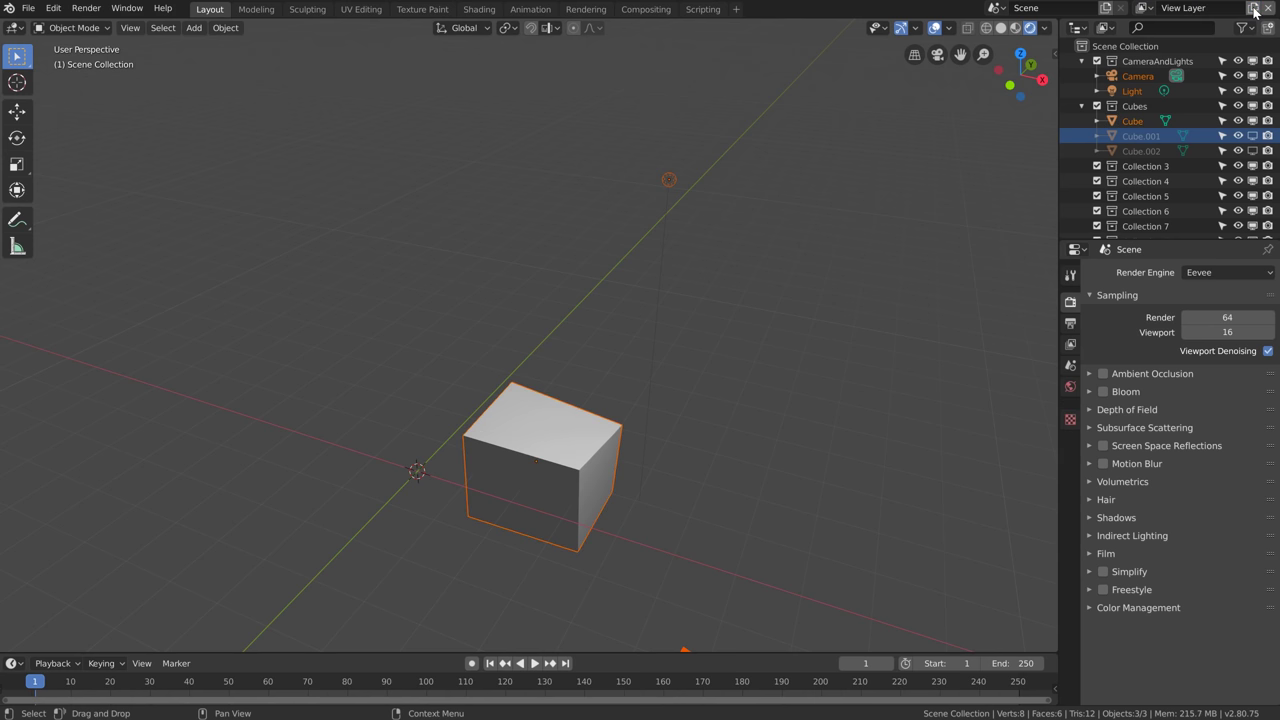
double_click(1191, 8)
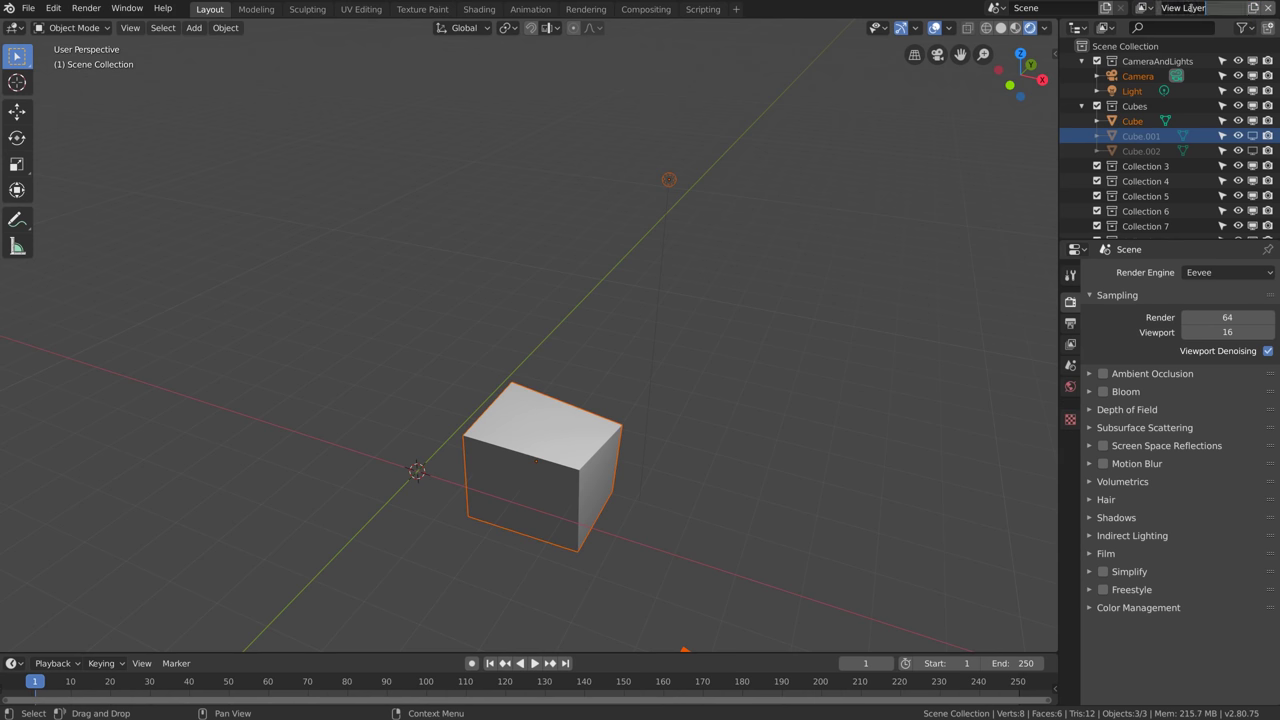
type("Also Cubilicious")
key("Return")
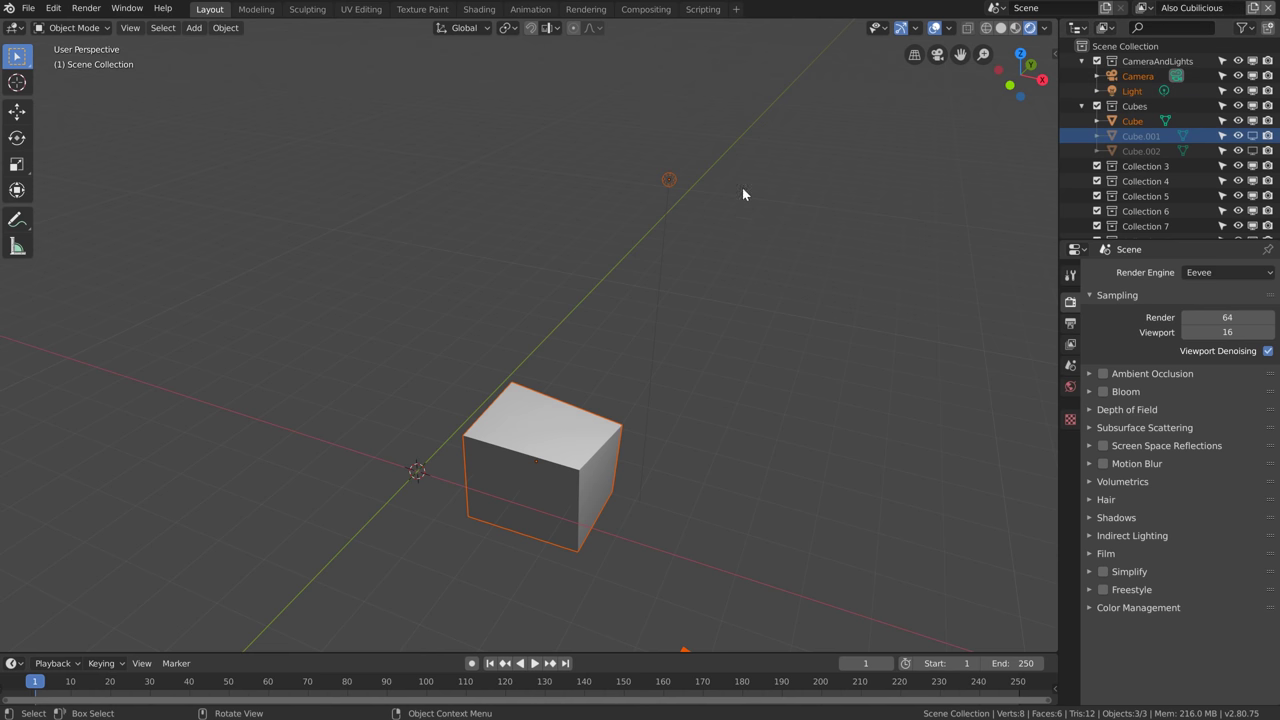
Hide the Light in the Also Cubilicious view layer, and switch back to the Cubilicious view layer
left_click(1238, 91)
left_click(1141, 8)
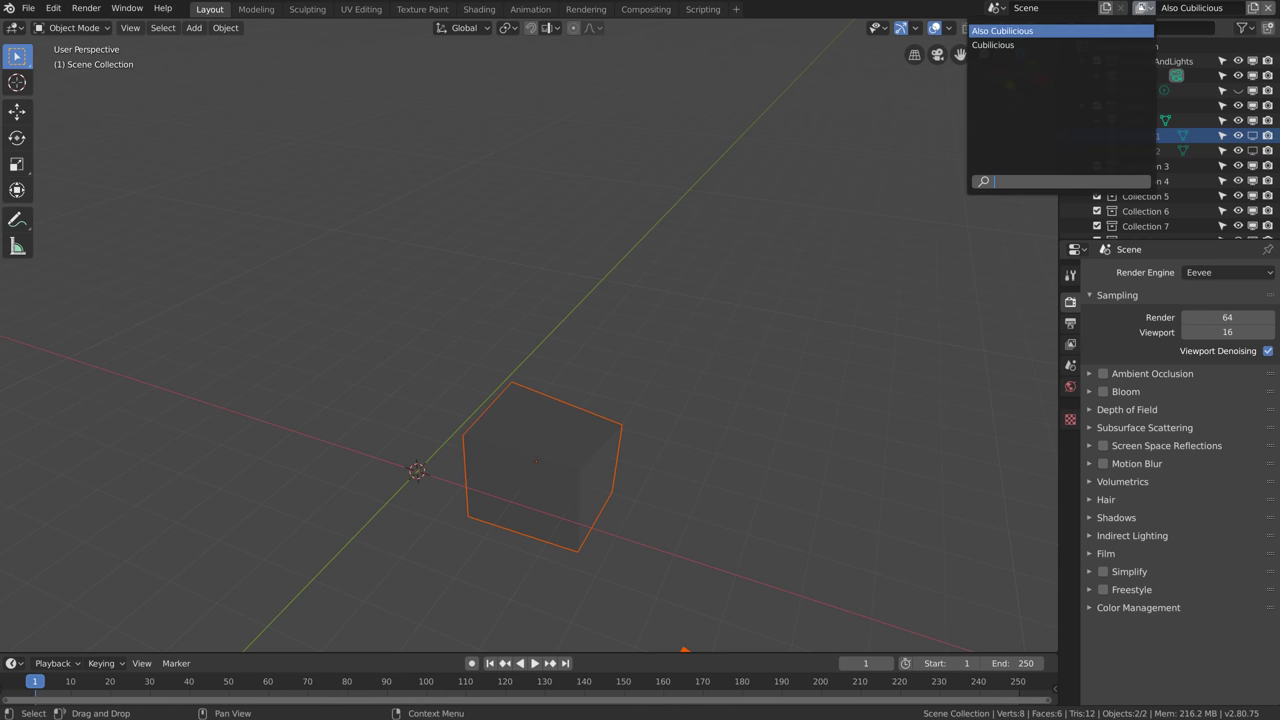
left_click(1006, 46)
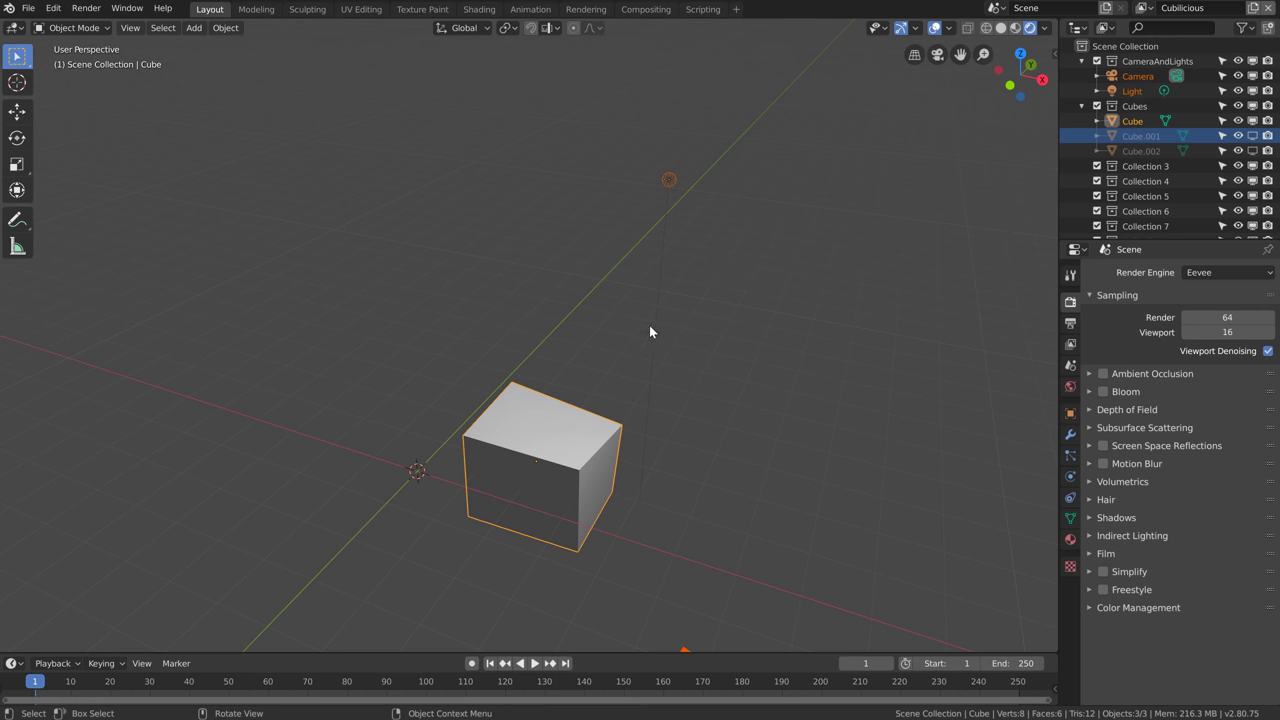
Enable Cube.001 in viewports, and compare the Also Cubilicious and Cubilicious view layers, ending on Cubilicious
left_click(1253, 136)
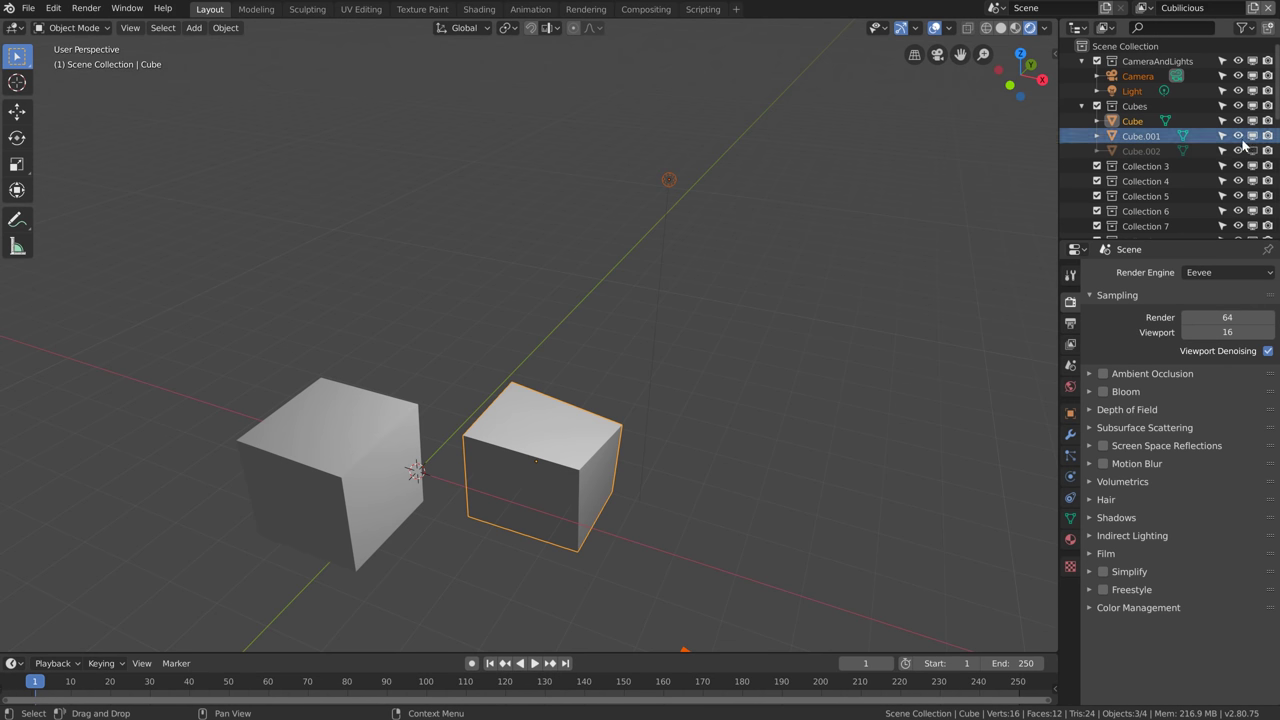
left_click(1141, 8)
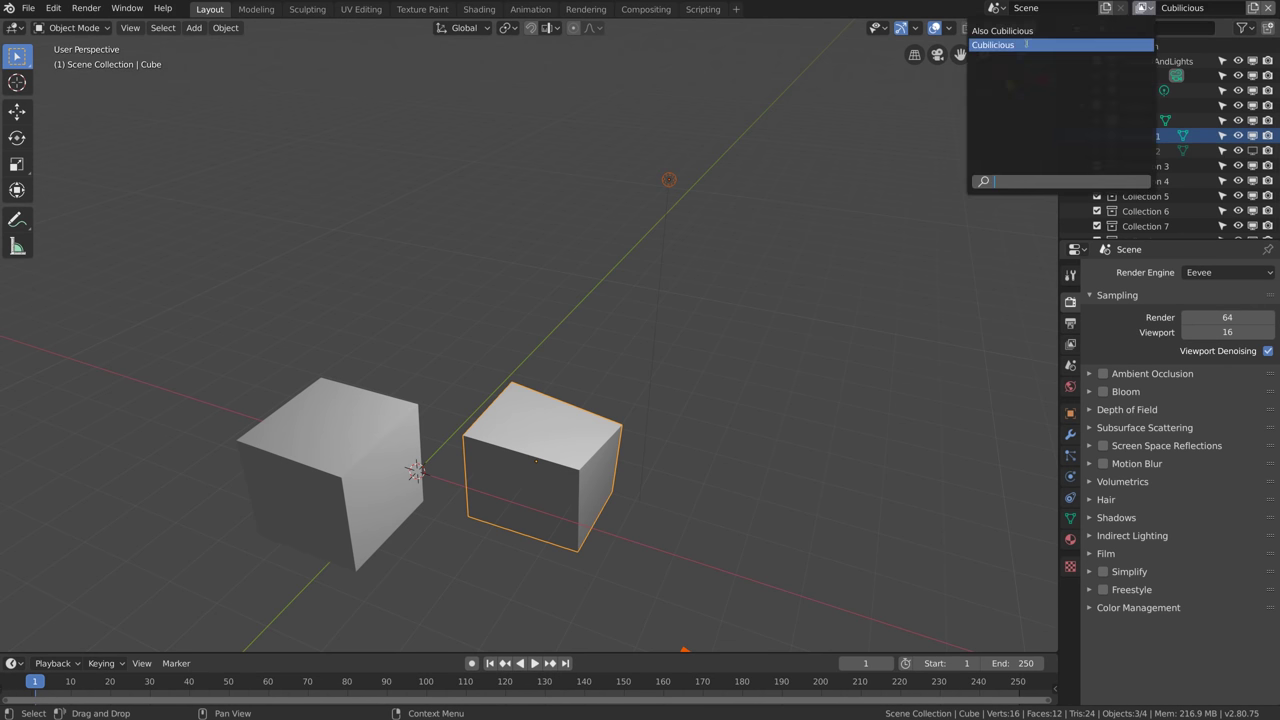
left_click(1020, 30)
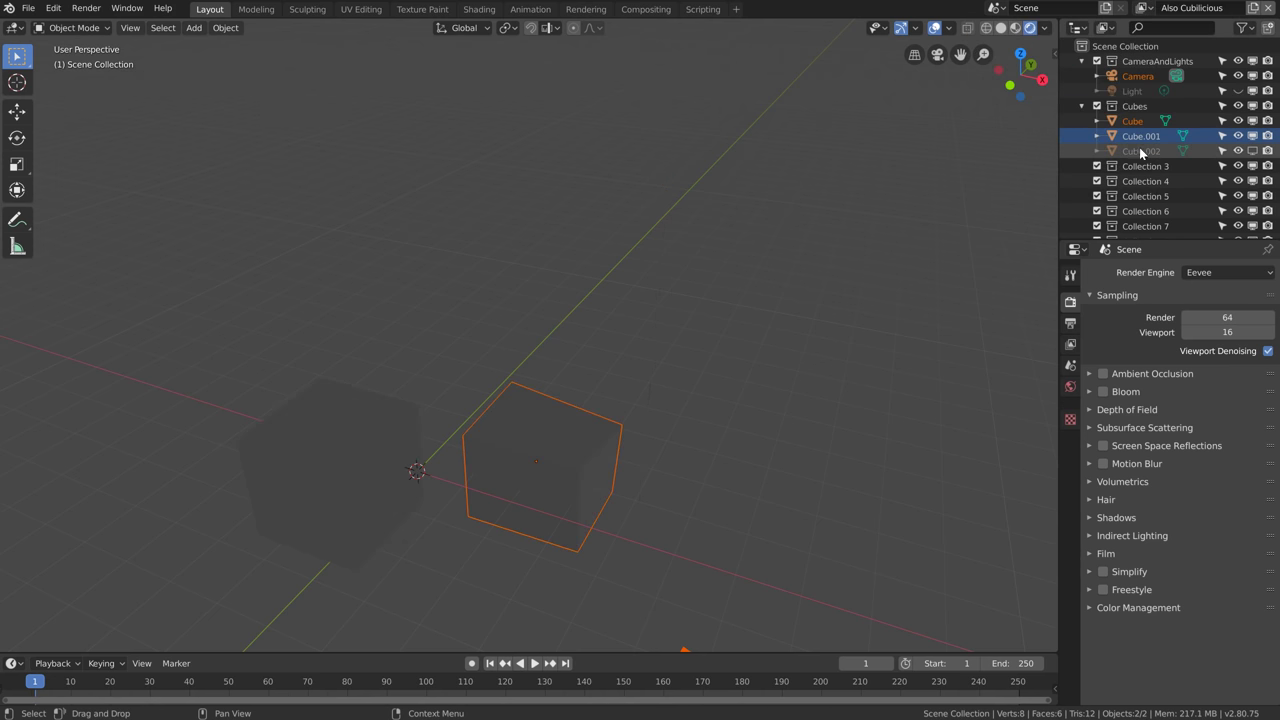
left_click(1141, 8)
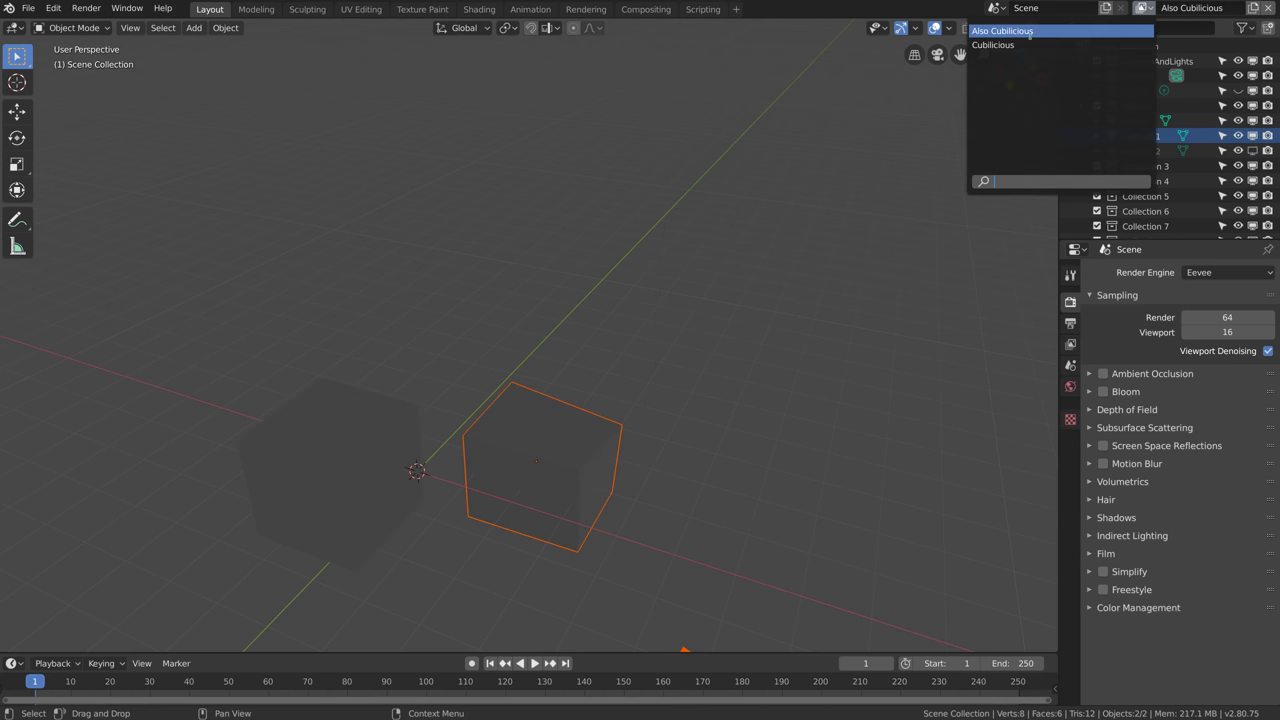
left_click(993, 45)
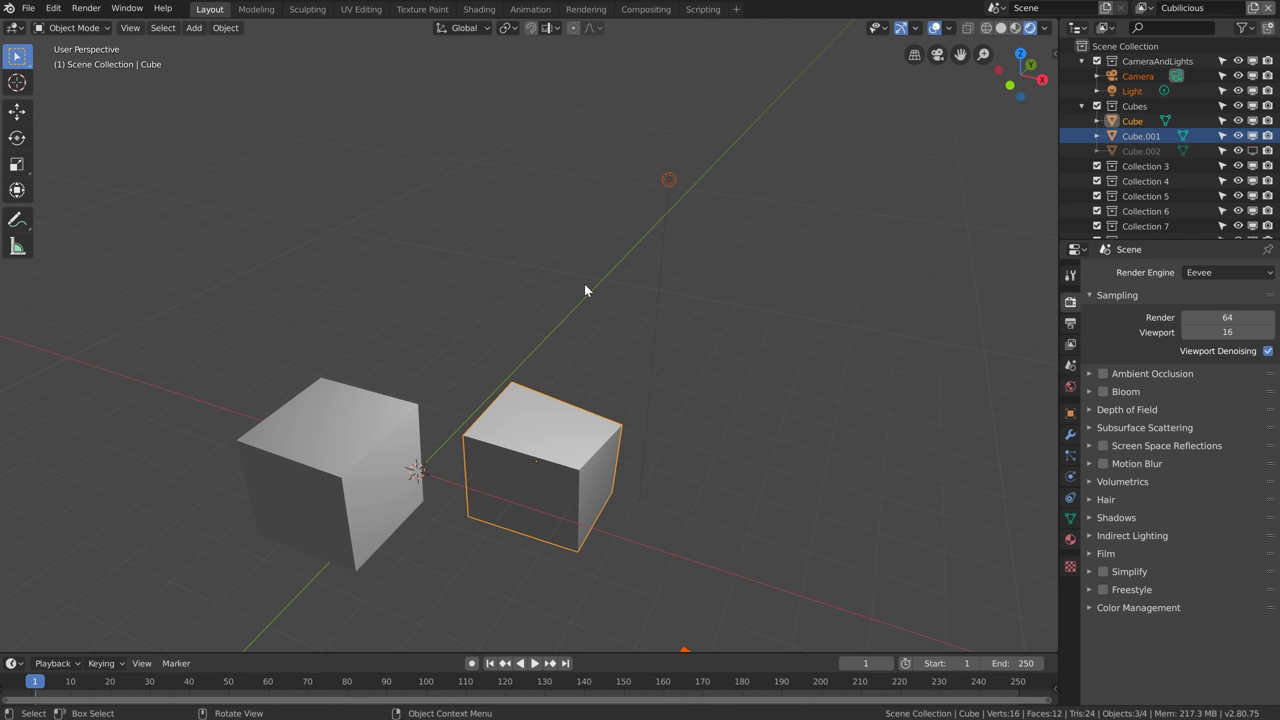
Toggle the viewport visibility of all meshes off and on by object type, and hide all lights
left_click(880, 31)
left_click(876, 34)
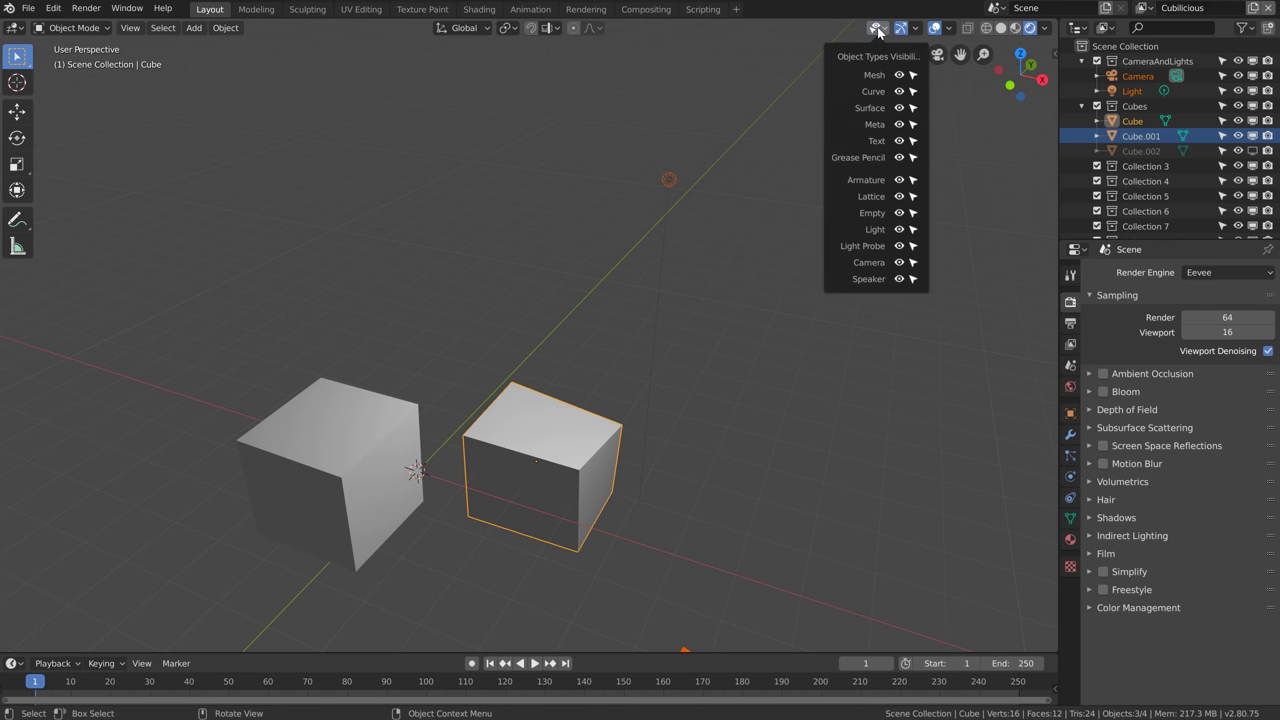
left_click(900, 76)
left_click(900, 76)
left_click(899, 230)
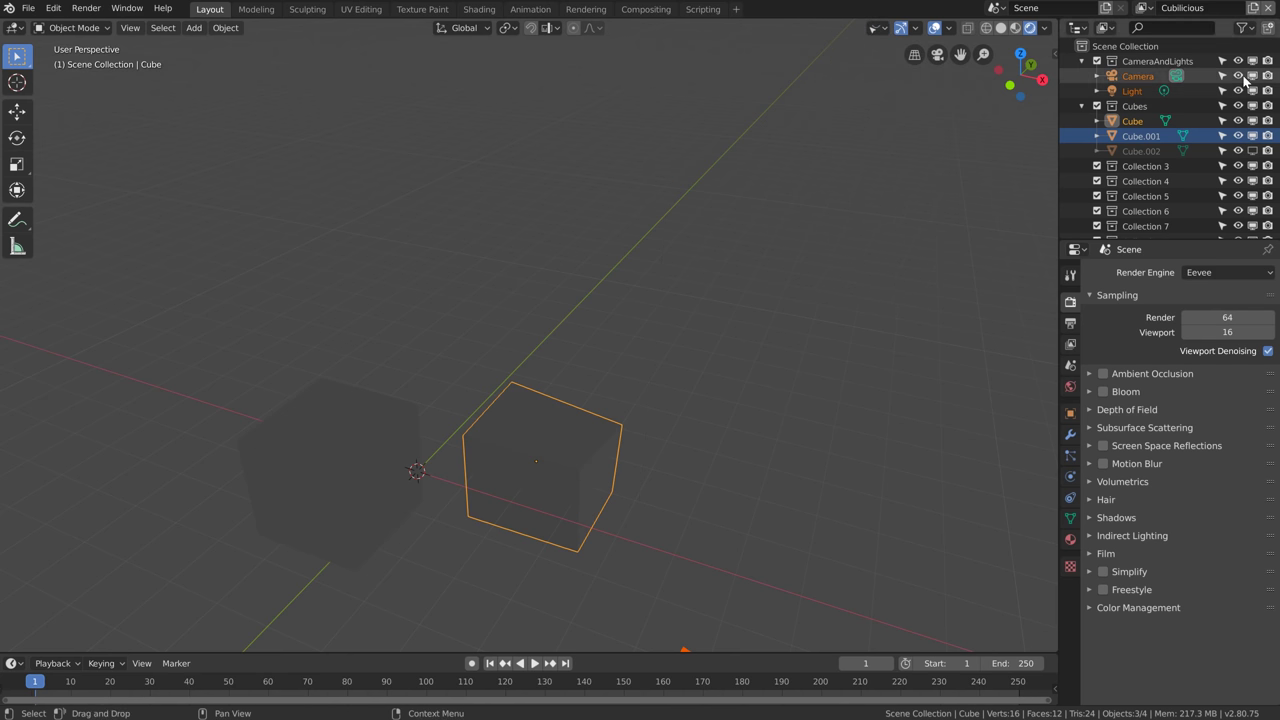
Select the Light in the Outliner and turn the viewport visibility of the Light object type on
left_click(1135, 92)
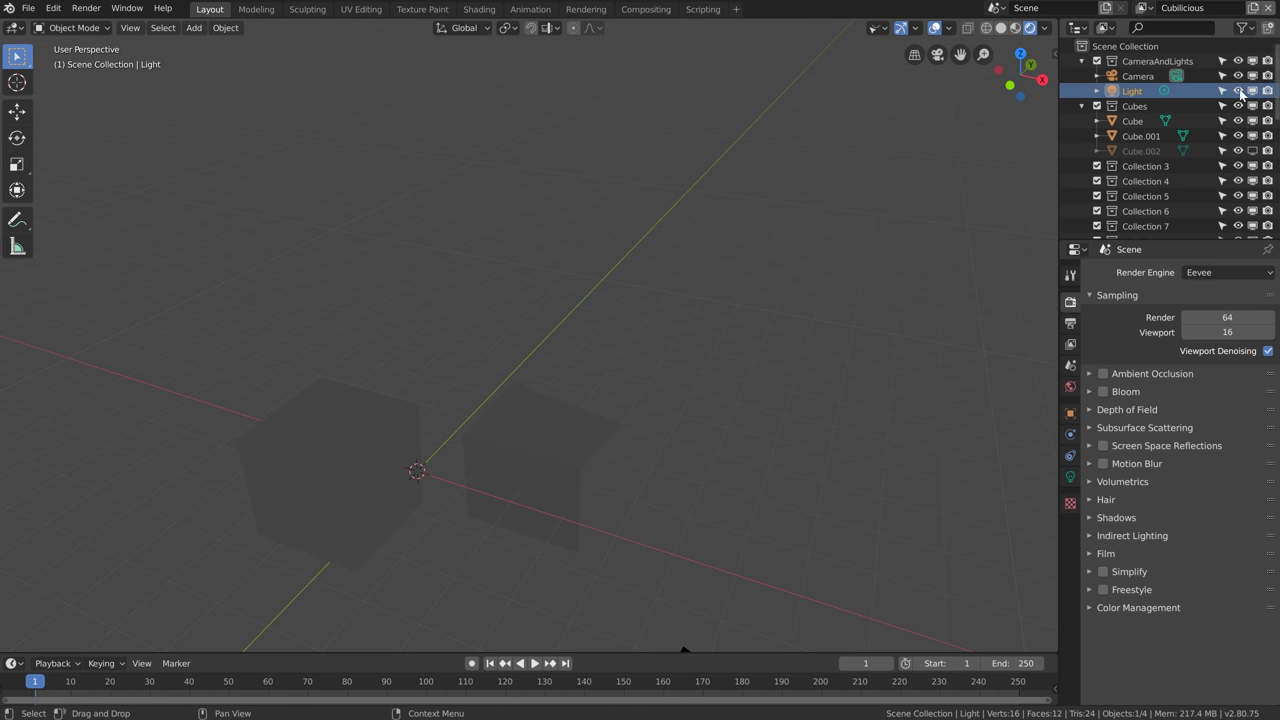
left_click(877, 28)
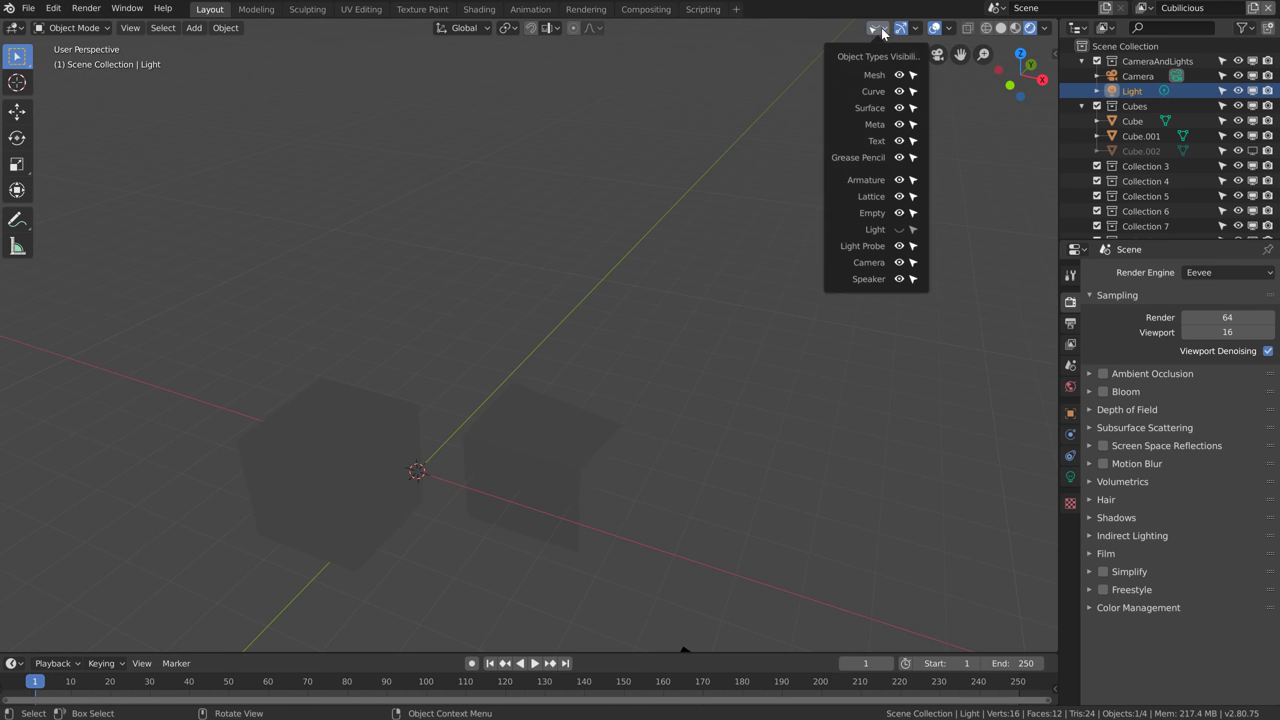
left_click(899, 230)
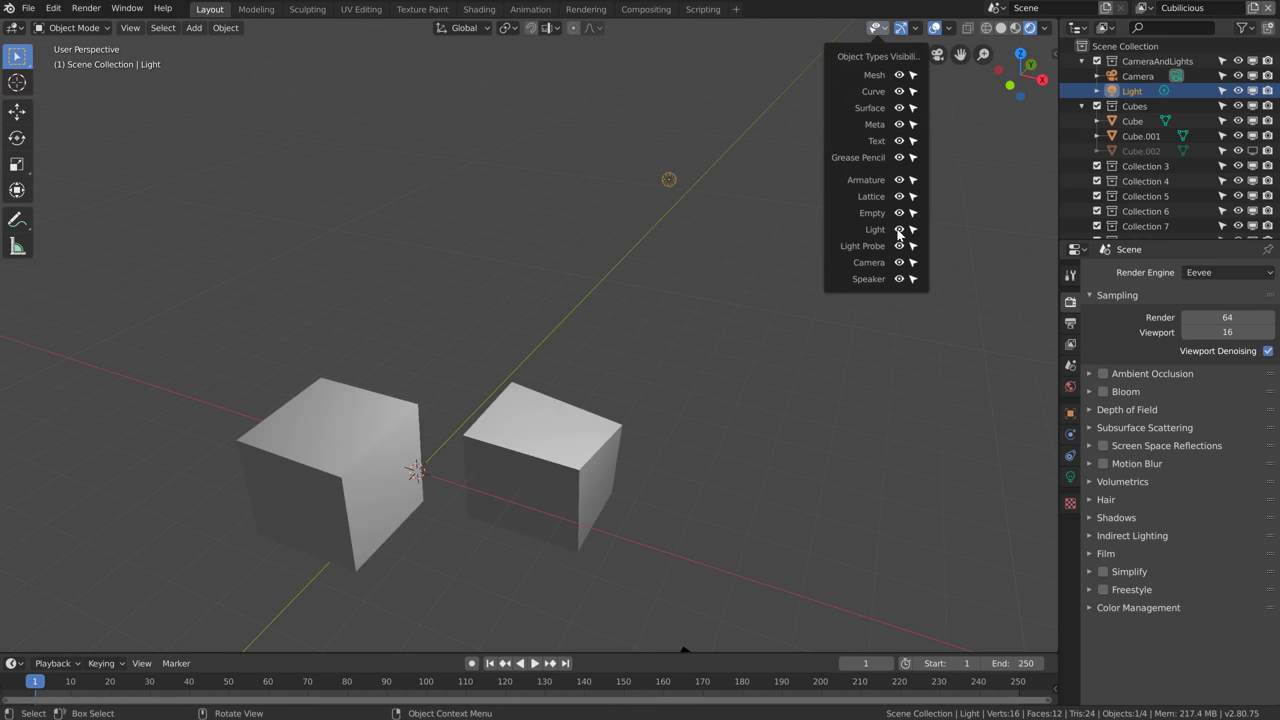
left_click(879, 31)
left_click(899, 75)
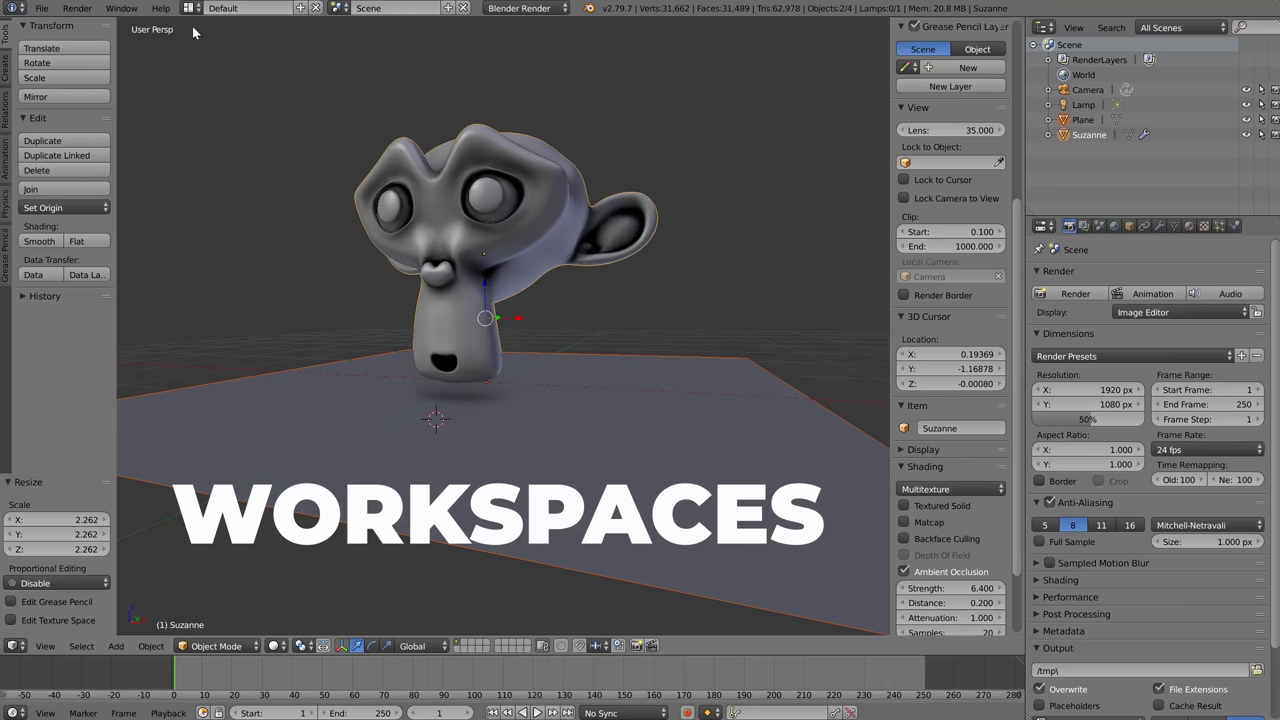
Switch to Blender 2.79 and choose the UV Editing screen layout
left_click(188, 8)
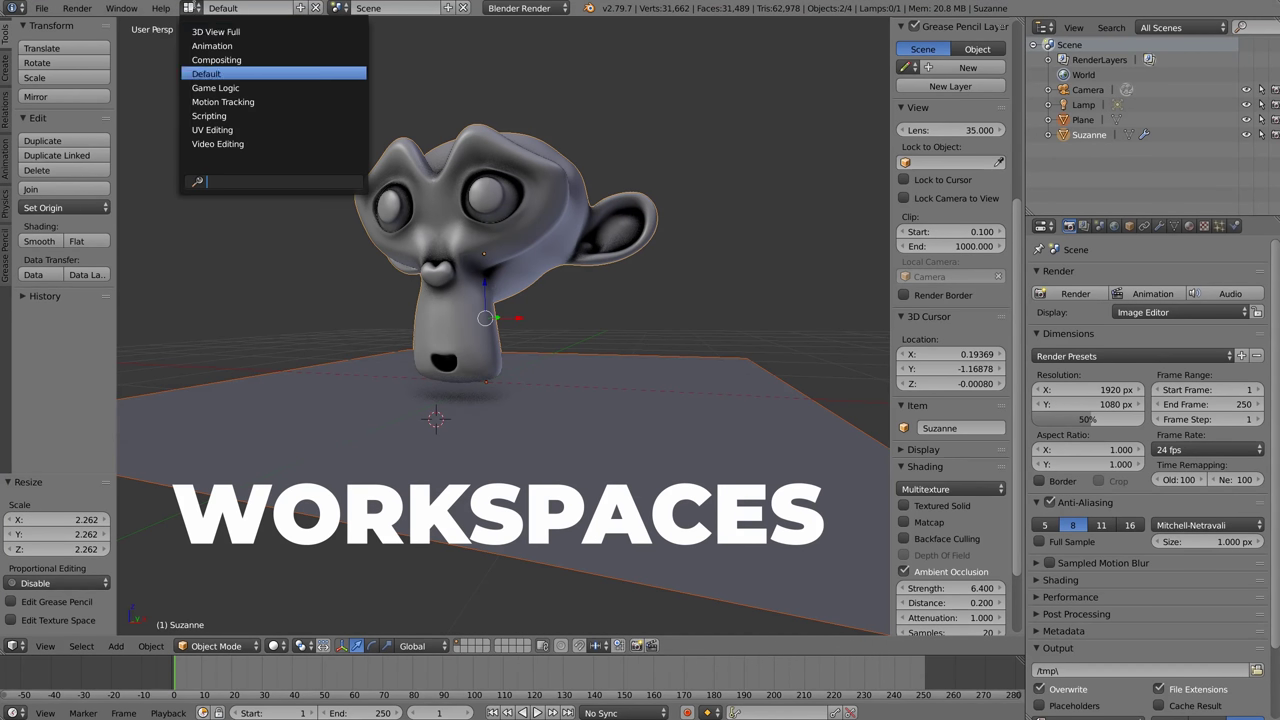
left_click(242, 131)
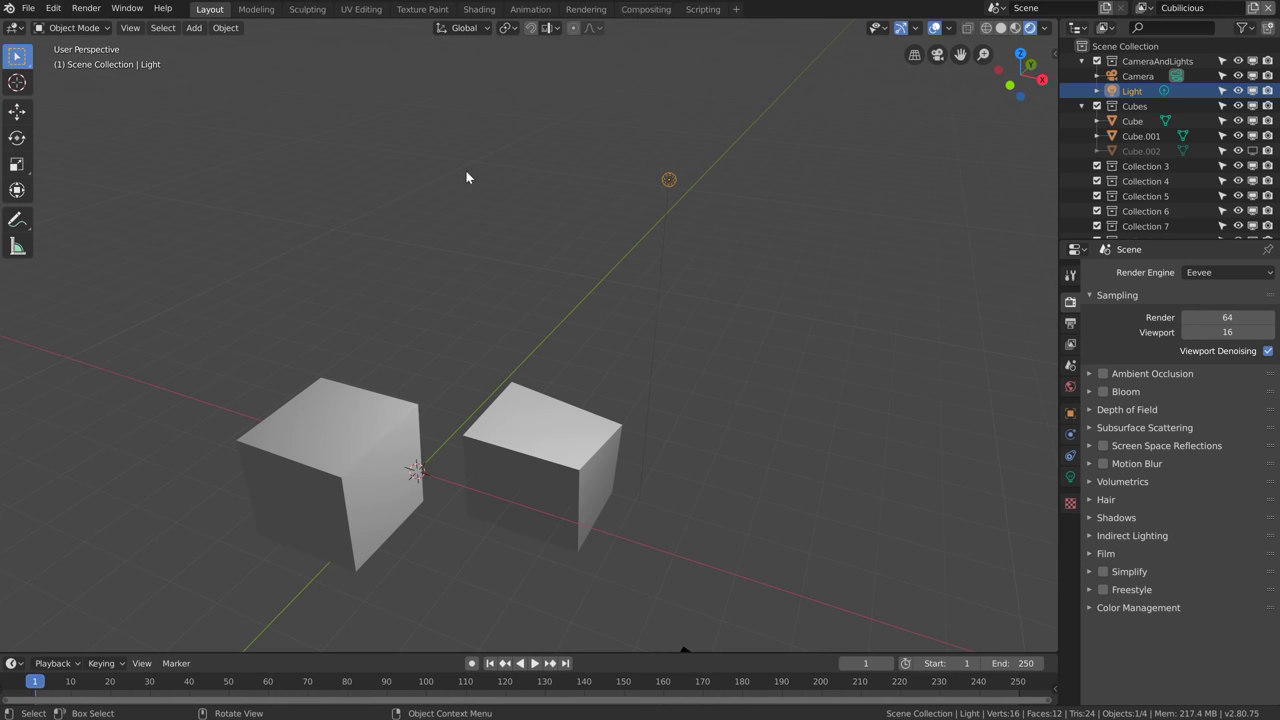
Expand the Layout workspace's settings within the active tool properties in Blender 2.80
left_click(1070, 274)
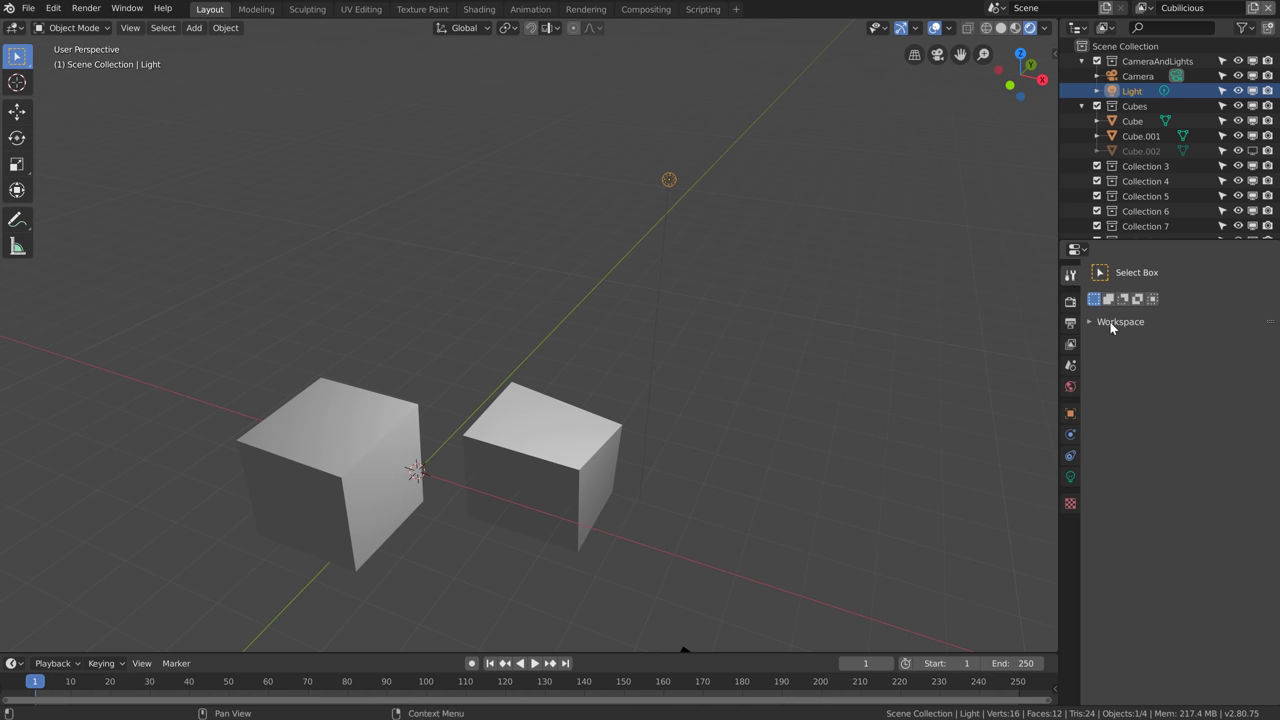
left_click(1111, 324)
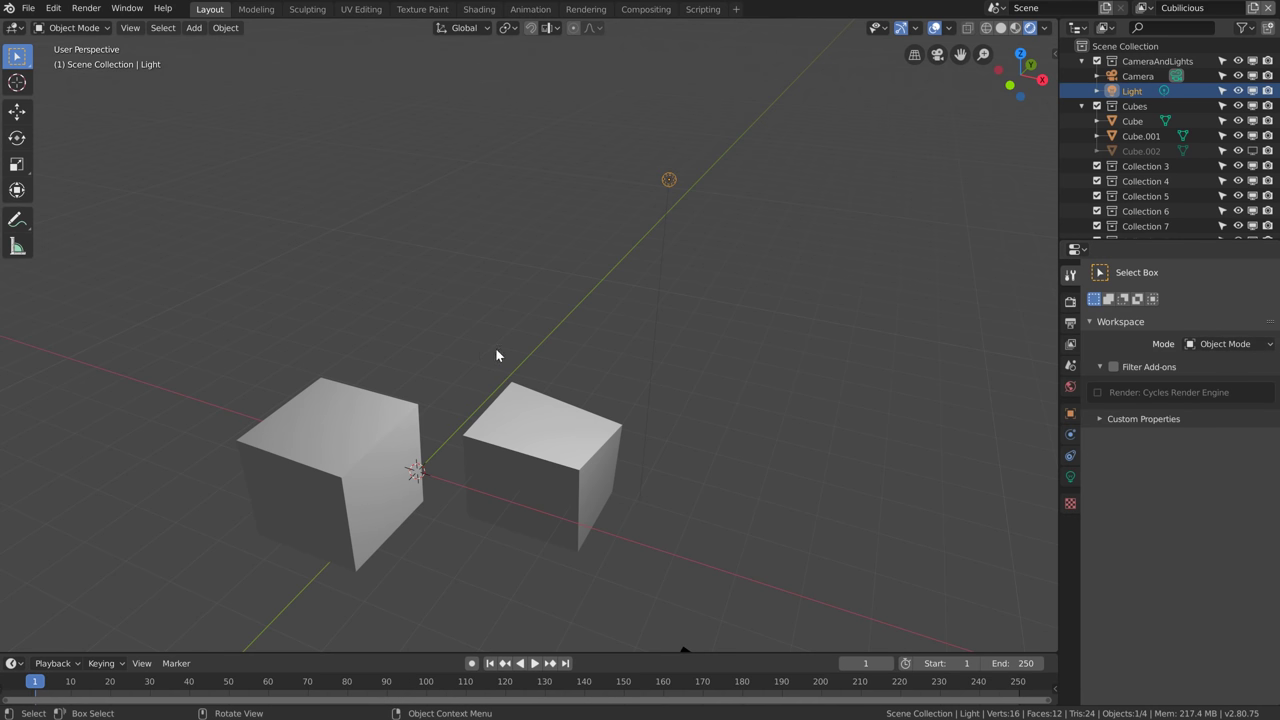
Select Cube.001, switch to the Modeling workspace, and frame the cube in the viewport
left_click(389, 475)
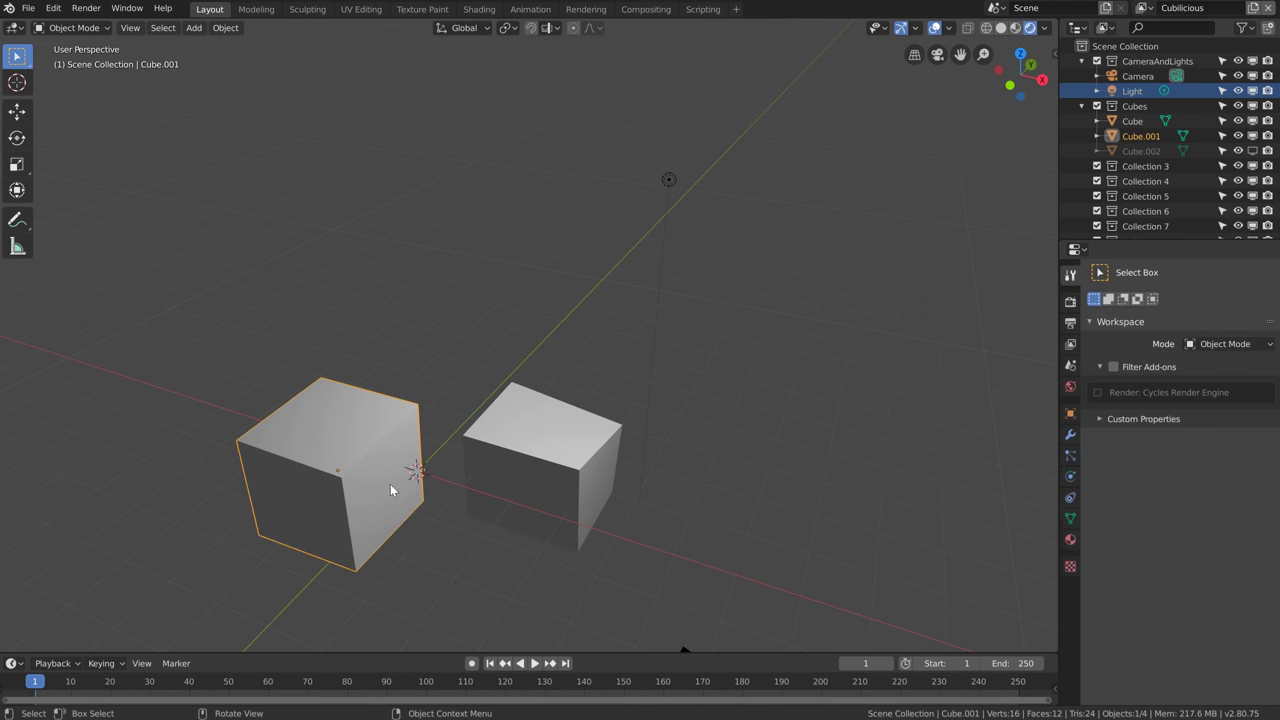
left_click(256, 11)
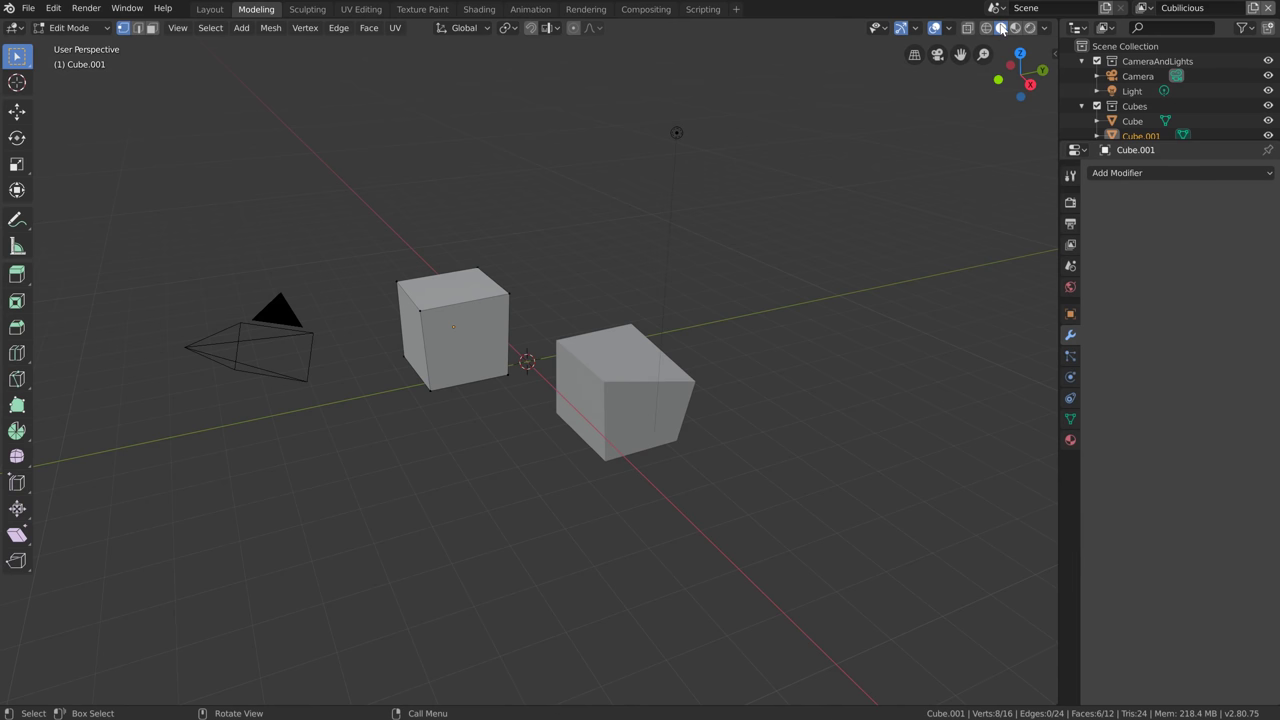
scroll(410, 276, "up", 4)
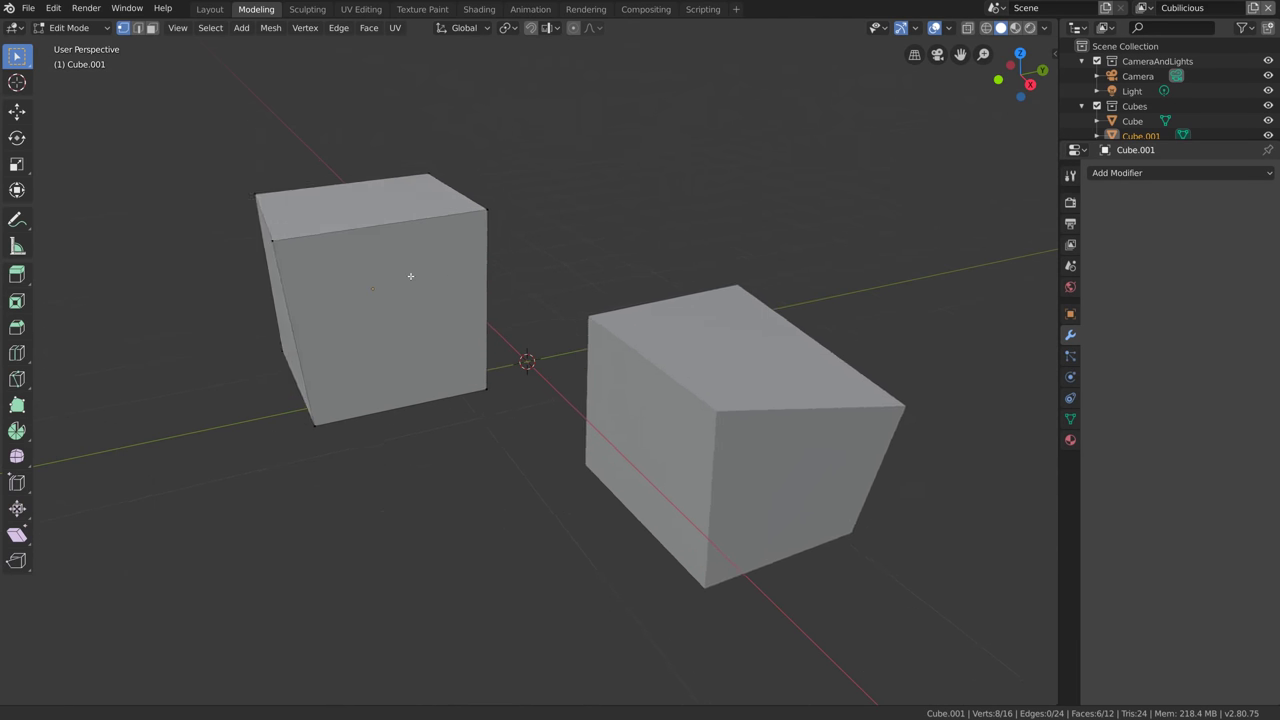
key("KP_Decimal")
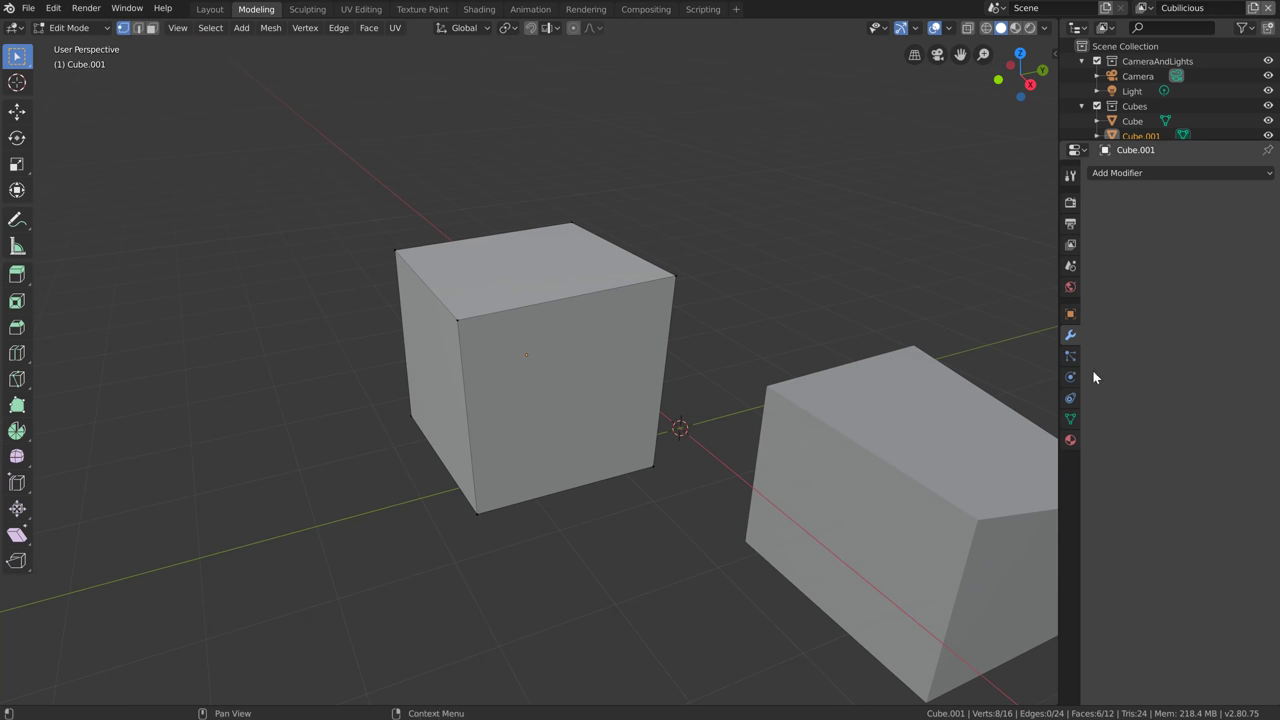
Expand the Modeling workspace's settings in the active tool properties and choose Edit Mode as its mode
left_click(1069, 177)
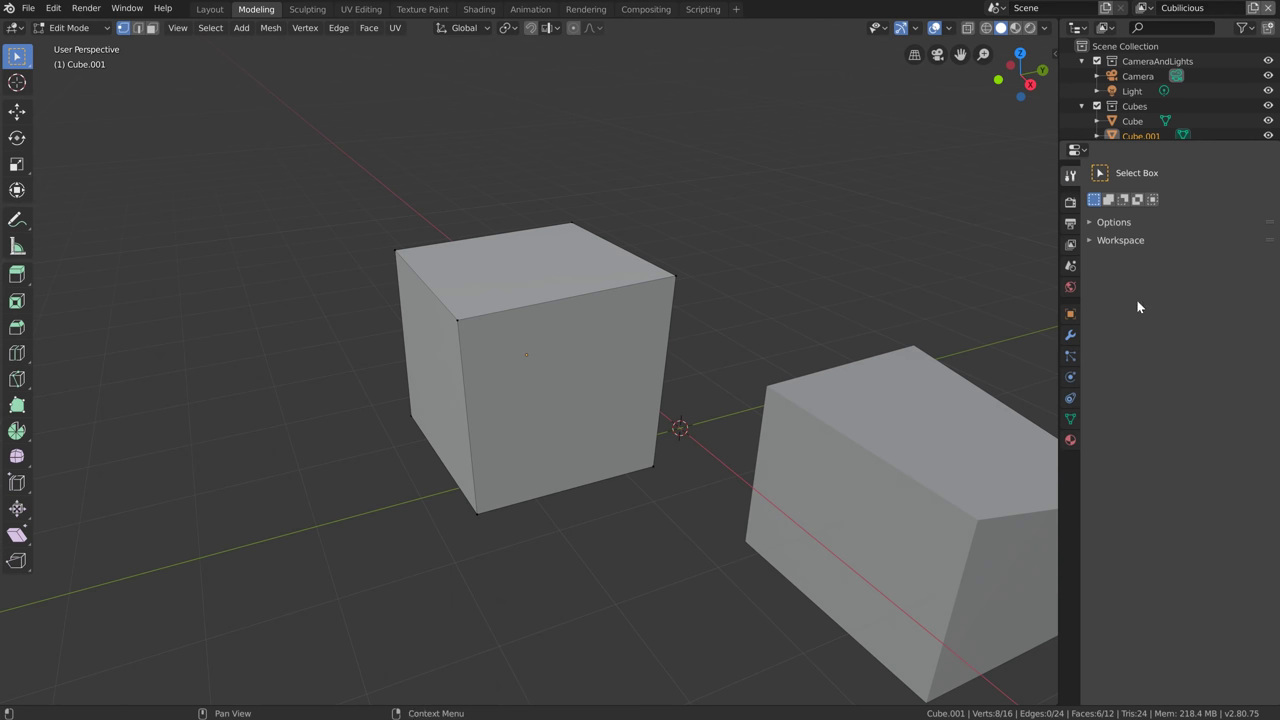
left_click(1110, 240)
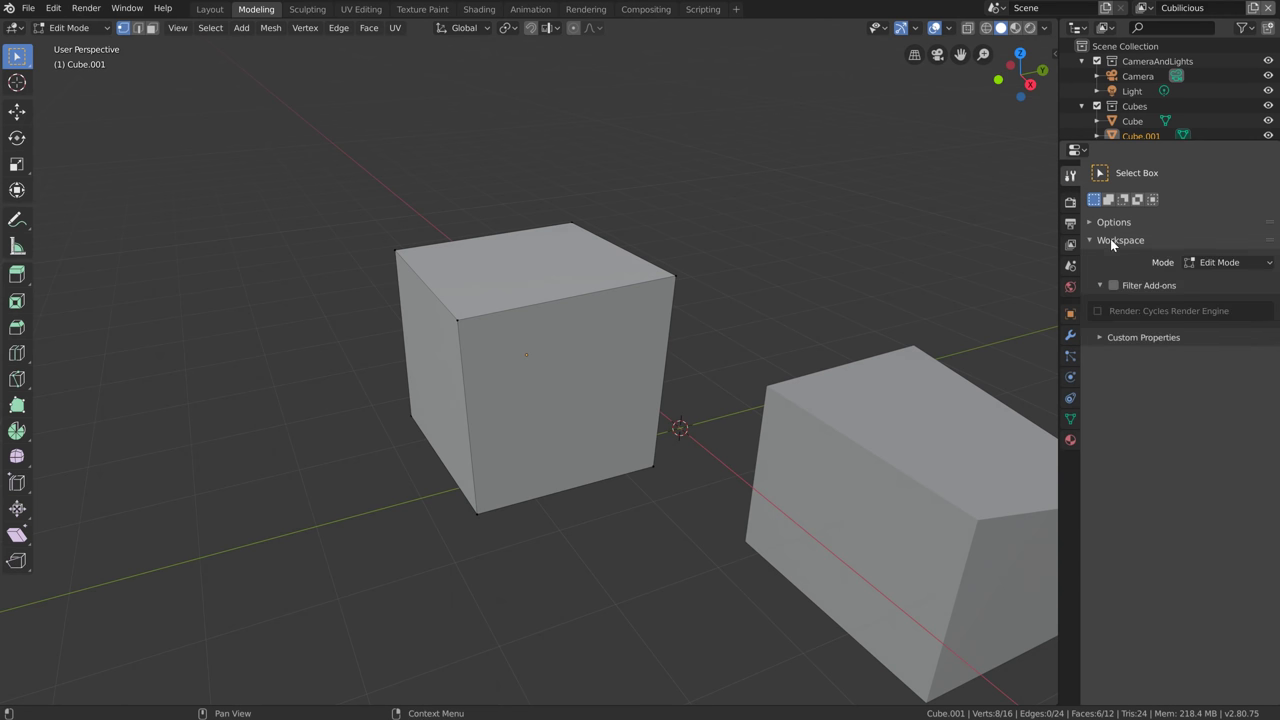
left_click(1229, 263)
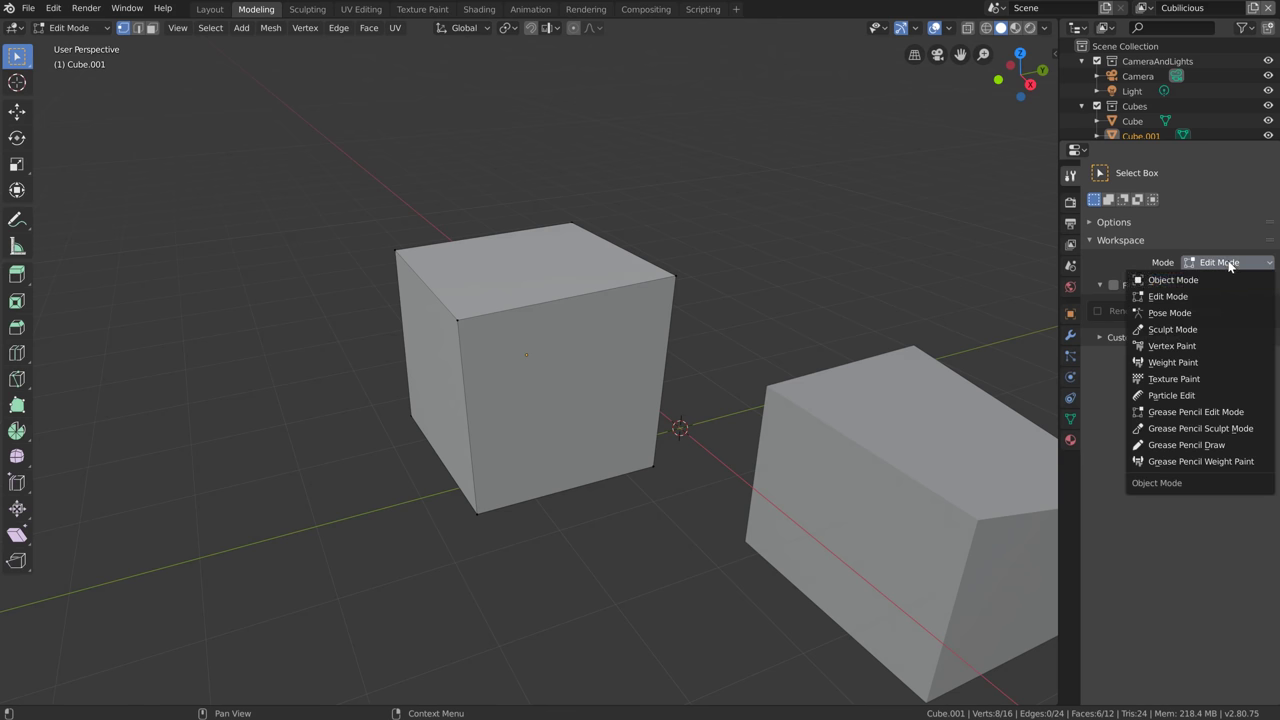
left_click(1175, 296)
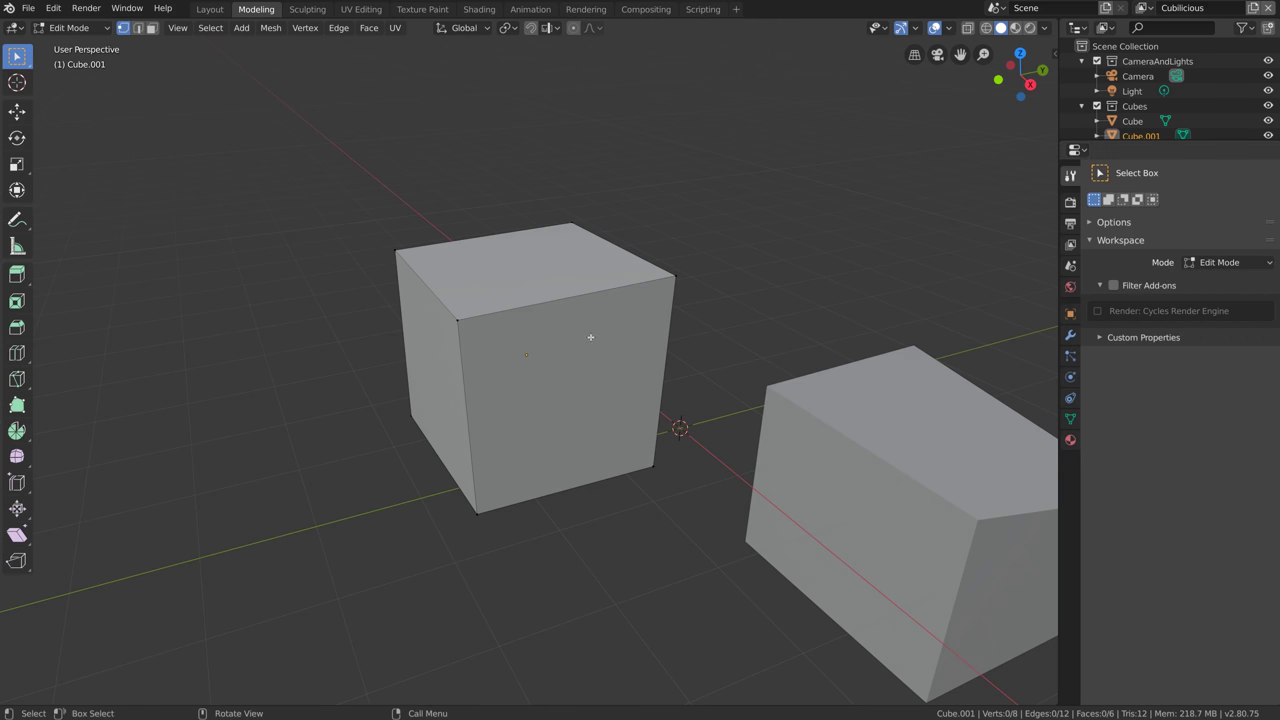
Switch to the Sculpting workspace and expand its workspace settings within the active tool properties
left_click(307, 9)
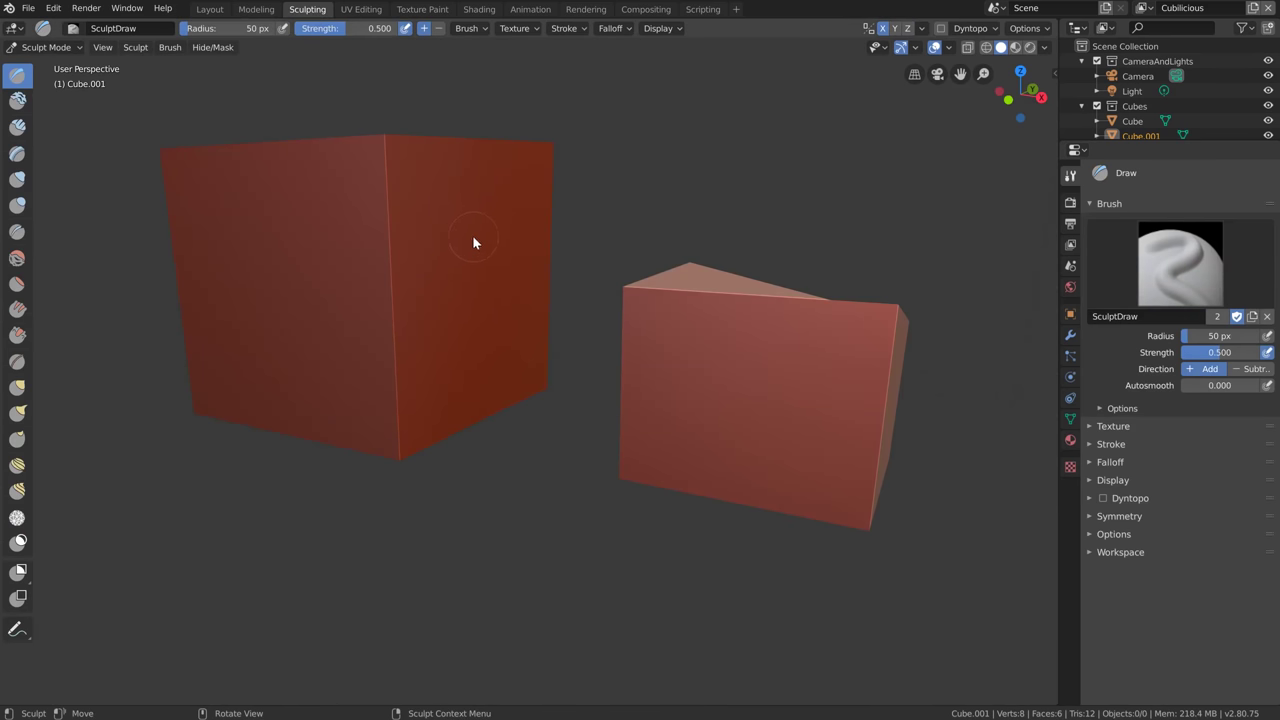
left_click(1070, 202)
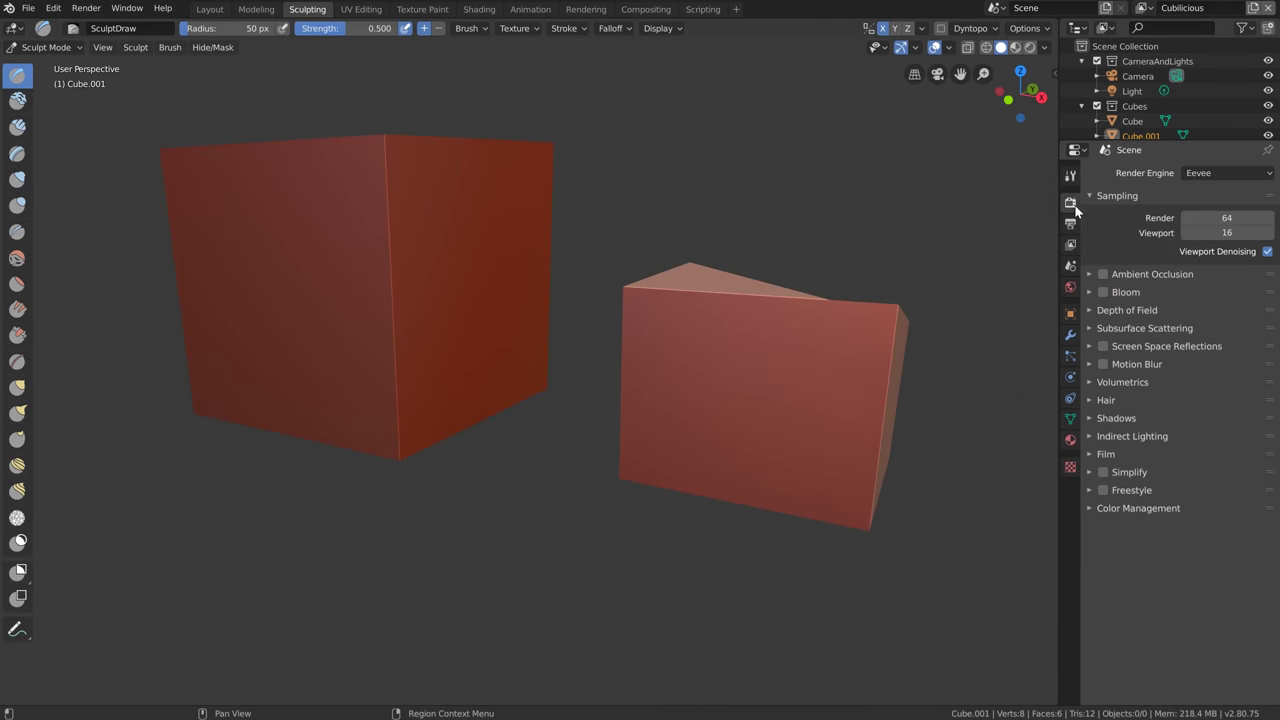
left_click(1070, 177)
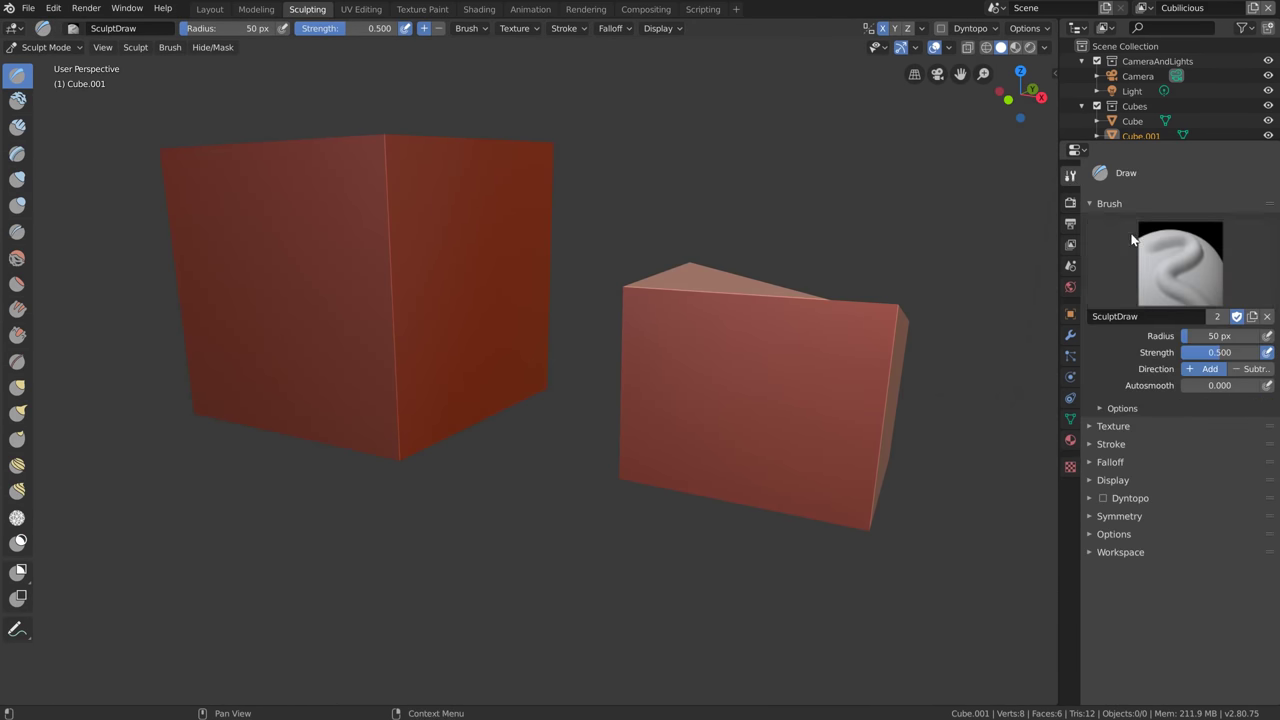
left_click(1113, 551)
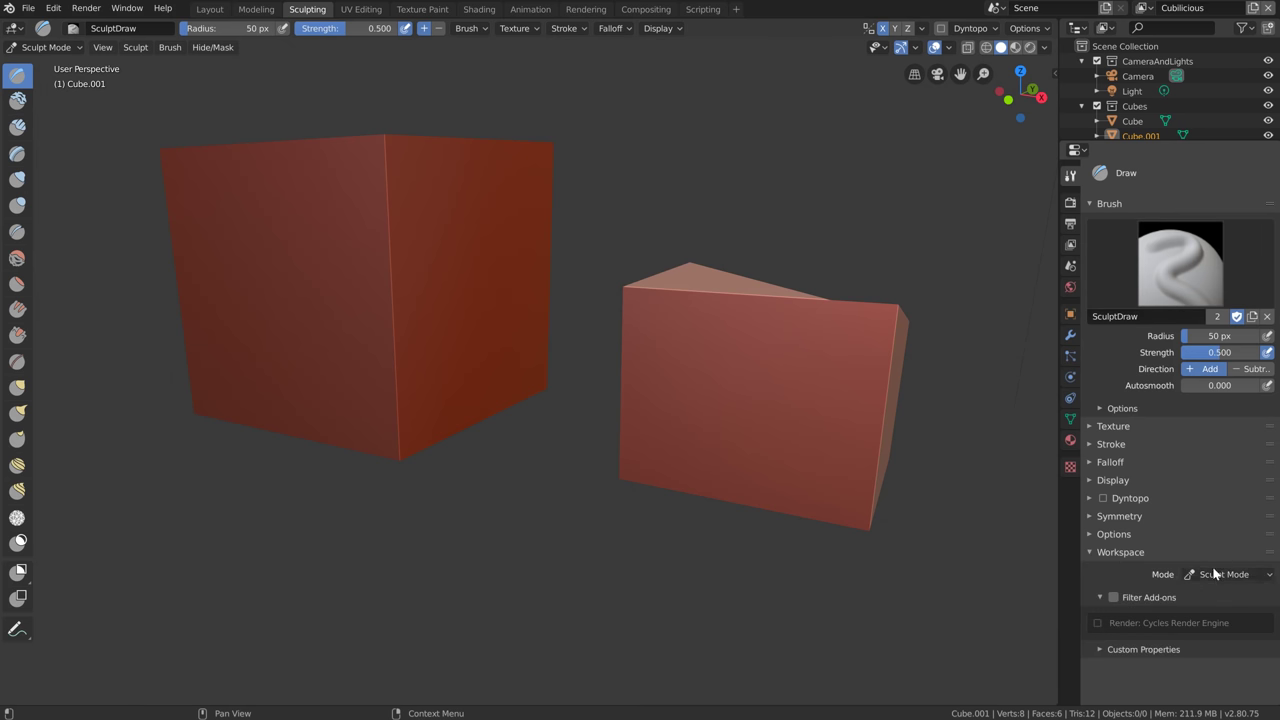
Browse through the UV Editing, Texture Paint, Shading, Animation, Rendering, Compositing and Scripting workspaces
left_click(1045, 47)
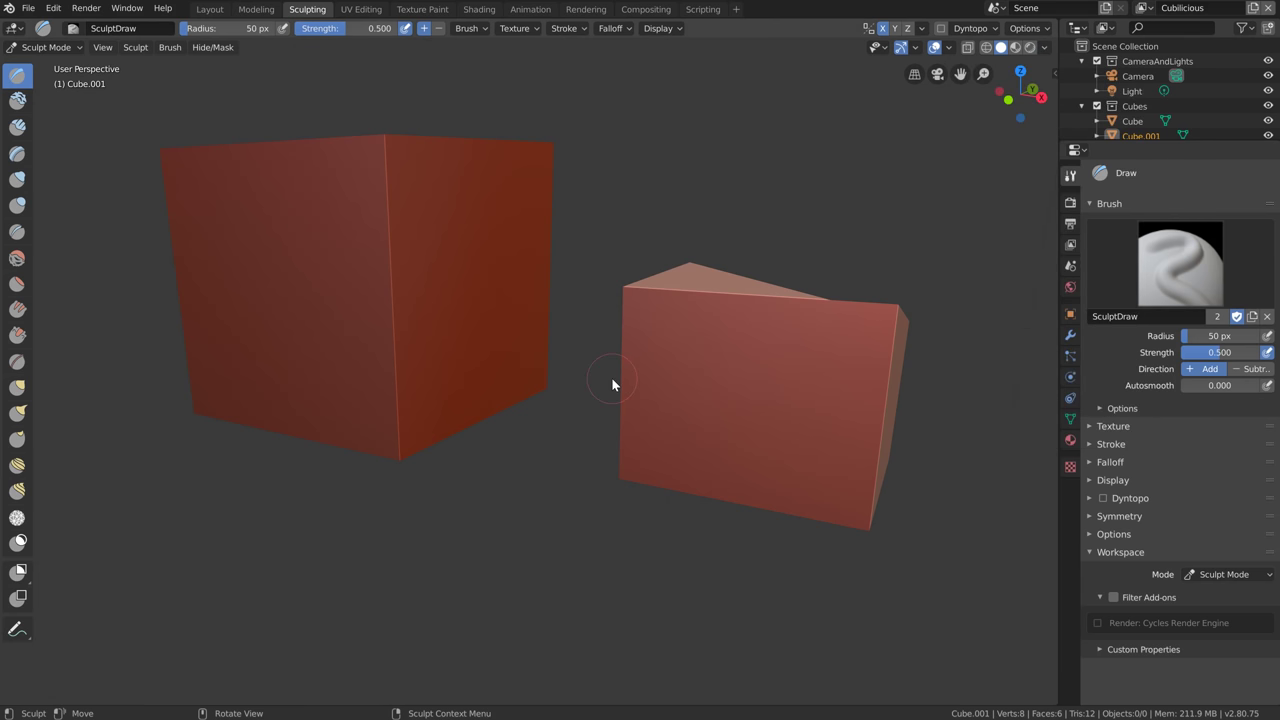
left_click(361, 9)
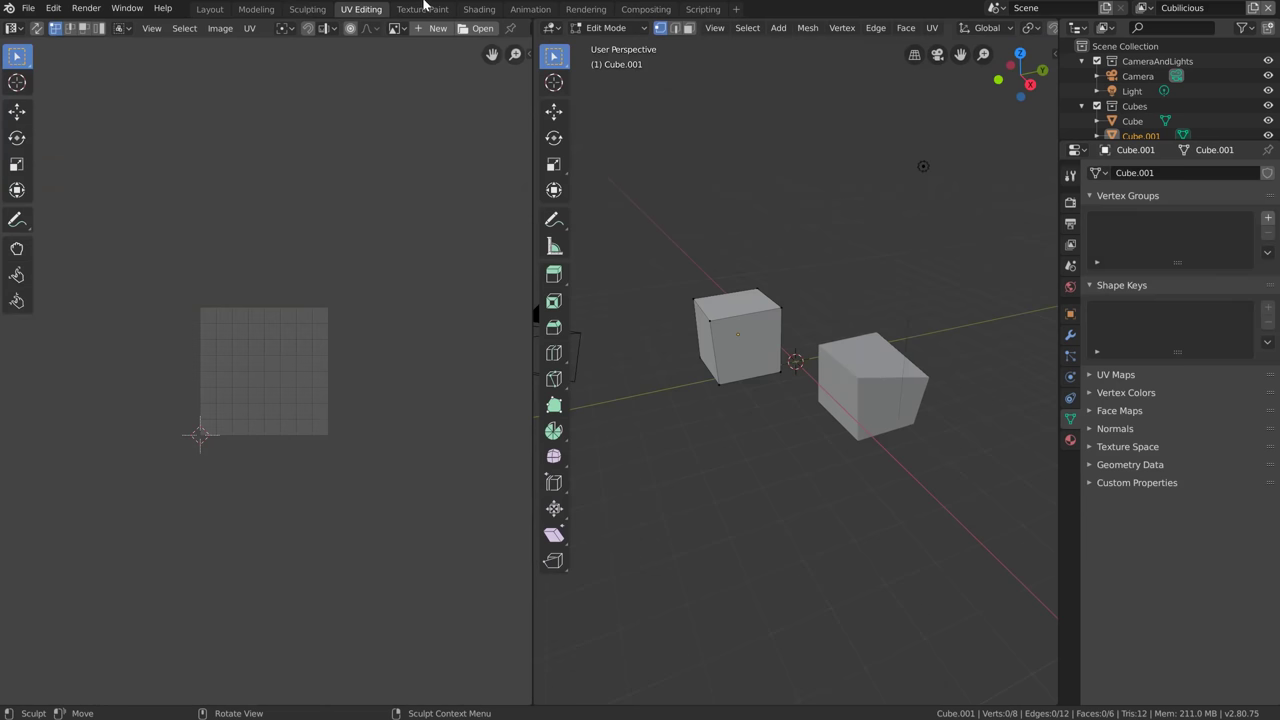
left_click(428, 10)
left_click(487, 11)
left_click(527, 11)
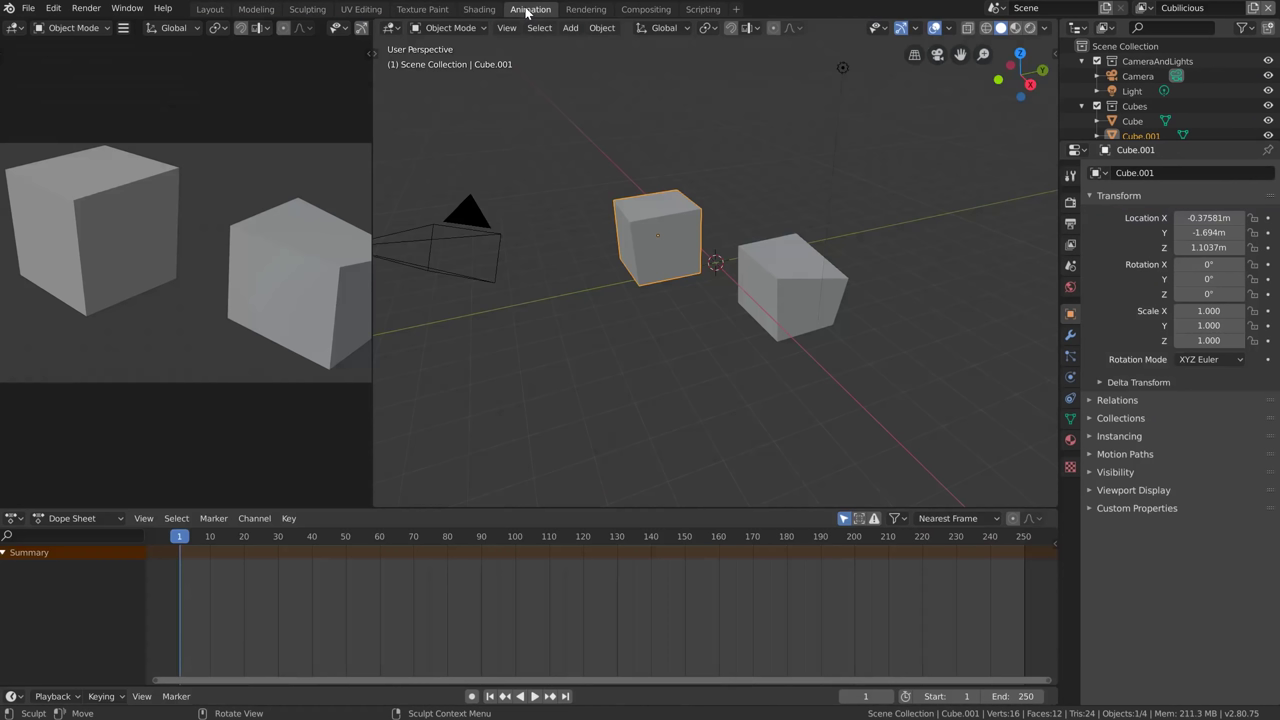
left_click(585, 10)
left_click(648, 10)
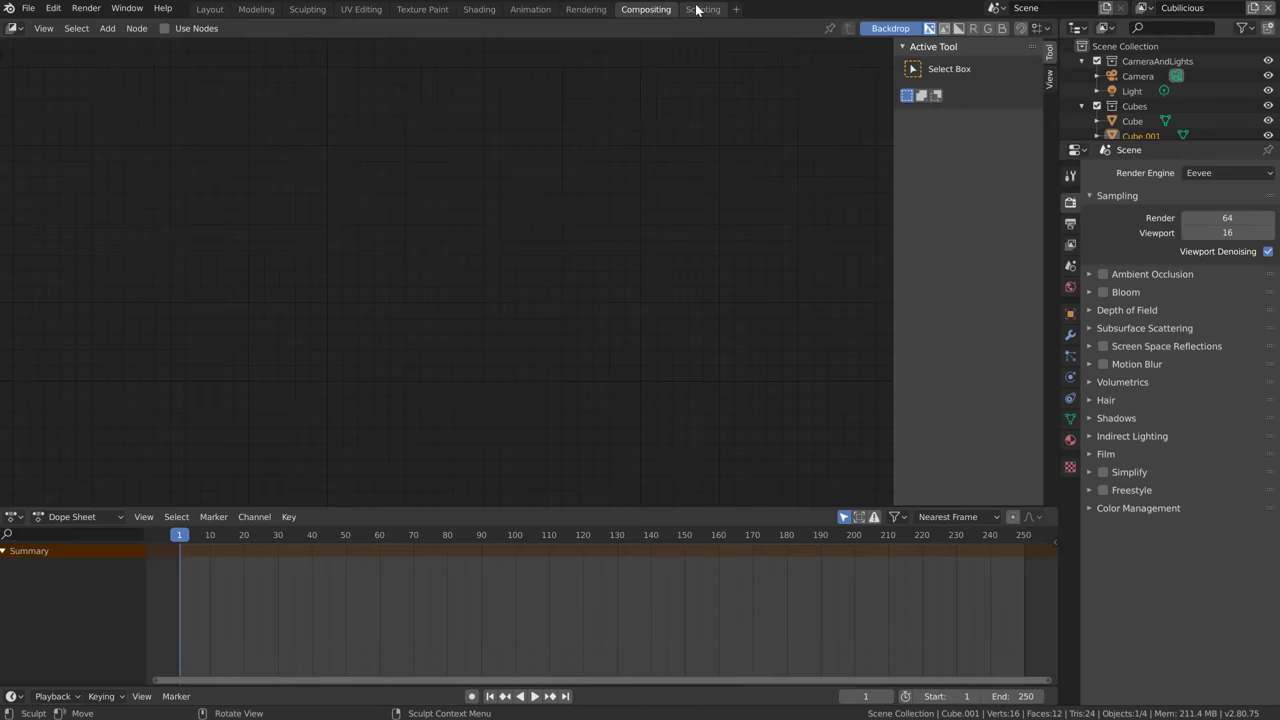
left_click(700, 10)
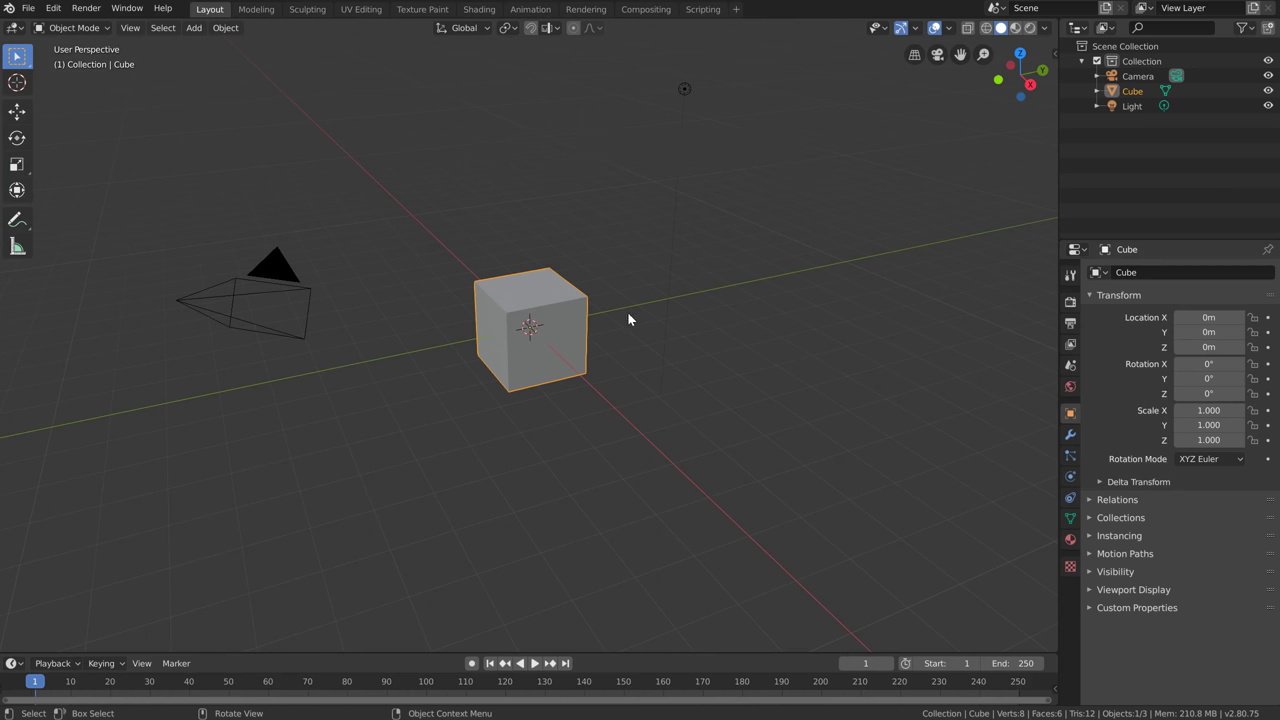
Add an armature to the default scene and move it about 2.72 m along the Y axis, beside the cube
key("shift+a")
left_click(531, 298)
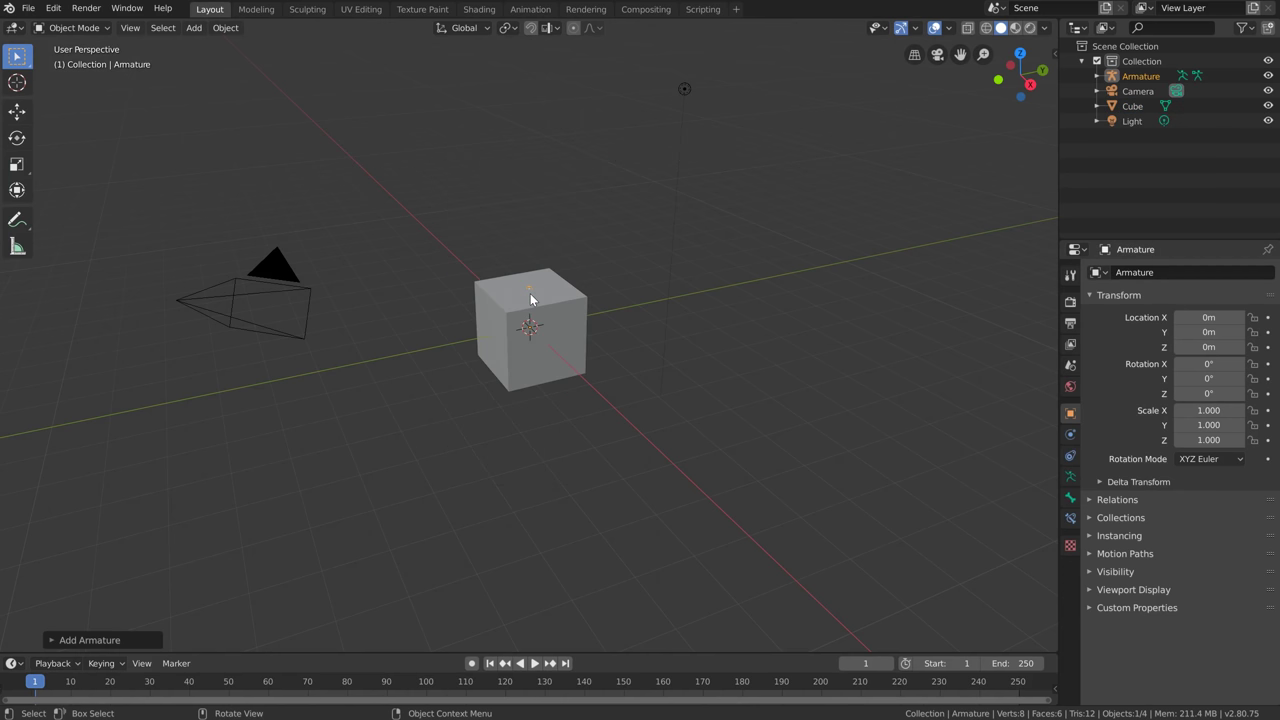
key("g")
key("y")
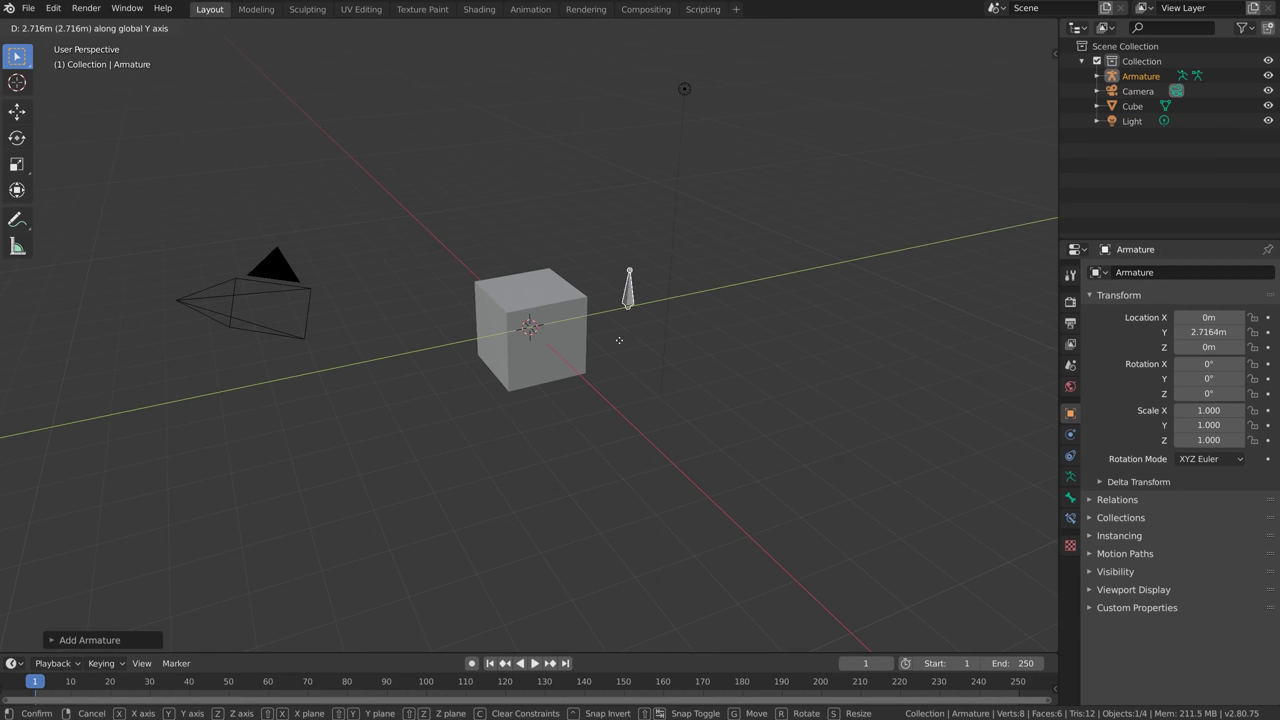
left_click(594, 340)
scroll(640, 283, "up", 3)
middle_click_drag(640, 290, 524, 357, "shift")
scroll(524, 352, "up", 1)
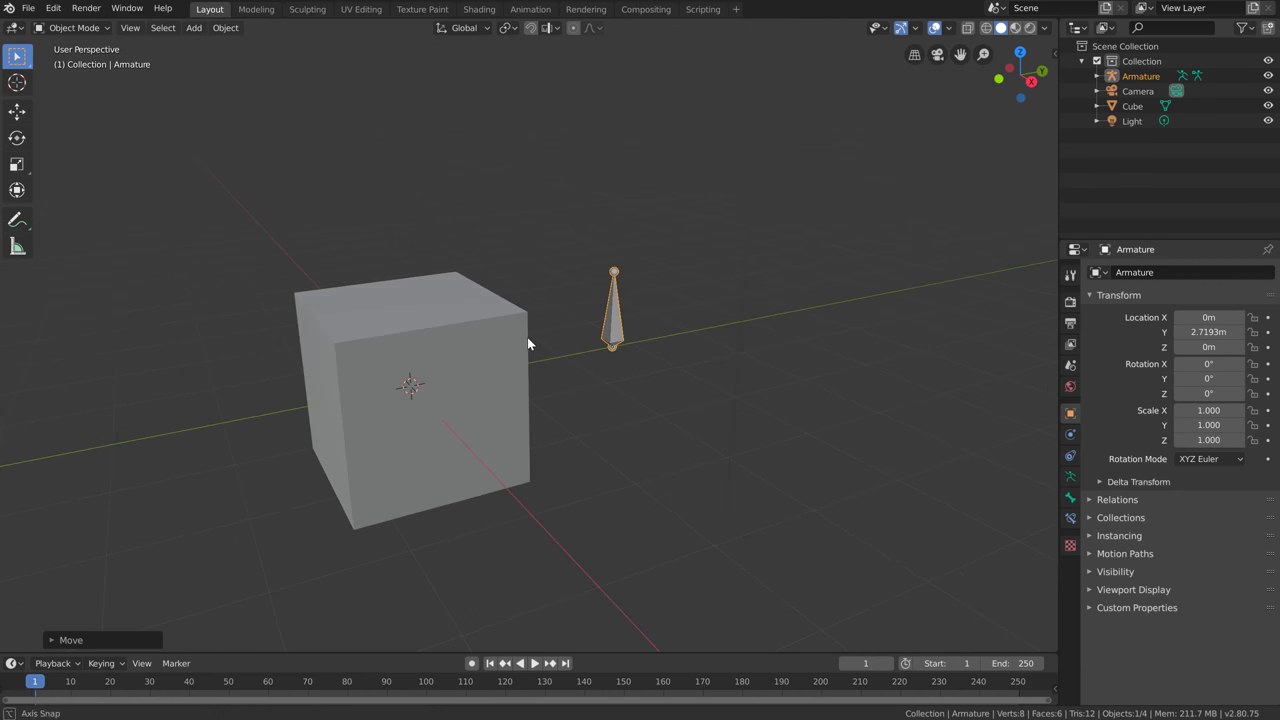
Switch the armature to Pose Mode and try to select the cube, including with a box selection
key("ctrl+Tab")
left_click(608, 330)
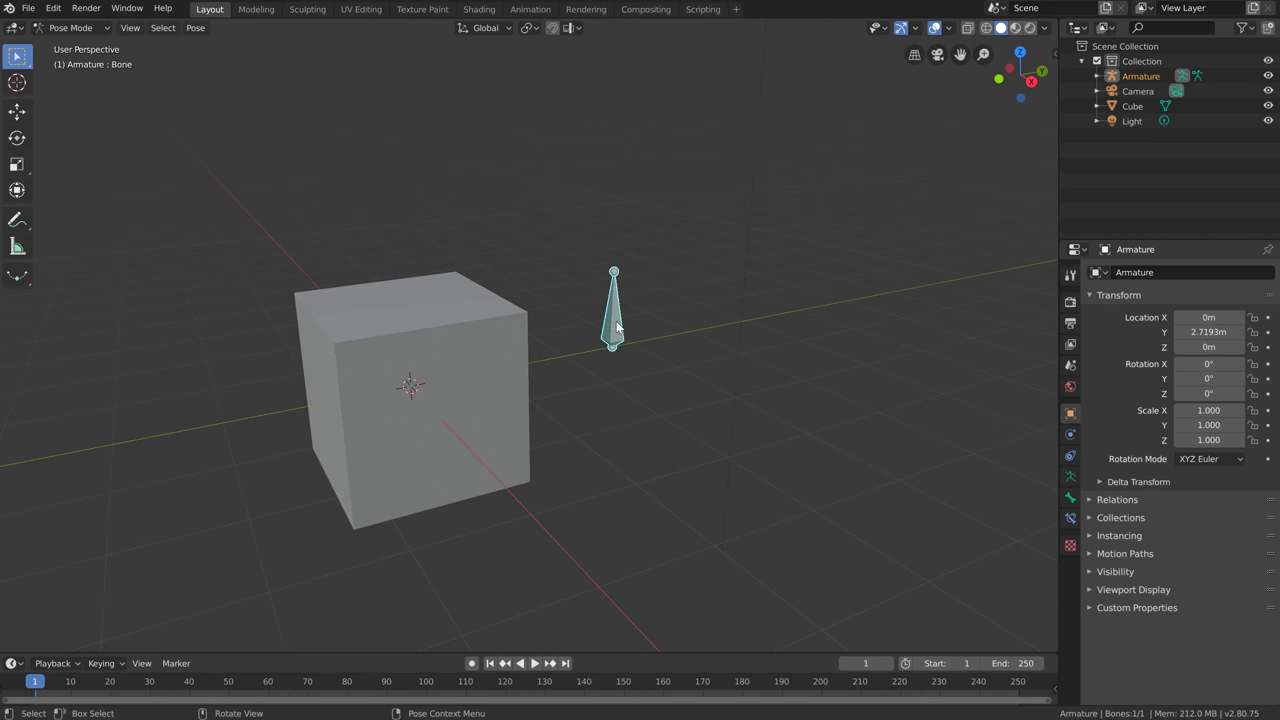
left_click(420, 395)
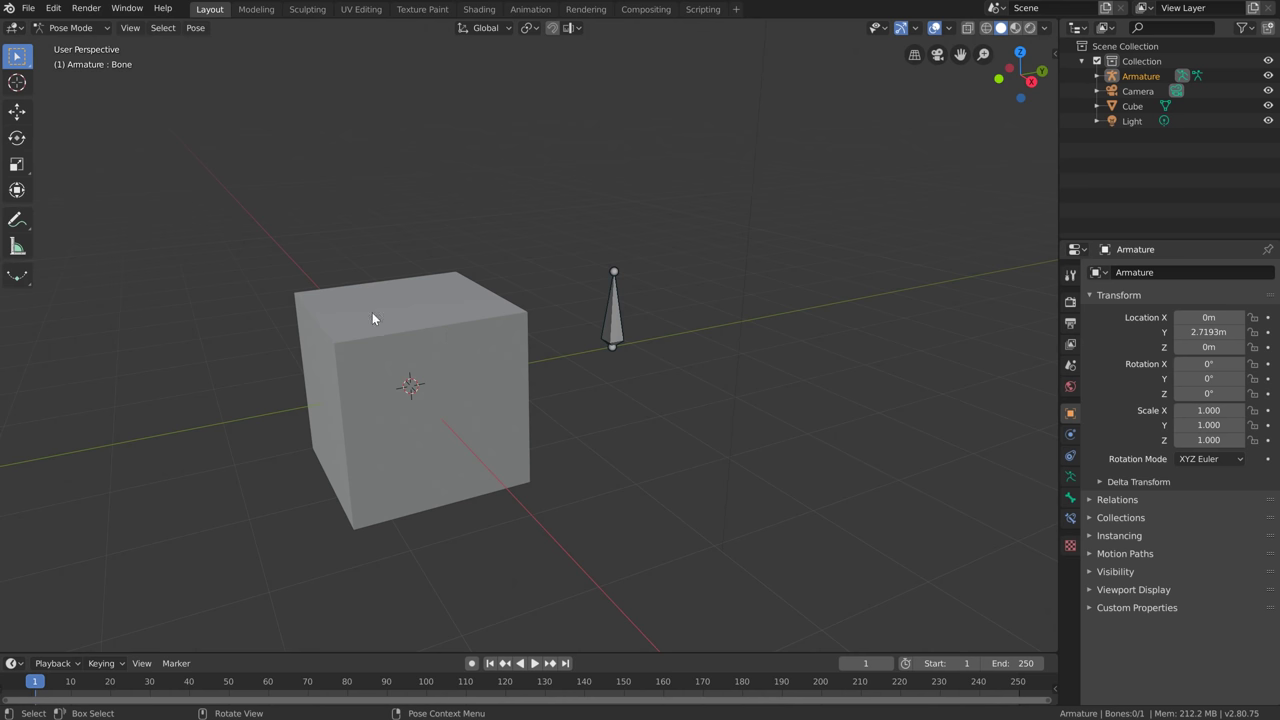
left_click_drag(258, 222, 446, 448)
Toggle Lock Object Modes, try to select the cube, and select the armature's bone
left_click(55, 9)
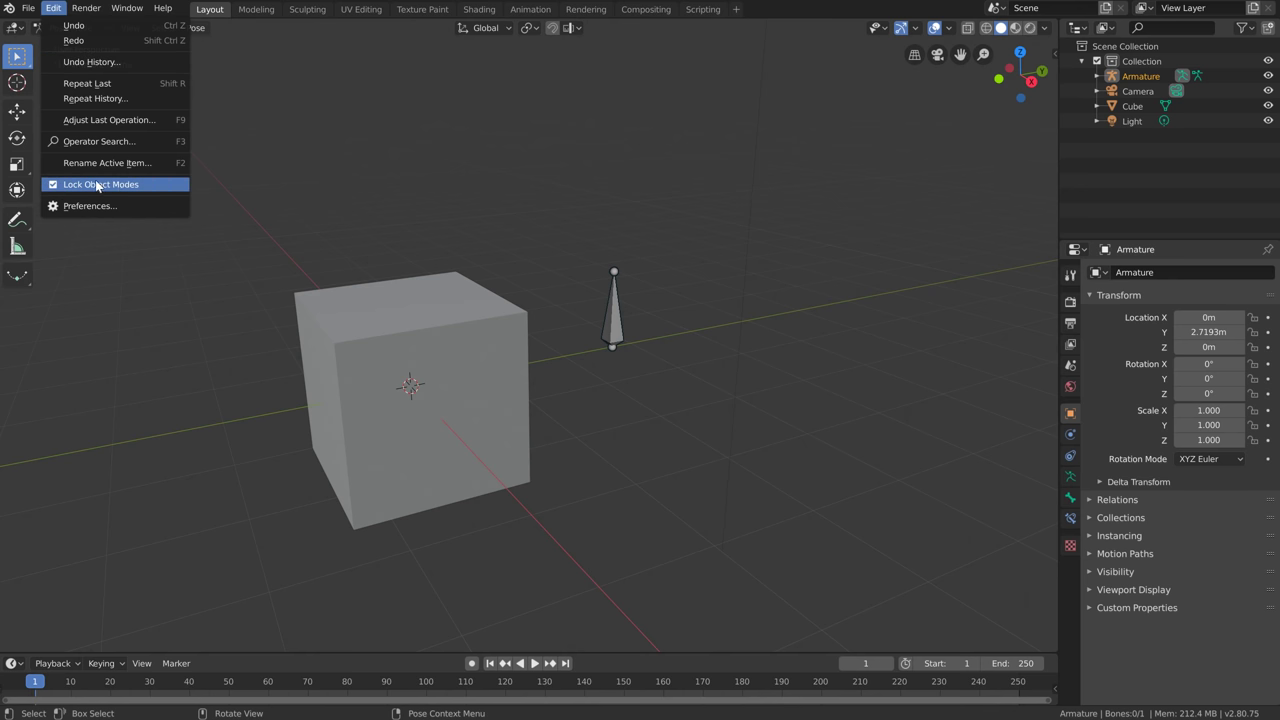
left_click(63, 186)
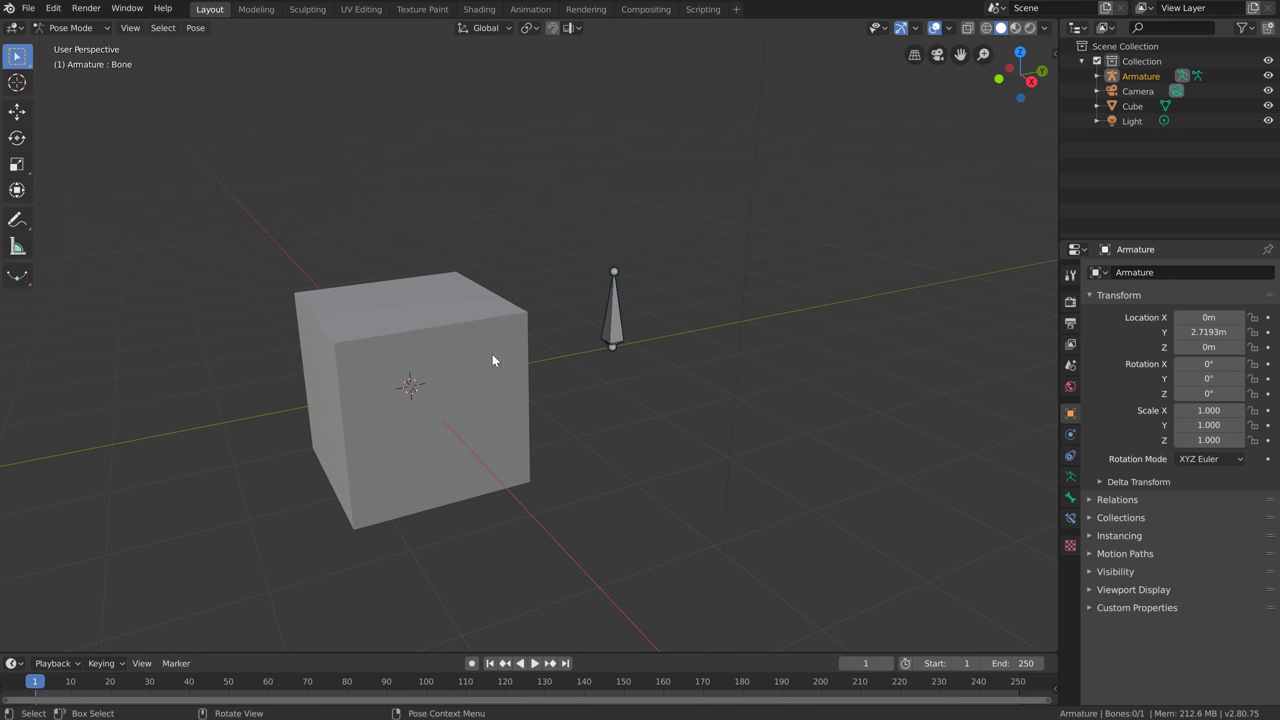
left_click(398, 364)
left_click(616, 318)
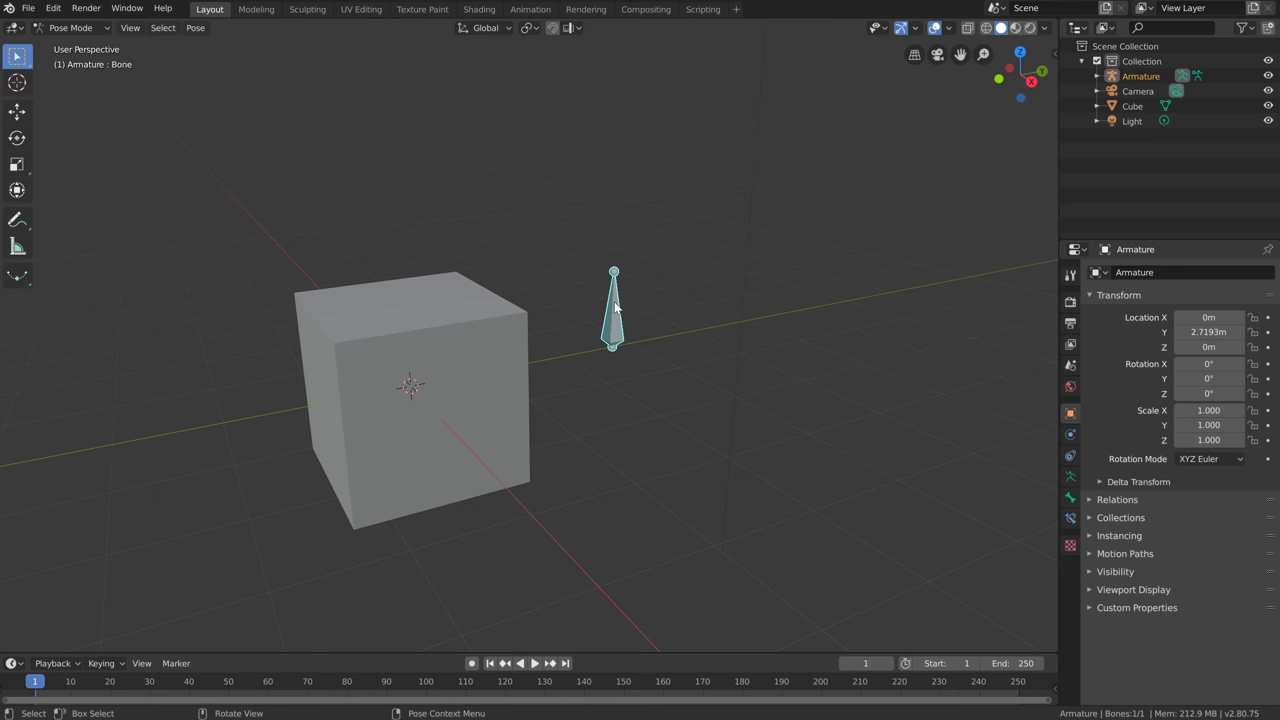
Visit the Modeling workspace, return to Layout, and enable Filter Add-ons in the Layout workspace's settings
key("ctrl+Page_Down")
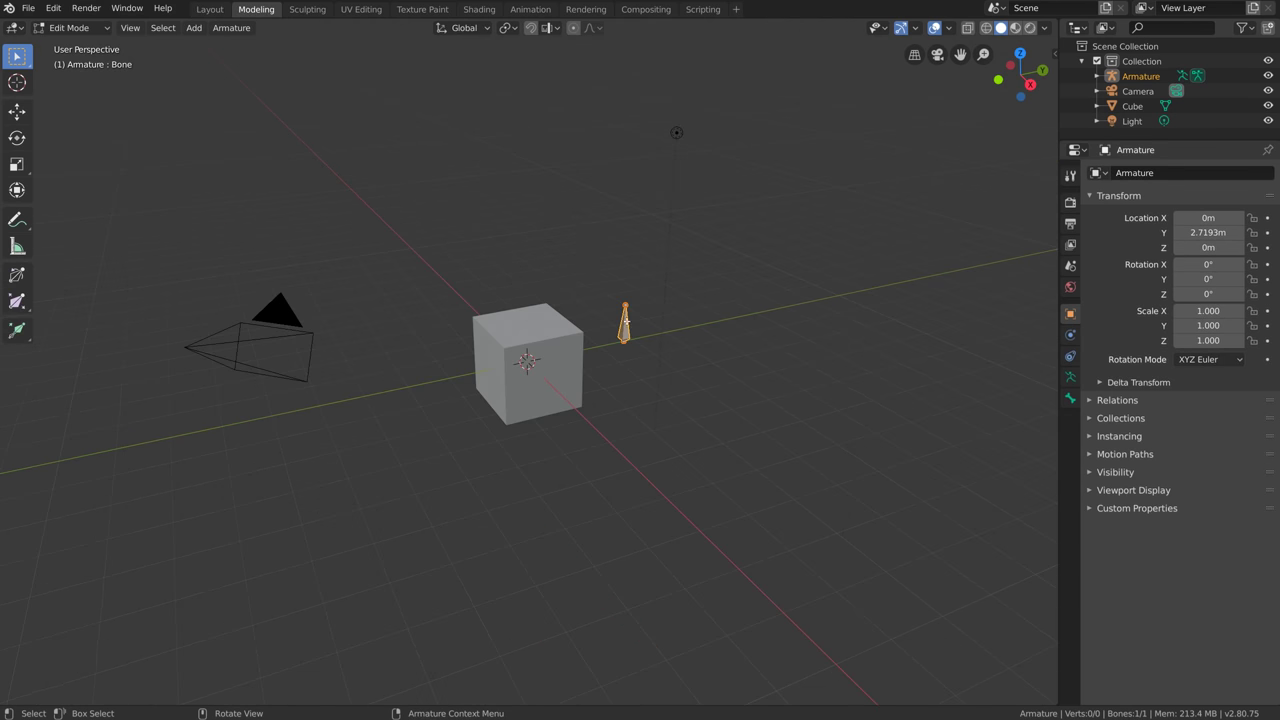
left_click(212, 10)
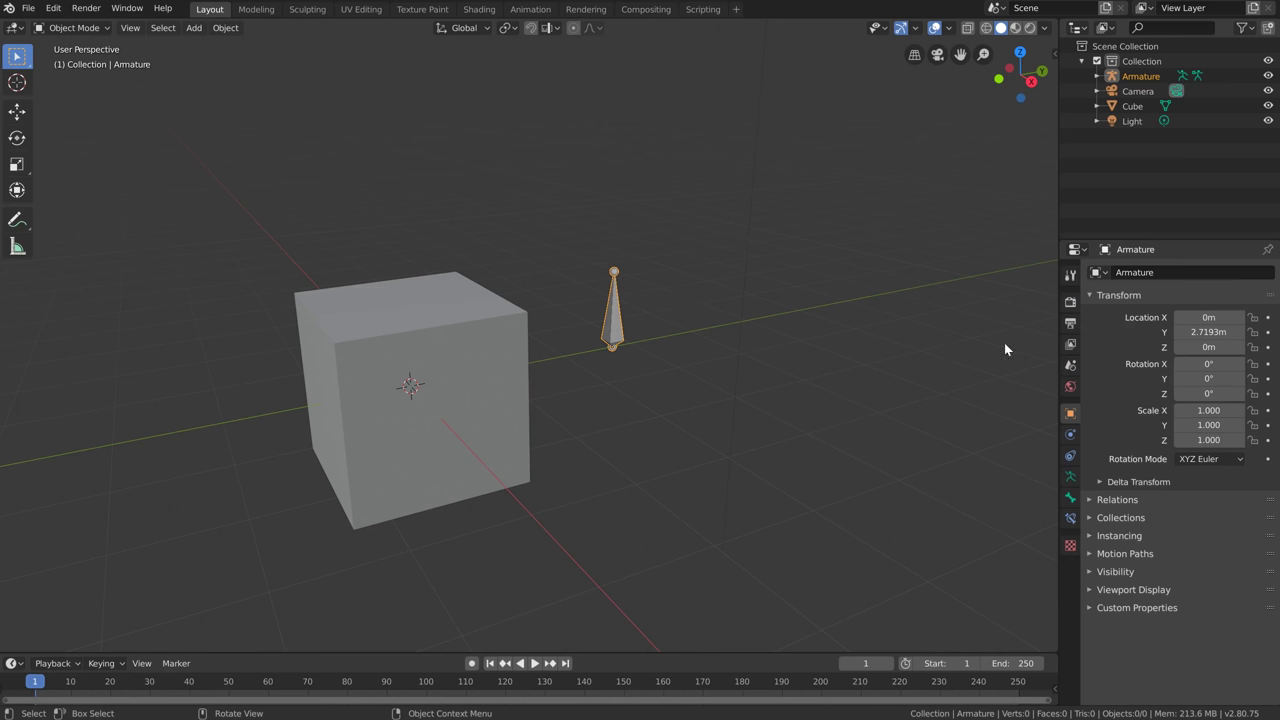
left_click(1070, 274)
left_click(1116, 327)
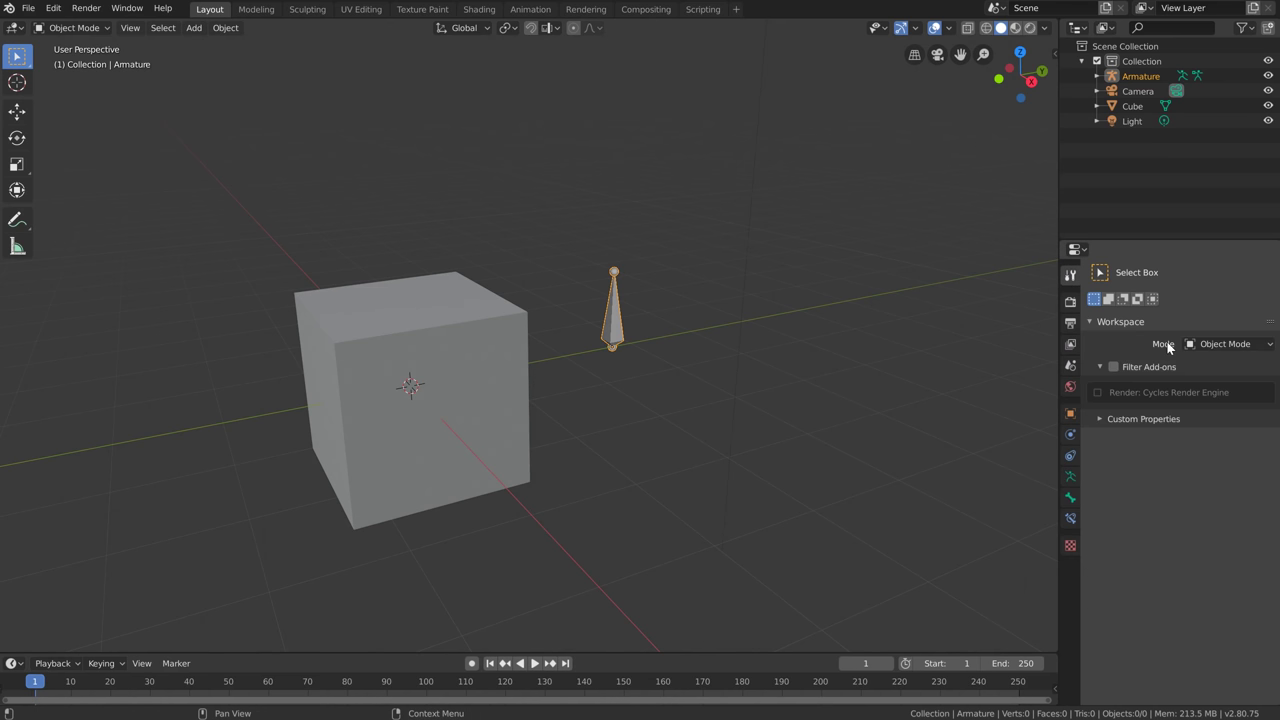
left_click(1113, 366)
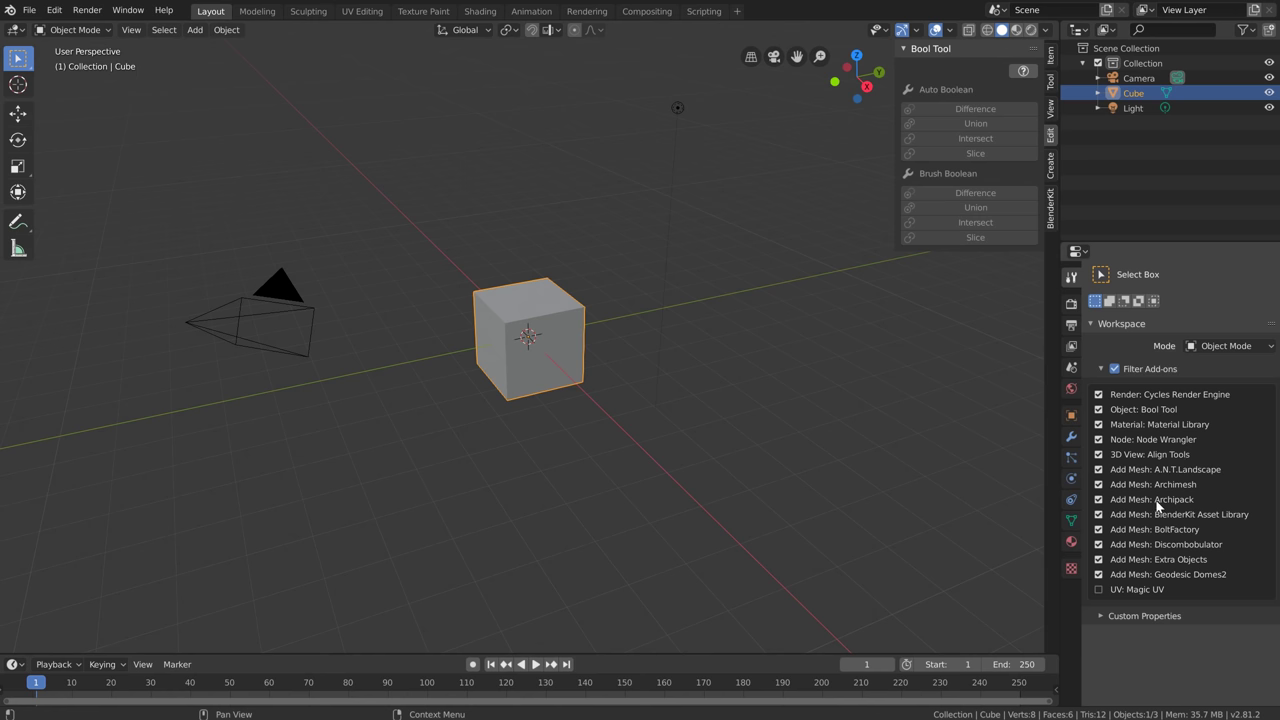
Change the 3D viewport area to the Preferences editor and filter the add-ons by the Add Mesh category
left_click(18, 31)
left_click(477, 134)
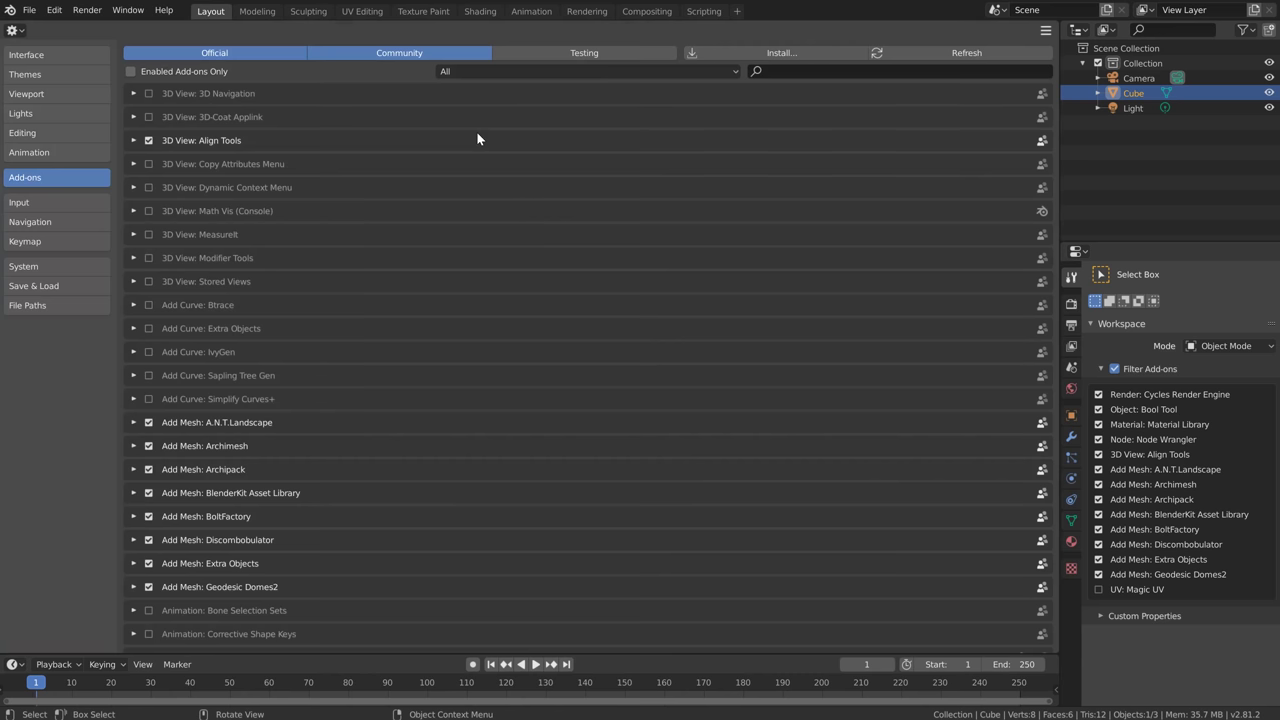
left_click(510, 71)
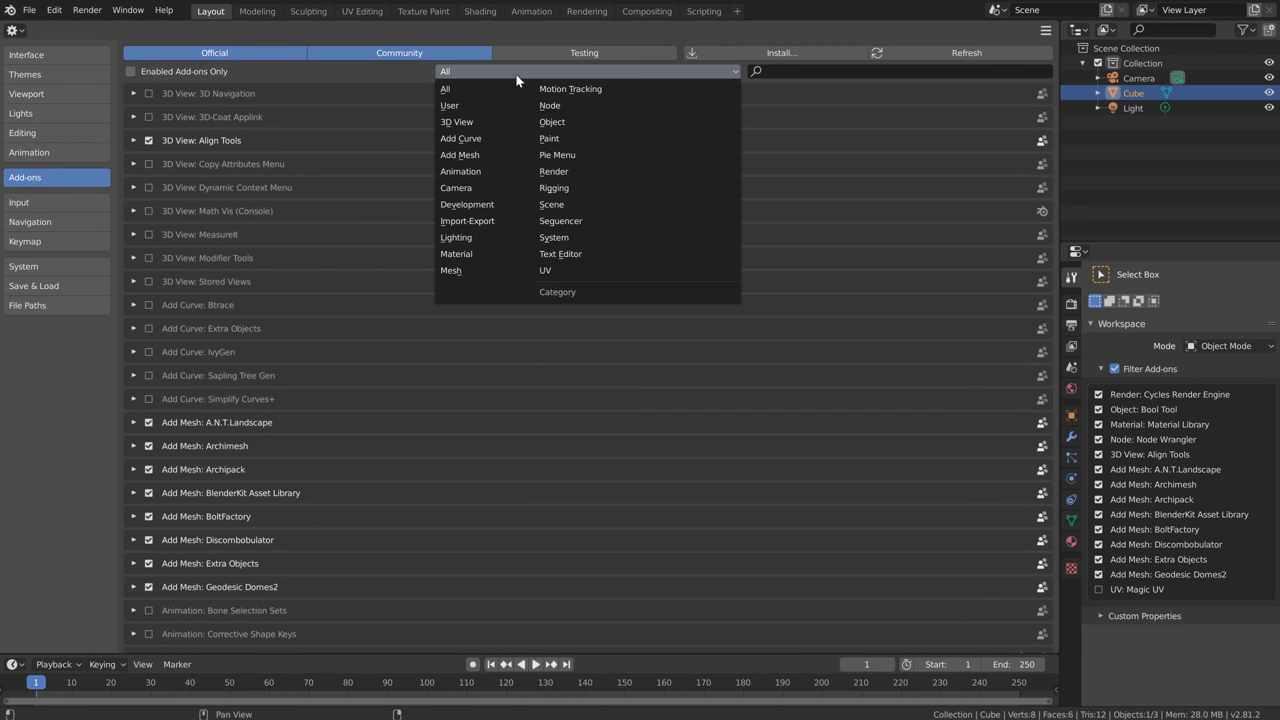
left_click(458, 157)
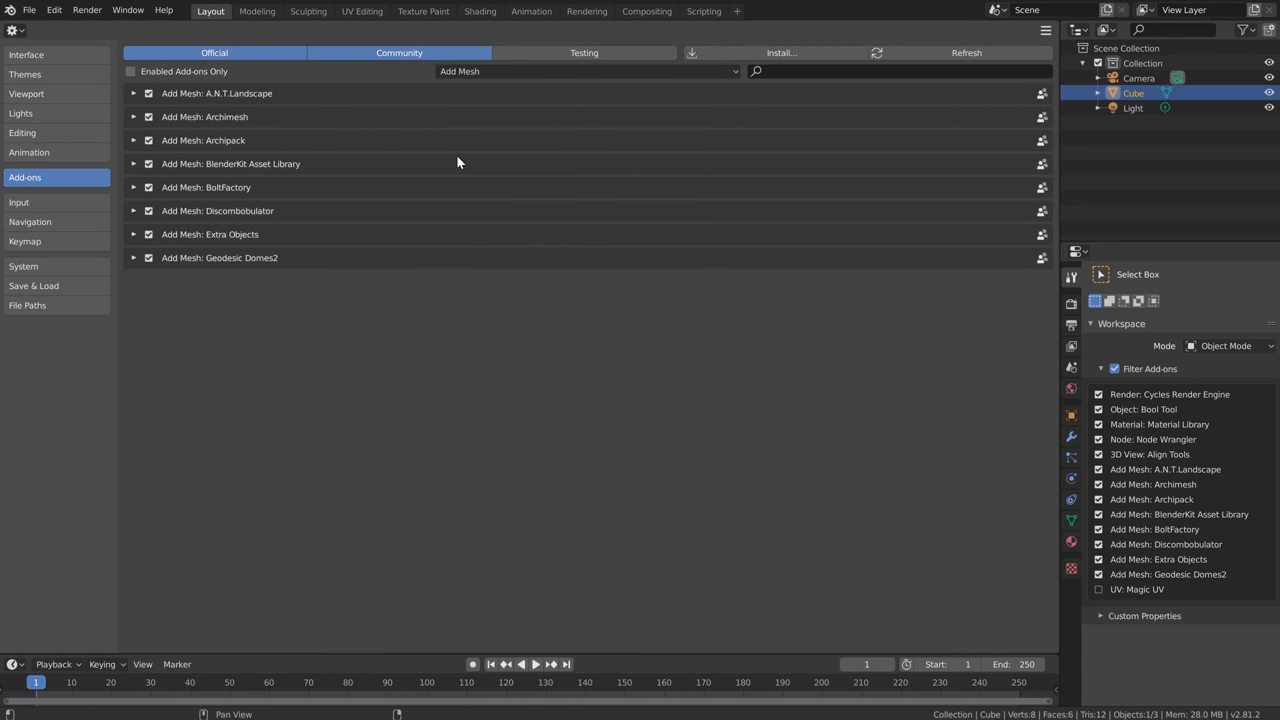
Filter the add-ons by the UV category, restore the area to the 3D viewport, and toggle its sidebar off and on
left_click(468, 72)
left_click(560, 271)
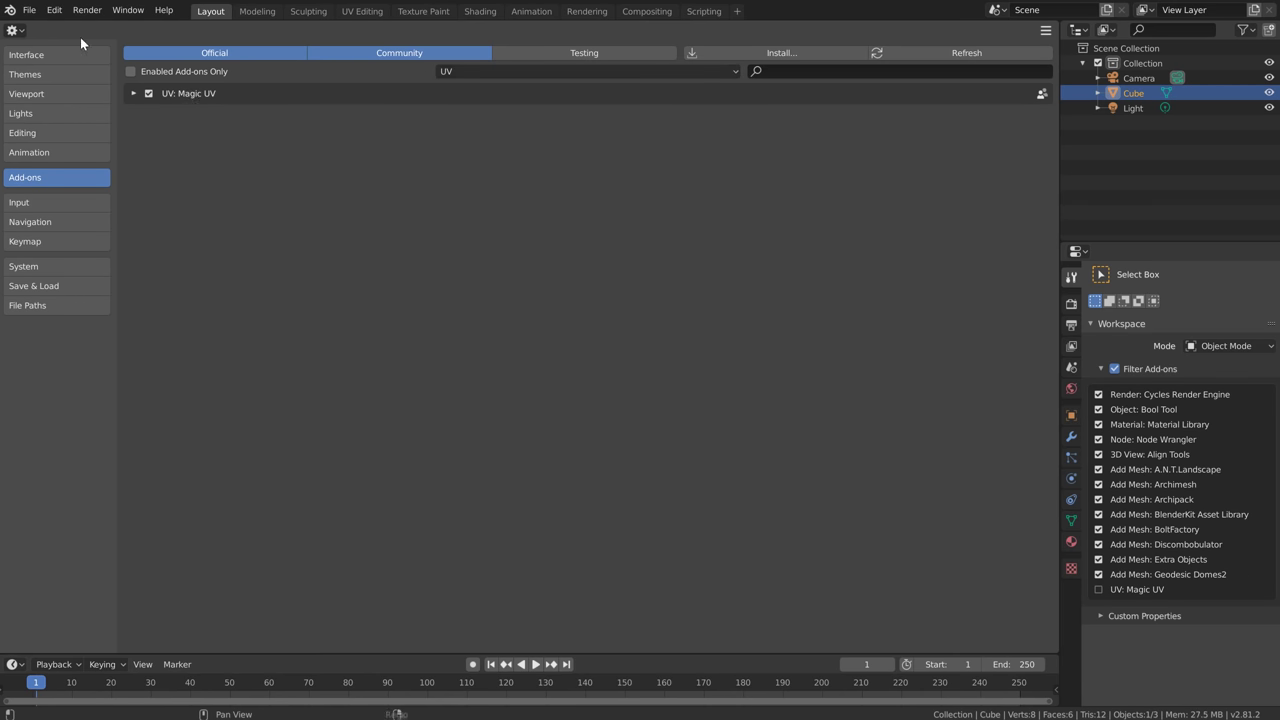
left_click(14, 30)
left_click(44, 84)
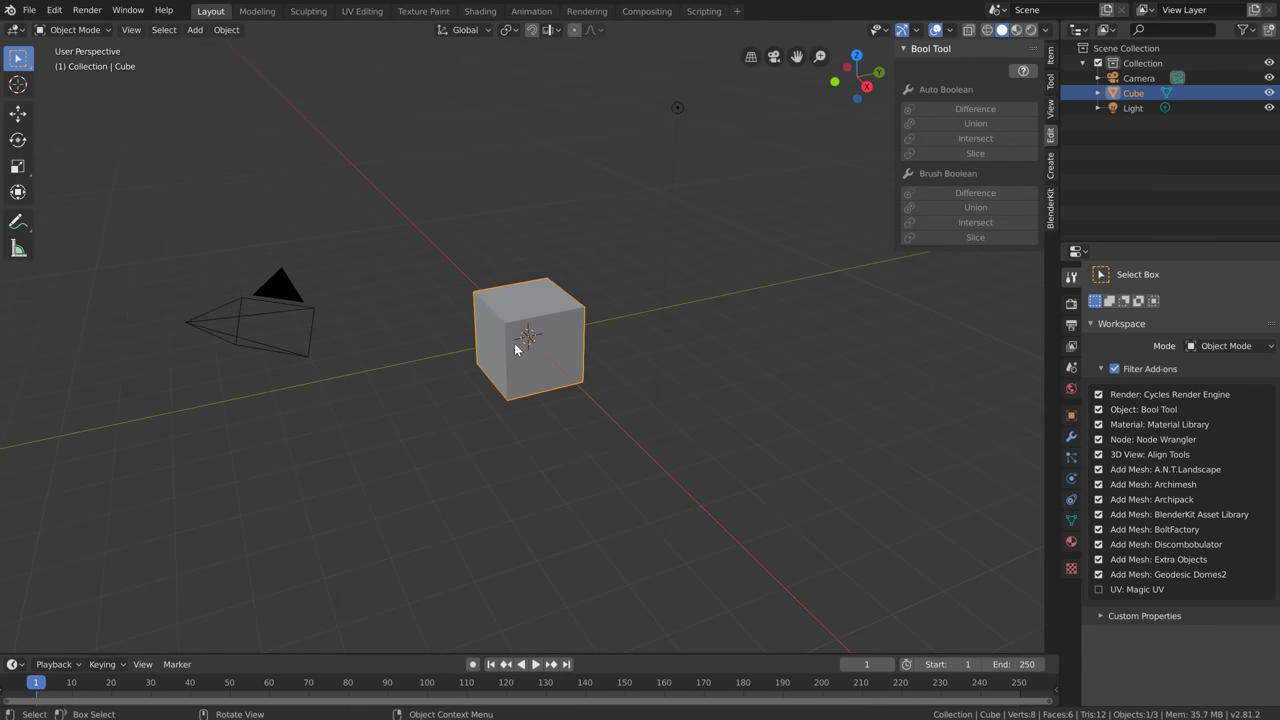
key("n")
key("n")
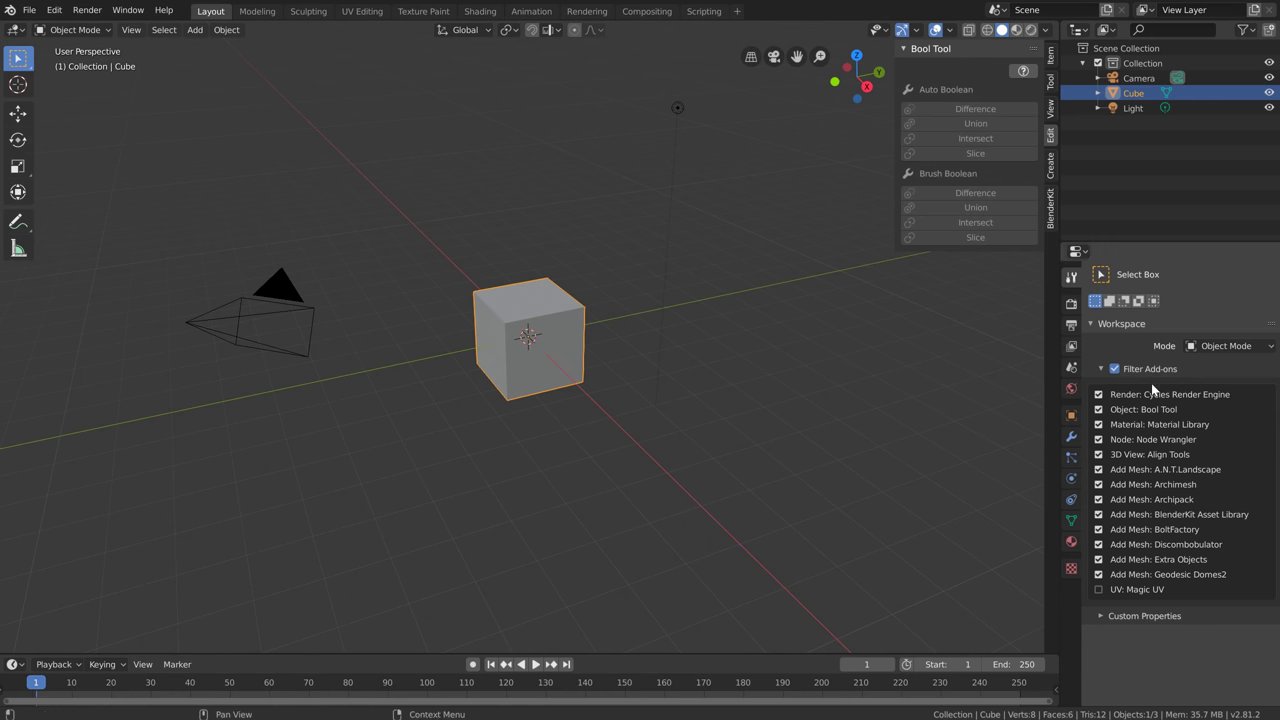
Enable and disable Magic UV in the Layout workspace's add-on filter, and switch to the UV Editing workspace to compare its filter
left_click(1102, 590)
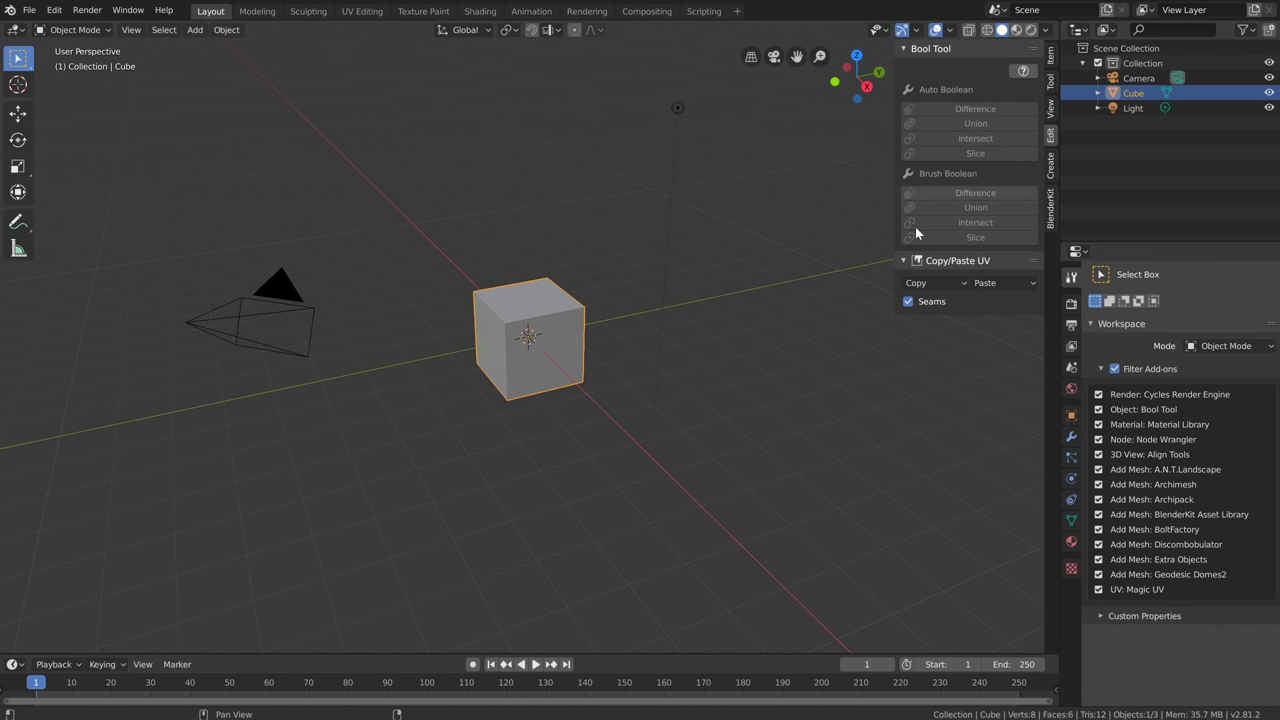
left_click(1100, 590)
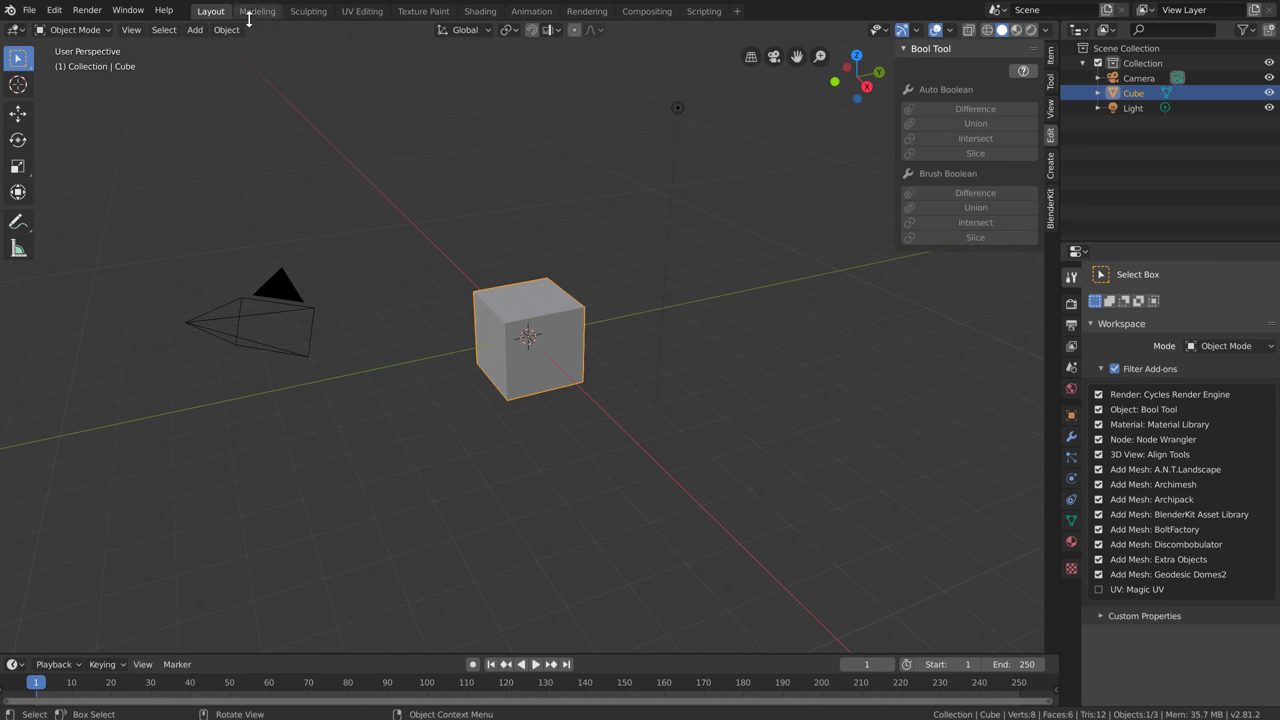
left_click(350, 14)
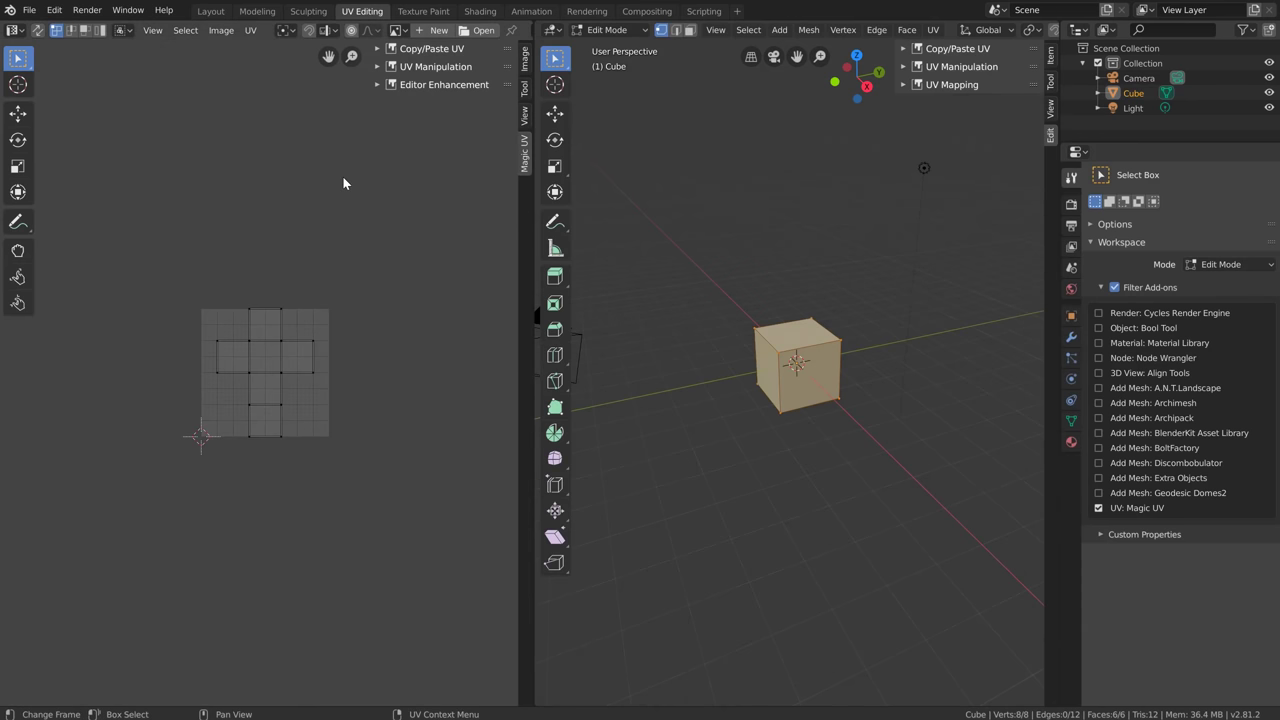
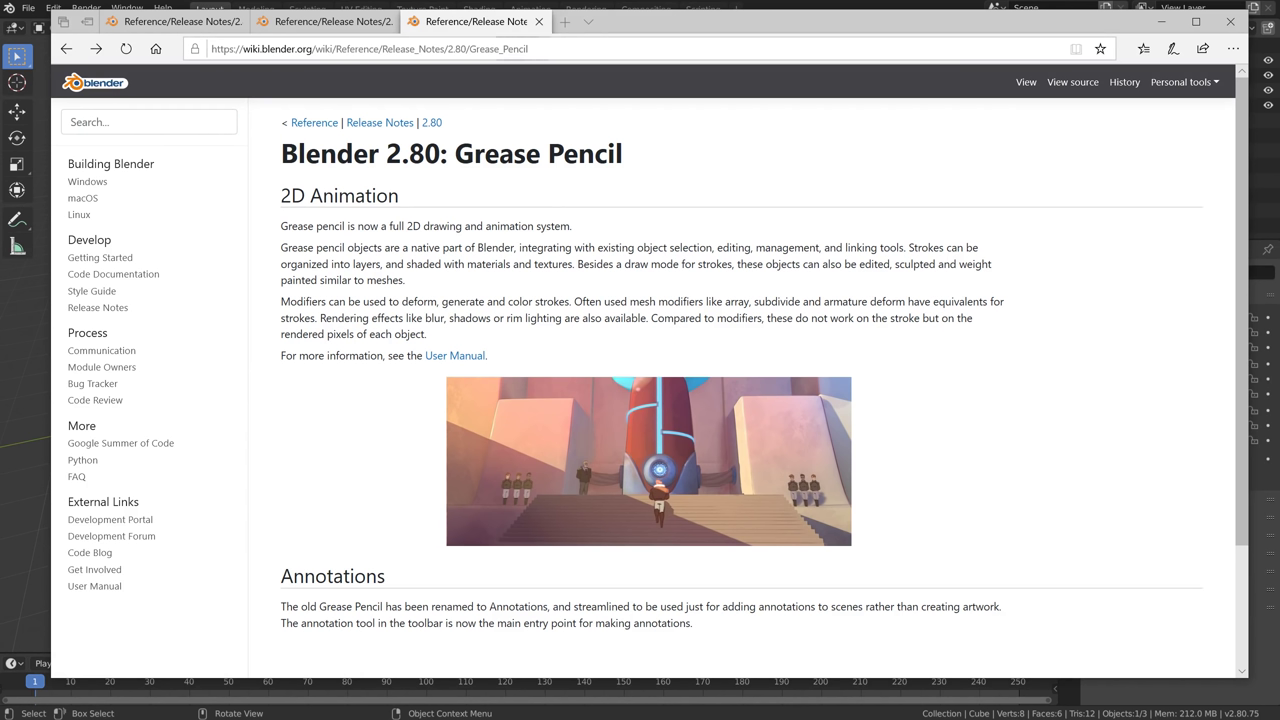
In the web browser, open the User Manual link on the Blender 2.80 Grease Pencil release notes page
left_click(450, 357)
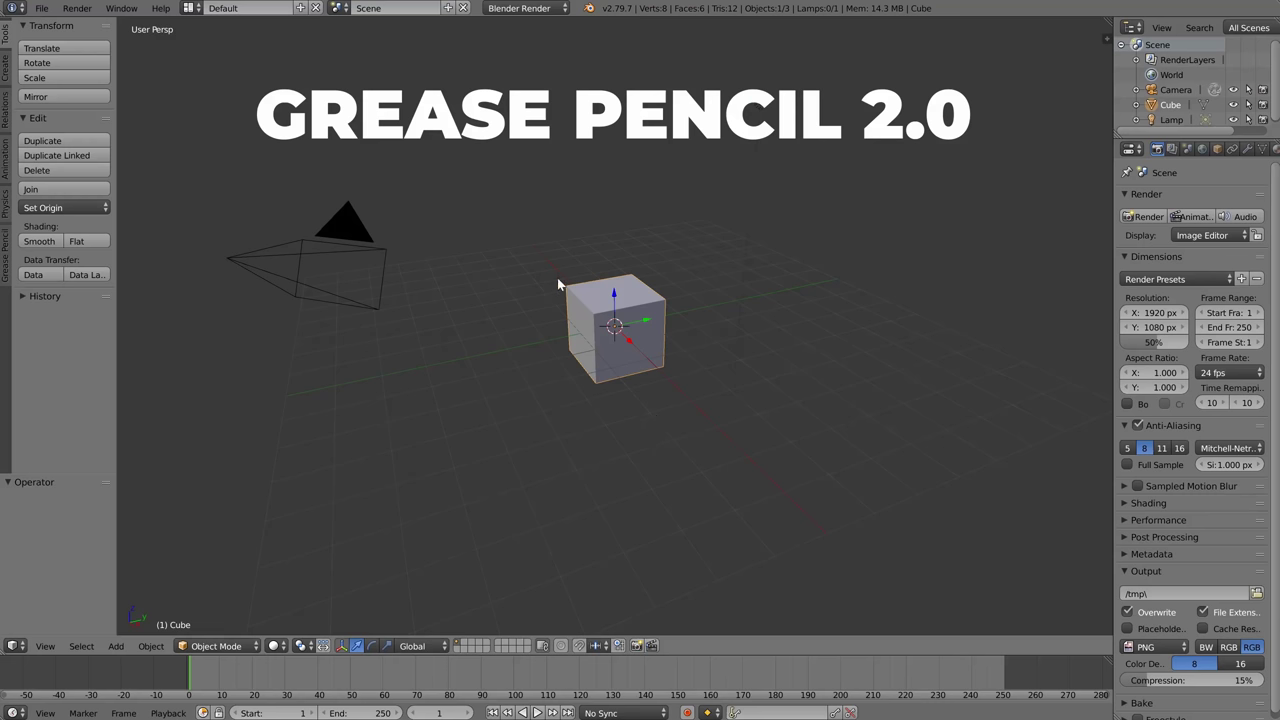
In Blender 2.79, draw a freehand Grease Pencil stroke around the cube and examine the Grease Pencil layer and color settings
mouse_move(623, 160)
left_mouse_down()
mouse_move(501, 217)
mouse_move(540, 351)
mouse_move(546, 497)
mouse_move(704, 383)
mouse_move(811, 232)
mouse_move(707, 132)
left_mouse_up()
mouse_move(558, 345)
middle_mouse_down()
mouse_move(674, 326)
mouse_move(580, 340)
middle_mouse_up()
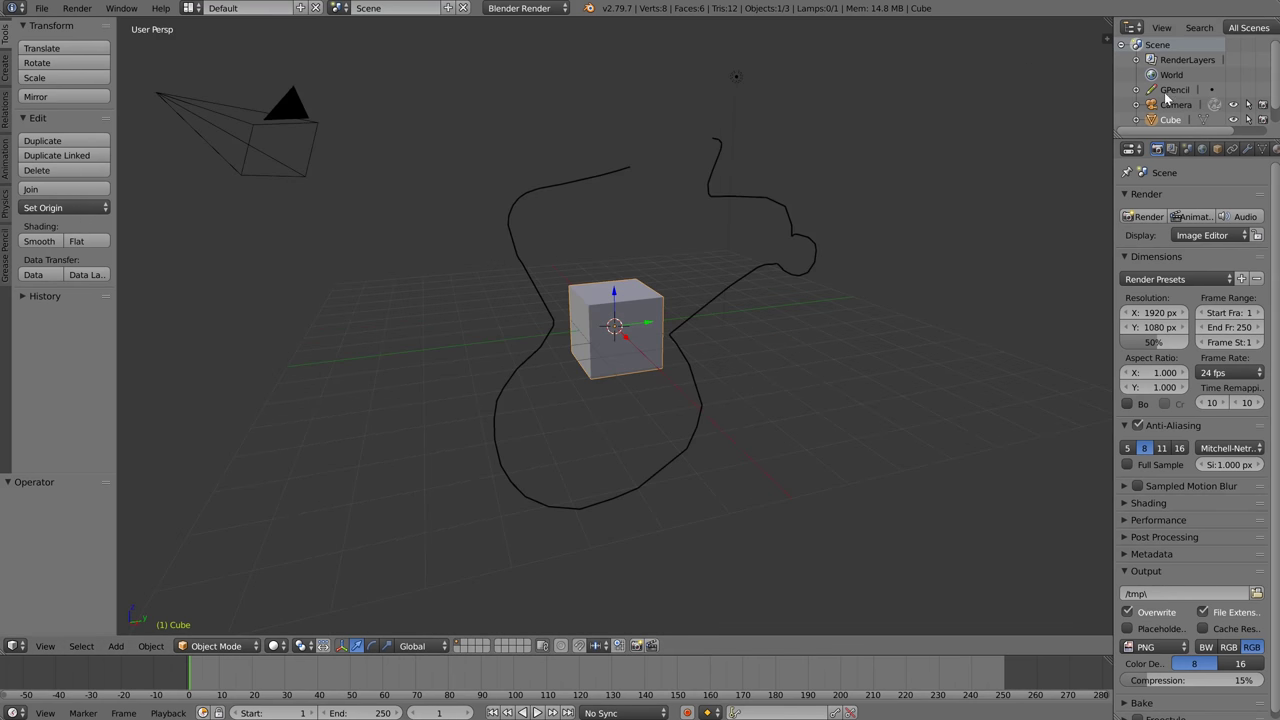
key("n")
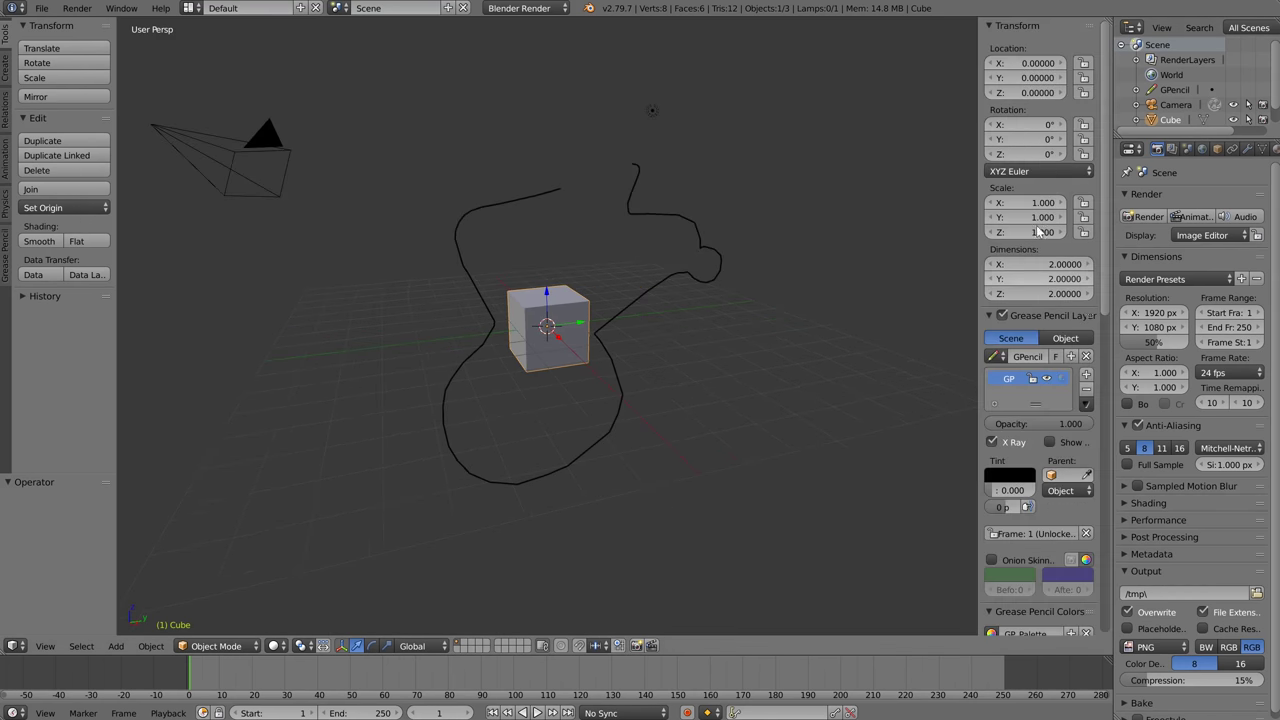
scroll(1033, 410, "down", 3)
scroll(1033, 408, "down", 2)
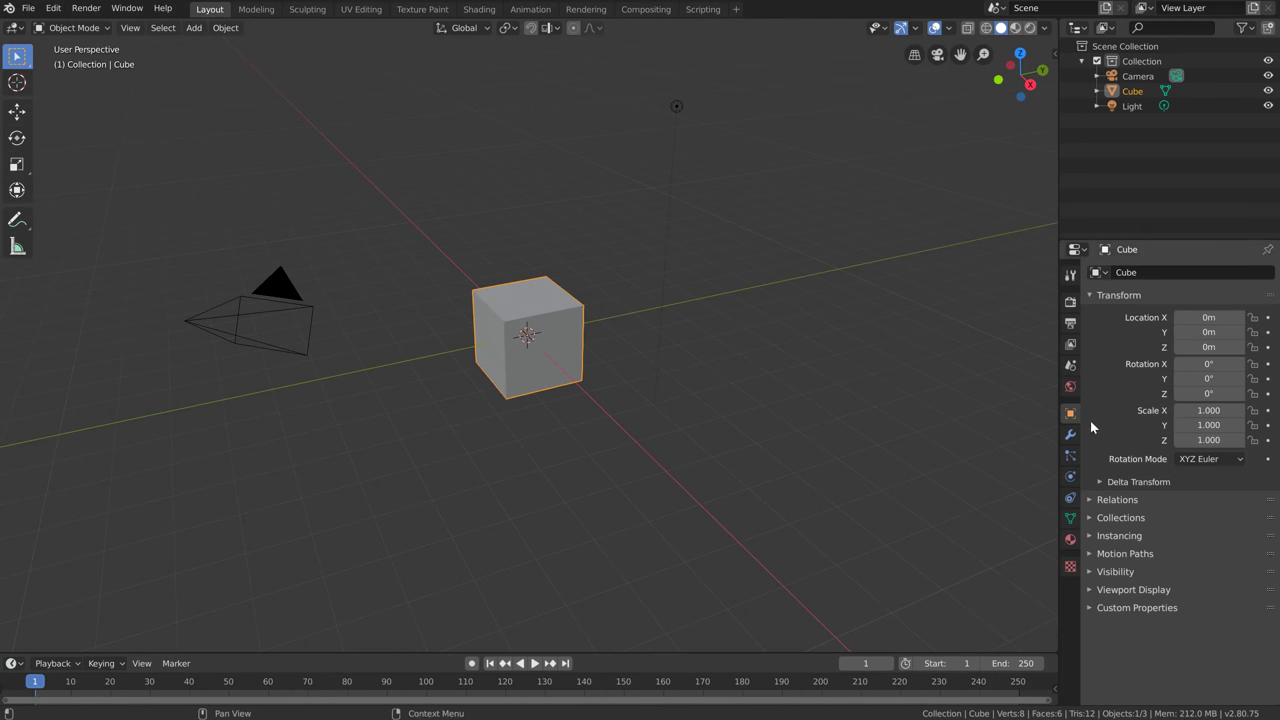
In Blender 2.80, show the cube's material properties and add a Grease Pencil Monkey object to the scene
left_click(1071, 540)
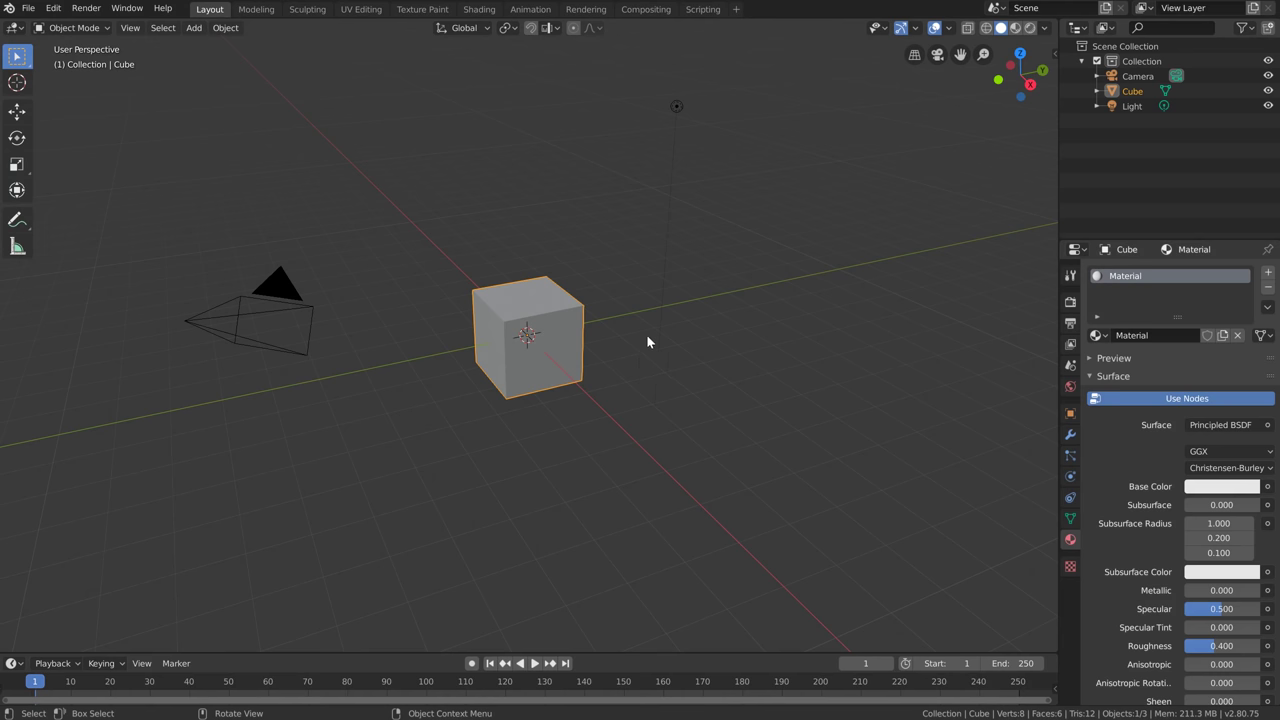
key("shift+a")
mouse_move(651, 337)
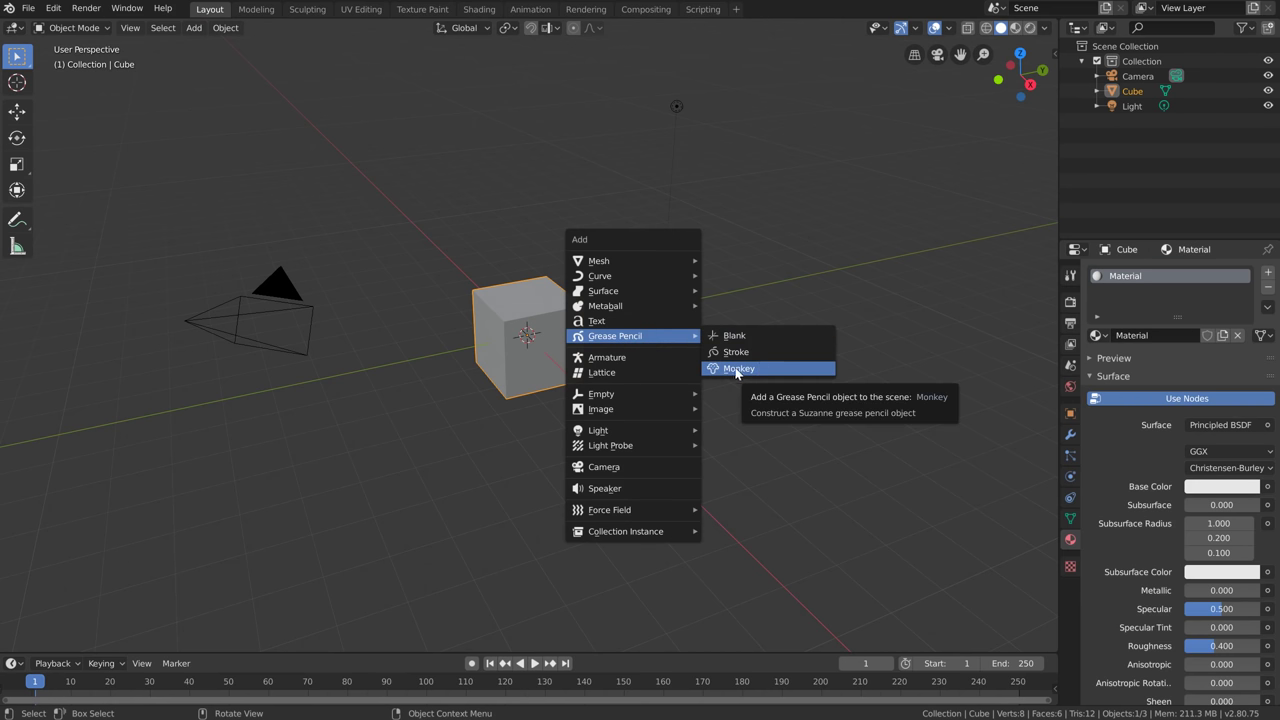
left_click(797, 369)
Delete the default cube and view the Grease Pencil monkey from the front
left_click(590, 345)
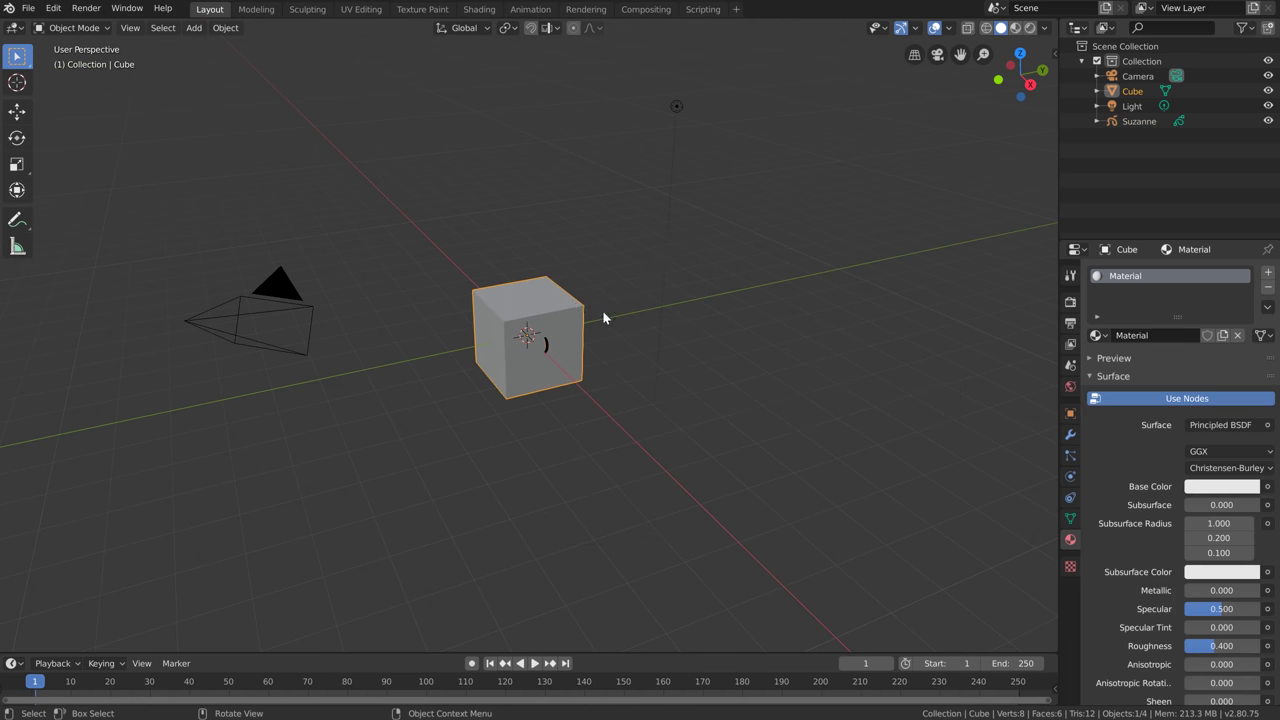
key("x")
left_click(559, 306)
middle_click_drag(516, 375, 553, 360)
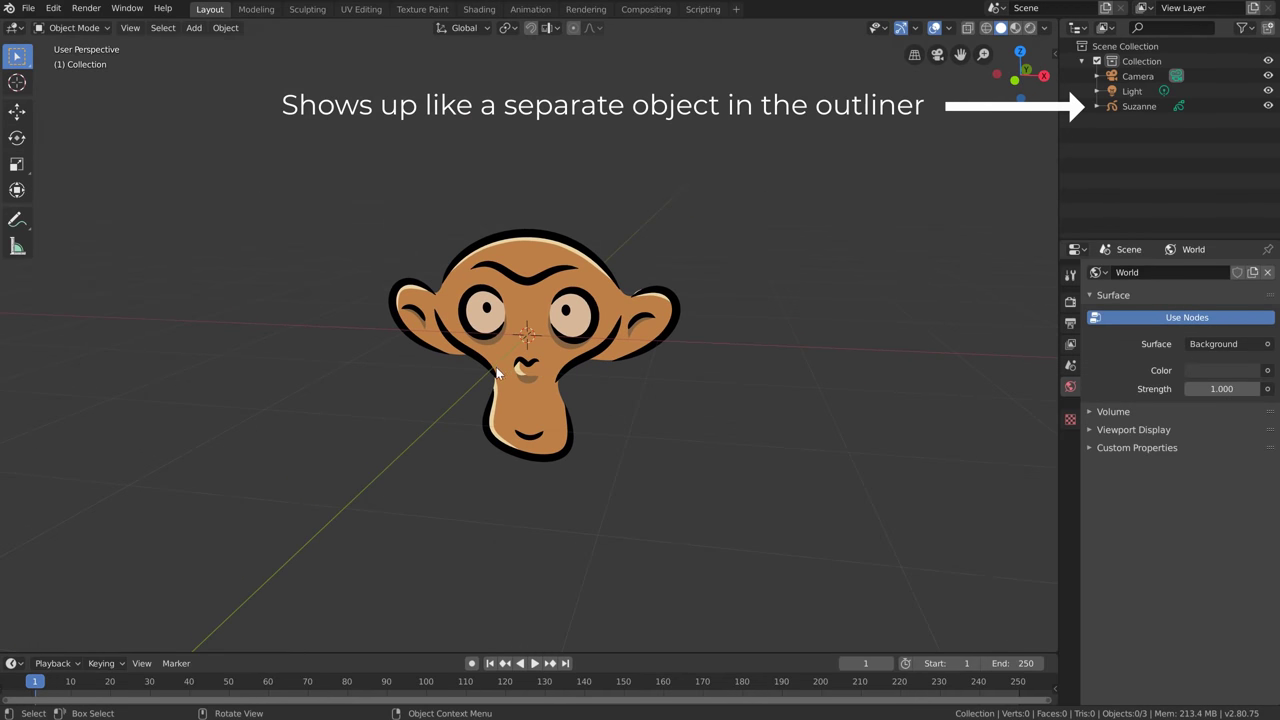
Select the Grease Pencil monkey and compare the stroke and fill settings of its Black and Skin materials
left_click(521, 292)
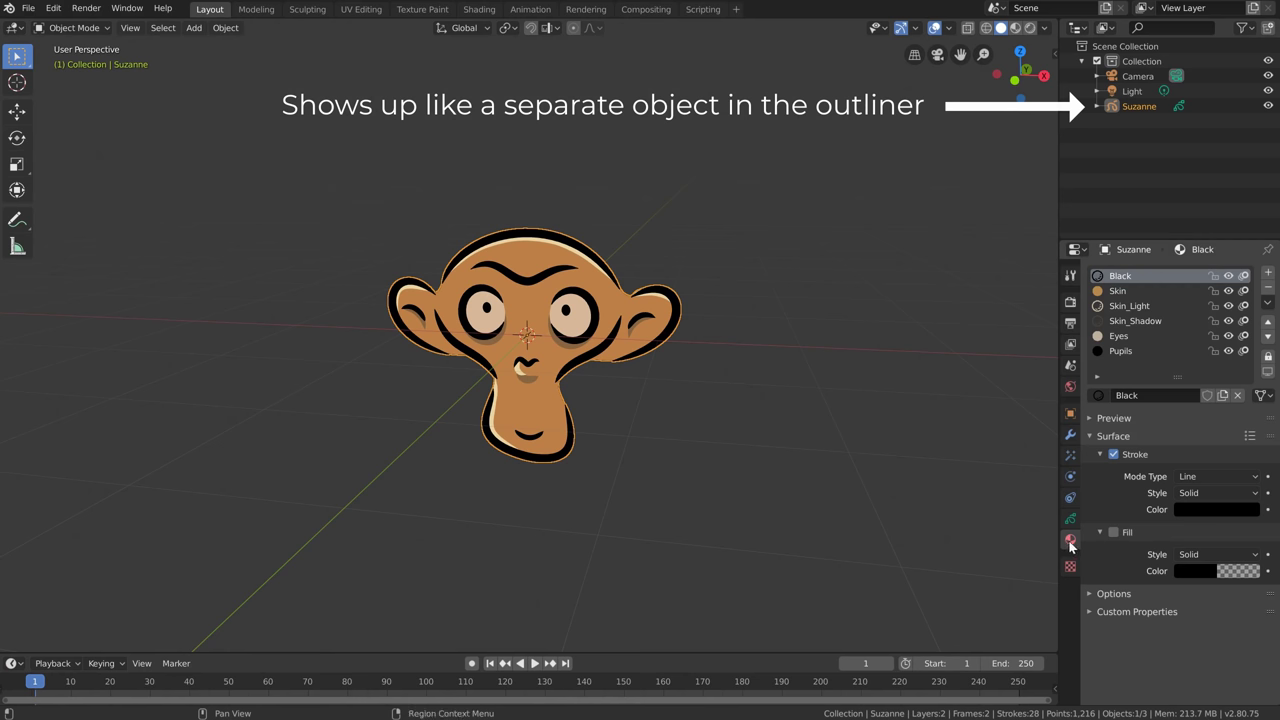
left_click(1125, 291)
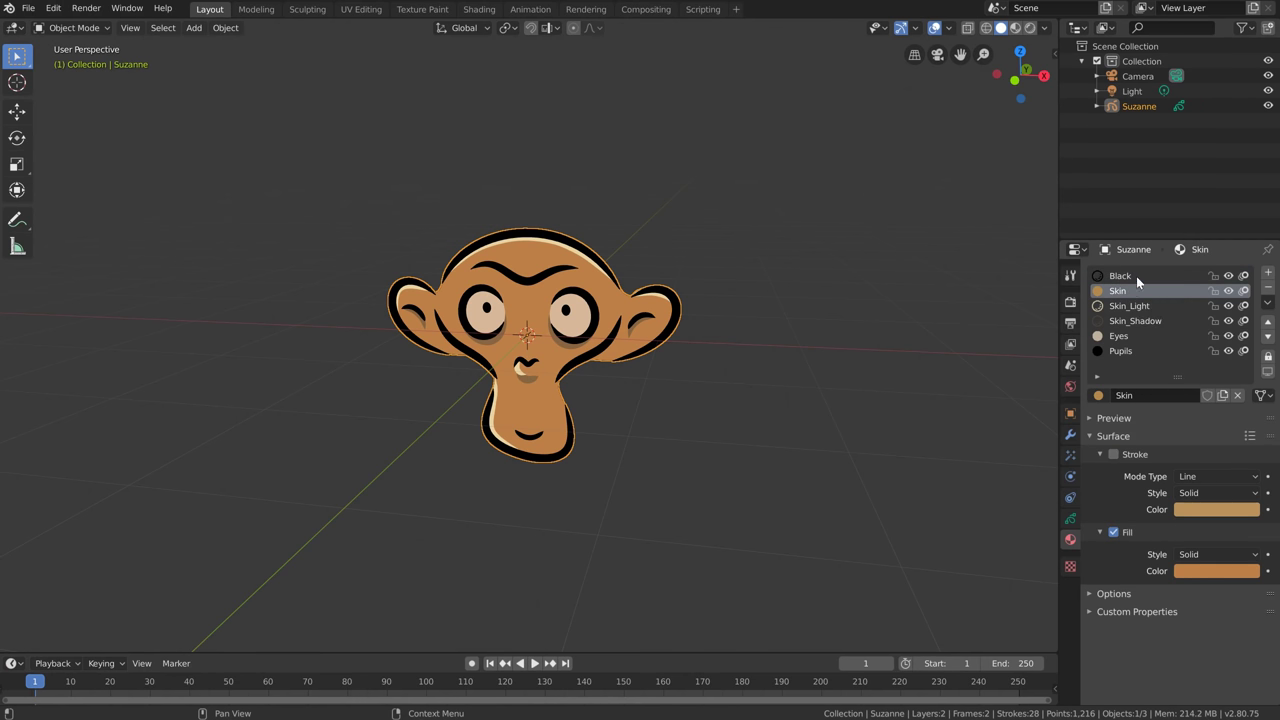
left_click(1103, 278)
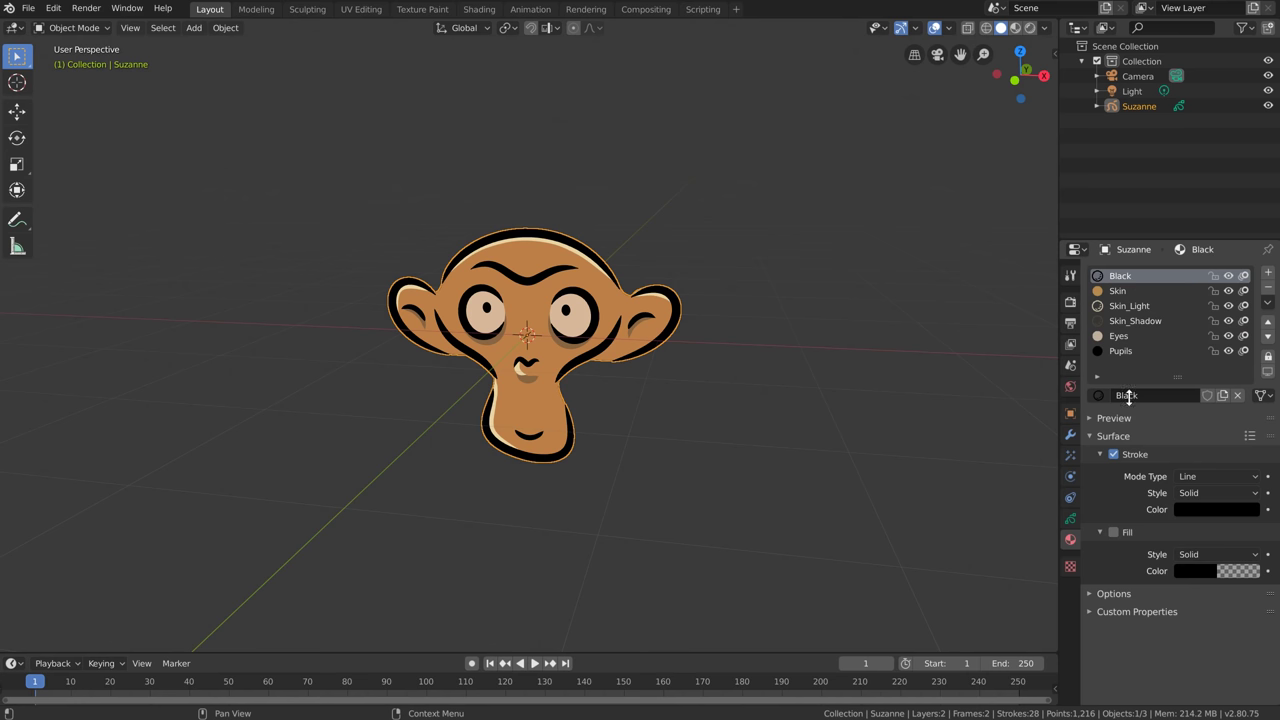
In Edit Mode, box-select the stroke points around the monkey's forehead and try moving them upward
left_click(75, 27)
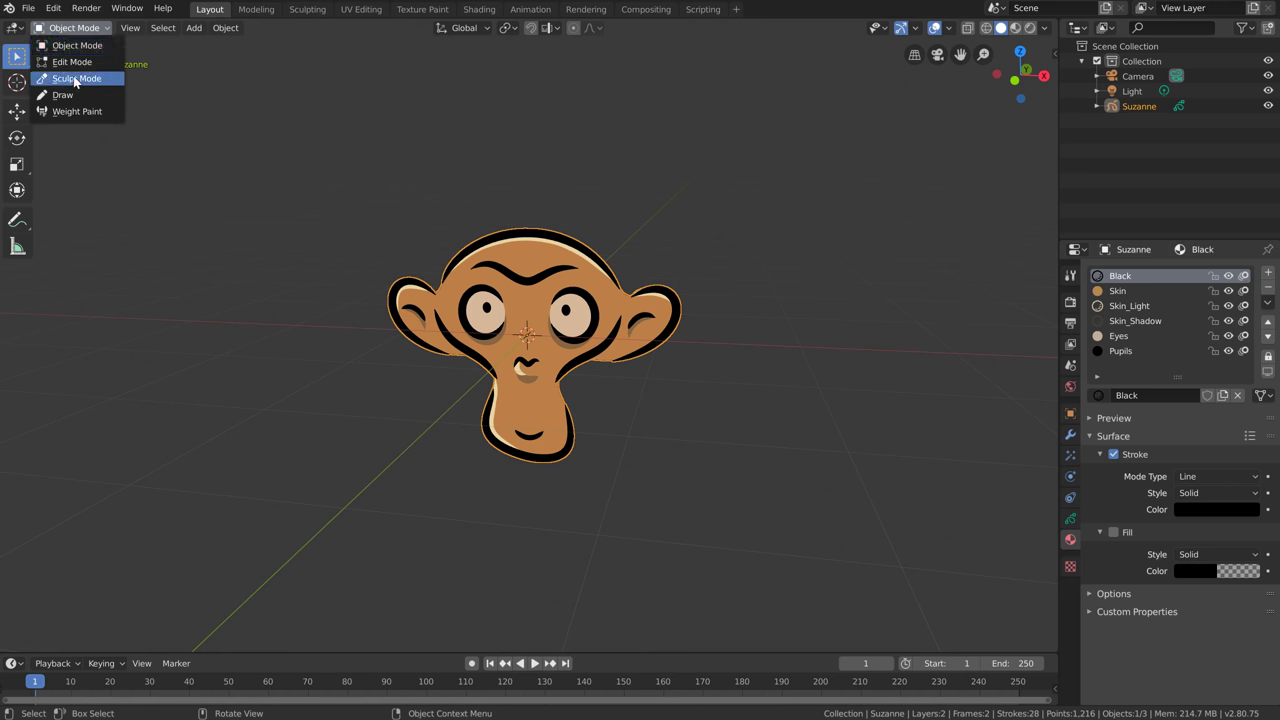
left_click(75, 62)
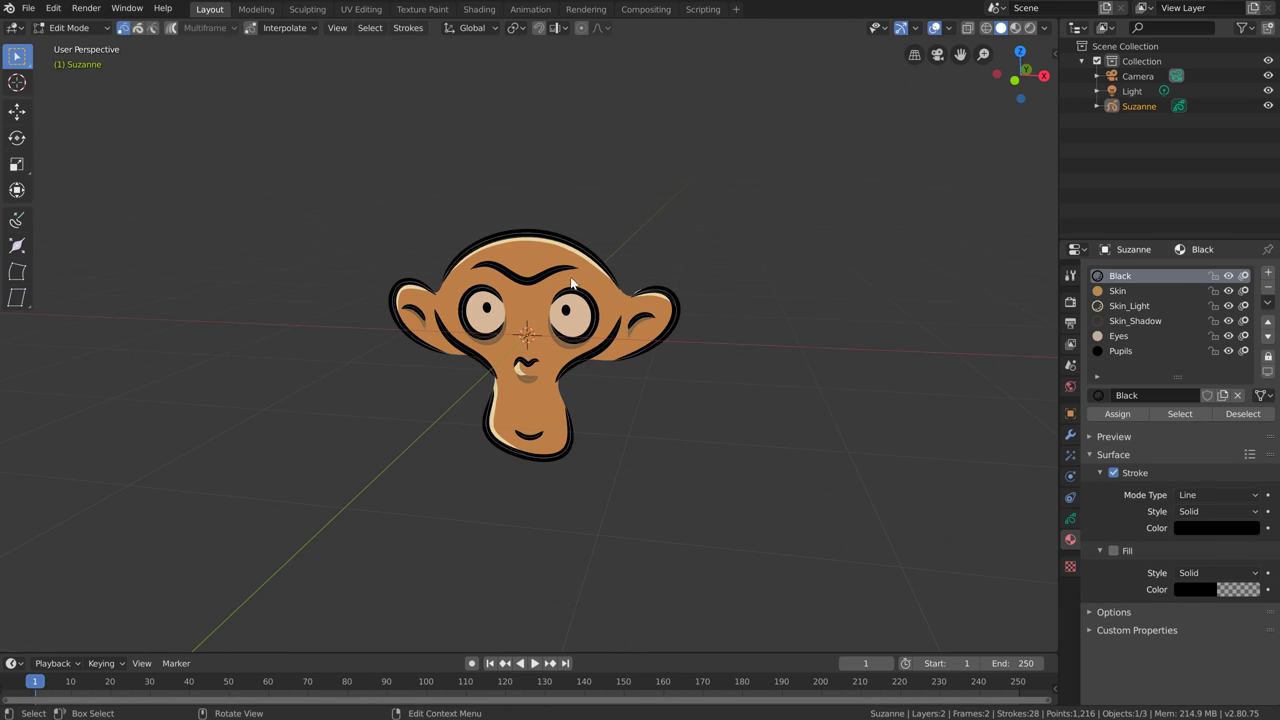
mouse_move(421, 189)
left_mouse_down()
mouse_move(487, 244)
mouse_move(620, 298)
left_mouse_up()
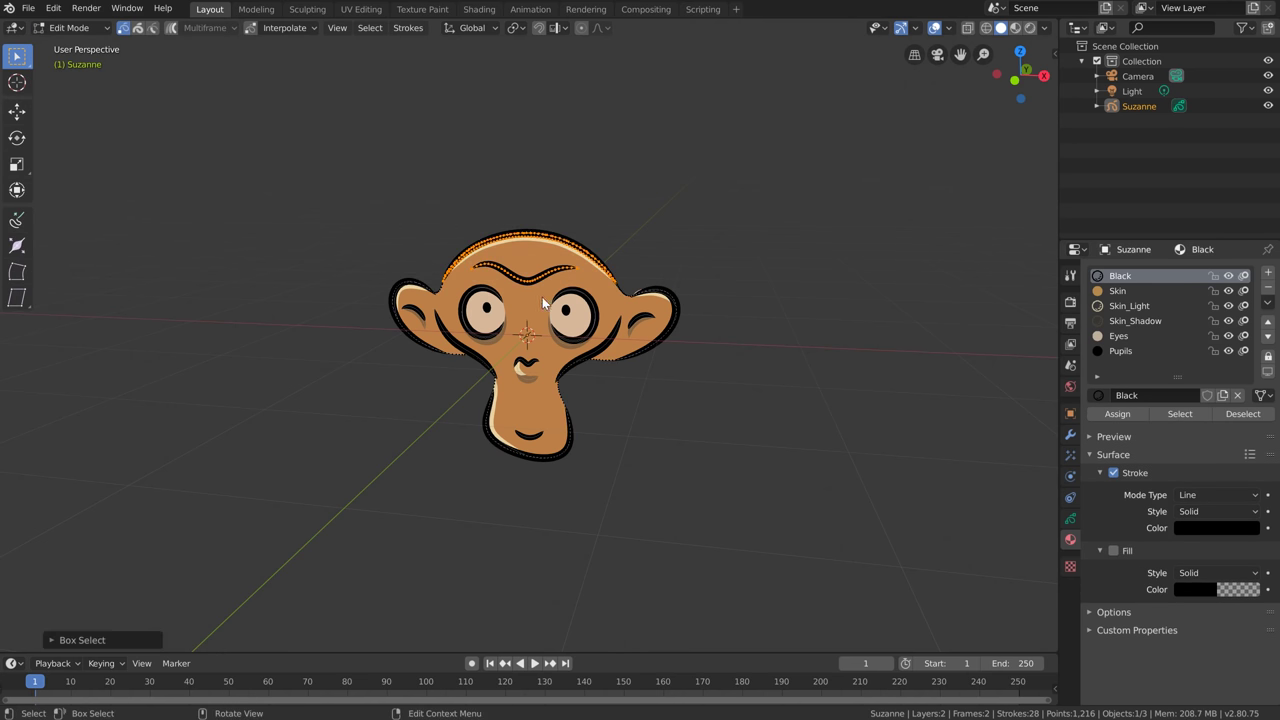
key("g")
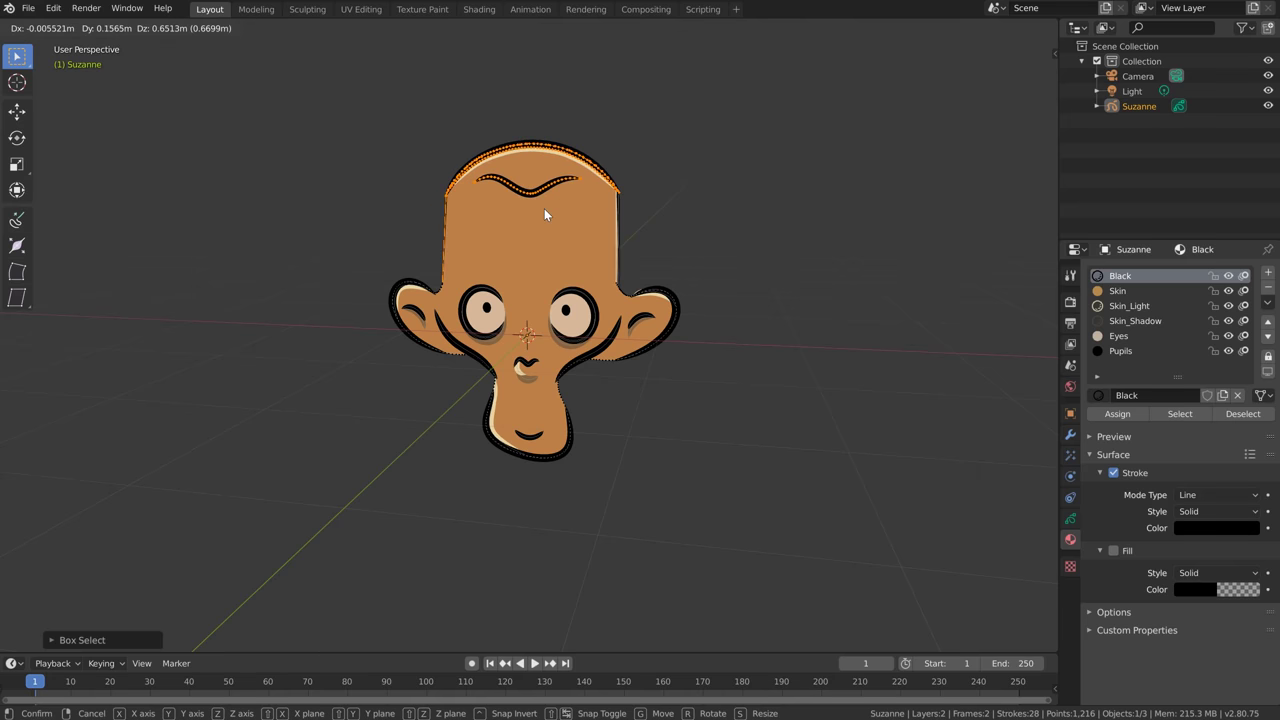
key("Escape")
key("Tab")
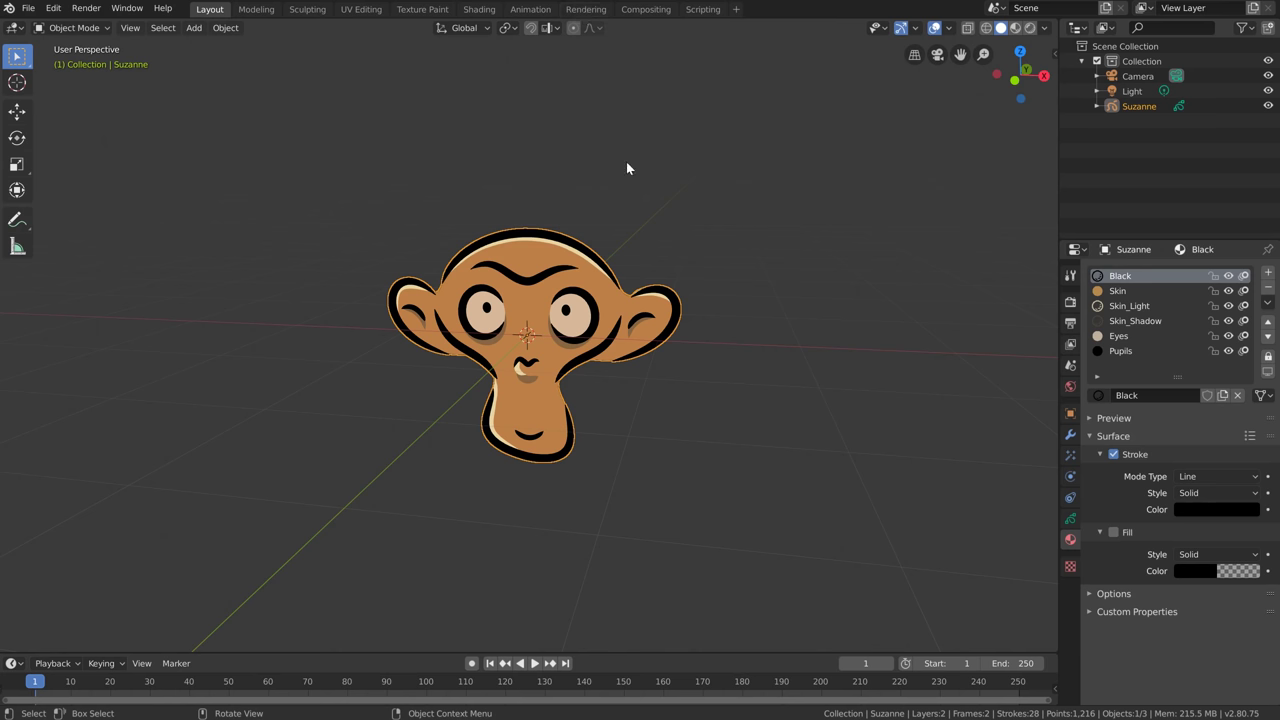
Look at the templates for new files and add a 2D Animation workspace to the current file
left_click(28, 8)
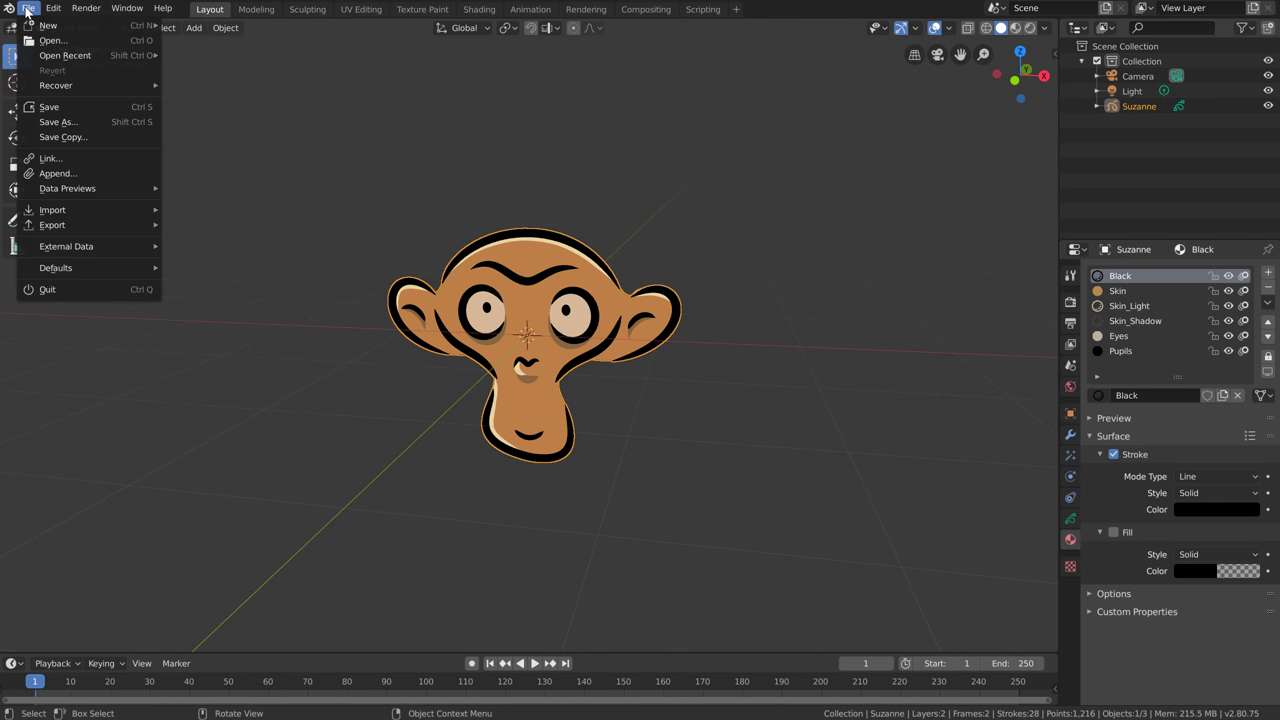
mouse_move(42, 26)
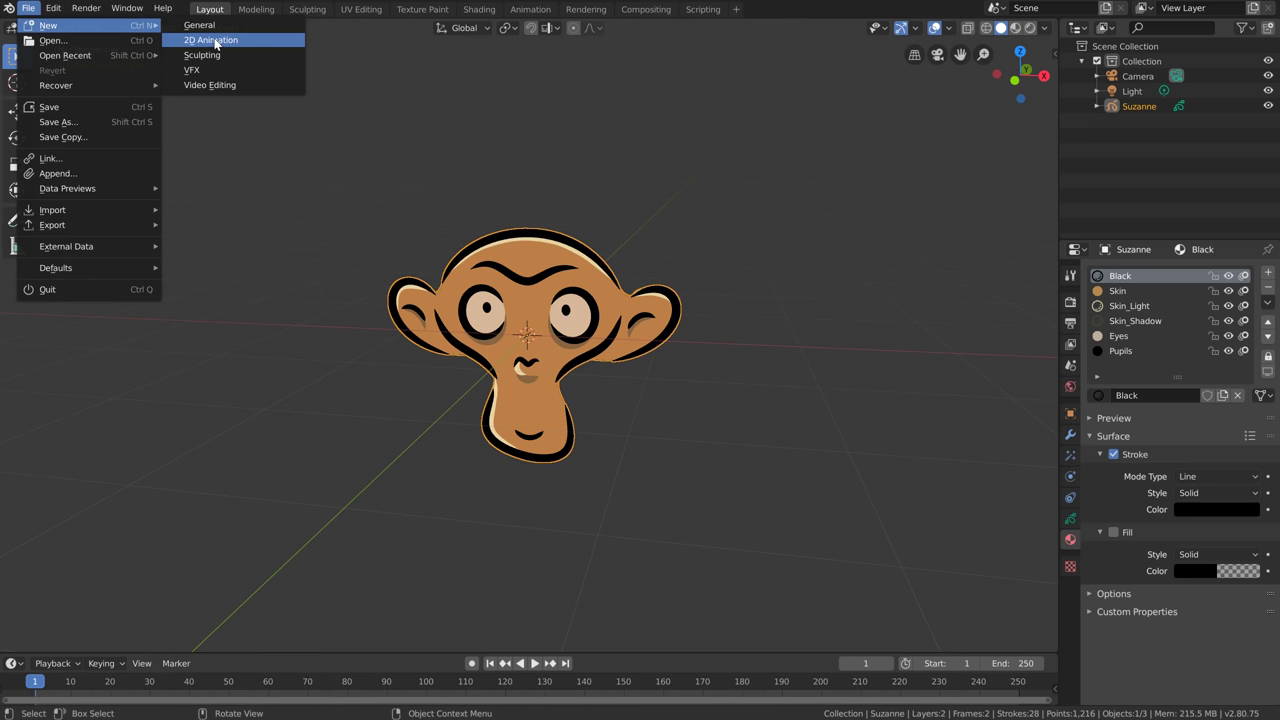
left_click(736, 9)
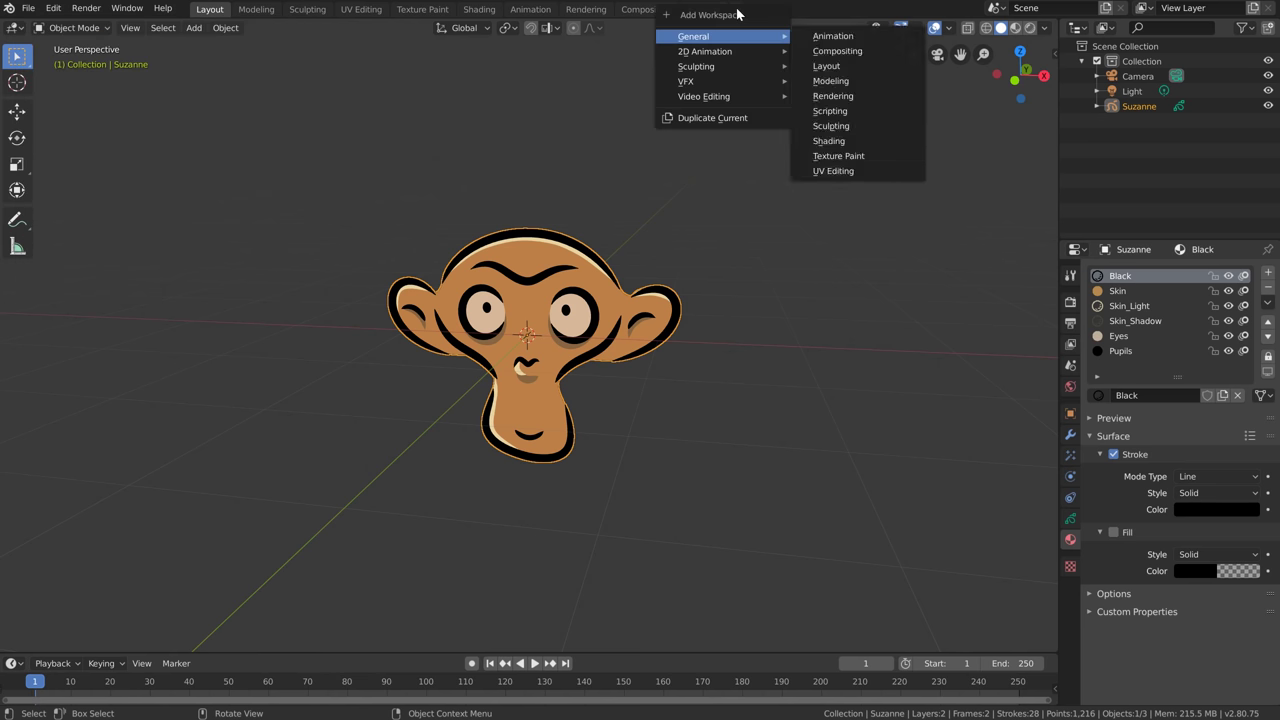
mouse_move(704, 54)
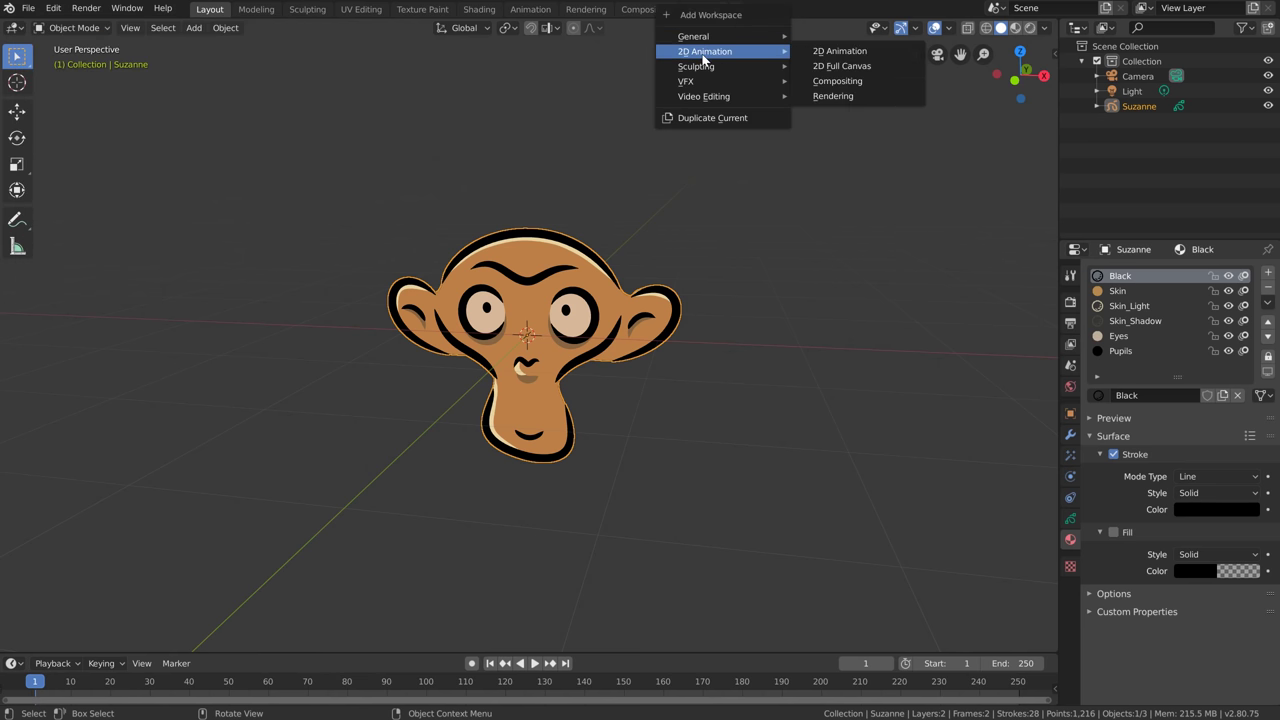
left_click(870, 53)
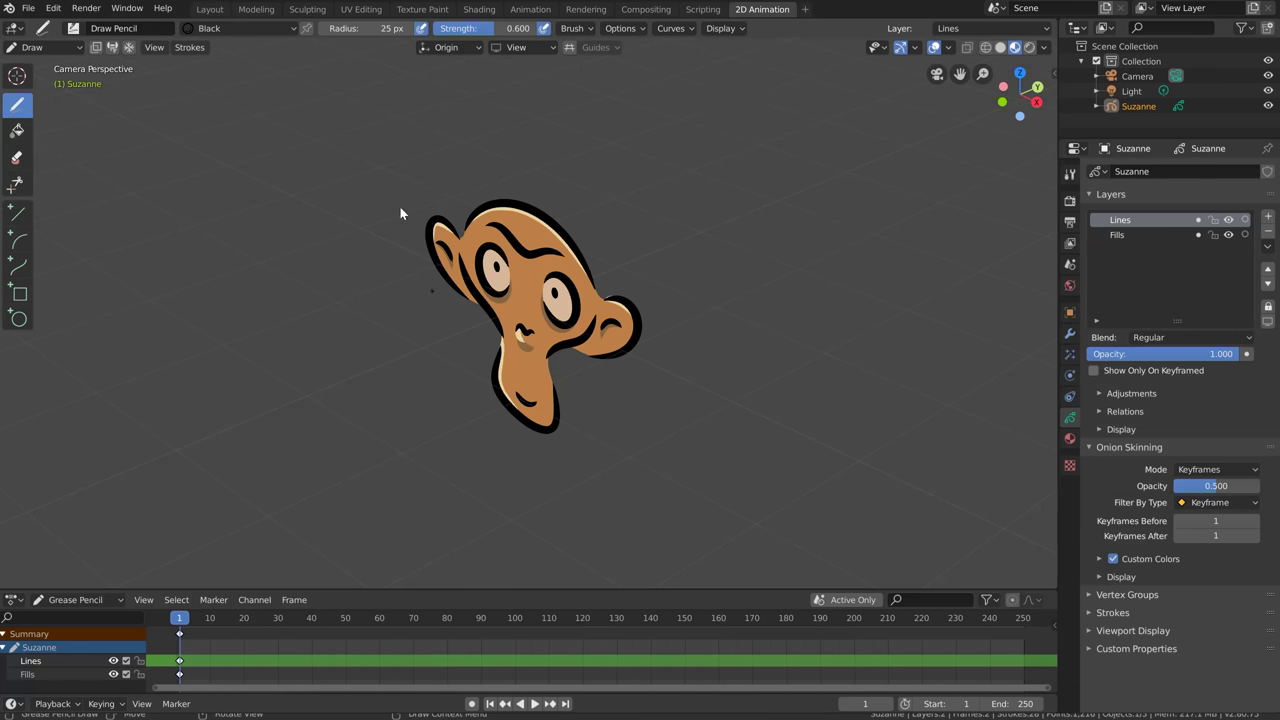
Draw a freehand S-shaped pencil stroke beside the monkey
left_click(229, 253)
mouse_move(281, 255)
left_mouse_down()
mouse_move(418, 461)
mouse_move(372, 289)
left_mouse_up()
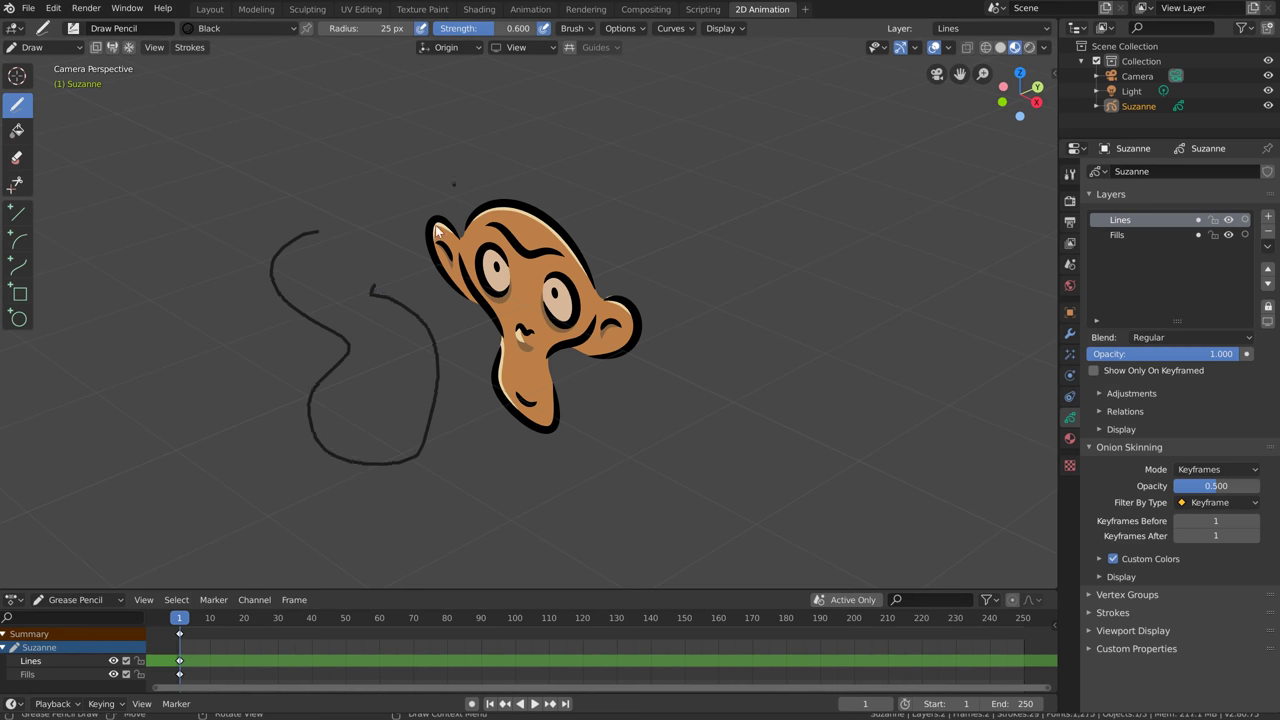
key("KP_0")
Create a new file from the 2D Animation template and draw a freehand stroke on the blank canvas
left_click(28, 8)
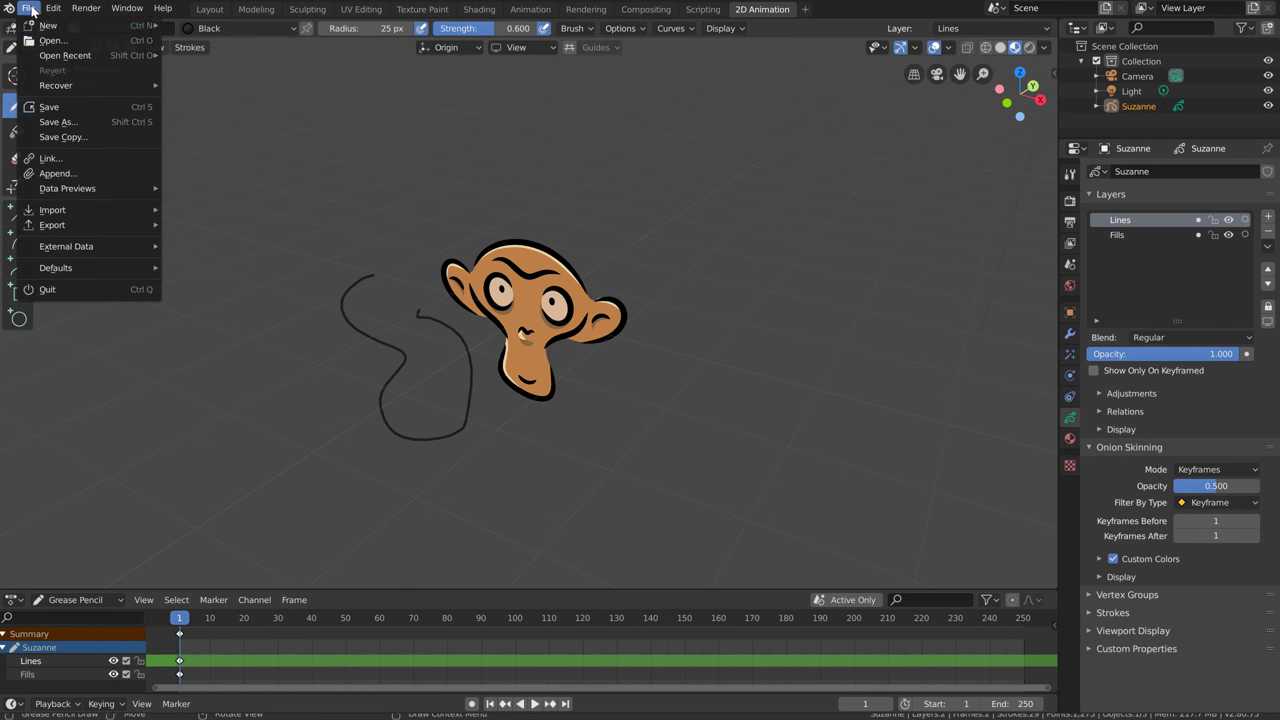
mouse_move(42, 30)
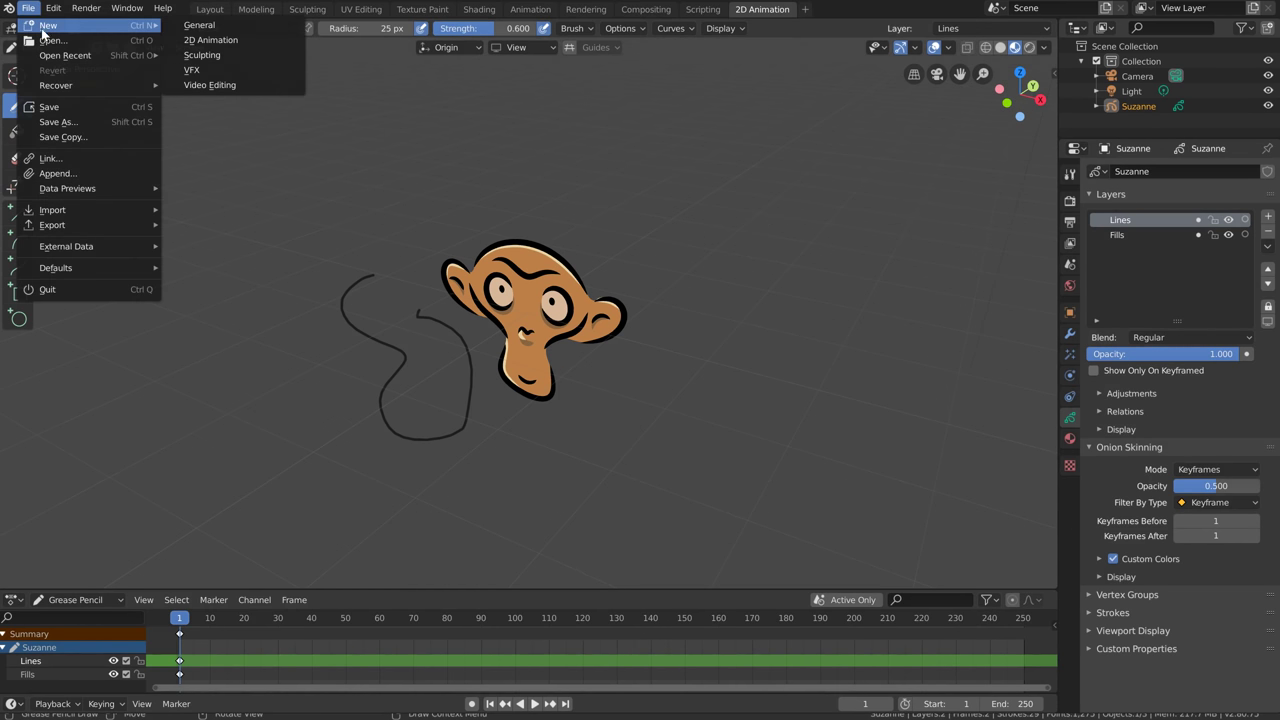
left_click(219, 41)
left_click(668, 377)
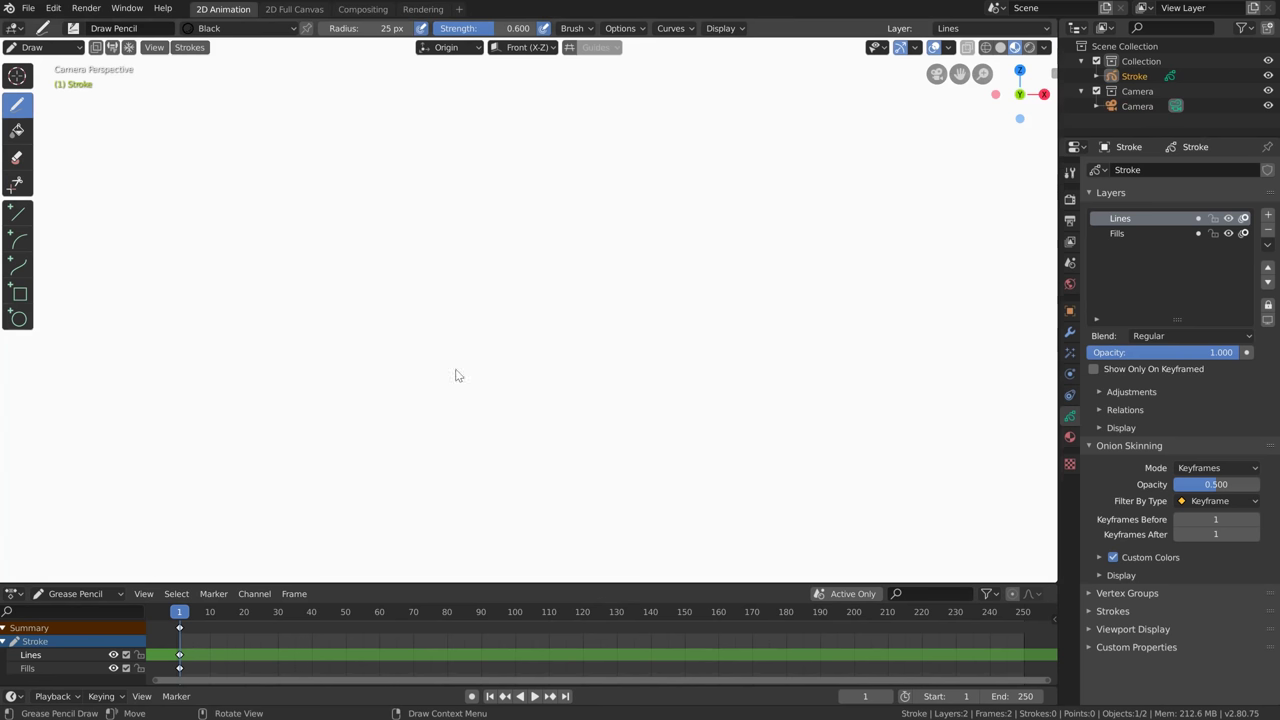
mouse_move(471, 184)
left_mouse_down()
mouse_move(403, 290)
mouse_move(440, 431)
mouse_move(681, 367)
mouse_move(604, 153)
left_mouse_up()
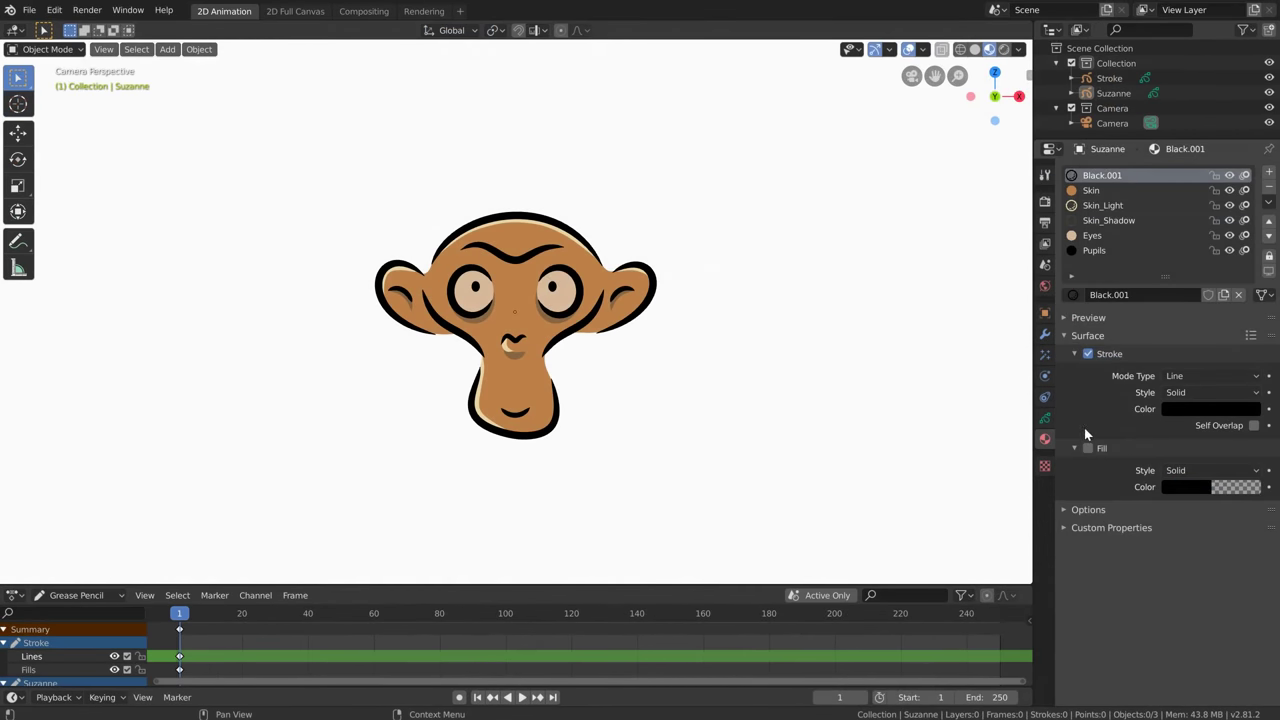
Review the monkey's Grease Pencil layer settings and try visual effects such as Blur and Pixelate on it
left_click(1045, 419)
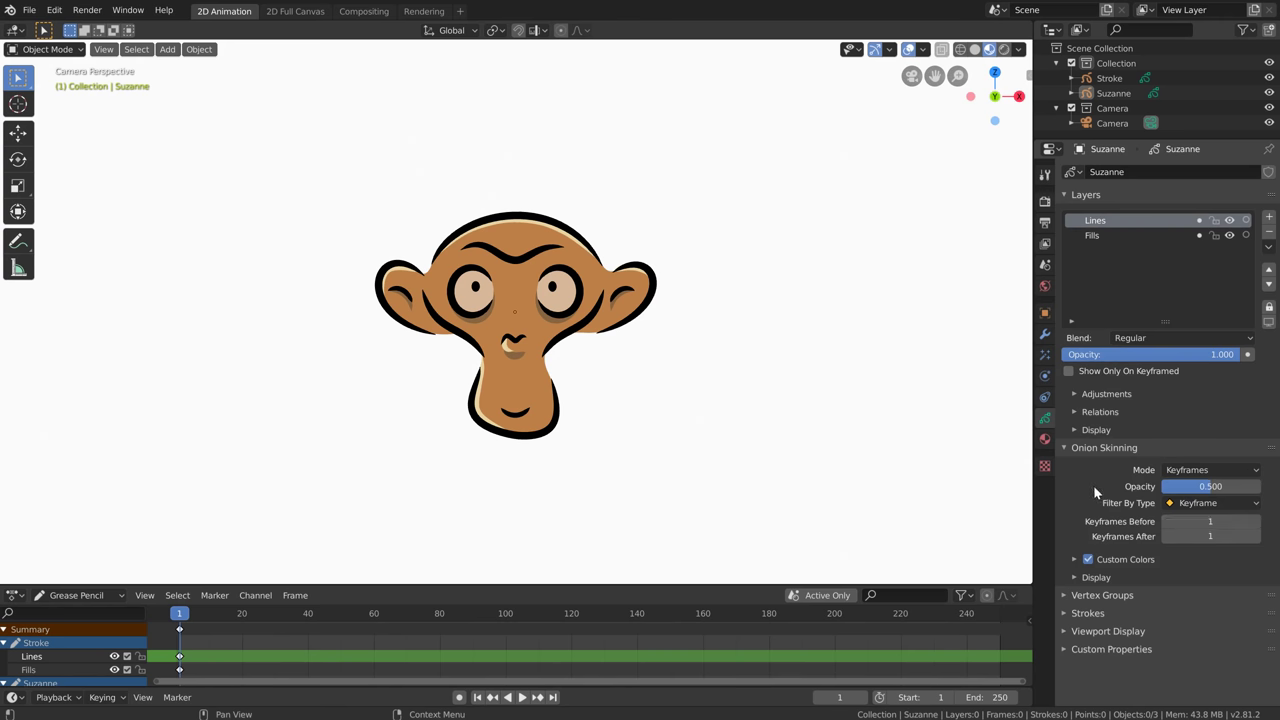
left_click(1045, 357)
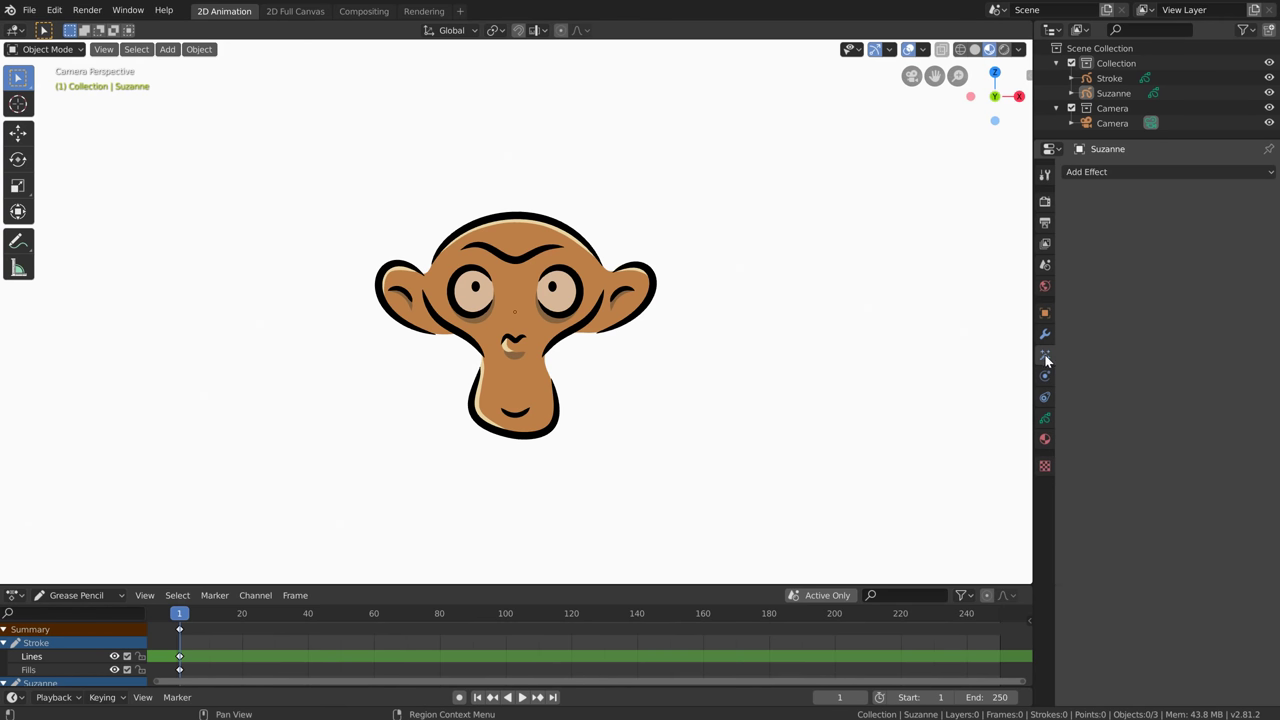
left_click(1142, 170)
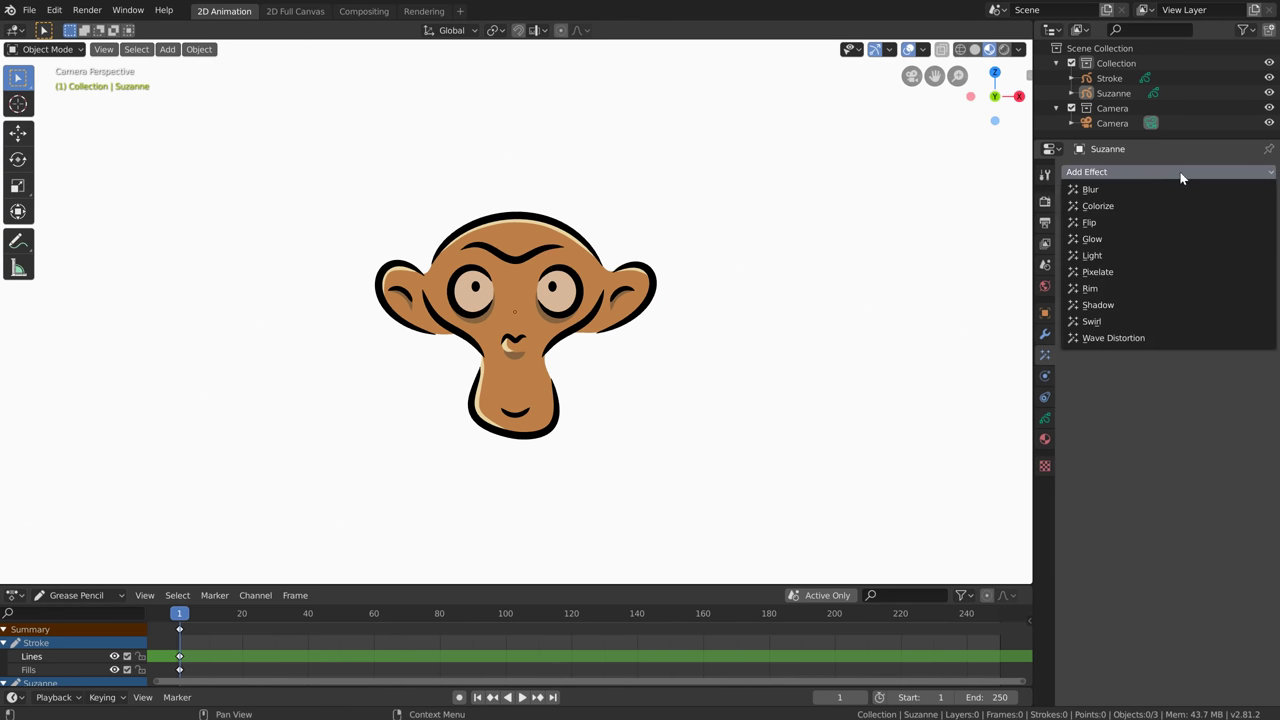
left_click(1116, 189)
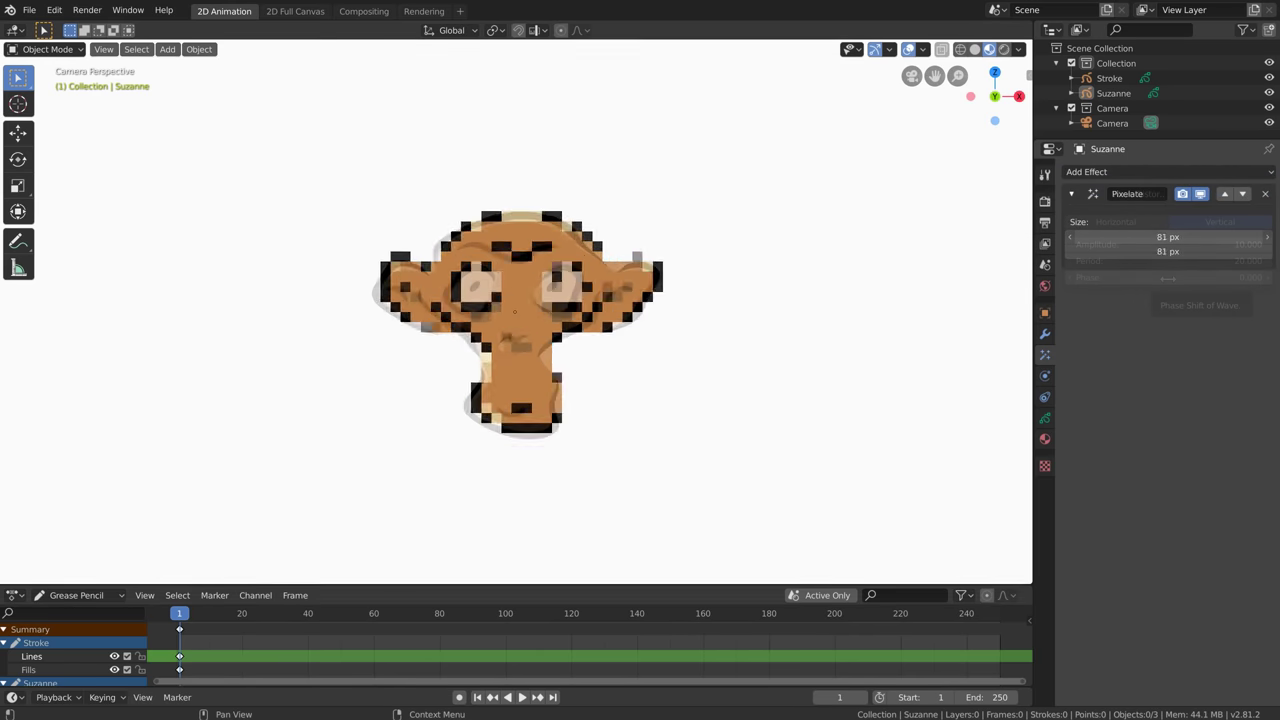
Play the animation with a vertical Wave Distortion effect on the monkey and adjust the effect's phase
key("space")
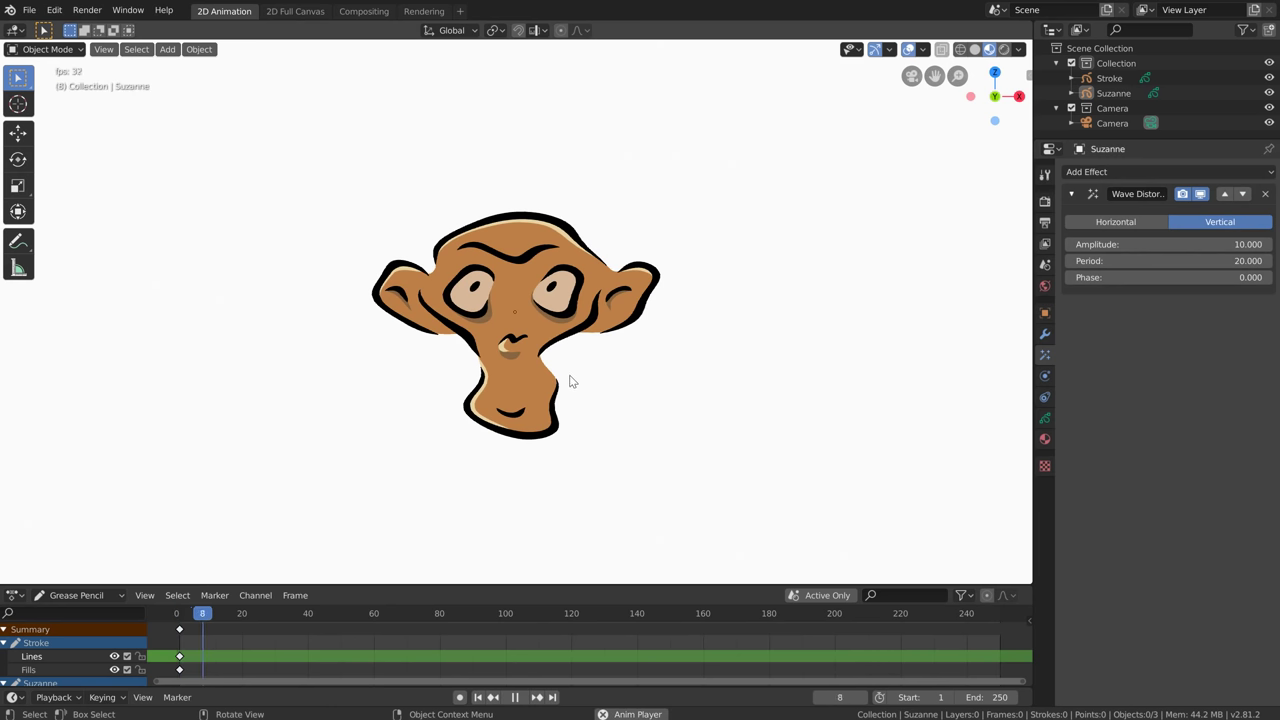
key("Escape")
left_click_drag(1128, 284, 1265, 284)
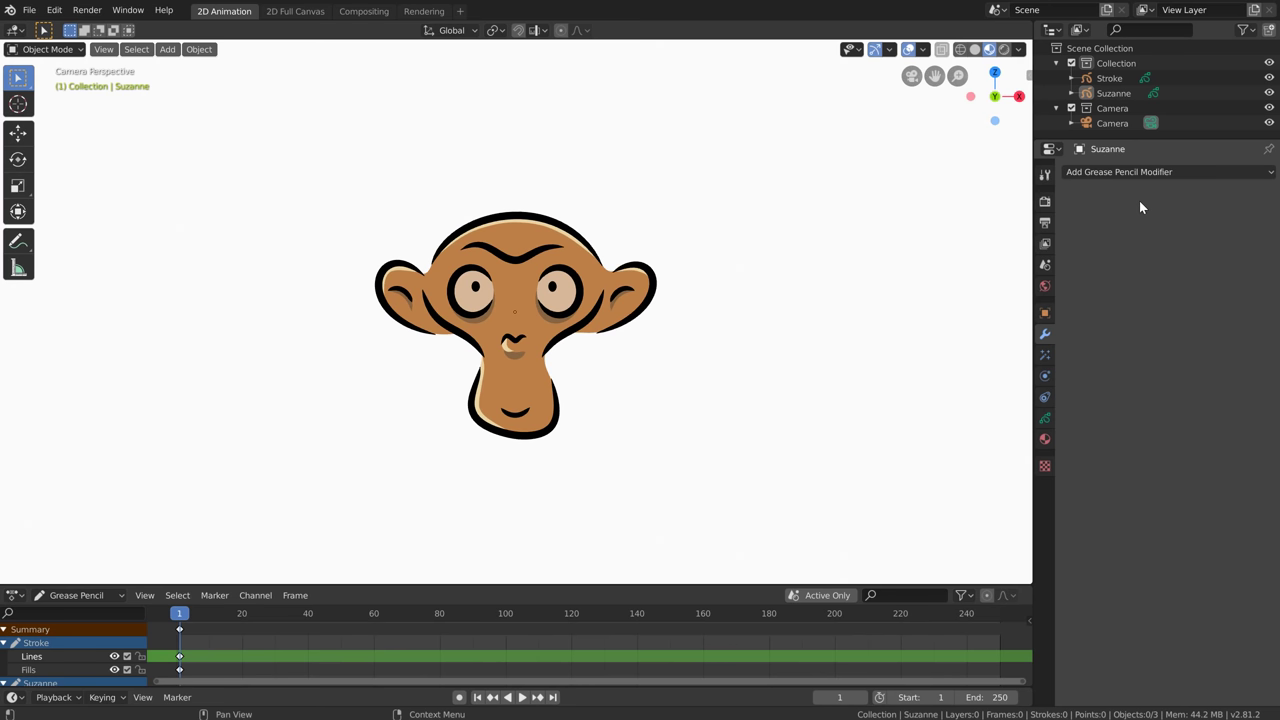
Try an Opacity modifier on the Grease Pencil monkey and remove it
left_click(1185, 172)
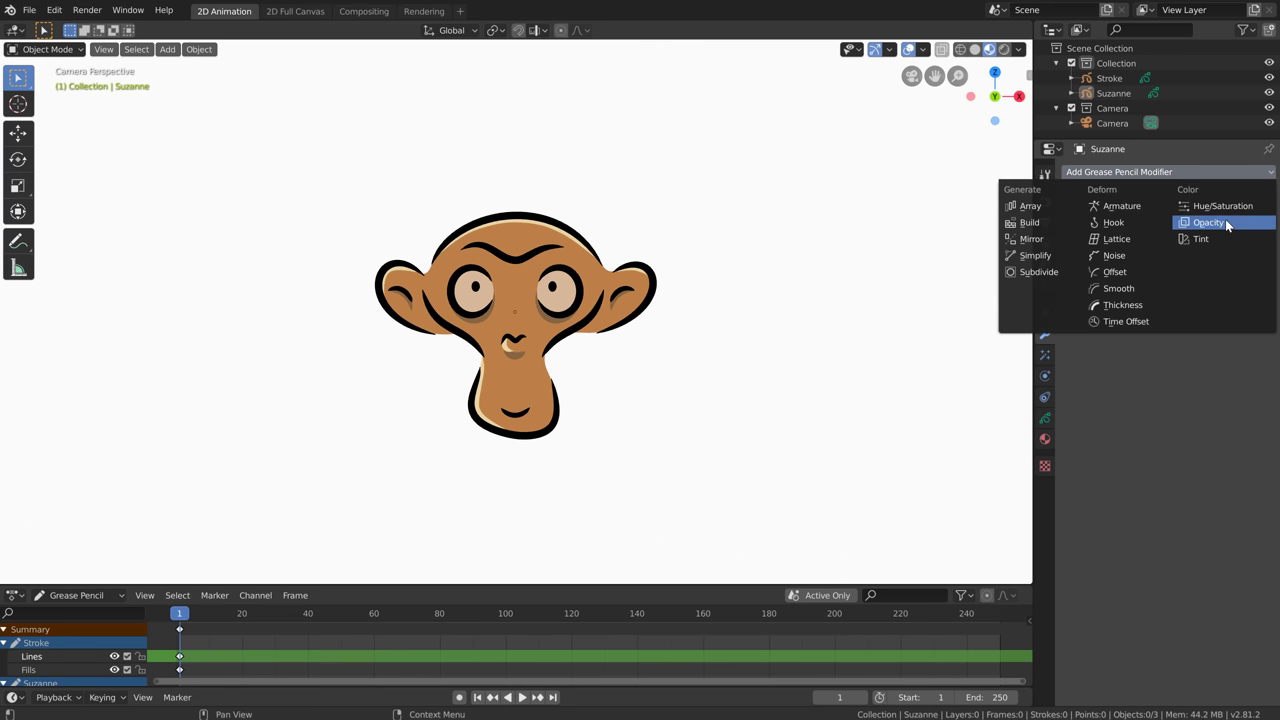
left_click(1206, 222)
mouse_move(1231, 253)
left_mouse_down()
mouse_move(1040, 253)
mouse_move(1231, 253)
left_mouse_up()
left_click(1265, 194)
left_click(1190, 172)
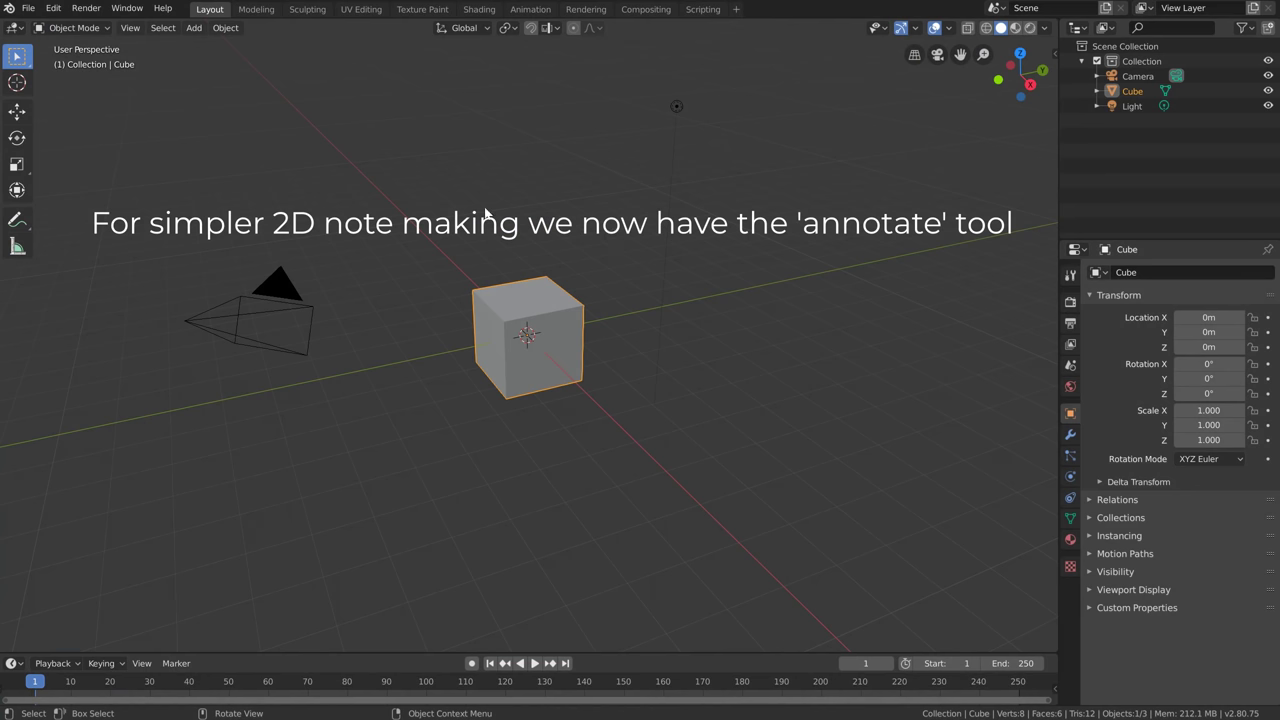
Draw a freehand annotation around the cube in the default scene and erase its upper part
mouse_move(530, 165)
left_mouse_down()
mouse_move(424, 180)
mouse_move(507, 271)
mouse_move(476, 490)
mouse_move(587, 516)
mouse_move(775, 375)
left_mouse_up()
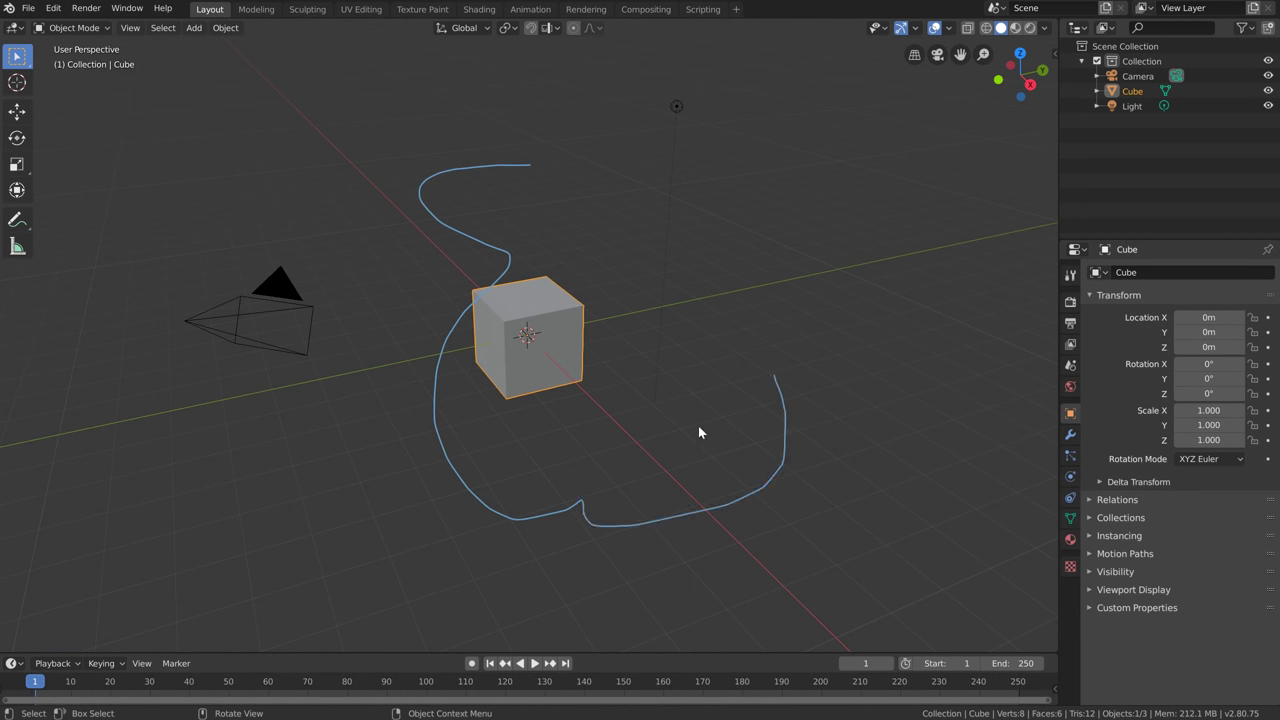
mouse_move(699, 432)
middle_mouse_down()
mouse_move(557, 382)
mouse_move(500, 380)
mouse_move(587, 378)
mouse_move(565, 333)
middle_mouse_up()
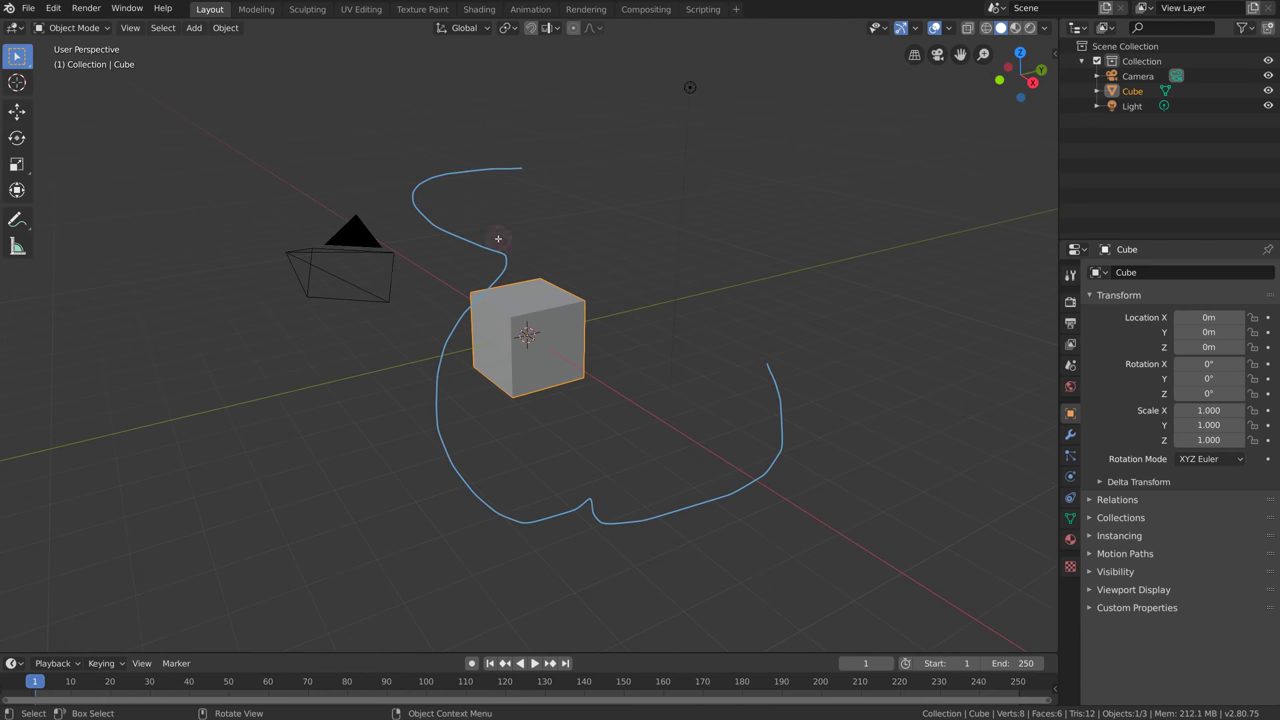
mouse_move(498, 238)
right_mouse_down()
mouse_move(390, 196)
mouse_move(562, 153)
mouse_move(428, 177)
right_mouse_up()
right_click_drag(504, 260, 515, 286)
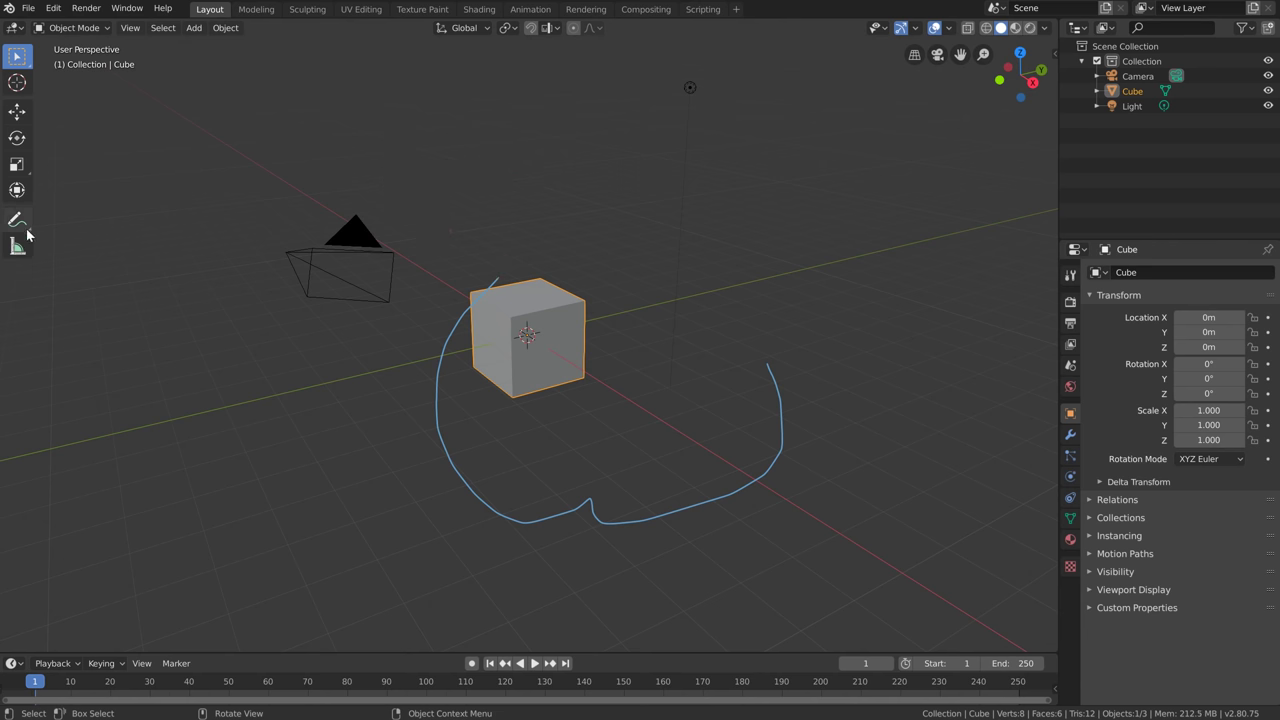
Activate the Annotate tool, show its annotation settings, and unlink the Annotations data to clear the note from the viewport
left_click(22, 228)
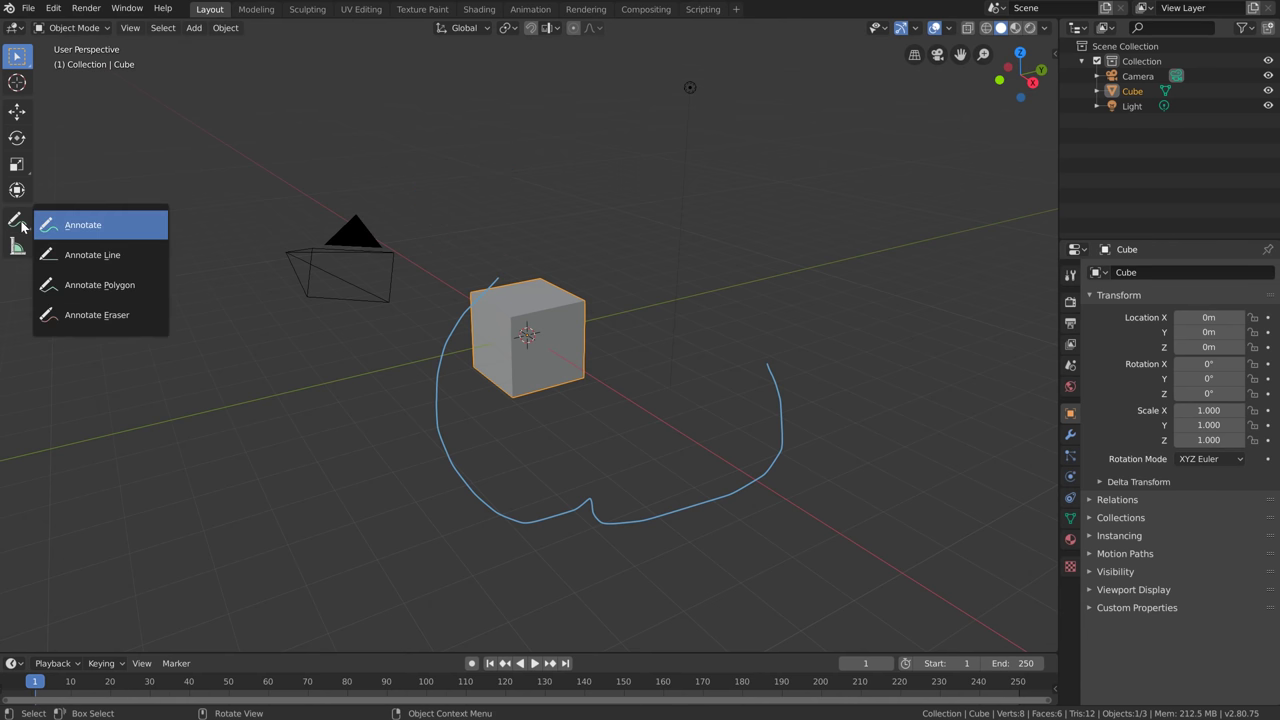
left_click(124, 253)
key("n")
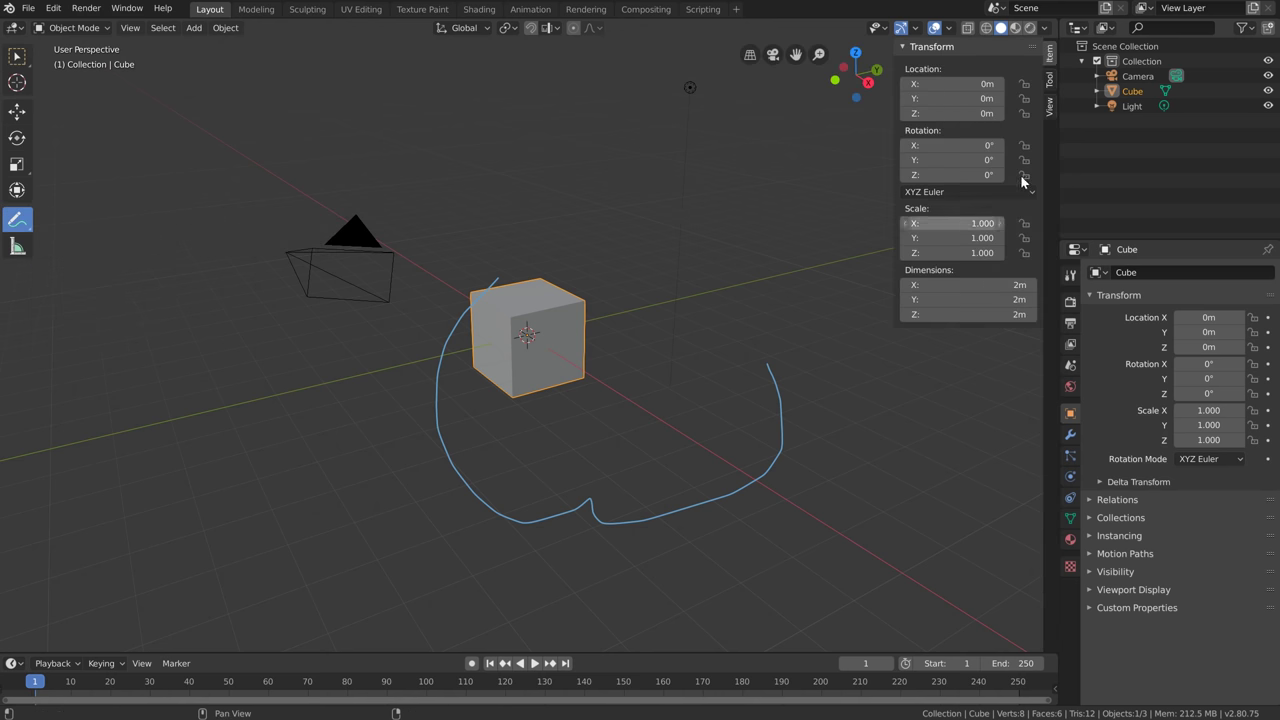
left_click(1051, 84)
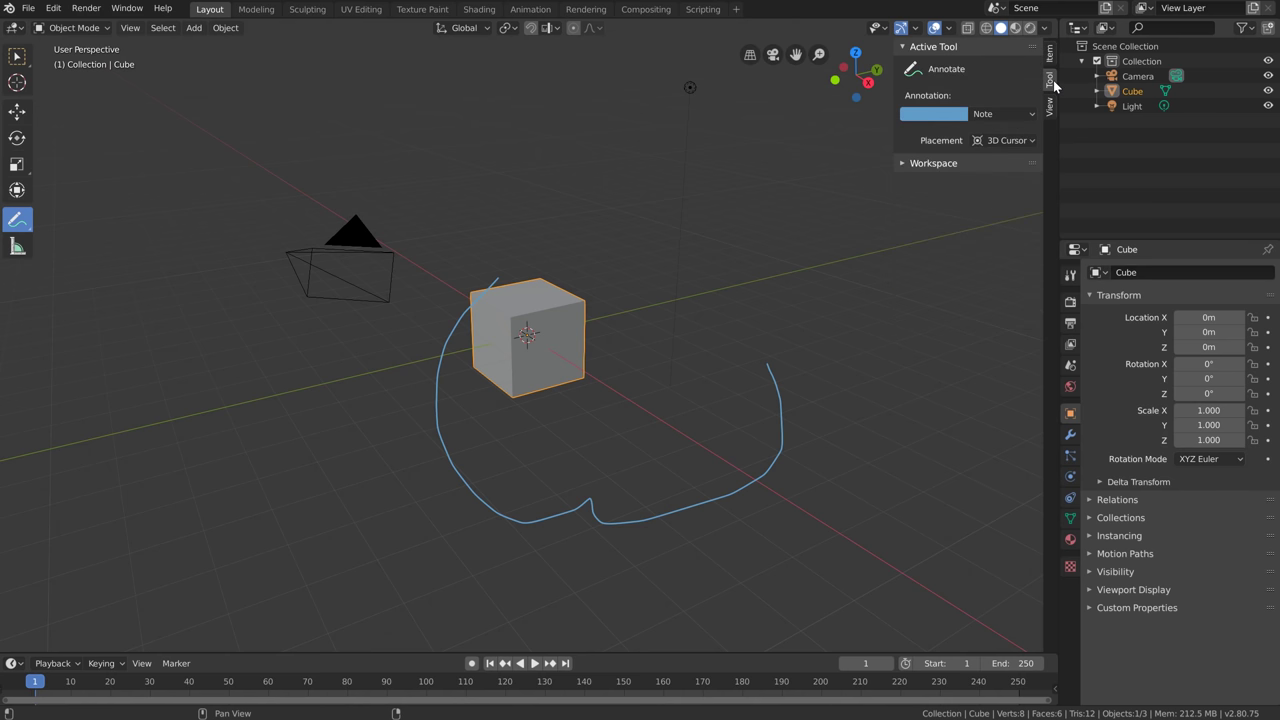
left_click(1005, 114)
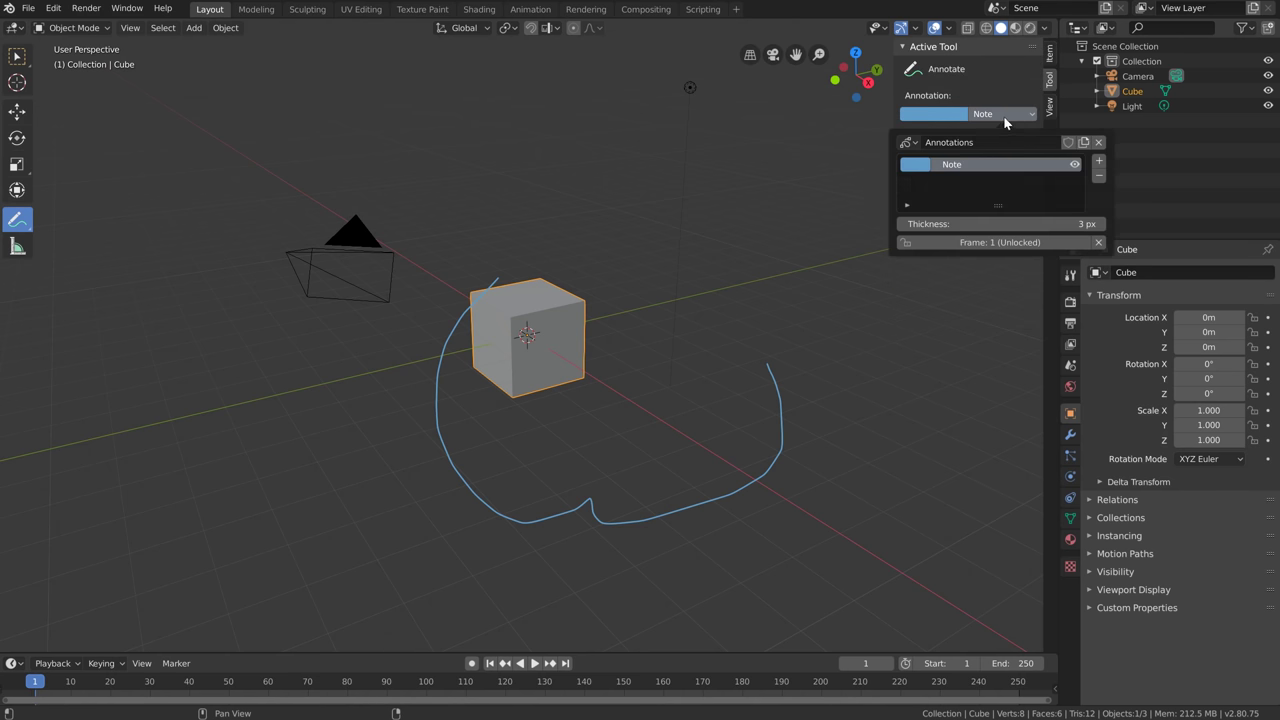
left_click(1098, 142)
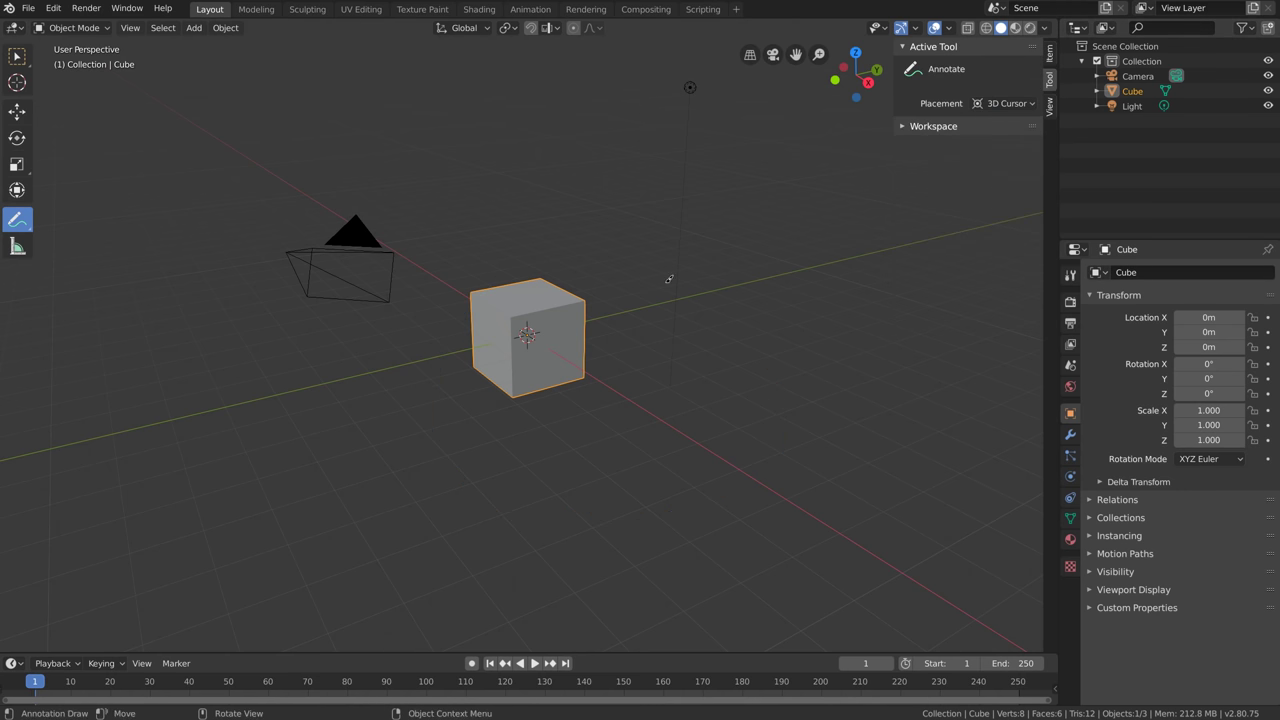
key("n")
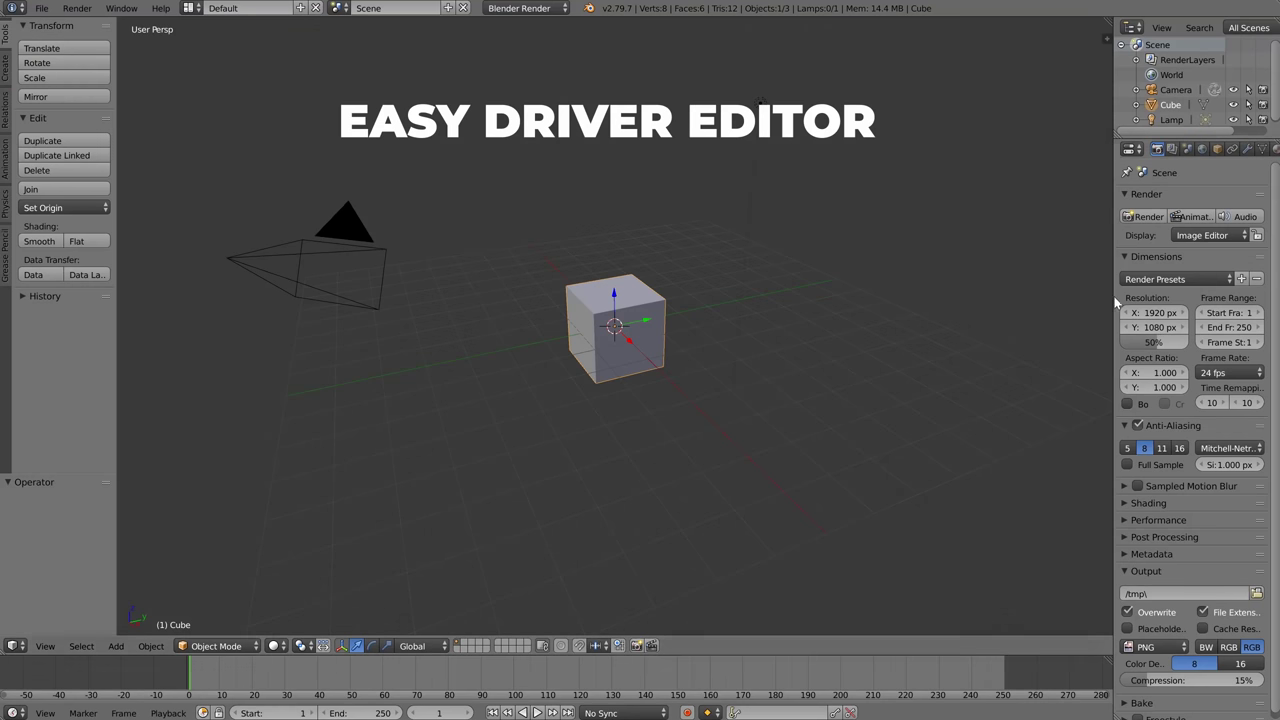
Widen the properties area and add a driver to the cube's X location
left_click_drag(1112, 295, 912, 291)
left_click(1013, 148)
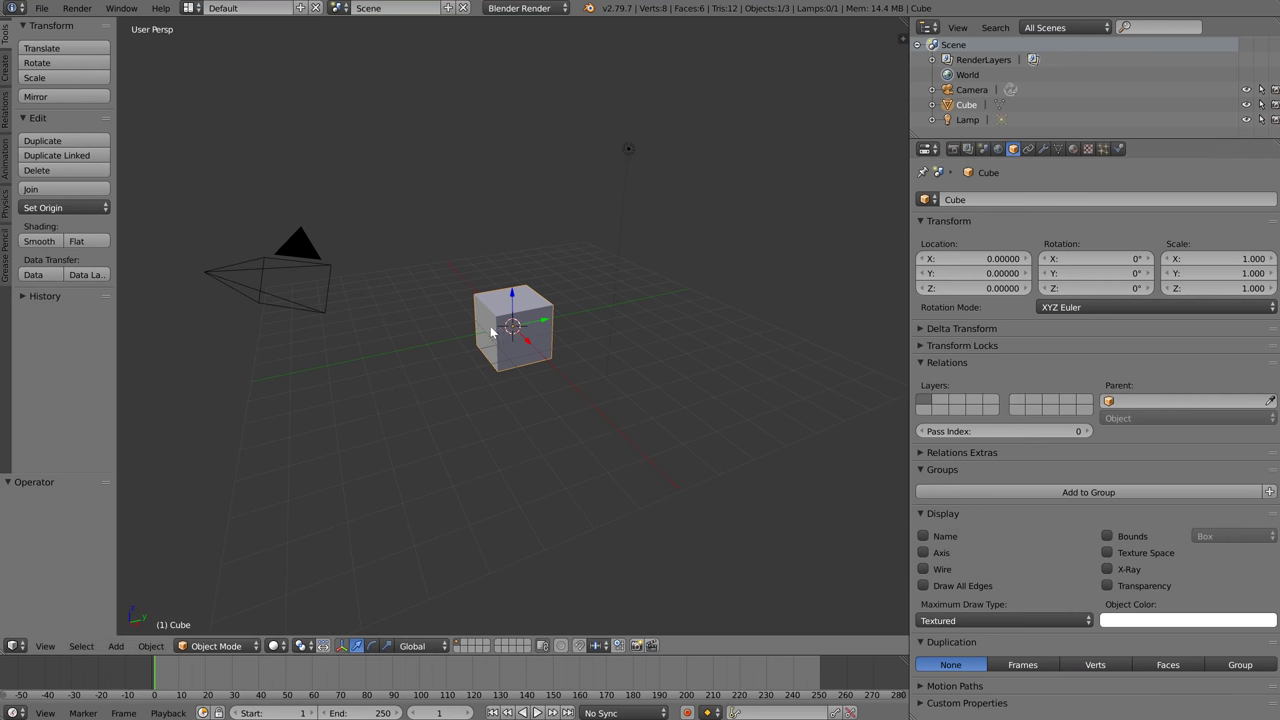
right_click(985, 274)
mouse_move(980, 274)
key("Escape")
right_click(977, 258)
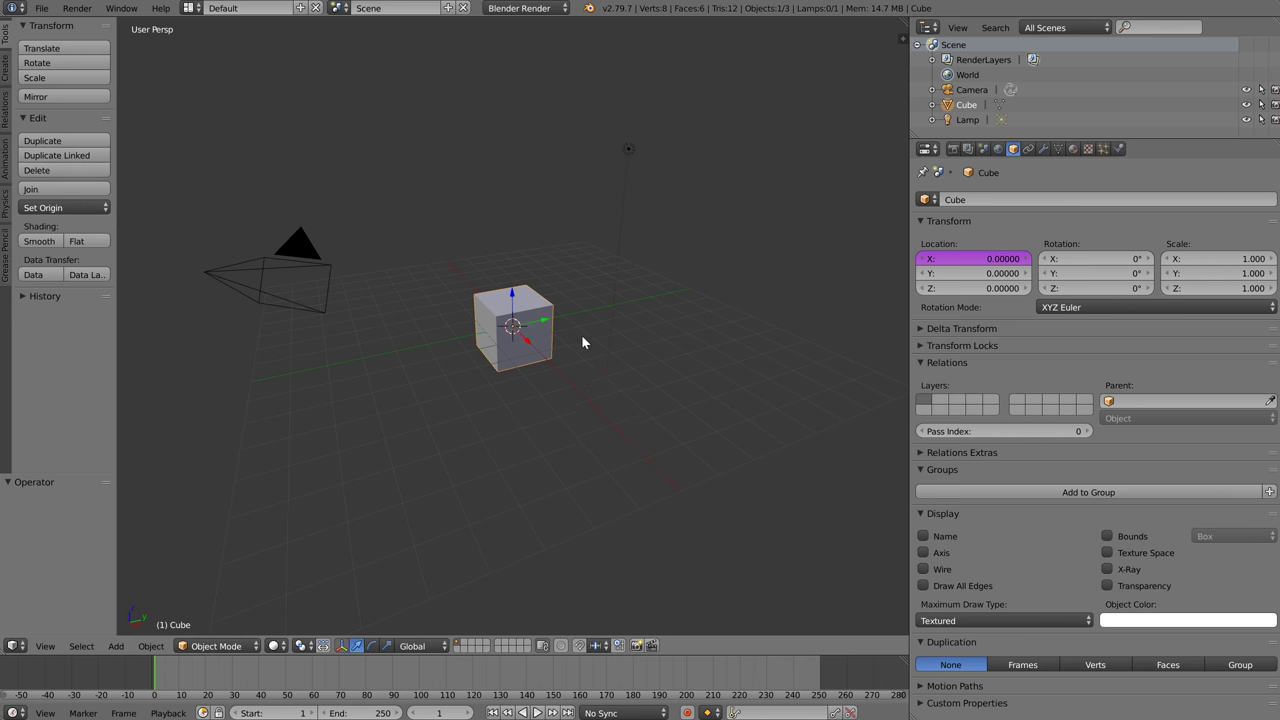
Split the 3D viewport and turn the new area into a Graph Editor in Drivers mode, with the curve framed
left_click_drag(903, 38, 520, 185)
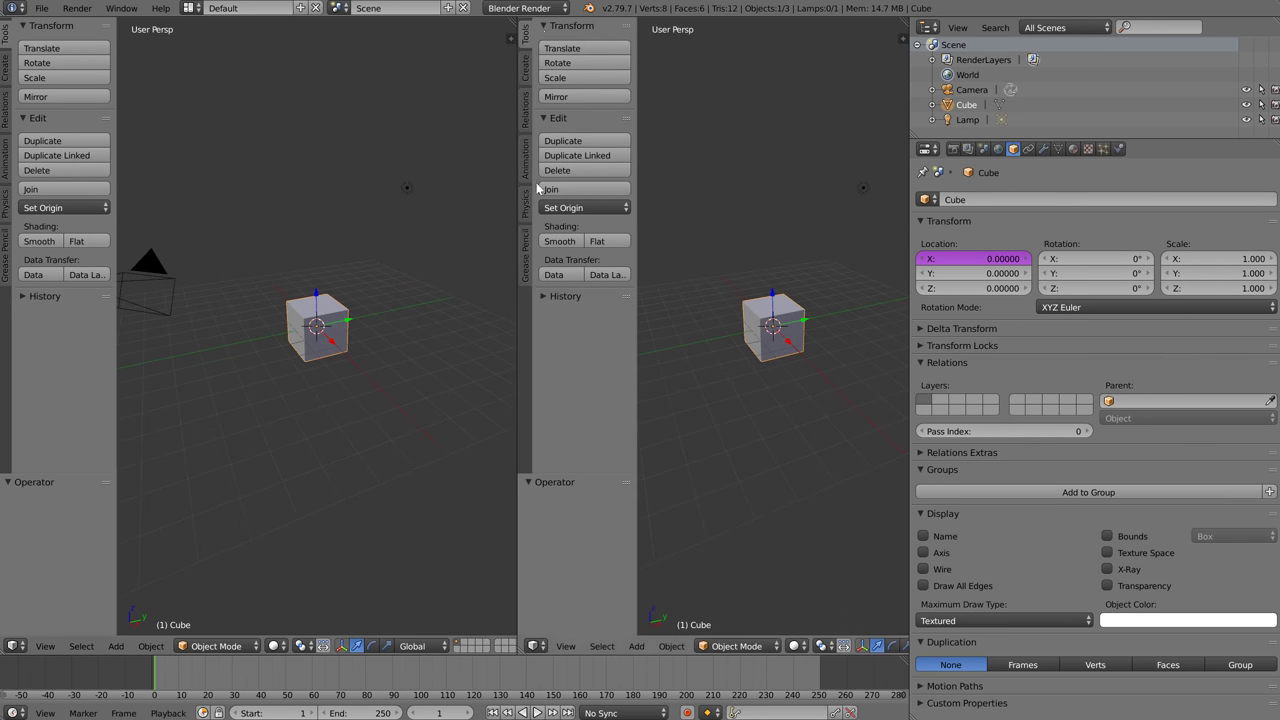
left_click(537, 646)
left_click(683, 579)
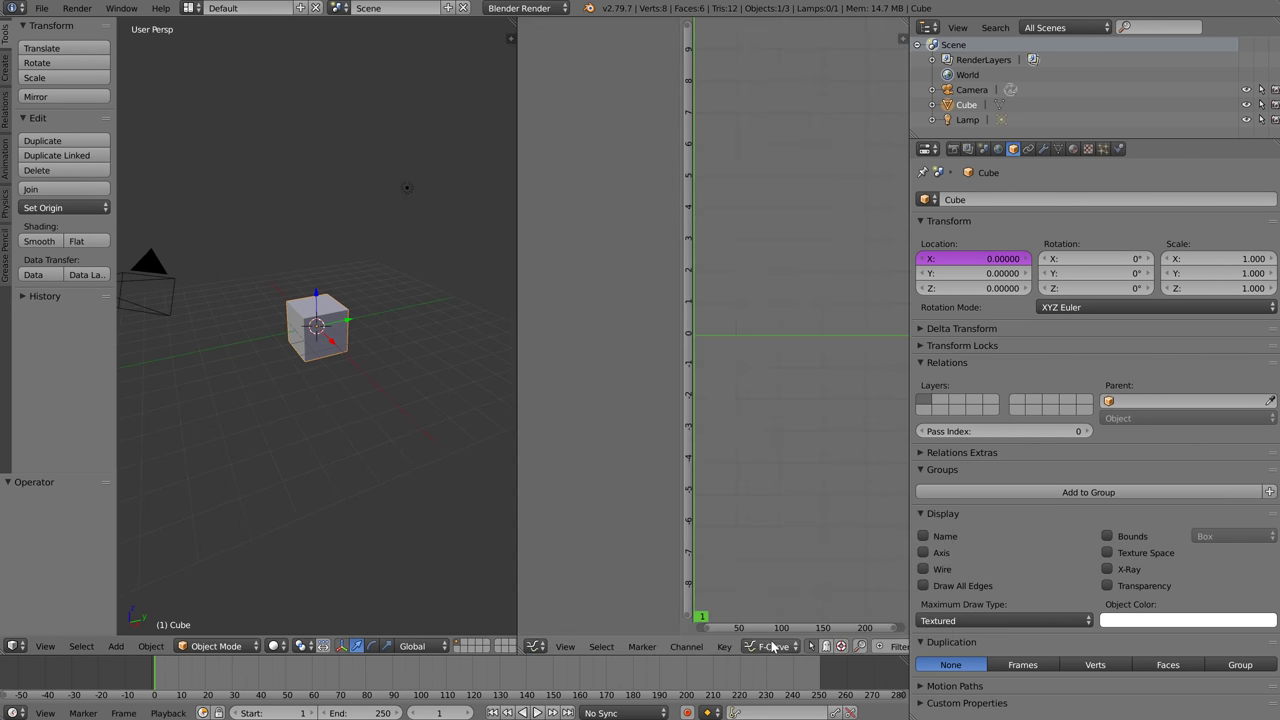
left_click(773, 647)
left_click(789, 580)
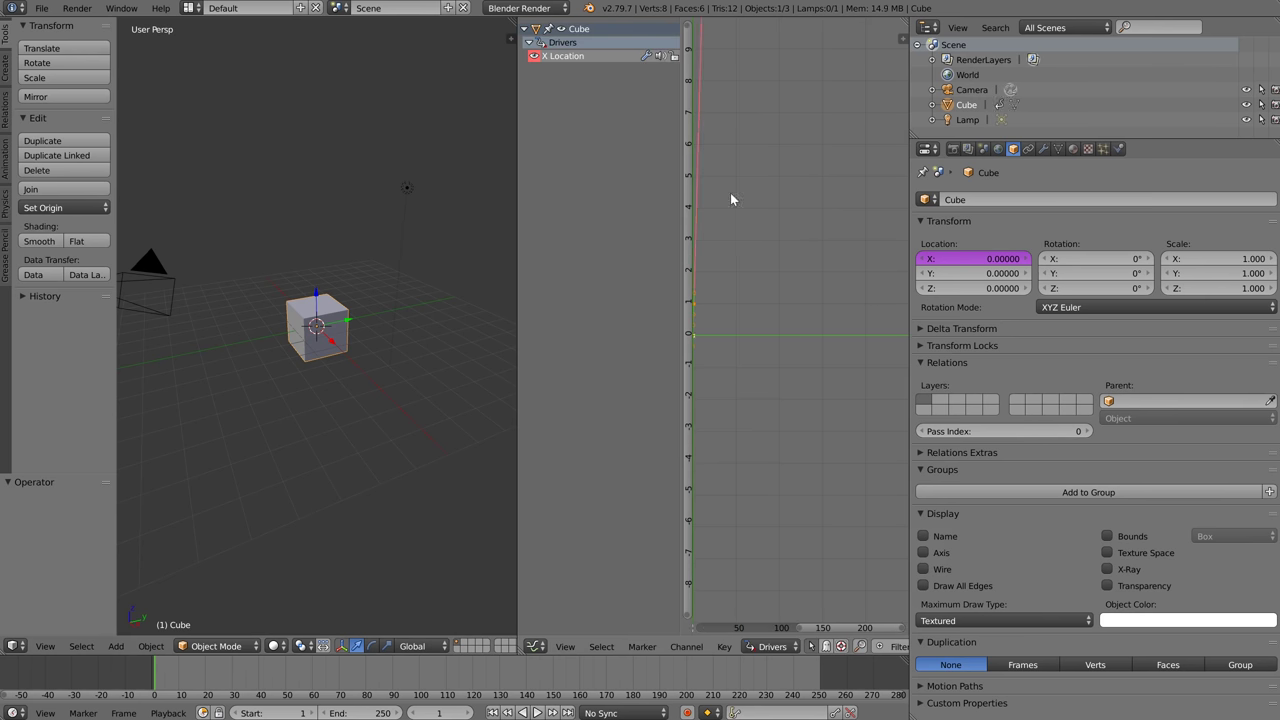
key("Home")
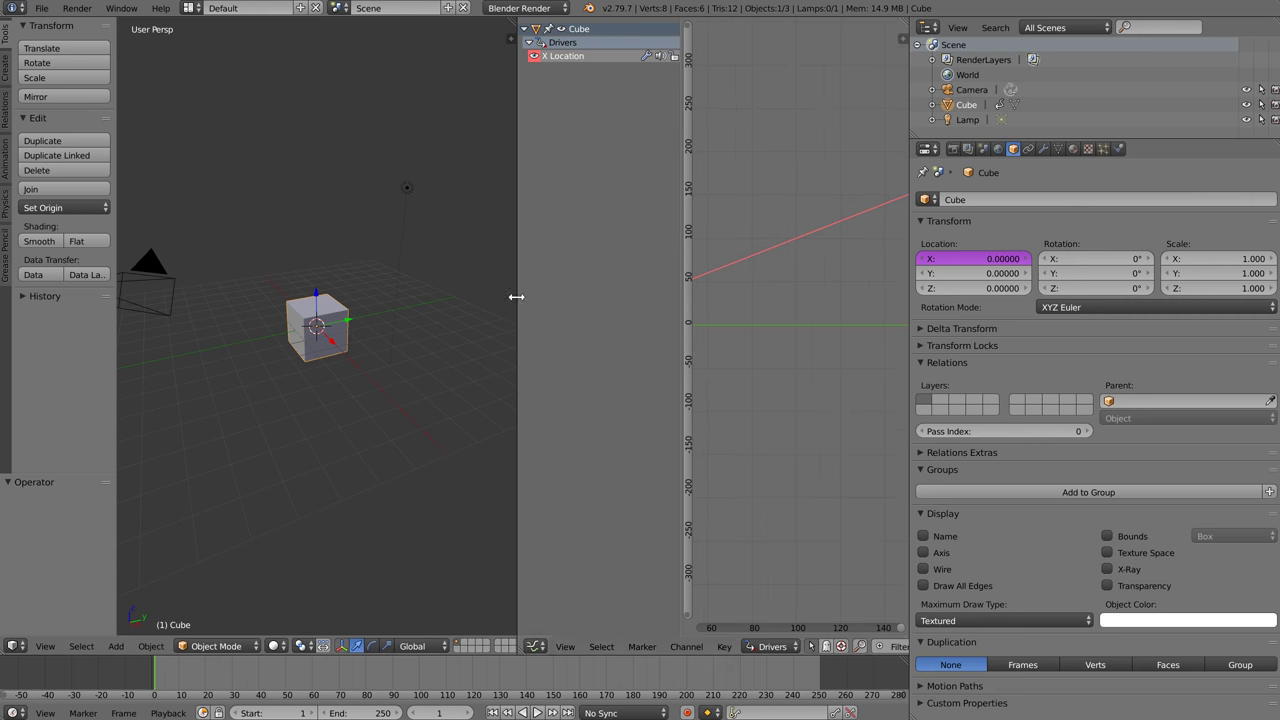
Enlarge the graph area, show the X Location driver's settings, and set its expression to var
left_click_drag(516, 296, 352, 296)
key("n")
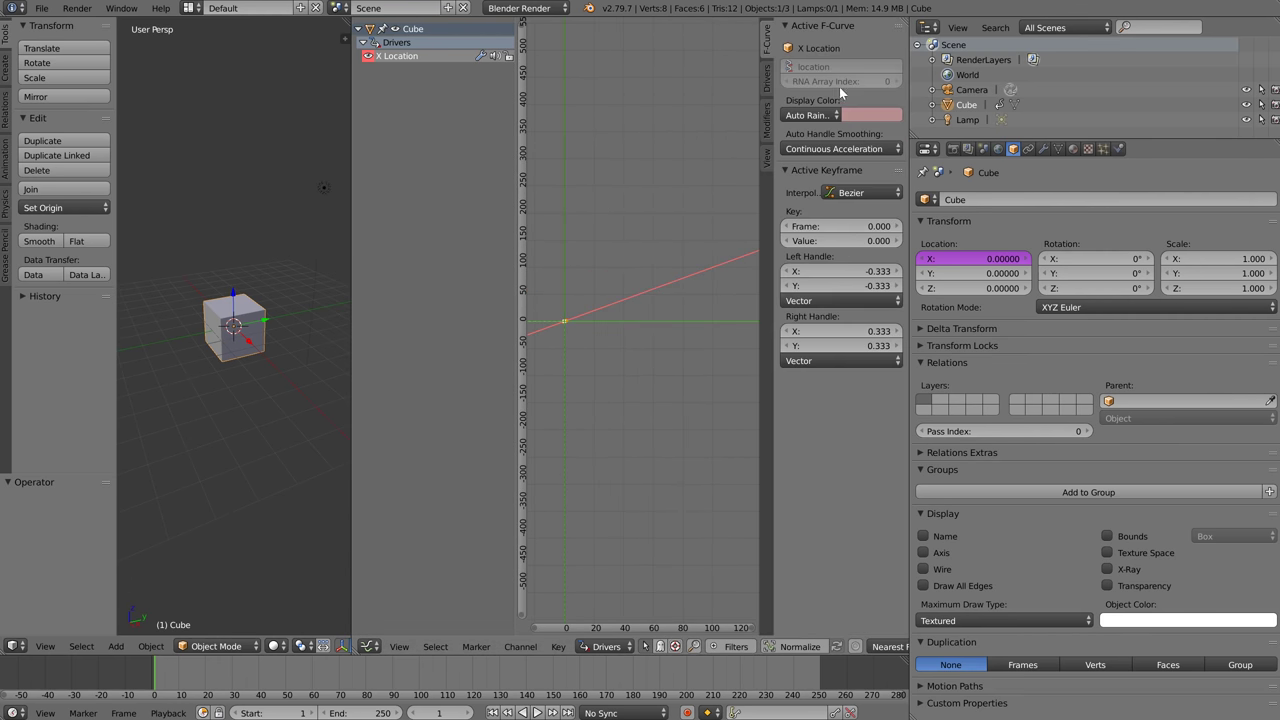
left_click(766, 72)
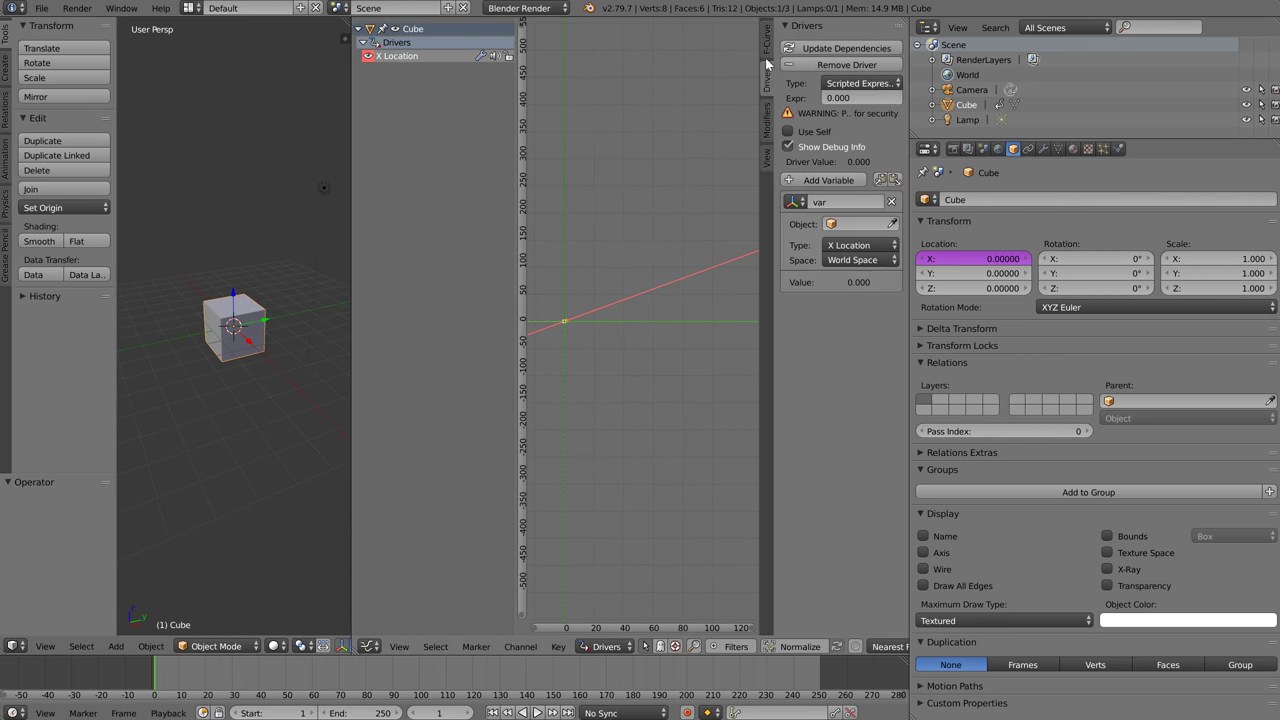
left_click(852, 97)
key("Return")
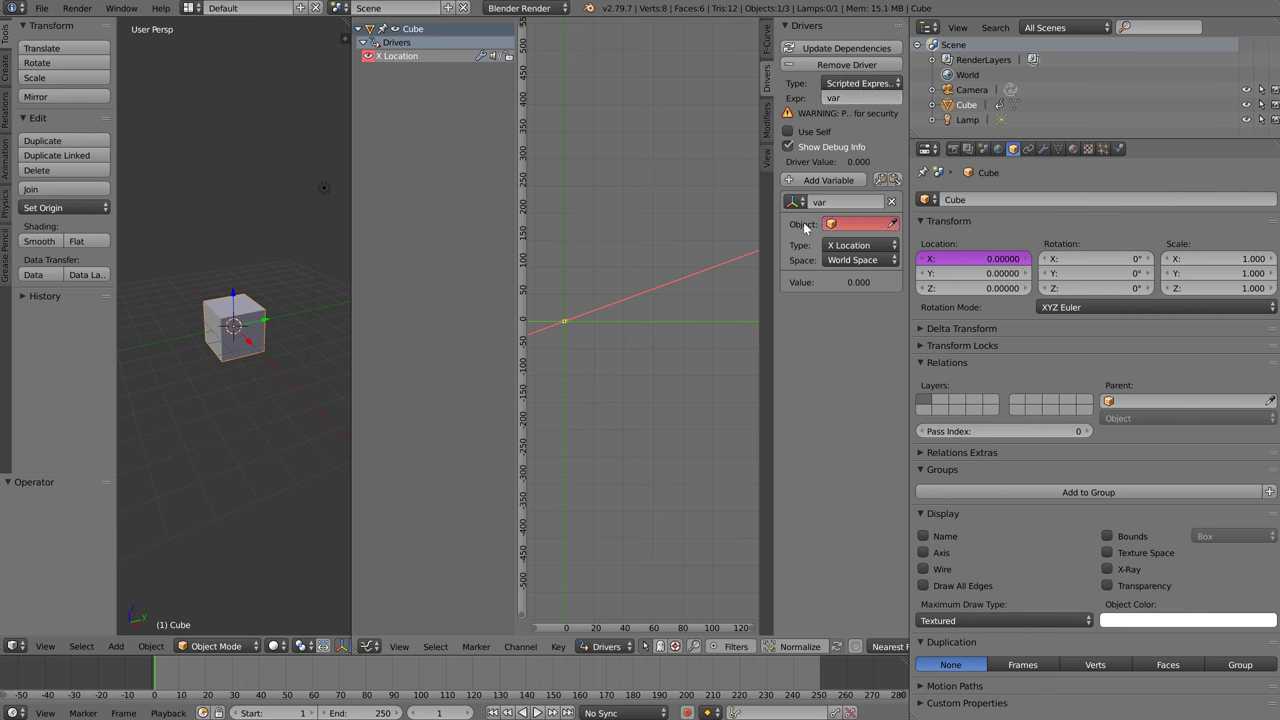
Set the driver variable's object to Camera and its type to Y Location
left_click(840, 224)
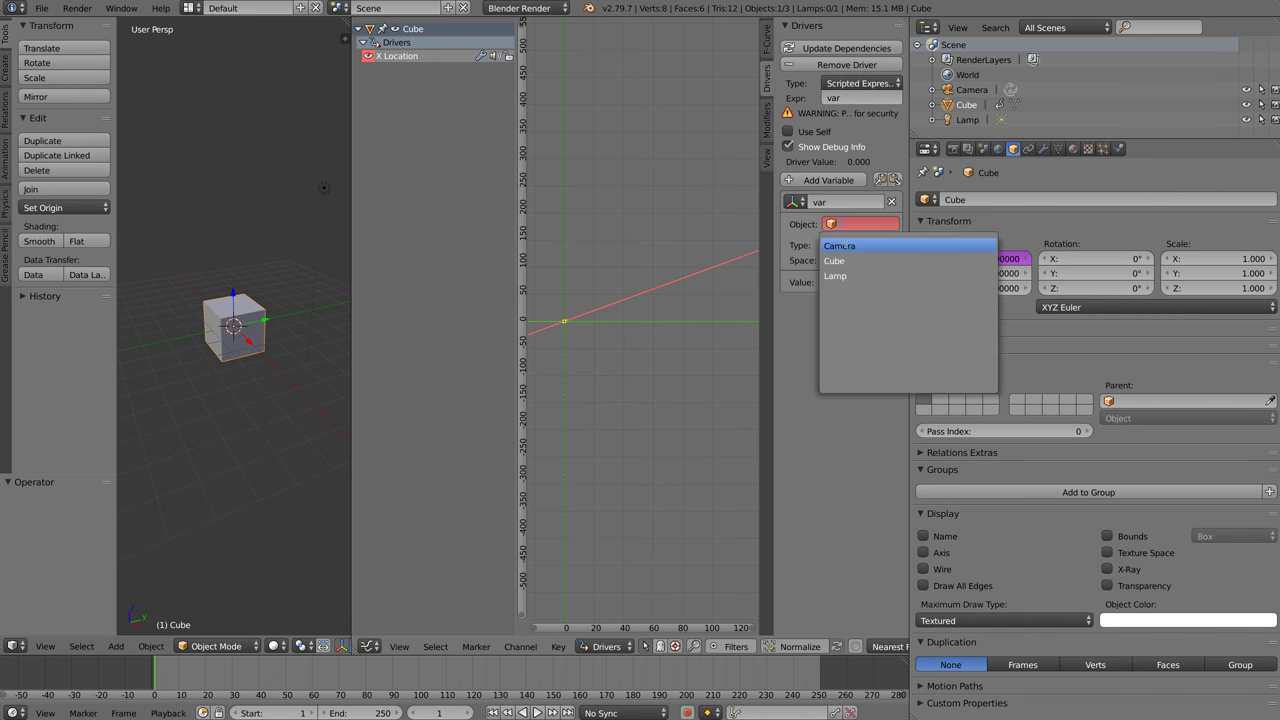
left_click(858, 246)
left_click(858, 245)
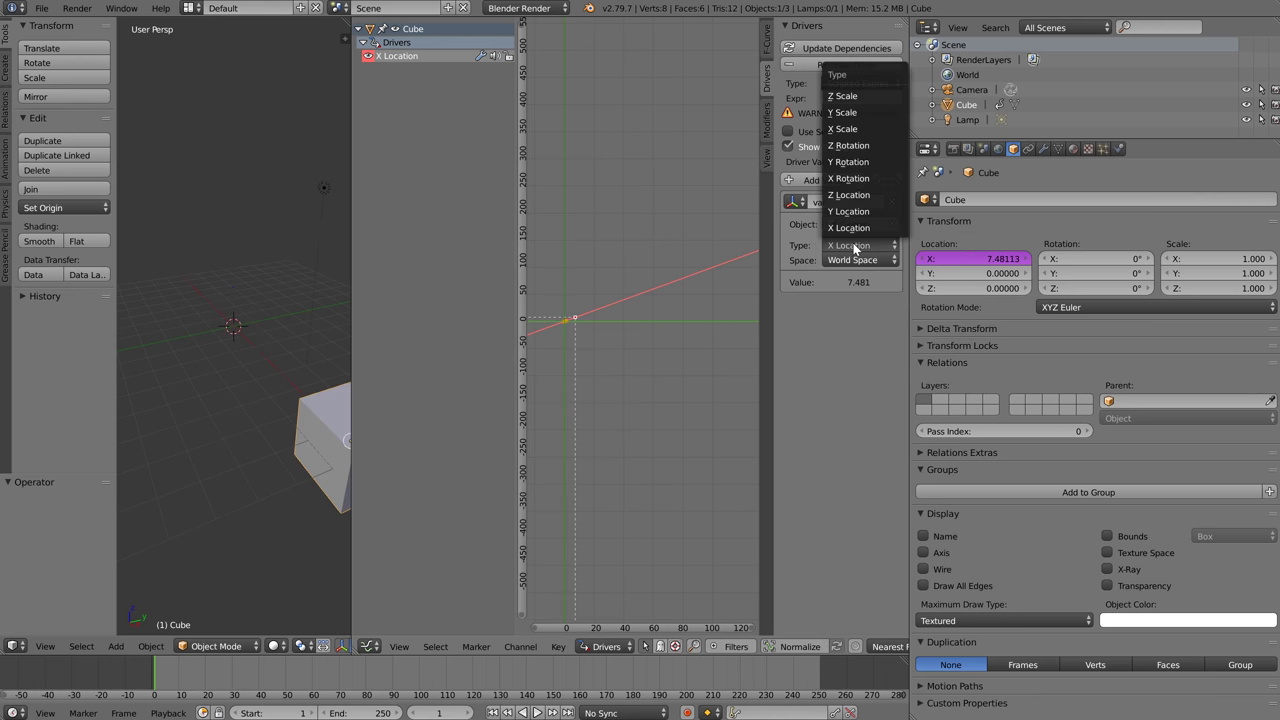
left_click(851, 207)
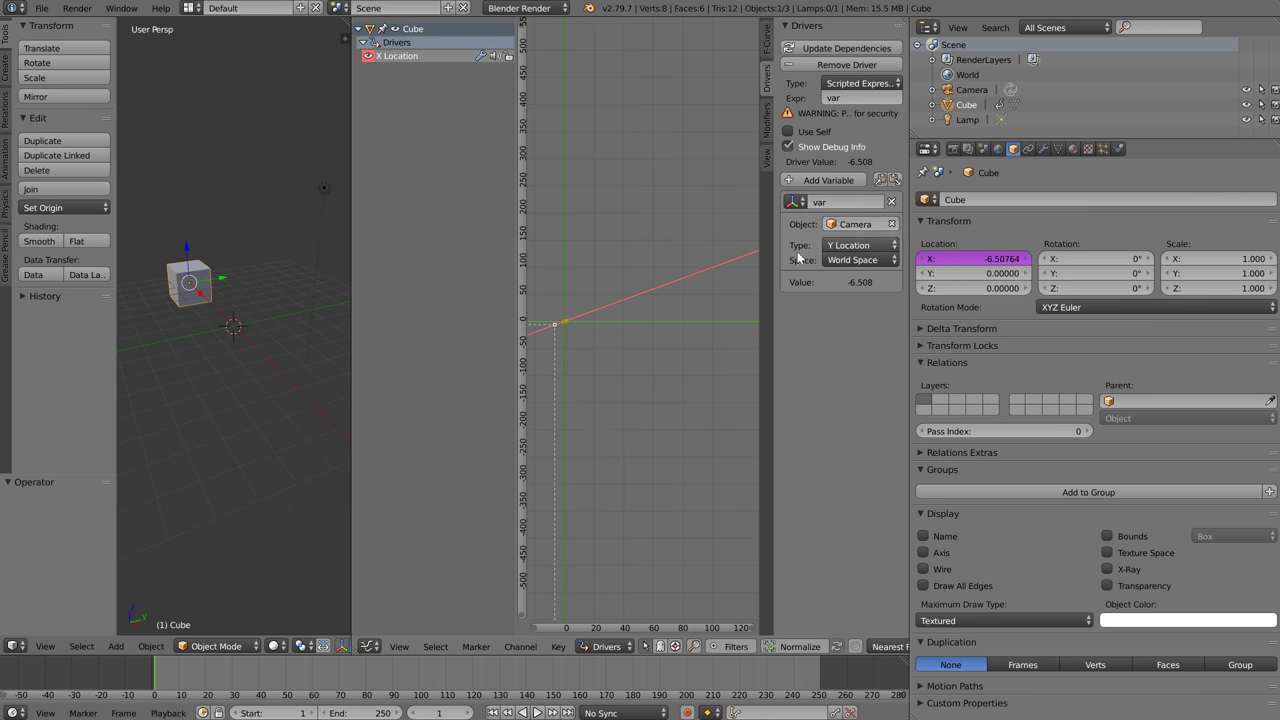
Select the camera and move it to test the cube's driver
scroll(170, 367, "down", 4)
right_click(251, 342)
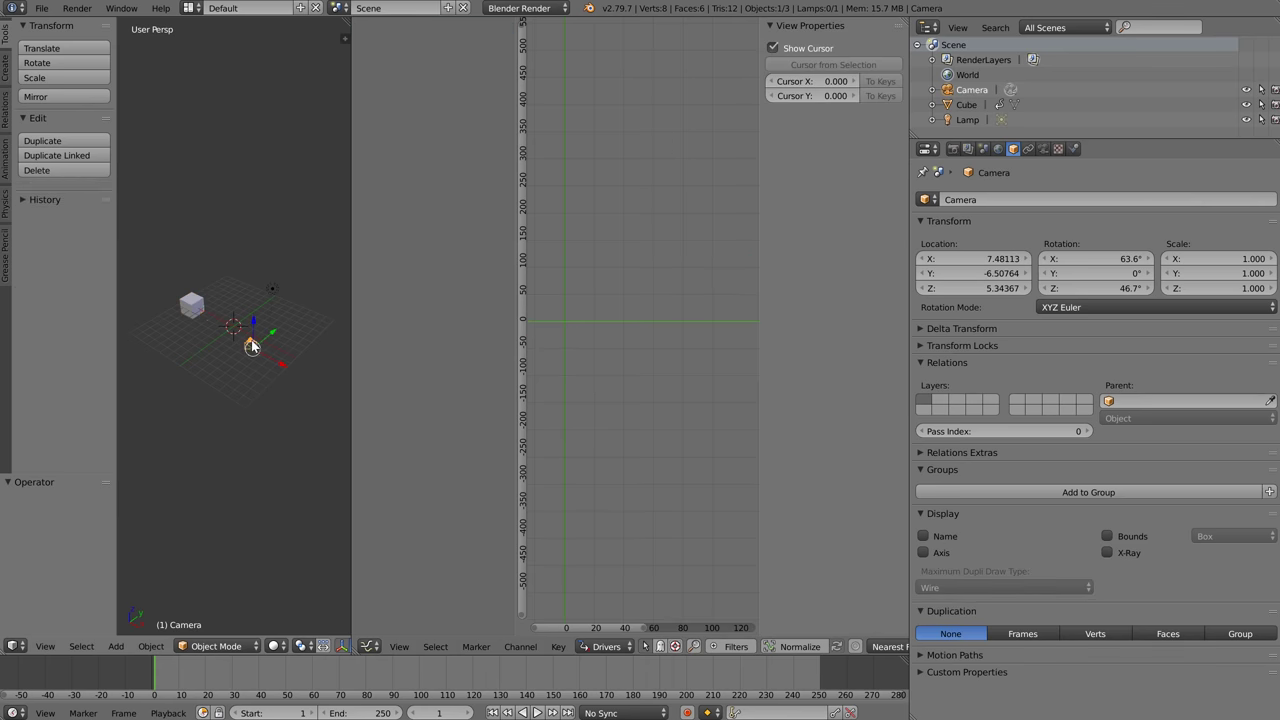
key("g")
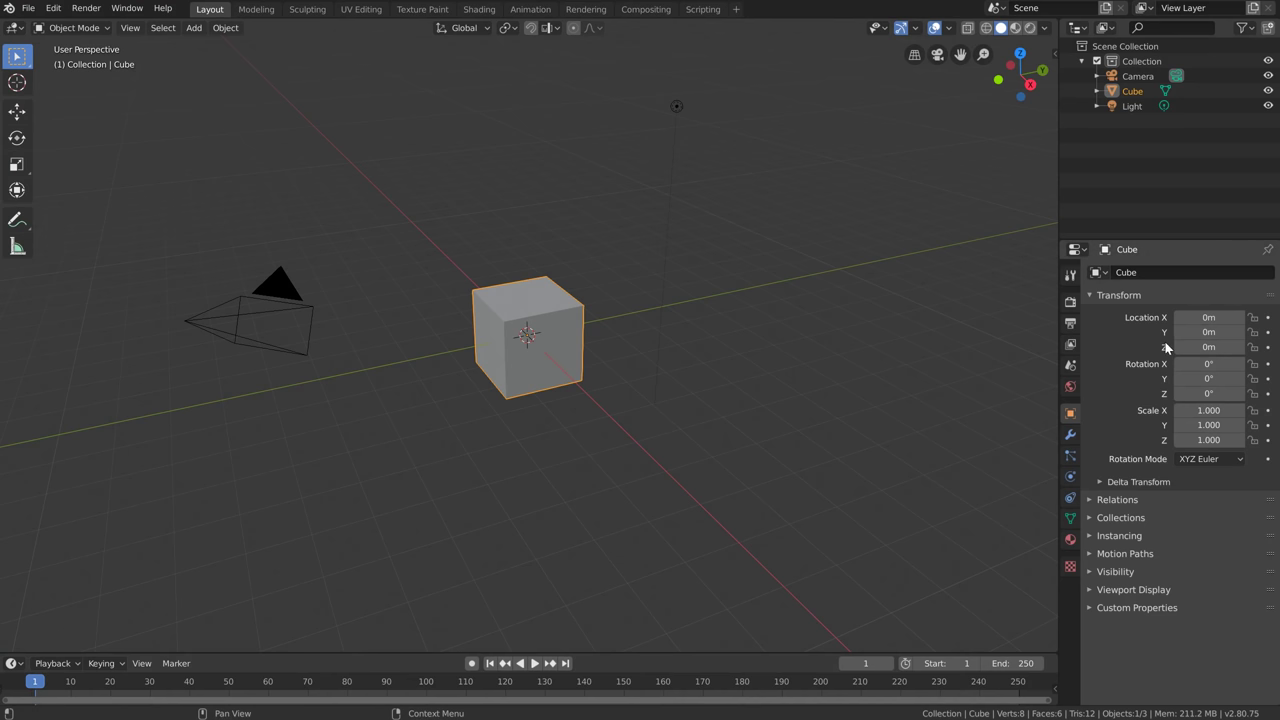
In Blender 2.80, add a driver to the cube's X location and set its expression to var
right_click(1206, 318)
left_click(1187, 304)
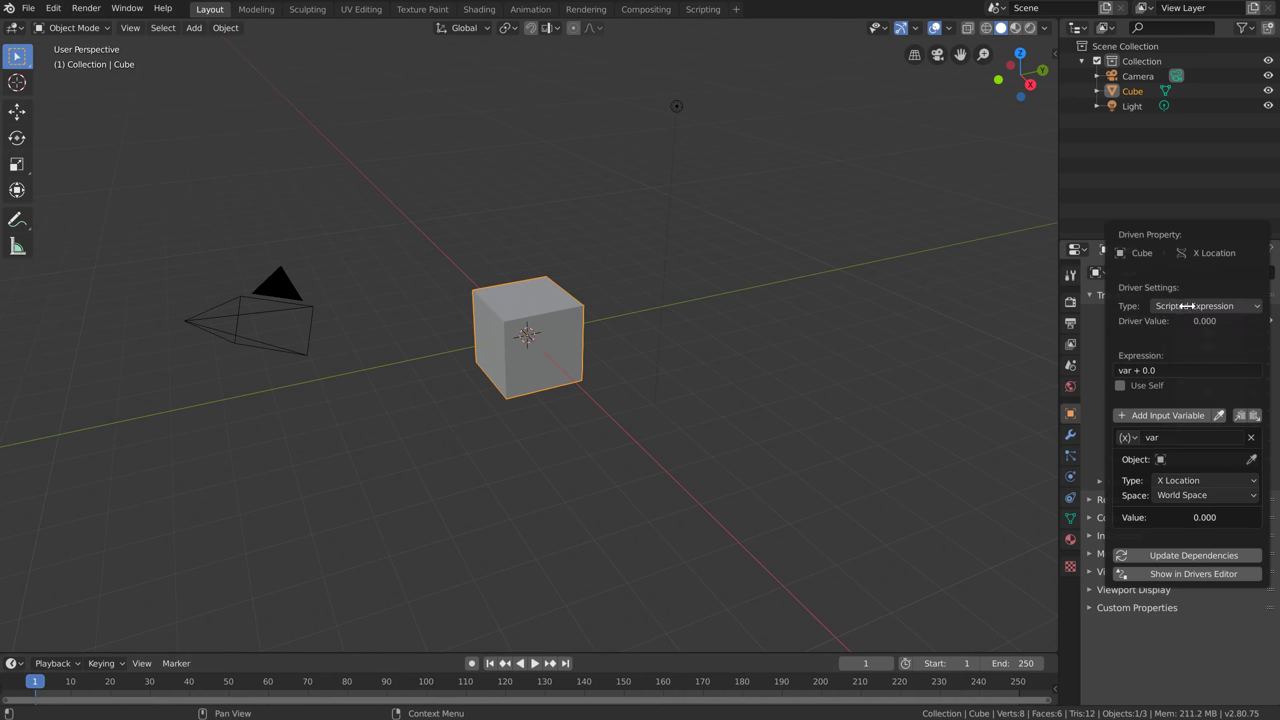
left_click_drag(1117, 530, 806, 469)
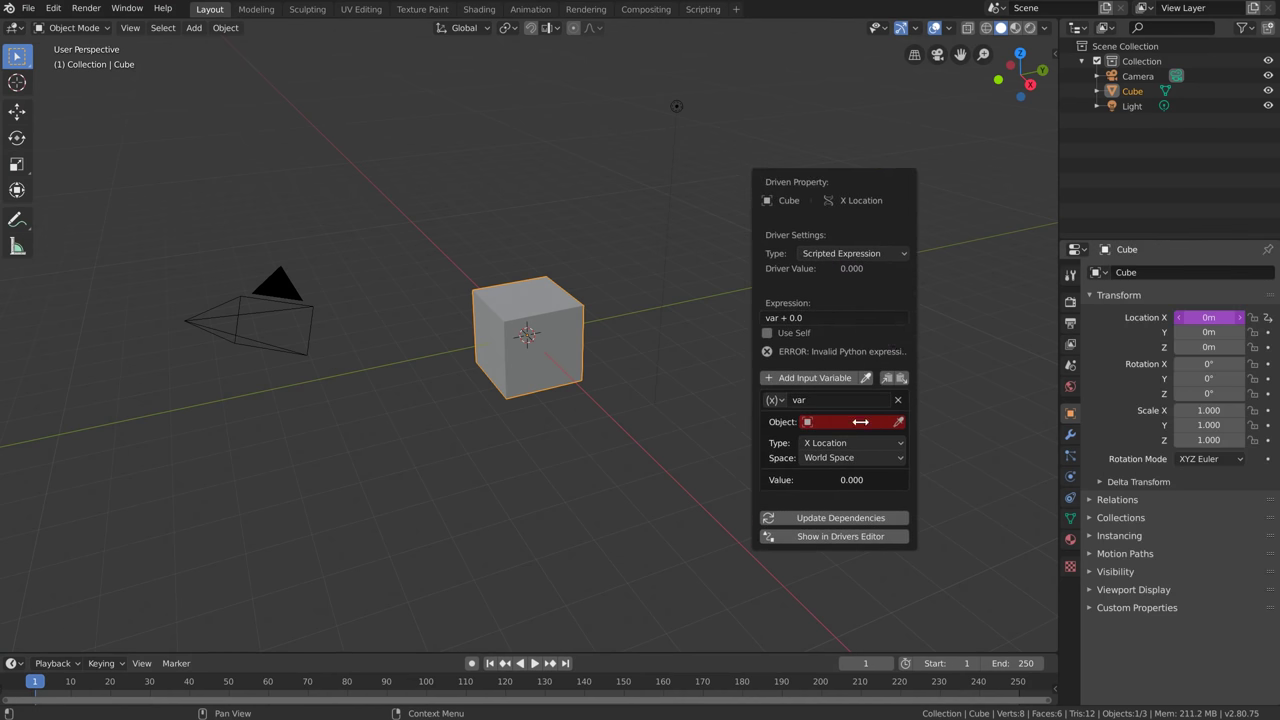
left_click(822, 319)
type("var")
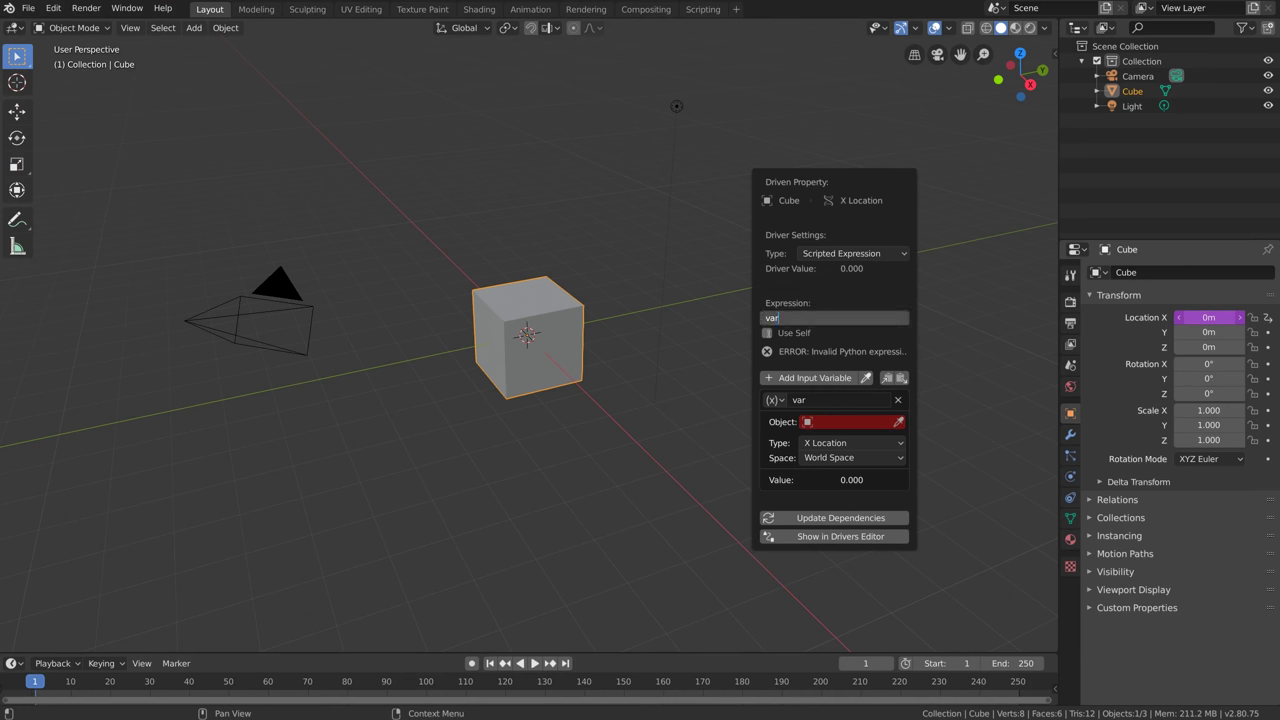
Assign Camera as the driver variable's object in the pop-up editor and change its type to Y Location
left_click(830, 406)
left_click(830, 444)
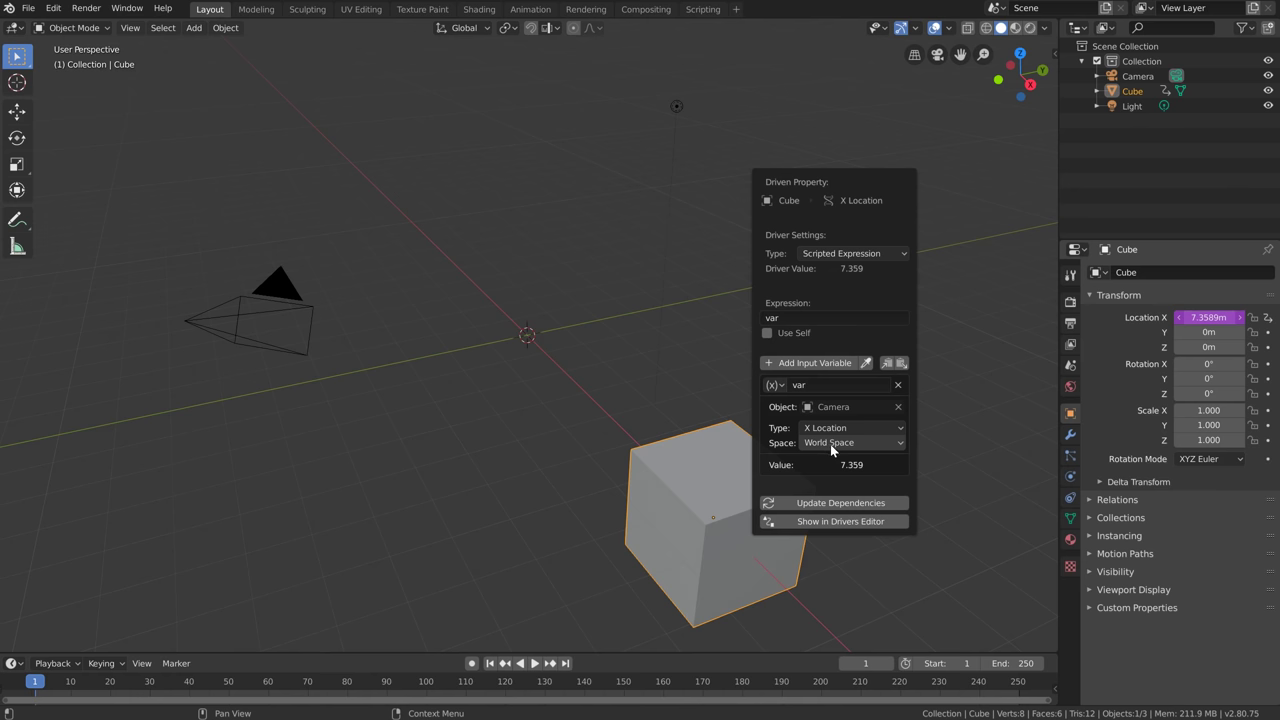
left_click(852, 427)
left_click(836, 461)
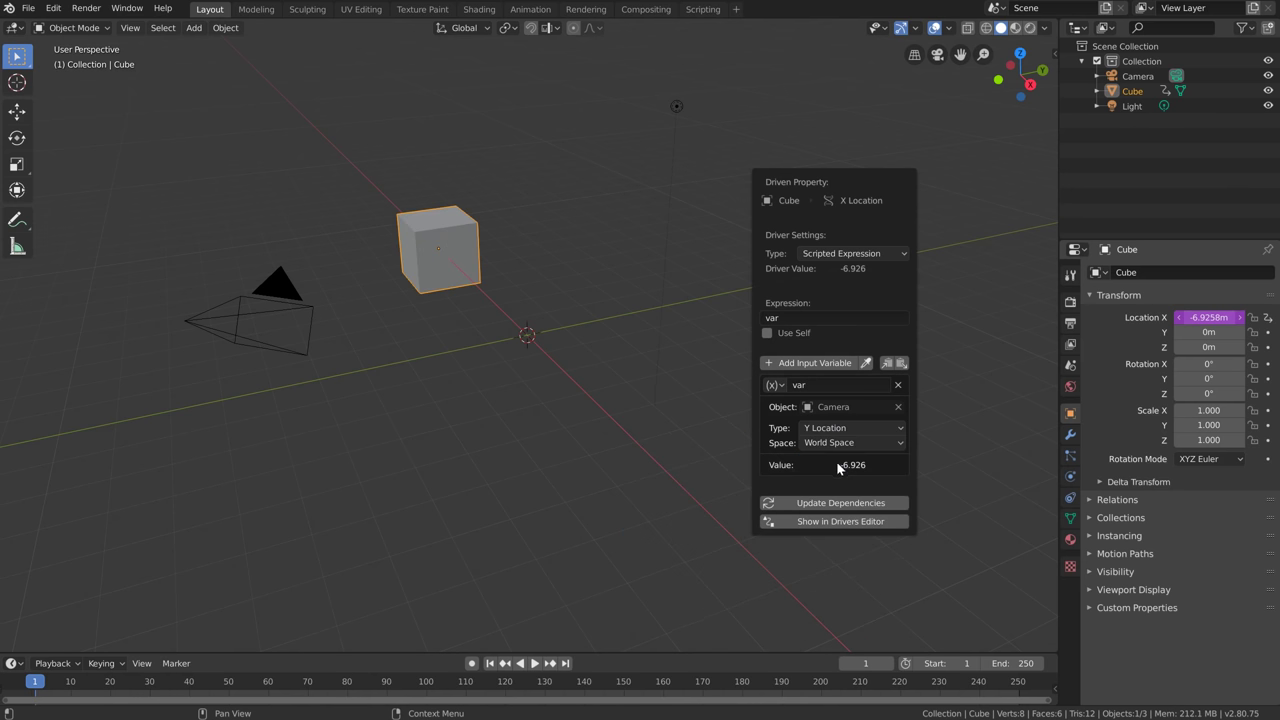
Orbit around the scene, select the camera, and try moving it to check how the driven cube follows
middle_click_drag(701, 416, 428, 409)
left_click(598, 390)
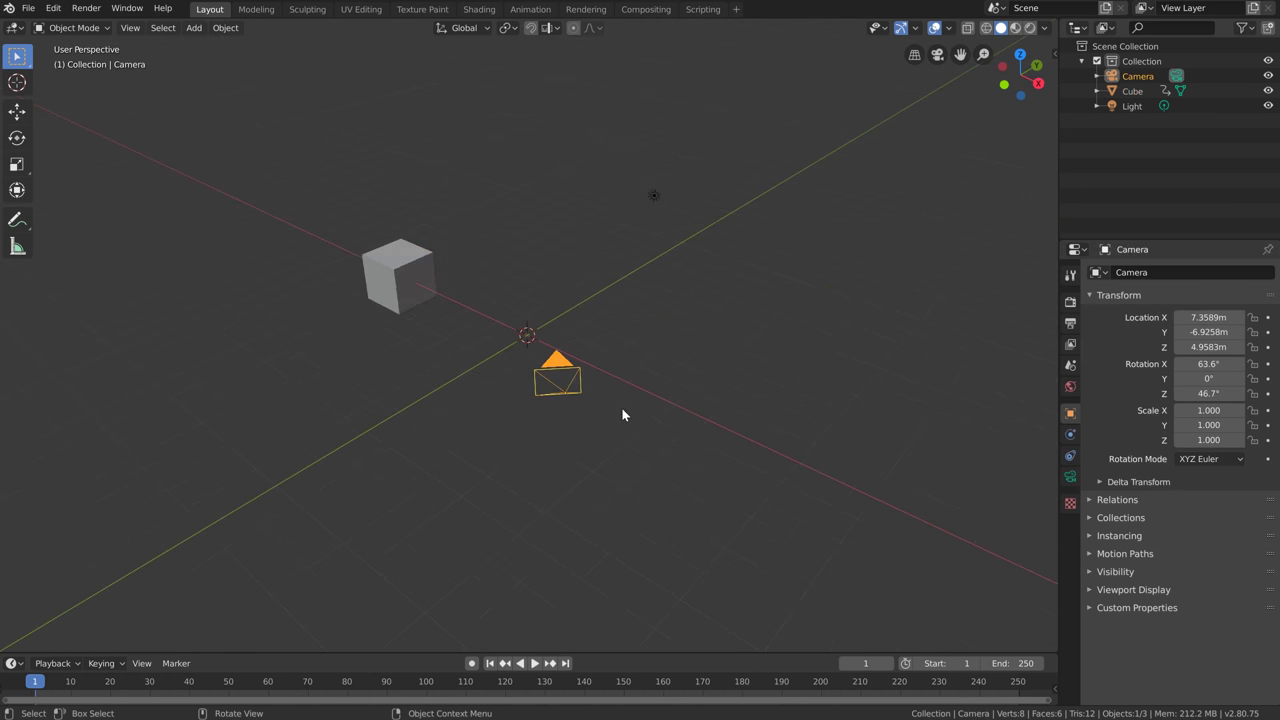
key("g")
right_click(623, 362)
Open the Drivers Editor from the cube's X location, examine the driver curve and settings, and close the window
left_click(397, 285)
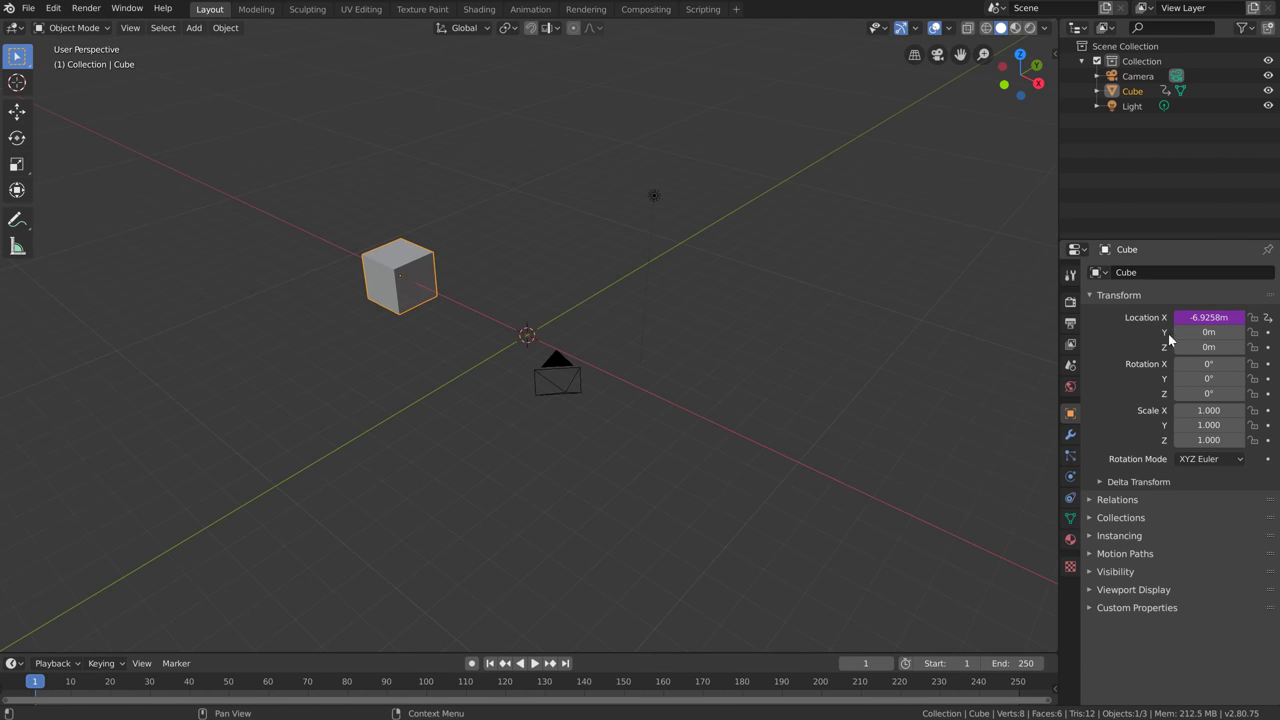
right_click(1205, 318)
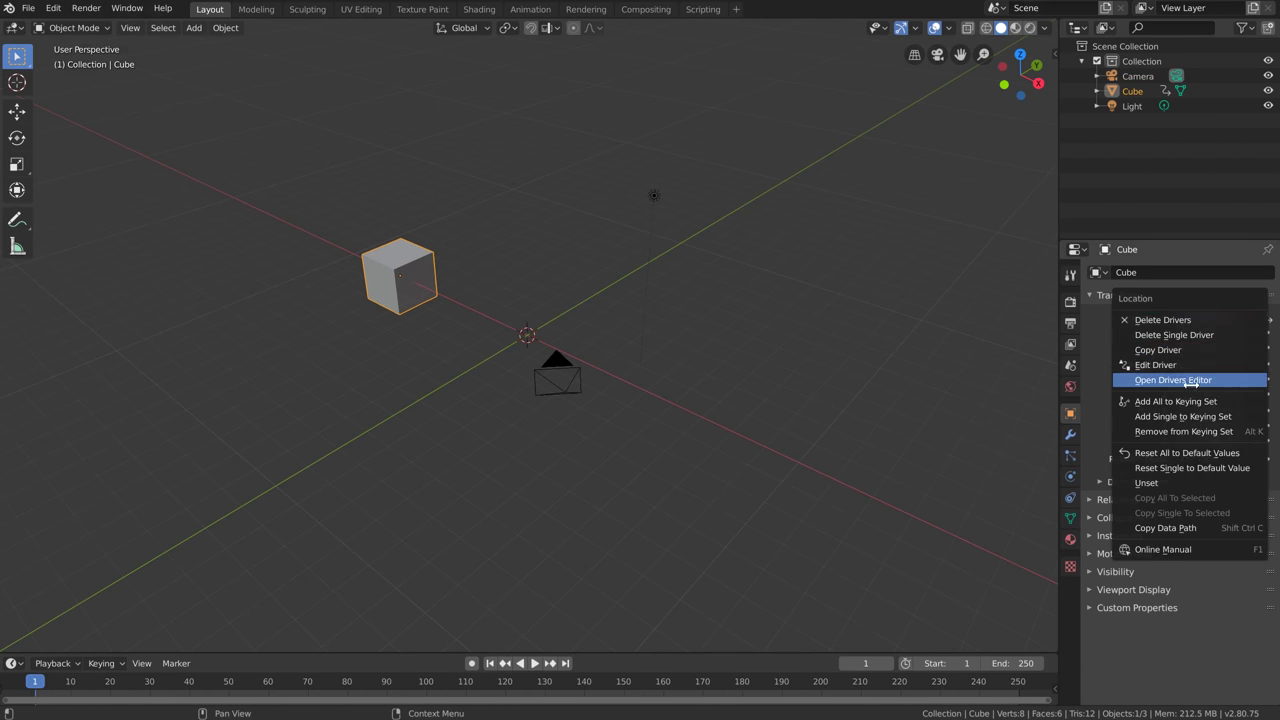
left_click(1221, 383)
left_click_drag(1134, 168, 569, 161)
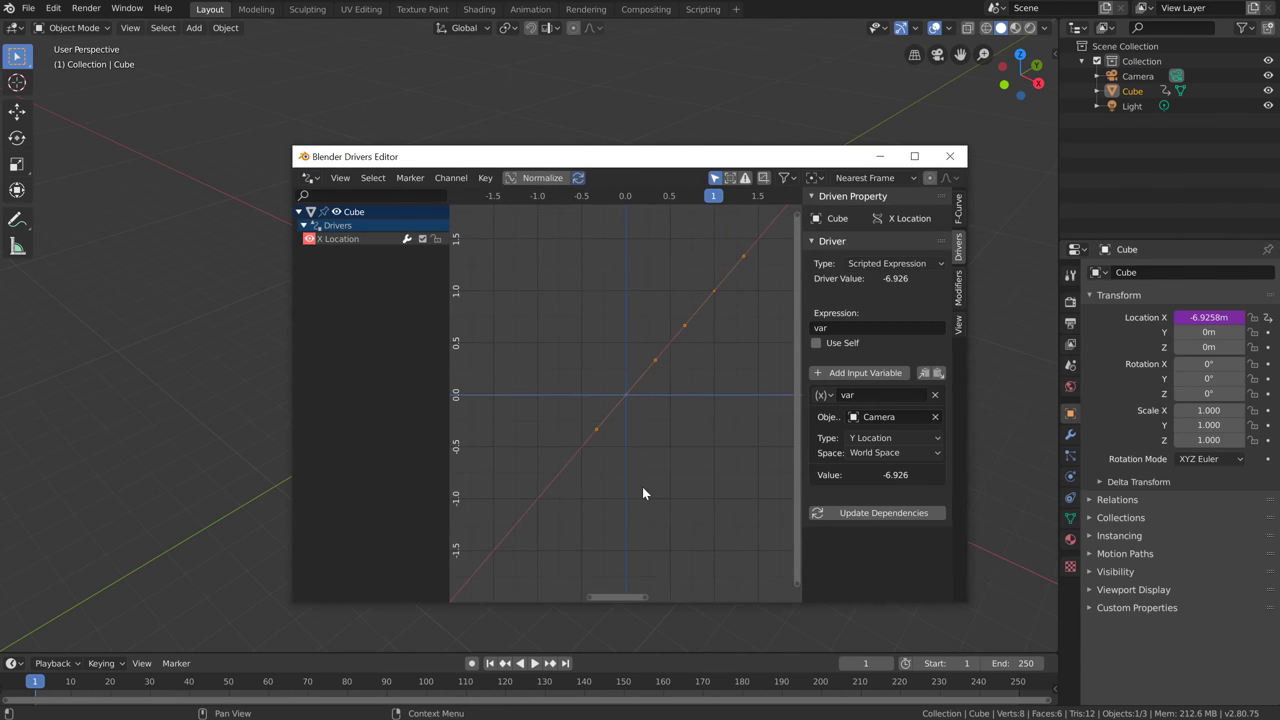
left_click(949, 156)
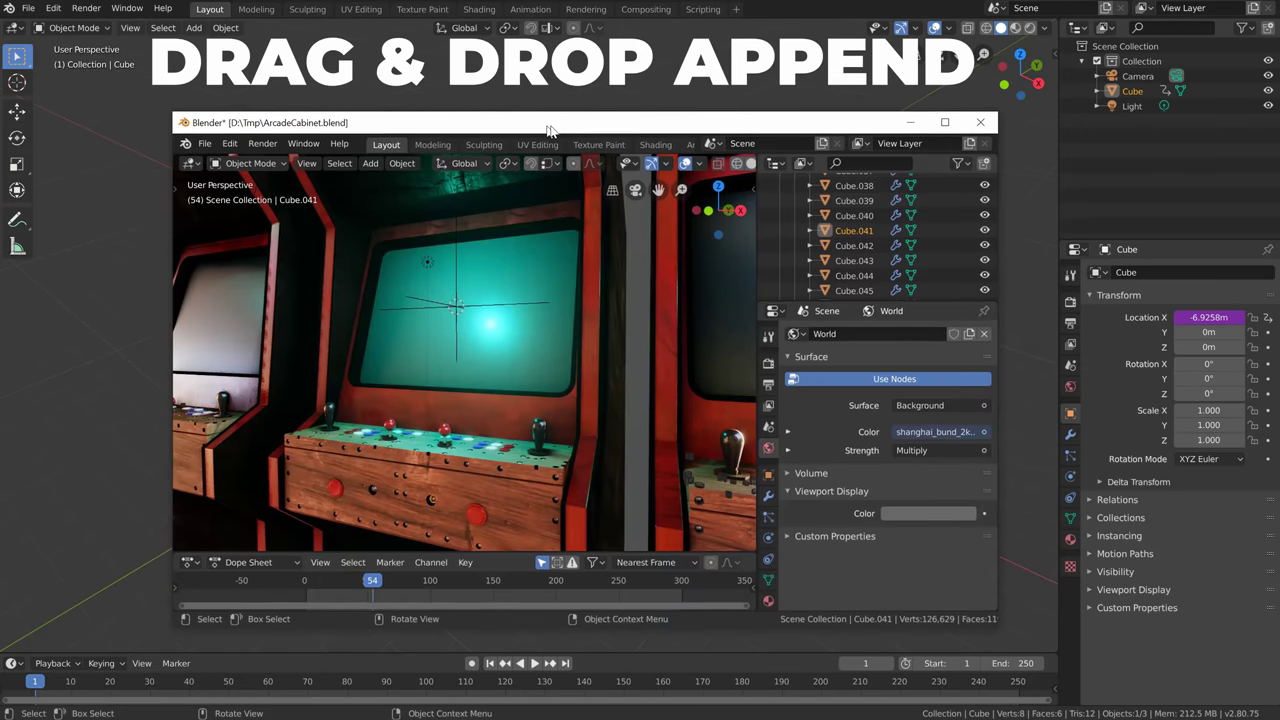
Zoom in on Cube.041 through the camera view in the ArcadeCabinet.blend window and copy it
left_click_drag(548, 130, 521, 124)
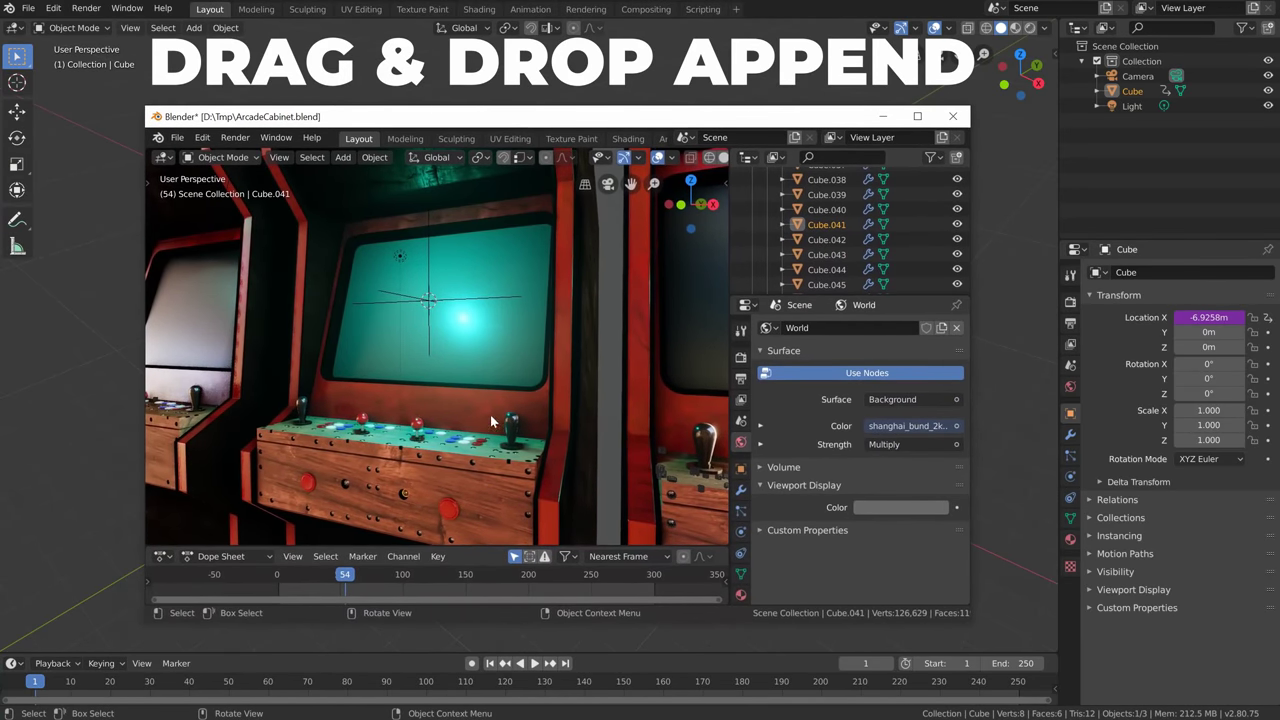
middle_click_drag(495, 422, 454, 420)
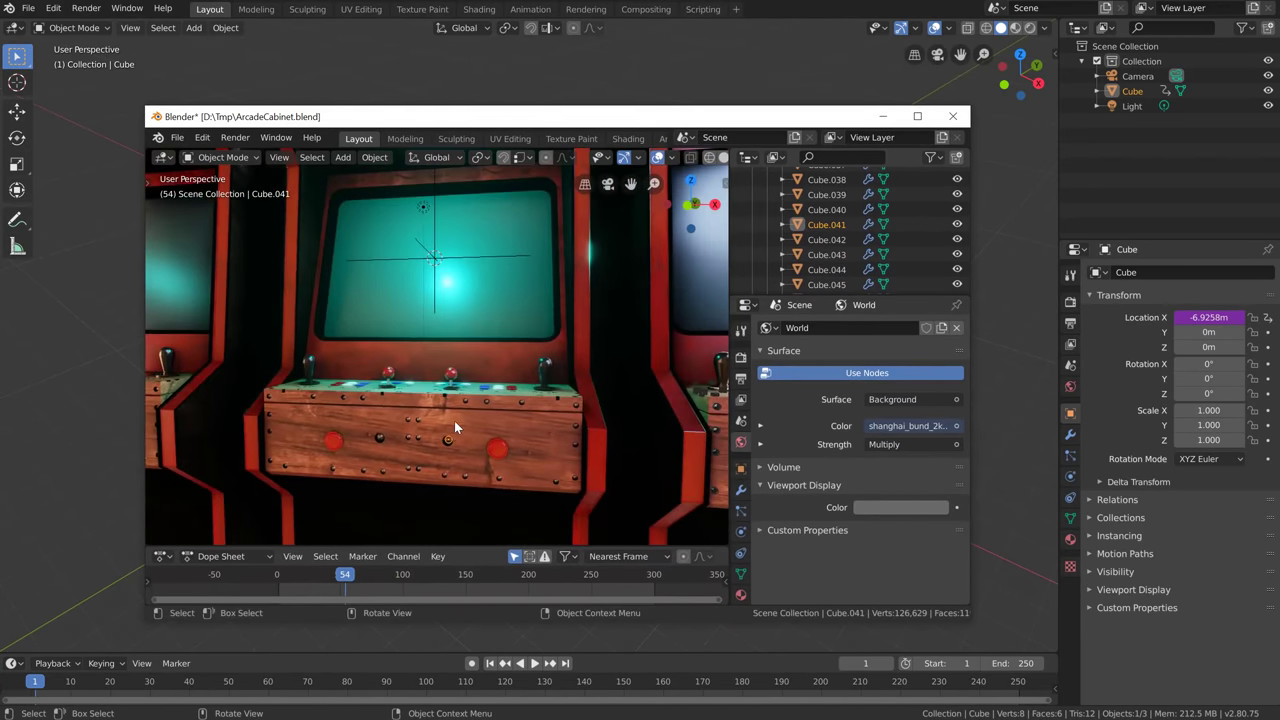
key("KP_0")
scroll(416, 389, "up", 5)
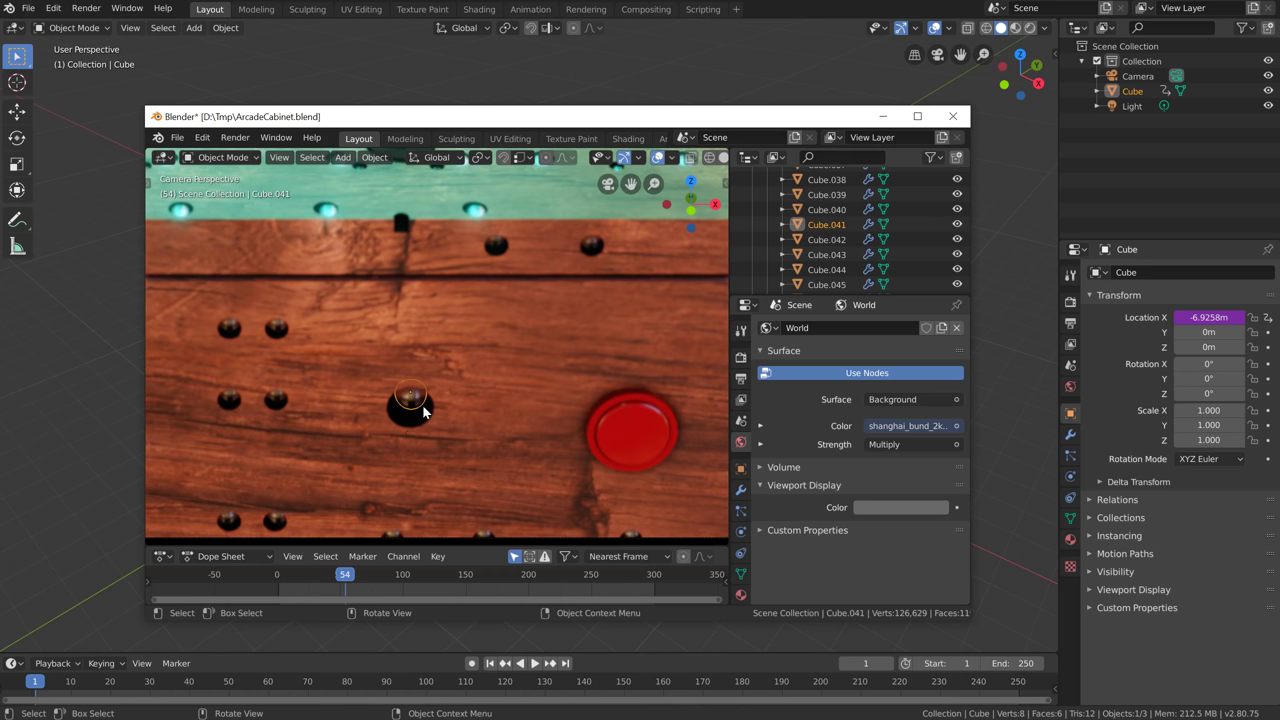
key("ctrl+c")
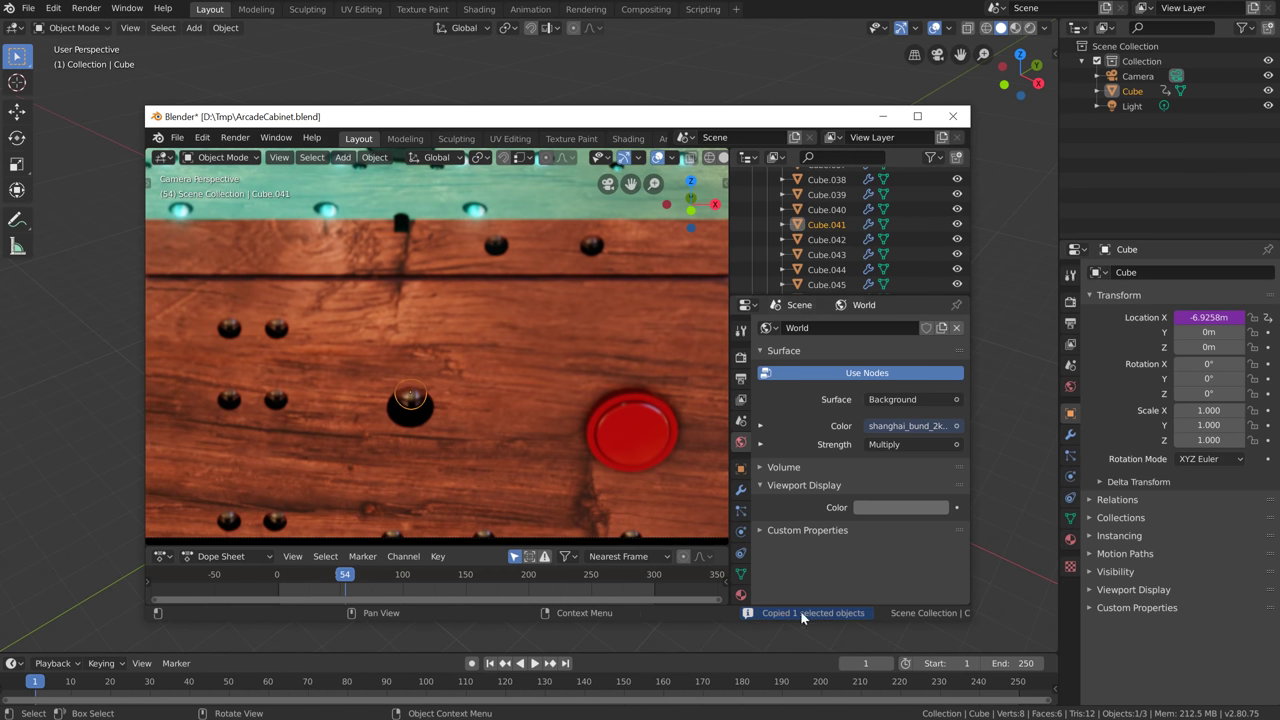
Paste the copied Cube.041 into the default cube scene, inspect it up close, and delete it
left_click(513, 150)
key("ctrl+v")
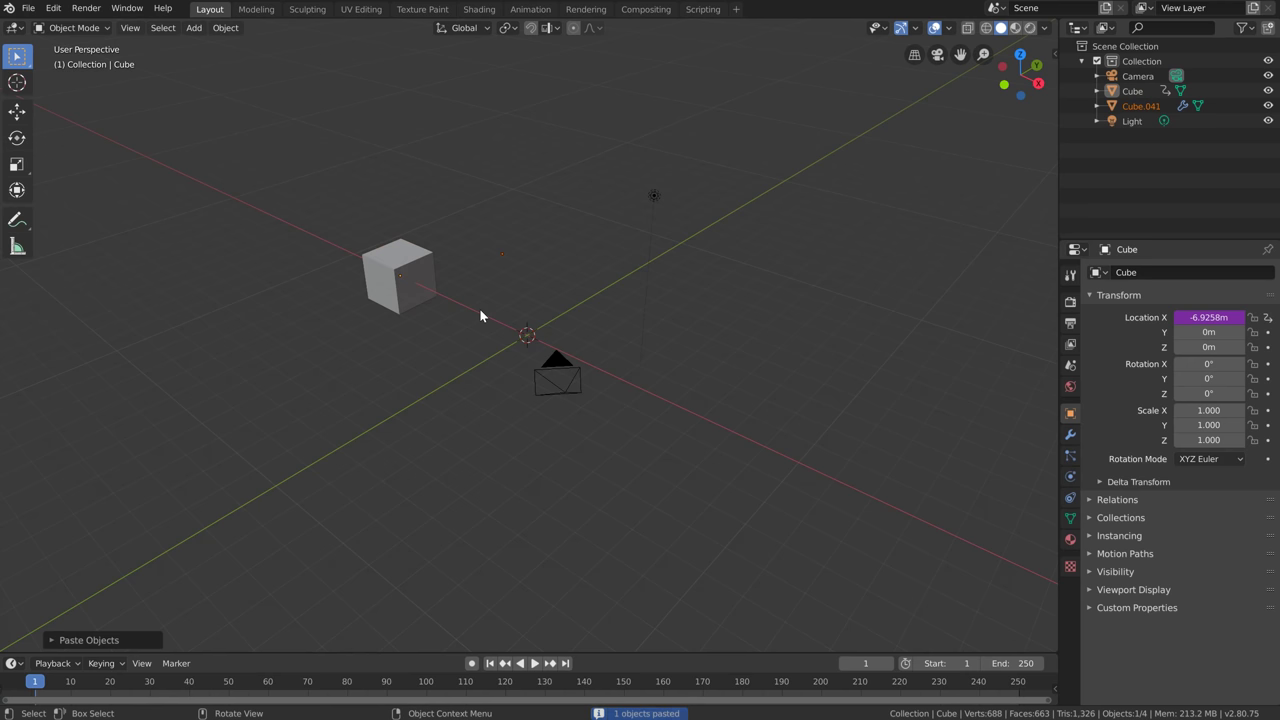
key("KP_Decimal")
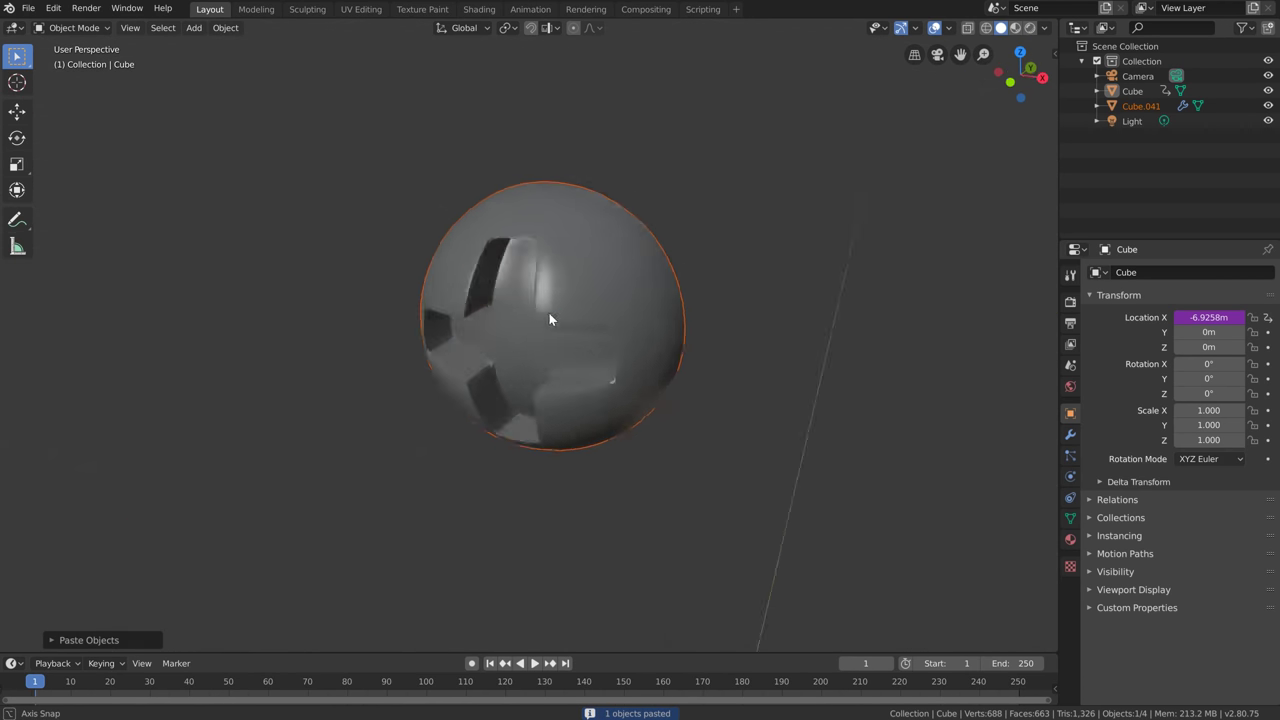
key("x")
left_click(547, 365)
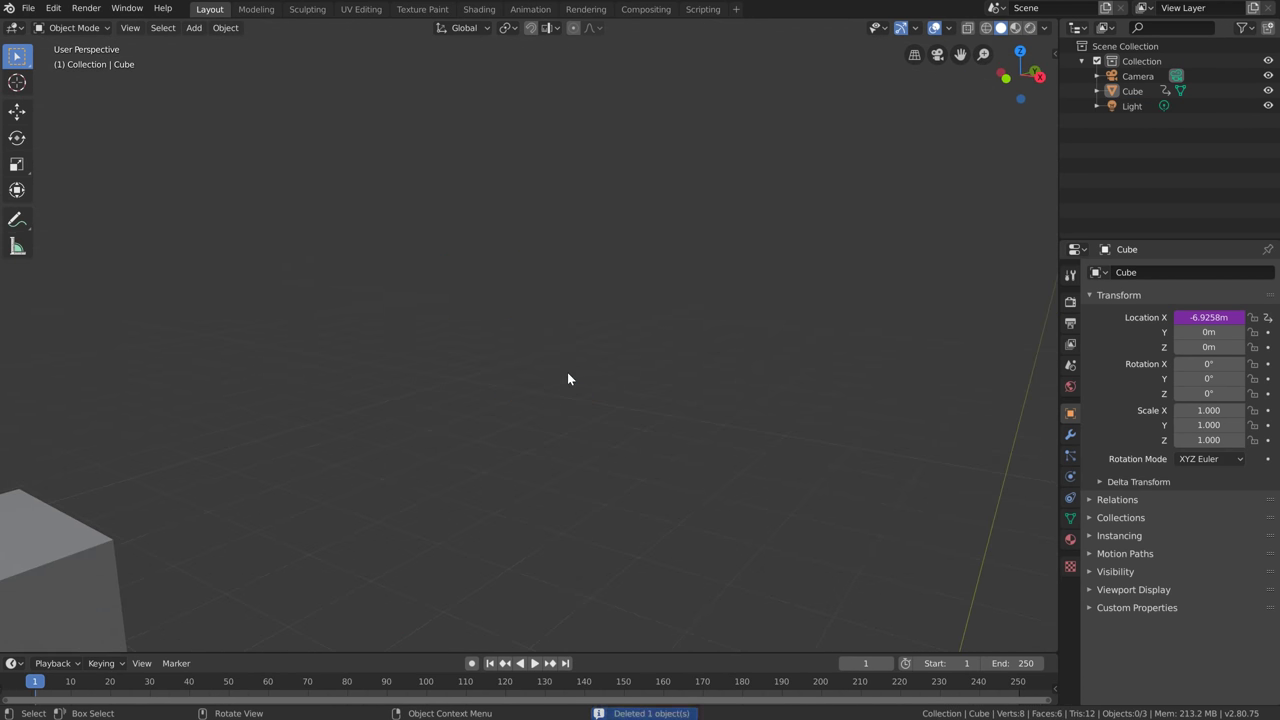
Drop ArcadeCabinet.blend from the D:\Tmp folder into the default scene and append its Cube.041 object
key("alt+Tab")
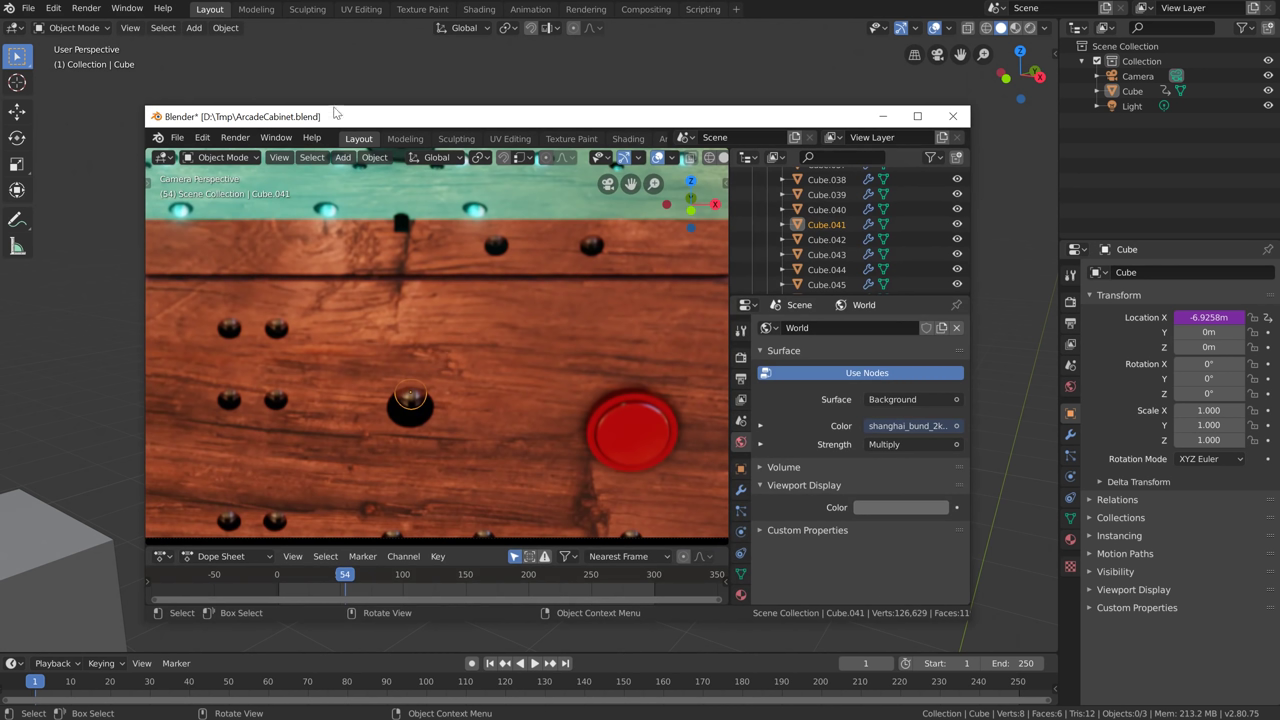
key("alt+Tab")
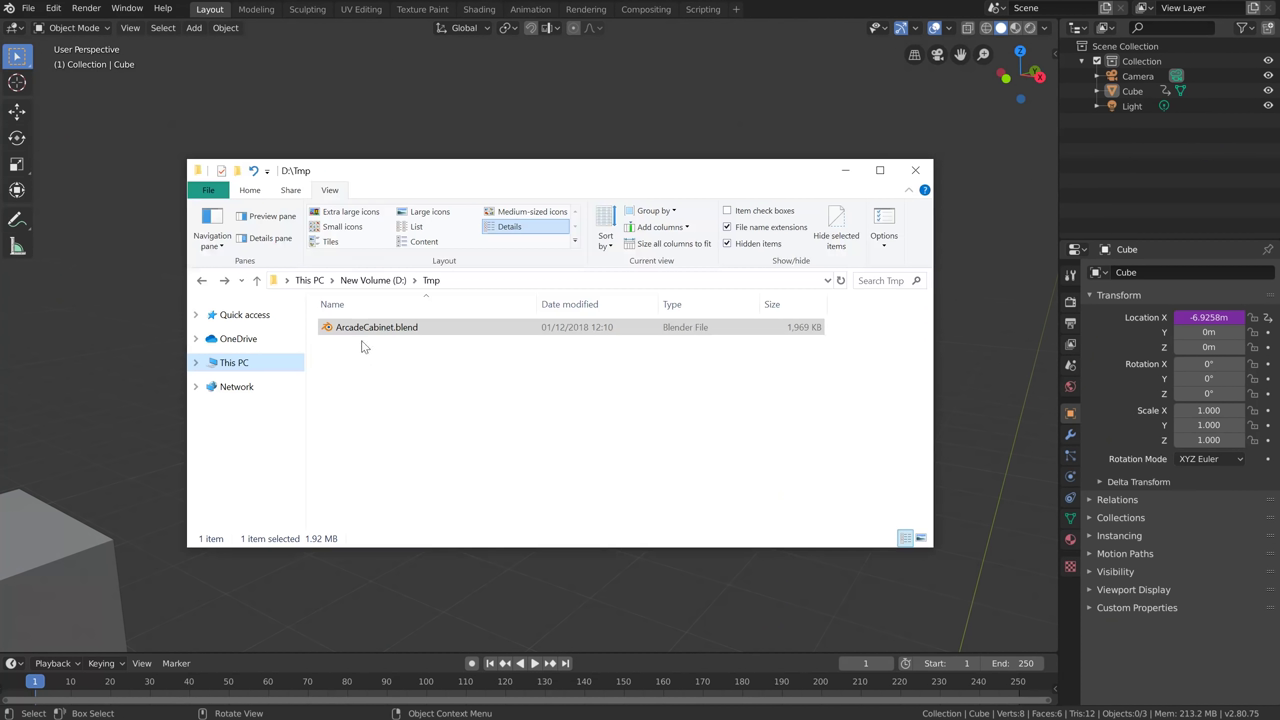
left_click_drag(377, 333, 578, 600)
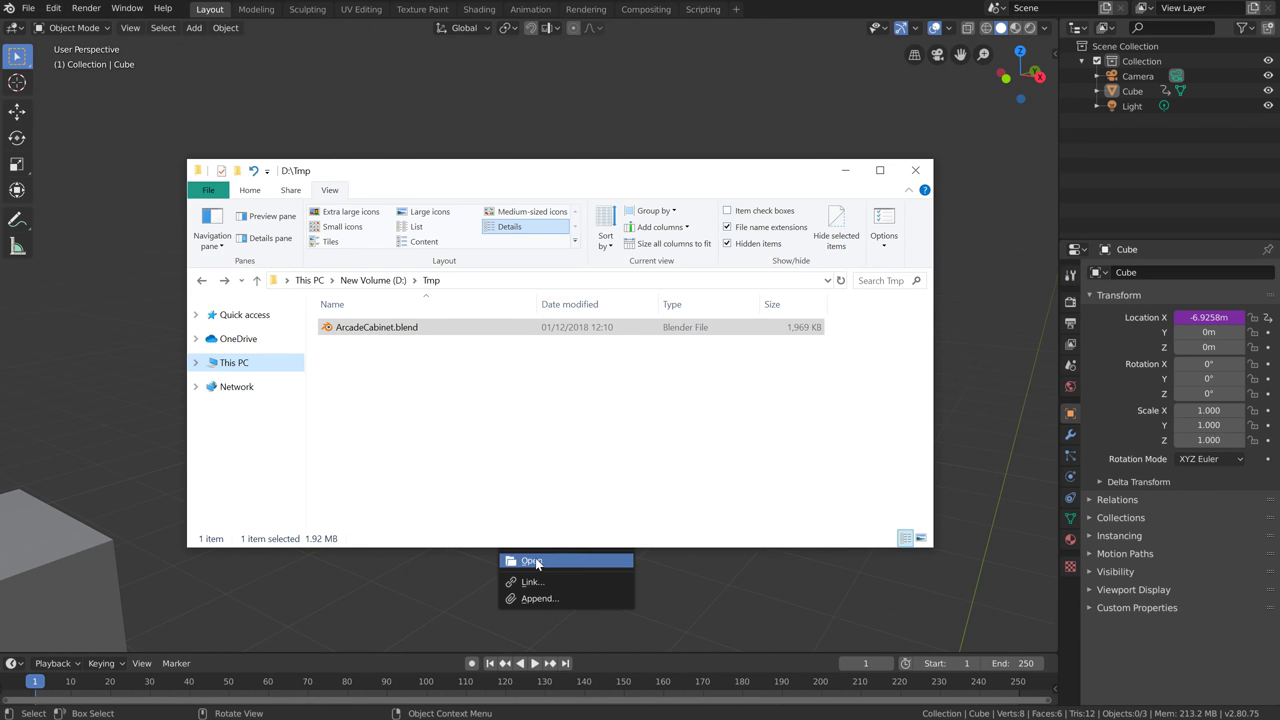
left_click(580, 598)
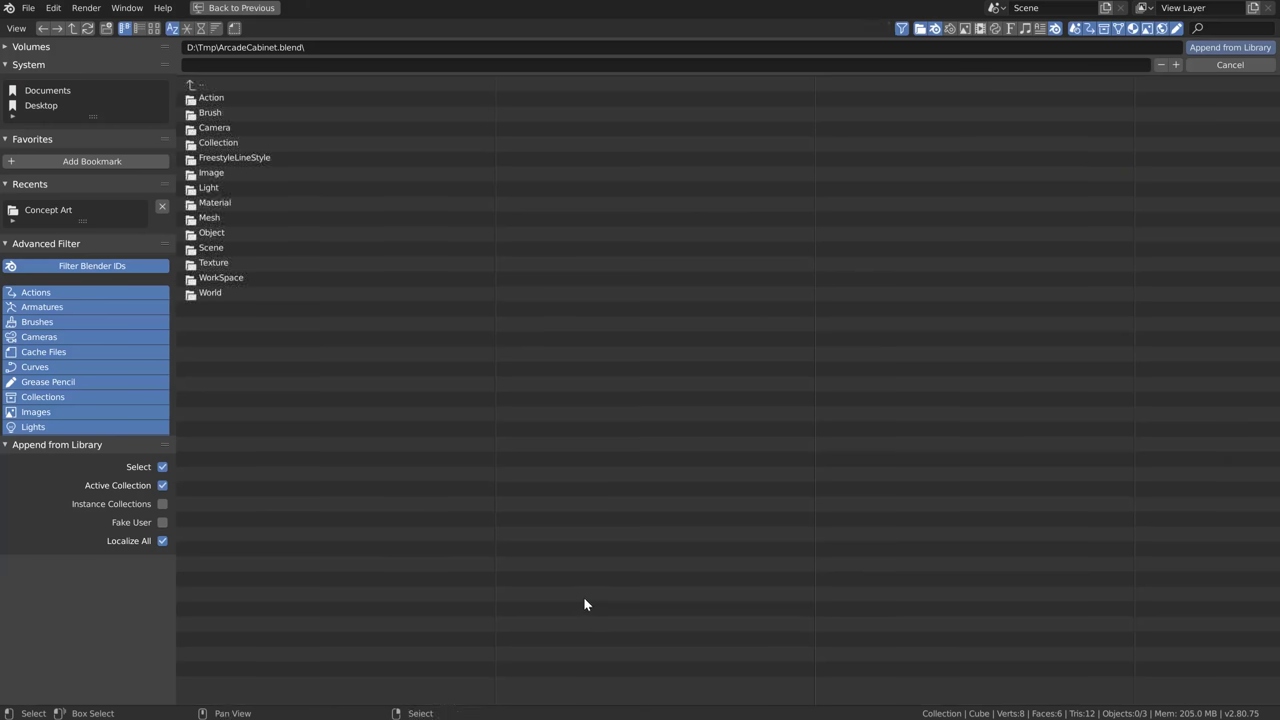
left_click(217, 236)
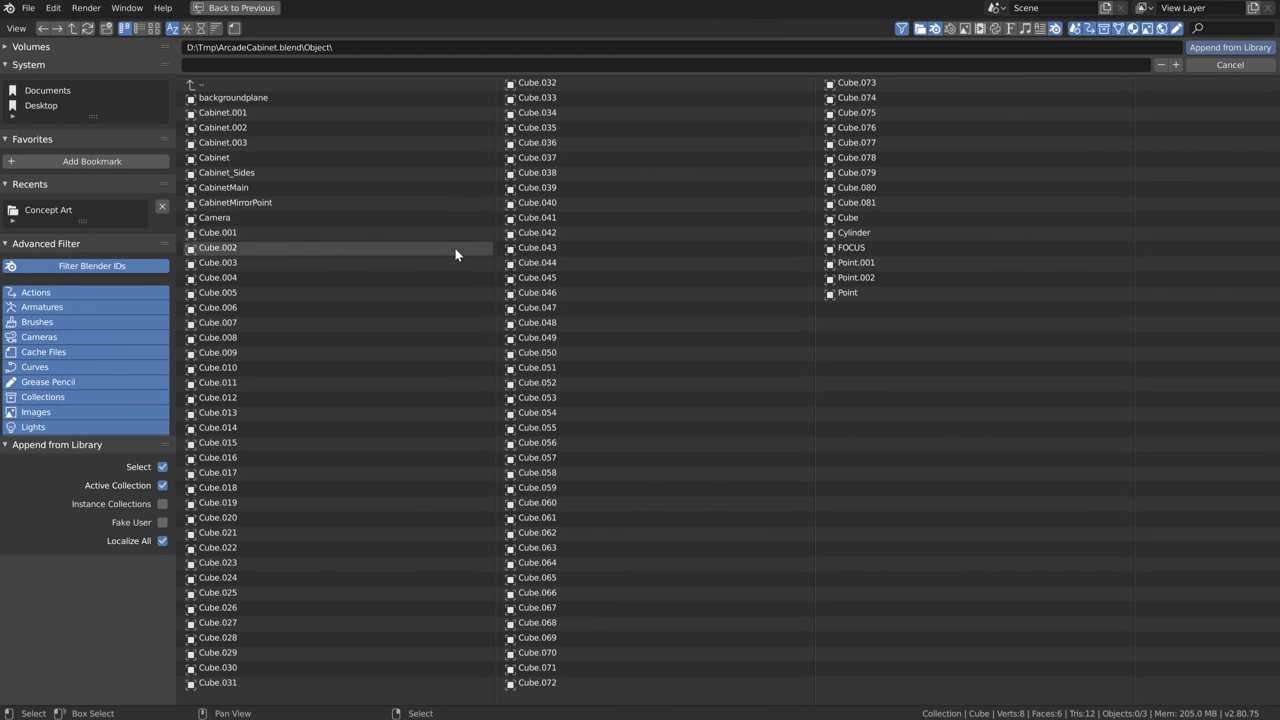
left_click(527, 220)
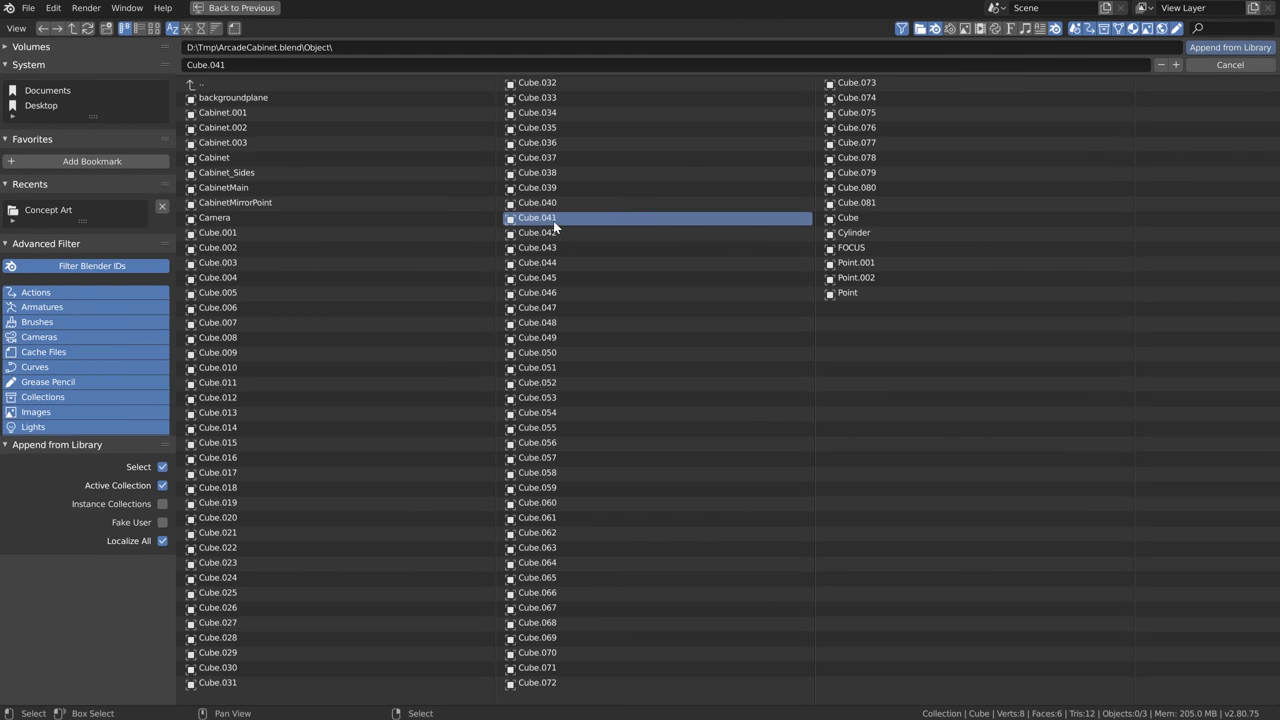
double_click(555, 228)
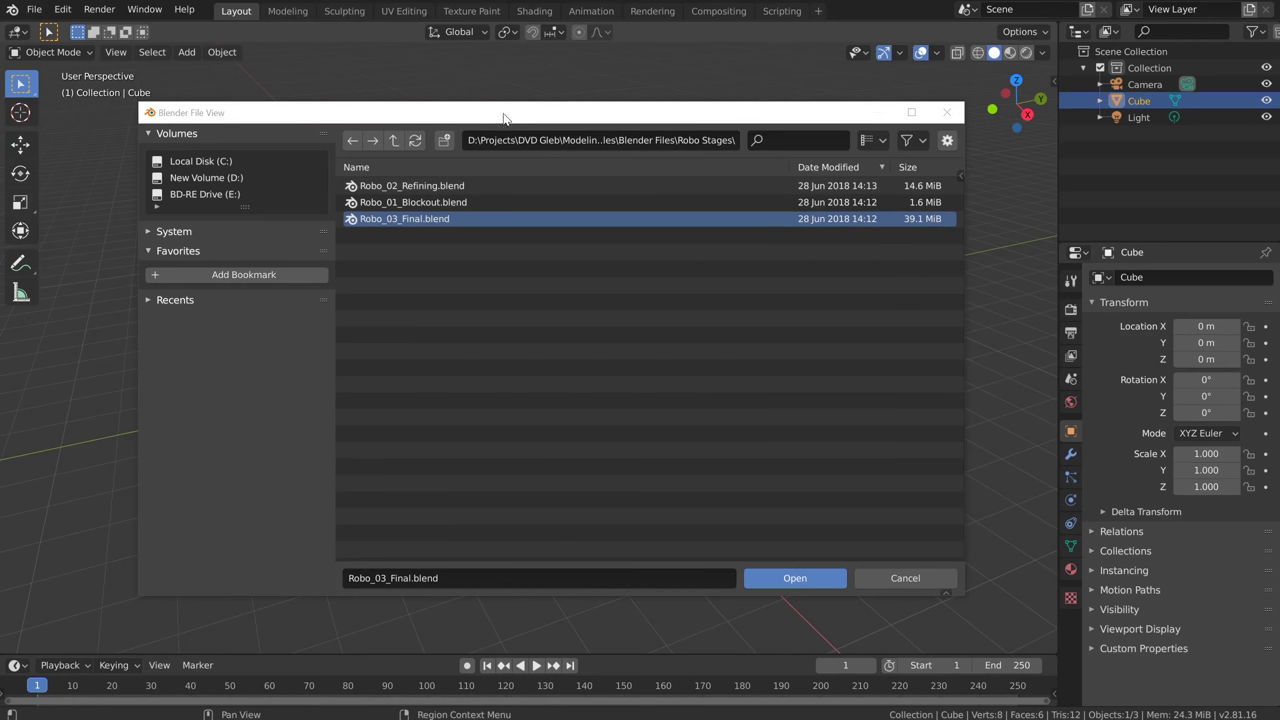
Open Robo_03_Final.blend with its saved interface layout and look through the 3D viewport's header menus
mouse_move(503, 118)
left_mouse_down()
mouse_move(515, 146)
mouse_move(492, 130)
left_mouse_up()
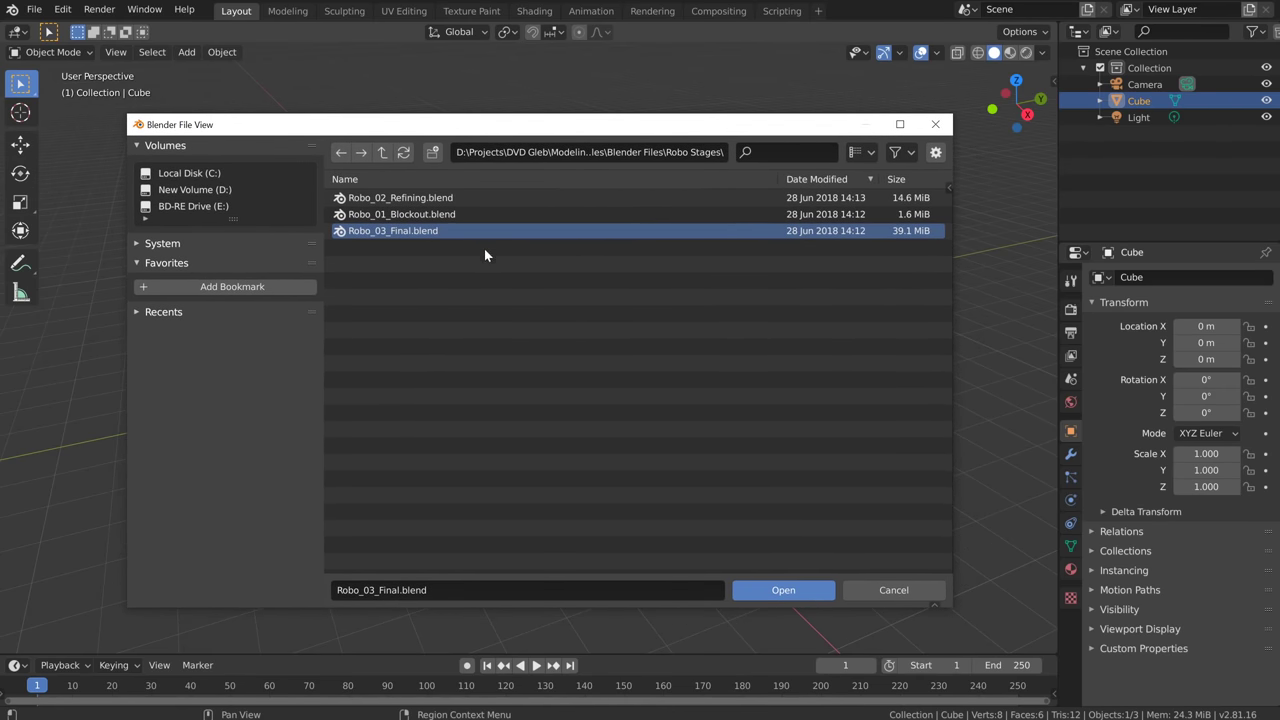
left_click(800, 597)
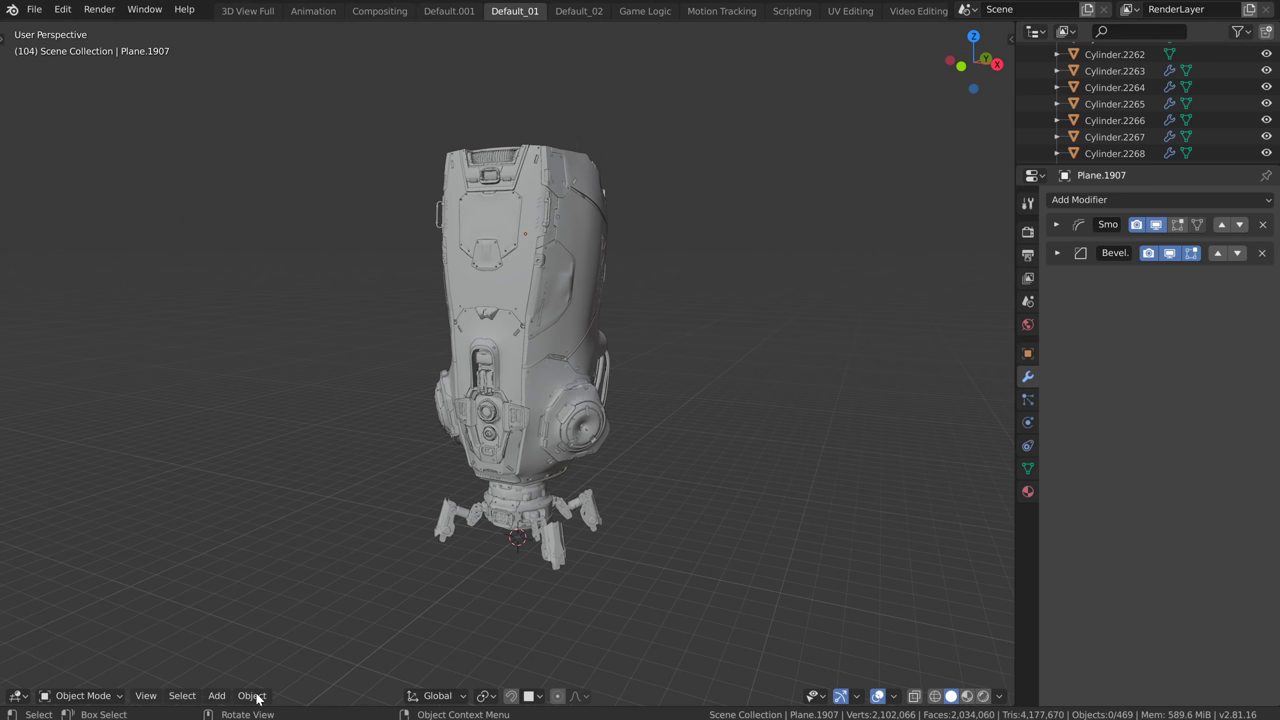
left_click(146, 696)
mouse_move(245, 697)
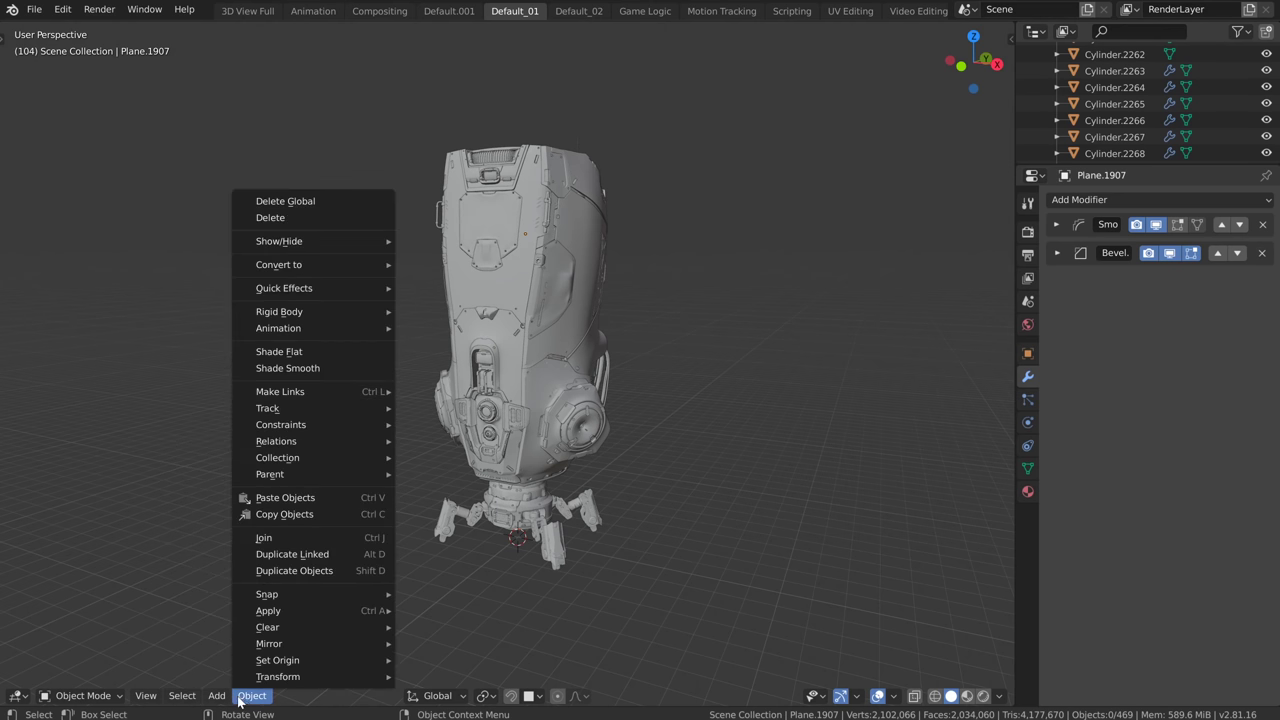
mouse_move(585, 697)
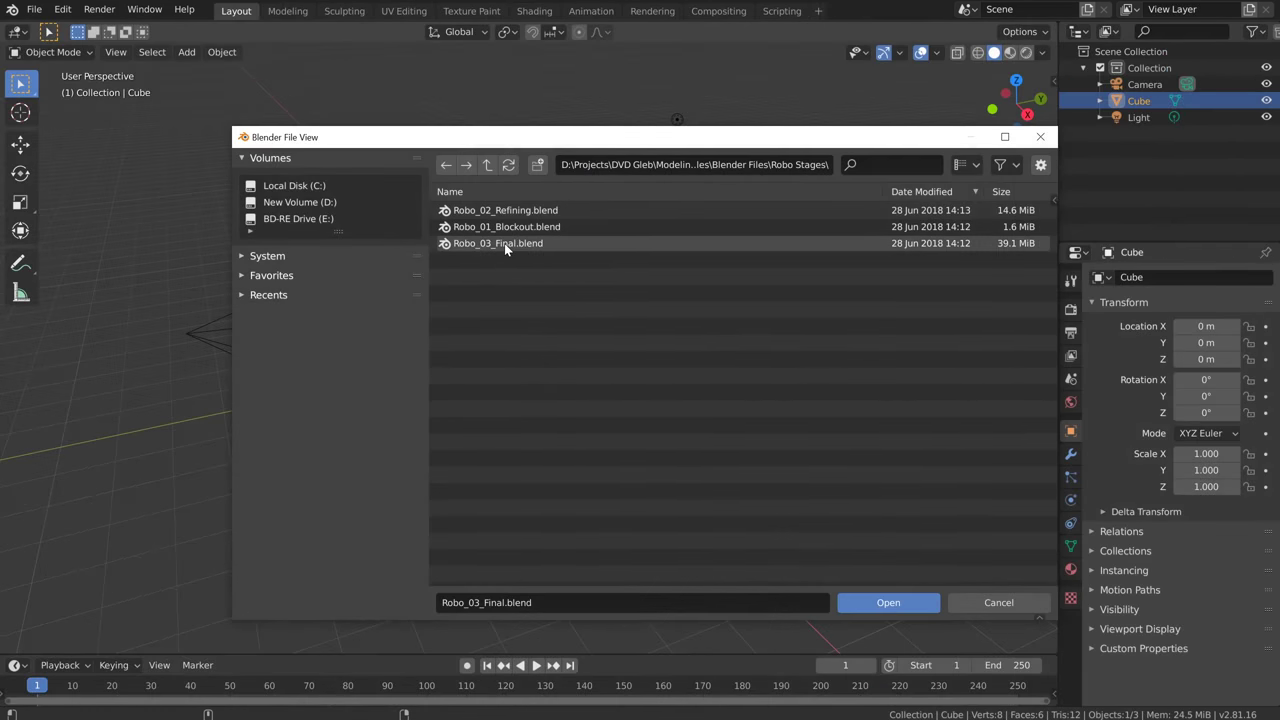
Open Robo_03_Final.blend with Load UI disabled and inspect the robot model up close
left_click(504, 243)
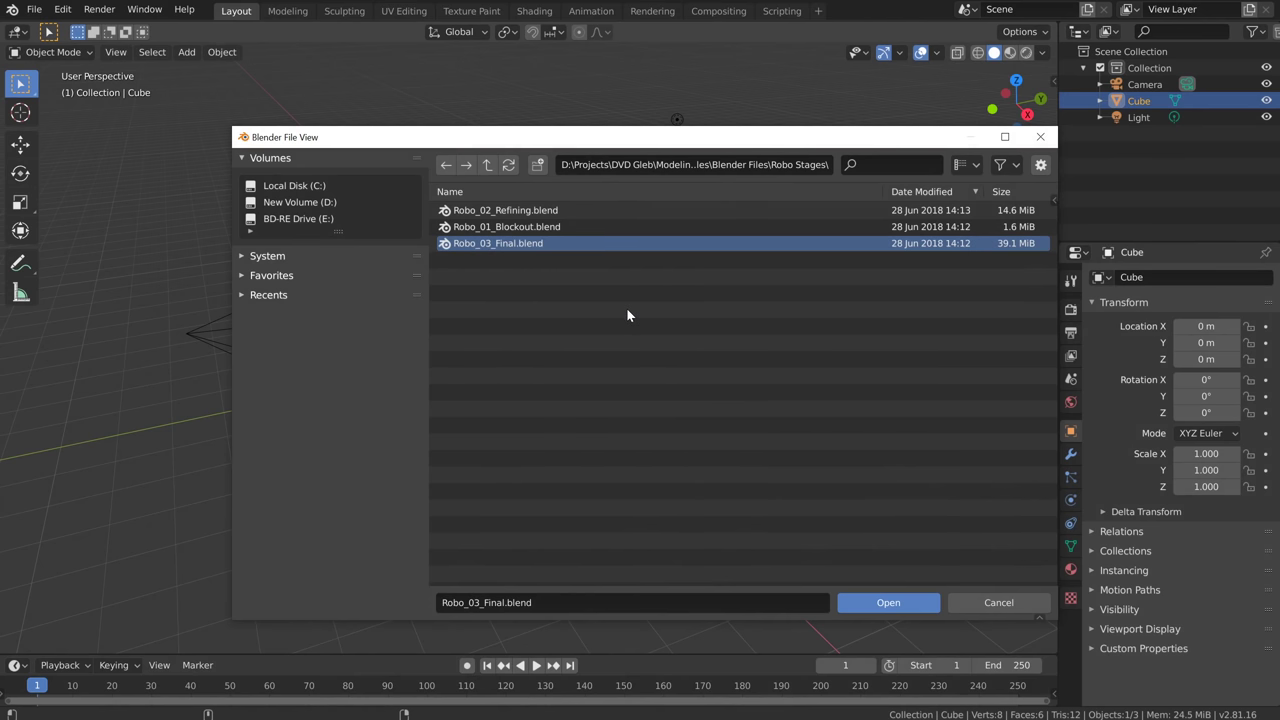
key("n")
left_click(876, 196)
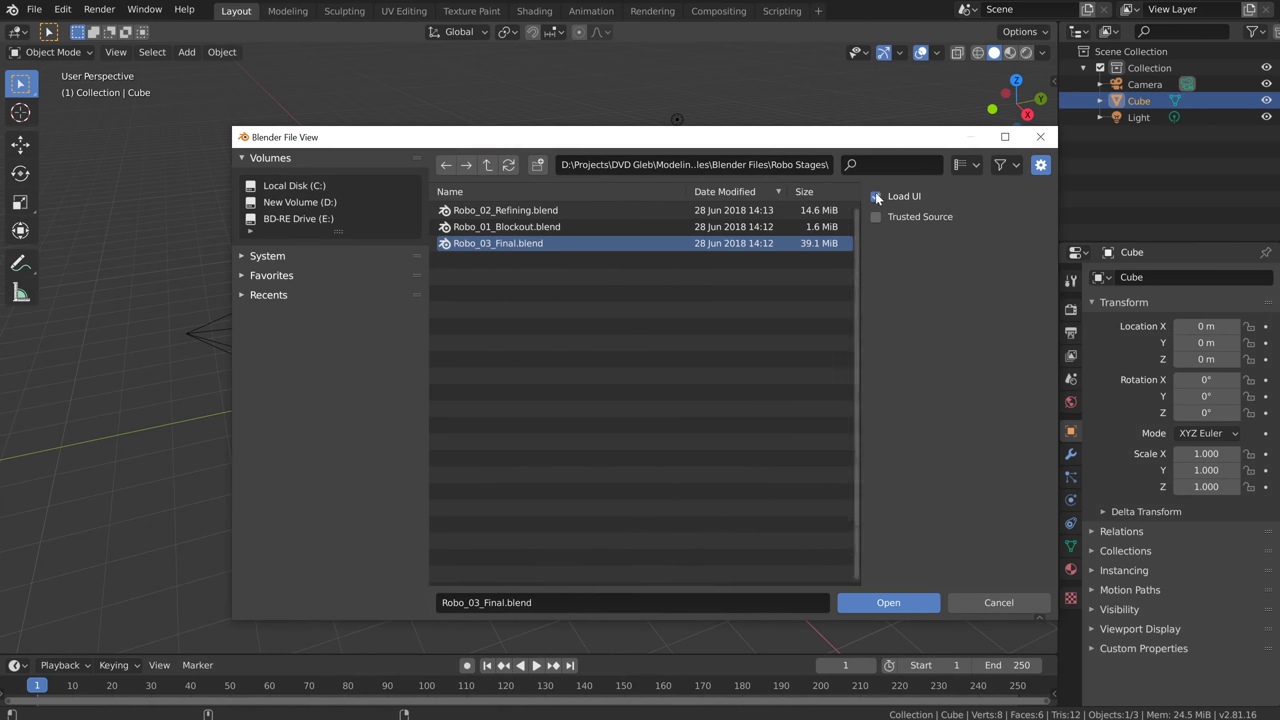
left_click(886, 602)
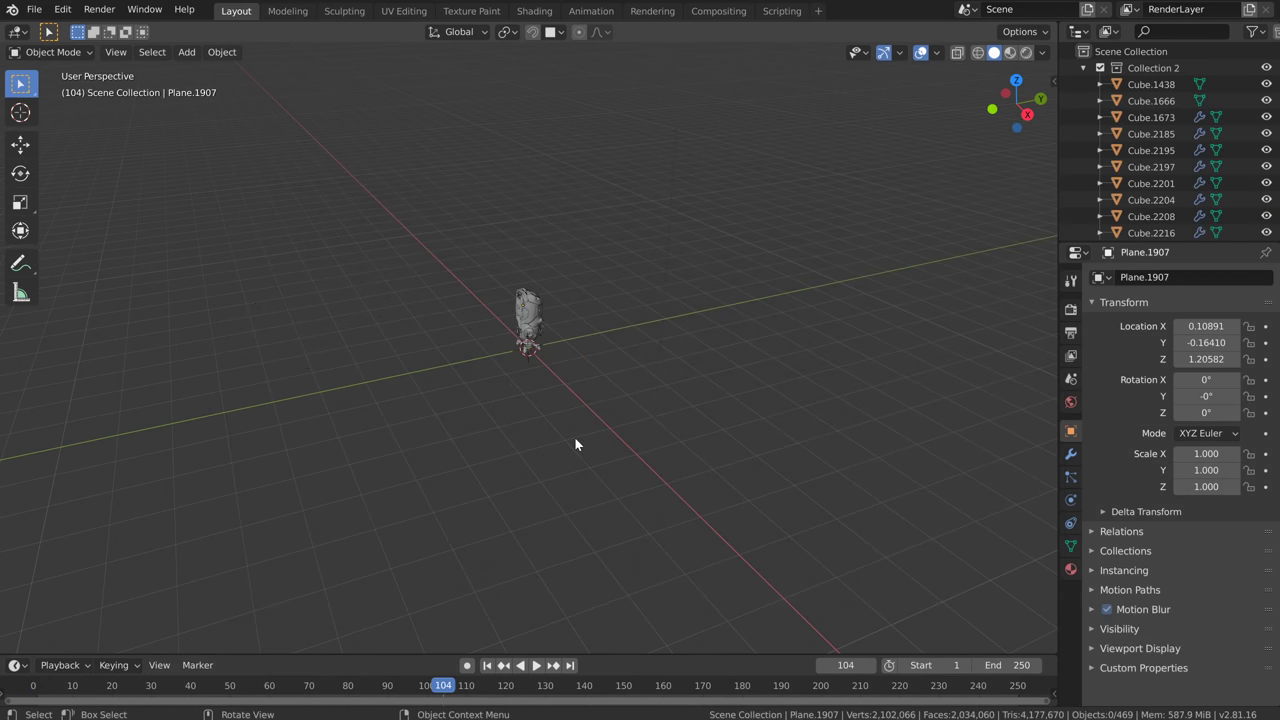
scroll(530, 379, "up", 5)
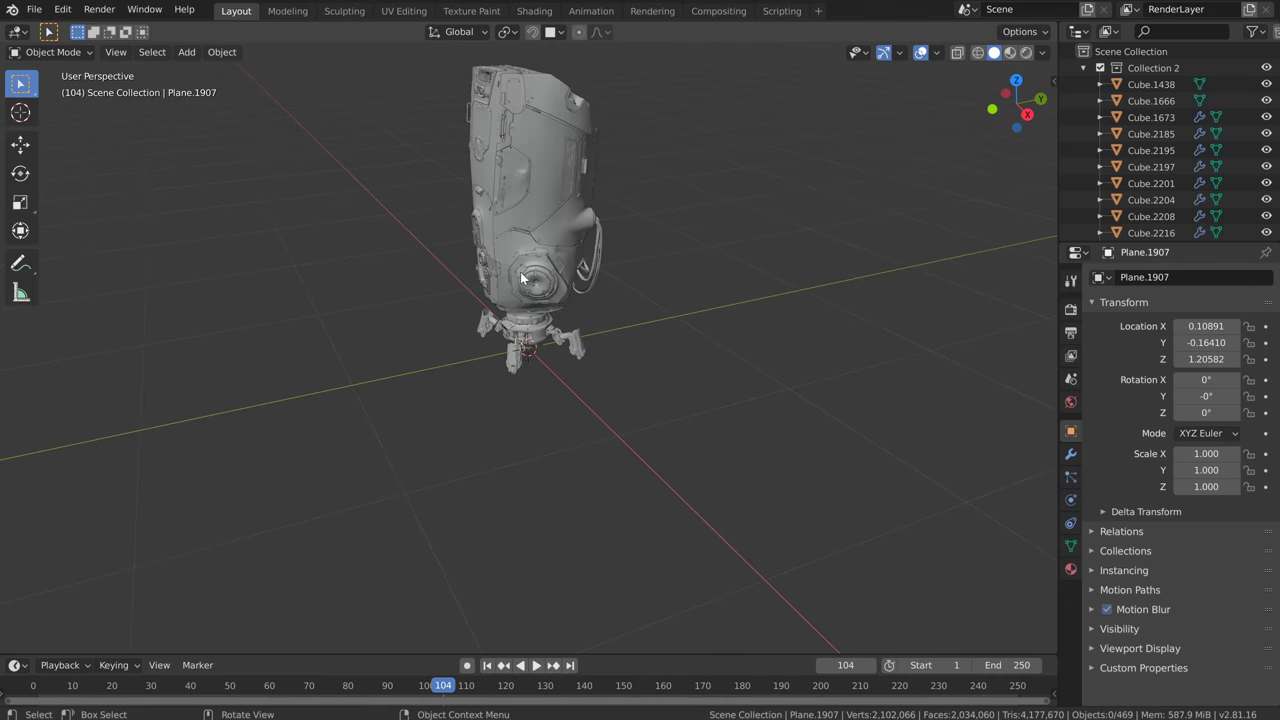
middle_click_drag(530, 379, 559, 210)
scroll(559, 210, "up", 3)
middle_click_drag(545, 167, 527, 419, "shift")
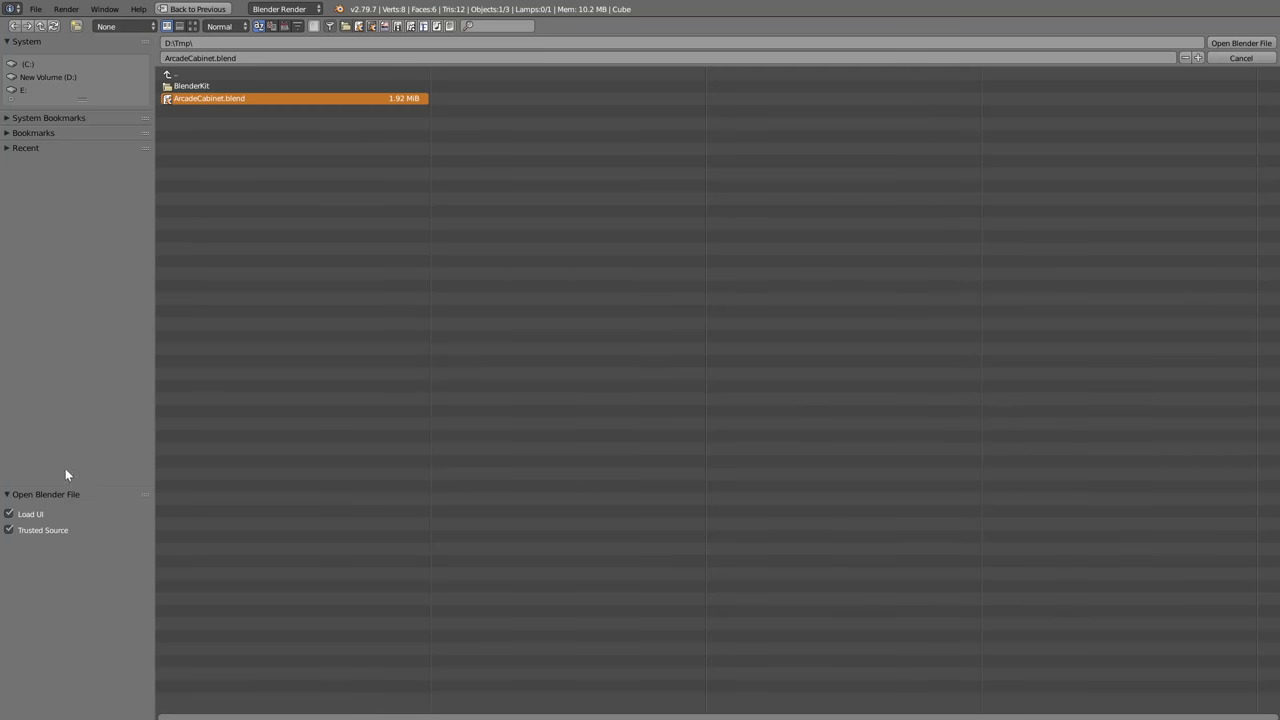
Toggle Load UI in the Blender 2.79 file browser, and switch to the 2.81 file browser to reveal its opening options
left_click(10, 514)
left_click(10, 514)
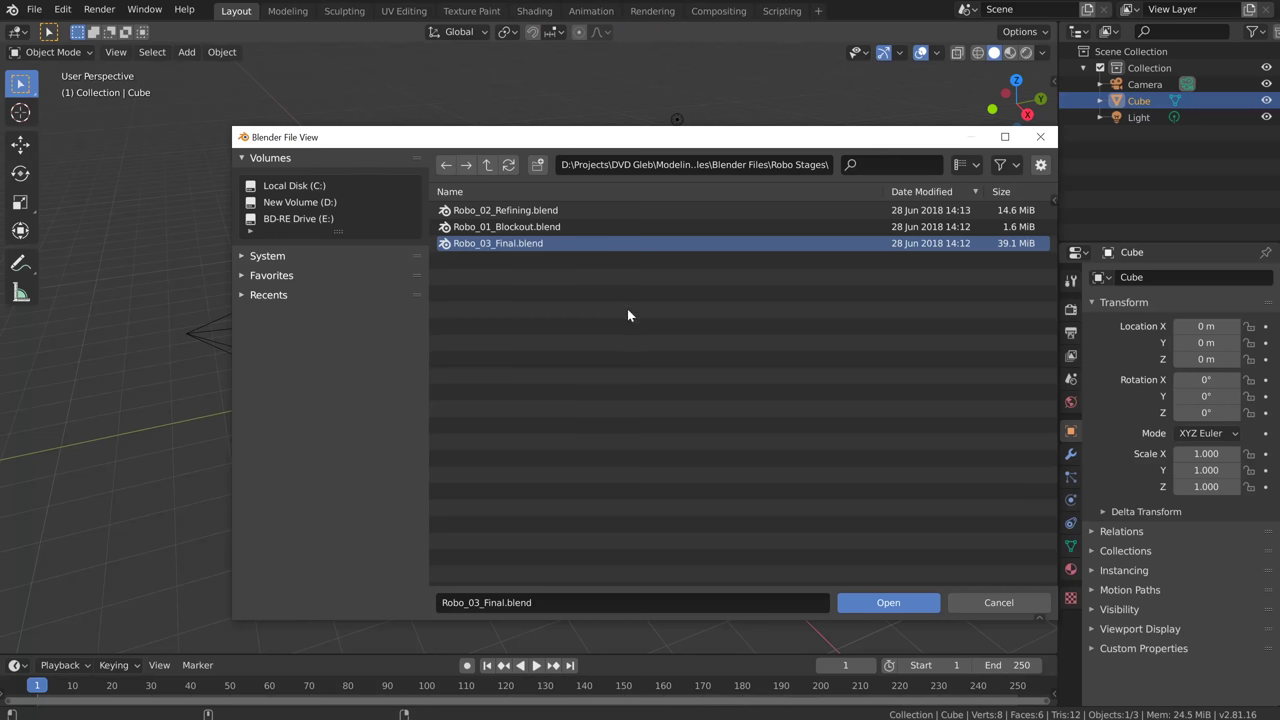
key("n")
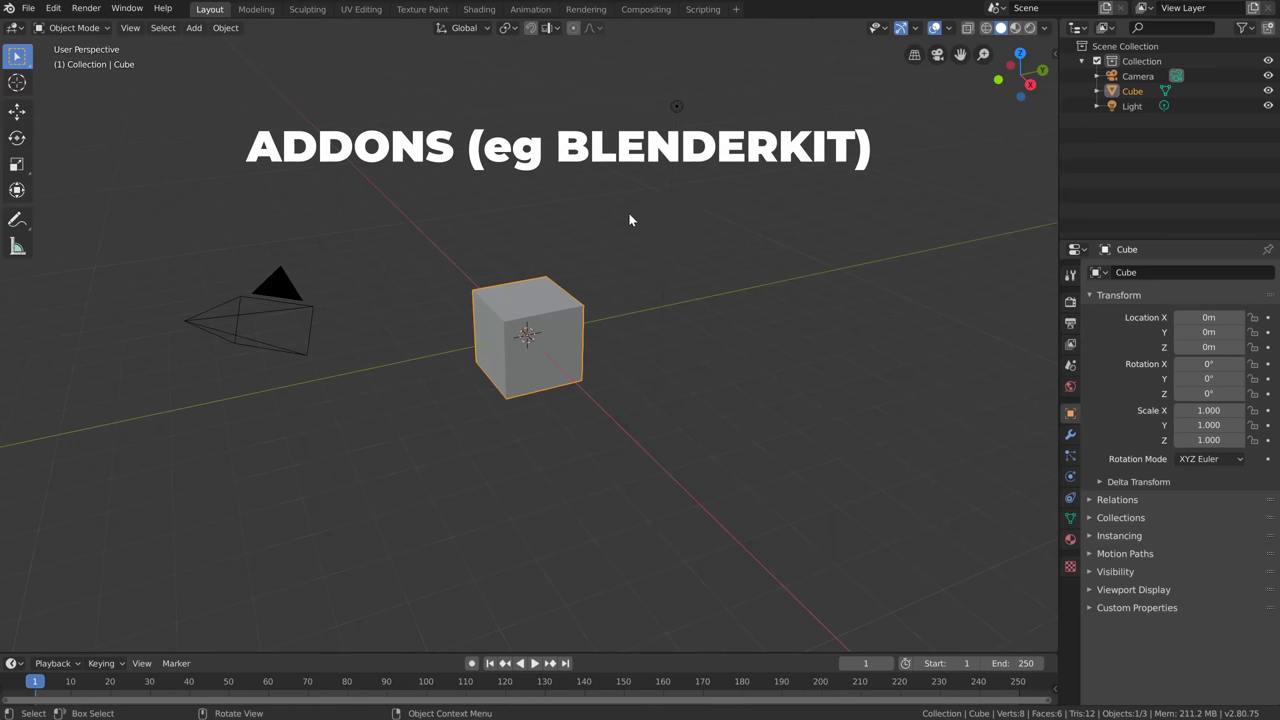
Open the add-on preferences in the default cube scene and browse the list of available add-ons
key("F4")
left_click(396, 322)
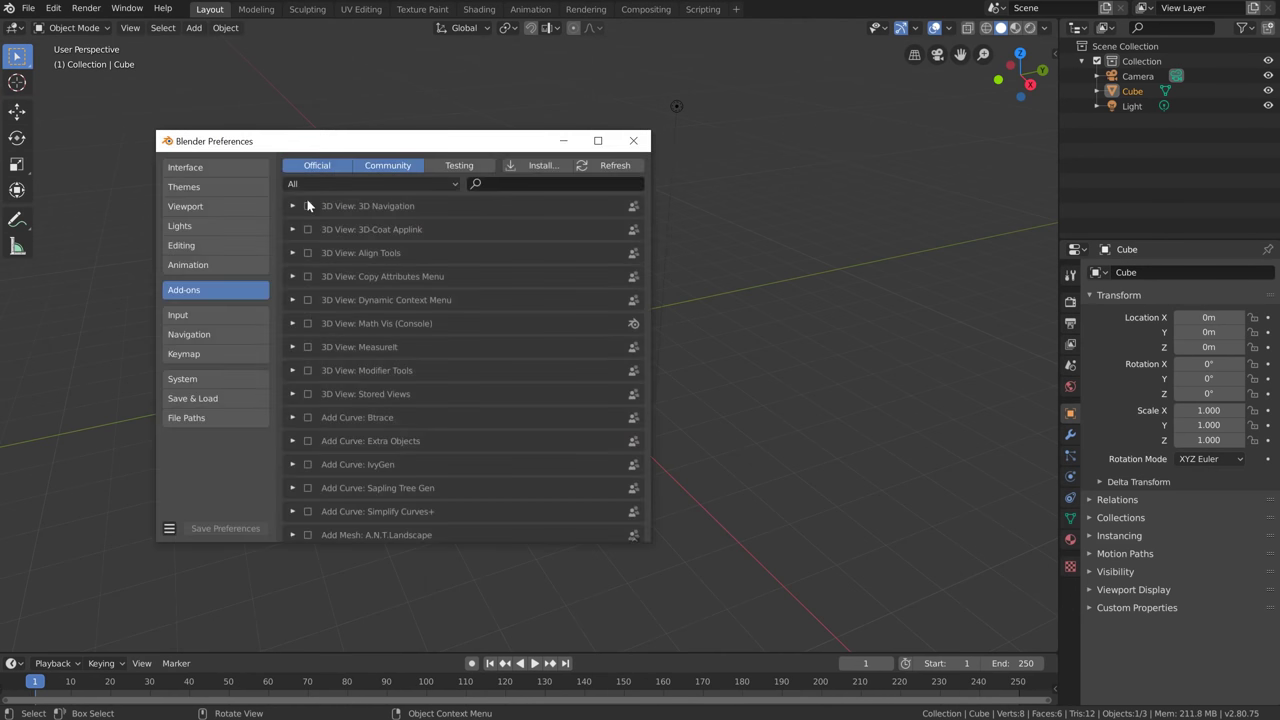
left_click_drag(366, 147, 425, 129)
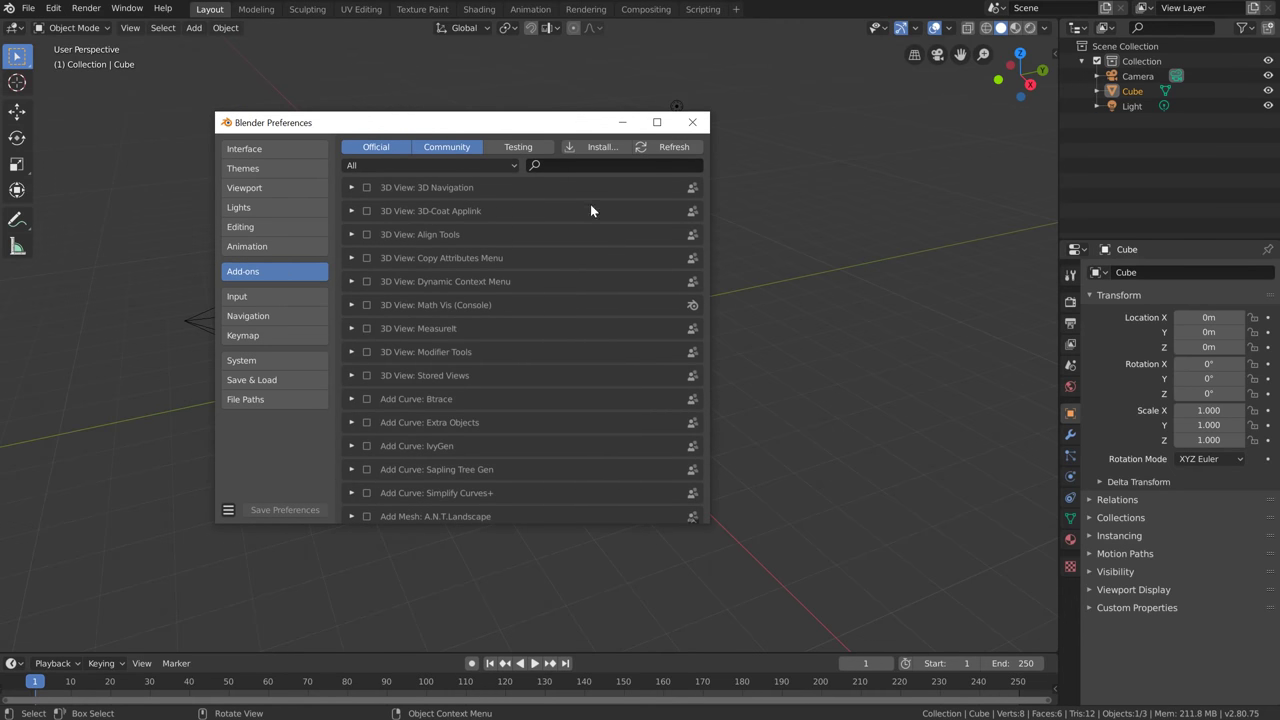
scroll(510, 358, "down", 8)
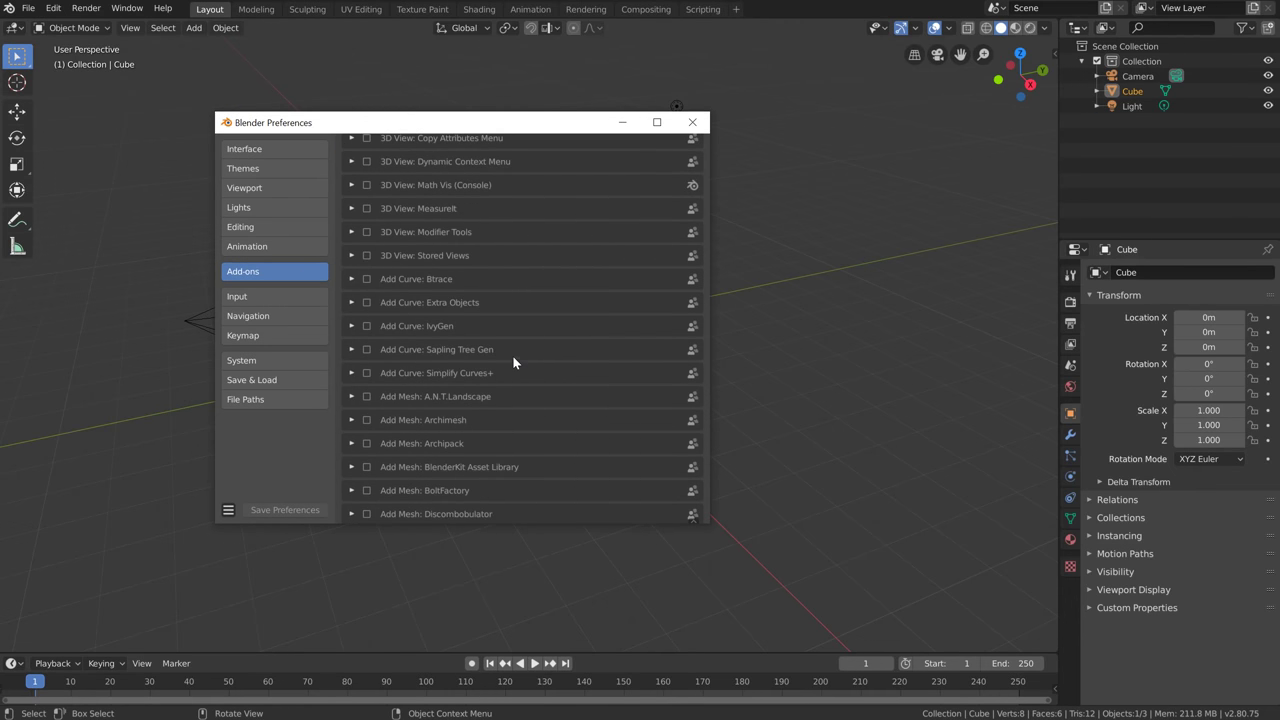
scroll(542, 335, "down", 6)
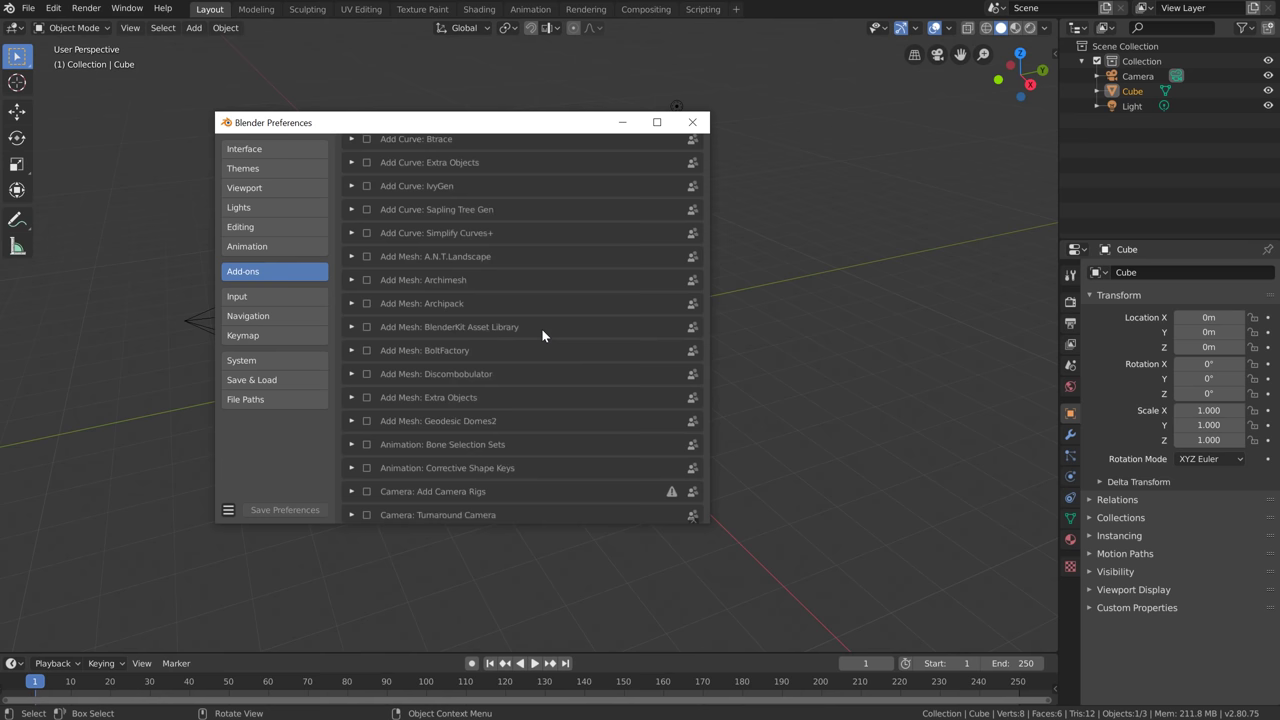
scroll(545, 342, "down", 3)
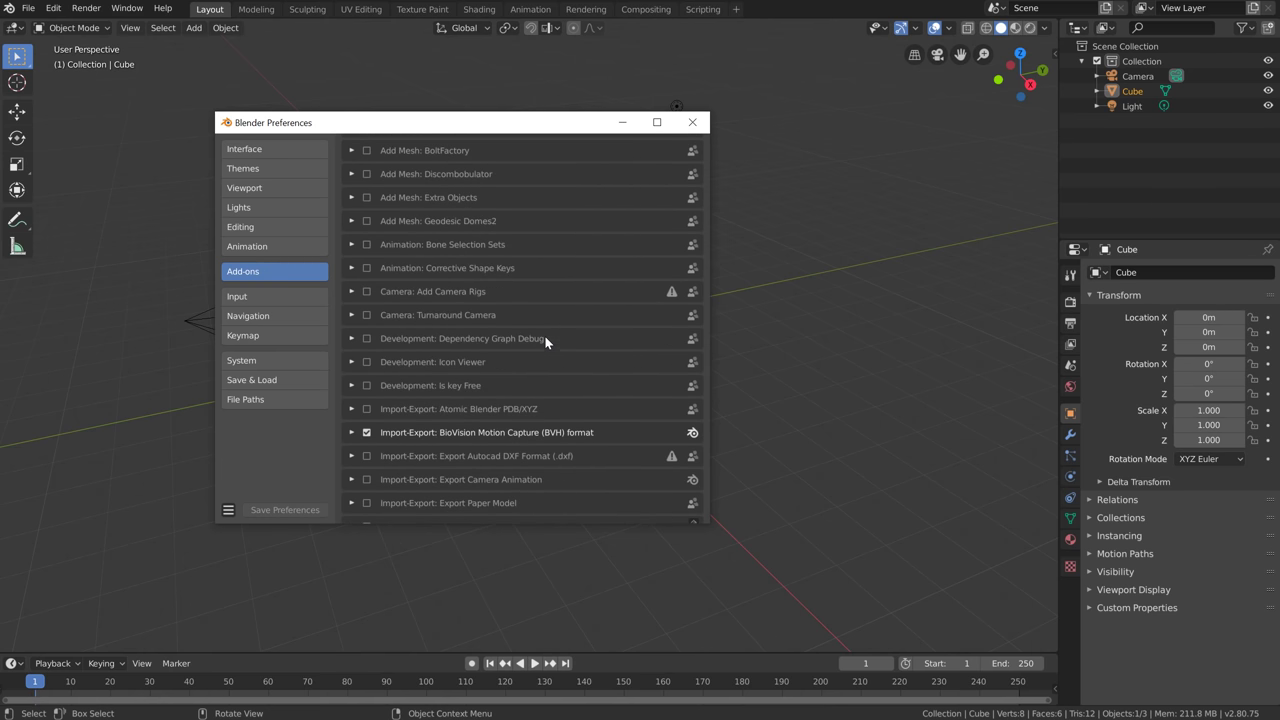
scroll(552, 343, "up", 15)
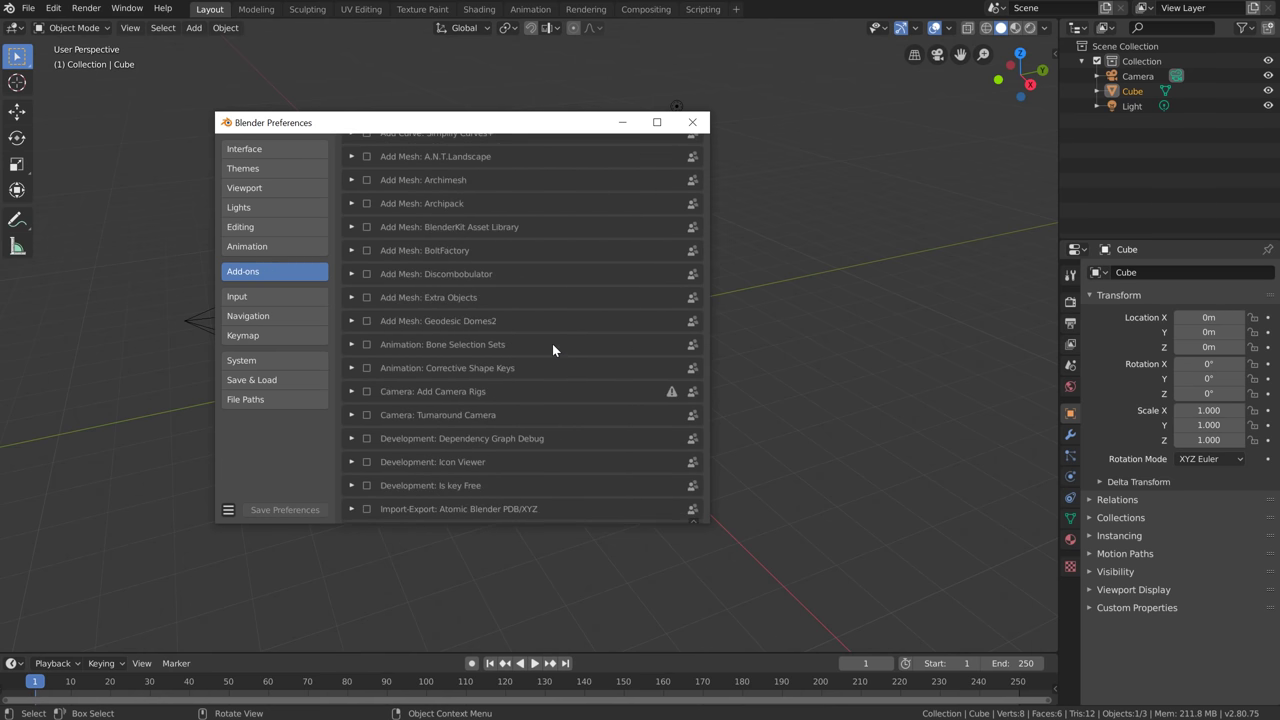
Search the add-ons for "kit", enable Add Mesh: BlenderKit Asset Library, and expand its details
left_click(567, 166)
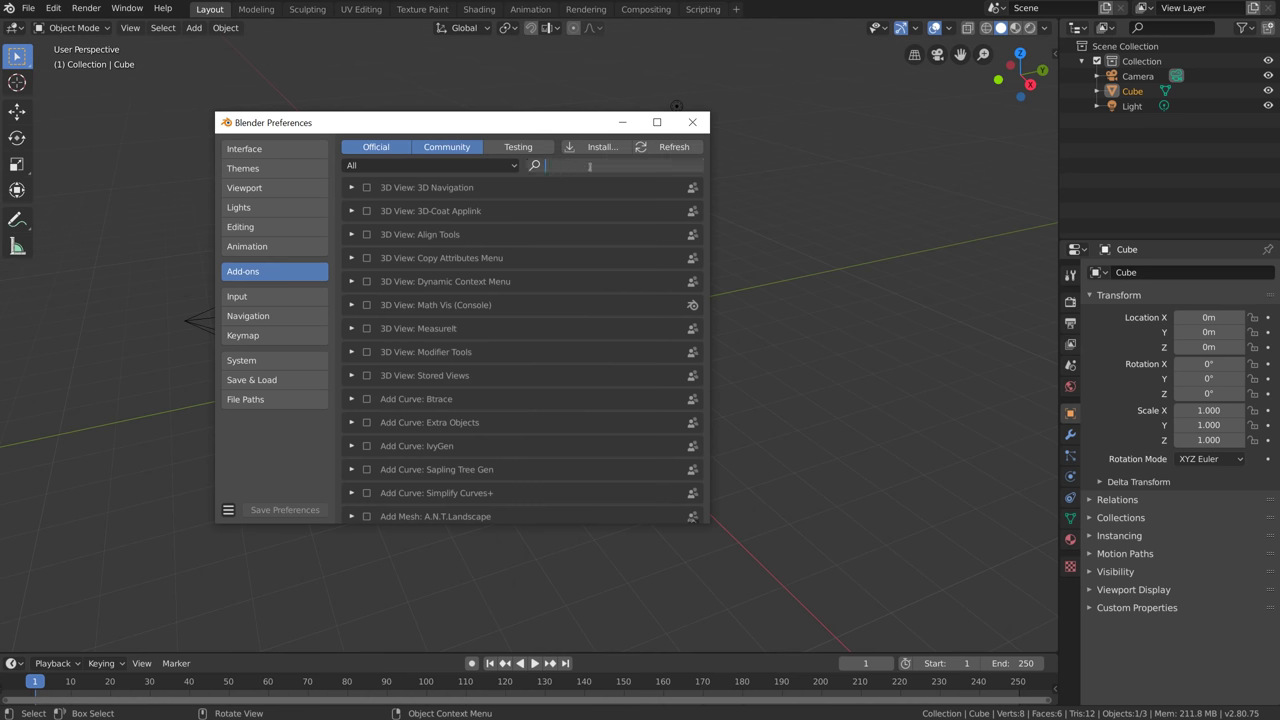
type("kit")
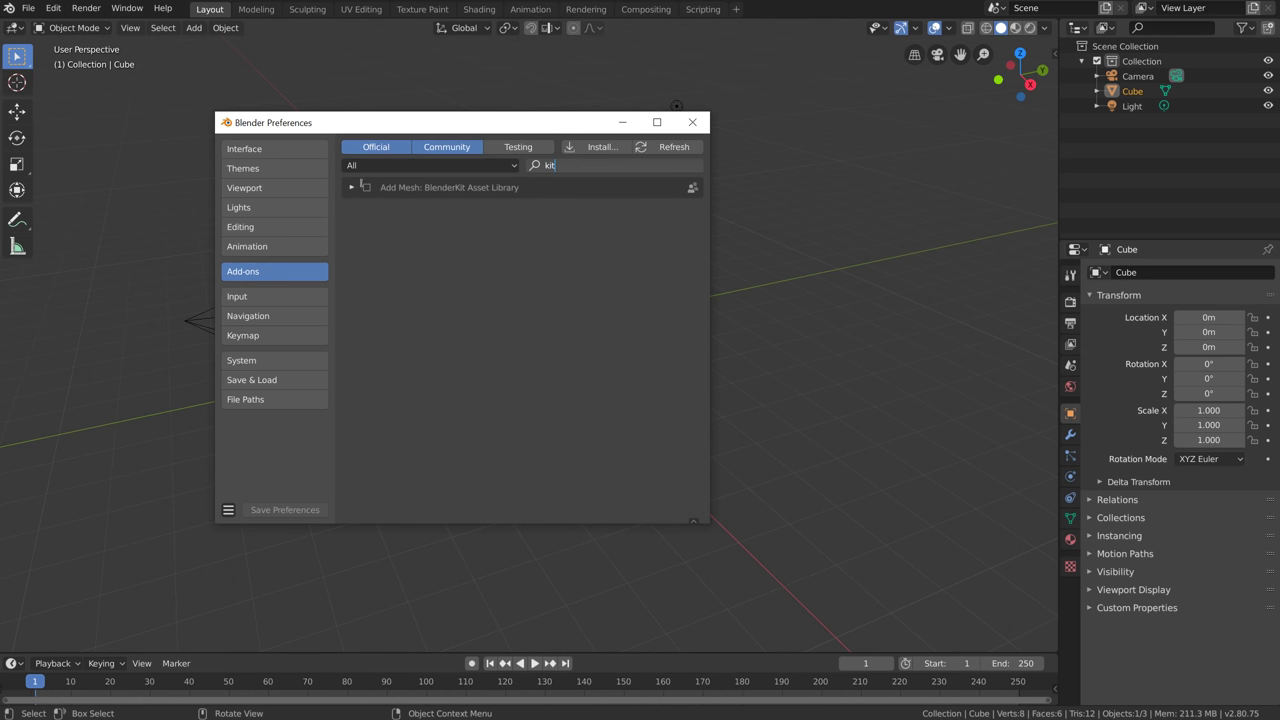
key("Return")
left_click(366, 187)
left_click(349, 188)
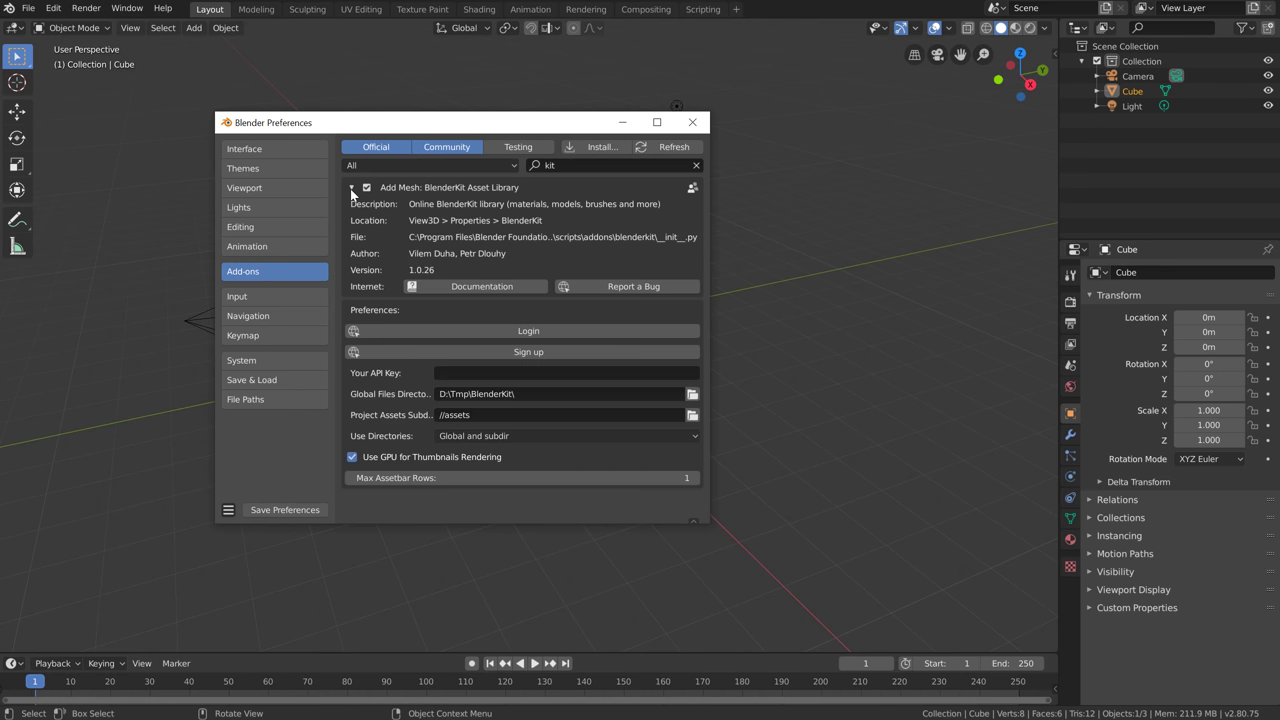
View the BlenderKit registration page in the browser, return to Blender, and close the preferences
left_click(549, 355)
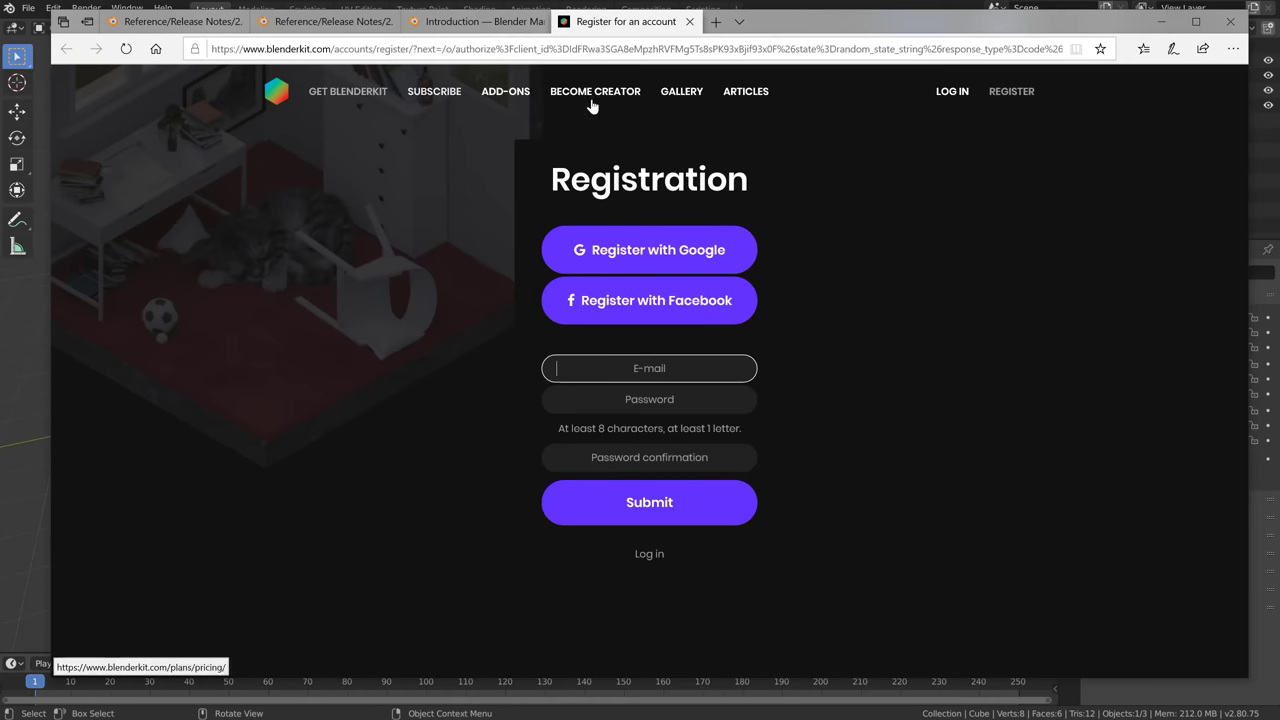
key("alt+Tab")
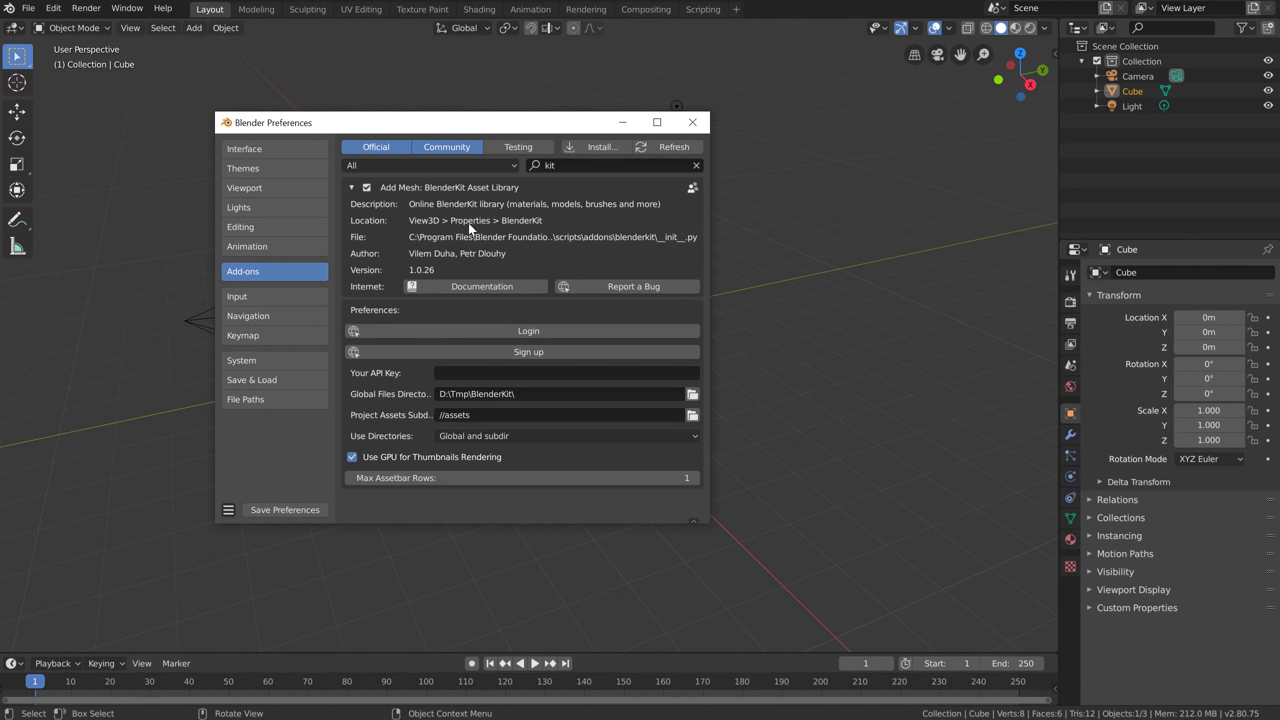
left_click(694, 124)
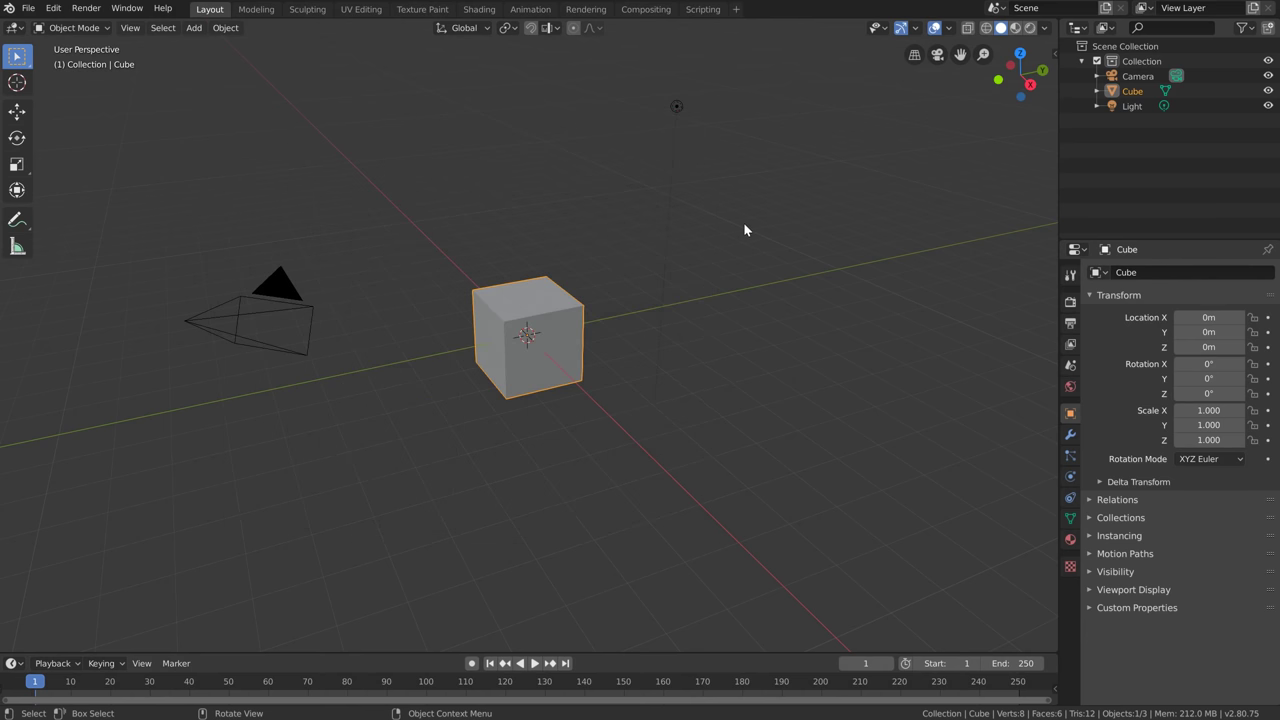
Open BlenderKit in the 3D viewport sidebar, review its material categories and login options, and choose the animal category
key("n")
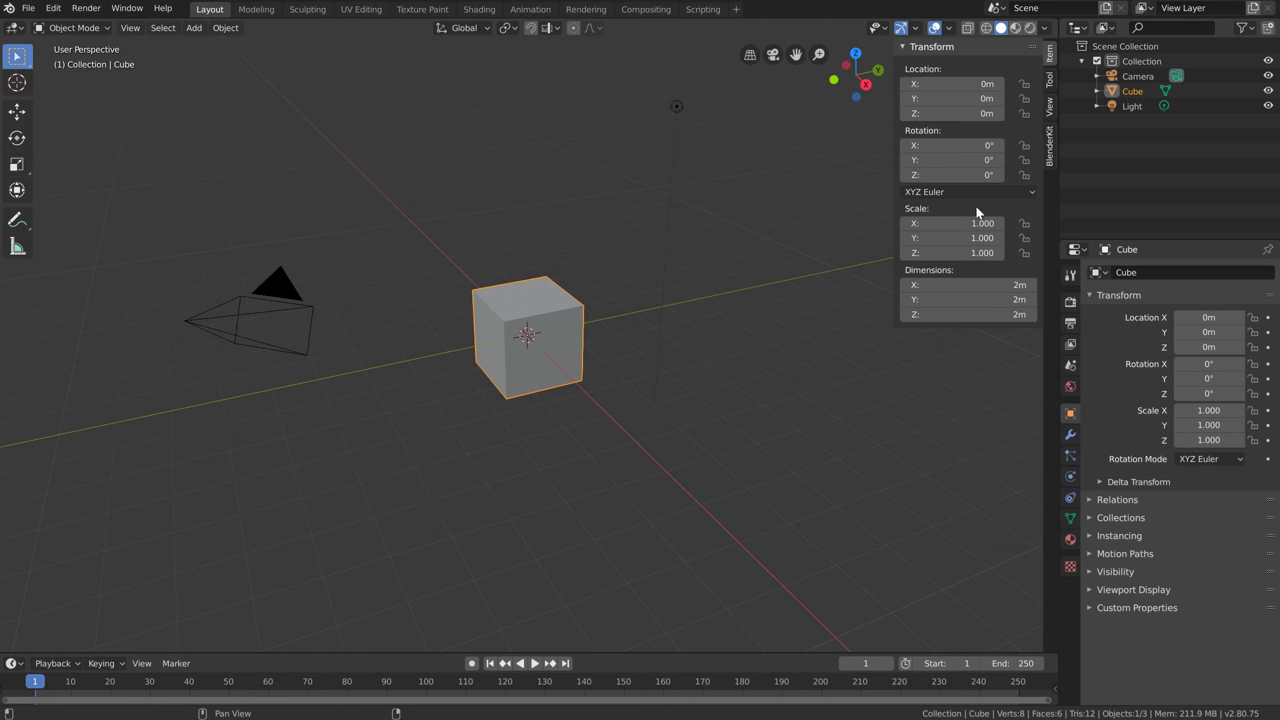
left_click(1048, 146)
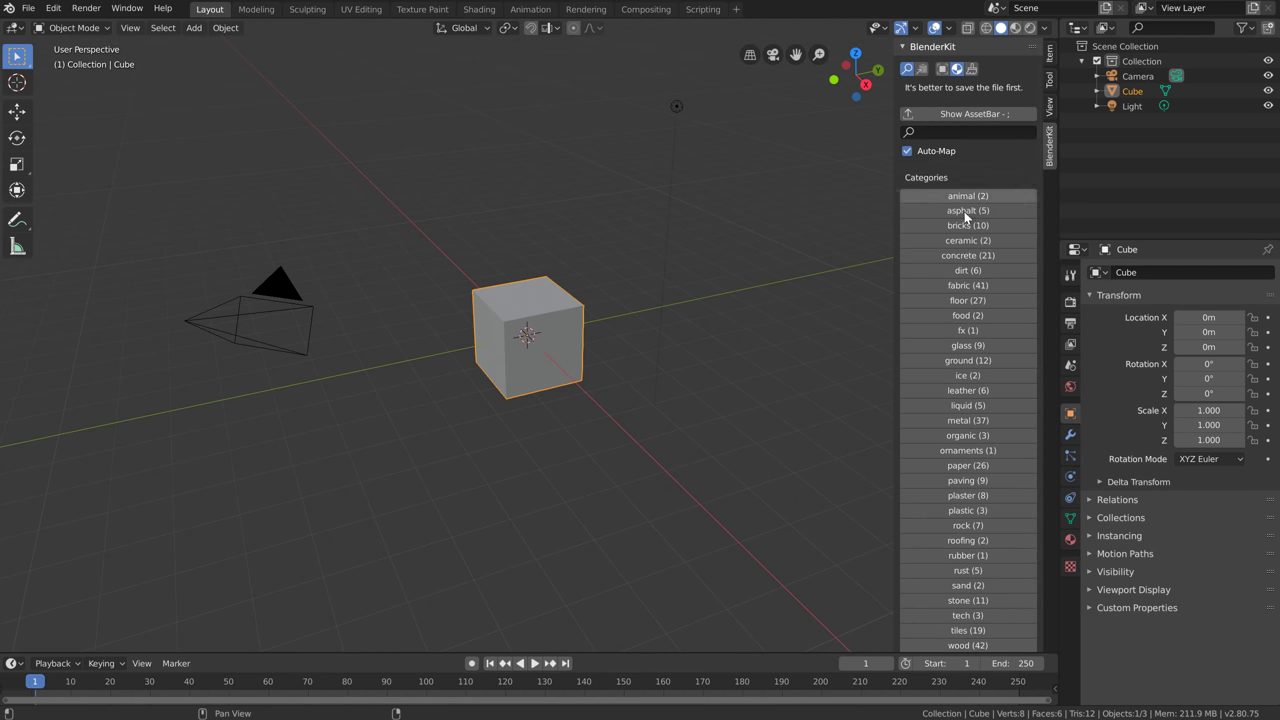
scroll(982, 350, "down", 2)
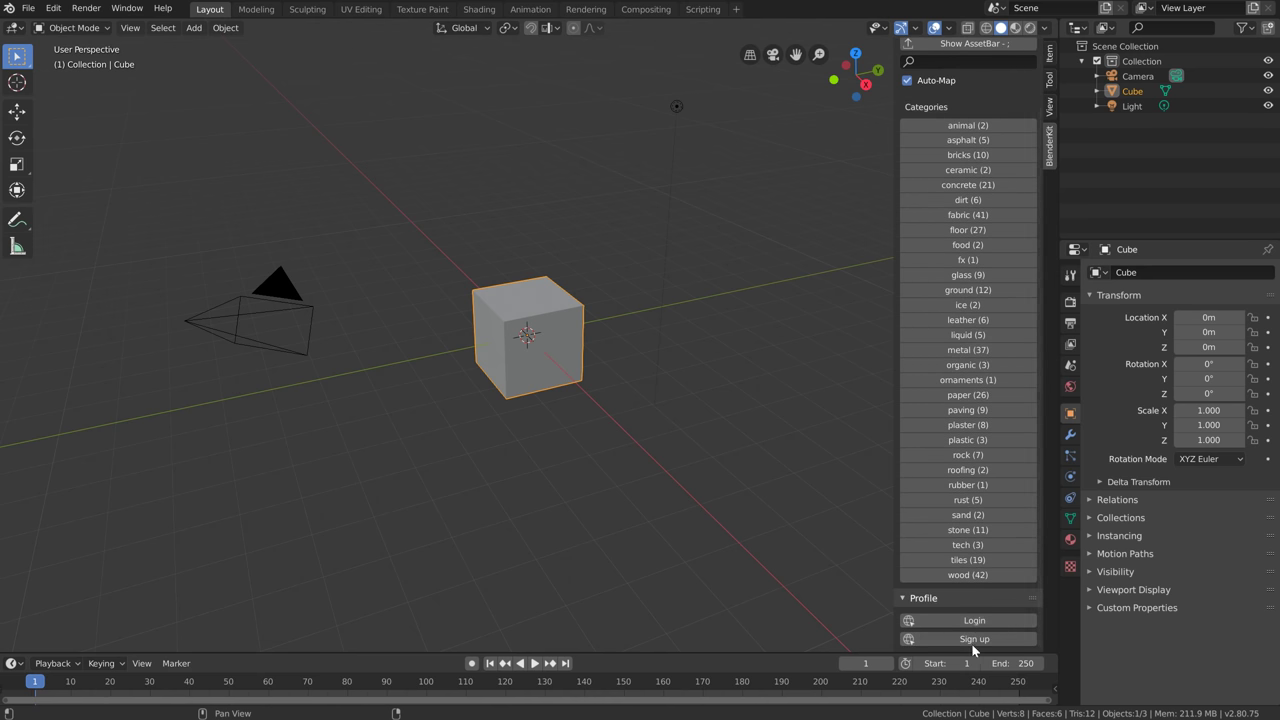
scroll(982, 480, "up", 2)
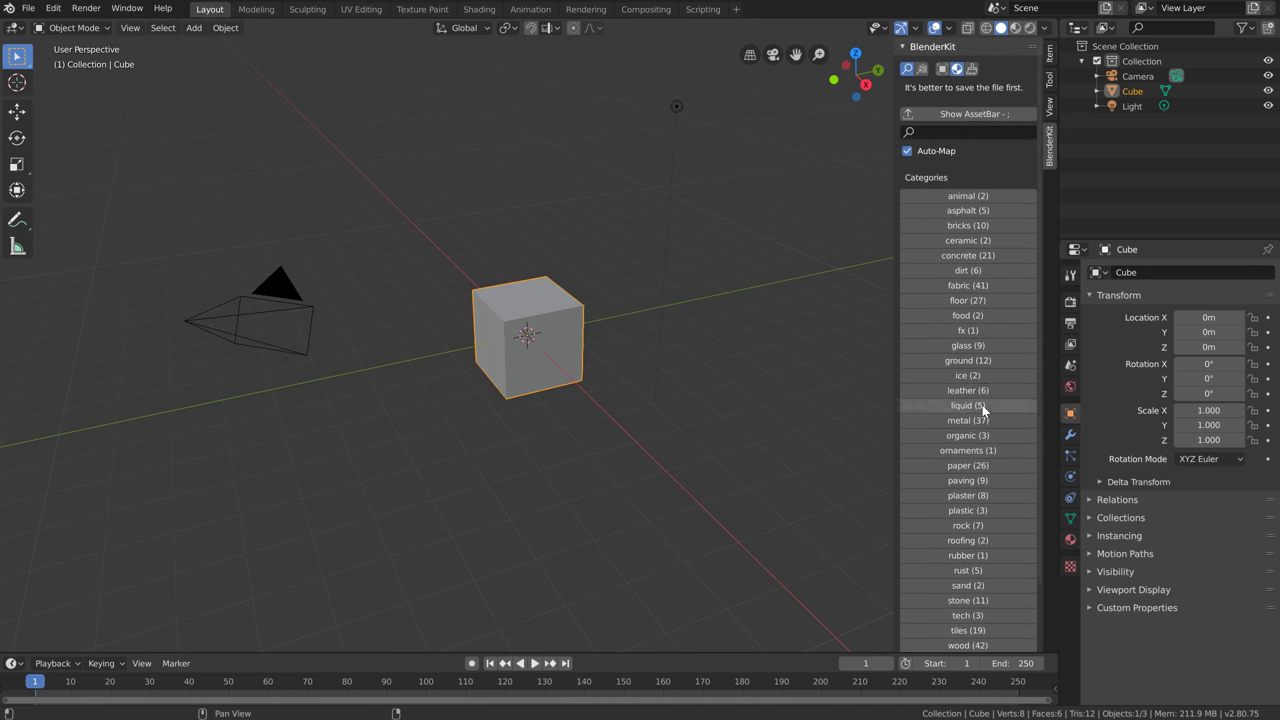
left_click(962, 197)
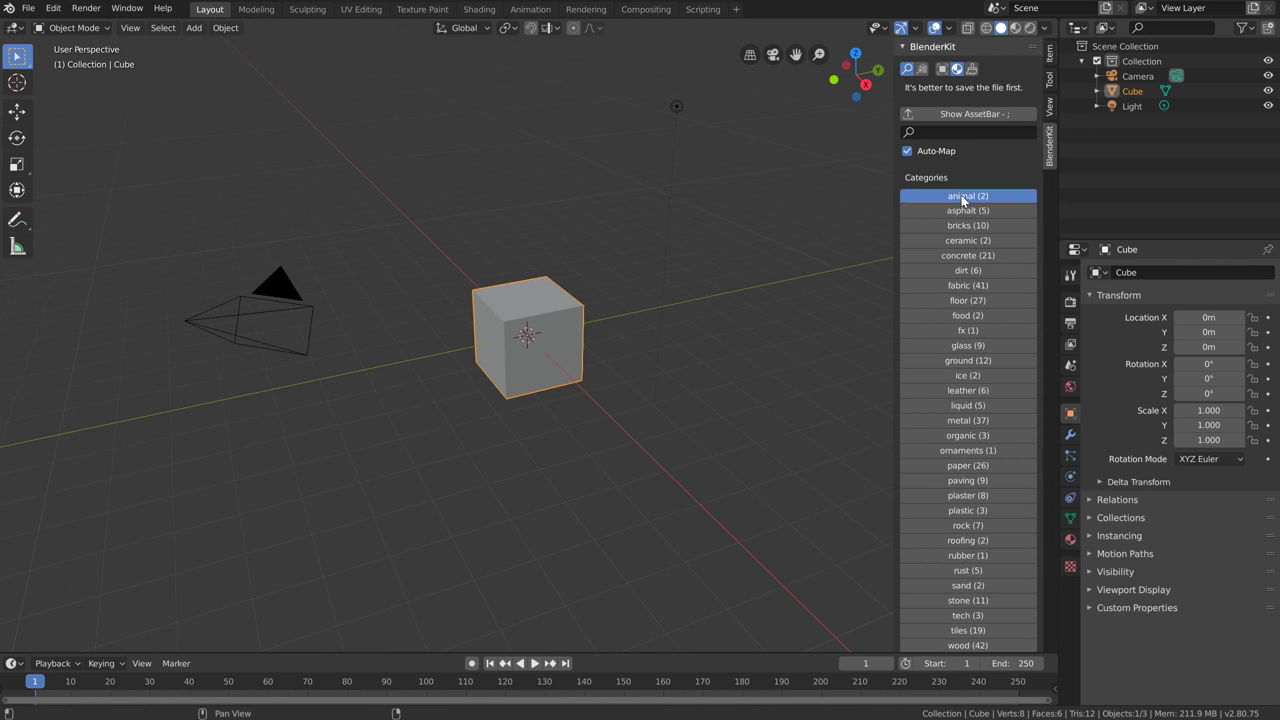
Show the BlenderKit asset bar, compare the animal skin materials, and apply Black dragon skin to the selected cube
left_click(977, 116)
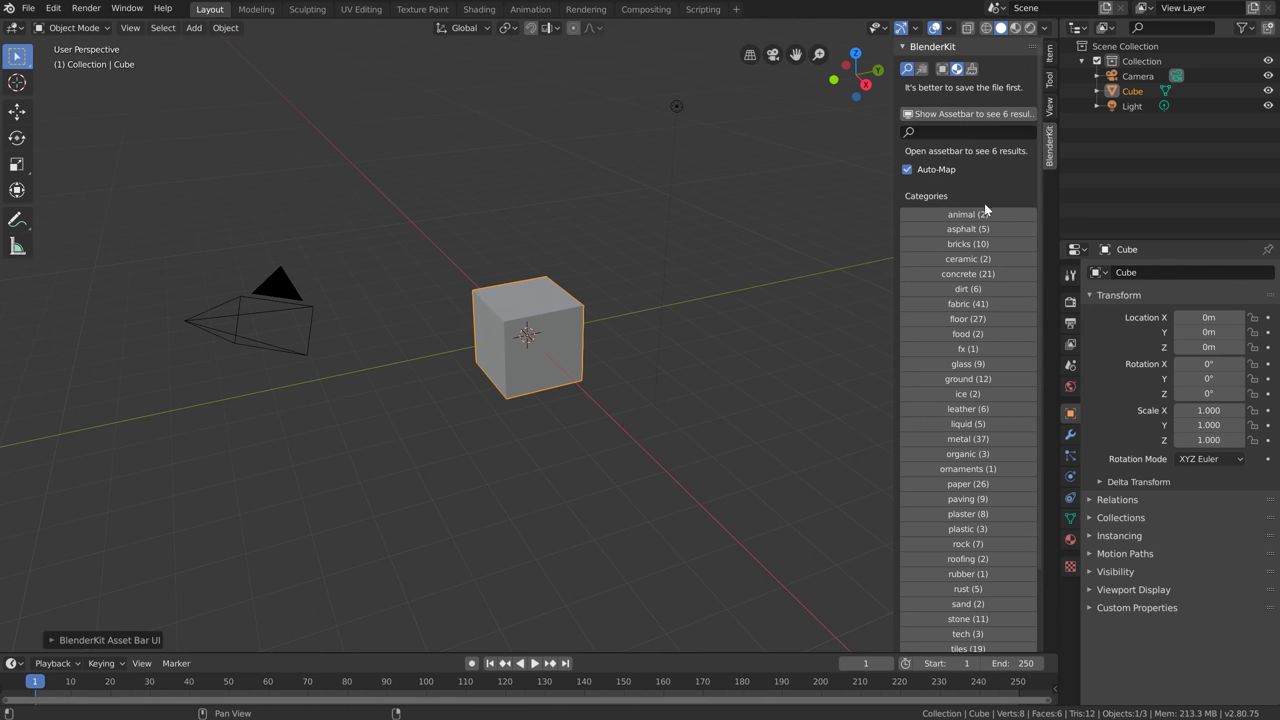
left_click(977, 116)
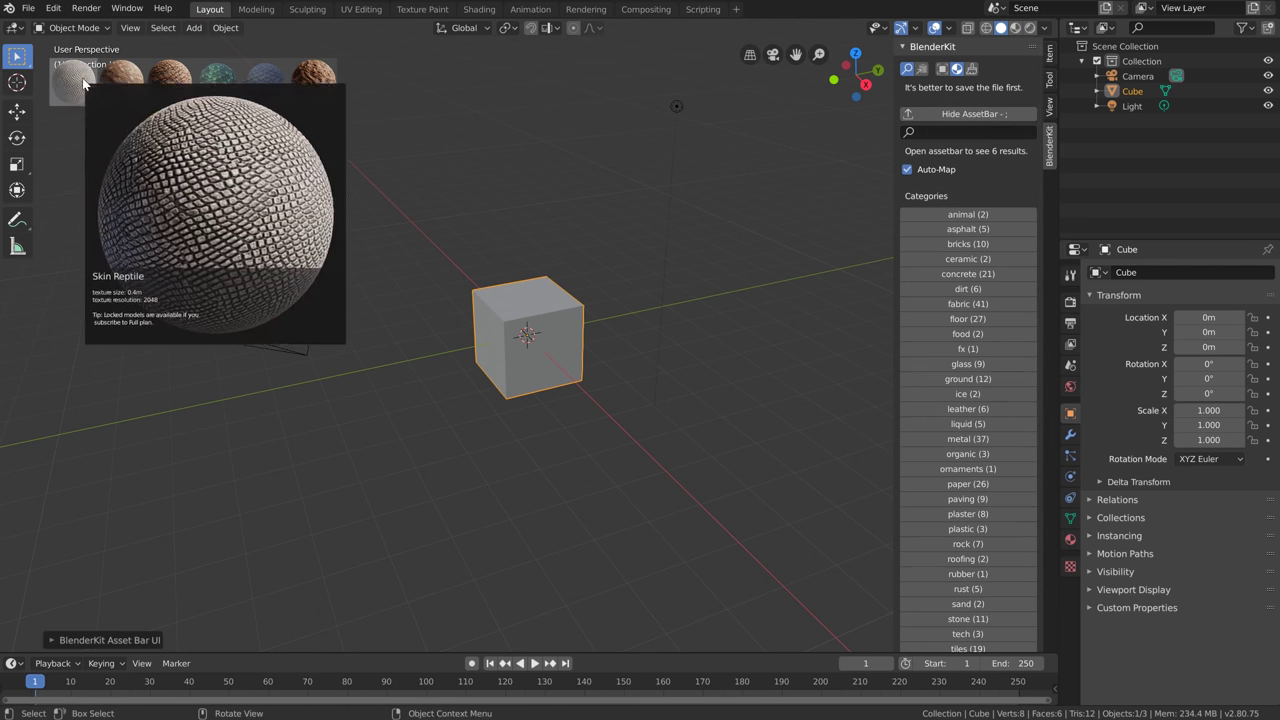
mouse_move(119, 82)
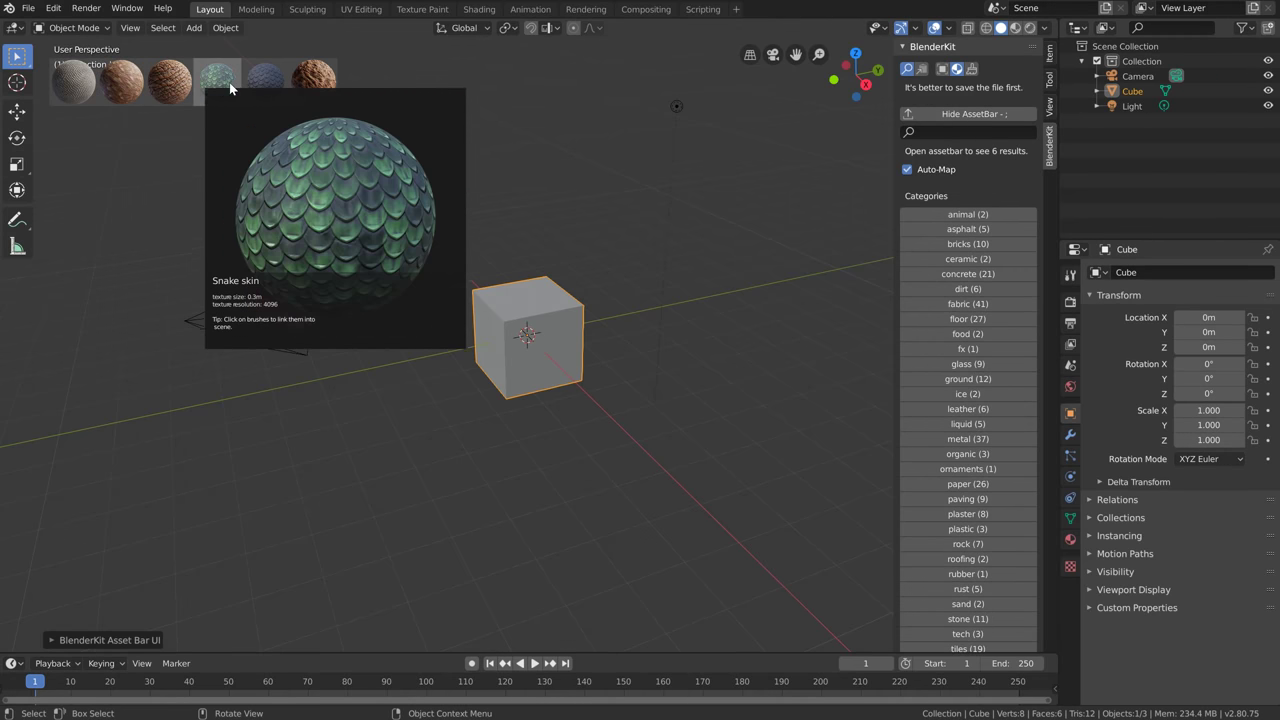
mouse_move(291, 88)
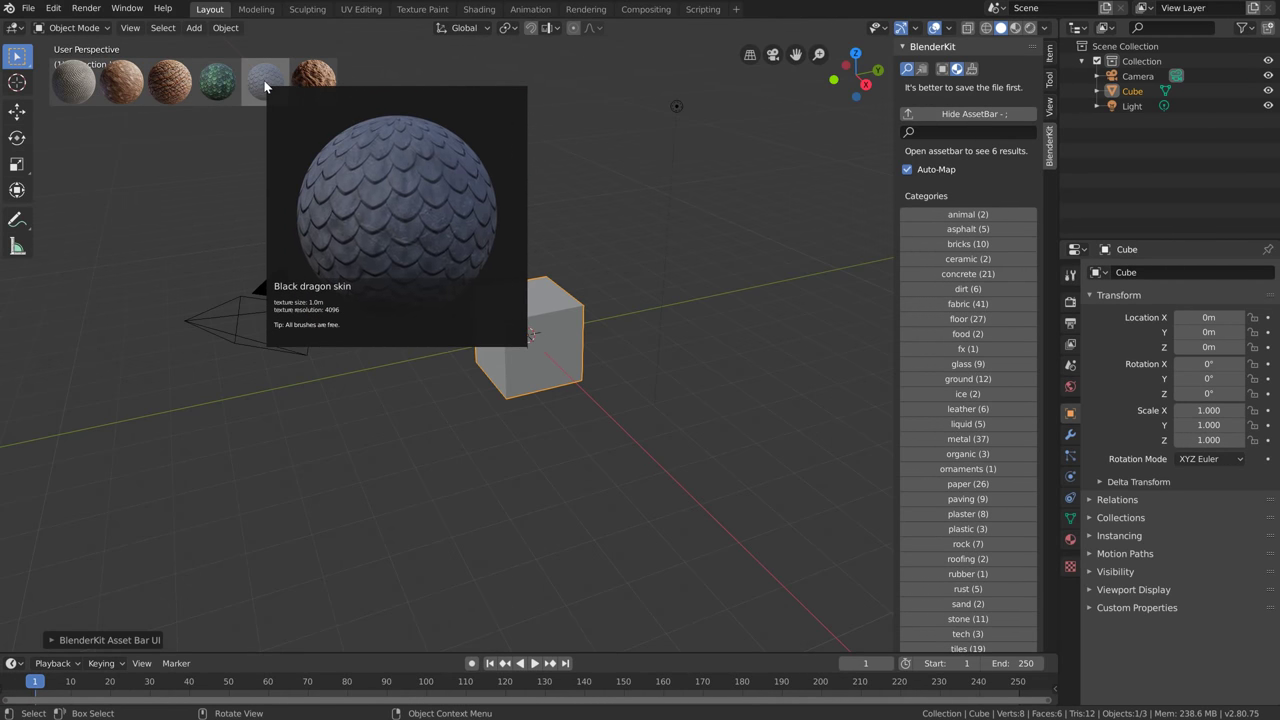
left_click(264, 85)
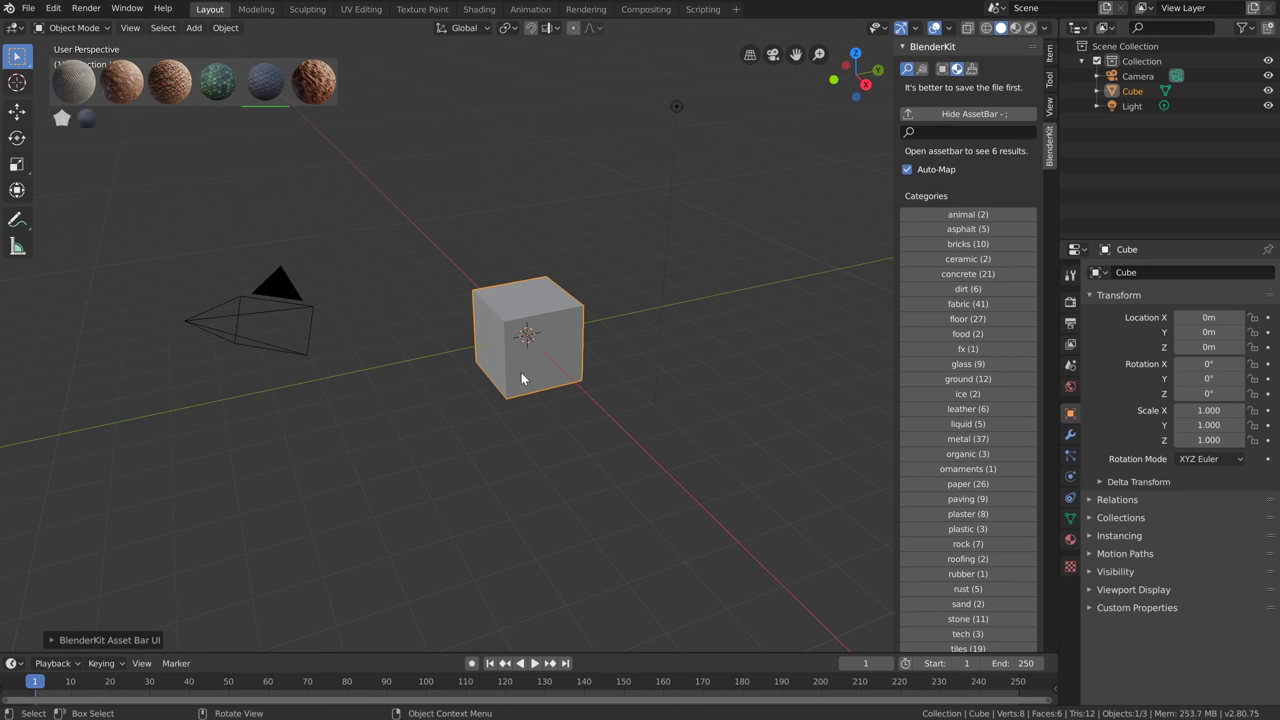
Switch the 3D viewport to LookDev shading and inspect the scale texture on the cube's faces
left_click(1015, 28)
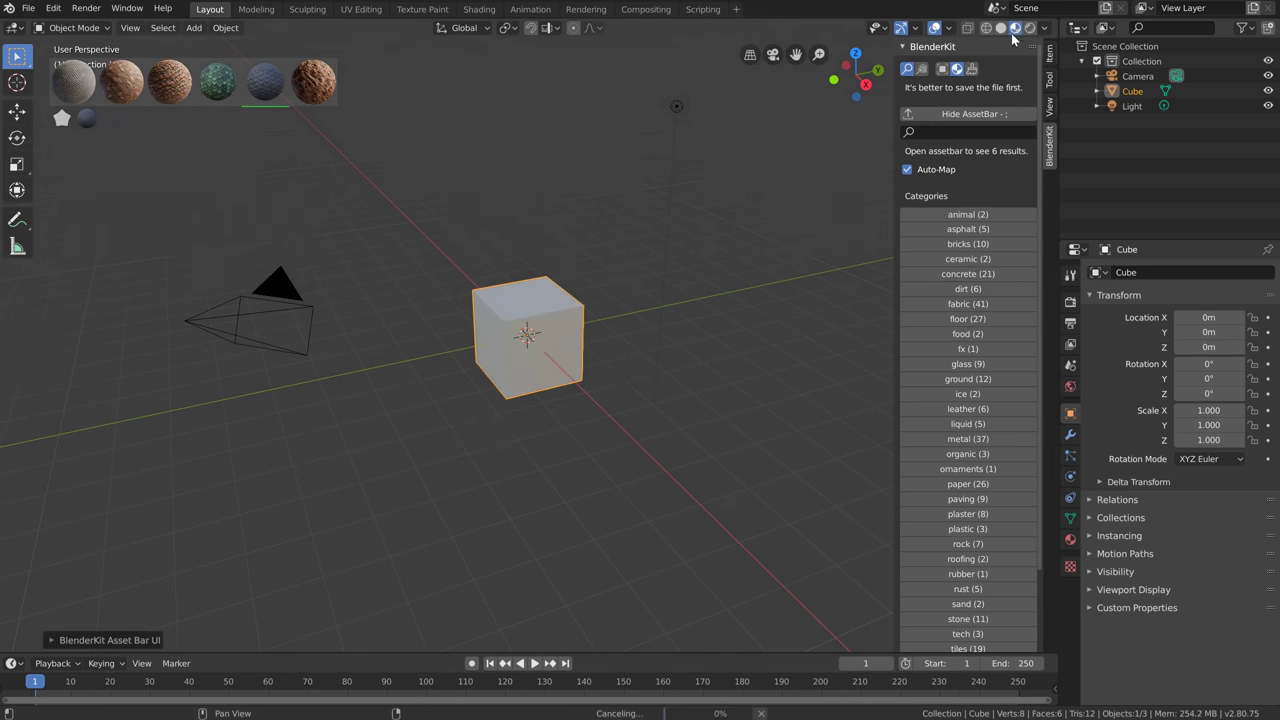
scroll(575, 355, "up", 9)
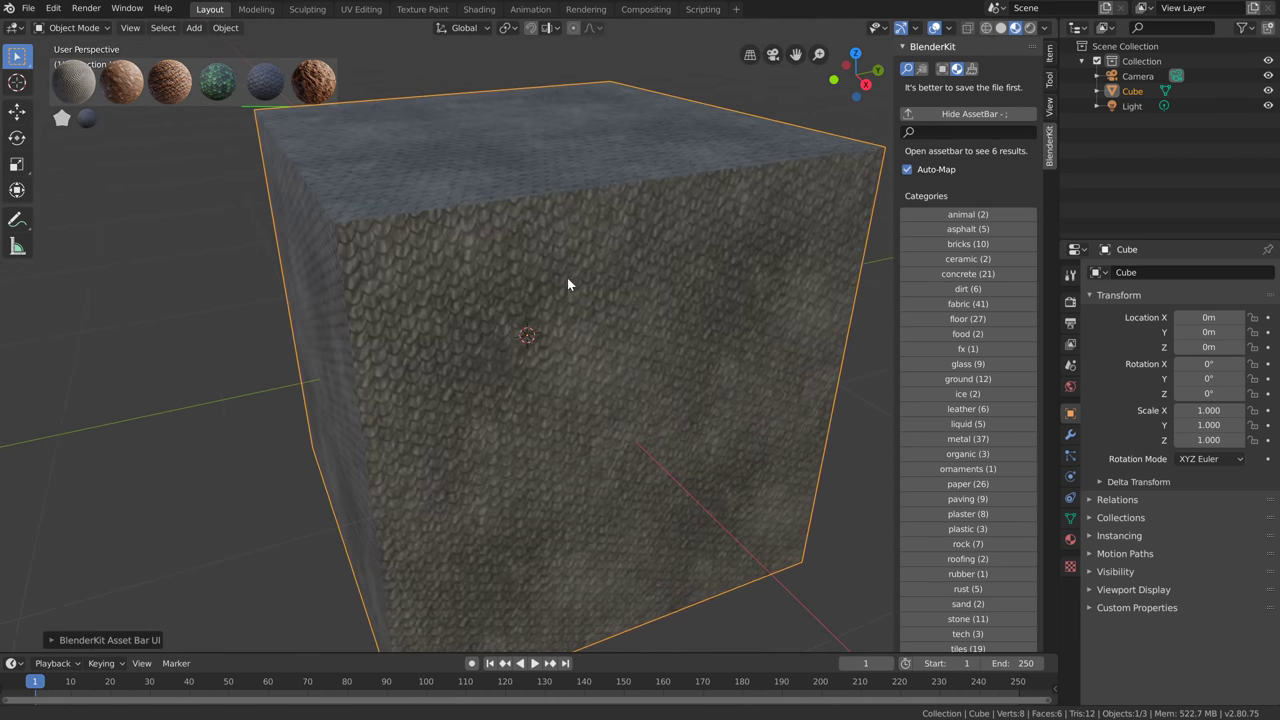
middle_click_drag(609, 327, 503, 60)
scroll(600, 363, "down", 4)
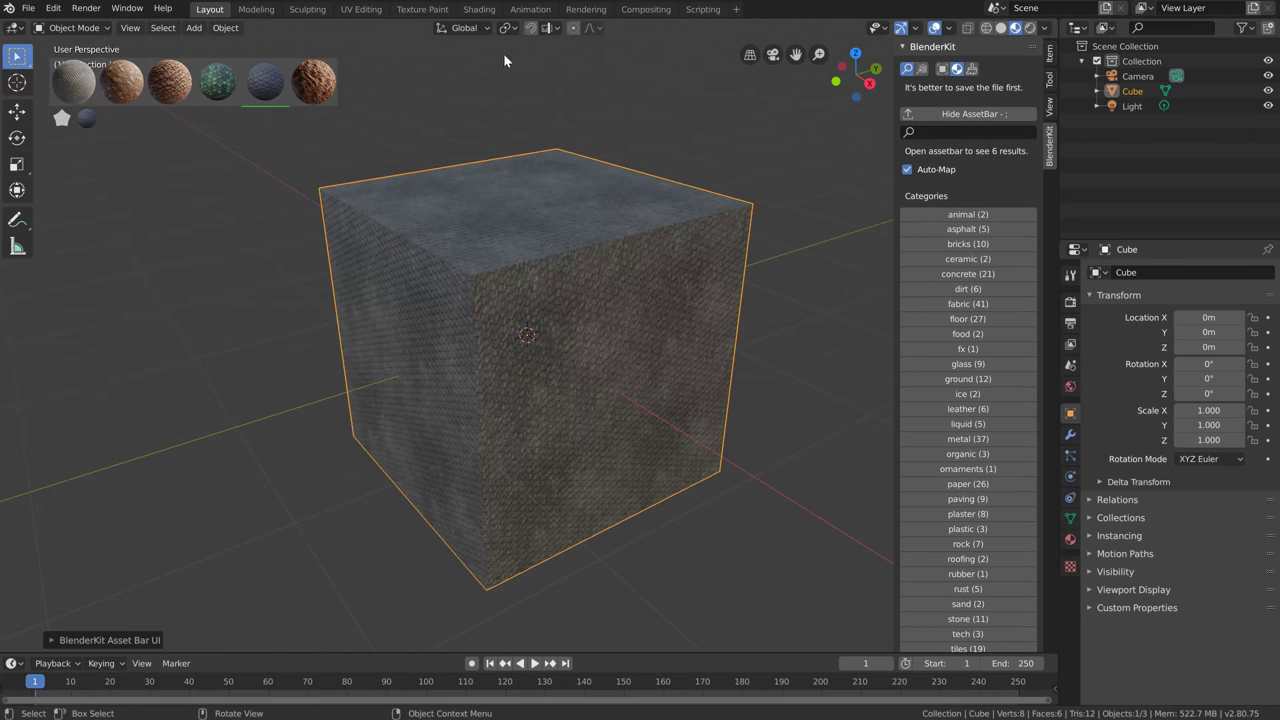
Open the Shading workspace and examine the black dragon skin node tree and the textured cube up close
left_click(479, 9)
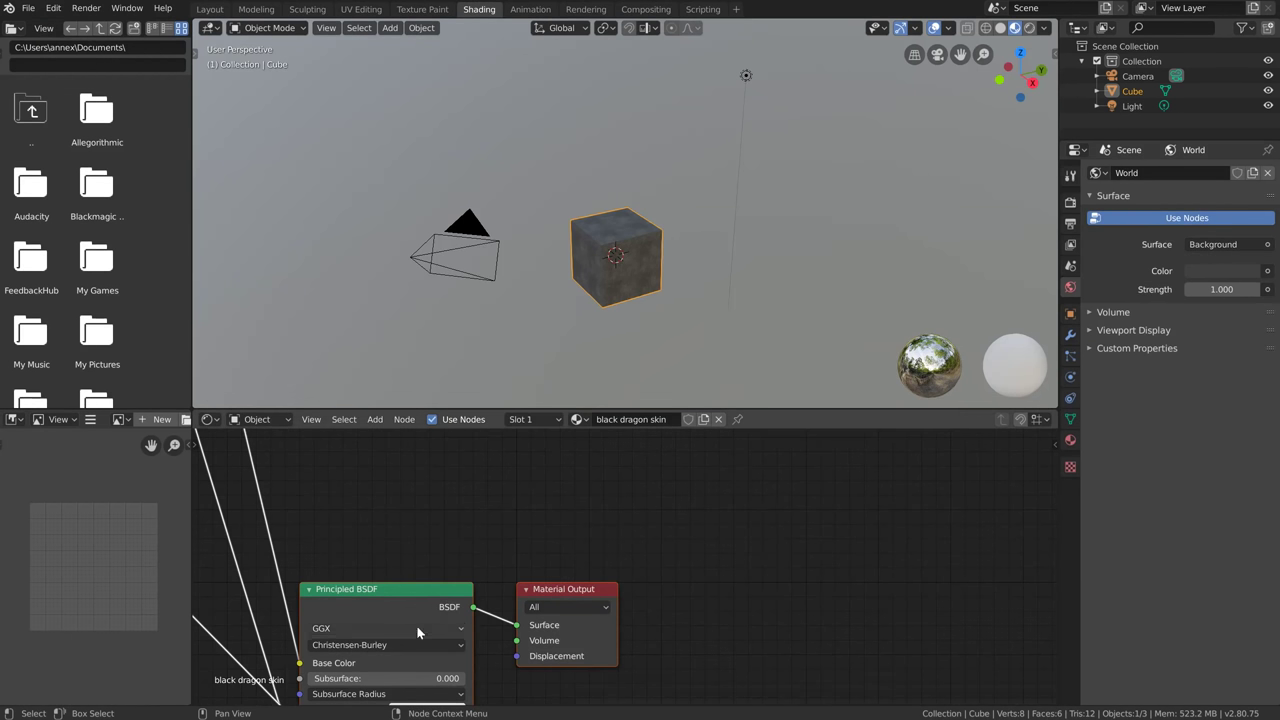
key("Home")
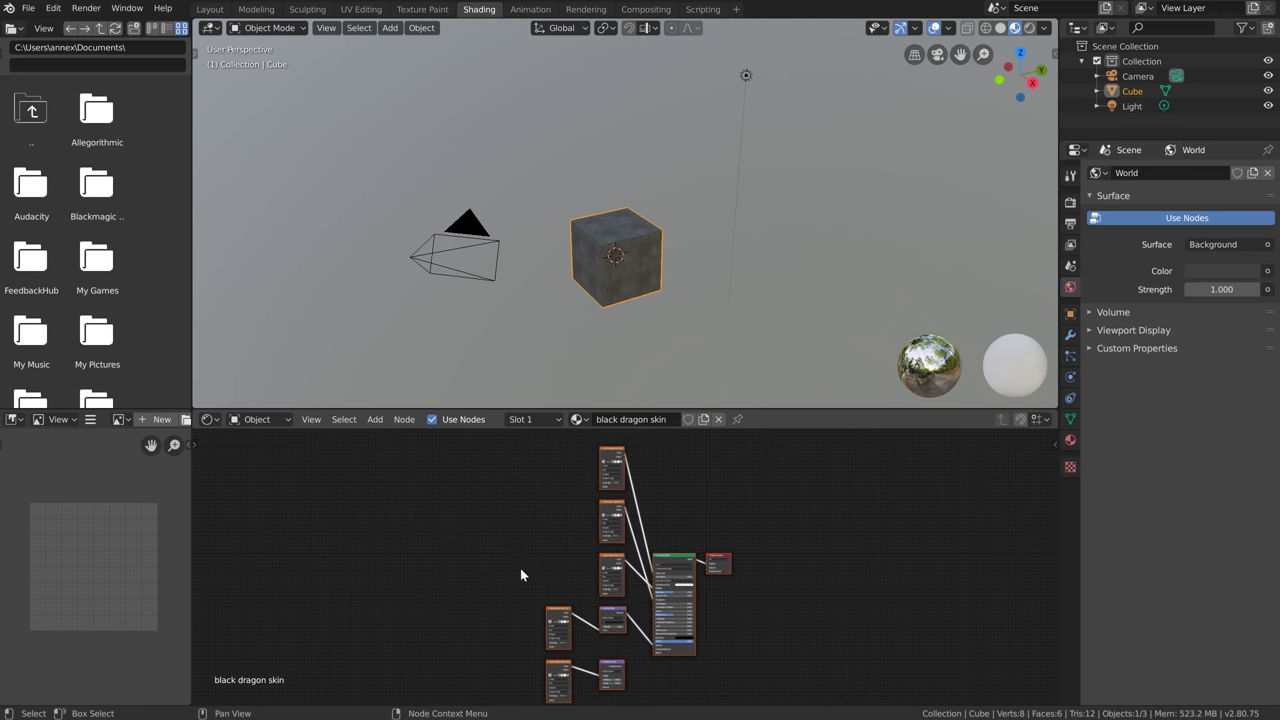
scroll(572, 561, "up", 2)
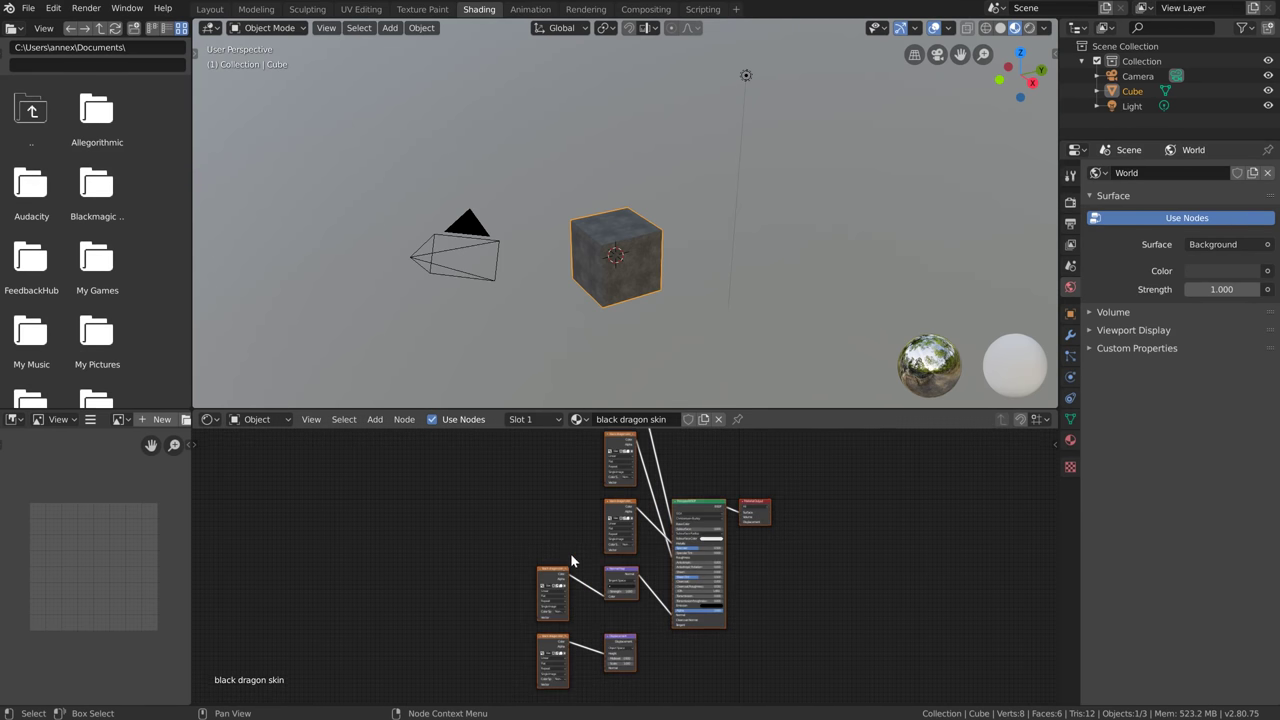
scroll(572, 561, "up", 2)
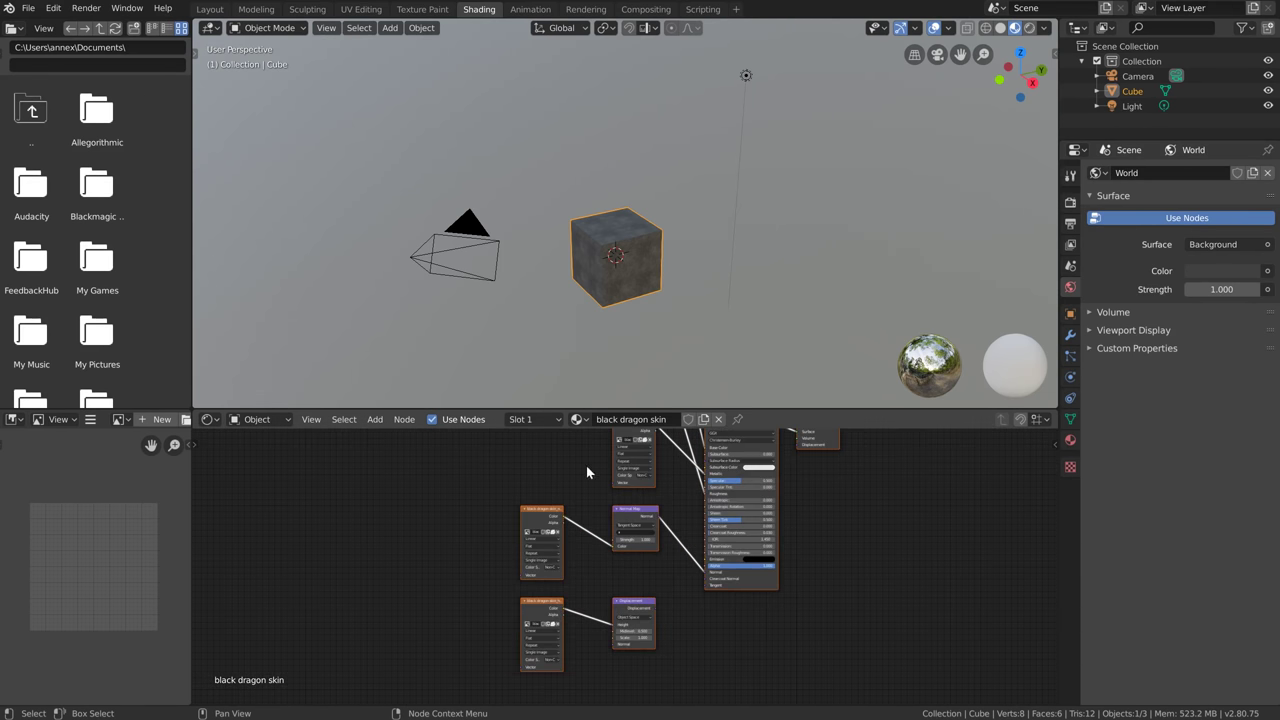
middle_click_drag(588, 472, 533, 542)
middle_click_drag(521, 606, 498, 491)
scroll(667, 597, "up", 3)
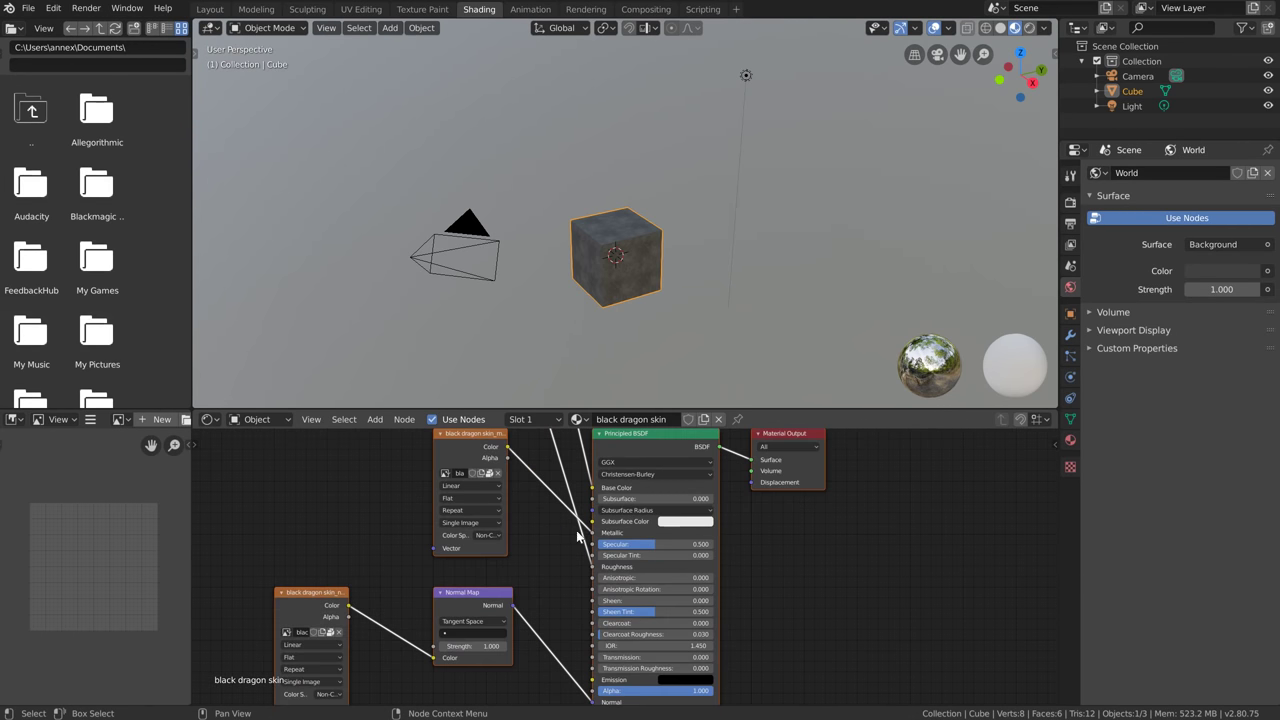
scroll(622, 304, "up", 5)
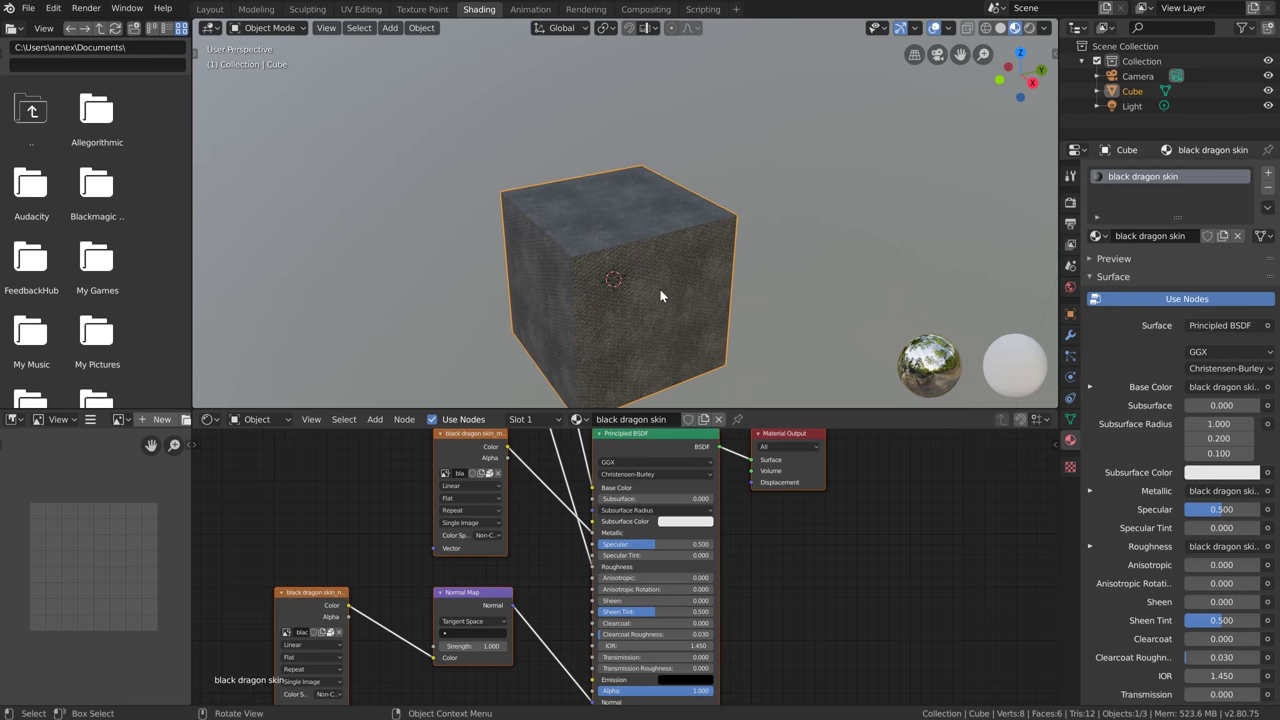
Switch BlenderKit in the viewport sidebar to models, restrict it to free ones only, and choose the space category
key("n")
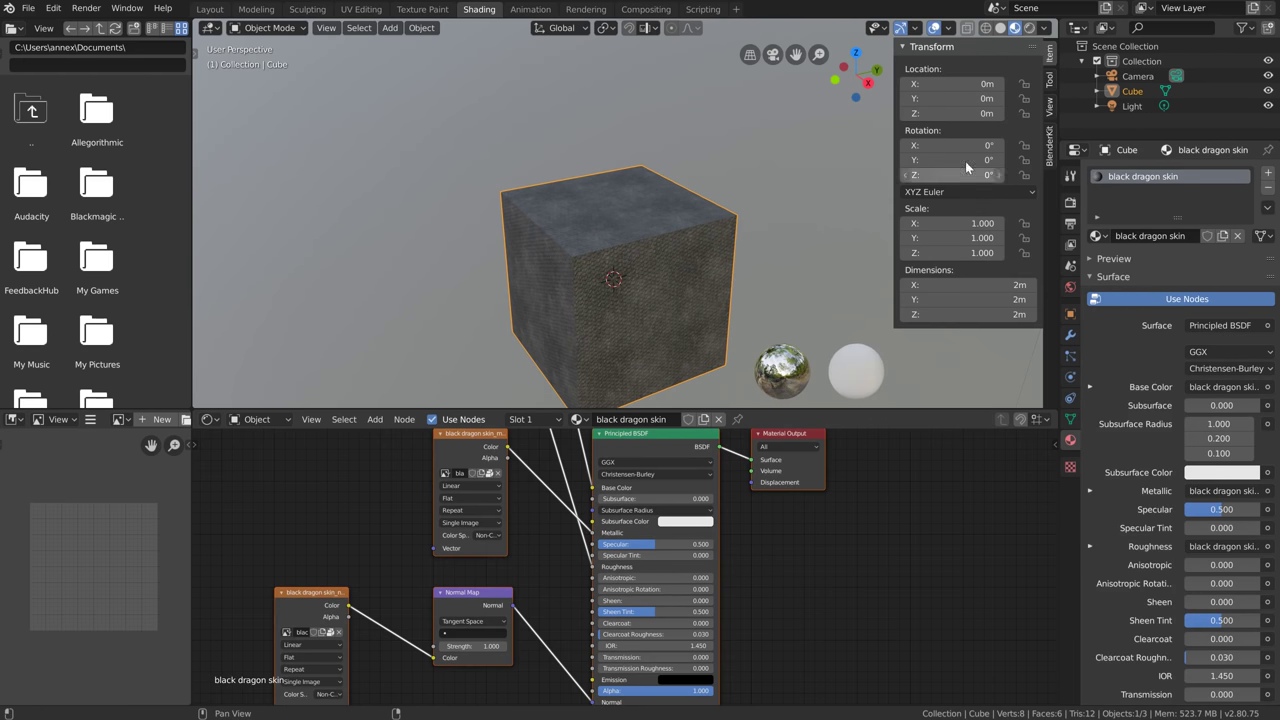
left_click(1048, 142)
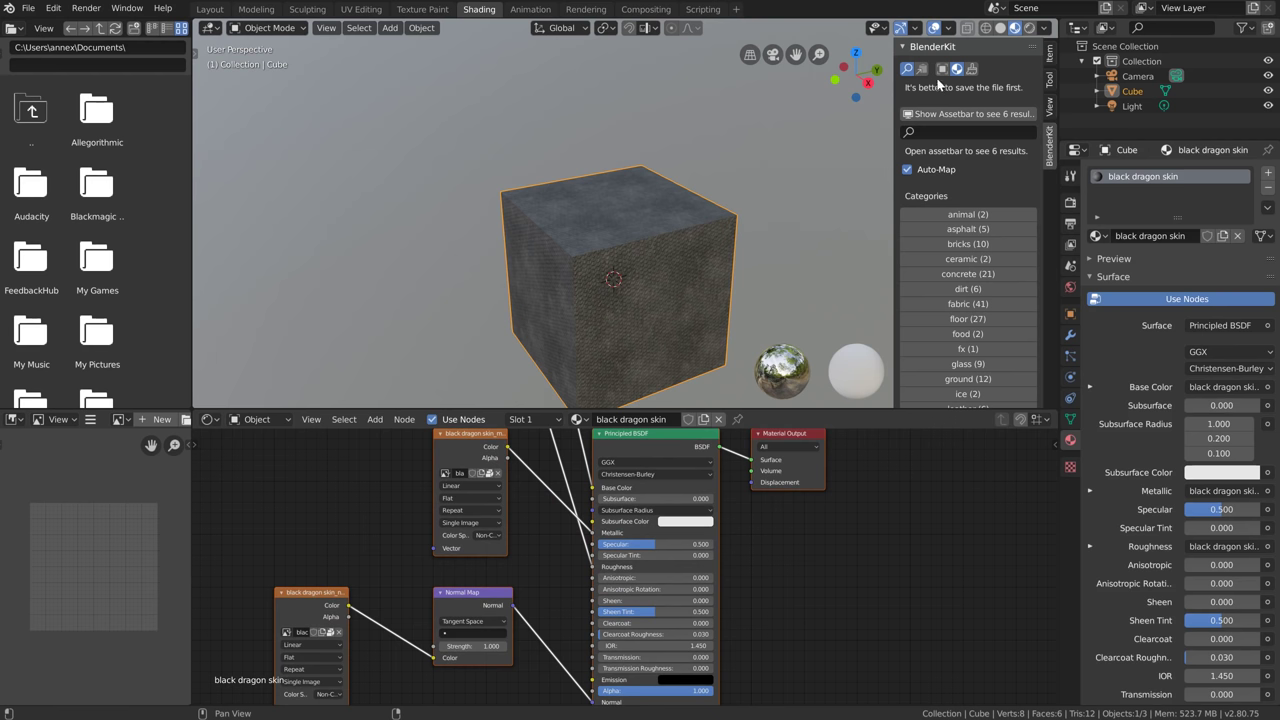
left_click(944, 70)
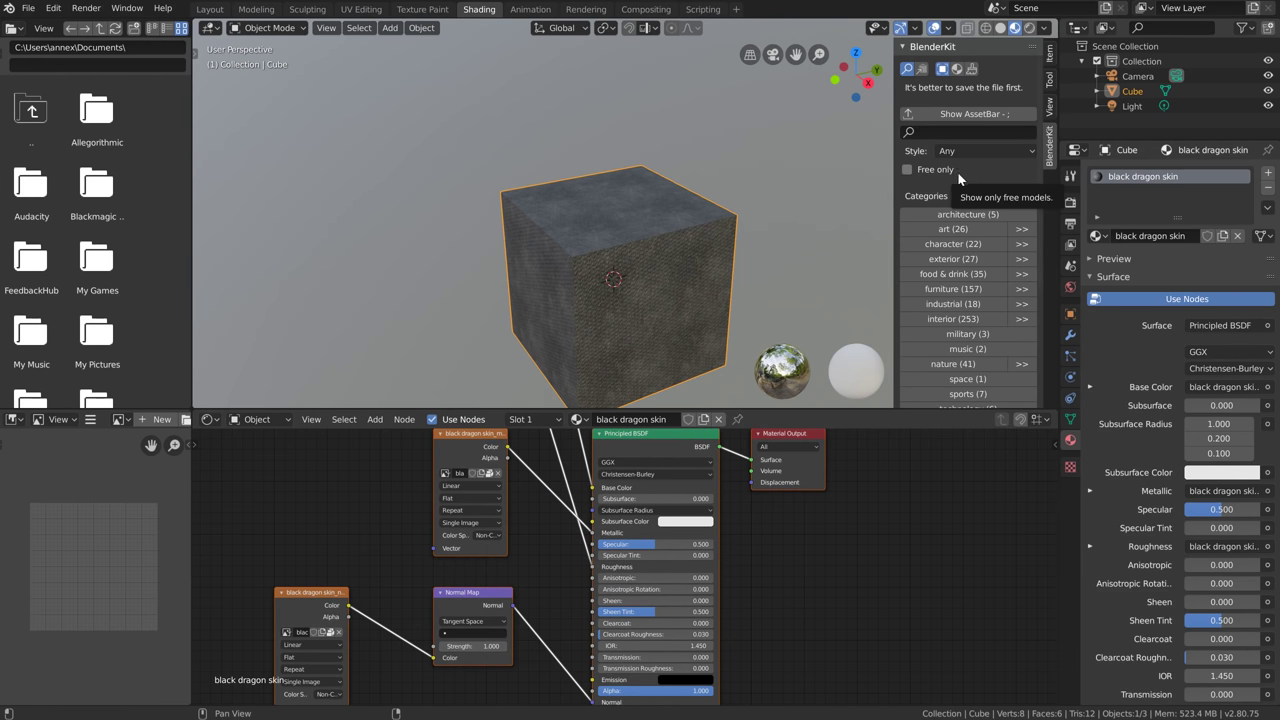
left_click(907, 170)
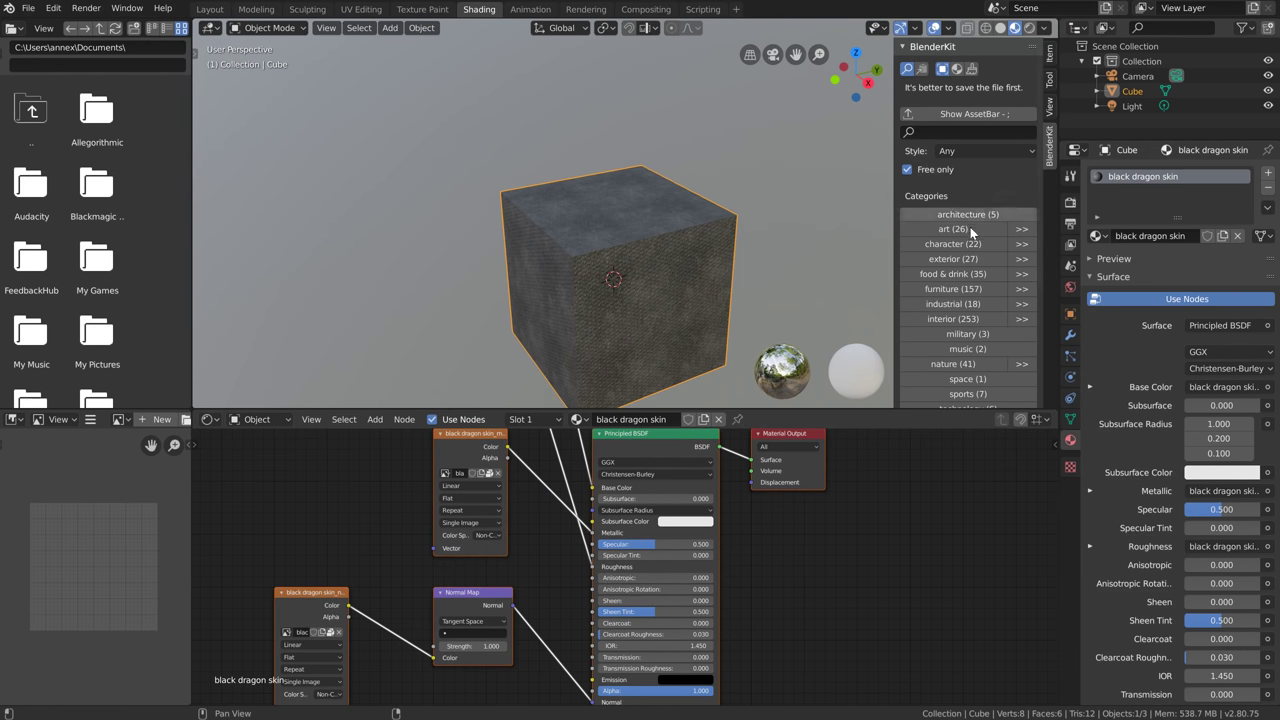
scroll(965, 220, "down", 3)
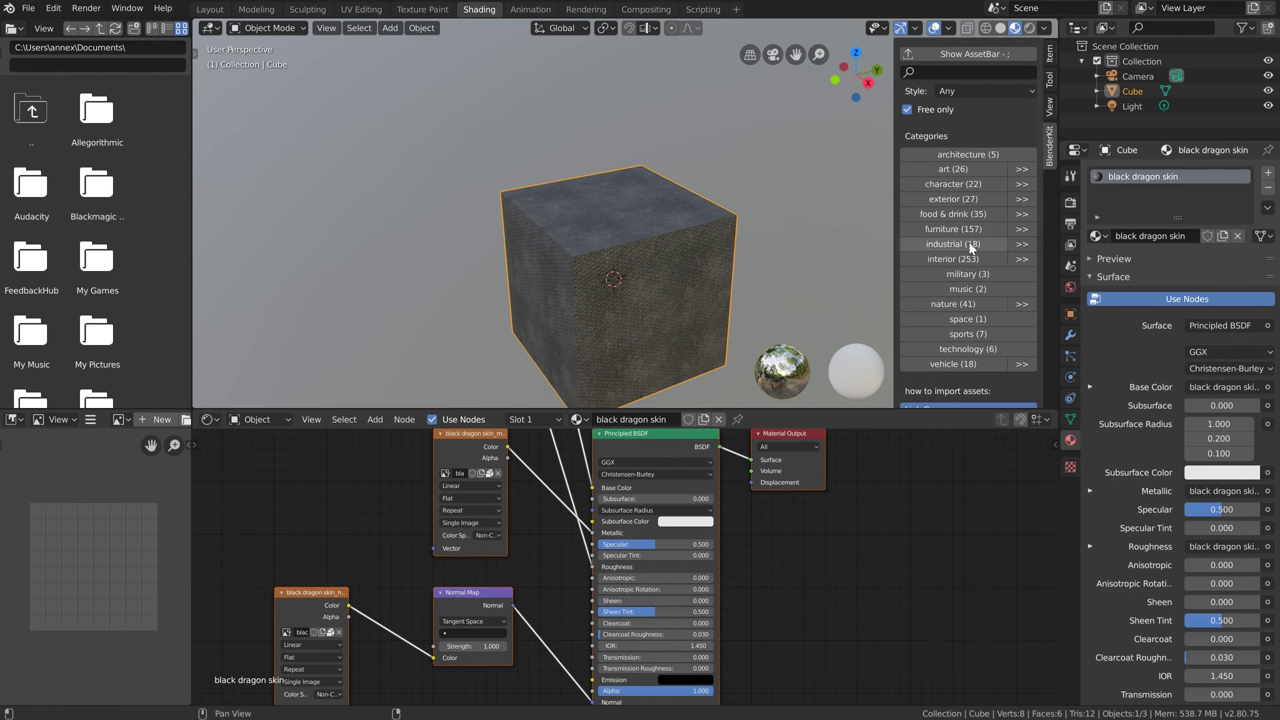
left_click(973, 320)
Place the Gemini Light Craft model from the asset bar on the cube, and delete the cube
mouse_move(222, 88)
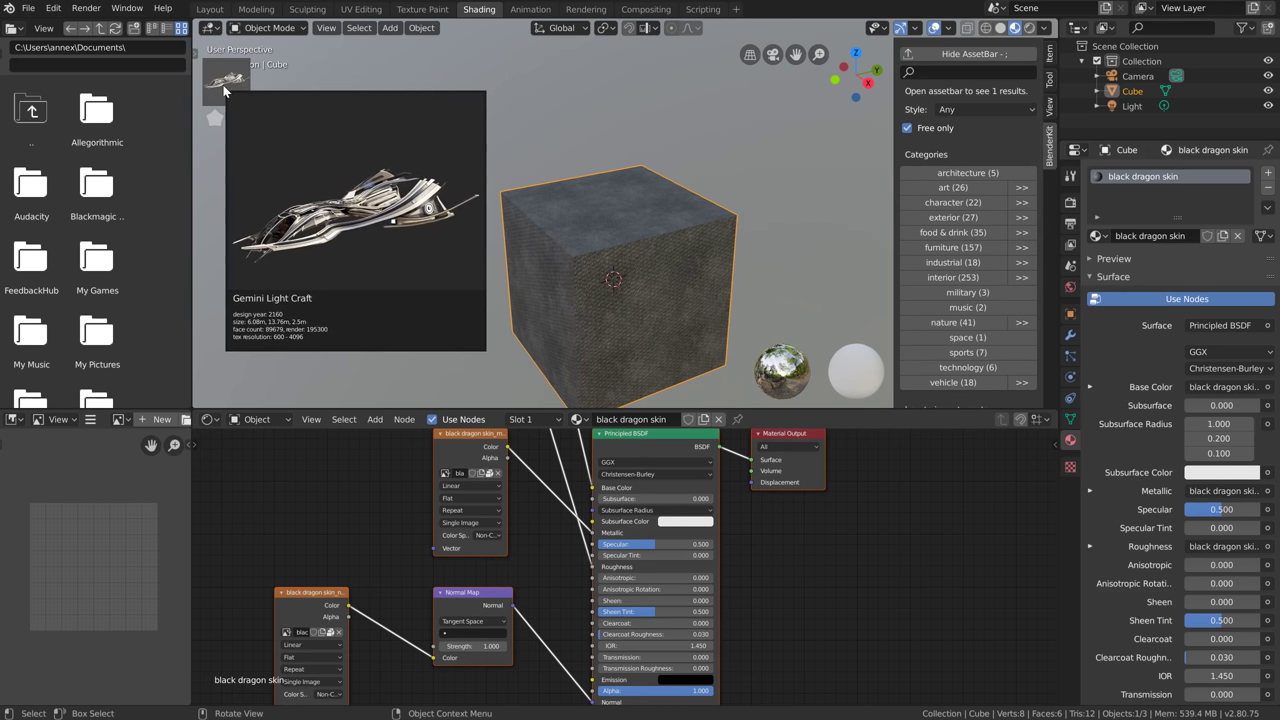
left_click_drag(224, 90, 633, 232)
scroll(638, 231, "down", 4)
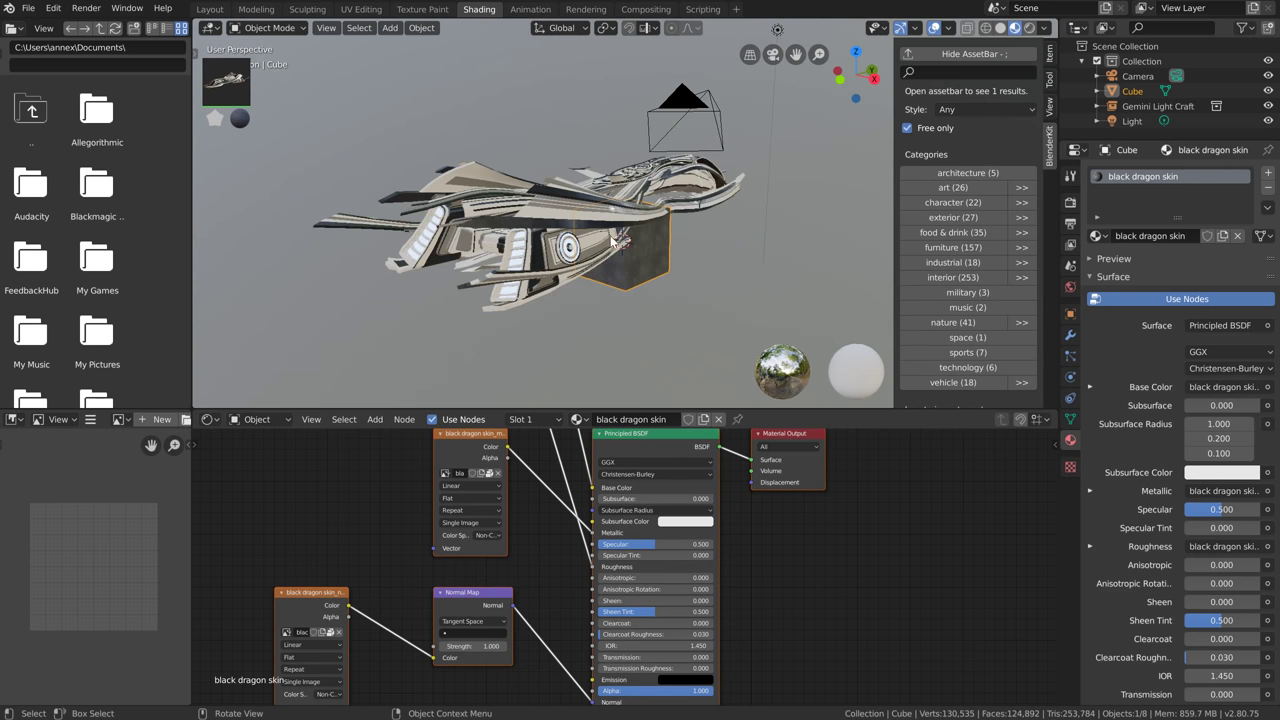
middle_click_drag(575, 300, 616, 271)
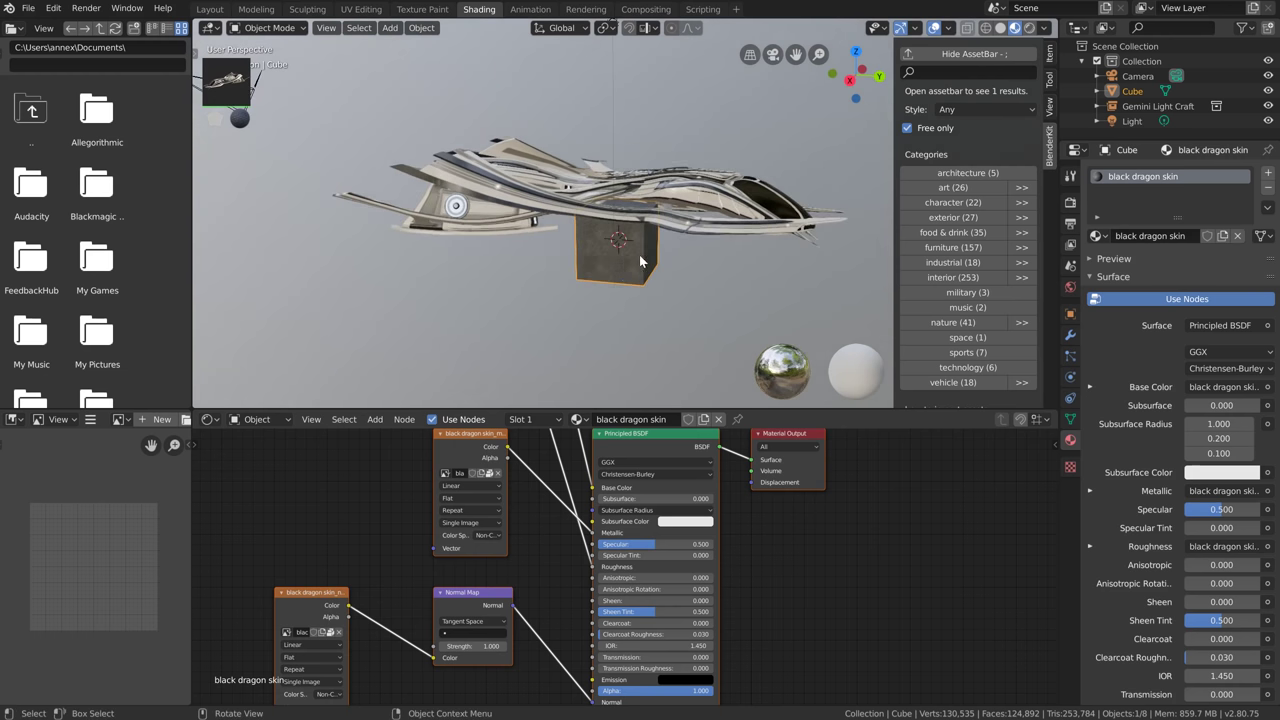
key("x")
left_click(639, 254)
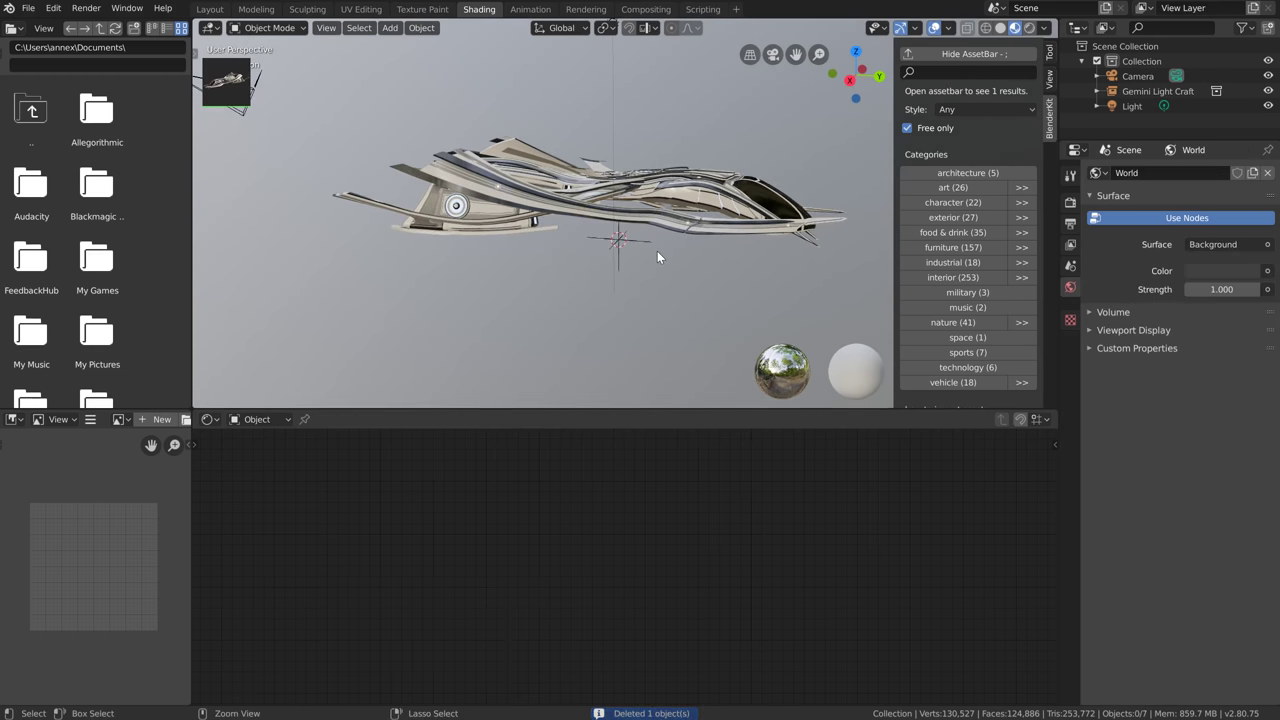
Maximize the 3D viewport and select the Gemini Light Craft for a close look
key("ctrl+space")
middle_click_drag(657, 251, 693, 352)
scroll(565, 304, "up", 5)
left_click(565, 304)
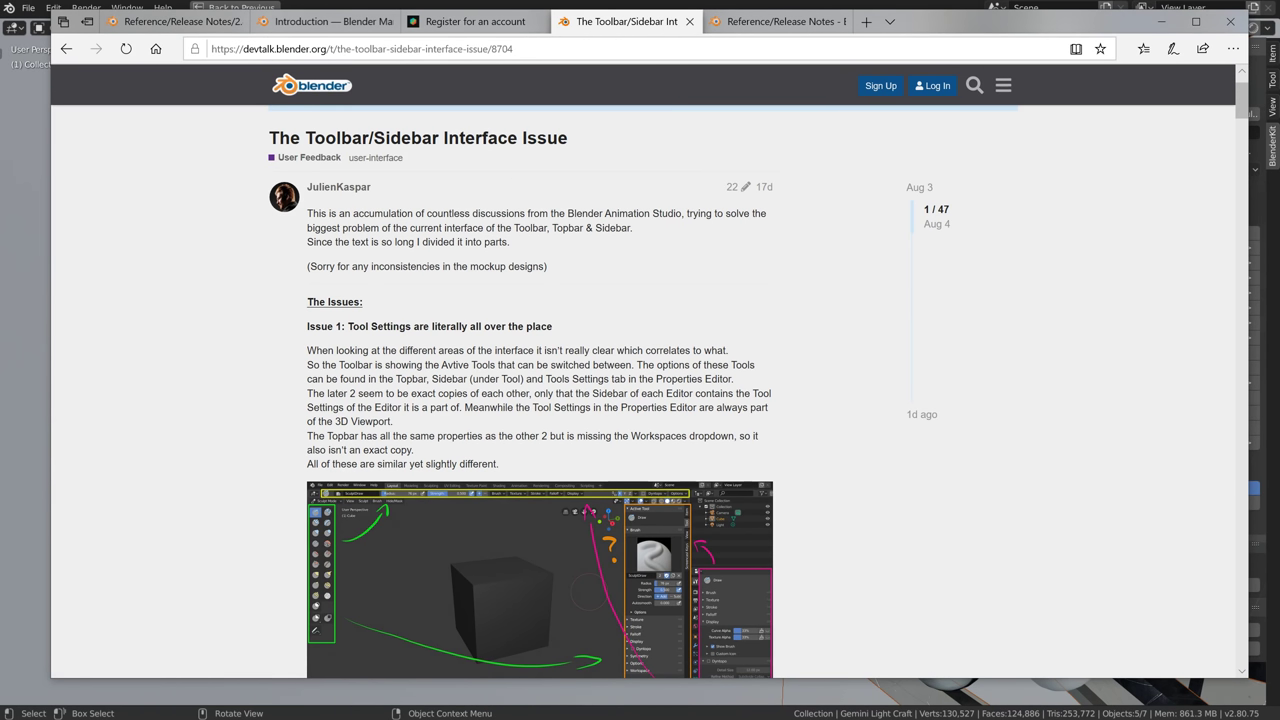
Switch to the browser and read the issues listed in the devtalk post "The Toolbar/Sidebar Interface Issue"
scroll(1245, 115, "down", 2)
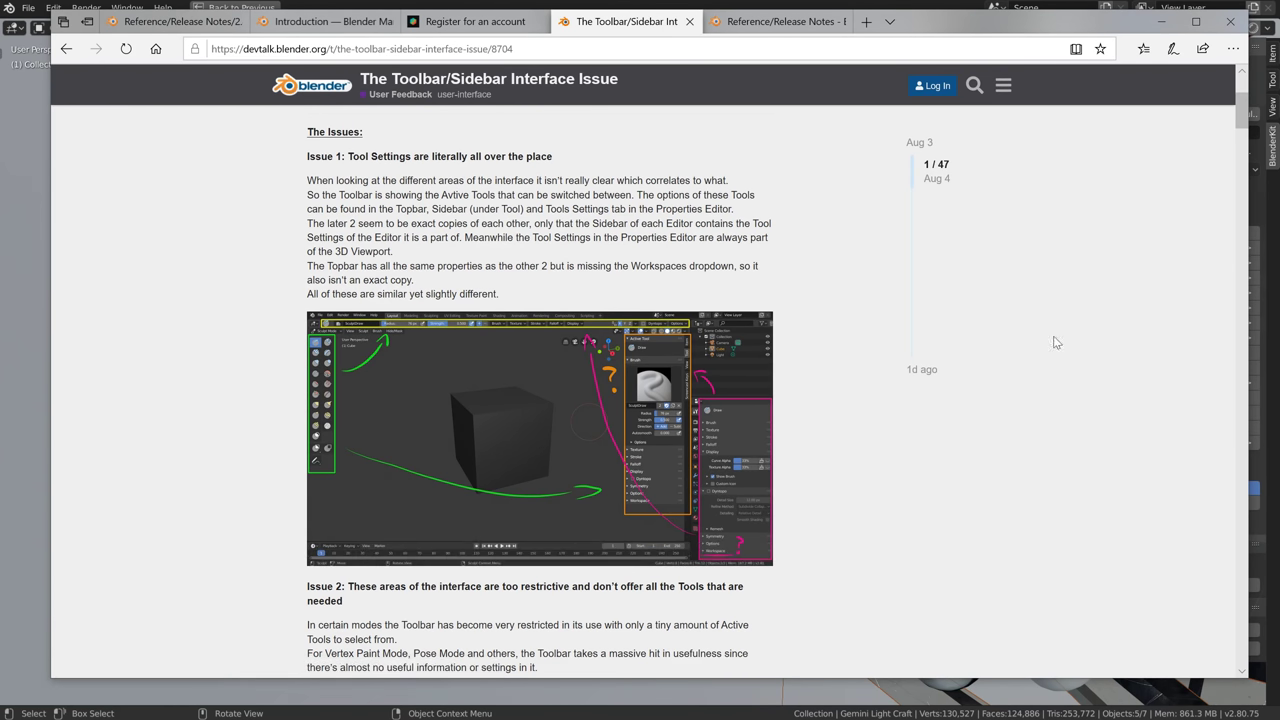
scroll(1247, 147, "down", 5)
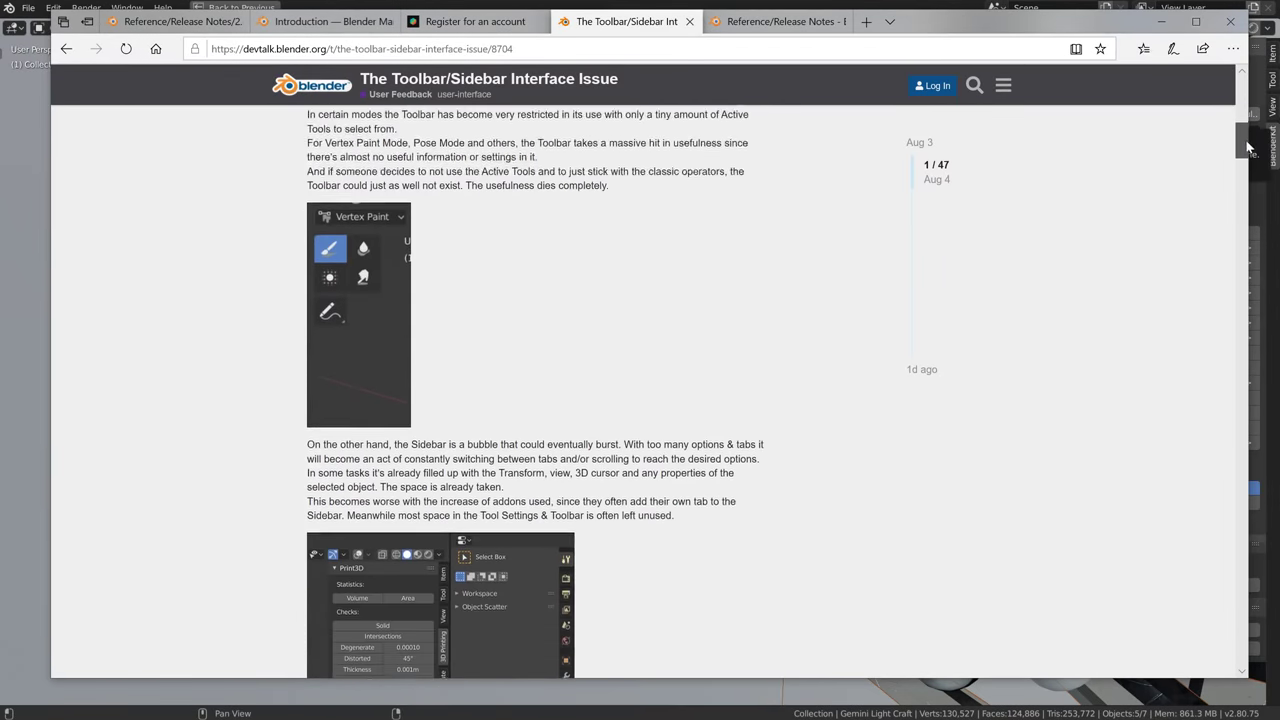
left_click_drag(1247, 147, 1248, 111)
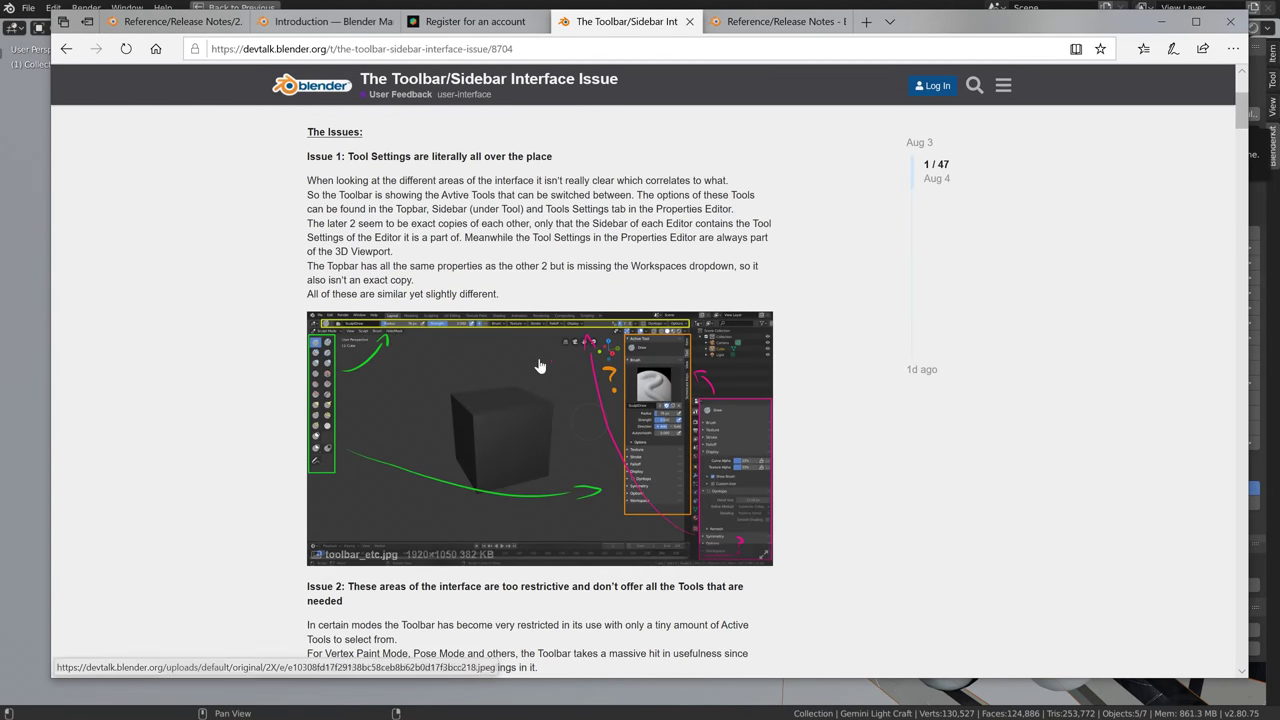
Read the Blender 2.81 release notes on User Interface, Eevee, Cycles and More Features, and return to the version list
key("ctrl+Tab")
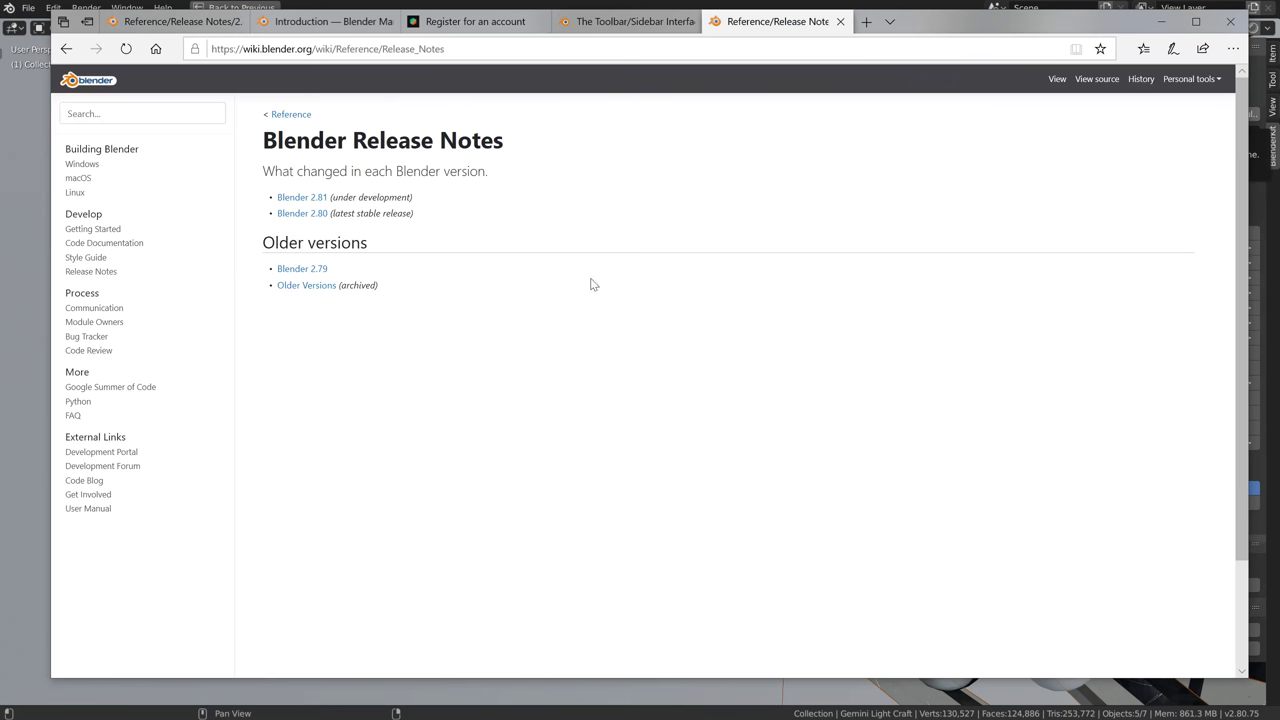
left_click(303, 198)
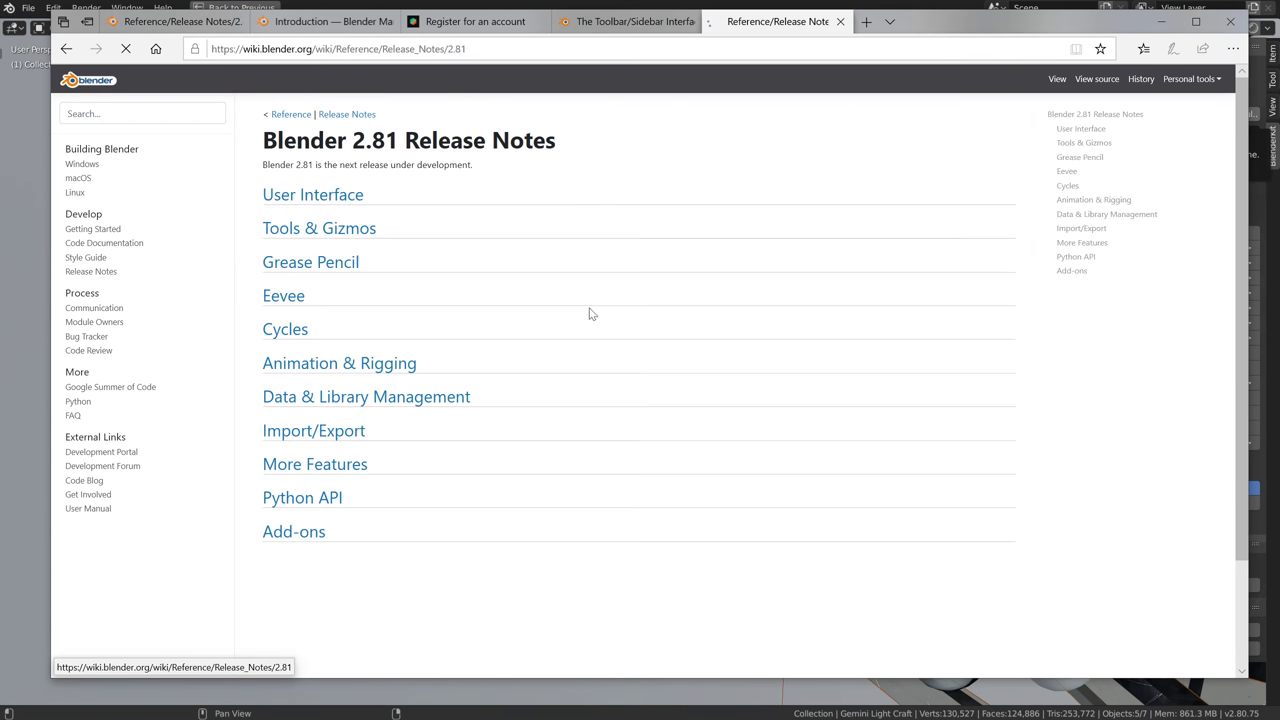
left_click(340, 200)
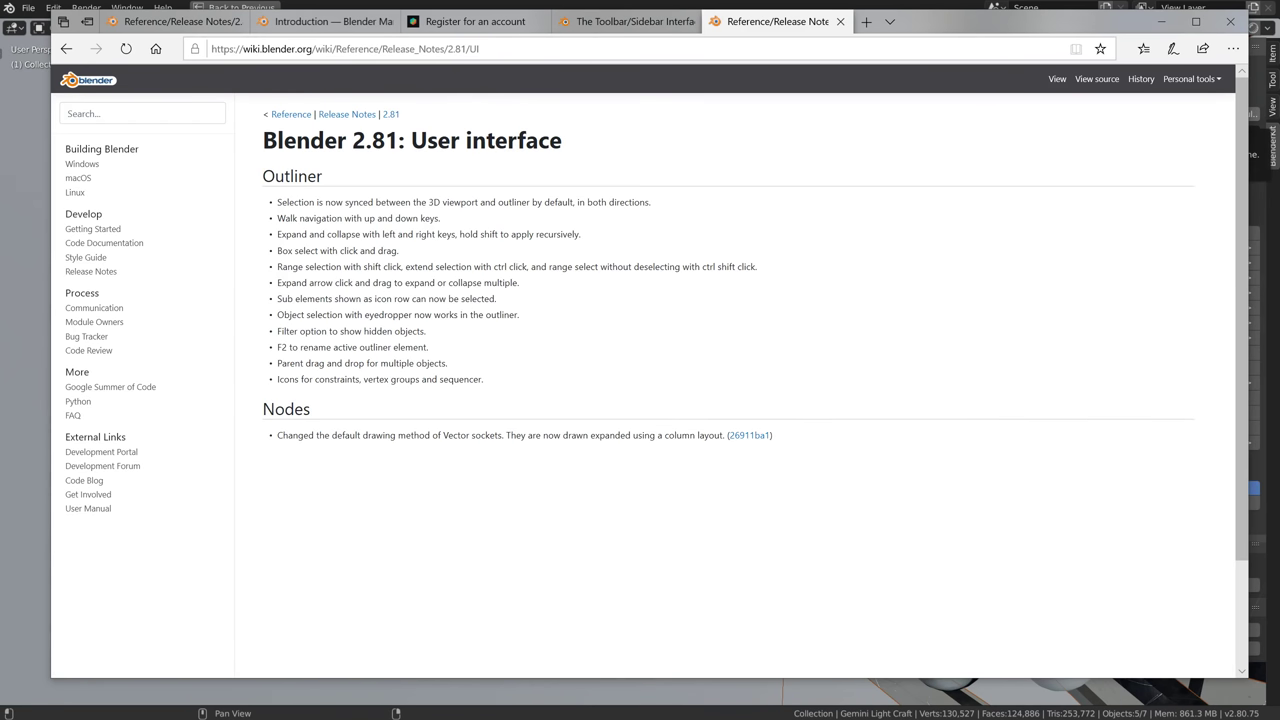
left_click(345, 114)
scroll(478, 484, "down", 5)
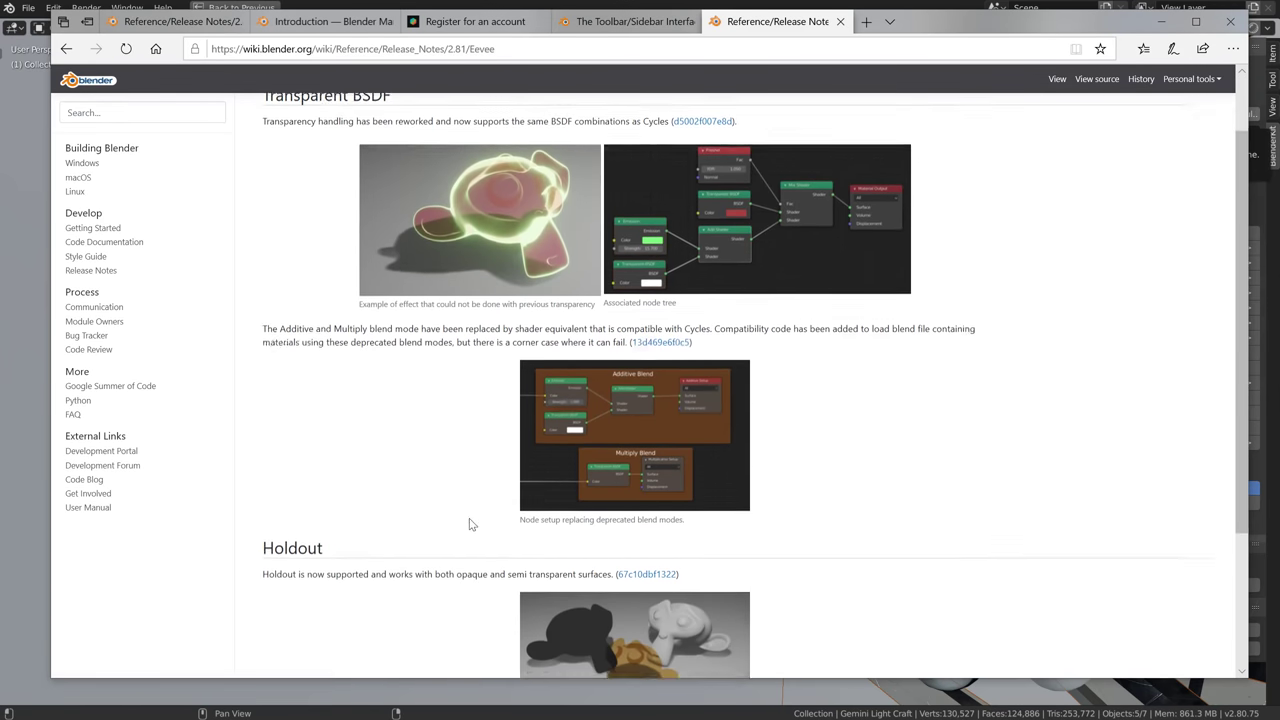
scroll(470, 450, "up", 5)
key("alt+Left")
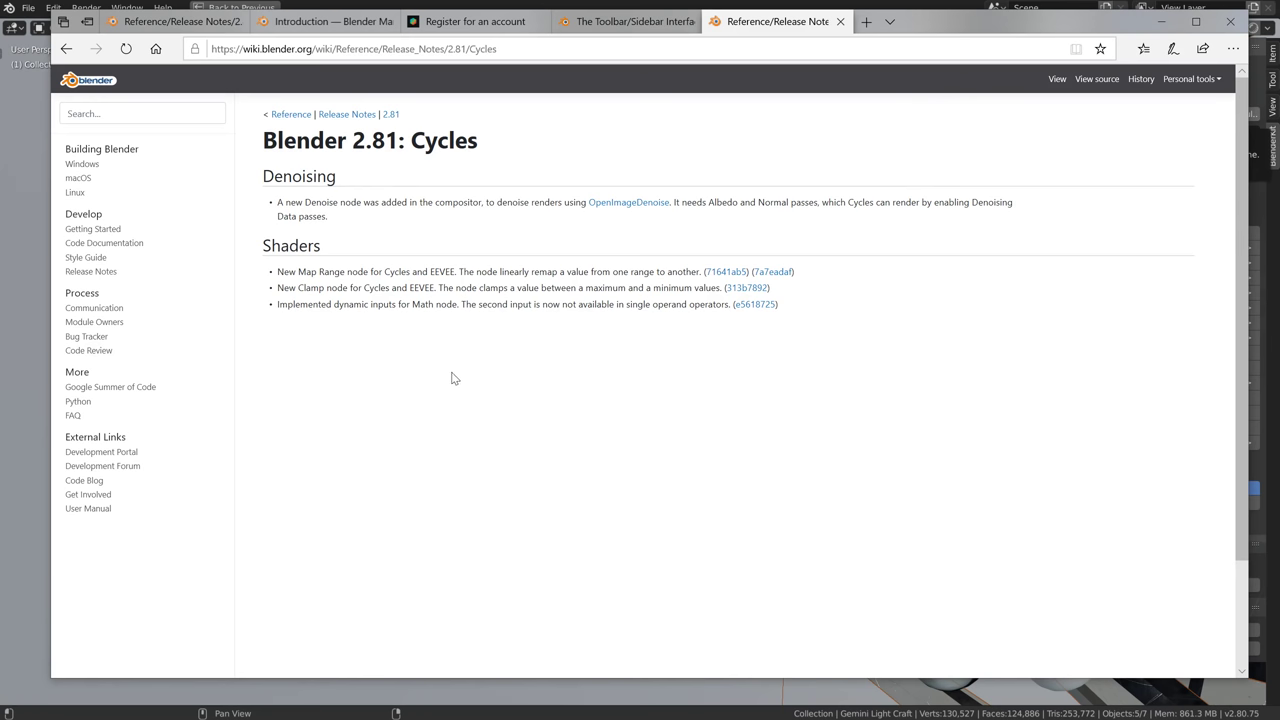
key("alt+Left")
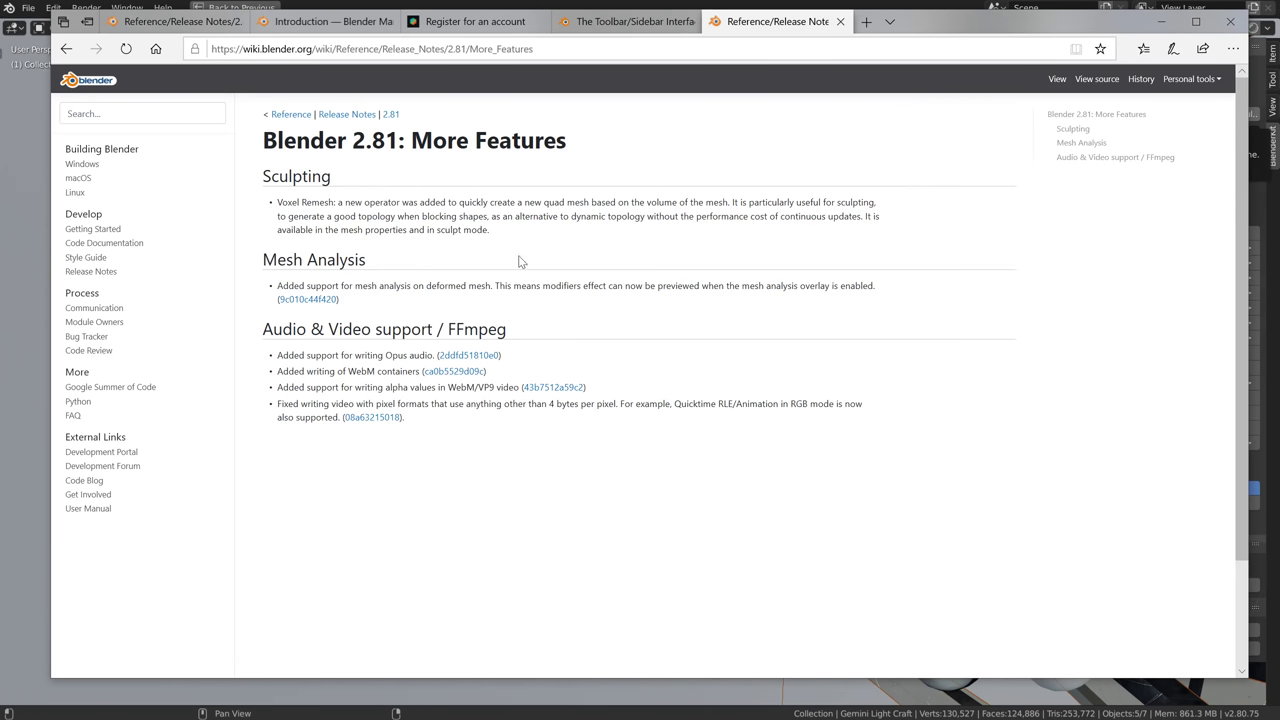
left_click(351, 116)
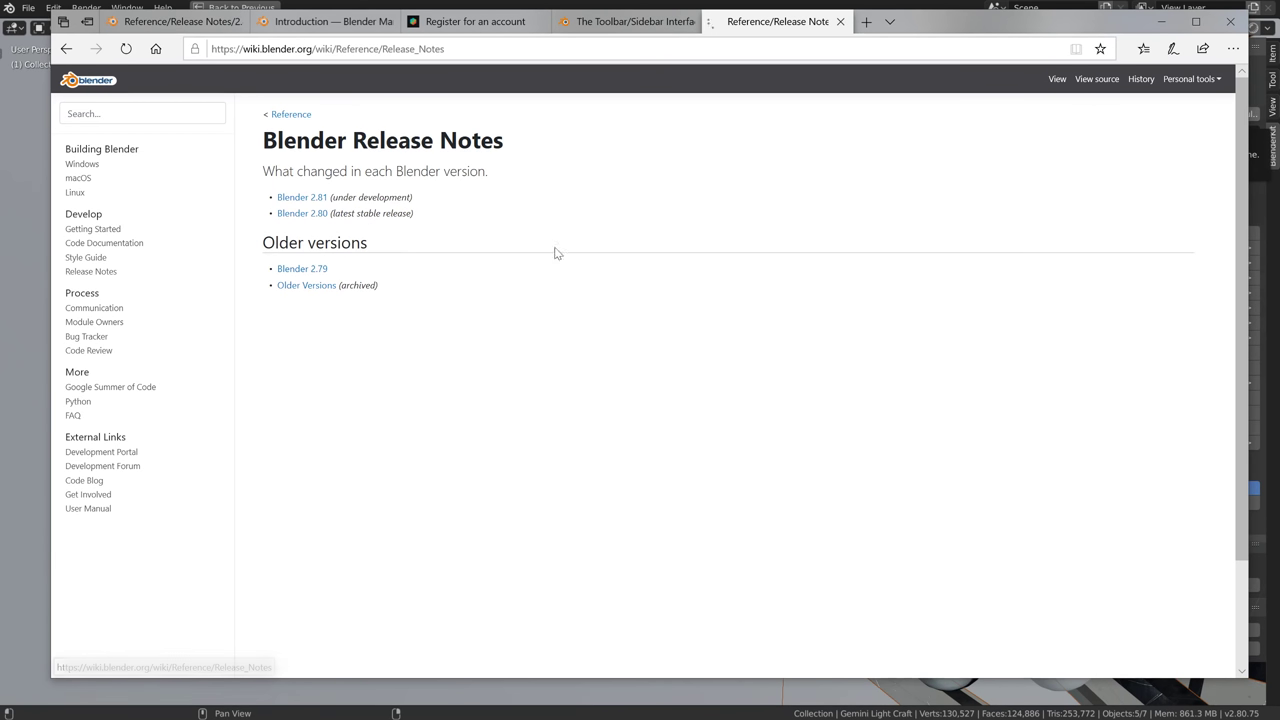